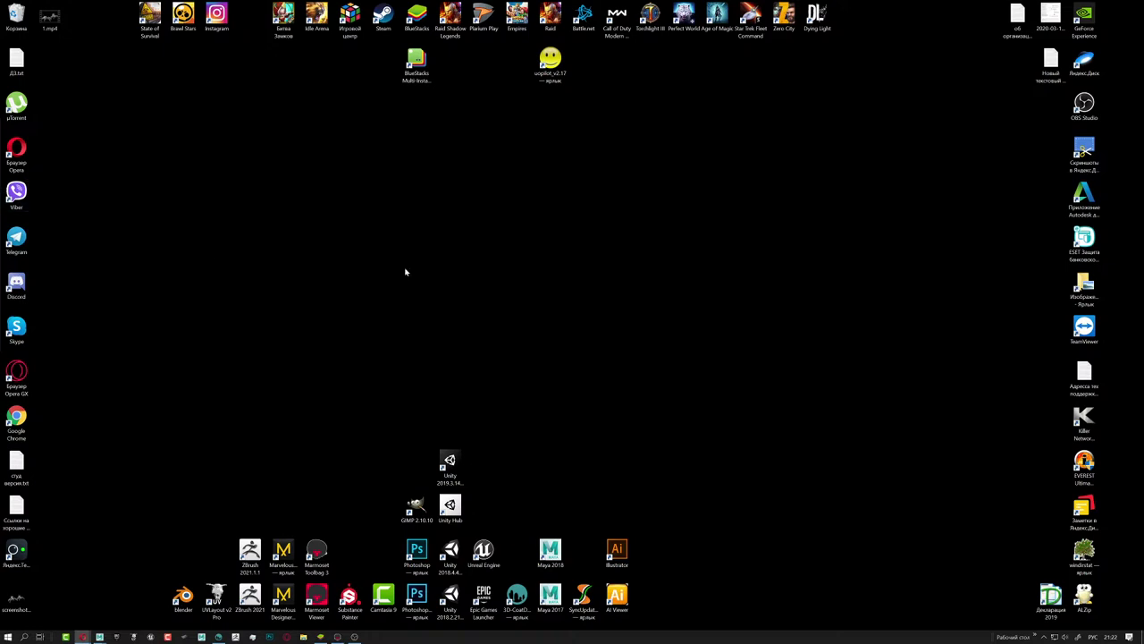
- Bring up 3D-Coat, orbit around the spider-crab model, and open the File menu
left_click(218, 637)
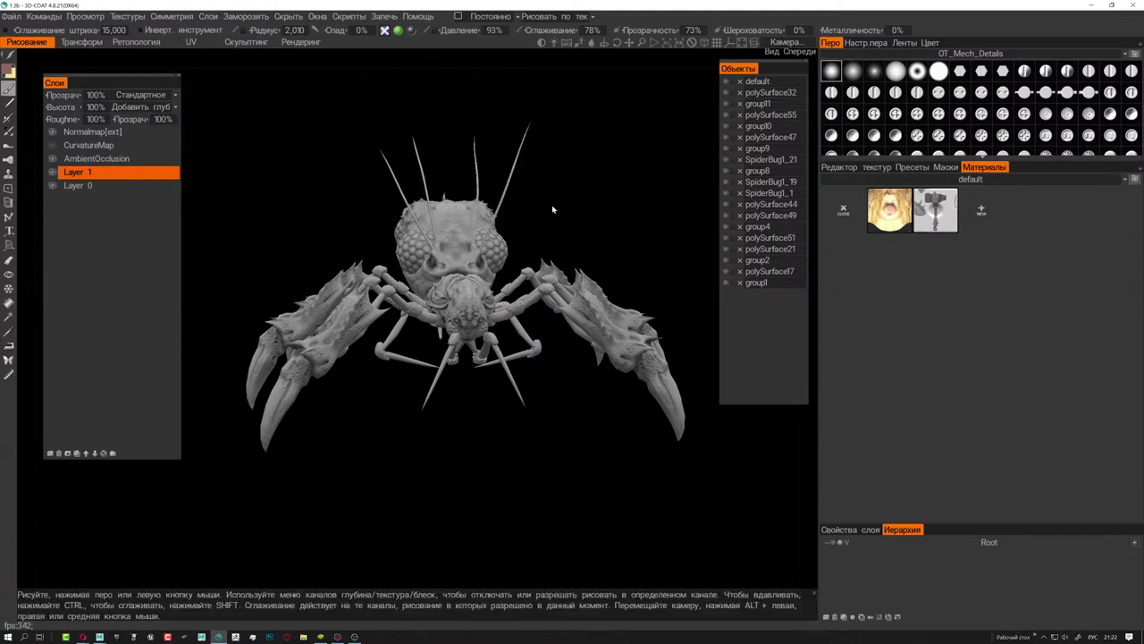
mouse_move(492, 185)
left_mouse_down("alt")
mouse_move(493, 300)
mouse_move(585, 347)
left_mouse_up("alt")
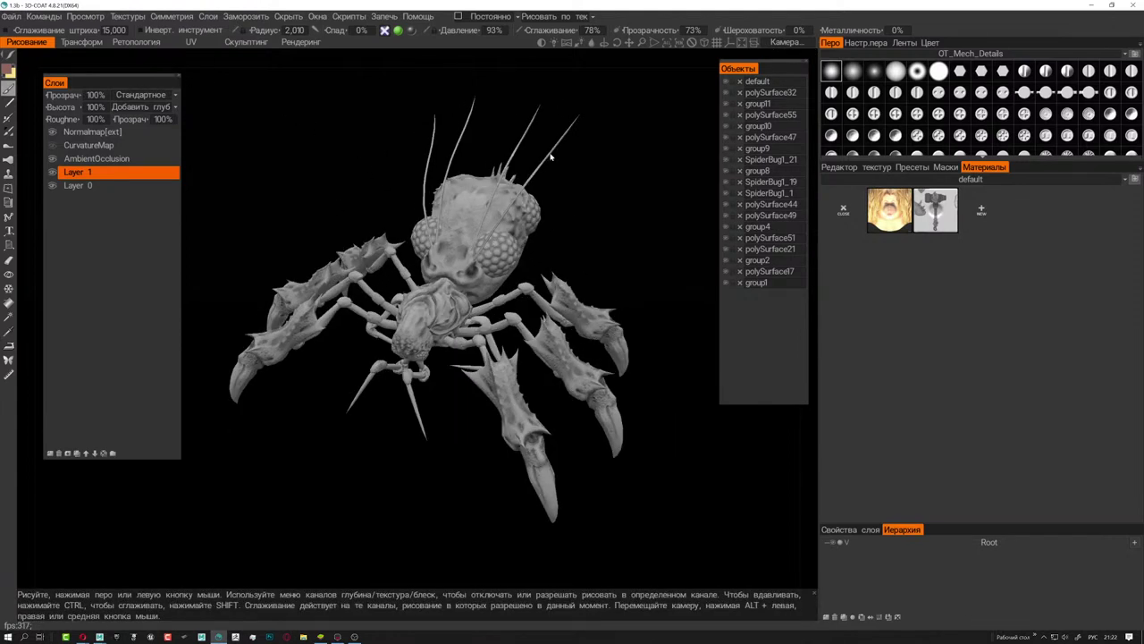
left_click(171, 16)
mouse_move(10, 16)
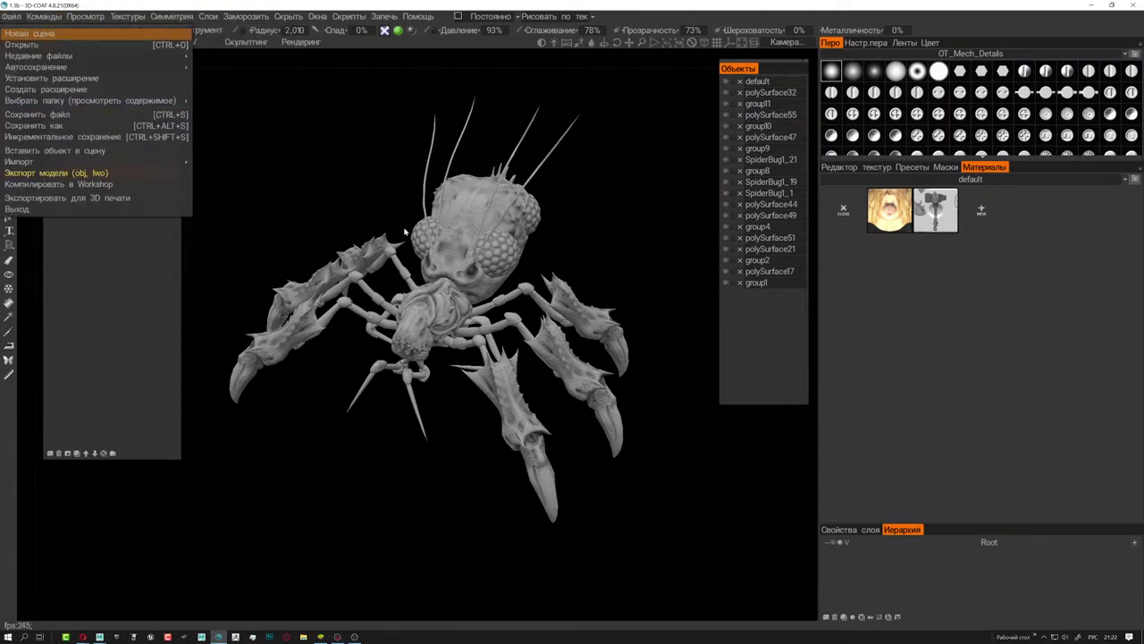
- Start a new 'paint on UV-mapped model' scene, browse up to bug 6, and switch to Maya
left_click(29, 33)
left_click(235, 418)
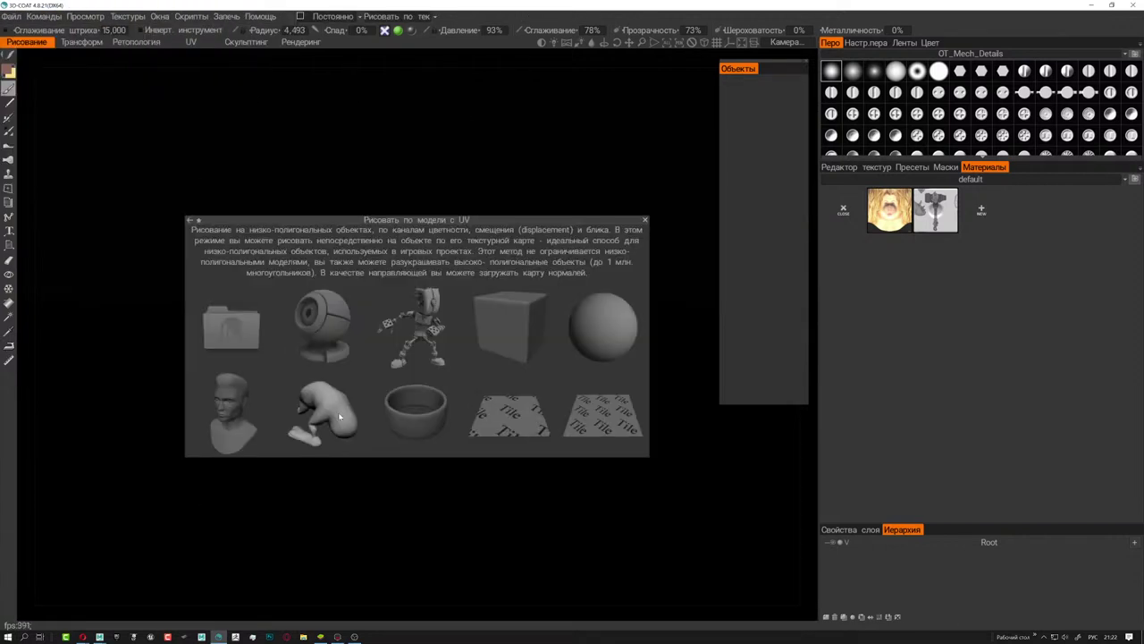
left_click(236, 355)
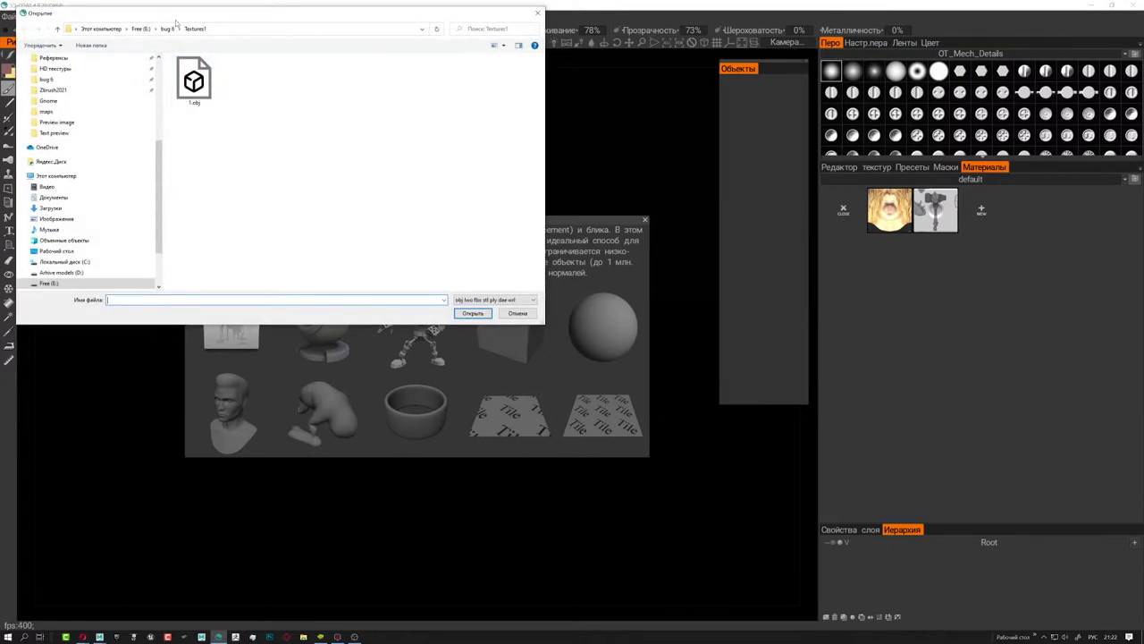
left_click(167, 28)
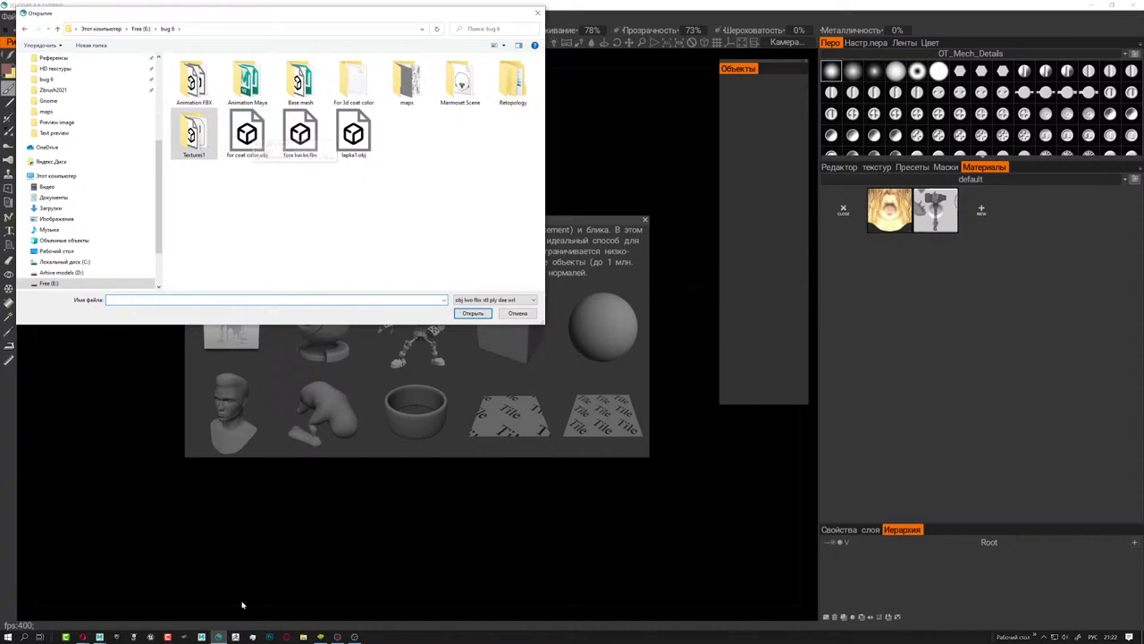
mouse_move(100, 636)
left_click(148, 595)
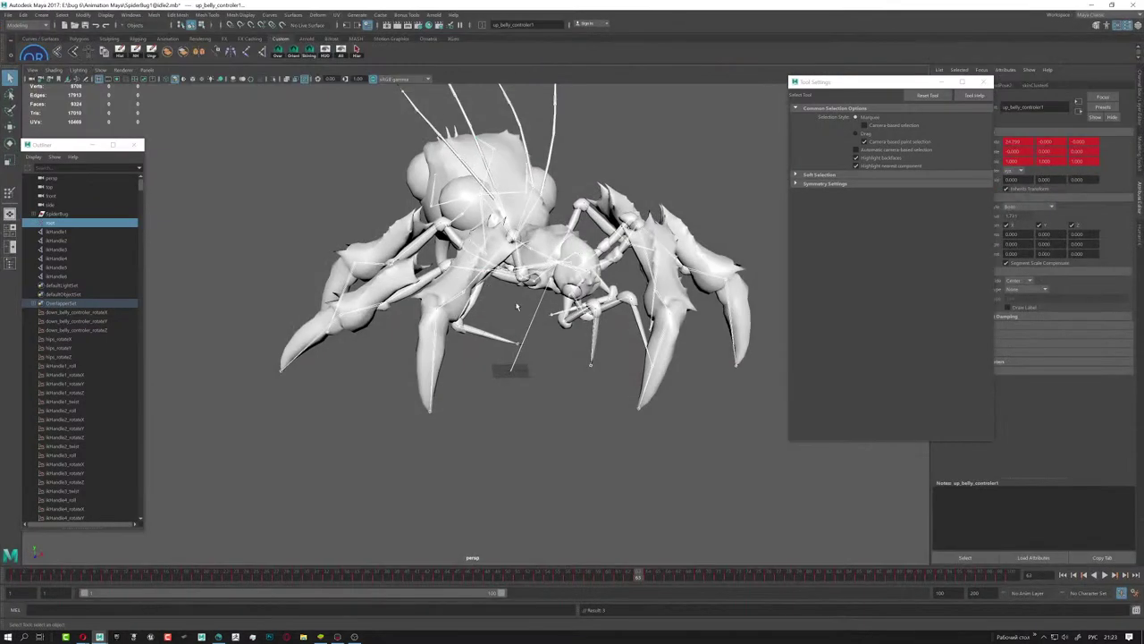
- Orbit above the rigged spider in Maya and select its body mesh, dismissing the marking menu
left_click_drag(516, 307, 605, 366, "alt")
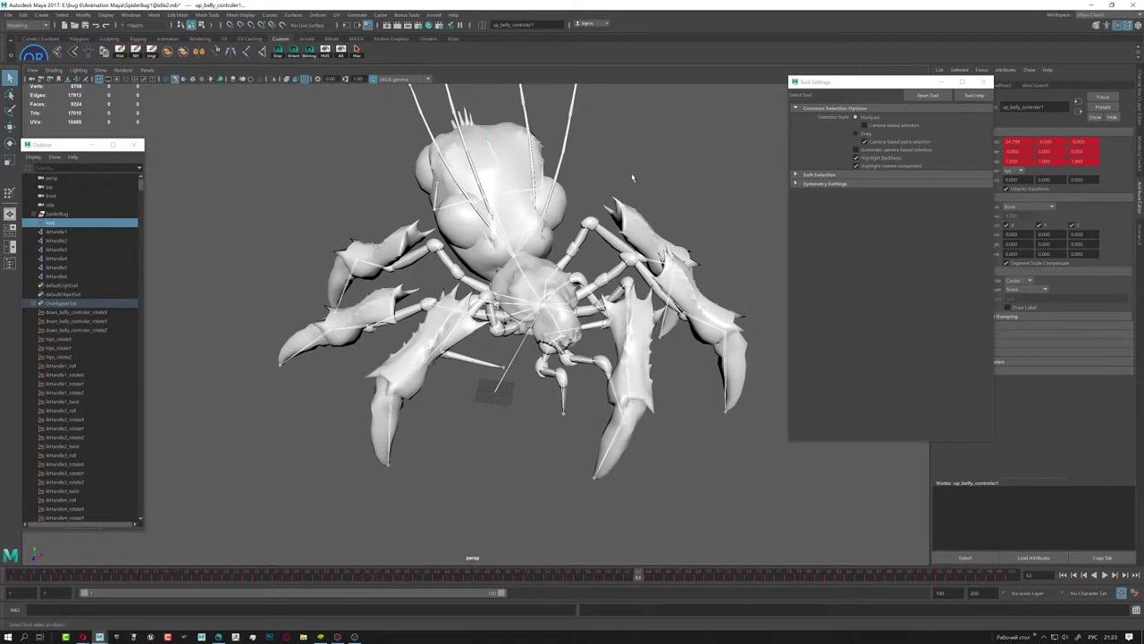
left_click(520, 174)
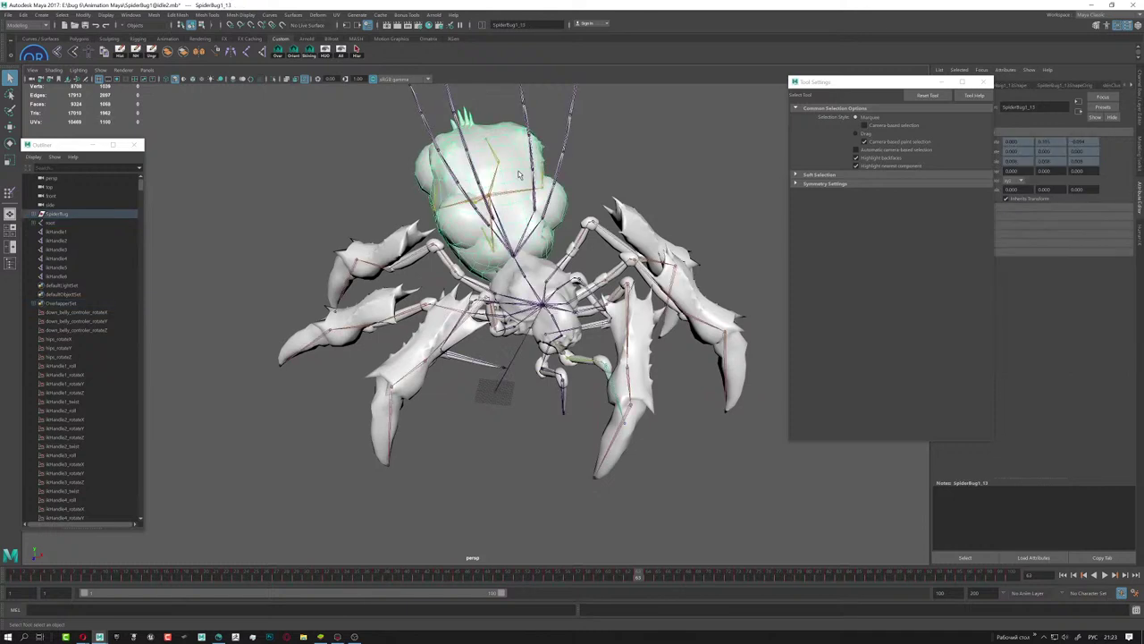
right_click(515, 180)
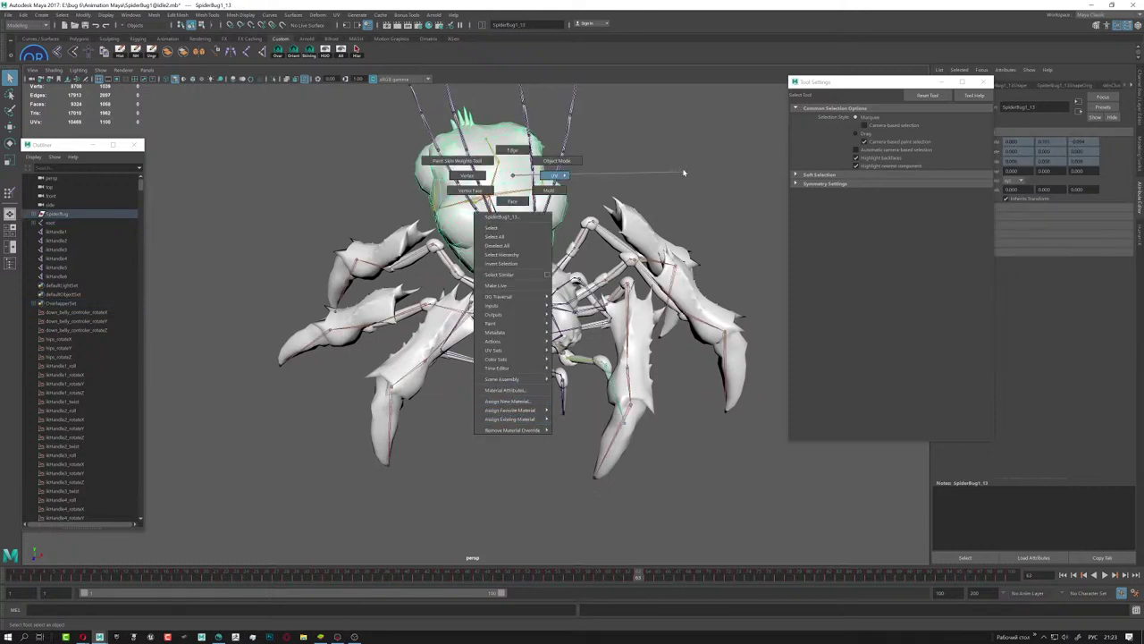
left_click(514, 177)
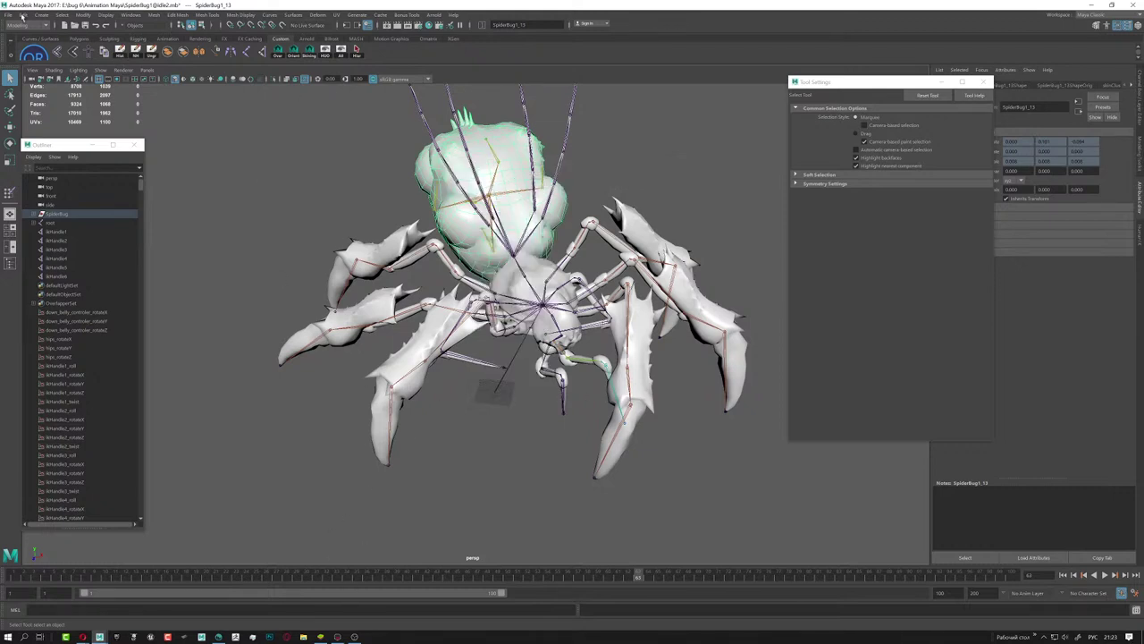
- Back in 3D-Coat, open for coat color.obj from the bug 6 folder
left_click(218, 636)
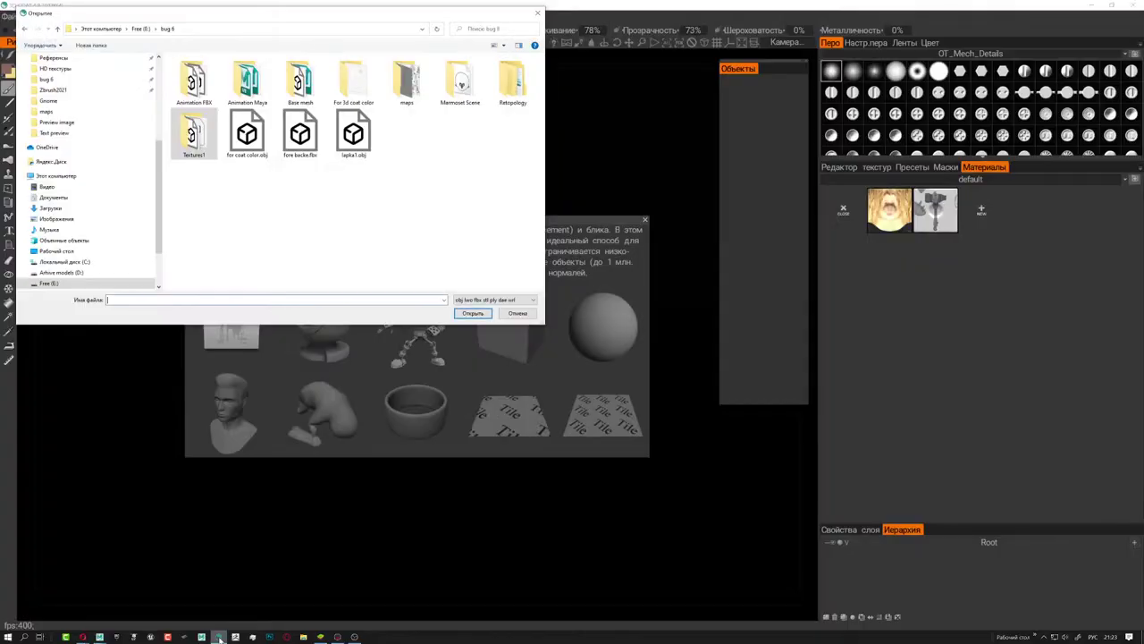
left_click(247, 135)
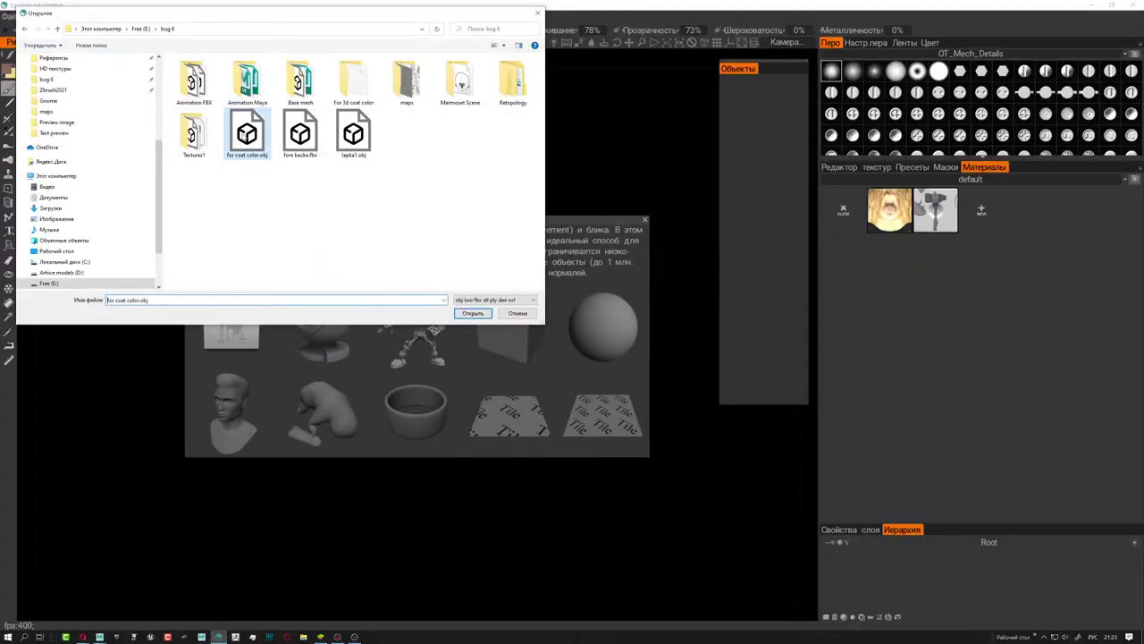
left_click(473, 313)
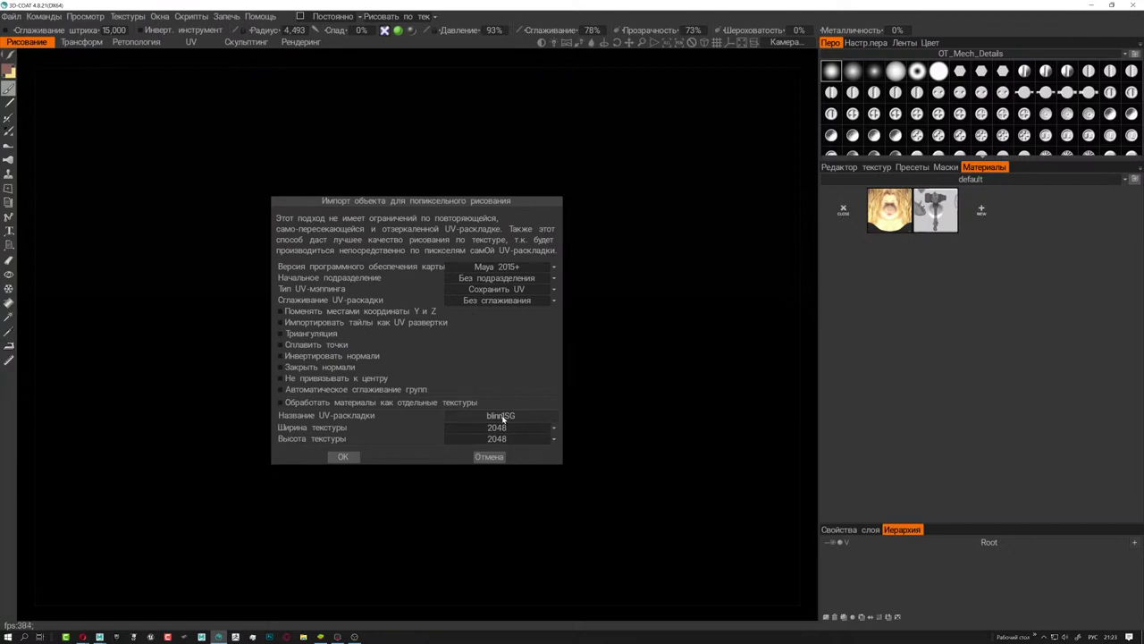
- Rename the UV set to 'аафафа', keep the 2048 texture size, and confirm the import
left_click(501, 416)
type("аафафа")
left_click(522, 416)
left_click(488, 427)
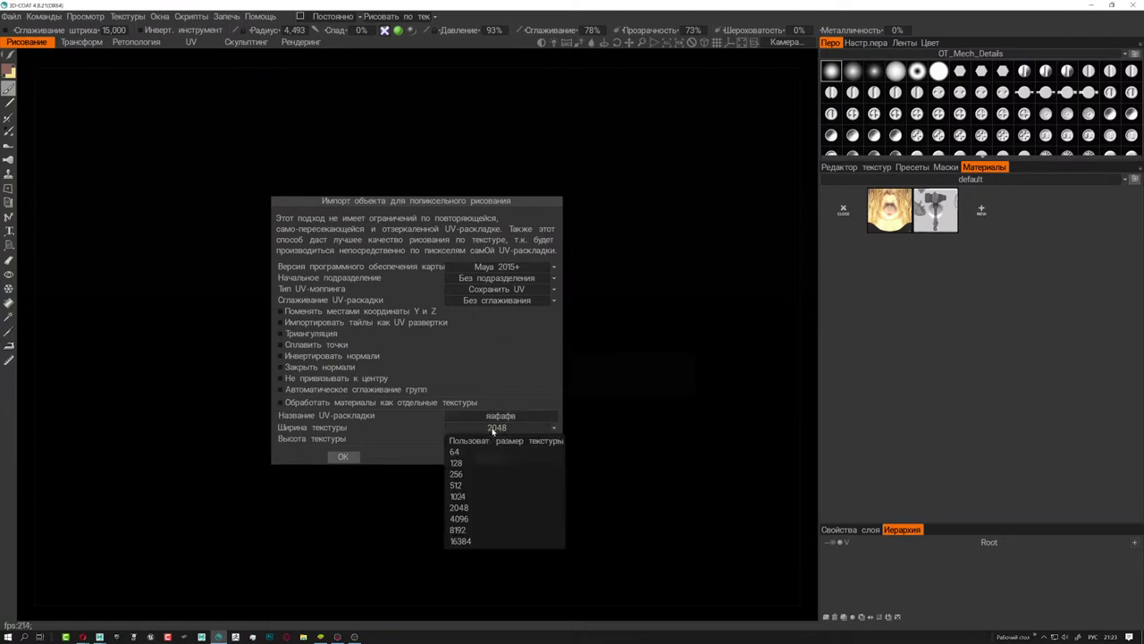
left_click(472, 507)
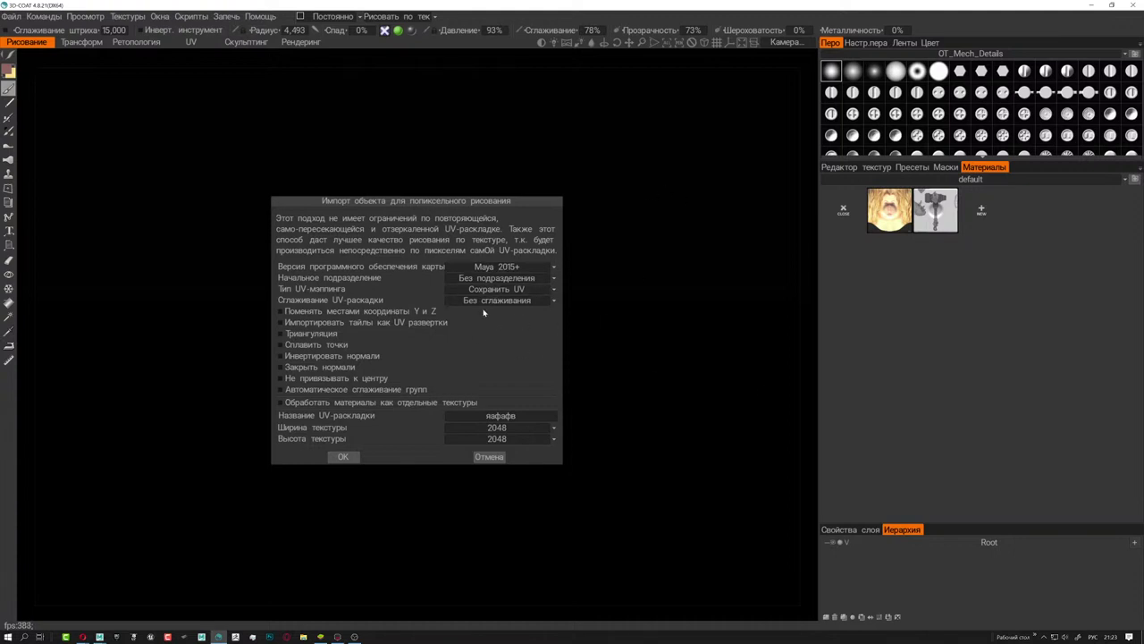
left_click(343, 455)
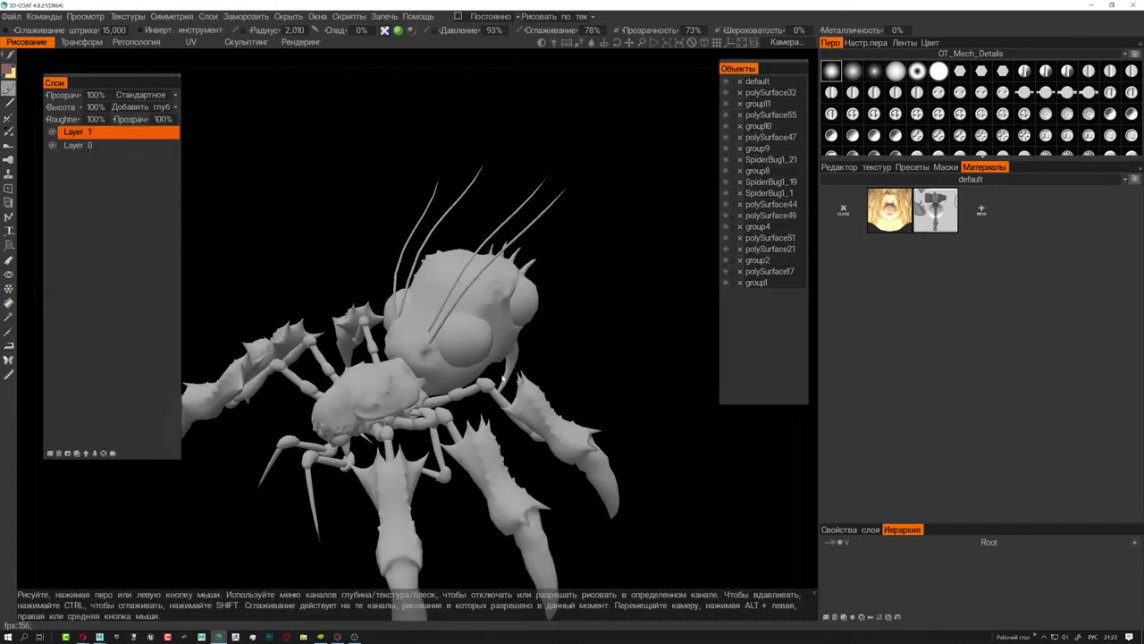
left_click_drag(503, 380, 575, 345, "alt")
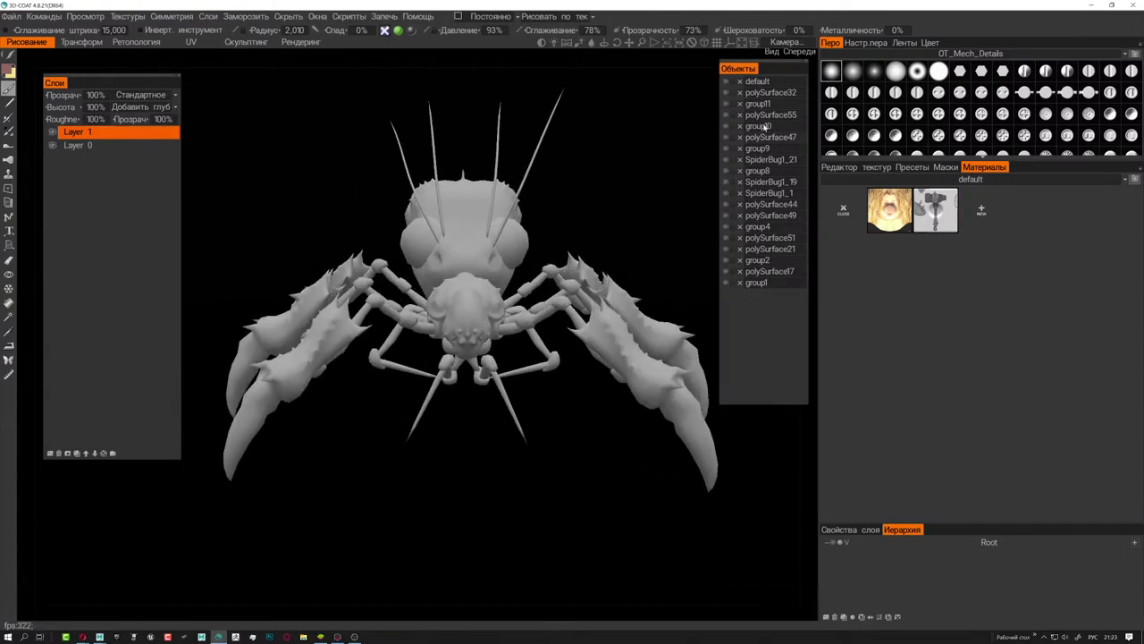
left_click(726, 282)
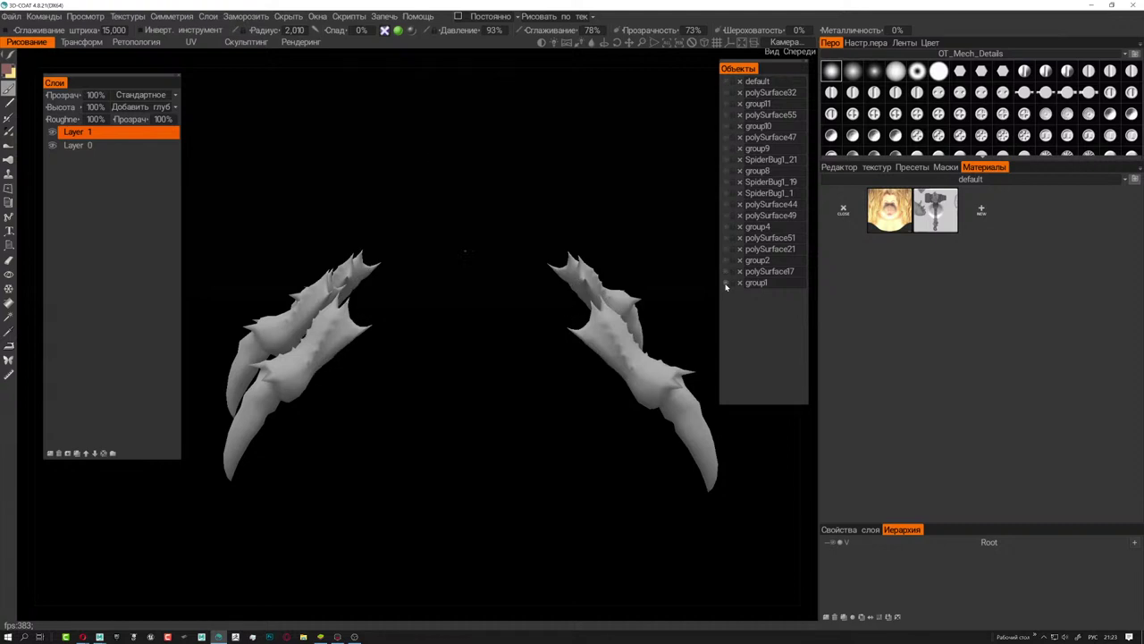
left_click(726, 272)
mouse_move(680, 272)
right_mouse_down()
mouse_move(593, 266)
mouse_move(677, 258)
mouse_move(544, 260)
mouse_move(634, 265)
right_mouse_up()
left_click(727, 260)
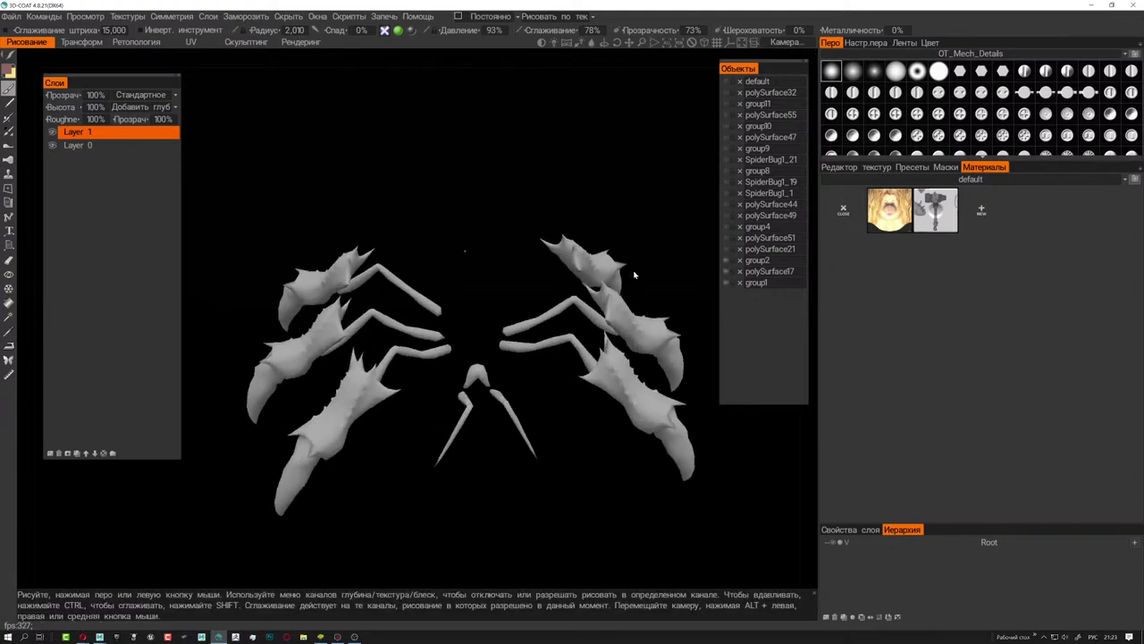
left_click(726, 238)
left_click(726, 238)
left_click(726, 238)
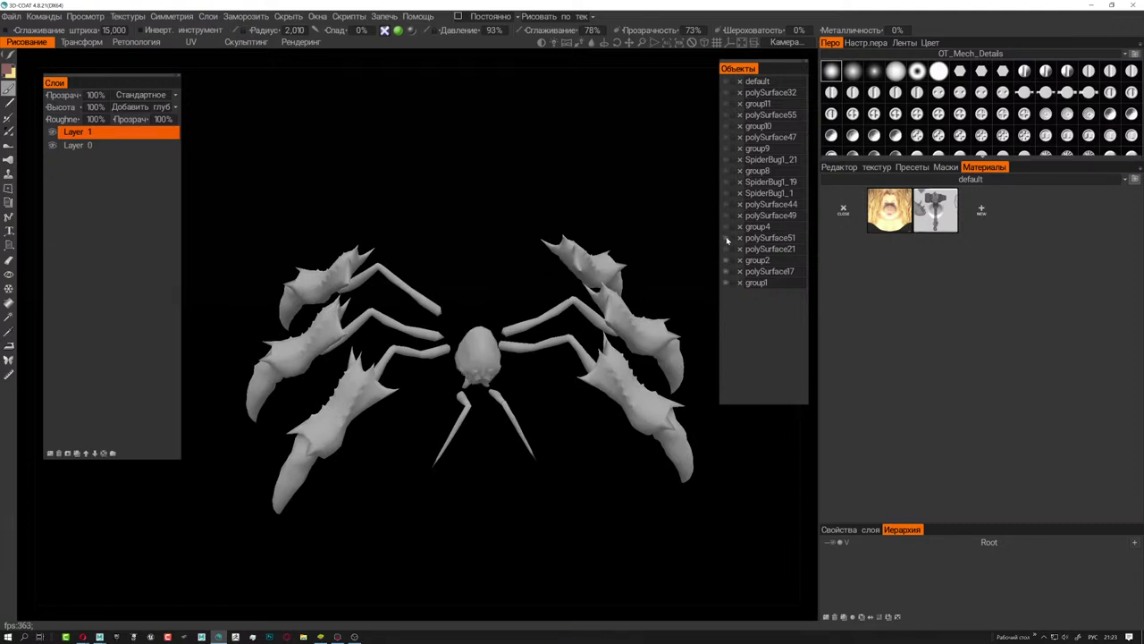
left_click(726, 238)
left_click(726, 259)
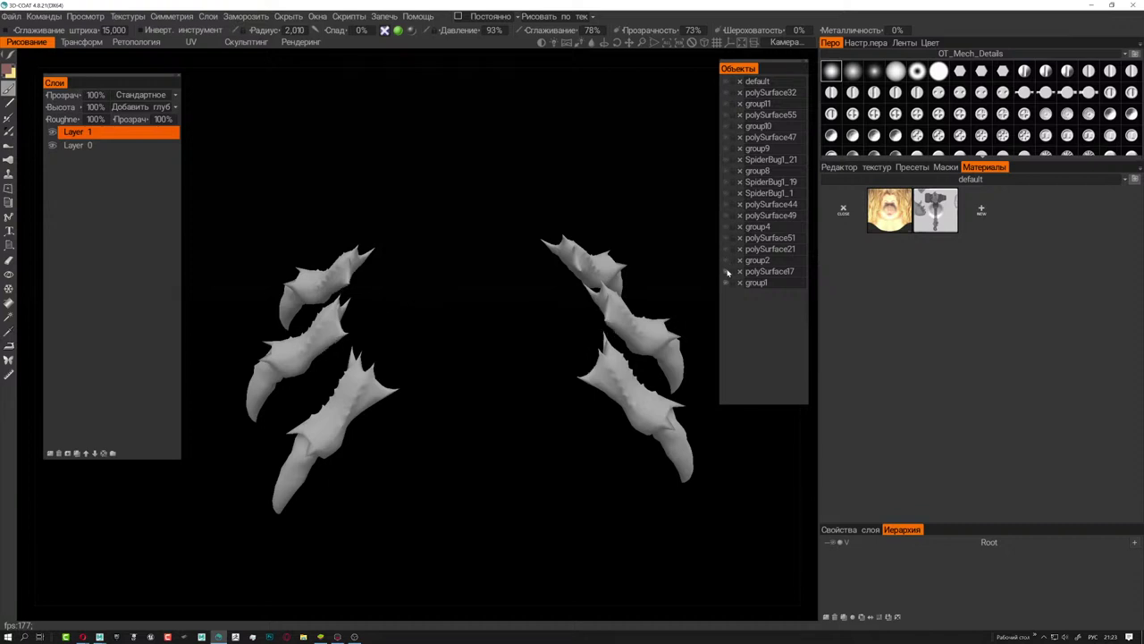
left_click(727, 271)
left_click(727, 282)
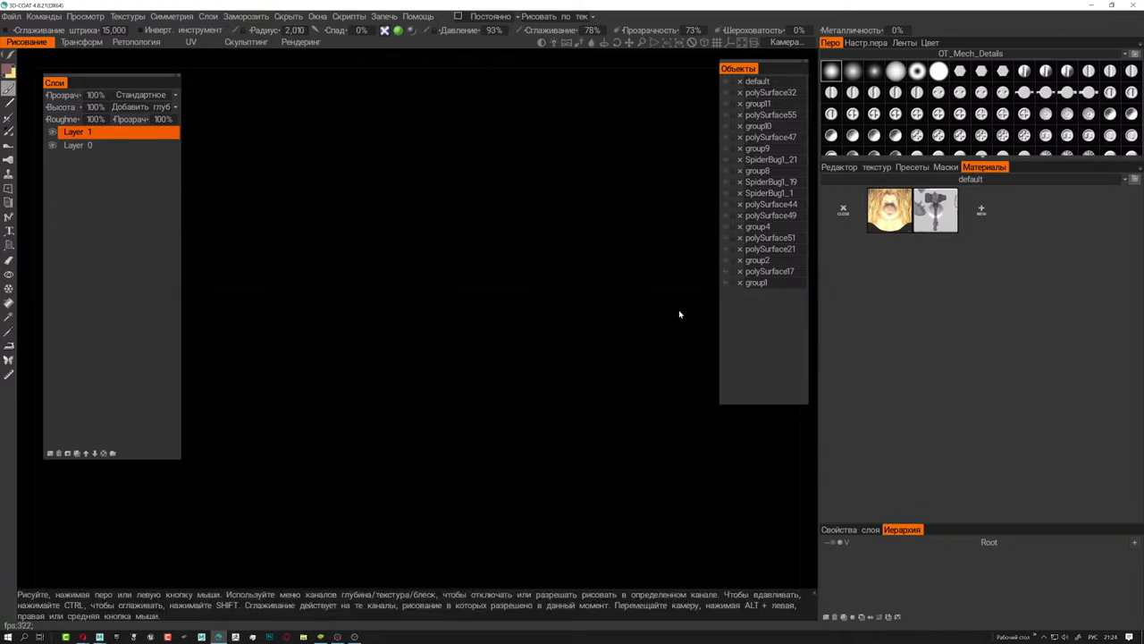
left_click(726, 282)
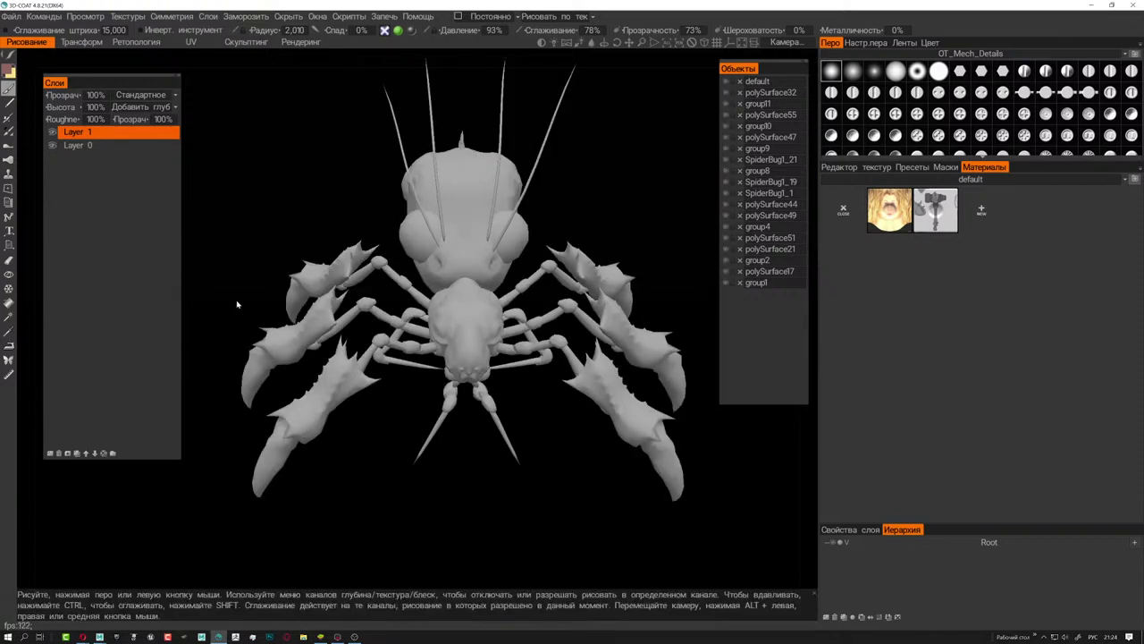
left_click(171, 16)
- Open the Textures menu to reach the Gloss / Metalness workflow options
left_click(127, 16)
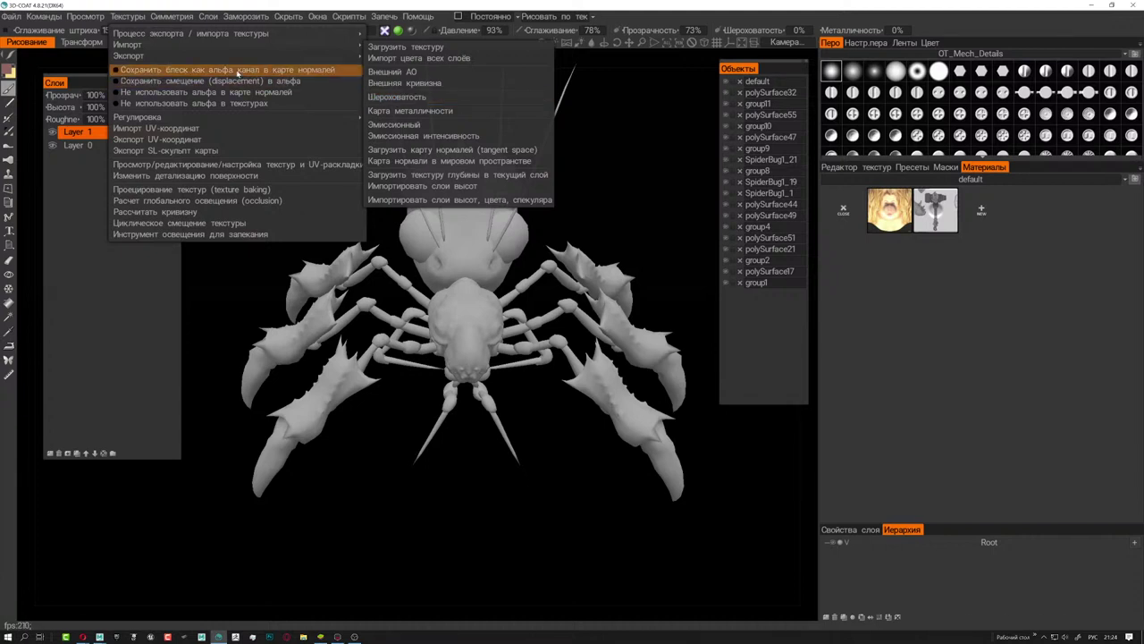
mouse_move(190, 34)
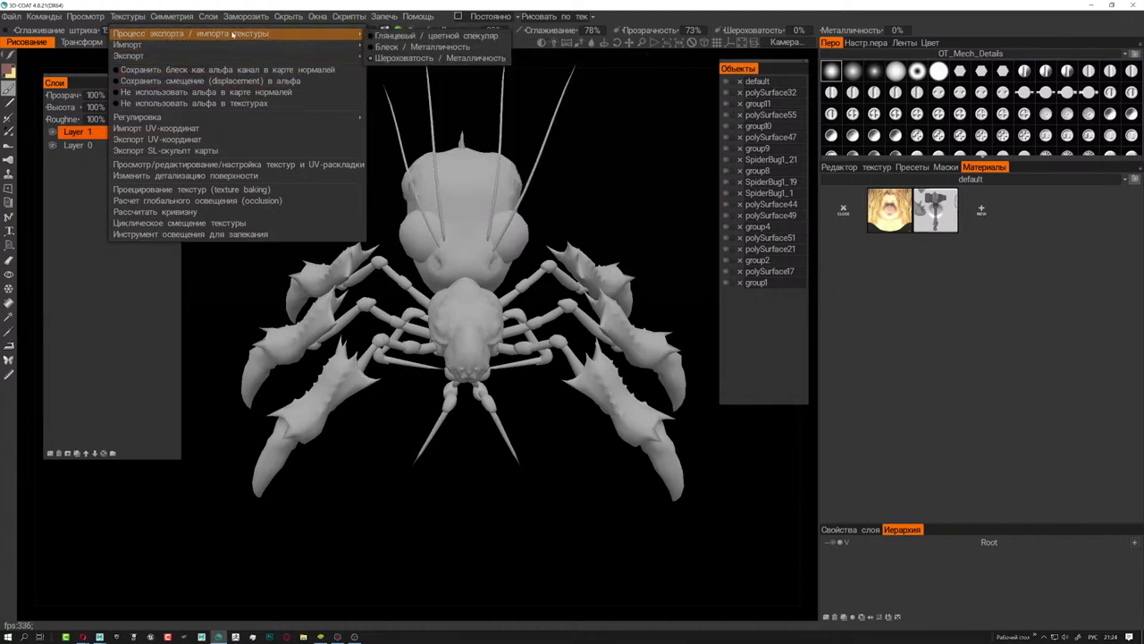
- Switch to the Gloss / Metalness workflow, then back to Roughness / Metalness
left_click(394, 47)
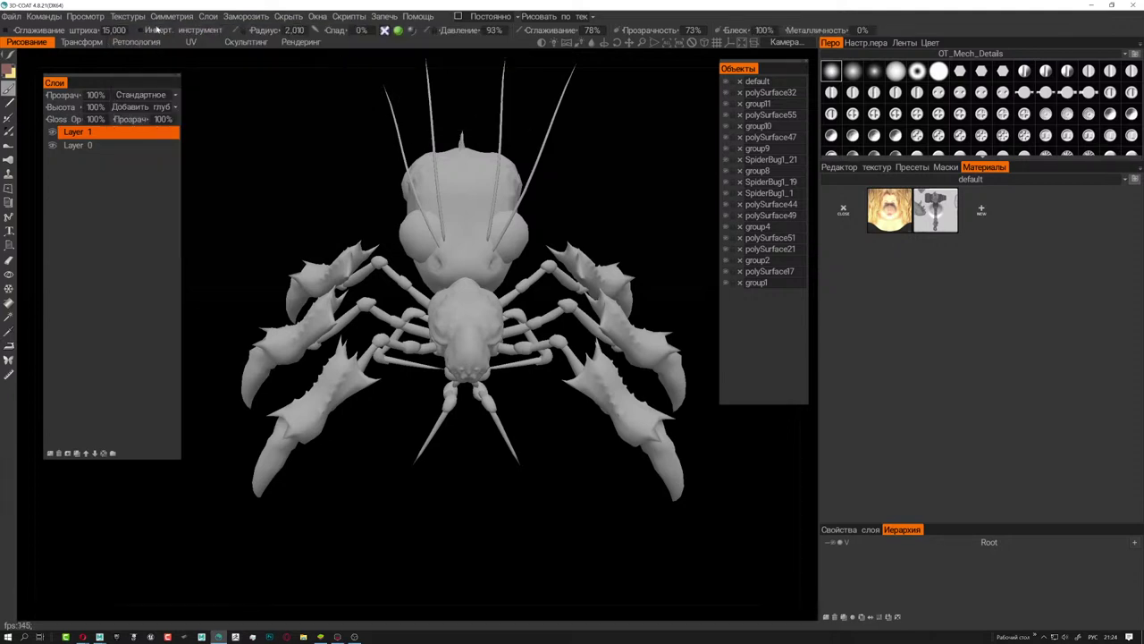
left_click(130, 16)
mouse_move(127, 44)
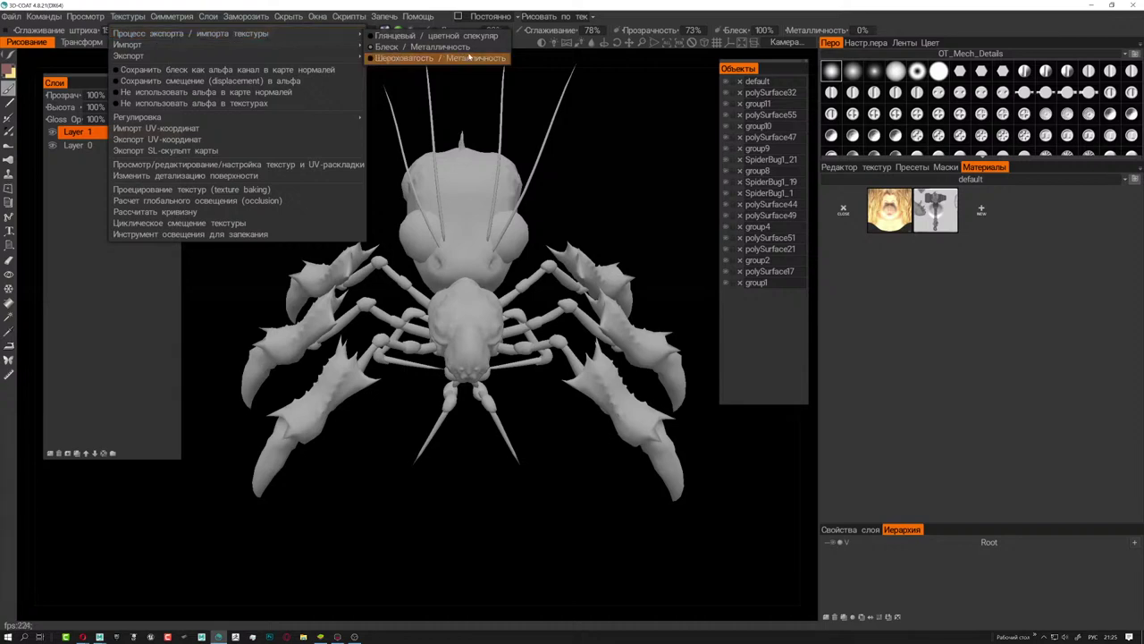
left_click(433, 64)
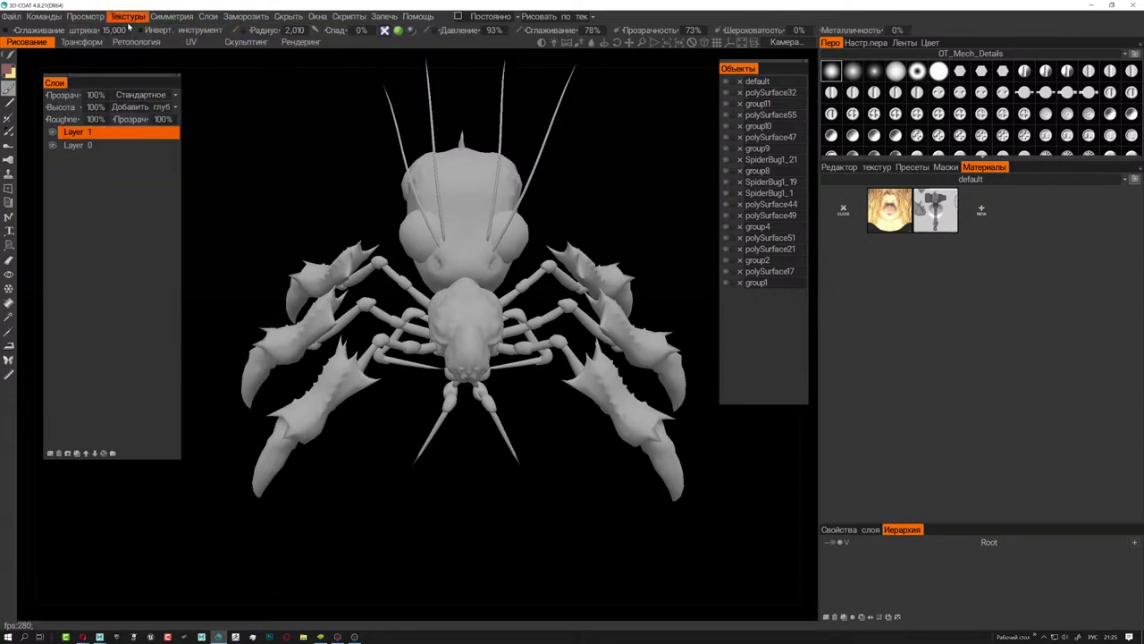
- Import body_ao.tif as an external AO map from the Green channel, then orbit to inspect it
left_click(127, 16)
left_click(406, 76)
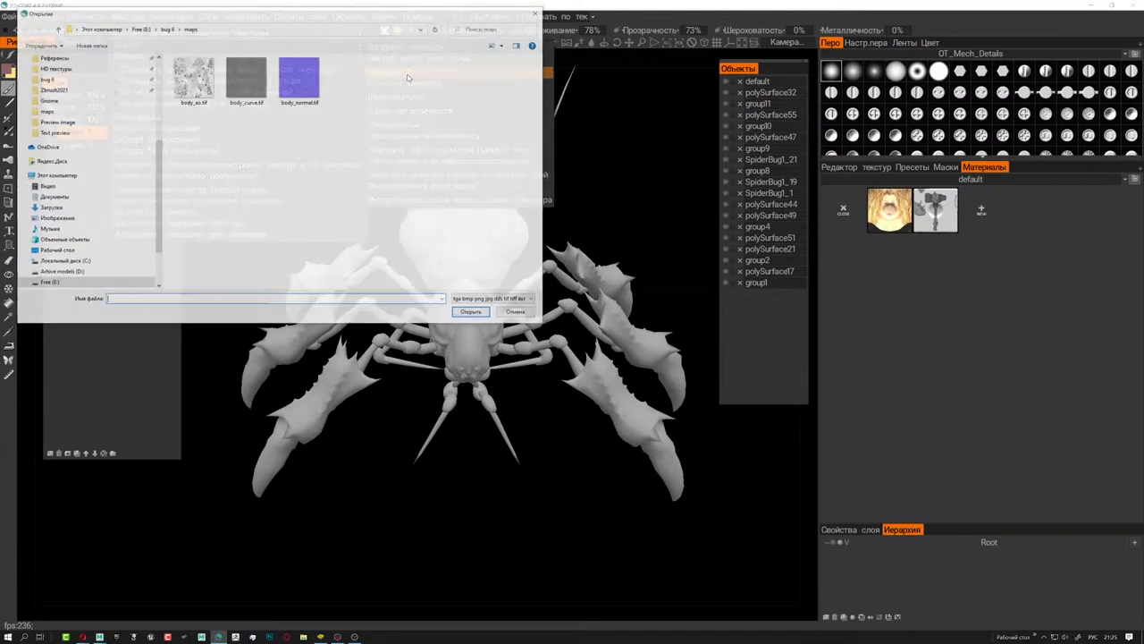
double_click(194, 78)
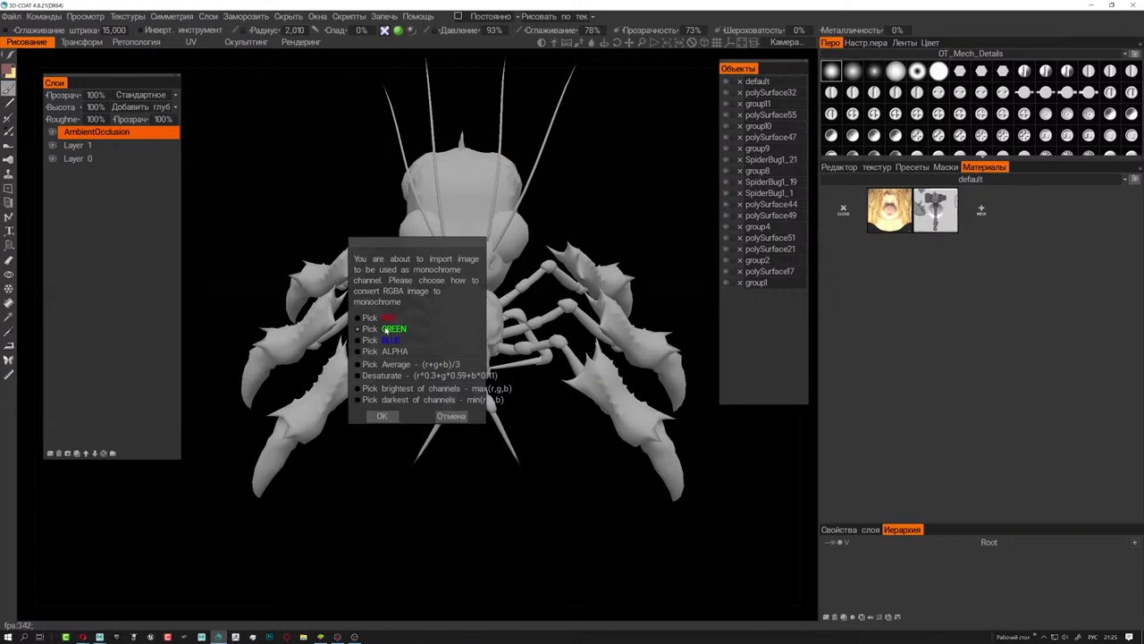
left_click(384, 417)
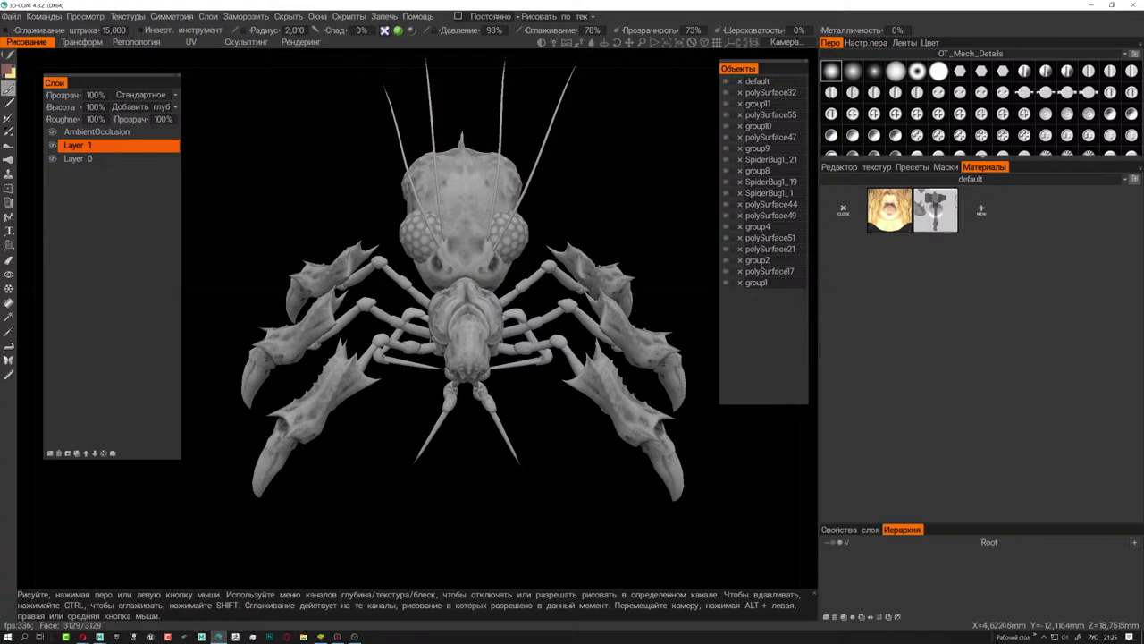
mouse_move(582, 242)
left_mouse_down()
mouse_move(549, 225)
mouse_move(525, 252)
left_mouse_up()
scroll(549, 225, "up", 5)
scroll(549, 225, "down", 3)
scroll(527, 260, "down", 4)
scroll(530, 261, "up", 2)
- Import body_curve.tif as an external curvature map and turn the spider to check it
left_click(128, 16)
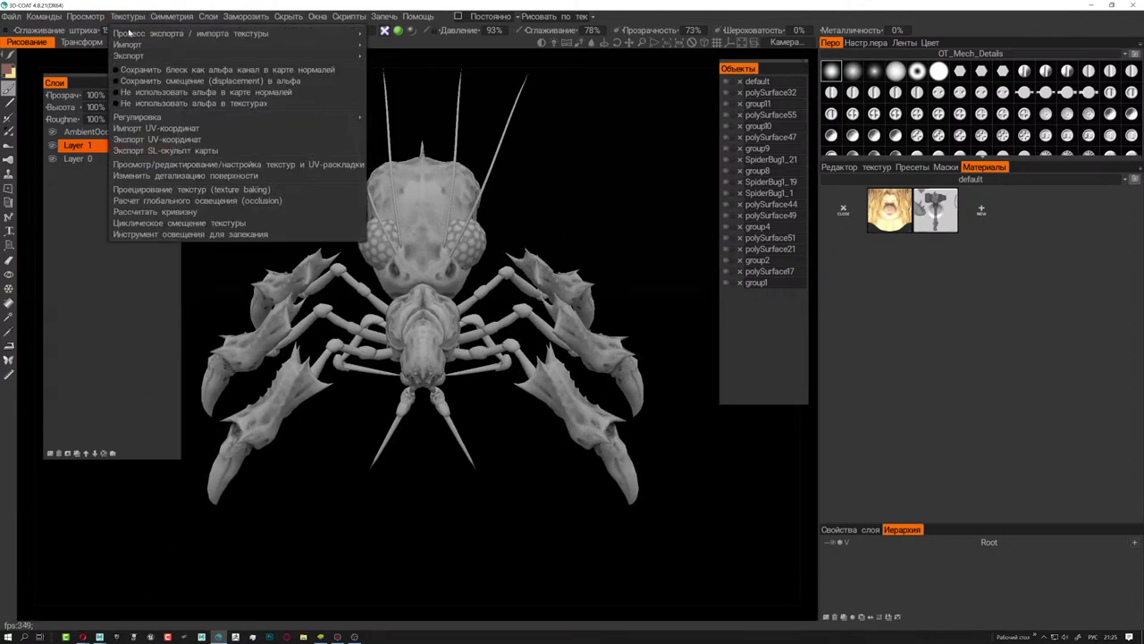
left_click(432, 84)
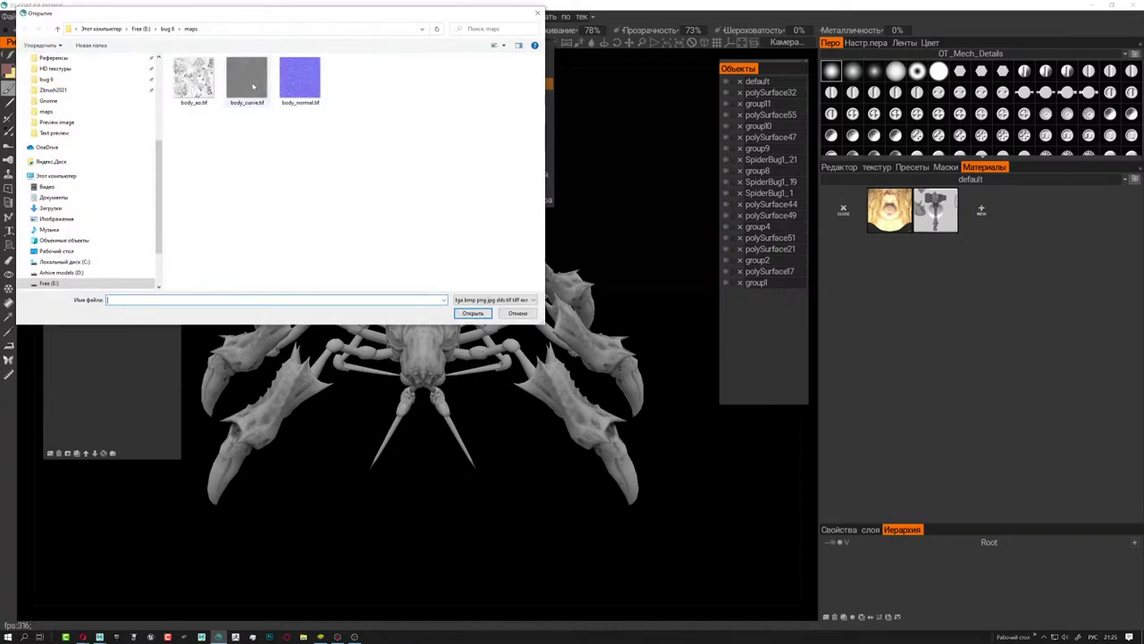
left_click(248, 80)
left_click(472, 312)
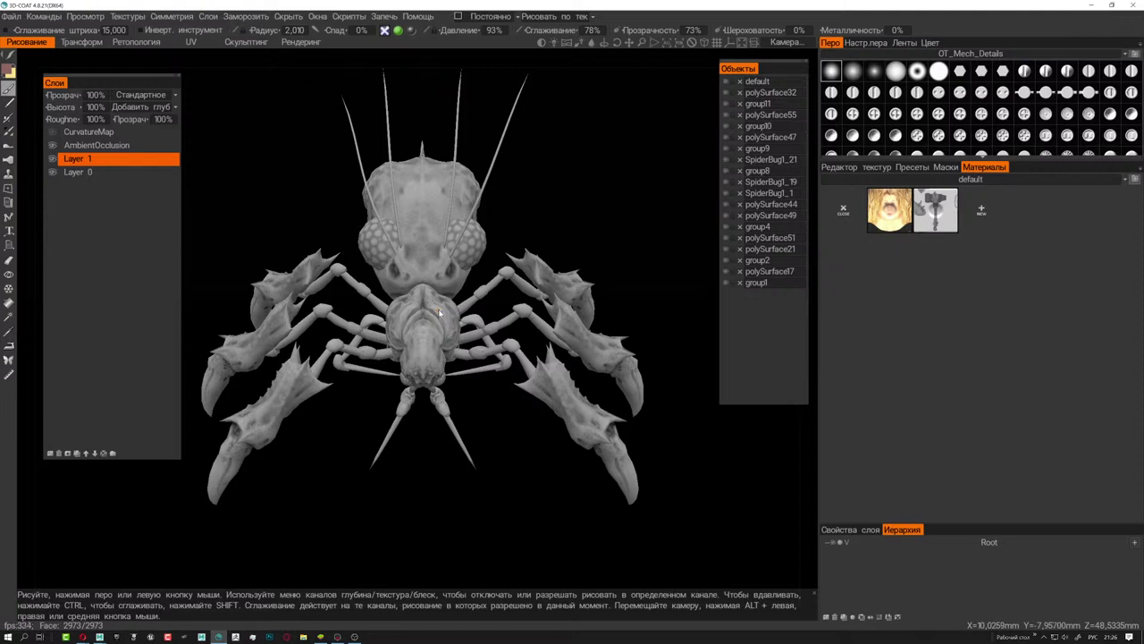
left_click_drag(438, 312, 537, 258, "alt")
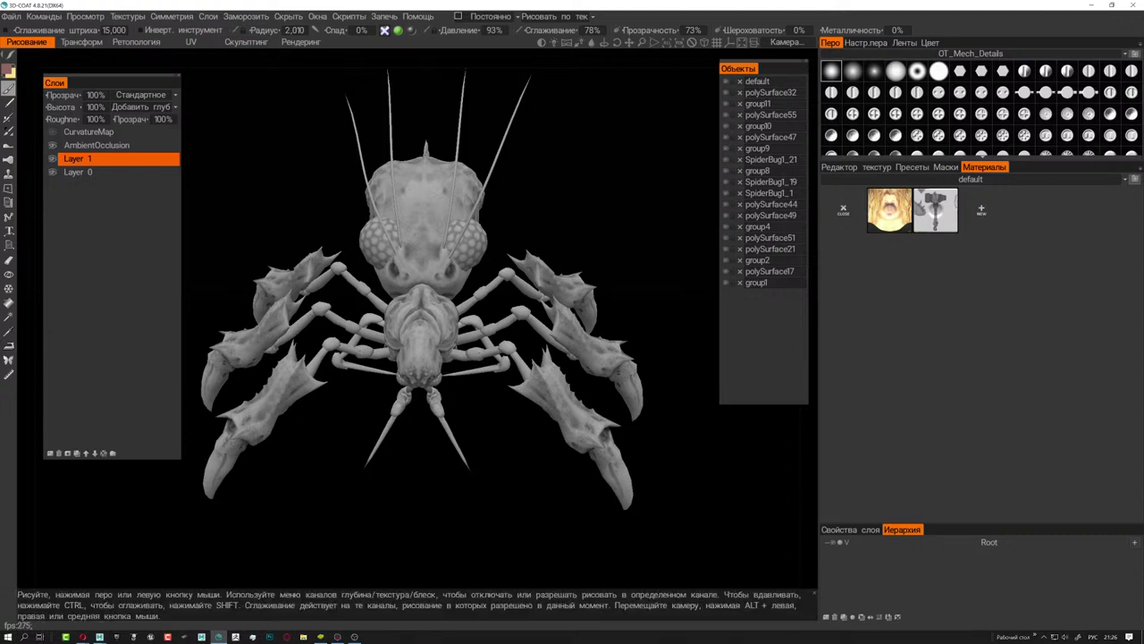
- Load body_normal.tif as a tangent-space normal map with Maya 2015+ settings, then orbit to three-quarter view
left_click(127, 16)
mouse_move(127, 44)
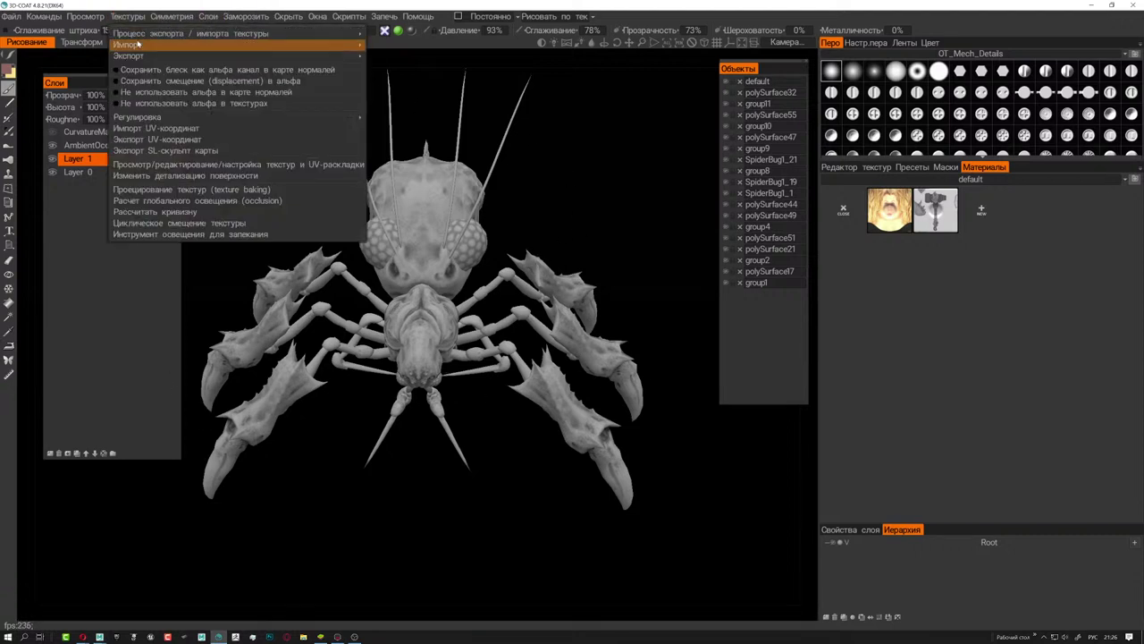
left_click(438, 150)
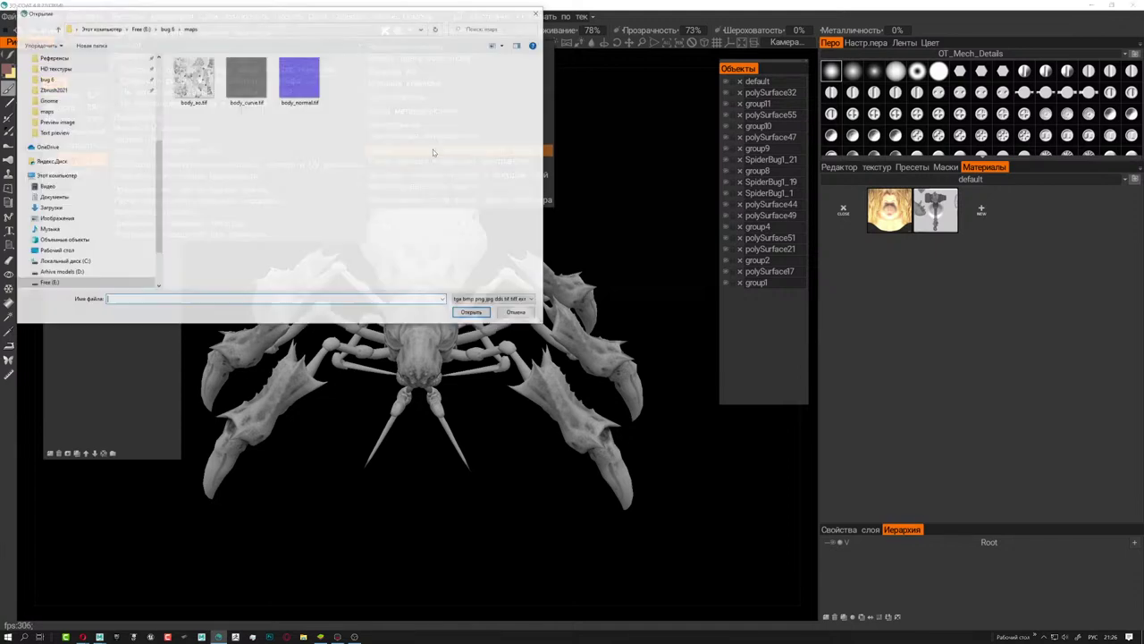
double_click(313, 82)
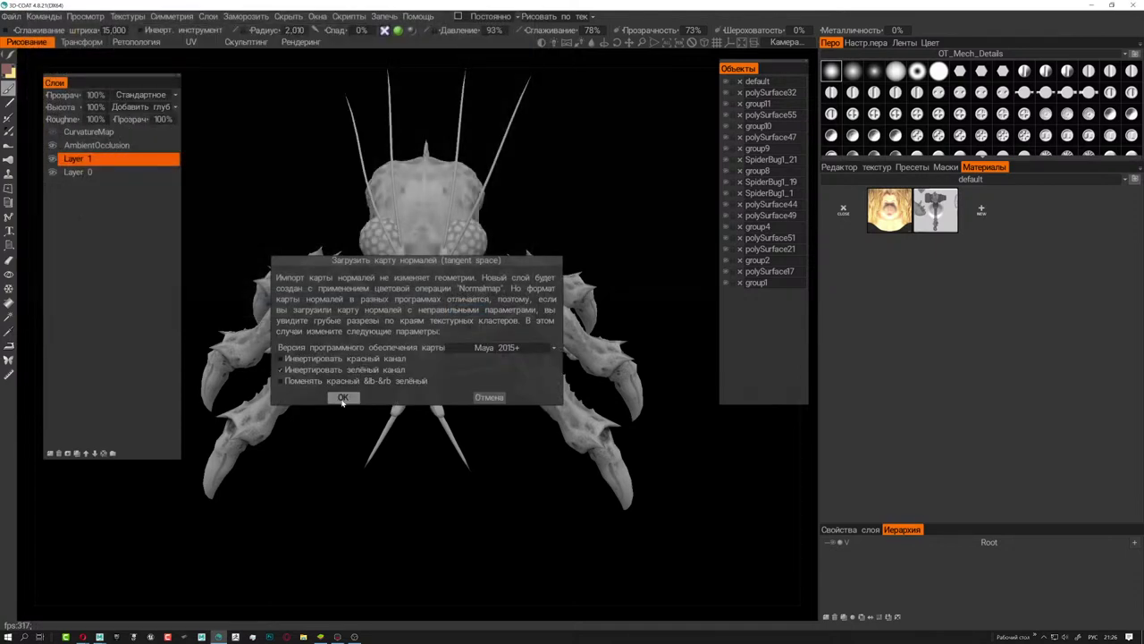
left_click(361, 397)
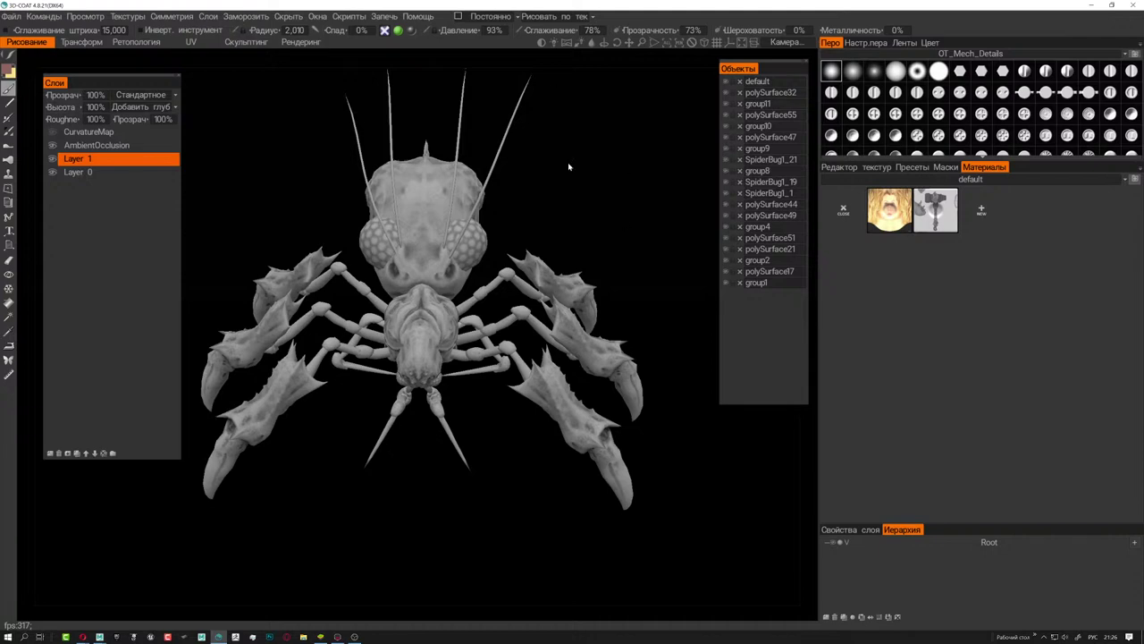
mouse_move(476, 153)
right_mouse_down()
mouse_move(525, 162)
mouse_move(592, 224)
mouse_move(350, 347)
mouse_move(268, 268)
right_mouse_up()
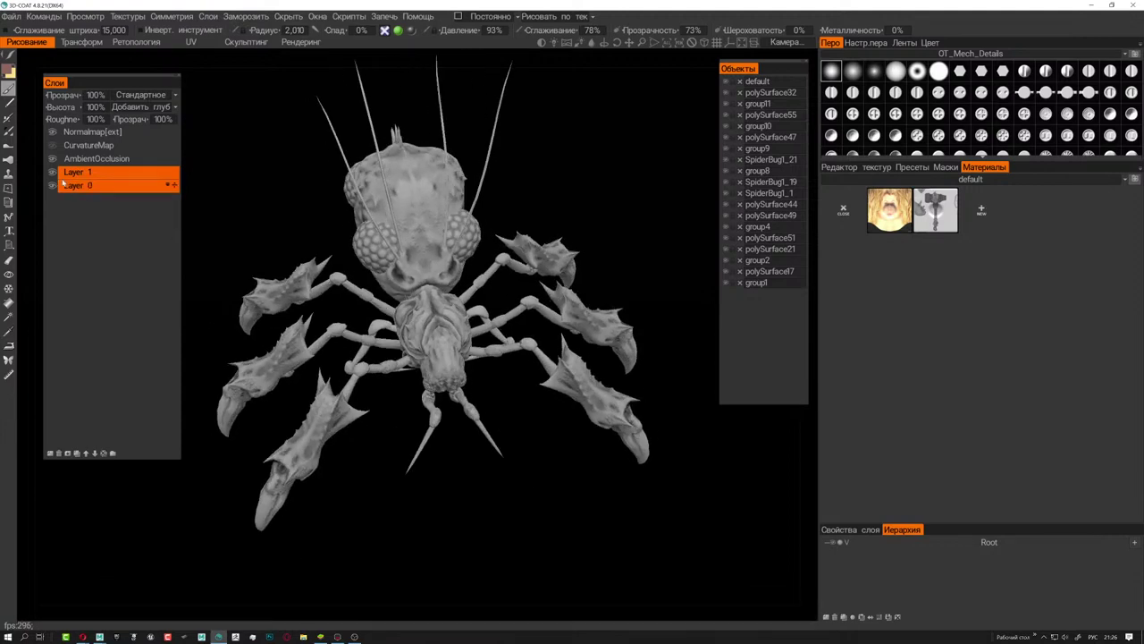
left_click(52, 136)
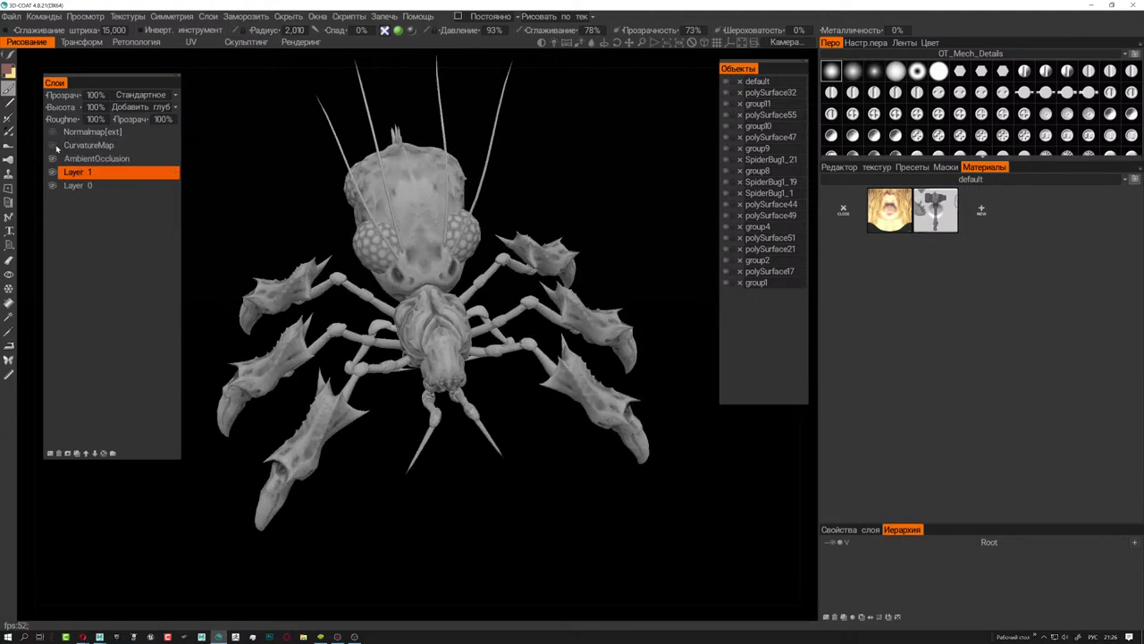
left_click(53, 160)
scroll(577, 232, "up", 2)
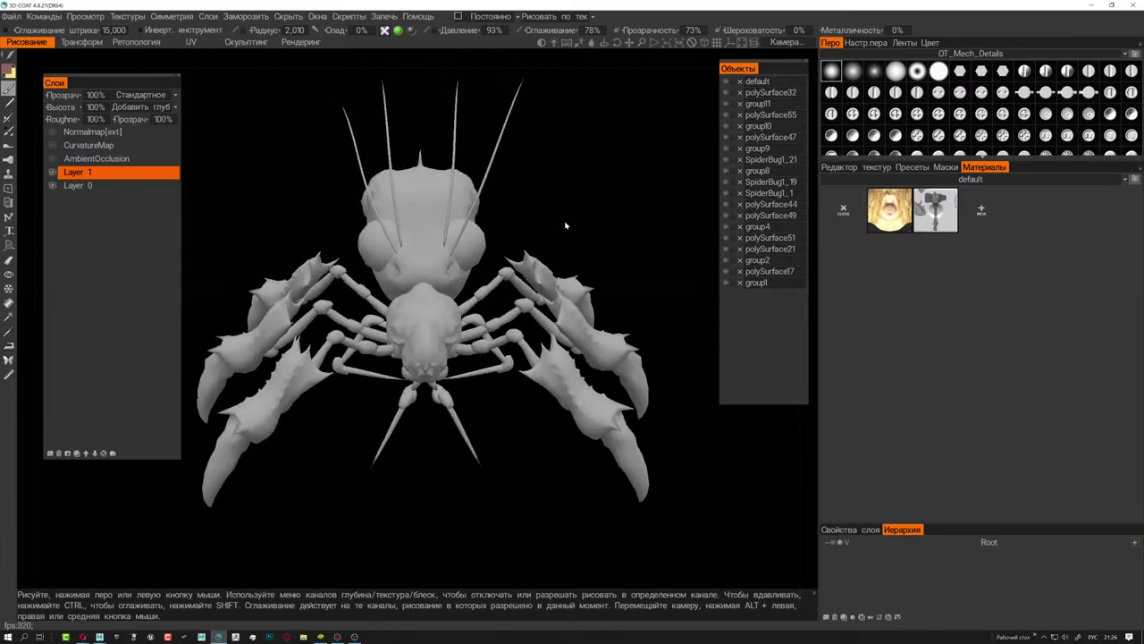
scroll(572, 234, "up", 3)
scroll(554, 242, "up", 3)
right_click_drag(549, 244, 429, 268)
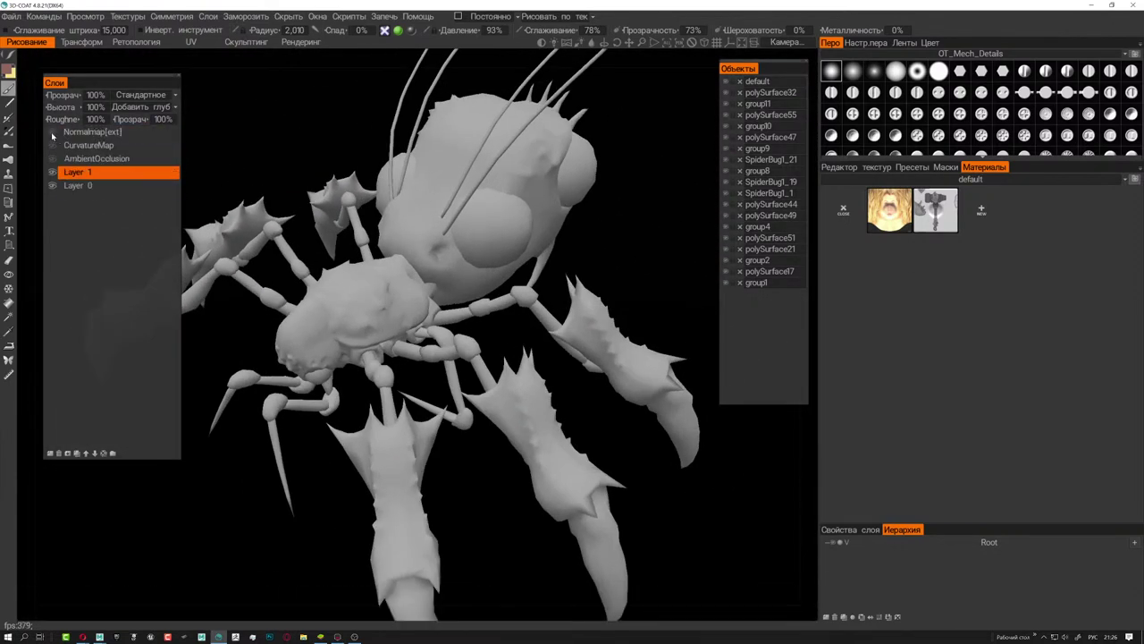
left_click(52, 133)
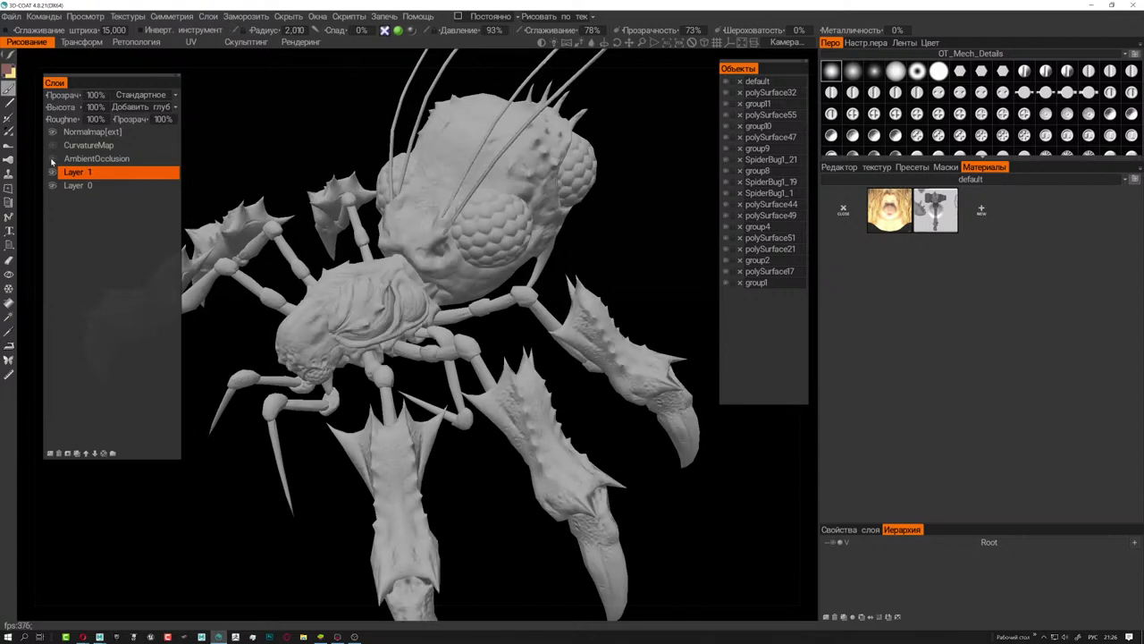
left_click(52, 159)
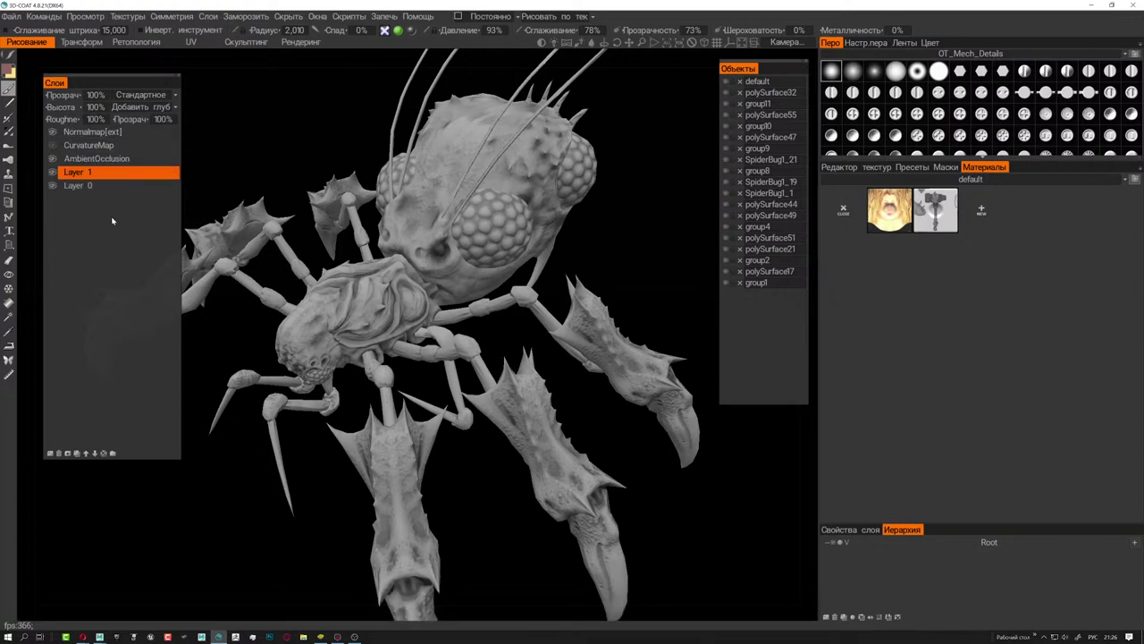
left_click(176, 160, "ctrl")
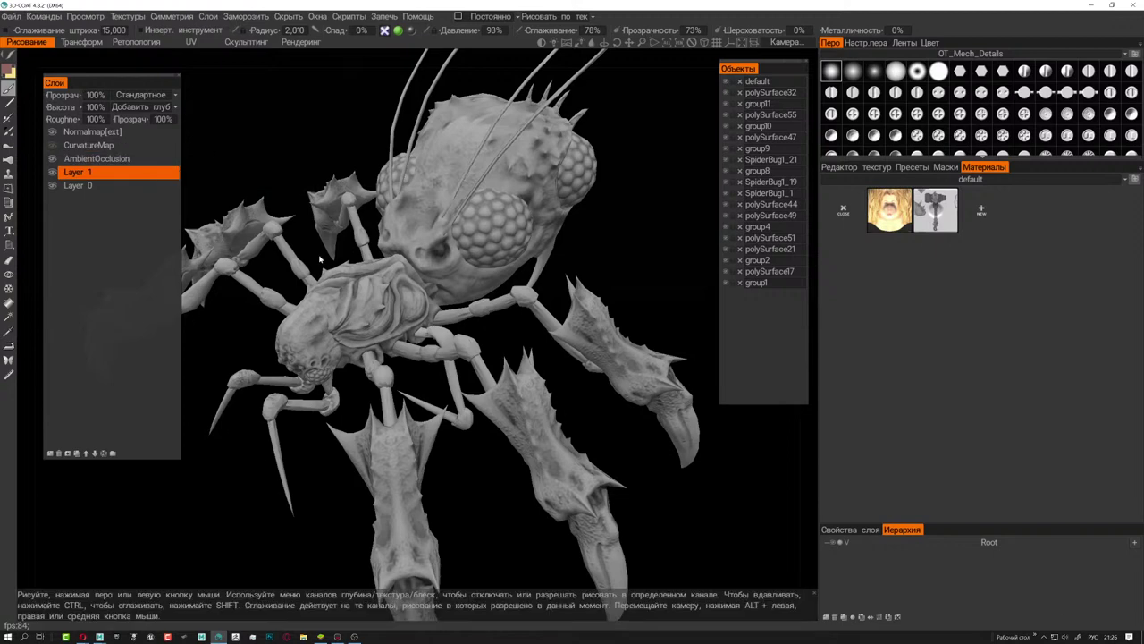
left_click_drag(483, 295, 494, 326)
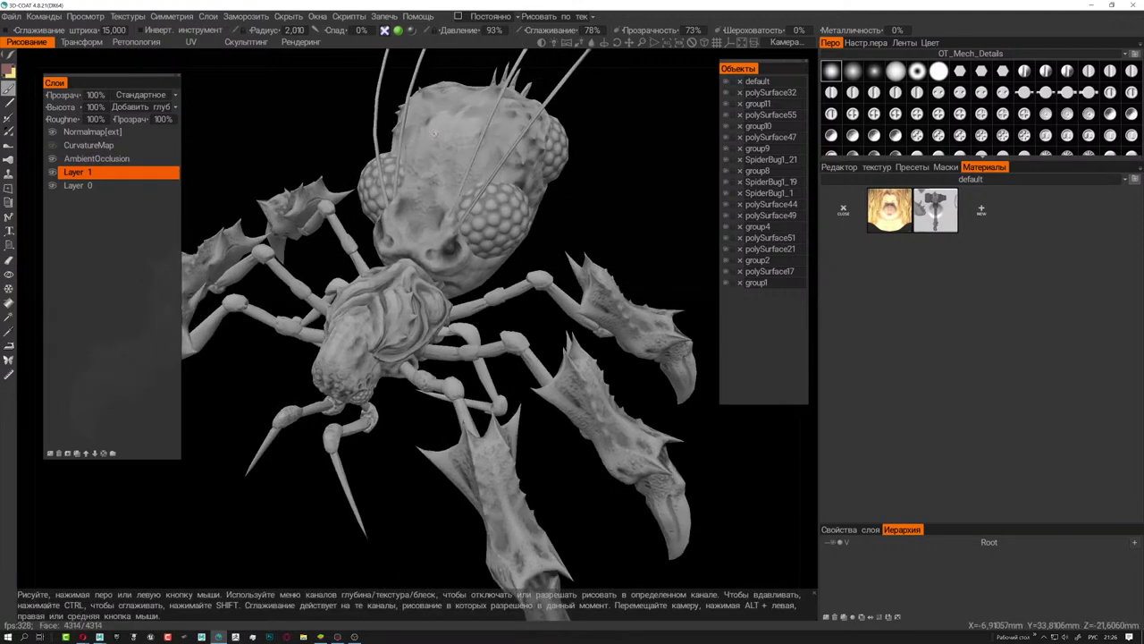
left_click(10, 17)
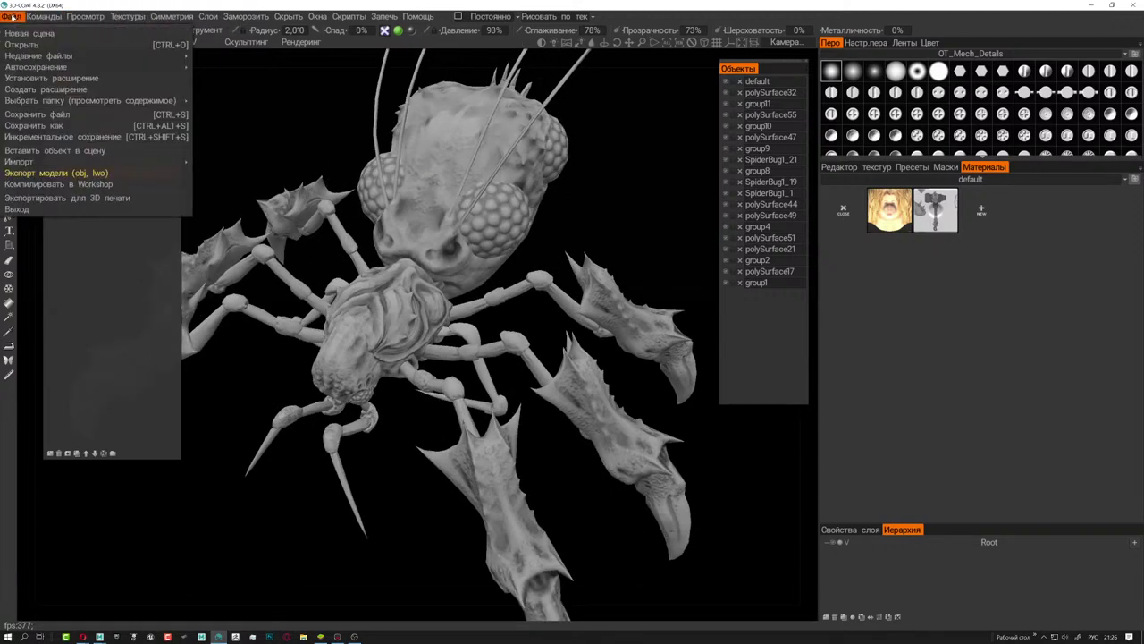
- Browse the bug 6 project folder and the Textures import options without loading anything
left_click(41, 151)
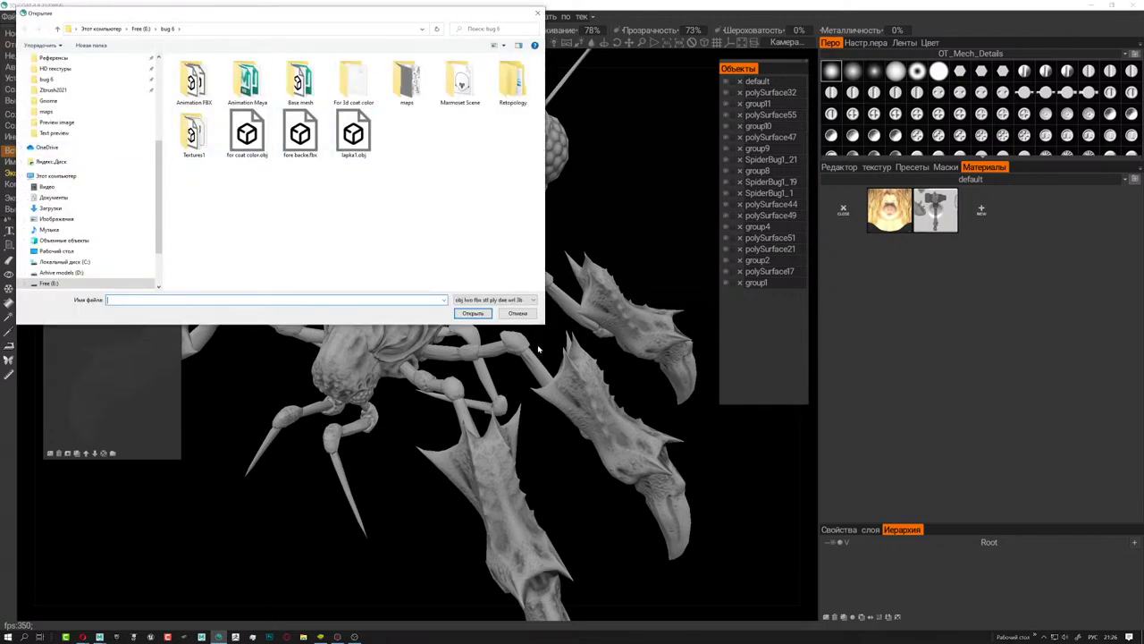
left_click(517, 313)
left_click(127, 16)
left_click(128, 16)
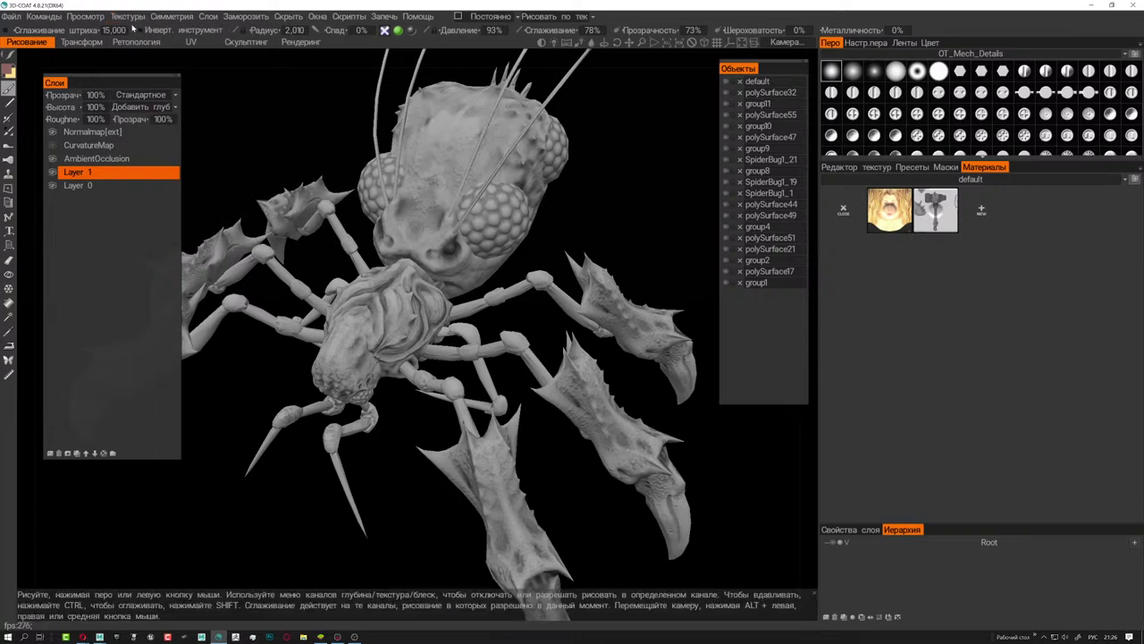
left_click(128, 16)
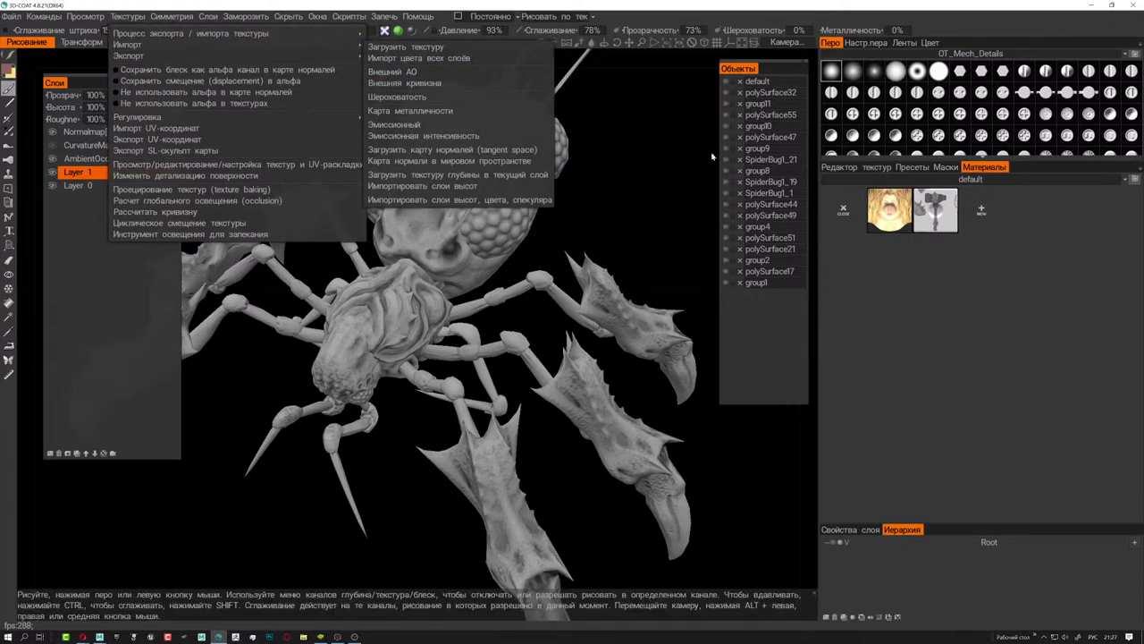
left_click(601, 187)
- Snap to front view, then locate the 1.3b scene in For 3d coat color and cancel
key("KP_1")
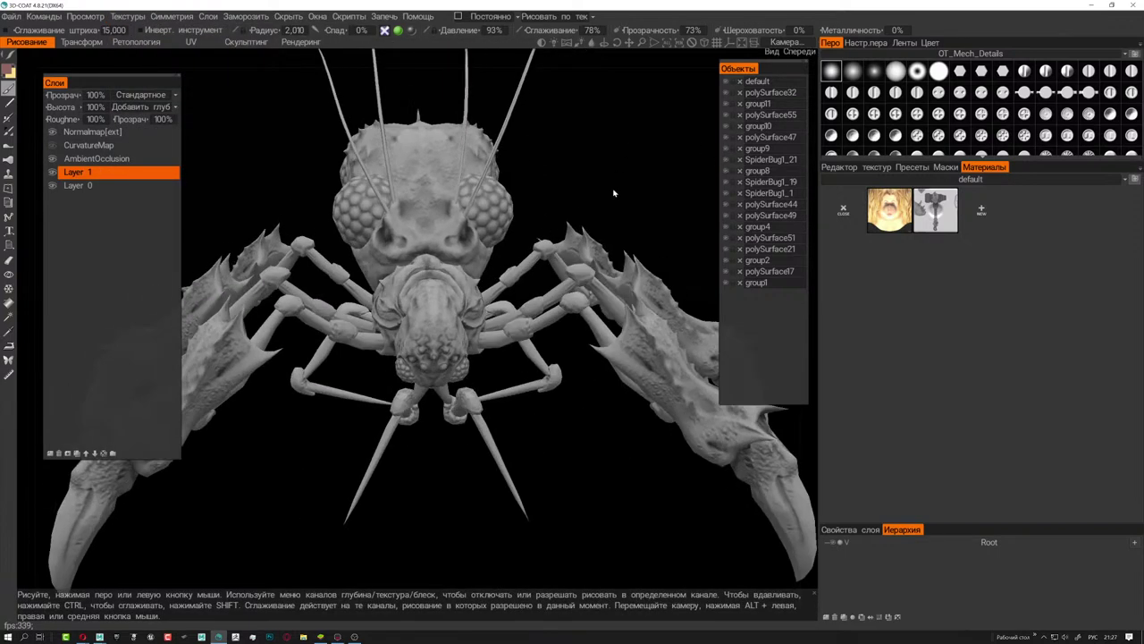
left_click(11, 16)
left_click(28, 46)
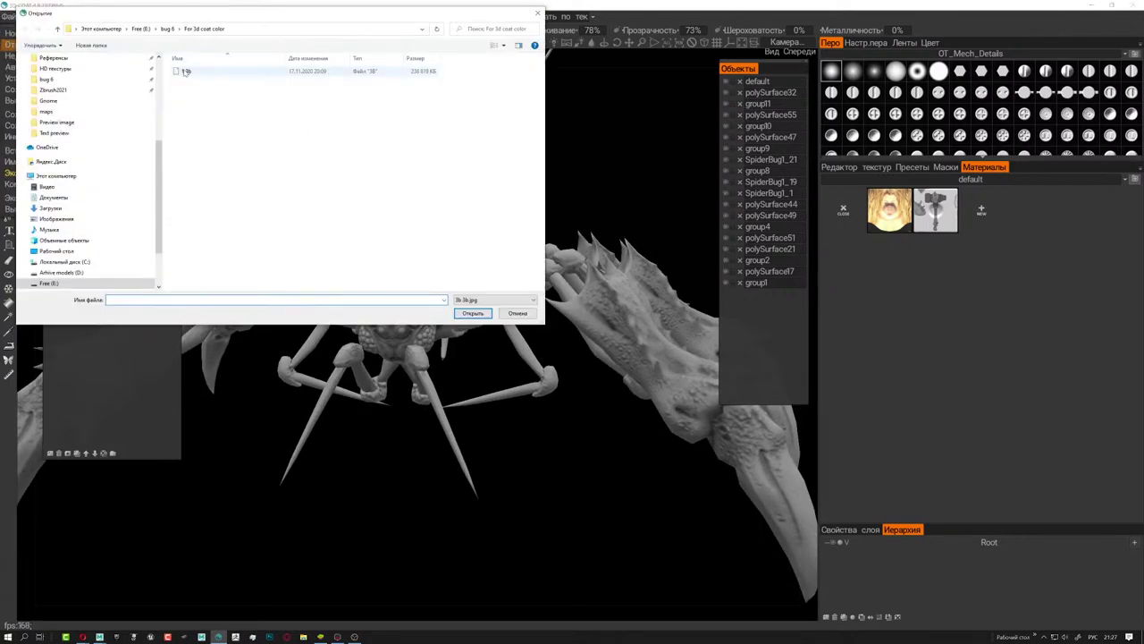
left_click(313, 72)
left_click(464, 313)
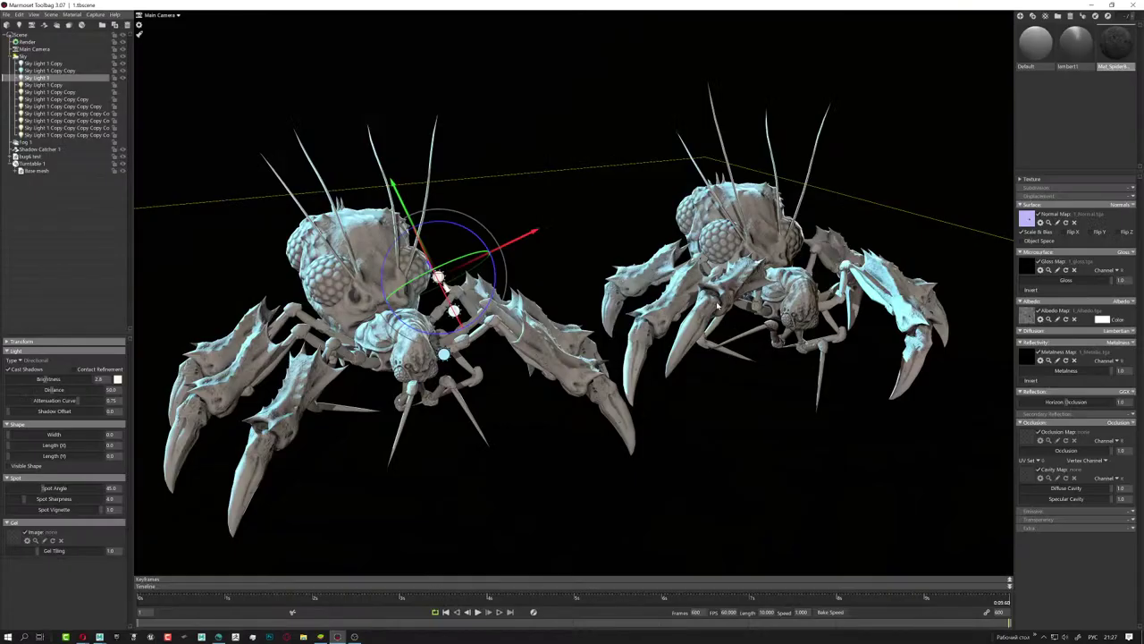
- Turn on global illumination and 1:1 render resolution in Marmoset's viewport around the spiders
left_click_drag(615, 366, 594, 357)
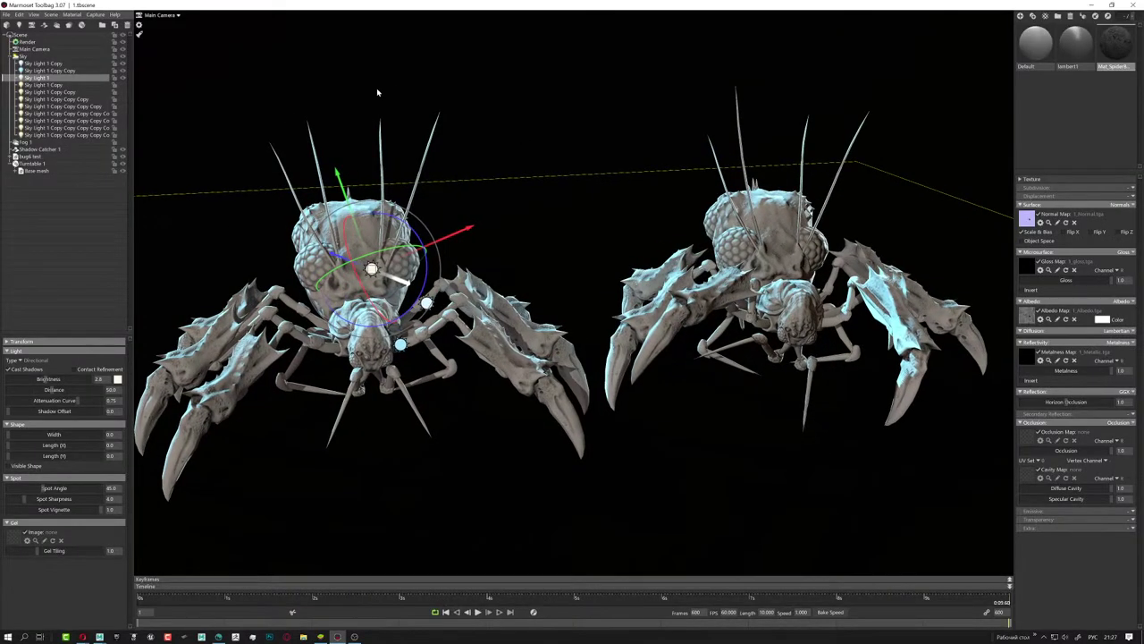
left_click(34, 42)
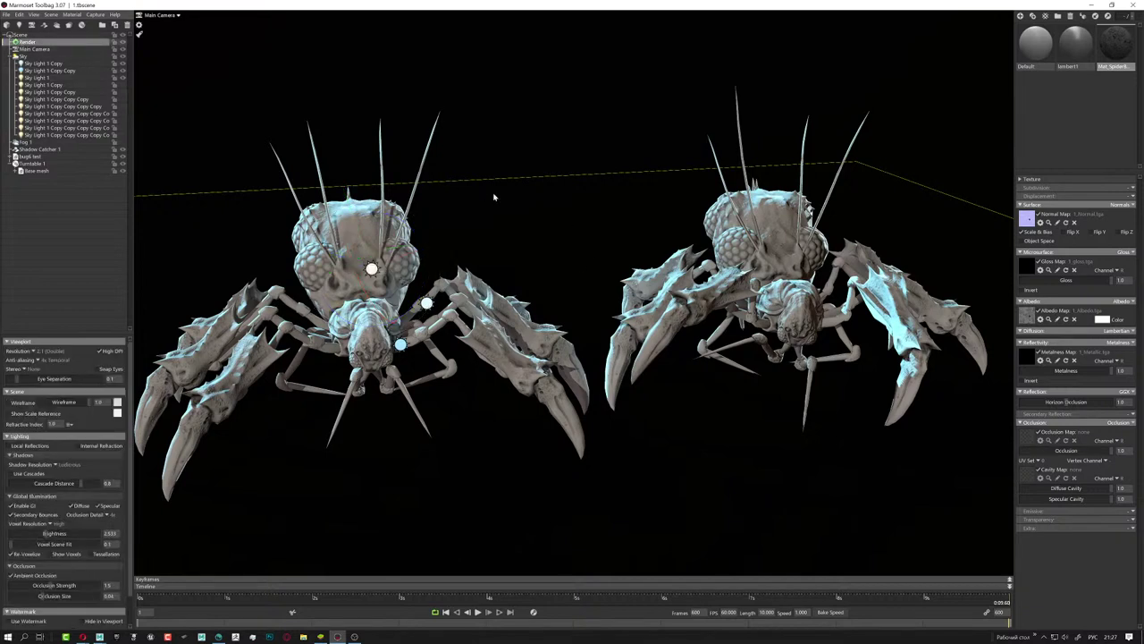
left_click(10, 506)
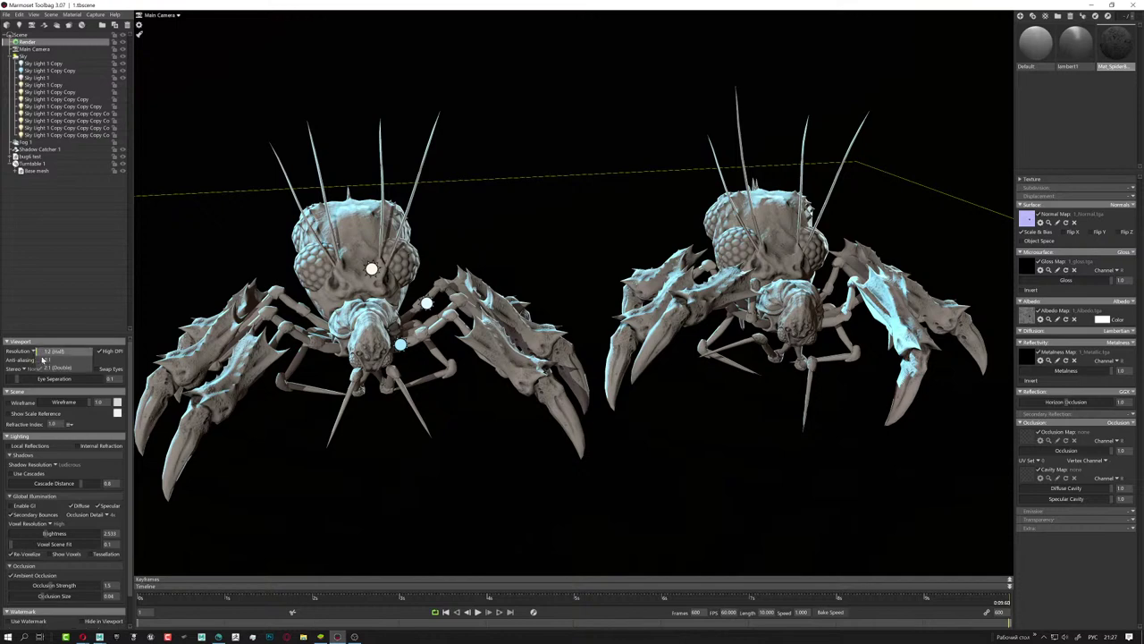
left_click(97, 352)
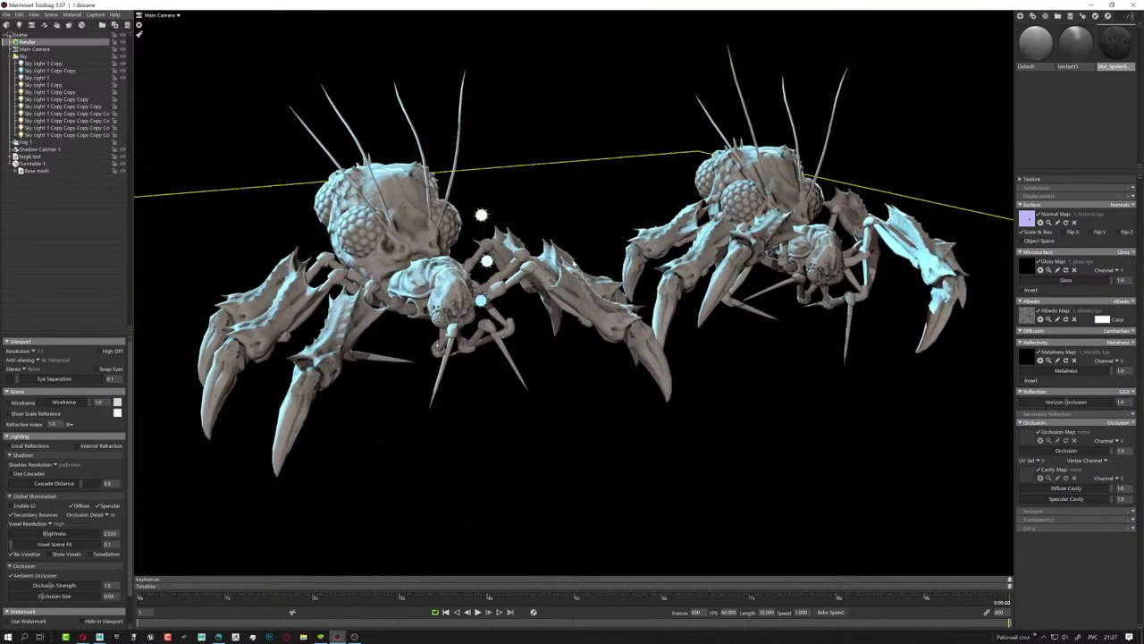
left_click_drag(642, 279, 568, 304)
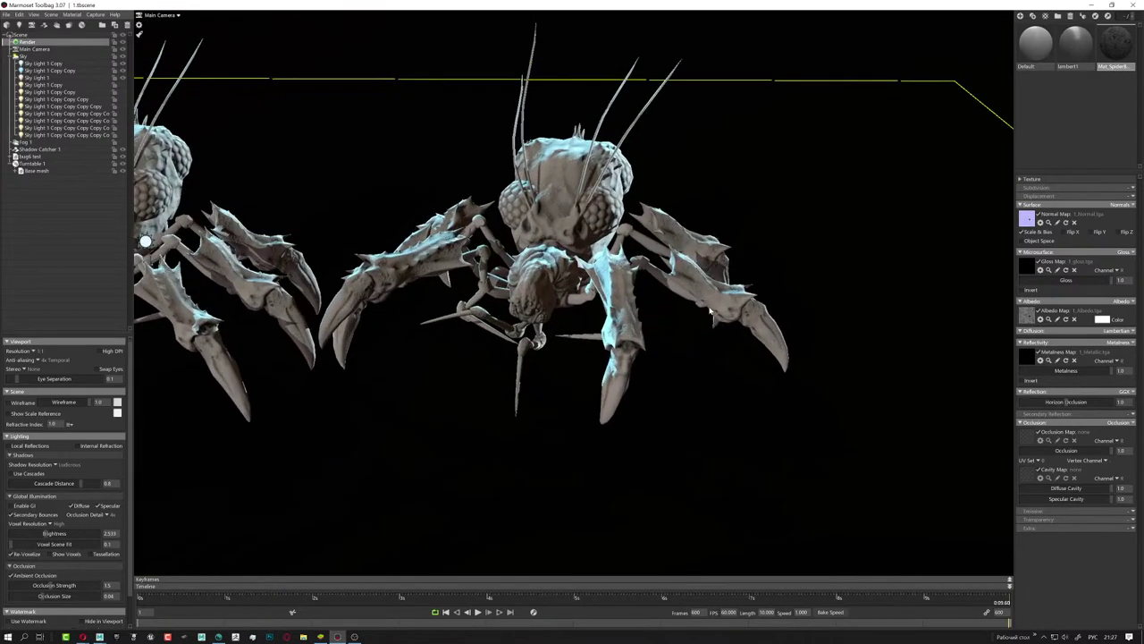
- Play the spiders' animation, rewind it to frame 0, and go back to 3D-Coat
left_click(476, 612)
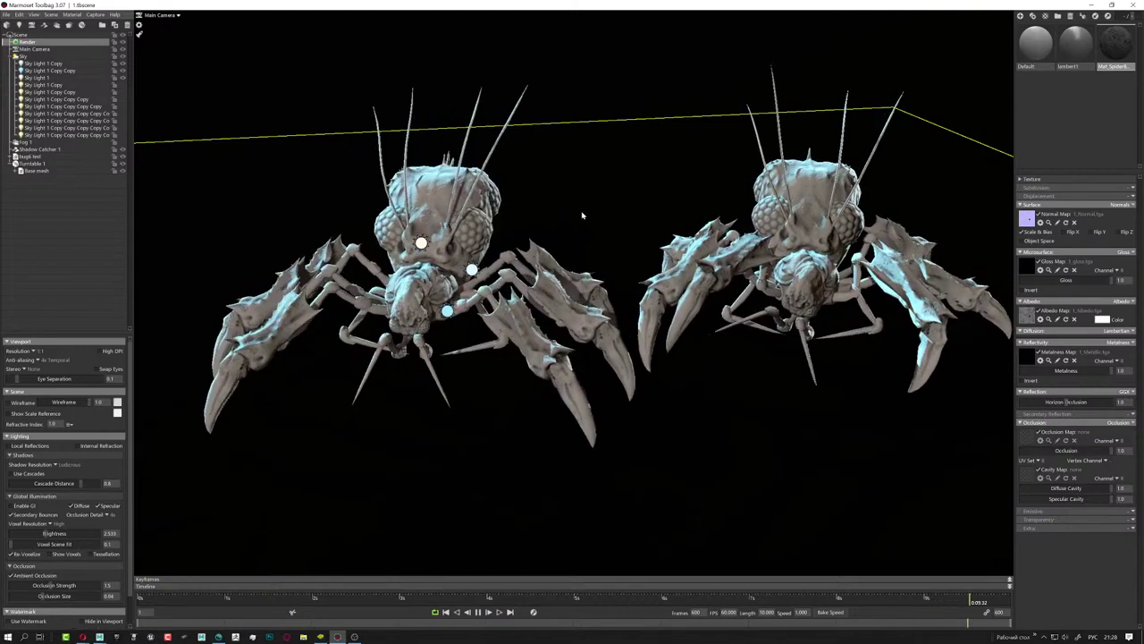
left_click(446, 612)
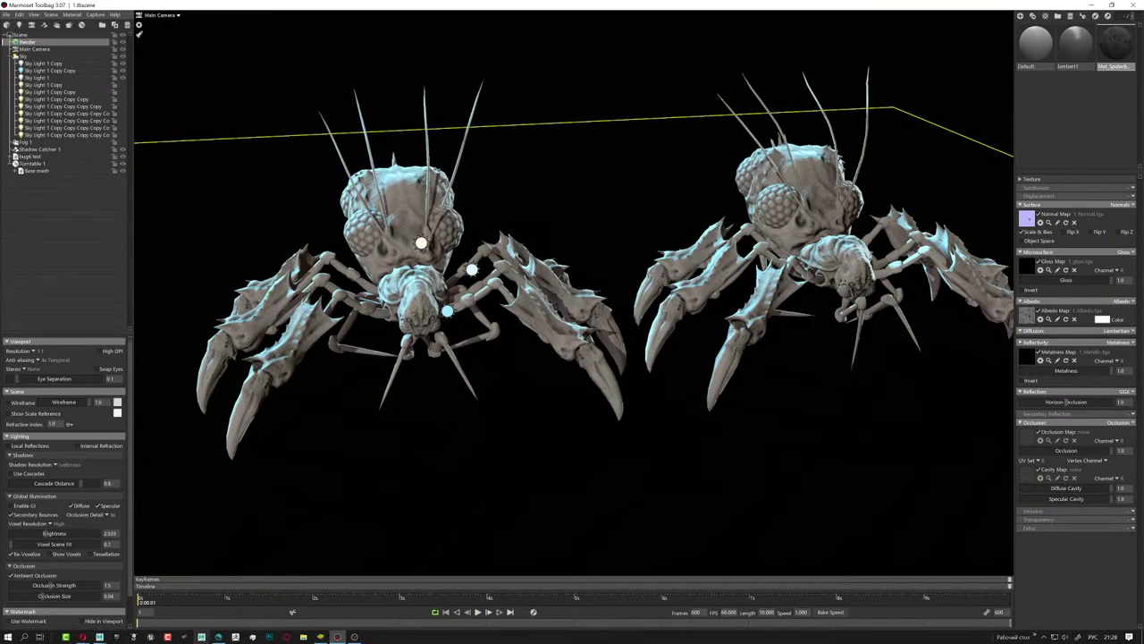
left_click(219, 636)
left_click_drag(402, 349, 486, 356, "alt")
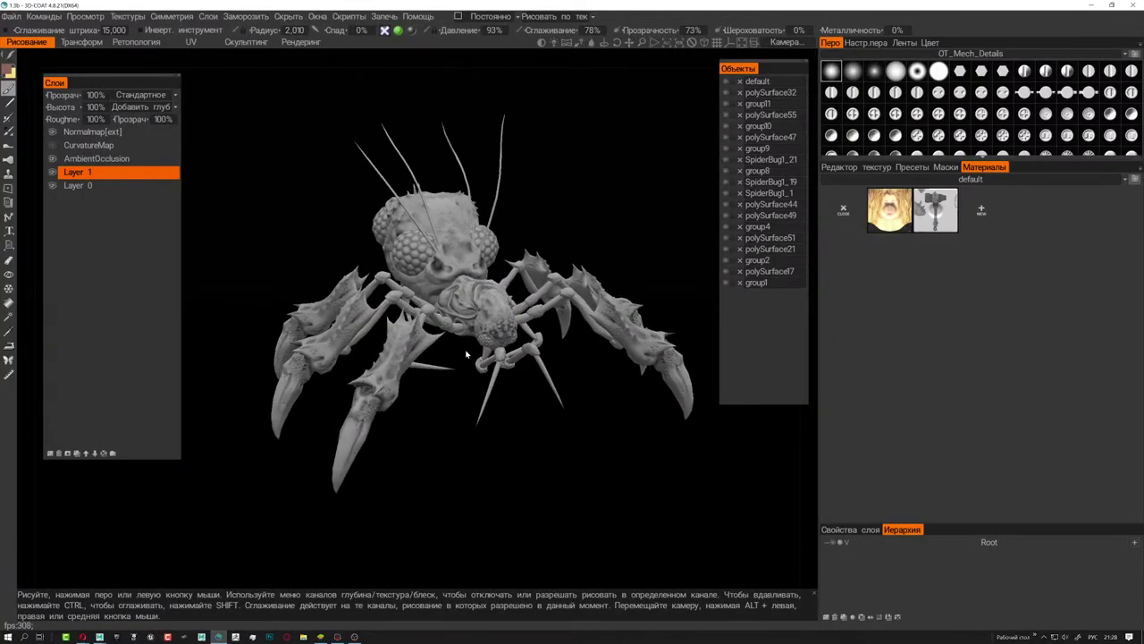
scroll(486, 356, "up", 5)
scroll(486, 356, "up", 2)
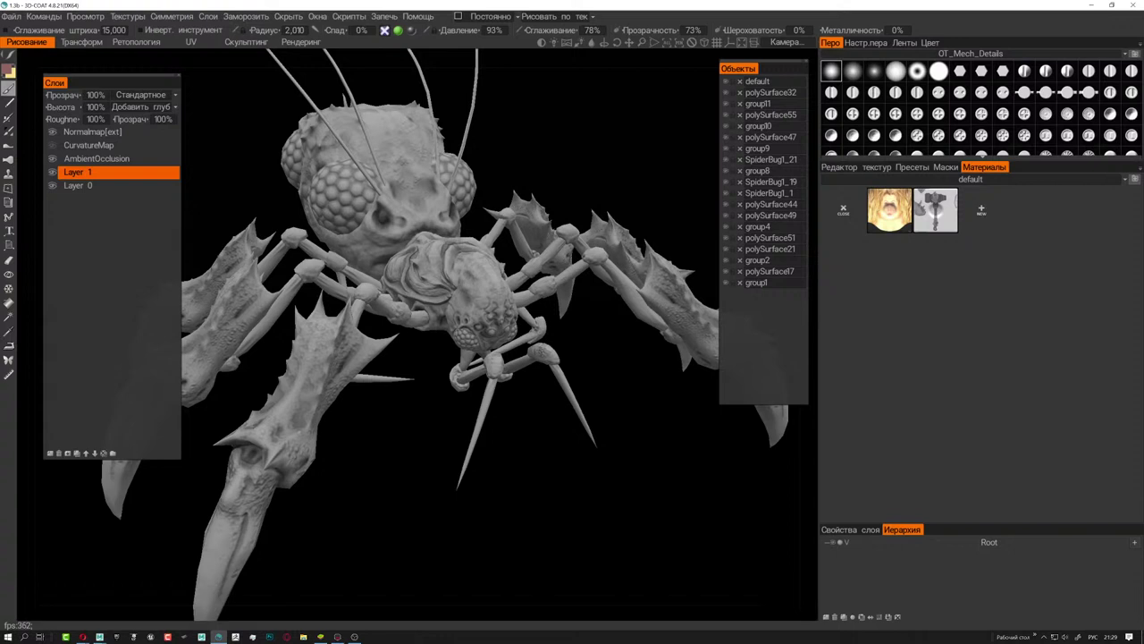
left_click(82, 637)
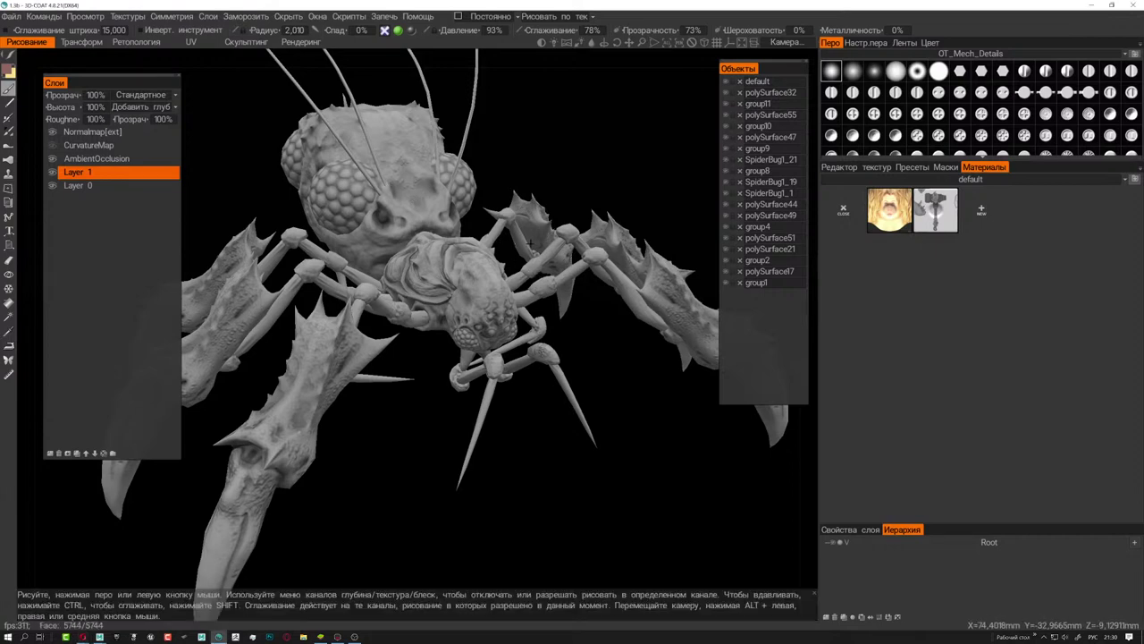
- Inspect the unpainted spider from several angles, then select the Normalmap[ext] layer
scroll(514, 205, "down", 4)
scroll(514, 205, "up", 4)
left_click_drag(541, 244, 536, 295, "alt")
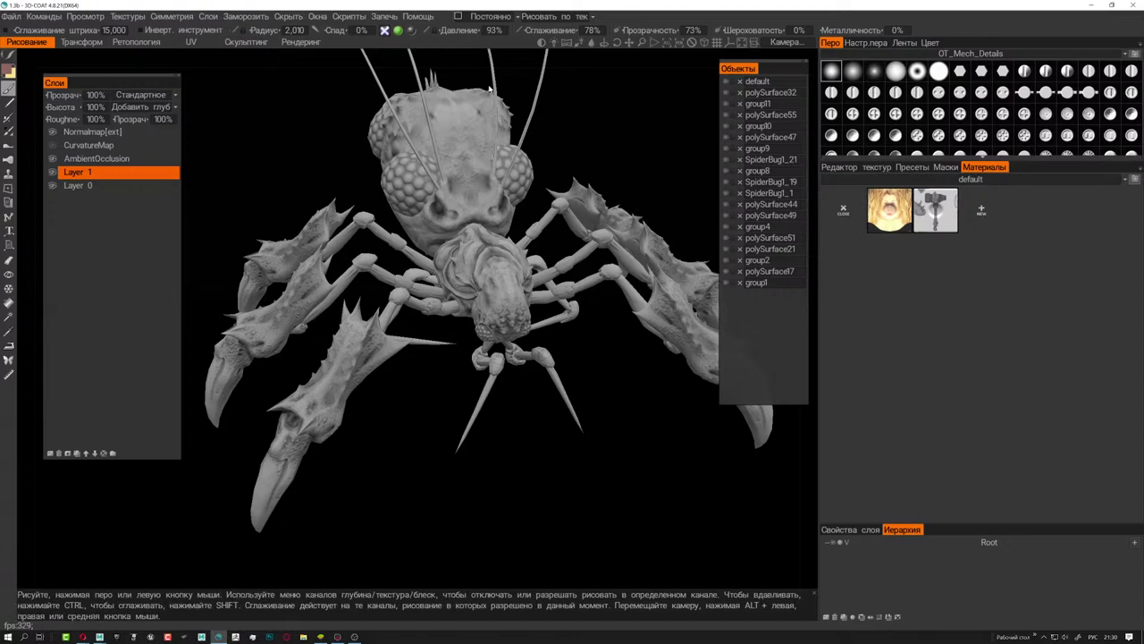
mouse_move(587, 109)
left_mouse_down("alt")
mouse_move(521, 83)
mouse_move(573, 101)
left_mouse_up("alt")
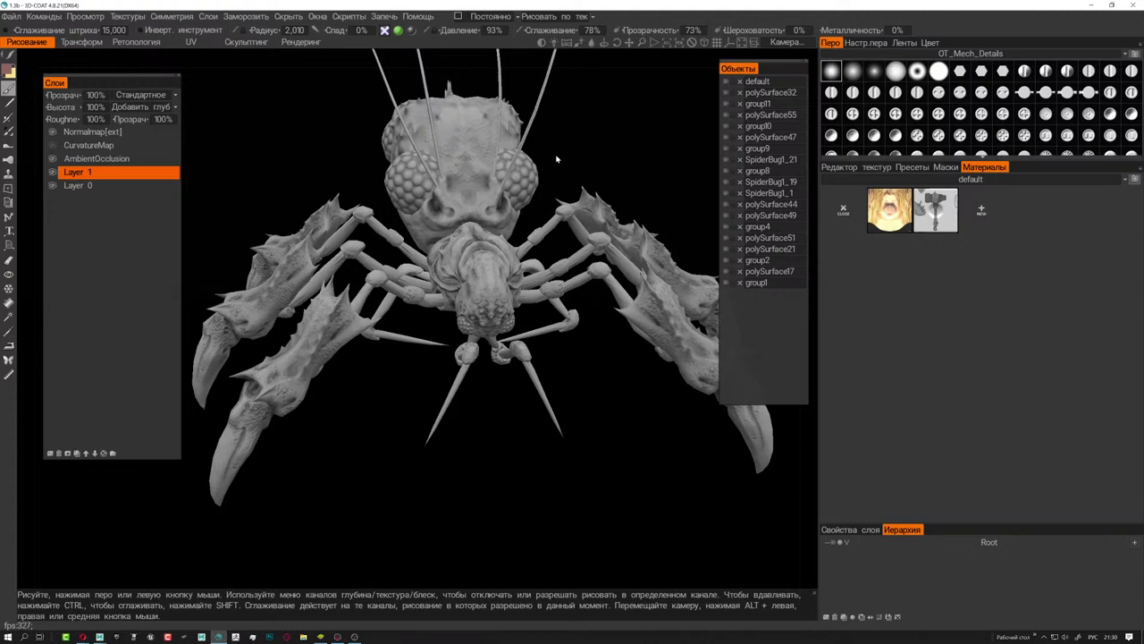
left_click_drag(556, 160, 536, 180, "alt")
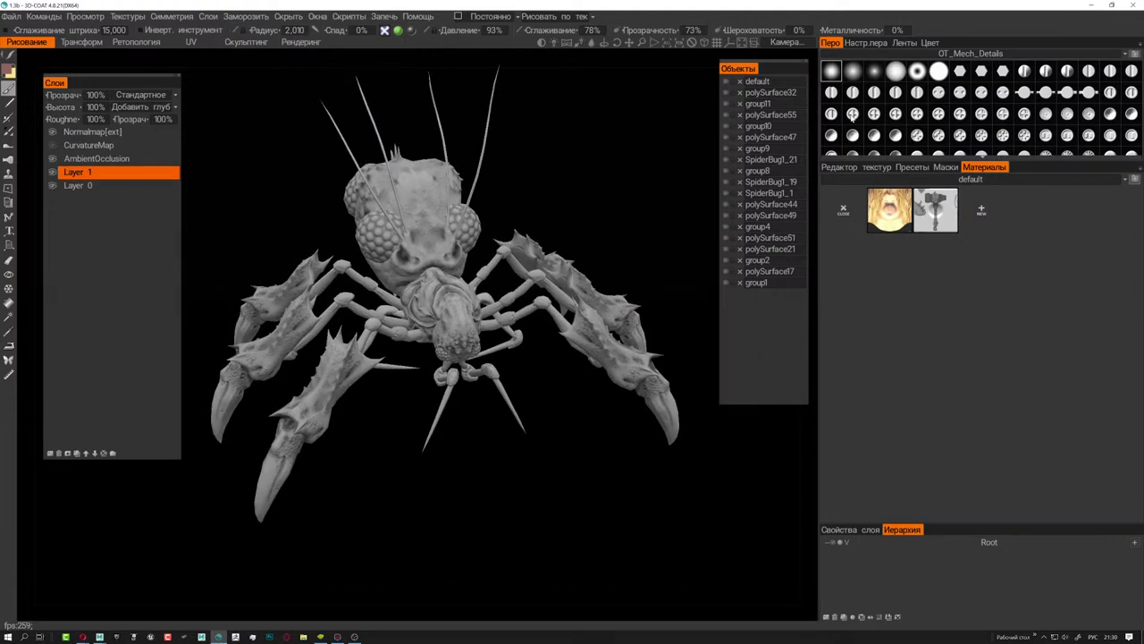
left_click(89, 132)
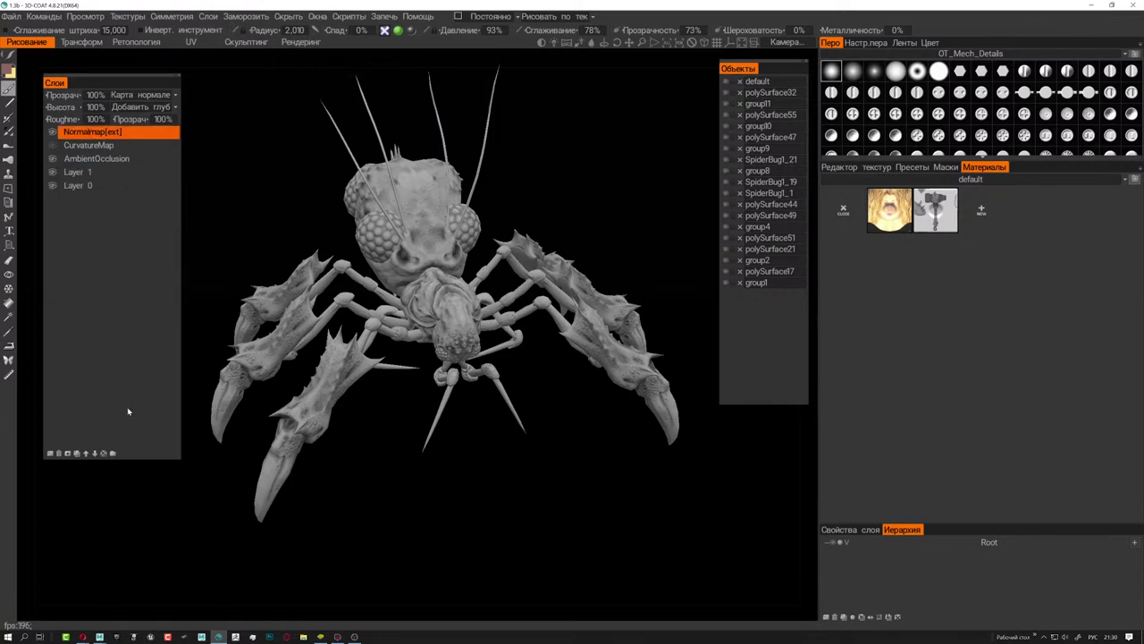
- Add a new layer above Normalmap[ext] and rename it 'main'
left_click(54, 453)
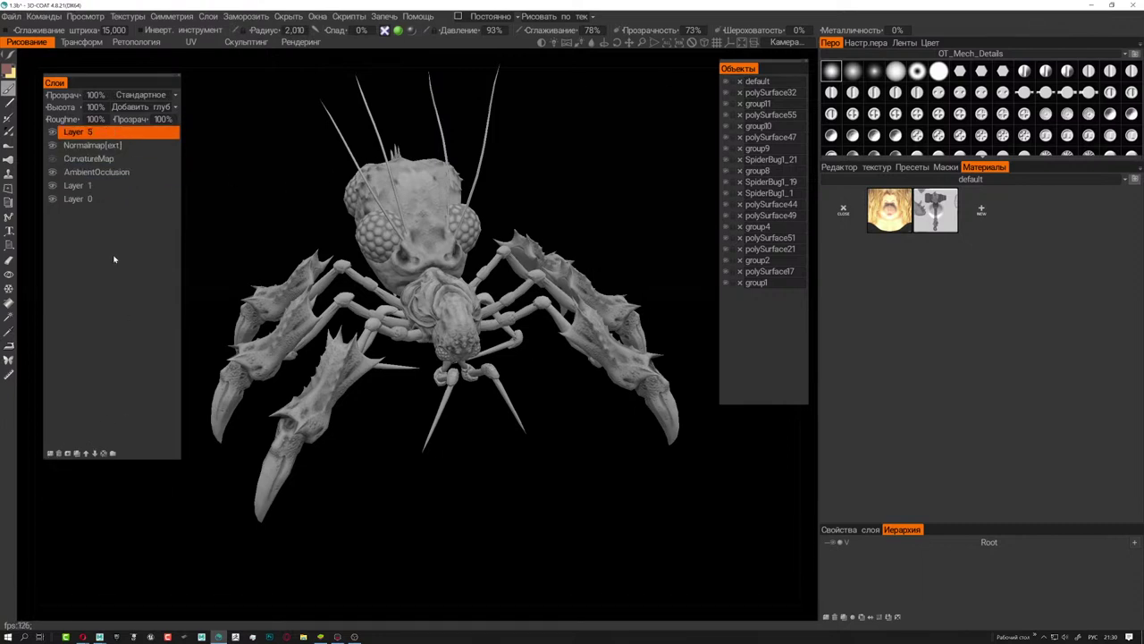
double_click(92, 132)
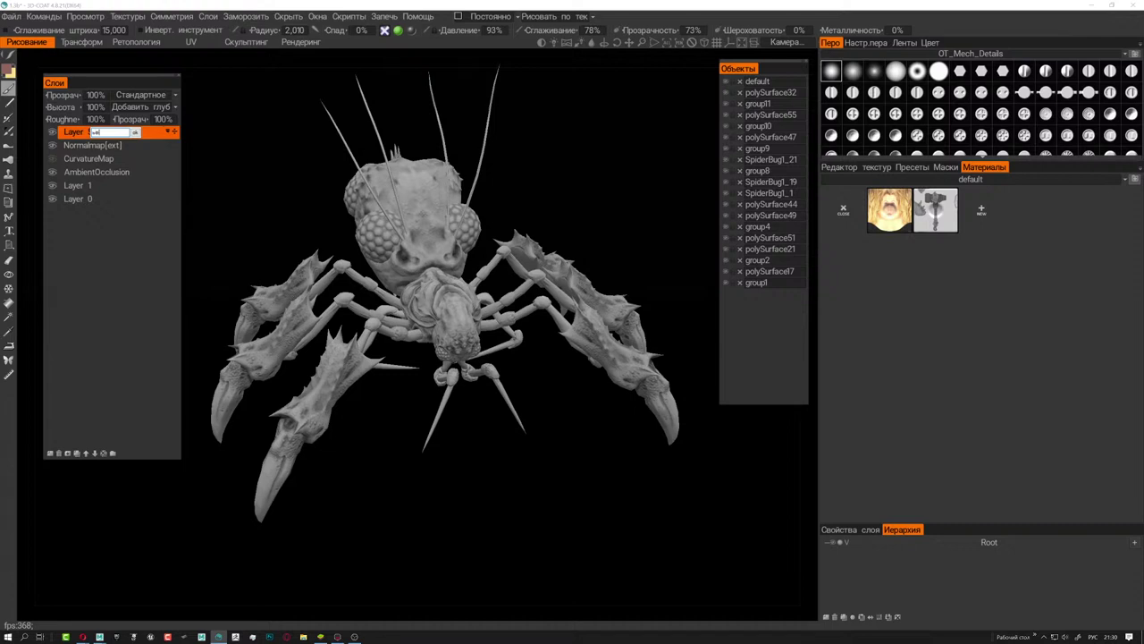
key("BackSpace")
key("alt+shift")
type("mal")
key("Return")
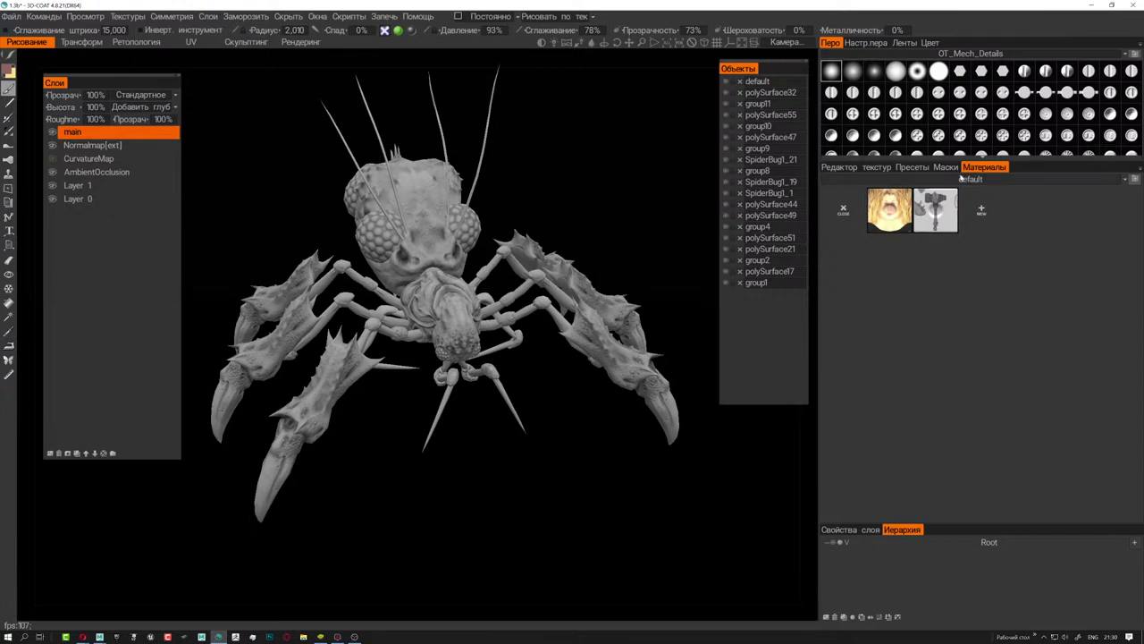
- Set the brush colour to near-black: hue 0, saturation 24%, lightness 2%
left_click(8, 69)
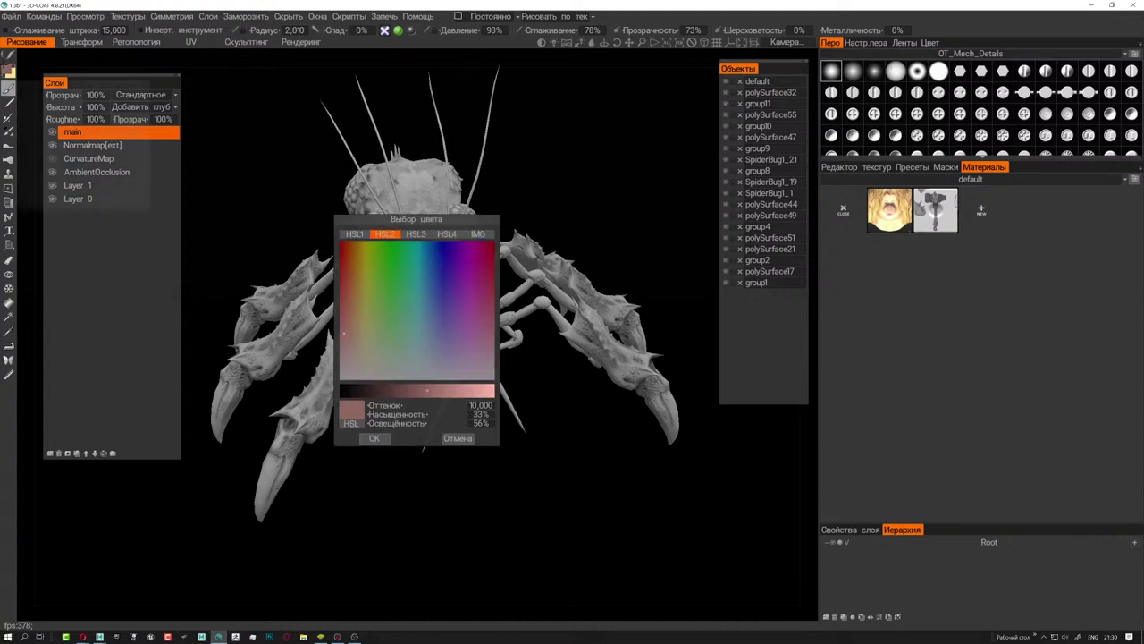
left_click(347, 390)
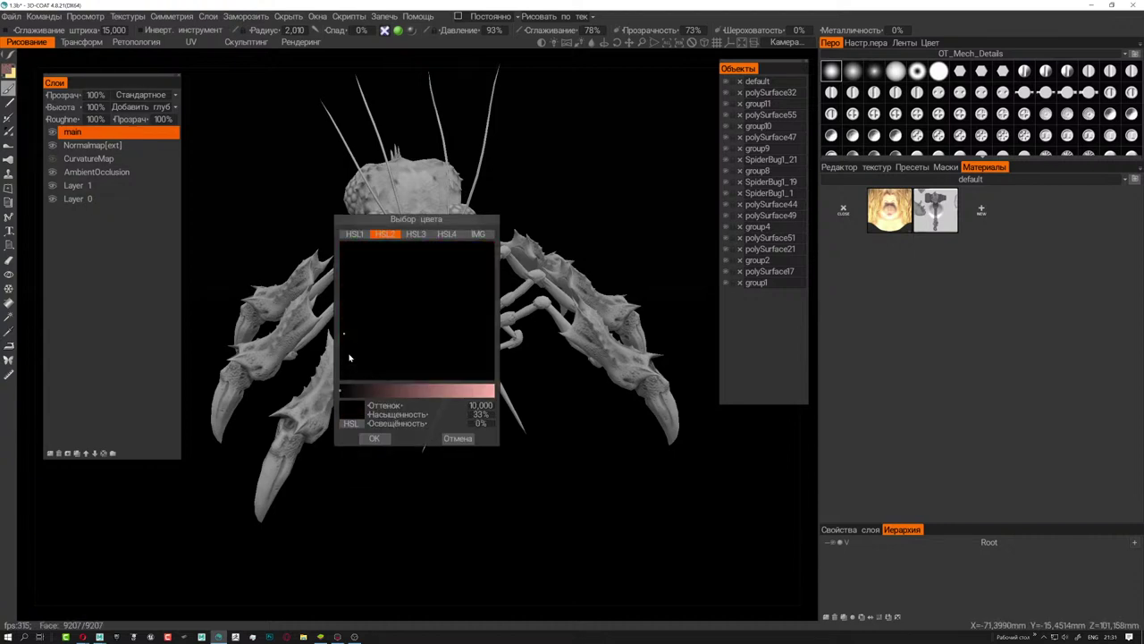
mouse_move(347, 342)
left_mouse_down()
mouse_move(341, 382)
mouse_move(338, 349)
left_mouse_up()
left_click(343, 390)
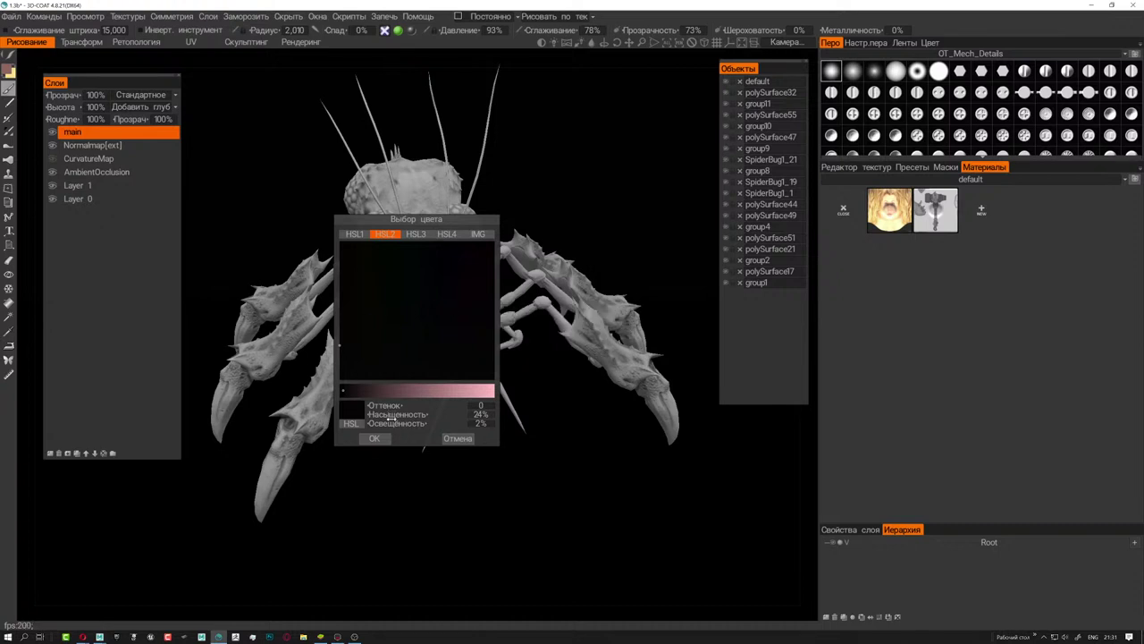
left_click(373, 438)
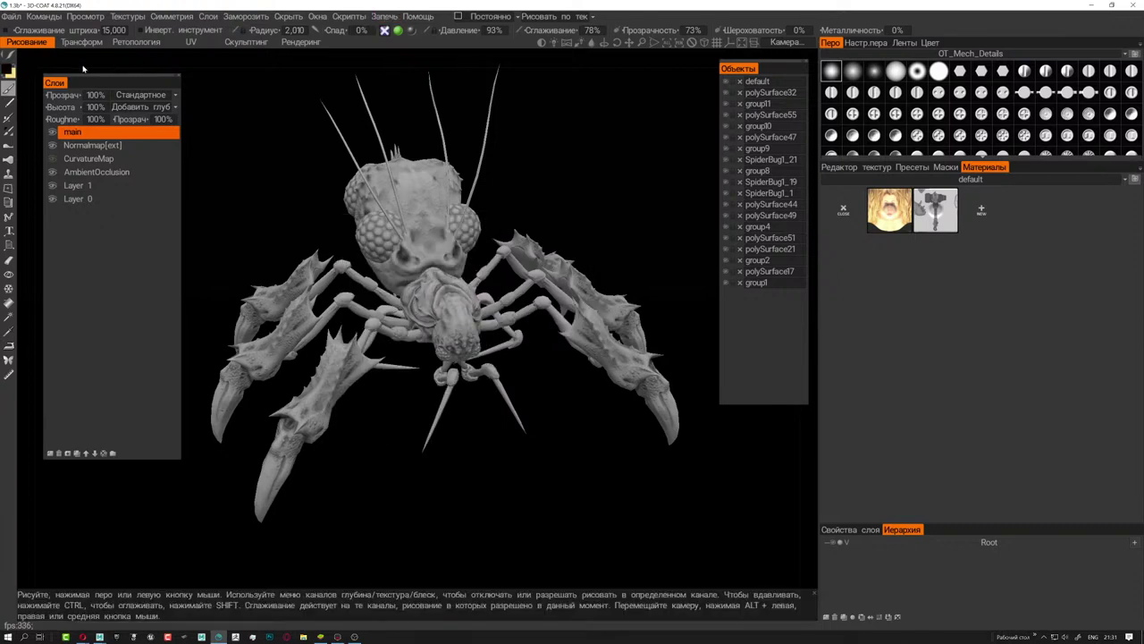
left_click(385, 17)
mouse_move(348, 16)
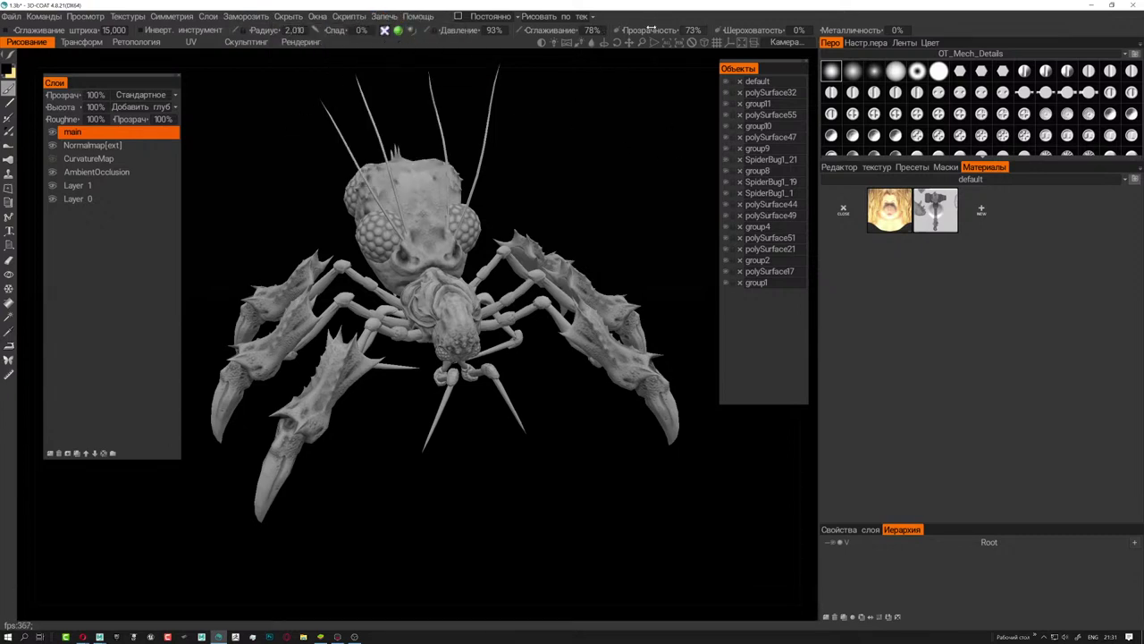
- Set paint opacity to 100% and roughness to 30%
left_click_drag(669, 29, 721, 30)
mouse_move(758, 34)
left_mouse_down()
mouse_move(817, 30)
mouse_move(777, 29)
left_mouse_up()
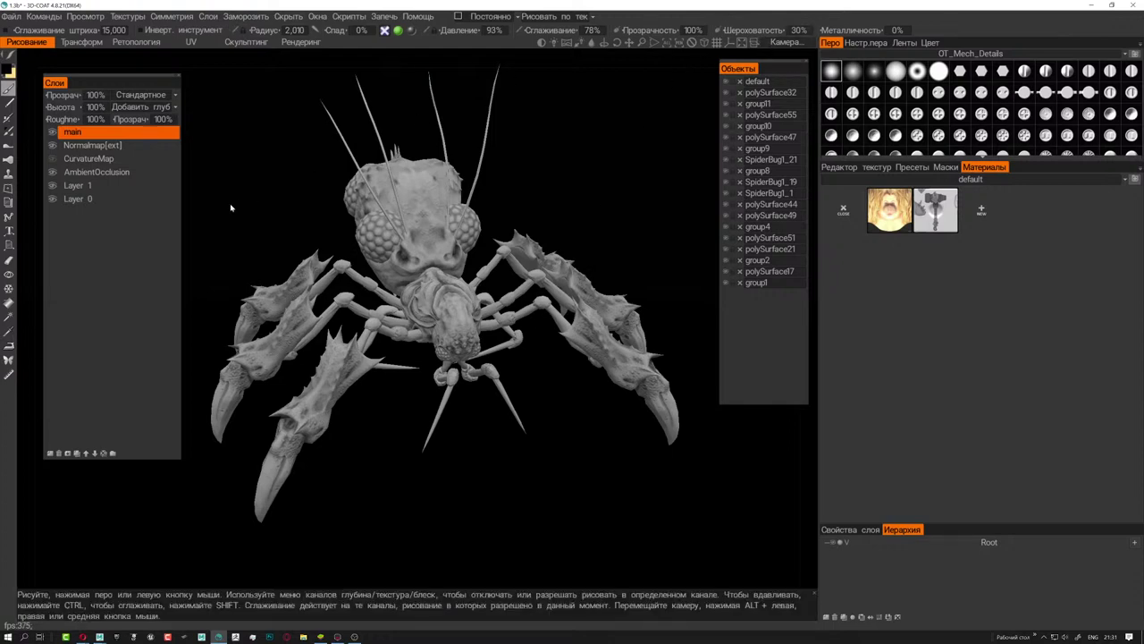
left_click(126, 17)
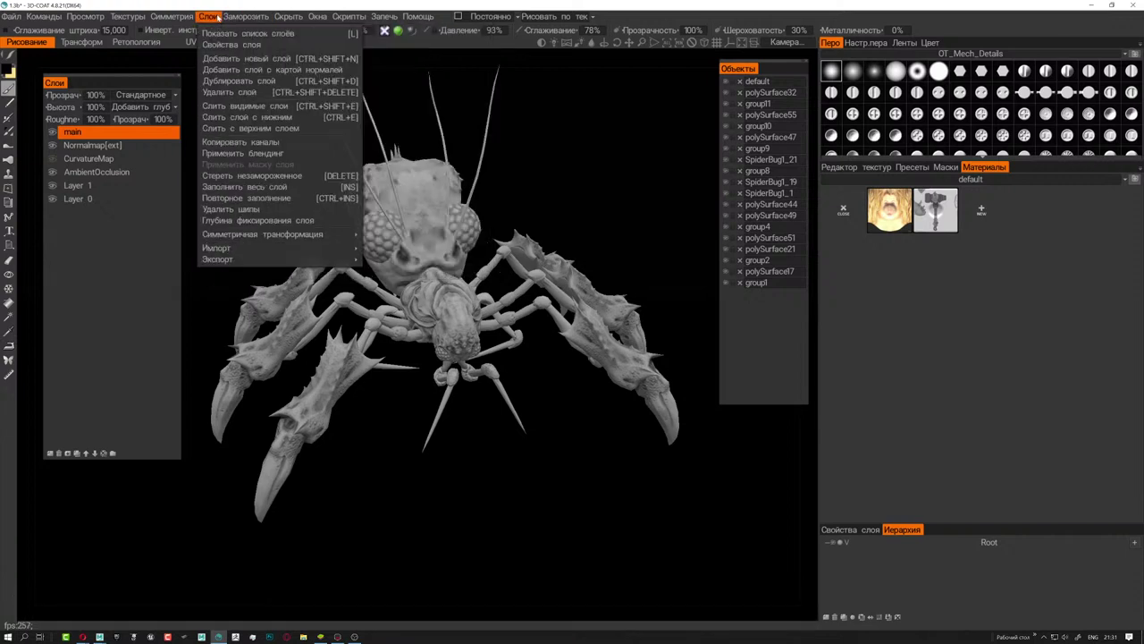
mouse_move(245, 187)
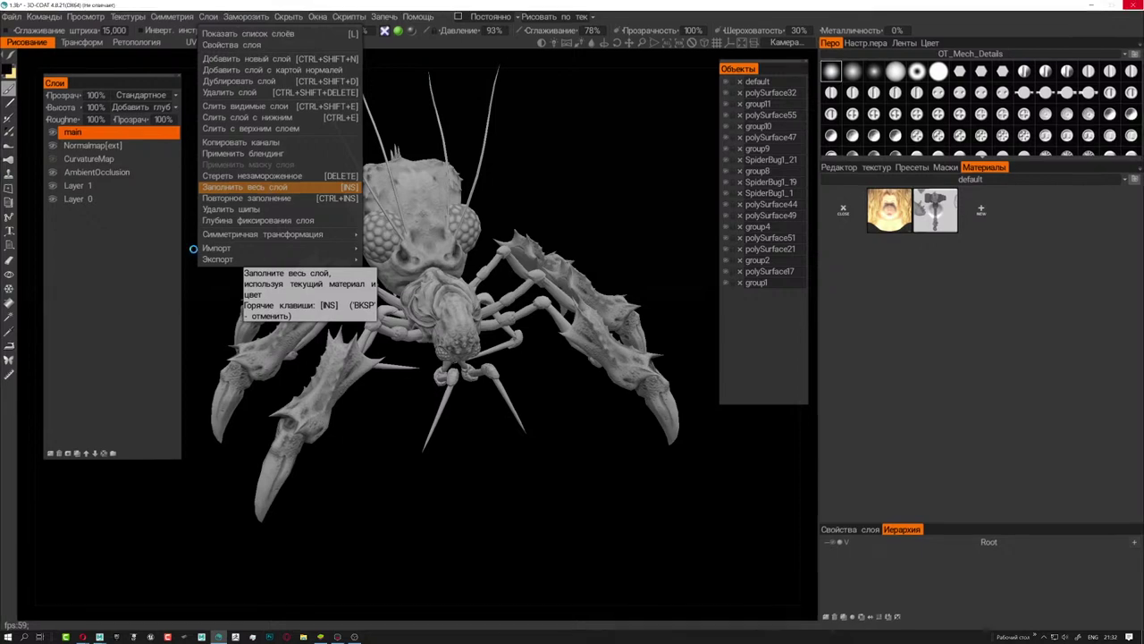
- Fill the entire main layer with the near-black colour
key("Return")
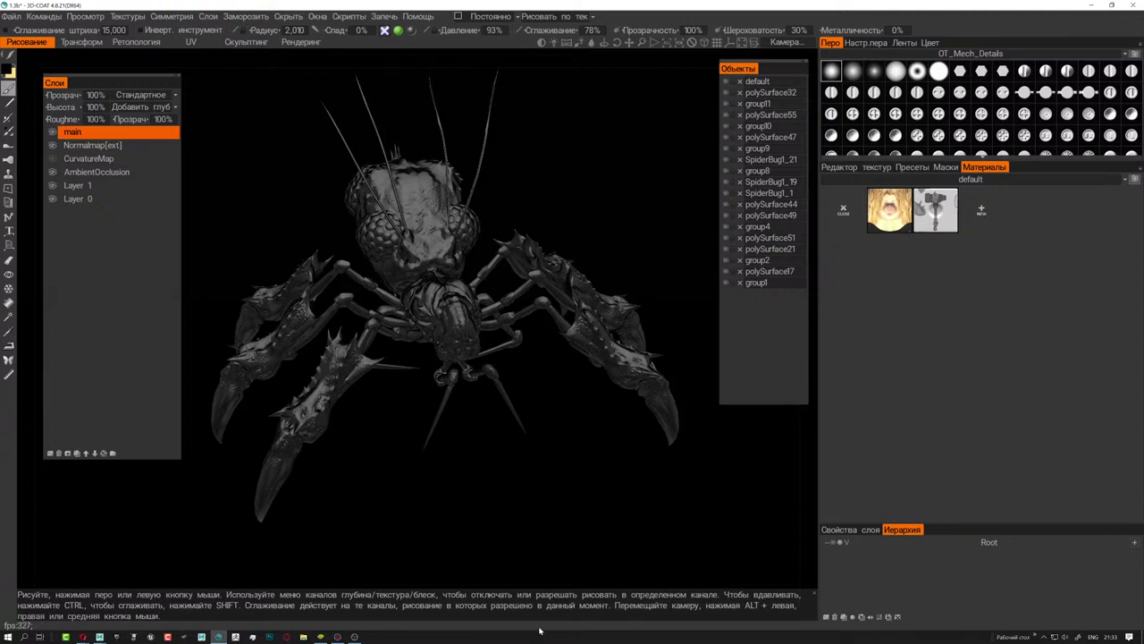
- Switch the brush painting condition to 'Больше на впадинах' (more in cavities)
left_click_drag(76, 134, 110, 131)
mouse_move(565, 462)
left_mouse_down()
mouse_move(549, 462)
mouse_move(565, 461)
left_mouse_up()
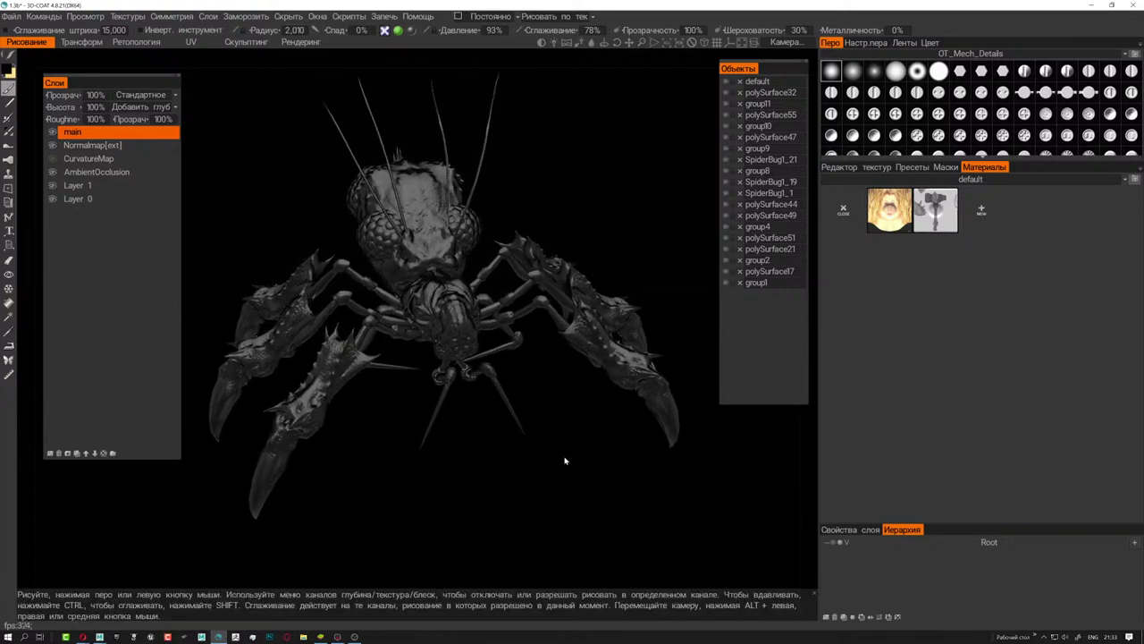
scroll(565, 462, "up", 5)
scroll(565, 462, "down", 2)
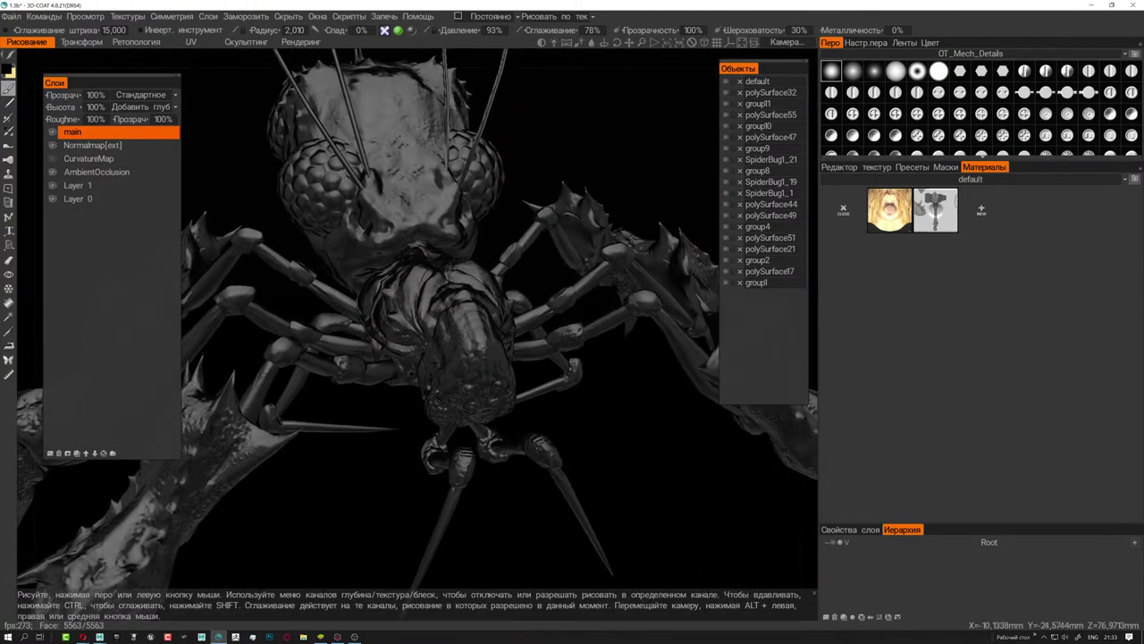
scroll(500, 357, "up", 5)
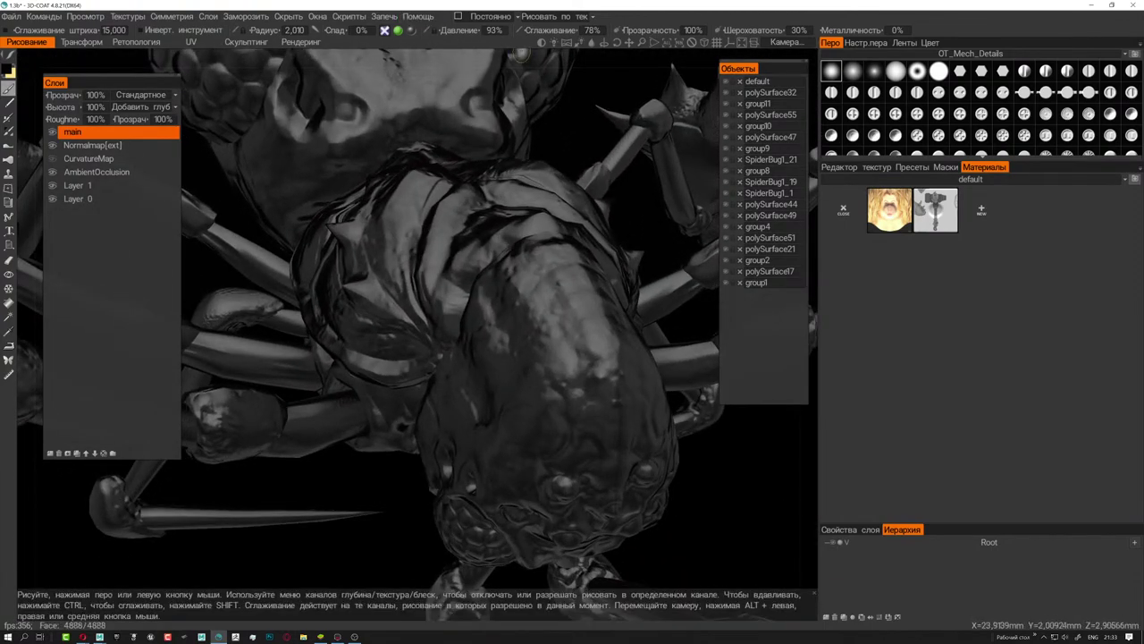
left_click(483, 16)
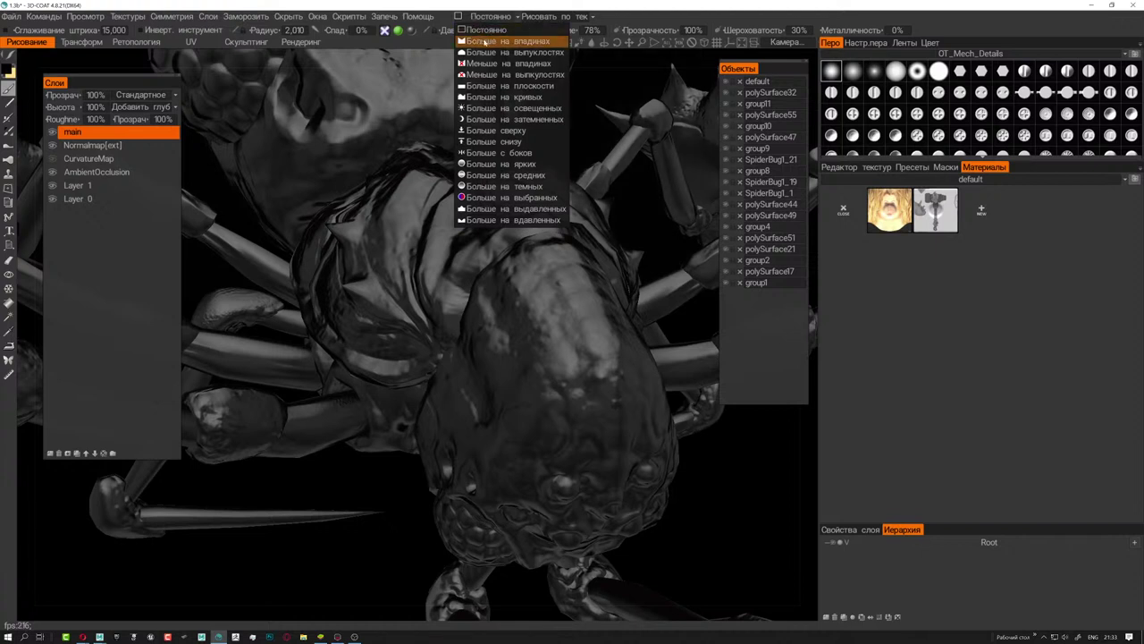
left_click(485, 42)
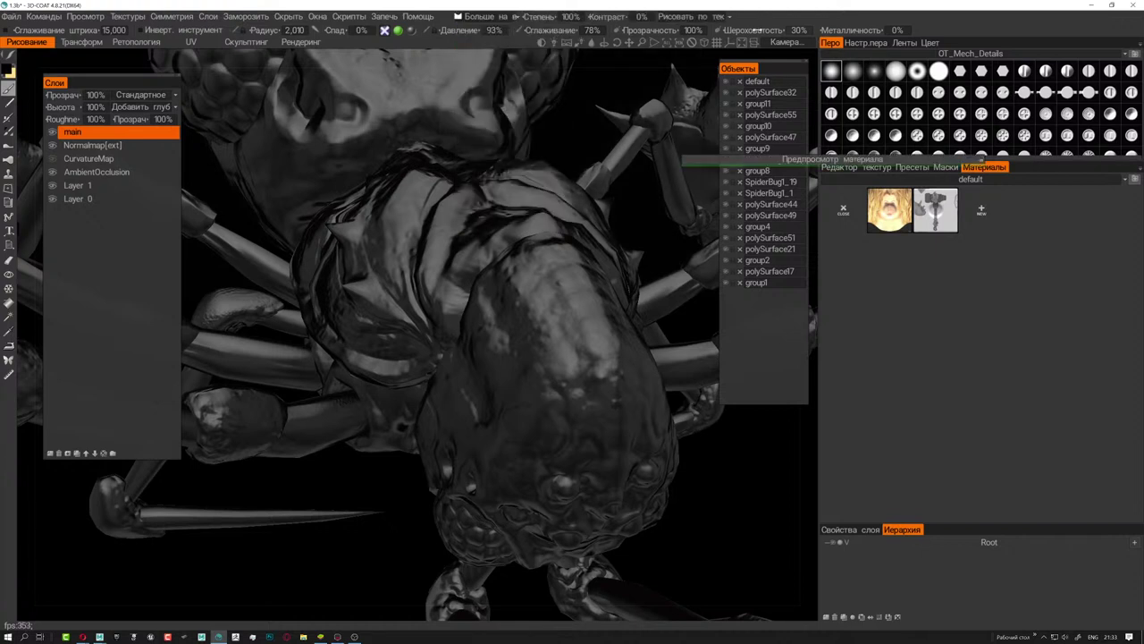
- Raise paint roughness to 90% and pop the material preview out over the bug's body
left_click_drag(814, 30, 819, 30)
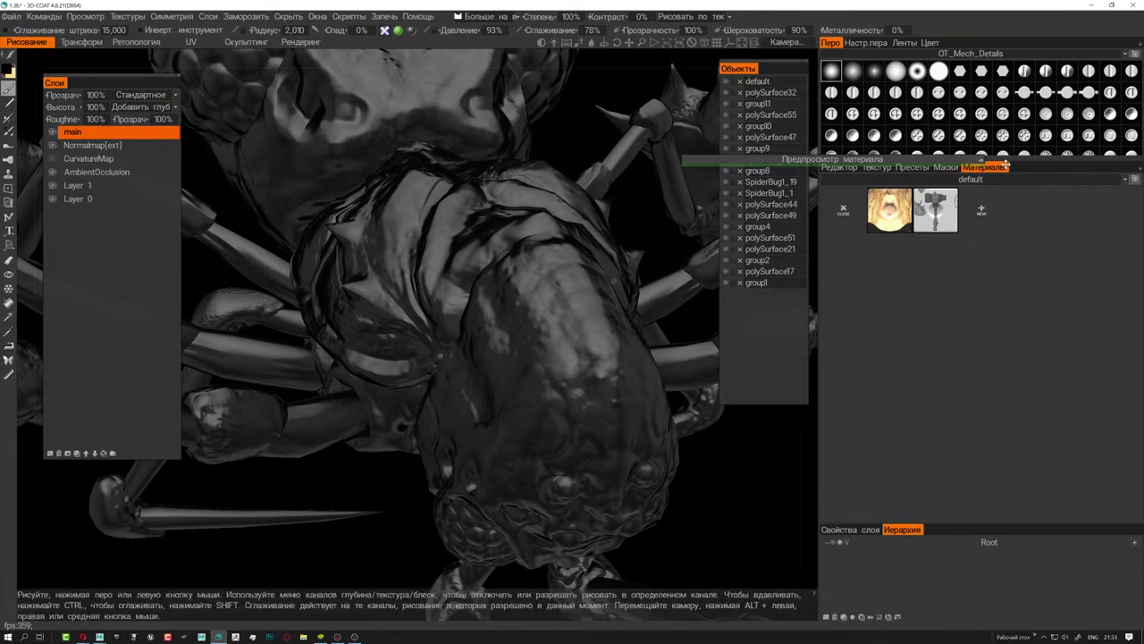
left_click_drag(974, 159, 617, 193)
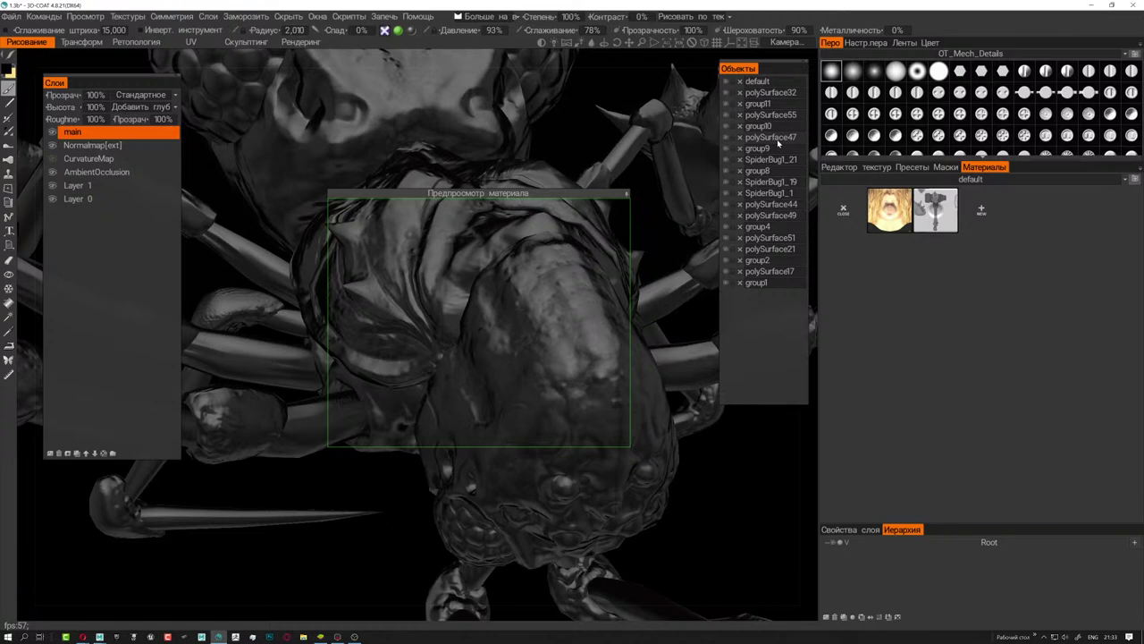
scroll(601, 181, "up", 5)
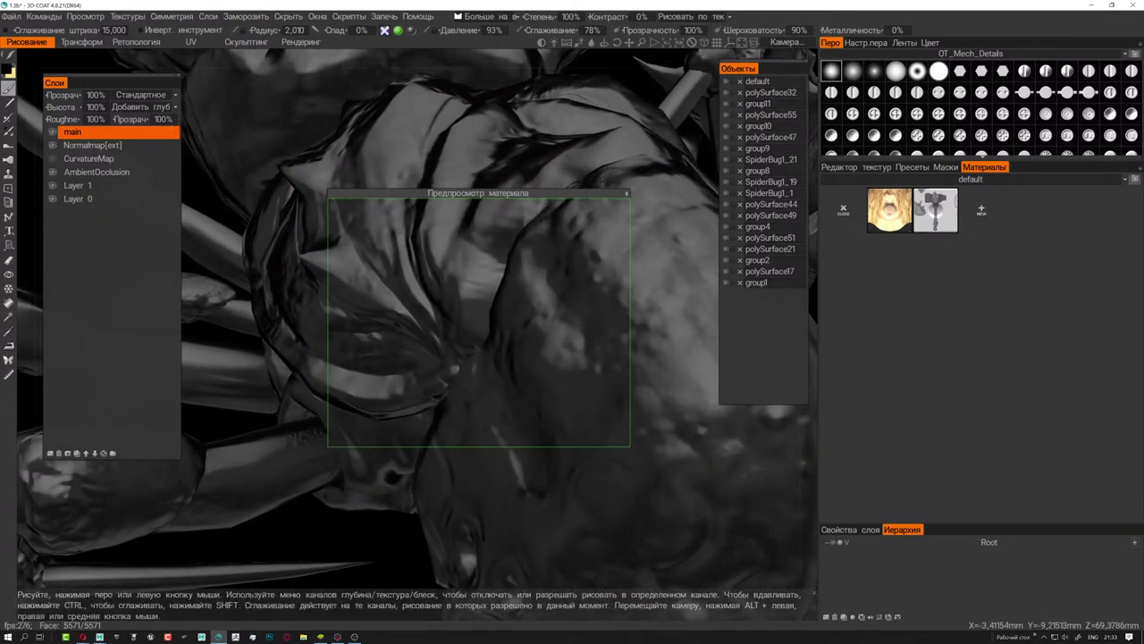
right_click_drag(501, 340, 579, 286)
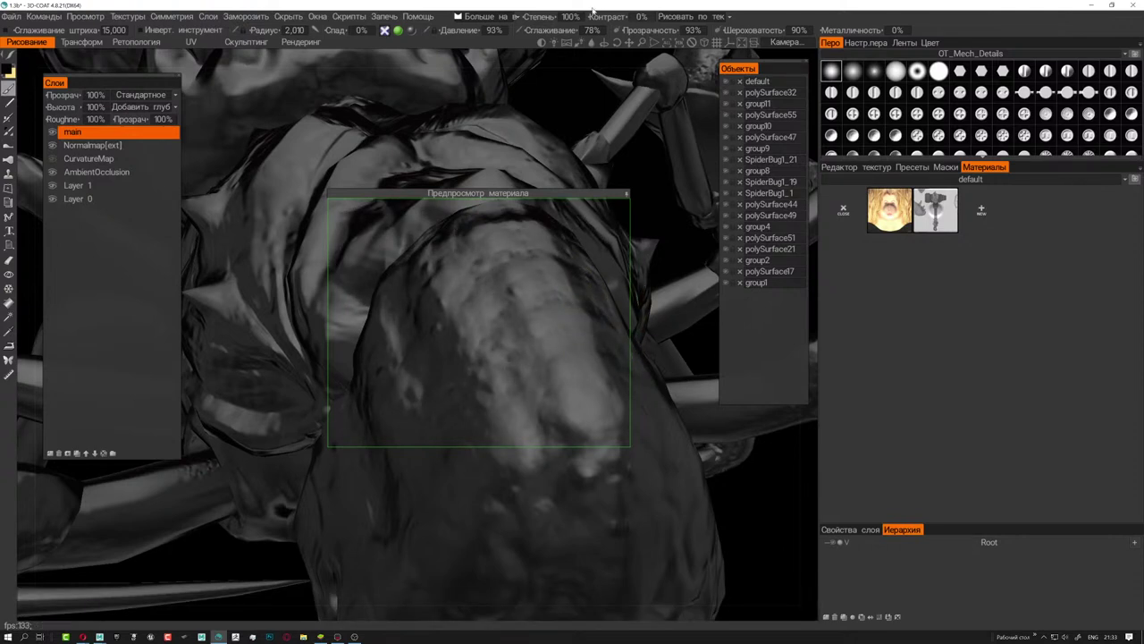
- Set the cavity condition degree to 384% and paint opacity to 25%
left_click_drag(547, 18, 560, 17)
left_click_drag(568, 18, 550, 19)
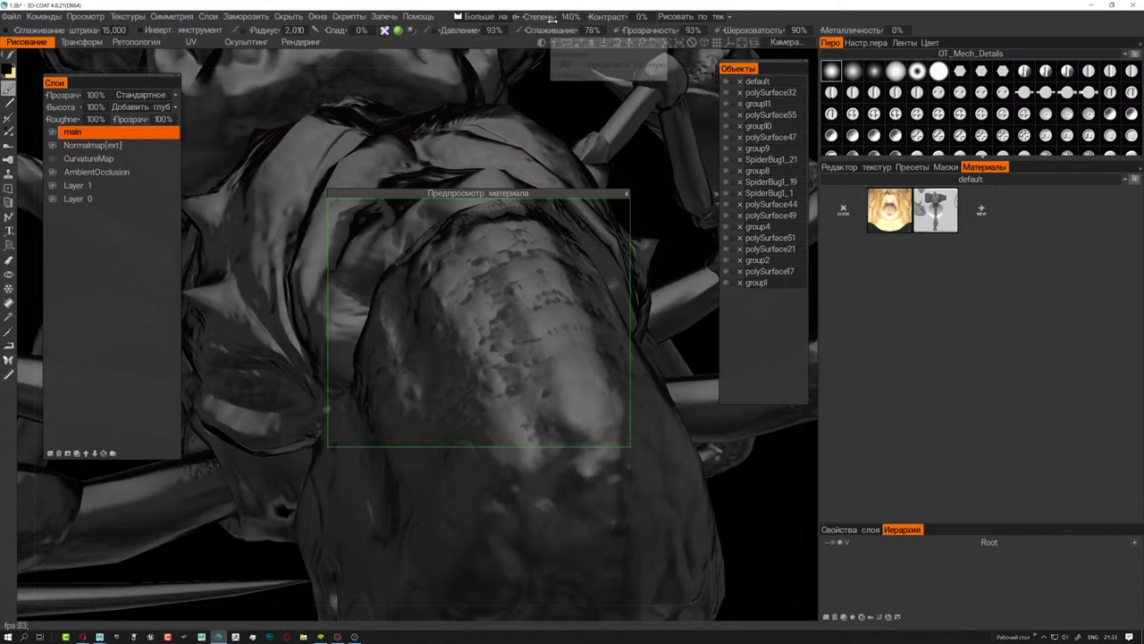
left_click_drag(550, 19, 556, 19)
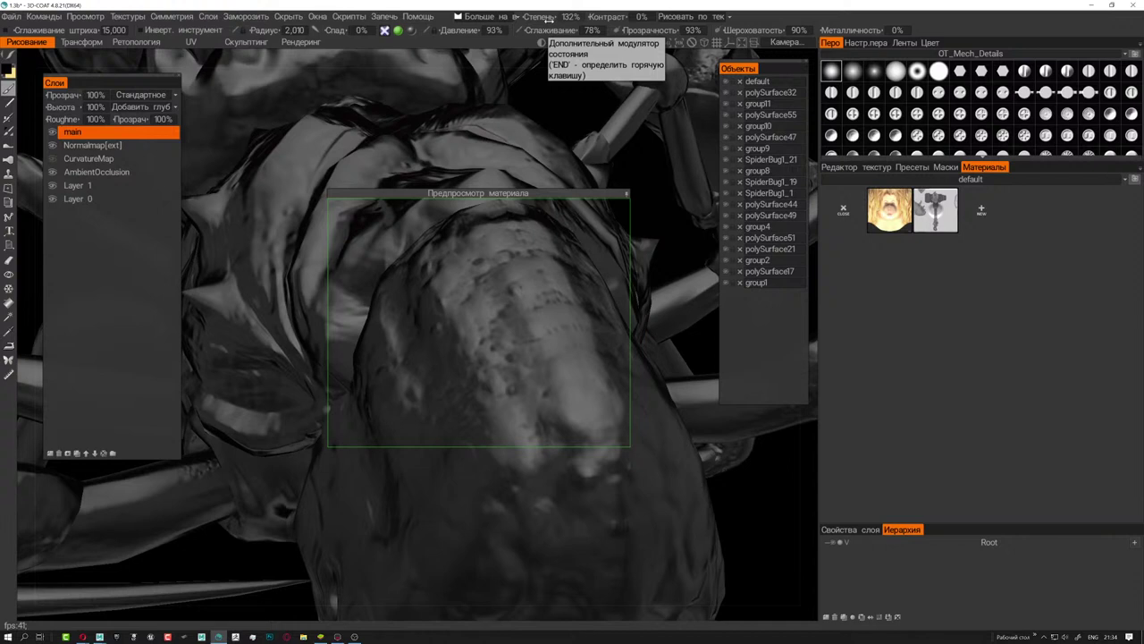
left_click_drag(547, 19, 542, 19)
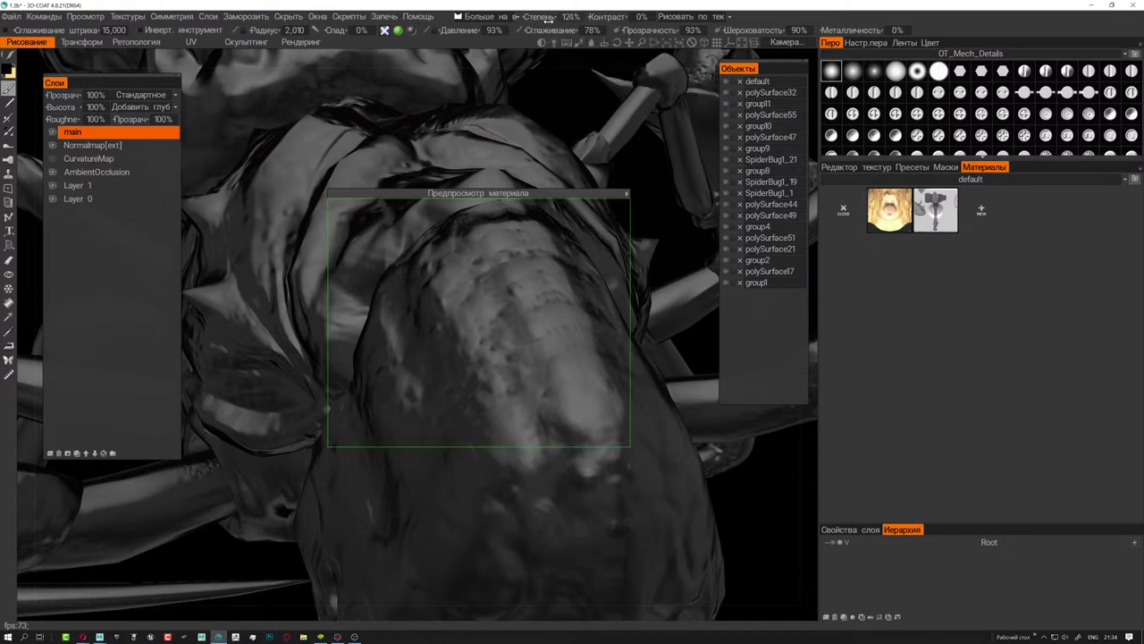
left_click_drag(547, 18, 544, 18)
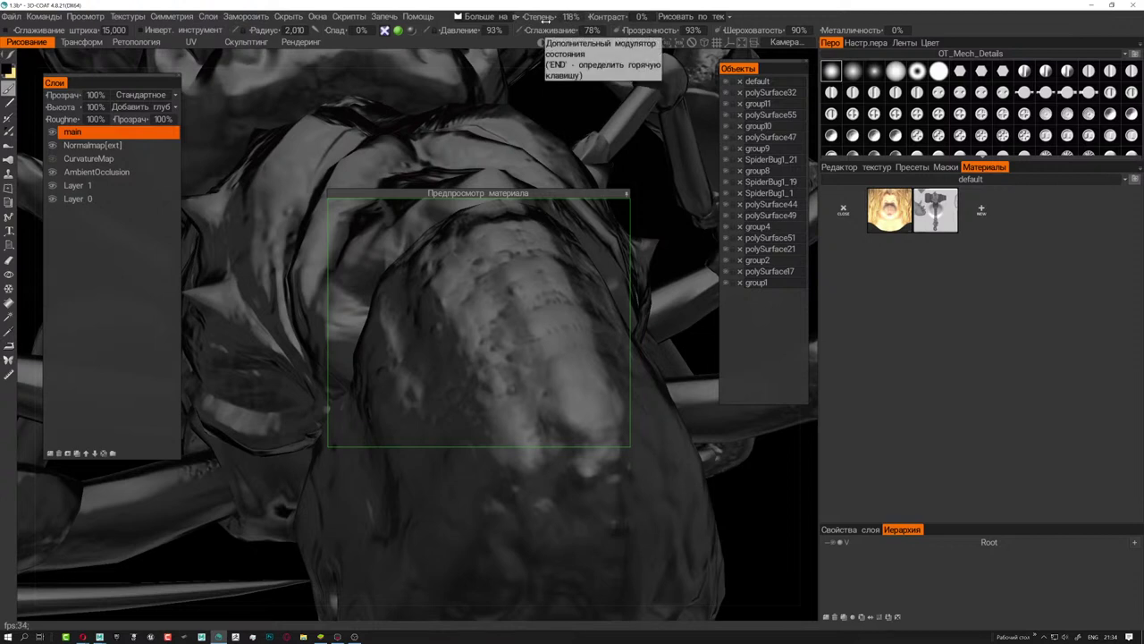
mouse_move(545, 18)
left_mouse_down()
mouse_move(586, 24)
mouse_move(616, 4)
left_mouse_up()
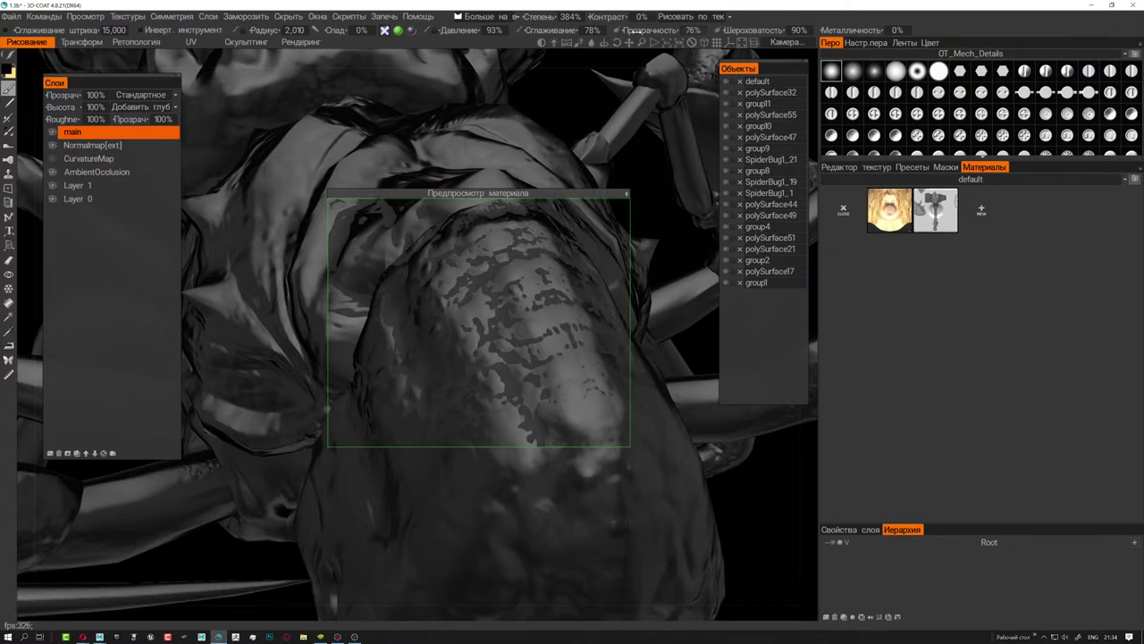
left_click_drag(655, 31, 593, 43)
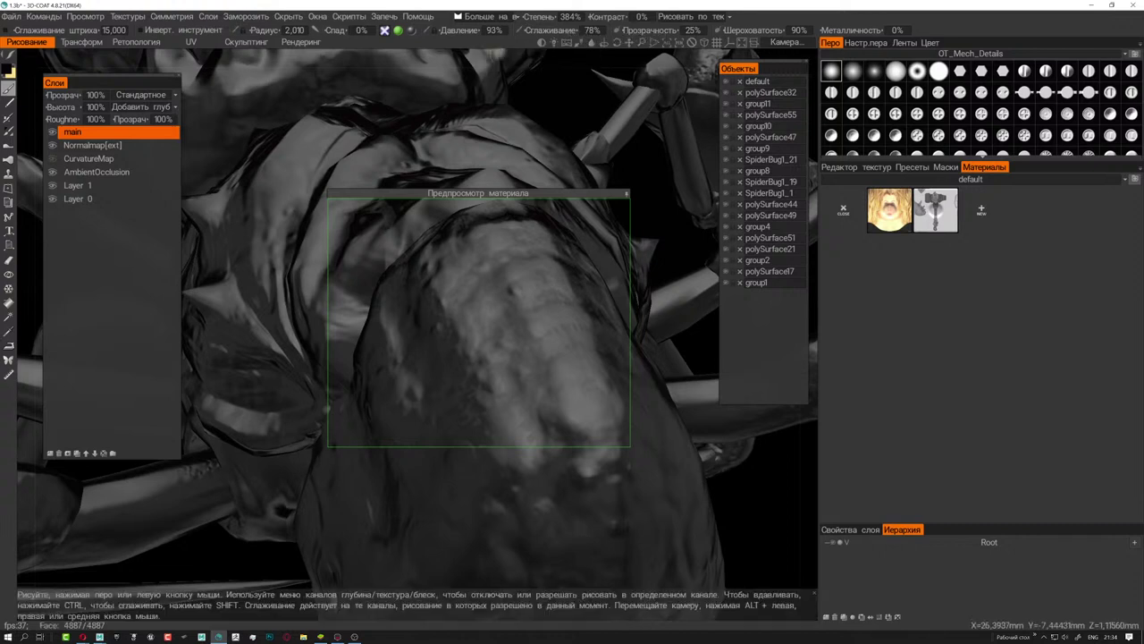
left_click(207, 17)
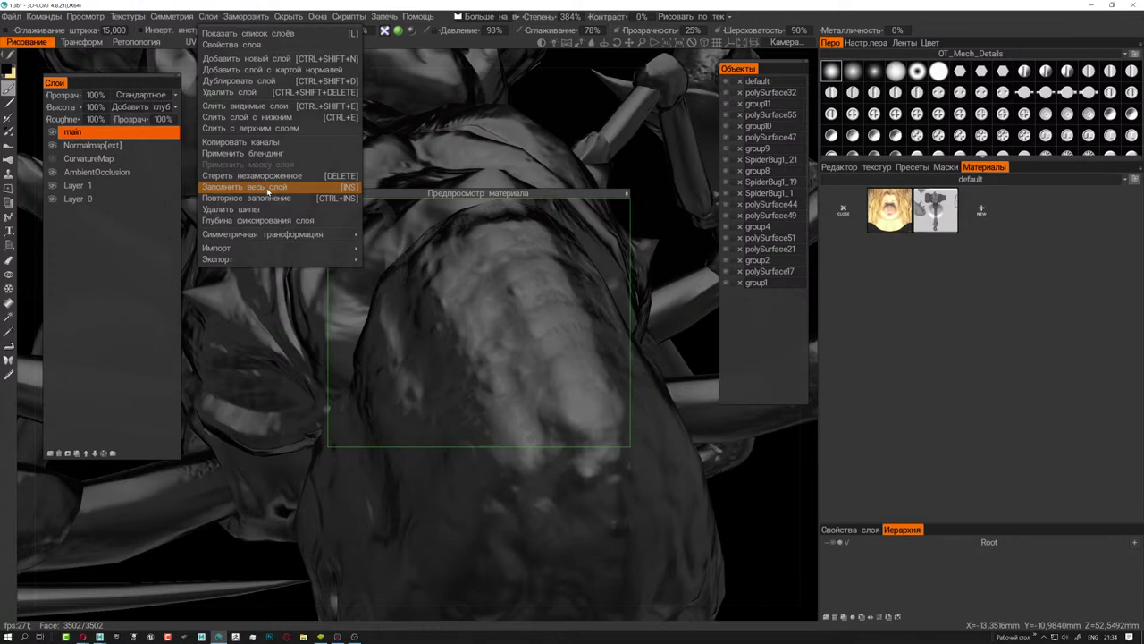
- Fill the layer with cavity paint, then refill it at 91% opacity and 134% degree
left_click(308, 187)
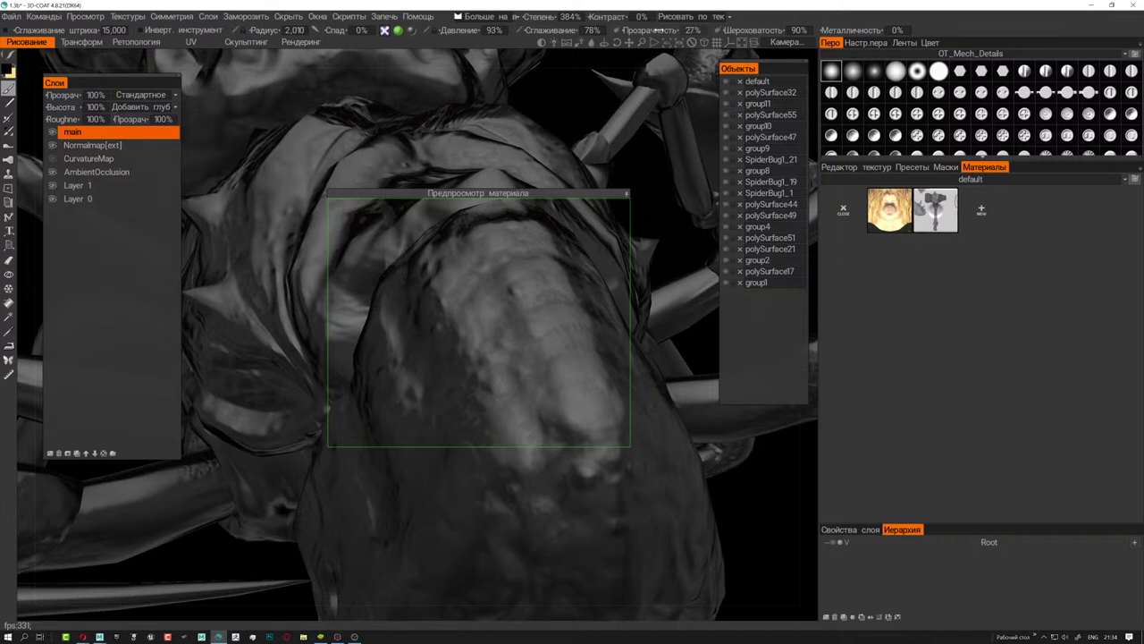
left_click_drag(654, 29, 679, 30)
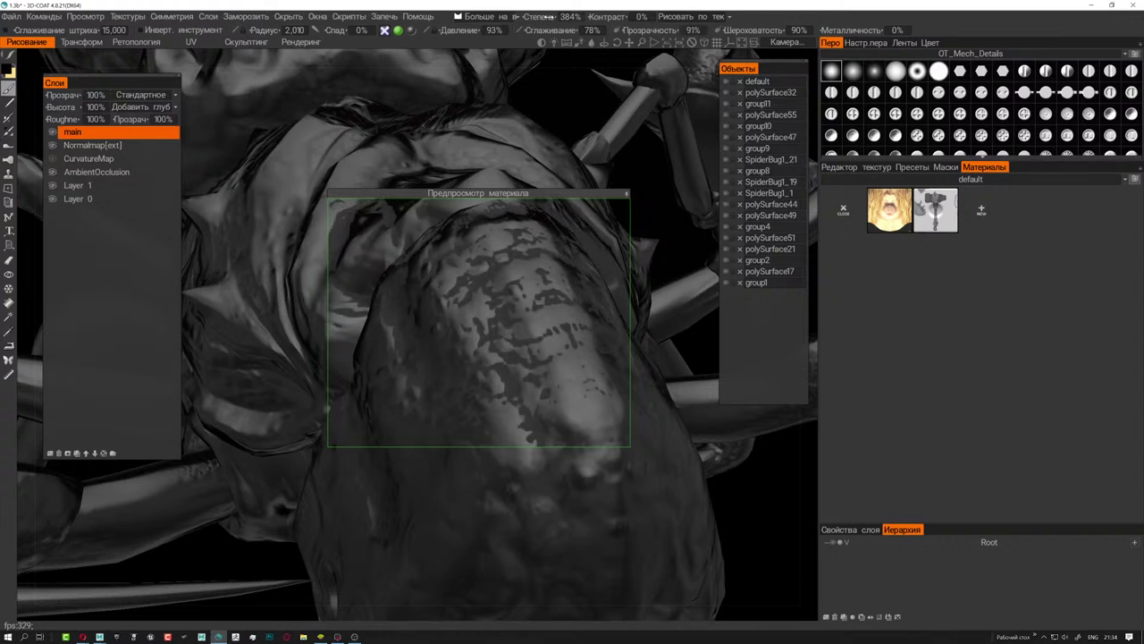
left_click_drag(514, 17, 497, 26)
left_click(255, 17)
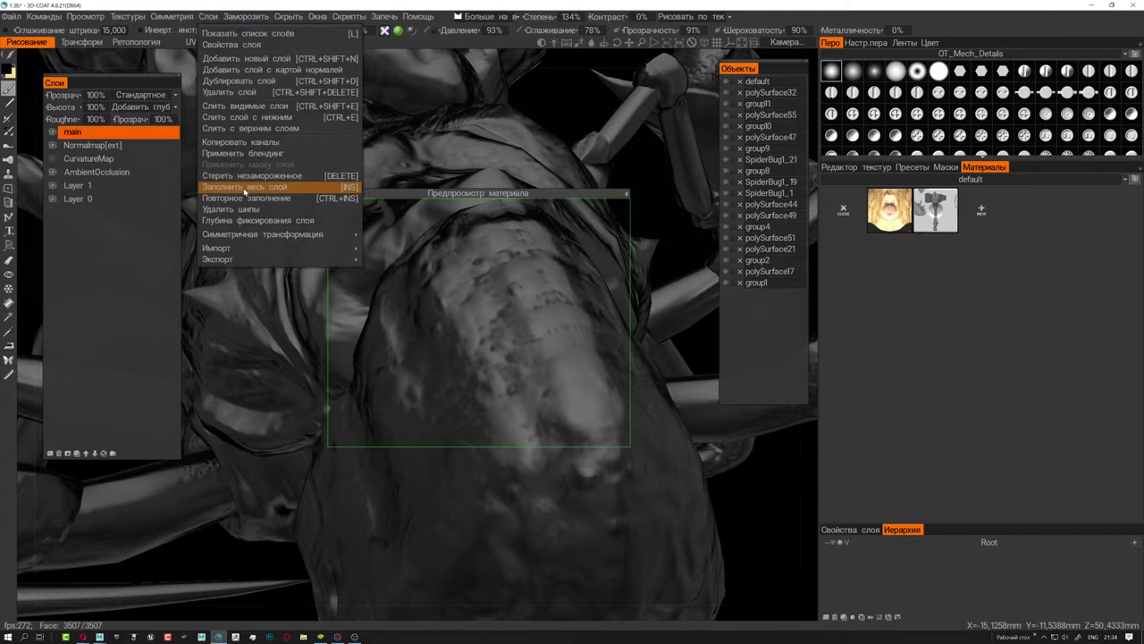
left_click(244, 189)
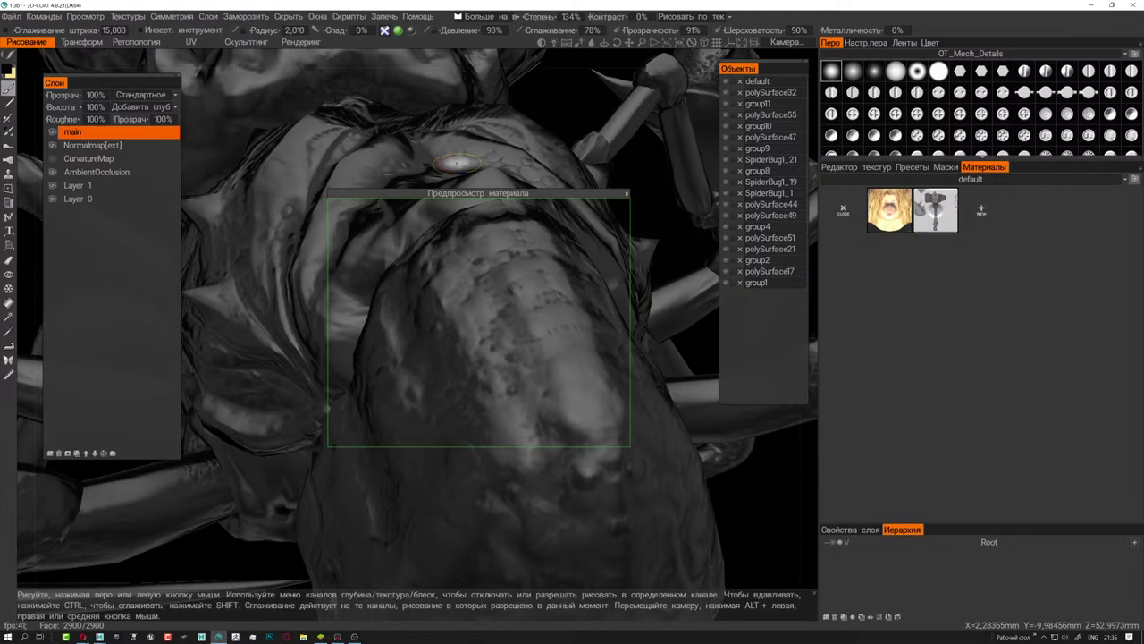
- Pick another paint-placement condition and set the colour to dark red (hue 2.075, saturation 67%, lightness 6%)
left_click(491, 16)
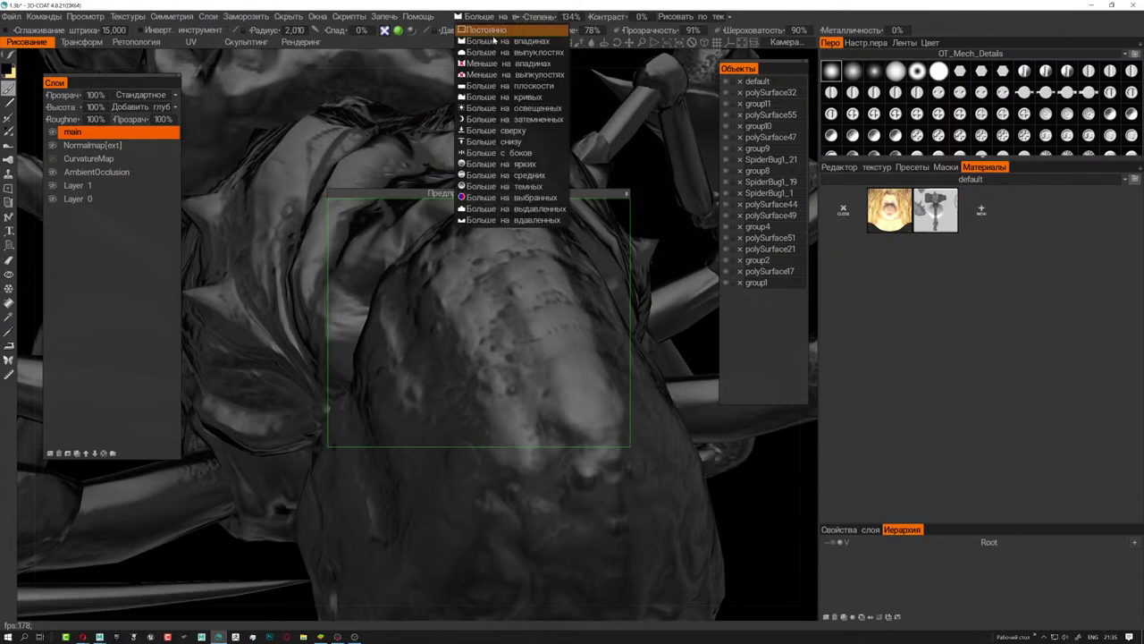
left_click(500, 52)
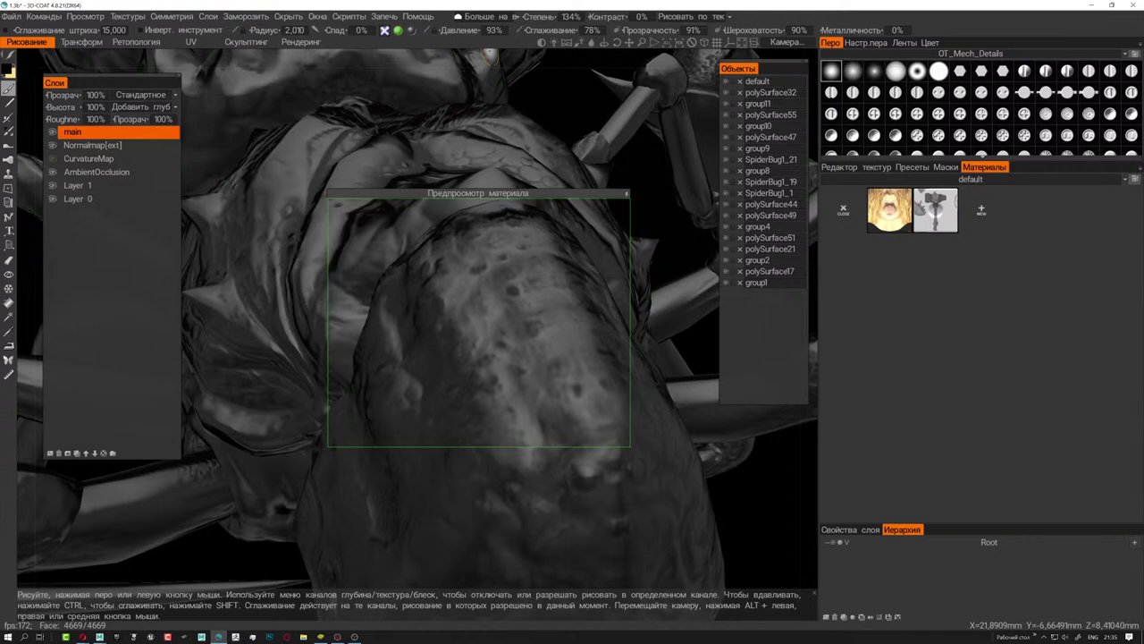
left_click(8, 69)
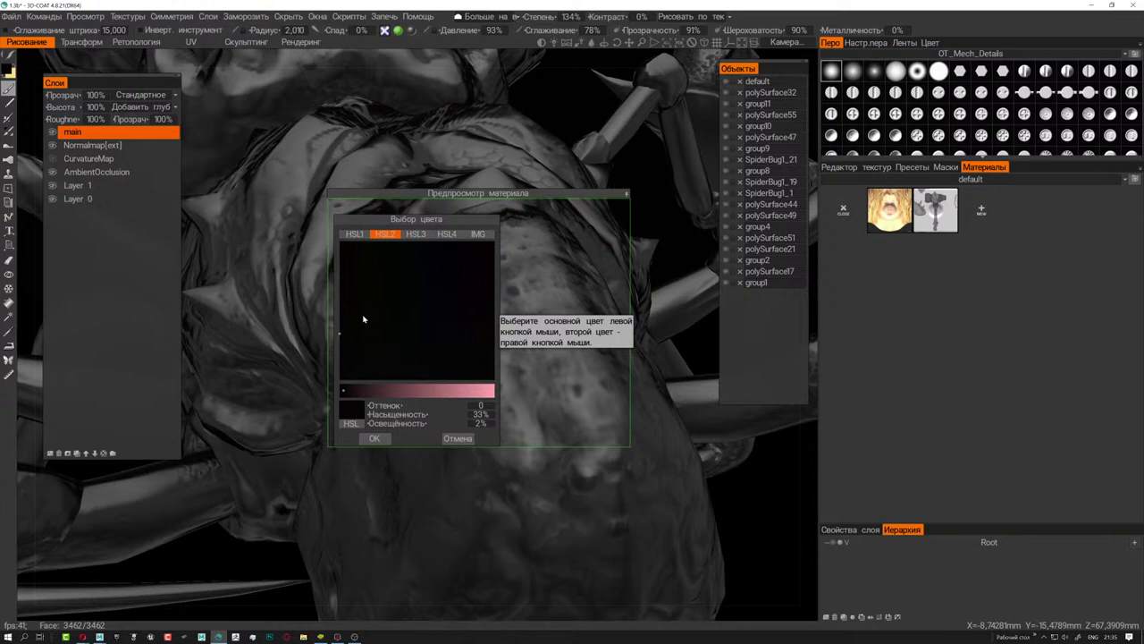
left_click_drag(363, 319, 374, 322)
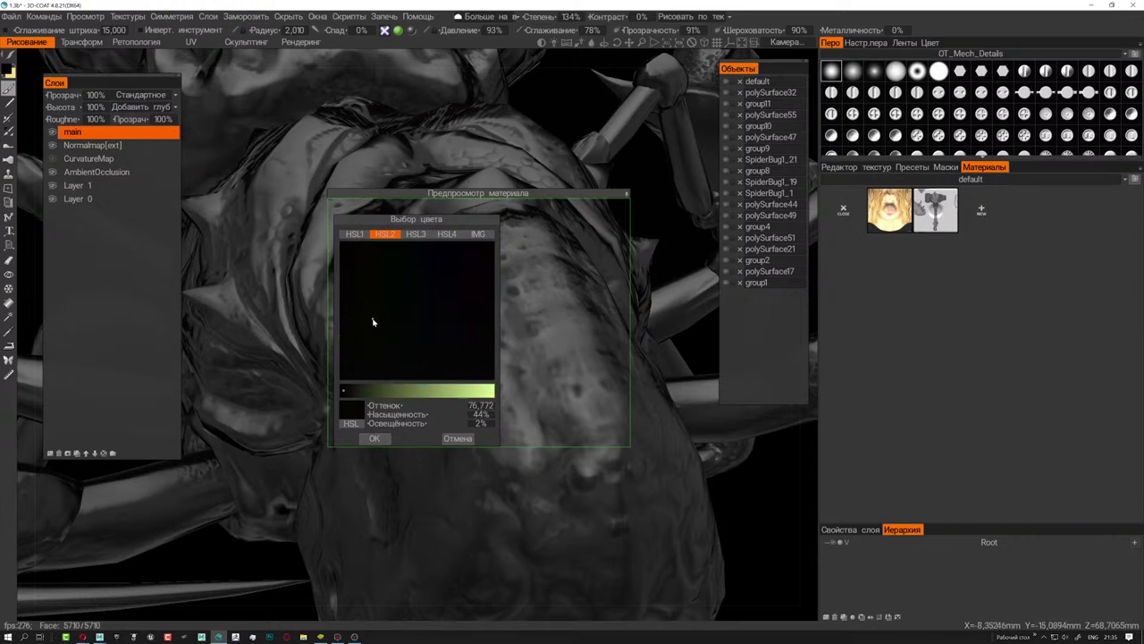
left_click(359, 333)
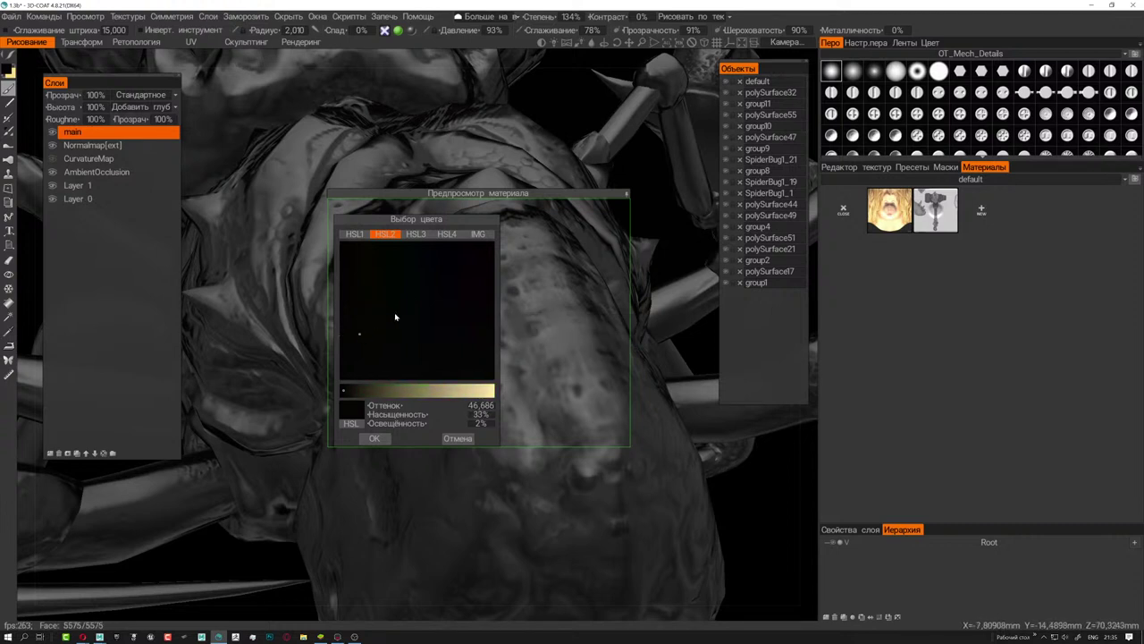
left_click(377, 391)
left_click(341, 311)
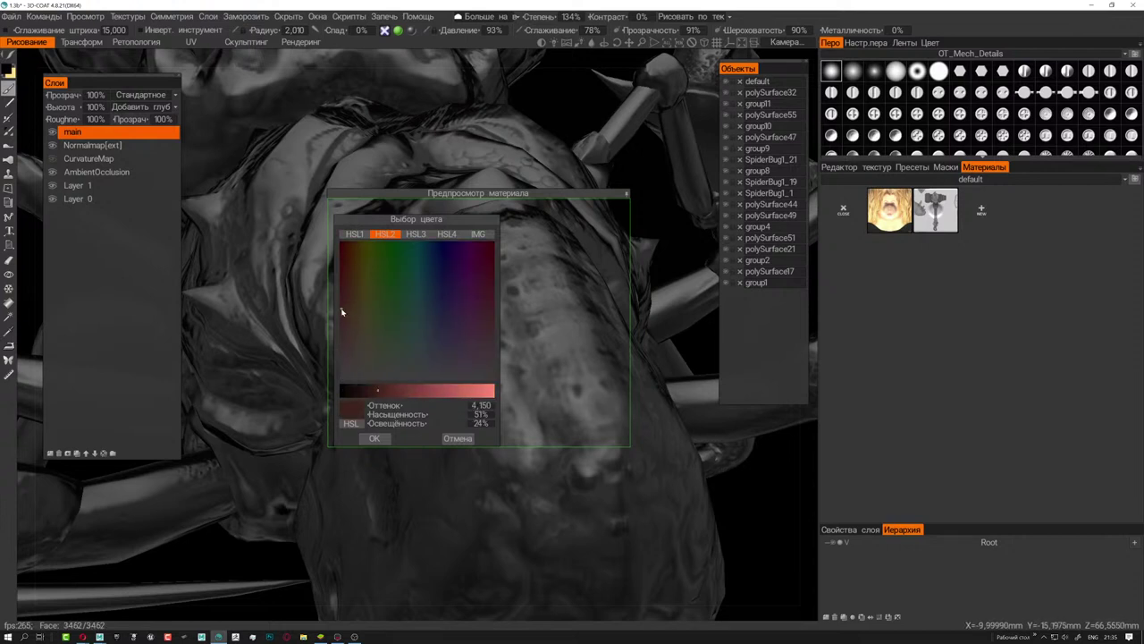
left_click(340, 328)
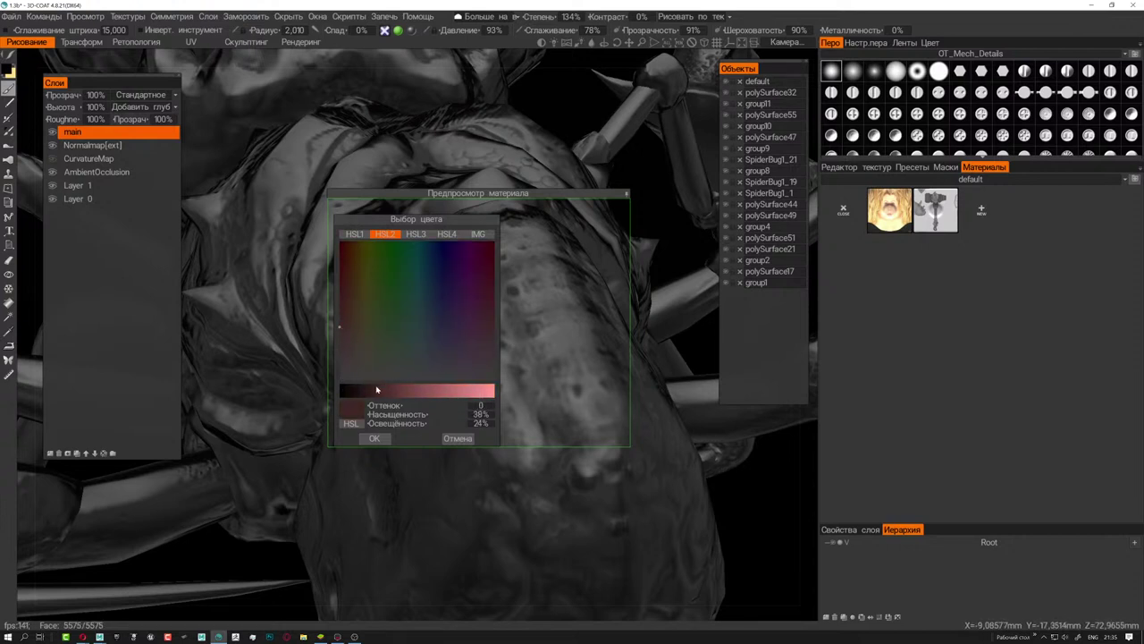
left_click(361, 391)
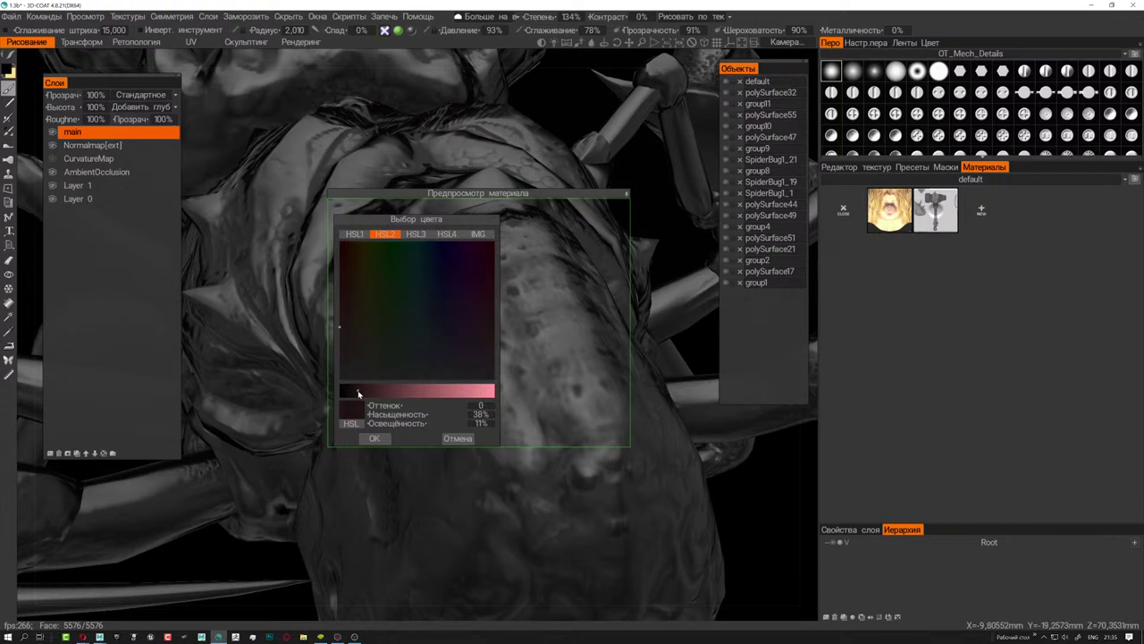
left_click(341, 287)
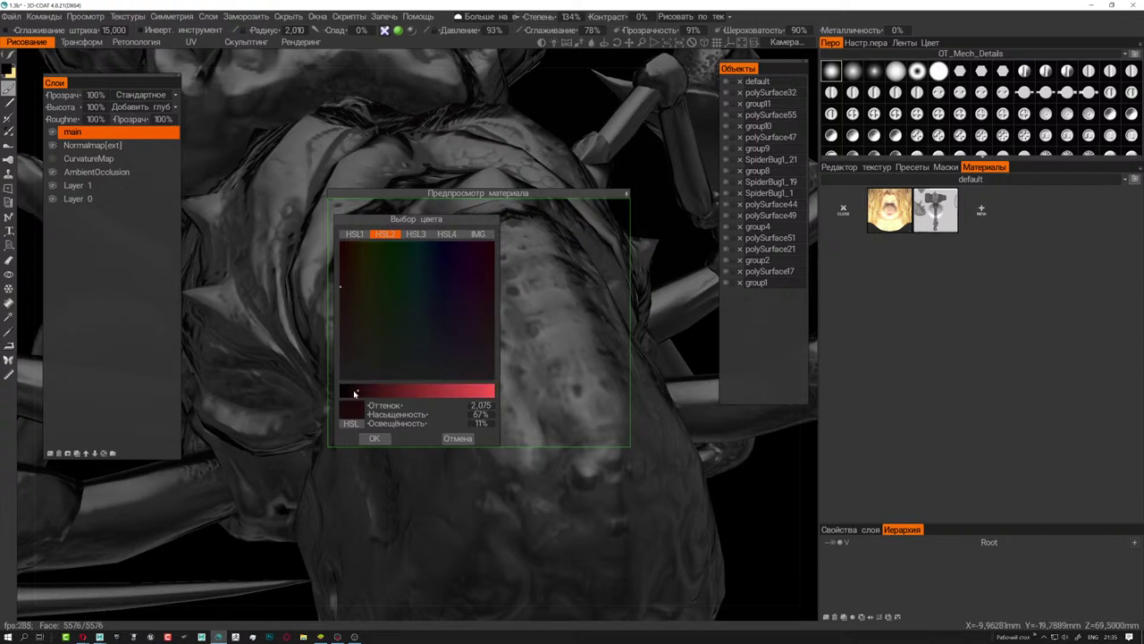
left_click(349, 390)
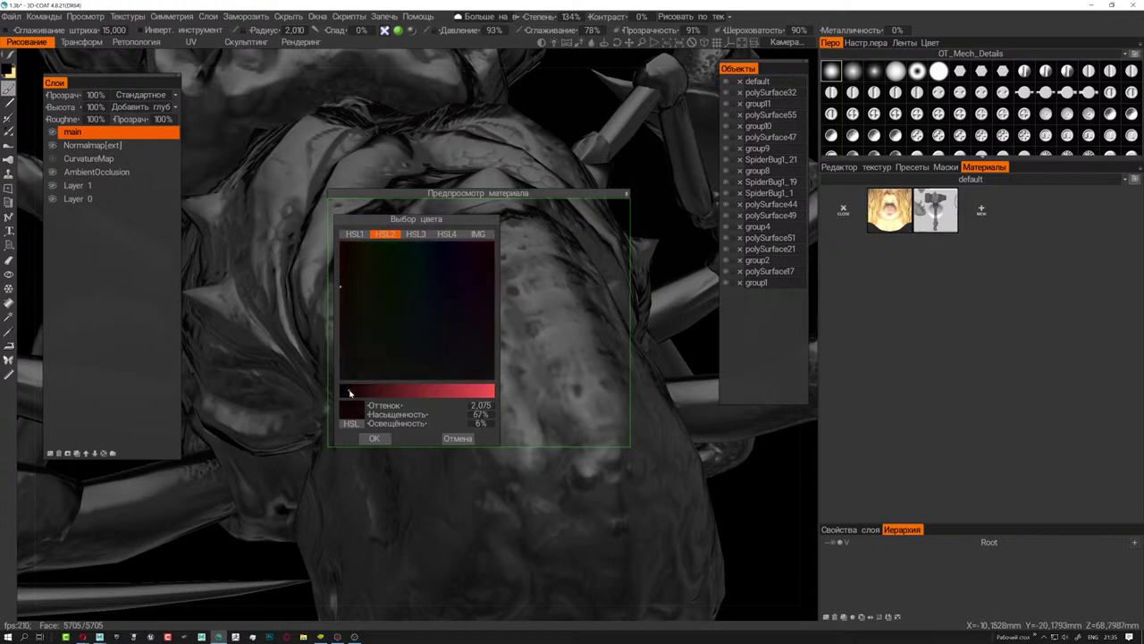
left_click(374, 438)
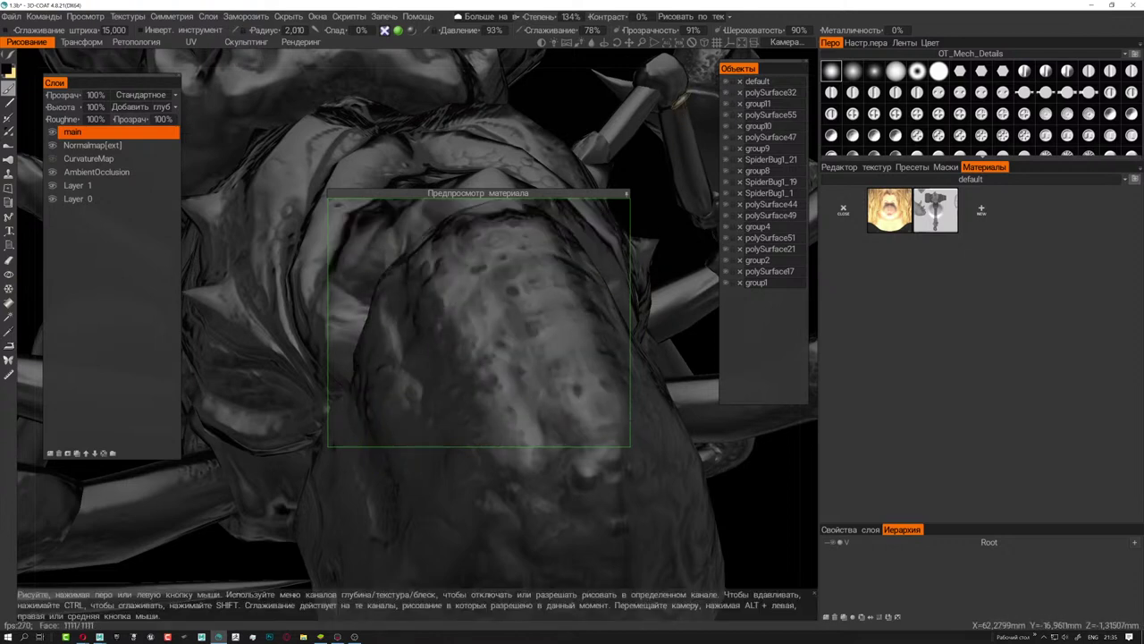
- Set the paint to 100% opacity and 0% roughness, and adjust the condition strength
left_click_drag(539, 16, 528, 18)
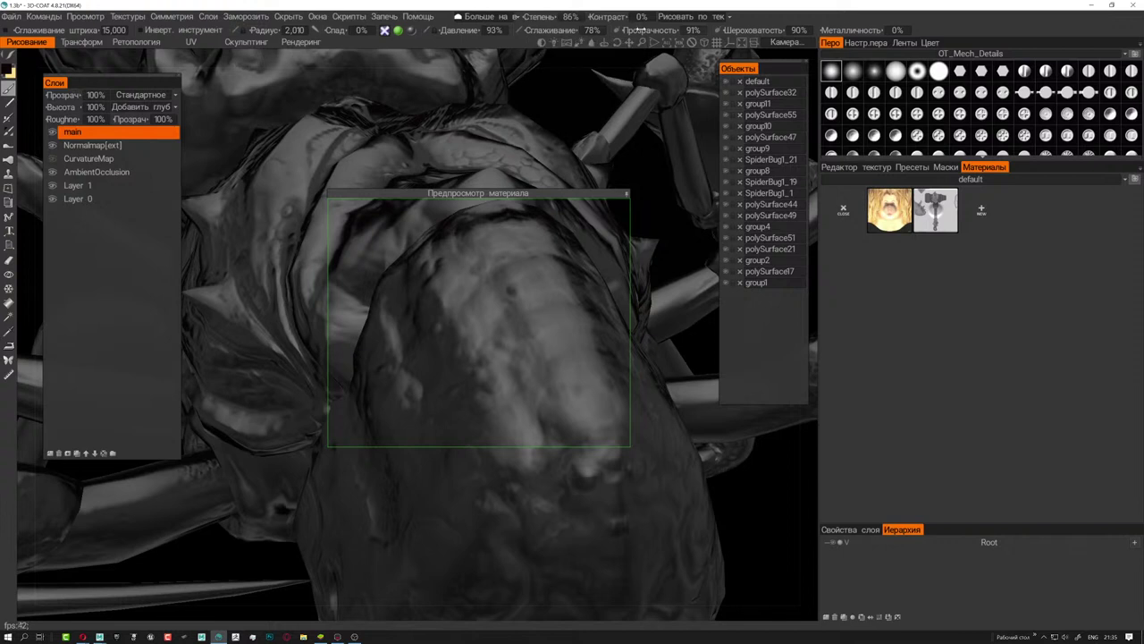
left_click_drag(663, 31, 697, 34)
left_click_drag(770, 30, 736, 32)
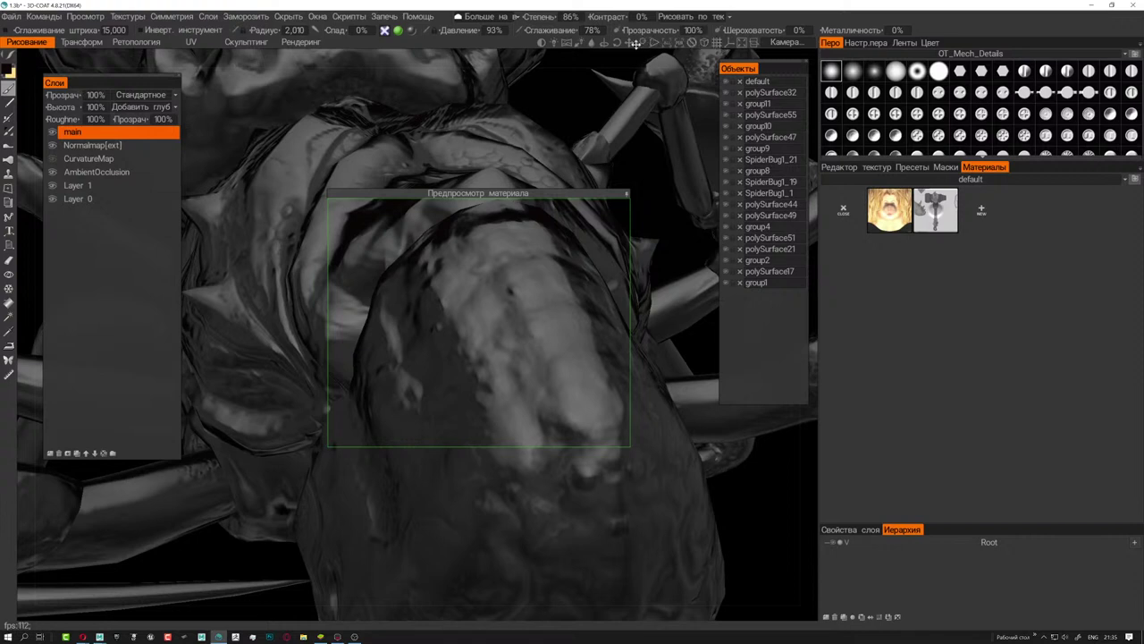
mouse_move(549, 22)
left_mouse_down()
mouse_move(563, 21)
mouse_move(547, 27)
left_mouse_up()
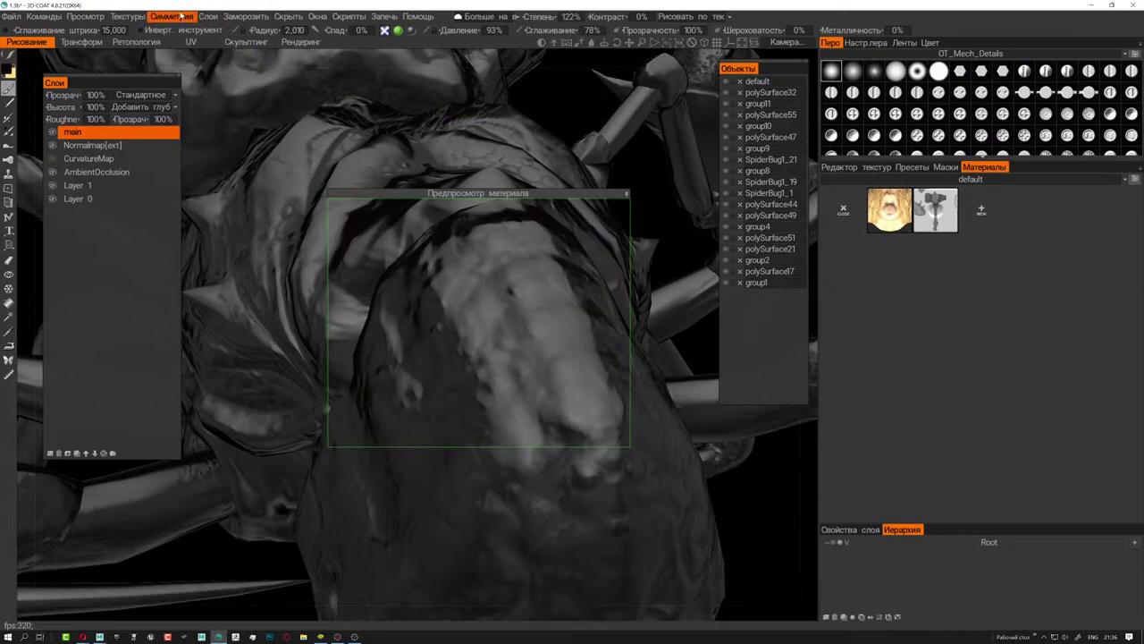
- Fill the whole layer with the dark red paint and bring up the OBJ model export options
left_click(207, 16)
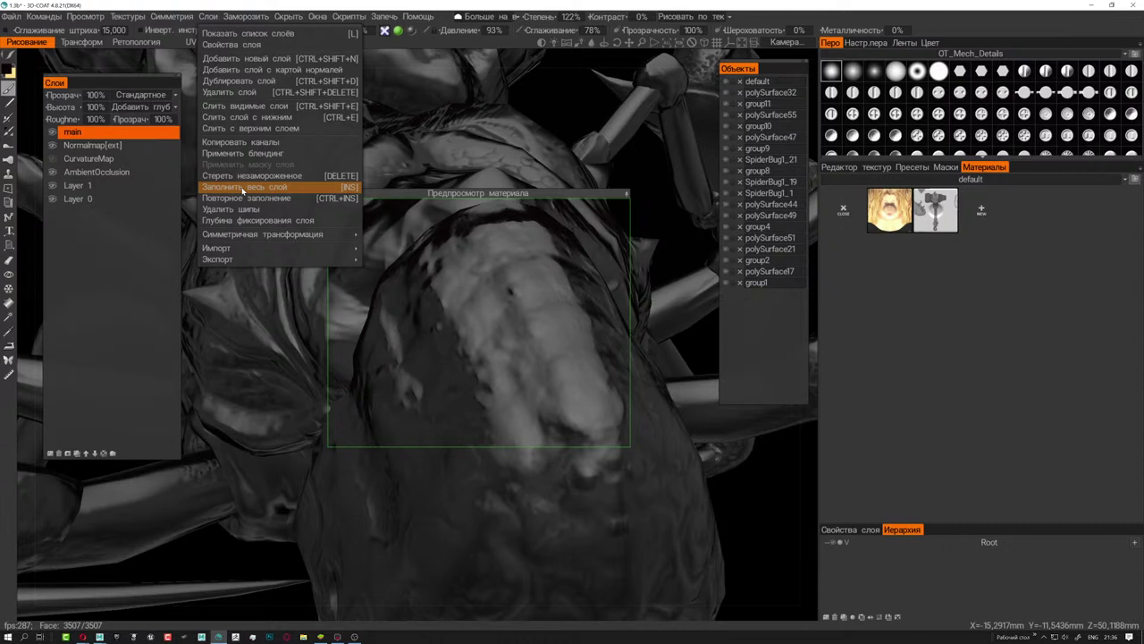
left_click(242, 188)
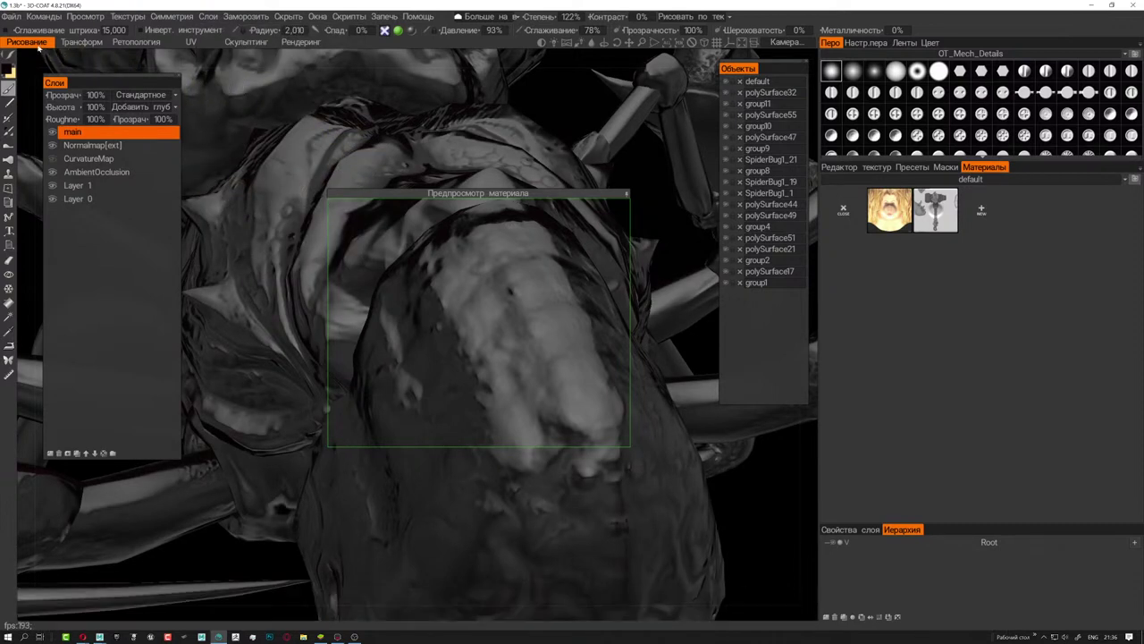
left_click(10, 16)
left_click(69, 173)
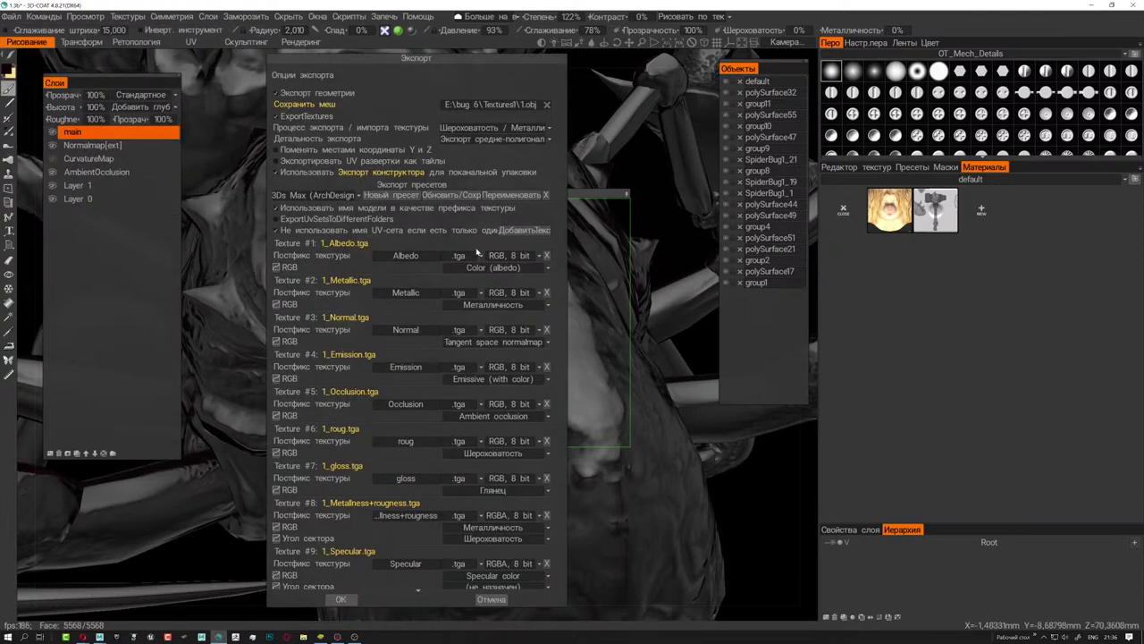
- Export 1.obj with its TGA albedo, metallic, normal, occlusion, roughness, gloss and specular maps
left_click(340, 599)
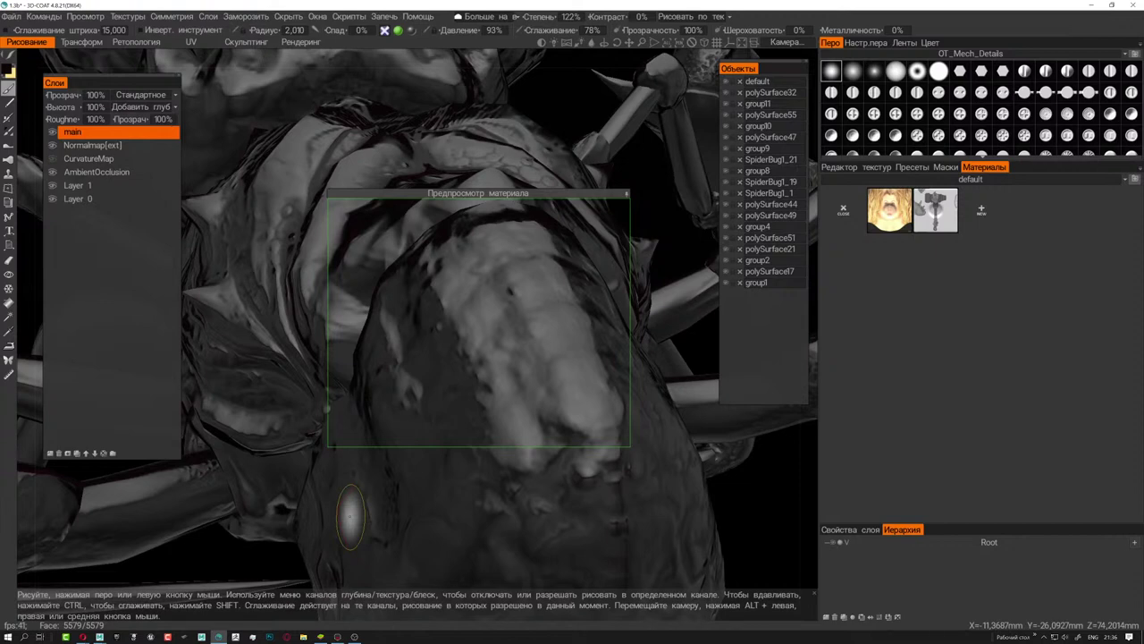
- In Marmoset Toolbag, frame the two textured spiders and play their turntable animation
left_click(337, 636)
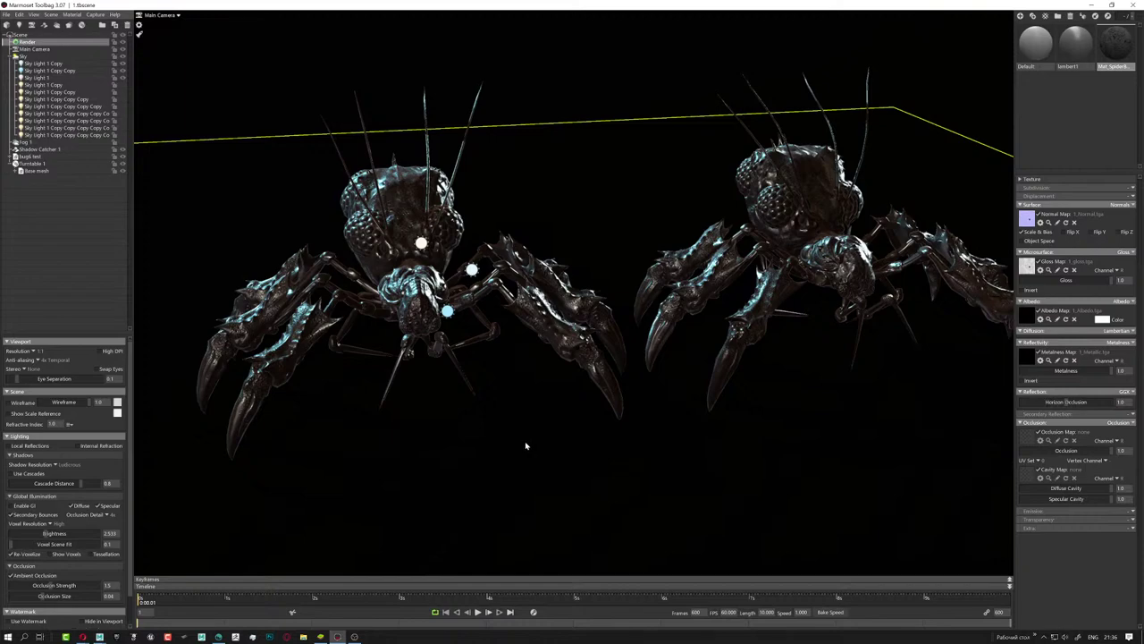
left_click_drag(525, 449, 565, 439)
scroll(549, 402, "up", 3)
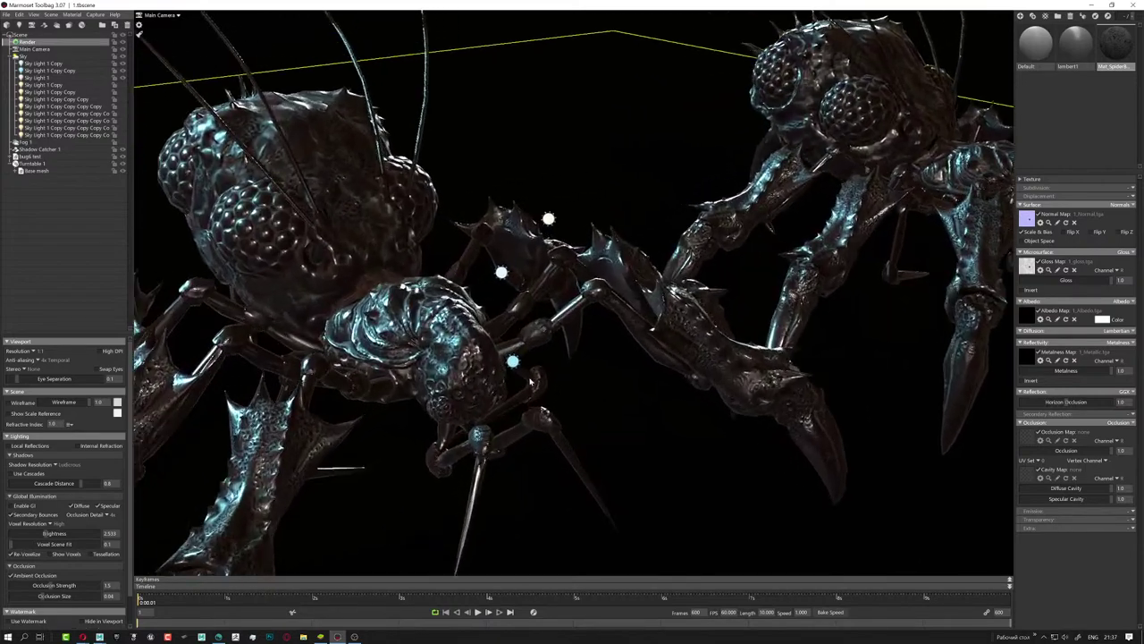
scroll(539, 386, "up", 2)
mouse_move(536, 376)
left_mouse_down()
mouse_move(546, 369)
mouse_move(638, 427)
mouse_move(587, 409)
mouse_move(560, 466)
left_mouse_up()
scroll(546, 369, "down", 4)
scroll(546, 369, "up", 2)
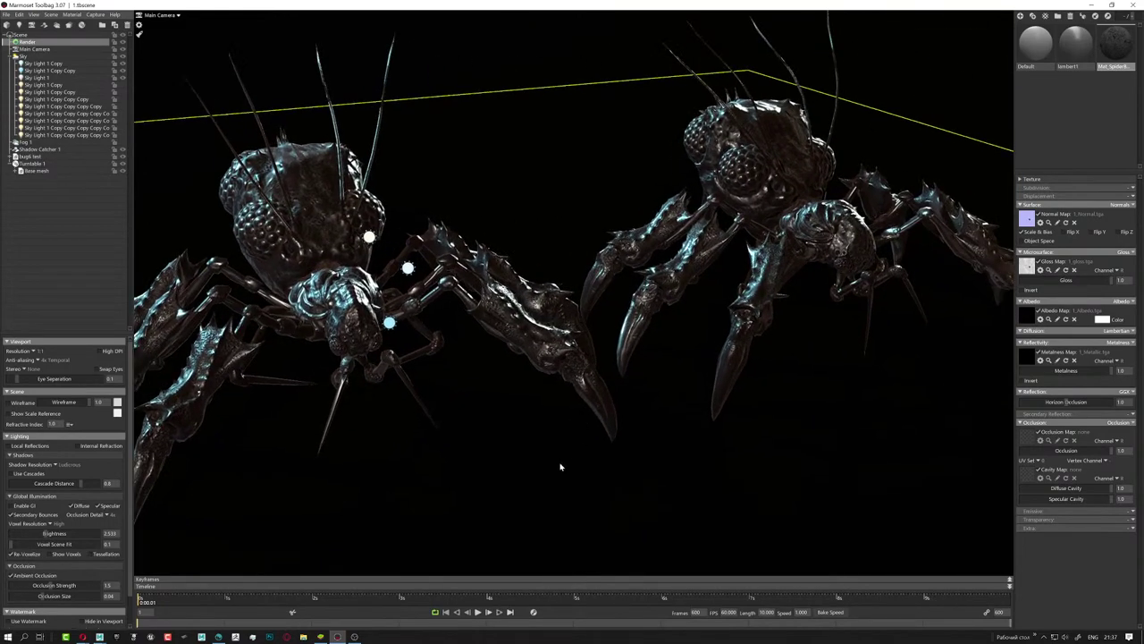
left_click(478, 611)
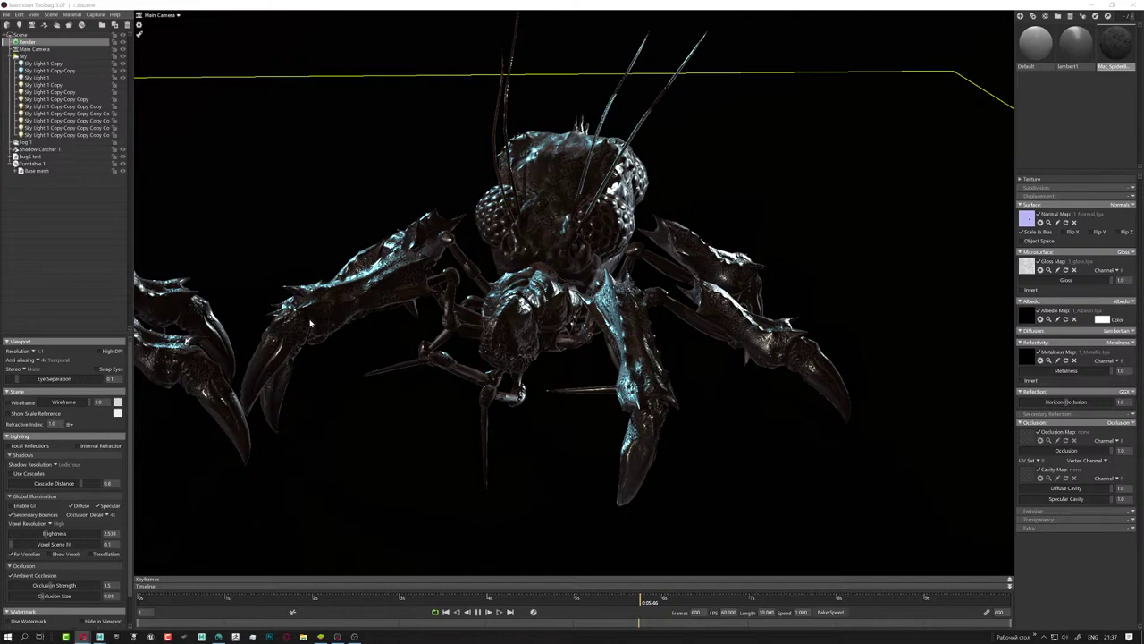
- Rewind the turntable animation to frame 1 and view the spider from a new angle
left_click(161, 600)
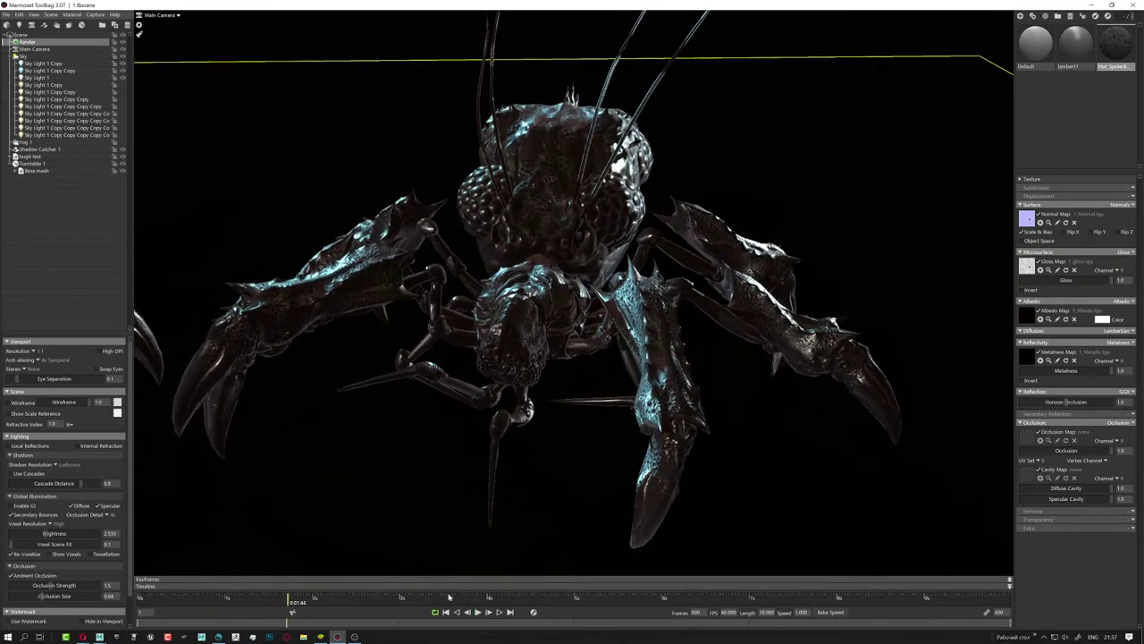
left_click_drag(189, 598, 138, 601)
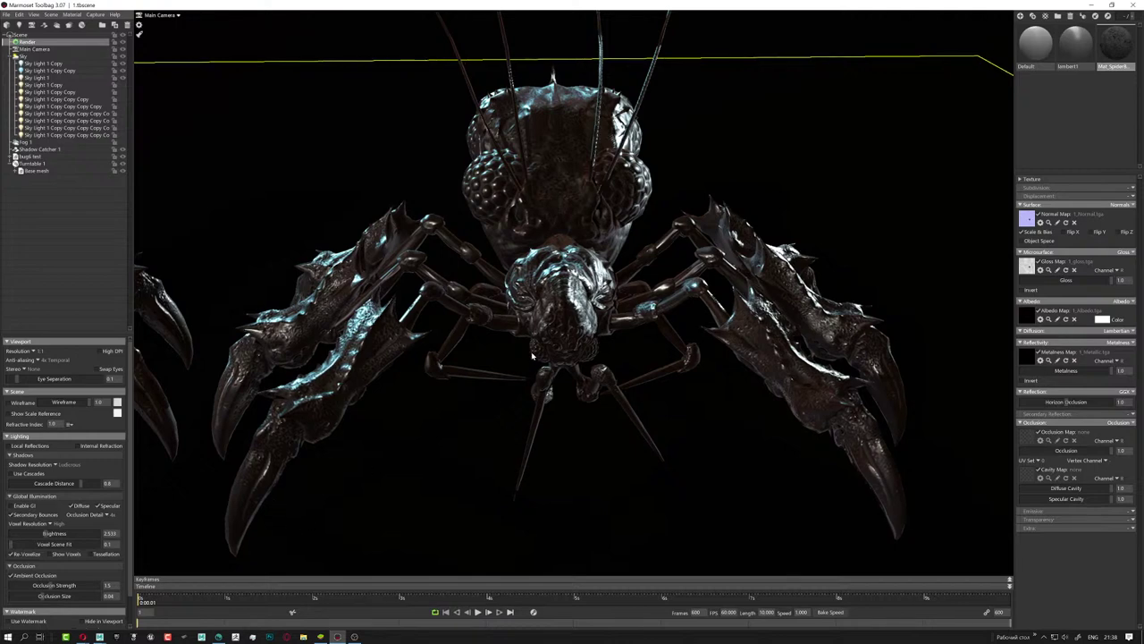
mouse_move(532, 356)
left_mouse_down()
mouse_move(547, 332)
mouse_move(532, 356)
left_mouse_up()
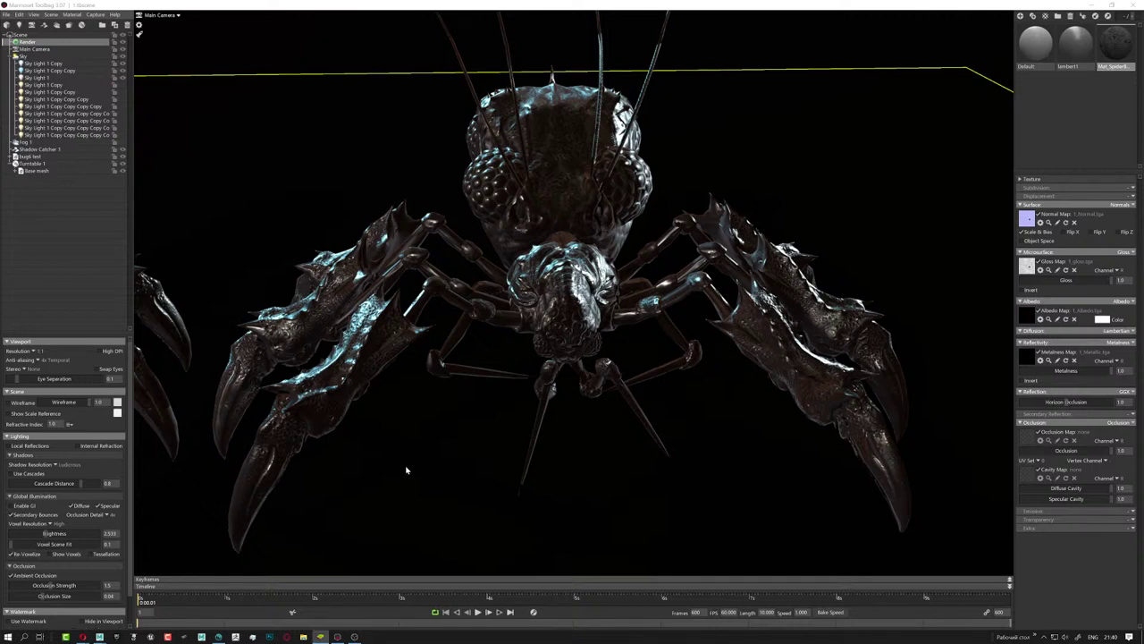
- Select Shadow Catcher 1, orbit around the creature, and go back to 3D-Coat
left_click(429, 479)
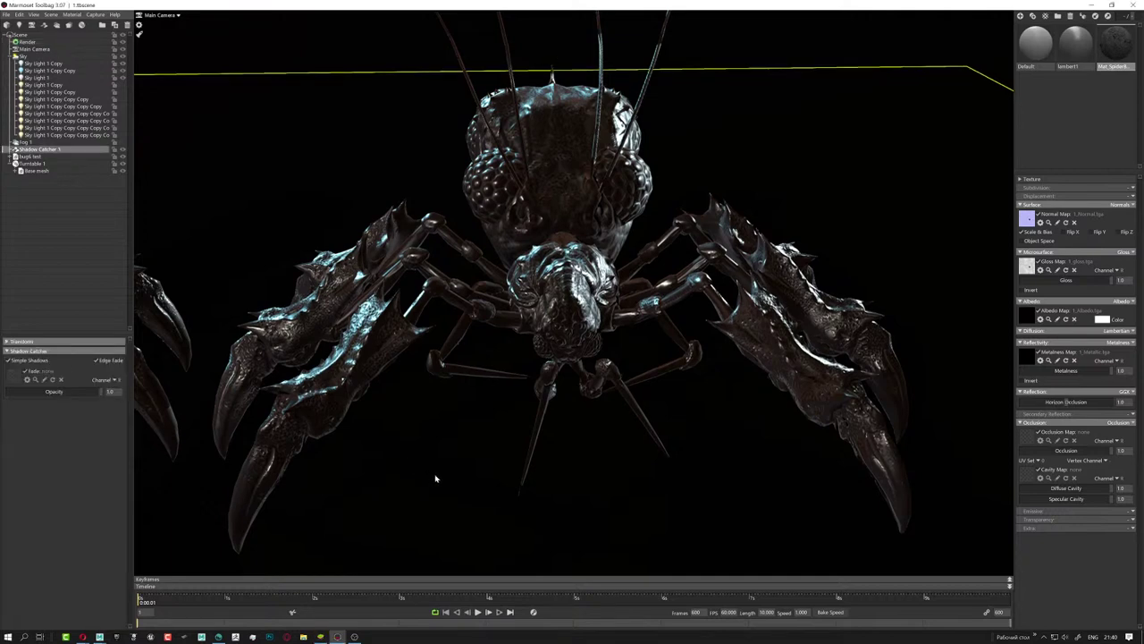
left_click_drag(436, 479, 452, 480)
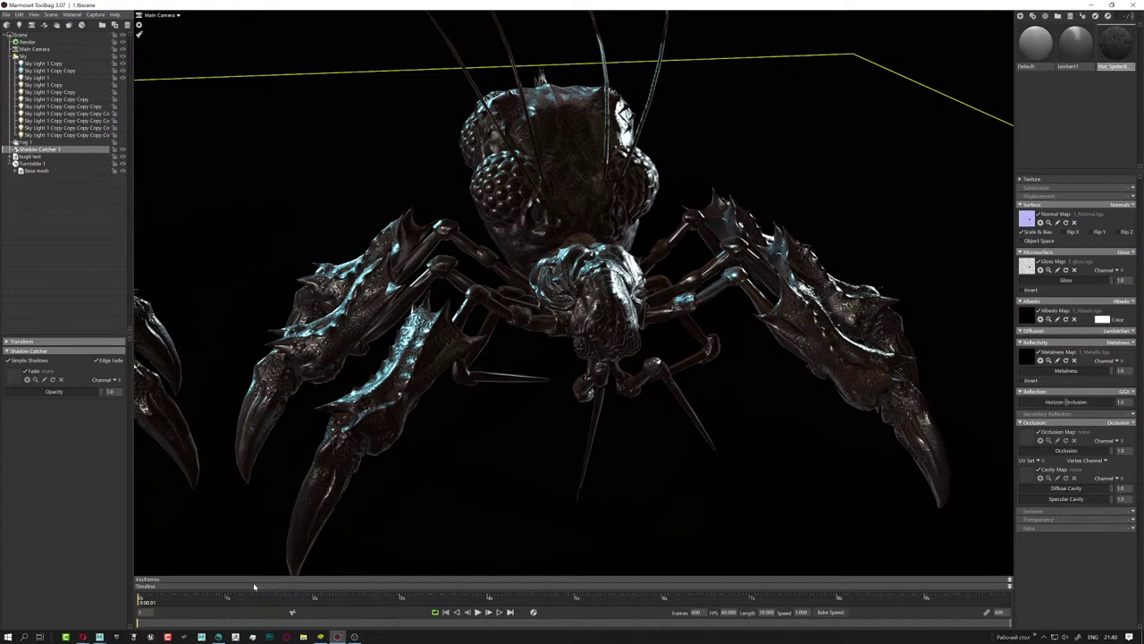
left_click(219, 636)
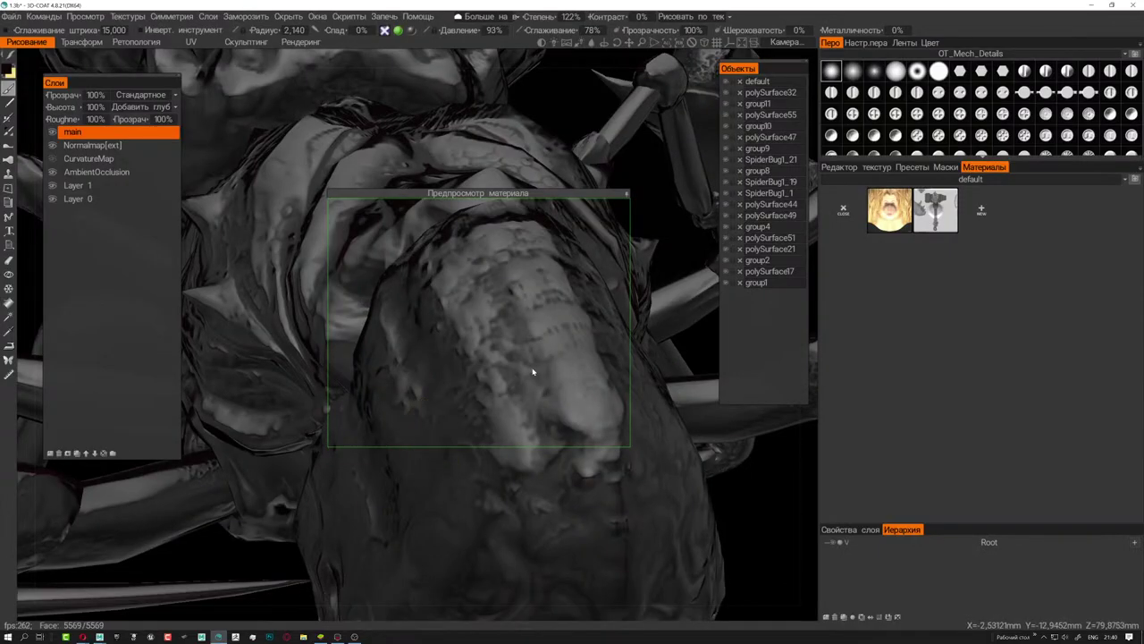
- Collapse the Material Preview window to a slim bar at the top, then reframe the spider's head
scroll(519, 366, "down", 5)
middle_click_drag(504, 362, 528, 340)
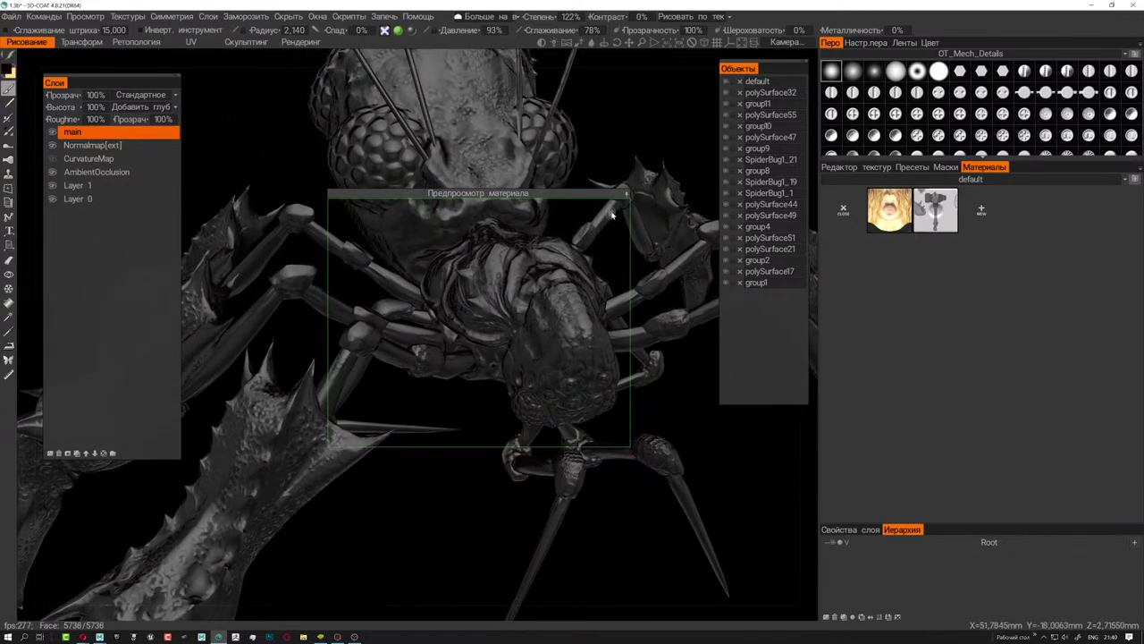
mouse_move(623, 196)
left_mouse_down()
mouse_move(590, 193)
mouse_move(671, 61)
left_mouse_up()
mouse_move(606, 173)
middle_mouse_down()
mouse_move(598, 218)
mouse_move(572, 219)
mouse_move(515, 274)
middle_mouse_up()
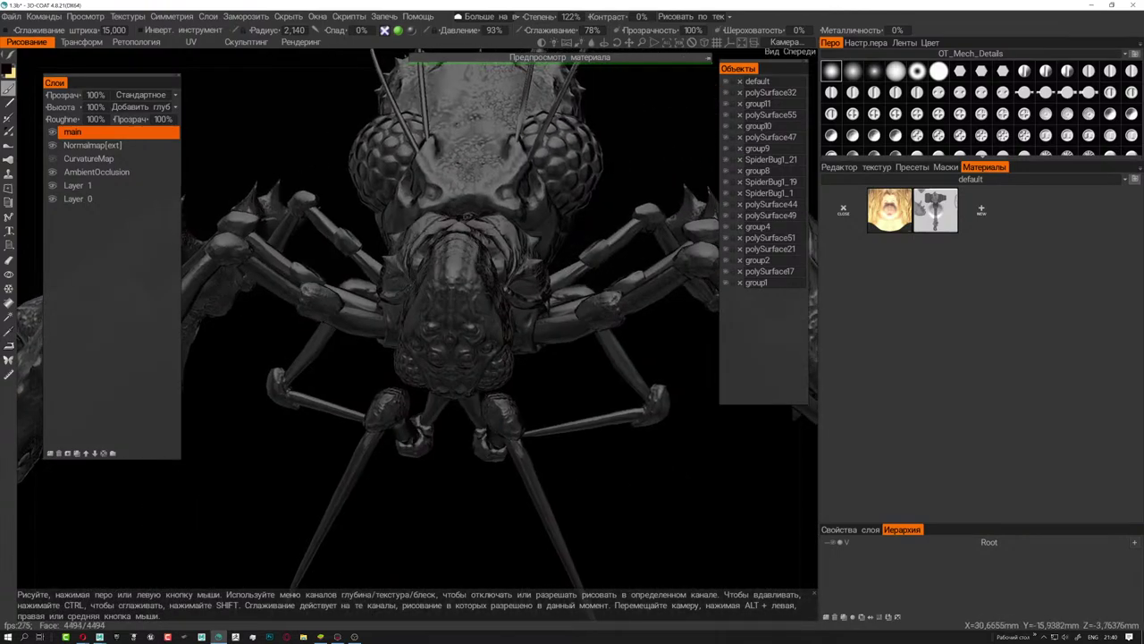
scroll(516, 273, "up", 5)
scroll(516, 273, "down", 4)
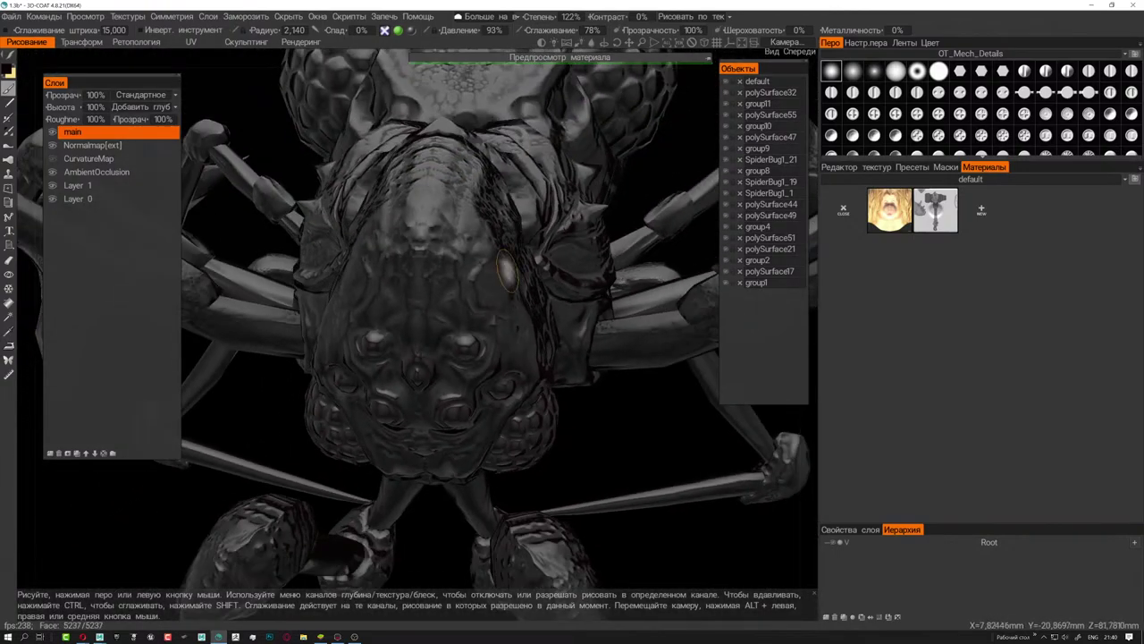
middle_click_drag(506, 268, 542, 265)
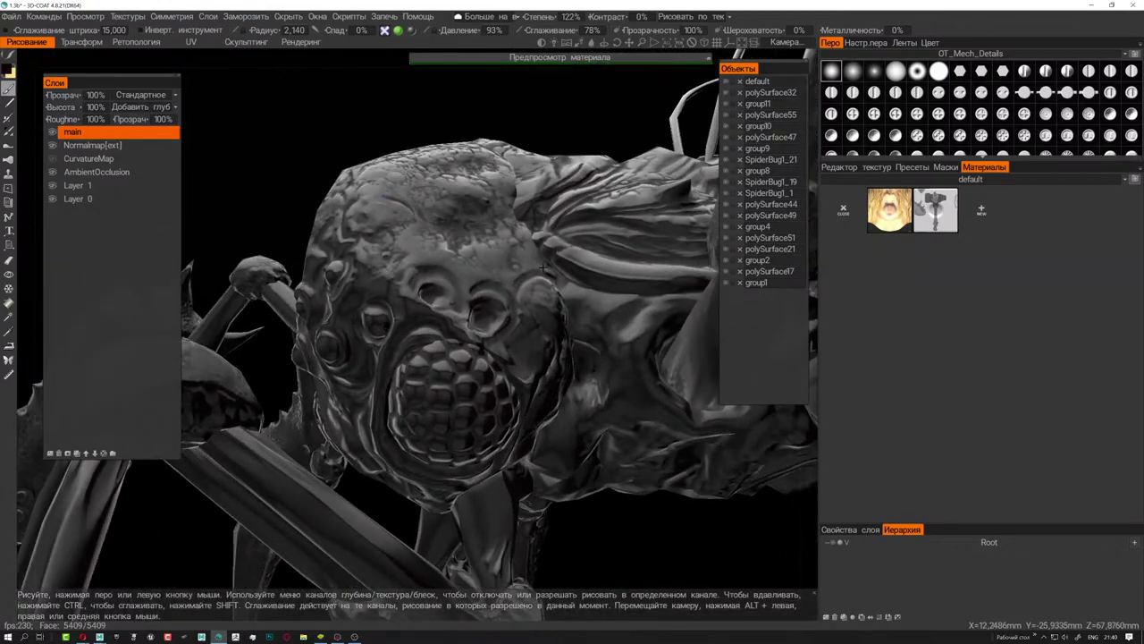
scroll(543, 266, "up", 4)
scroll(542, 264, "down", 4)
scroll(541, 261, "up", 1)
scroll(539, 257, "up", 2)
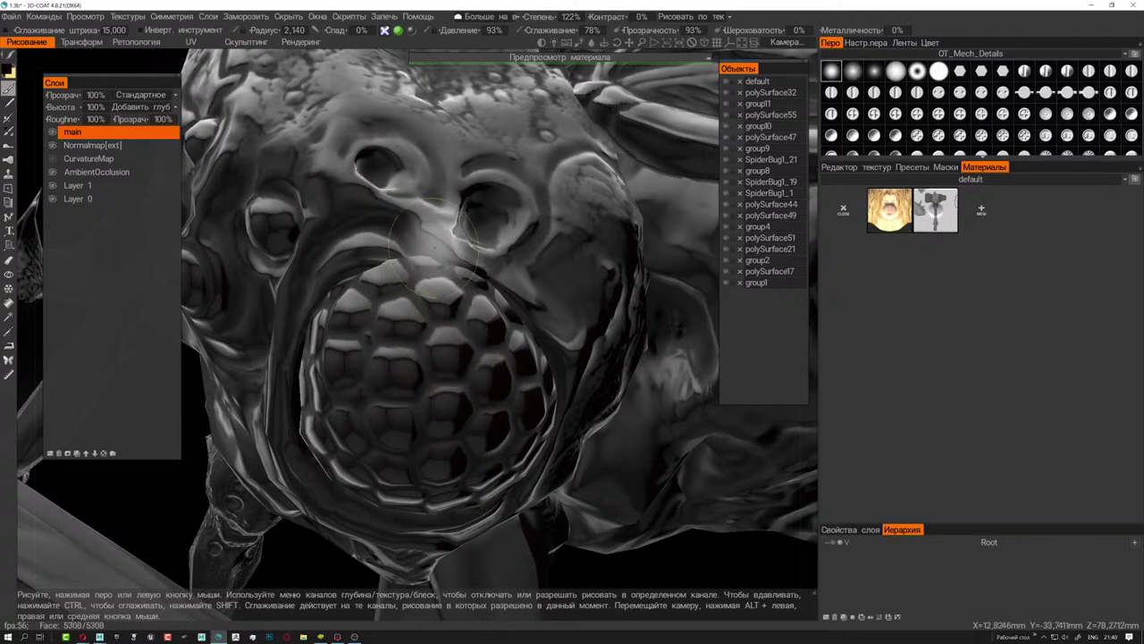
scroll(447, 260, "down", 3)
scroll(490, 273, "down", 3)
mouse_move(491, 271)
right_mouse_down()
mouse_move(474, 295)
mouse_move(497, 307)
mouse_move(536, 295)
right_mouse_up()
scroll(474, 295, "up", 2)
scroll(466, 325, "up", 3)
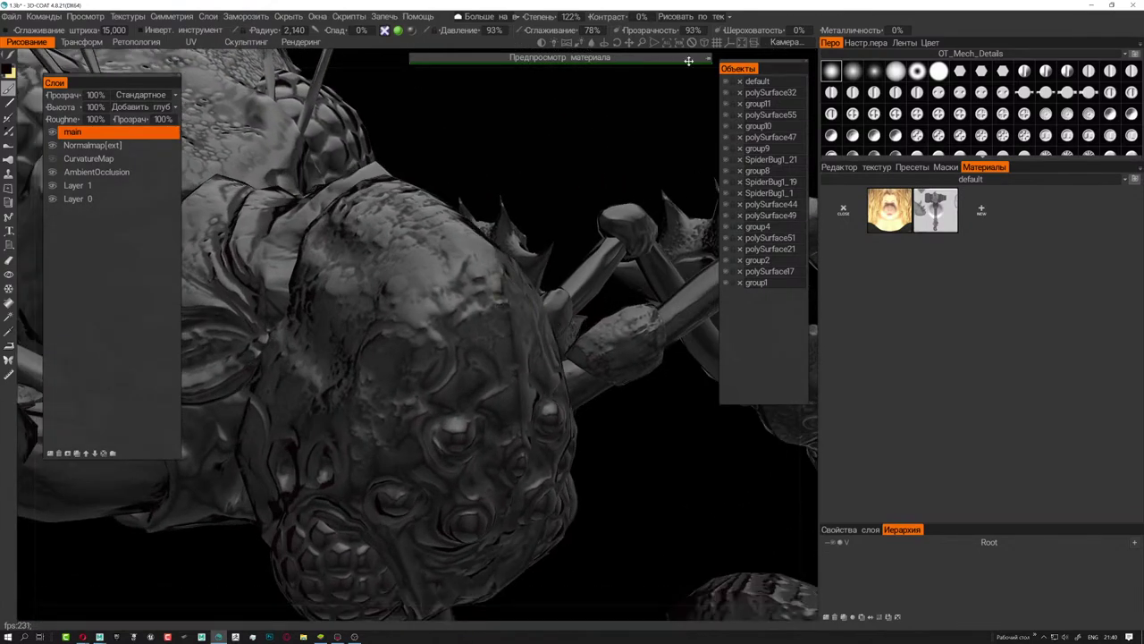
- Open the Masks library, switch the brush pack from OT_Mech_Details to default, and enlarge the brush grid
left_click(946, 167)
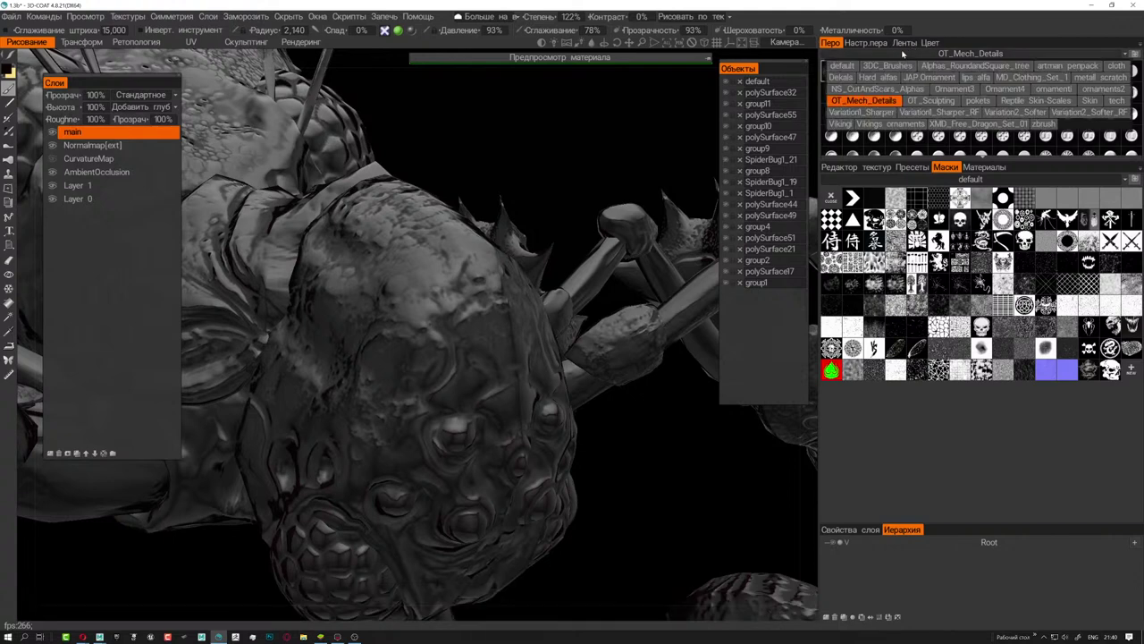
left_click(971, 54)
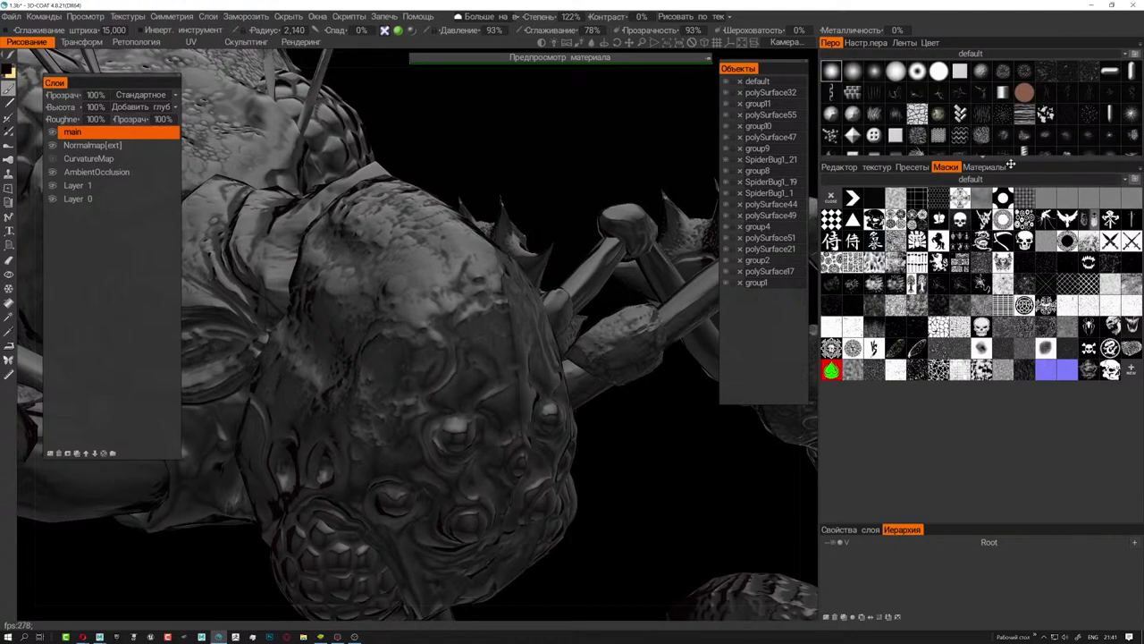
mouse_move(1009, 165)
left_mouse_down()
mouse_move(1009, 320)
mouse_move(1009, 227)
left_mouse_up()
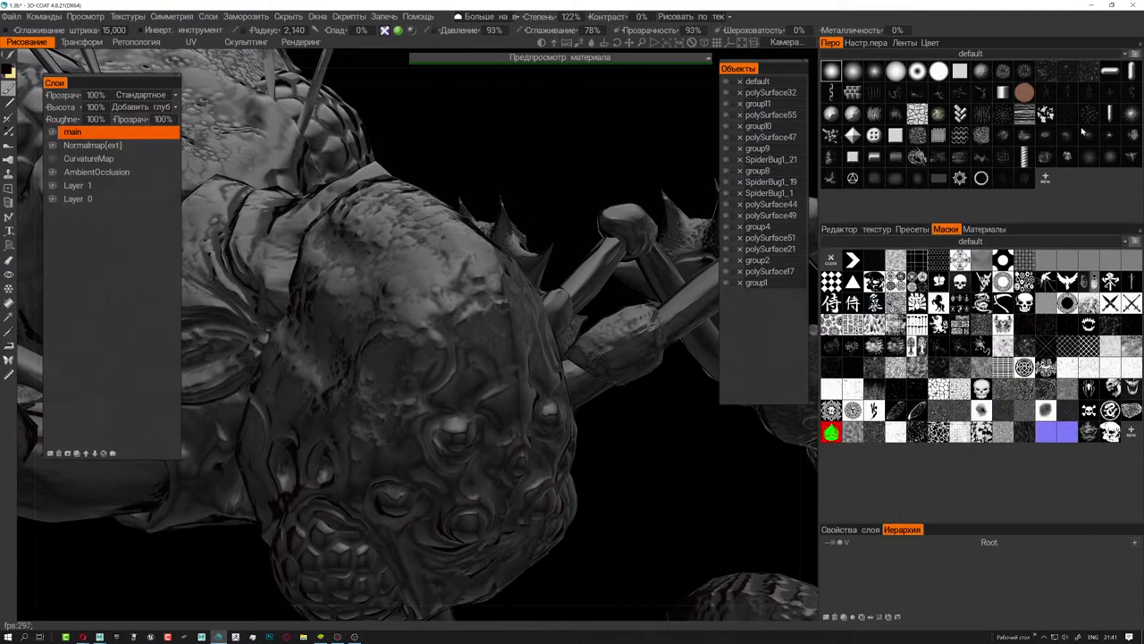
scroll(616, 289, "down", 5)
left_click_drag(554, 265, 555, 265, "alt")
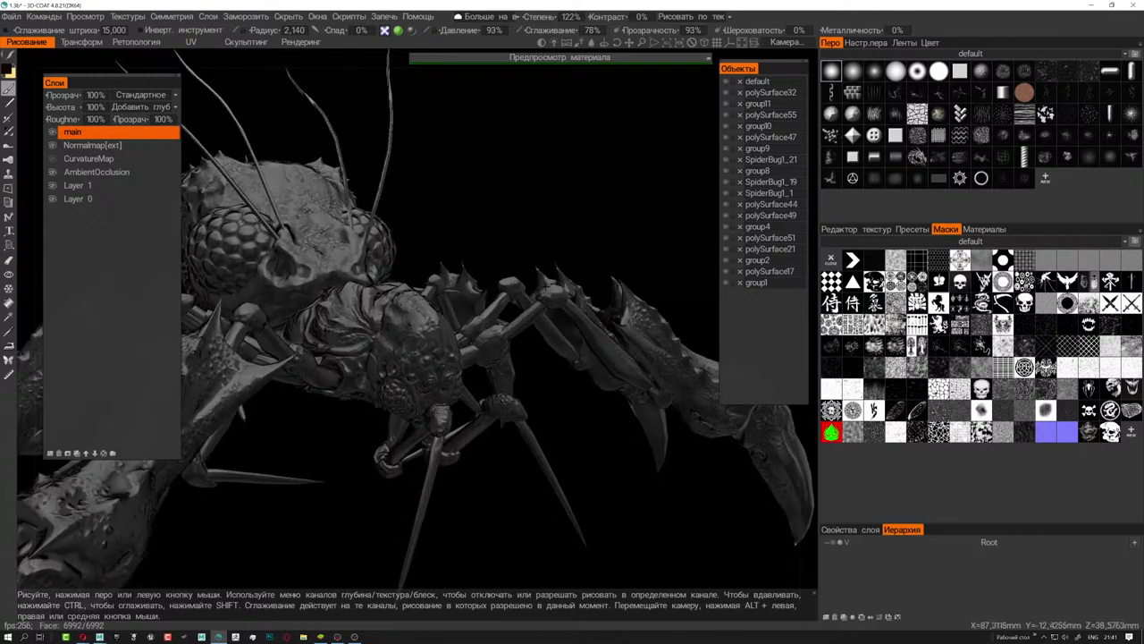
mouse_move(501, 304)
left_mouse_down("alt")
mouse_move(554, 304)
mouse_move(585, 275)
mouse_move(578, 271)
left_mouse_up("alt")
scroll(524, 271, "up", 2)
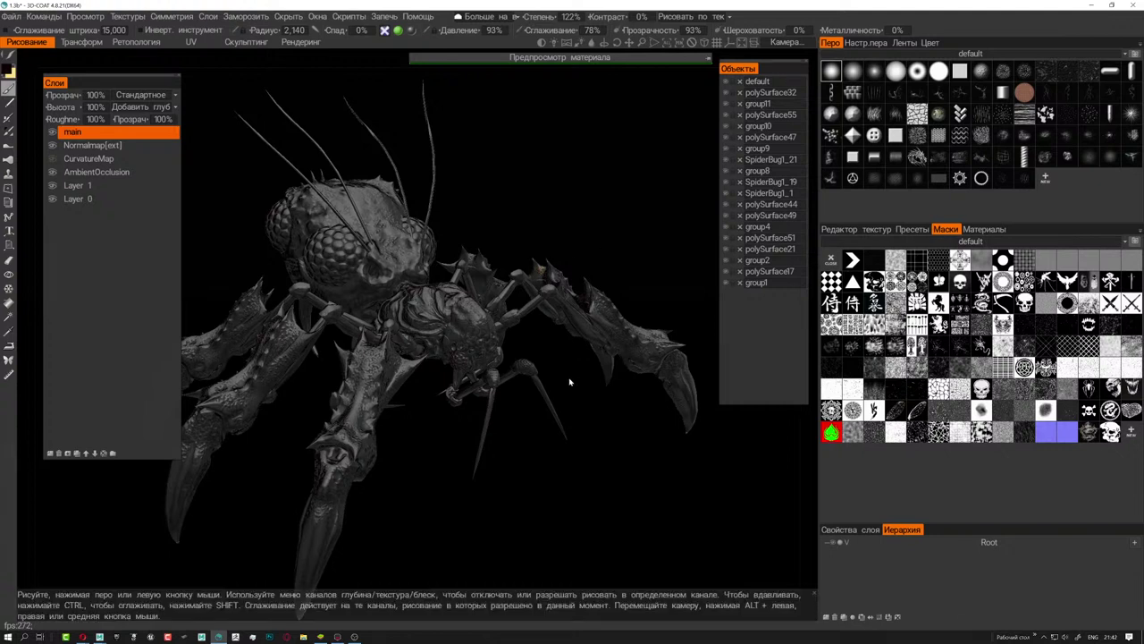
left_click_drag(575, 377, 574, 384)
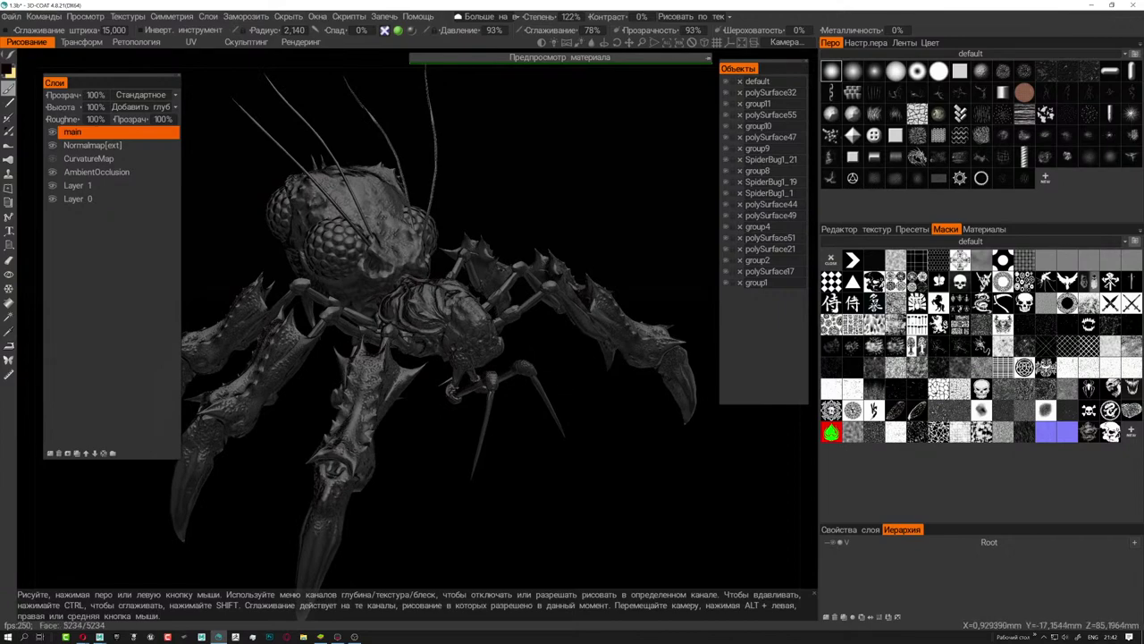
scroll(561, 389, "up", 5)
mouse_move(560, 389)
left_mouse_down("alt")
mouse_move(522, 263)
mouse_move(501, 295)
left_mouse_up("alt")
scroll(522, 264, "up", 5)
scroll(522, 264, "down", 5)
scroll(500, 295, "down", 5)
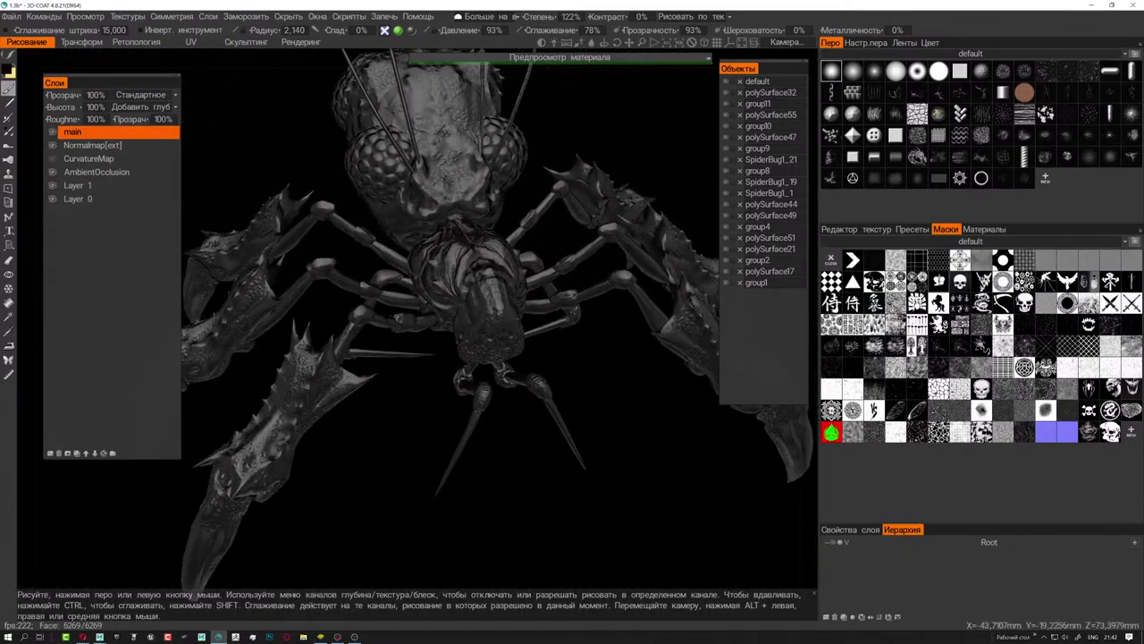
scroll(429, 312, "up", 2)
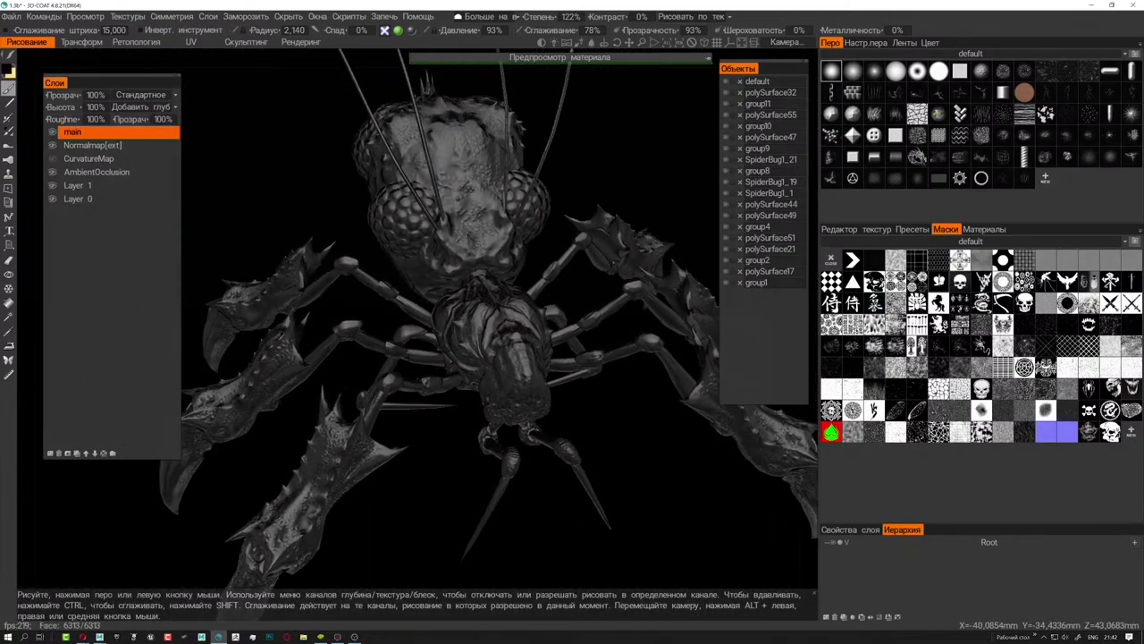
scroll(429, 313, "up", 2)
left_click_drag(430, 313, 447, 331, "alt")
scroll(429, 313, "up", 2)
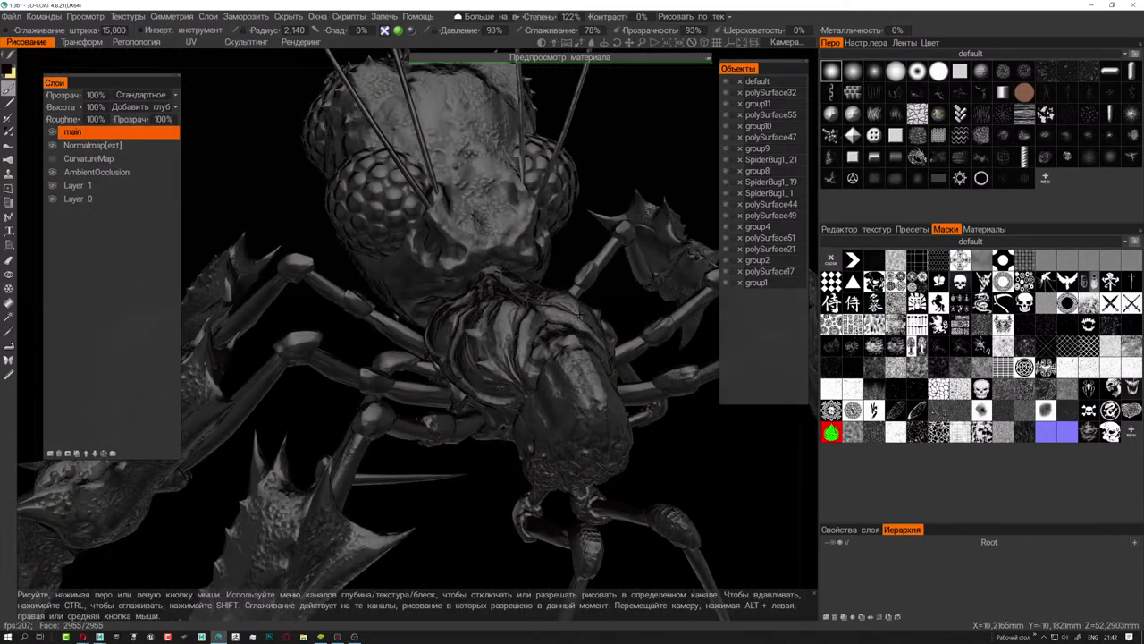
mouse_move(580, 317)
left_mouse_down("alt")
mouse_move(491, 273)
mouse_move(555, 407)
left_mouse_up("alt")
scroll(502, 304, "up", 3)
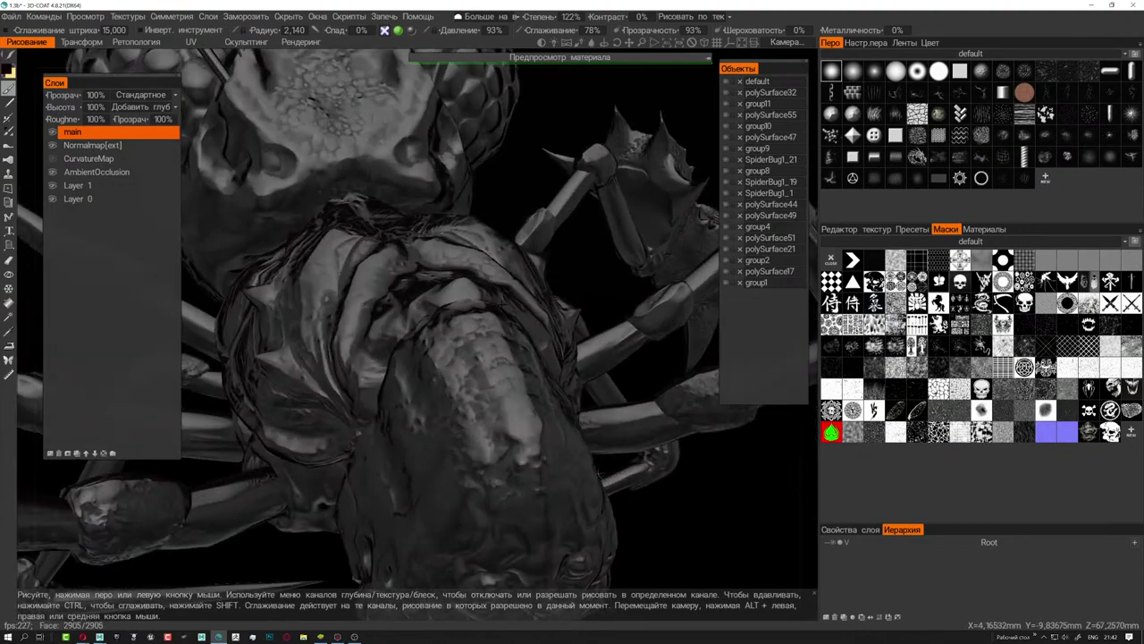
left_click_drag(502, 304, 650, 413, "alt")
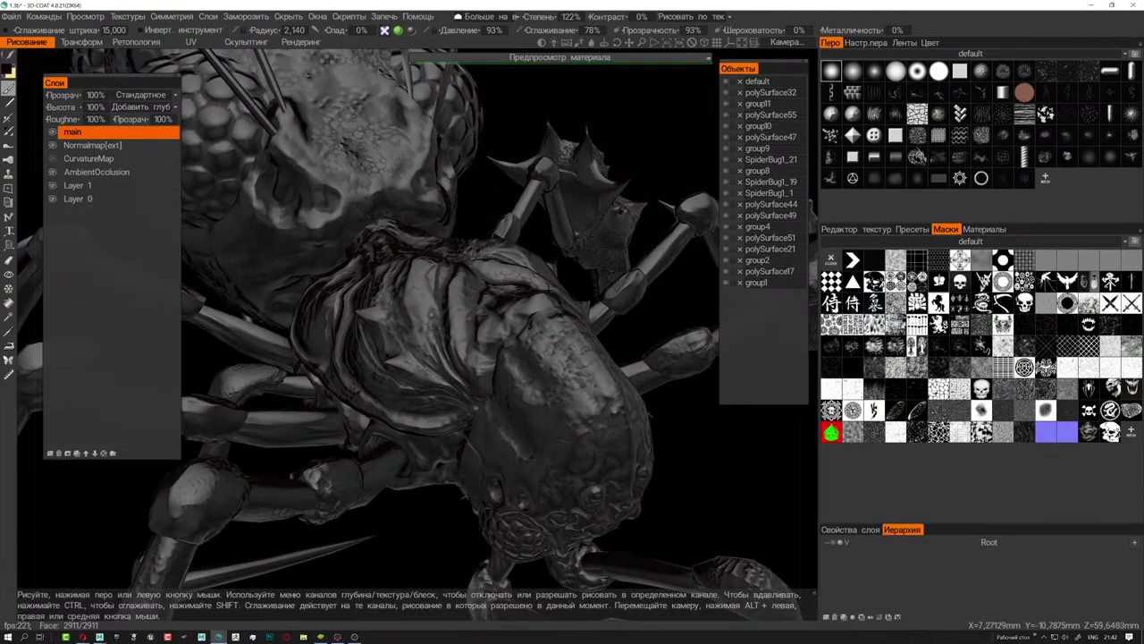
- Show the materials library with the default material folder
left_click_drag(536, 358, 447, 322, "alt")
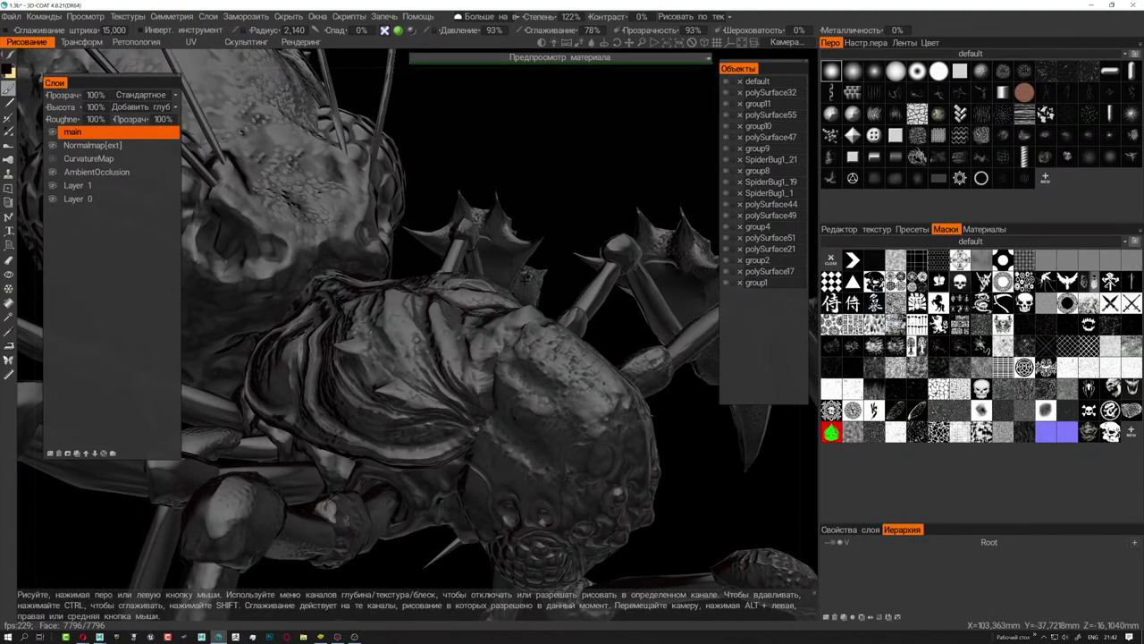
left_click(983, 229)
left_click(924, 242)
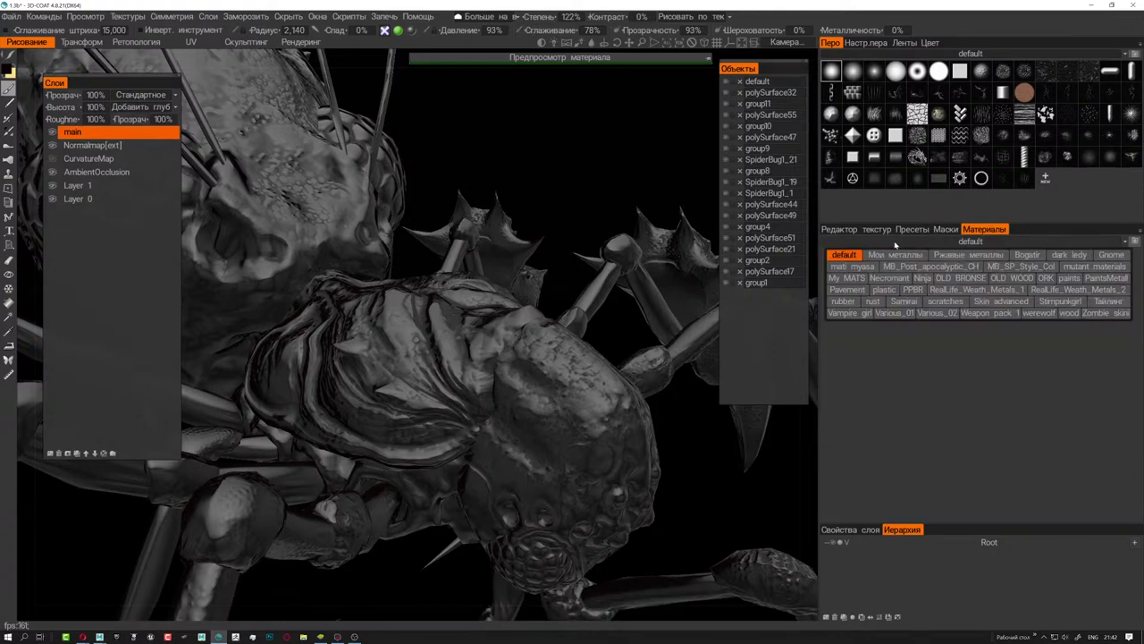
left_click(844, 255)
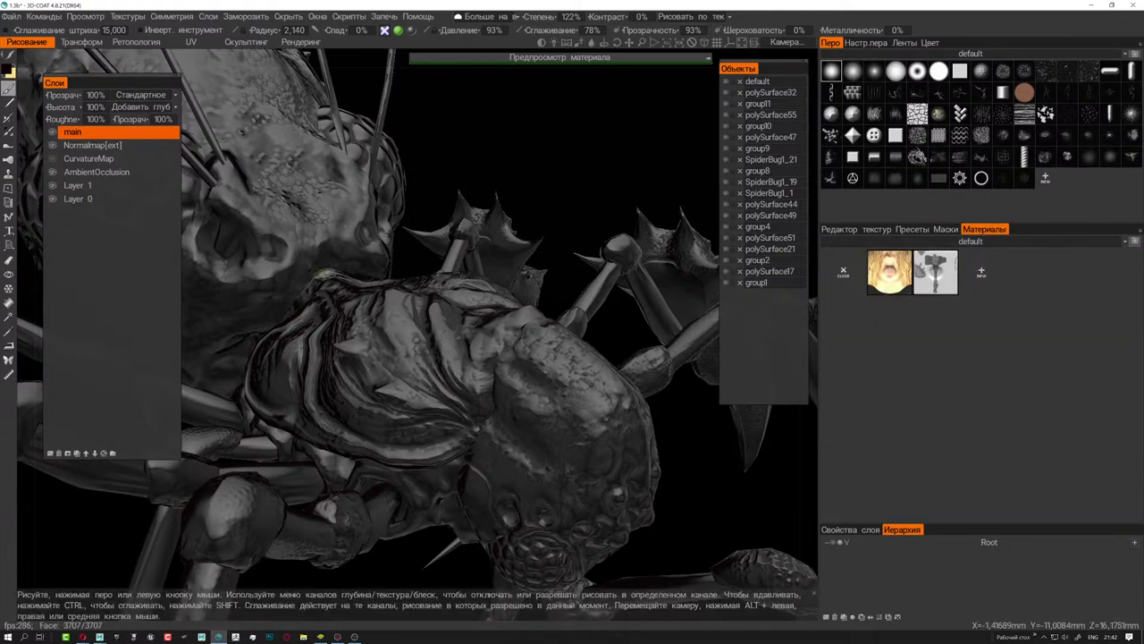
- Pick a dark red paint colour (about 80% saturation, 23% lightness) in the colour picker
left_click(9, 69)
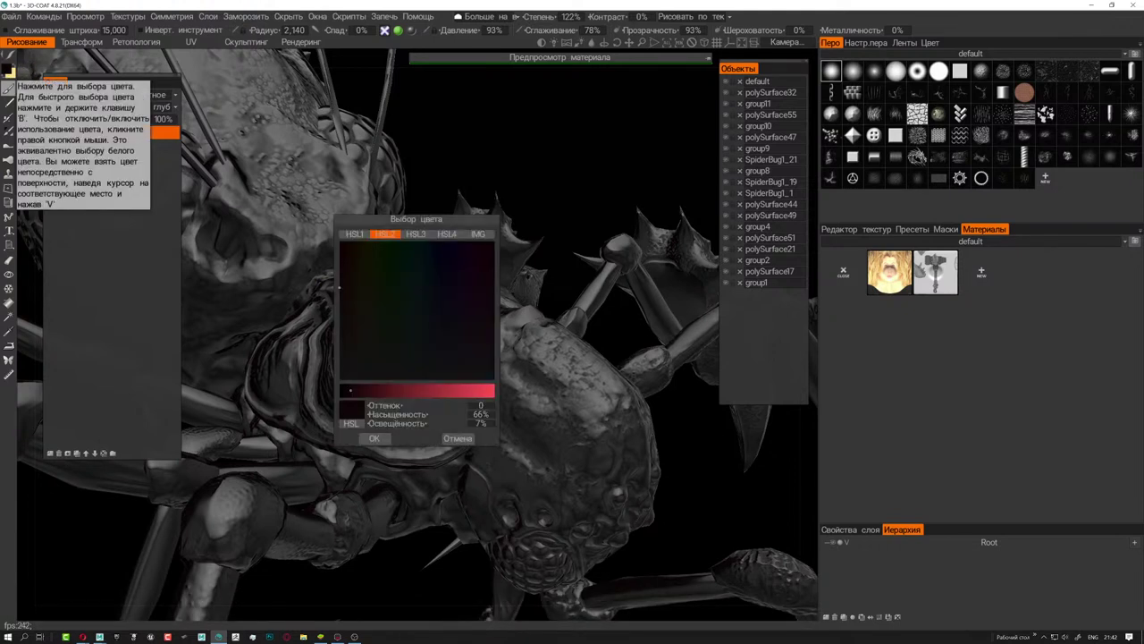
left_click(377, 391)
left_click_drag(348, 306, 341, 267)
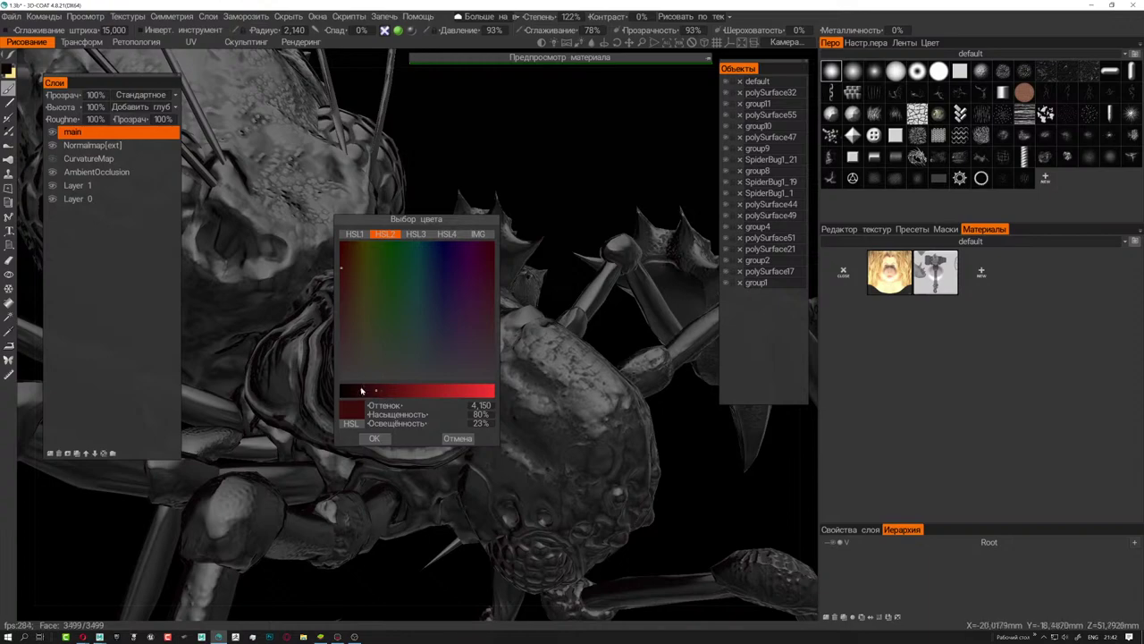
left_click(373, 438)
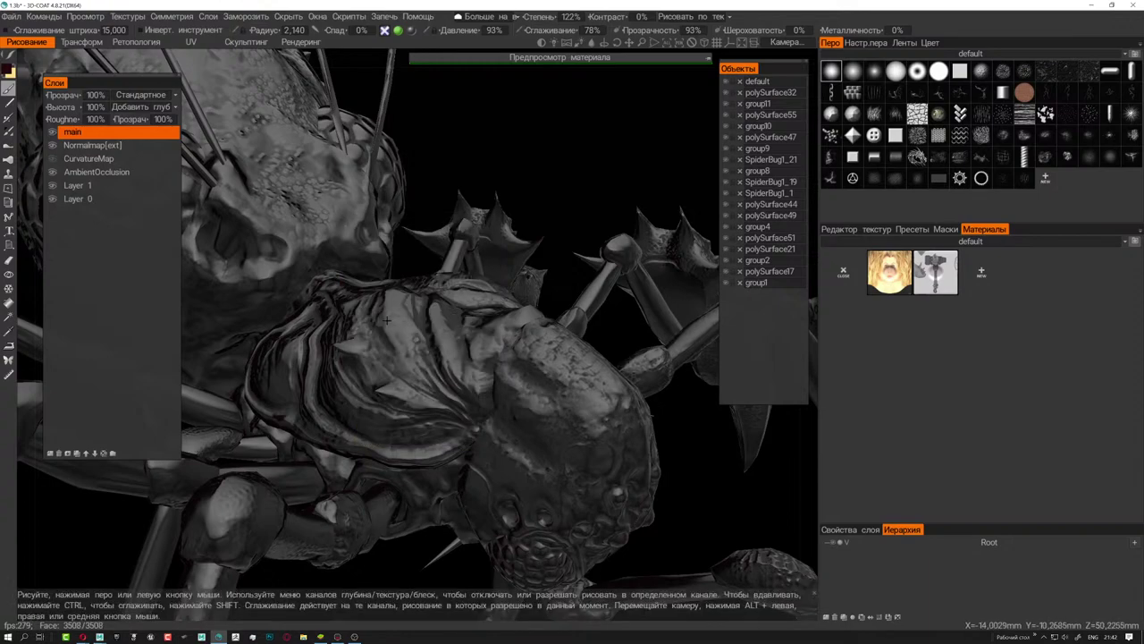
- Enable X-axis symmetry and hide the red symmetry plane preview
mouse_move(387, 319)
left_mouse_down("alt")
mouse_move(462, 235)
mouse_move(412, 146)
mouse_move(613, 149)
left_mouse_up("alt")
key("s")
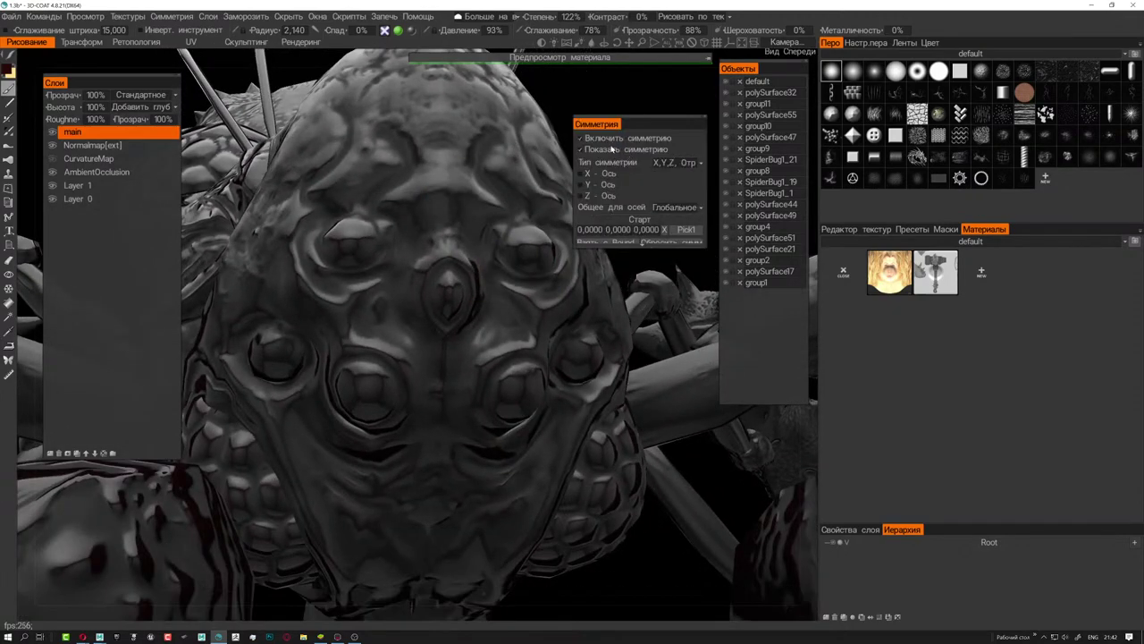
left_click(583, 173)
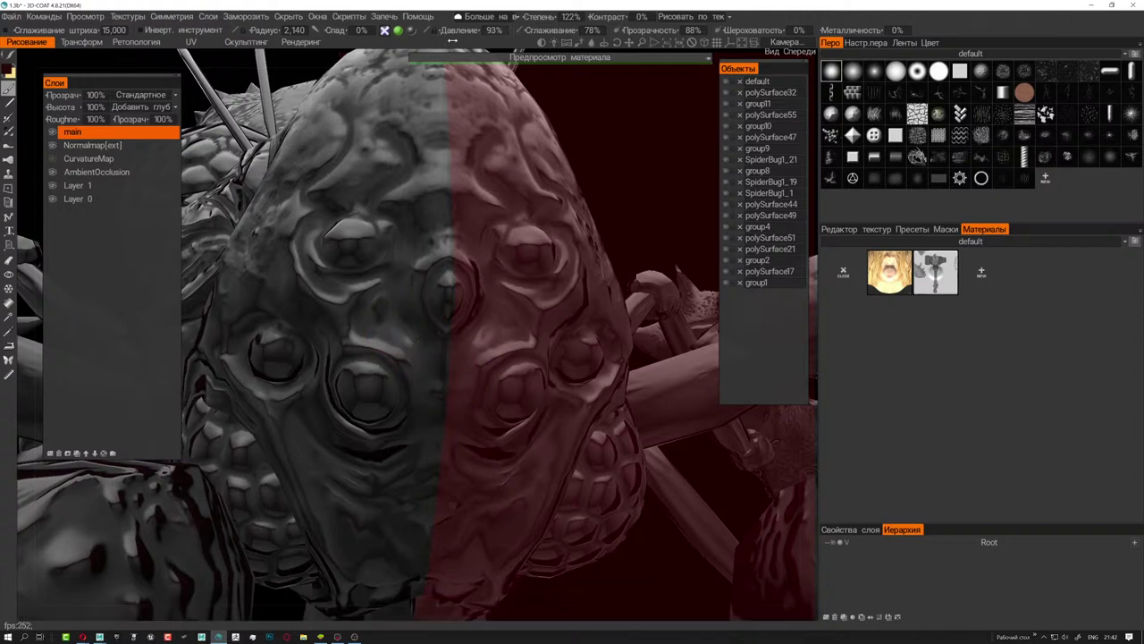
key("s")
left_click(556, 73)
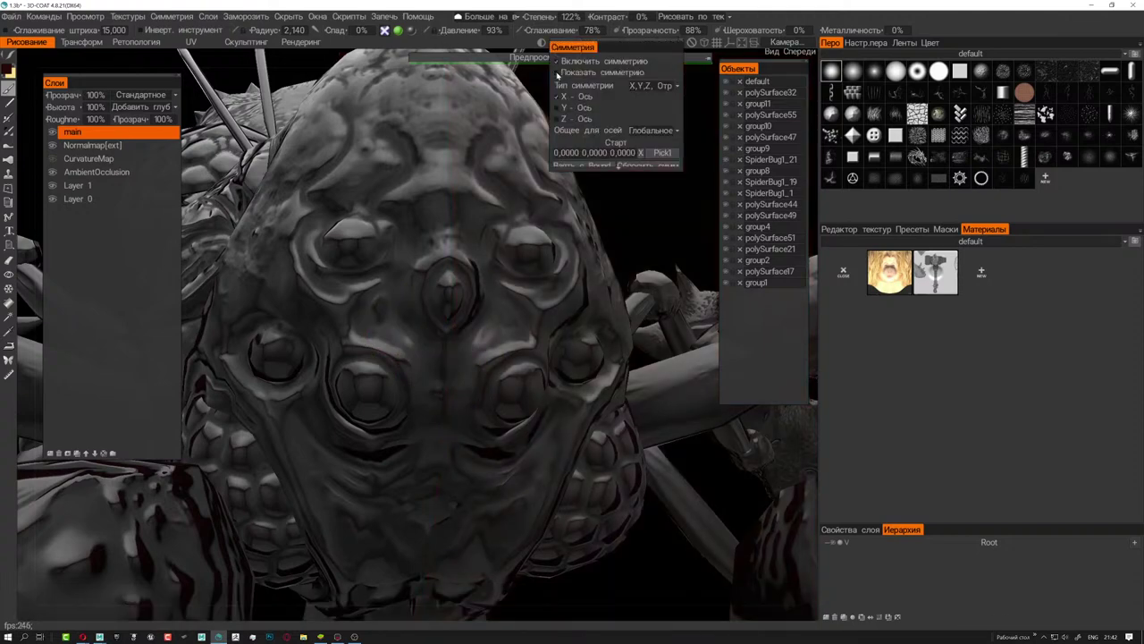
left_click_drag(528, 178, 439, 358, "alt")
- At brush radius 1.636, paint the lower, upper and central eyes dark red
right_click_drag(396, 378, 371, 378)
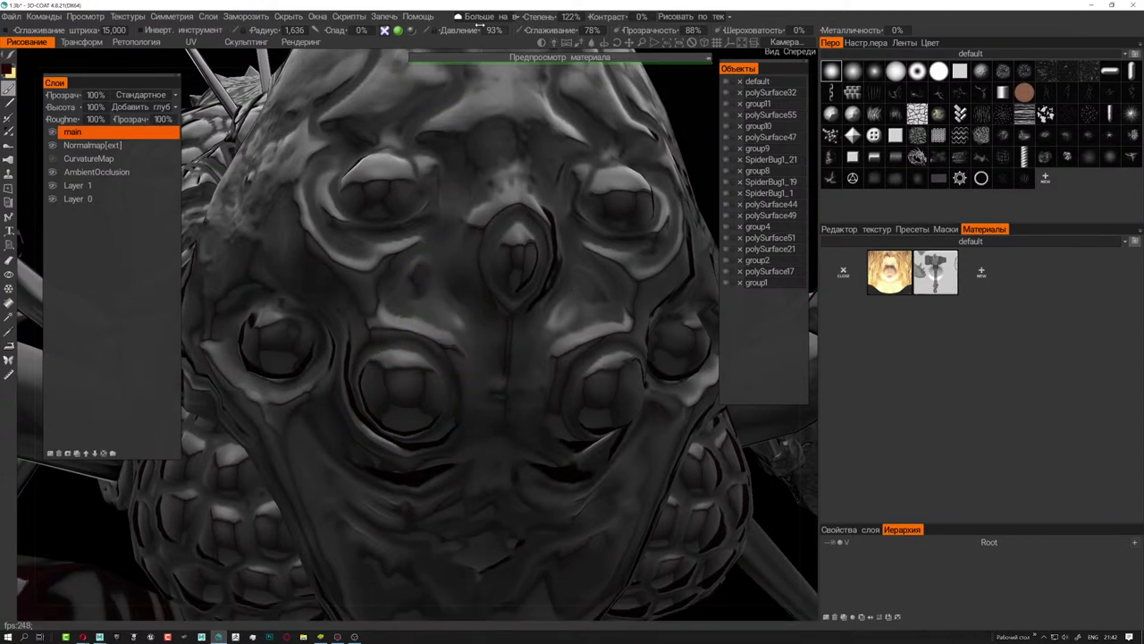
left_click_drag(401, 386, 406, 407)
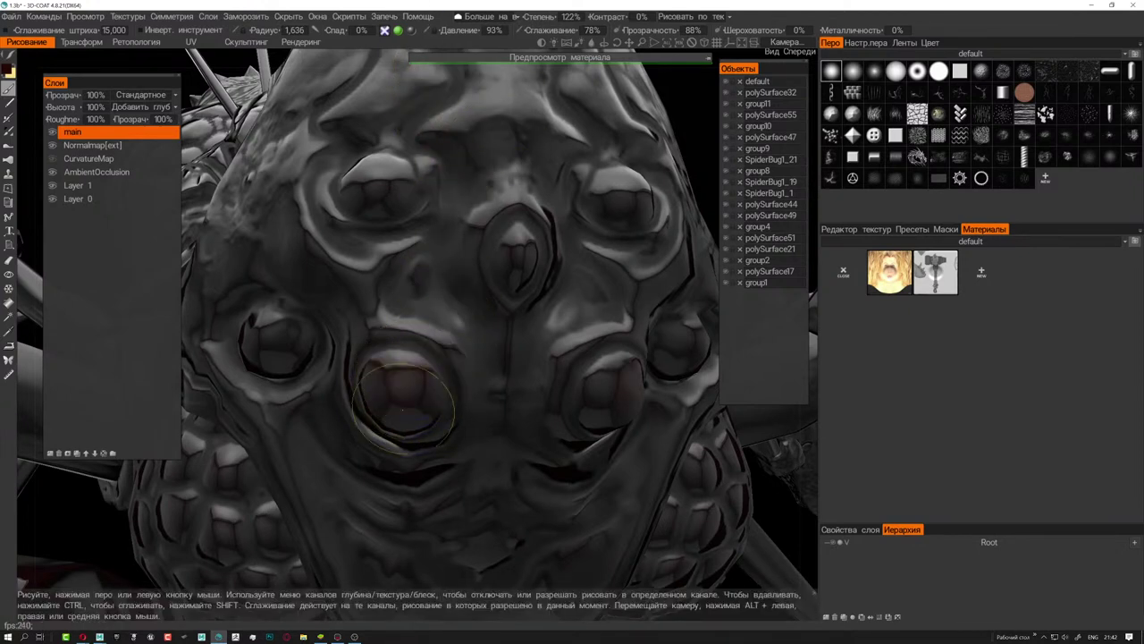
left_click_drag(284, 333, 300, 347)
left_click_drag(404, 179, 413, 187)
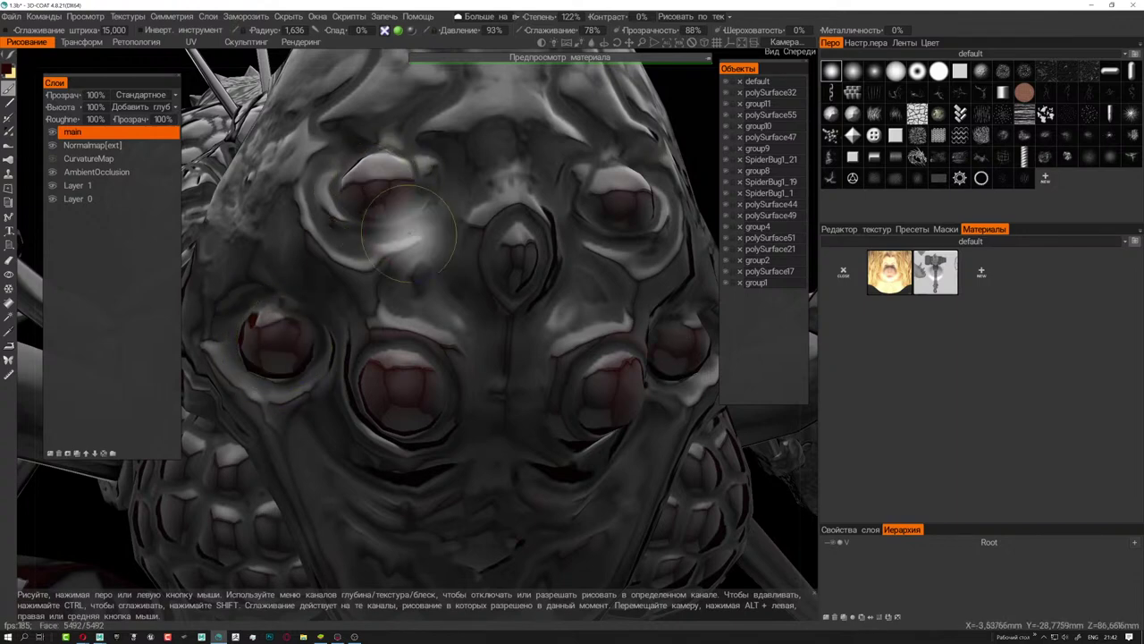
left_click(520, 255)
- Paint a faint dark red stroke along the front leg
scroll(521, 255, "down", 5)
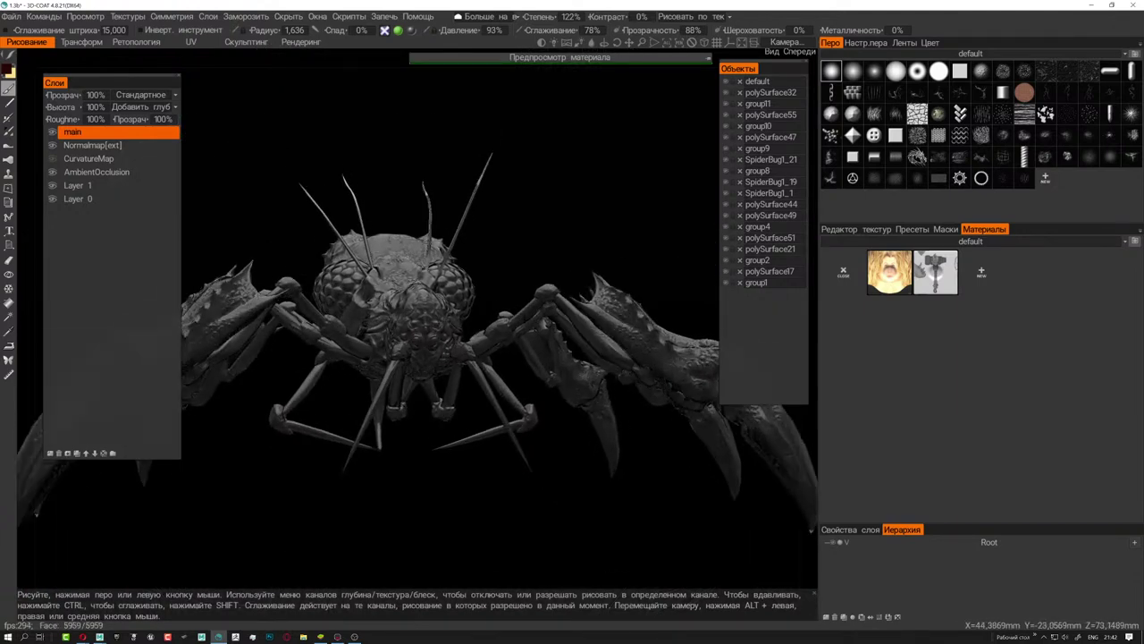
scroll(520, 255, "up", 2)
mouse_move(501, 357)
left_mouse_down("alt")
mouse_move(375, 322)
mouse_move(511, 327)
mouse_move(492, 328)
left_mouse_up("alt")
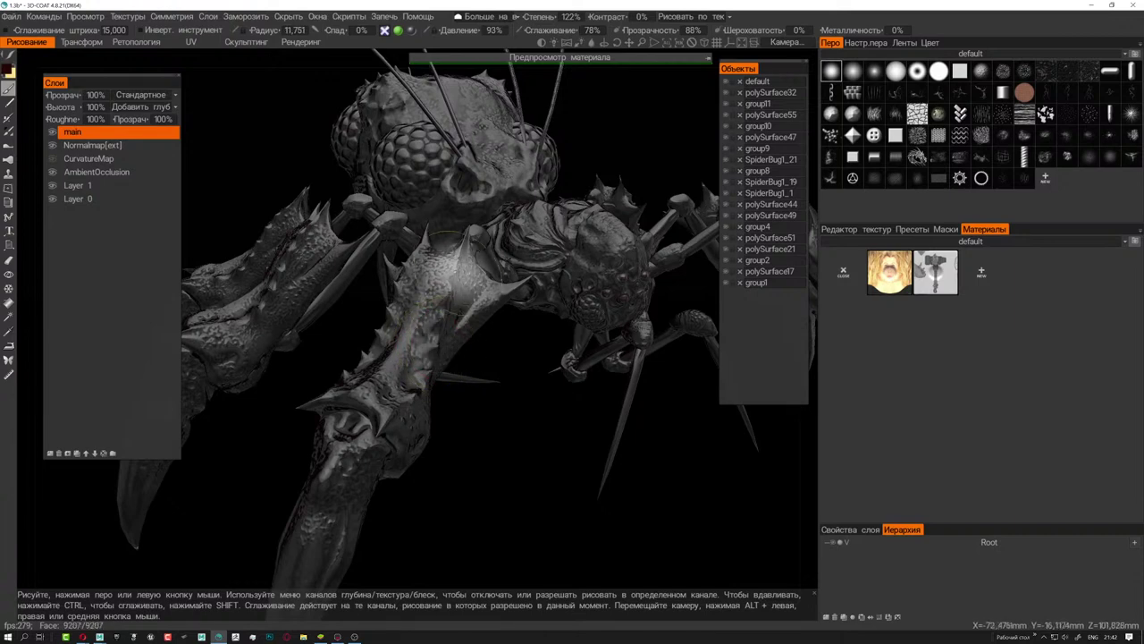
left_click_drag(394, 331, 380, 367)
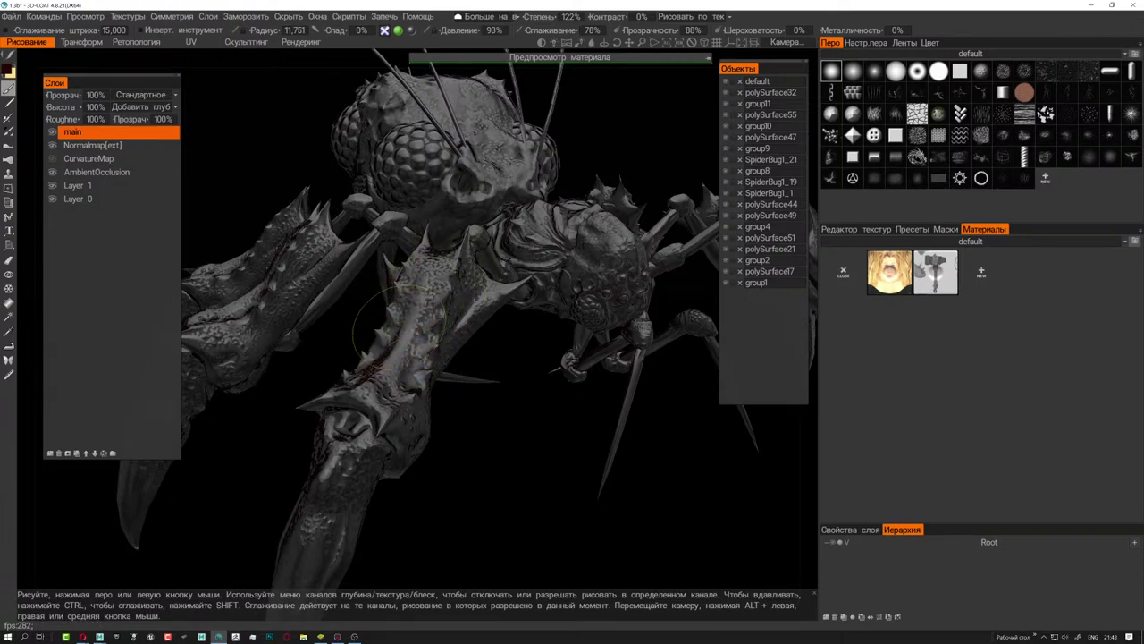
mouse_move(393, 447)
left_mouse_down("alt")
mouse_move(465, 420)
mouse_move(438, 322)
mouse_move(501, 334)
left_mouse_up("alt")
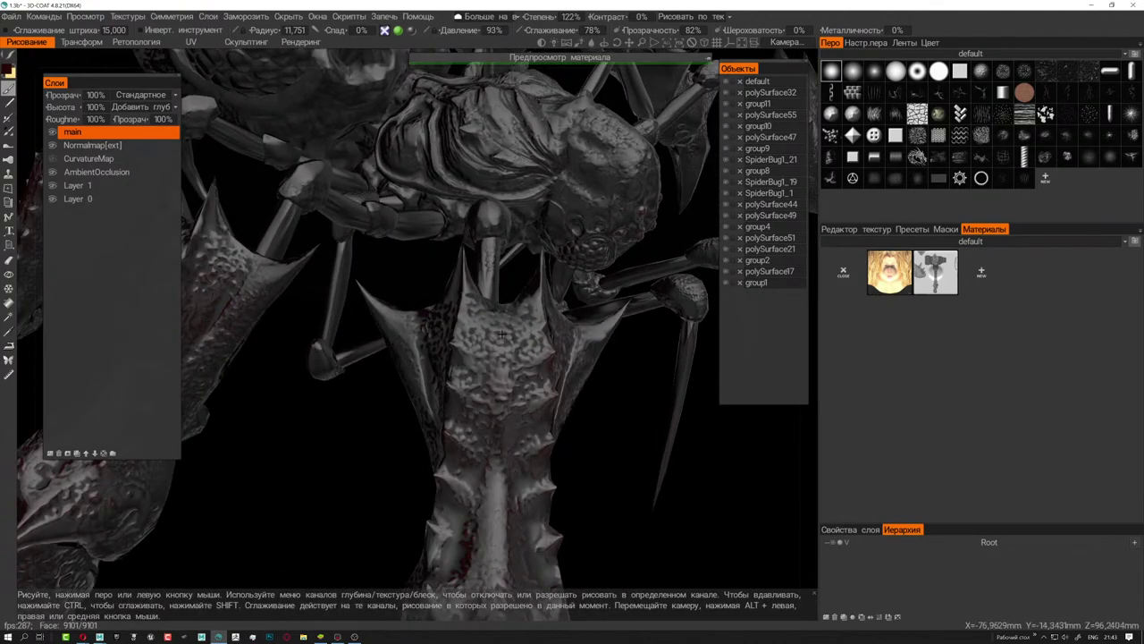
- At brush radius about 8.6, work dark red into the leg joints and the two front claws
right_click_drag(502, 334, 435, 404)
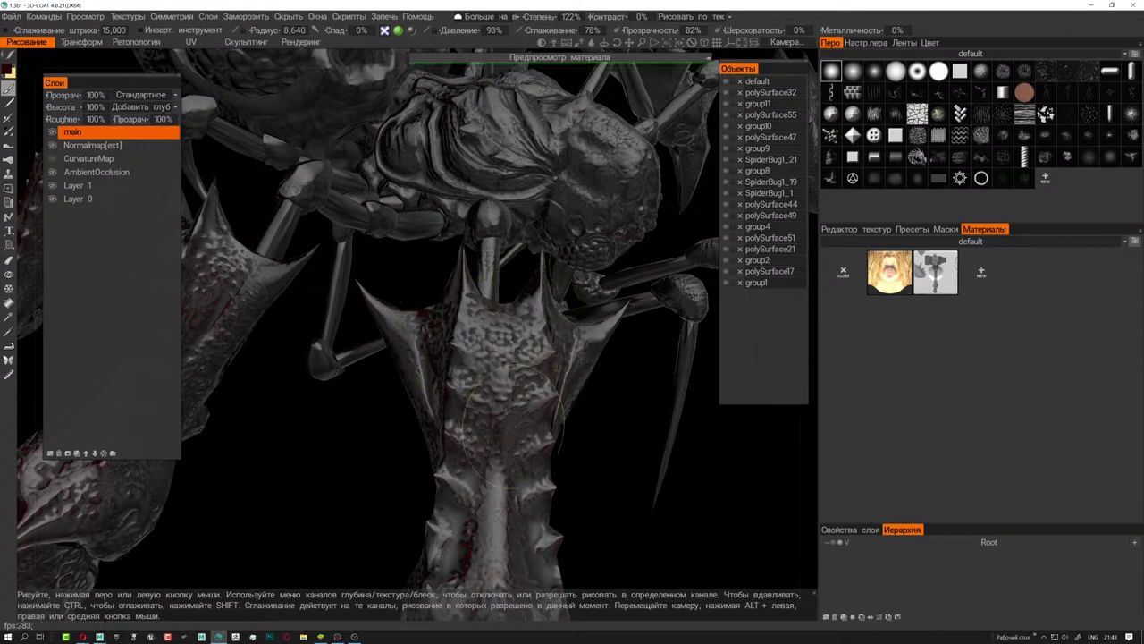
left_click_drag(490, 537, 498, 358, "alt")
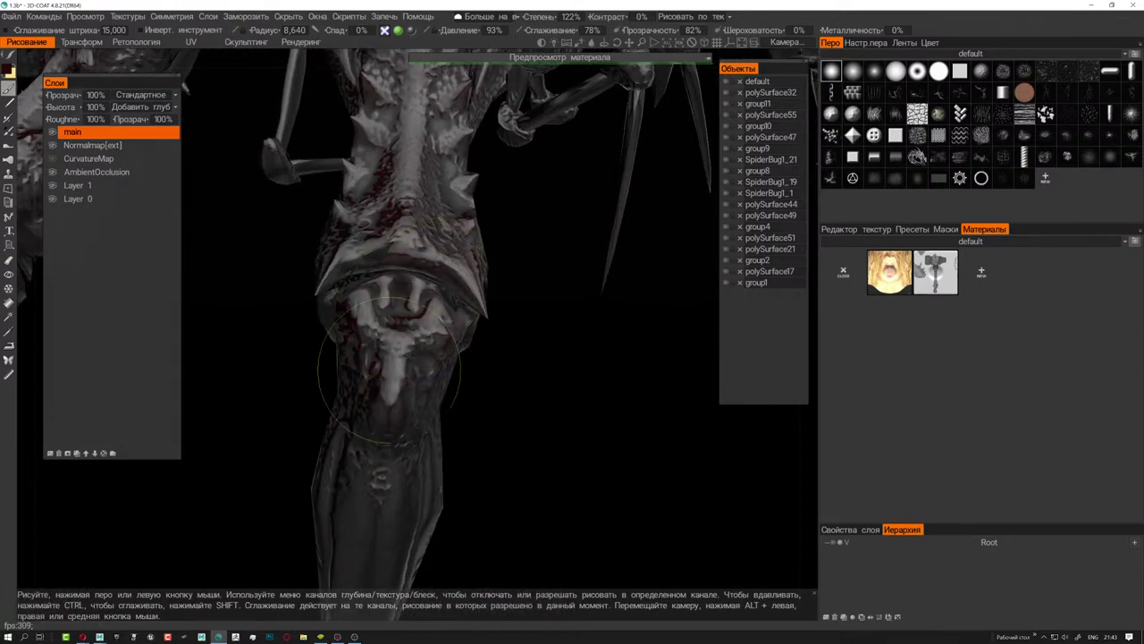
left_click_drag(386, 527, 511, 440, "alt")
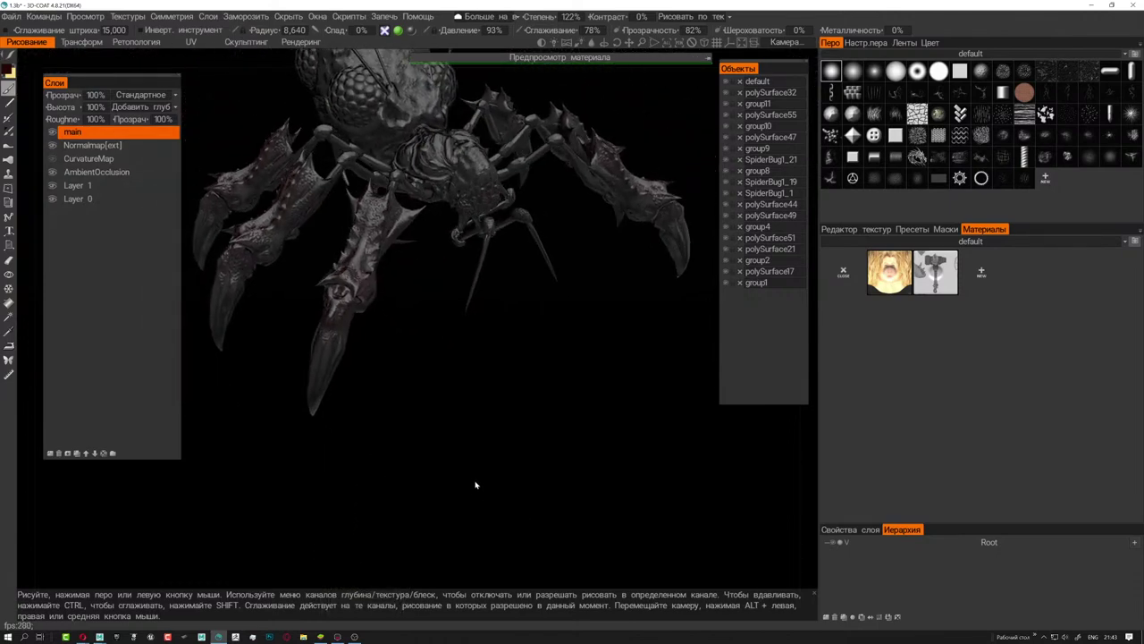
right_click_drag(415, 451, 453, 471, "alt")
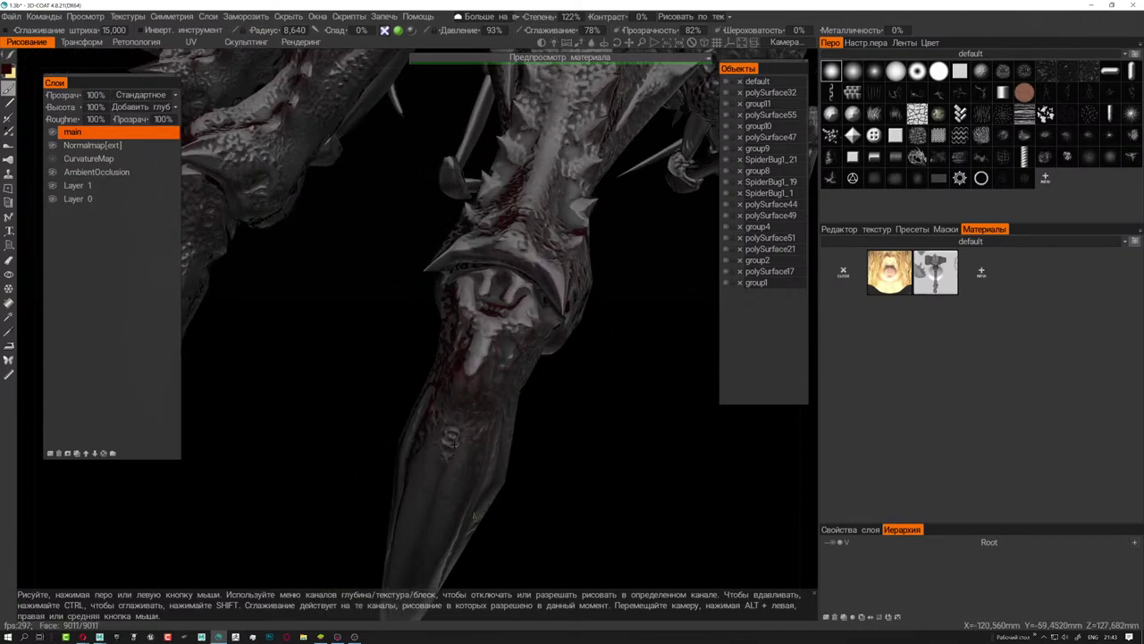
left_click_drag(453, 444, 423, 515, "alt")
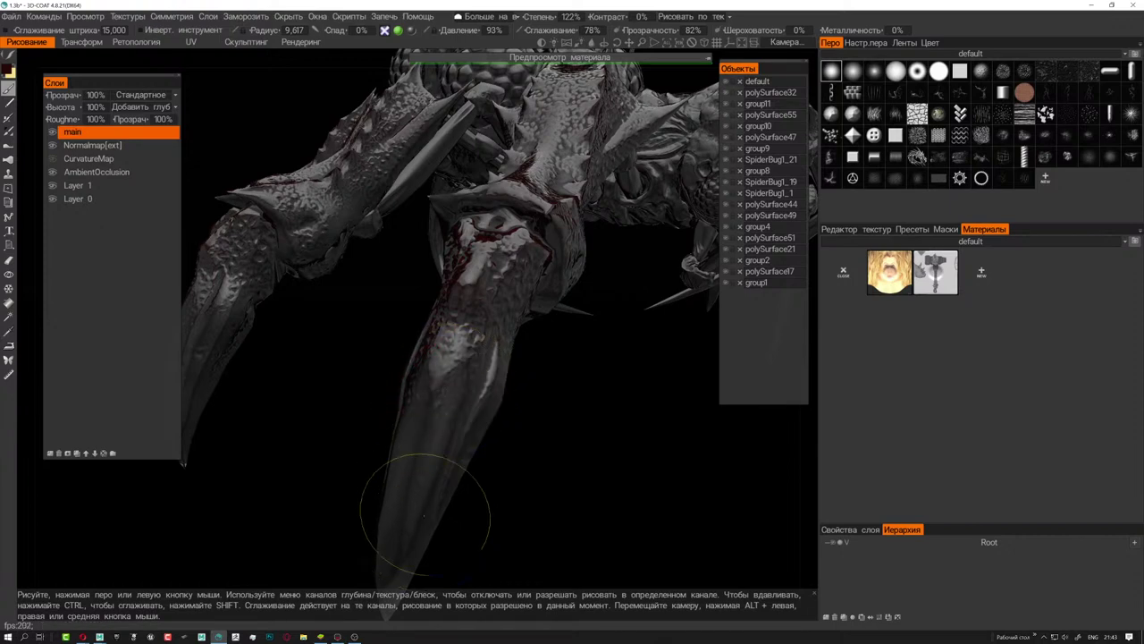
mouse_move(396, 454)
left_mouse_down("alt")
mouse_move(416, 458)
mouse_move(357, 498)
left_mouse_up("alt")
right_click_drag(357, 498, 564, 444, "alt")
mouse_move(565, 444)
left_mouse_down("alt")
mouse_move(481, 385)
mouse_move(420, 376)
left_mouse_up("alt")
right_click_drag(420, 376, 338, 350, "alt")
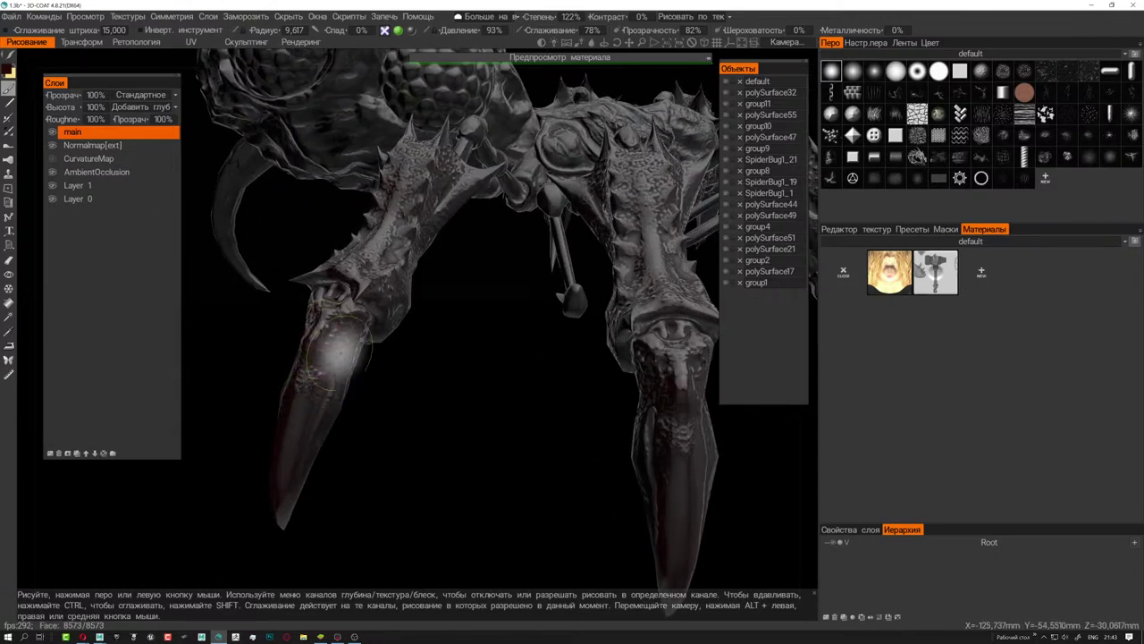
left_click_drag(421, 281, 439, 396, "alt")
right_click_drag(439, 396, 500, 326, "alt")
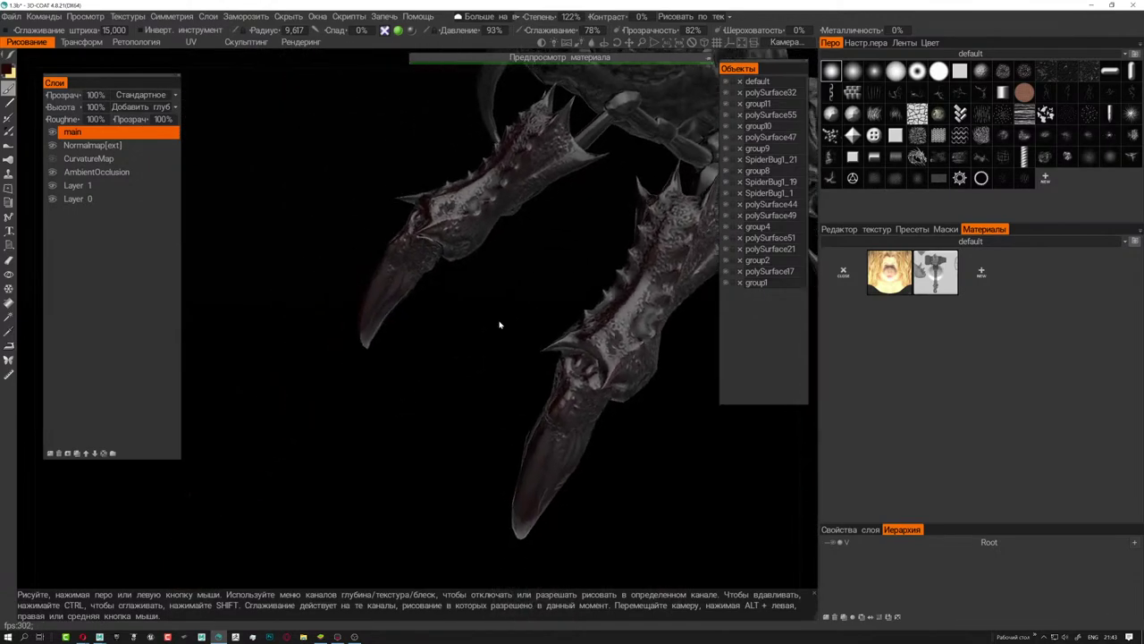
left_click_drag(500, 325, 439, 434, "alt")
- Paint the tips of the spiked leg joints around the head dark red at brush radius 4.886
right_click_drag(439, 434, 490, 389, "alt")
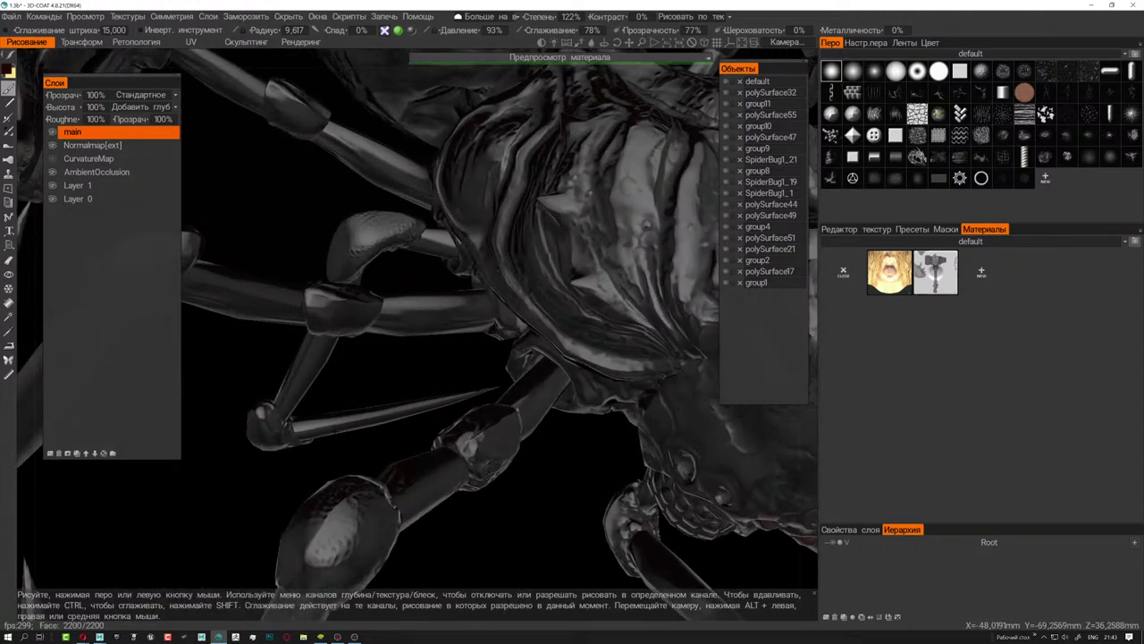
left_click_drag(490, 388, 453, 425, "alt")
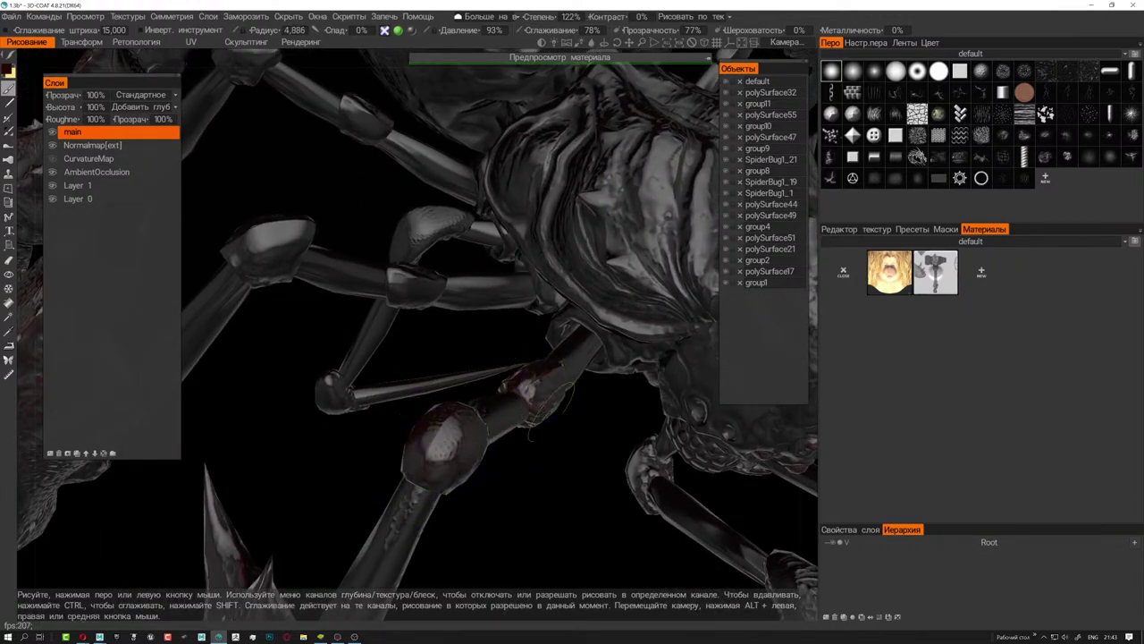
mouse_move(543, 415)
left_mouse_down("alt")
mouse_move(595, 436)
mouse_move(440, 401)
mouse_move(501, 401)
mouse_move(394, 350)
left_mouse_up("alt")
mouse_move(409, 391)
left_mouse_down("alt")
mouse_move(529, 353)
mouse_move(605, 373)
mouse_move(493, 409)
mouse_move(456, 397)
mouse_move(462, 375)
mouse_move(429, 375)
left_mouse_up("alt")
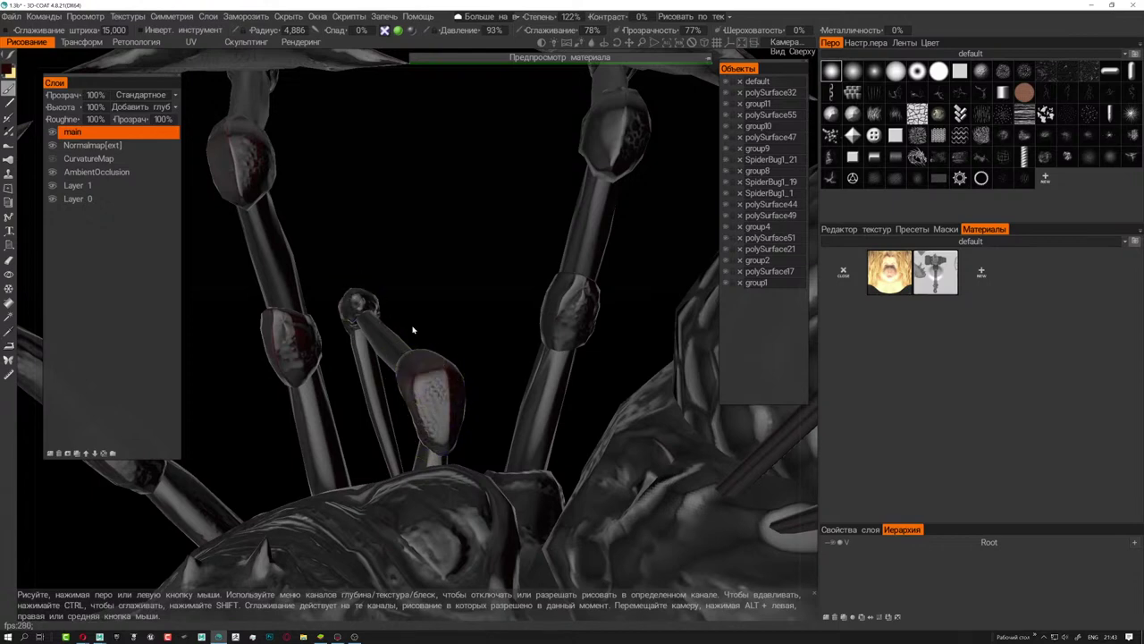
mouse_move(454, 366)
left_mouse_down("alt")
mouse_move(433, 334)
mouse_move(399, 365)
left_mouse_up("alt")
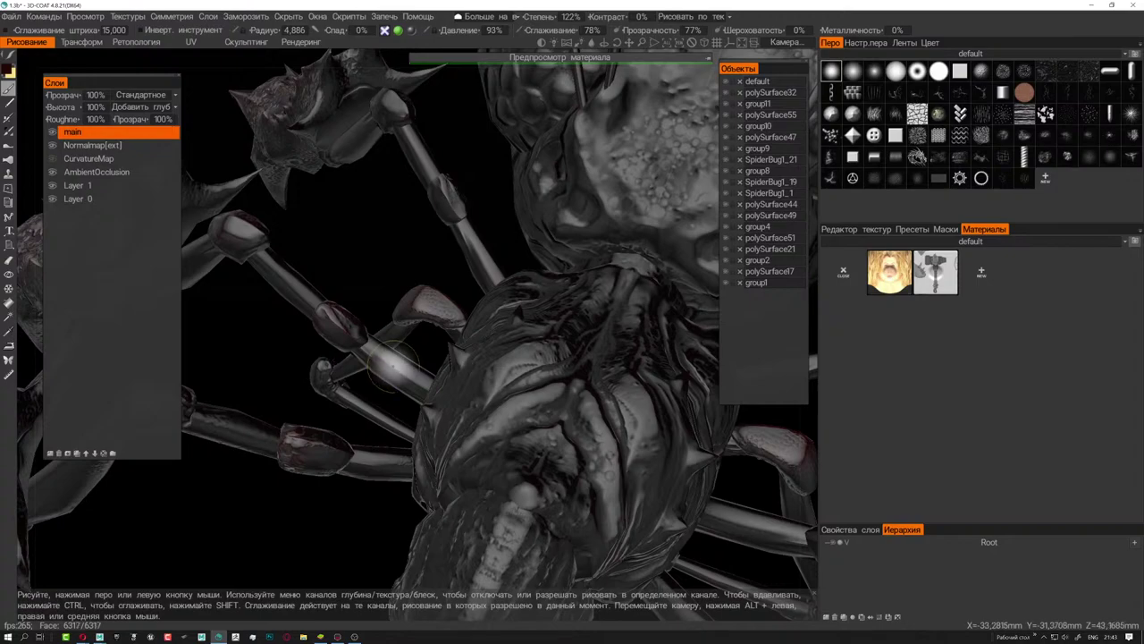
mouse_move(391, 365)
right_mouse_down()
mouse_move(462, 368)
mouse_move(495, 339)
mouse_move(483, 304)
right_mouse_up()
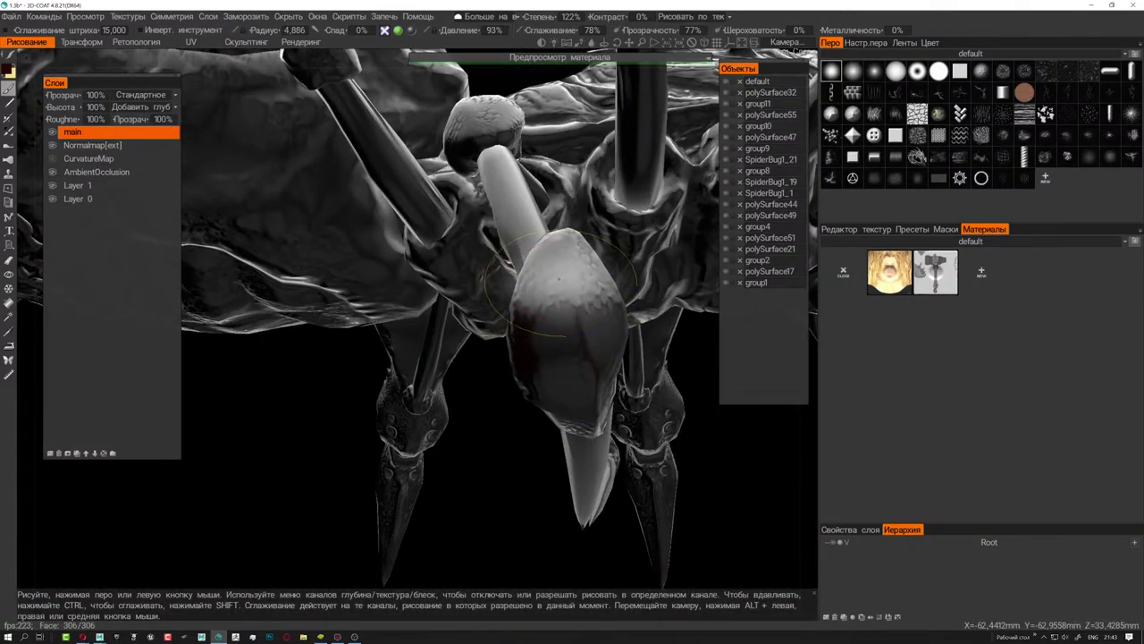
mouse_move(572, 322)
right_mouse_down()
mouse_move(402, 434)
mouse_move(464, 375)
mouse_move(444, 365)
right_mouse_up()
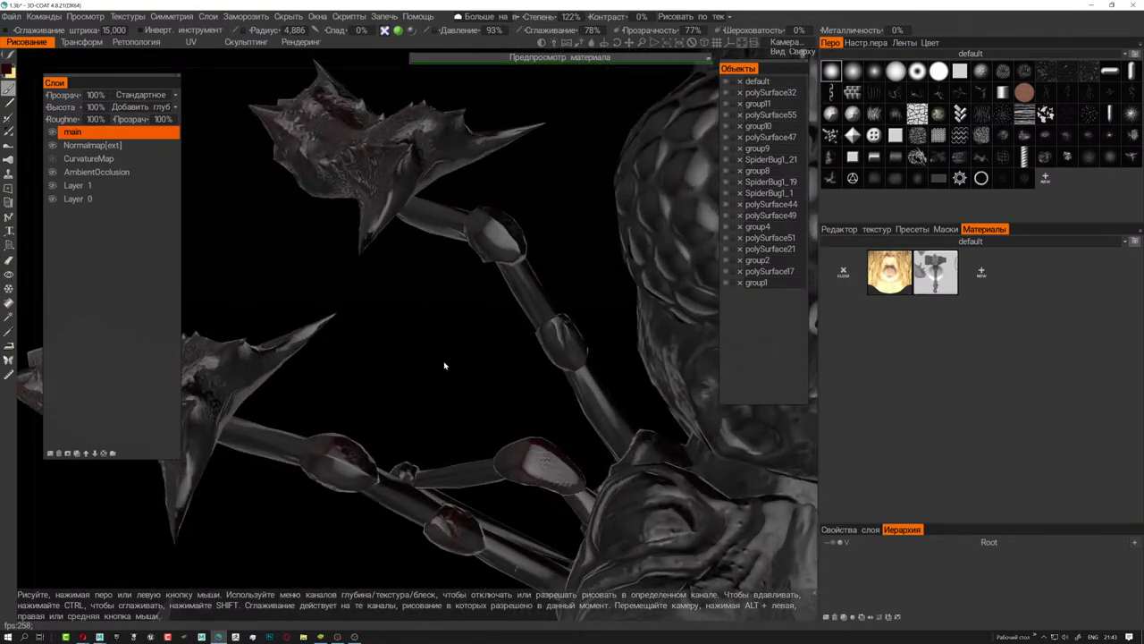
mouse_move(604, 224)
right_mouse_down()
mouse_move(358, 294)
mouse_move(457, 269)
mouse_move(458, 221)
right_mouse_up()
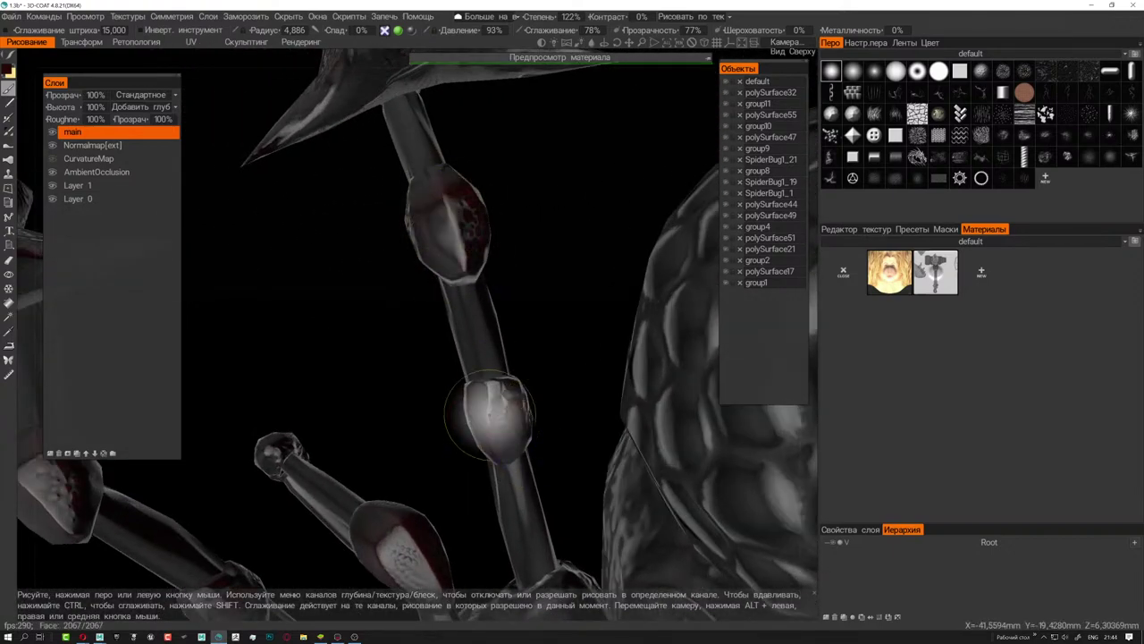
left_click_drag(493, 413, 484, 420)
mouse_move(487, 421)
right_mouse_down()
mouse_move(465, 358)
mouse_move(465, 411)
right_mouse_up()
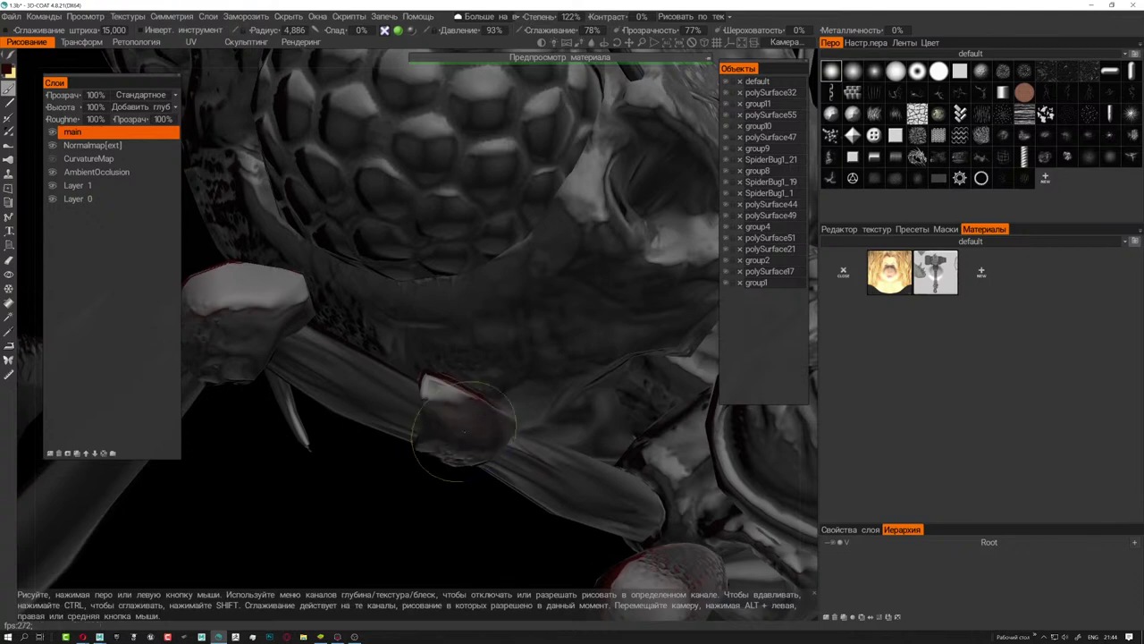
left_click_drag(237, 353, 295, 375, "alt")
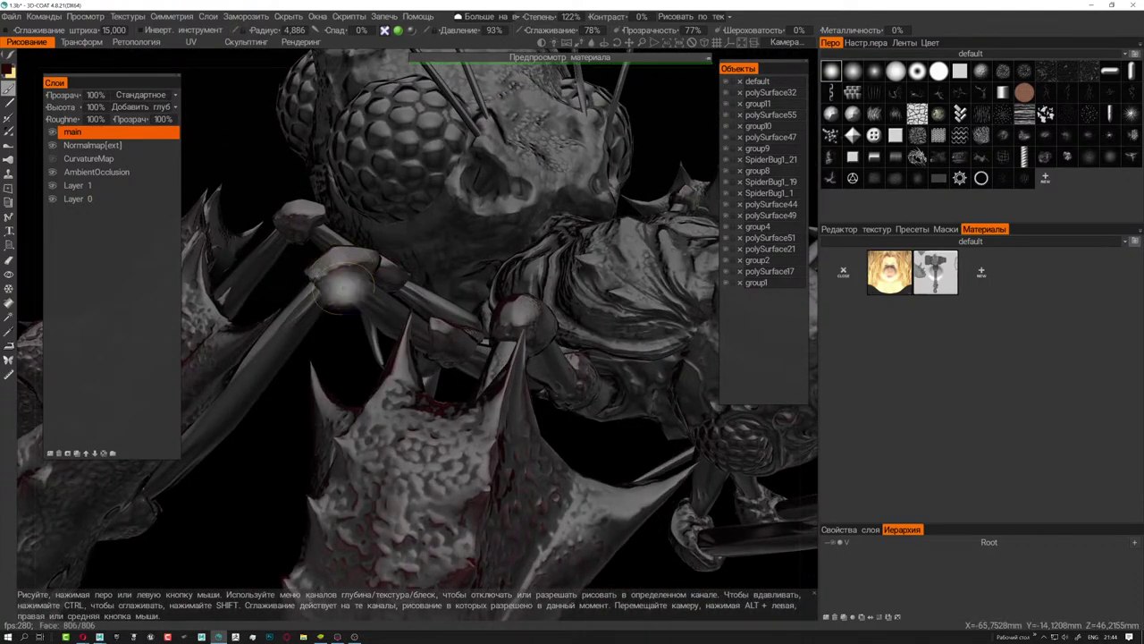
mouse_move(340, 285)
left_mouse_down("alt")
mouse_move(487, 350)
mouse_move(429, 357)
left_mouse_up("alt")
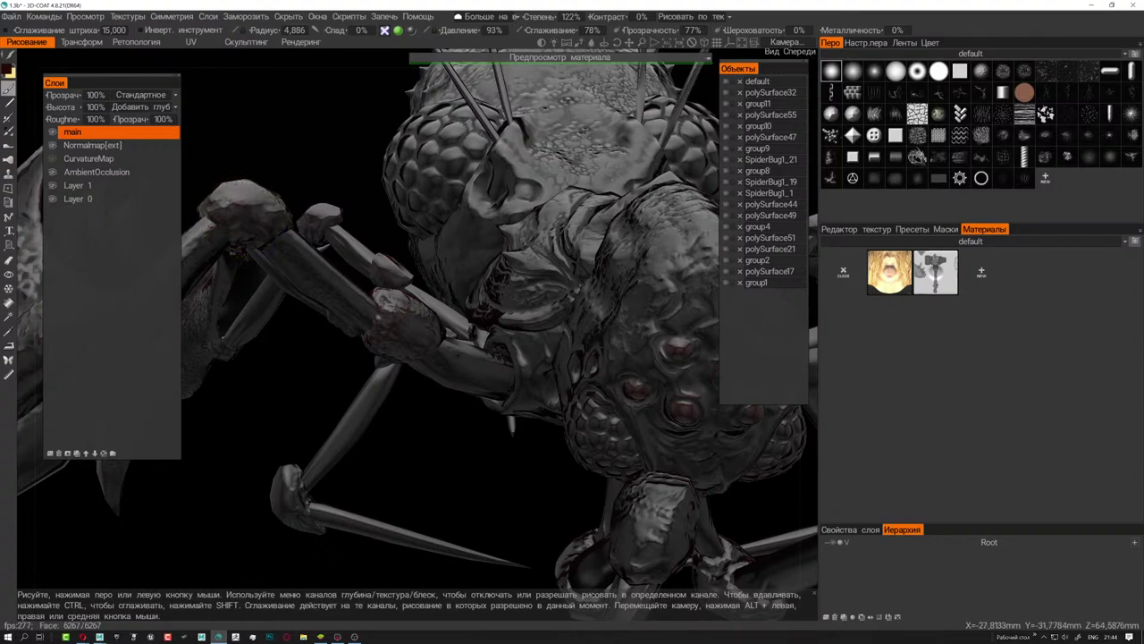
left_click_drag(242, 215, 268, 224, "alt")
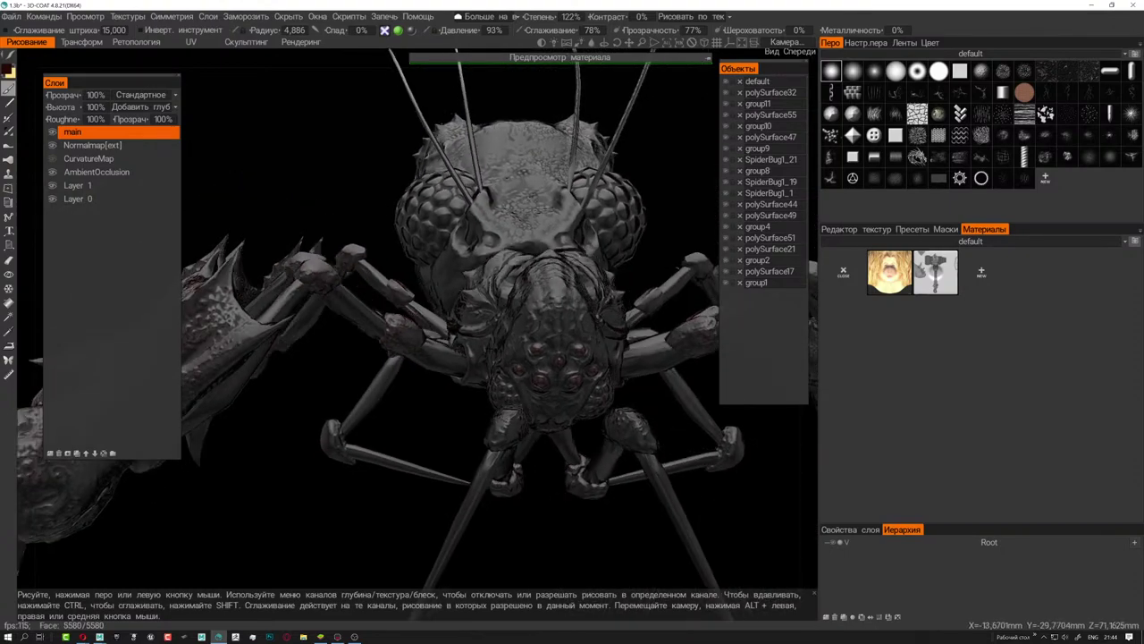
- Shrink the brush and paint dark red over the round mouthpart below the eyes
left_click_drag(447, 313, 447, 358, "alt")
mouse_move(447, 313)
left_mouse_down("alt")
mouse_move(483, 340)
mouse_move(532, 349)
mouse_move(487, 358)
mouse_move(501, 362)
mouse_move(469, 329)
mouse_move(481, 325)
mouse_move(465, 335)
left_mouse_up("alt")
right_click_drag(447, 347, 406, 348)
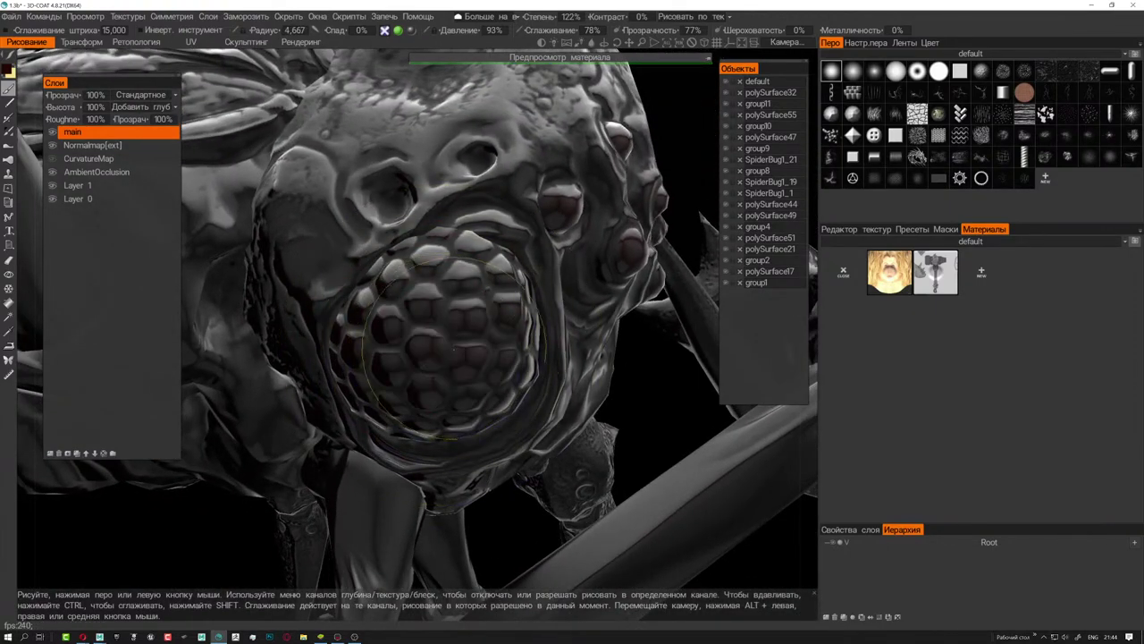
mouse_move(433, 352)
left_mouse_down()
mouse_move(442, 309)
mouse_move(549, 394)
mouse_move(611, 360)
mouse_move(485, 345)
left_mouse_up()
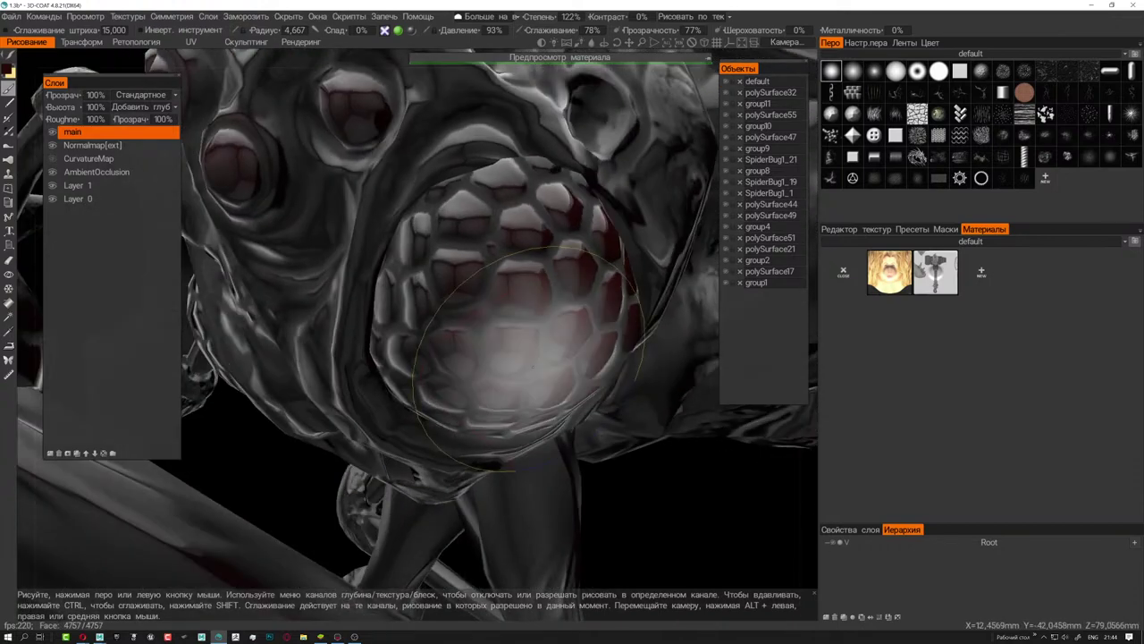
- Zoom in to a front view of the face and make the brush smaller still
right_click_drag(485, 345, 456, 345)
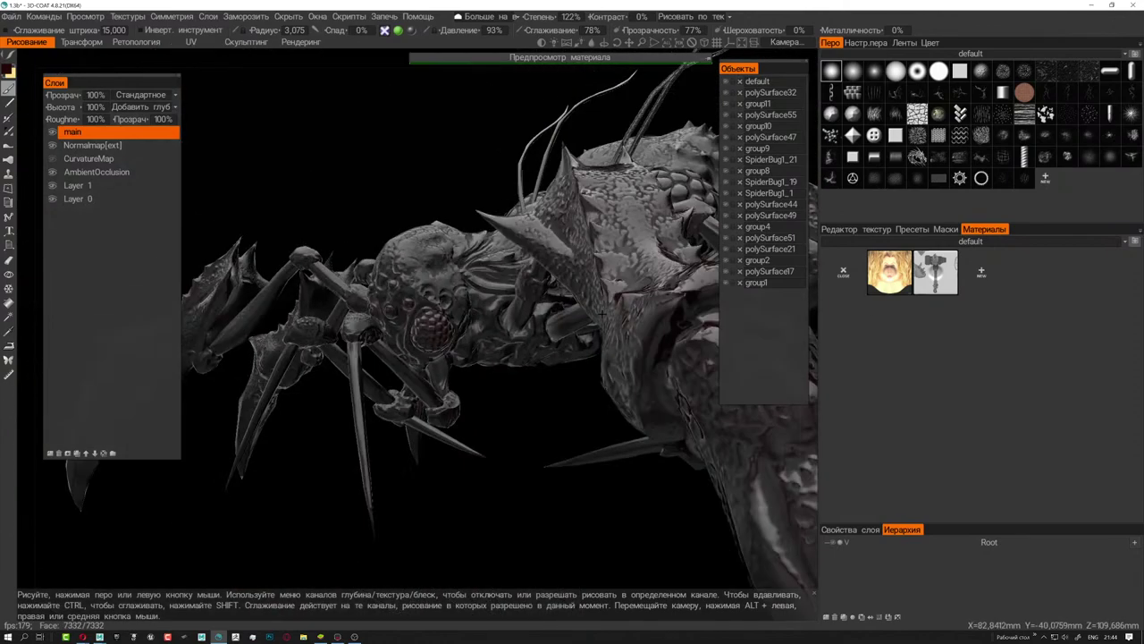
mouse_move(295, 358)
left_mouse_down("alt")
mouse_move(249, 358)
mouse_move(424, 411)
left_mouse_up("alt")
scroll(248, 357, "up", 8)
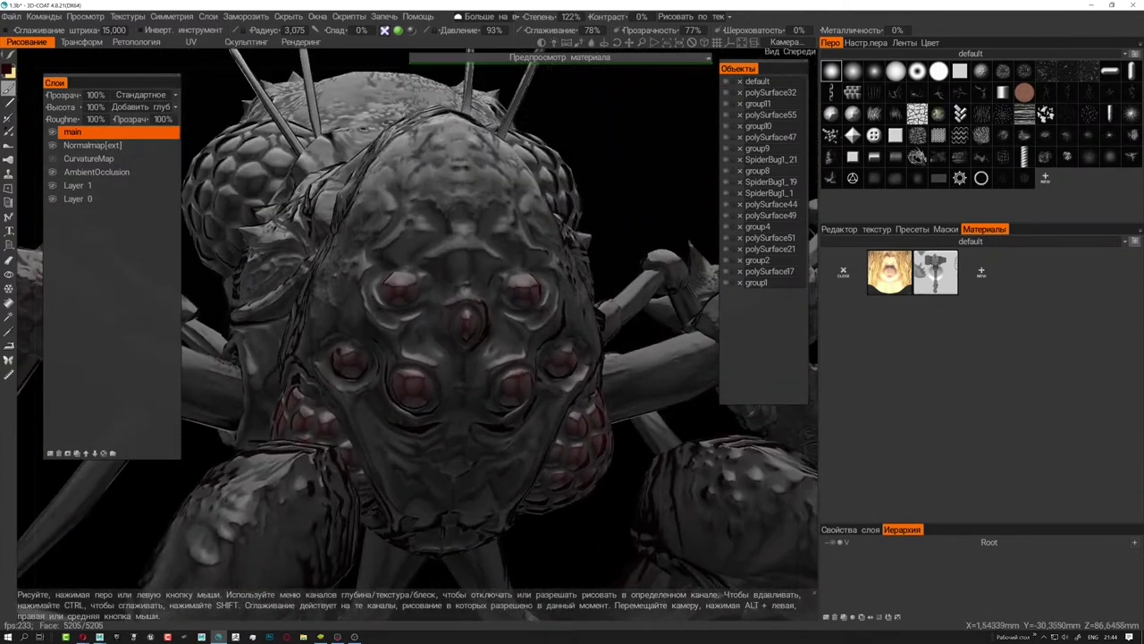
key("bracketleft")
key("bracketleft")
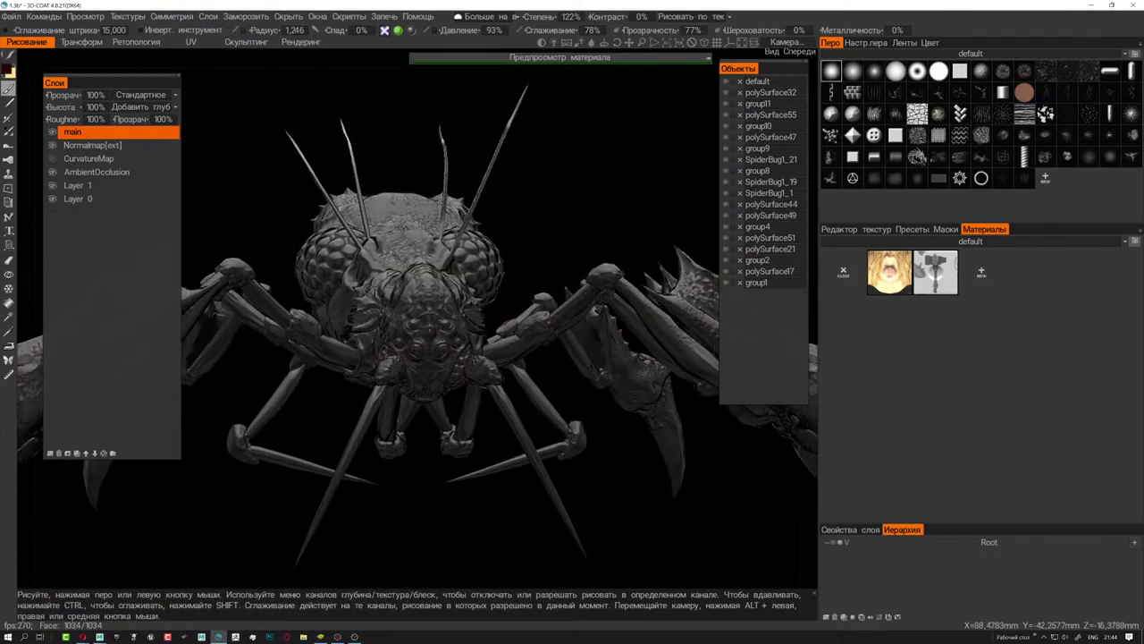
- Paint dark red onto the front leg joints on both sides of the body
left_click_drag(220, 551, 332, 340, "alt")
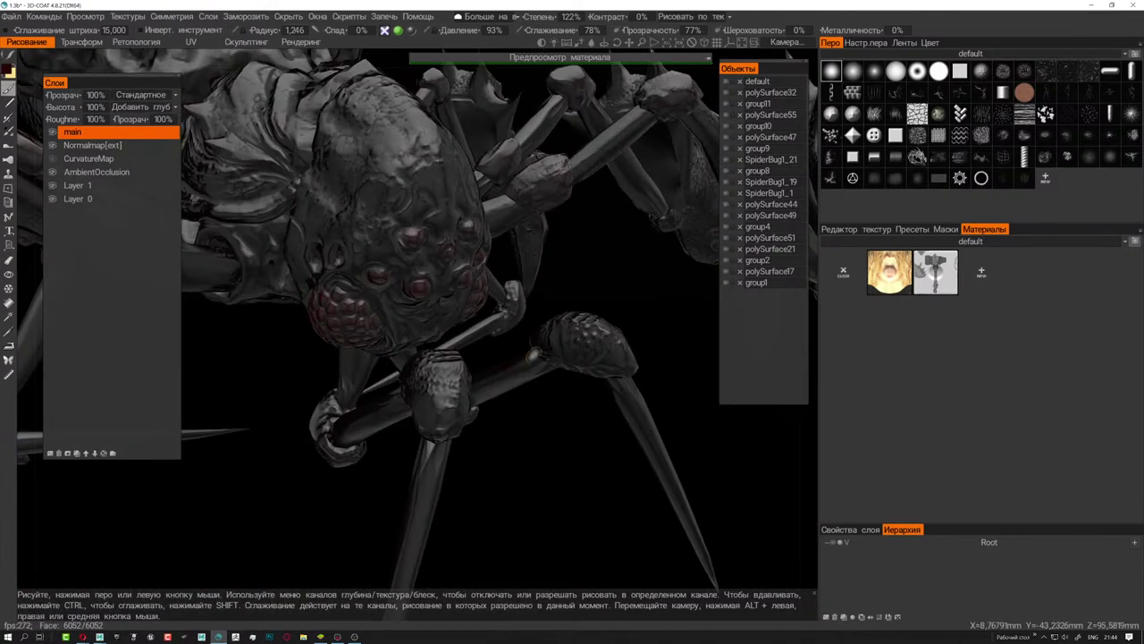
mouse_move(535, 354)
left_mouse_down("alt")
mouse_move(451, 327)
mouse_move(460, 322)
mouse_move(447, 358)
mouse_move(375, 356)
left_mouse_up("alt")
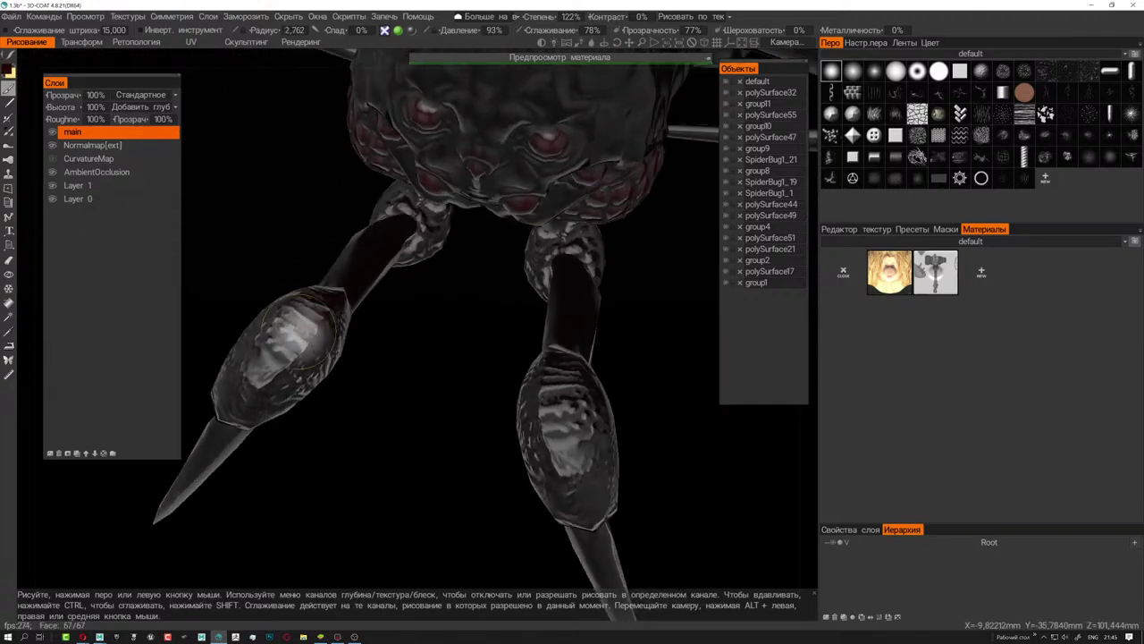
mouse_move(295, 344)
left_mouse_down()
mouse_move(256, 332)
mouse_move(307, 383)
left_mouse_up()
mouse_move(417, 440)
left_mouse_down("alt")
mouse_move(304, 403)
mouse_move(378, 398)
mouse_move(386, 416)
mouse_move(445, 303)
left_mouse_up("alt")
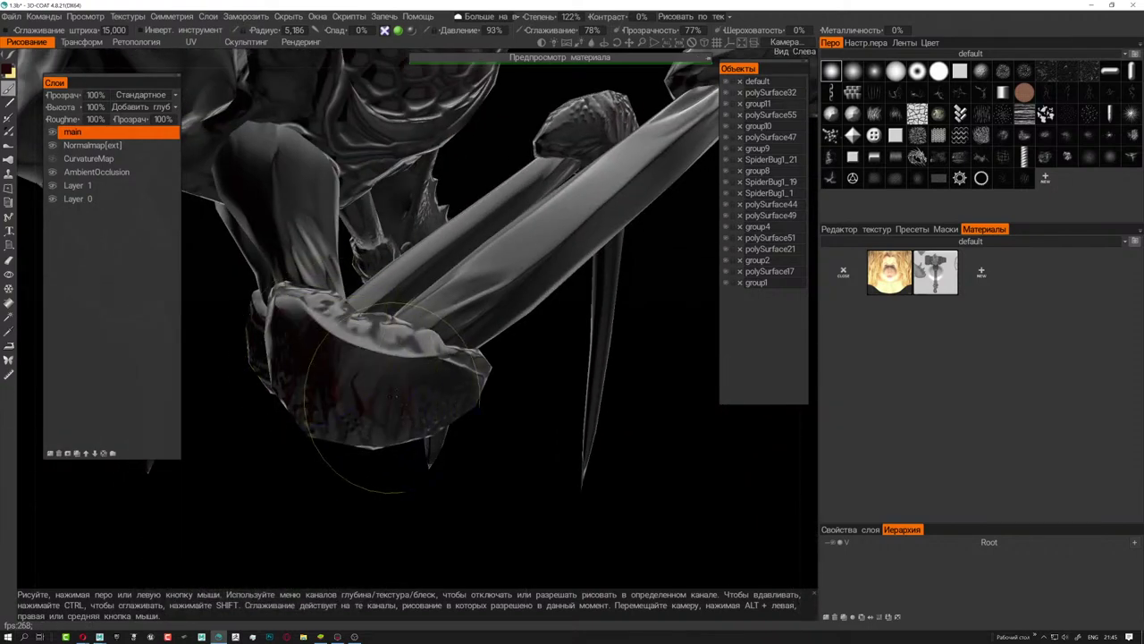
- Orbit around the legs and underside to inspect the leg joints, ending on the body
mouse_move(568, 477)
left_mouse_down("alt")
mouse_move(465, 442)
mouse_move(464, 421)
mouse_move(465, 432)
mouse_move(640, 511)
mouse_move(416, 449)
mouse_move(427, 440)
left_mouse_up("alt")
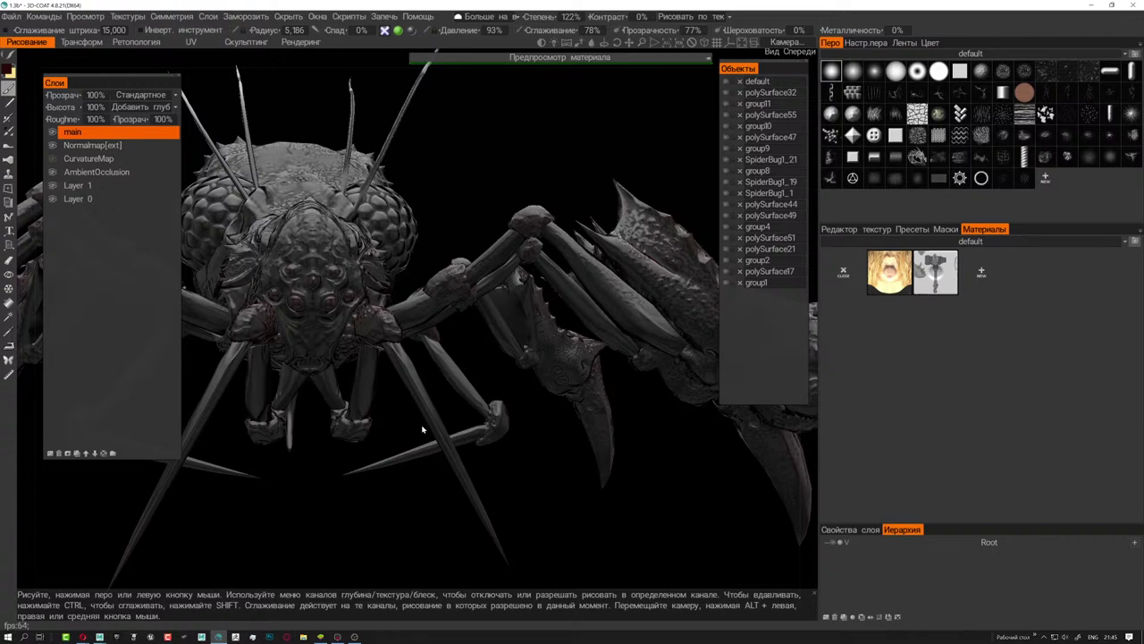
mouse_move(423, 430)
left_mouse_down("alt")
mouse_move(473, 409)
mouse_move(387, 369)
mouse_move(400, 376)
left_mouse_up("alt")
mouse_move(351, 337)
left_mouse_down("alt")
mouse_move(367, 261)
mouse_move(349, 268)
mouse_move(375, 260)
mouse_move(402, 277)
mouse_move(278, 232)
left_mouse_up("alt")
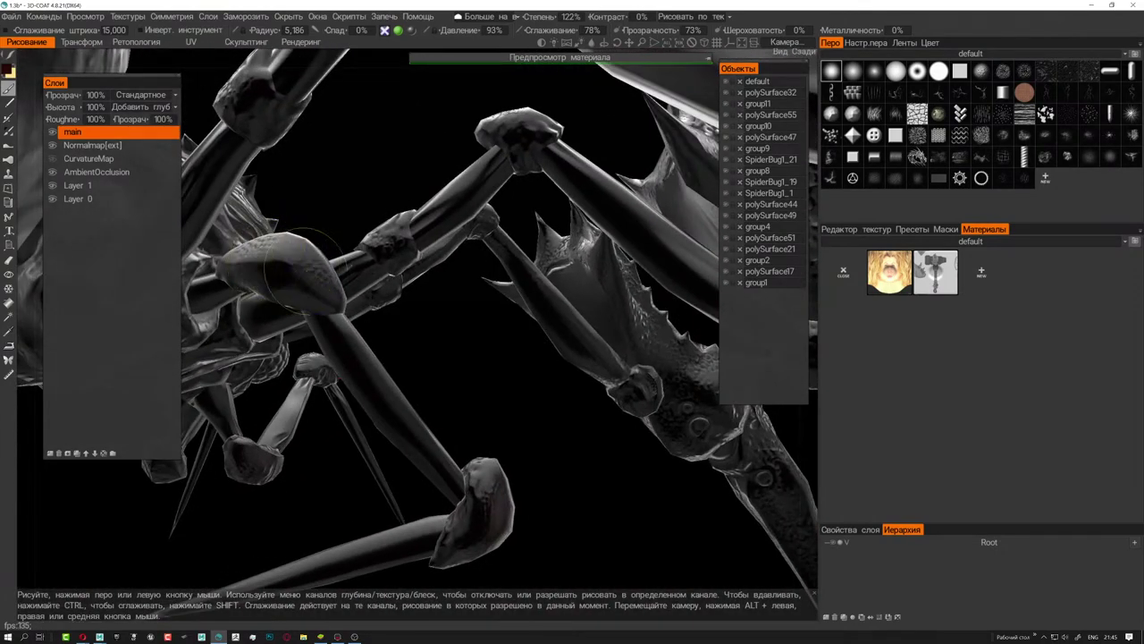
mouse_move(483, 483)
left_mouse_down("alt")
mouse_move(524, 477)
mouse_move(388, 489)
left_mouse_up("alt")
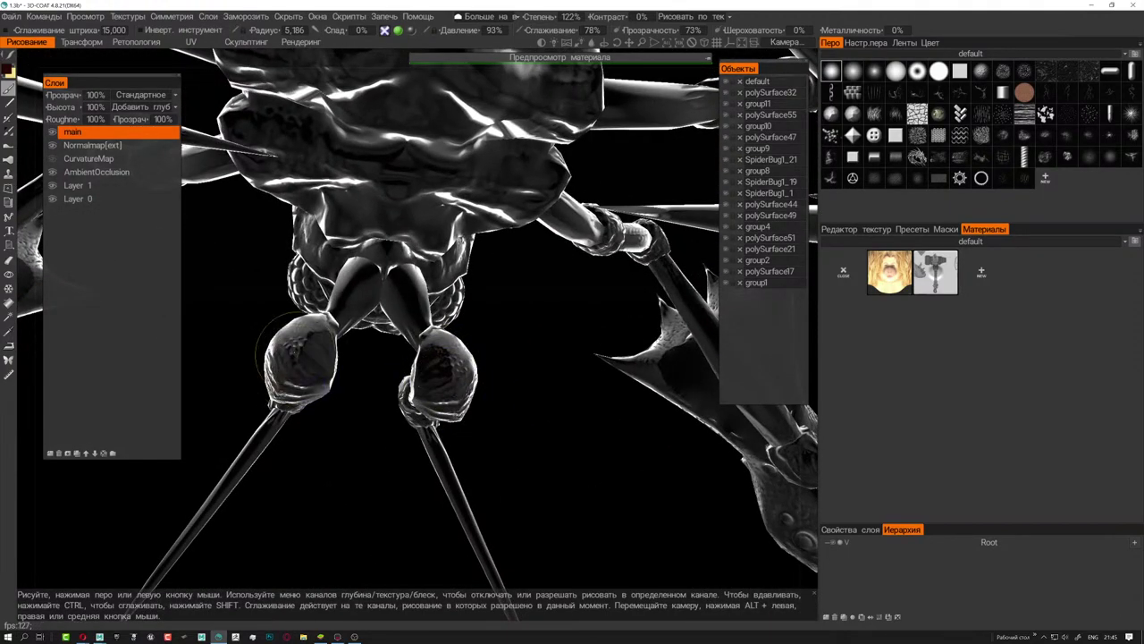
left_click_drag(529, 292, 420, 259, "alt")
mouse_move(419, 356)
left_mouse_down("alt")
mouse_move(441, 368)
mouse_move(428, 406)
mouse_move(448, 417)
left_mouse_up("alt")
mouse_move(572, 385)
left_mouse_down("alt")
mouse_move(592, 403)
mouse_move(501, 321)
mouse_move(500, 215)
left_mouse_up("alt")
mouse_move(429, 385)
left_mouse_down("alt")
mouse_move(463, 363)
mouse_move(472, 413)
left_mouse_up("alt")
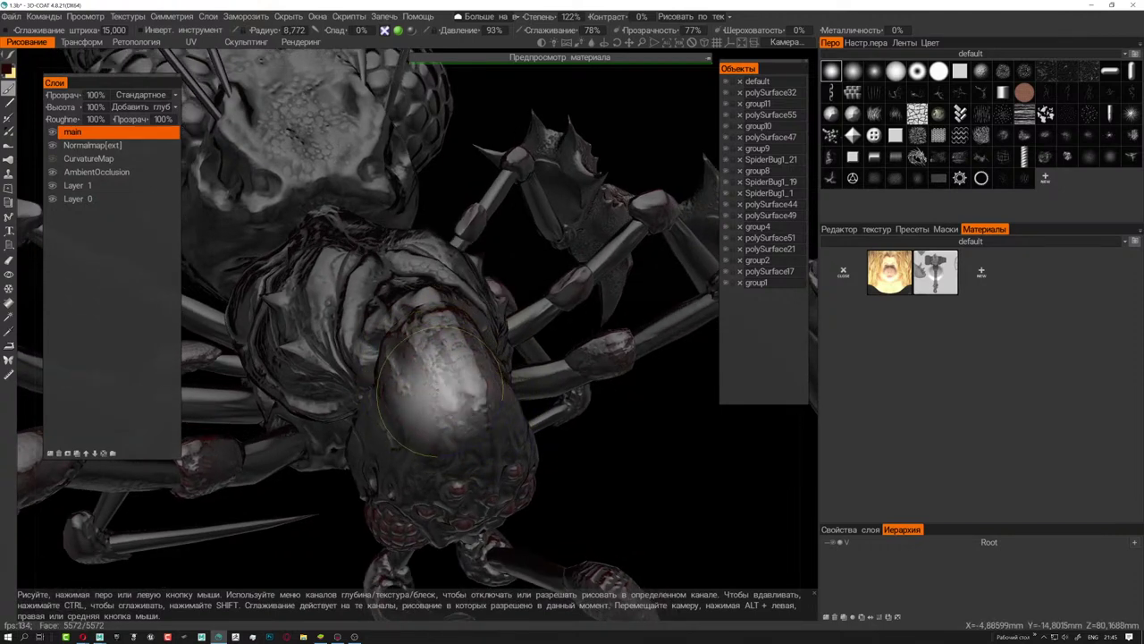
- Paint dark red into the crevices along the spider's back spikes
left_click_drag(449, 366, 439, 302, "alt")
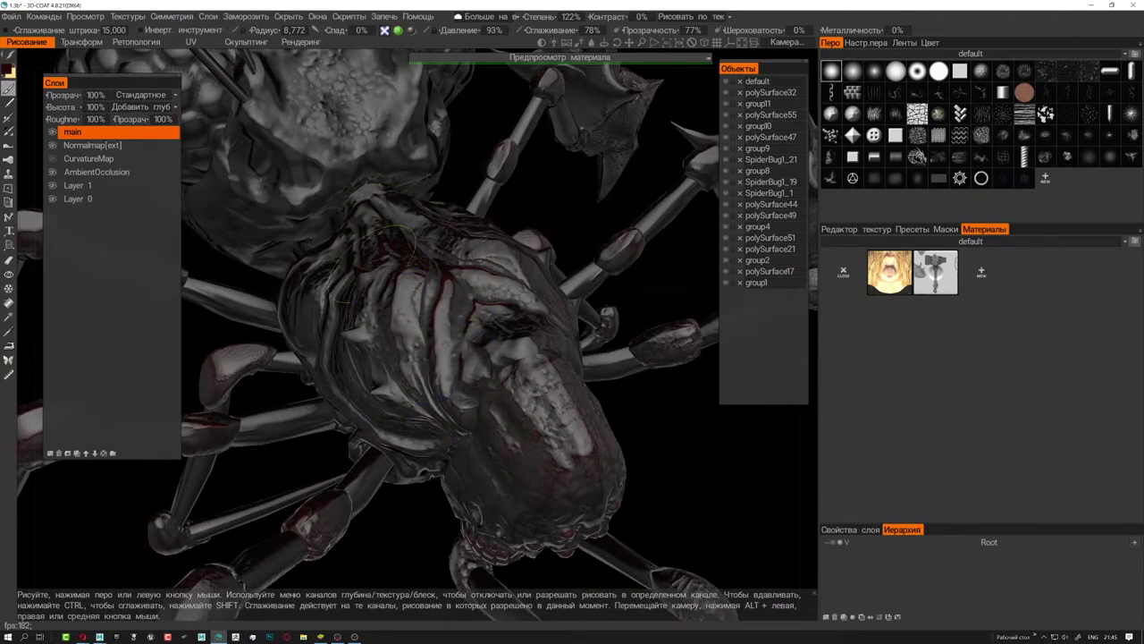
left_click_drag(368, 351, 468, 436, "alt")
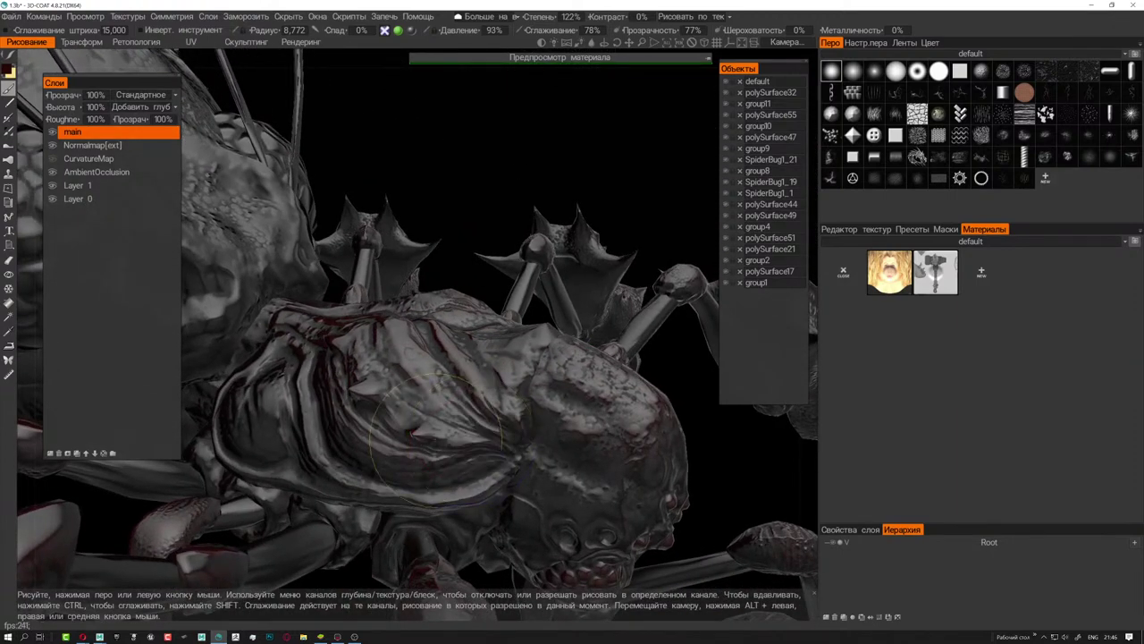
left_click_drag(285, 418, 310, 450)
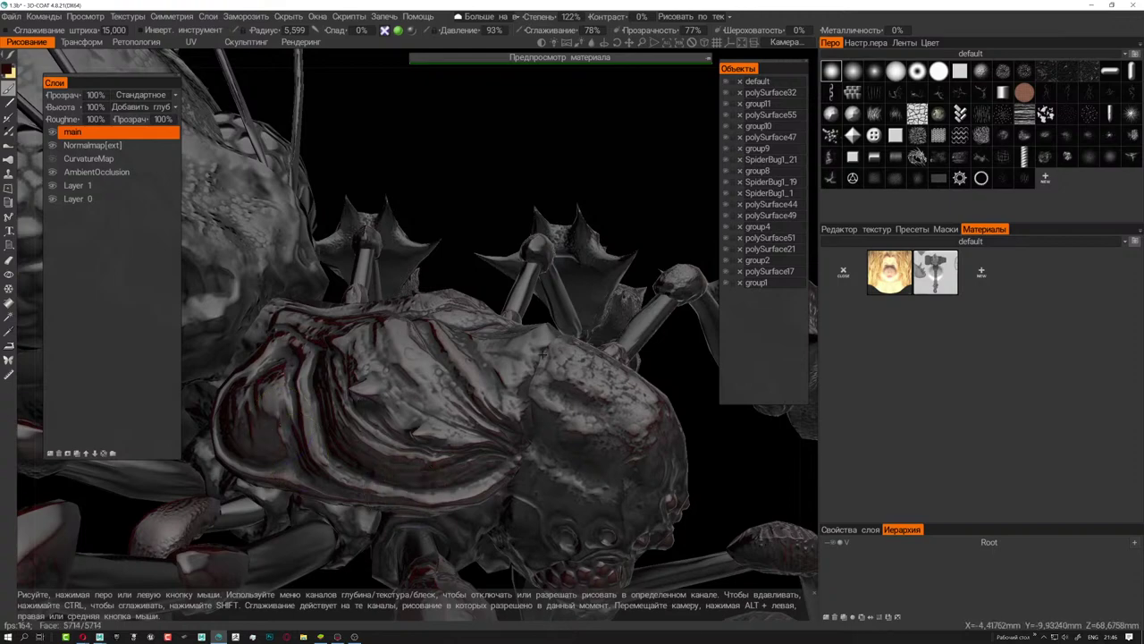
middle_click_drag(542, 355, 414, 394)
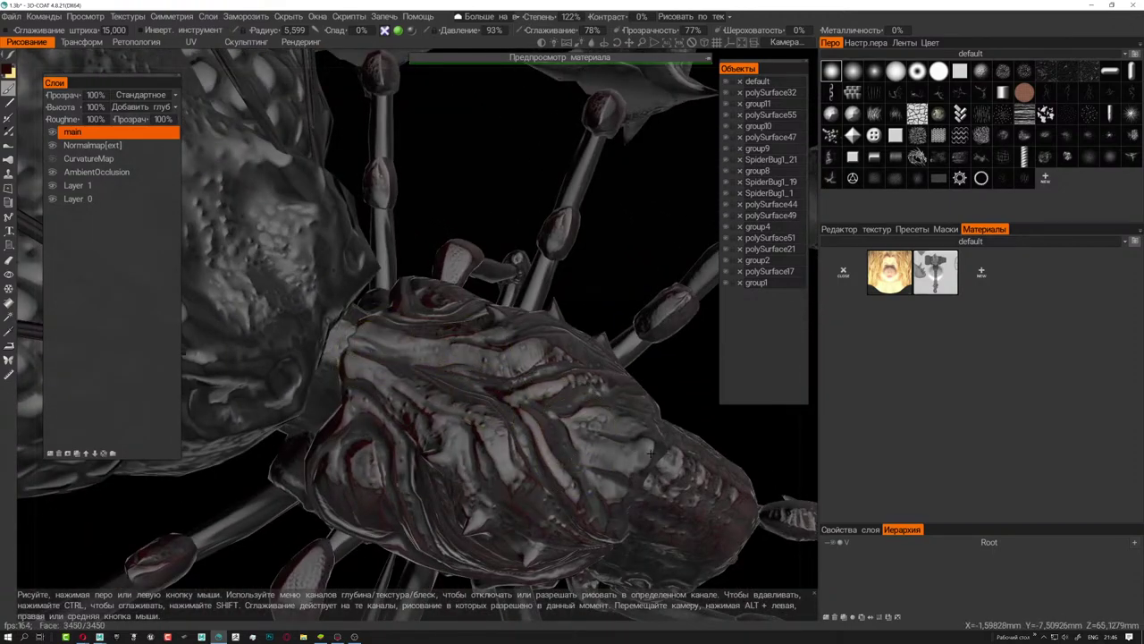
- Orbit over the body and zoom out to a front view of the whole spider
middle_click_drag(651, 454, 490, 425)
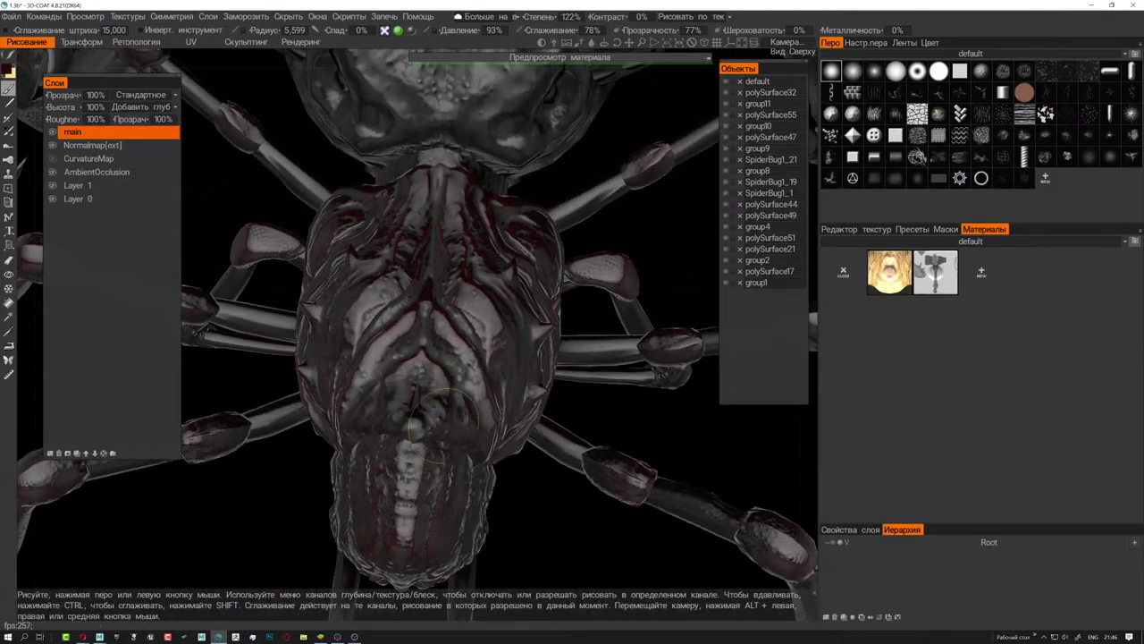
middle_click_drag(541, 340, 541, 447)
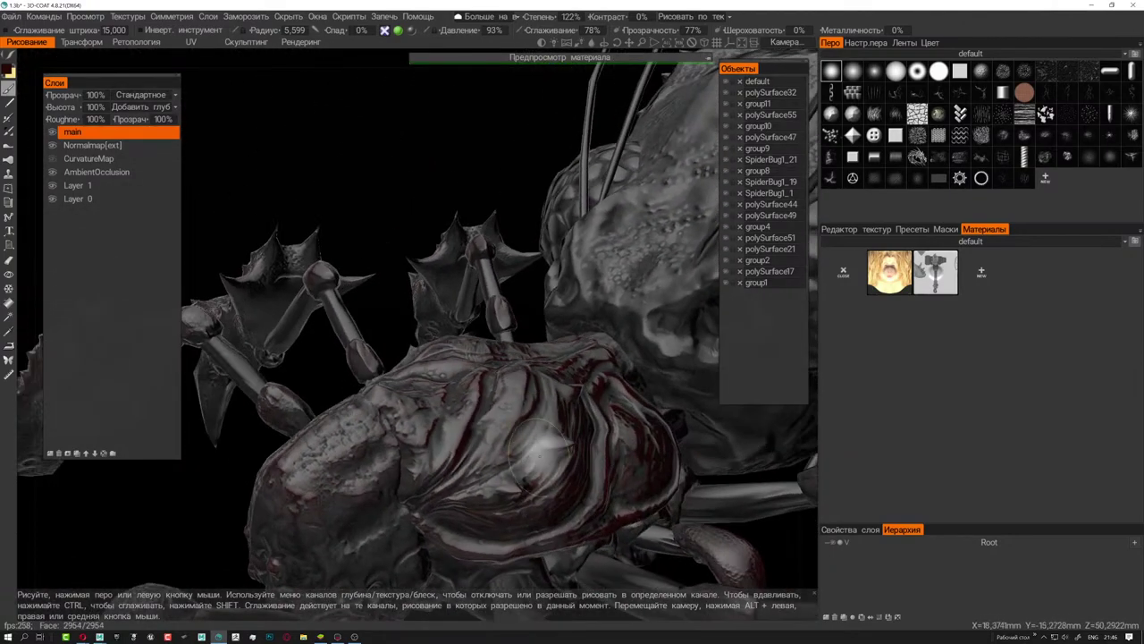
middle_click_drag(479, 487, 541, 406)
scroll(520, 386, "up", 2)
scroll(519, 386, "up", 2)
scroll(520, 386, "up", 2)
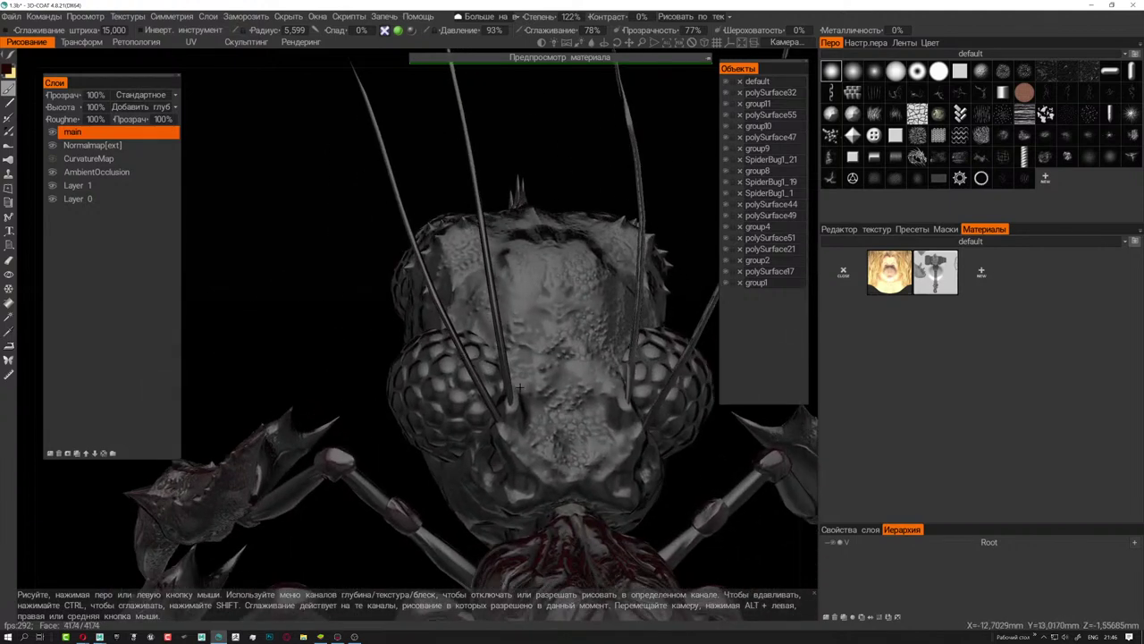
scroll(416, 334, "up", 1)
scroll(417, 334, "up", 2)
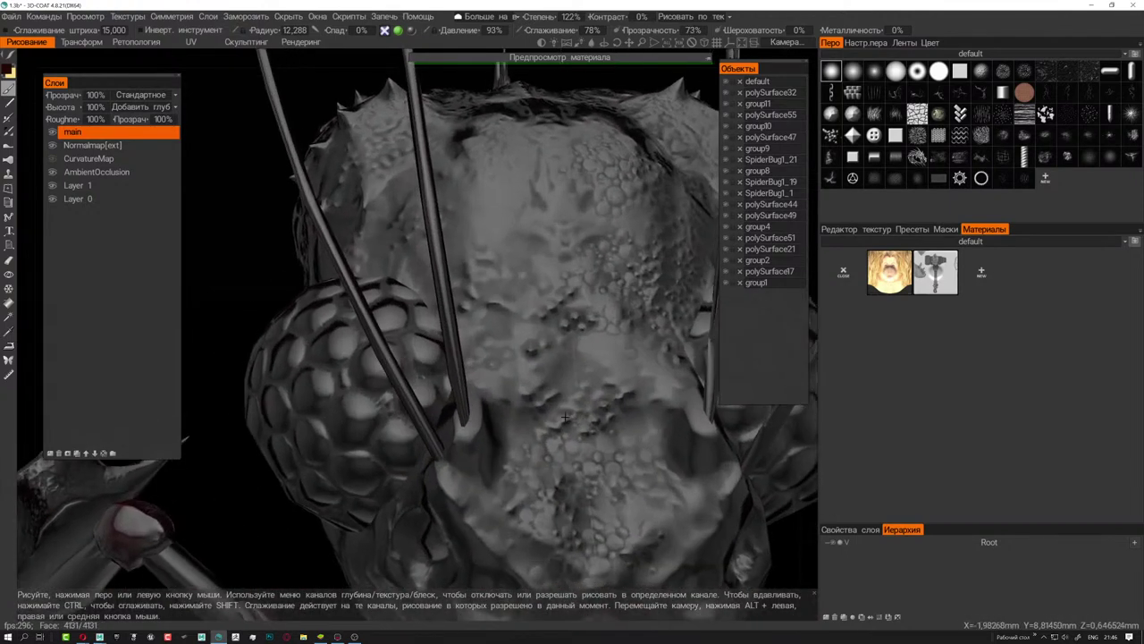
scroll(416, 335, "up", 2)
scroll(417, 334, "up", 2)
scroll(454, 308, "up", 2)
scroll(454, 308, "up", 2)
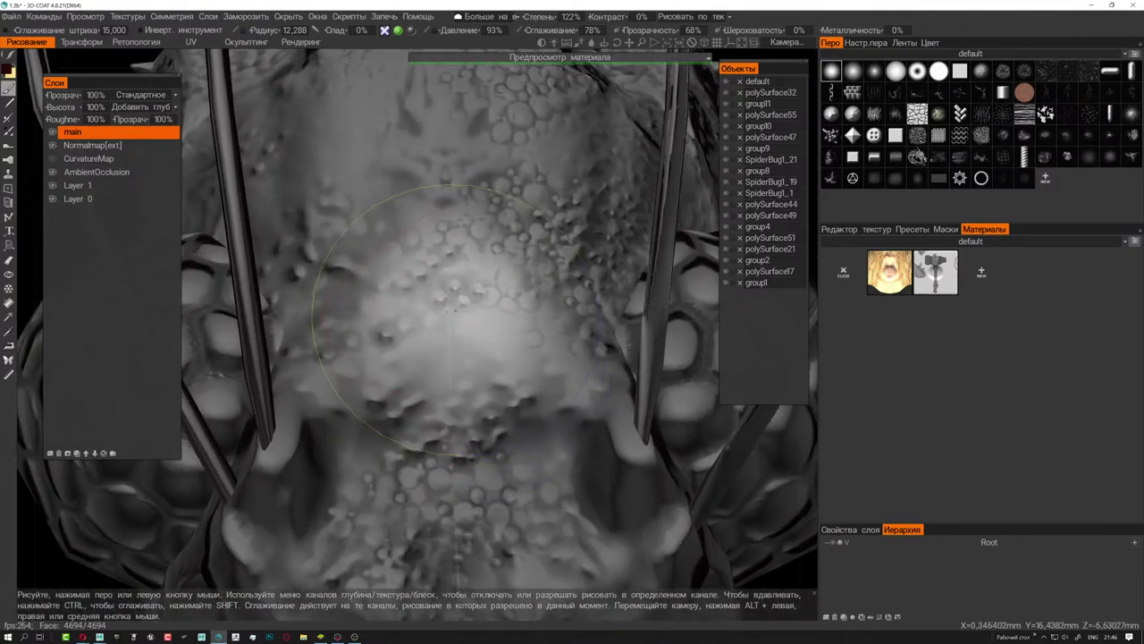
- Zoom back in slightly and orbit the head to a frontal view of the spider
scroll(452, 340, "down", 2)
scroll(458, 367, "down", 2)
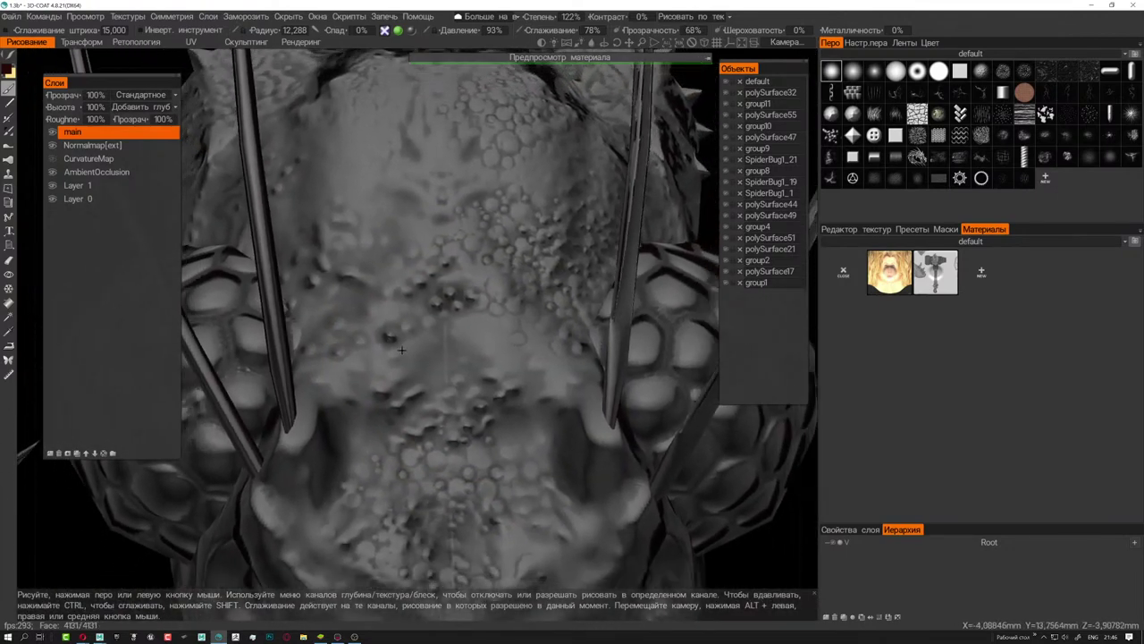
scroll(465, 403, "down", 2)
scroll(468, 415, "down", 2)
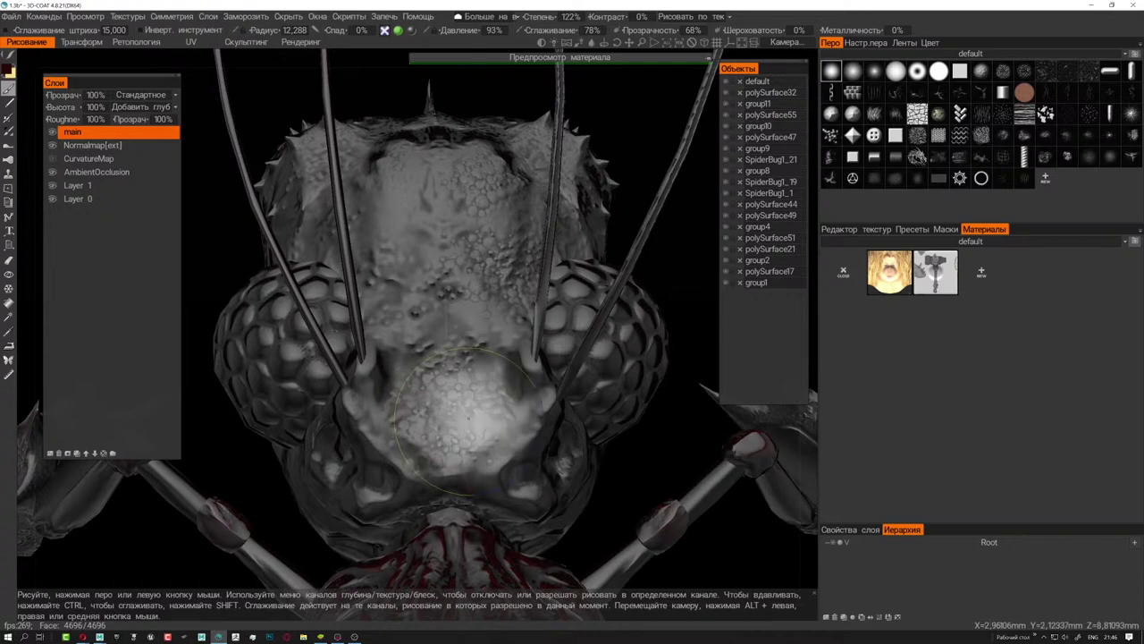
right_click_drag(463, 416, 399, 298)
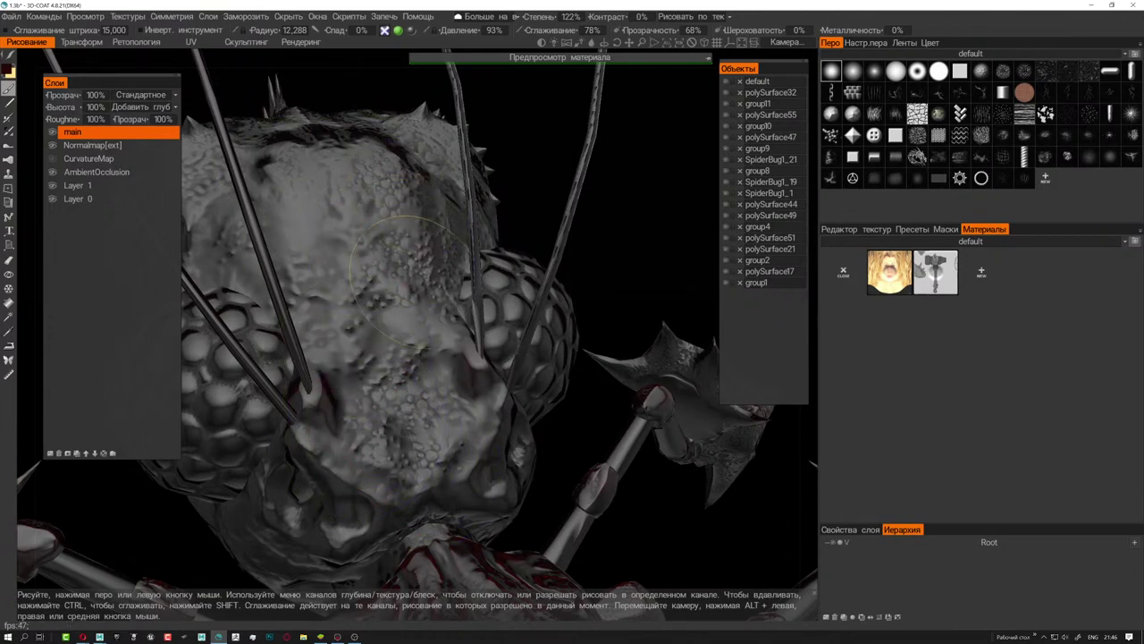
right_click_drag(407, 286, 425, 343)
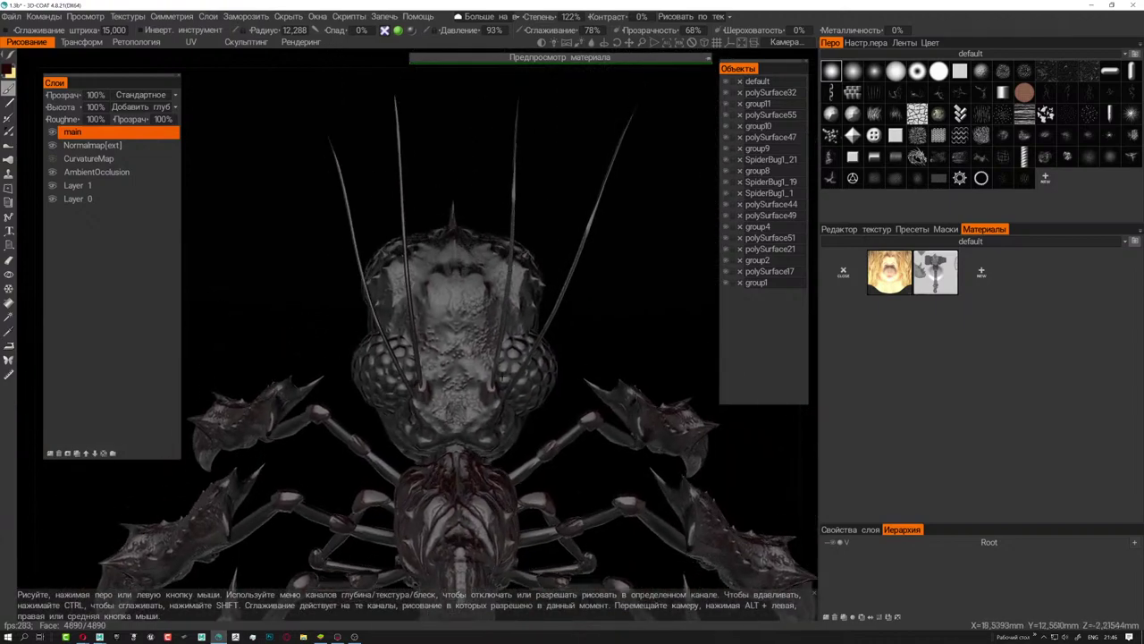
- Zoom close on the compound eye and paint dark red into its cells
left_click_drag(412, 407, 447, 396, "alt")
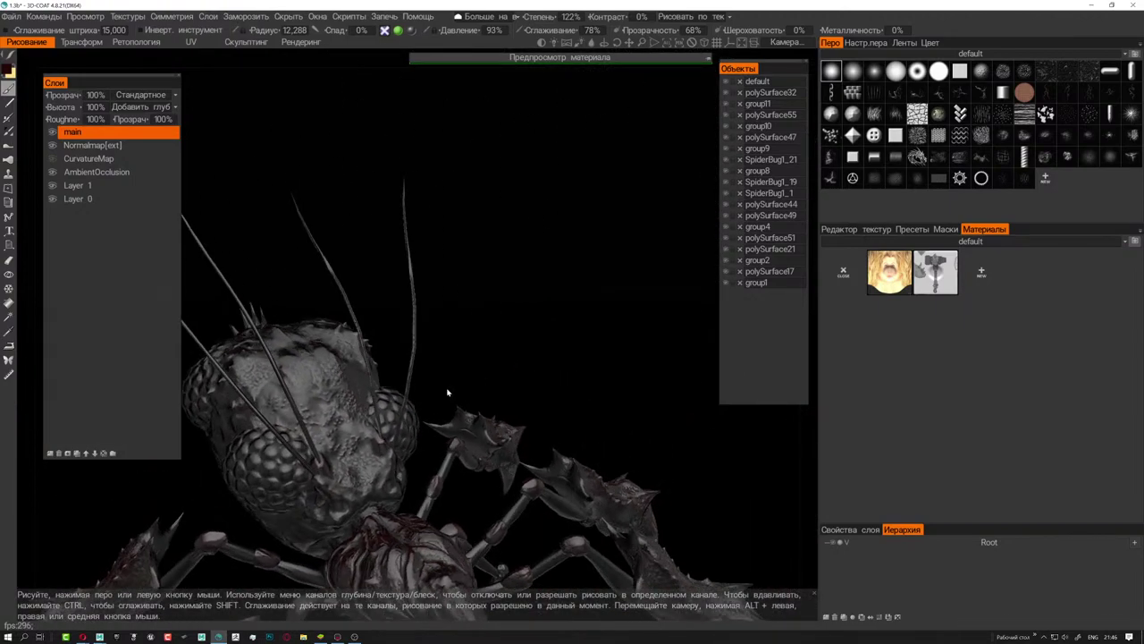
mouse_move(447, 396)
right_mouse_down()
mouse_move(339, 313)
mouse_move(358, 376)
right_mouse_up()
left_click_drag(358, 375, 412, 385, "alt")
right_click_drag(411, 384, 431, 412)
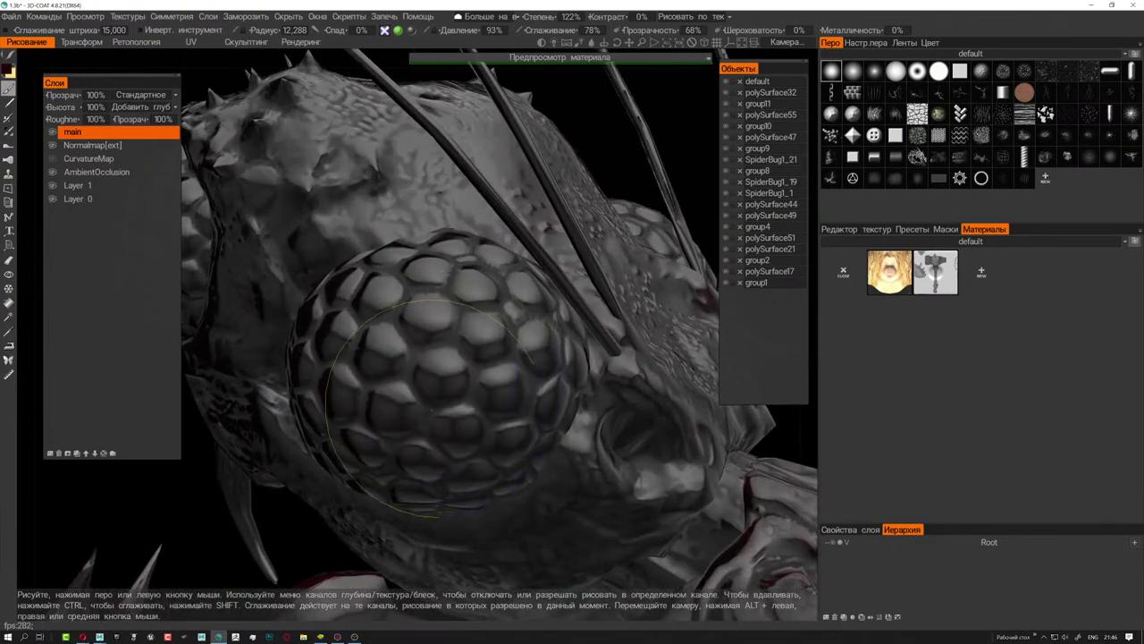
left_click_drag(412, 338, 483, 411)
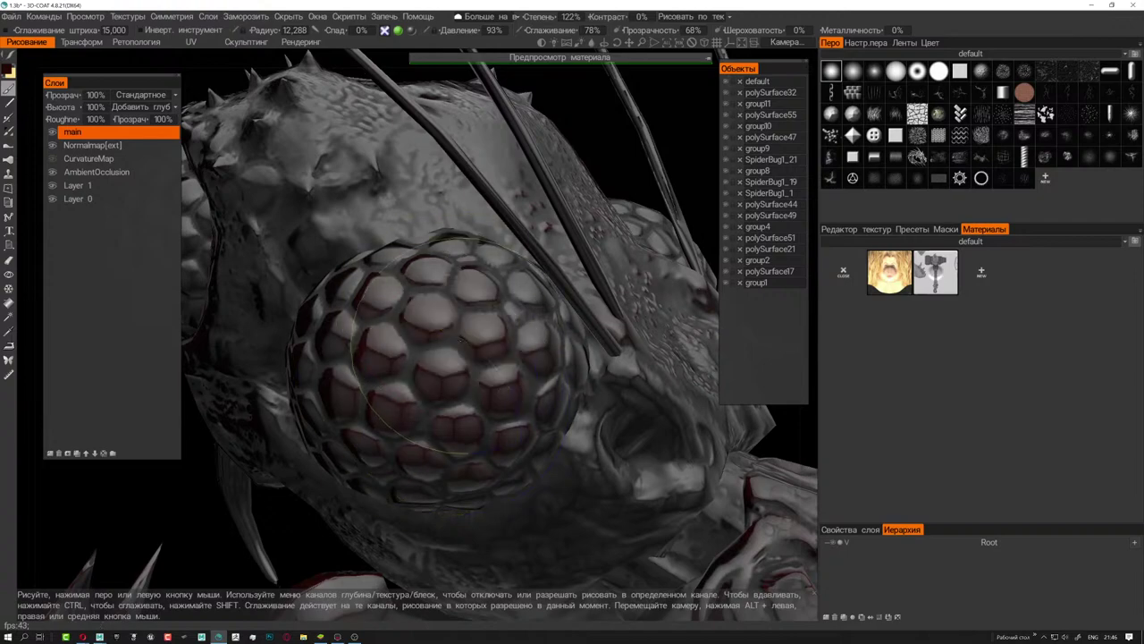
scroll(560, 445, "down", 5)
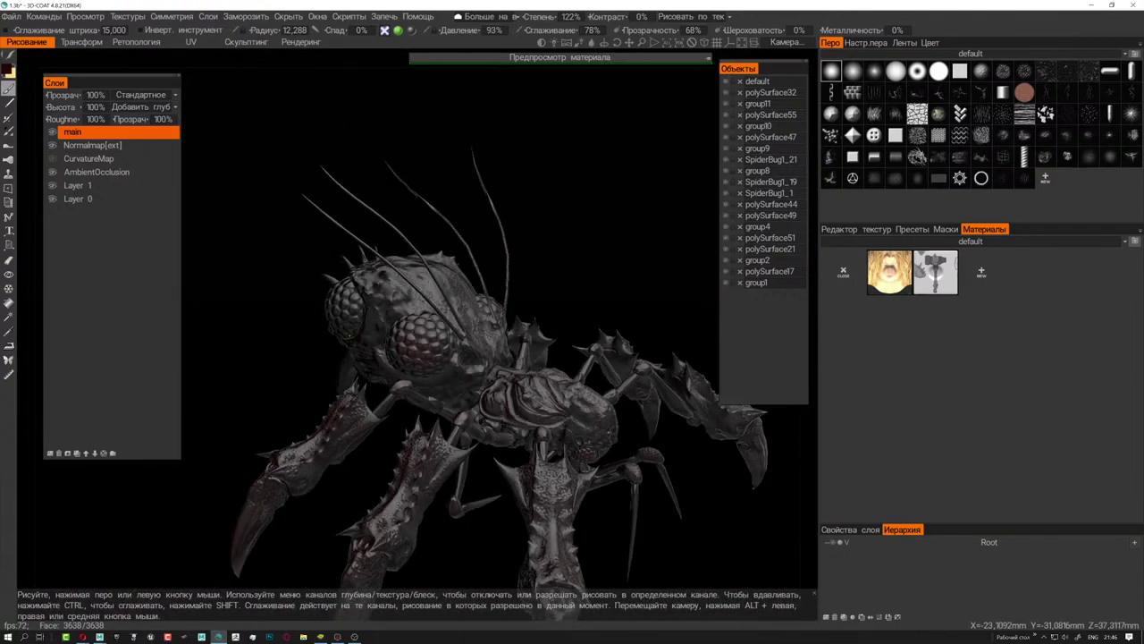
- Orbit to view the whole spider and turn the head so the eye faces forward
left_click_drag(561, 445, 429, 401, "alt")
scroll(383, 386, "up", 2)
scroll(385, 386, "up", 2)
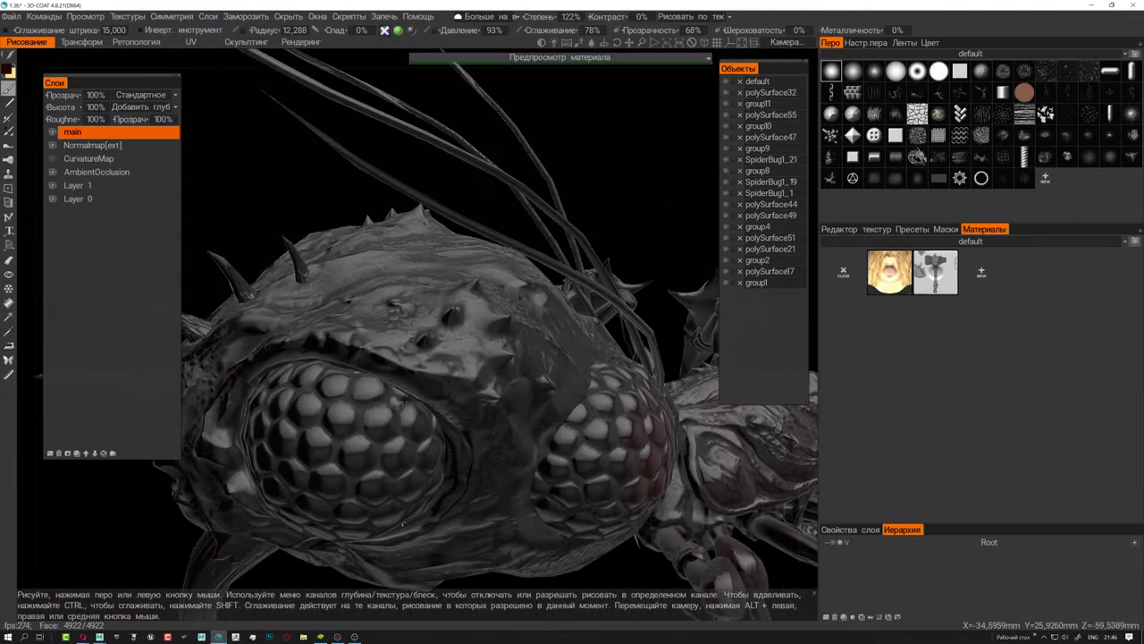
scroll(393, 402, "up", 1)
scroll(411, 438, "up", 2)
scroll(435, 474, "up", 1)
left_click_drag(434, 474, 447, 360, "alt")
scroll(448, 363, "up", 2)
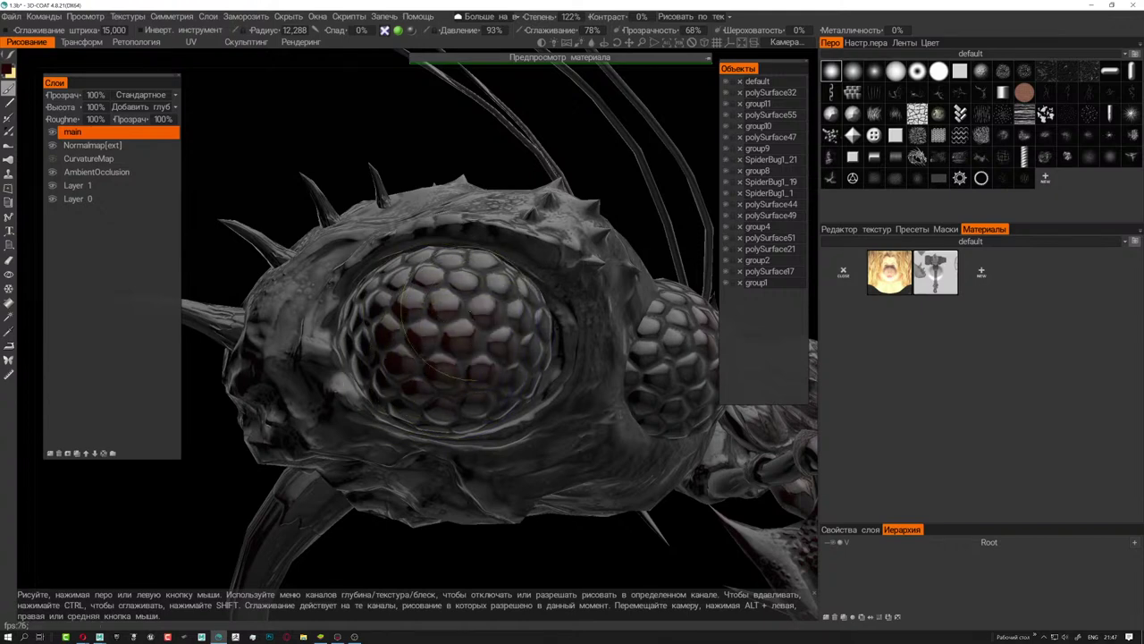
- Orbit around both eye clusters and pull back to a front view of the spider
left_click_drag(418, 344, 481, 331, "alt")
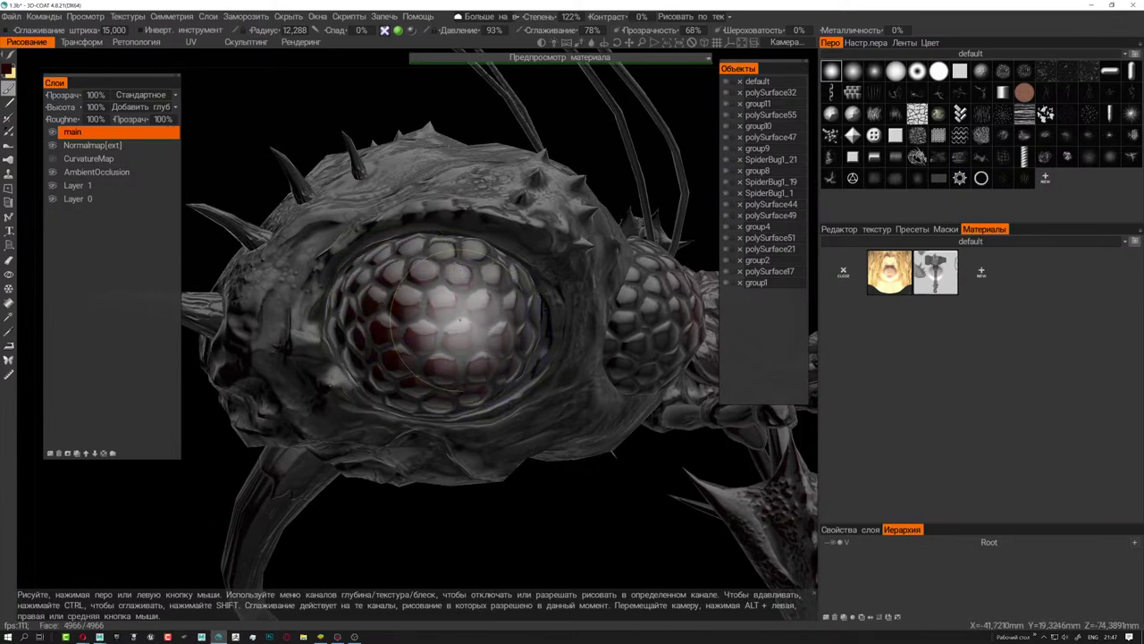
mouse_move(463, 344)
left_mouse_down("alt")
mouse_move(567, 396)
mouse_move(265, 353)
left_mouse_up("alt")
right_click_drag(496, 405, 467, 514)
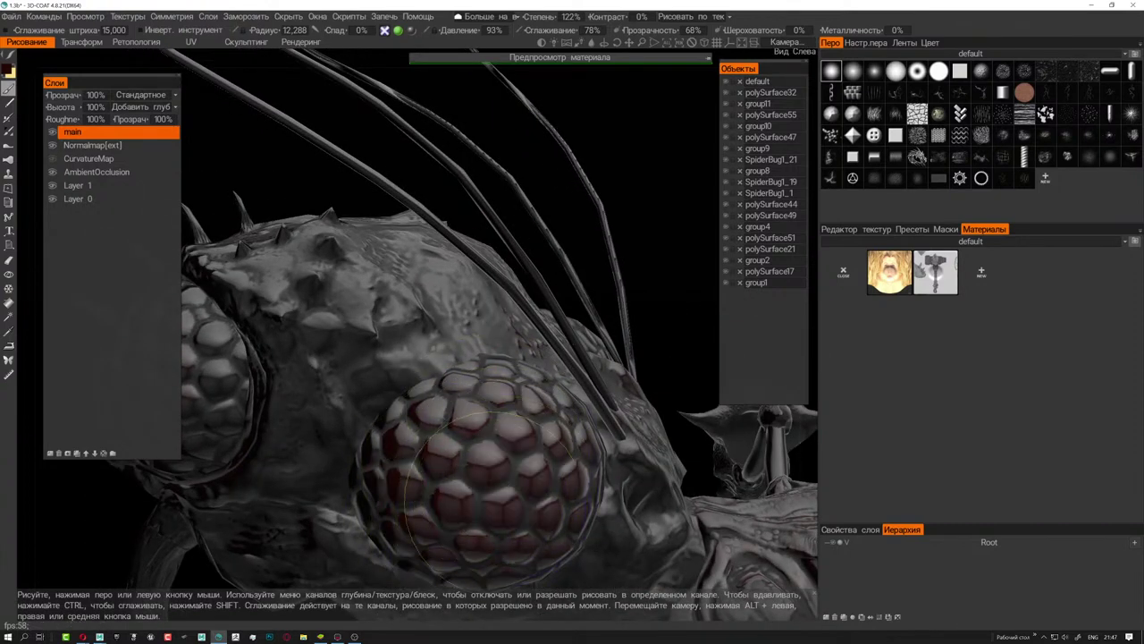
scroll(487, 497, "down", 5)
mouse_move(487, 497)
left_mouse_down("alt")
mouse_move(363, 454)
mouse_move(456, 434)
left_mouse_up("alt")
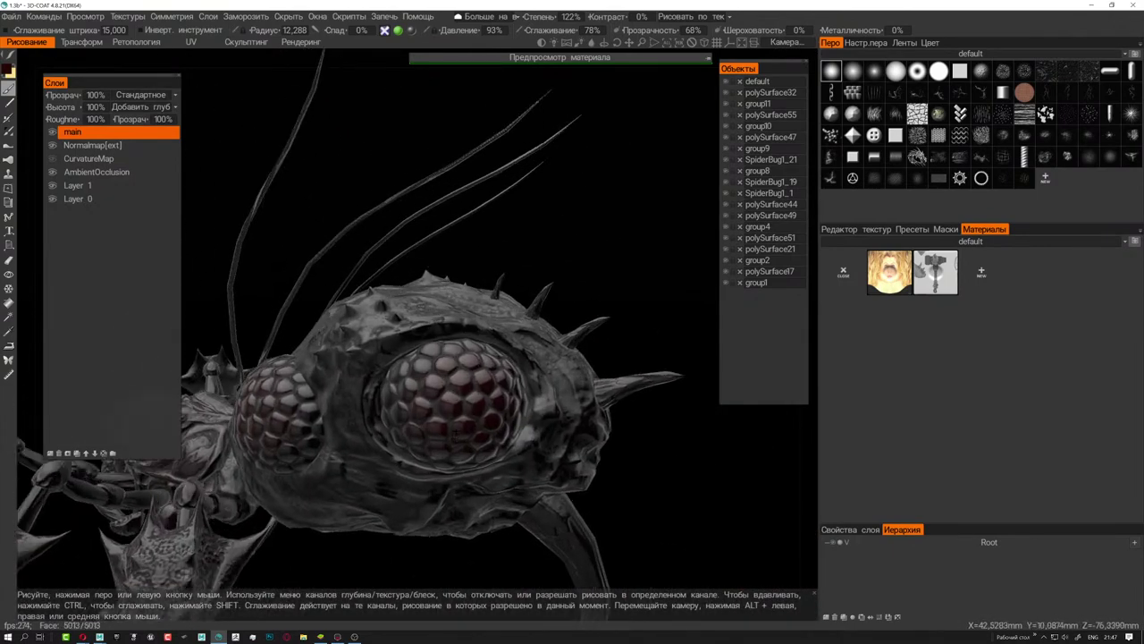
scroll(456, 434, "up", 2)
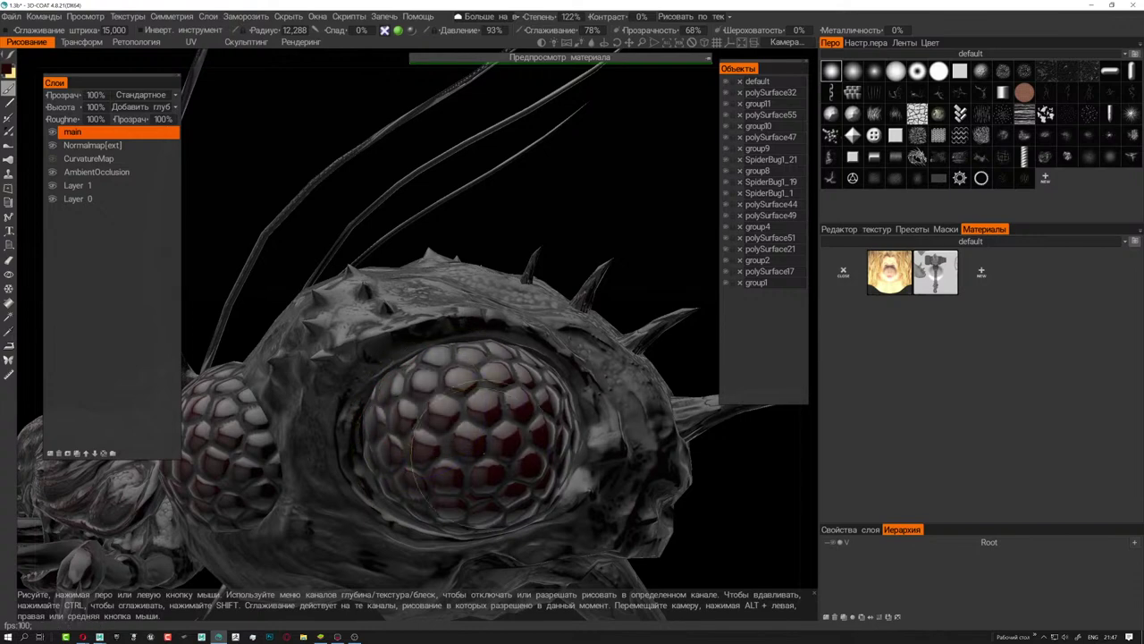
mouse_move(455, 434)
left_mouse_down("alt")
mouse_move(385, 420)
mouse_move(308, 456)
left_mouse_up("alt")
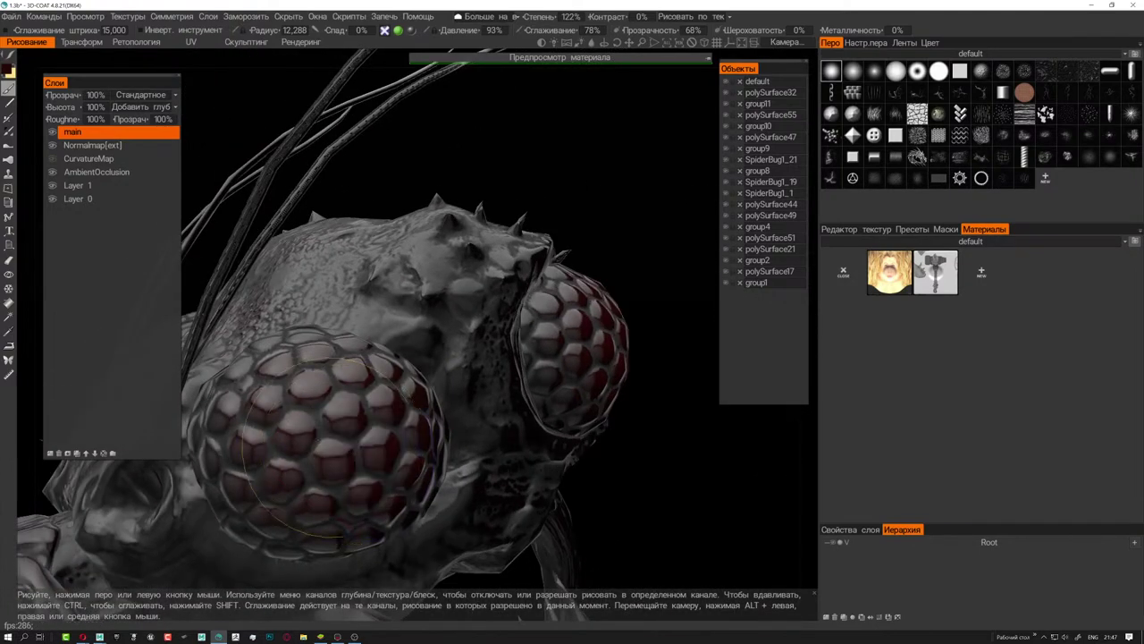
left_click_drag(268, 482, 375, 465, "alt")
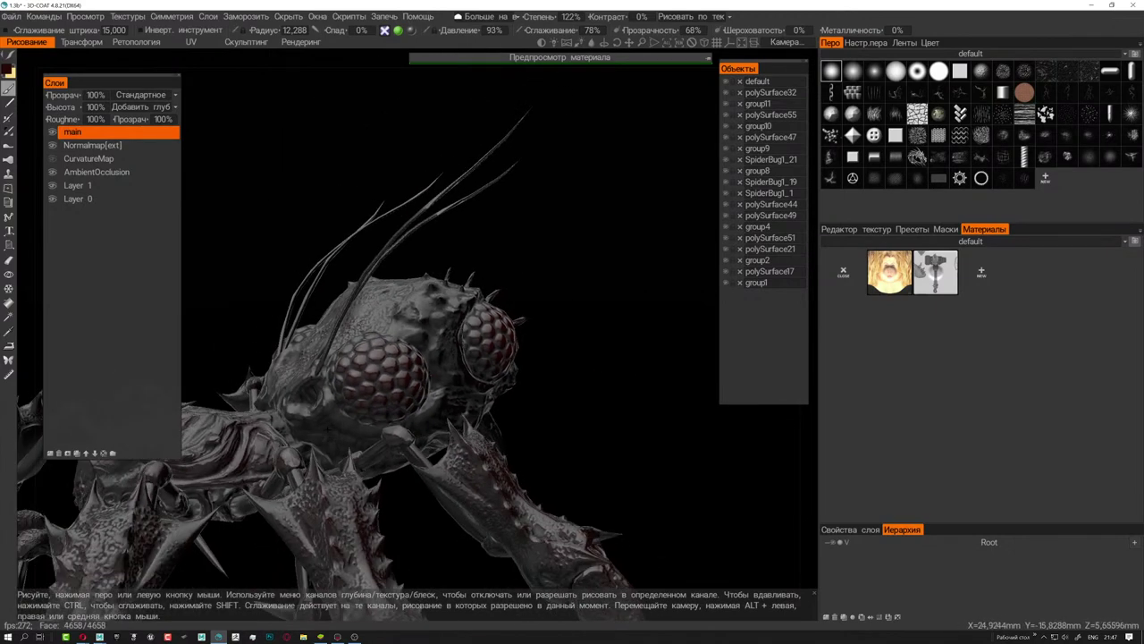
mouse_move(465, 322)
left_mouse_down("alt")
mouse_move(451, 315)
mouse_move(473, 276)
mouse_move(443, 324)
mouse_move(467, 298)
mouse_move(490, 371)
mouse_move(456, 374)
mouse_move(514, 322)
mouse_move(500, 340)
left_mouse_up("alt")
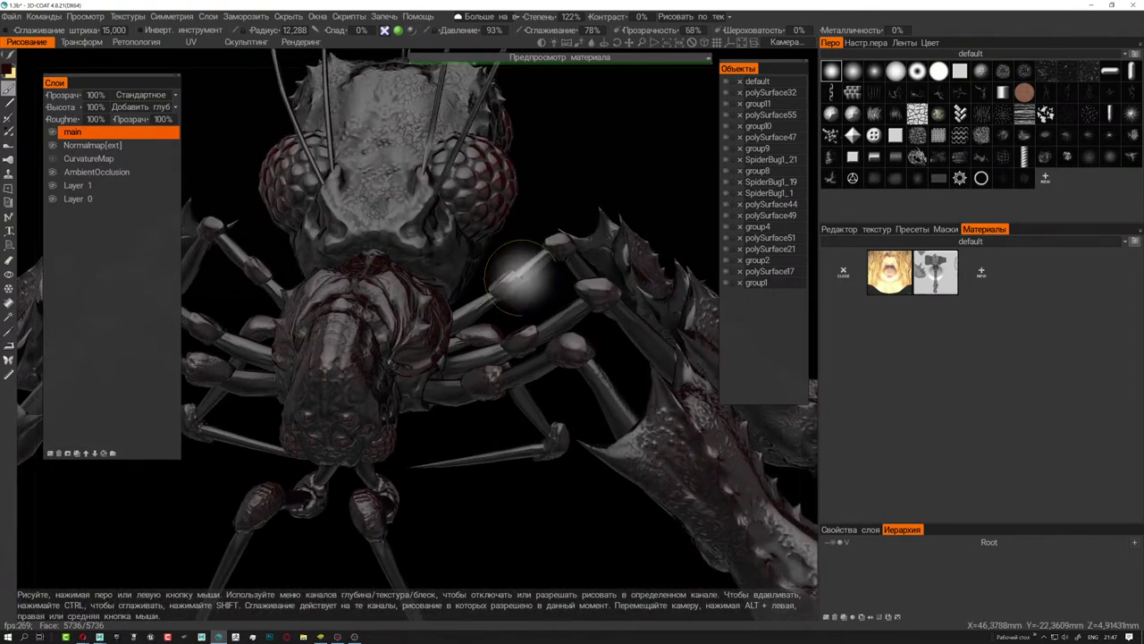
mouse_move(523, 274)
left_mouse_down("alt")
mouse_move(525, 391)
mouse_move(391, 541)
left_mouse_up("alt")
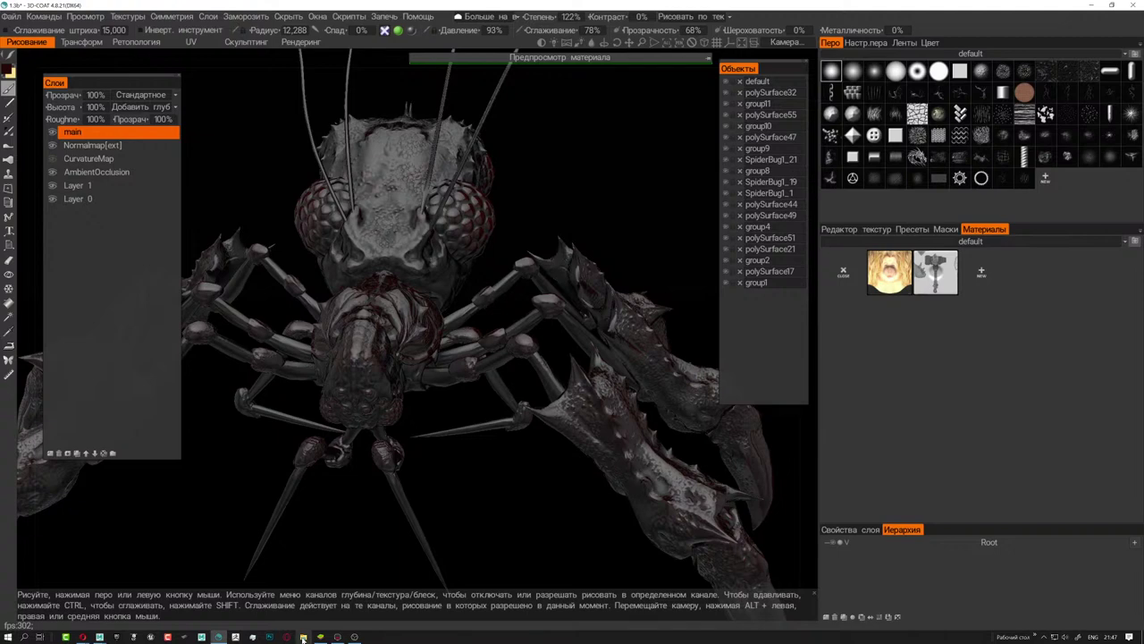
- Open a maximised Explorer at Работы по рисованию > Rabota > работы в векторе, showing extra-large icons
left_click(303, 638)
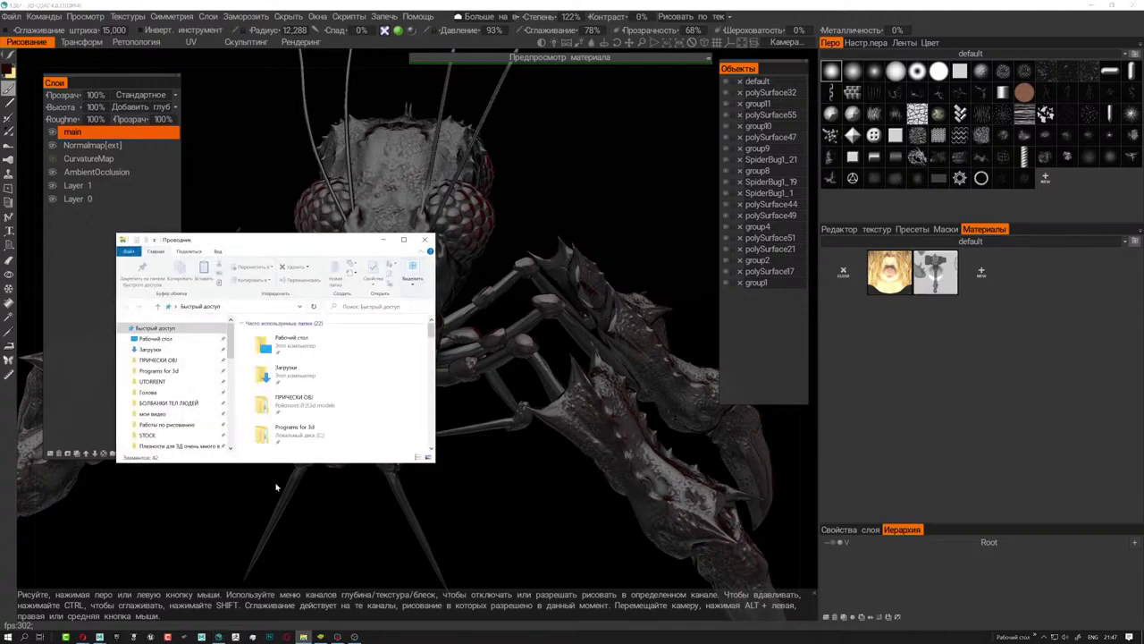
left_click(406, 240)
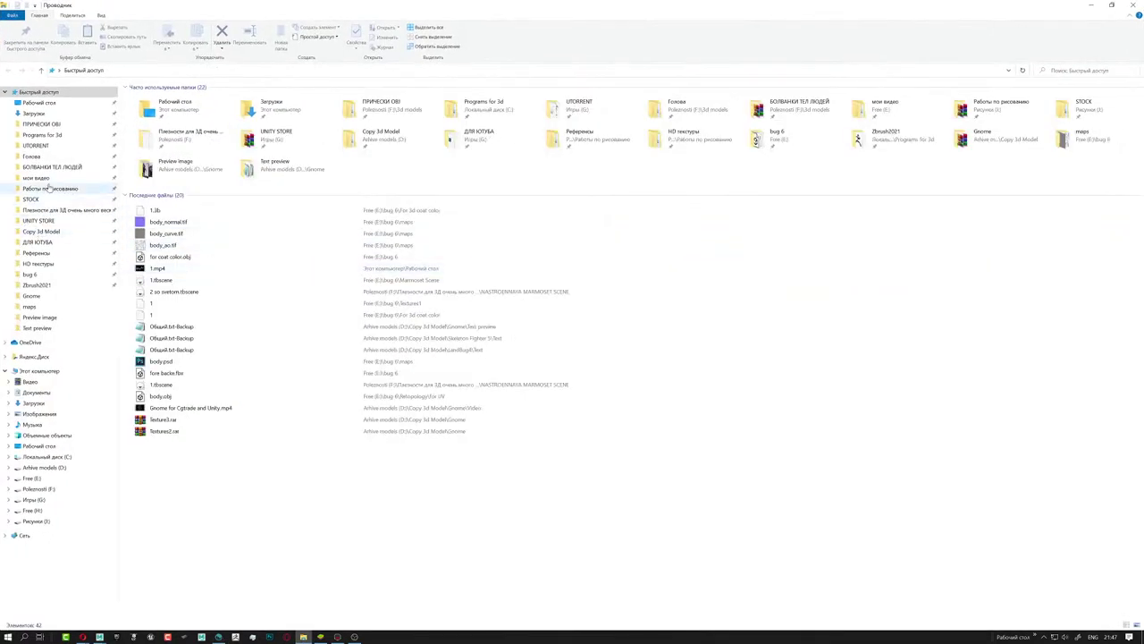
left_click(49, 189)
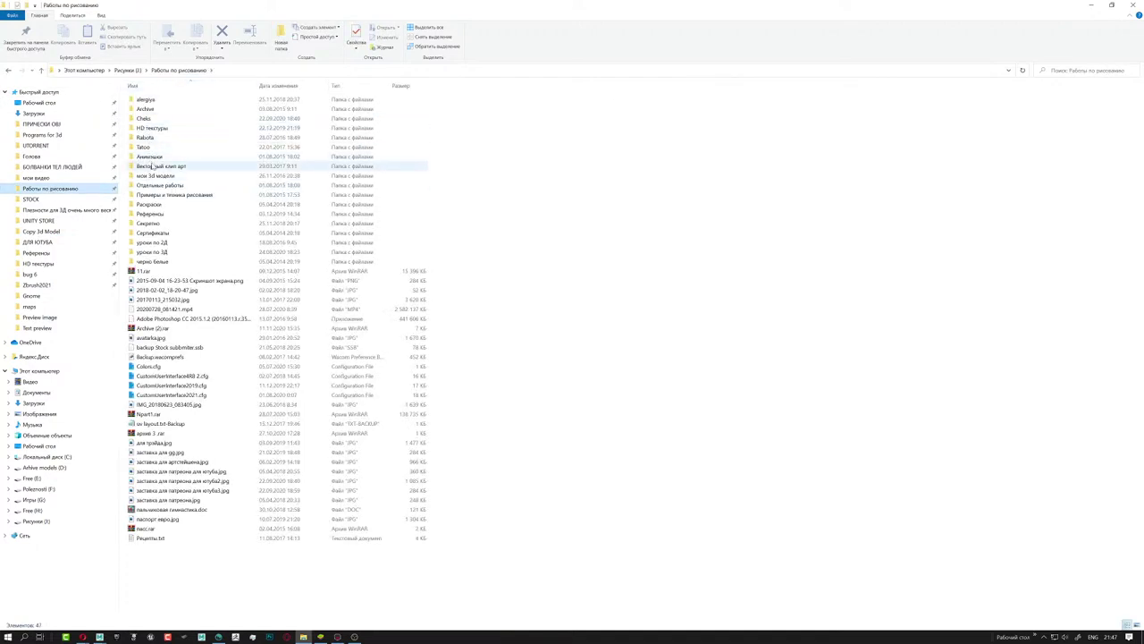
left_click(149, 138)
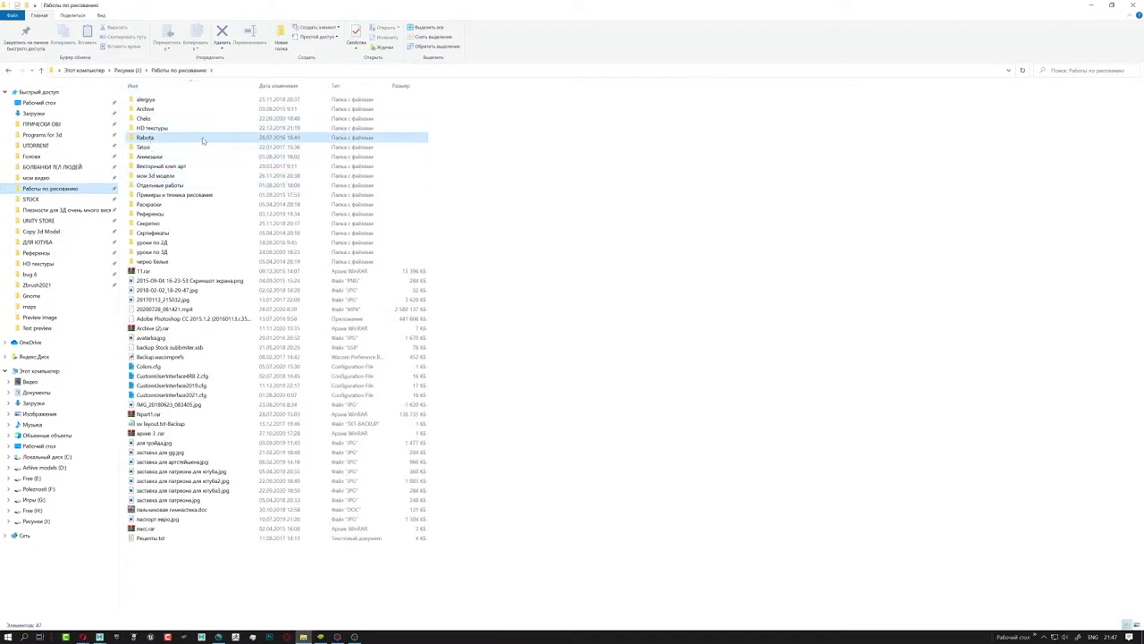
key("Return")
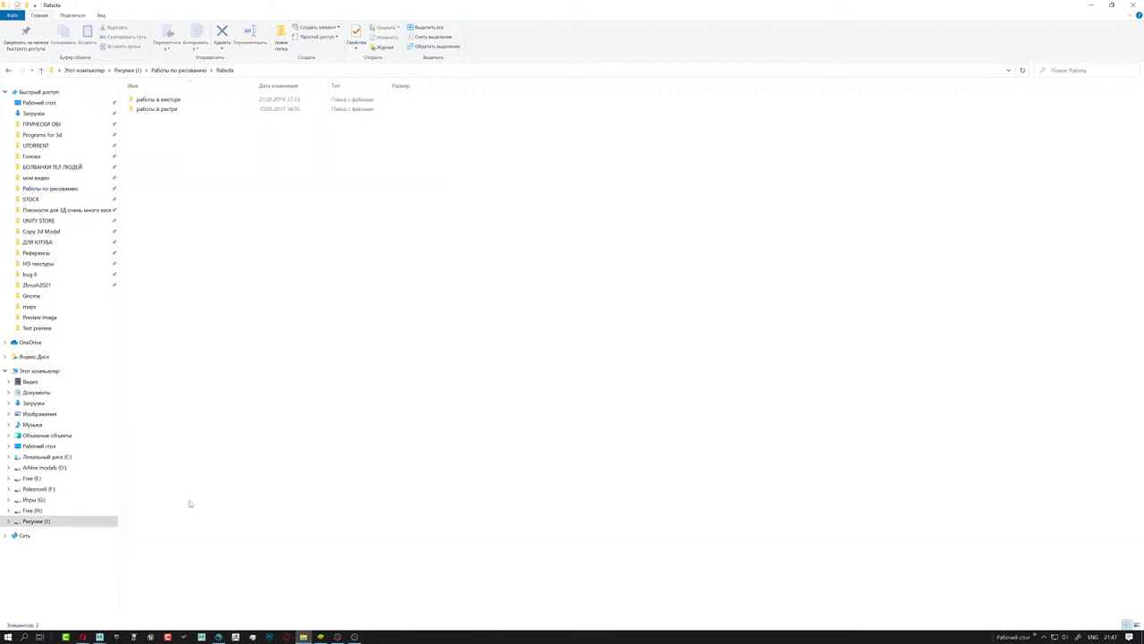
double_click(158, 99)
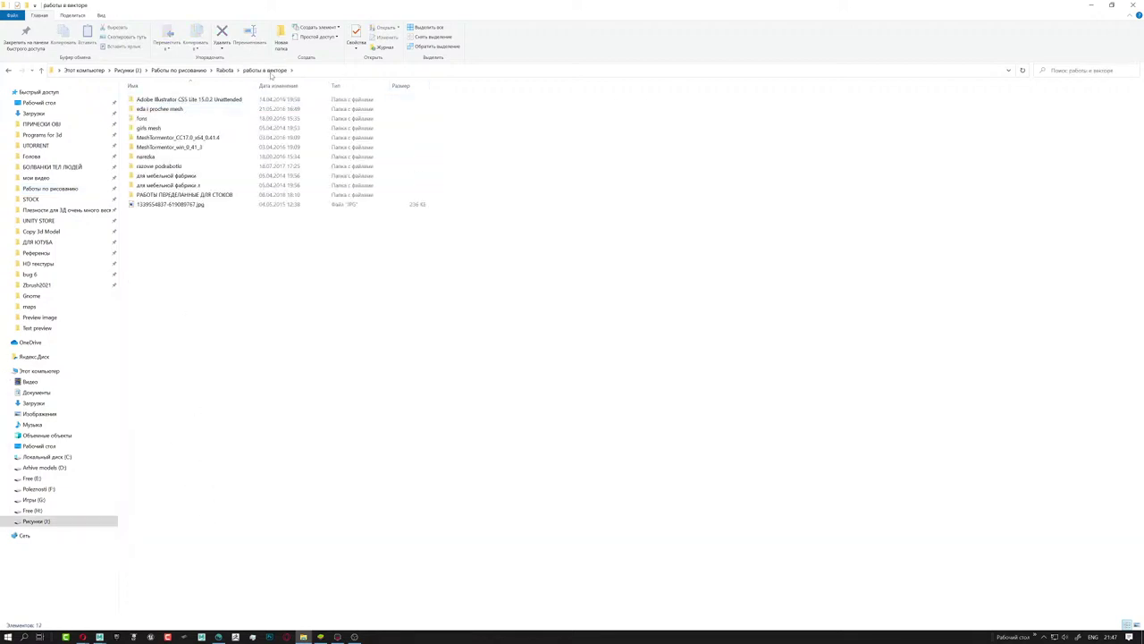
right_click(236, 311)
mouse_move(168, 326)
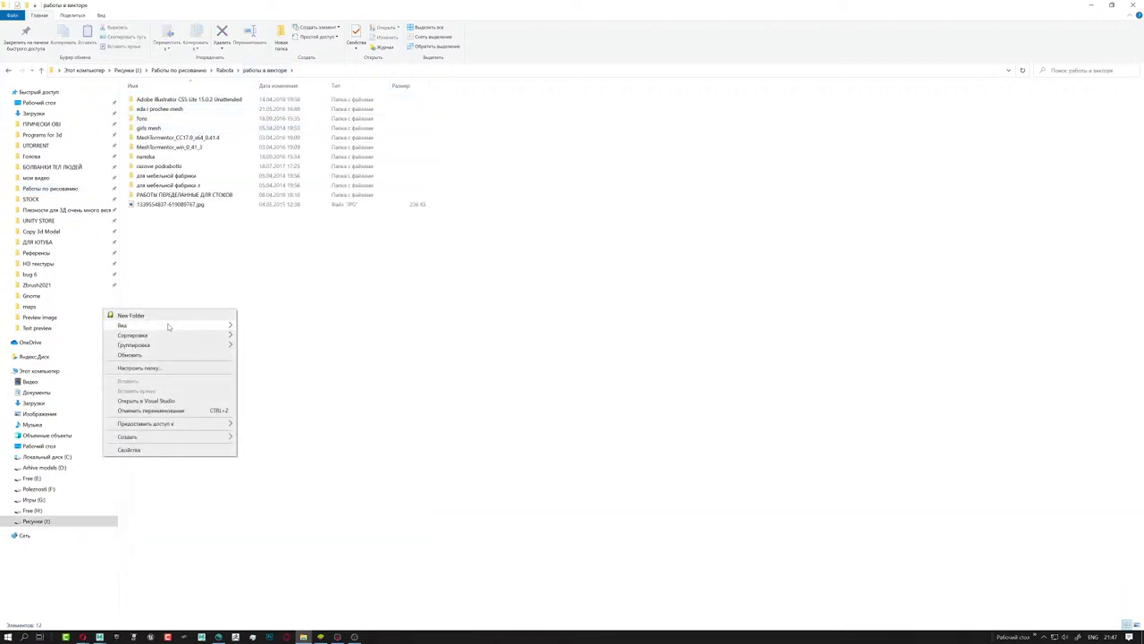
left_click(268, 326)
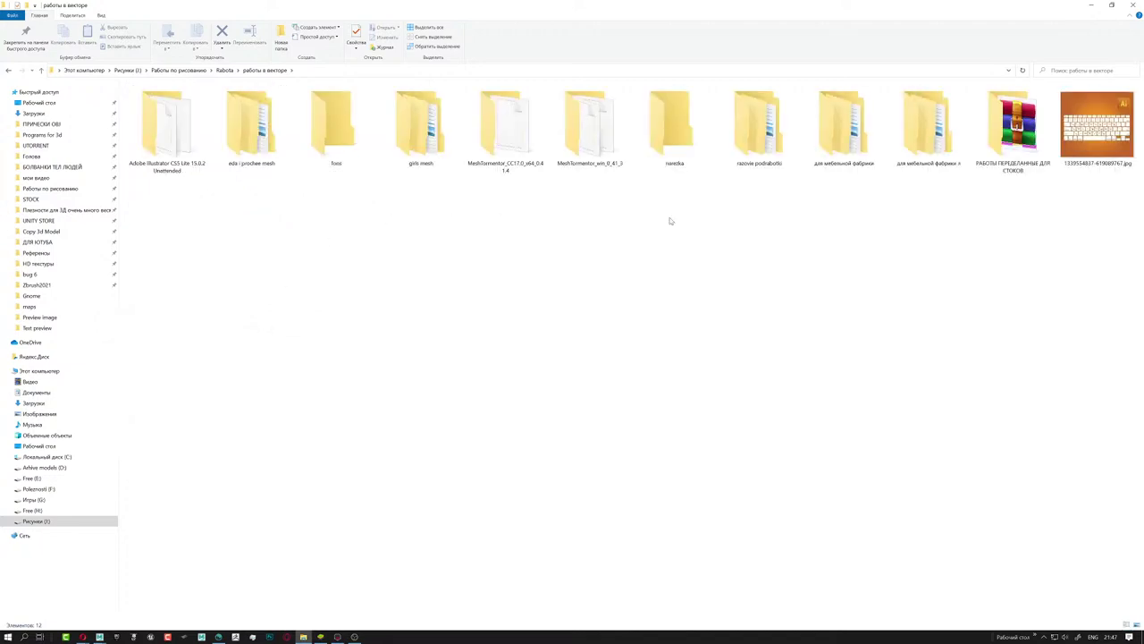
- Browse РАБОТЫ ПЕРЕДЕЛАННЫЕ ДЛЯ СТОКОВ > FOTOLIA > bear and med and open bear and med.jpg
double_click(989, 137)
left_click(162, 112)
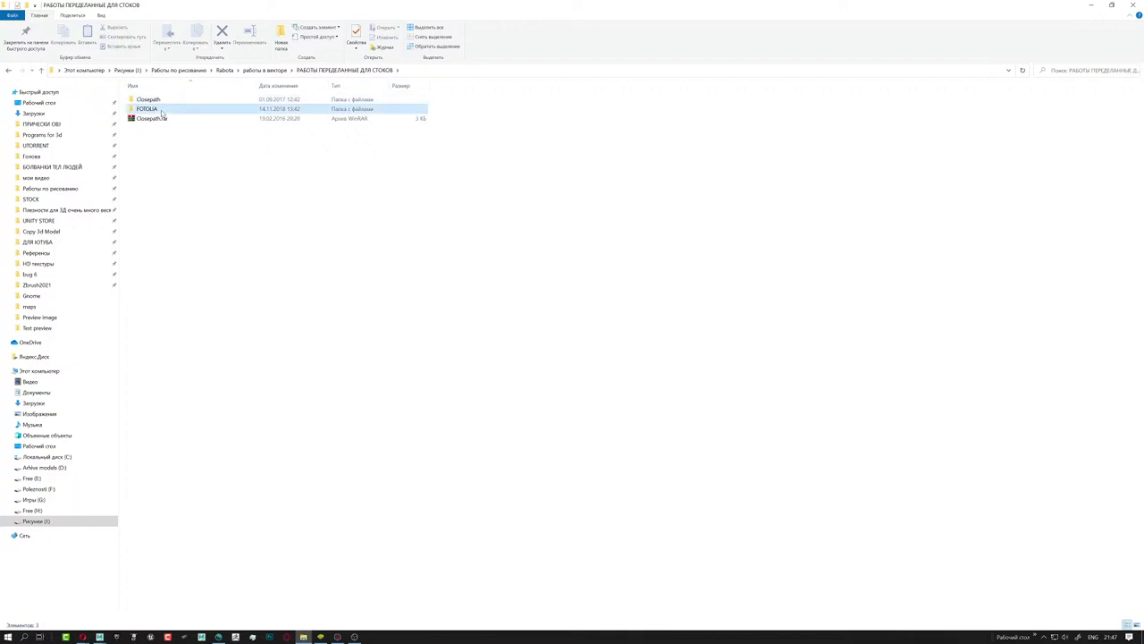
right_click(621, 247)
left_click(703, 270)
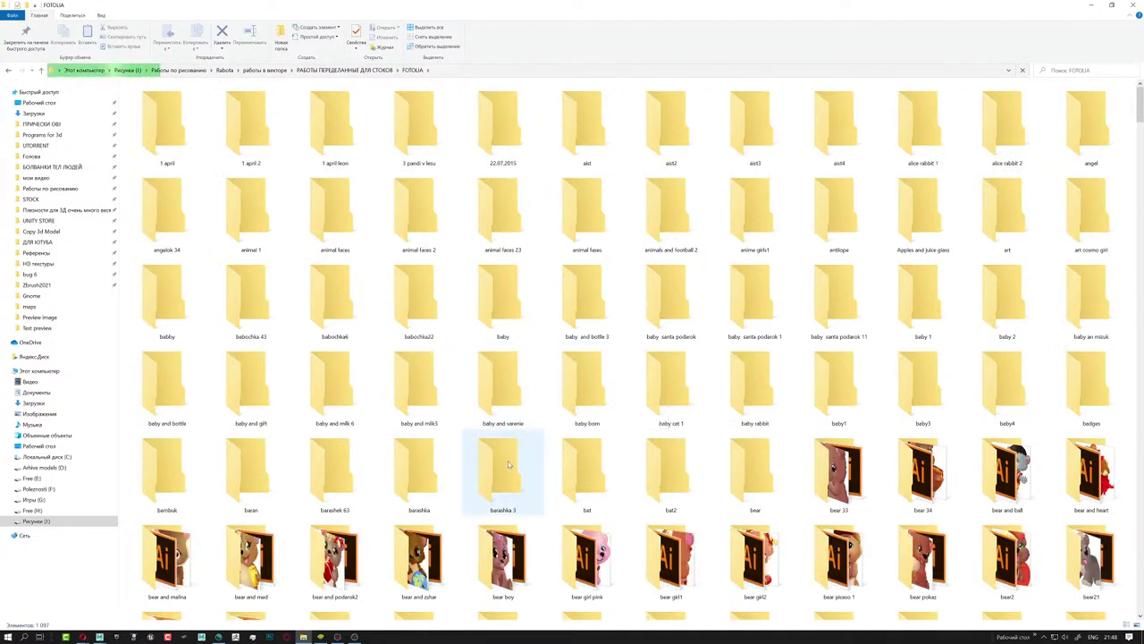
double_click(277, 557)
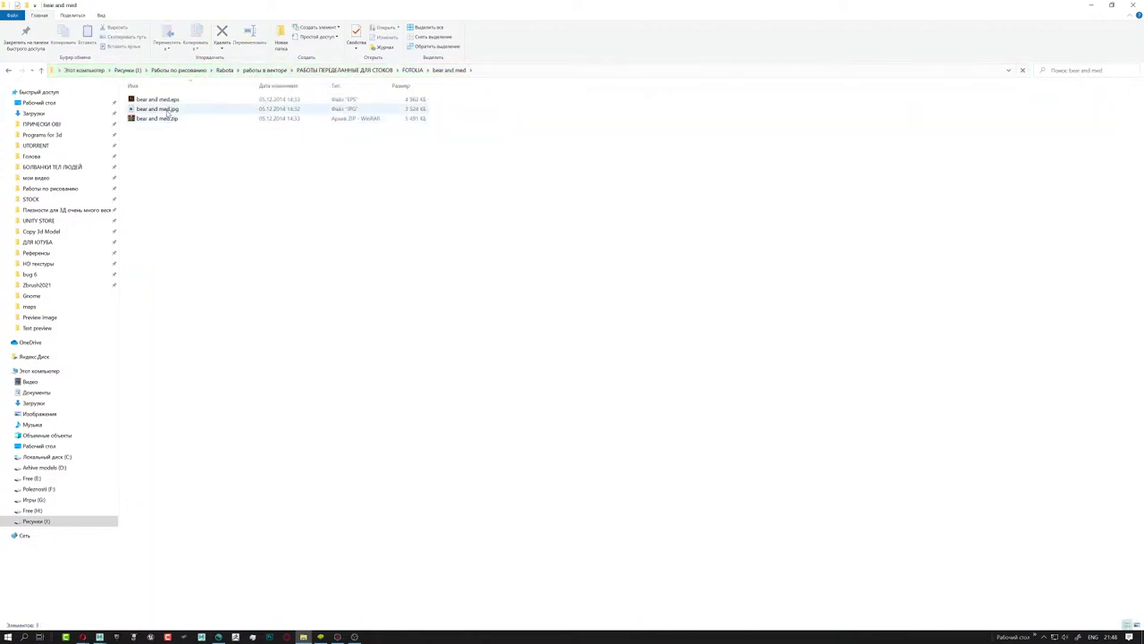
double_click(168, 110)
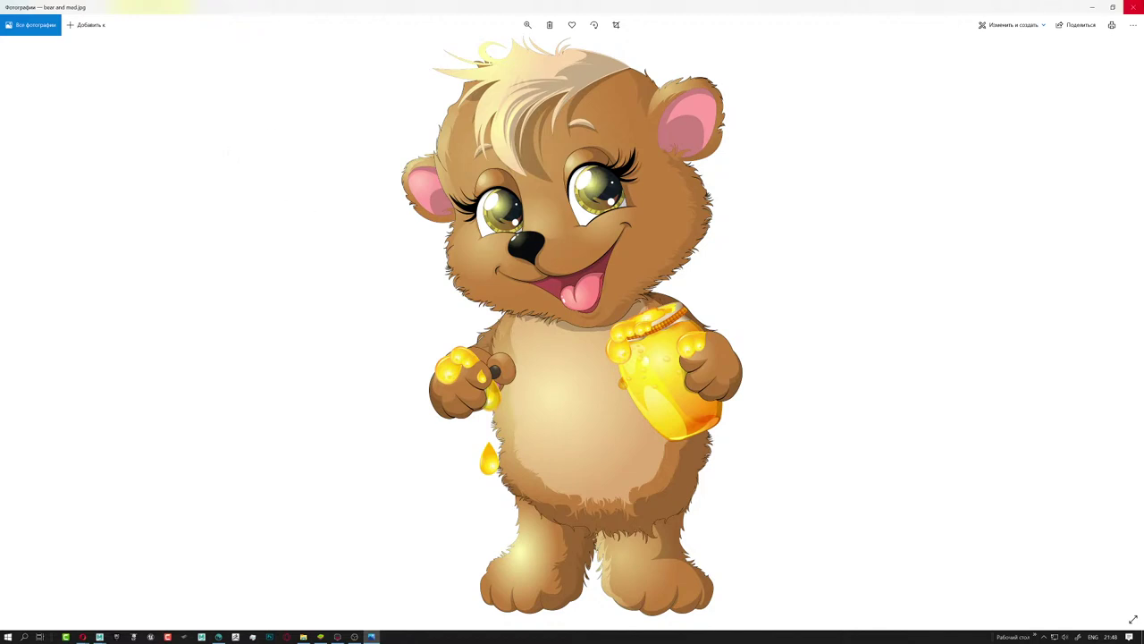
- Close the Windows Photos window showing the bear picture
left_click(1136, 5)
- Close the file folder and brush glossy dark red over the spider's right eye
left_click(1132, 5)
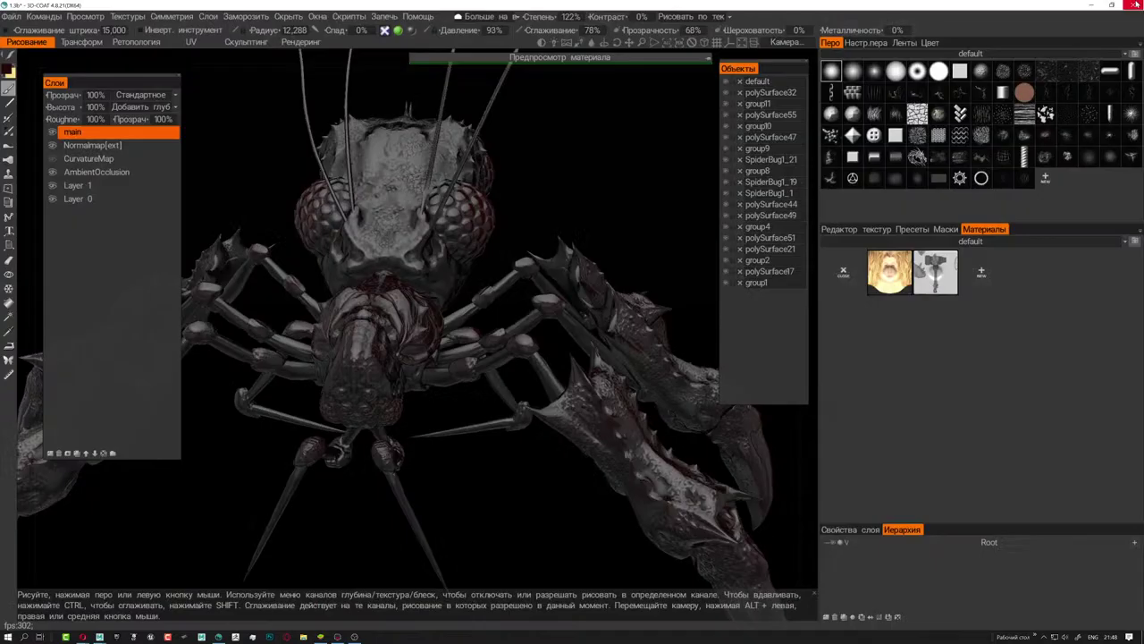
left_click_drag(574, 241, 375, 259, "alt")
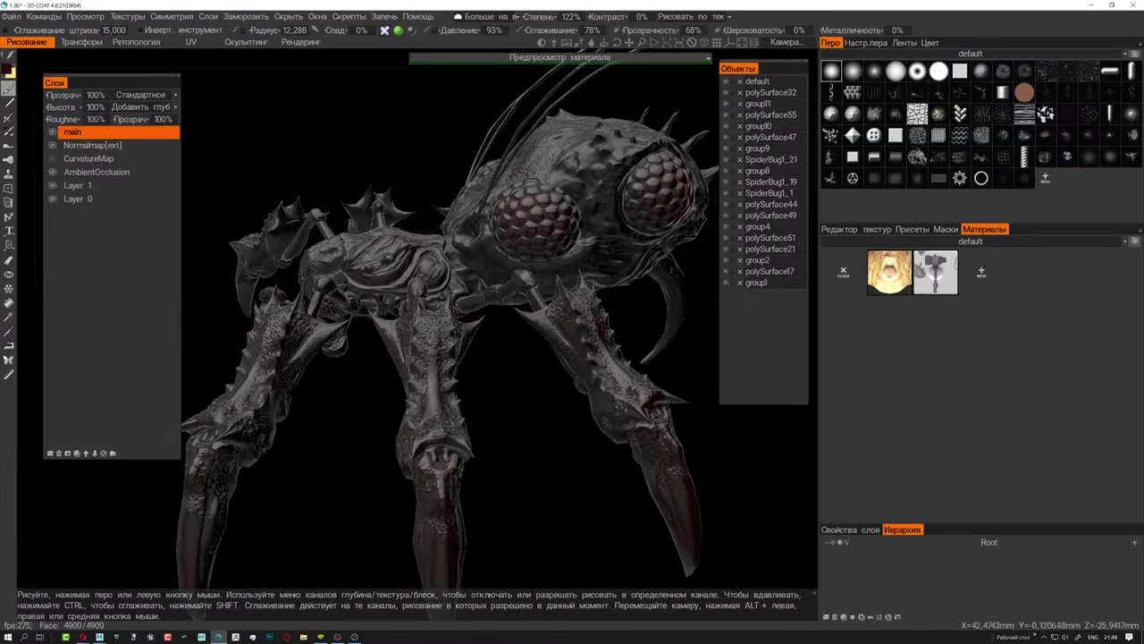
scroll(443, 300, "up", 3)
scroll(451, 299, "up", 1)
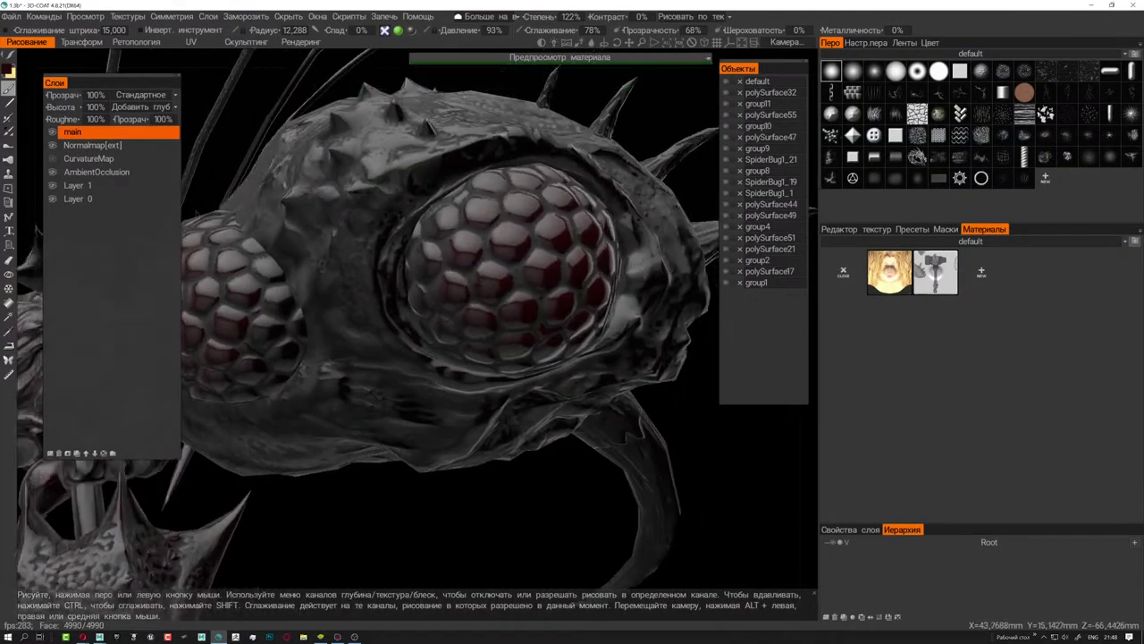
scroll(457, 297, "up", 1)
scroll(465, 295, "up", 2)
mouse_move(460, 297)
left_mouse_down()
mouse_move(412, 317)
mouse_move(464, 320)
left_mouse_up()
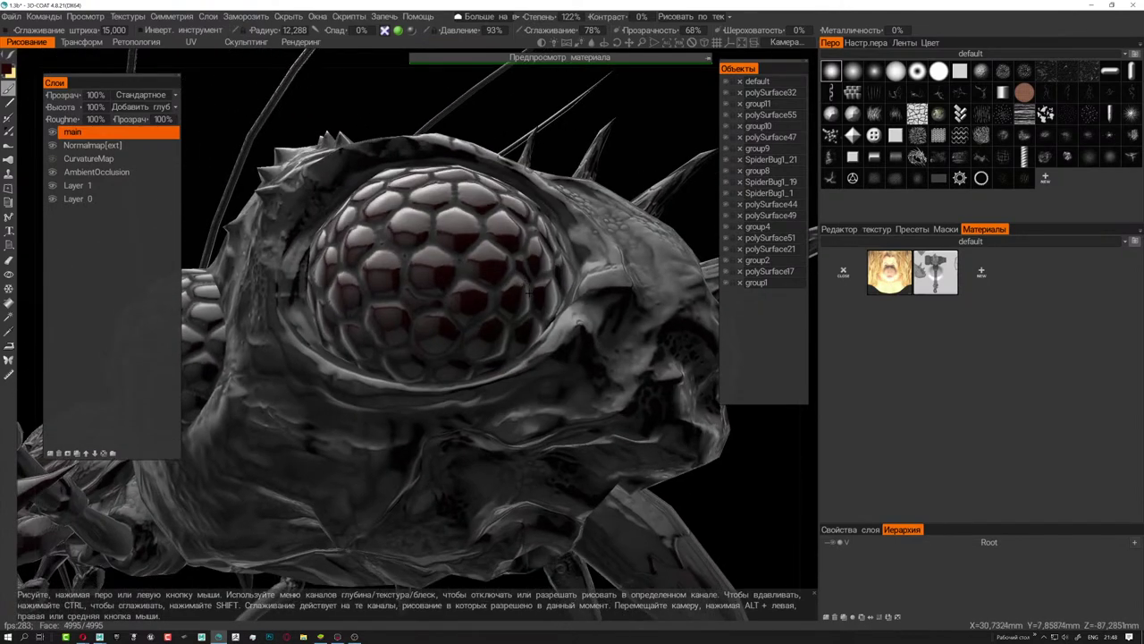
- Orbit and zoom around the head and spiky front leg from a three-quarter view
scroll(451, 318, "down", 3)
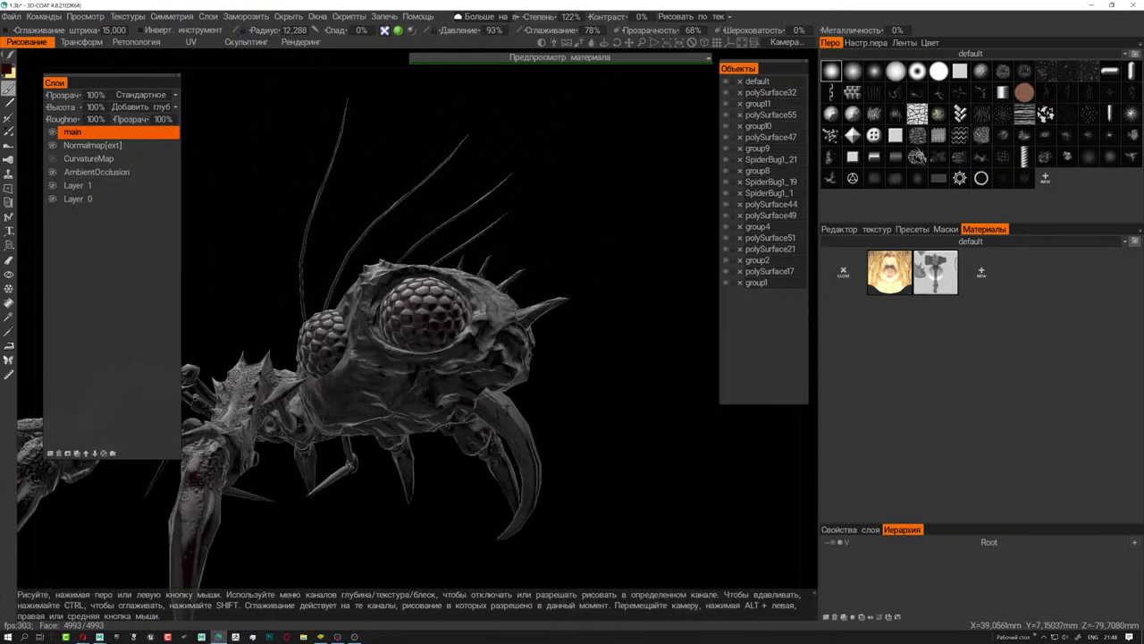
scroll(451, 318, "down", 2)
left_click_drag(501, 375, 548, 442, "alt")
scroll(548, 442, "up", 1)
scroll(544, 429, "up", 2)
scroll(537, 407, "up", 2)
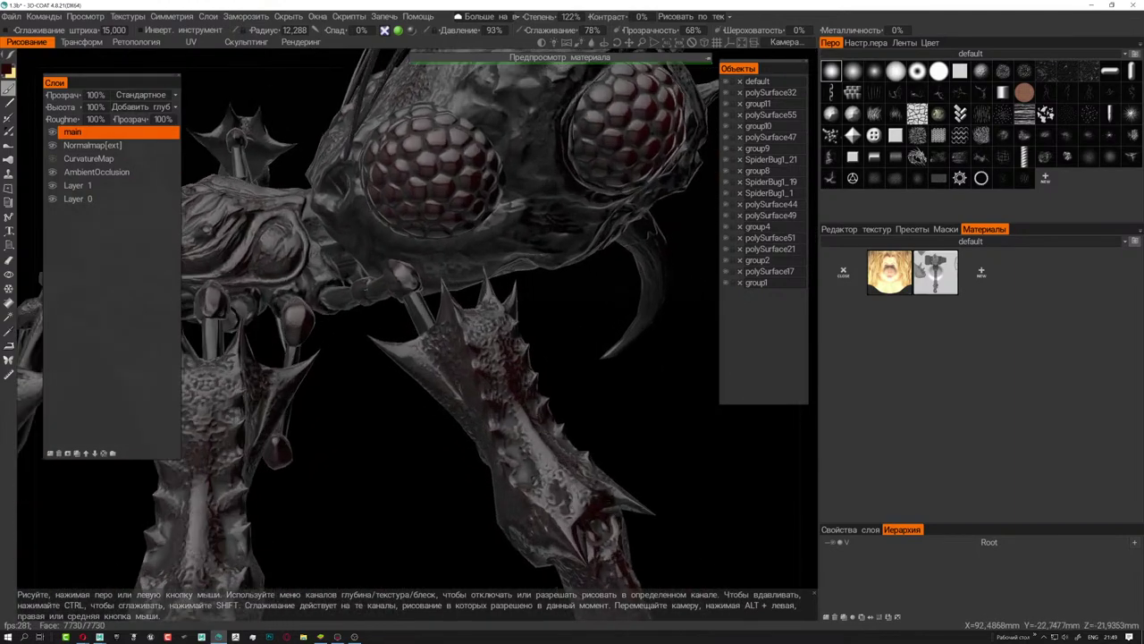
scroll(529, 384, "up", 2)
key("Home")
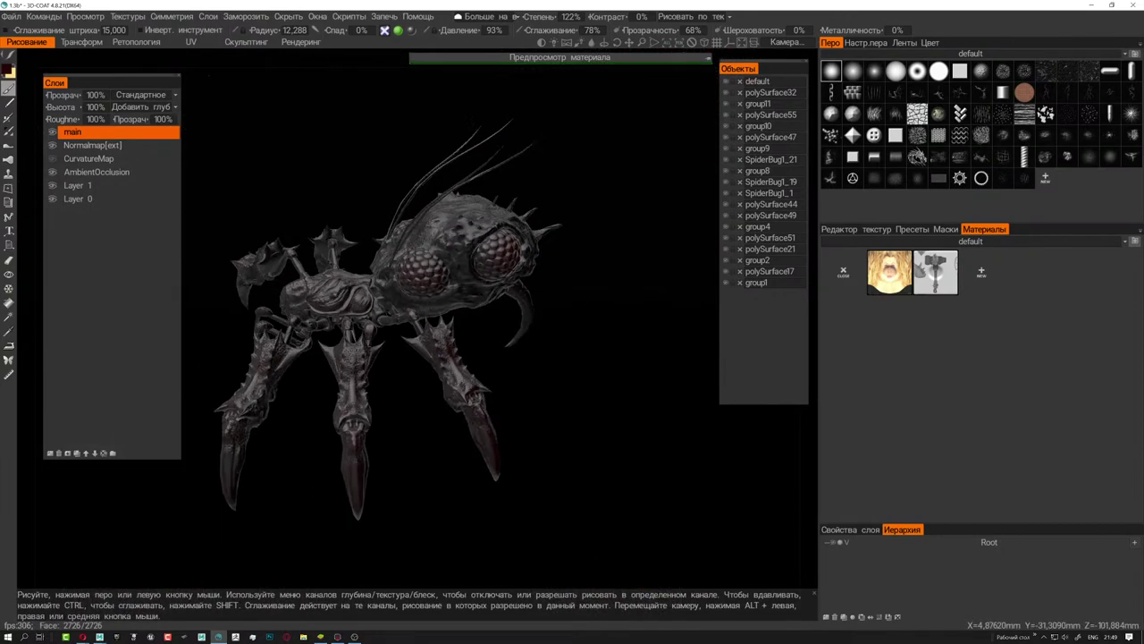
mouse_move(596, 286)
left_mouse_down("alt")
mouse_move(506, 280)
mouse_move(447, 295)
left_mouse_up("alt")
scroll(506, 280, "up", 2)
scroll(444, 308, "up", 1)
scroll(444, 309, "up", 1)
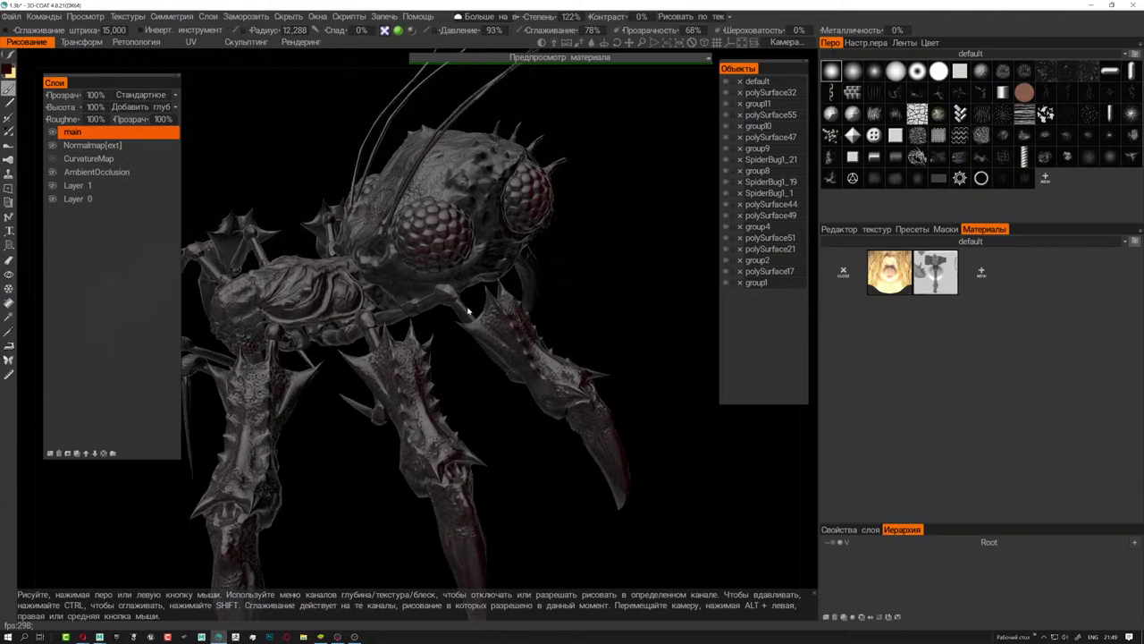
scroll(444, 309, "up", 1)
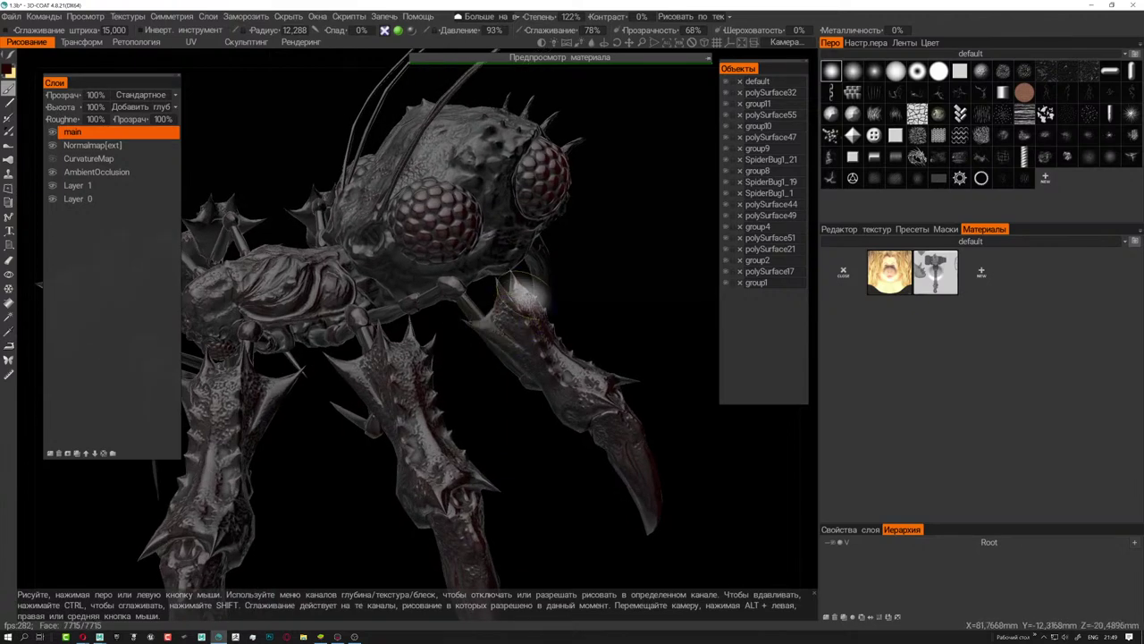
scroll(488, 329, "up", 1)
scroll(488, 329, "up", 1)
scroll(488, 329, "up", 1)
scroll(490, 327, "up", 1)
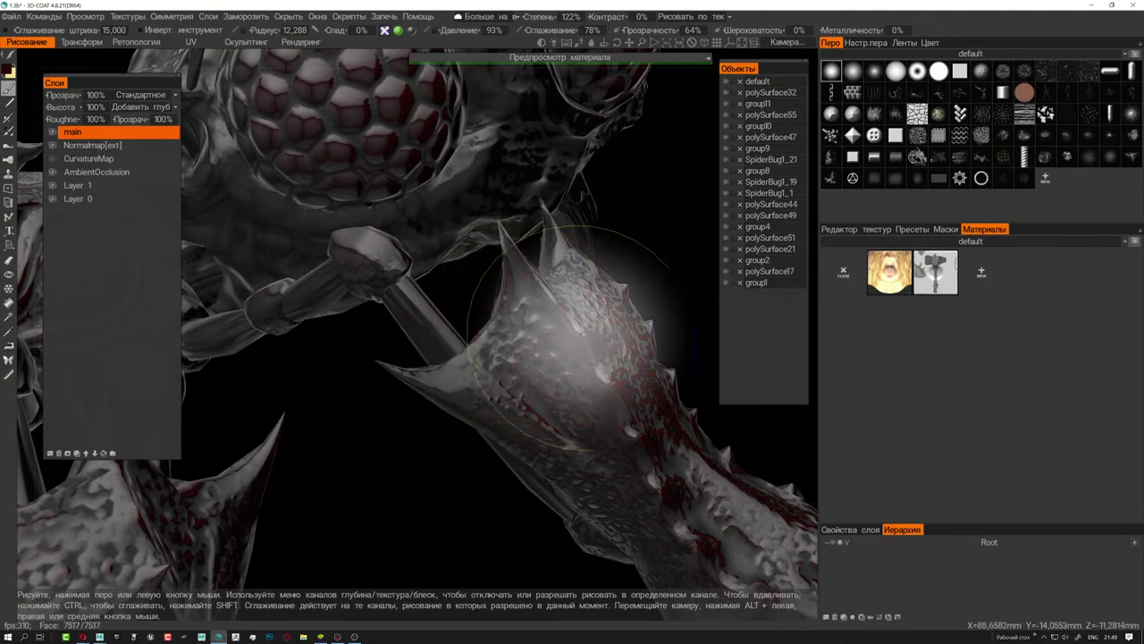
left_click_drag(536, 304, 515, 345, "alt")
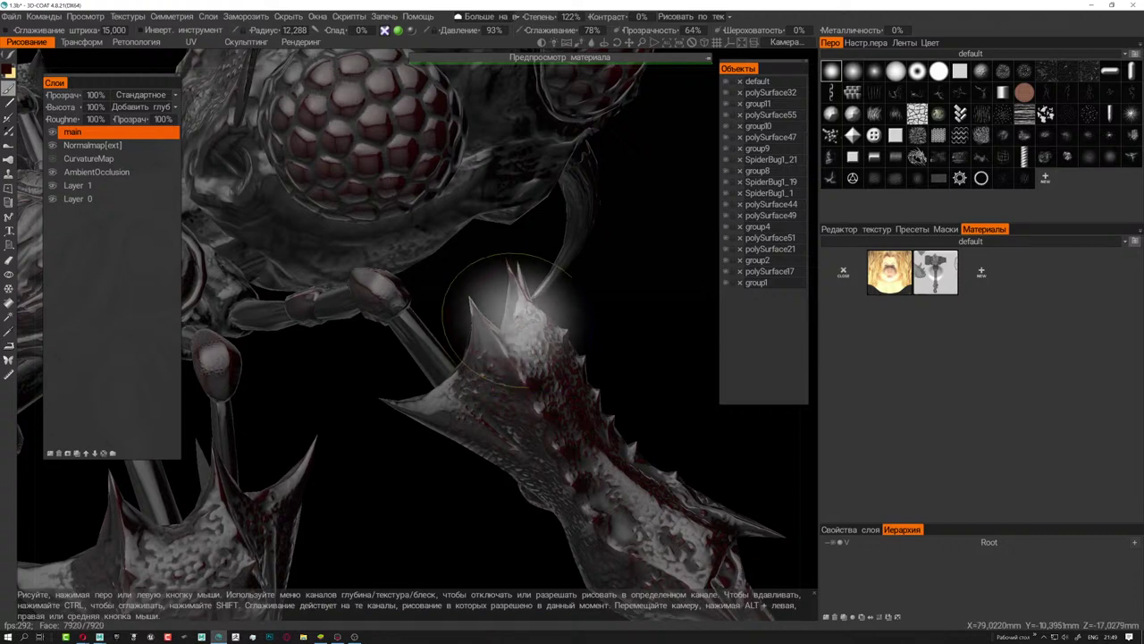
- Pick a deep red paint colour: hue 0, 89% saturation, 22% lightness
left_click(8, 71)
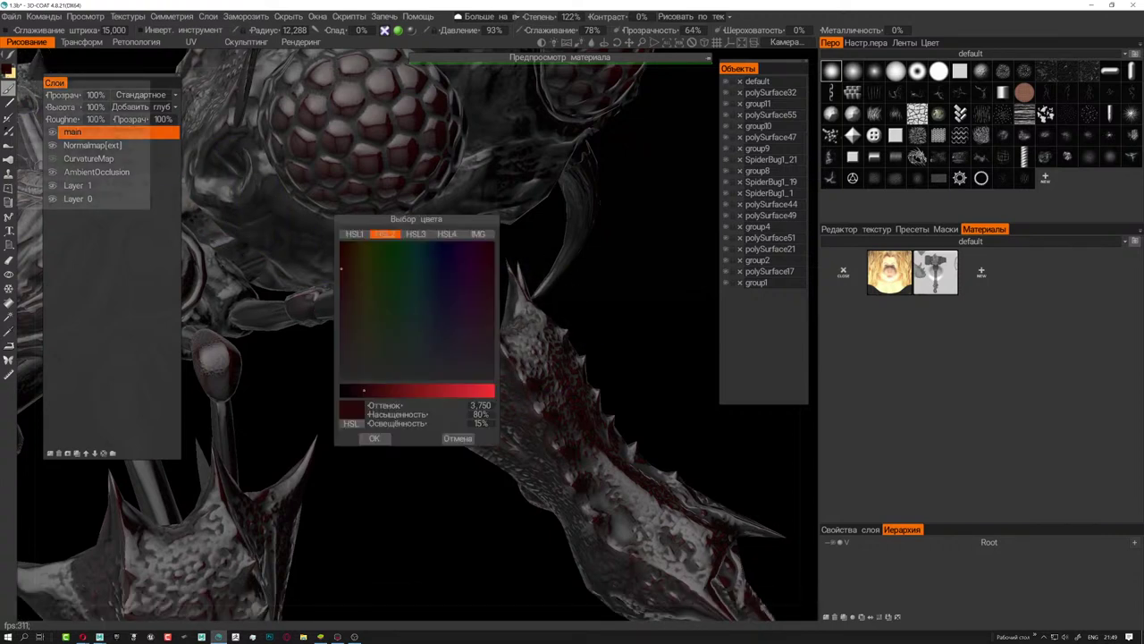
left_click(396, 393)
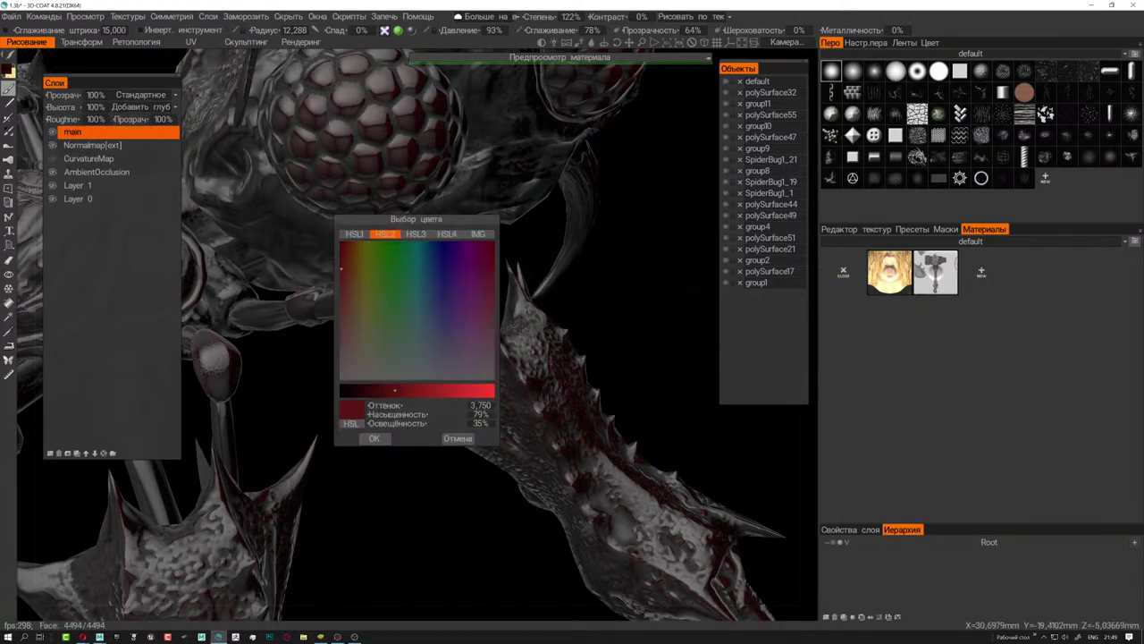
left_click(374, 438)
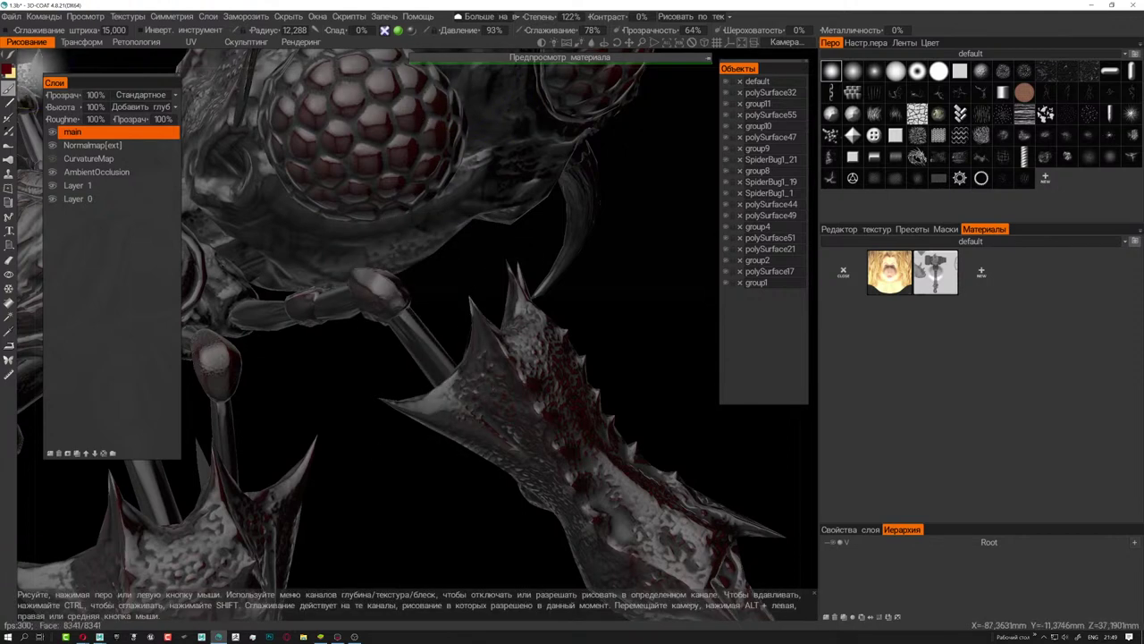
left_click(9, 72)
left_click(374, 394)
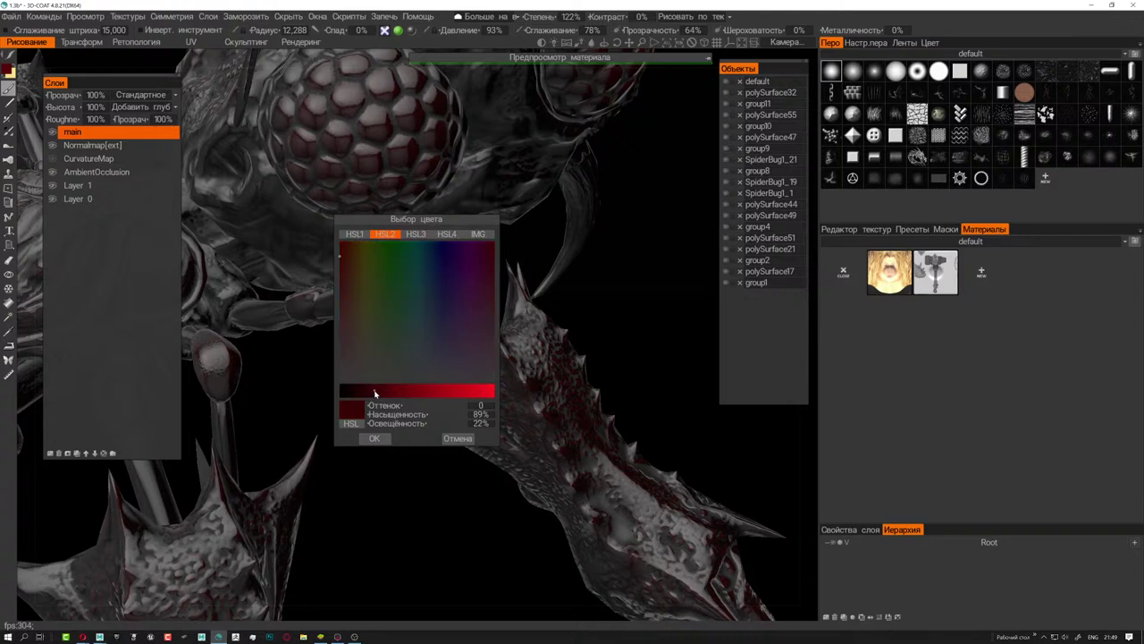
left_click(377, 439)
mouse_move(497, 409)
left_mouse_down("alt")
mouse_move(465, 412)
mouse_move(555, 367)
mouse_move(534, 374)
left_mouse_up("alt")
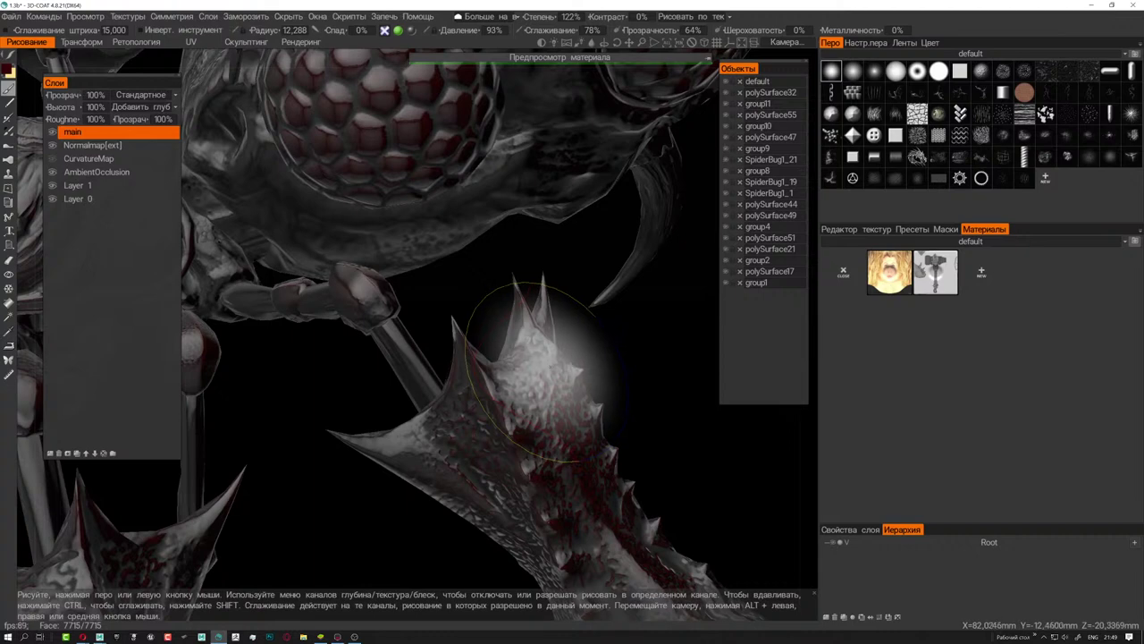
- Set the brush paint mode to Постоянно so paint is laid continuously
left_click_drag(527, 371, 501, 340, "alt")
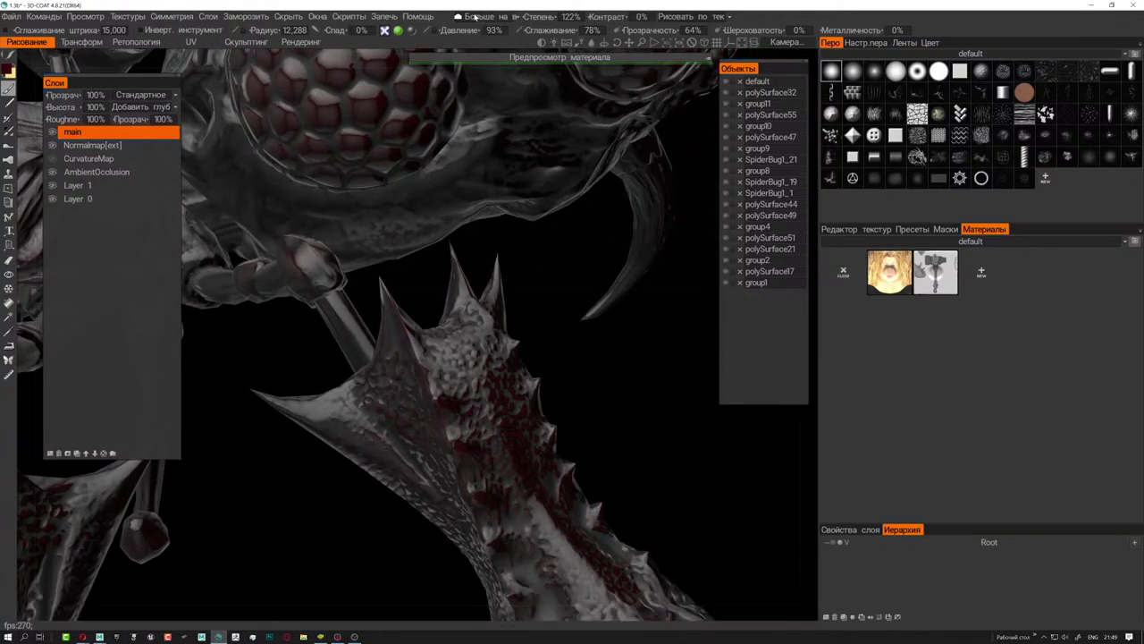
left_click(487, 16)
left_click(480, 33)
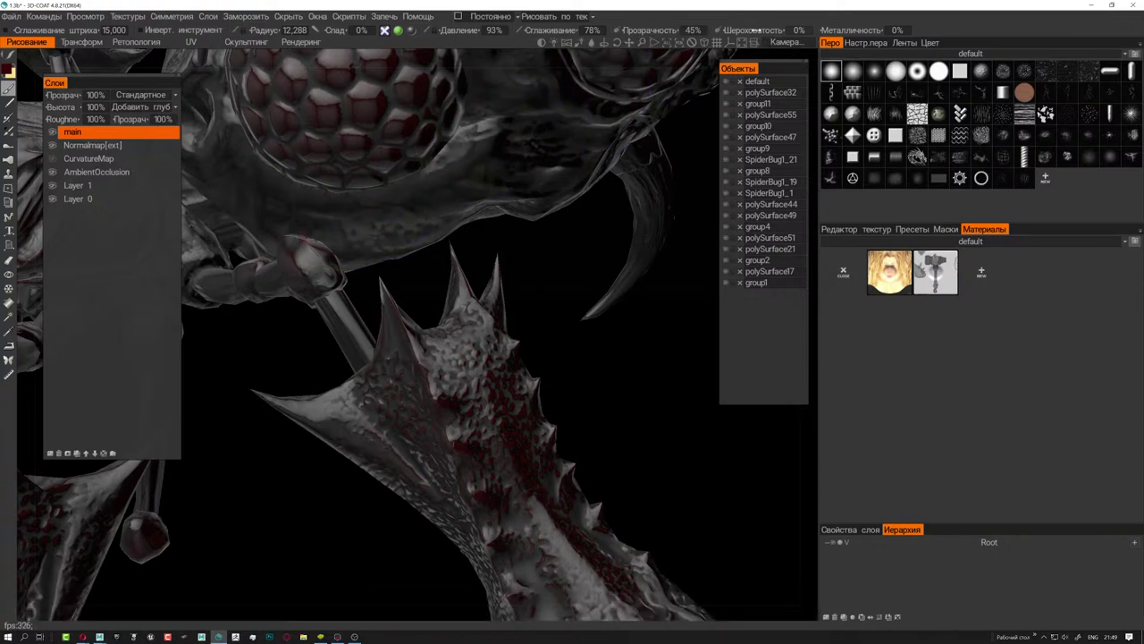
- Paint the spike tip dark red and orbit around the spiky front leg
mouse_move(465, 375)
left_mouse_down("alt")
mouse_move(385, 394)
mouse_move(333, 384)
left_mouse_up("alt")
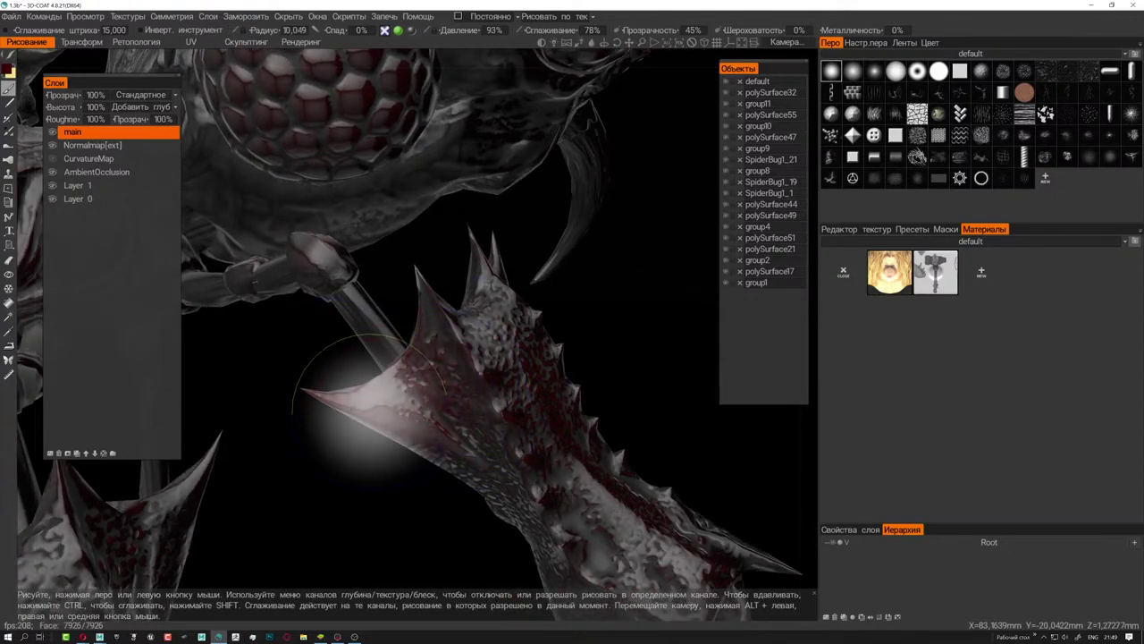
left_click_drag(366, 393, 277, 393)
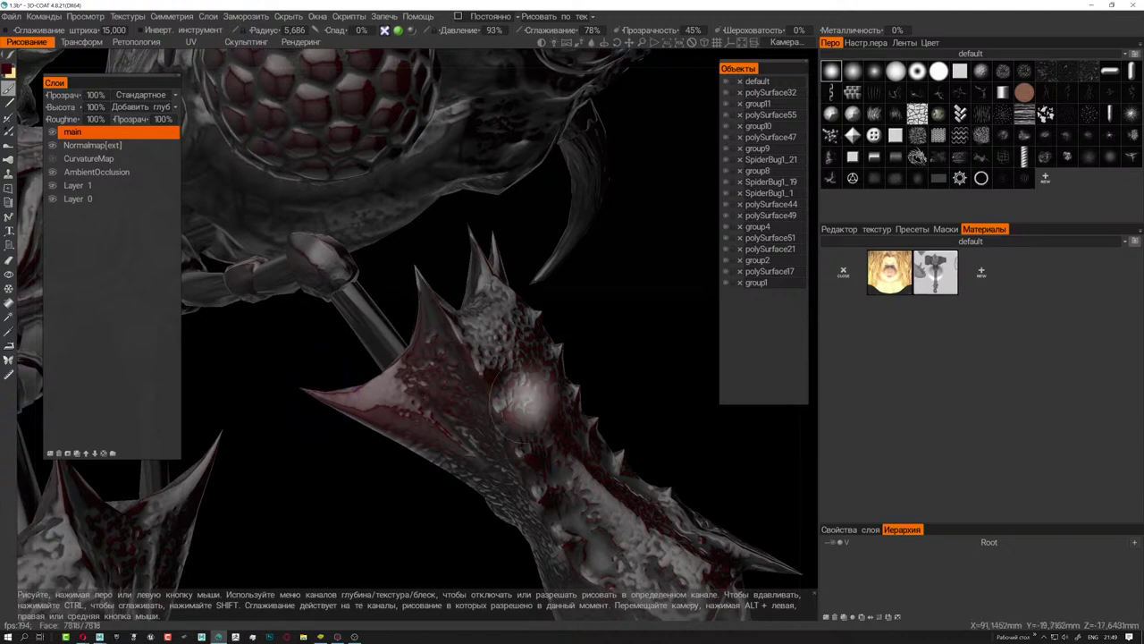
left_click_drag(523, 398, 408, 396, "alt")
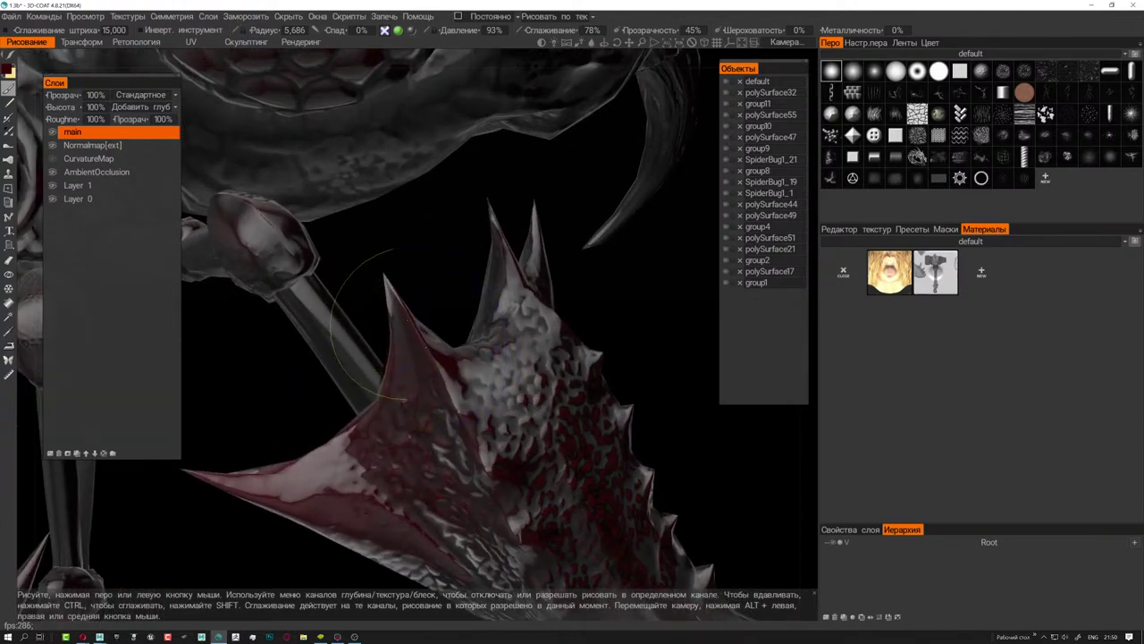
left_click_drag(449, 304, 462, 322, "alt")
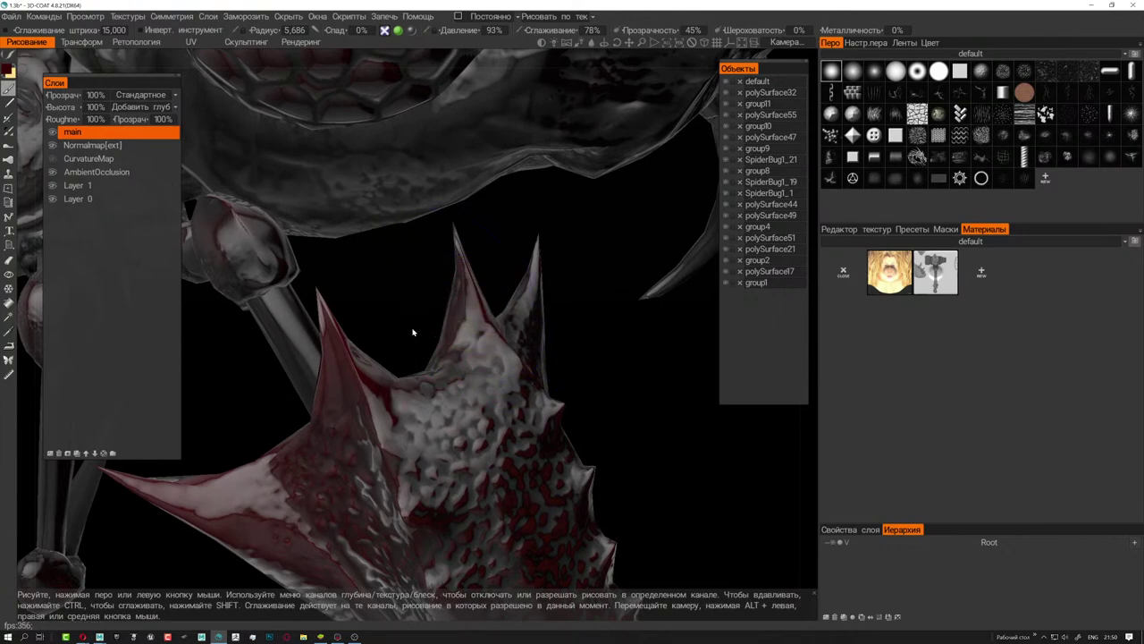
left_click_drag(413, 332, 474, 290, "alt")
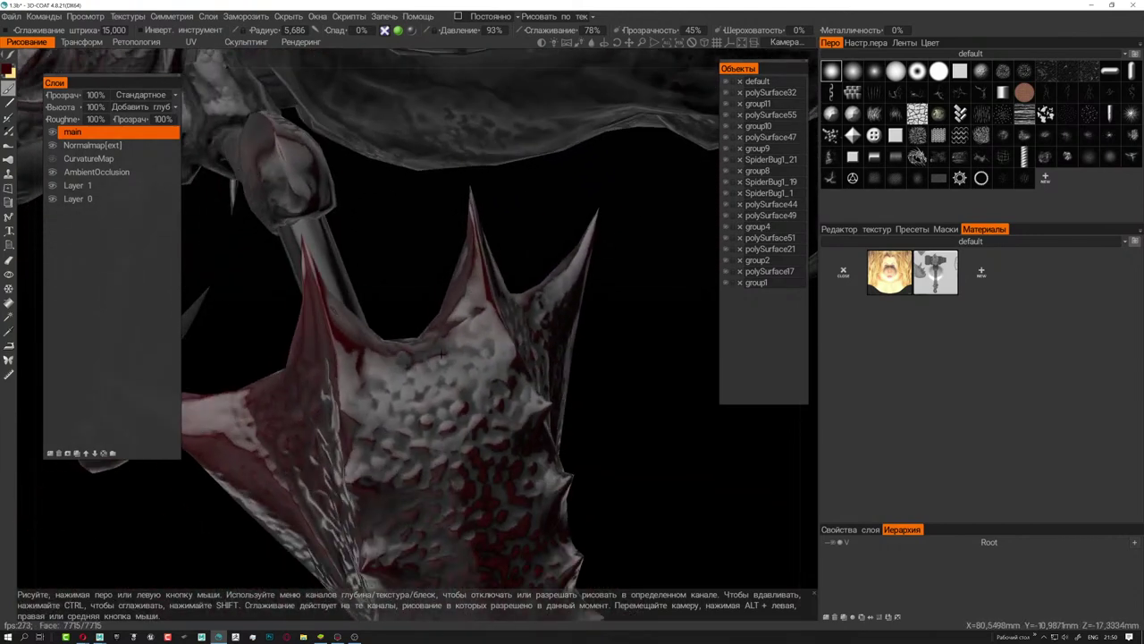
left_click_drag(441, 355, 452, 393, "alt")
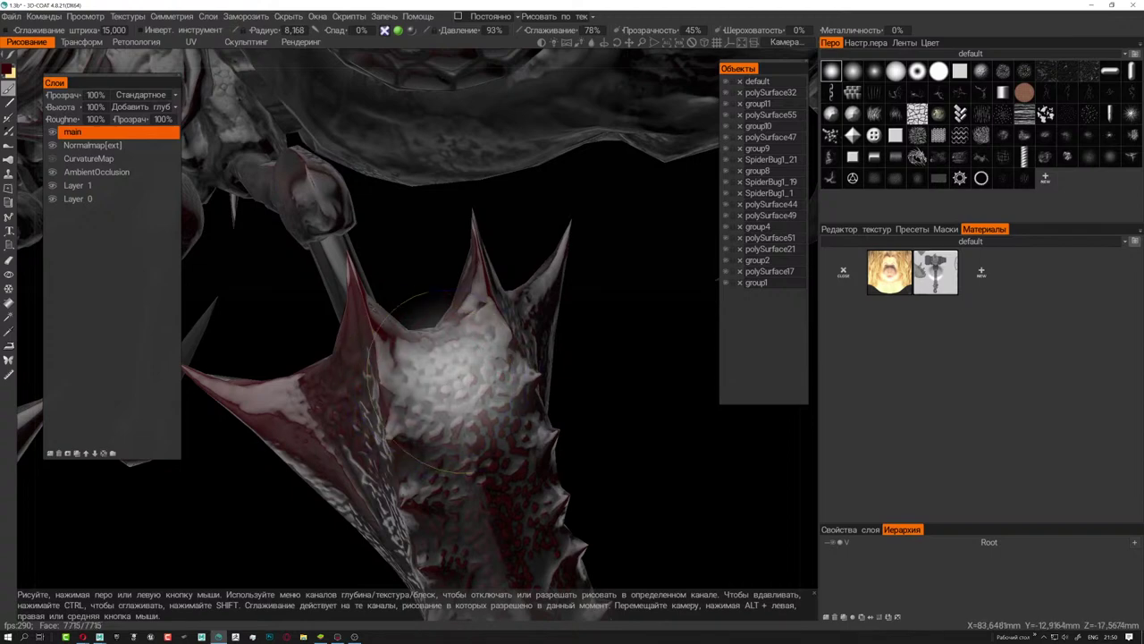
mouse_move(618, 383)
left_mouse_down("alt")
mouse_move(415, 376)
mouse_move(501, 393)
mouse_move(438, 371)
left_mouse_up("alt")
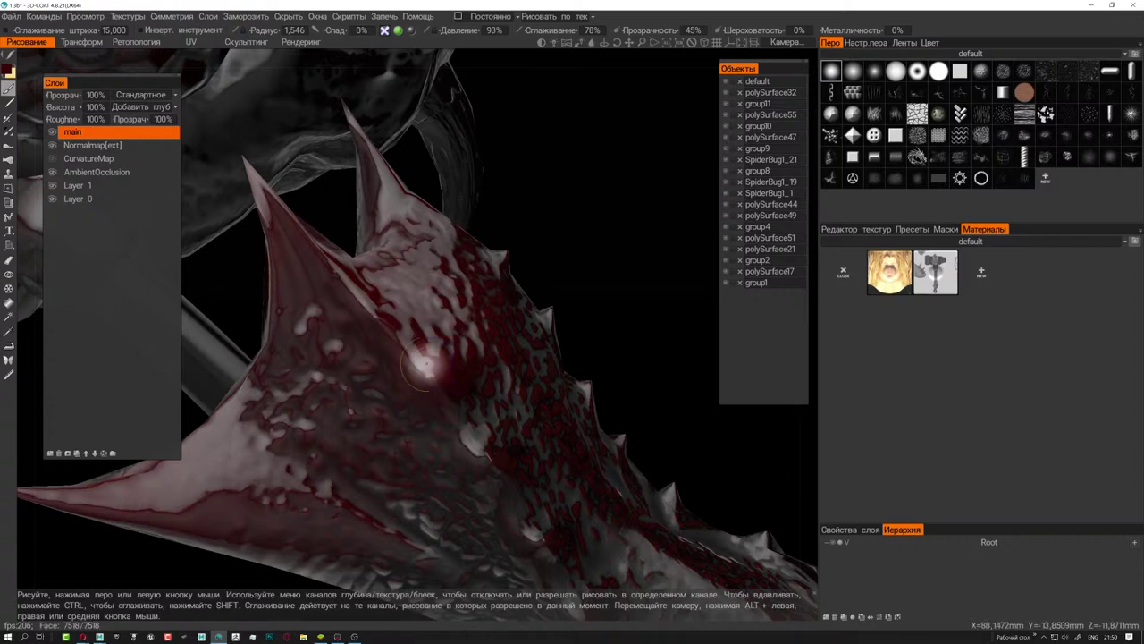
left_click_drag(438, 371, 433, 353, "alt")
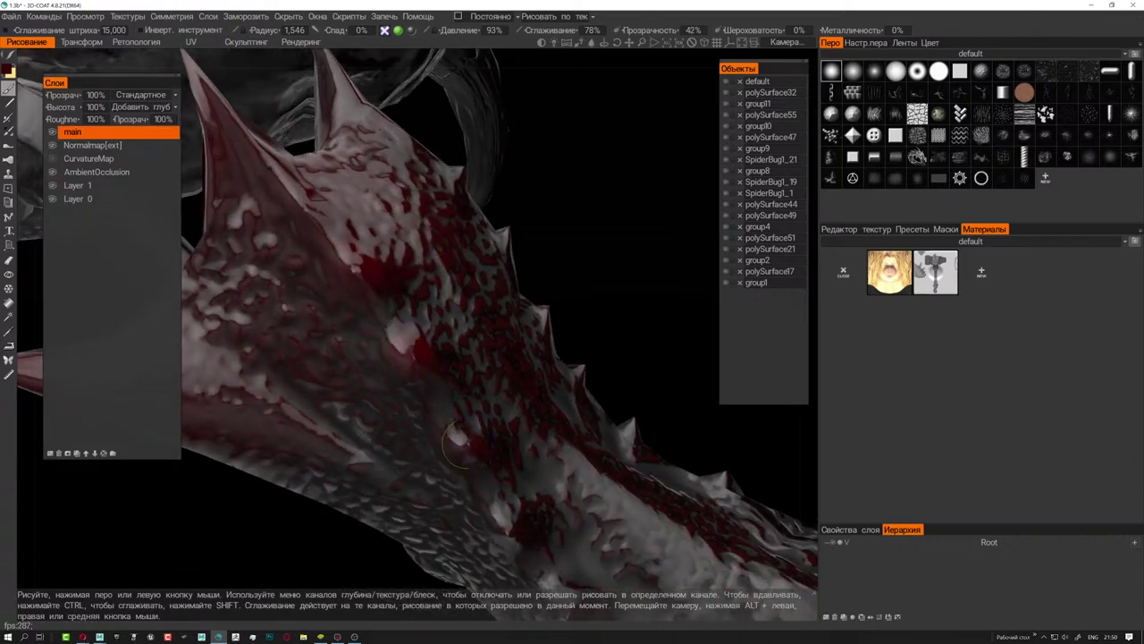
left_click_drag(456, 438, 419, 351, "alt")
- Raise the brush radius to about 2.8 and paint a light highlight on the limb's spike
left_click_drag(487, 375, 514, 371, "alt")
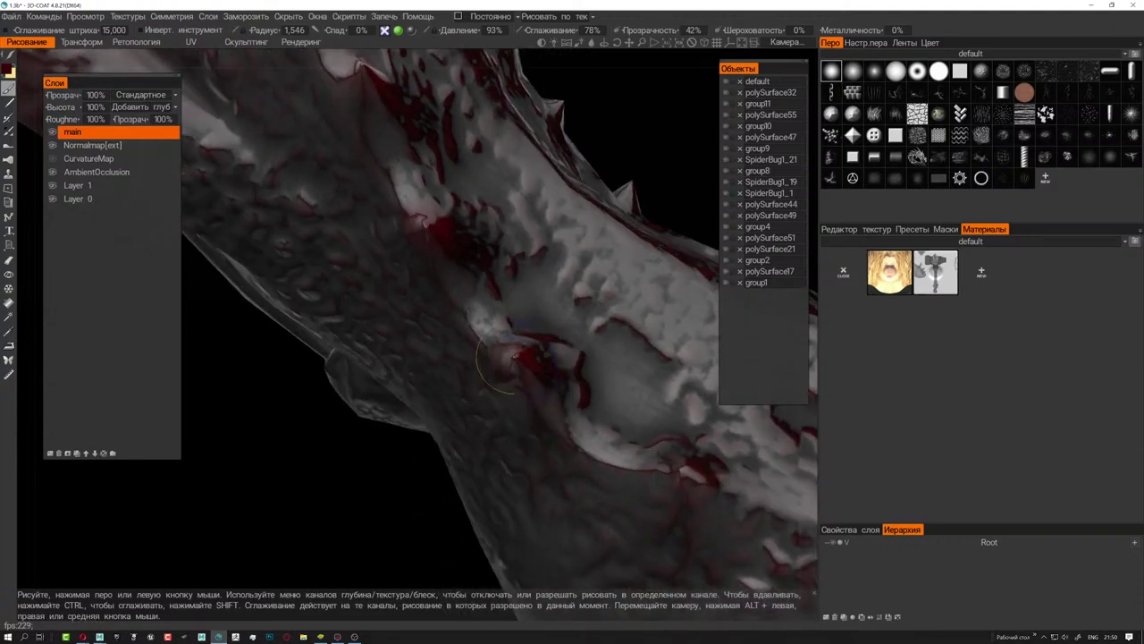
mouse_move(512, 362)
left_mouse_down("alt")
mouse_move(581, 421)
mouse_move(422, 295)
left_mouse_up("alt")
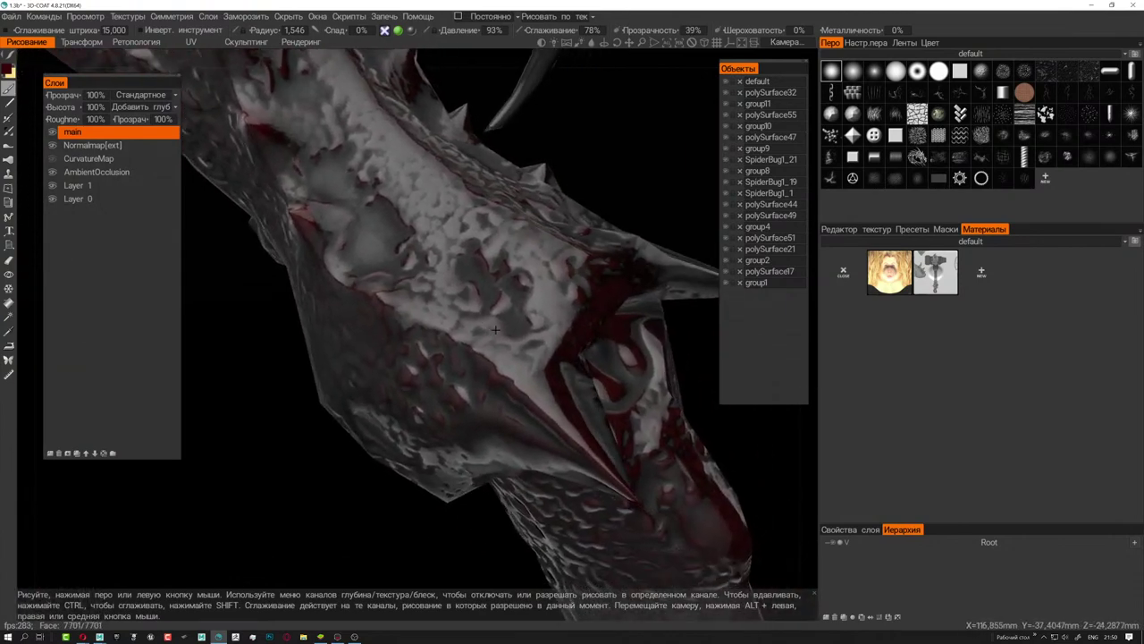
left_click_drag(508, 345, 418, 308, "alt")
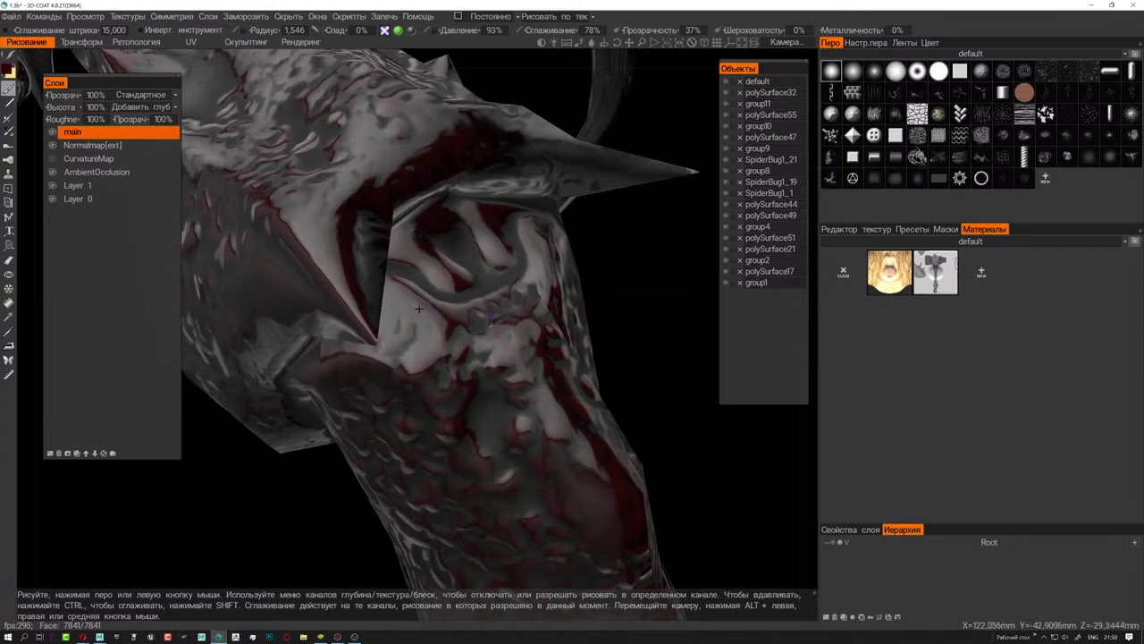
right_click_drag(317, 308, 291, 316)
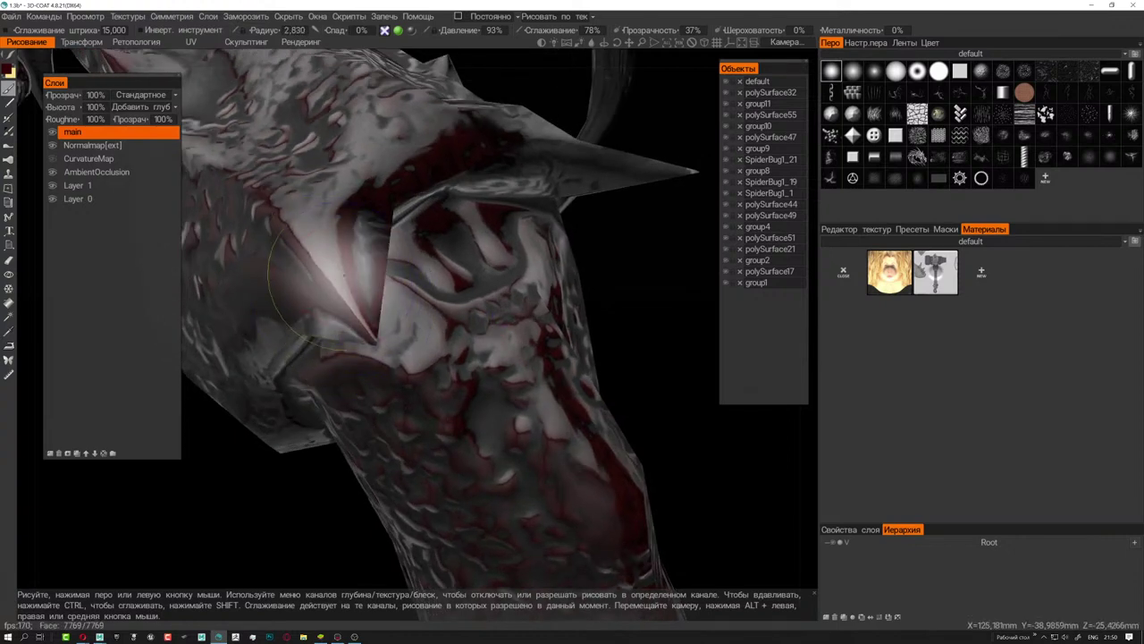
left_click_drag(343, 320, 349, 293)
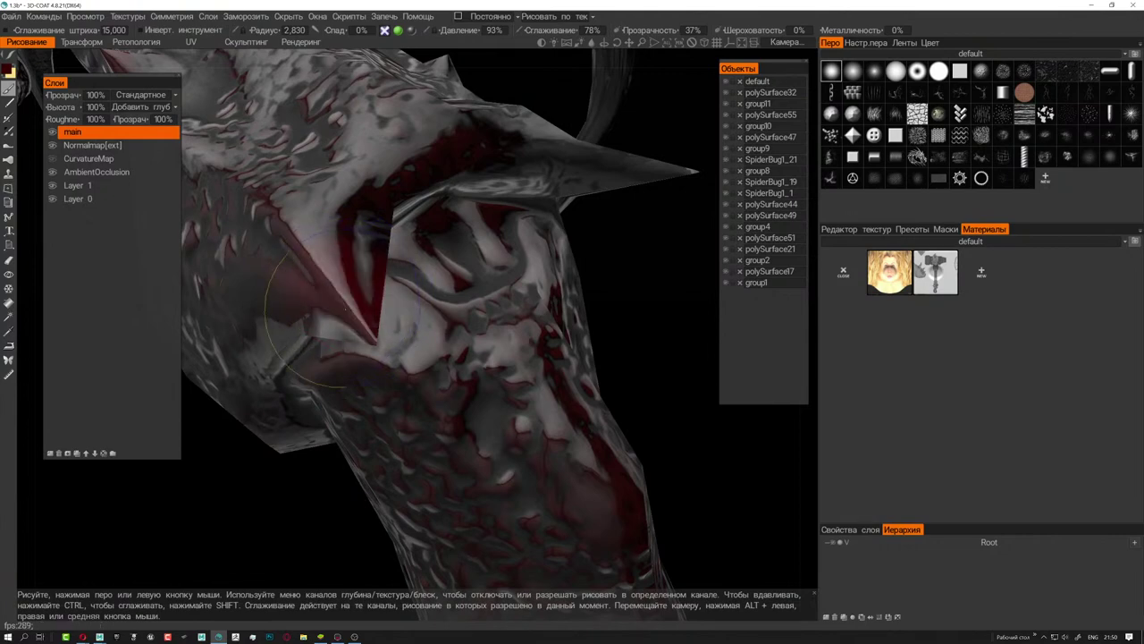
mouse_move(343, 291)
left_mouse_down("alt")
mouse_move(435, 288)
mouse_move(367, 279)
left_mouse_up("alt")
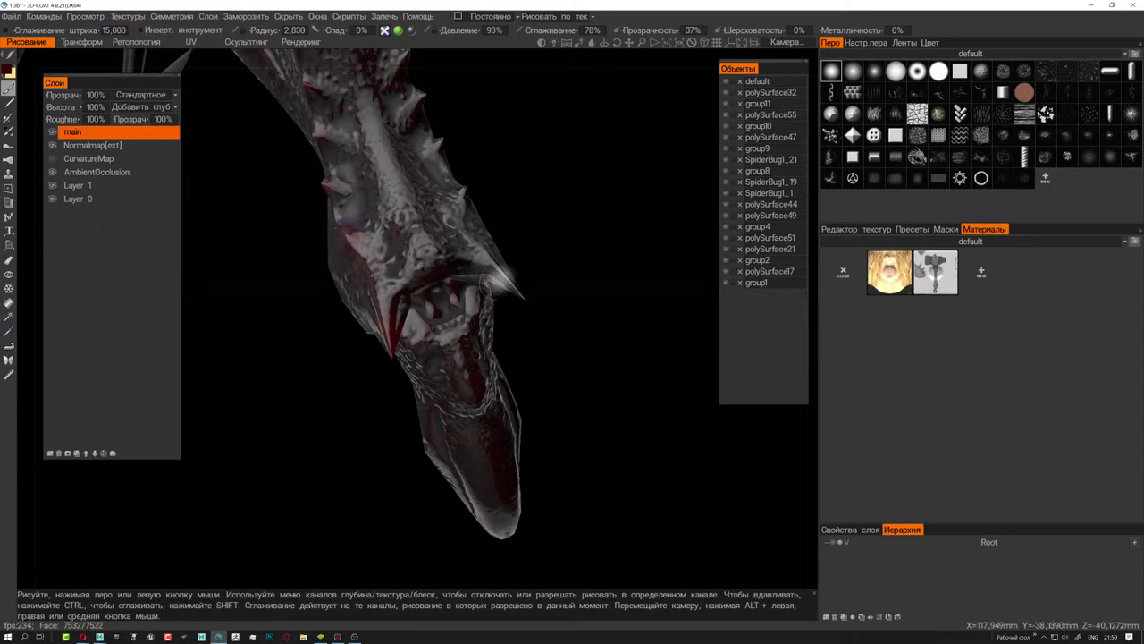
left_click_drag(498, 281, 494, 298, "alt")
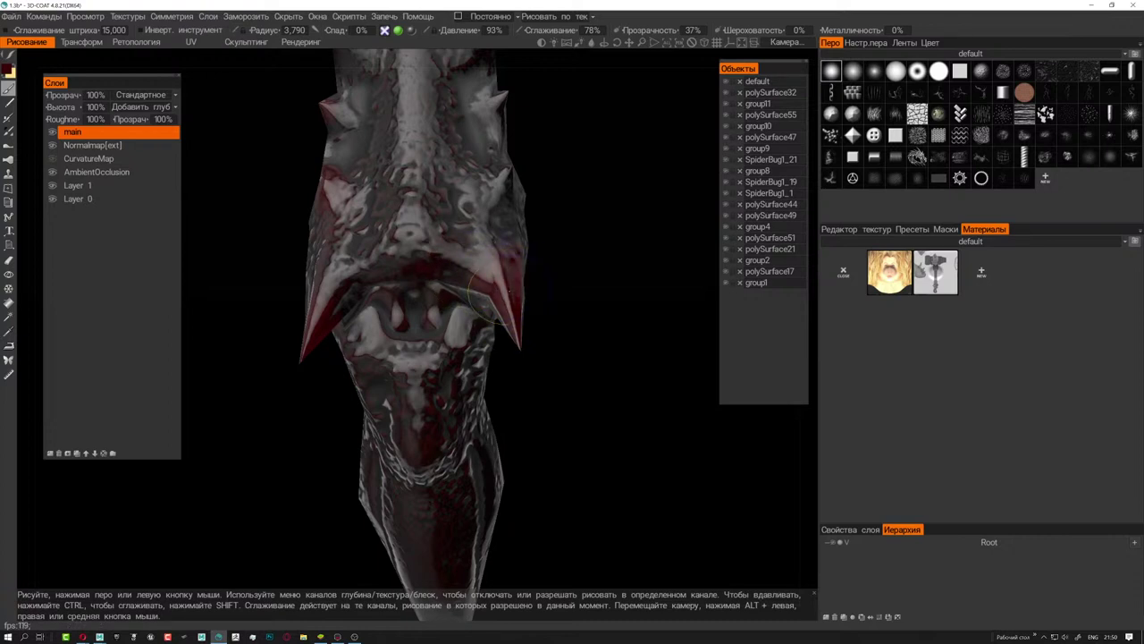
mouse_move(532, 317)
left_mouse_down("alt")
mouse_move(573, 332)
mouse_move(559, 345)
mouse_move(534, 334)
mouse_move(564, 325)
left_mouse_up("alt")
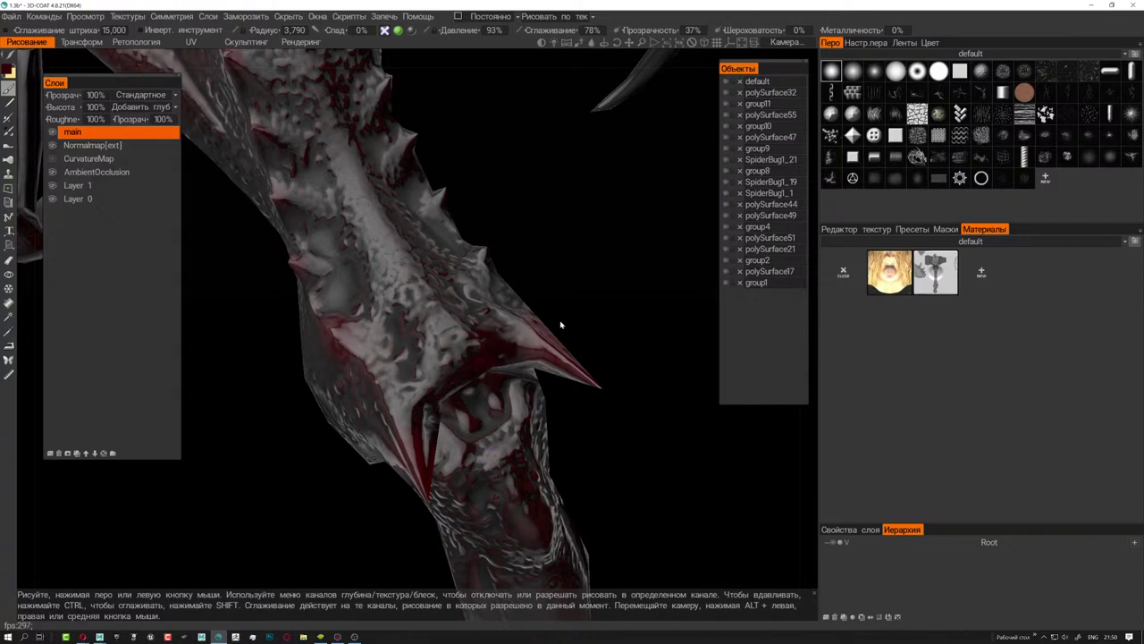
mouse_move(560, 275)
left_mouse_down("alt")
mouse_move(508, 325)
mouse_move(516, 332)
mouse_move(443, 335)
mouse_move(474, 331)
mouse_move(438, 353)
mouse_move(421, 274)
mouse_move(415, 302)
mouse_move(455, 258)
mouse_move(466, 305)
mouse_move(426, 292)
mouse_move(498, 324)
mouse_move(479, 313)
mouse_move(438, 331)
left_mouse_up("alt")
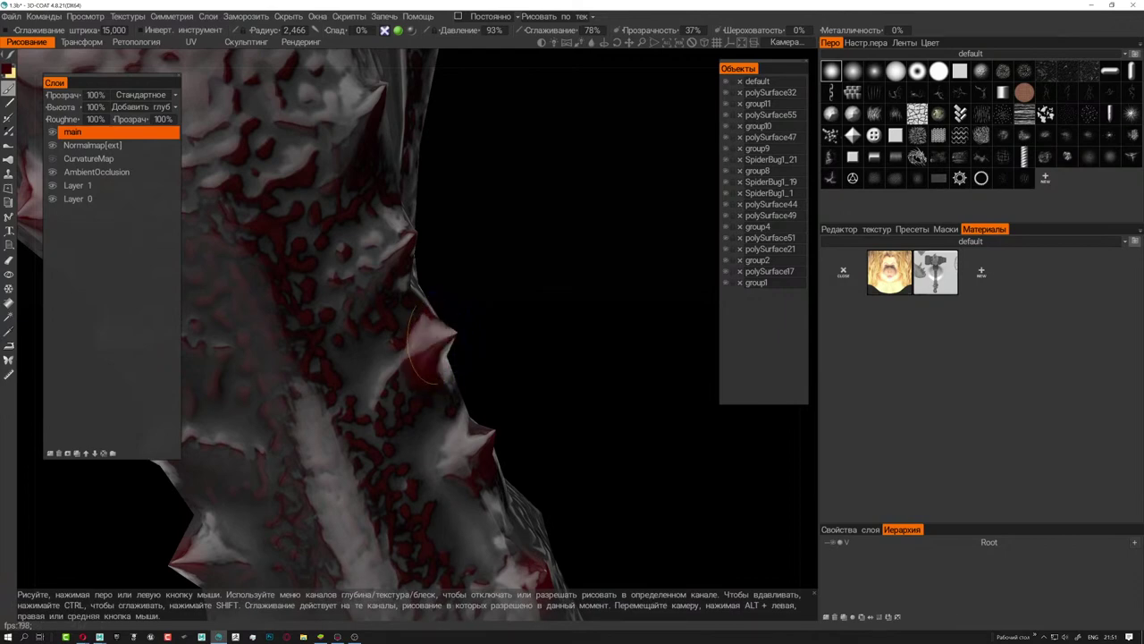
- Widen the brush to about 8.7 and paint red along and up the limb spike
mouse_move(520, 331)
left_mouse_down("alt")
mouse_move(451, 228)
mouse_move(452, 271)
mouse_move(433, 259)
mouse_move(453, 227)
mouse_move(417, 265)
mouse_move(504, 280)
mouse_move(549, 262)
left_mouse_up("alt")
mouse_move(549, 262)
right_mouse_down()
mouse_move(485, 319)
mouse_move(409, 281)
mouse_move(384, 335)
right_mouse_up()
mouse_move(349, 336)
left_mouse_down("alt")
mouse_move(471, 331)
mouse_move(456, 332)
mouse_move(542, 312)
mouse_move(496, 326)
left_mouse_up("alt")
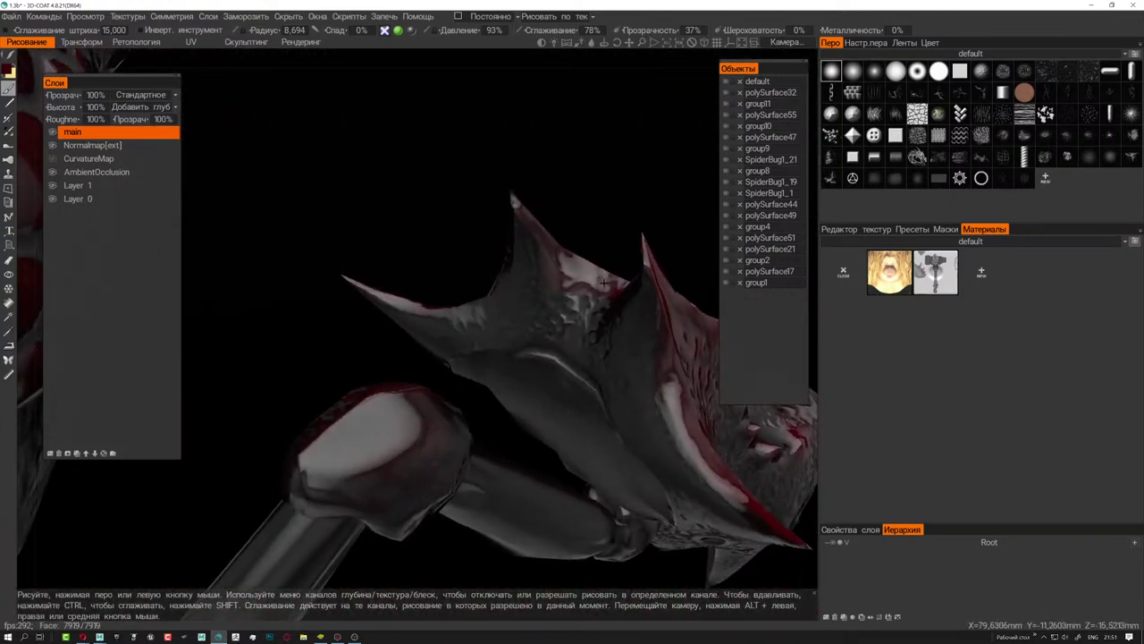
mouse_move(511, 282)
left_mouse_down("alt")
mouse_move(429, 312)
mouse_move(473, 256)
left_mouse_up("alt")
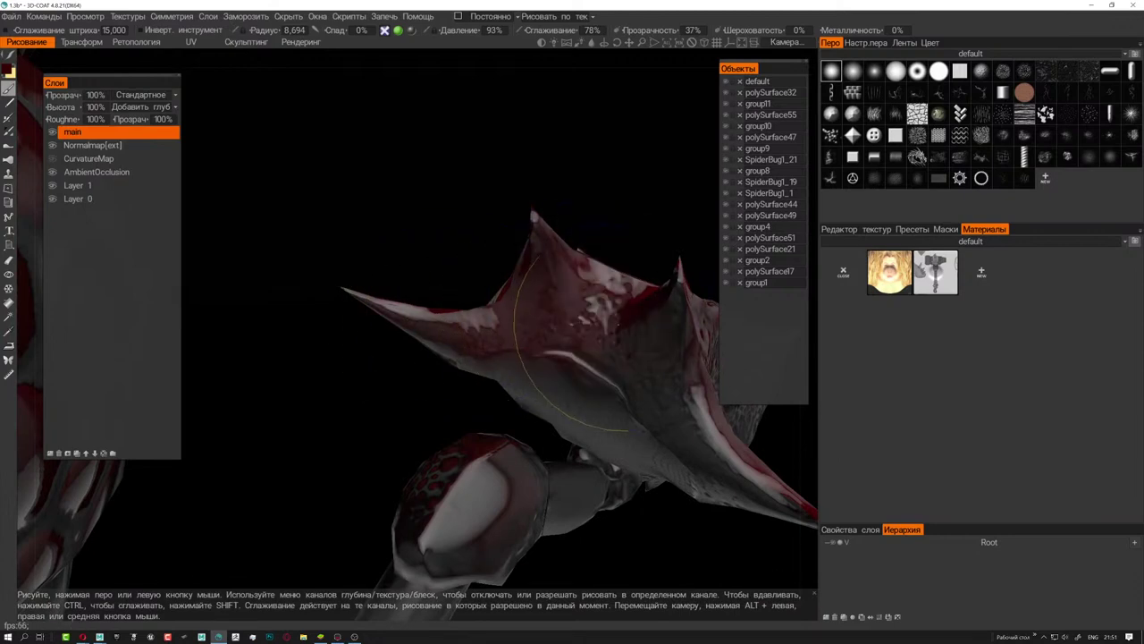
mouse_move(639, 349)
left_mouse_down("alt")
mouse_move(509, 420)
mouse_move(487, 339)
mouse_move(514, 281)
left_mouse_up("alt")
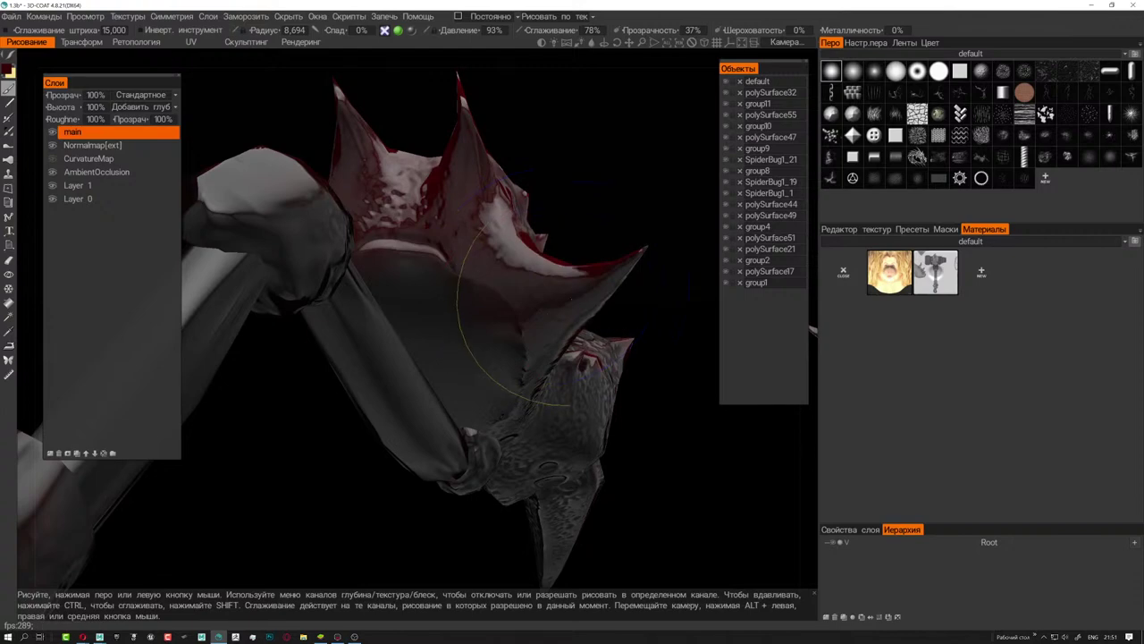
left_click_drag(541, 326, 554, 295, "alt")
mouse_move(384, 371)
left_mouse_down("alt")
mouse_move(465, 340)
mouse_move(496, 286)
mouse_move(462, 331)
left_mouse_up("alt")
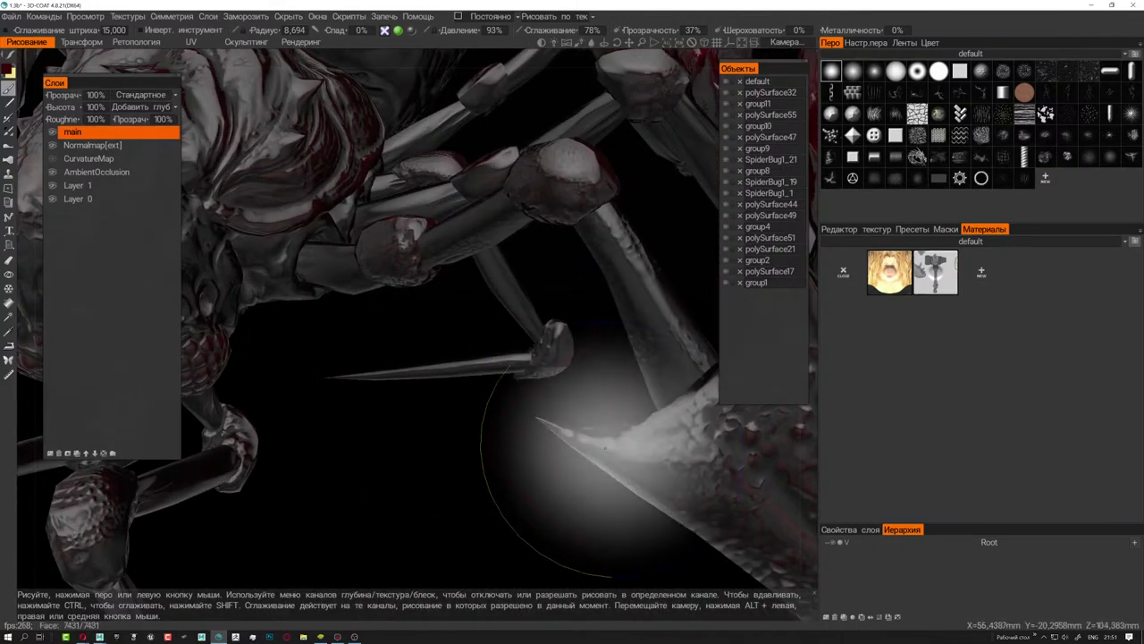
mouse_move(571, 442)
left_mouse_down()
mouse_move(613, 456)
mouse_move(376, 380)
left_mouse_up()
left_click_drag(398, 331, 420, 277)
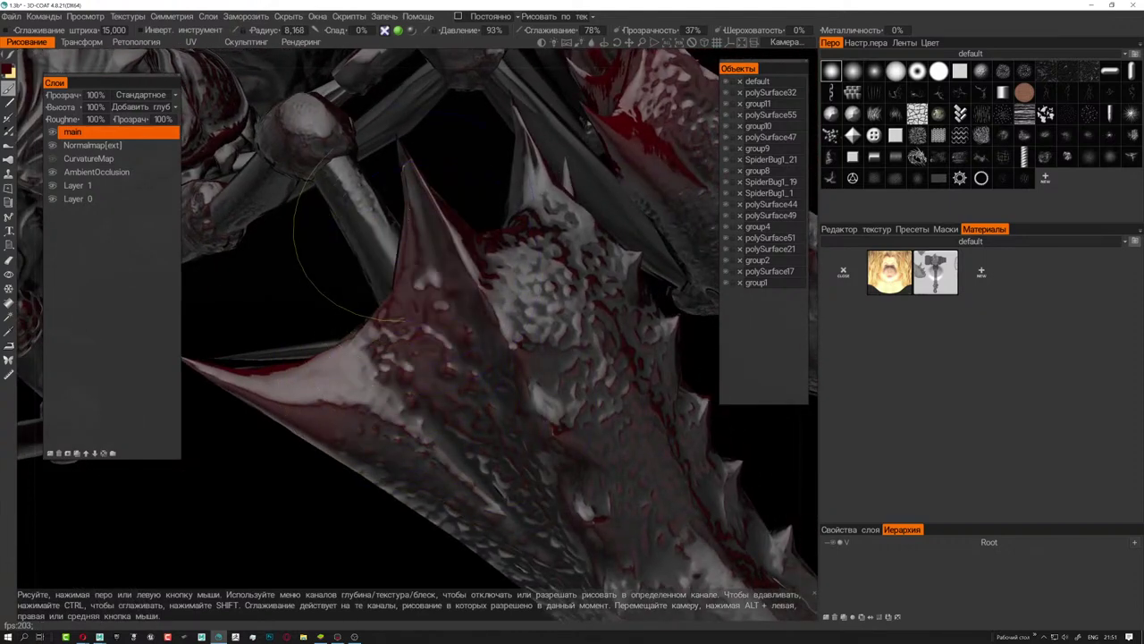
- Paint red onto the base of the spike near the leg joints
left_click_drag(375, 204, 473, 285, "alt")
left_click_drag(411, 322, 411, 340, "alt")
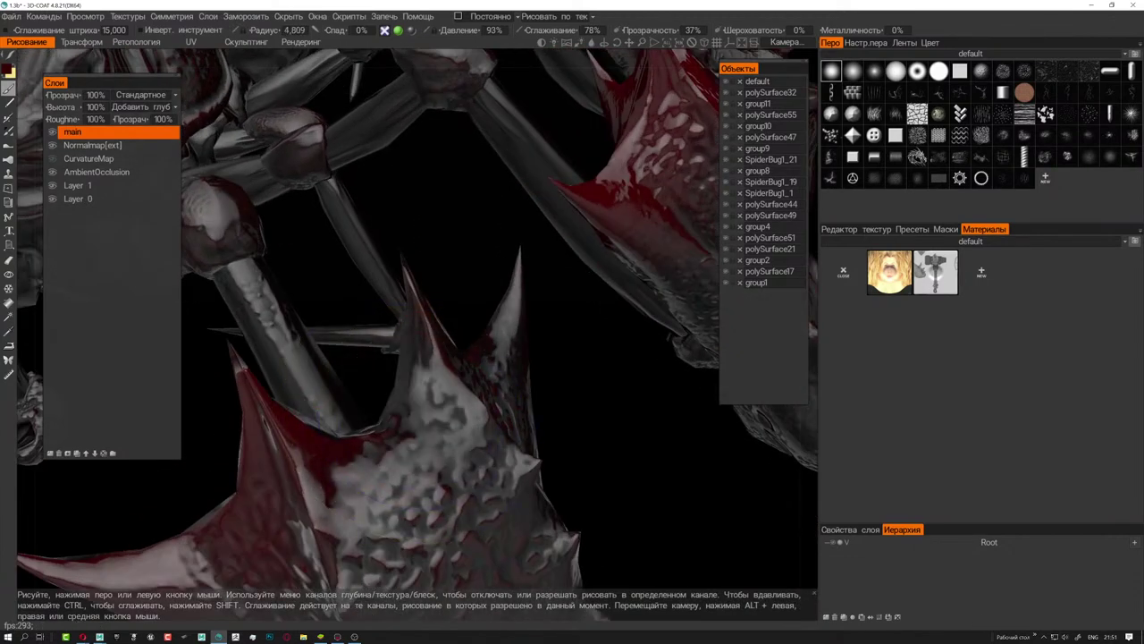
left_click_drag(354, 434, 374, 414)
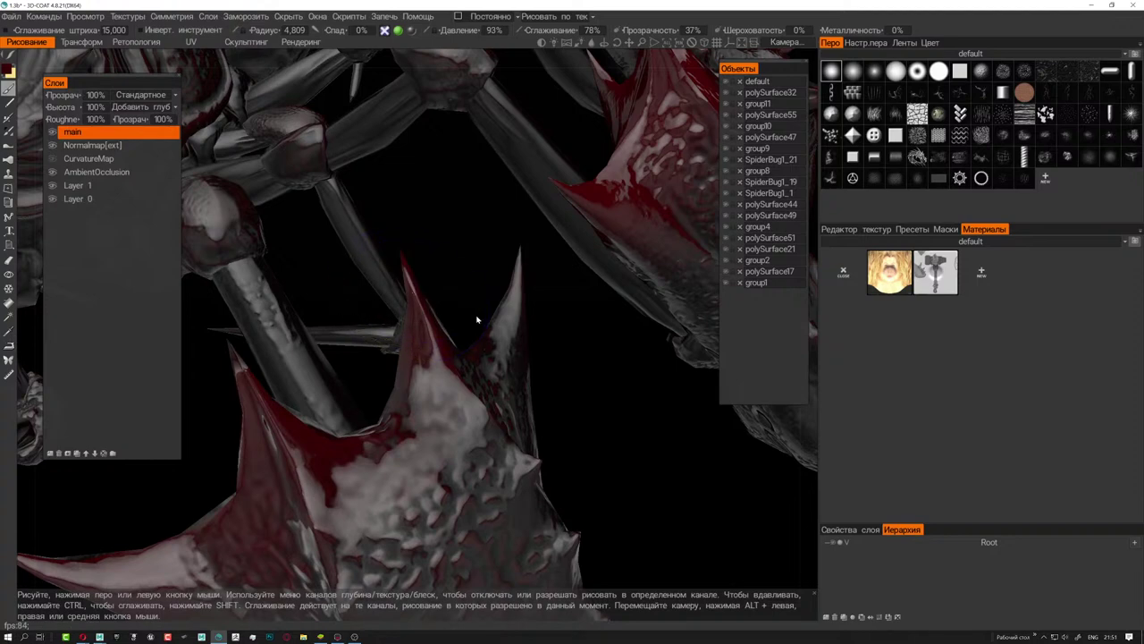
mouse_move(553, 310)
left_mouse_down("alt")
mouse_move(585, 340)
mouse_move(511, 358)
mouse_move(497, 311)
mouse_move(493, 344)
left_mouse_up("alt")
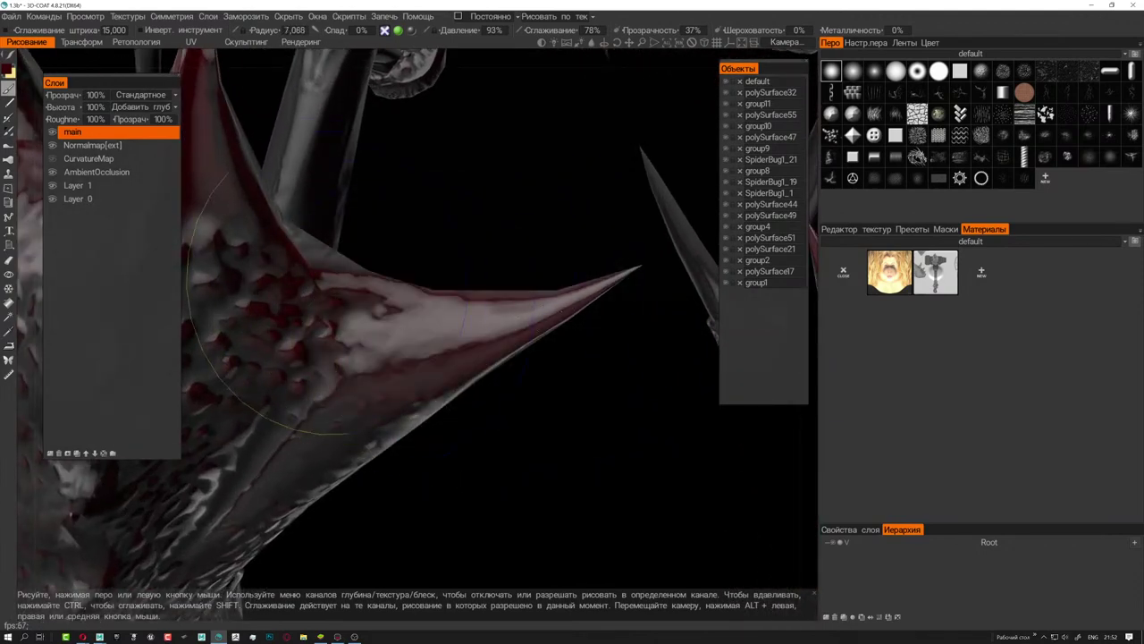
mouse_move(331, 286)
left_mouse_down("alt")
mouse_move(372, 280)
mouse_move(388, 310)
mouse_move(421, 313)
mouse_move(397, 281)
mouse_move(348, 344)
mouse_move(391, 368)
mouse_move(413, 365)
left_mouse_up("alt")
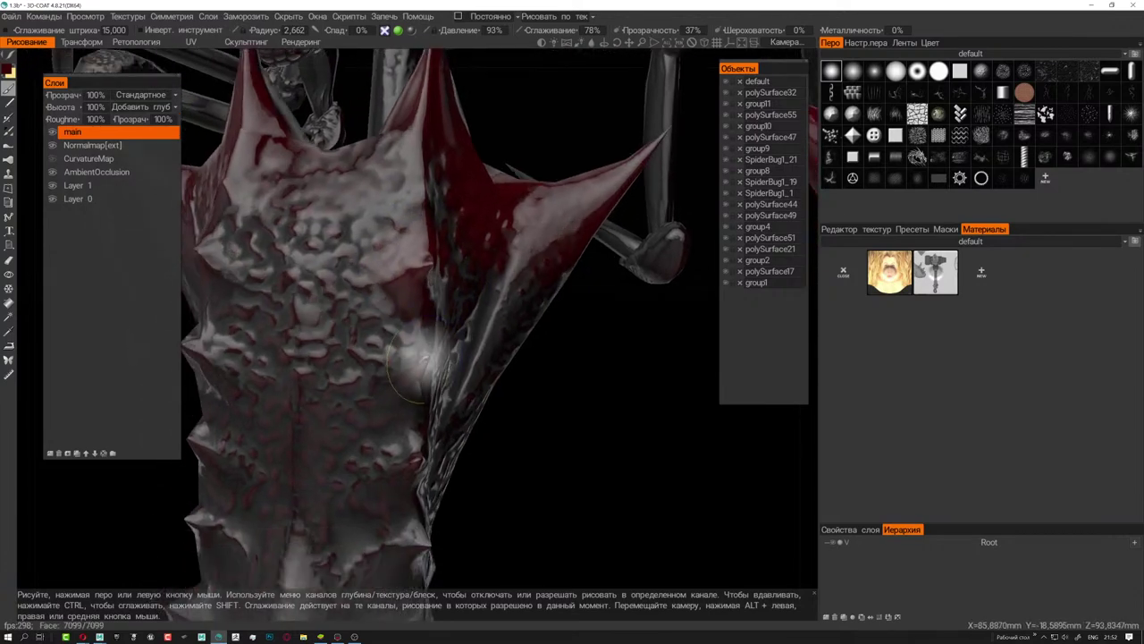
- Move to the torso and shrink the brush to about 2.4 for its spikes
mouse_move(393, 434)
left_mouse_down("alt")
mouse_move(398, 407)
mouse_move(435, 370)
mouse_move(394, 353)
left_mouse_up("alt")
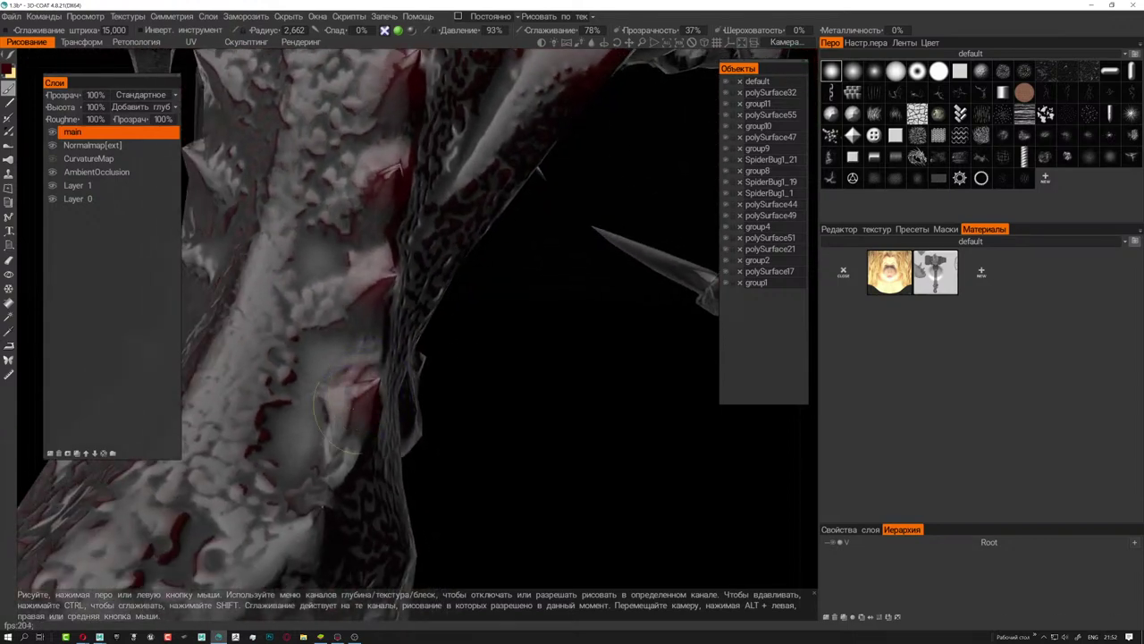
mouse_move(355, 476)
left_mouse_down("alt")
mouse_move(370, 425)
mouse_move(339, 448)
mouse_move(421, 456)
left_mouse_up("alt")
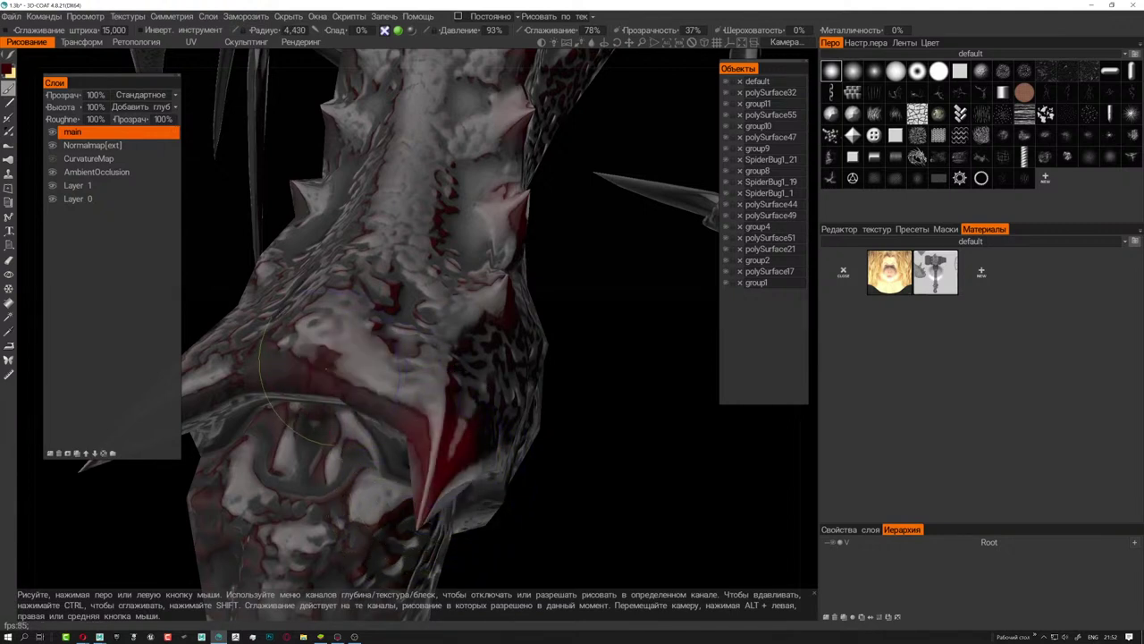
mouse_move(376, 411)
left_mouse_down("alt")
mouse_move(365, 405)
mouse_move(348, 456)
left_mouse_up("alt")
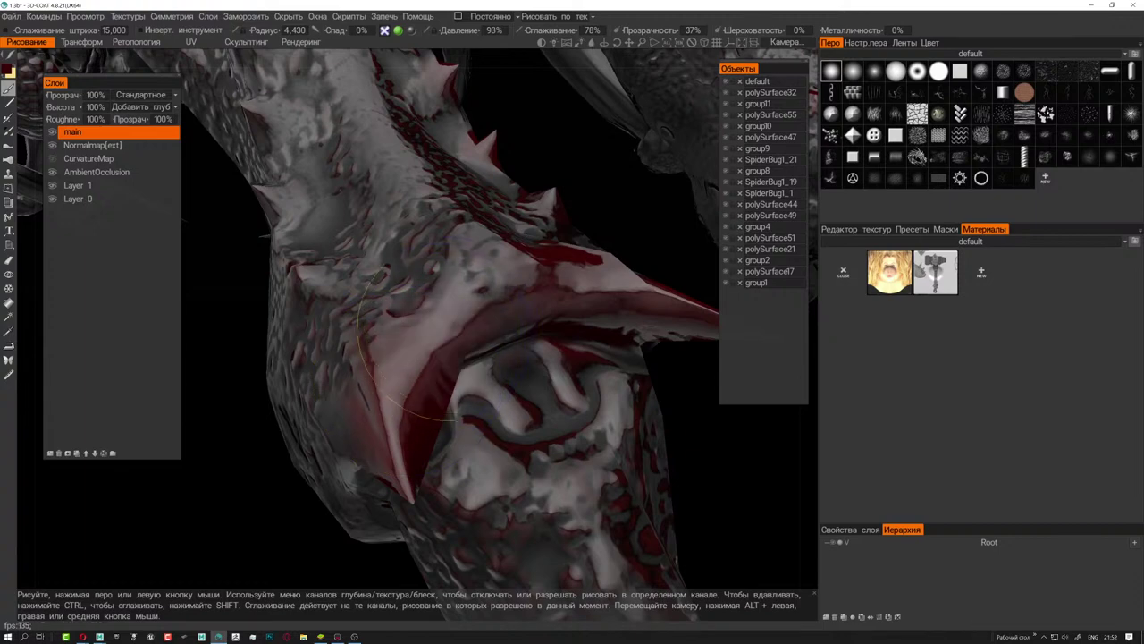
left_click_drag(407, 350, 409, 380, "alt")
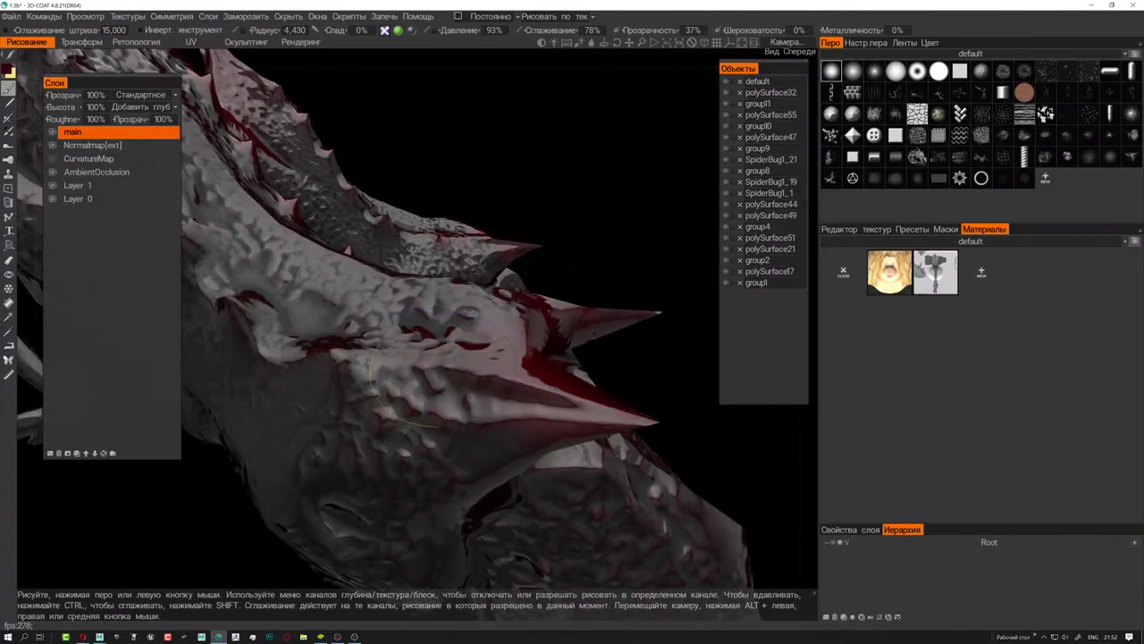
right_click_drag(406, 383, 394, 383)
left_click_drag(407, 382, 460, 402, "alt")
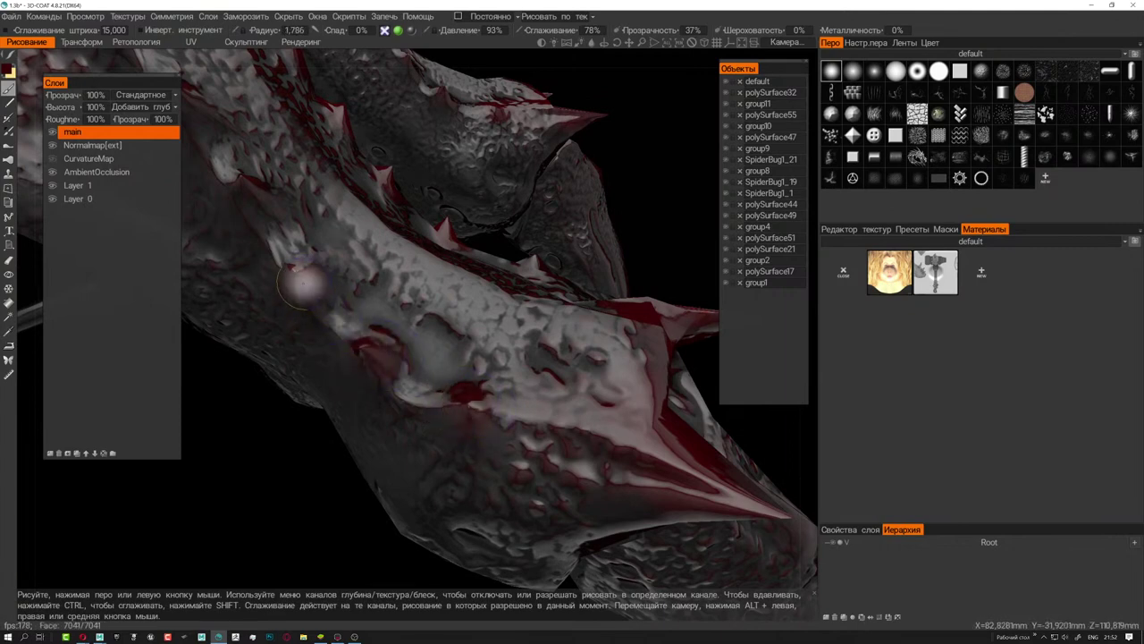
left_click_drag(291, 251, 345, 309, "alt")
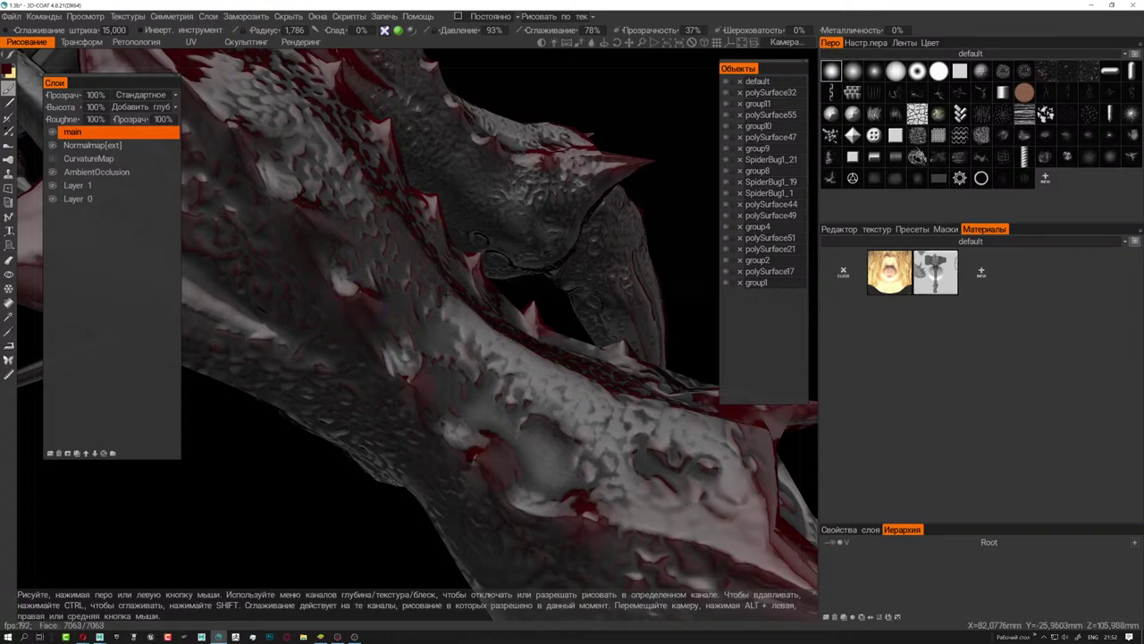
scroll(448, 293, "down", 5)
left_click_drag(467, 316, 355, 350, "alt")
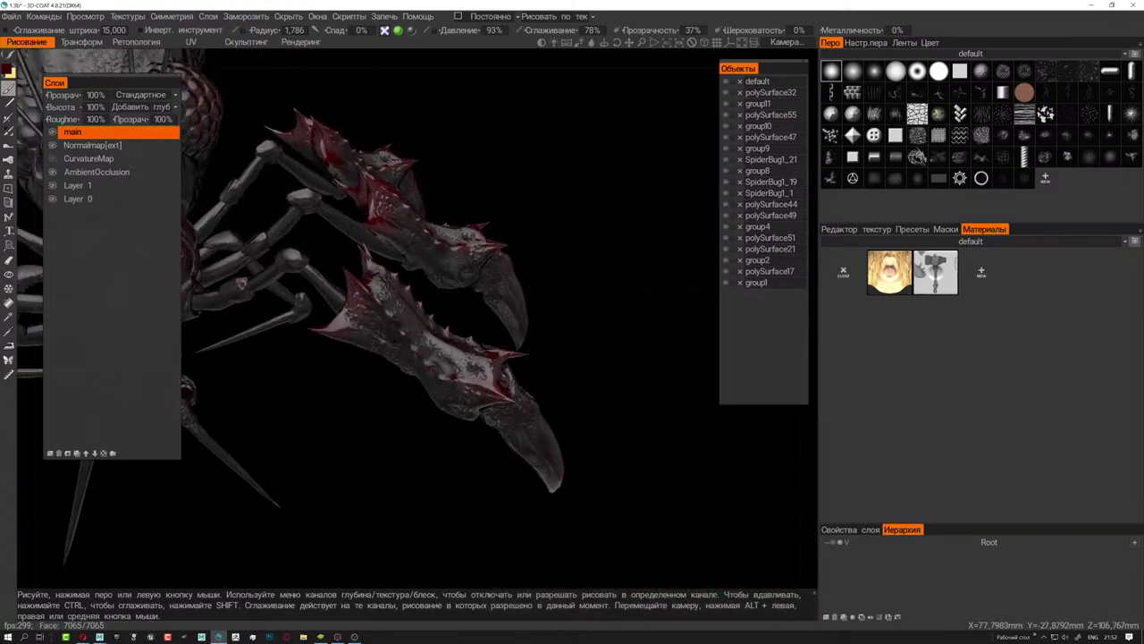
- Shrink the brush to about 1.4 and paint the knee joint reddish
mouse_move(501, 340)
left_mouse_down("alt")
mouse_move(524, 319)
mouse_move(444, 400)
mouse_move(450, 331)
mouse_move(497, 312)
mouse_move(524, 355)
mouse_move(499, 366)
left_mouse_up("alt")
scroll(524, 319, "up", 3)
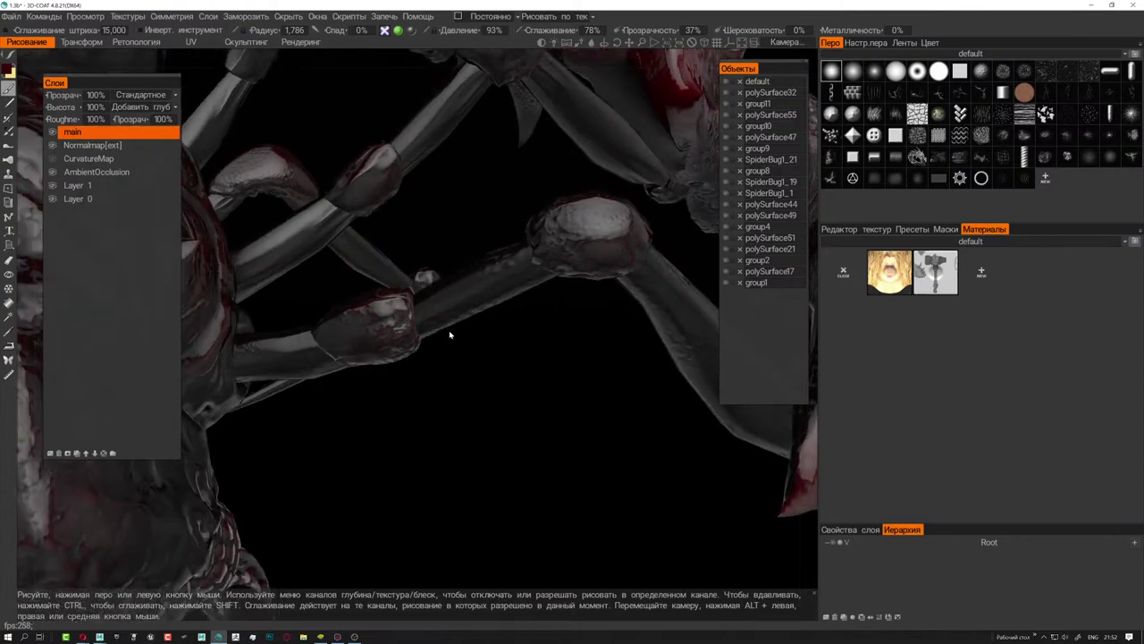
scroll(449, 332, "up", 2)
scroll(514, 340, "up", 2)
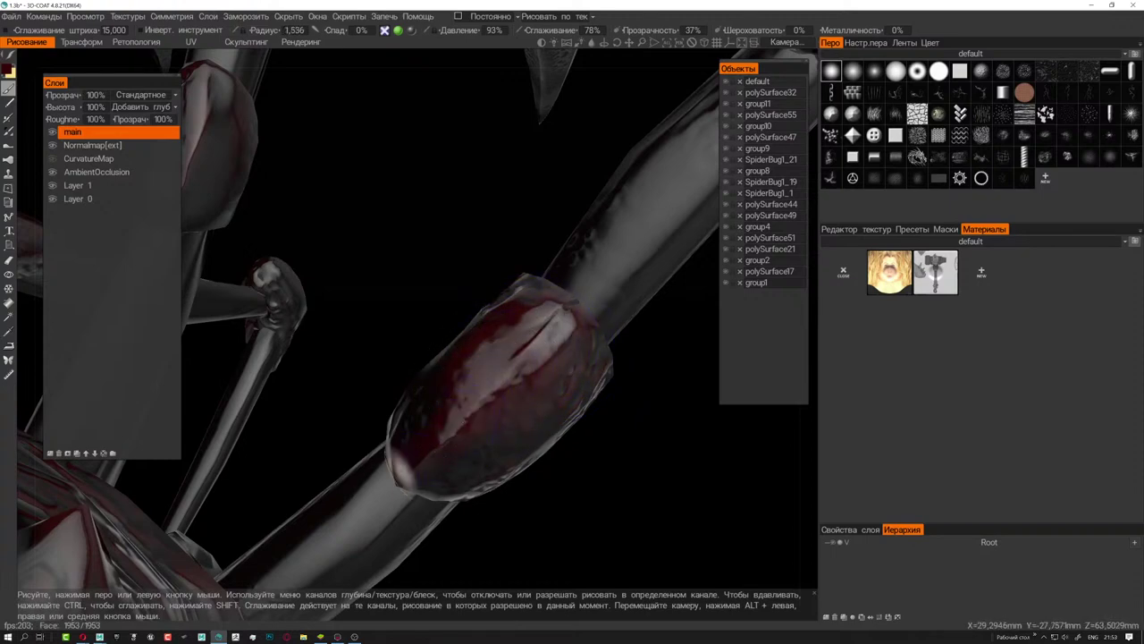
mouse_move(499, 366)
left_mouse_down("alt")
mouse_move(393, 455)
mouse_move(524, 345)
mouse_move(515, 309)
mouse_move(375, 375)
mouse_move(503, 322)
left_mouse_up("alt")
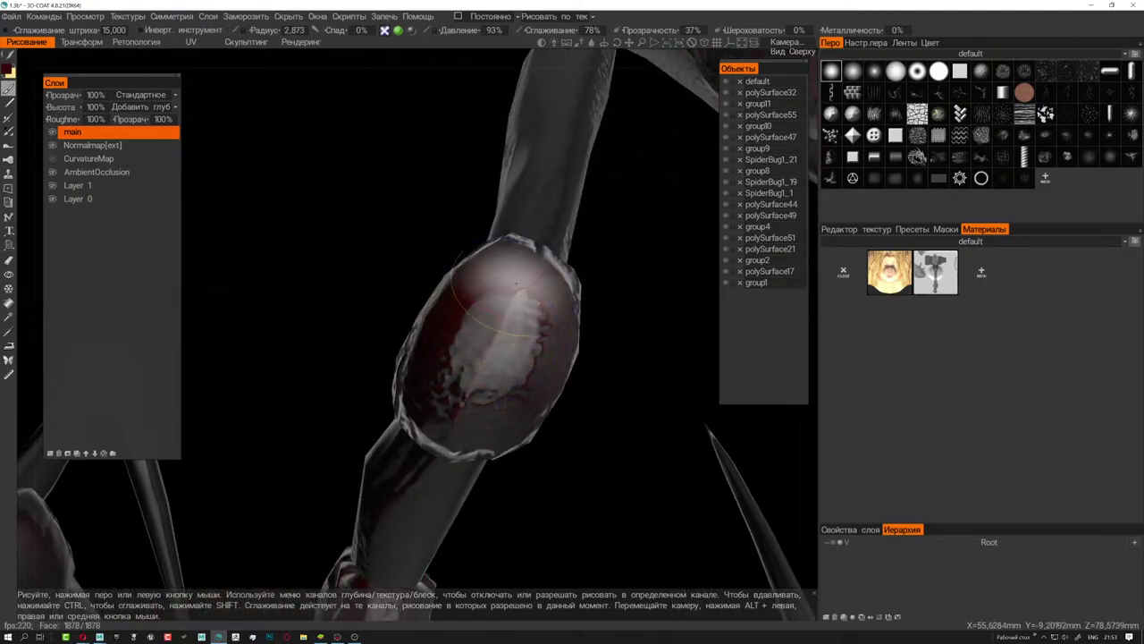
key("bracketleft")
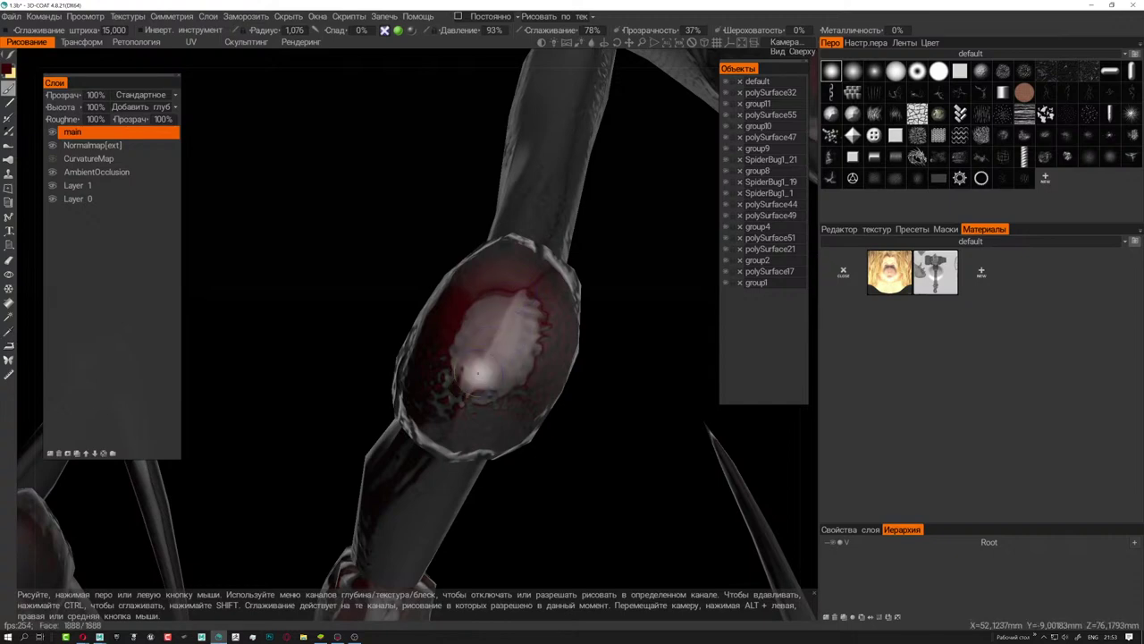
scroll(608, 446, "down", 5)
mouse_move(536, 393)
left_mouse_down("alt")
mouse_move(498, 365)
mouse_move(521, 373)
mouse_move(478, 327)
left_mouse_up("alt")
scroll(521, 373, "up", 5)
mouse_move(462, 191)
left_mouse_down()
mouse_move(442, 195)
mouse_move(458, 287)
mouse_move(503, 393)
mouse_move(500, 321)
mouse_move(463, 336)
mouse_move(468, 377)
left_mouse_up()
- Enlarge the brush to about 4.7 and work dark red over the other leg joints
key("bracketright")
mouse_move(446, 318)
left_mouse_down("alt")
mouse_move(524, 312)
mouse_move(534, 352)
left_mouse_up("alt")
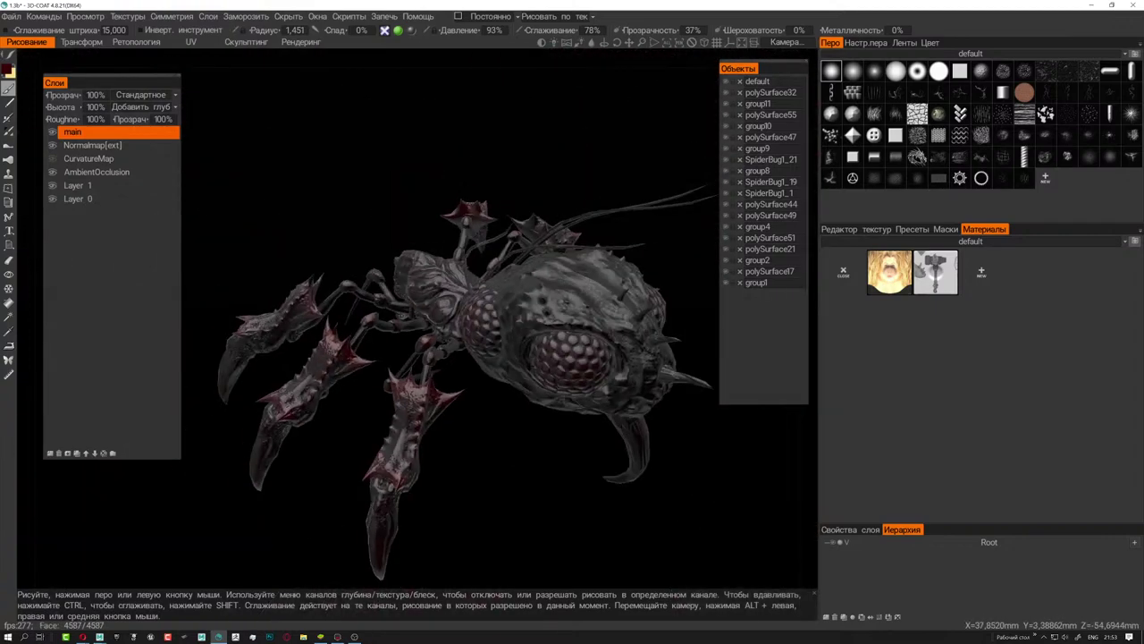
left_click_drag(471, 423, 510, 416, "alt")
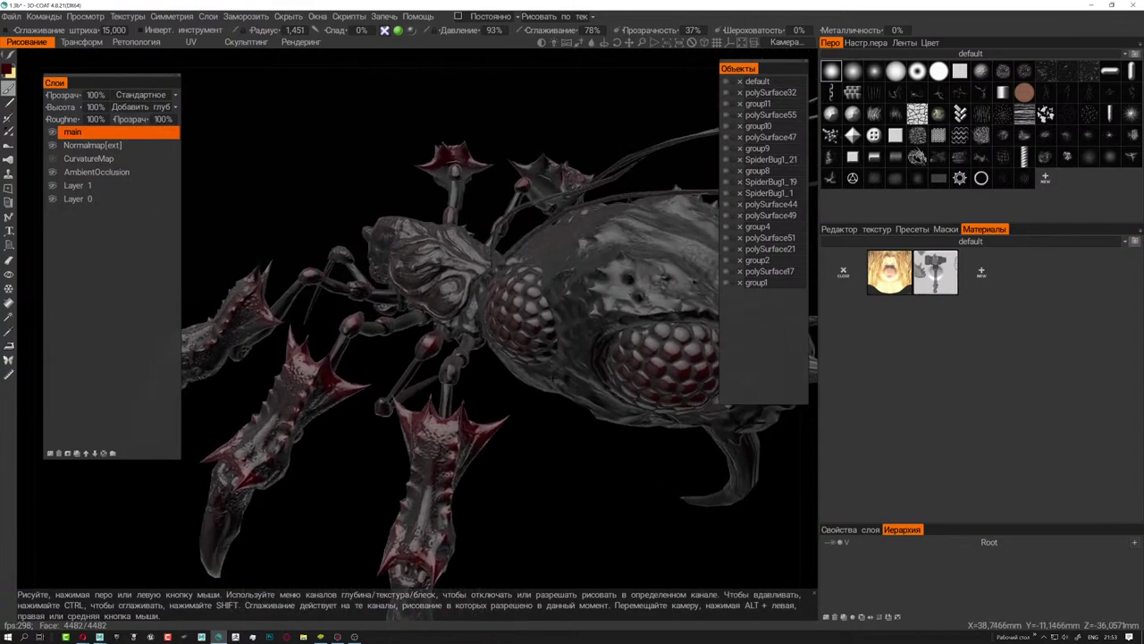
scroll(447, 378, "up", 3)
scroll(492, 401, "up", 2)
scroll(497, 394, "up", 2)
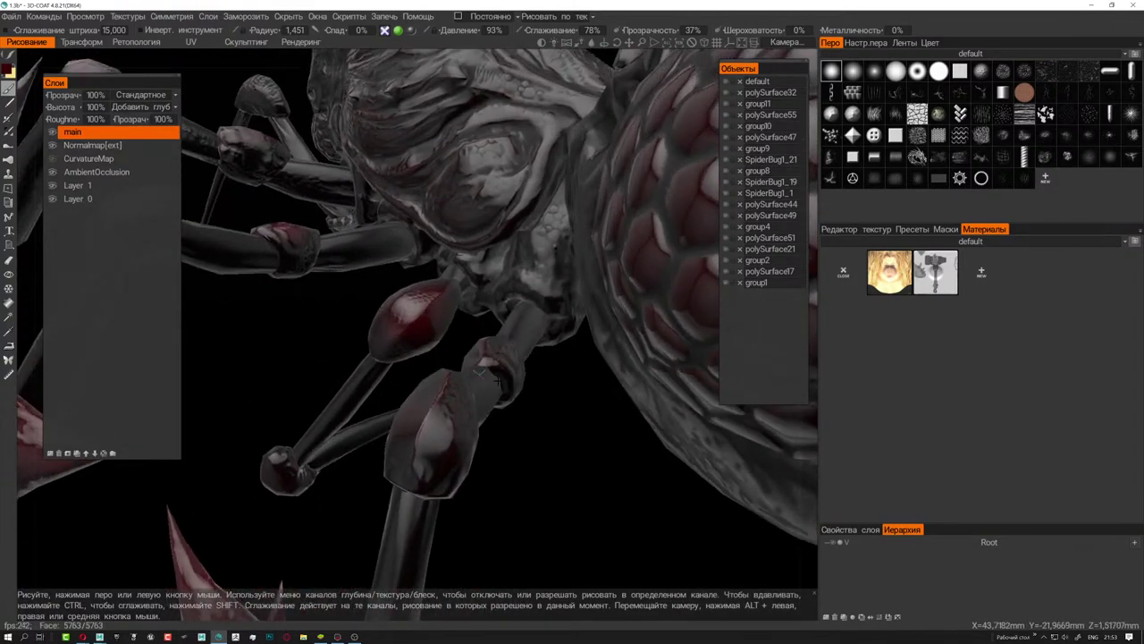
scroll(483, 372, "up", 1)
scroll(481, 357, "up", 1)
scroll(480, 340, "up", 1)
scroll(477, 310, "up", 1)
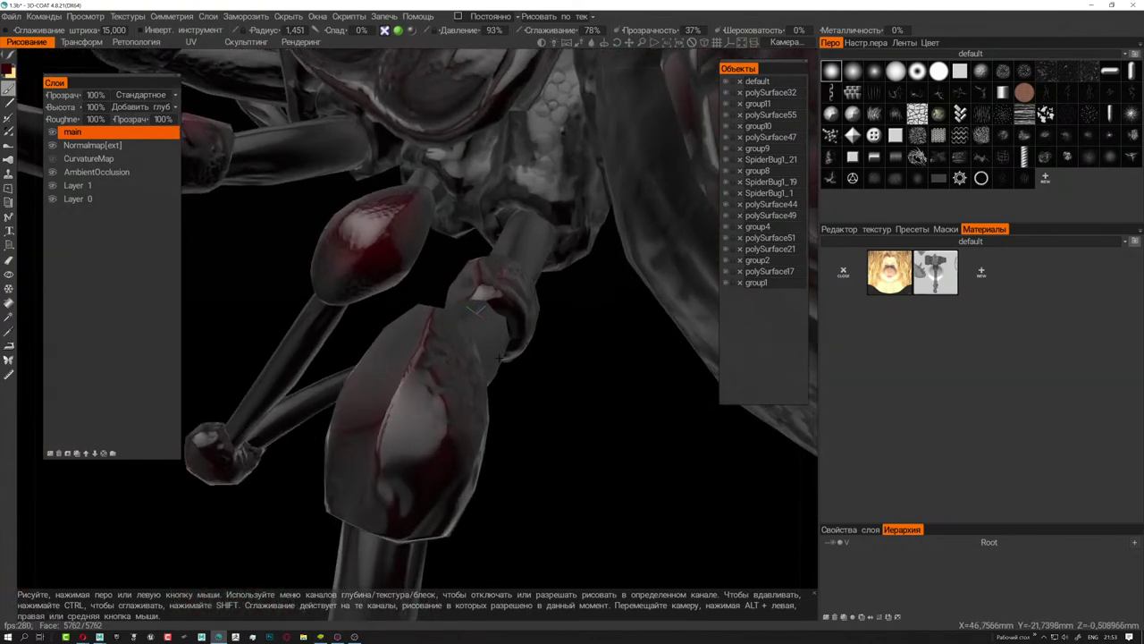
left_click_drag(499, 357, 501, 359, "alt")
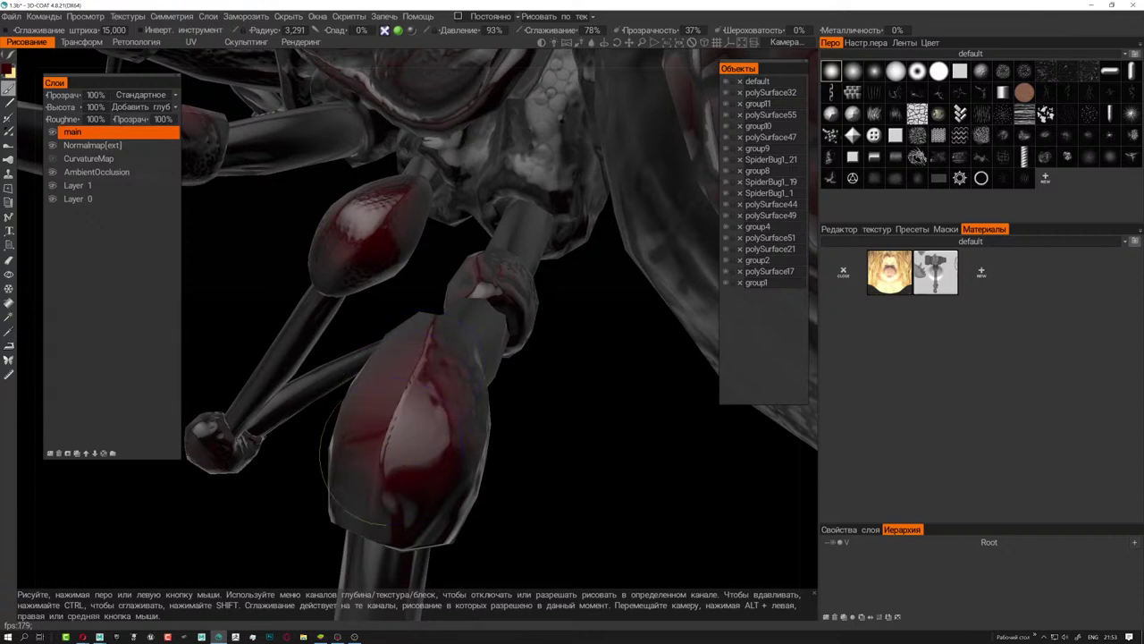
left_click_drag(366, 479, 490, 353, "alt")
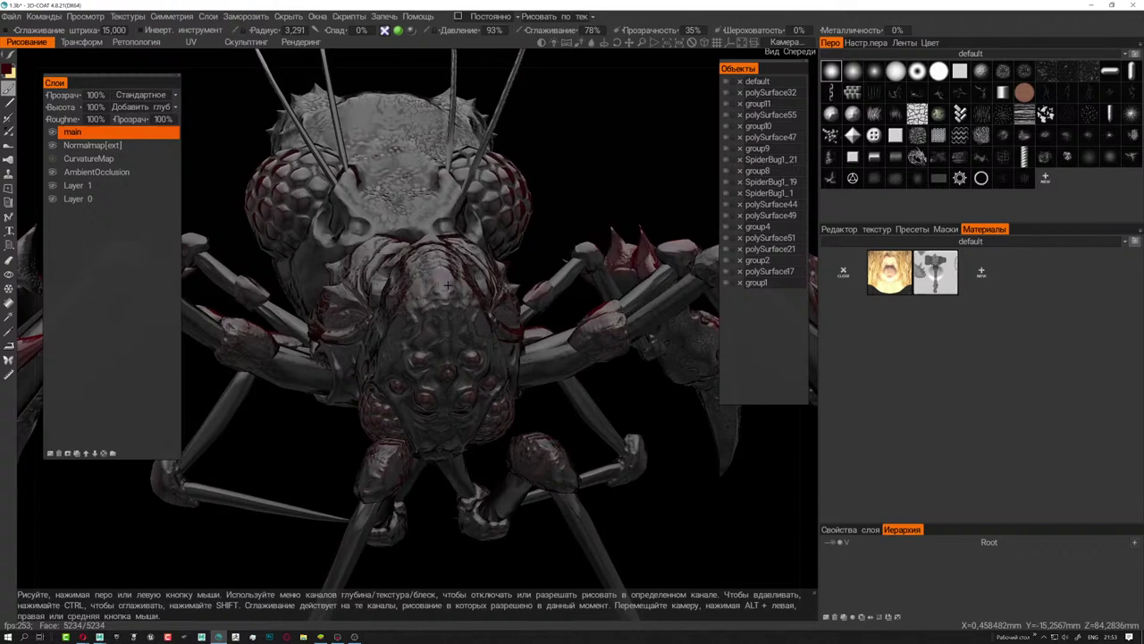
- Shrink the brush to about 1.2 and tint each of the spider's eyes dark red
scroll(448, 284, "up", 2)
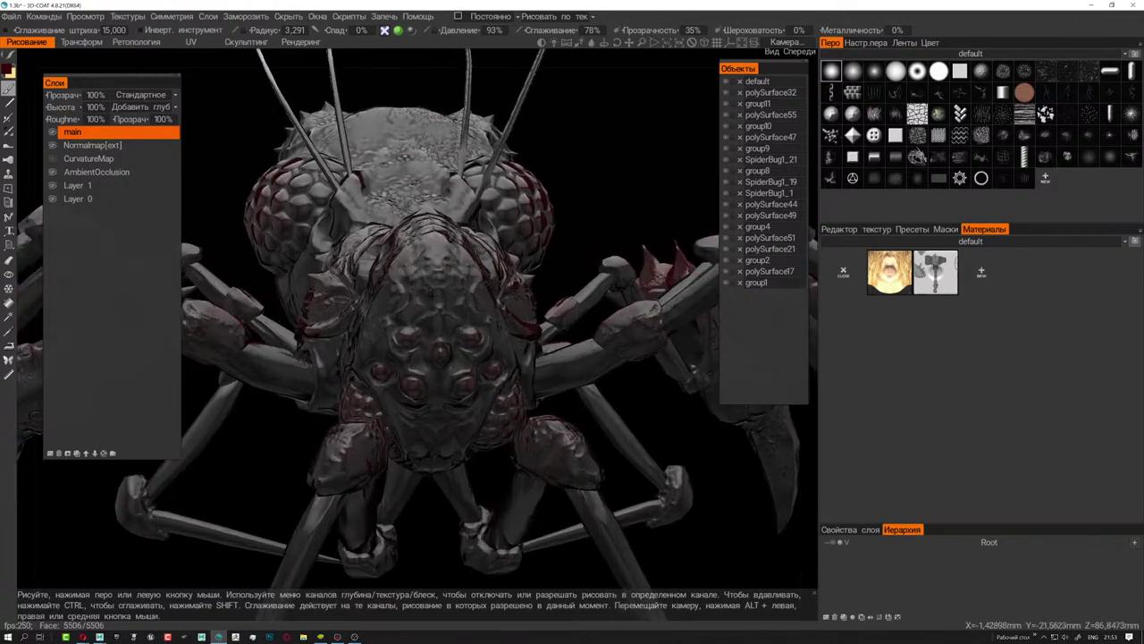
scroll(447, 290, "up", 3)
scroll(444, 298, "up", 3)
scroll(442, 304, "up", 3)
right_click_drag(442, 309, 277, 360)
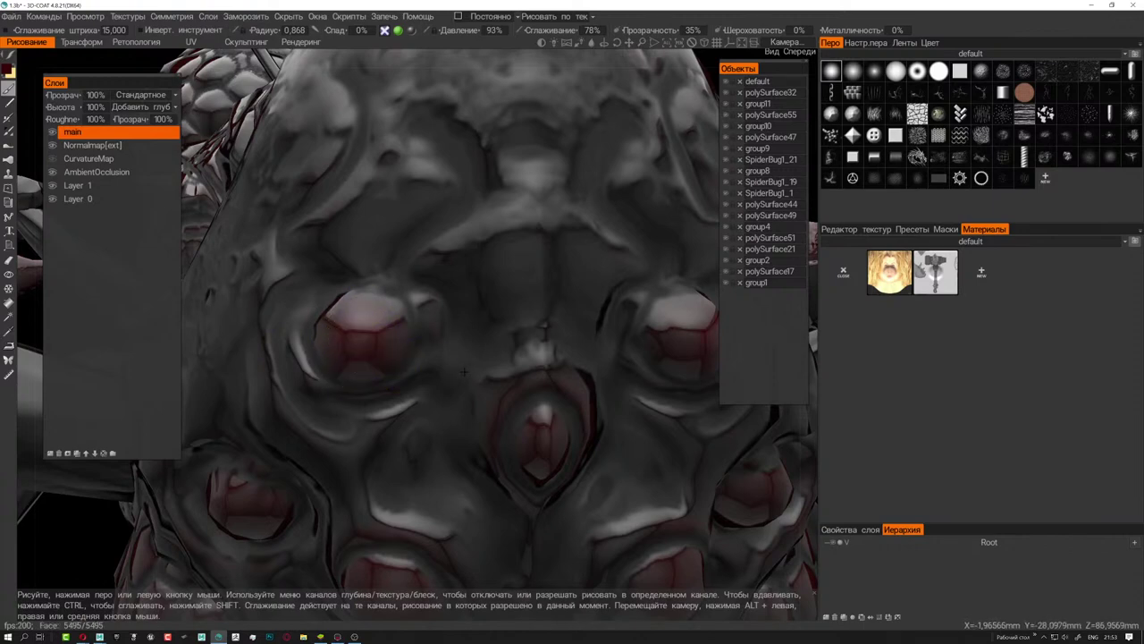
left_click_drag(464, 371, 460, 304, "alt")
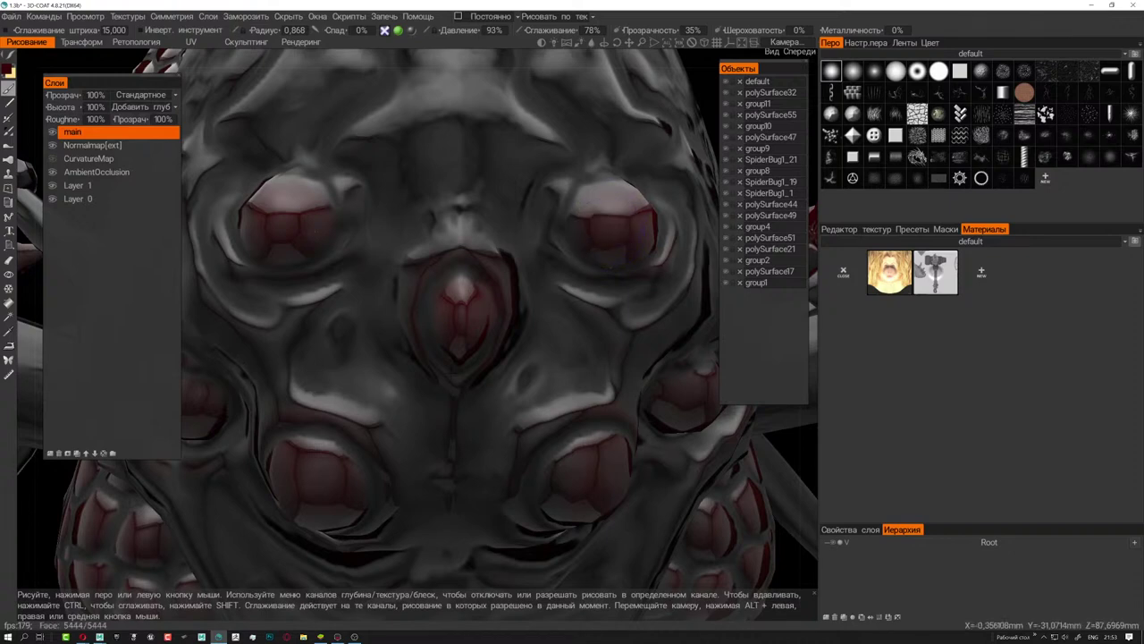
left_click_drag(612, 223, 436, 323, "alt")
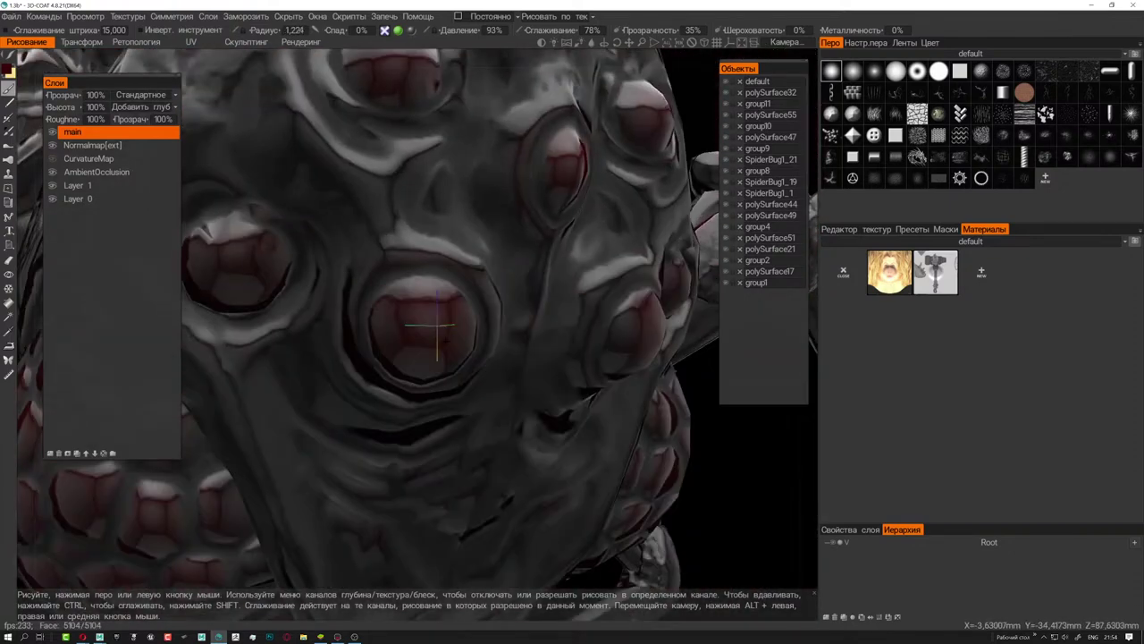
mouse_move(234, 252)
left_mouse_down("alt")
mouse_move(453, 339)
mouse_move(453, 305)
left_mouse_up("alt")
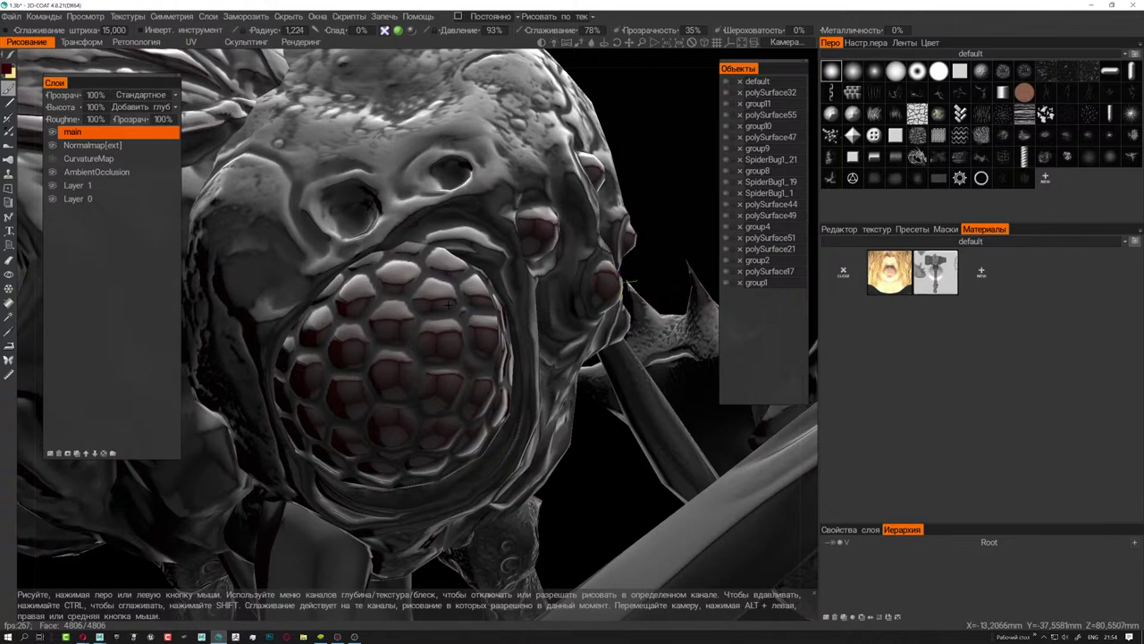
scroll(450, 304, "up", 3)
scroll(450, 304, "up", 3)
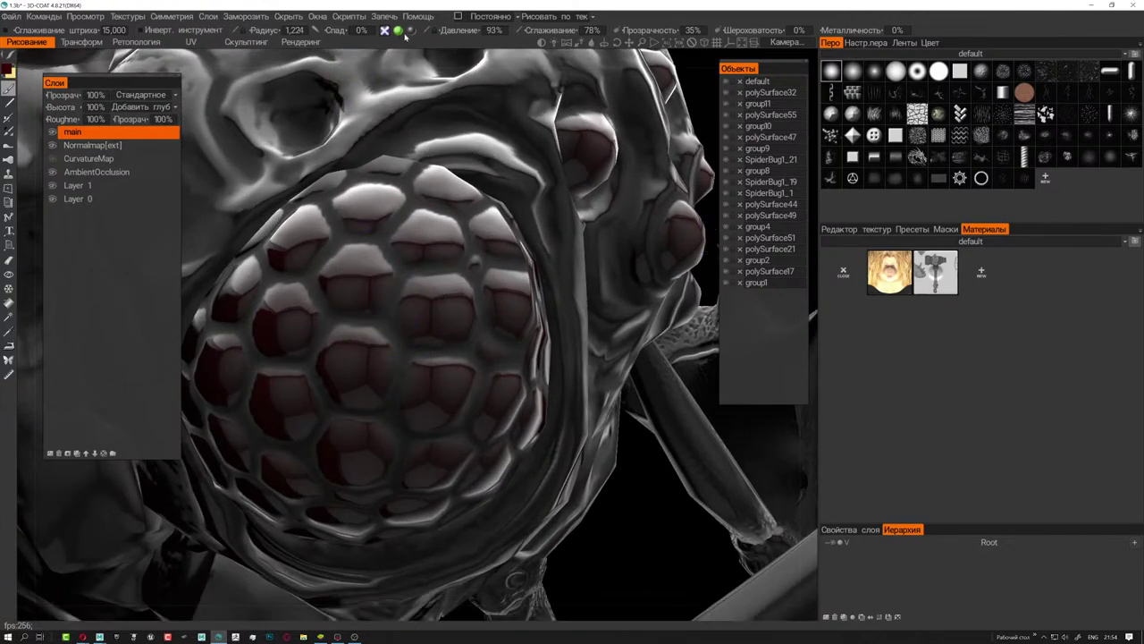
- Switch the paint distribution mode and view the spider from a three-quarter top angle
left_click(490, 16)
left_click(501, 55)
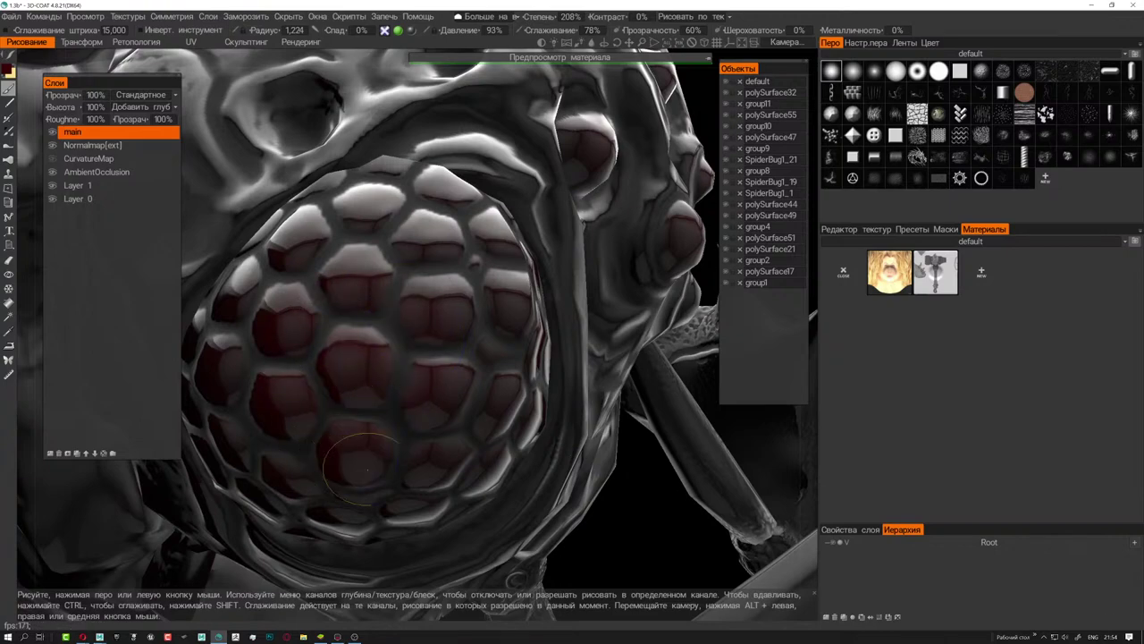
mouse_move(583, 454)
left_mouse_down("alt")
mouse_move(535, 426)
mouse_move(566, 397)
mouse_move(590, 393)
left_mouse_up("alt")
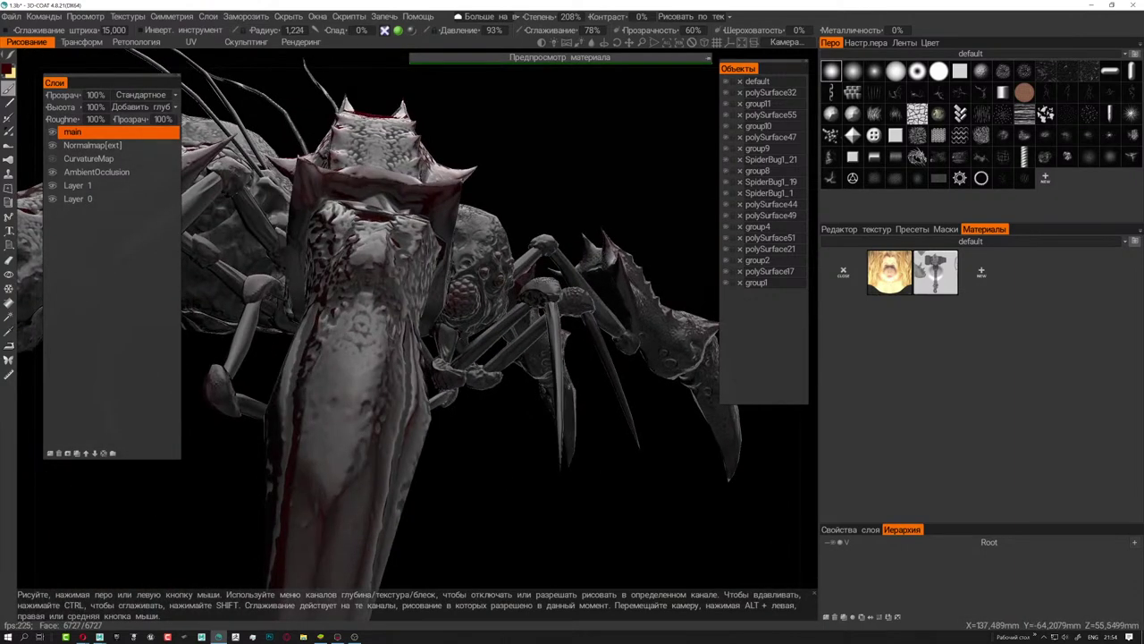
mouse_move(492, 389)
left_mouse_down("alt")
mouse_move(514, 382)
mouse_move(511, 330)
mouse_move(476, 327)
mouse_move(465, 344)
left_mouse_up("alt")
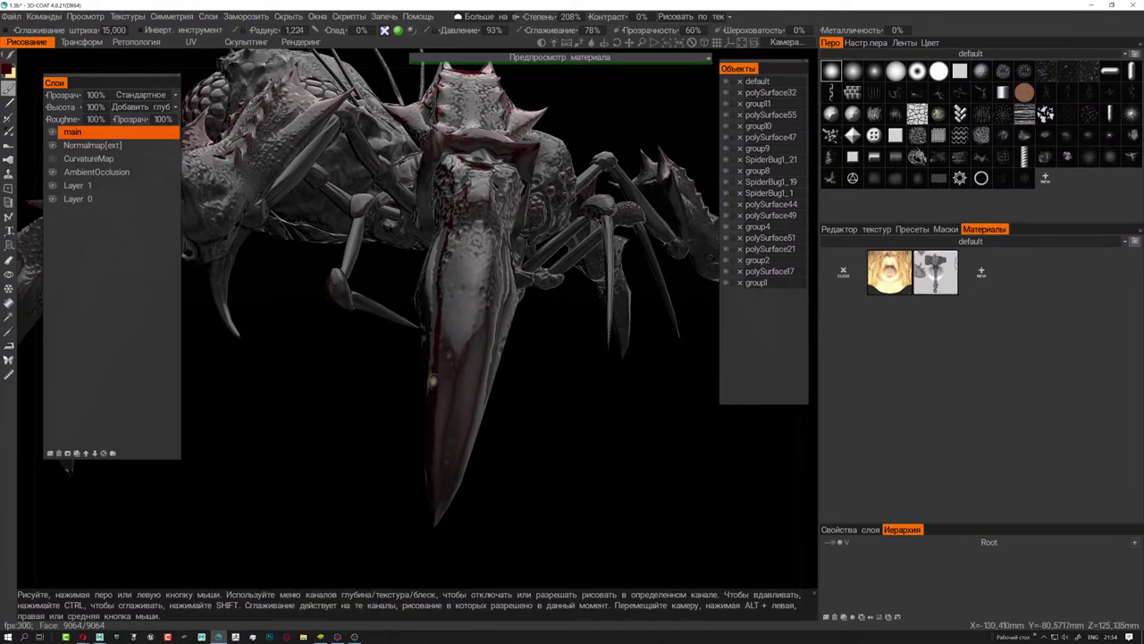
- Enlarge the brush to about 10.3 and shade the fang and claw tips dark red
mouse_move(458, 383)
right_mouse_down()
mouse_move(452, 466)
mouse_move(480, 474)
right_mouse_up()
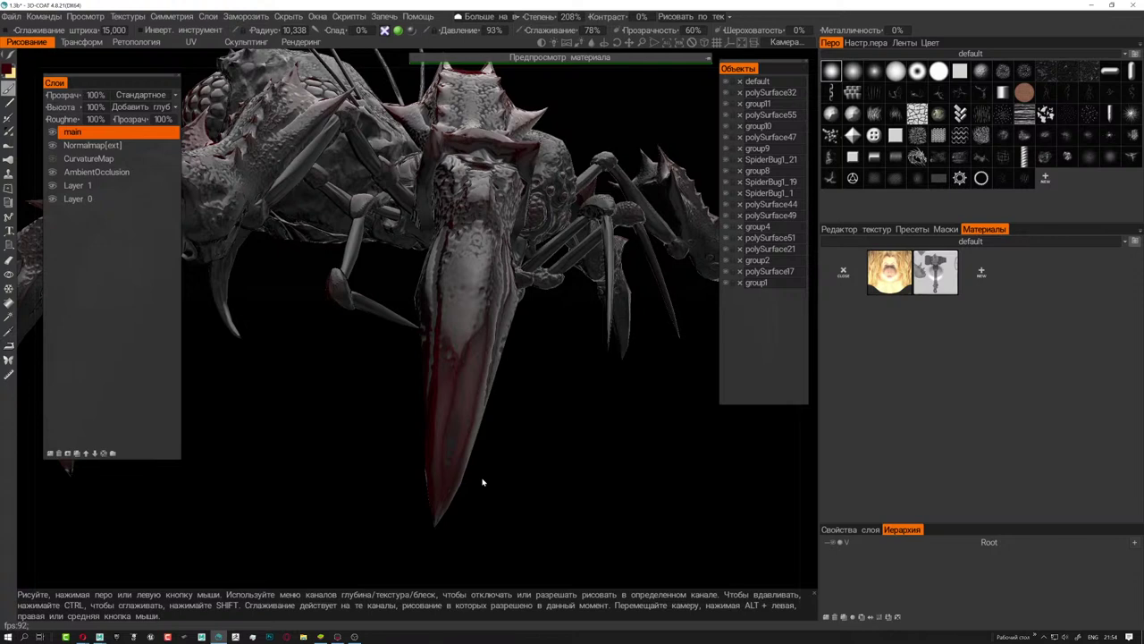
left_click_drag(546, 452, 537, 454, "alt")
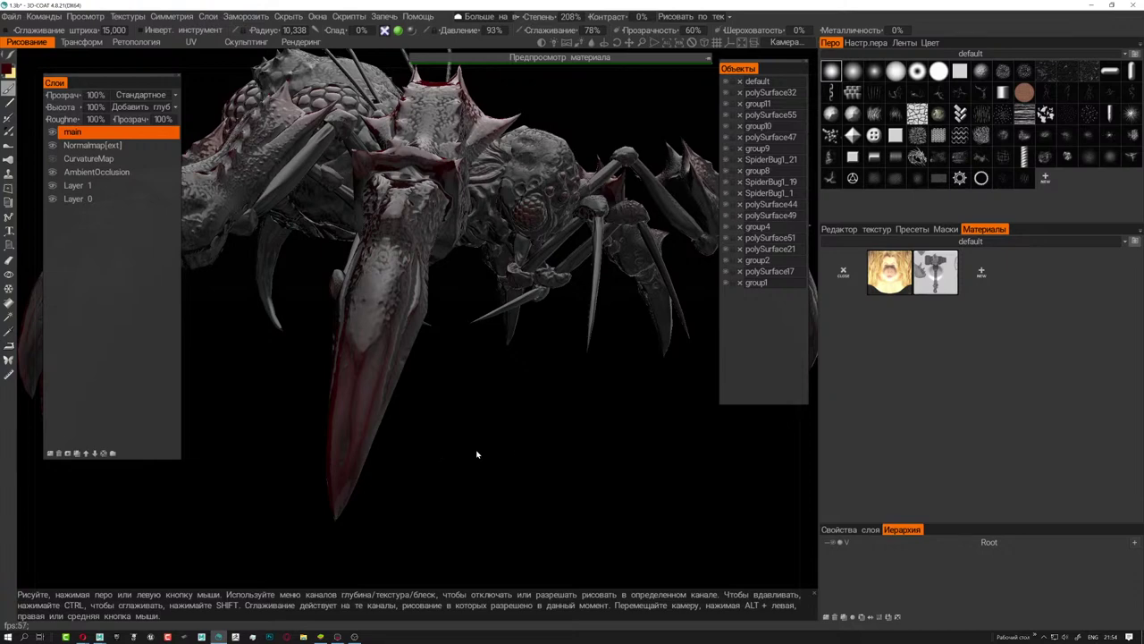
mouse_move(476, 454)
left_mouse_down("alt")
mouse_move(447, 459)
mouse_move(470, 435)
mouse_move(420, 438)
left_mouse_up("alt")
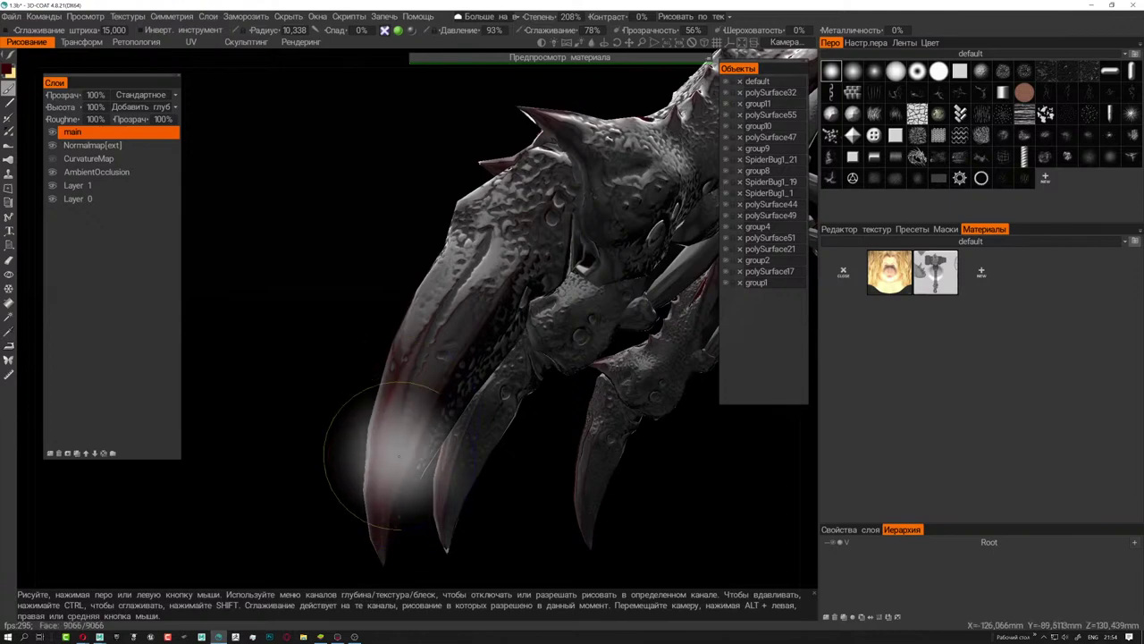
scroll(386, 527, "up", 3)
scroll(387, 528, "up", 3)
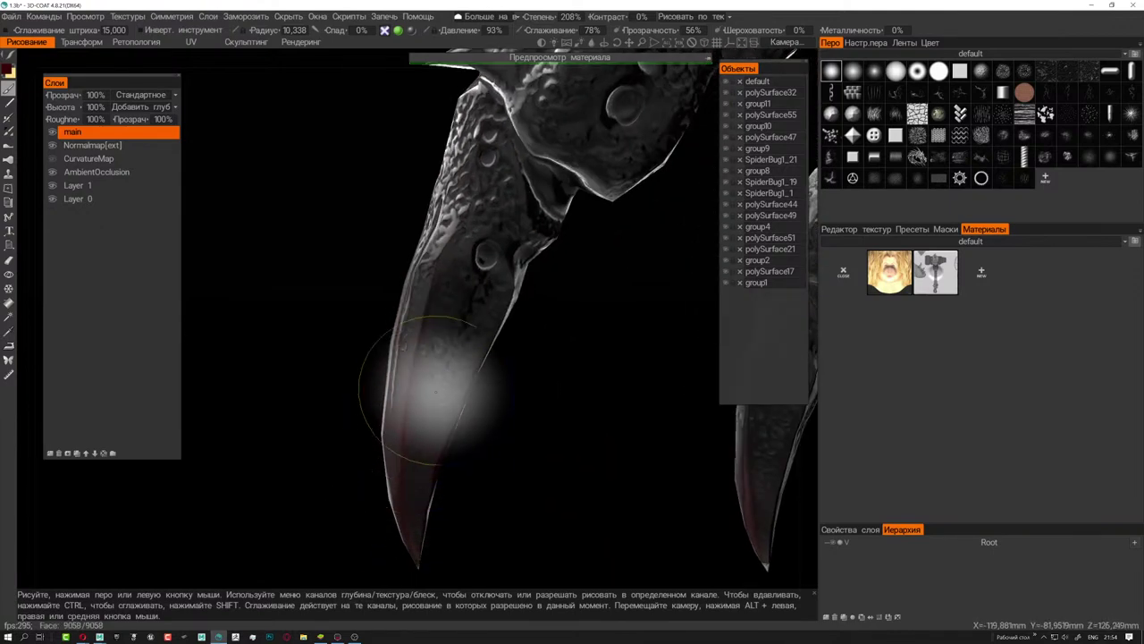
scroll(577, 541, "down", 3)
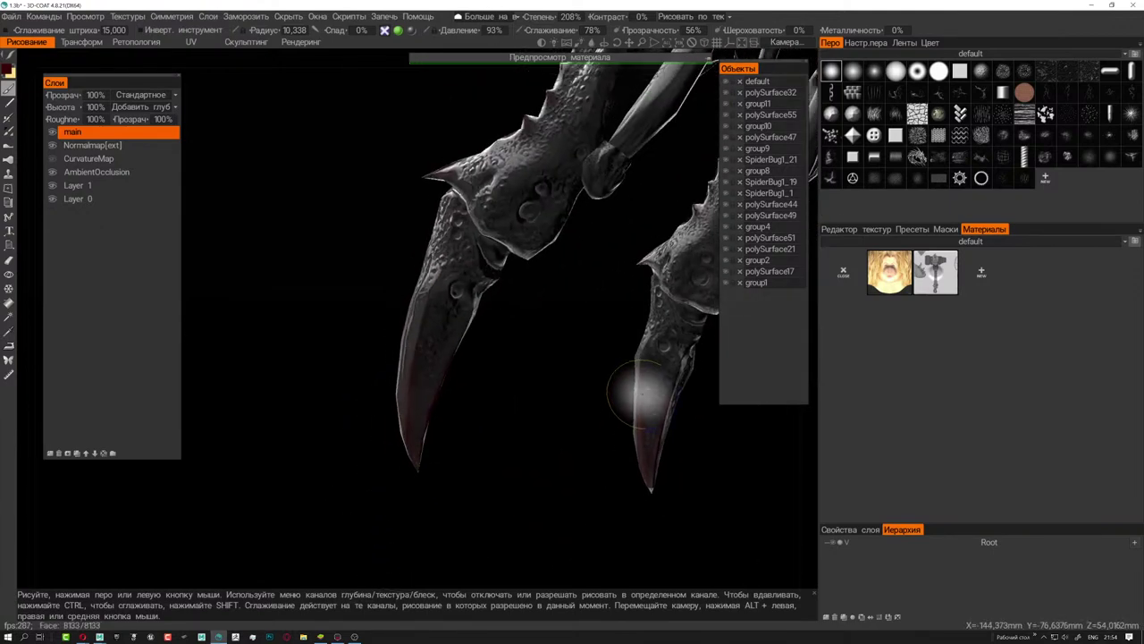
scroll(657, 429, "down", 2)
scroll(620, 455, "down", 2)
scroll(584, 432, "down", 2)
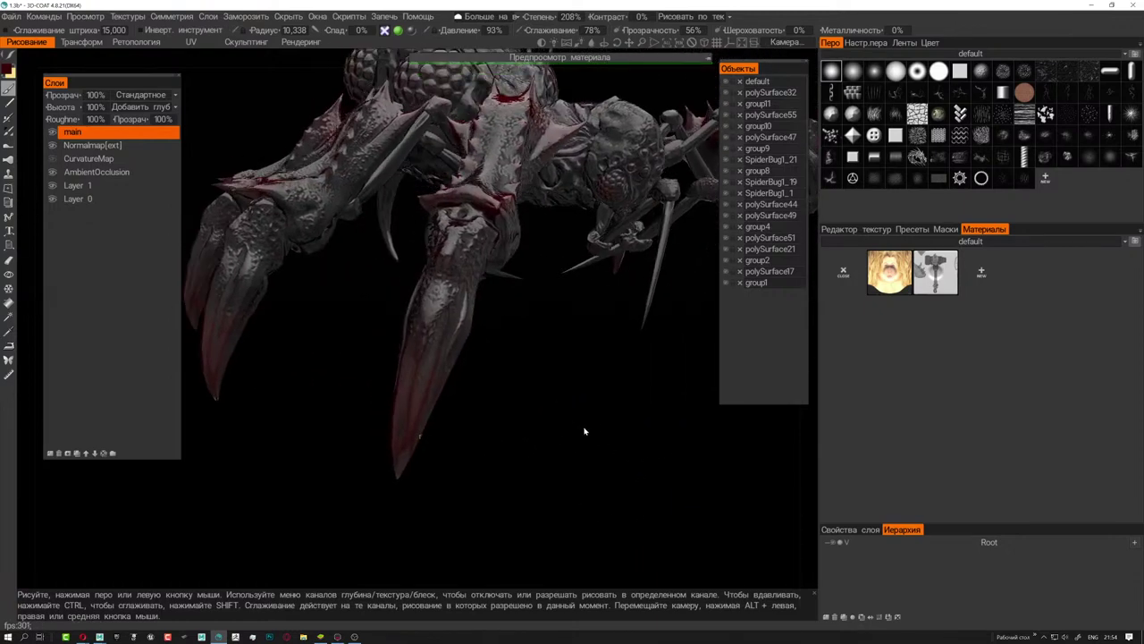
- Export the model with its textures to E:\bug 6\Textures1\1.obj
left_click(11, 16)
mouse_move(19, 161)
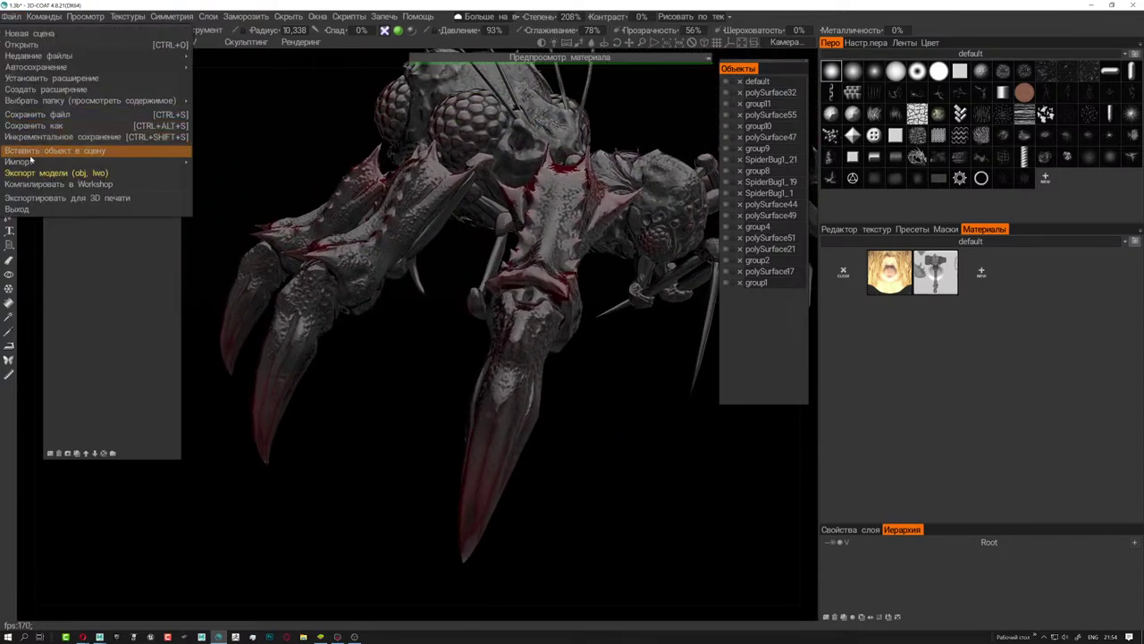
left_click(56, 174)
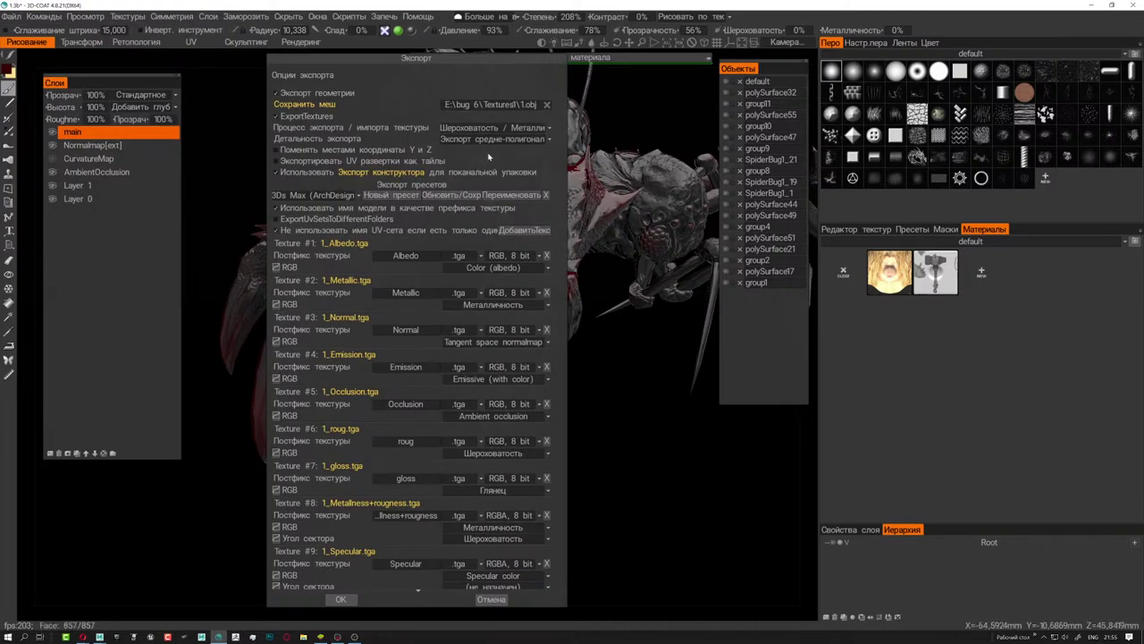
left_click(343, 599)
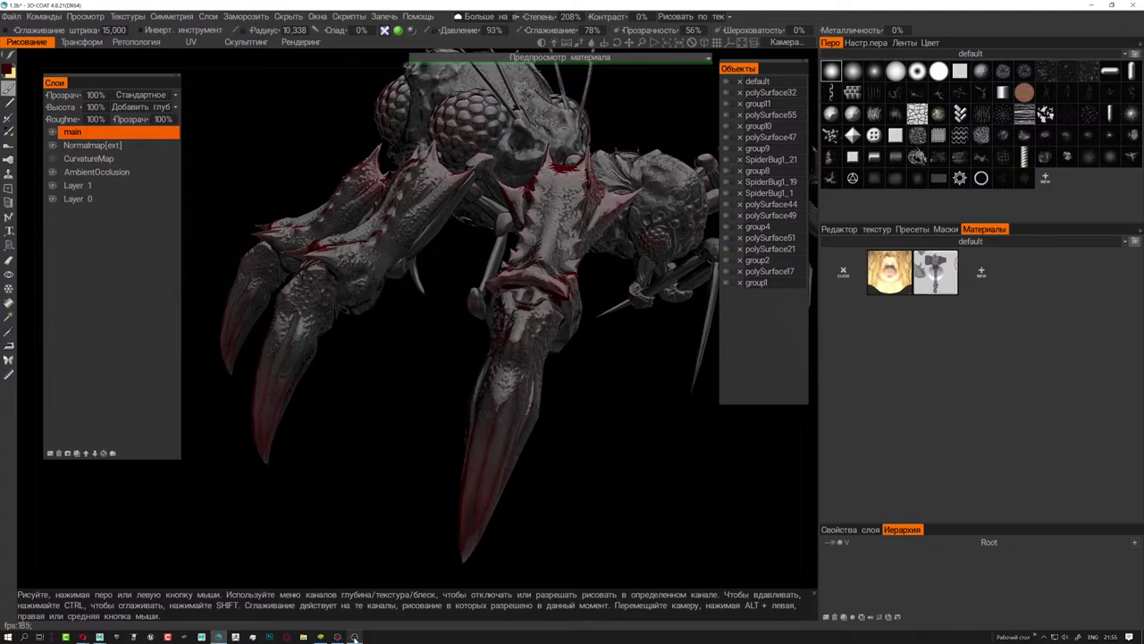
- Check the exported maps in Copy 3d Model > bug 6 > Textures1, then minimize Explorer over Marmoset
left_click(338, 636)
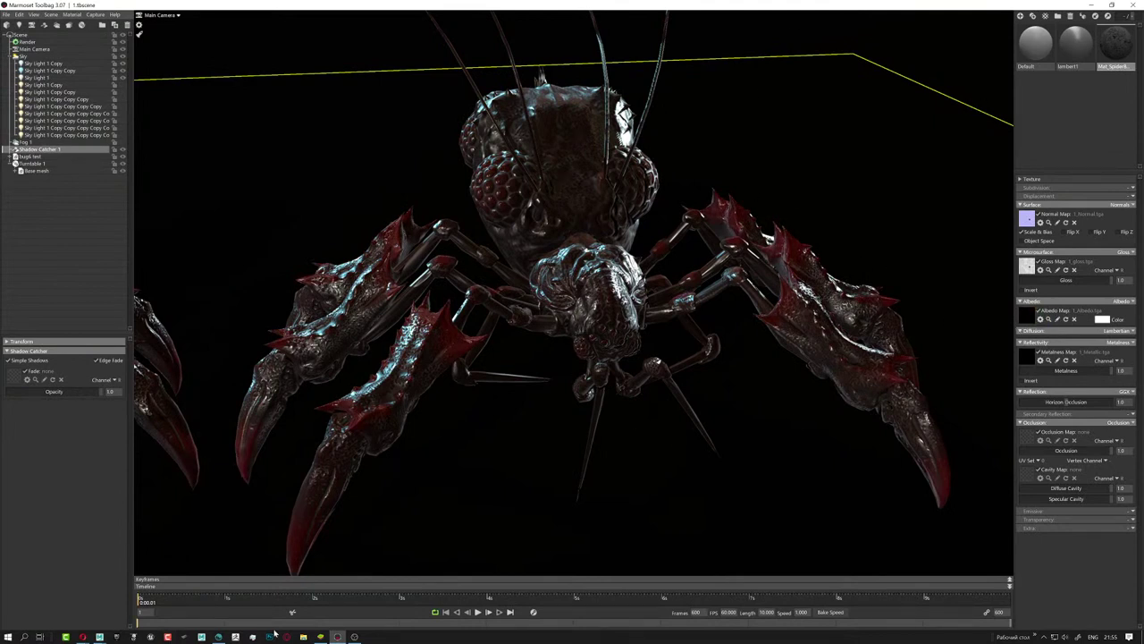
left_click(303, 637)
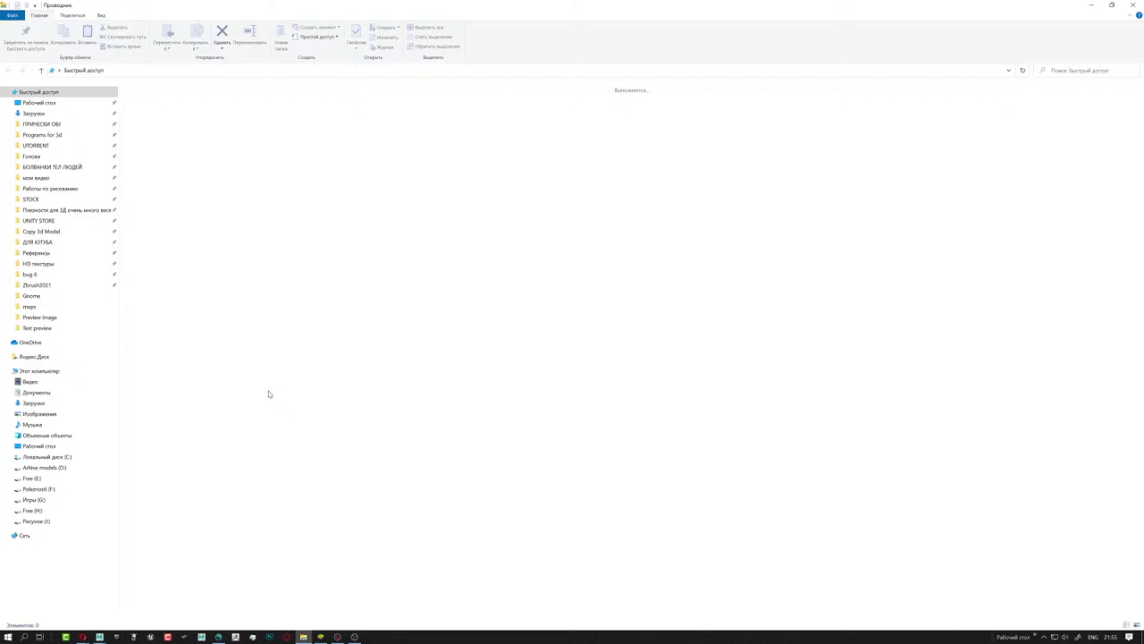
left_click(49, 231)
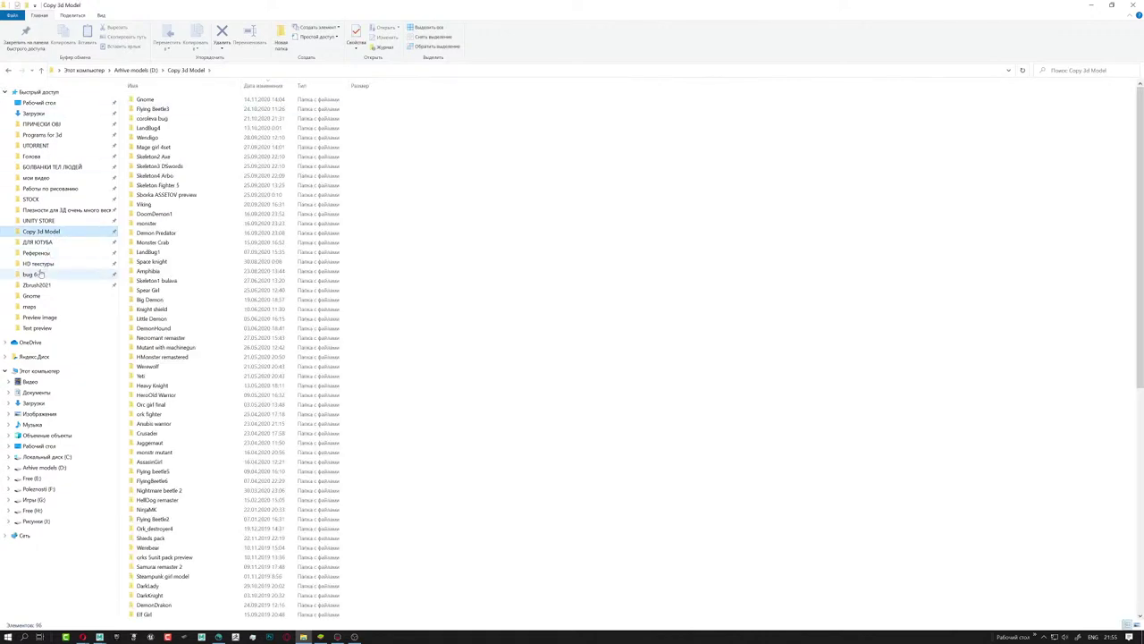
left_click(39, 273)
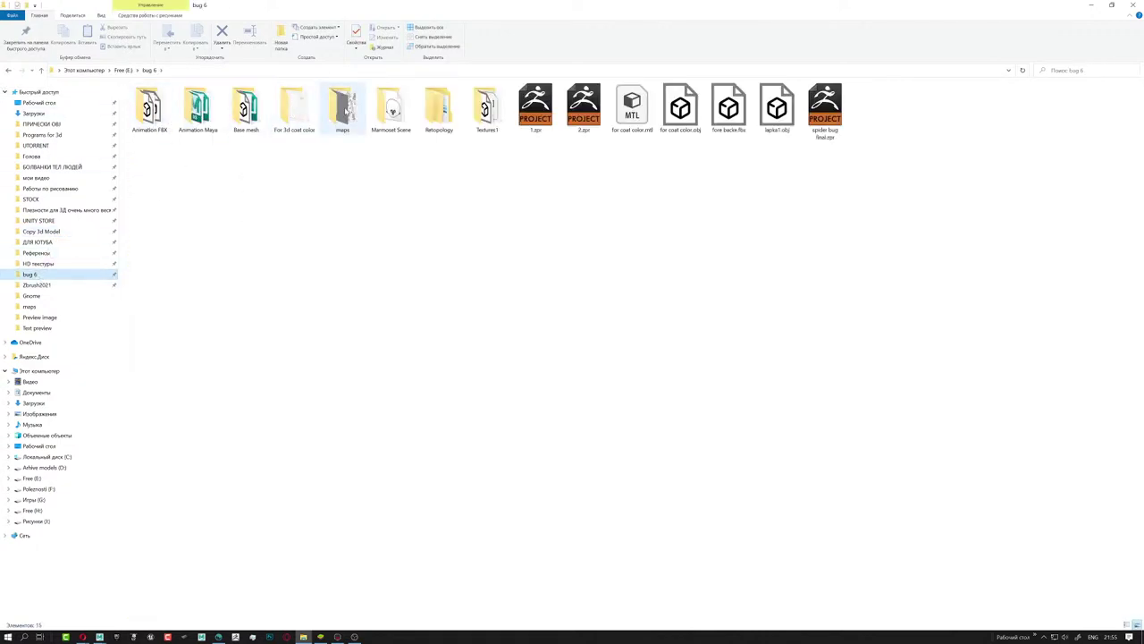
double_click(487, 107)
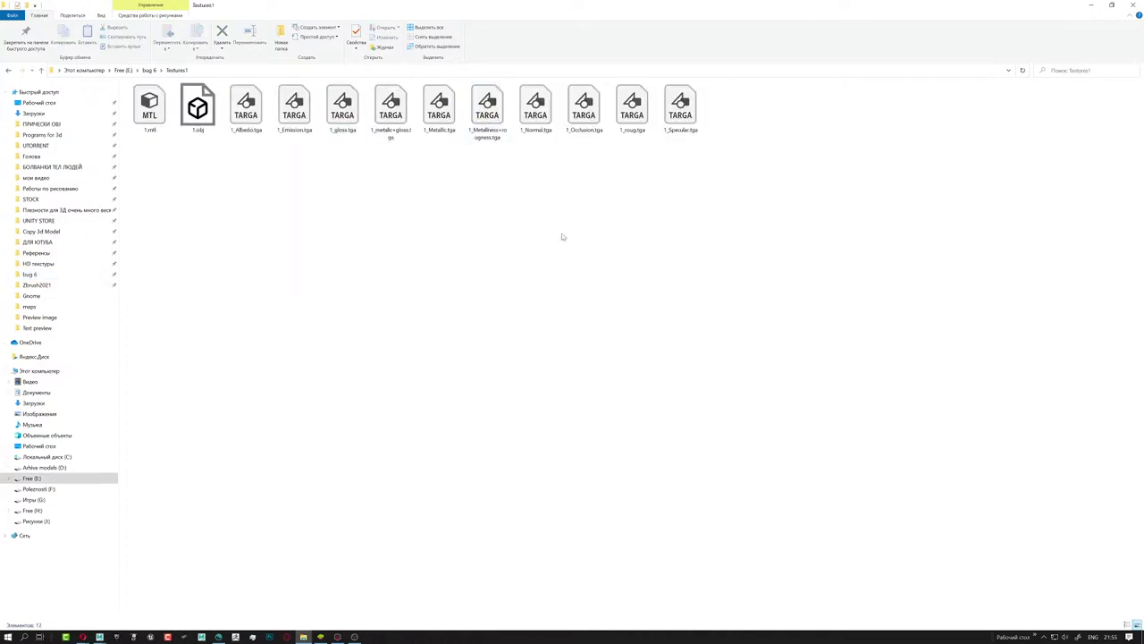
left_click(1111, 6)
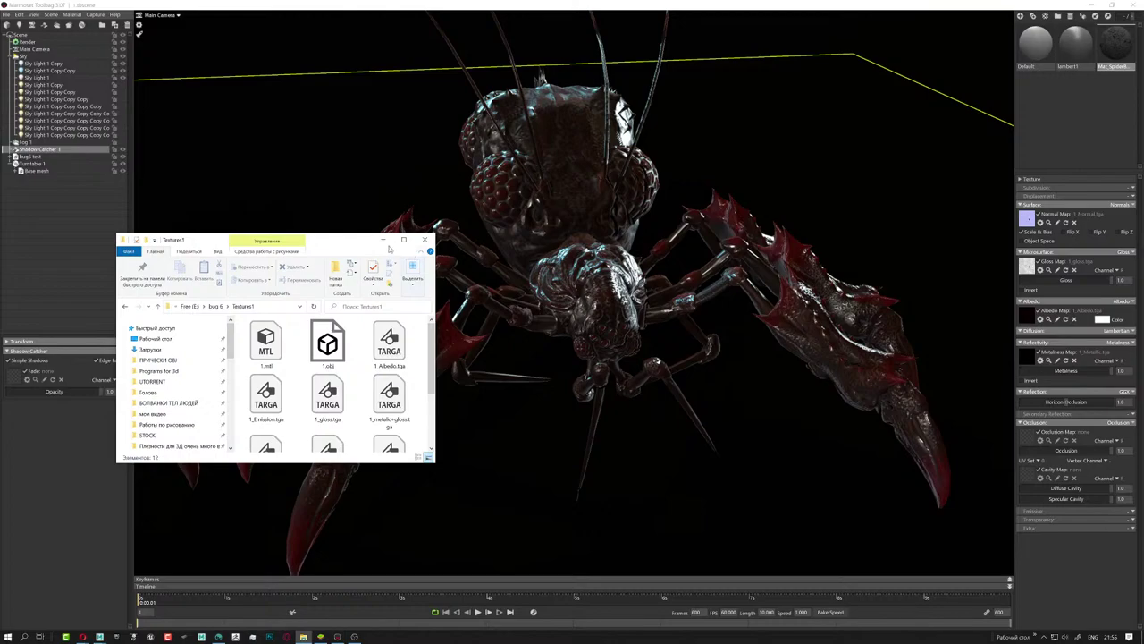
left_click(384, 239)
- Orbit around the red-textured spider in Marmoset, then return to 3D-Coat facing its head
mouse_move(762, 305)
left_mouse_down()
mouse_move(842, 288)
mouse_move(776, 344)
mouse_move(718, 326)
mouse_move(549, 324)
mouse_move(692, 317)
left_mouse_up()
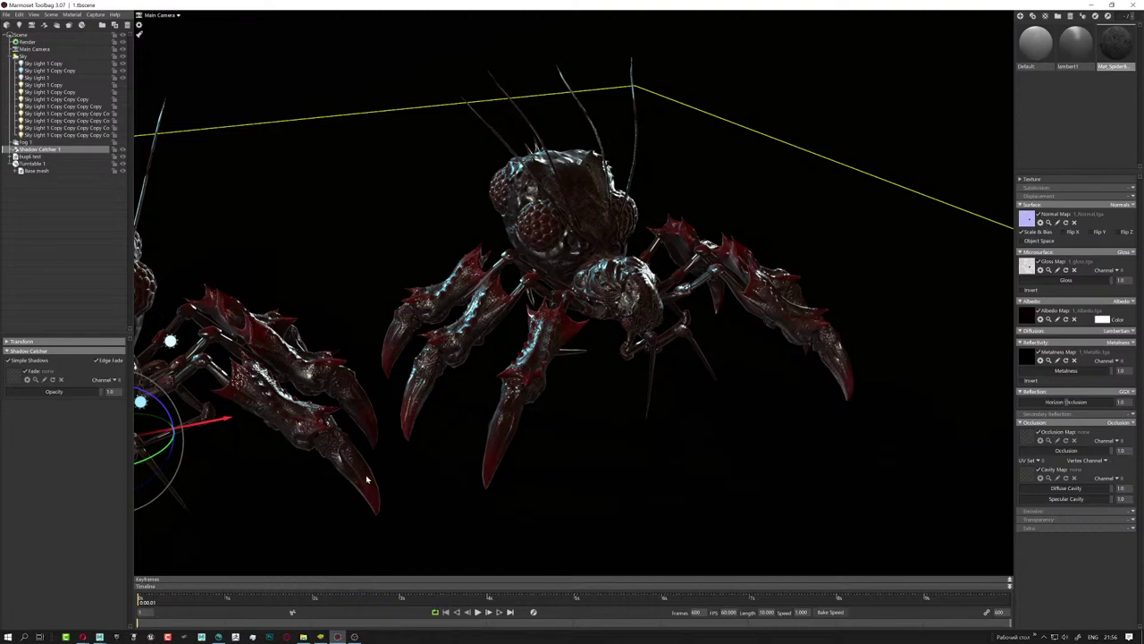
left_click(218, 636)
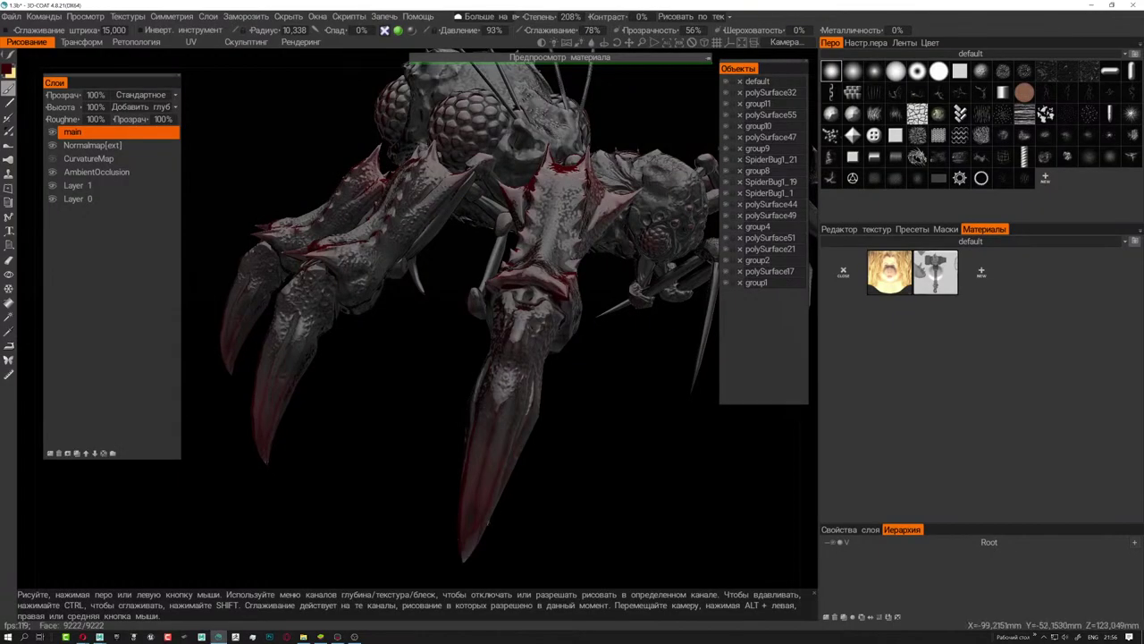
mouse_move(554, 299)
right_mouse_down()
mouse_move(389, 404)
mouse_move(363, 461)
mouse_move(151, 221)
right_mouse_up()
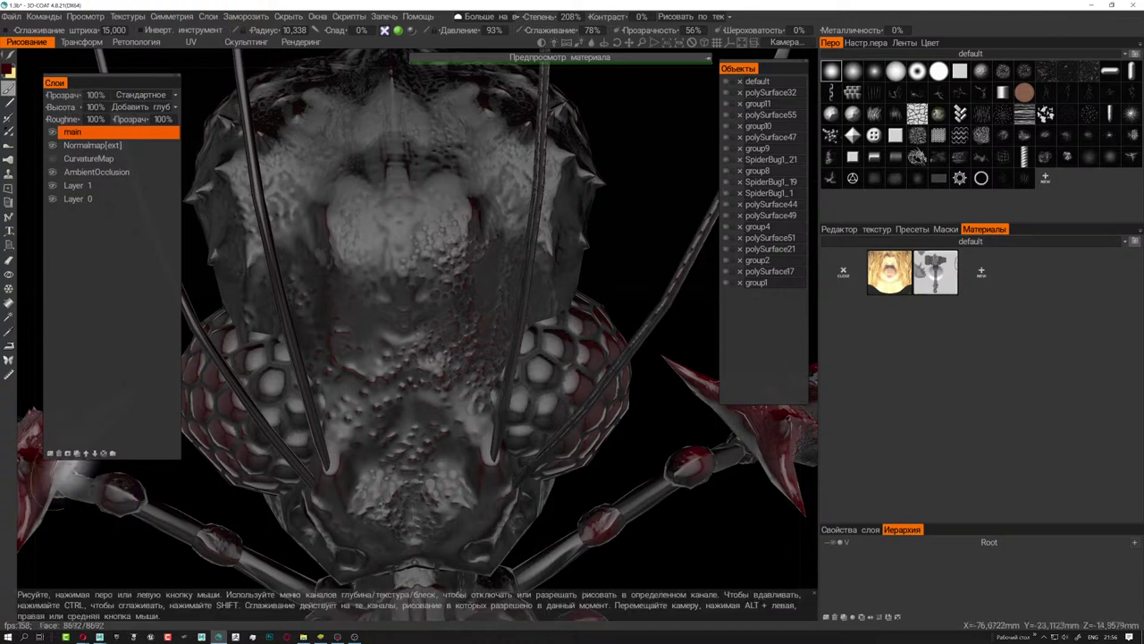
- Add a new paint layer named 'tatto' and switch the right panel to the Masks library
left_click(50, 454)
double_click(99, 132)
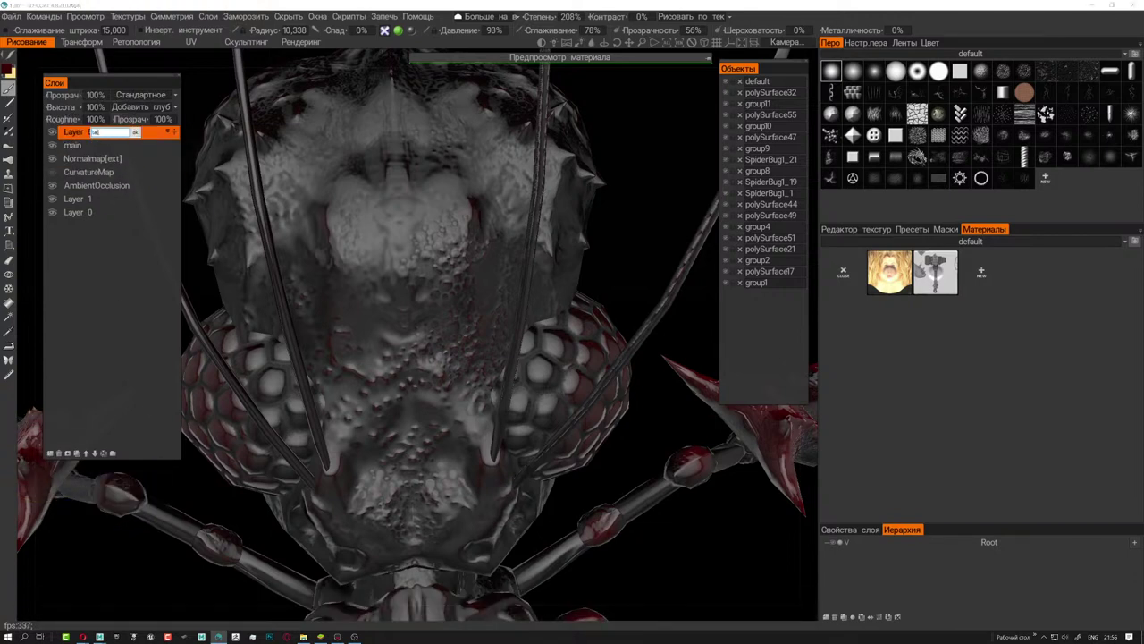
key("Return")
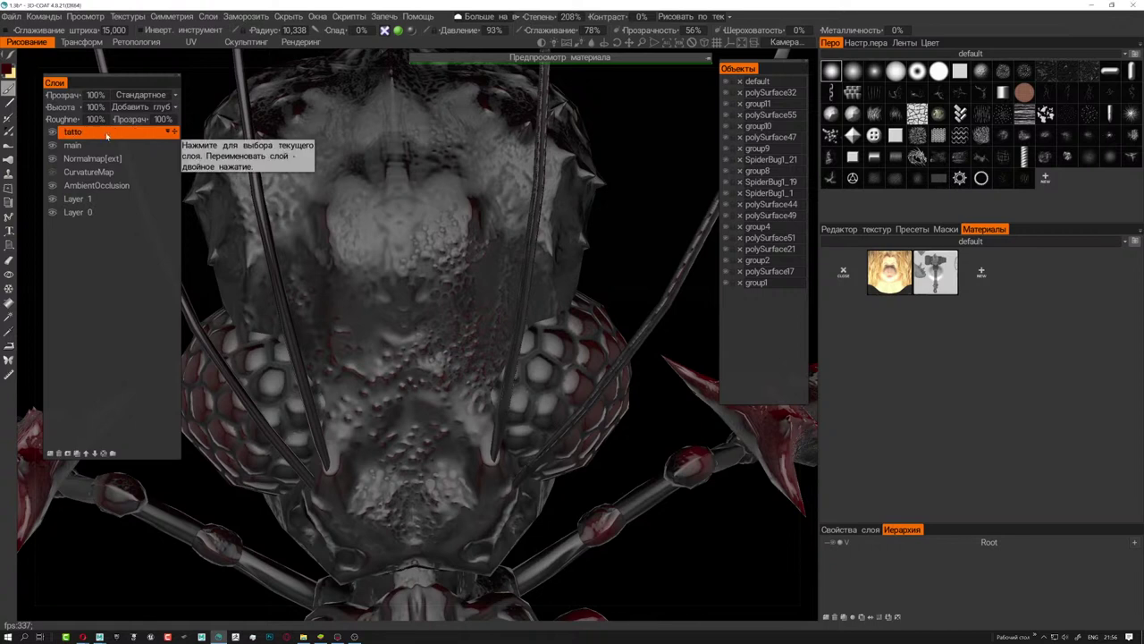
left_click(997, 242)
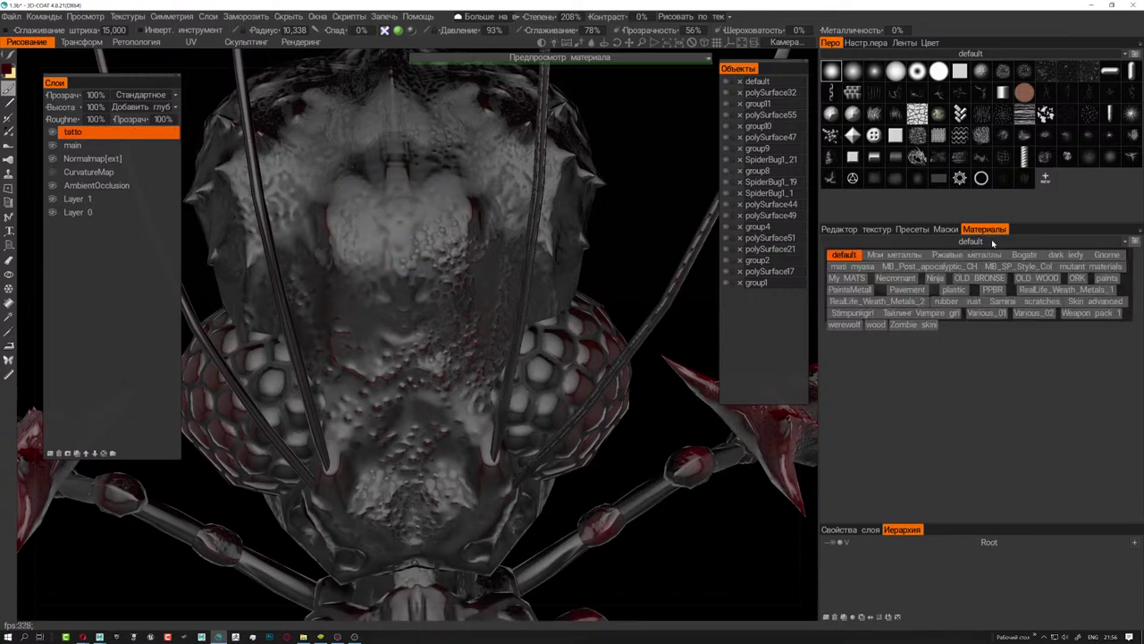
left_click(946, 229)
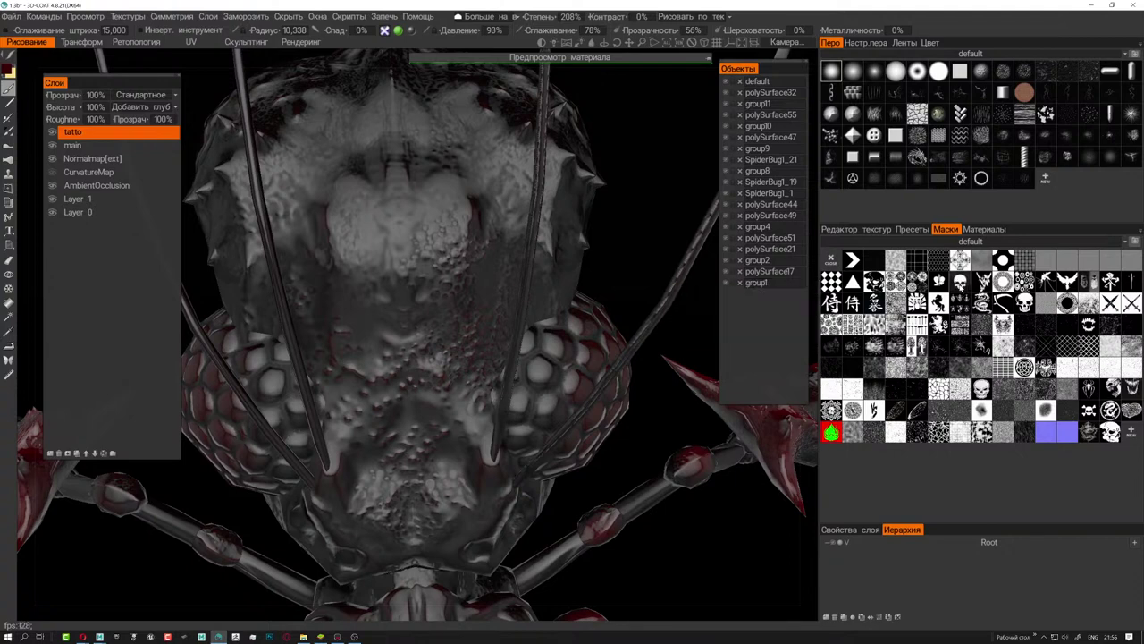
- Load the skull mask as a stencil, position it over the head, and keep it permanently shown
left_click(962, 286)
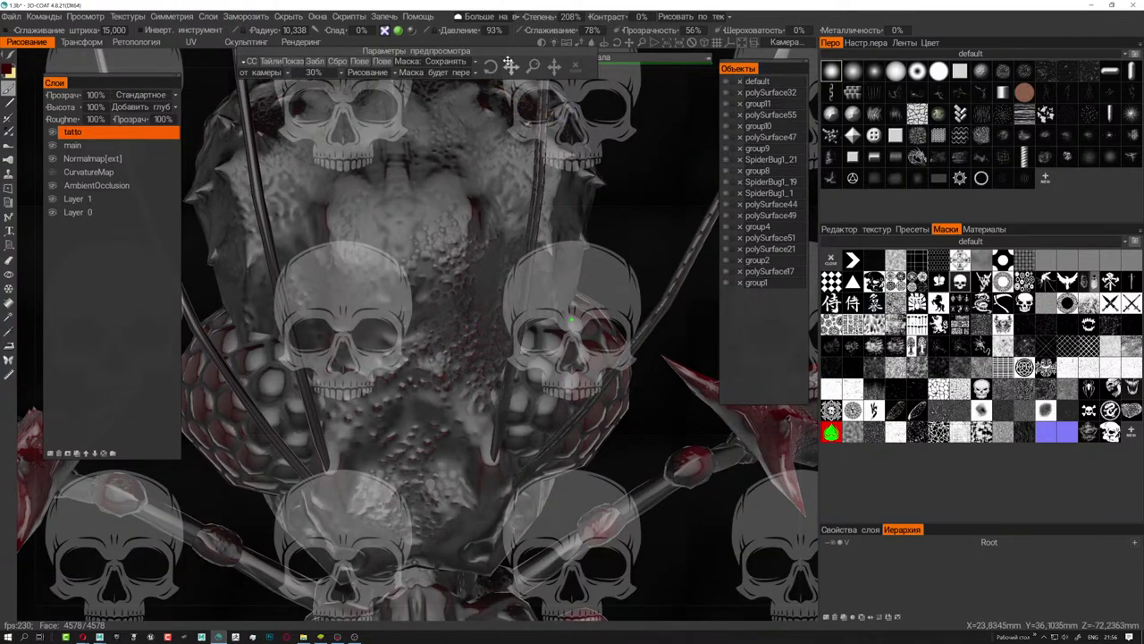
left_click_drag(573, 319, 634, 264)
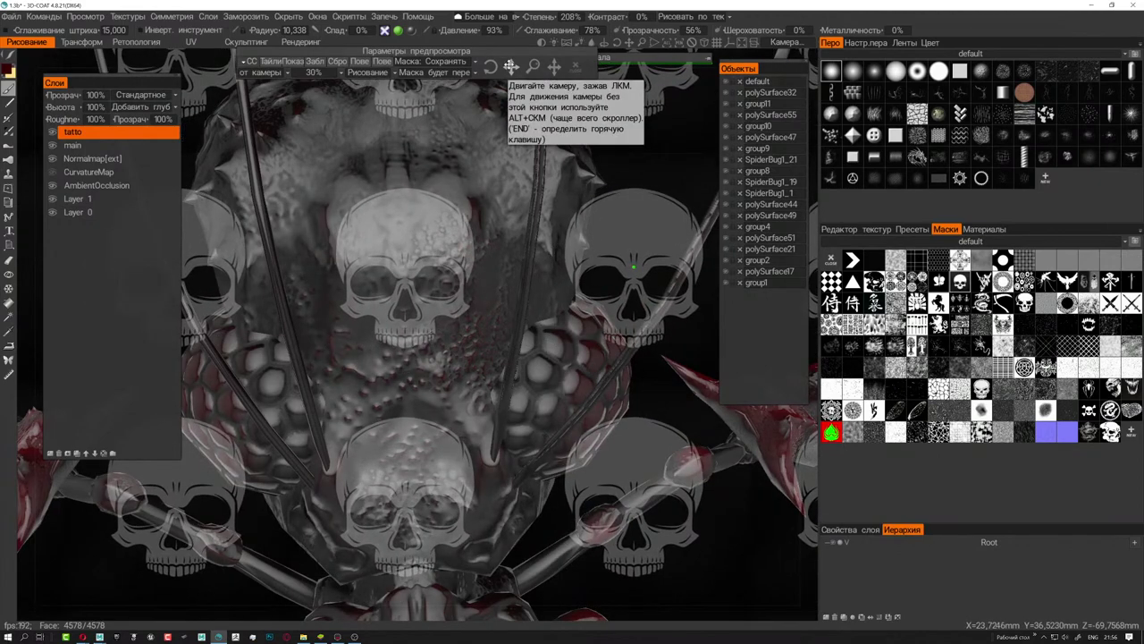
scroll(527, 265, "up", 1)
scroll(527, 264, "up", 1)
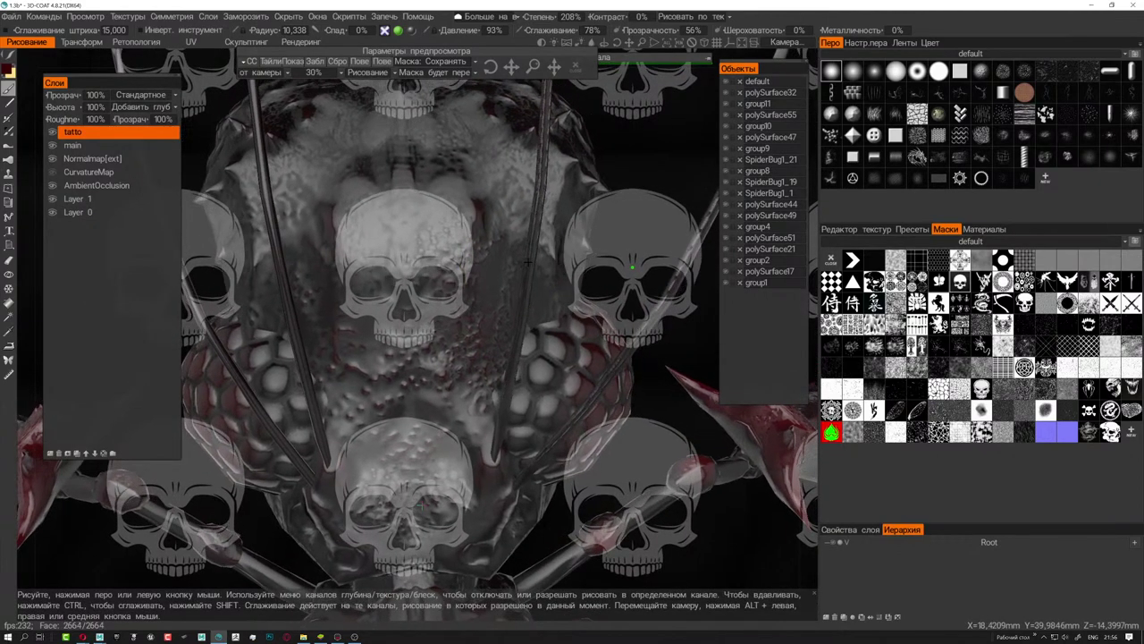
left_click(487, 17)
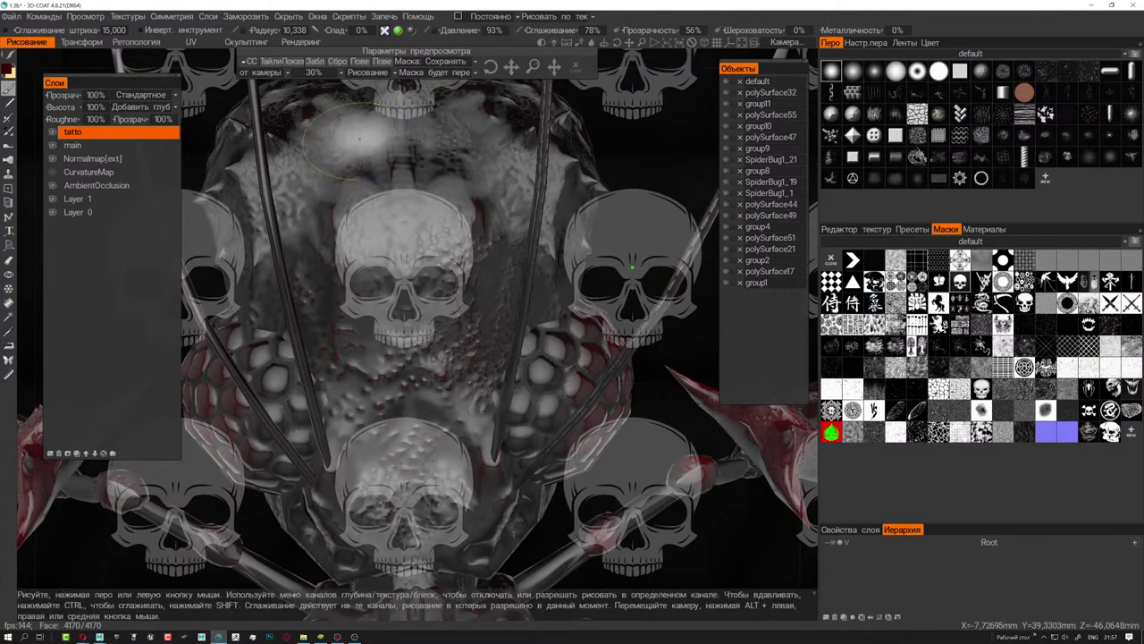
- Pick a brush and paint the skull red onto the forehead, undoing one misplaced stroke
left_click(955, 158)
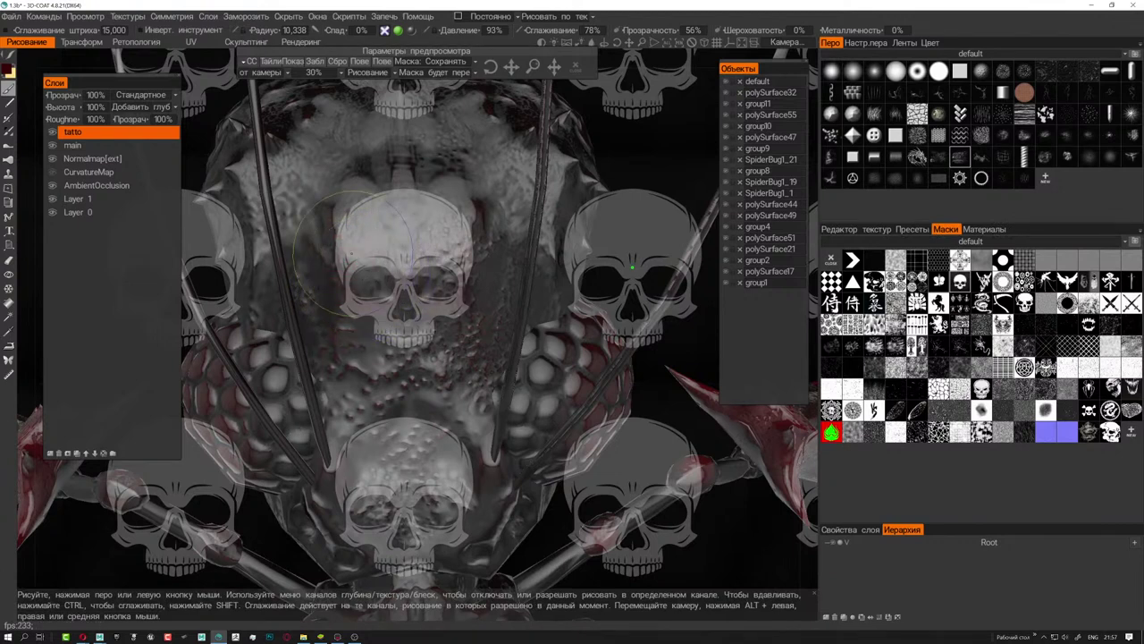
left_click_drag(469, 277, 461, 353)
key("ctrl+z")
left_click_drag(371, 230, 413, 231)
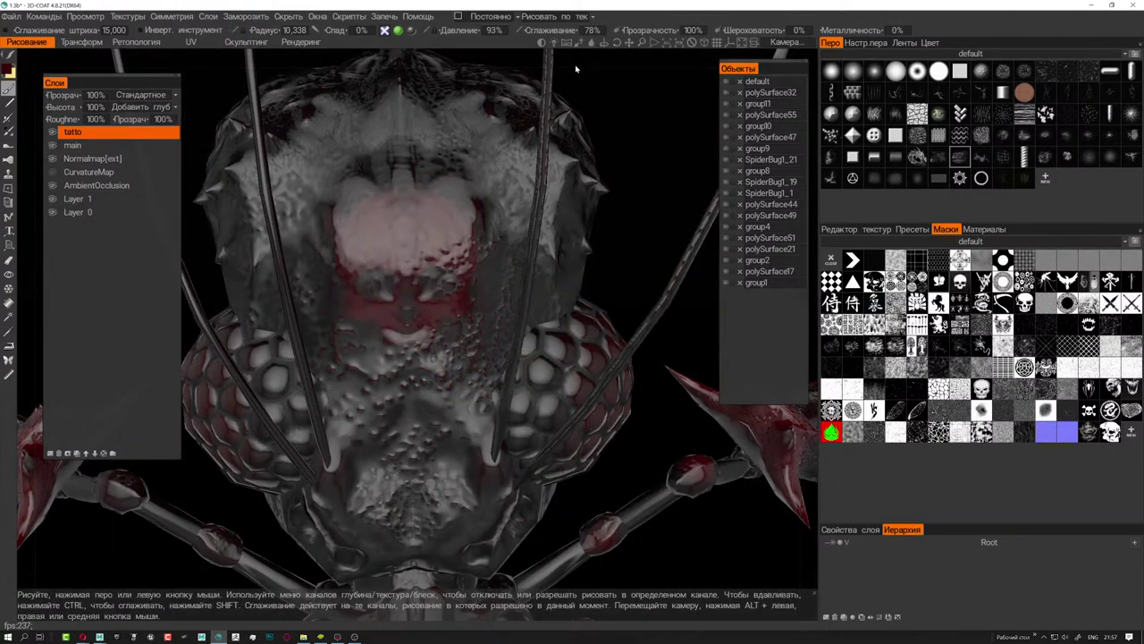
- Orbit and zoom in close on the skull tattoo from the front and a lower side view
mouse_move(575, 66)
left_mouse_down()
mouse_move(531, 234)
mouse_move(424, 273)
mouse_move(516, 280)
mouse_move(516, 291)
left_mouse_up()
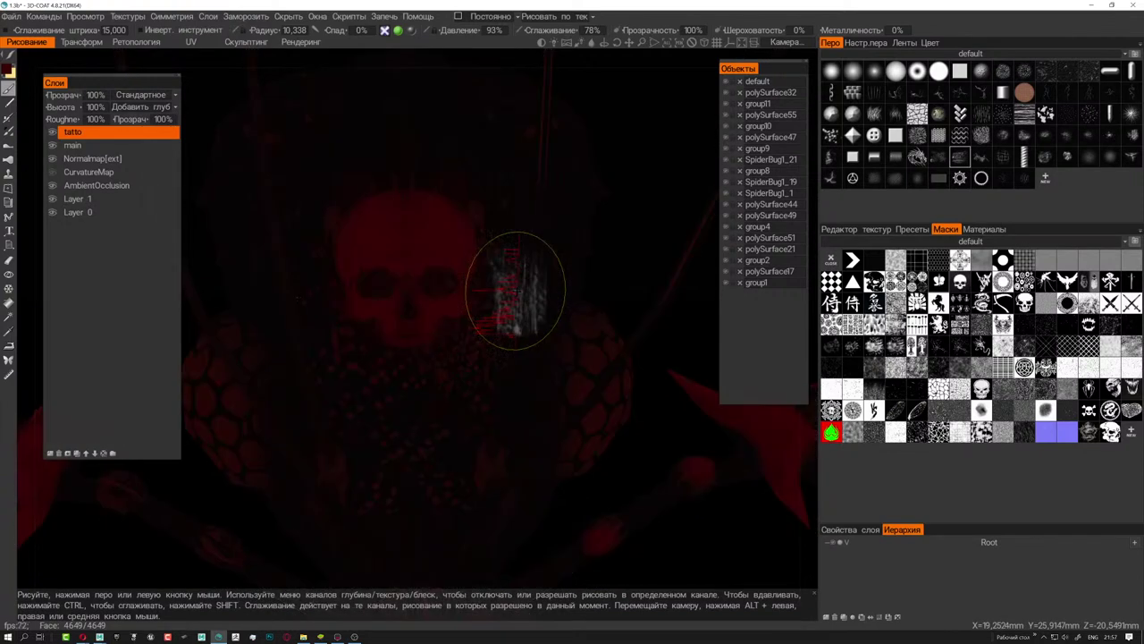
scroll(504, 320, "down", 5)
mouse_move(504, 320)
left_mouse_down()
mouse_move(516, 248)
mouse_move(488, 253)
mouse_move(516, 247)
mouse_move(323, 475)
left_mouse_up()
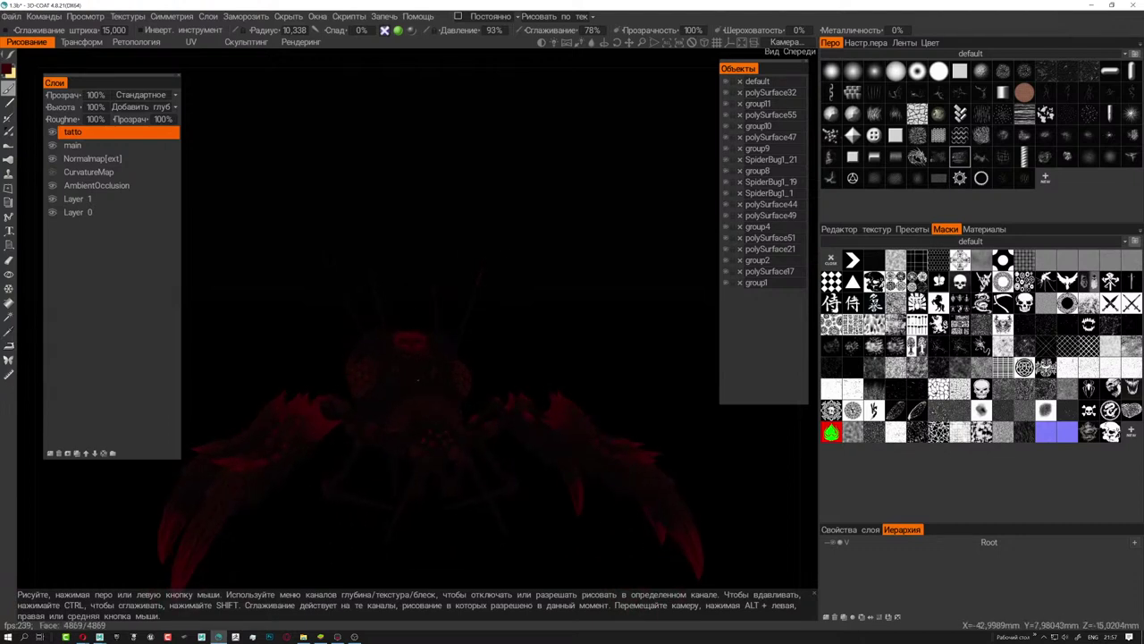
scroll(417, 379, "up", 5)
scroll(416, 380, "up", 2)
scroll(416, 380, "up", 3)
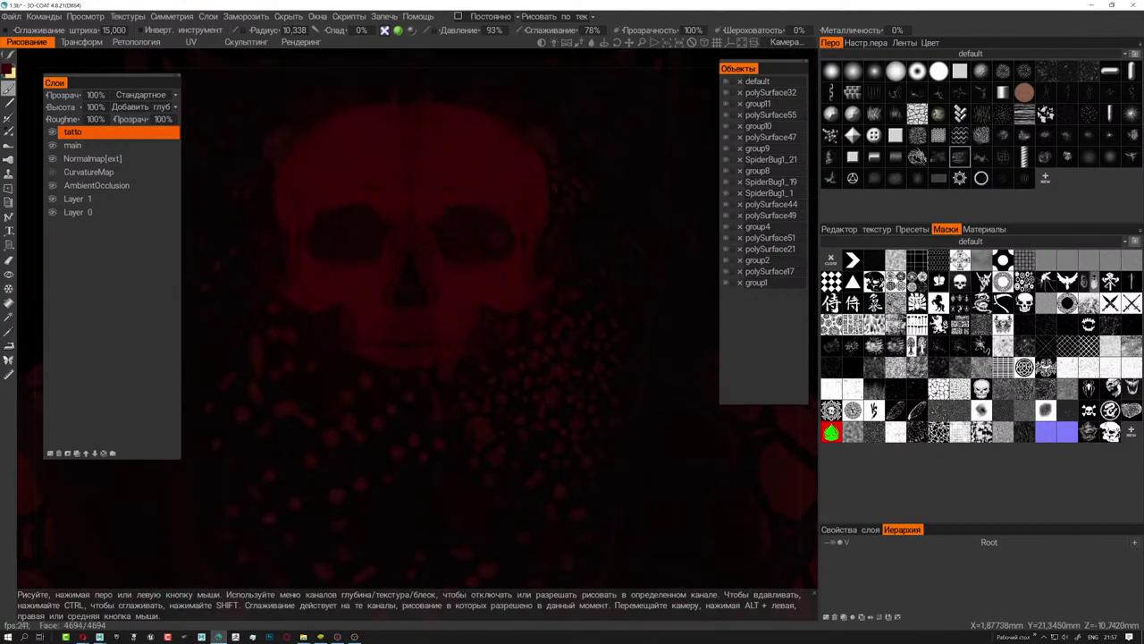
scroll(408, 393, "down", 2)
scroll(408, 393, "up", 2)
scroll(408, 393, "up", 3)
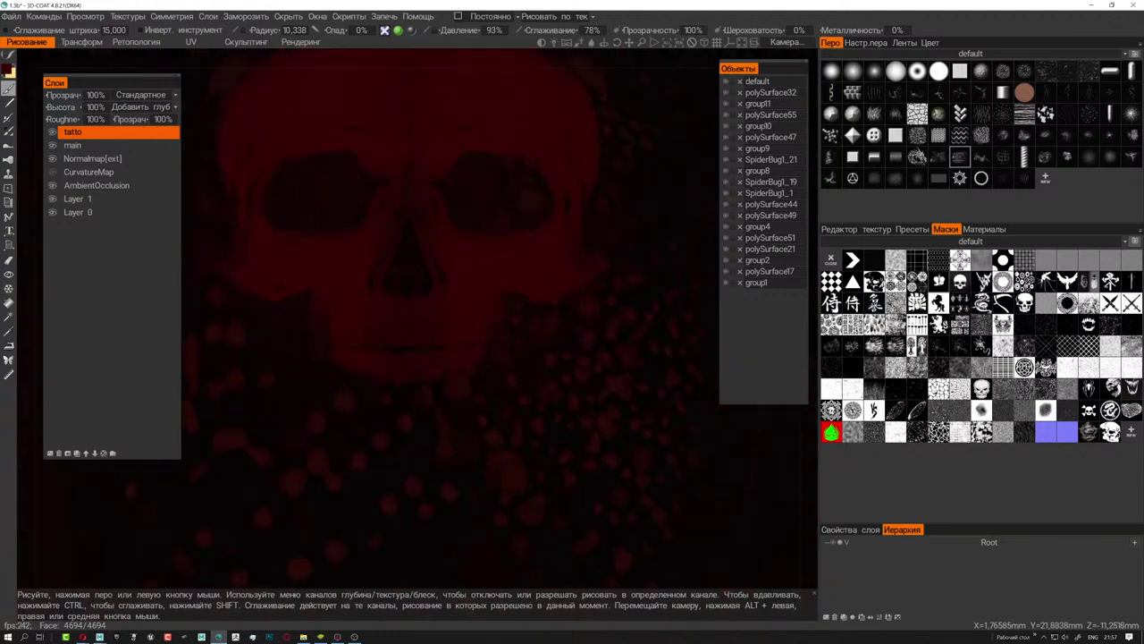
left_click(510, 406)
key("ctrl+z")
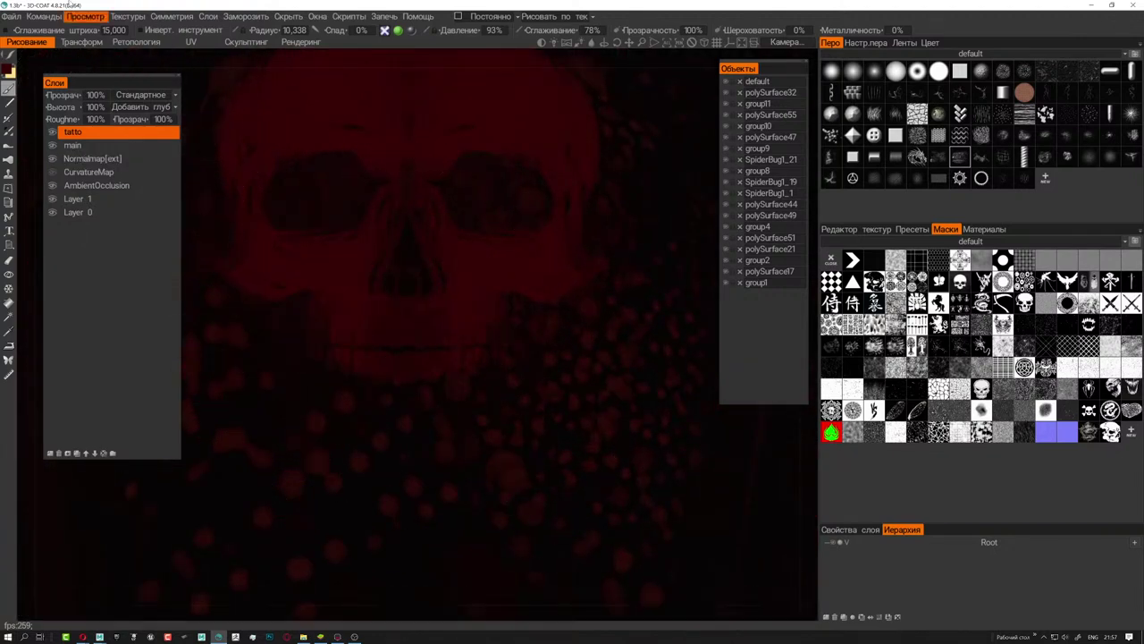
scroll(411, 269, "down", 1)
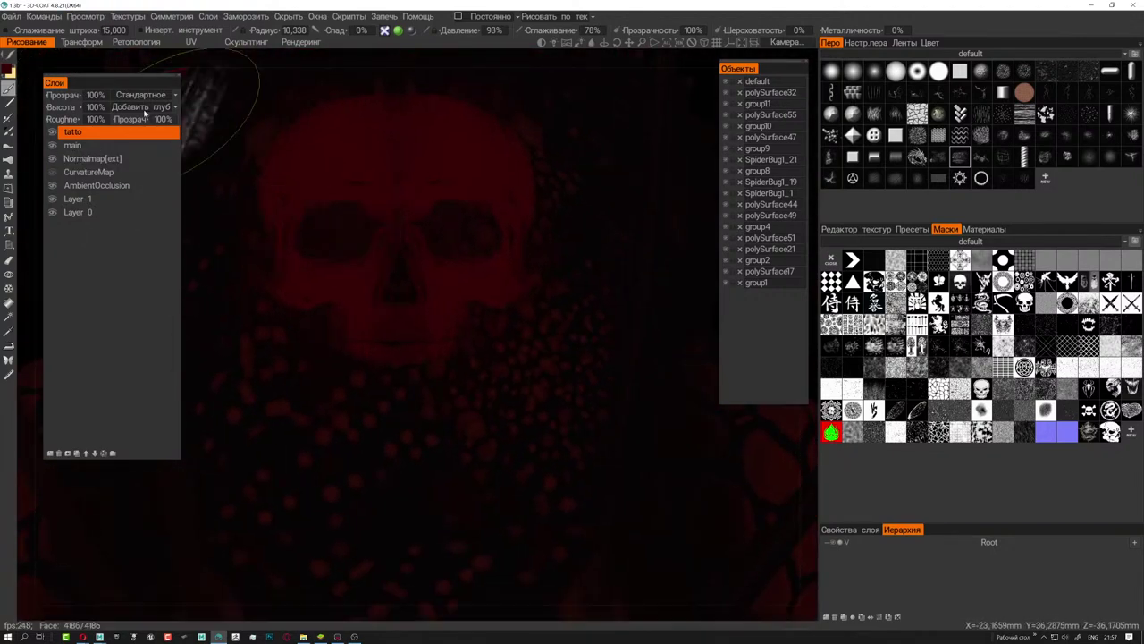
- Paint light streaks over the skull, then shrink the brush radius to 1.244
mouse_move(393, 211)
left_mouse_down()
mouse_move(421, 205)
mouse_move(380, 221)
mouse_move(396, 209)
mouse_move(383, 199)
mouse_move(418, 194)
left_mouse_up()
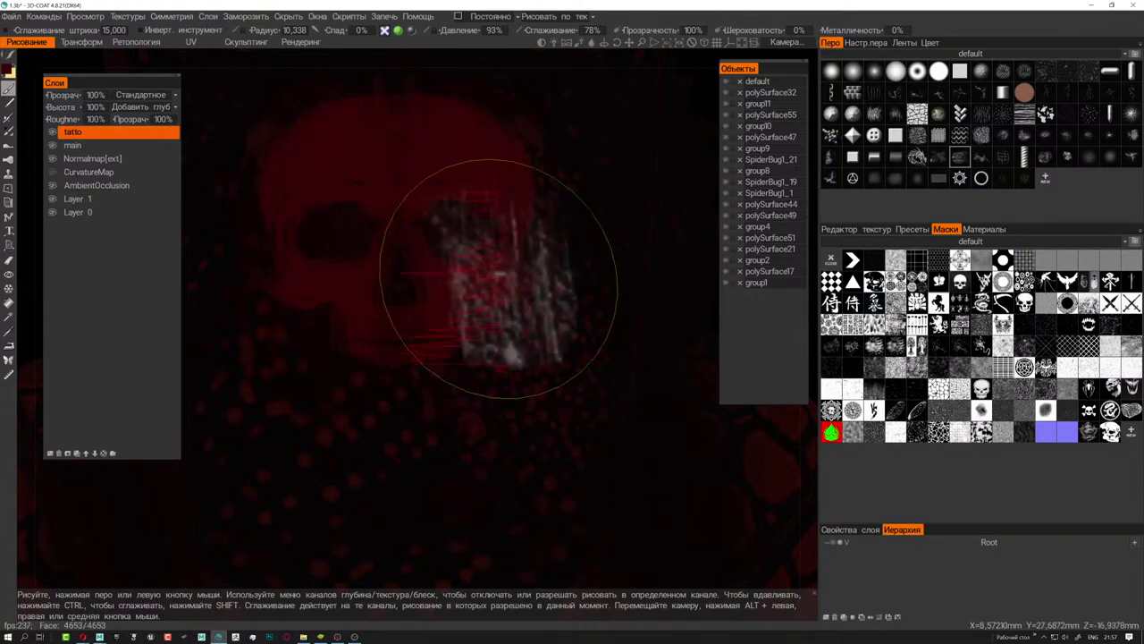
right_click_drag(498, 198, 423, 189)
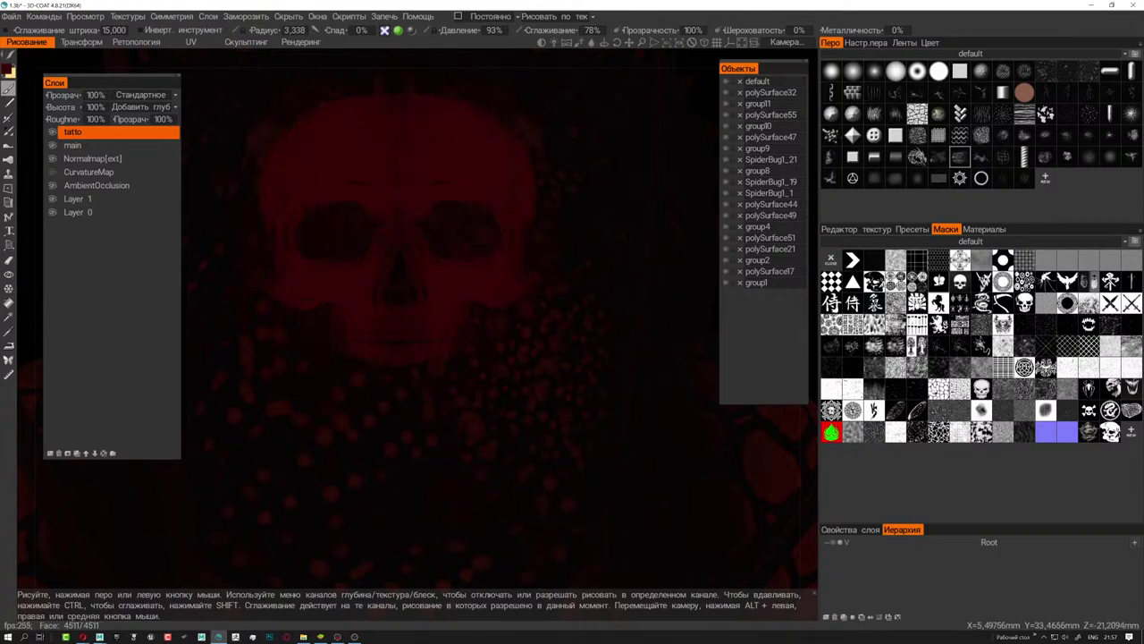
scroll(411, 268, "up", 3)
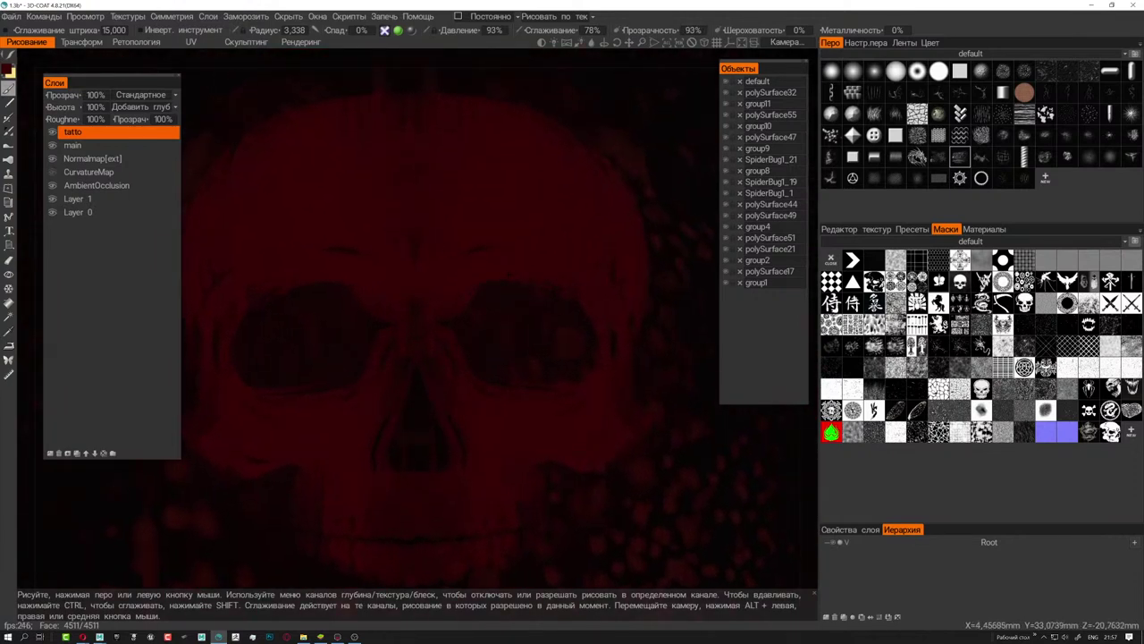
right_click_drag(561, 279, 534, 287)
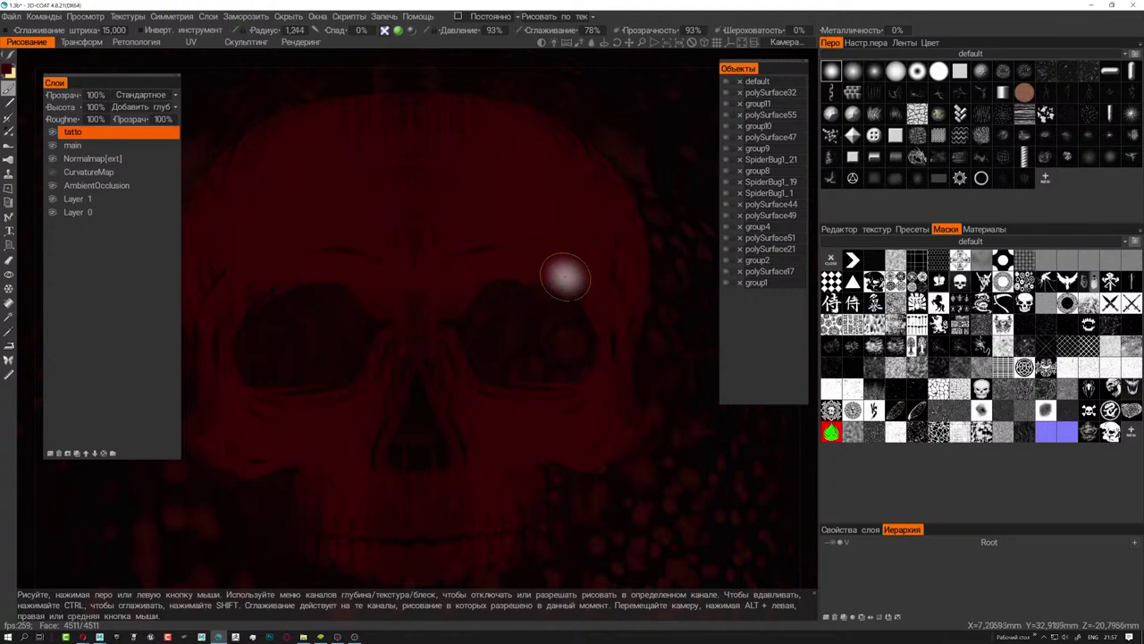
- Dab two bright highlights above the skull's right eye and switch to a different brush shape
left_click(554, 281)
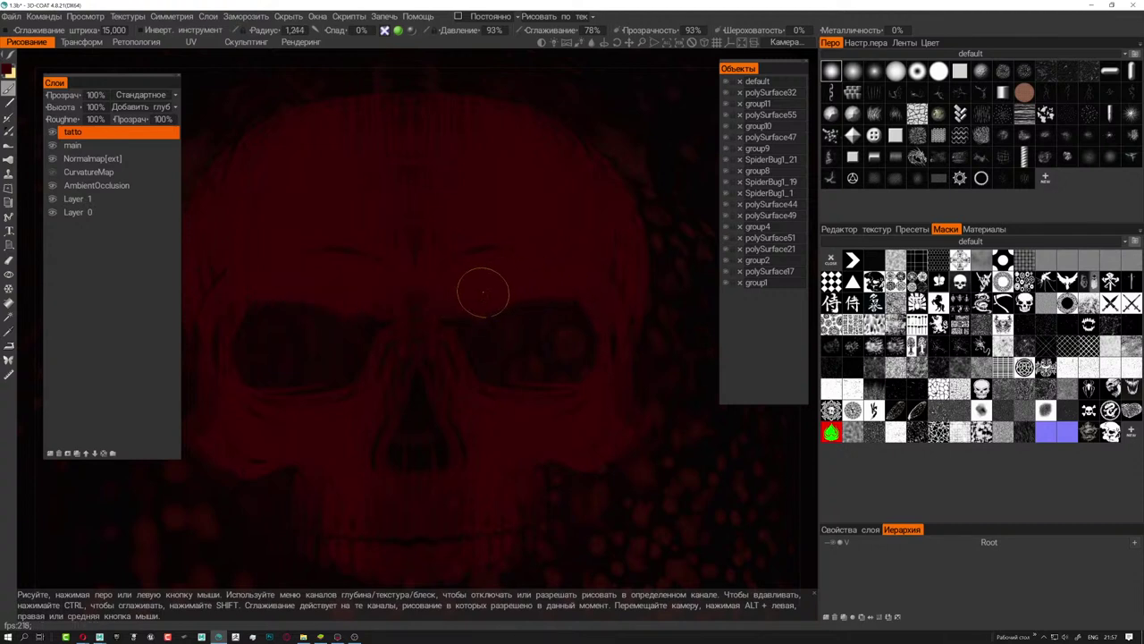
left_click(498, 287)
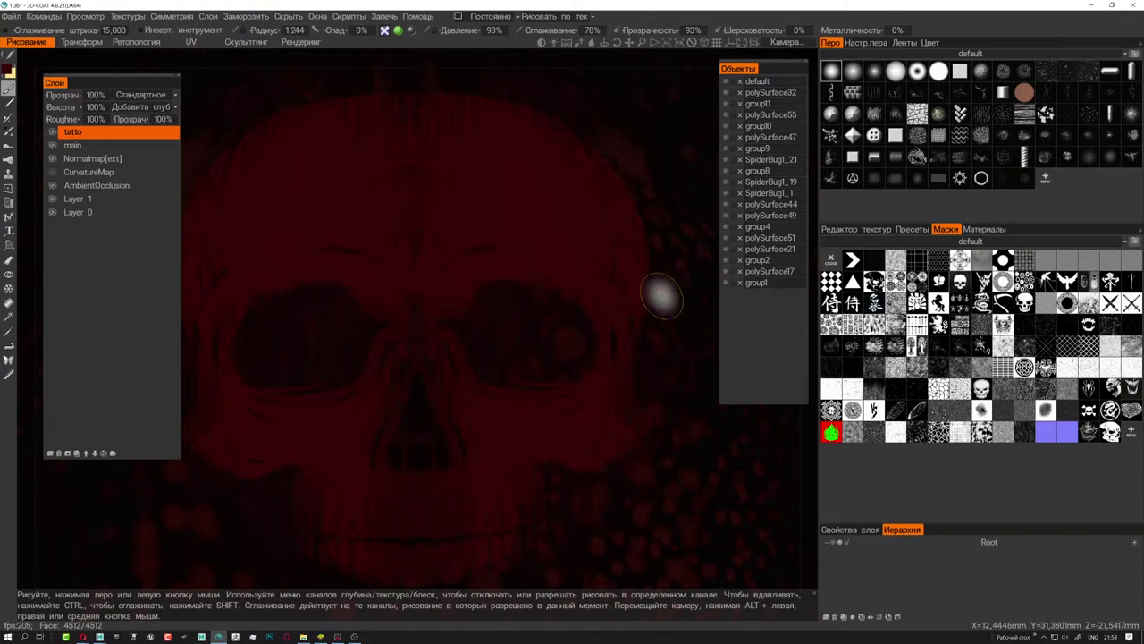
left_click(960, 157)
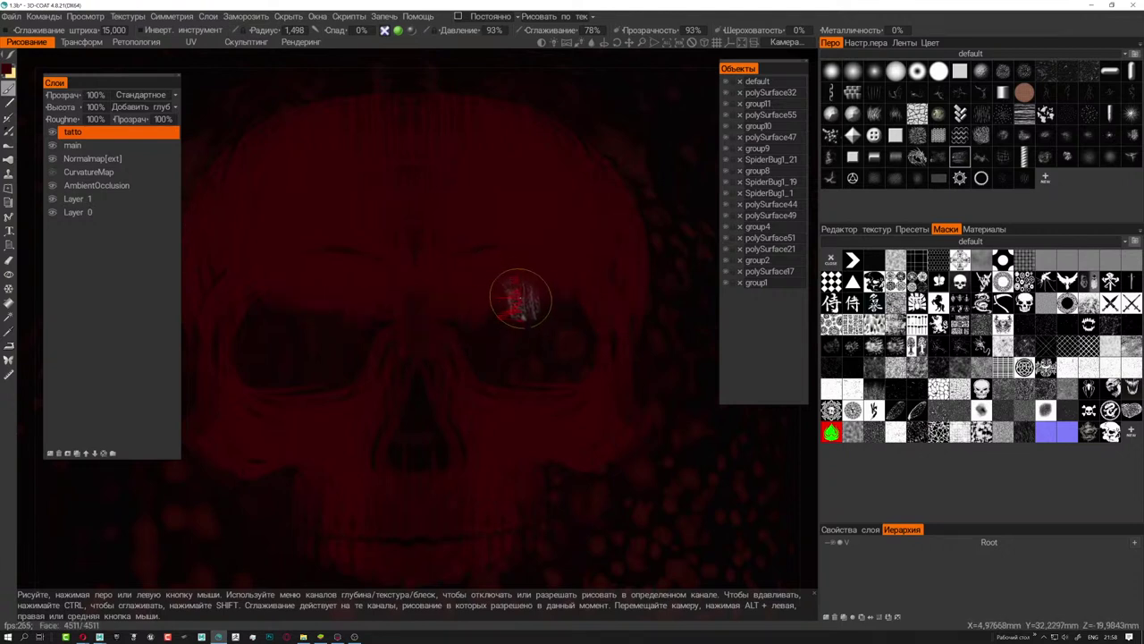
middle_click_drag(524, 452, 472, 444)
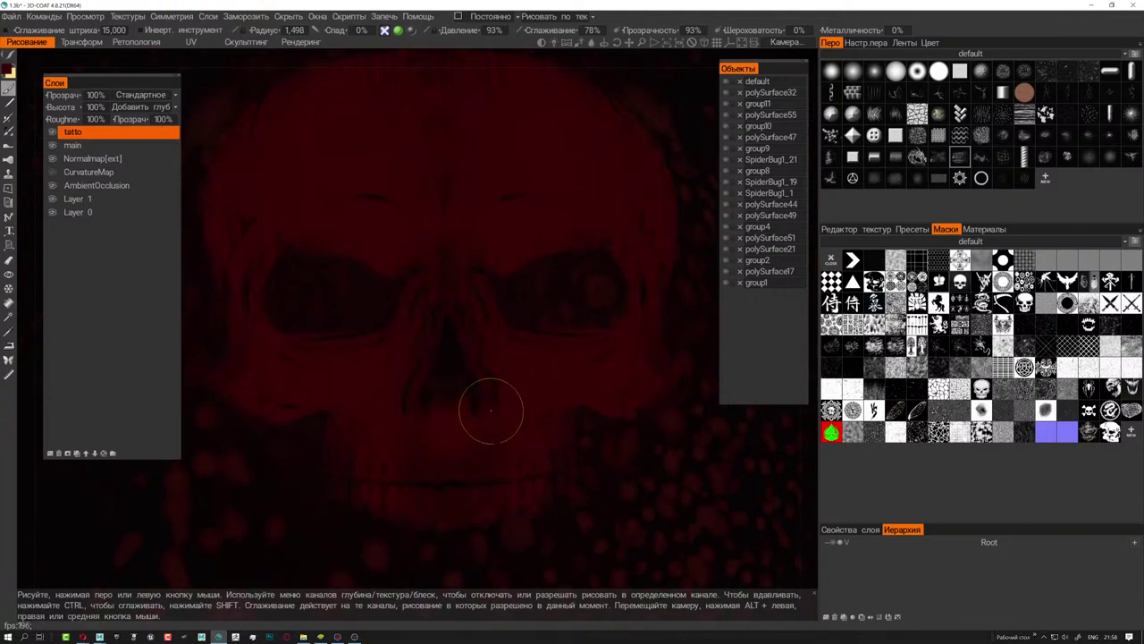
- Erase the grey patch near the skull's jaw, then load the tiled fangs mask as a stencil
key("space")
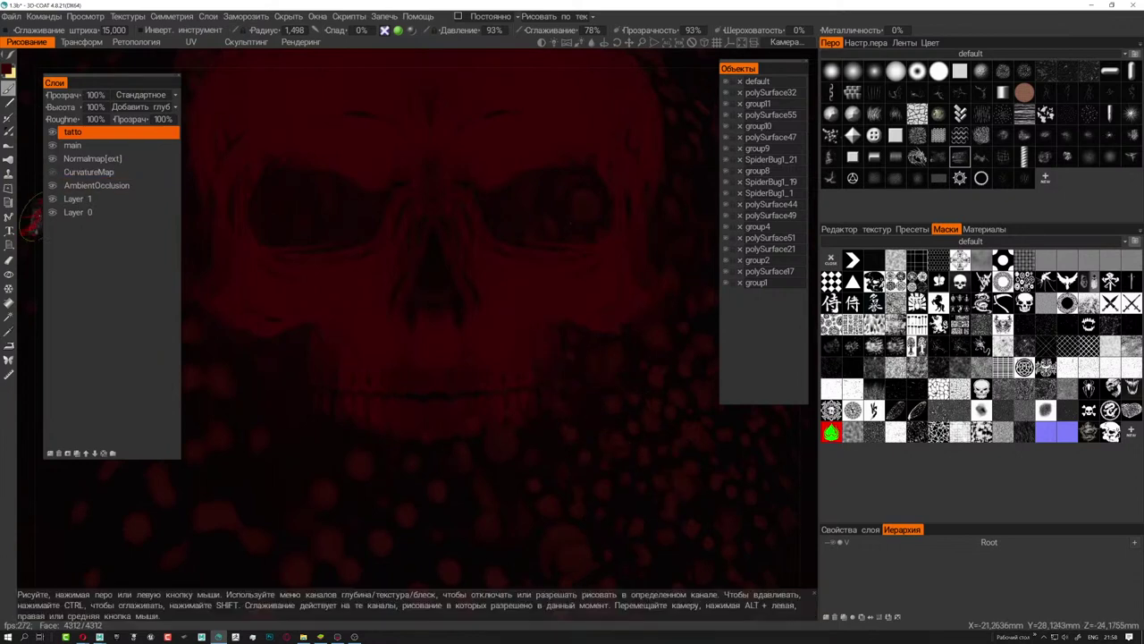
left_click(9, 259)
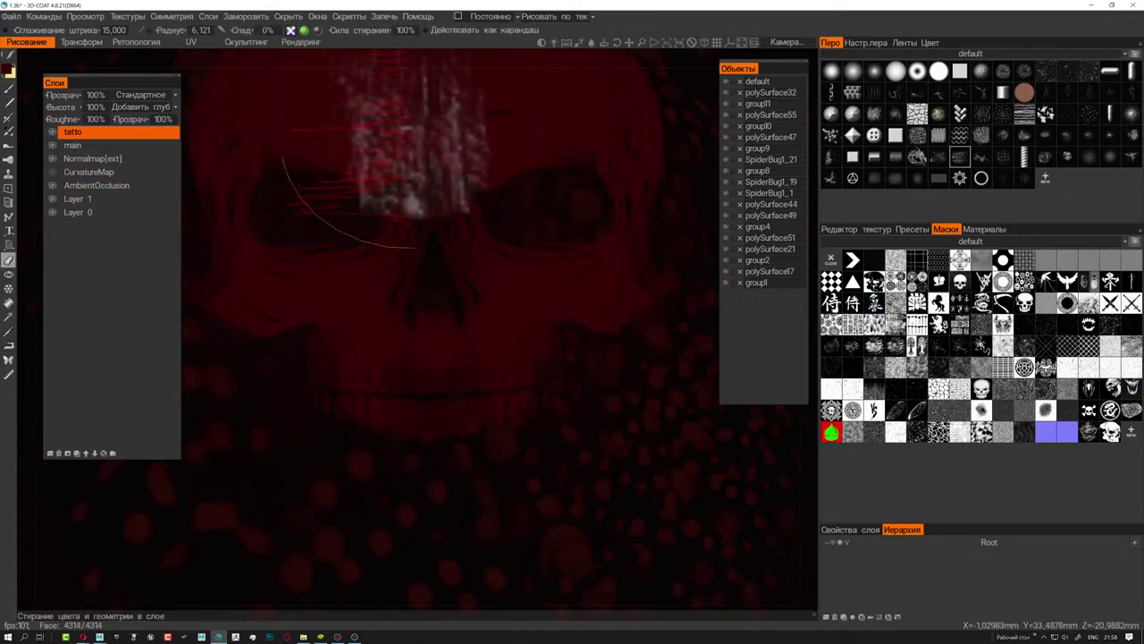
left_click_drag(547, 393, 577, 385)
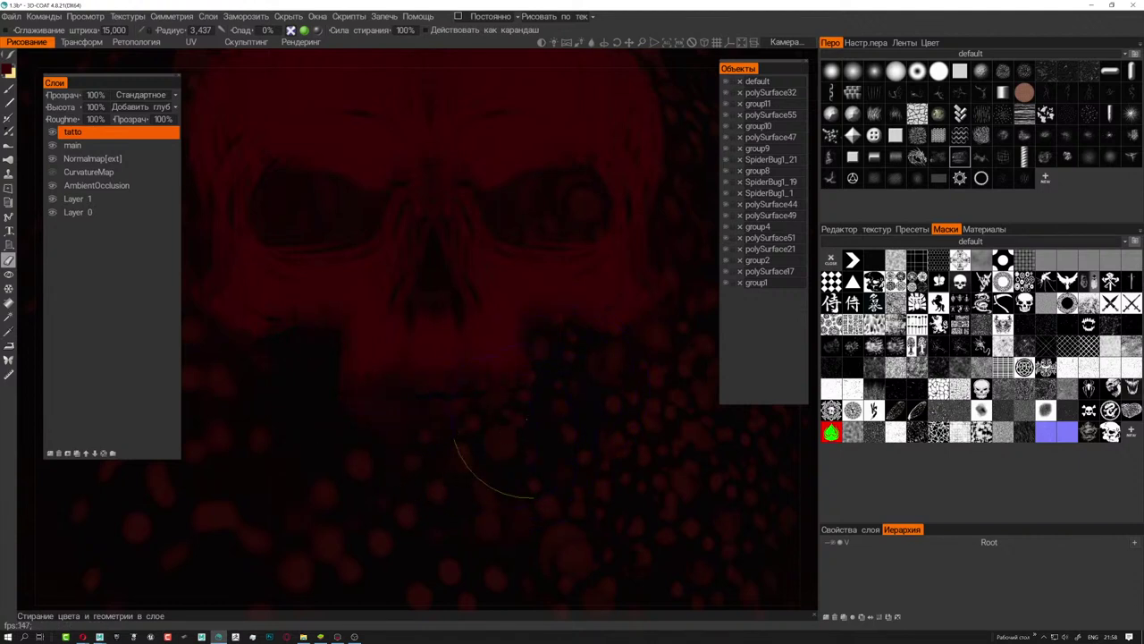
scroll(581, 510, "down", 2)
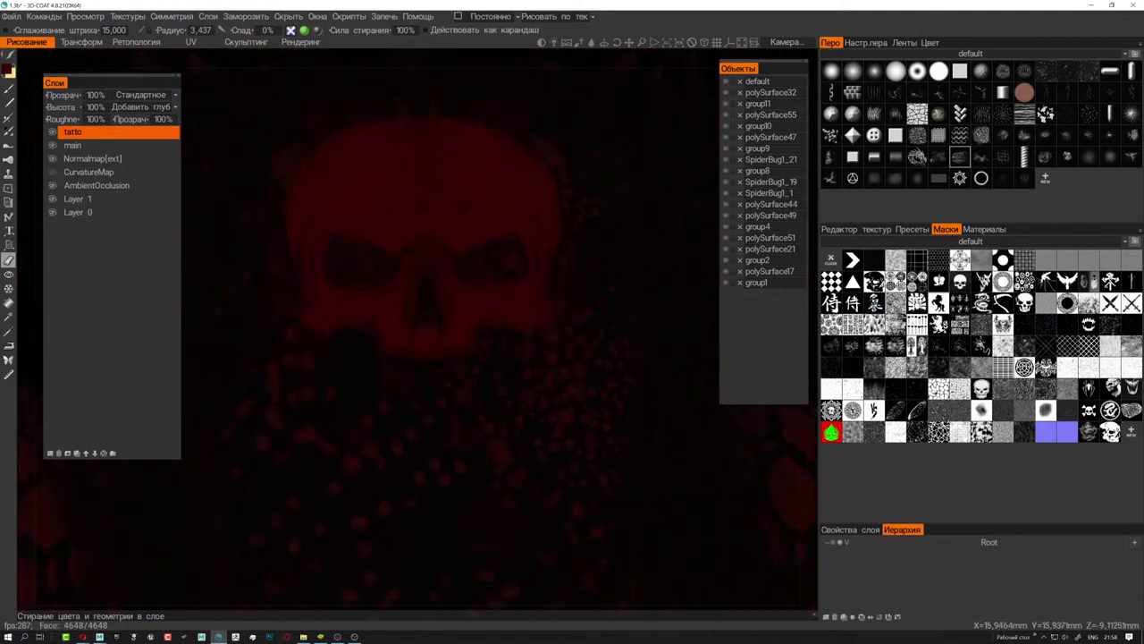
scroll(537, 407, "up", 1)
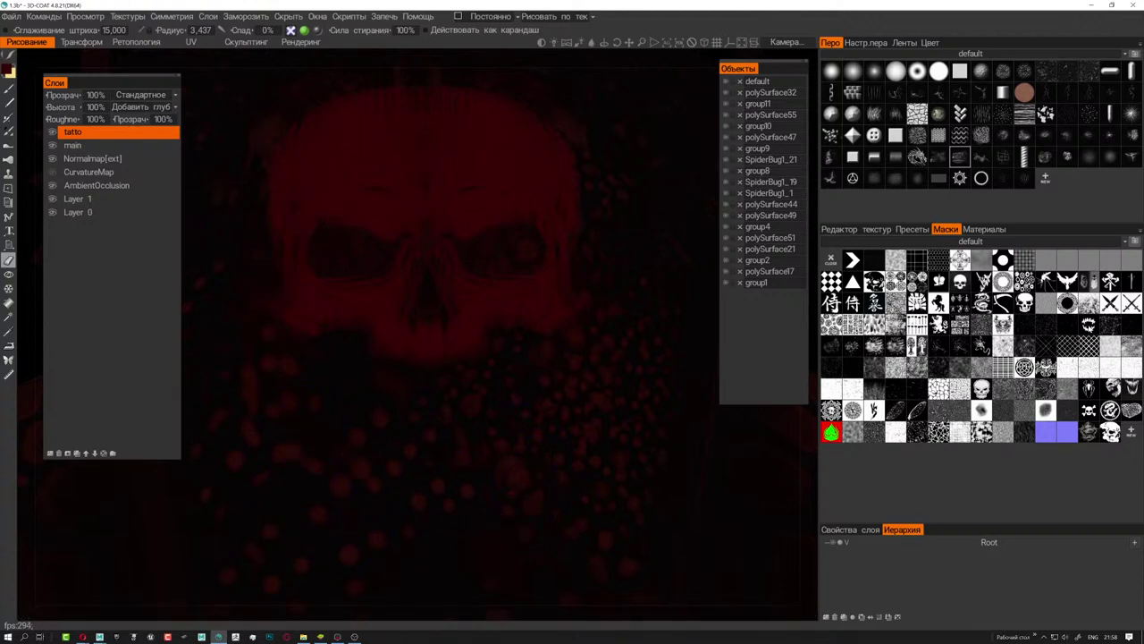
left_click(1089, 325)
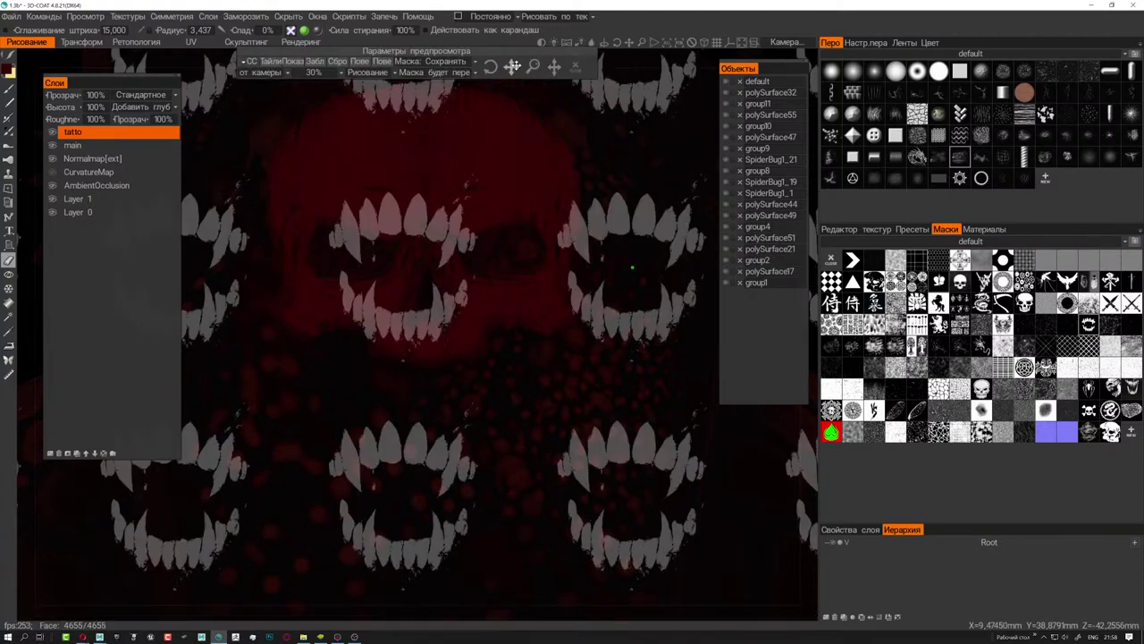
- Paint fanged-jaw shapes around the skull's mouth at brush radius 3.585, then dismiss the fangs stencil
mouse_move(512, 66)
left_mouse_down()
mouse_move(480, 61)
mouse_move(554, 66)
mouse_move(512, 66)
left_mouse_up()
left_click_drag(546, 323, 536, 393)
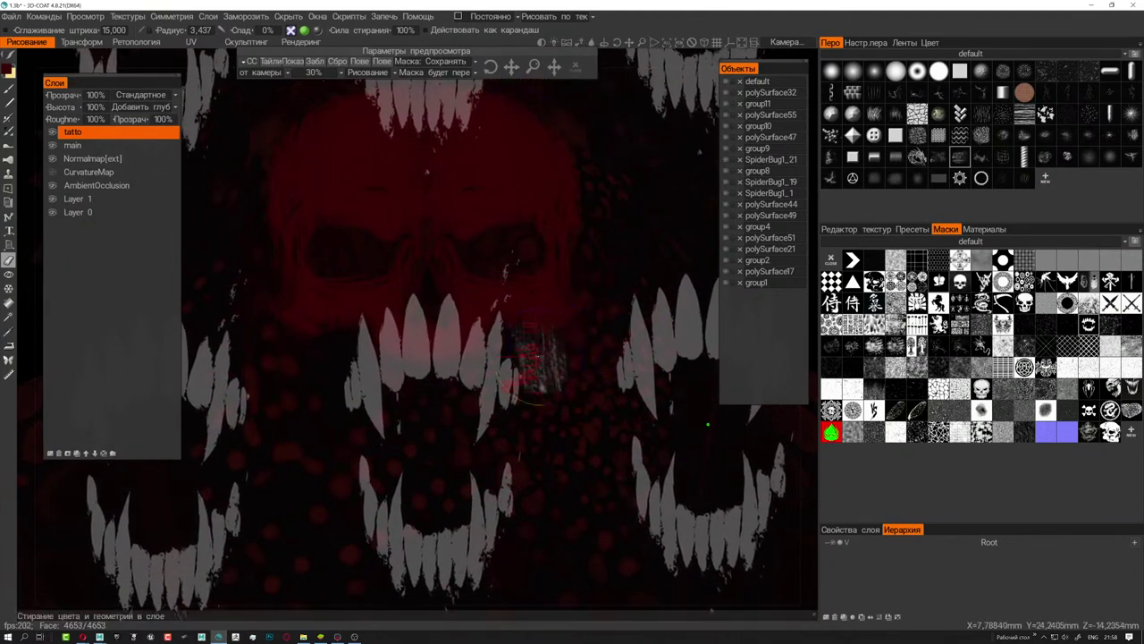
key("ctrl+z")
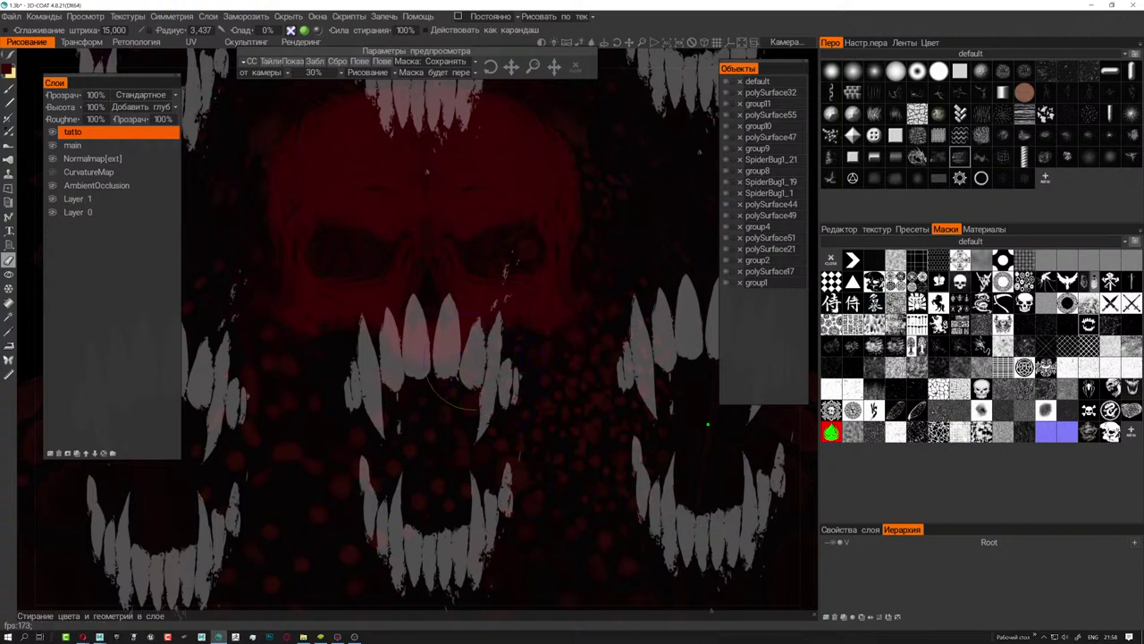
left_click(9, 87)
right_click_drag(490, 383, 463, 374)
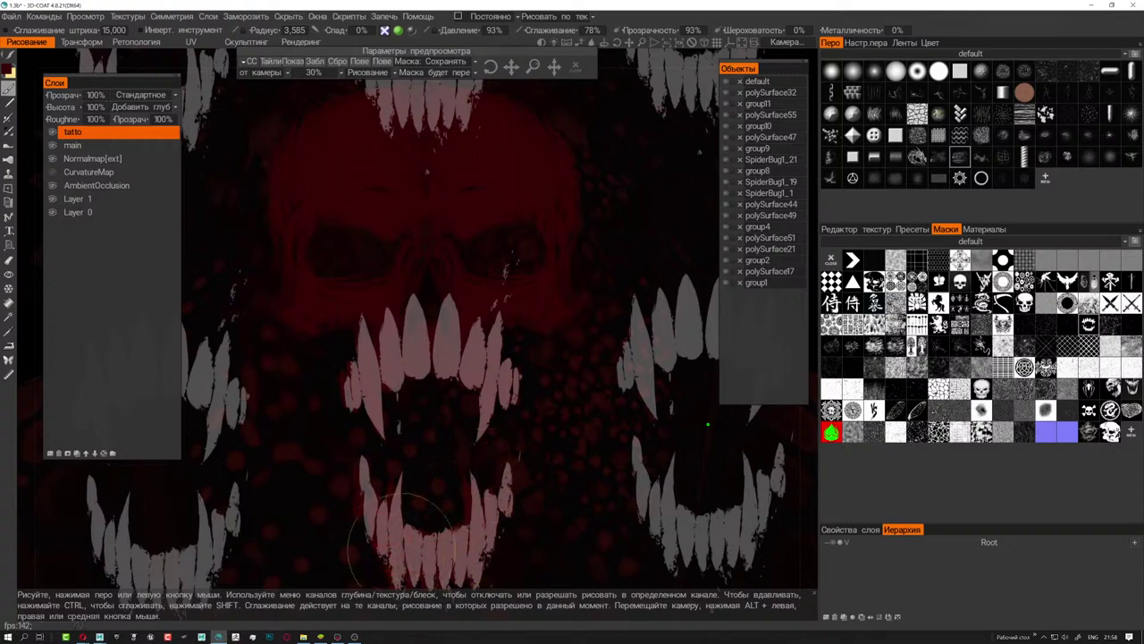
left_click(576, 64)
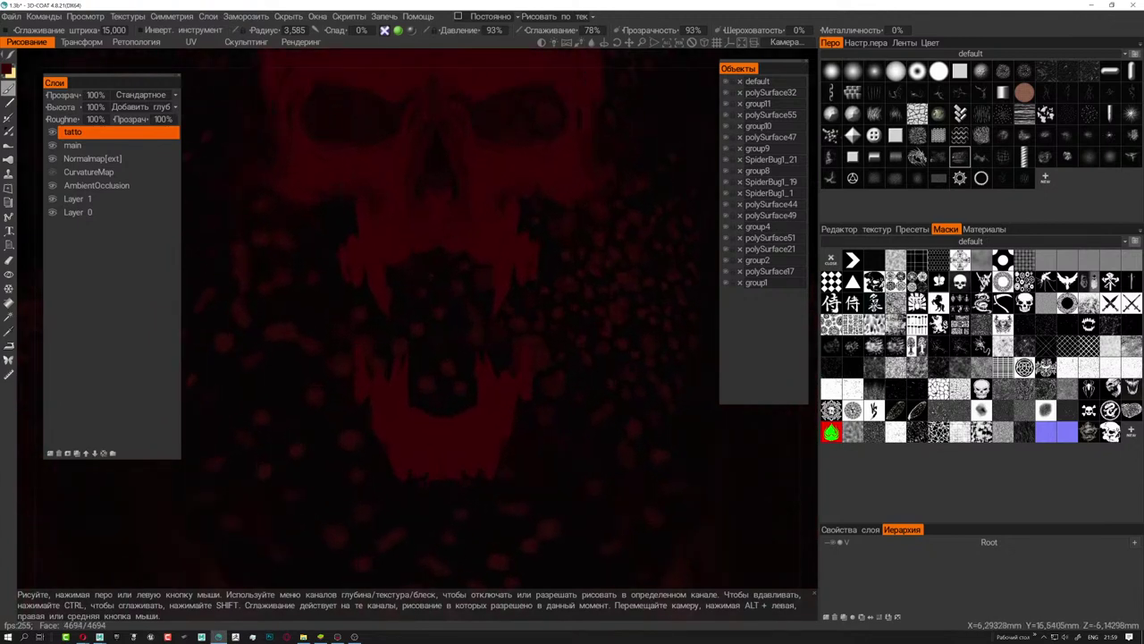
- Switch to the eraser, open Symmetry settings, and zoom out to a front view of the spider
left_click(8, 260)
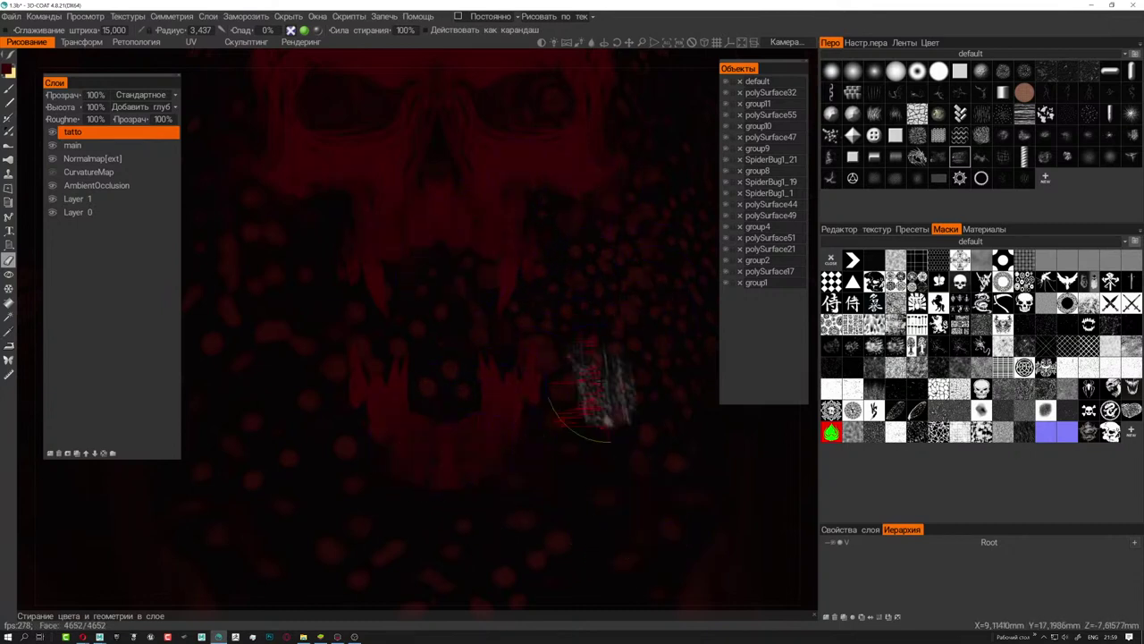
scroll(554, 357, "down", 5)
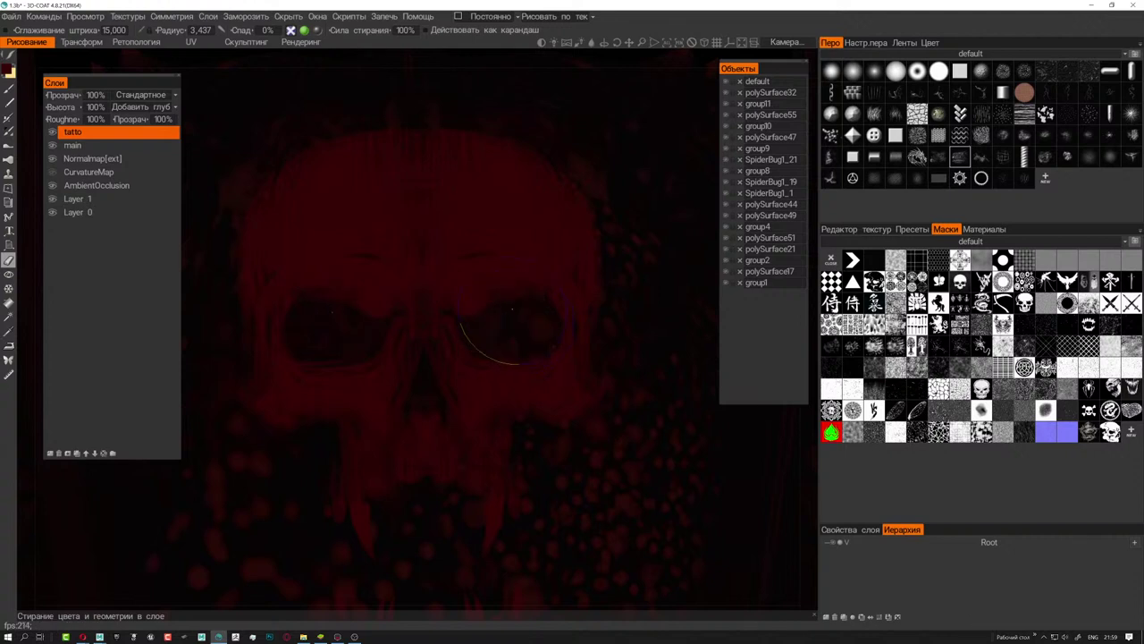
key("s")
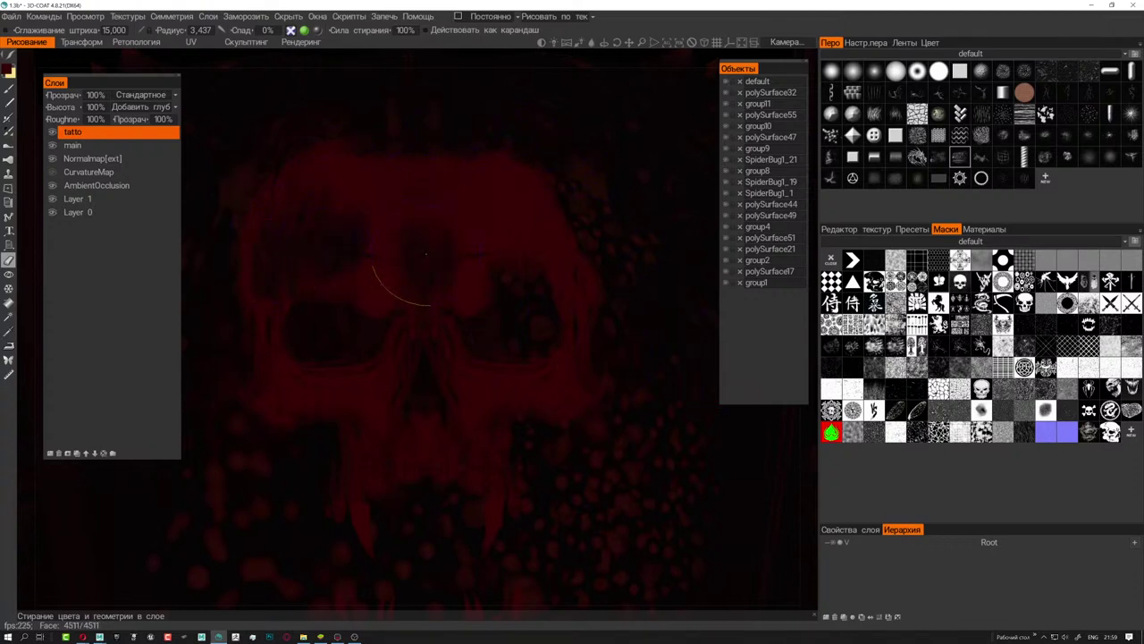
scroll(677, 510, "down", 3)
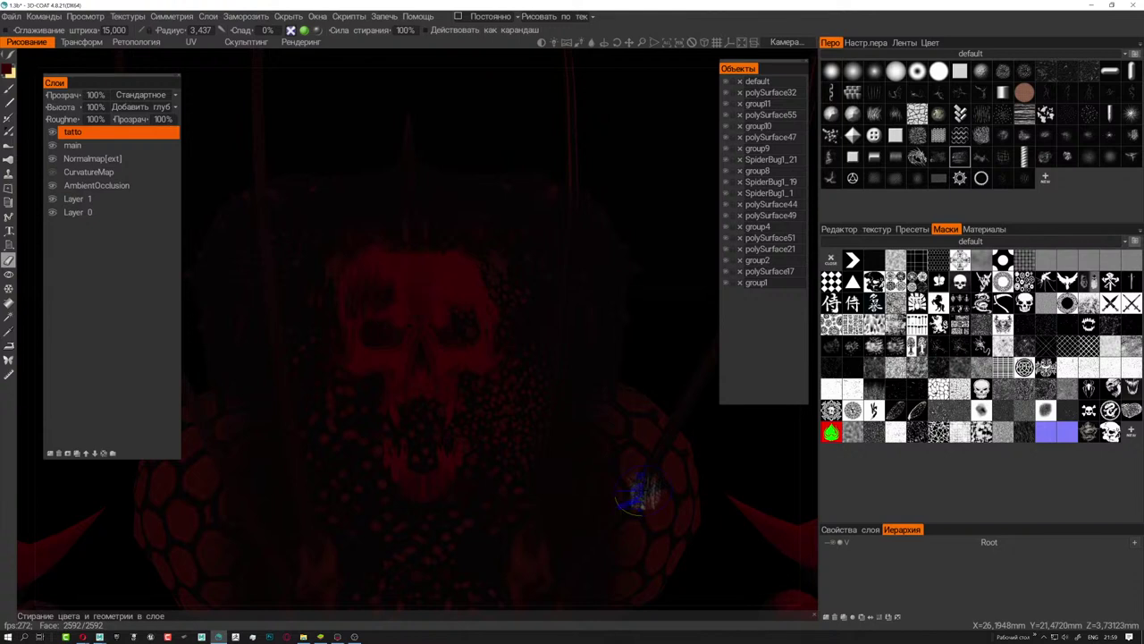
mouse_move(611, 443)
left_mouse_down("alt")
mouse_move(542, 409)
mouse_move(552, 345)
mouse_move(384, 345)
mouse_move(580, 349)
mouse_move(564, 353)
left_mouse_up("alt")
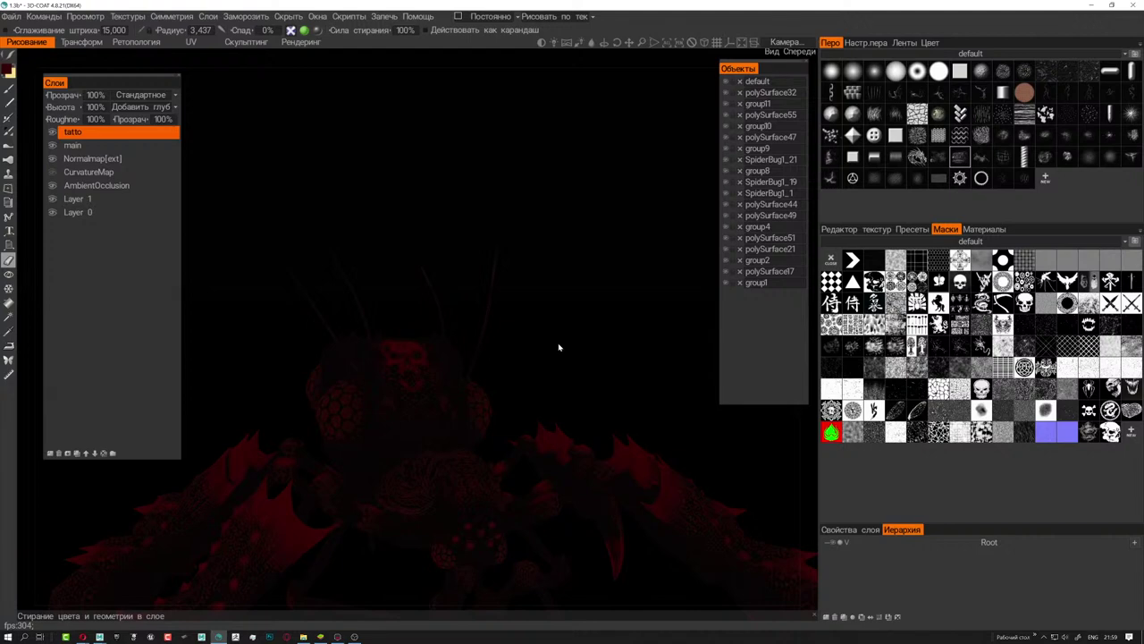
- Zoom onto the spider's head with the paint brush enlarged to radius 16.697, then switch to the browser
left_click_drag(592, 314, 570, 312, "alt")
mouse_move(569, 312)
right_mouse_down("alt")
mouse_move(601, 338)
mouse_move(567, 352)
mouse_move(598, 360)
right_mouse_up("alt")
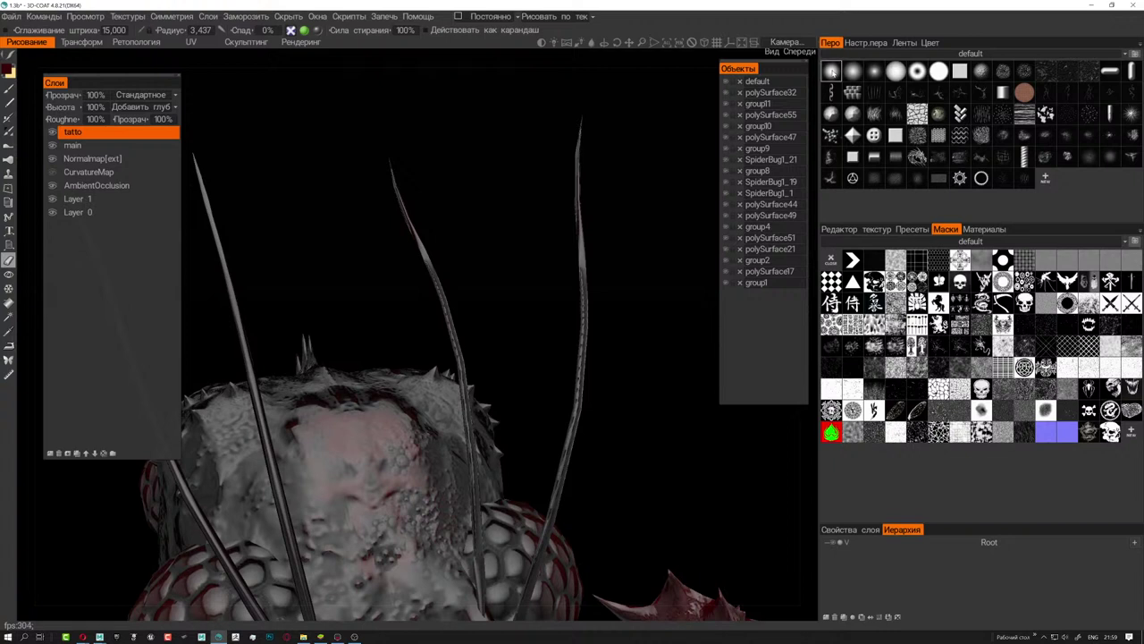
key("b")
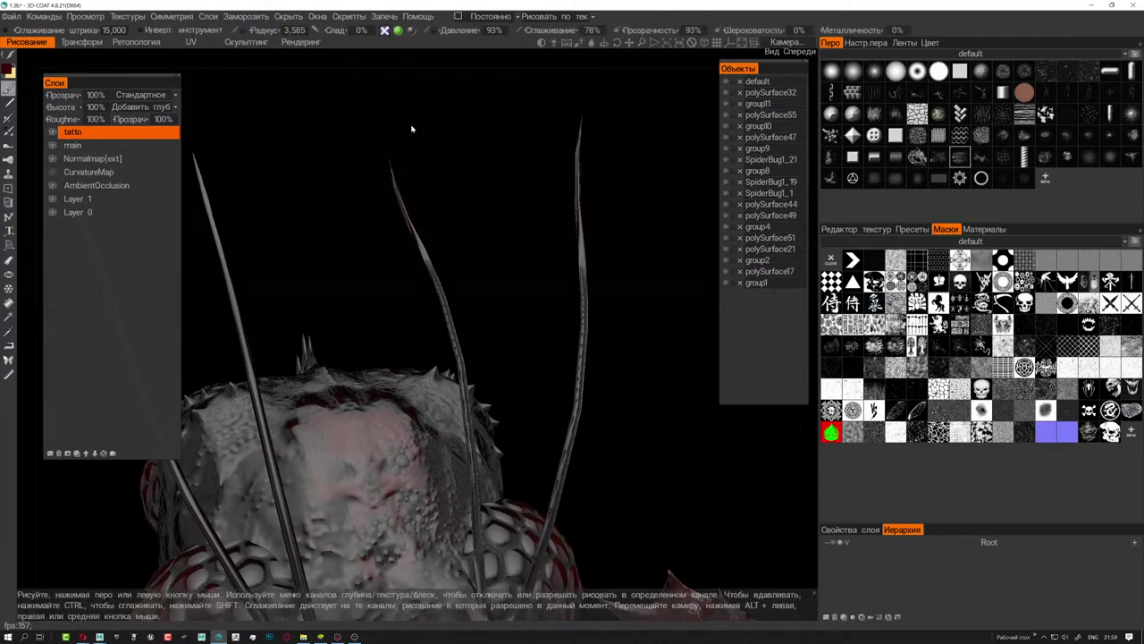
right_click_drag(582, 286, 625, 286)
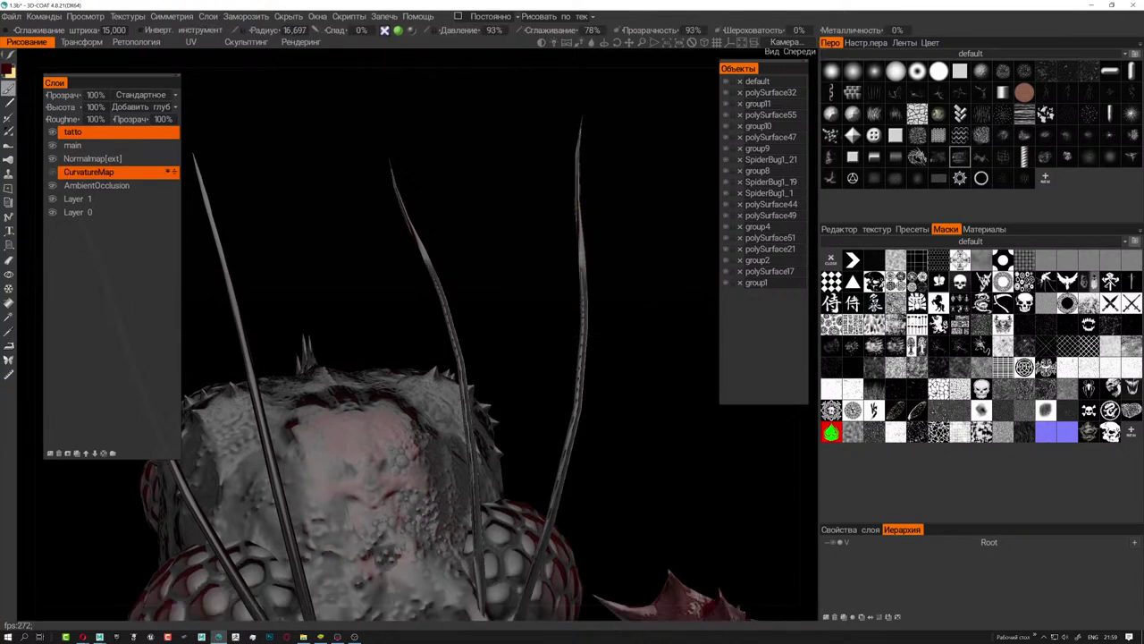
key("alt+Tab")
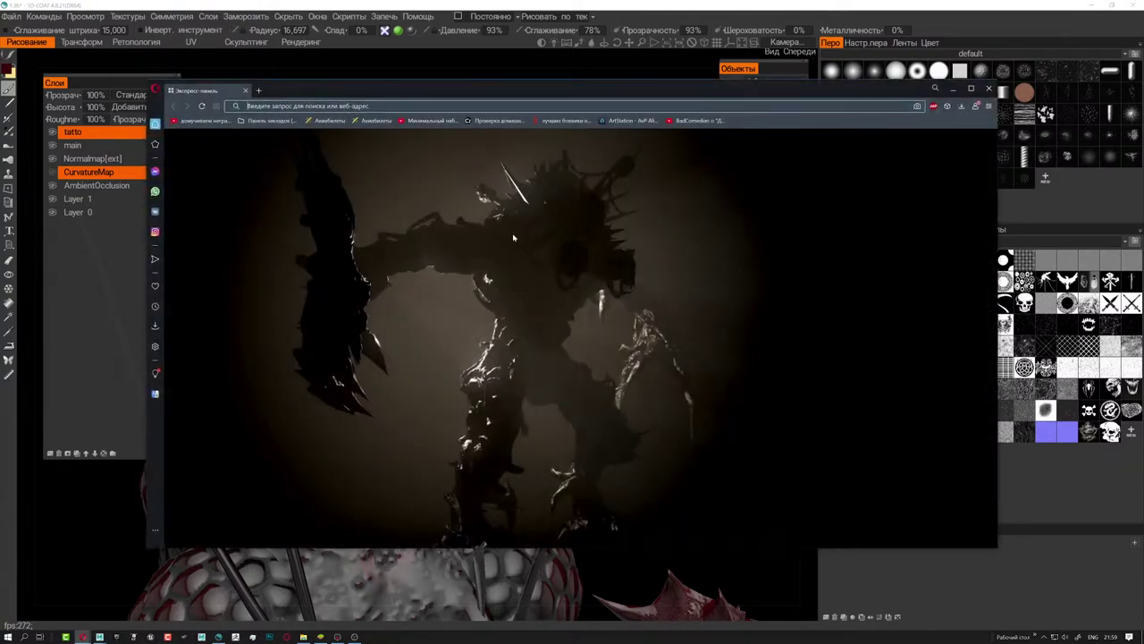
- Search Yandex for 'черная вдома' (black widow) and show the image results
type("чт")
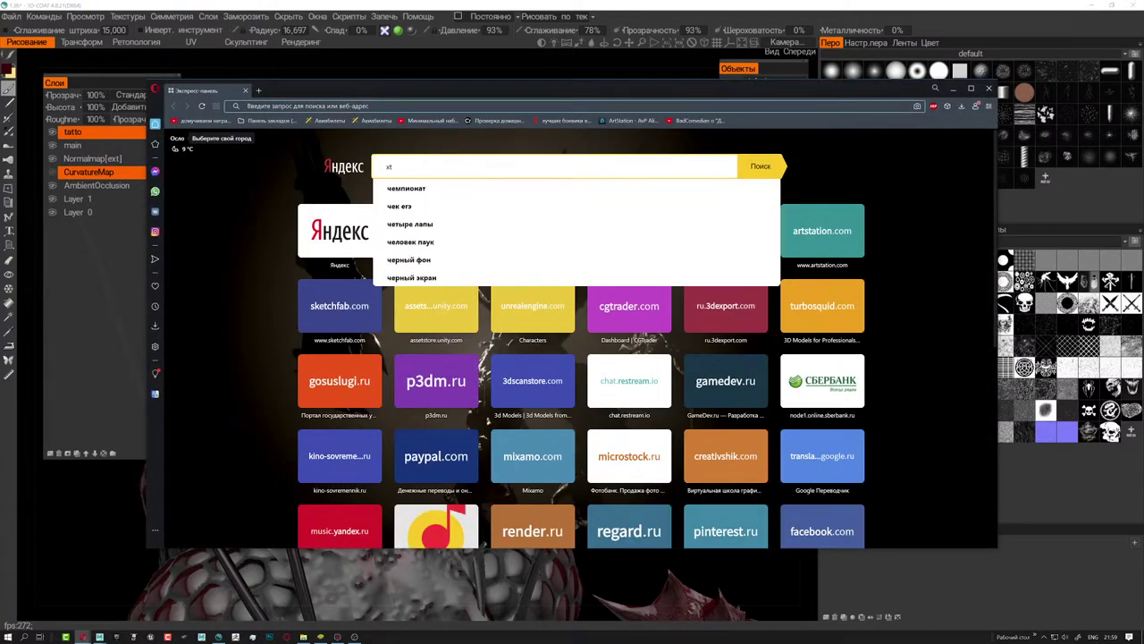
key("BackSpace")
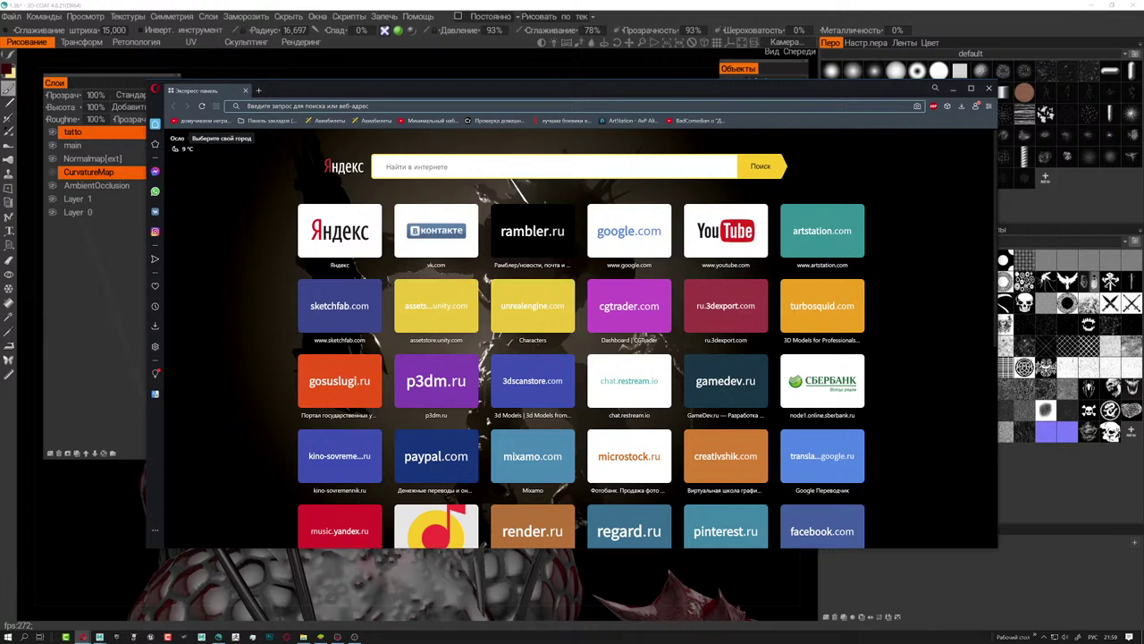
type("черная вдо")
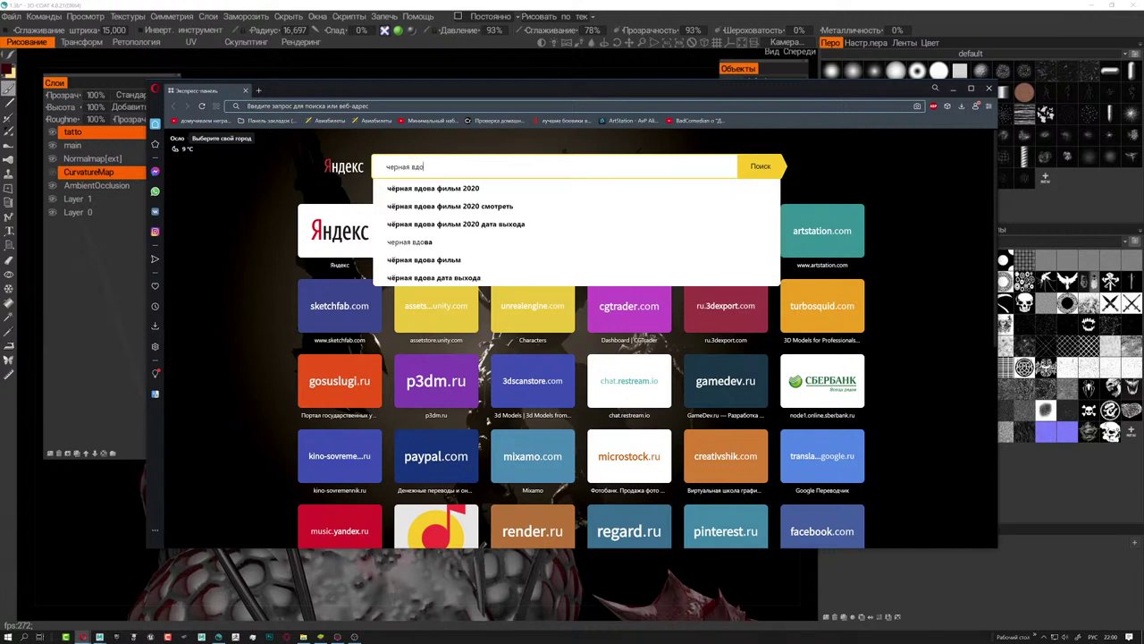
type("ма")
key("Return")
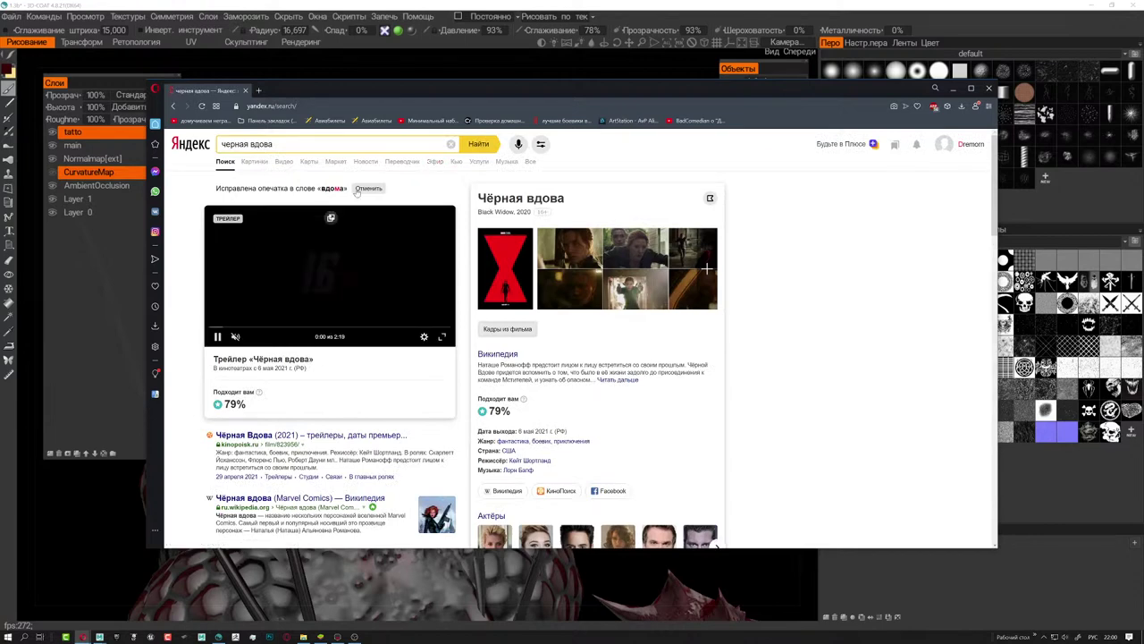
left_click(254, 161)
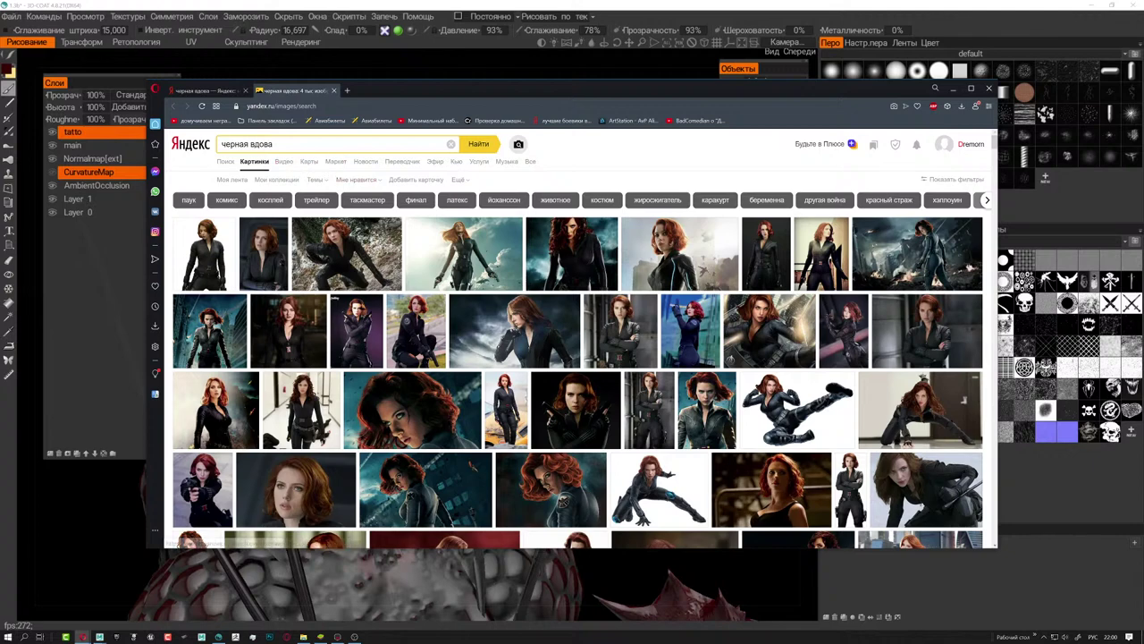
- Add 'паук' to the query, view one black widow photo enlarged, then close the browser
left_click(273, 144)
type("пау")
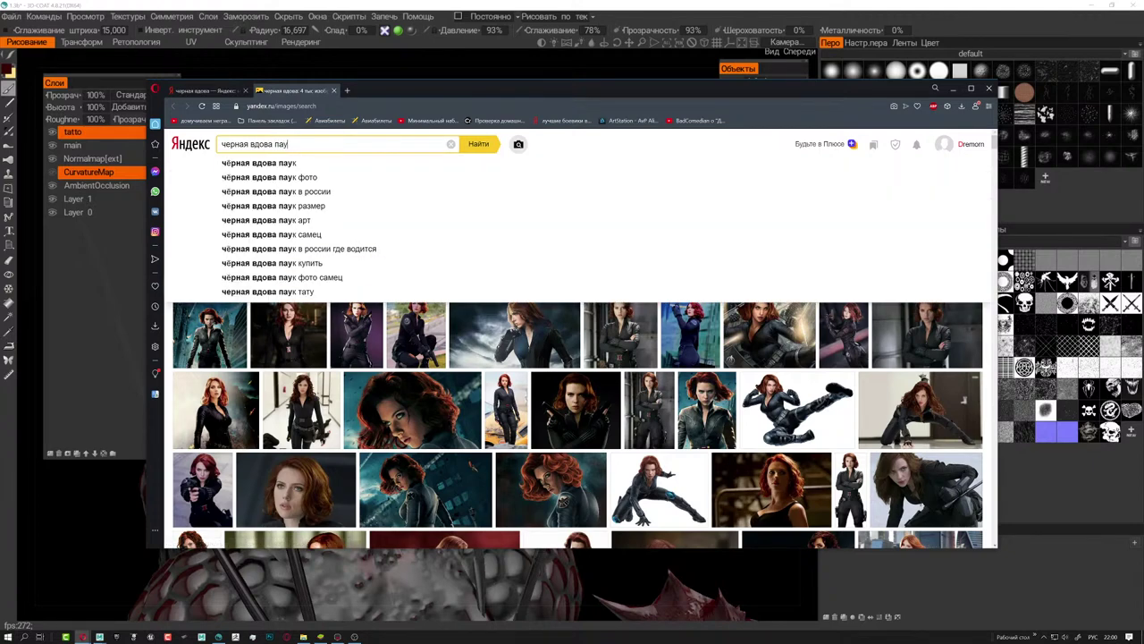
type("к")
key("Return")
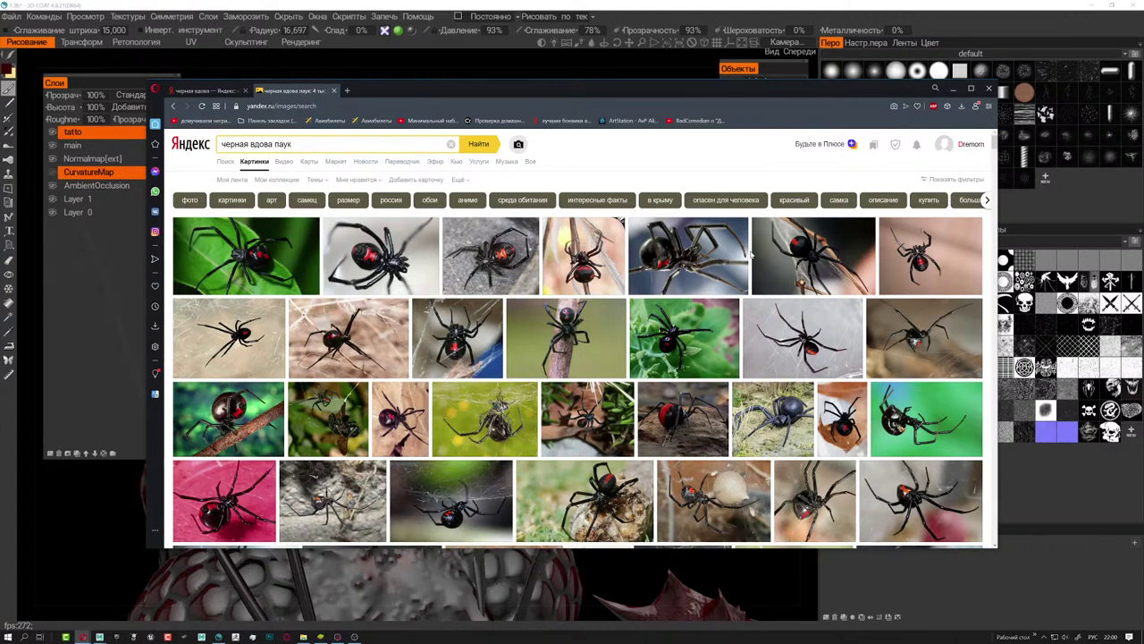
left_click(765, 413)
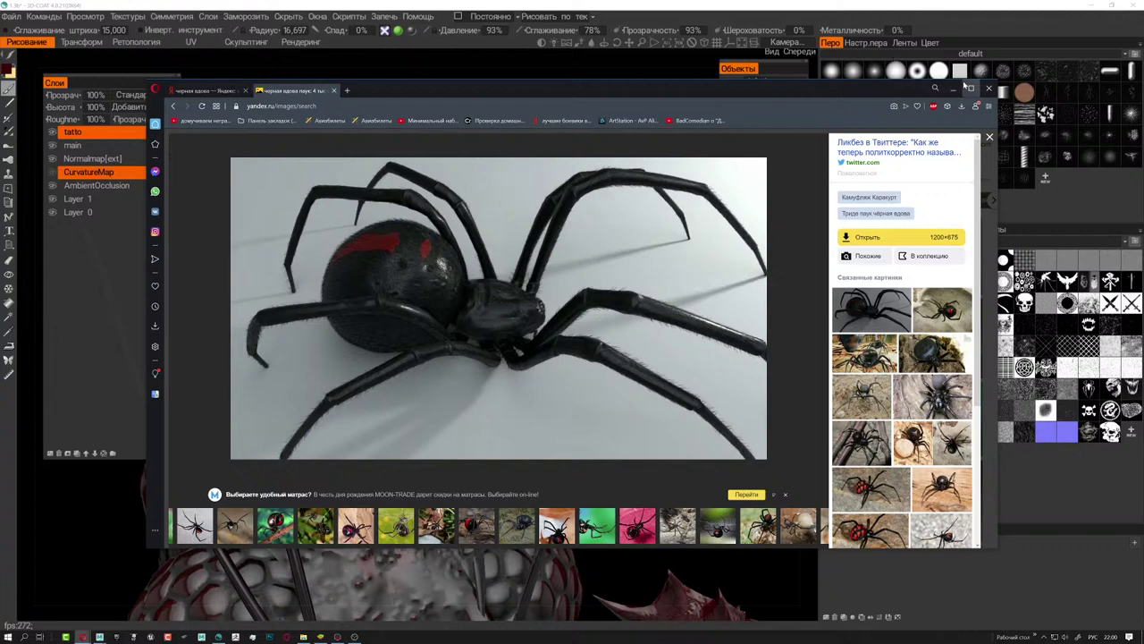
left_click(990, 88)
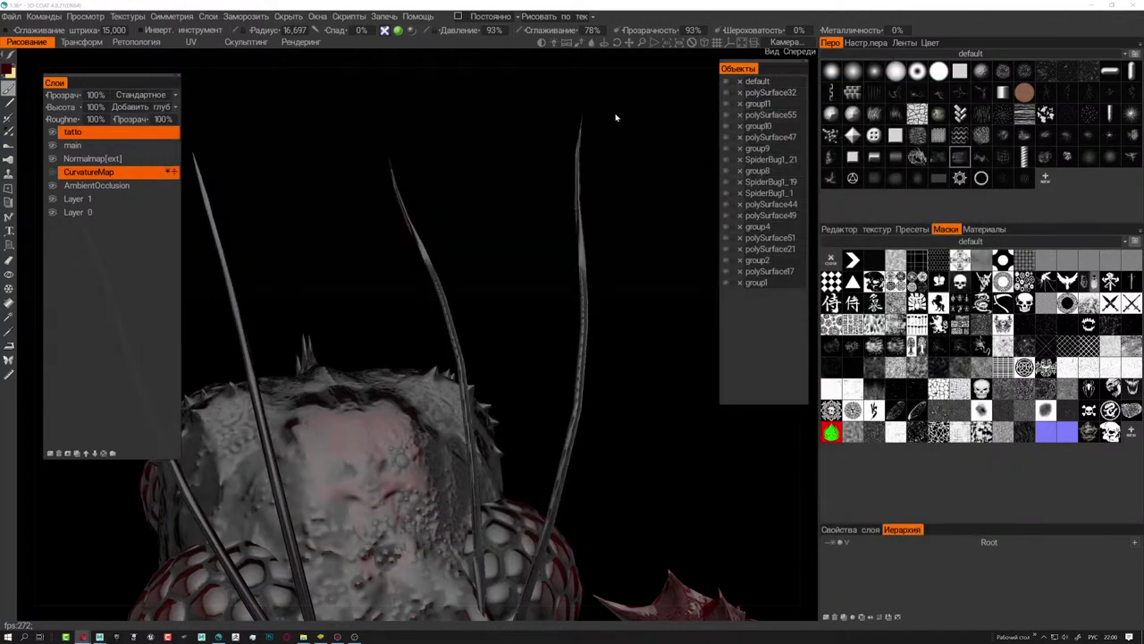
- Raise the brush radius to about 25.6 and orbit in to a frontal close-up of the spider's head and eye
mouse_move(623, 276)
left_mouse_down()
mouse_move(605, 245)
mouse_move(588, 263)
mouse_move(558, 261)
mouse_move(465, 295)
left_mouse_up()
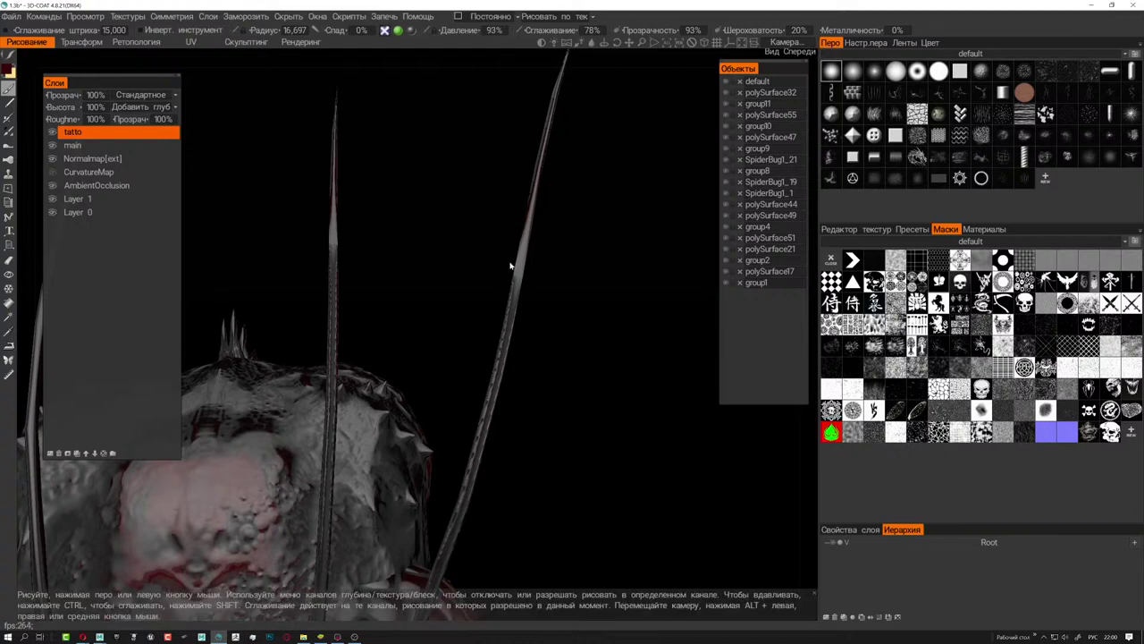
left_click_drag(511, 263, 513, 257)
right_click_drag(460, 321, 459, 327)
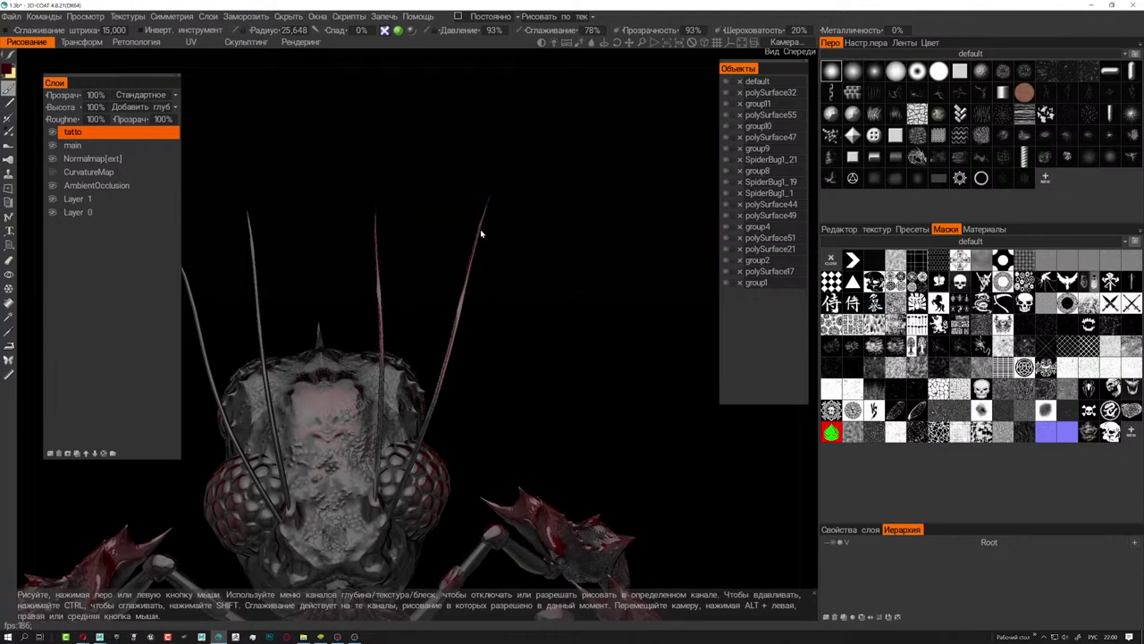
left_click_drag(483, 230, 361, 245, "alt")
right_click_drag(361, 245, 373, 247, "alt")
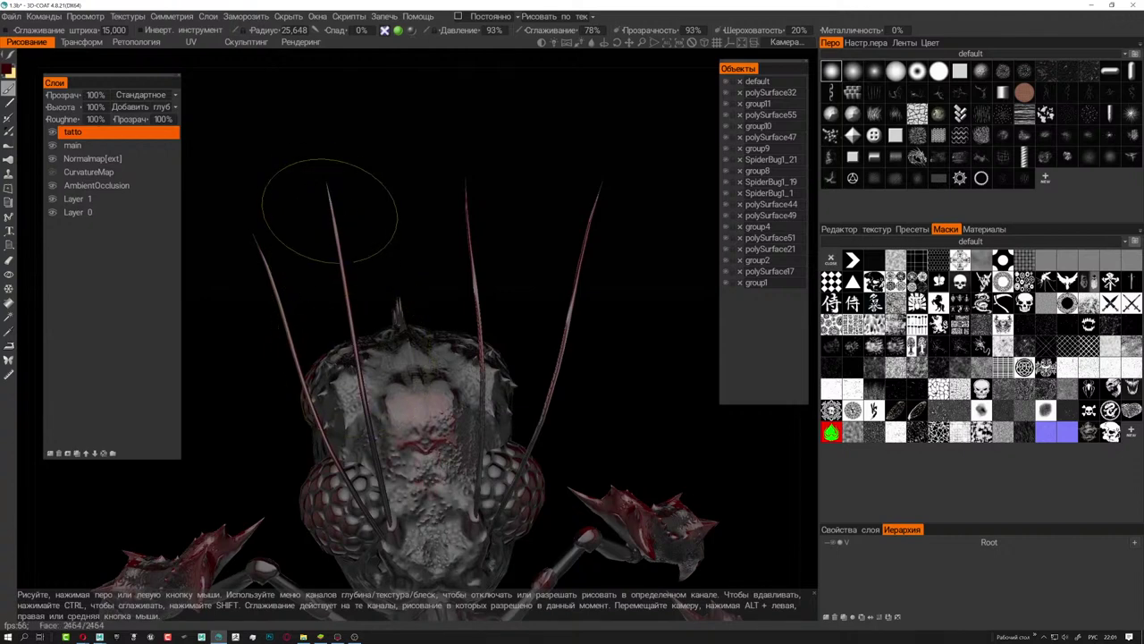
mouse_move(330, 211)
left_mouse_down("alt")
mouse_move(303, 179)
mouse_move(377, 189)
mouse_move(358, 173)
mouse_move(477, 301)
mouse_move(516, 307)
mouse_move(503, 352)
left_mouse_up("alt")
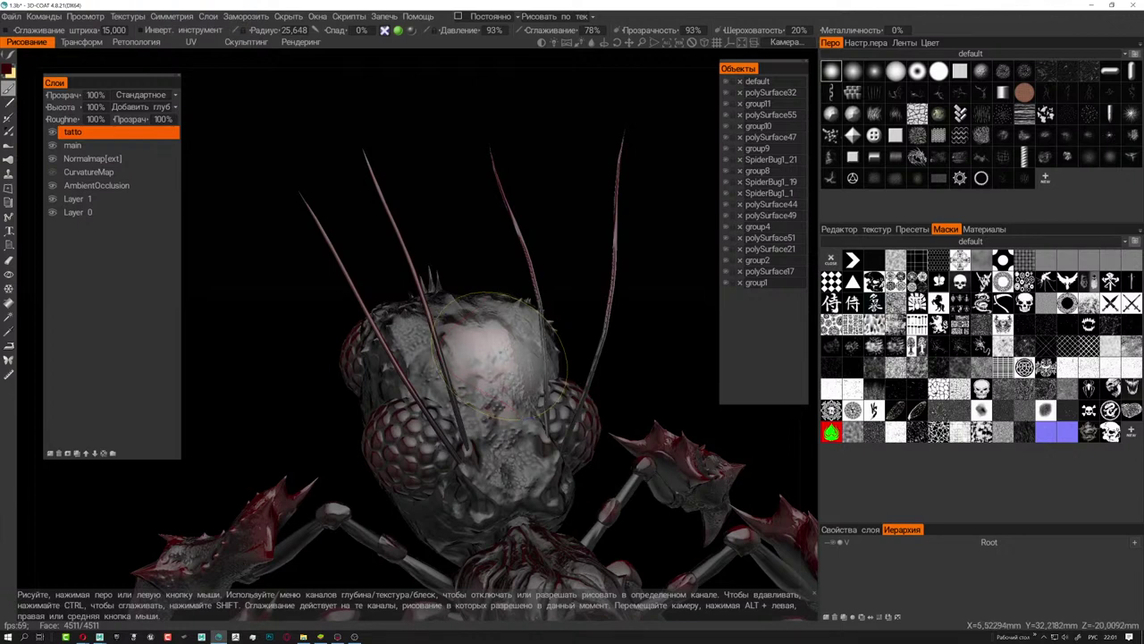
mouse_move(505, 355)
left_mouse_down("alt")
mouse_move(468, 357)
mouse_move(482, 346)
mouse_move(519, 349)
mouse_move(516, 282)
mouse_move(418, 331)
left_mouse_up("alt")
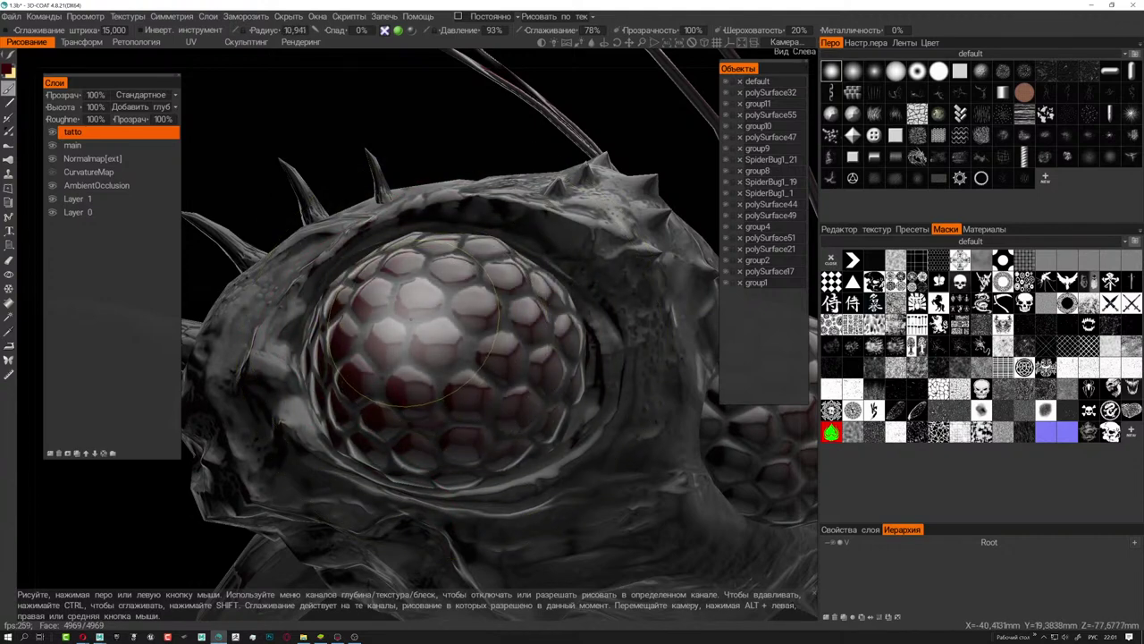
- Stroke dark red along the long horn beside the head, orbiting around it between strokes
mouse_move(512, 308)
left_mouse_down("alt")
mouse_move(465, 296)
mouse_move(501, 268)
mouse_move(438, 255)
left_mouse_up("alt")
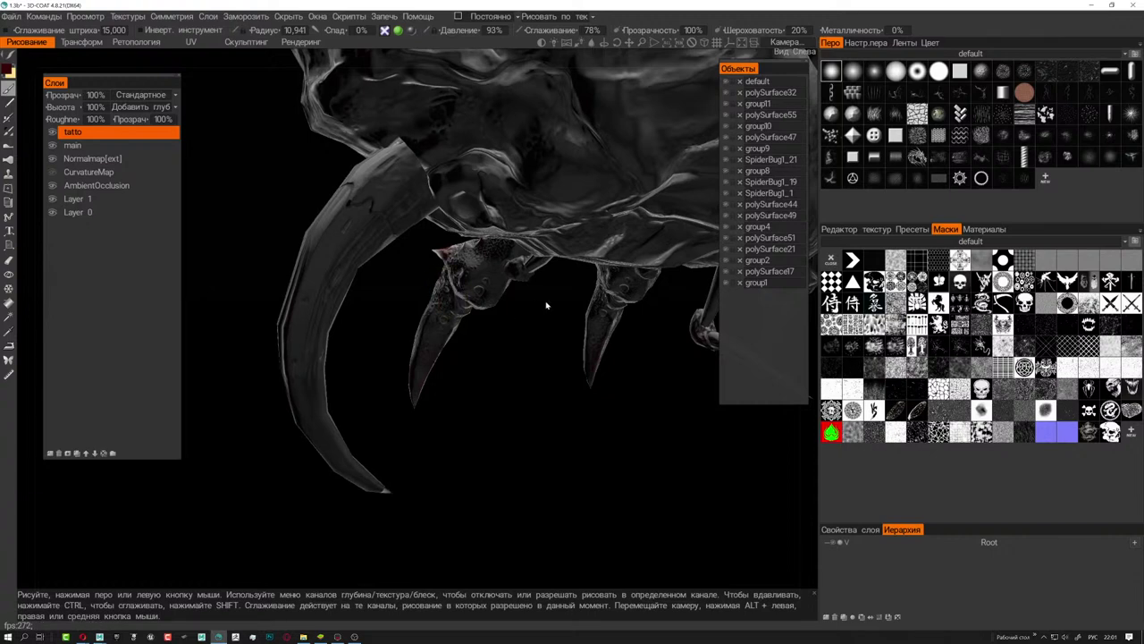
mouse_move(547, 305)
left_mouse_down("alt")
mouse_move(327, 256)
mouse_move(435, 266)
mouse_move(286, 334)
left_mouse_up("alt")
left_click_drag(378, 307, 304, 231)
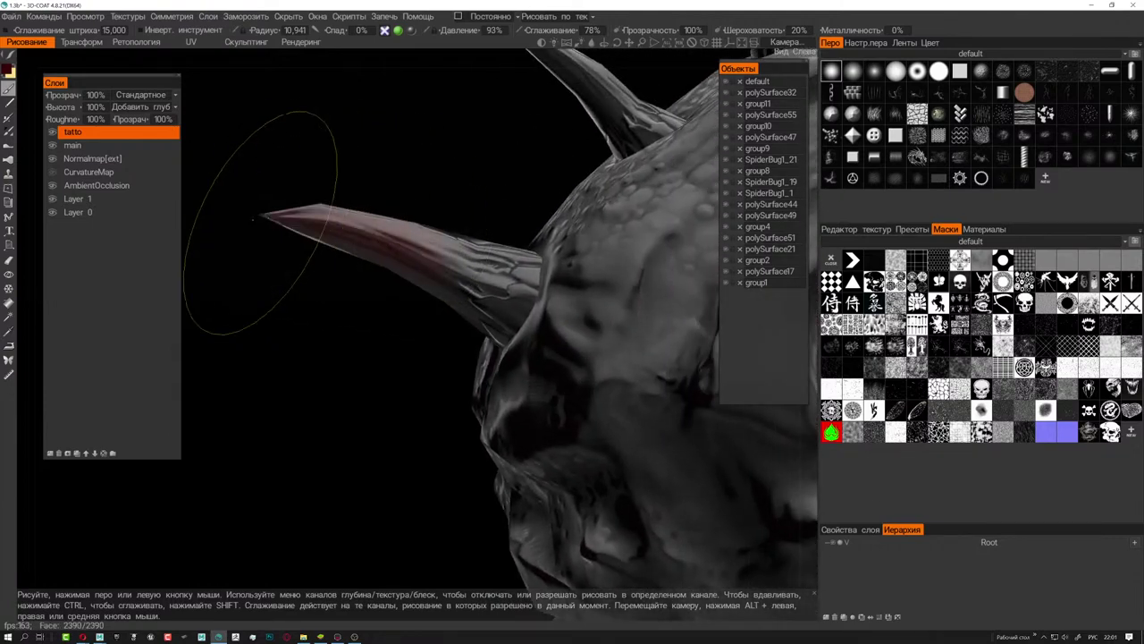
left_click_drag(364, 204, 423, 194, "alt")
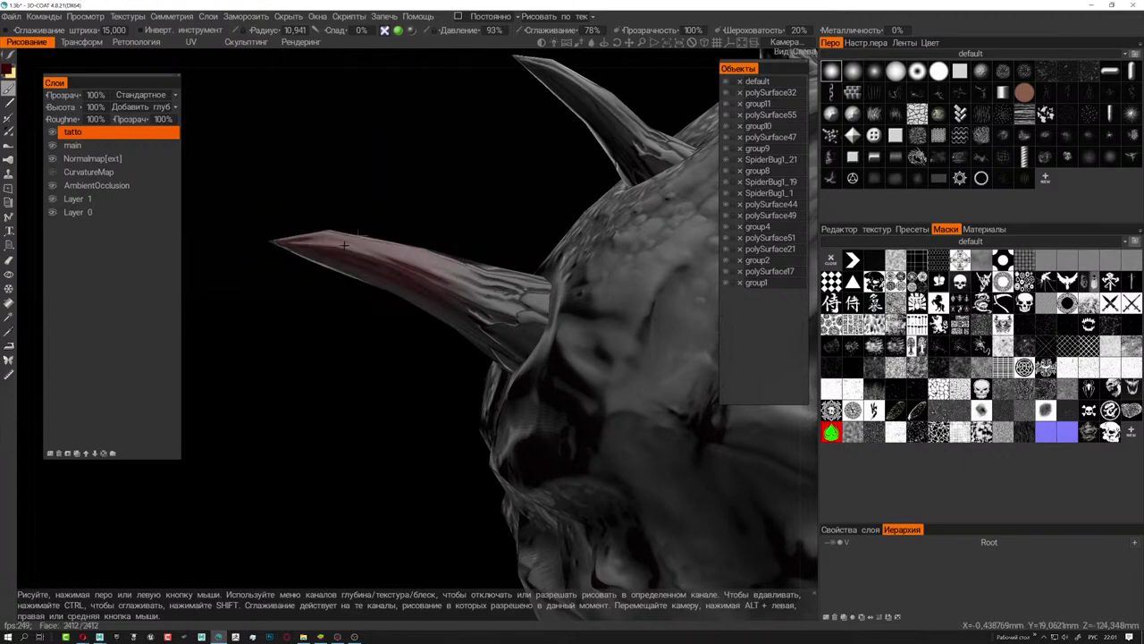
left_click_drag(344, 244, 482, 268, "alt")
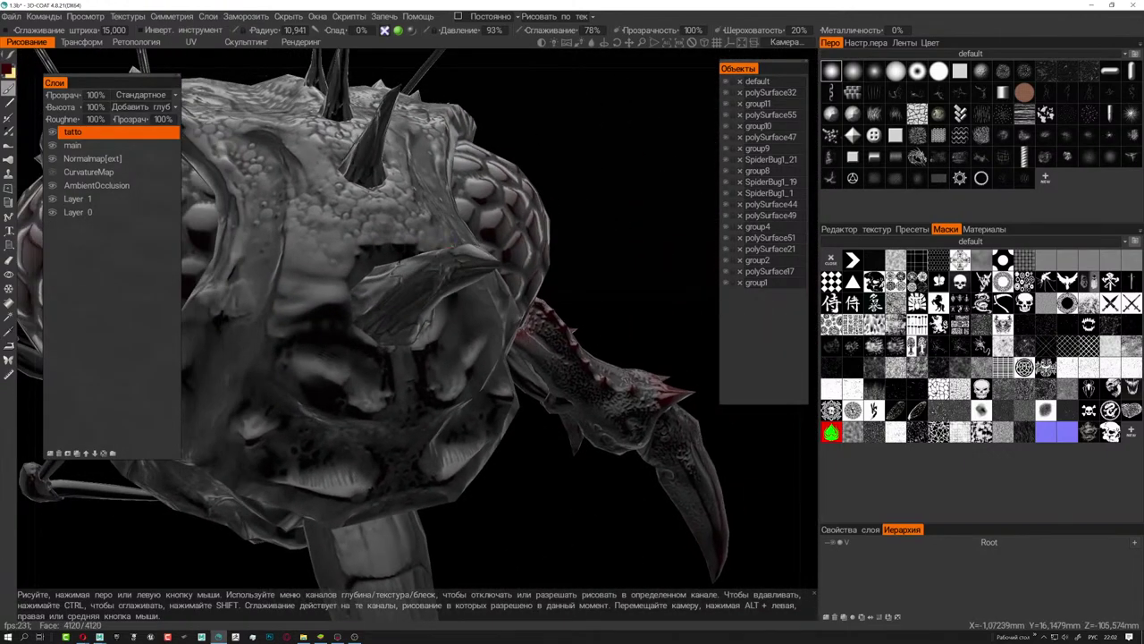
mouse_move(357, 272)
left_mouse_down("alt")
mouse_move(505, 248)
mouse_move(422, 278)
left_mouse_up("alt")
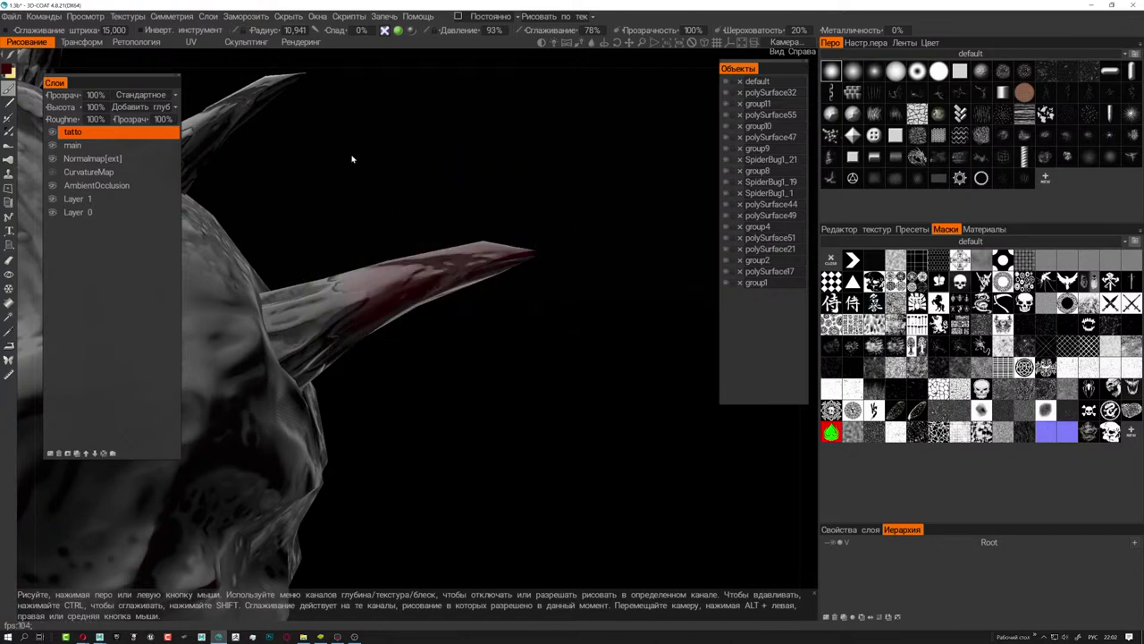
- Switch the paint mode to 'Больше на выпуклостях' so colour lands only on convex areas
key("s")
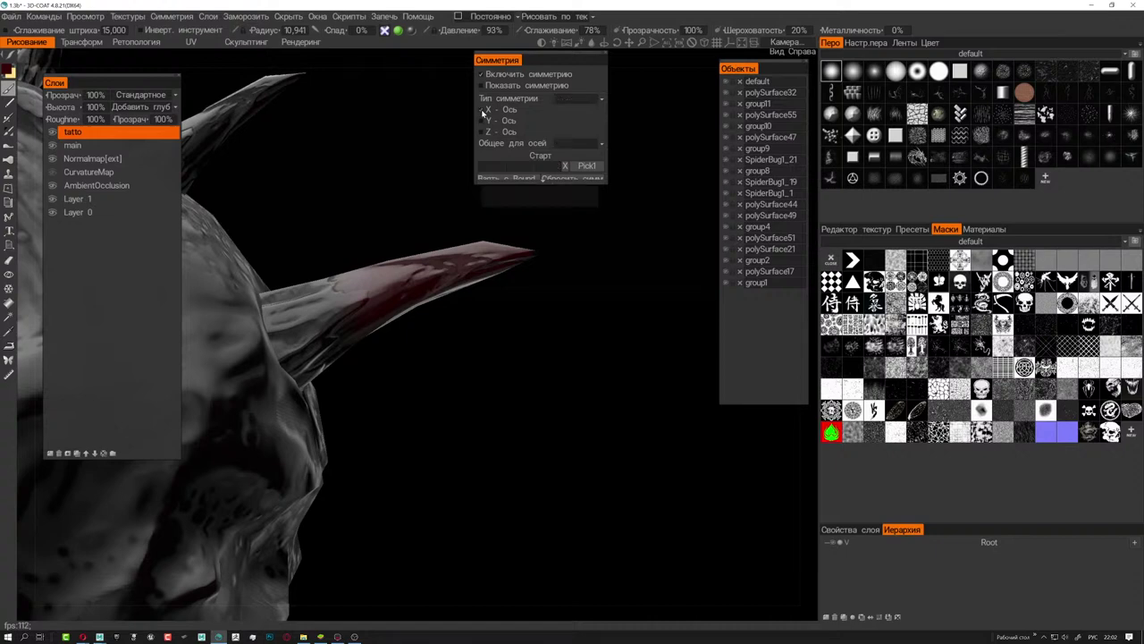
mouse_move(382, 154)
left_mouse_down()
mouse_move(464, 247)
mouse_move(471, 233)
mouse_move(529, 234)
left_mouse_up()
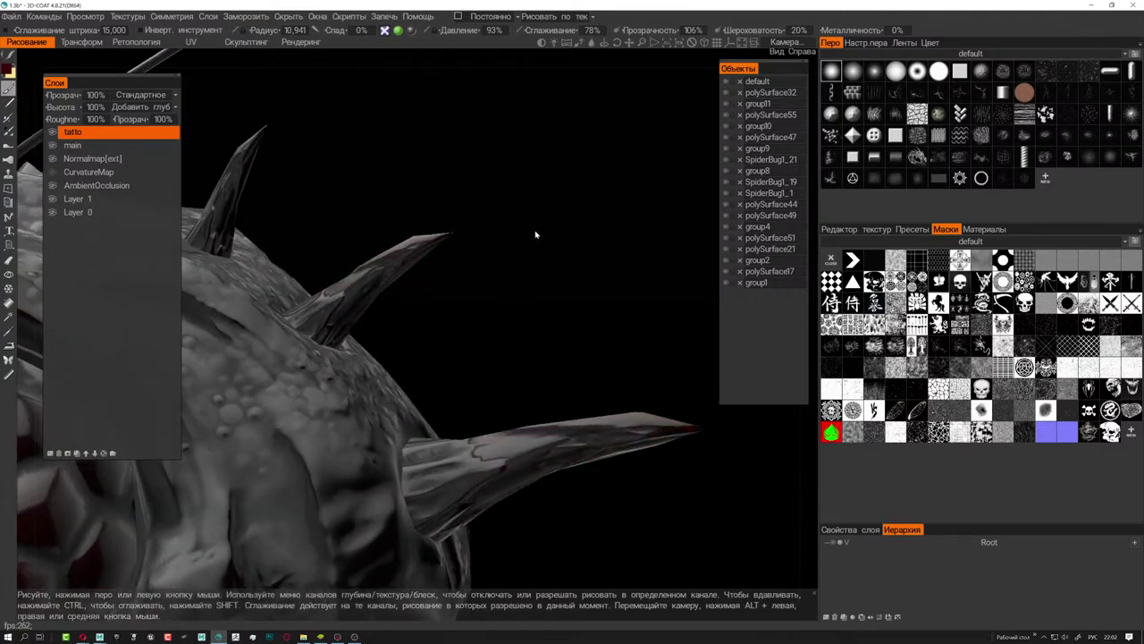
left_click_drag(574, 241, 340, 234)
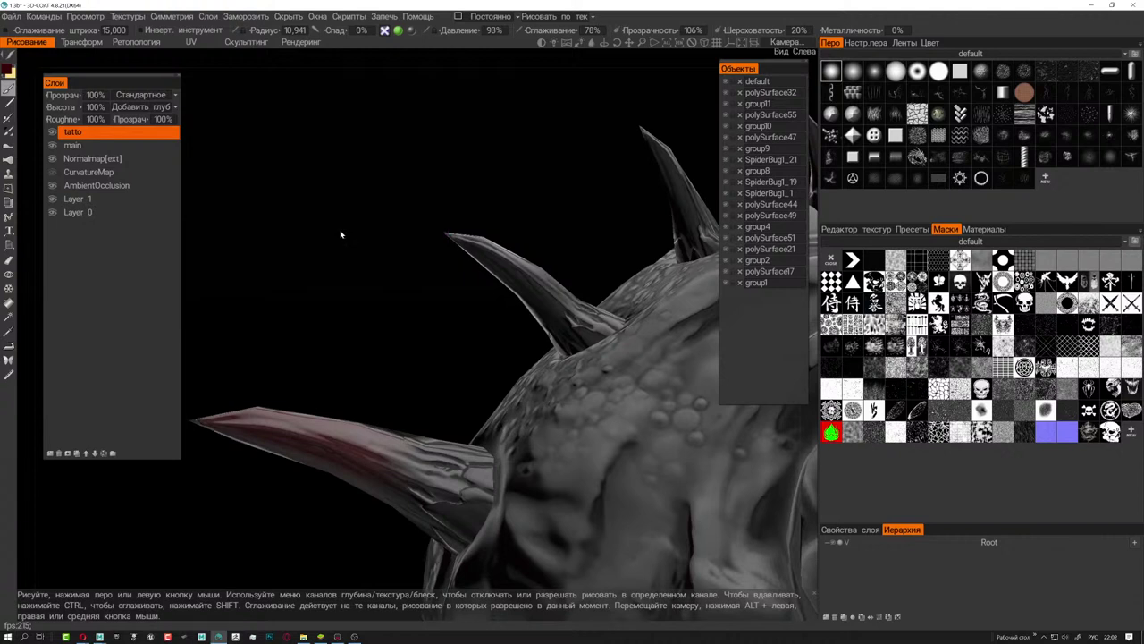
left_click_drag(354, 305, 393, 265)
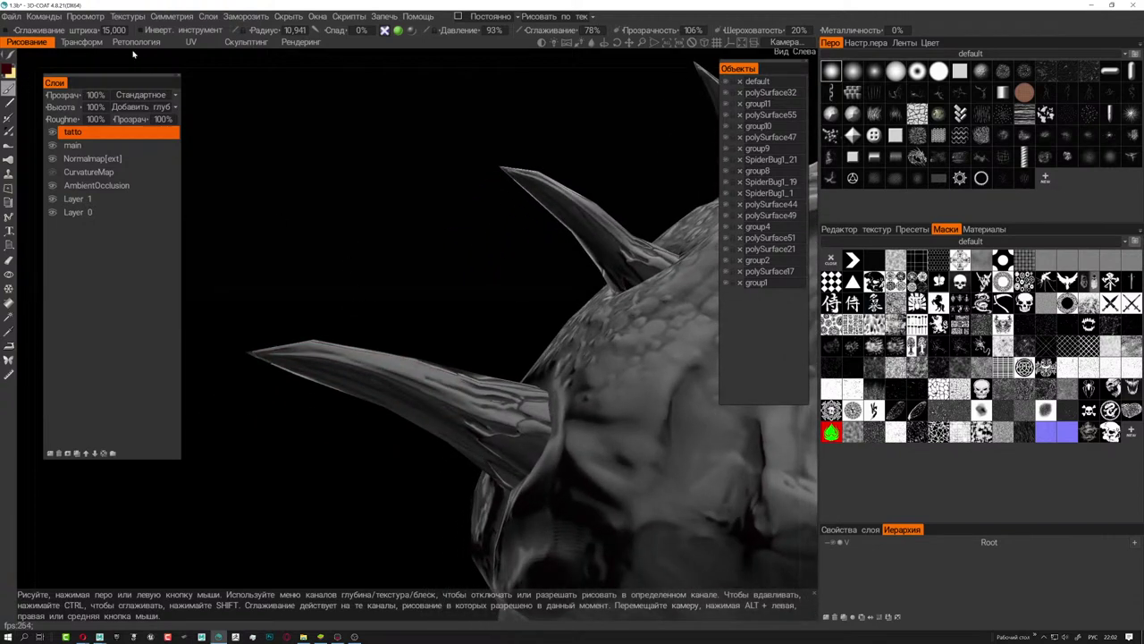
left_click(484, 18)
left_click(481, 54)
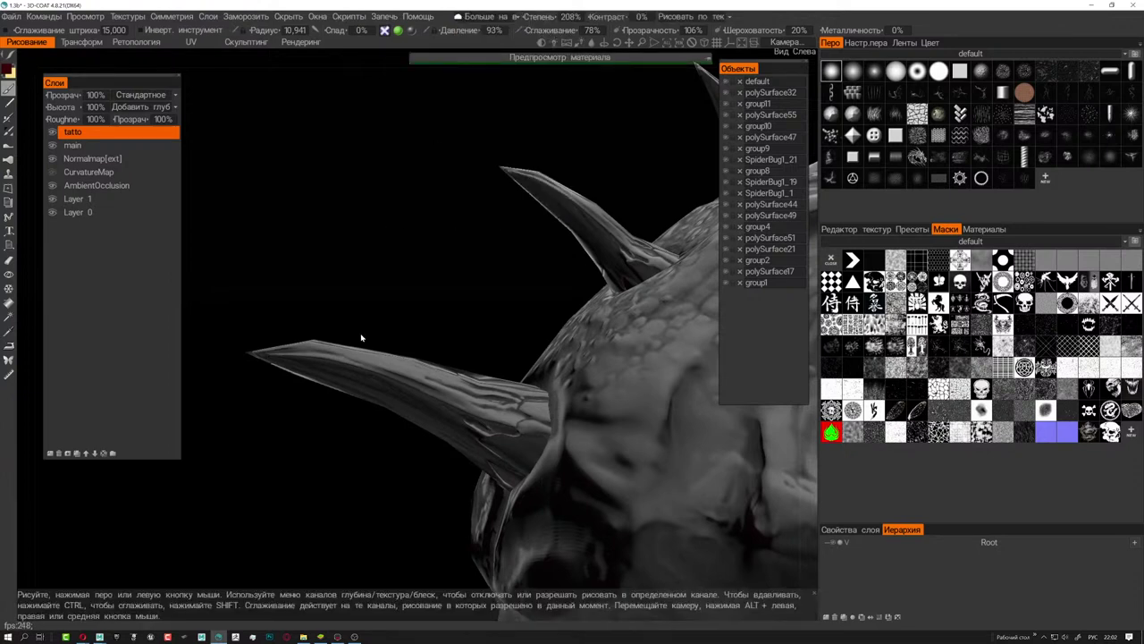
- Brush dark red over the horns and back spikes, orbiting from one to the next
left_click_drag(303, 359, 292, 364)
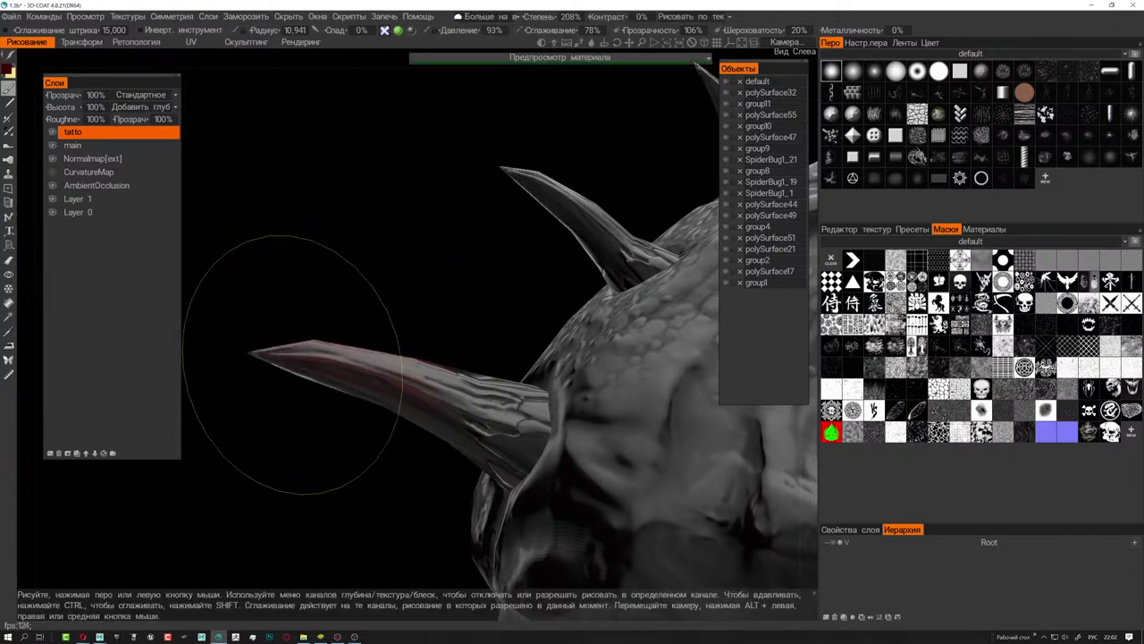
left_click(291, 354)
mouse_move(290, 354)
right_mouse_down()
mouse_move(466, 307)
mouse_move(414, 411)
right_mouse_up()
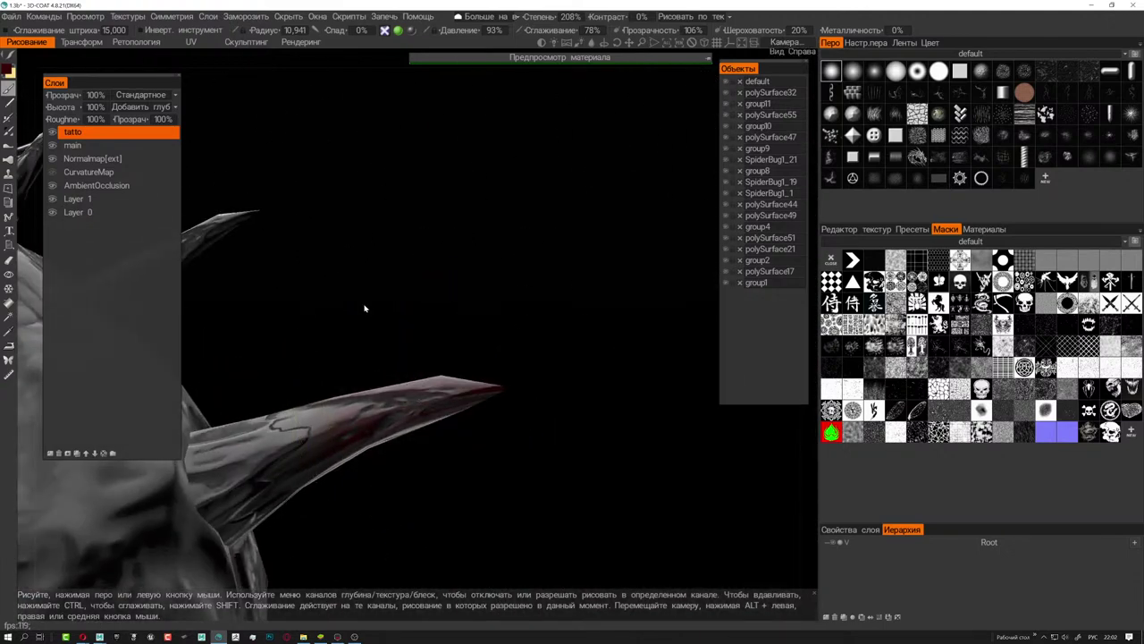
right_click_drag(365, 308, 542, 327)
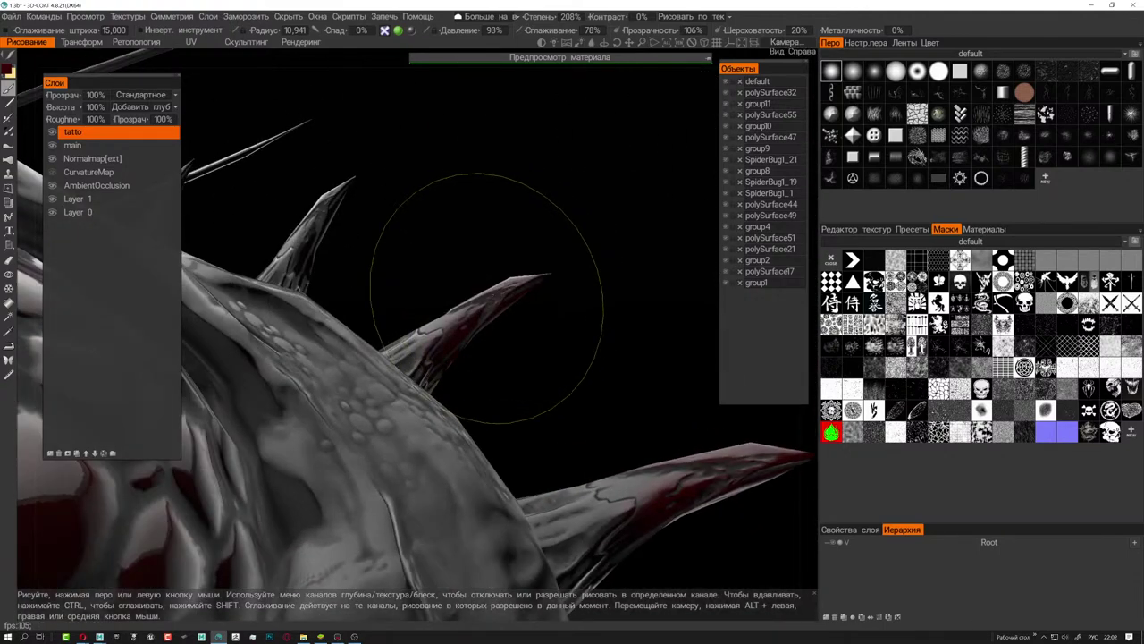
mouse_move(524, 230)
right_mouse_down()
mouse_move(412, 286)
mouse_move(409, 258)
right_mouse_up()
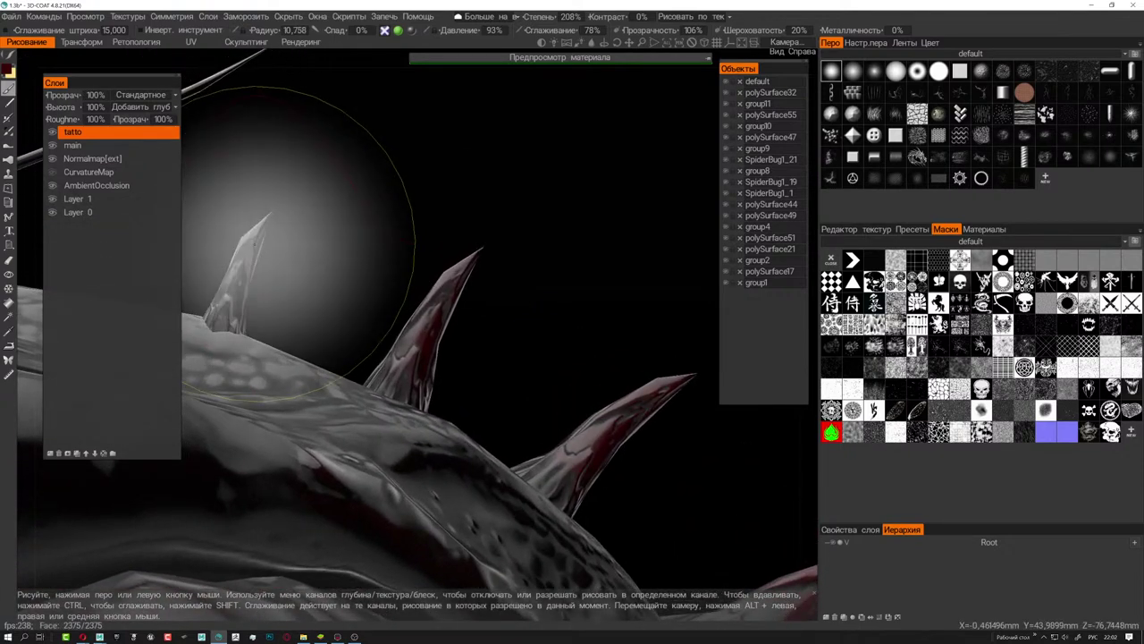
mouse_move(258, 242)
right_mouse_down()
mouse_move(493, 276)
mouse_move(562, 265)
mouse_move(491, 253)
mouse_move(530, 265)
mouse_move(240, 303)
mouse_move(398, 258)
mouse_move(543, 335)
right_mouse_up()
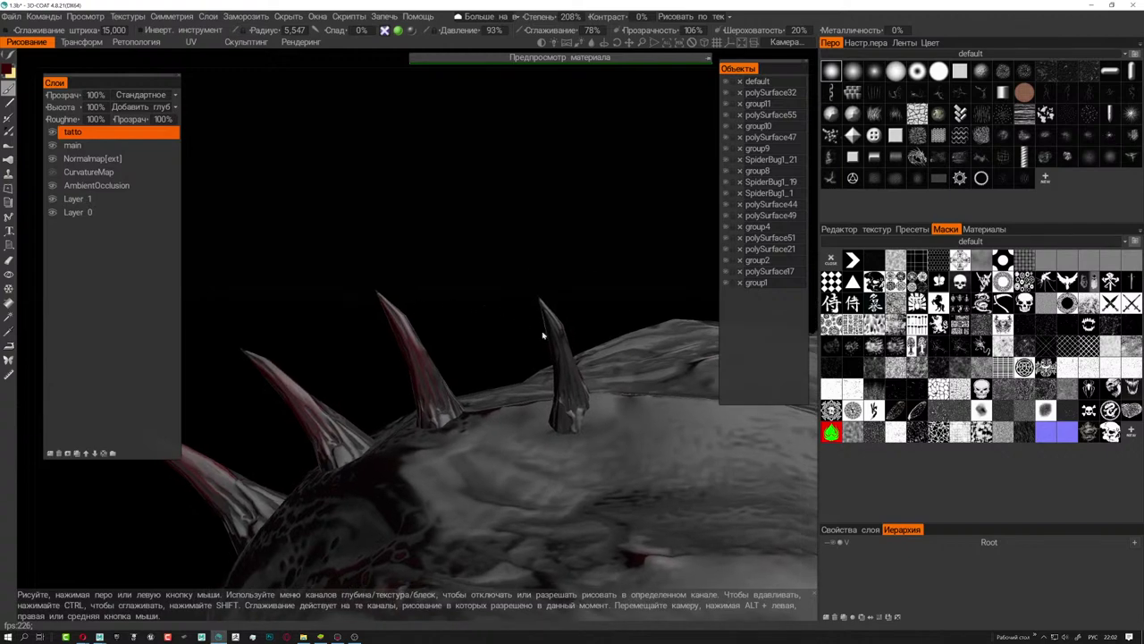
left_click_drag(543, 336, 550, 328)
mouse_move(550, 315)
right_mouse_down()
mouse_move(498, 316)
mouse_move(528, 257)
mouse_move(469, 257)
mouse_move(542, 383)
mouse_move(441, 231)
mouse_move(510, 342)
mouse_move(485, 247)
right_mouse_up()
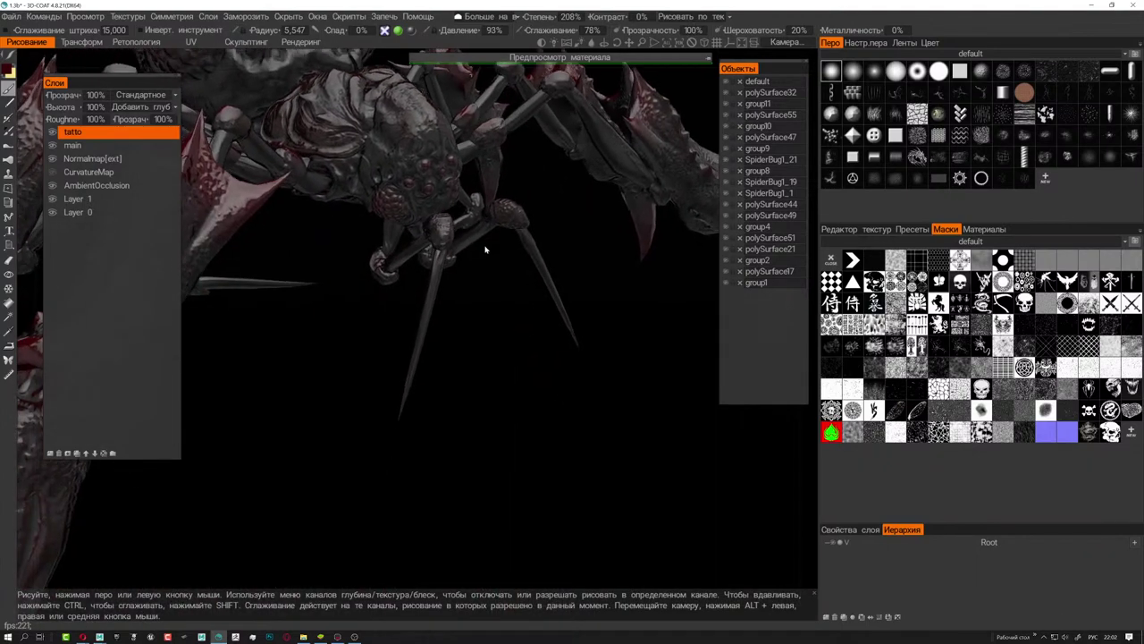
left_click_drag(487, 228, 450, 321)
right_click_drag(434, 313, 477, 330)
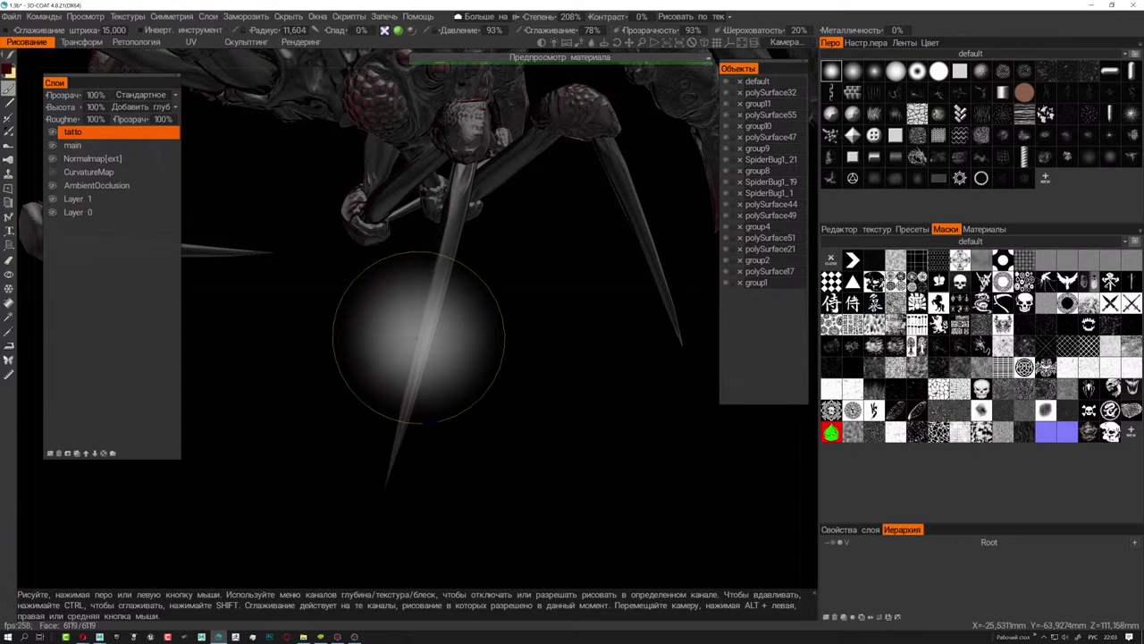
left_click_drag(411, 335, 410, 397)
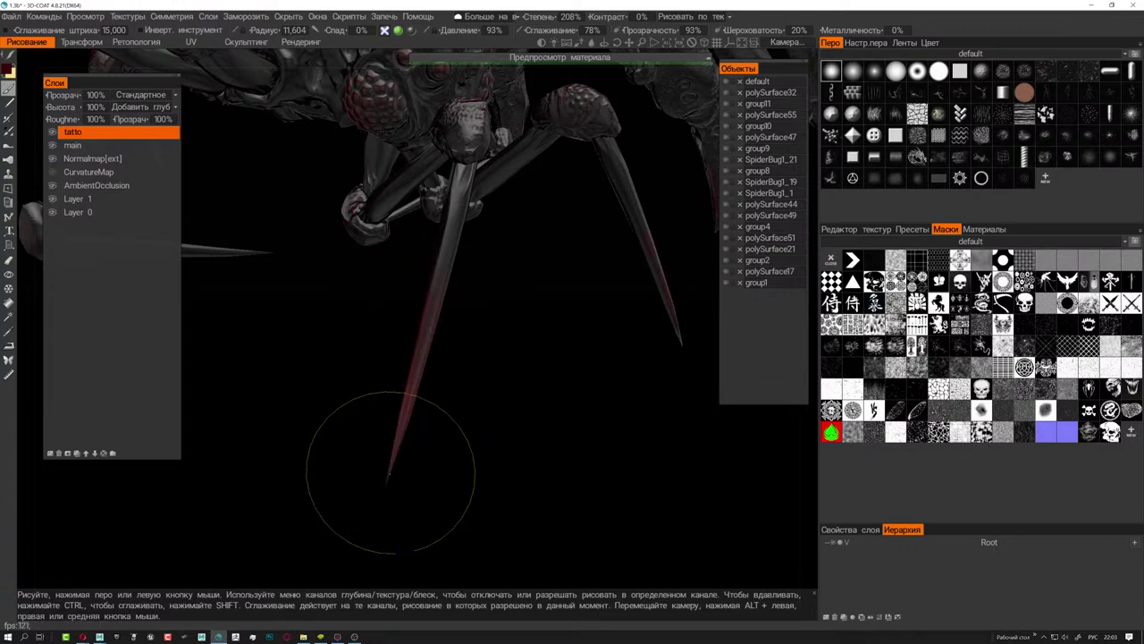
mouse_move(387, 477)
left_mouse_down()
mouse_move(526, 396)
mouse_move(504, 390)
left_mouse_up()
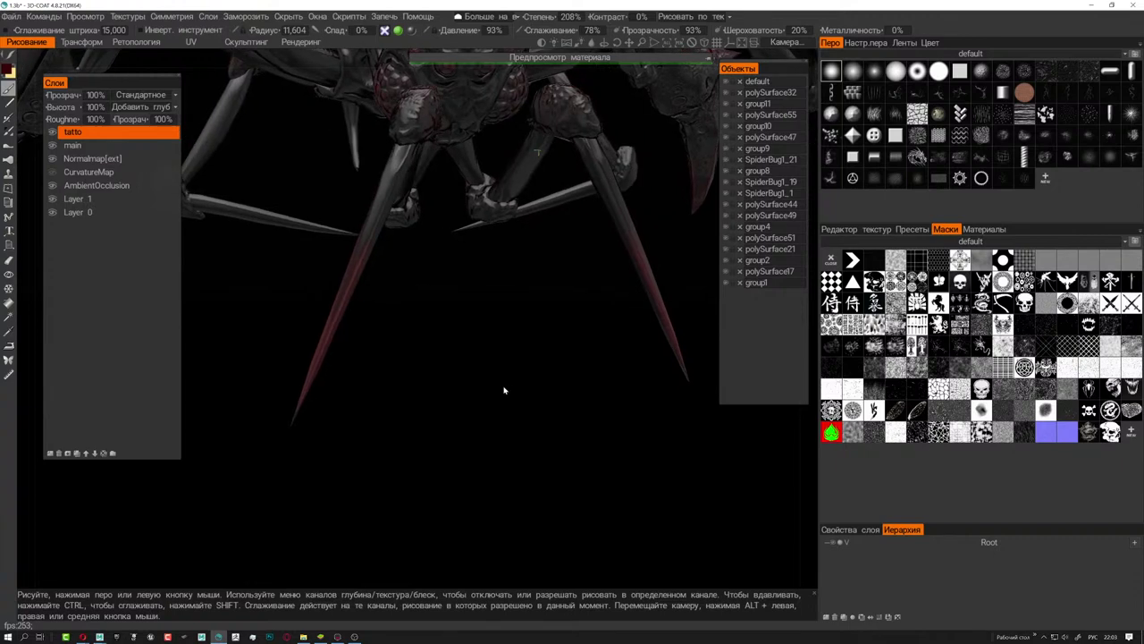
left_click_drag(626, 307, 590, 313)
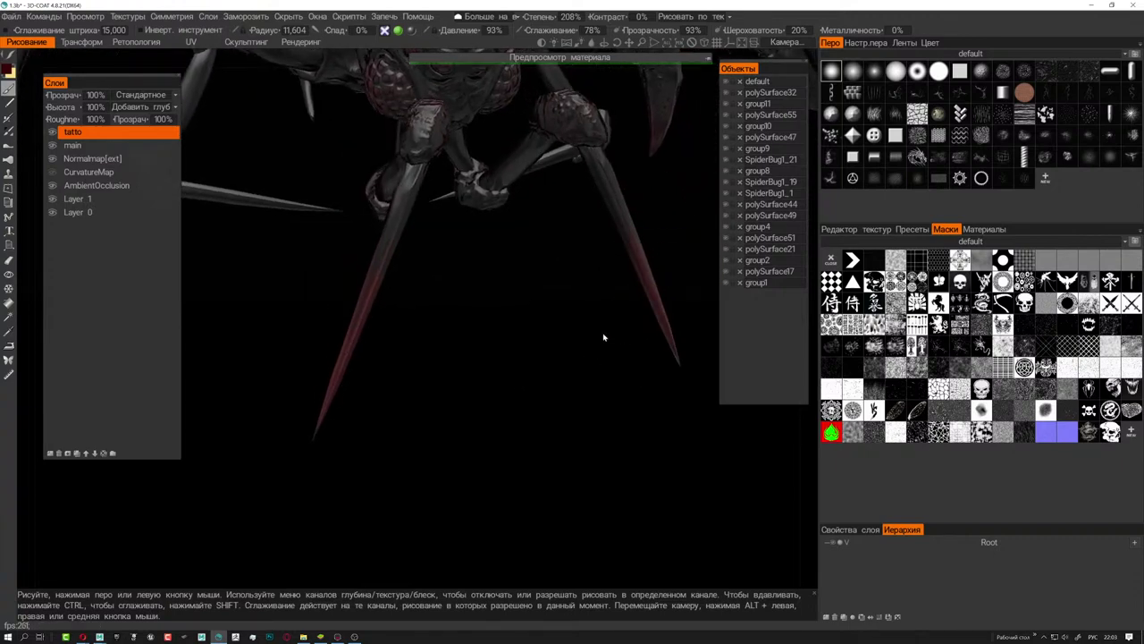
mouse_move(535, 352)
left_mouse_down()
mouse_move(391, 325)
mouse_move(474, 324)
mouse_move(543, 369)
mouse_move(465, 338)
left_mouse_up()
mouse_move(415, 368)
left_mouse_down()
mouse_move(416, 424)
mouse_move(408, 379)
mouse_move(434, 352)
left_mouse_up()
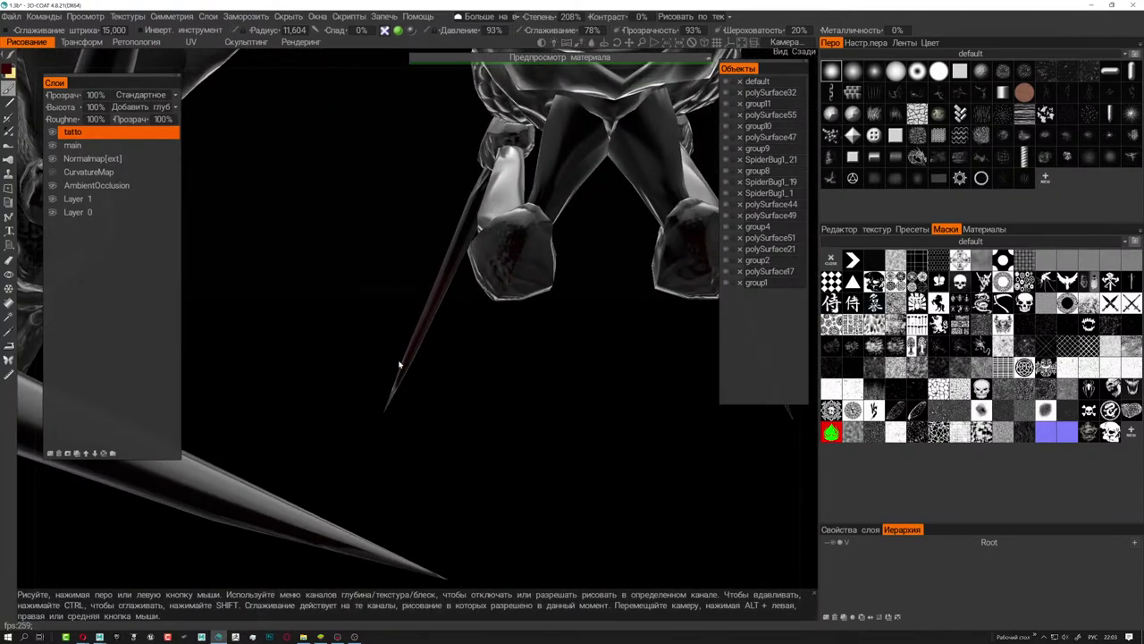
mouse_move(508, 374)
left_mouse_down()
mouse_move(472, 299)
mouse_move(487, 300)
left_mouse_up()
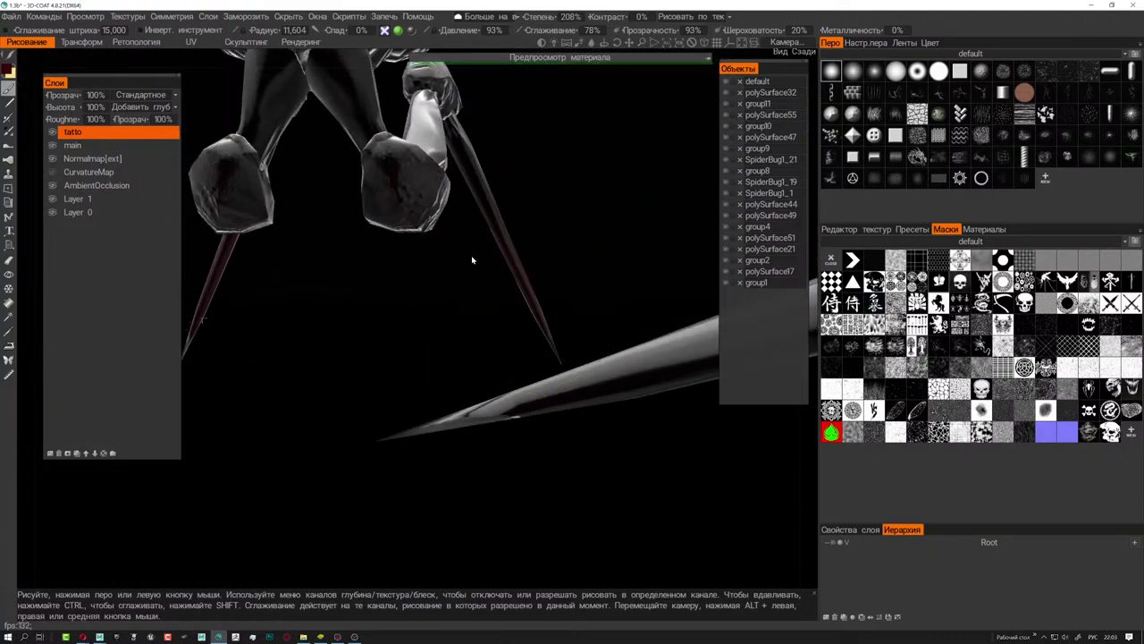
mouse_move(472, 261)
left_mouse_down()
mouse_move(485, 328)
mouse_move(487, 286)
mouse_move(527, 255)
left_mouse_up()
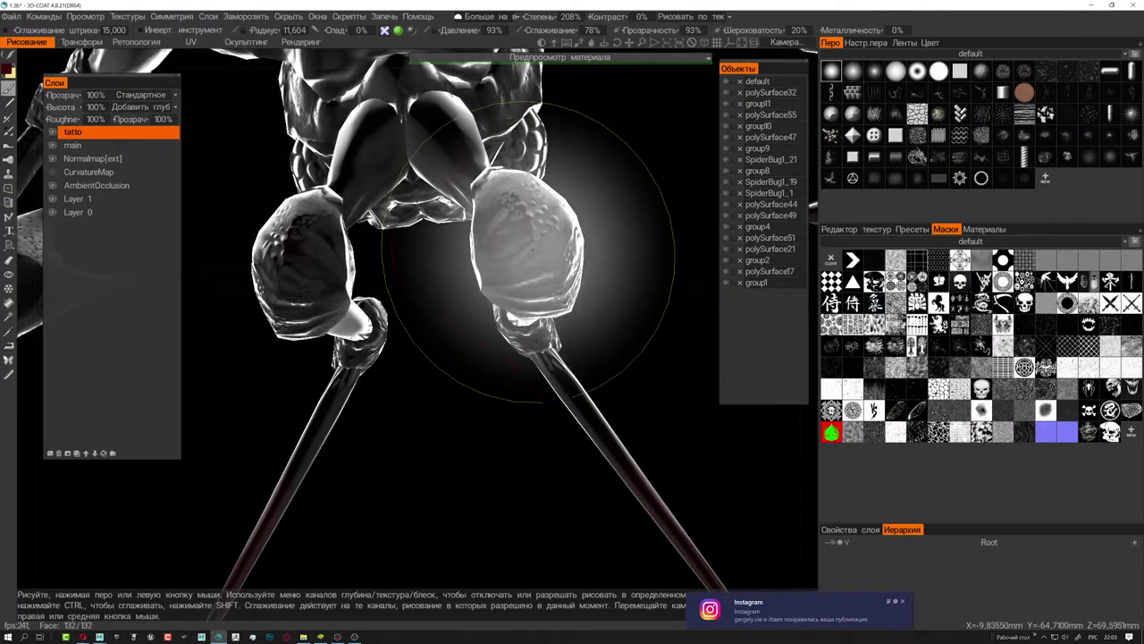
right_click_drag(528, 255, 524, 256)
mouse_move(523, 256)
left_mouse_down()
mouse_move(581, 256)
mouse_move(544, 250)
mouse_move(417, 318)
mouse_move(551, 277)
mouse_move(518, 344)
mouse_move(451, 204)
left_mouse_up()
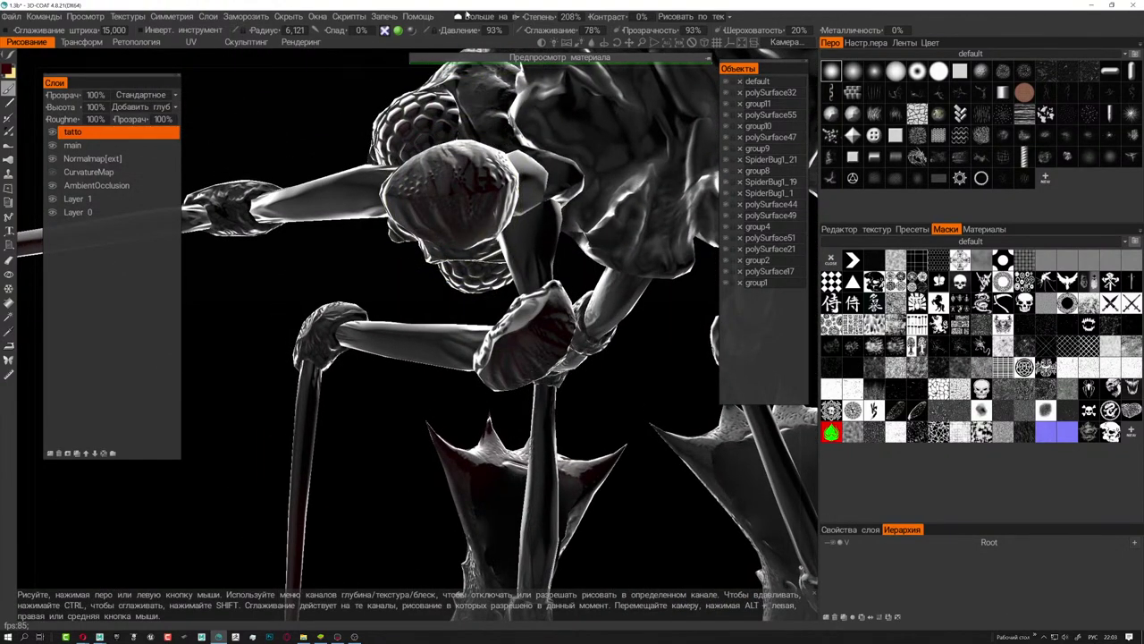
left_click(480, 16)
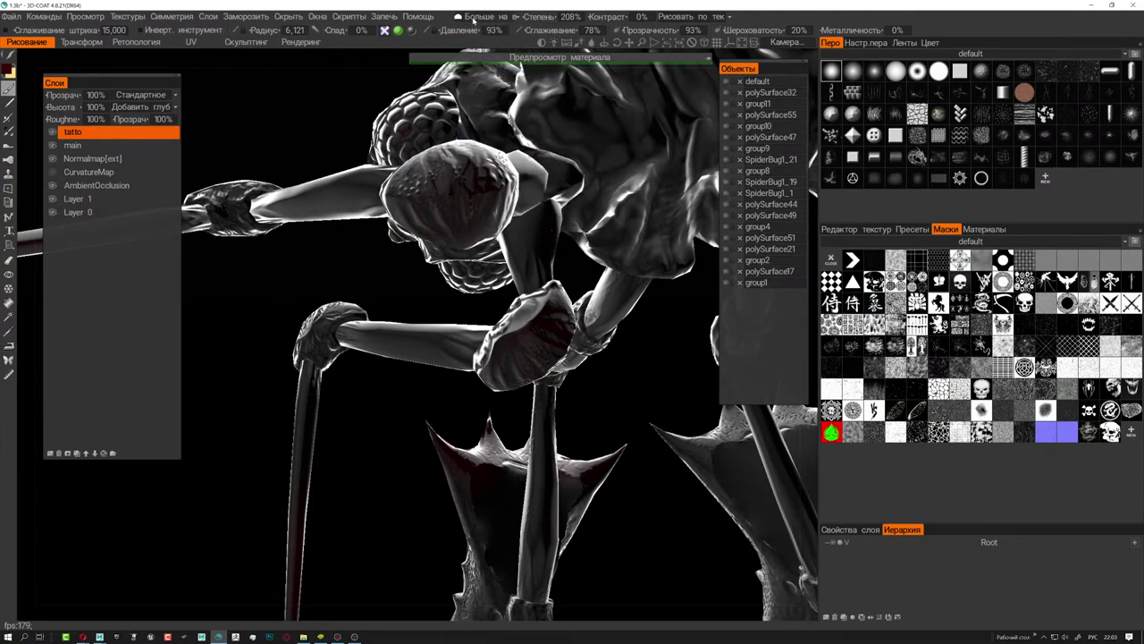
left_click(480, 16)
left_click(484, 29)
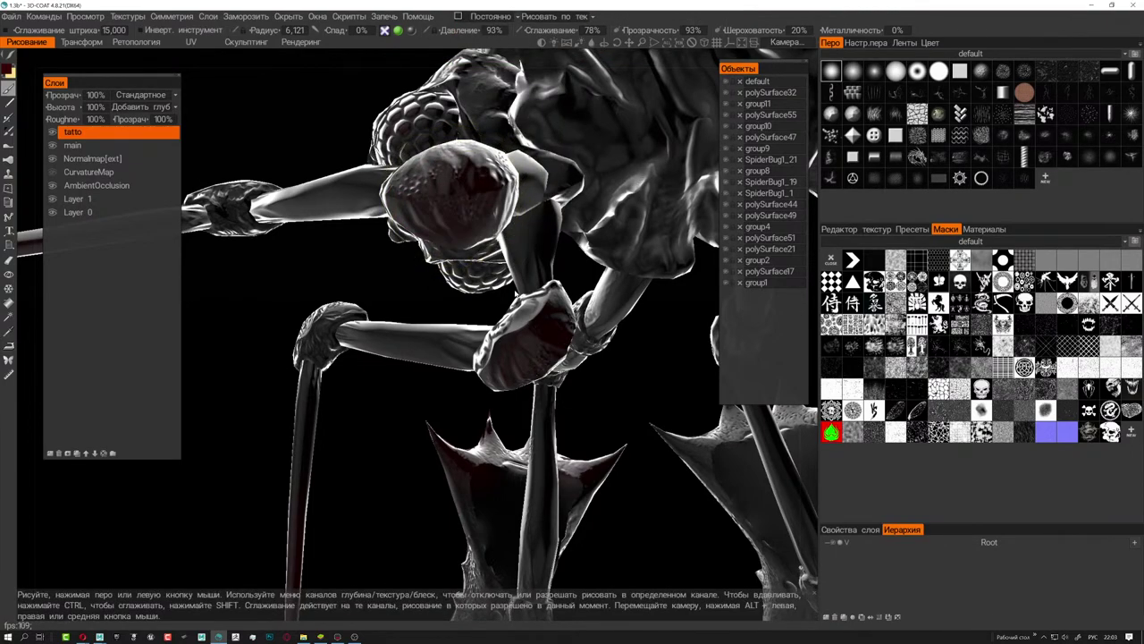
left_click_drag(536, 429, 664, 380)
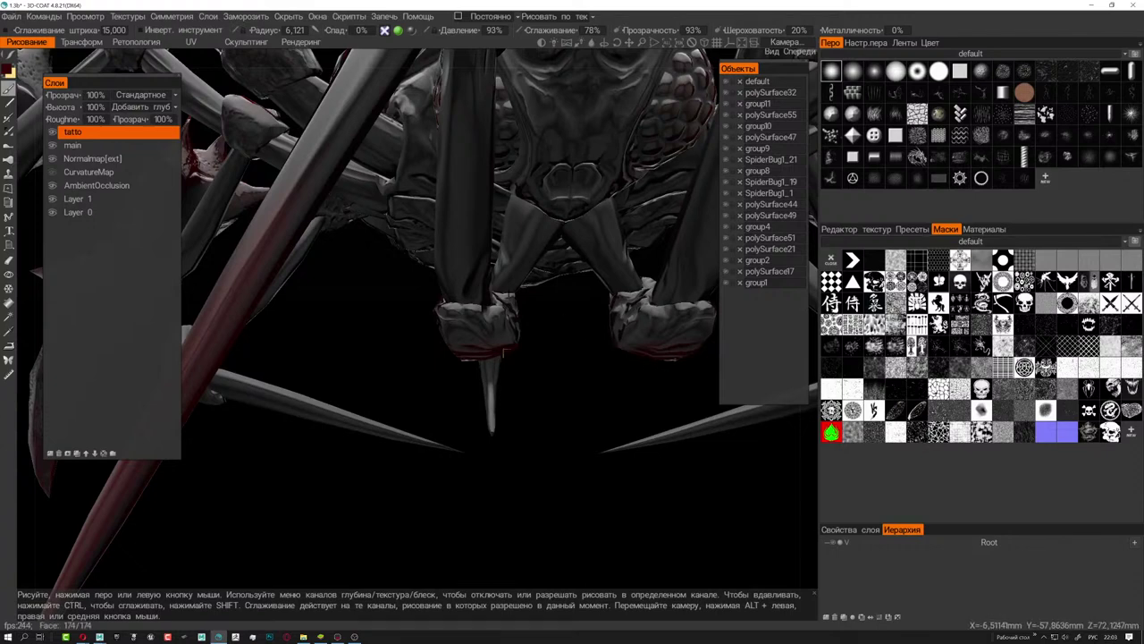
left_click_drag(504, 353, 454, 318)
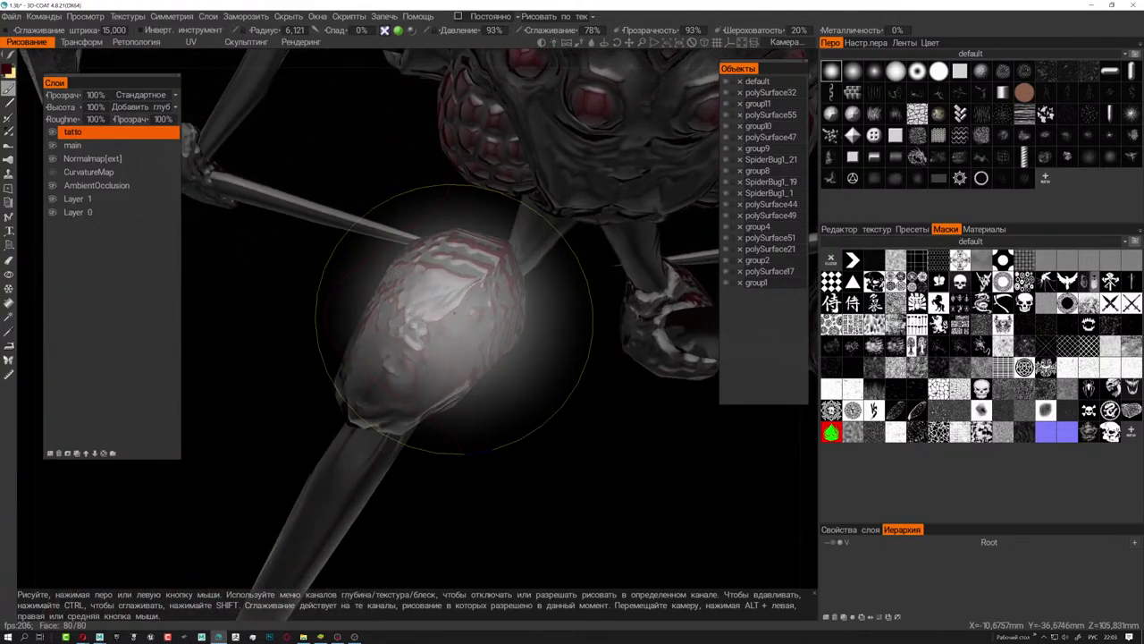
right_click_drag(453, 318, 420, 313)
mouse_move(420, 313)
left_mouse_down("alt")
mouse_move(361, 304)
mouse_move(349, 322)
left_mouse_up("alt")
right_click_drag(353, 329, 340, 329)
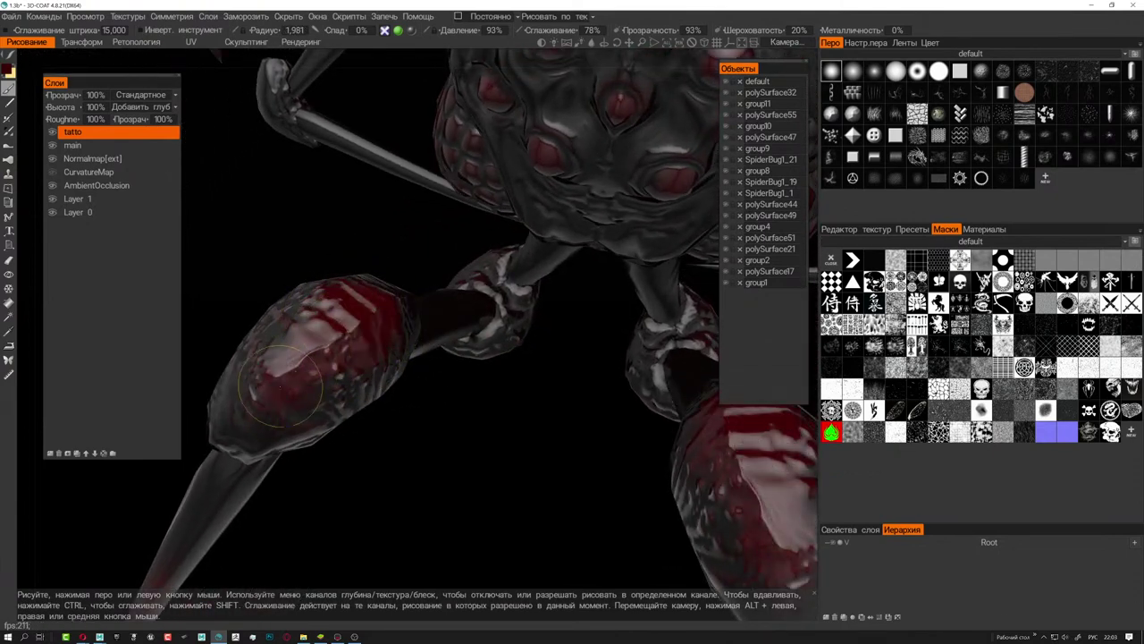
scroll(448, 378, "down", 5)
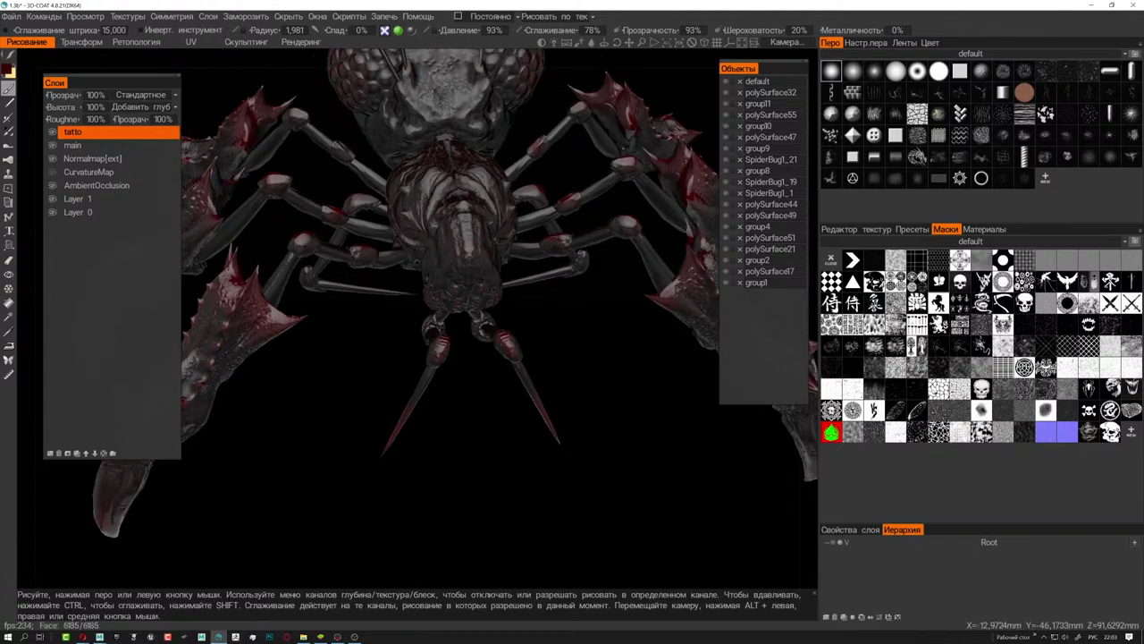
scroll(482, 349, "up", 5)
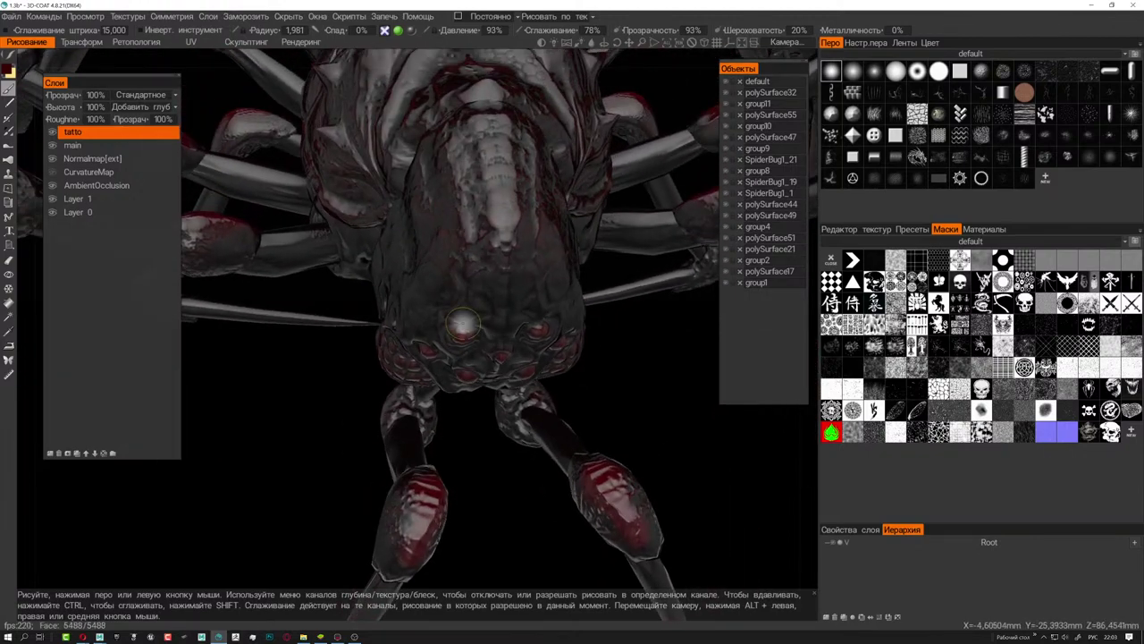
scroll(462, 323, "up", 3)
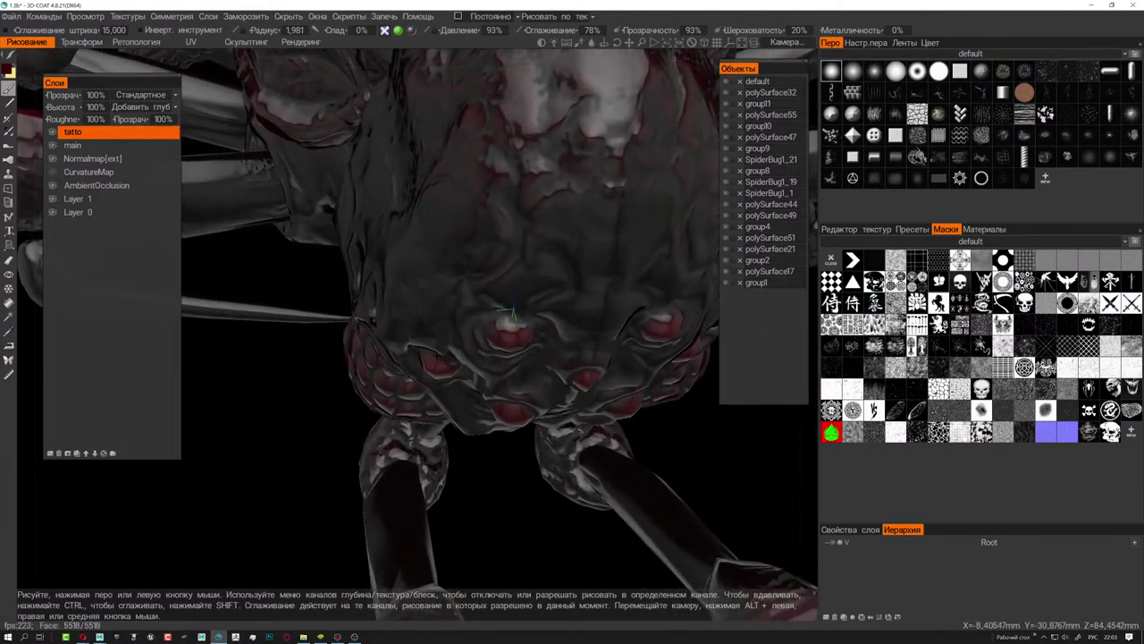
scroll(456, 333, "up", 2)
scroll(444, 347, "up", 3)
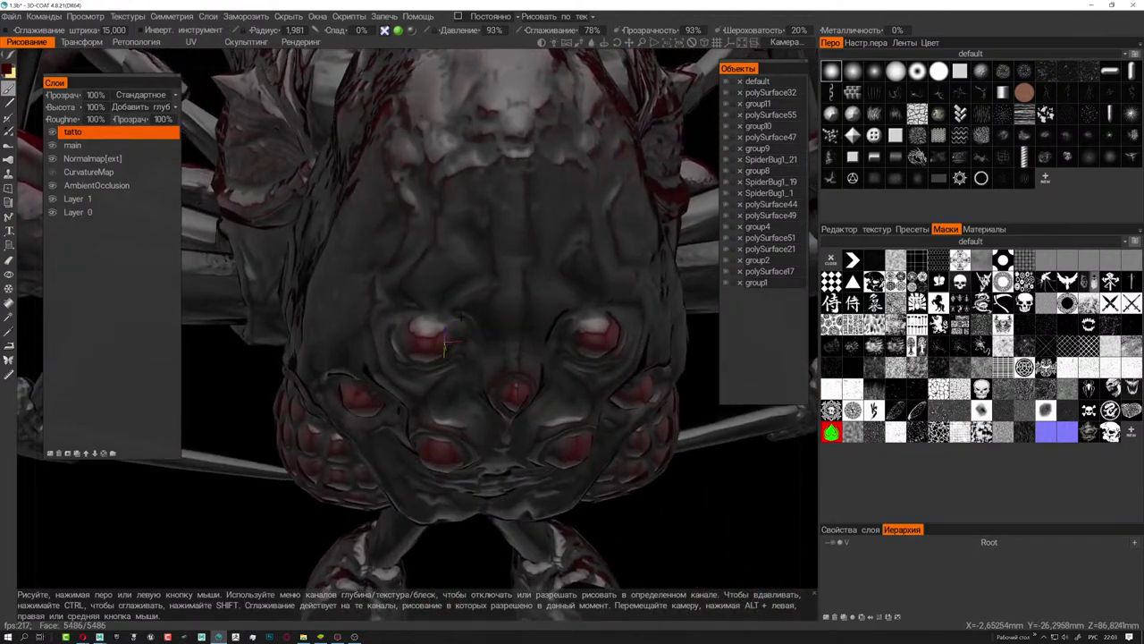
left_click_drag(444, 347, 411, 350, "alt")
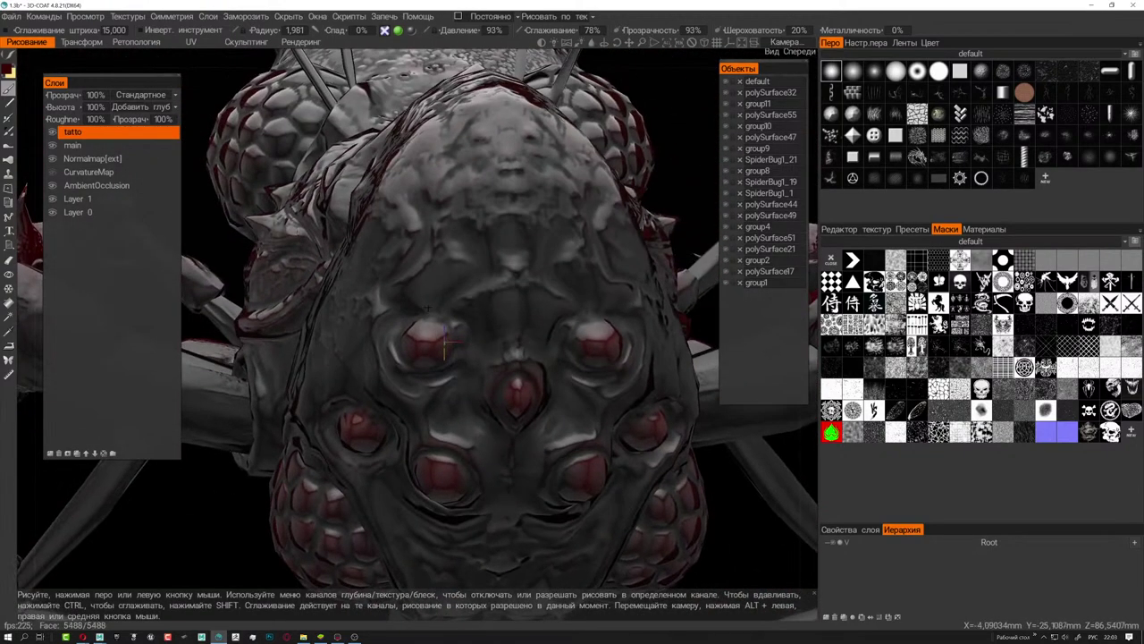
scroll(402, 353, "up", 3)
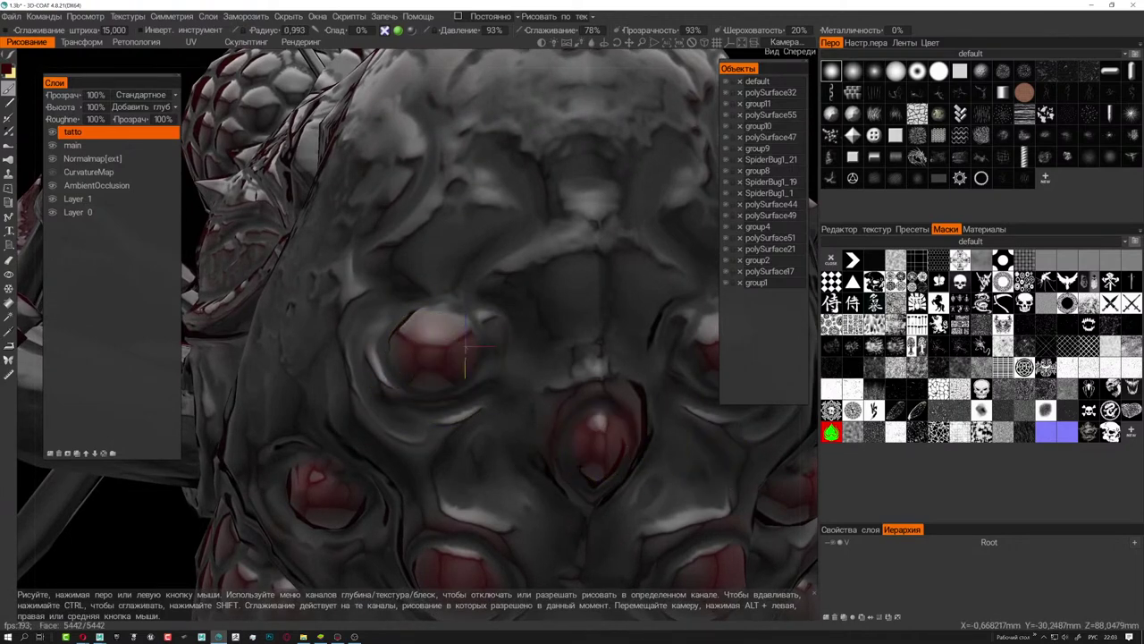
scroll(595, 444, "down", 3)
mouse_move(595, 445)
left_mouse_down("alt")
mouse_move(525, 308)
mouse_move(411, 456)
left_mouse_up("alt")
scroll(526, 308, "up", 2)
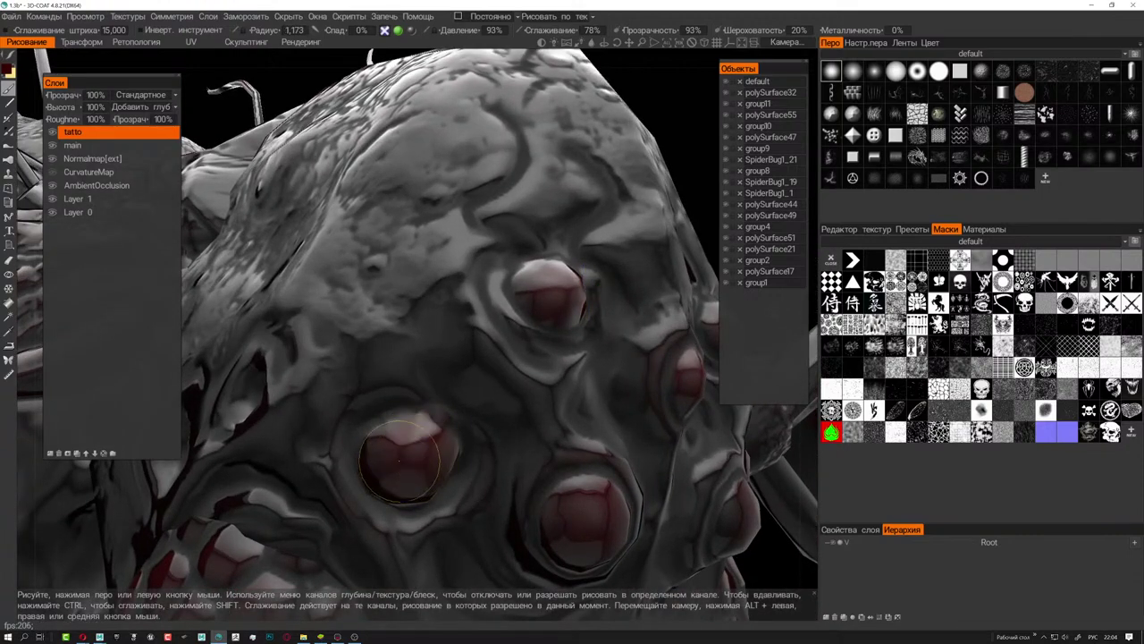
scroll(411, 456, "down", 3)
mouse_move(411, 456)
left_mouse_down("alt")
mouse_move(477, 402)
mouse_move(525, 414)
mouse_move(503, 403)
mouse_move(480, 414)
mouse_move(470, 396)
left_mouse_up("alt")
mouse_move(565, 415)
left_mouse_down("alt")
mouse_move(602, 391)
mouse_move(590, 393)
left_mouse_up("alt")
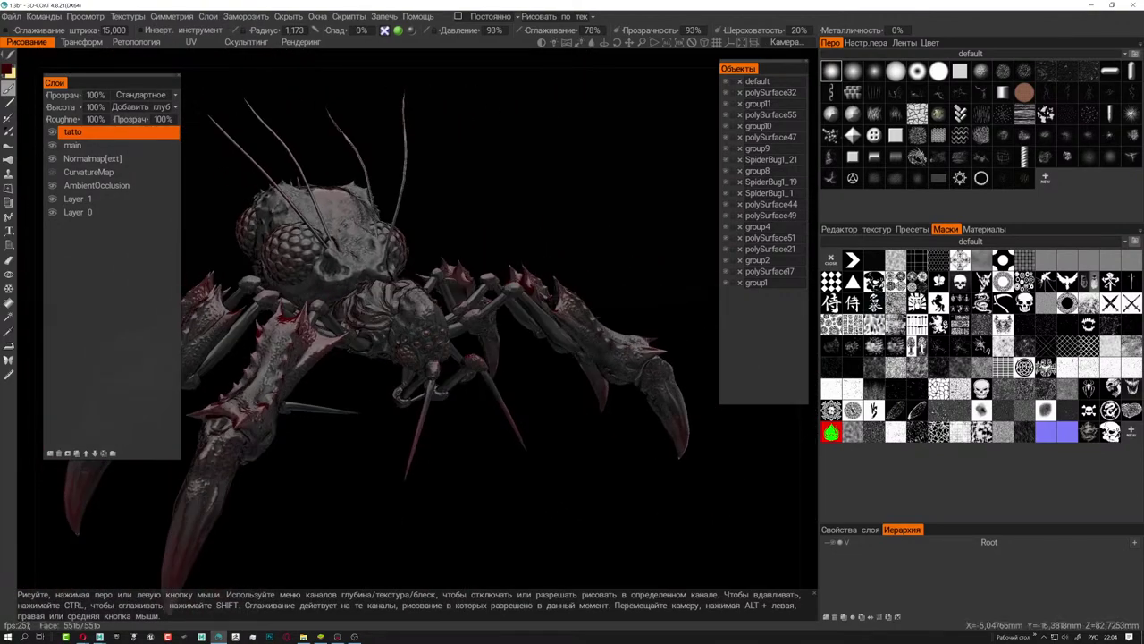
- Save the scene with File > Save File (Сохранить файл)
left_click(12, 16)
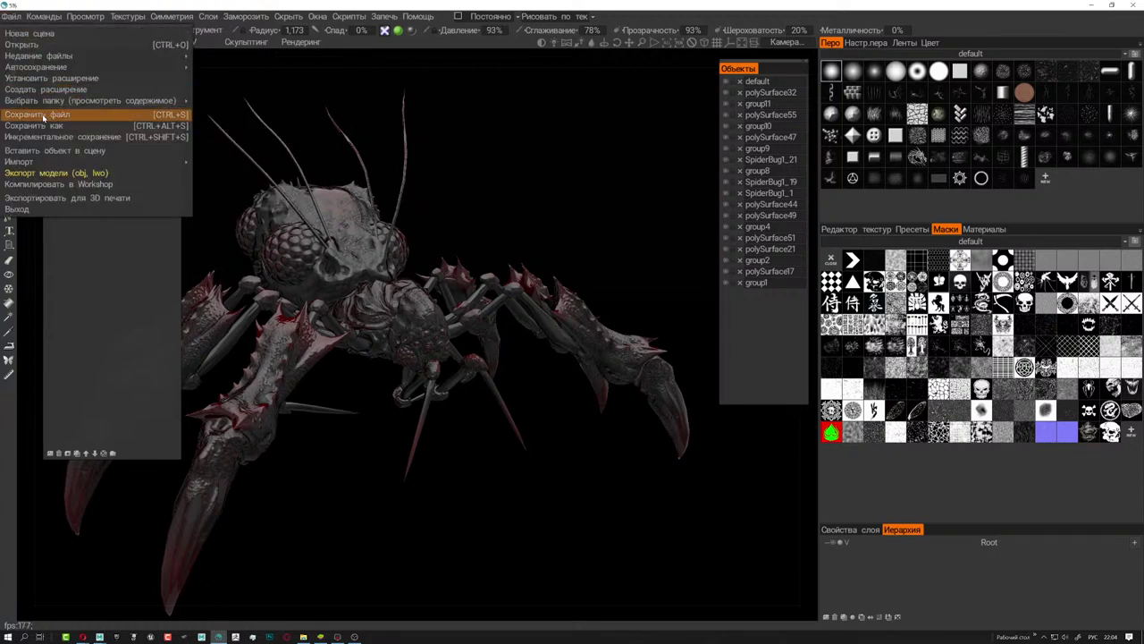
left_click(43, 116)
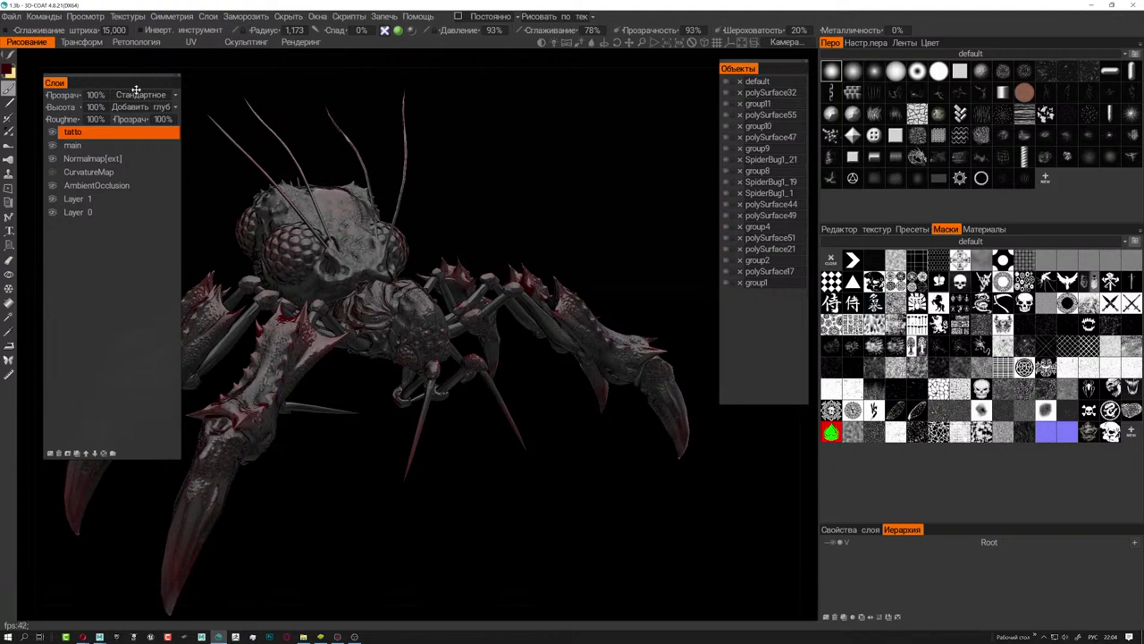
- Add a new paint layer and name it 'emmisive'
left_click(51, 454)
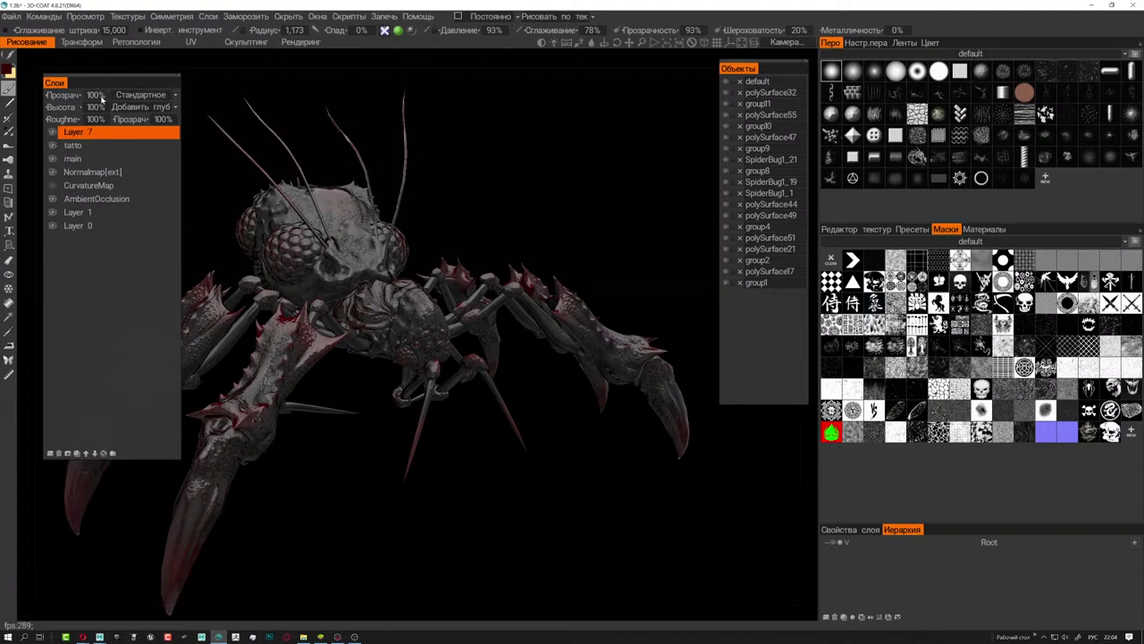
double_click(90, 133)
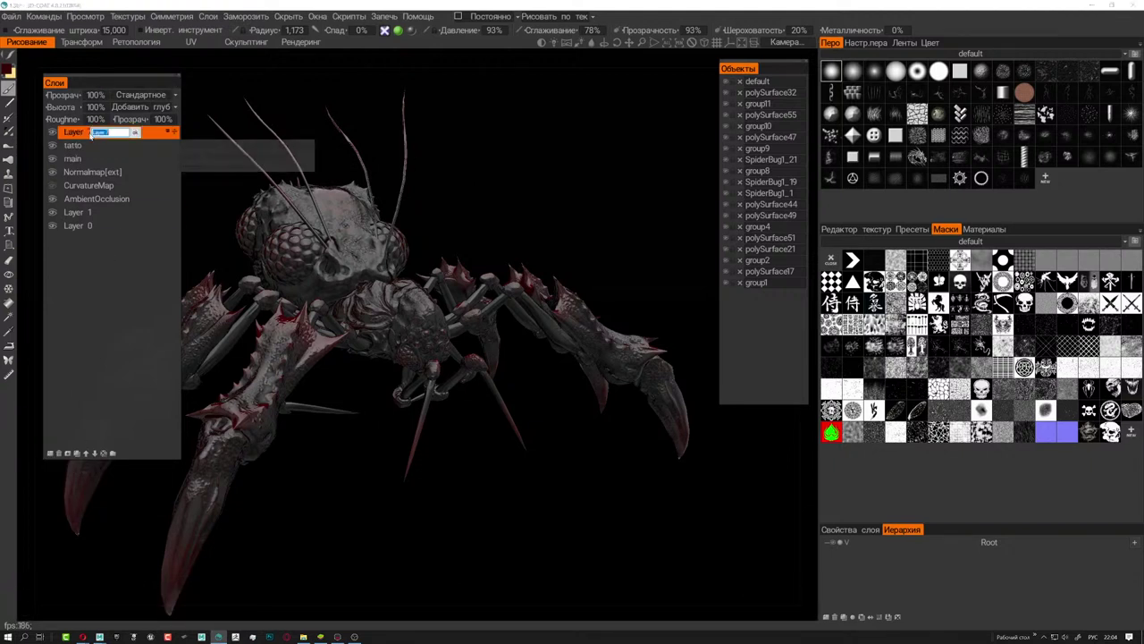
type("d")
key("Return")
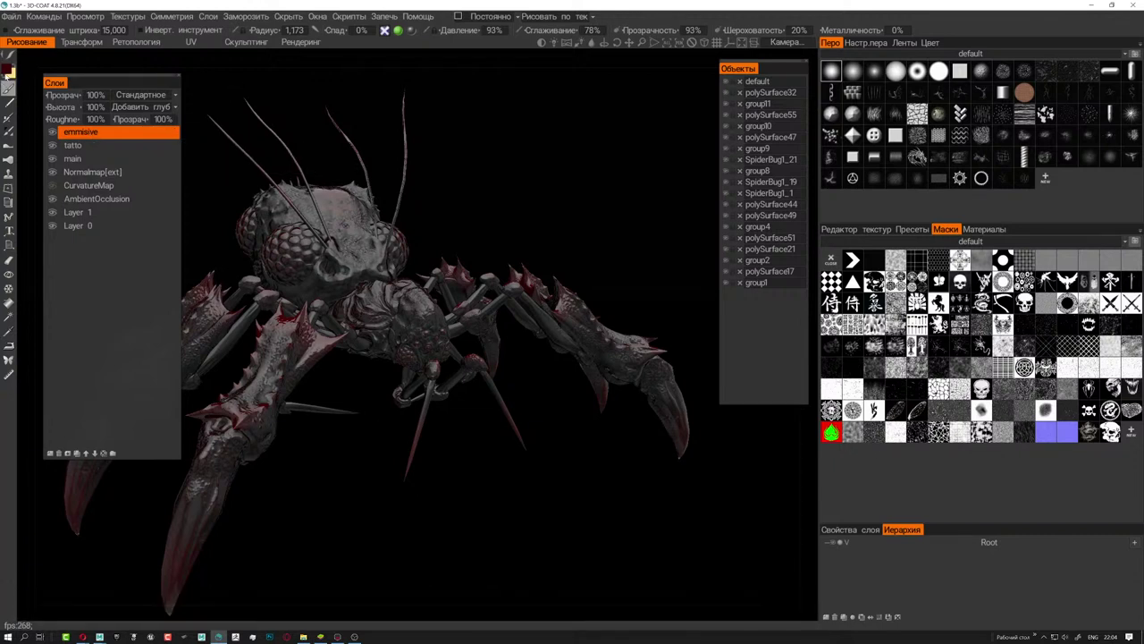
- Brighten the paint colour's red to 37% lightness
left_click(8, 69)
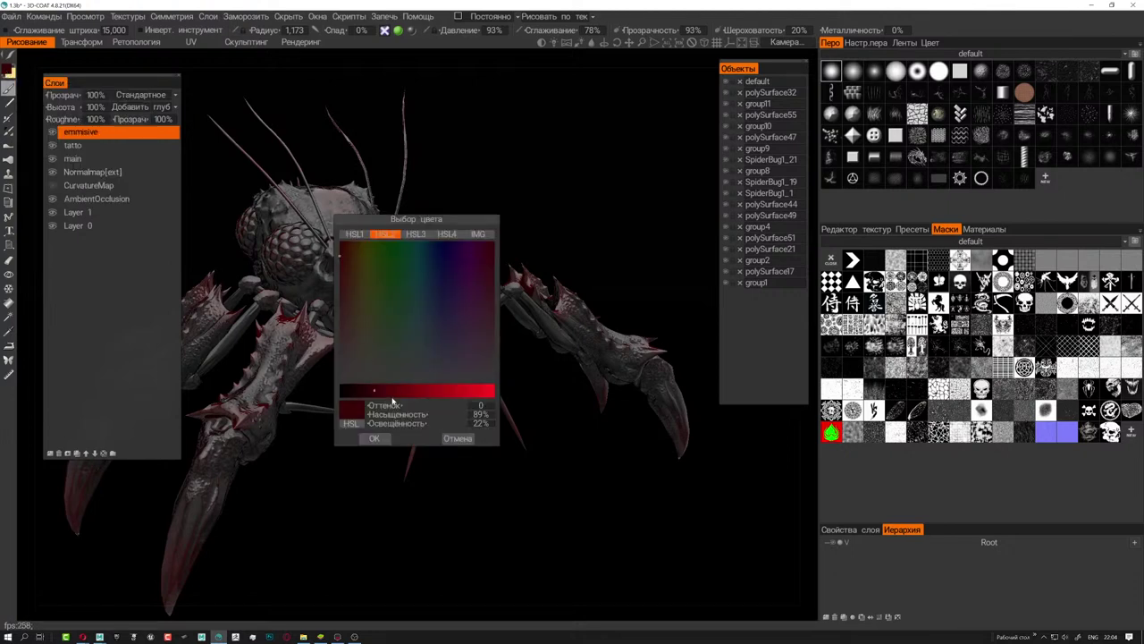
left_click(398, 391)
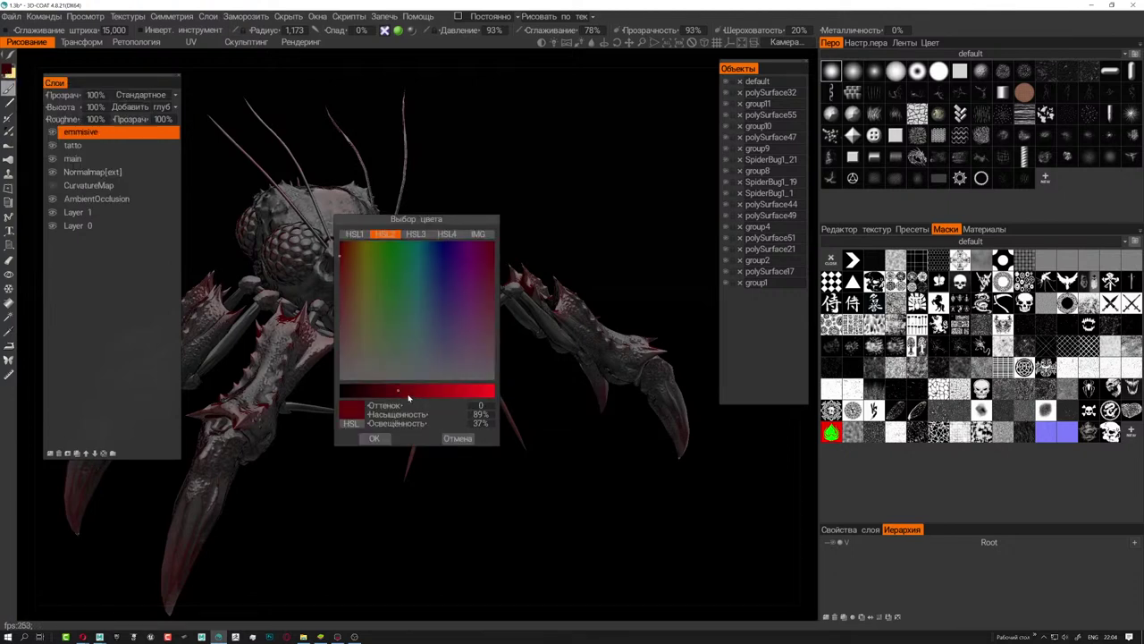
left_click(373, 438)
scroll(447, 358, "up", 2)
- Set the paint roughness to 0%
scroll(483, 340, "up", 3)
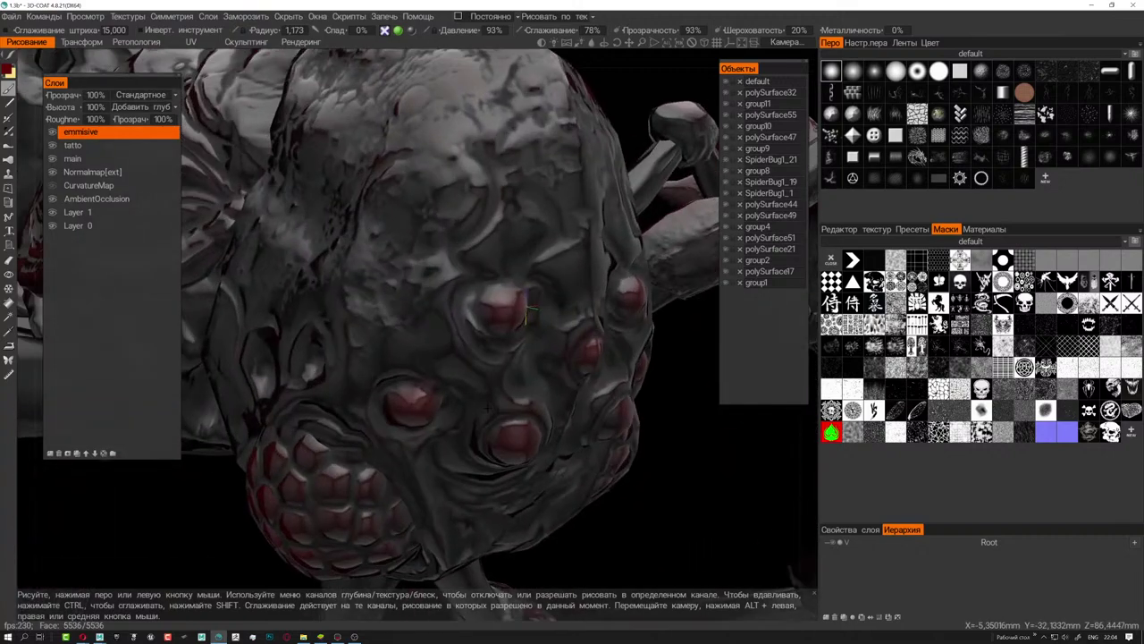
scroll(517, 313, "up", 3)
scroll(516, 313, "up", 2)
scroll(511, 344, "up", 2)
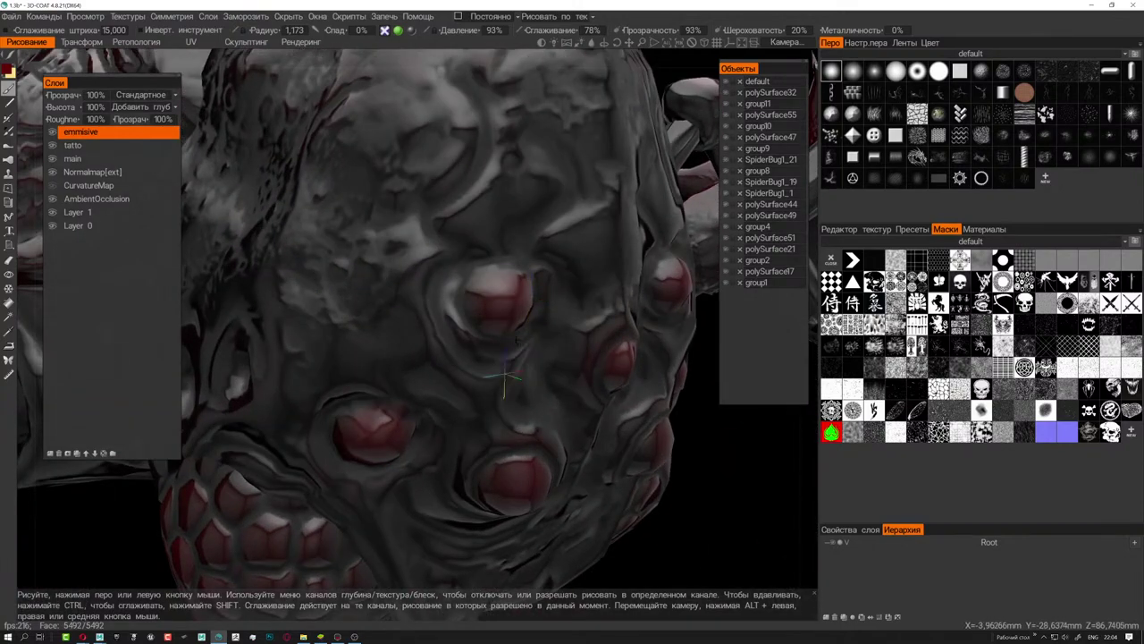
scroll(504, 375, "up", 2)
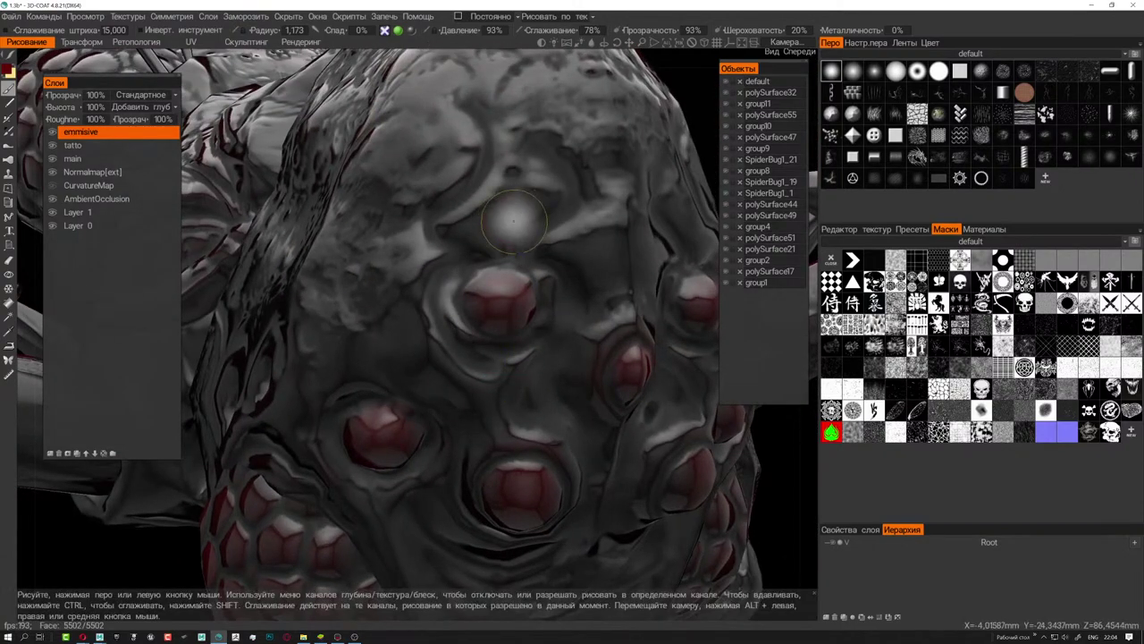
left_click_drag(795, 30, 777, 31)
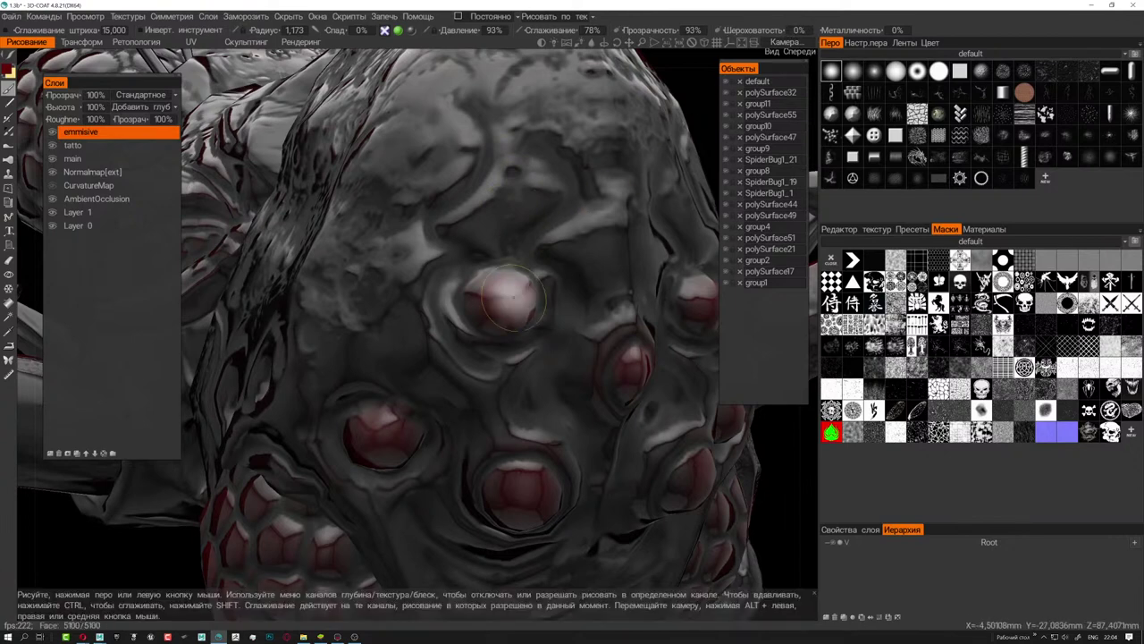
- Paint red over the central eye and the other eye bumps on the head
left_click_drag(505, 291, 496, 304)
right_click_drag(492, 302, 499, 303)
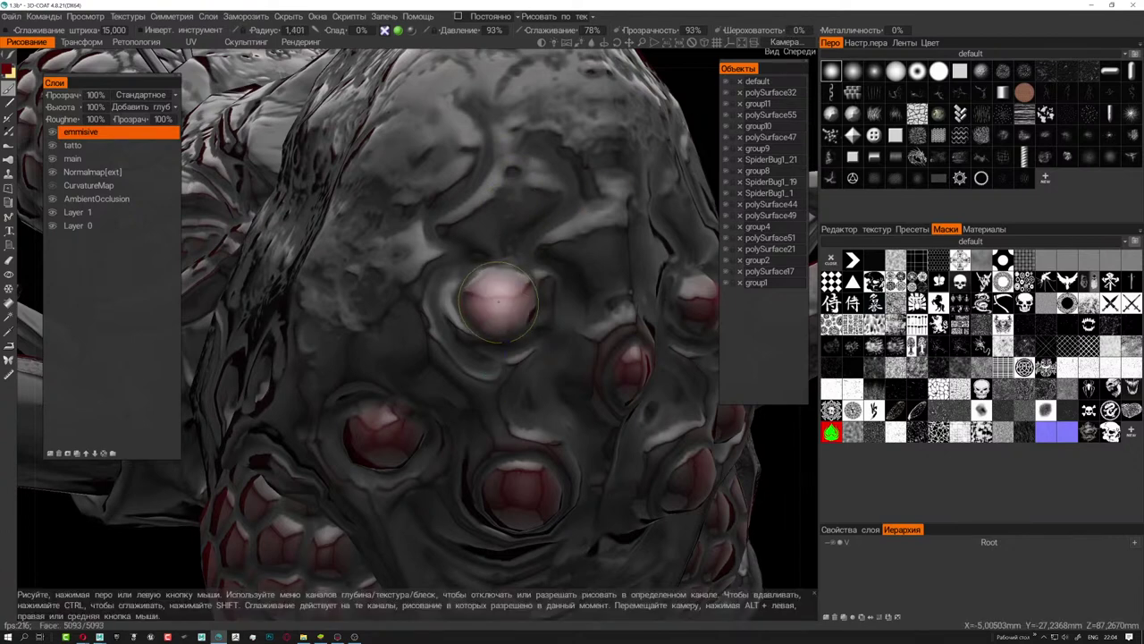
mouse_move(435, 409)
left_mouse_down("alt")
mouse_move(376, 378)
mouse_move(467, 364)
mouse_move(419, 337)
mouse_move(491, 198)
left_mouse_up("alt")
left_click(376, 378)
right_click_drag(491, 198, 478, 199)
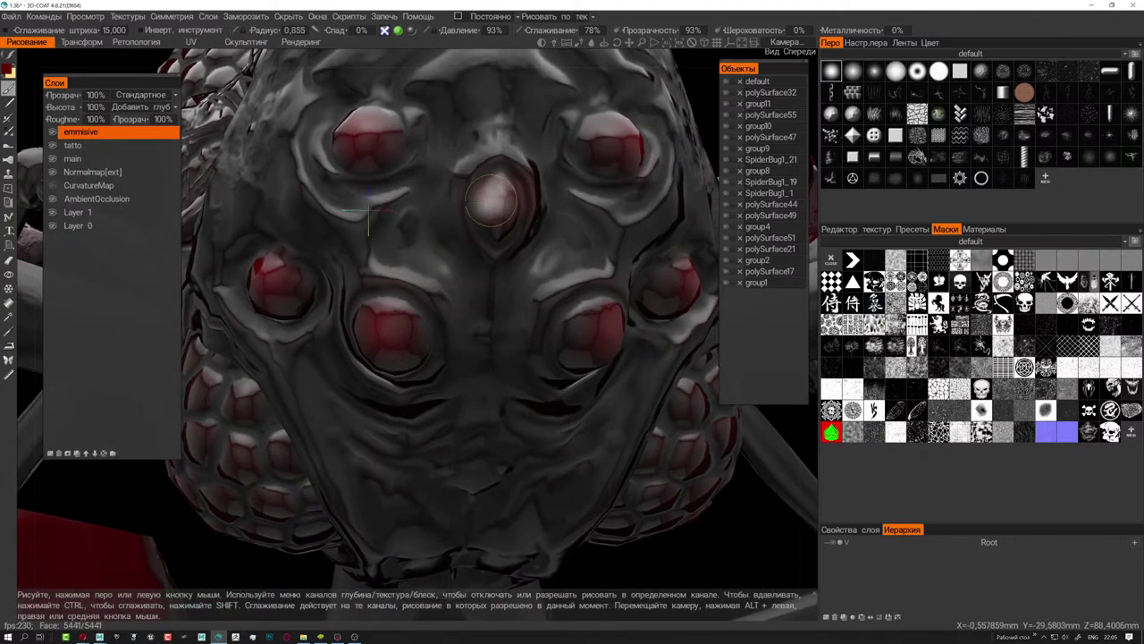
left_click_drag(491, 198, 497, 207)
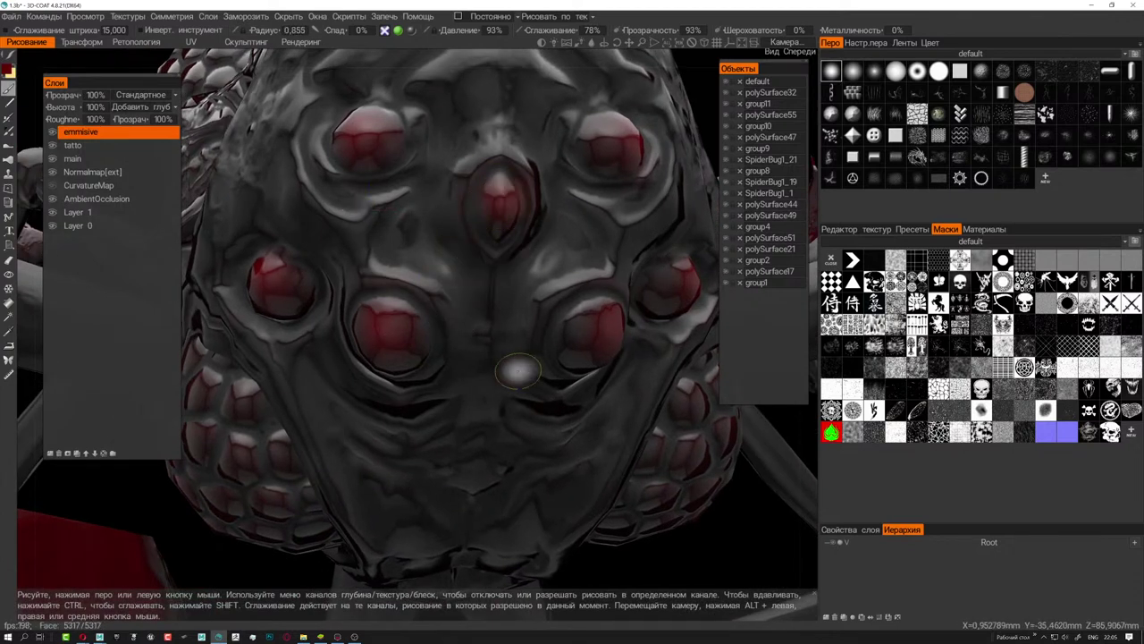
- Change the paint colour to a brighter red with 62% lightness and 80% saturation
left_click(10, 71)
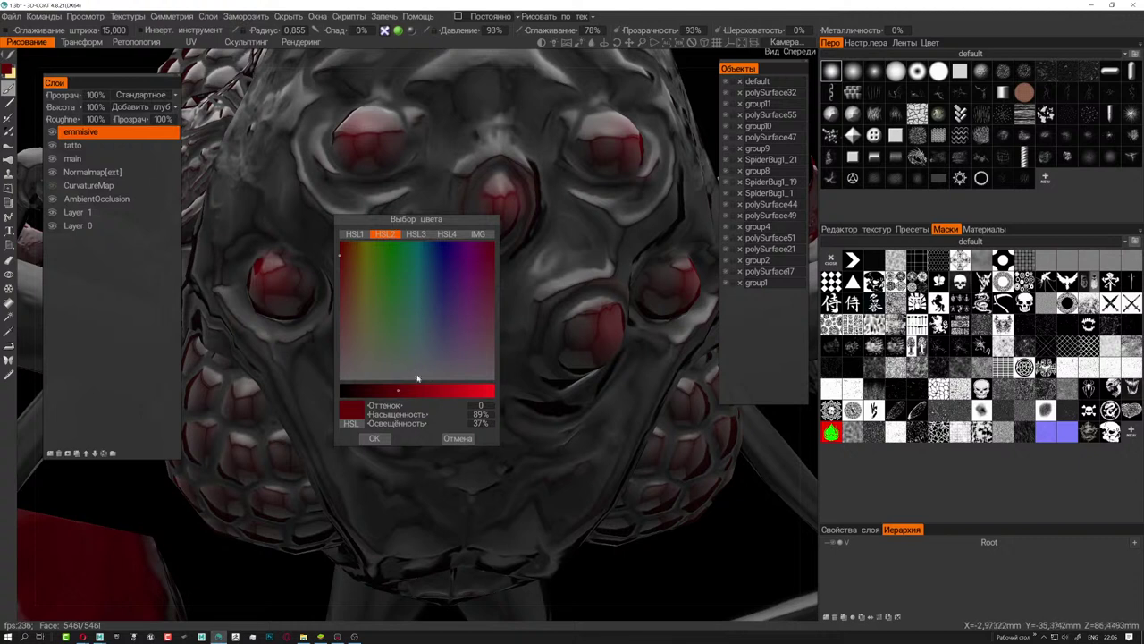
left_click(440, 392)
left_click(340, 268)
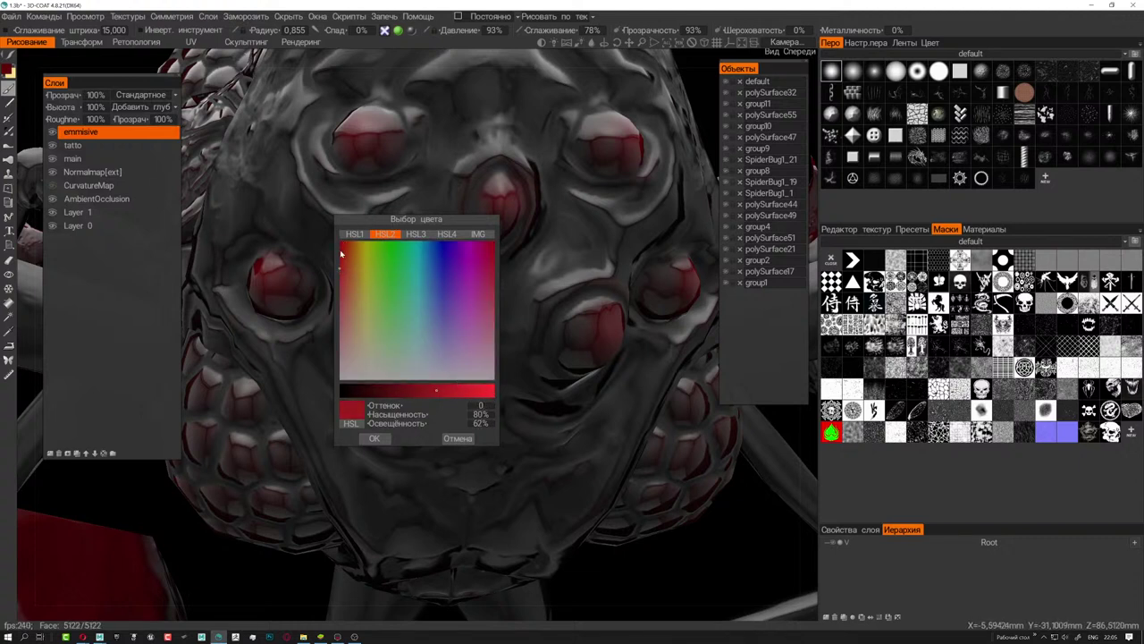
left_click(374, 438)
- Paint the bright red glow onto the eyes, then check the head's central eye
left_click_drag(374, 438, 348, 161, "alt")
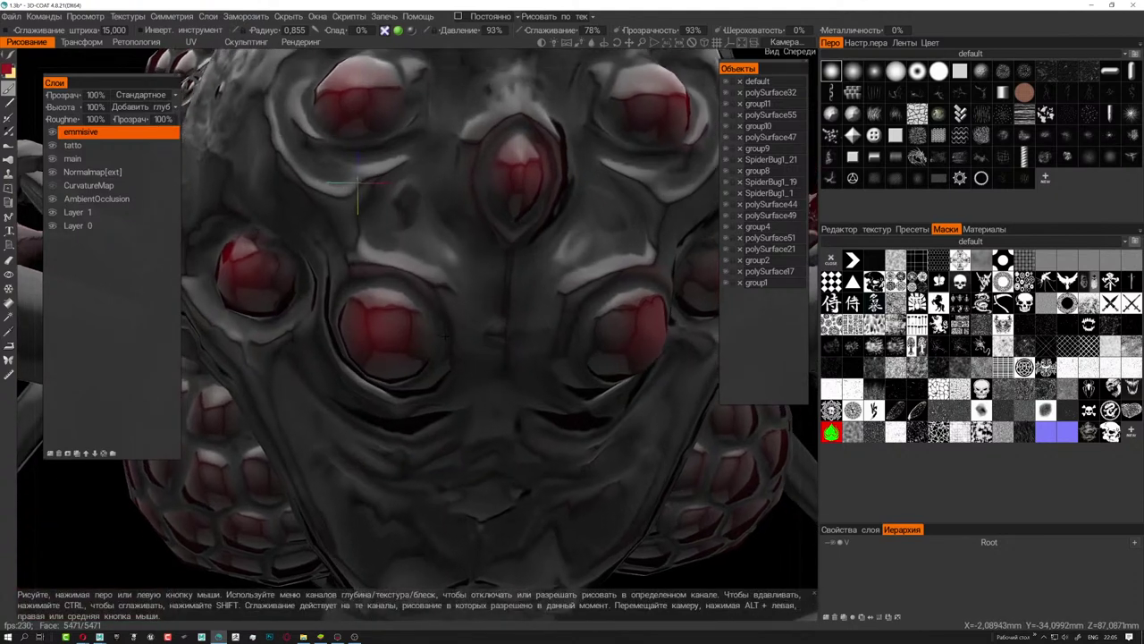
left_click_drag(449, 333, 488, 327, "alt")
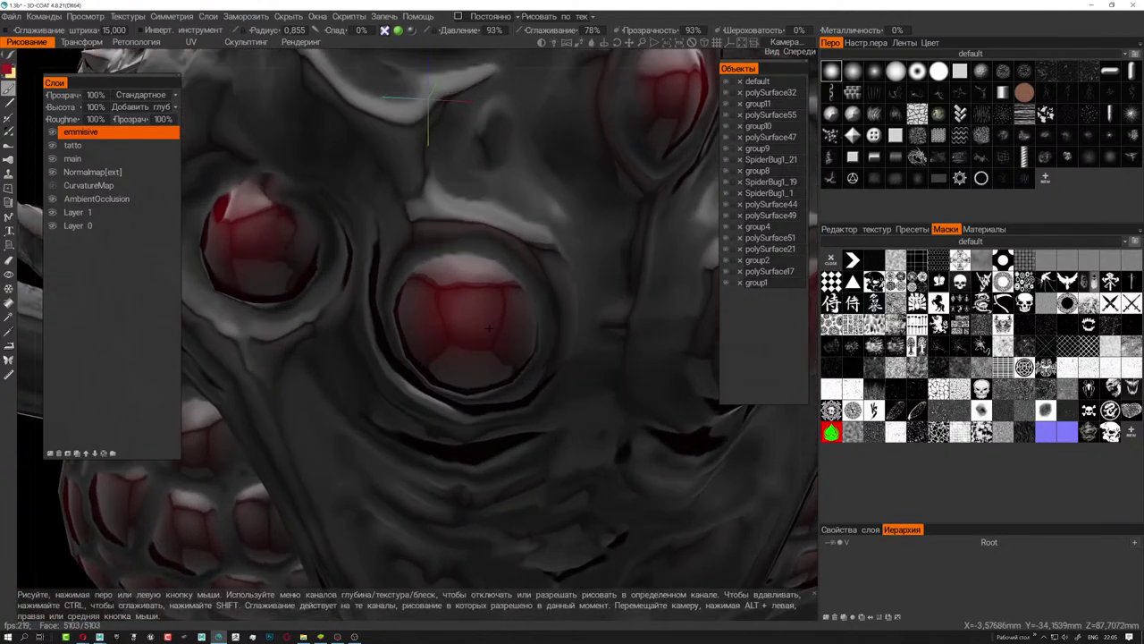
left_click_drag(465, 329, 649, 374, "alt")
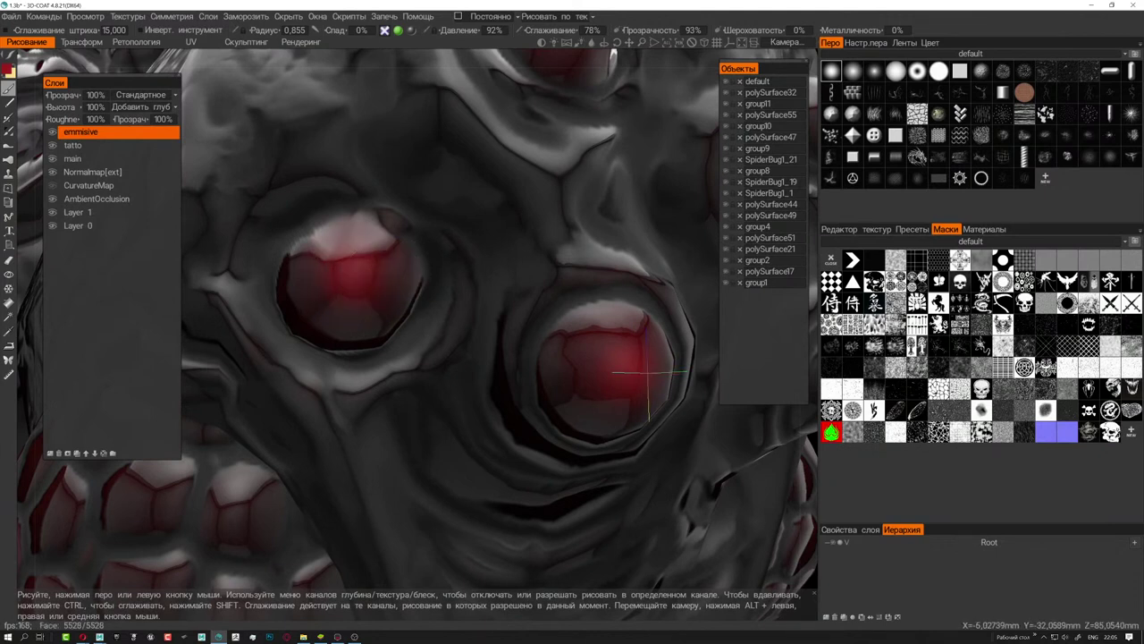
left_click(82, 637)
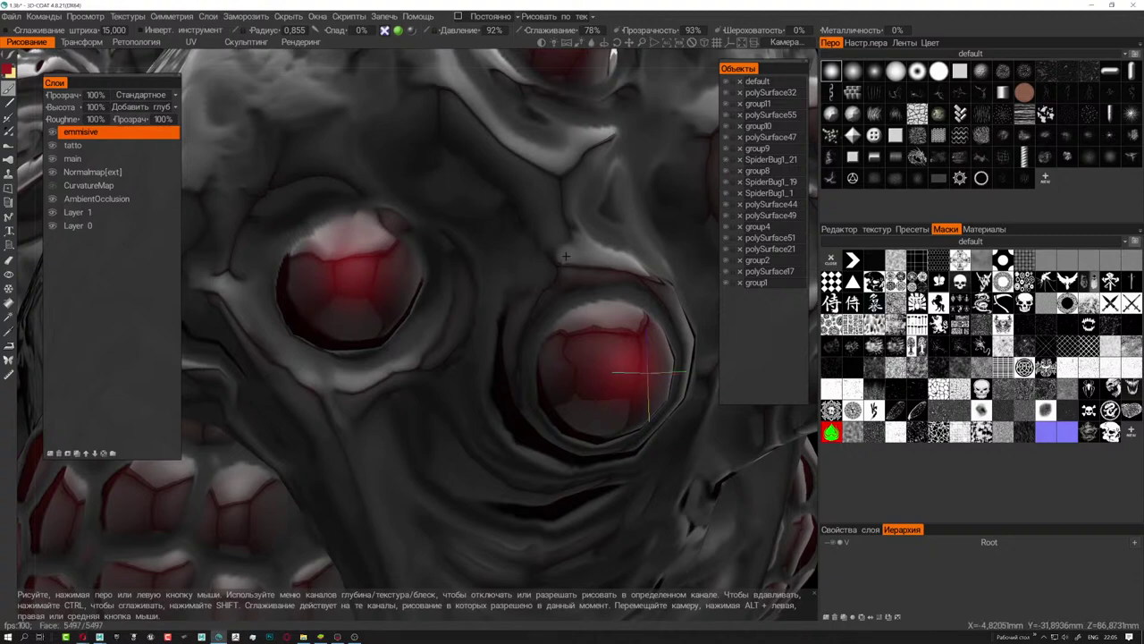
scroll(544, 378, "down", 5)
scroll(473, 432, "up", 3)
scroll(473, 432, "up", 3)
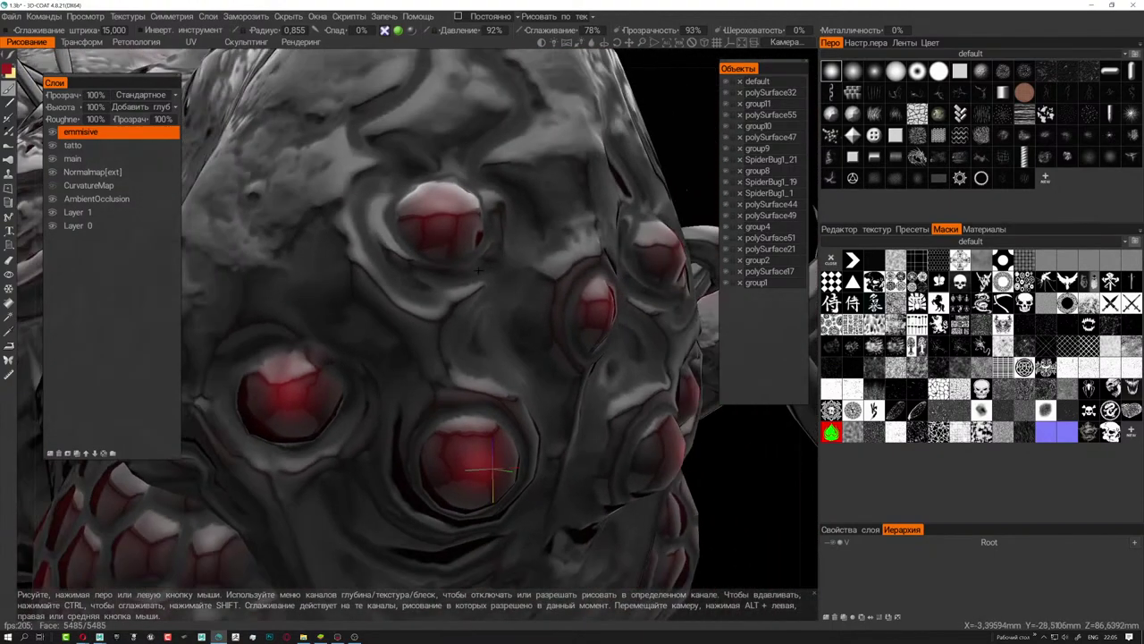
left_click_drag(444, 212, 416, 241, "alt")
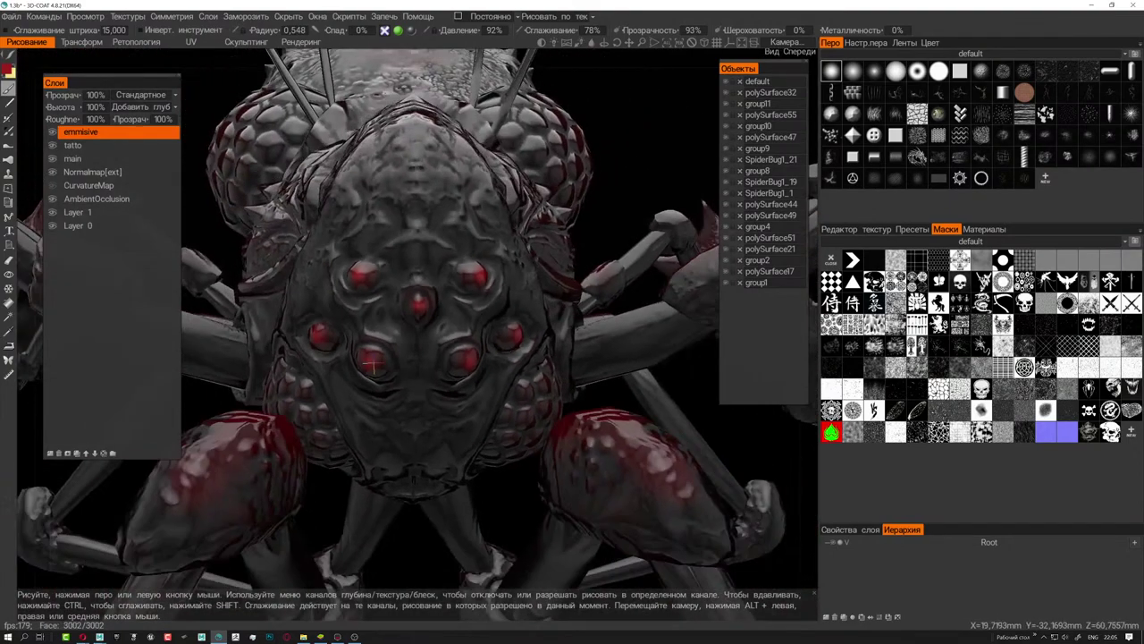
scroll(485, 304, "down", 5)
- Export the spider via File > Export model (obj, lwo), keeping the texture settings
left_click_drag(447, 304, 483, 295, "alt")
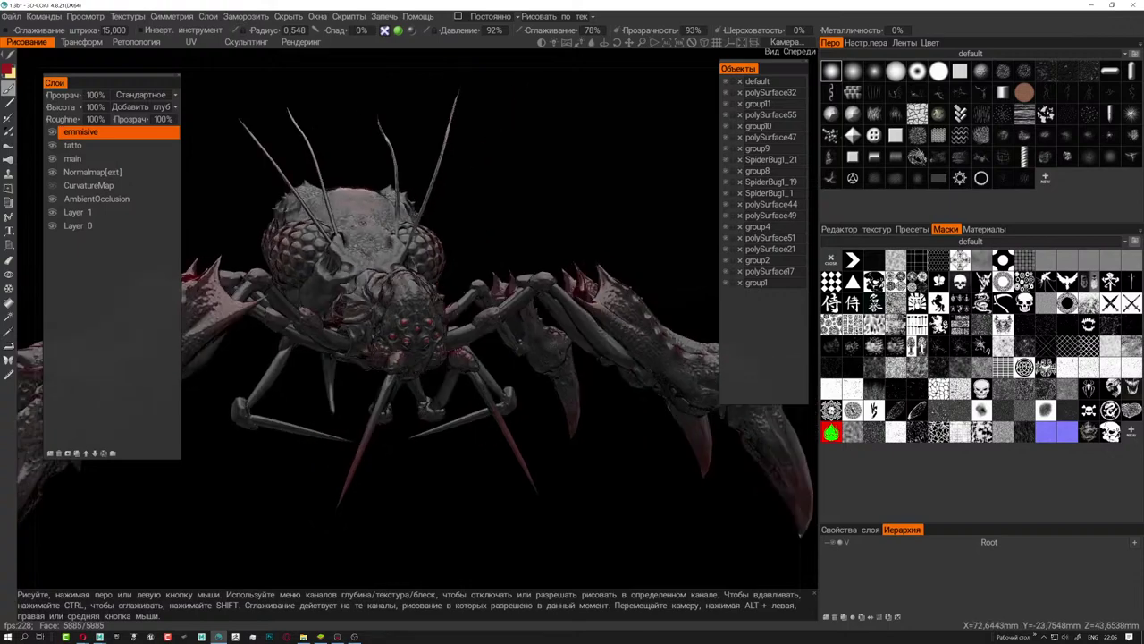
left_click_drag(411, 304, 376, 295, "alt")
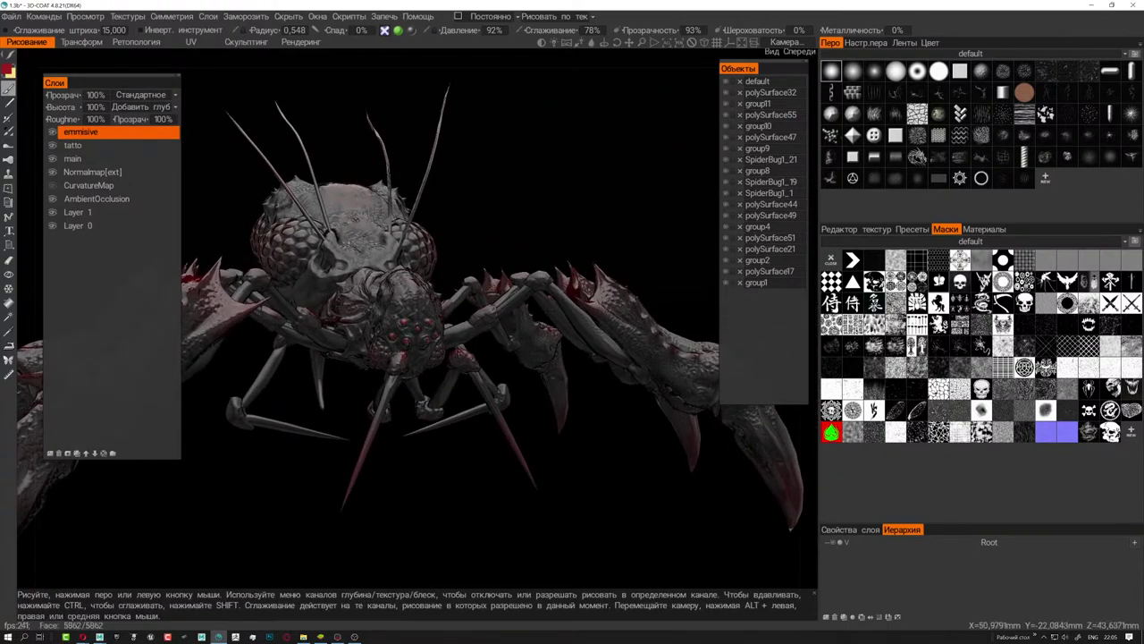
left_click(12, 17)
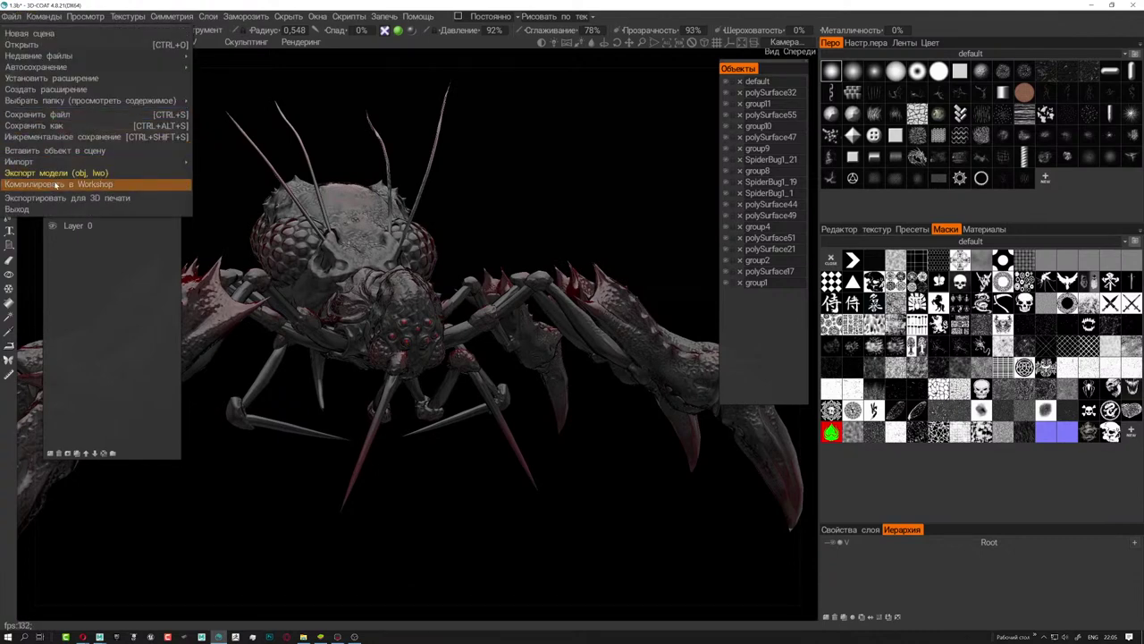
left_click(55, 173)
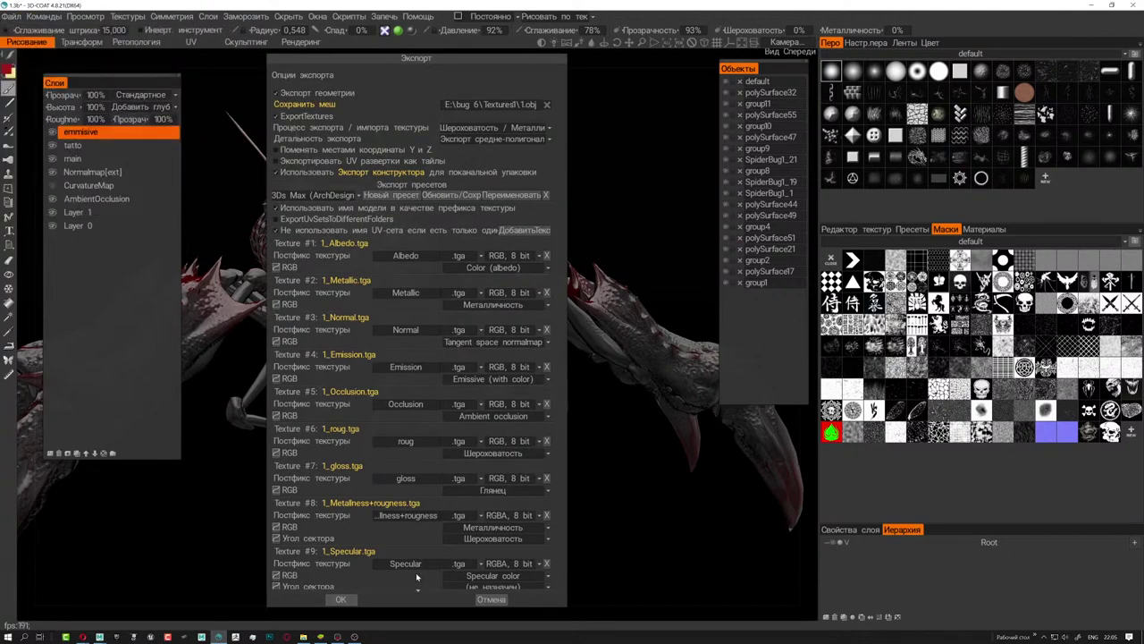
left_click(344, 599)
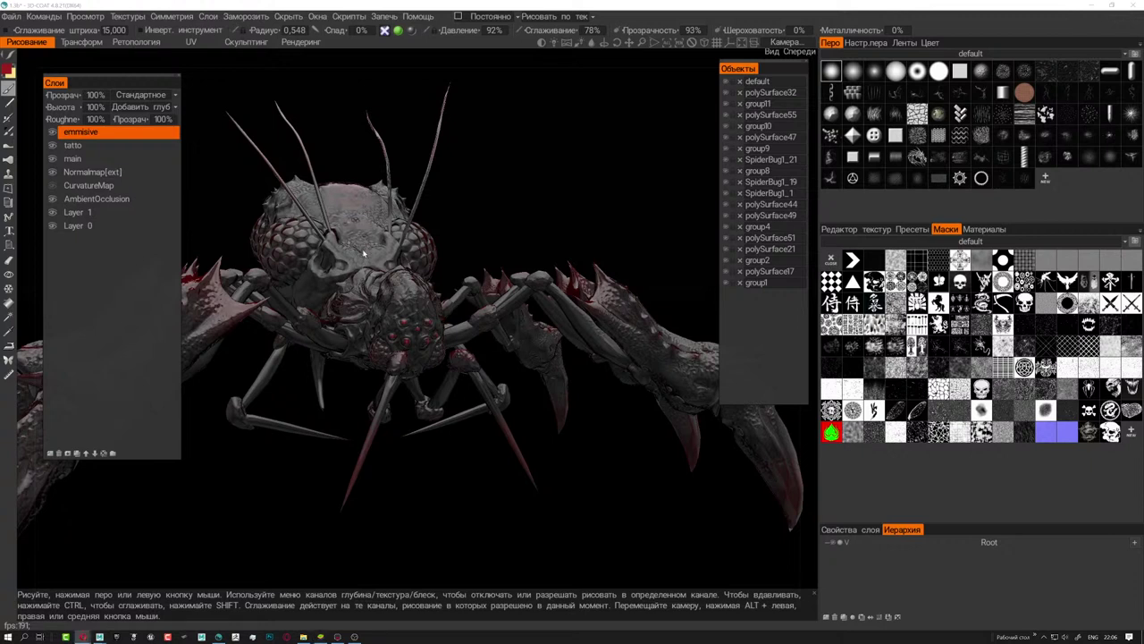
- In Marmoset, play and stop the spider animation, then enable and expand the material's Emissive section
left_click(337, 636)
mouse_move(630, 445)
left_mouse_down()
mouse_move(656, 450)
mouse_move(591, 462)
mouse_move(671, 439)
mouse_move(519, 402)
mouse_move(378, 343)
mouse_move(354, 352)
mouse_move(488, 322)
mouse_move(530, 339)
mouse_move(527, 317)
mouse_move(479, 289)
mouse_move(611, 347)
mouse_move(538, 338)
mouse_move(666, 314)
mouse_move(569, 306)
left_mouse_up()
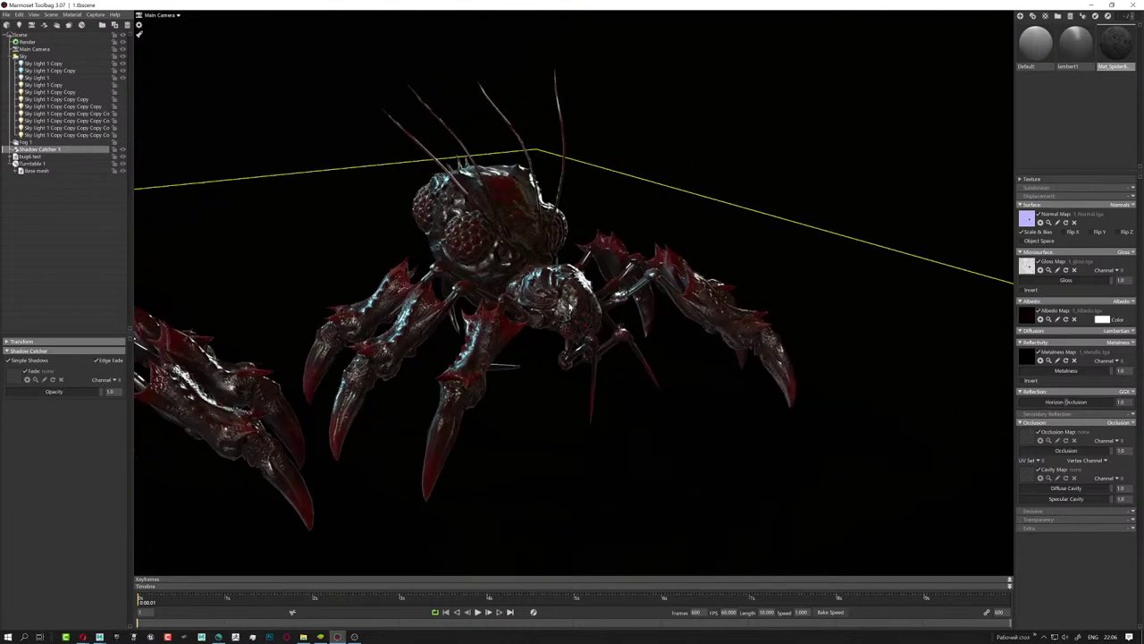
left_click(477, 611)
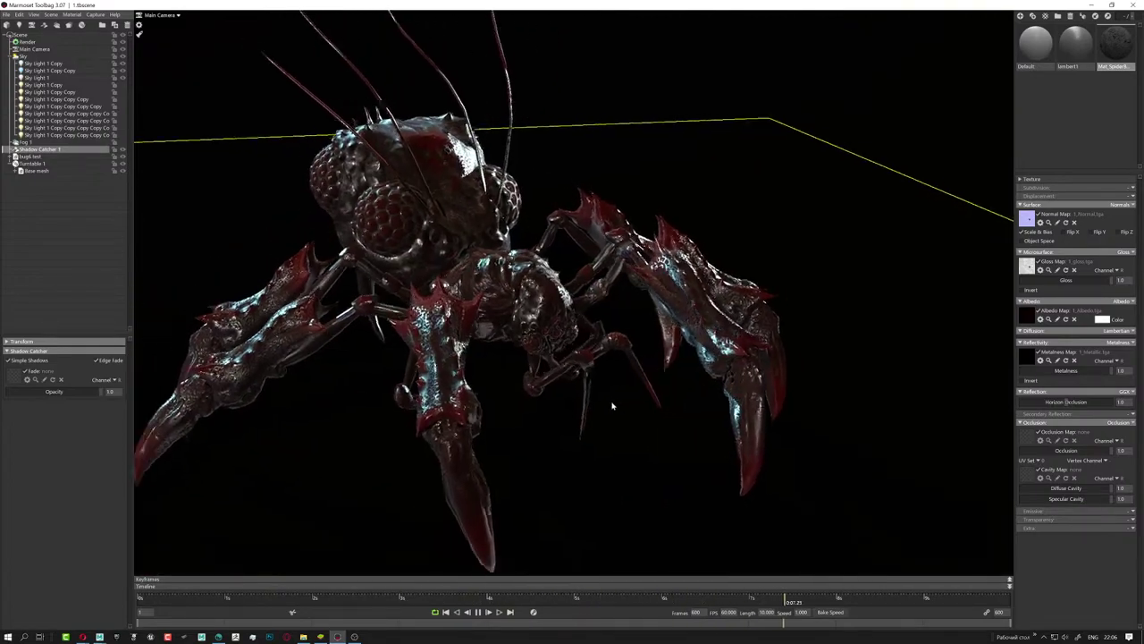
left_click(480, 613)
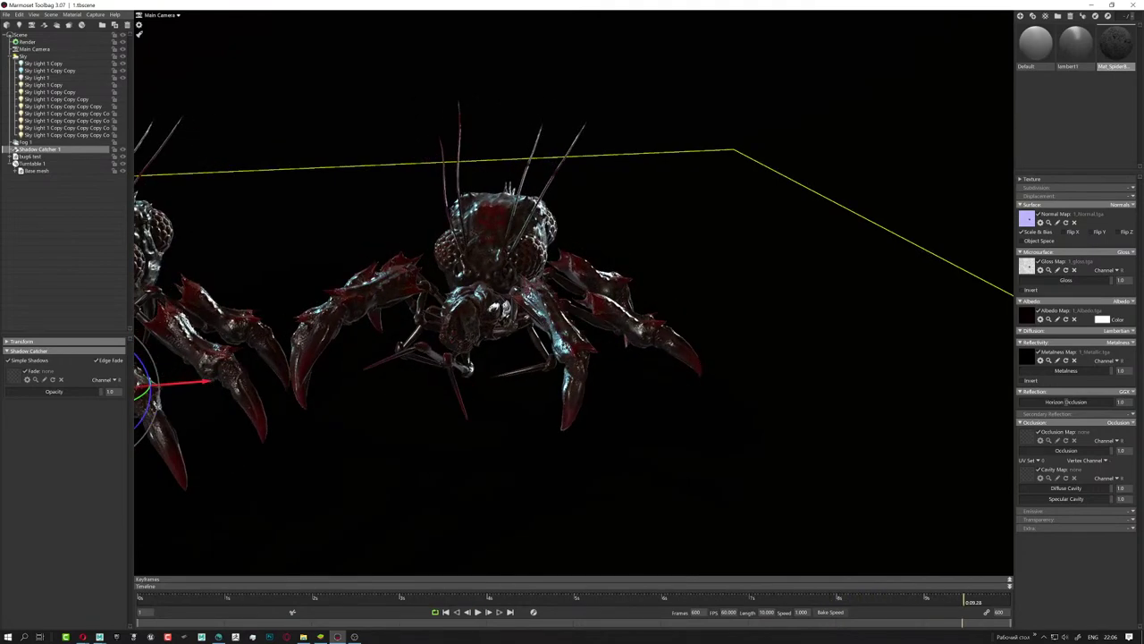
left_click(1135, 514)
left_click(1112, 534)
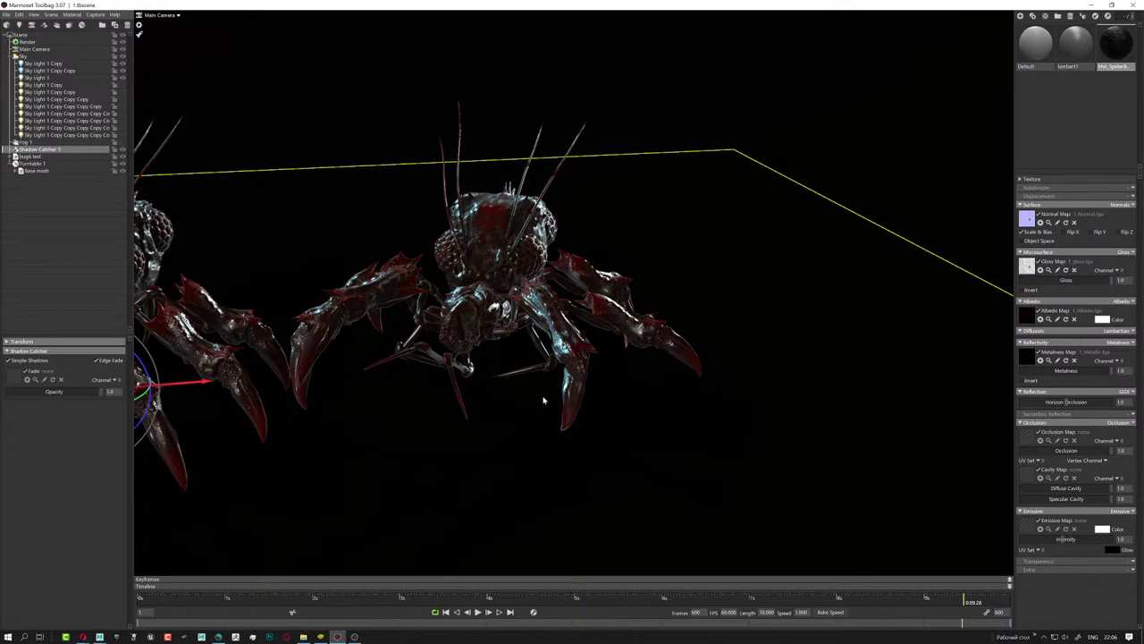
- Drag 1_Emission.tga from the Textures1 folder onto the Emissive Map slot and preview it
left_click(304, 636)
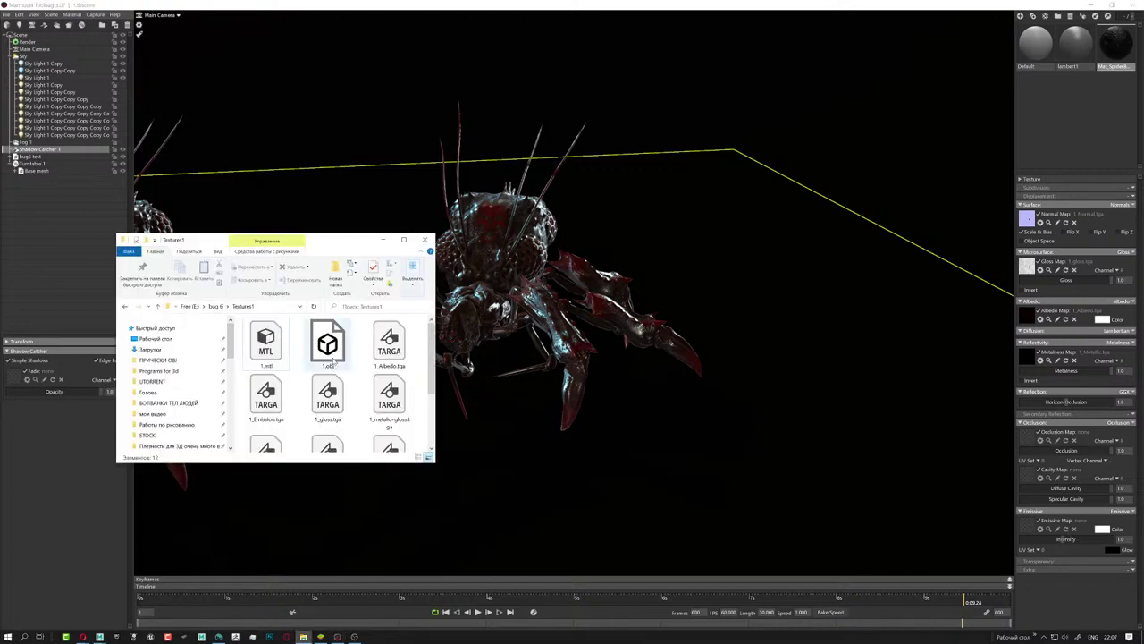
scroll(314, 358, "down", 2)
scroll(315, 410, "up", 2)
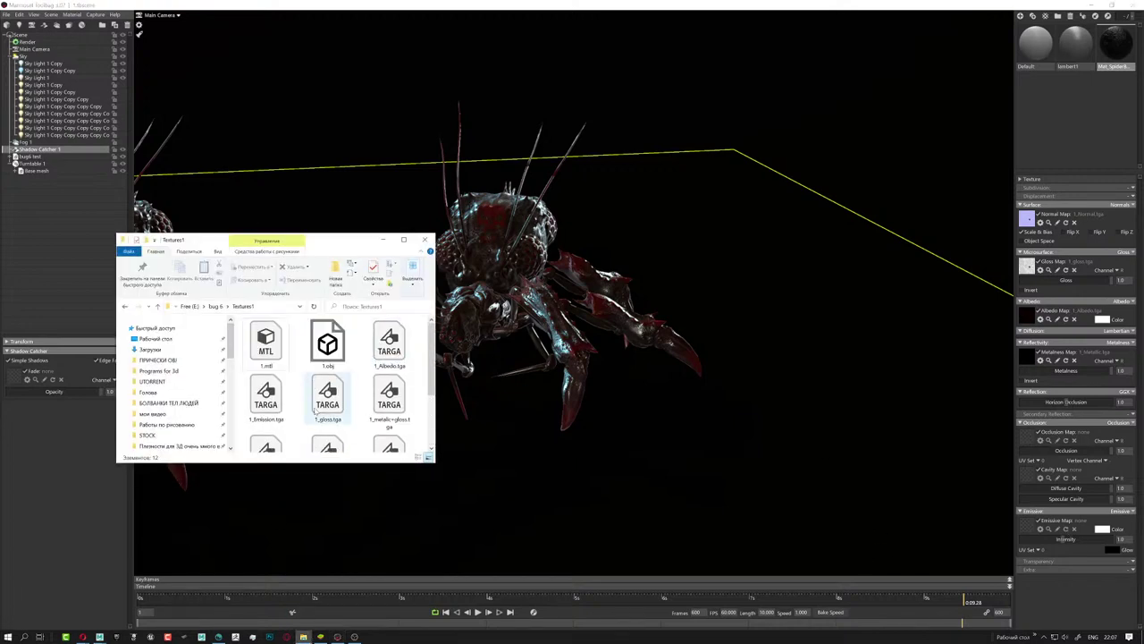
scroll(315, 410, "down", 1)
left_click(267, 357)
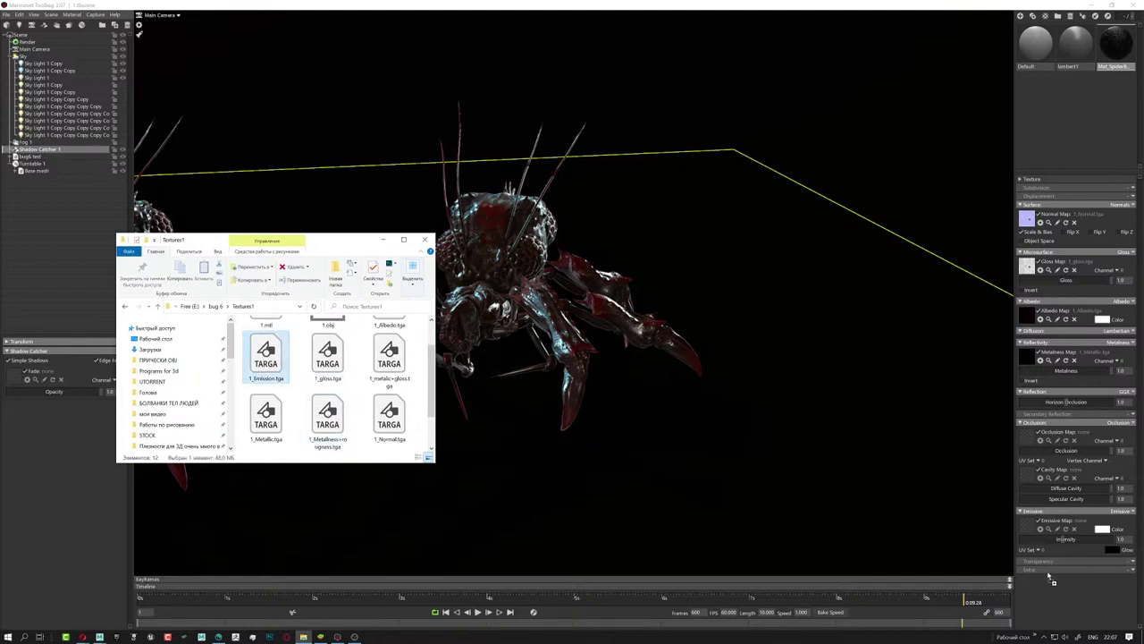
left_click_drag(1027, 526, 1026, 528)
left_click(1049, 529)
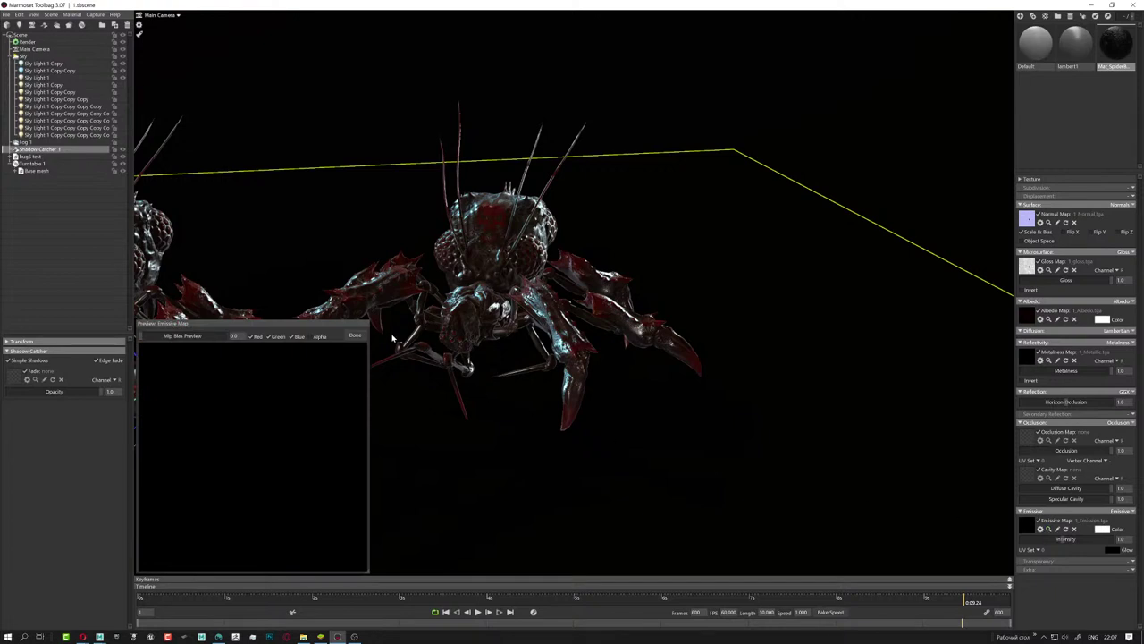
left_click(355, 335)
left_click(219, 637)
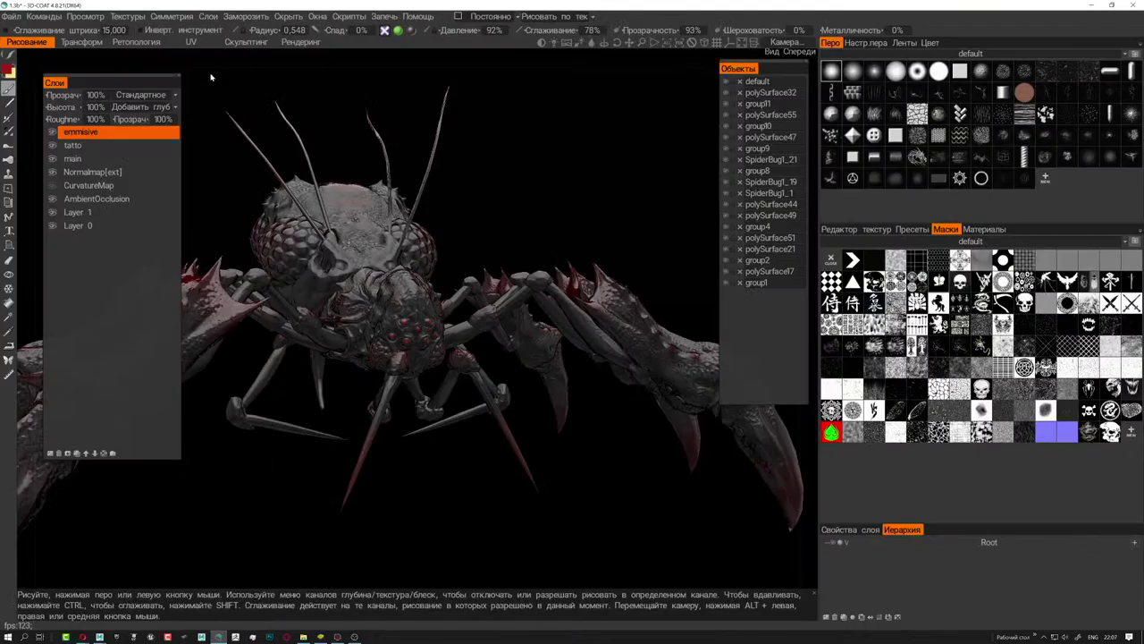
- Set the emmisive layer's blend mode to 'Использовать в качестве эмиссионного' and re-export the OBJ
left_click(139, 95)
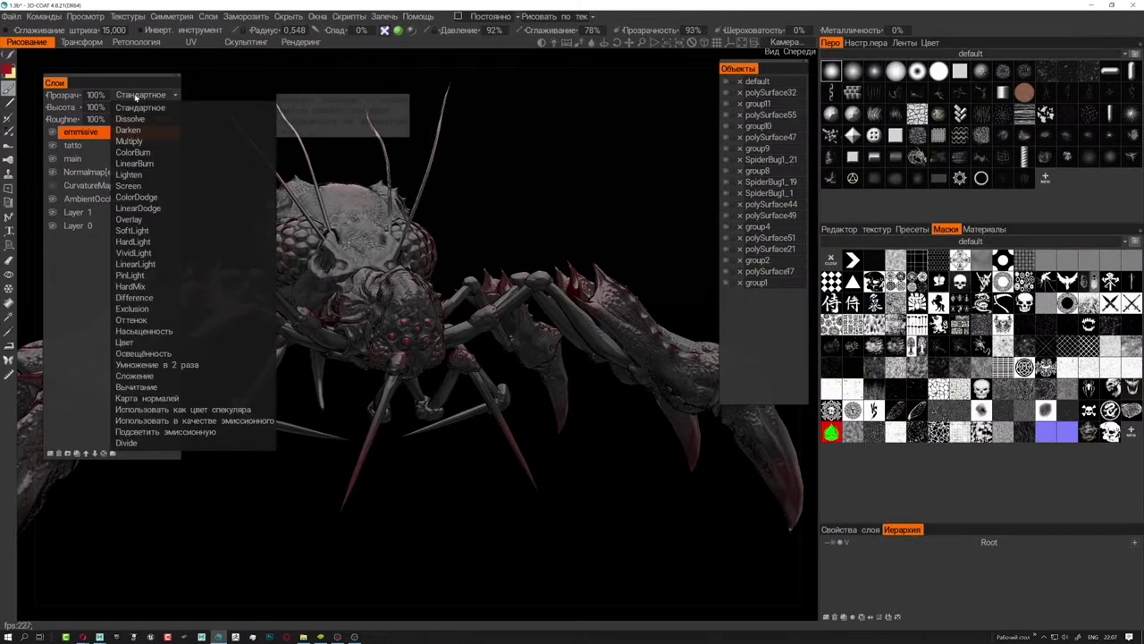
left_click(187, 421)
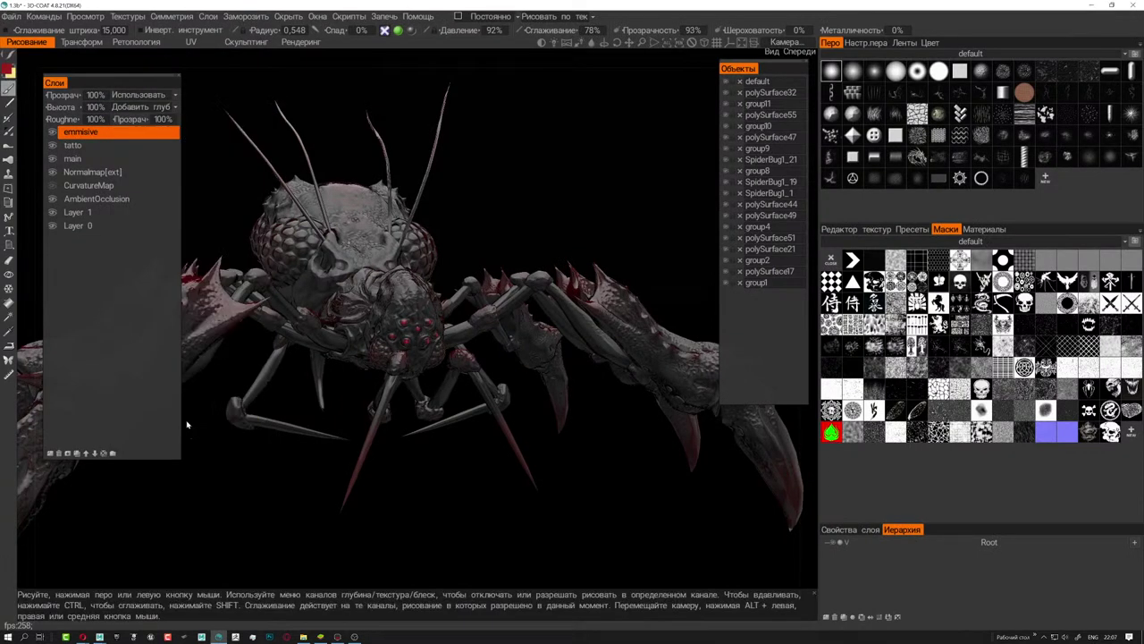
left_click(11, 17)
mouse_move(19, 161)
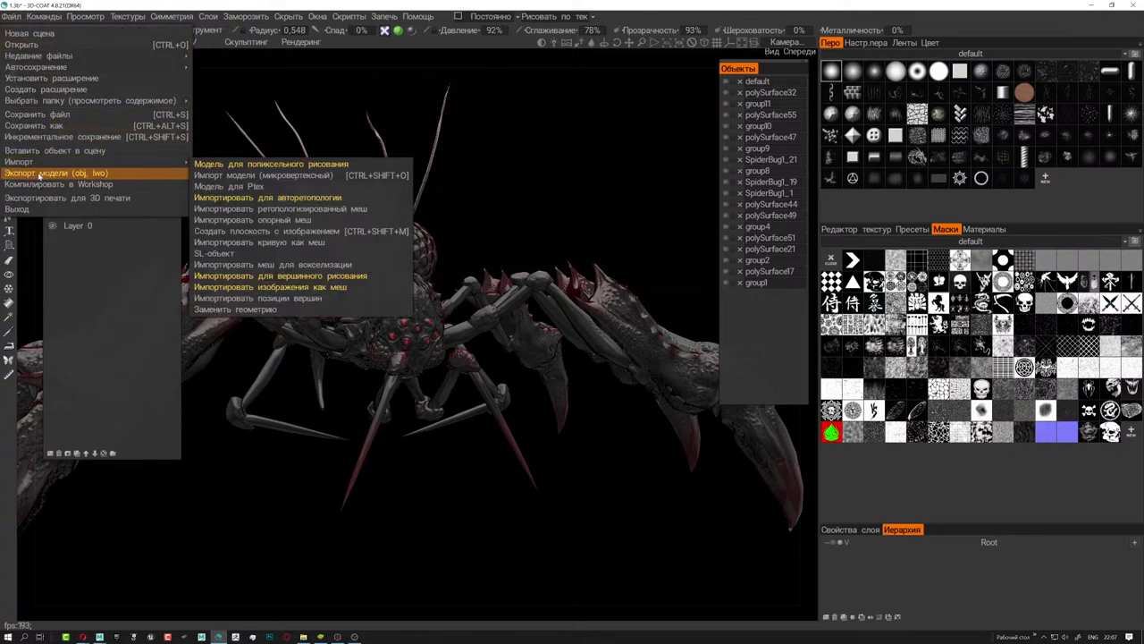
left_click(40, 173)
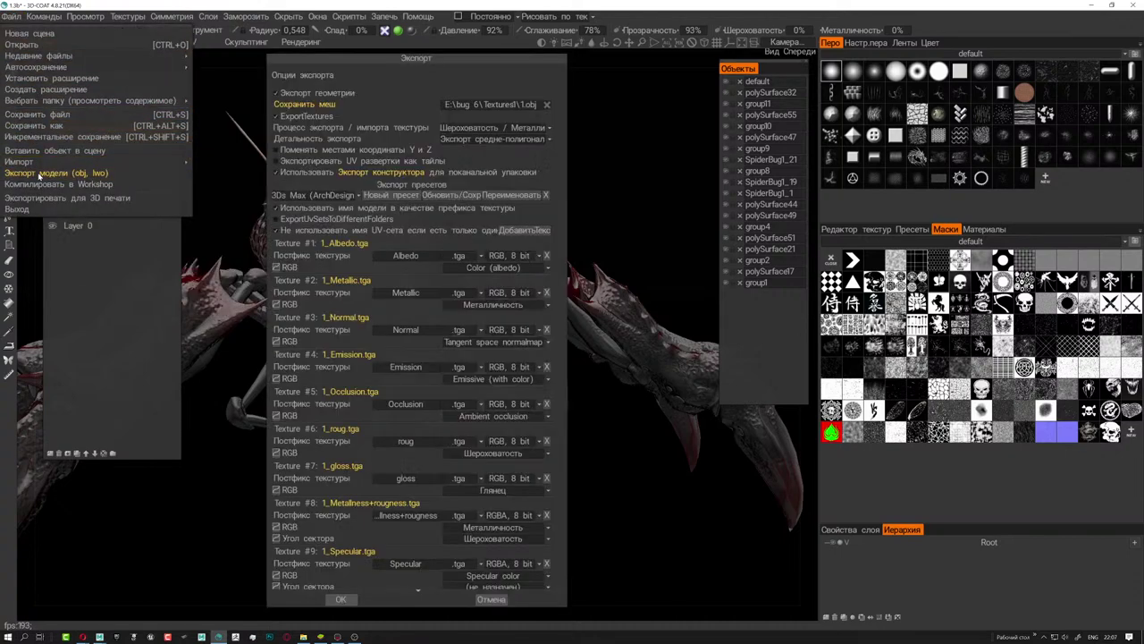
left_click(347, 598)
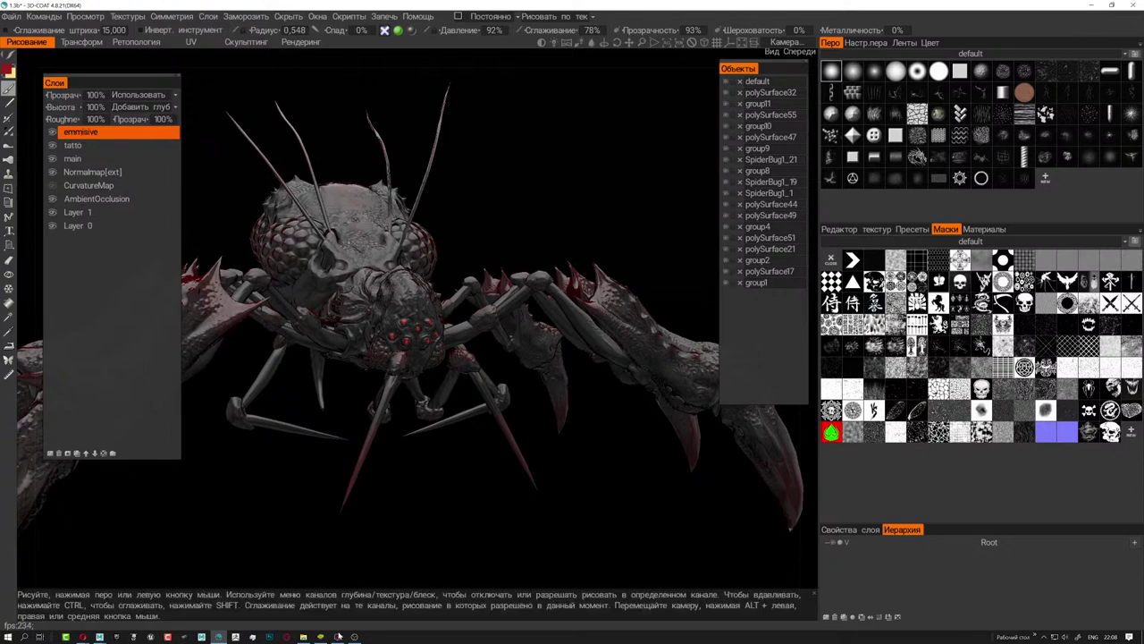
- Back in Marmoset Toolbag, zoom in and raise the Emissive Intensity so the eyes glow brighter
left_click(338, 637)
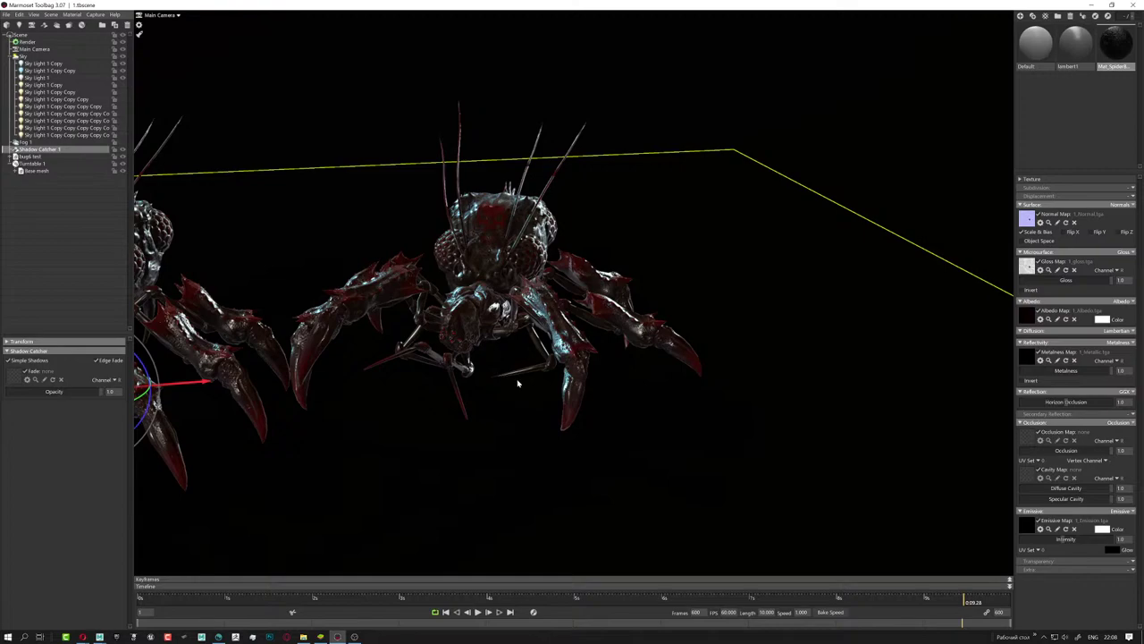
scroll(536, 382, "up", 3)
scroll(581, 384, "up", 3)
scroll(617, 380, "up", 3)
scroll(643, 373, "up", 3)
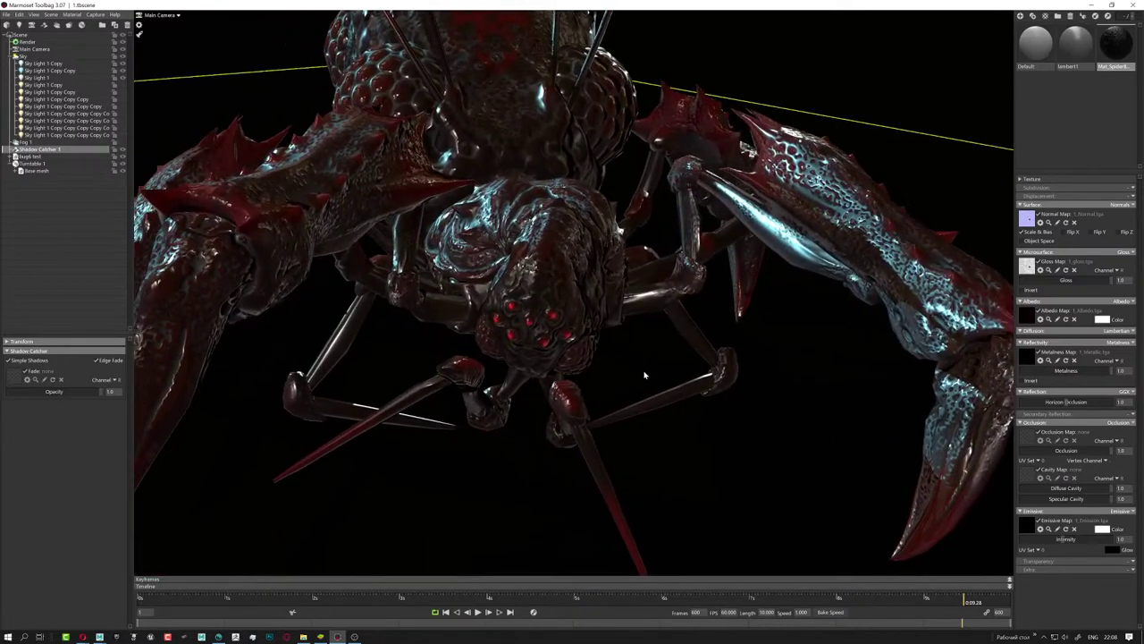
scroll(612, 379, "up", 3)
scroll(677, 409, "up", 3)
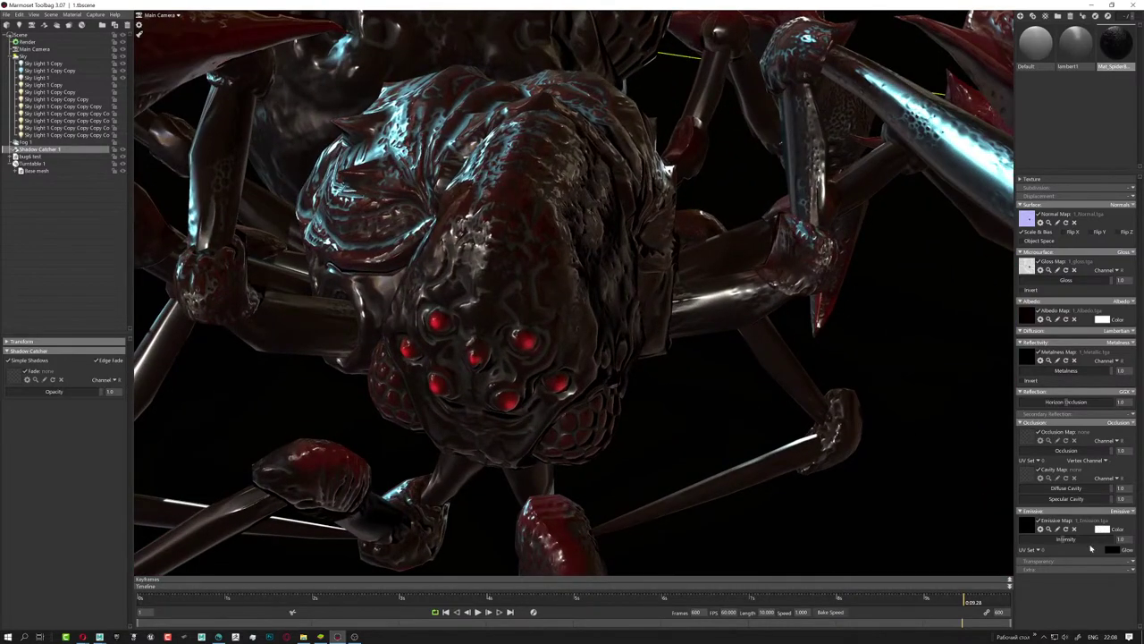
mouse_move(1060, 539)
left_mouse_down()
mouse_move(932, 538)
mouse_move(1084, 542)
left_mouse_up()
- Toggle the Sky light off and on to check the red glow, then show the Render settings
scroll(679, 423, "down", 3)
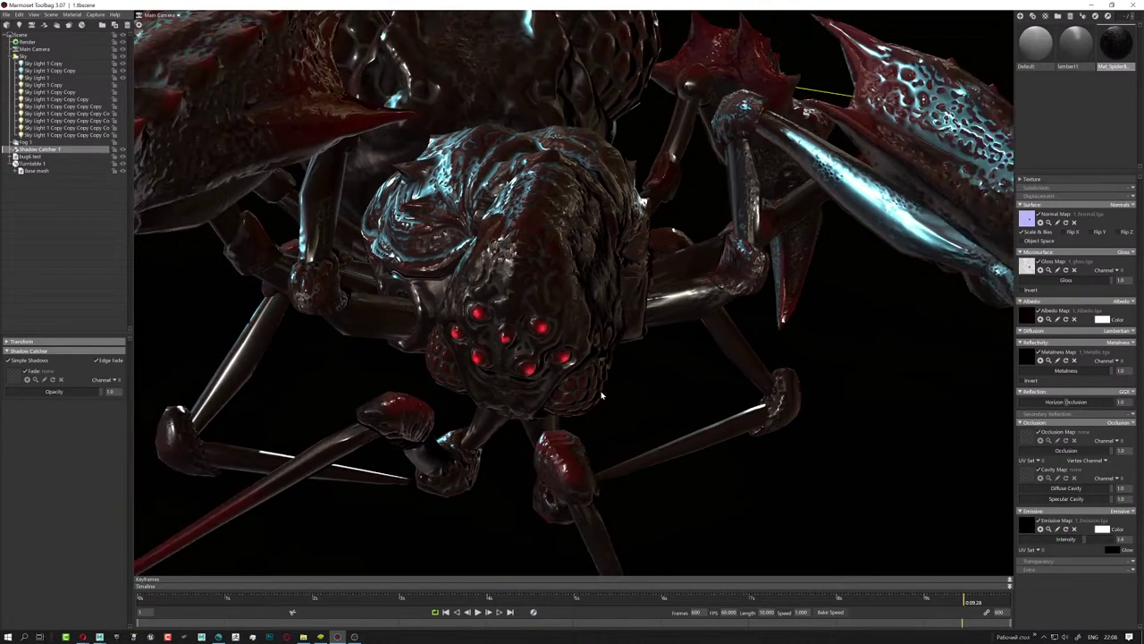
scroll(625, 376, "down", 3)
left_click_drag(576, 344, 576, 332)
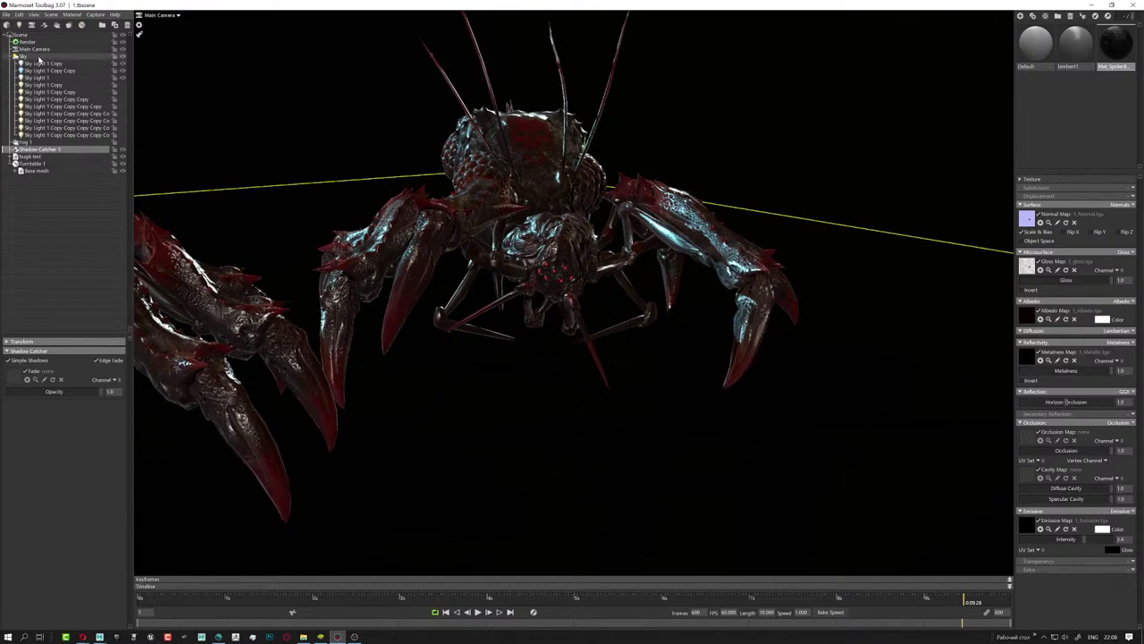
left_click(124, 59)
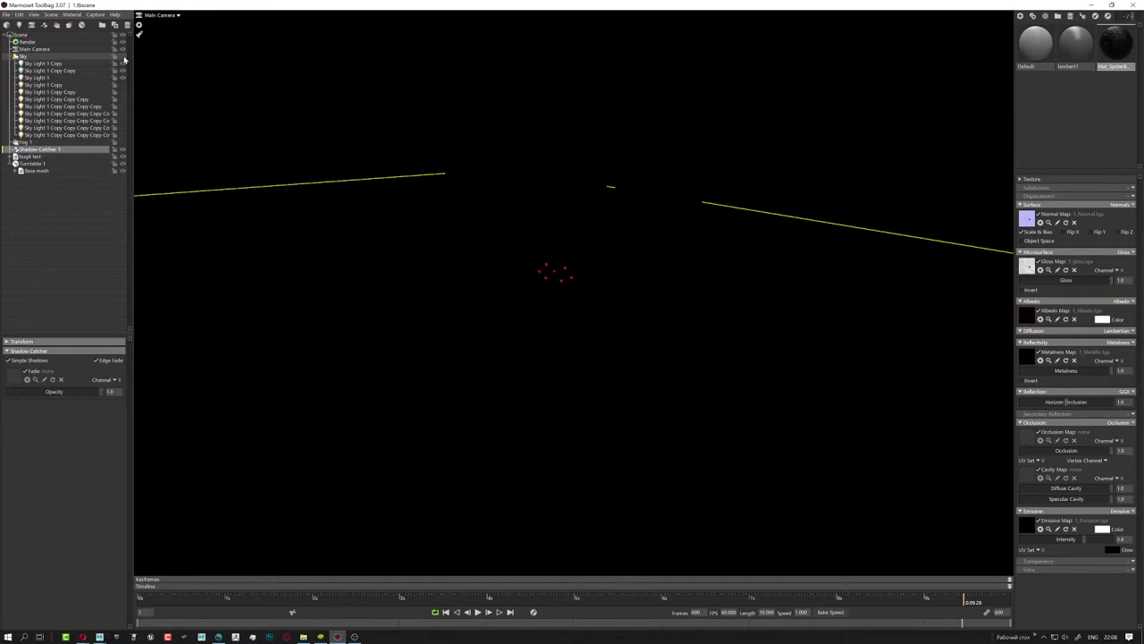
left_click(125, 59)
left_click(124, 59)
left_click(124, 59)
mouse_move(684, 284)
left_mouse_down()
mouse_move(662, 329)
mouse_move(624, 338)
left_mouse_up()
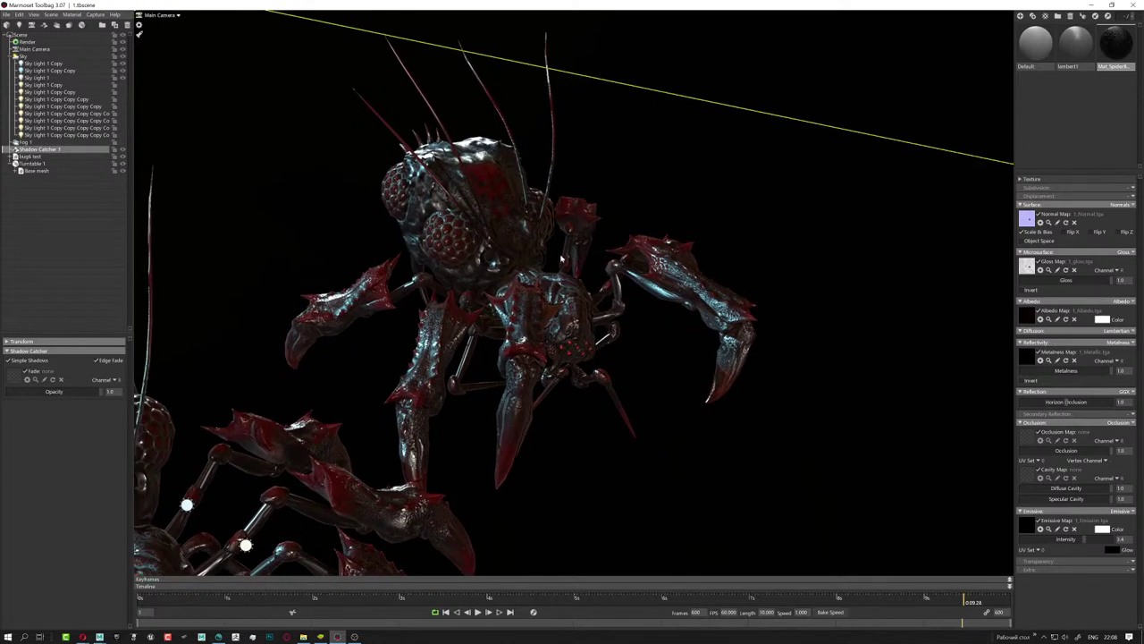
left_click(26, 41)
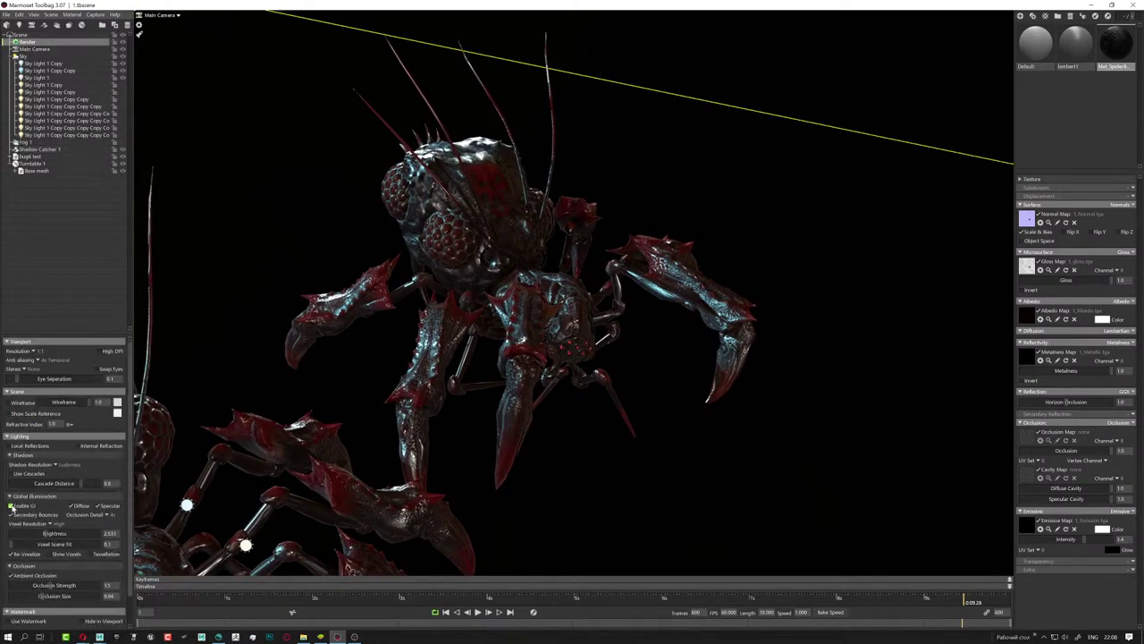
- Set the viewport resolution to 2:1 (Double) and view the scene from a new angle
left_click(34, 351)
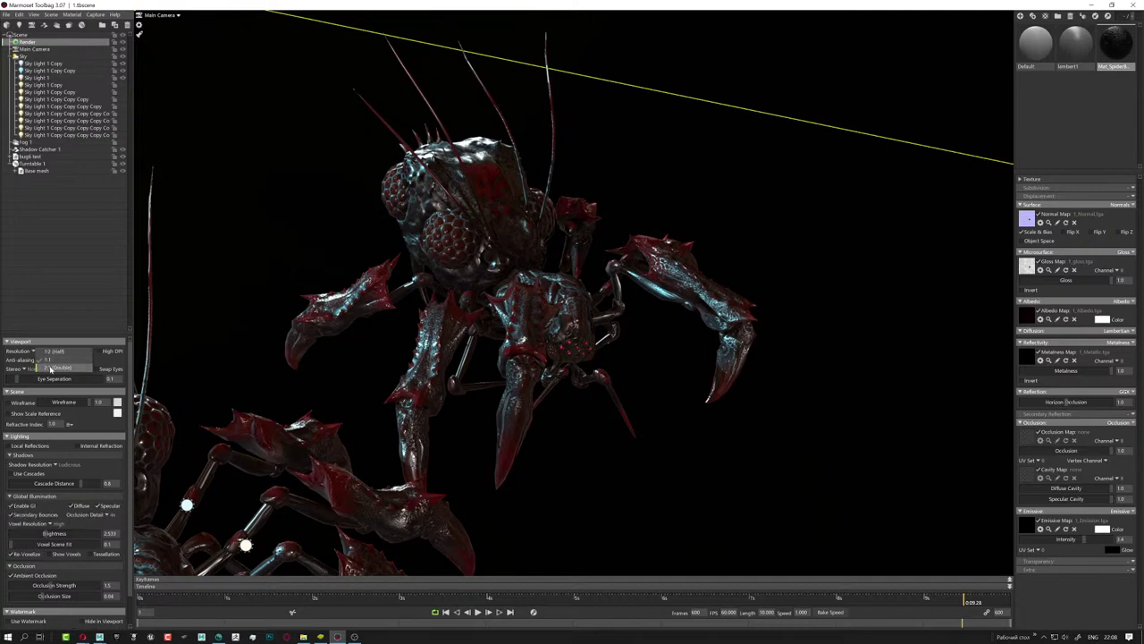
left_click(51, 368)
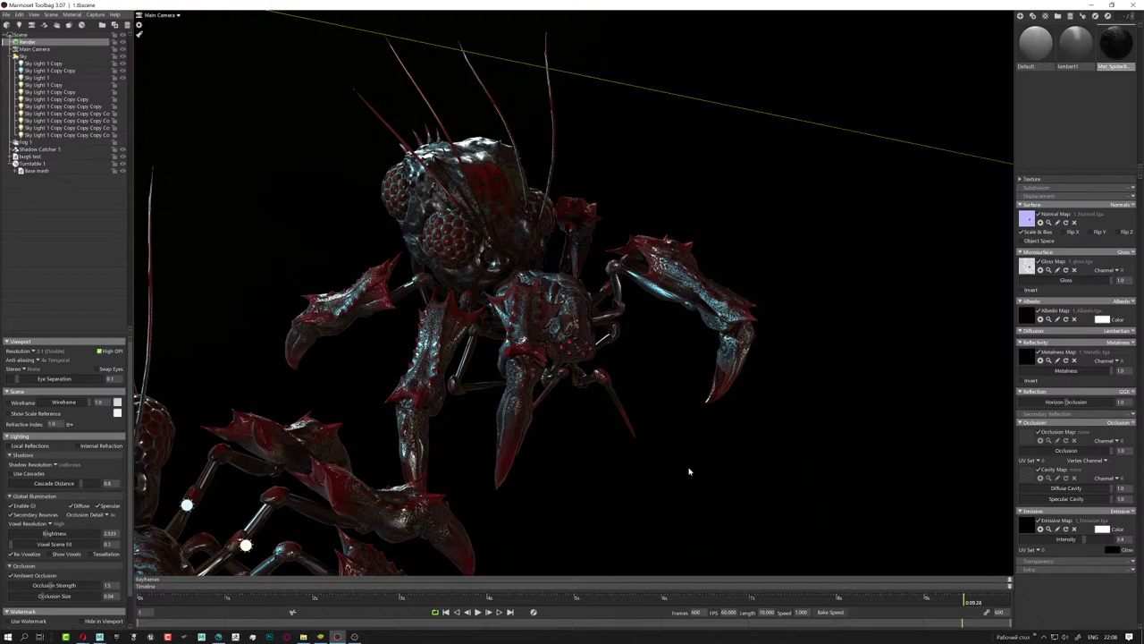
left_click_drag(719, 485, 661, 449)
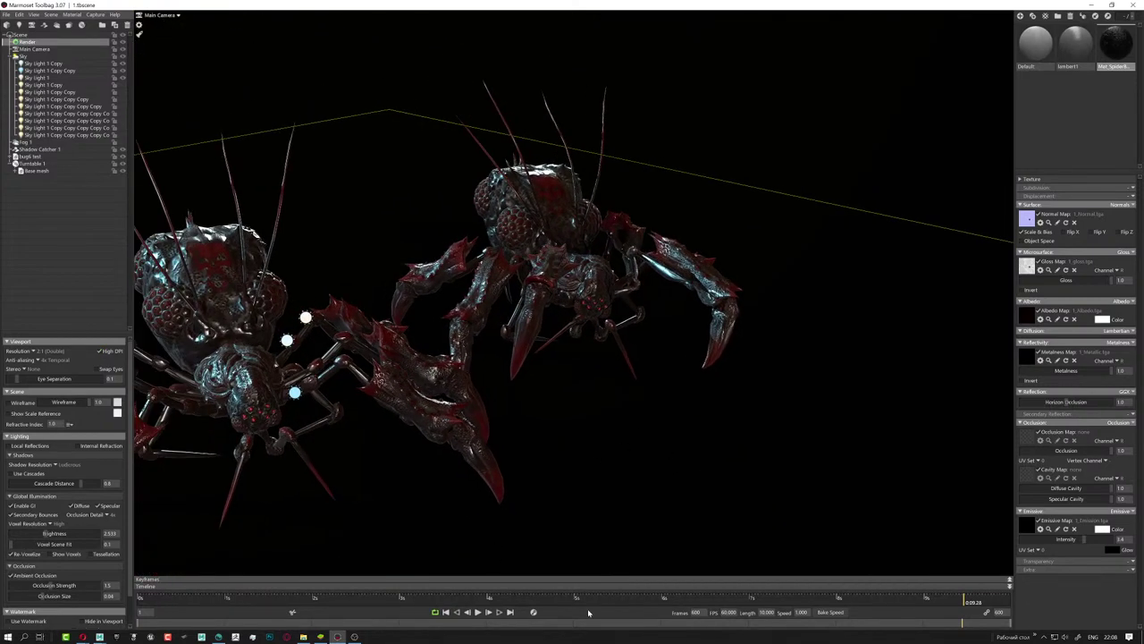
- Play the turntable animation, stop and rewind it, then return to 3D-Coat
left_click(480, 612)
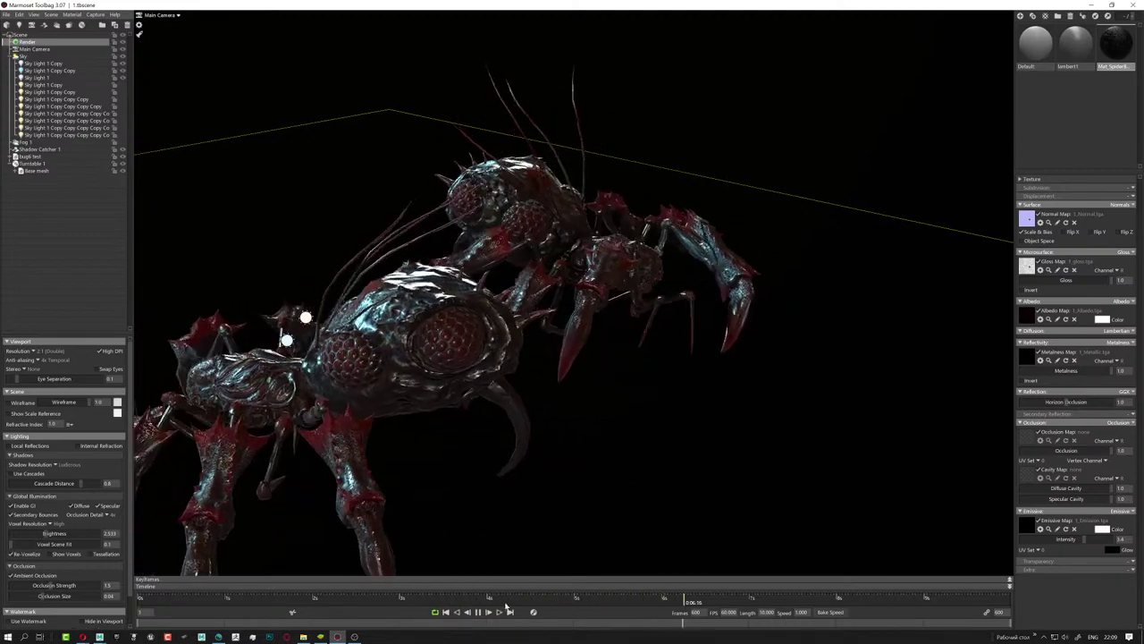
left_click(478, 611)
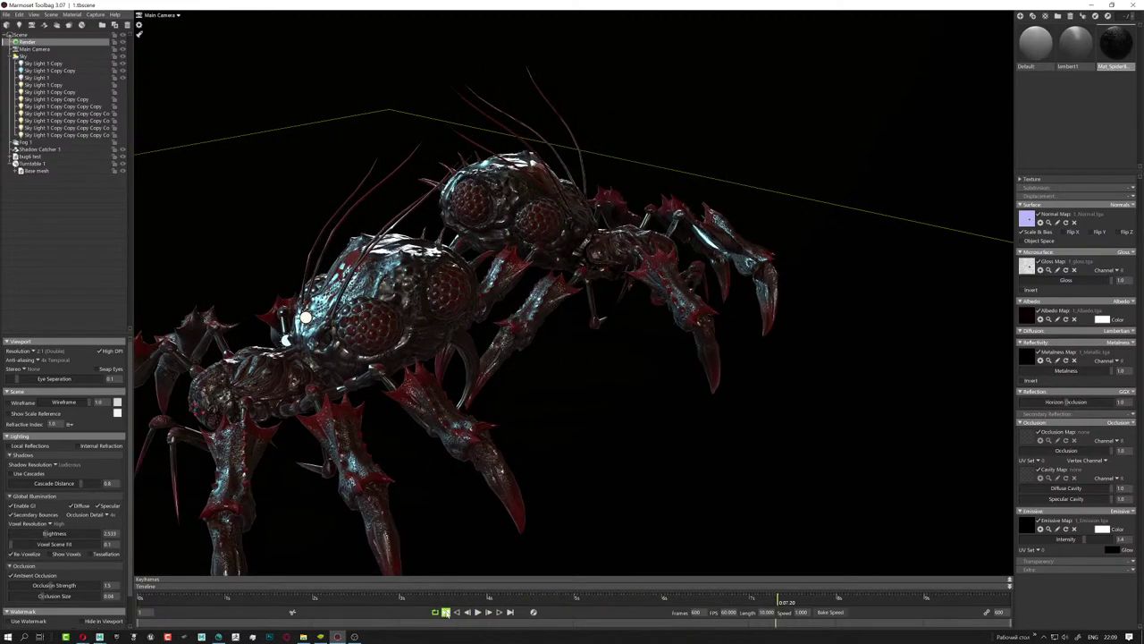
left_click(445, 612)
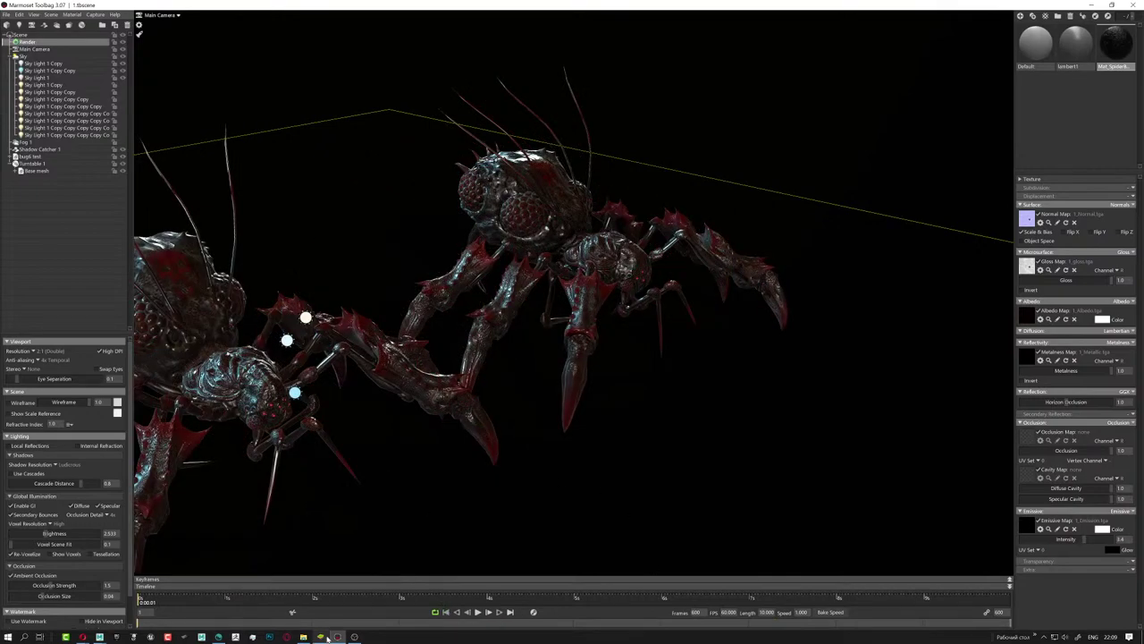
left_click(218, 637)
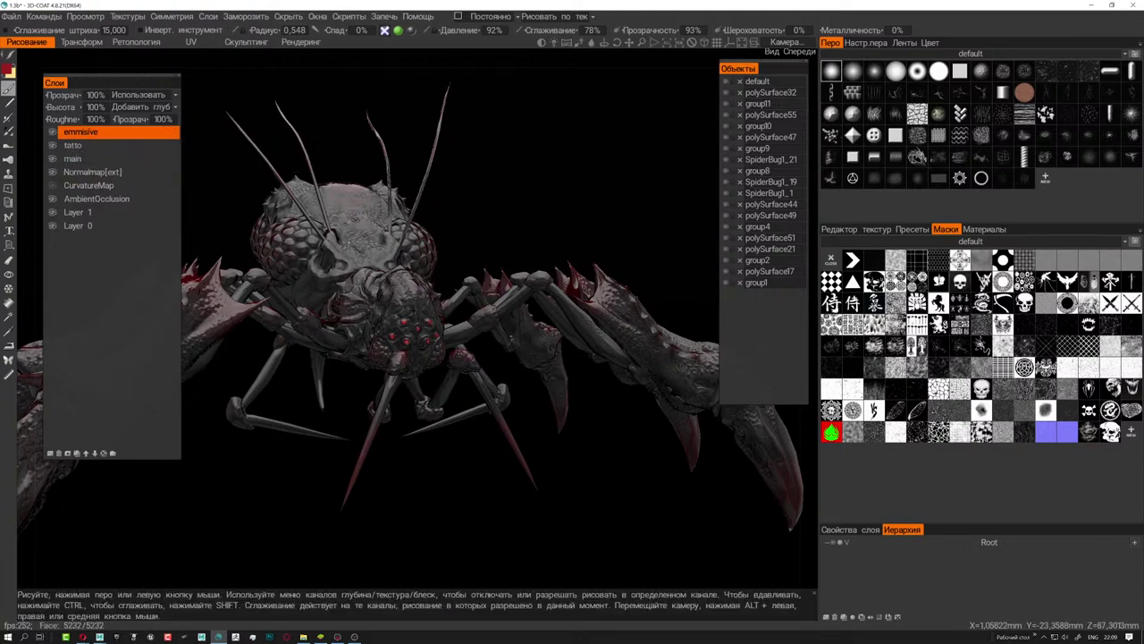
- Add a new empty paint layer, Layer 8, and inspect the head, compound eye and whole spider
left_click(50, 452)
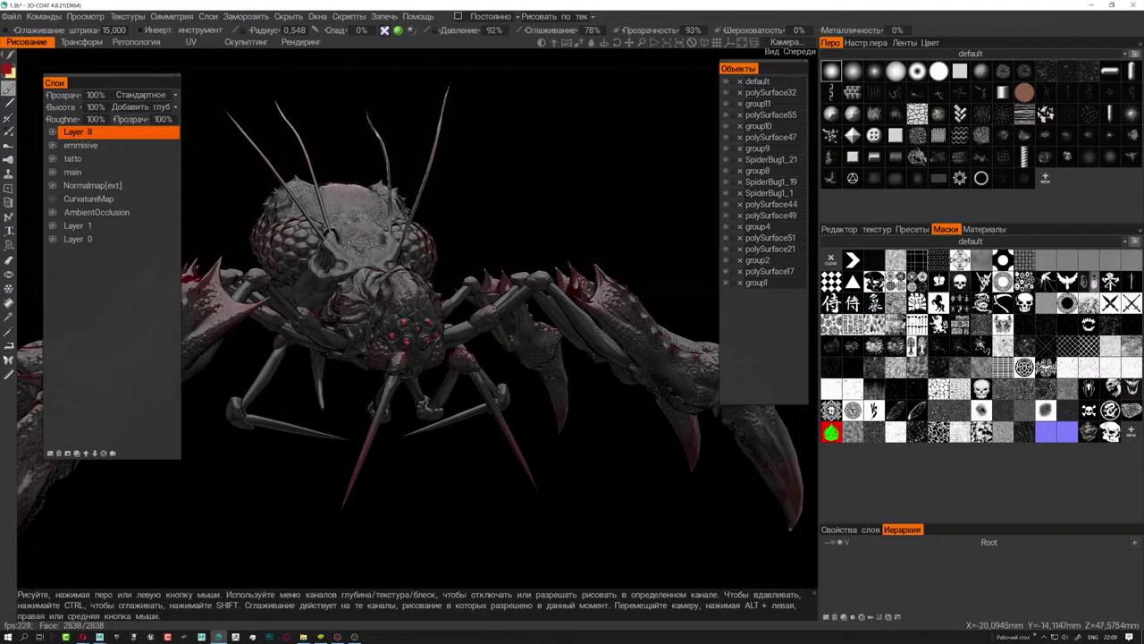
left_click_drag(403, 313, 339, 269, "alt")
right_click_drag(411, 322, 358, 376, "alt")
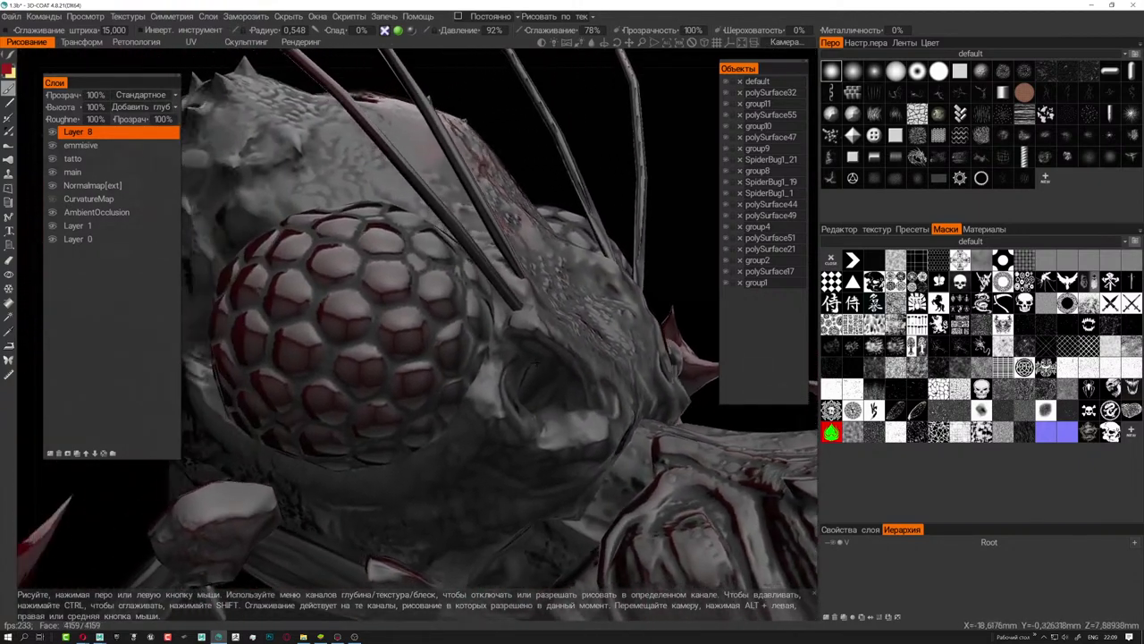
mouse_move(500, 358)
left_mouse_down("alt")
mouse_move(517, 368)
mouse_move(501, 268)
left_mouse_up("alt")
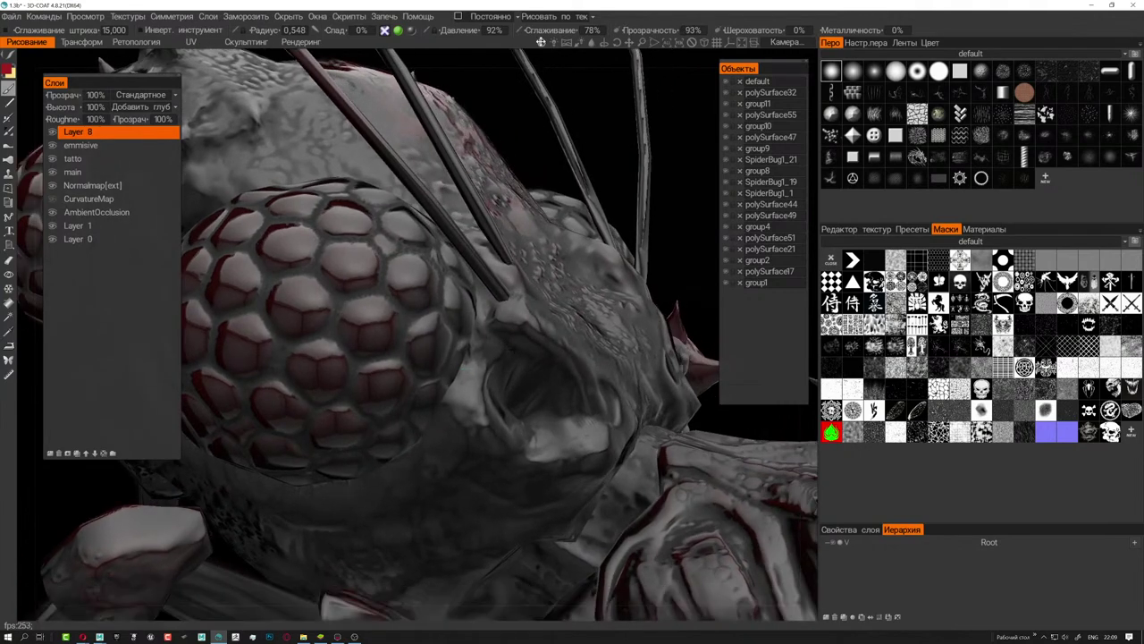
key("s")
scroll(593, 327, "down", 10)
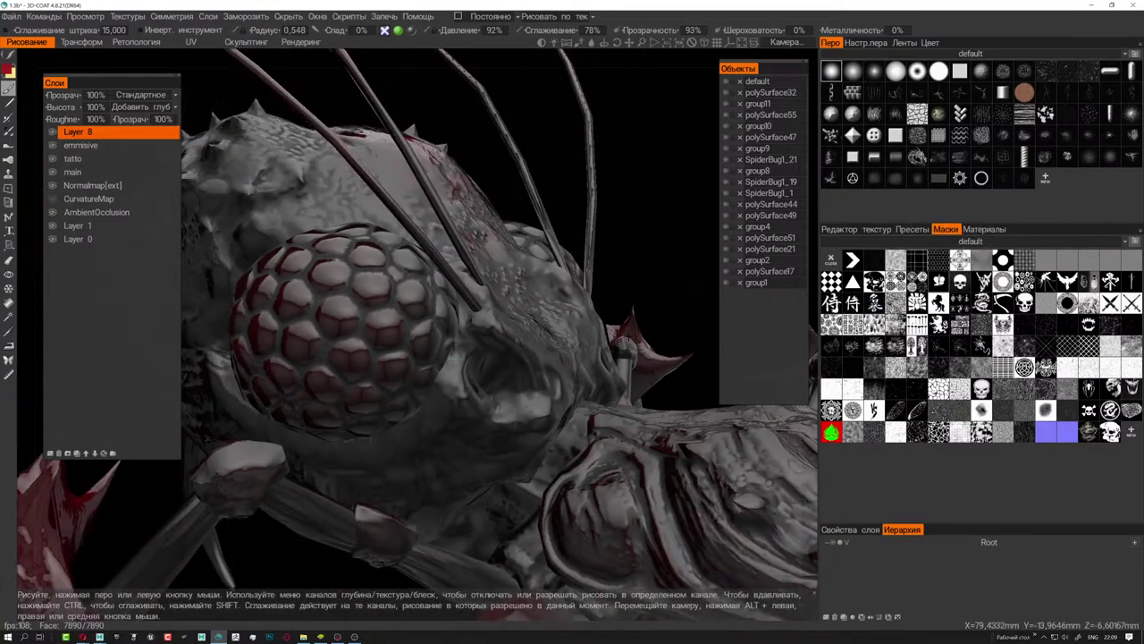
left_click_drag(592, 327, 410, 354, "alt")
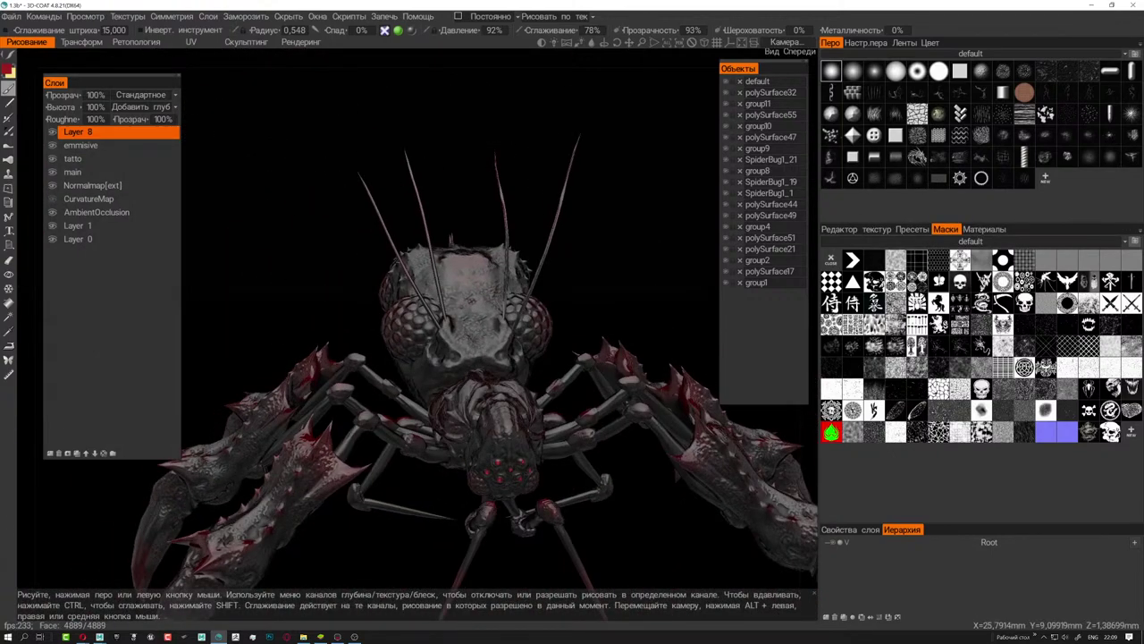
- Hide the body parts and red claw in the Objects list so mainly the legs stay visible
left_click(727, 272)
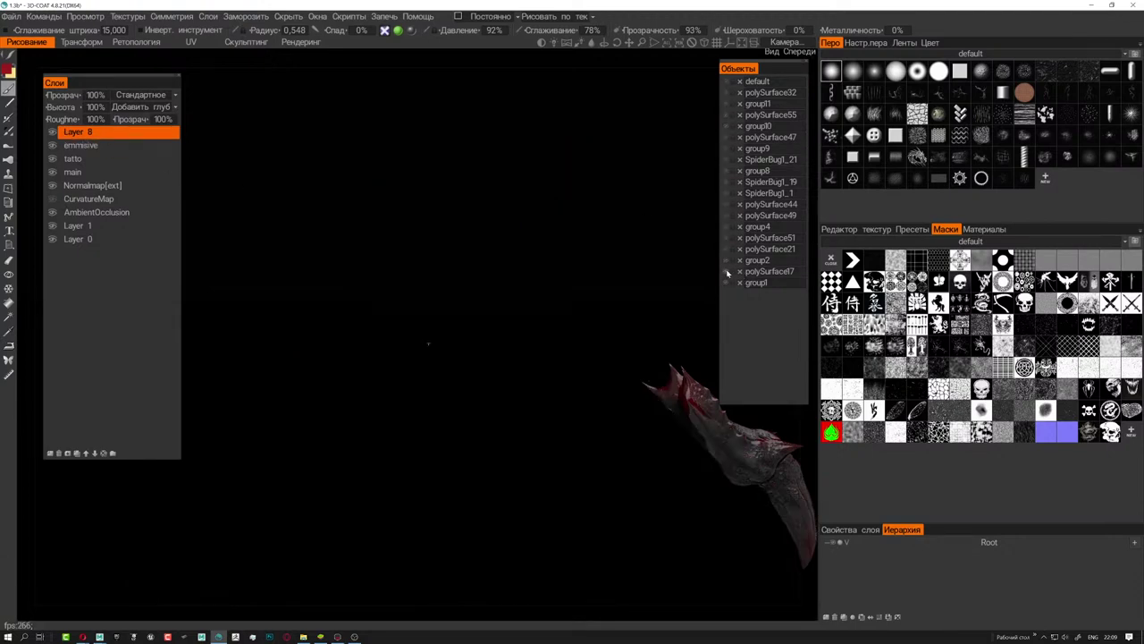
left_click(726, 260)
left_click(726, 260)
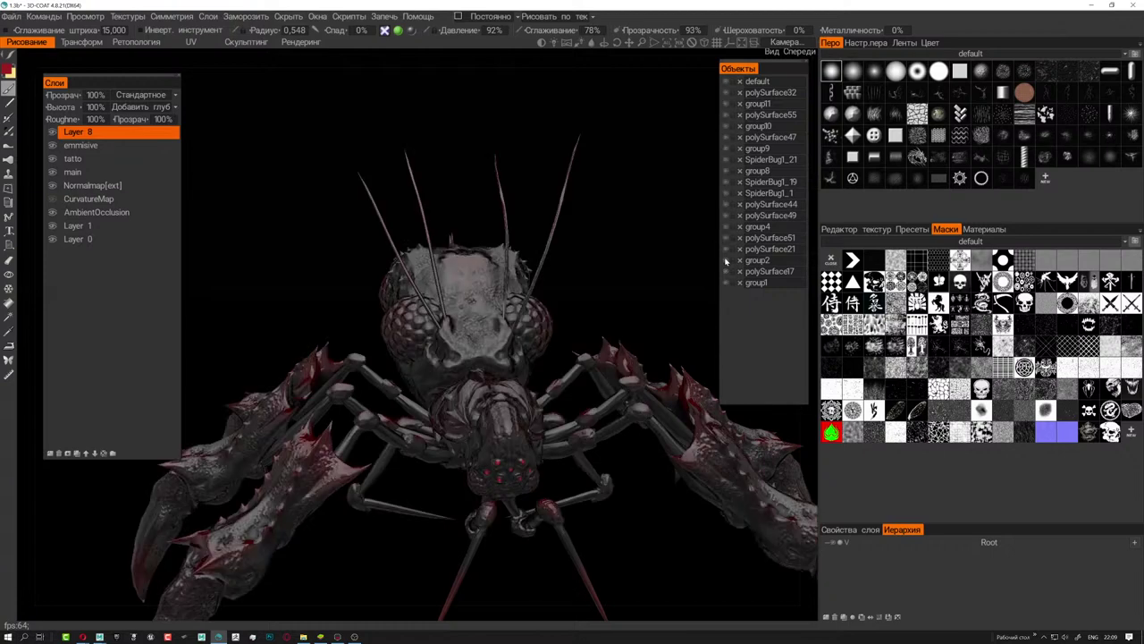
left_click(726, 261)
left_click(726, 249)
mouse_move(626, 250)
left_mouse_down()
mouse_move(494, 243)
mouse_move(599, 258)
mouse_move(328, 175)
left_mouse_up()
scroll(542, 286, "up", 3)
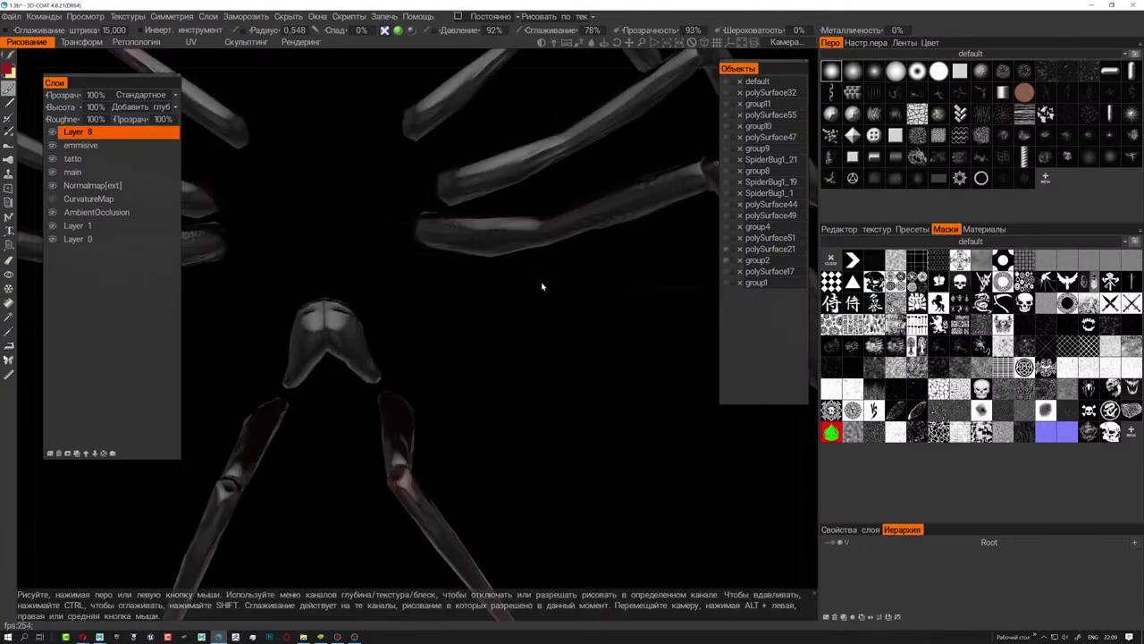
scroll(516, 286, "up", 3)
scroll(516, 286, "up", 3)
scroll(475, 313, "up", 2)
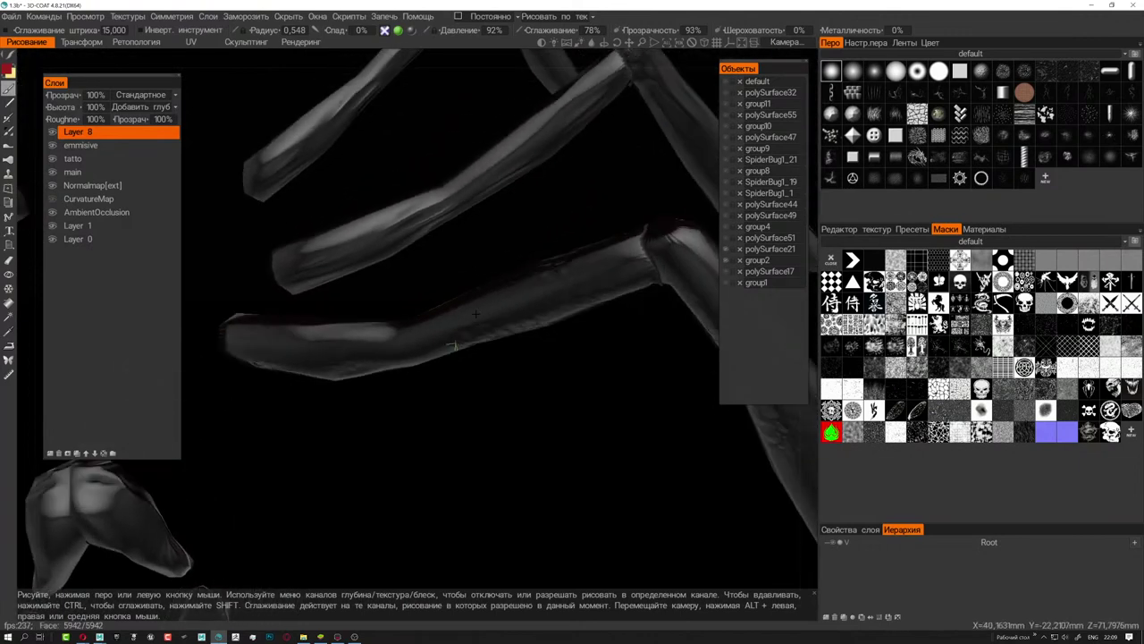
left_click_drag(453, 344, 475, 344, "alt")
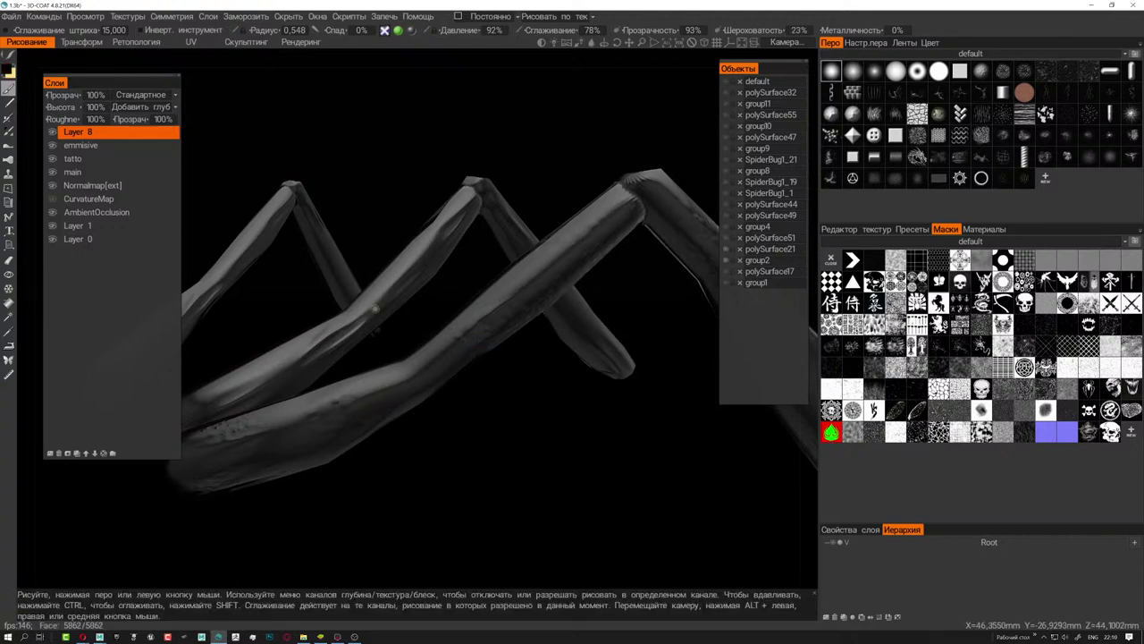
- Pick a muted dark red paint colour (hue 8.3, saturation 19%, lightness 30%) and view the legs from below
left_click(8, 73)
left_click(10, 70)
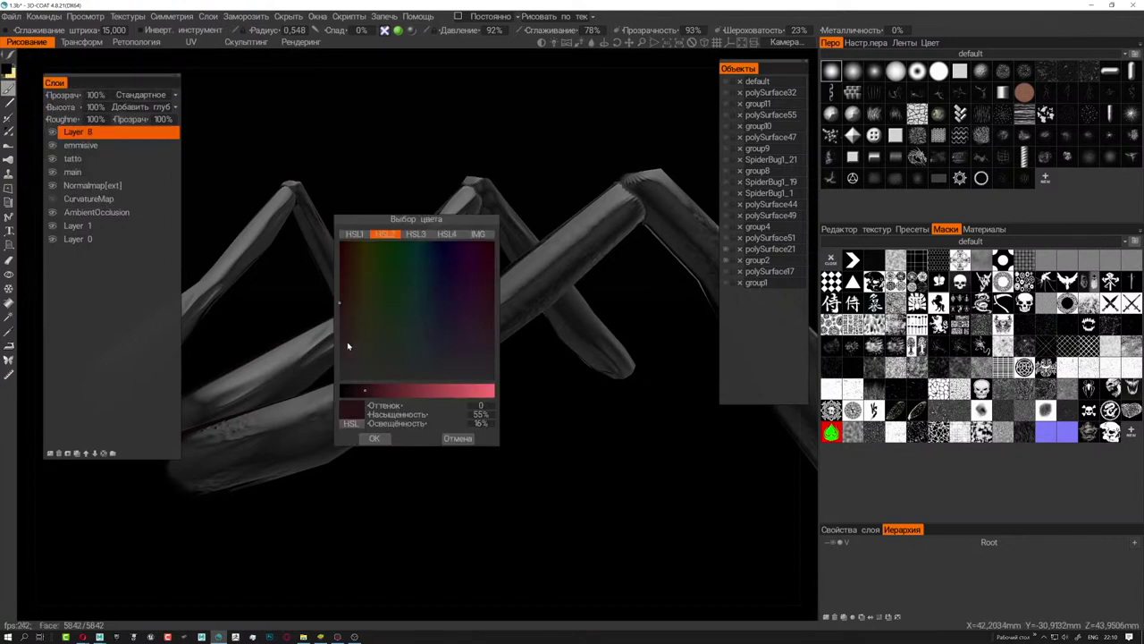
left_click(342, 341)
left_click_drag(405, 390, 386, 390)
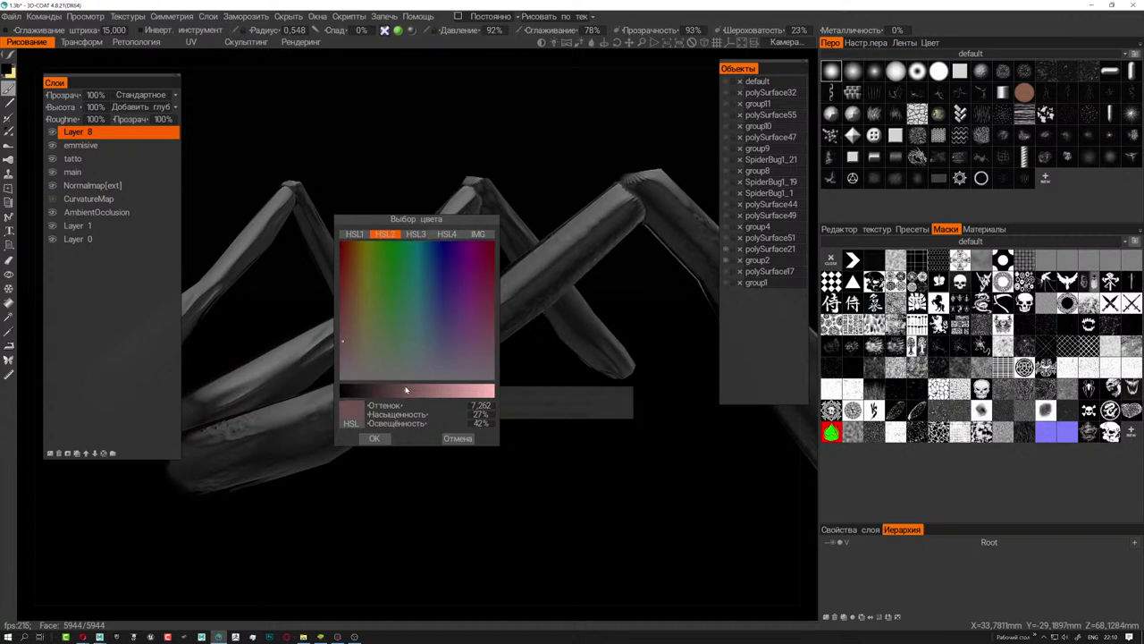
left_click(342, 352)
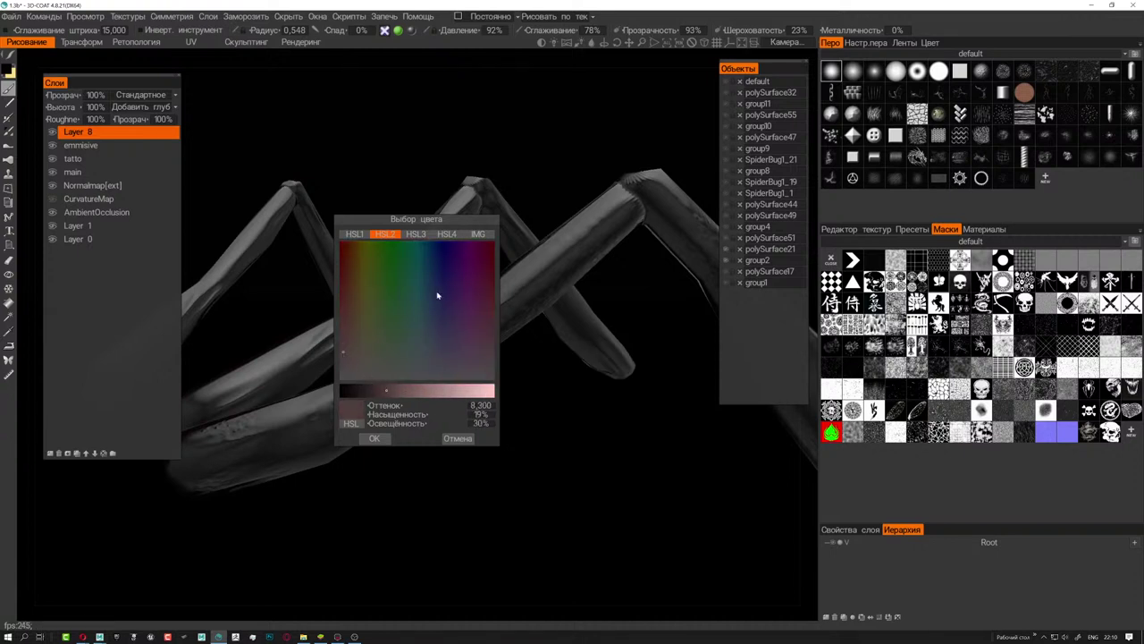
left_click(371, 438)
right_click_drag(556, 501, 430, 396)
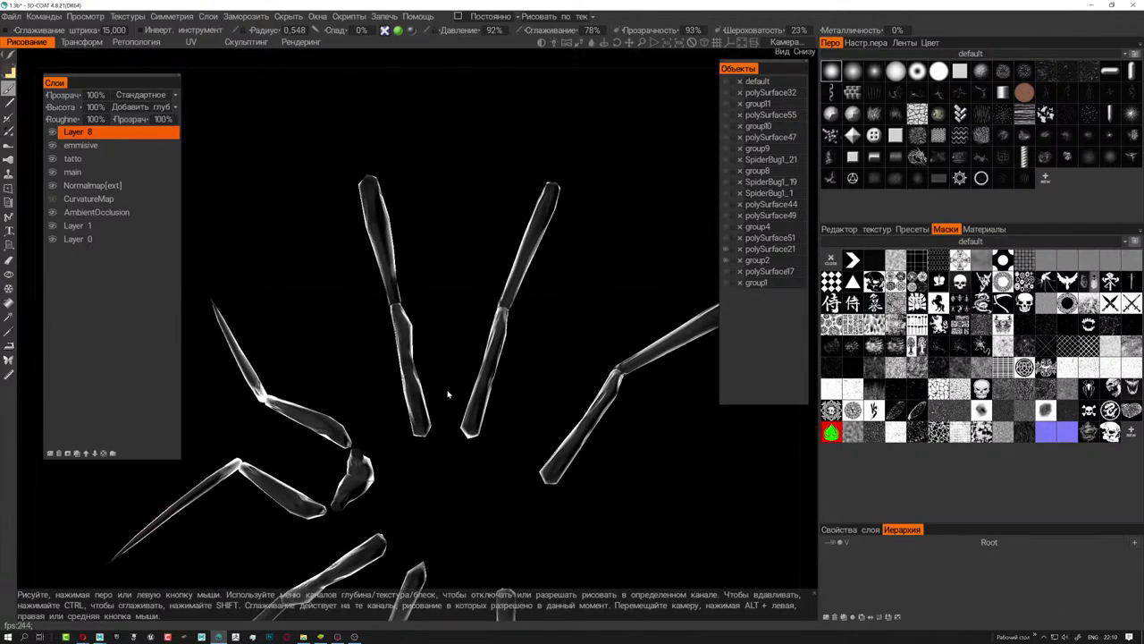
scroll(447, 390, "up", 5)
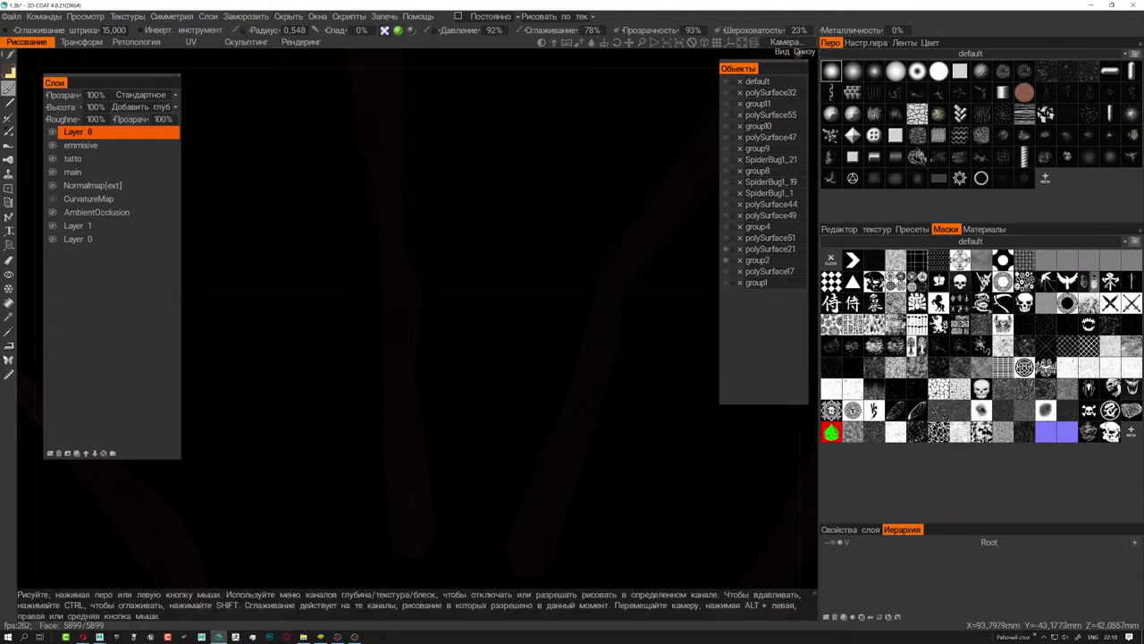
- Lighten the viewport background's top colour to a grey gradient
left_click(790, 43)
mouse_move(666, 90)
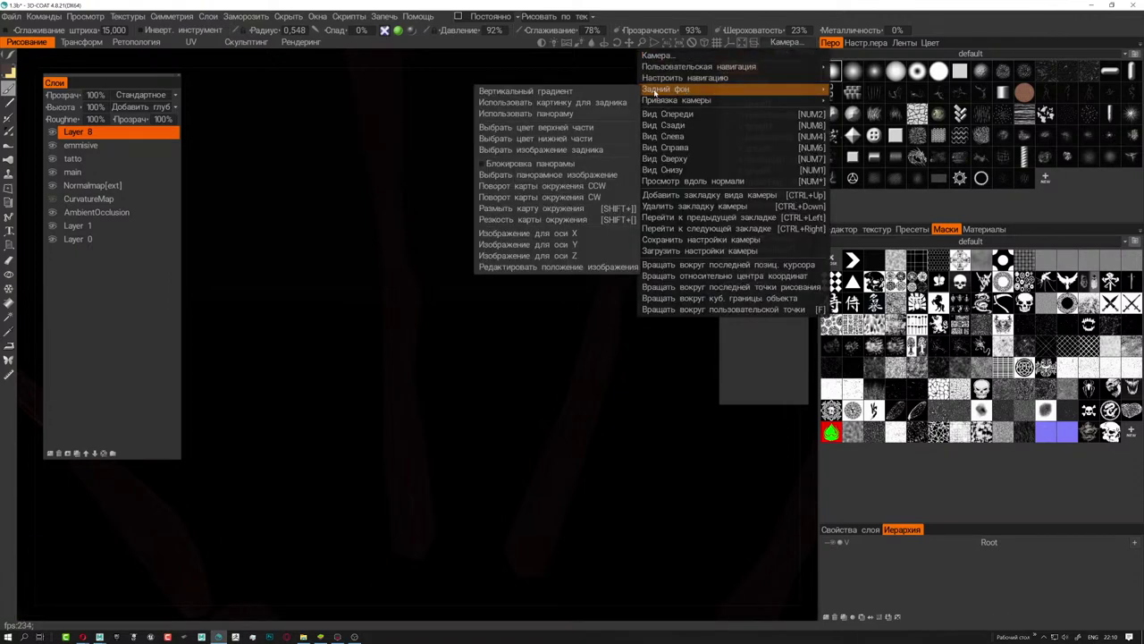
left_click(558, 130)
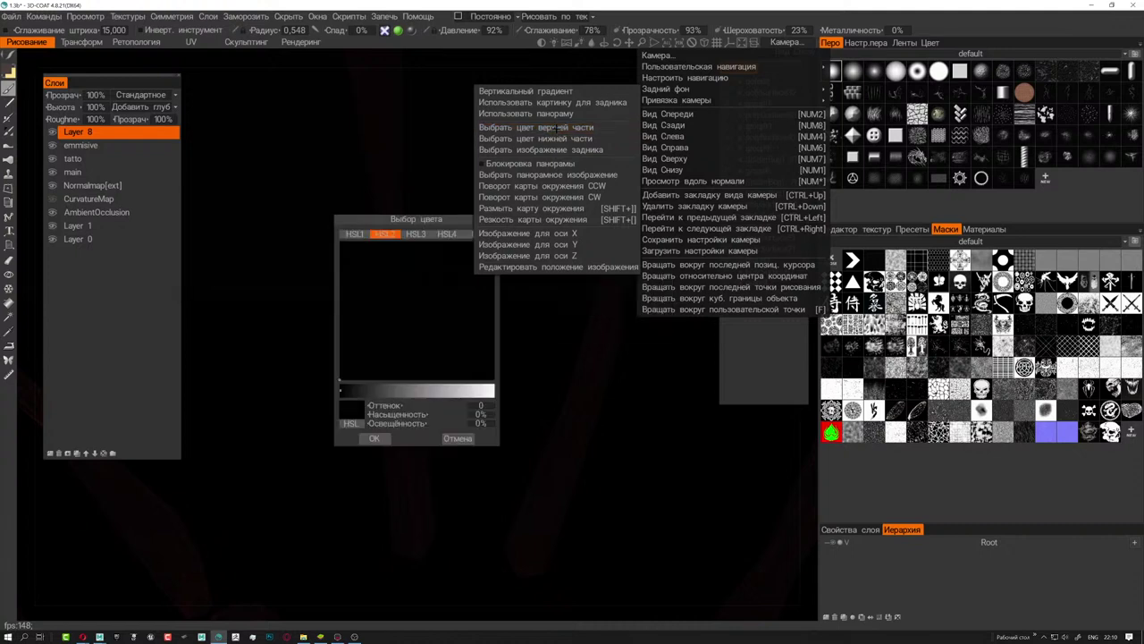
left_click(374, 392)
left_click_drag(375, 396, 383, 396)
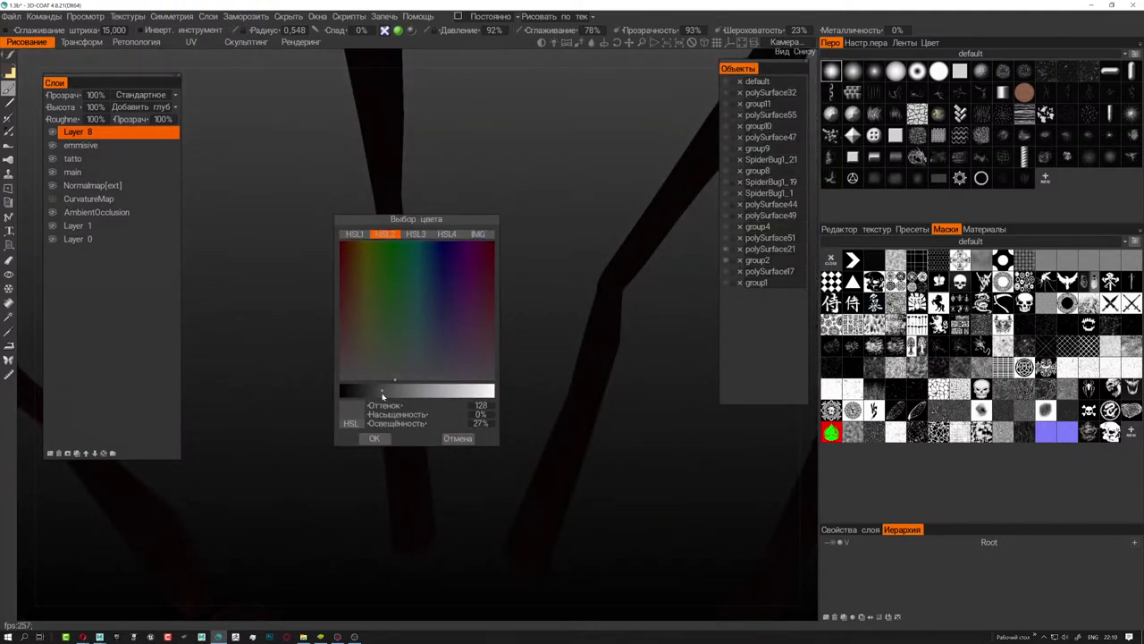
left_click(375, 438)
mouse_move(388, 435)
right_mouse_down()
mouse_move(510, 335)
mouse_move(462, 373)
right_mouse_up()
- Enlarge the brush, pick a different brush shape and paint pale pink streaks along the leg segments
right_click_drag(408, 449, 429, 455)
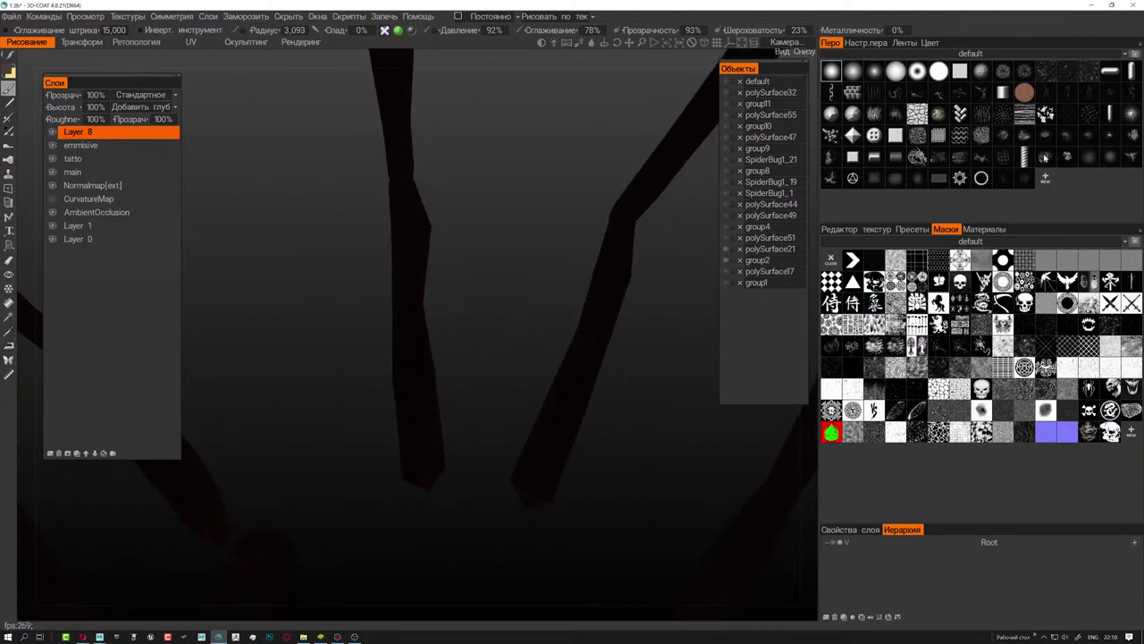
left_click(1087, 115)
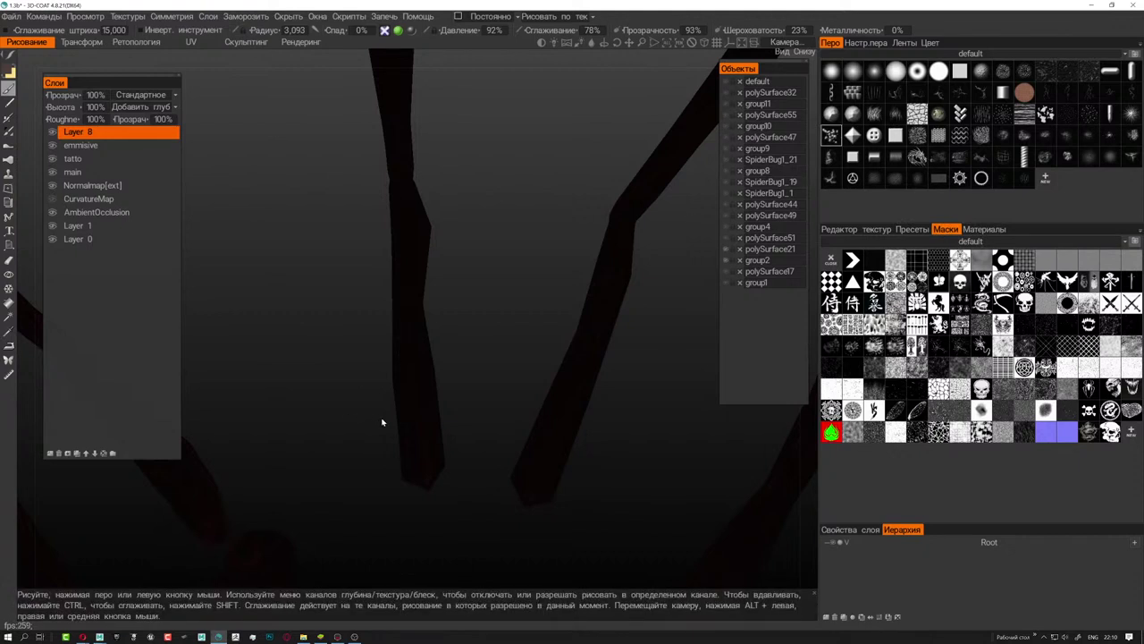
mouse_move(402, 438)
left_mouse_down()
mouse_move(416, 455)
mouse_move(402, 189)
left_mouse_up()
mouse_move(495, 345)
left_mouse_down()
mouse_move(455, 235)
mouse_move(577, 344)
mouse_move(524, 383)
mouse_move(595, 403)
left_mouse_up()
scroll(417, 340, "up", 5)
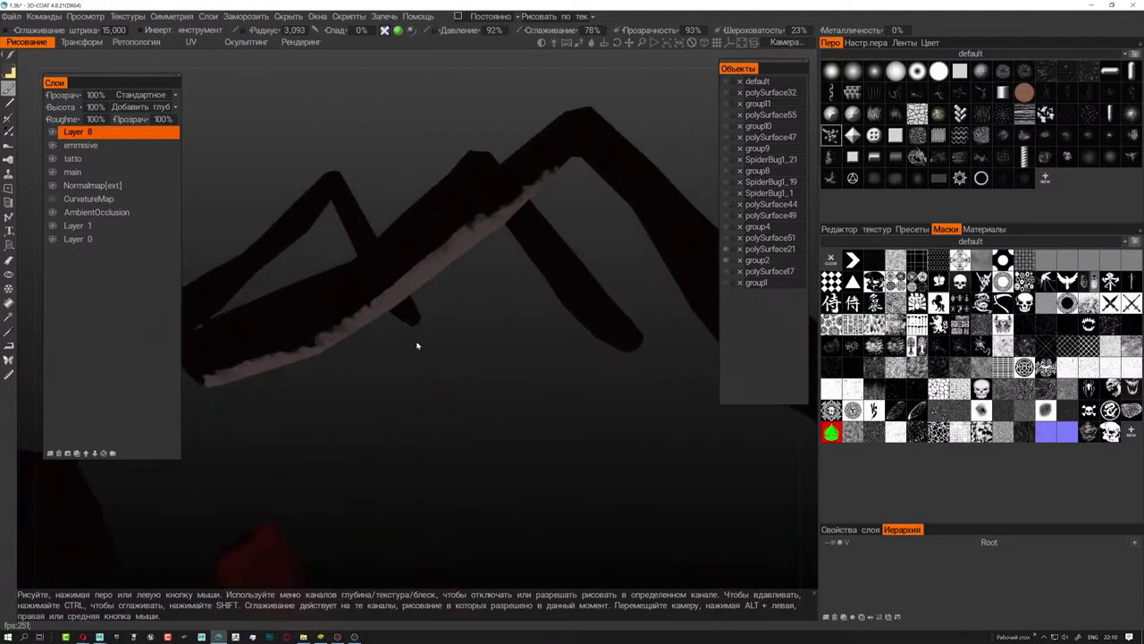
left_click_drag(430, 360, 328, 396)
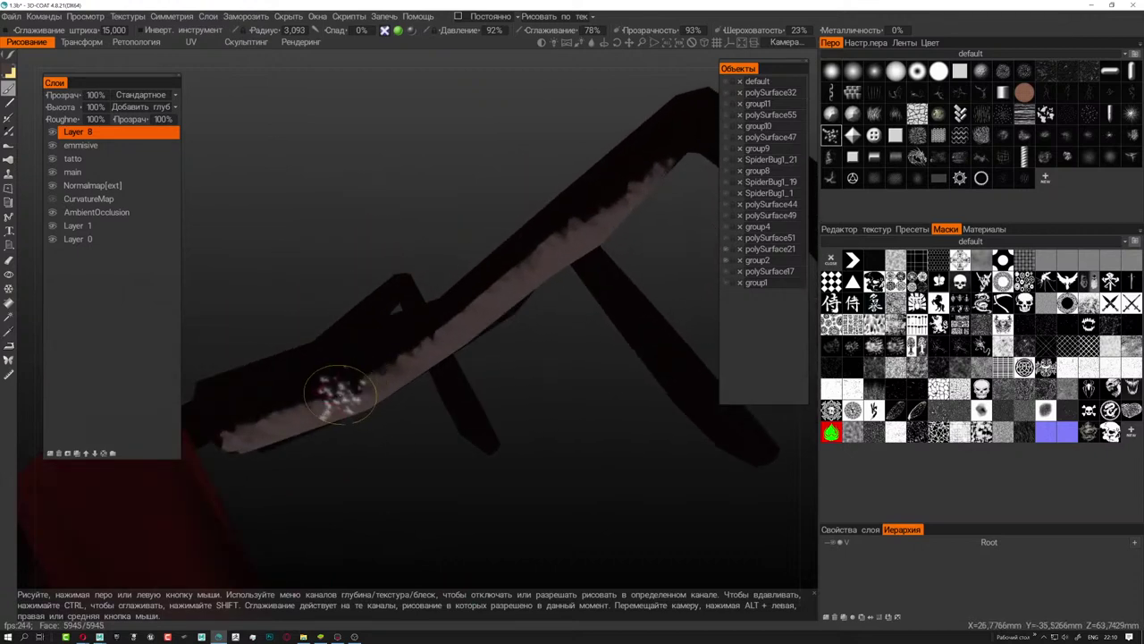
key("bracketright")
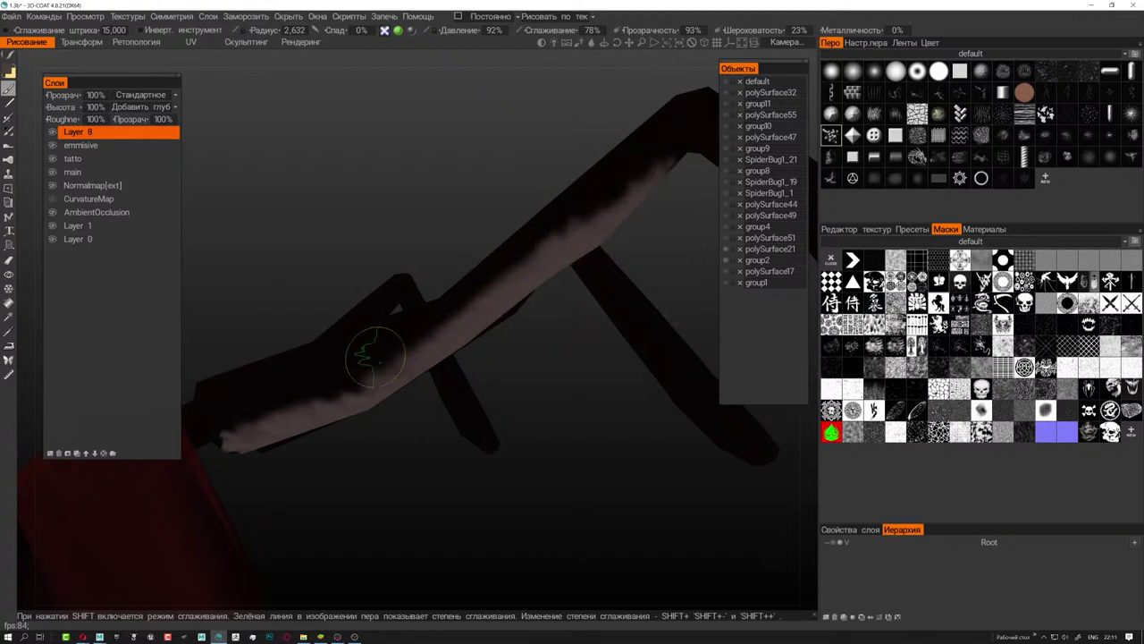
key("KP_1")
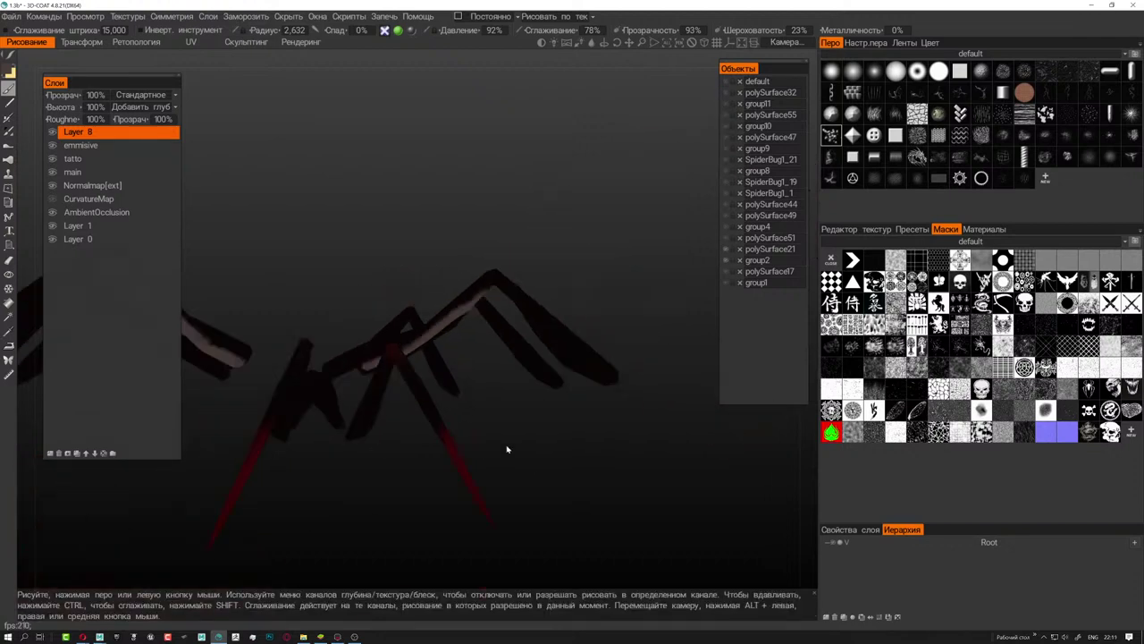
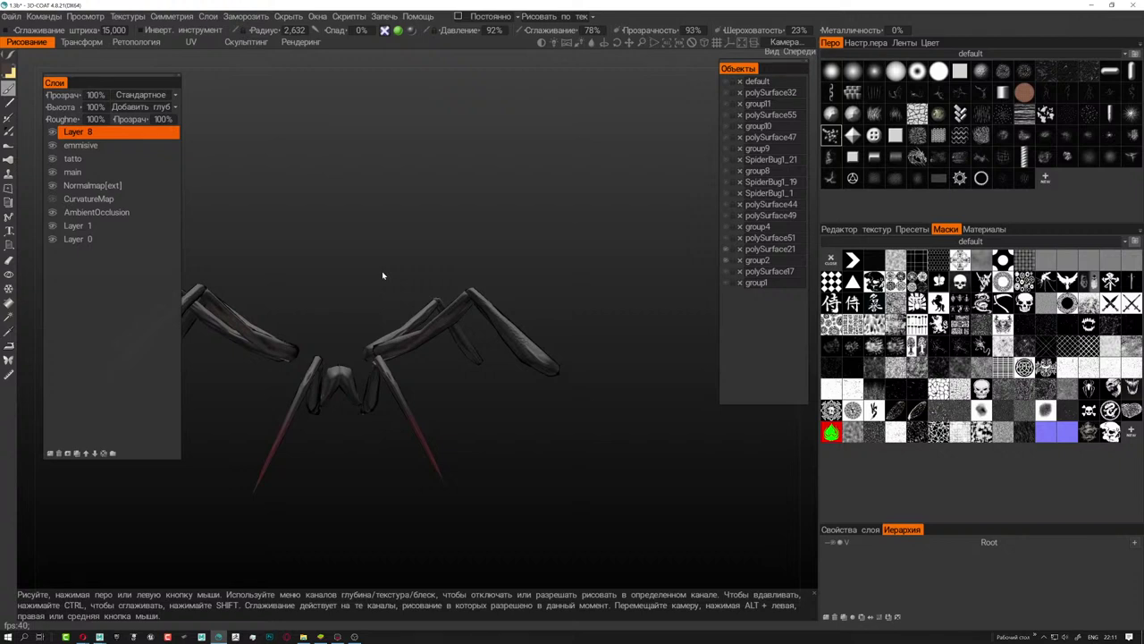
- Zoom in on a leg and set the paint colour to near-neutral grey (HSL 328/3%/40%)
scroll(382, 276, "up", 10)
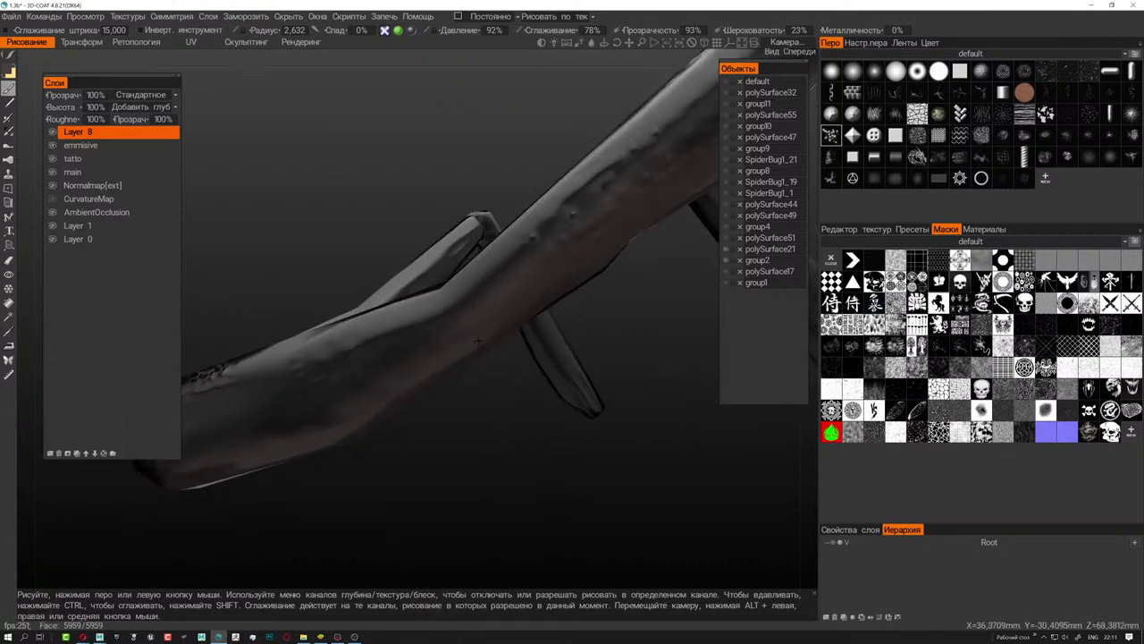
left_click_drag(507, 337, 487, 349, "alt")
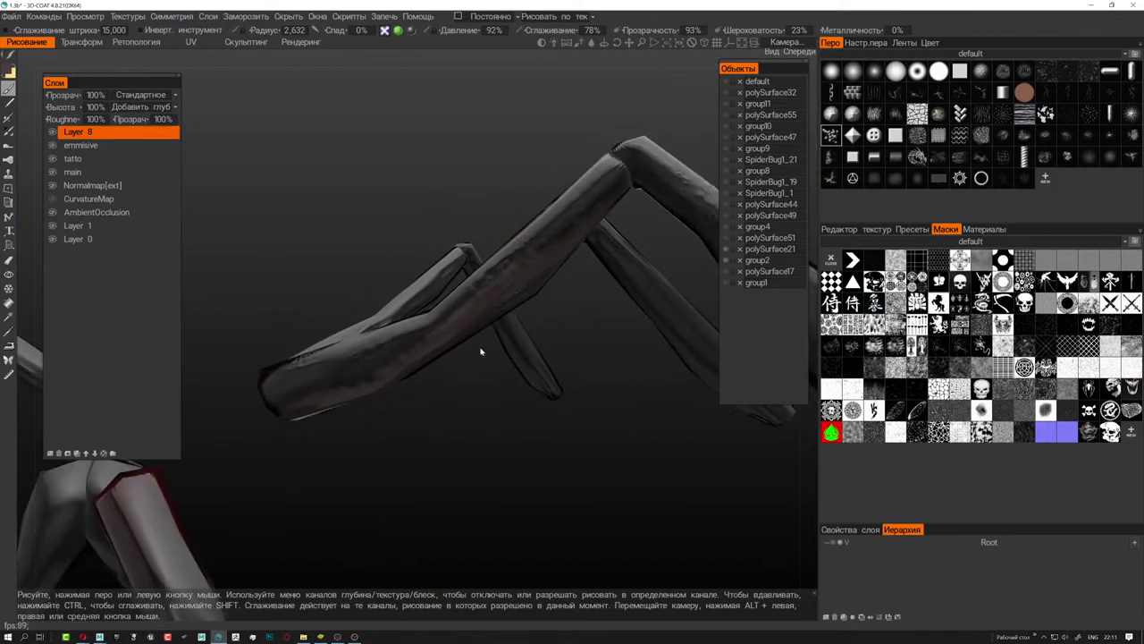
left_click_drag(481, 351, 362, 270, "alt")
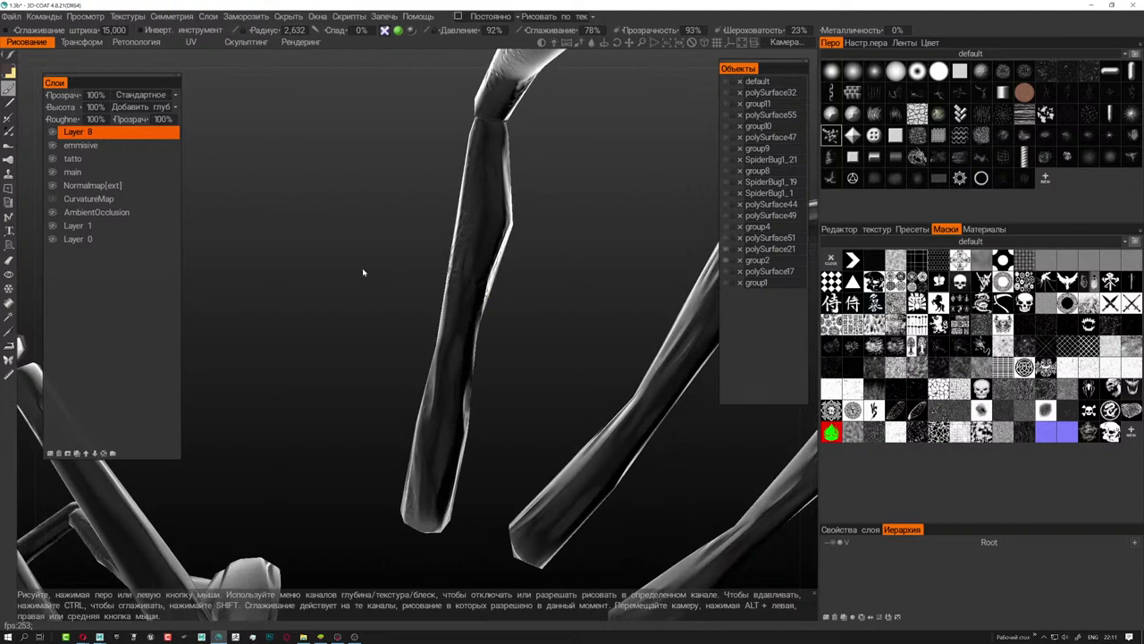
left_click(10, 71)
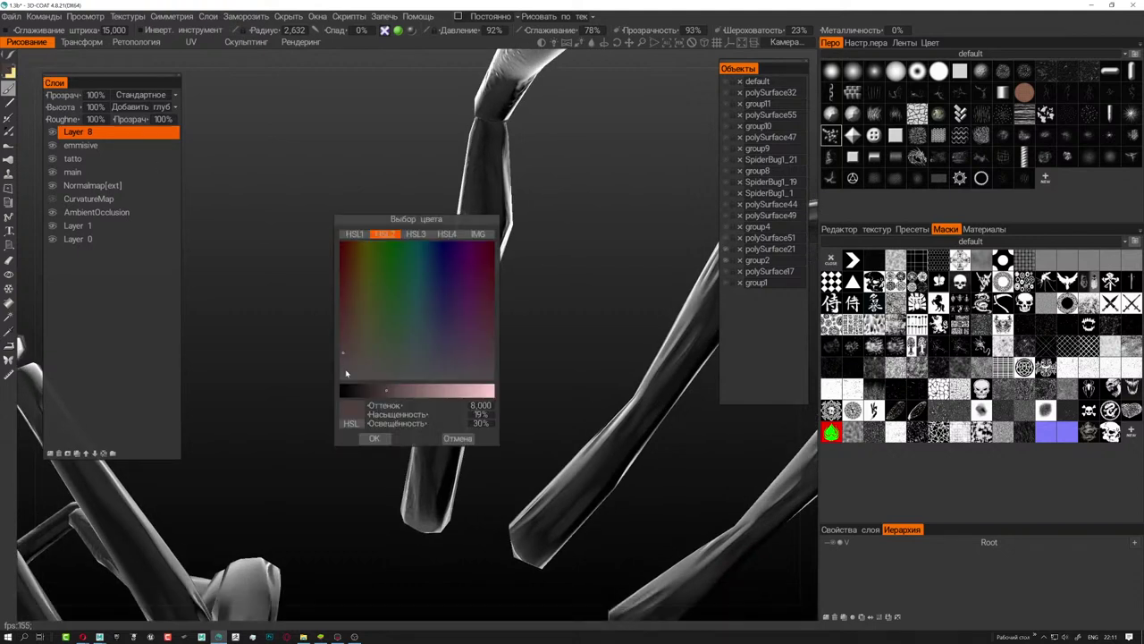
left_click_drag(342, 369, 340, 369)
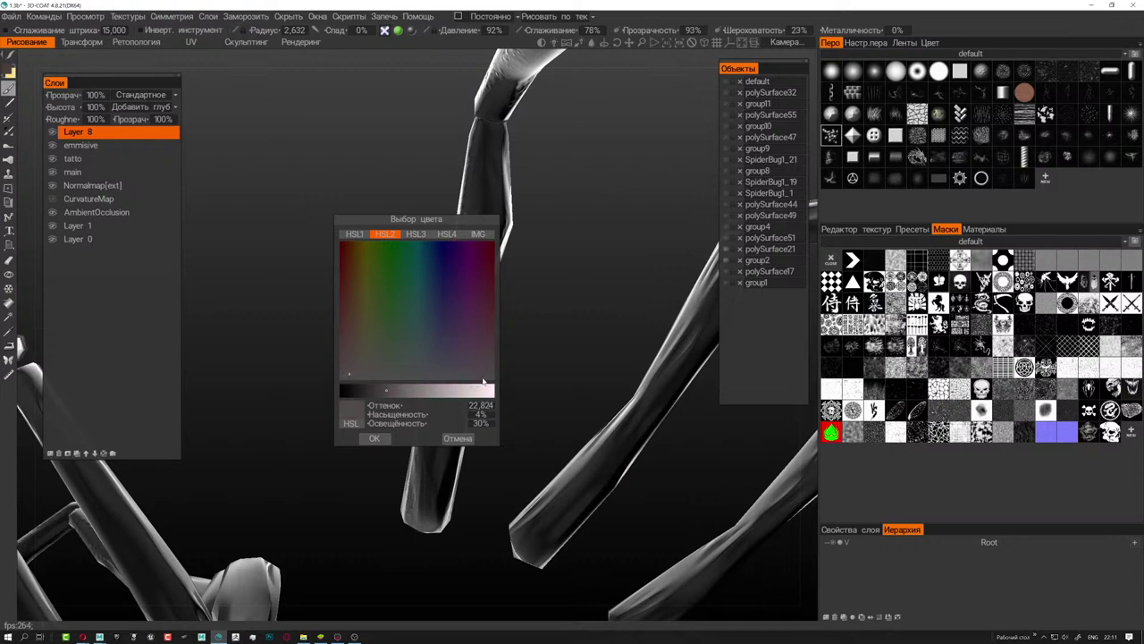
left_click(409, 391)
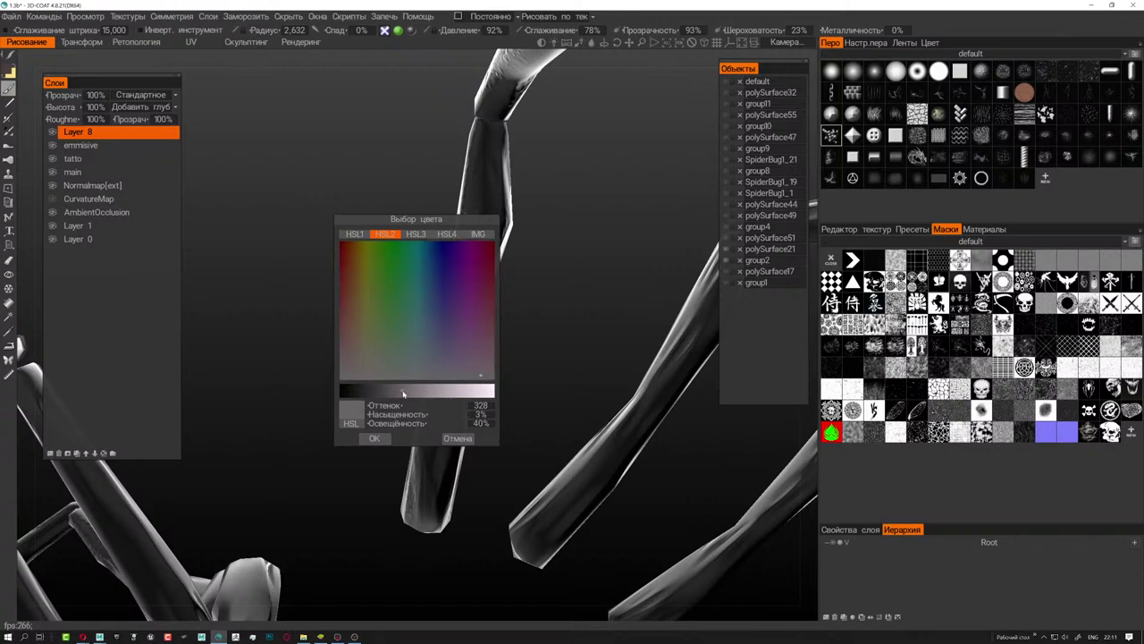
left_click(374, 438)
mouse_move(426, 420)
left_mouse_down("alt")
mouse_move(477, 382)
mouse_move(501, 393)
mouse_move(260, 412)
mouse_move(273, 427)
mouse_move(229, 467)
mouse_move(215, 460)
mouse_move(286, 447)
mouse_move(398, 393)
mouse_move(688, 159)
mouse_move(529, 242)
left_mouse_up("alt")
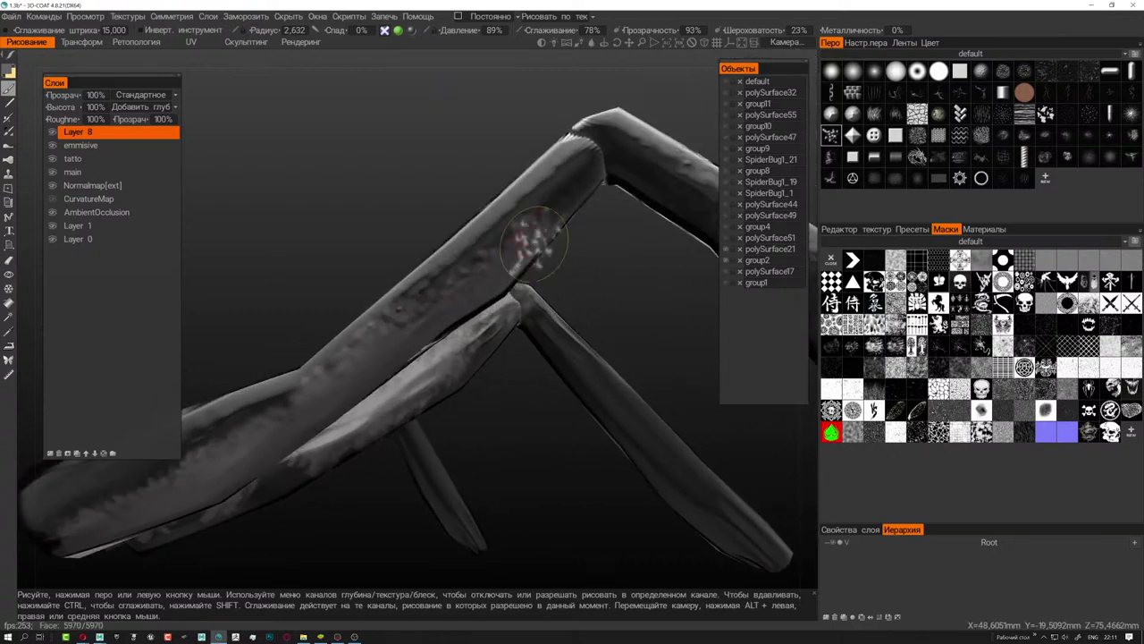
- Paint grime streaks down a leg from its joint, undoing two unwanted strokes
mouse_move(617, 240)
left_mouse_down("alt")
mouse_move(521, 235)
mouse_move(567, 215)
mouse_move(515, 211)
left_mouse_up("alt")
left_click_drag(407, 193, 613, 435)
mouse_move(555, 505)
left_mouse_down("alt")
mouse_move(536, 493)
mouse_move(634, 450)
mouse_move(510, 467)
mouse_move(402, 440)
mouse_move(458, 266)
left_mouse_up("alt")
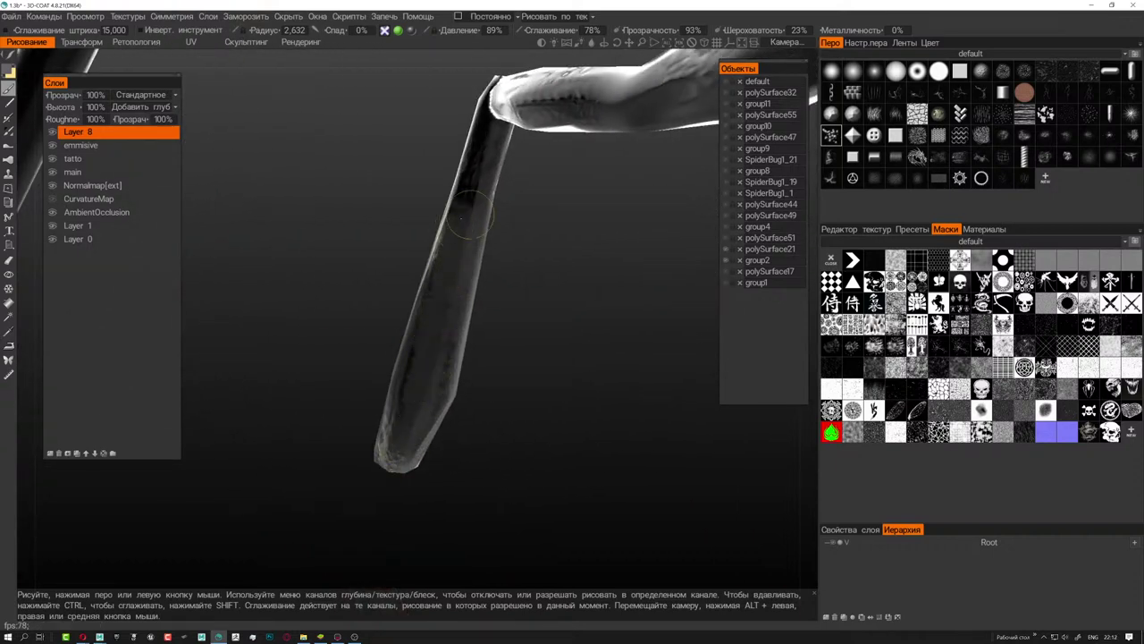
left_click_drag(496, 148, 490, 127)
key("ctrl+z")
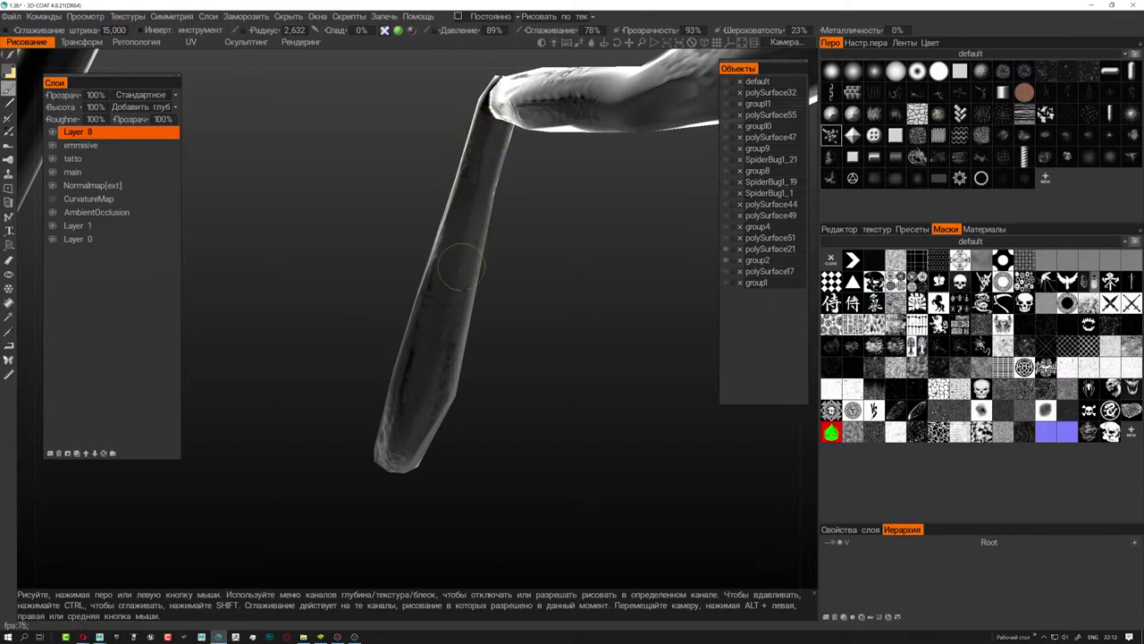
left_click_drag(406, 423, 402, 447)
key("ctrl+z")
- Paint grime up along a diagonal leg, then move in closer on the legs
left_click_drag(392, 485, 411, 450)
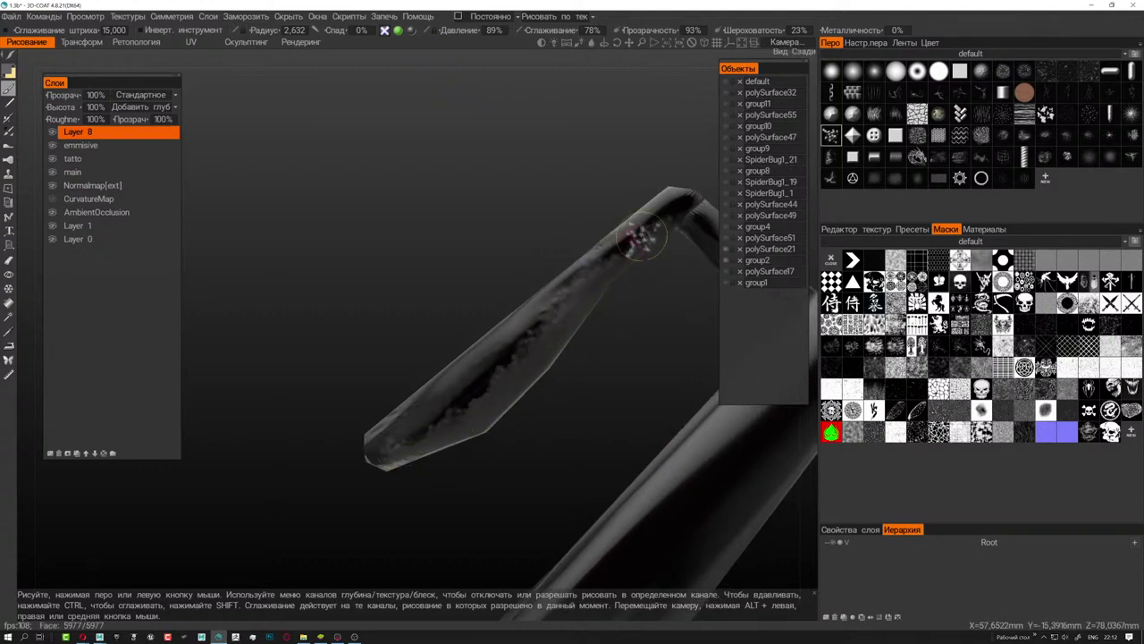
left_click_drag(671, 352, 498, 310)
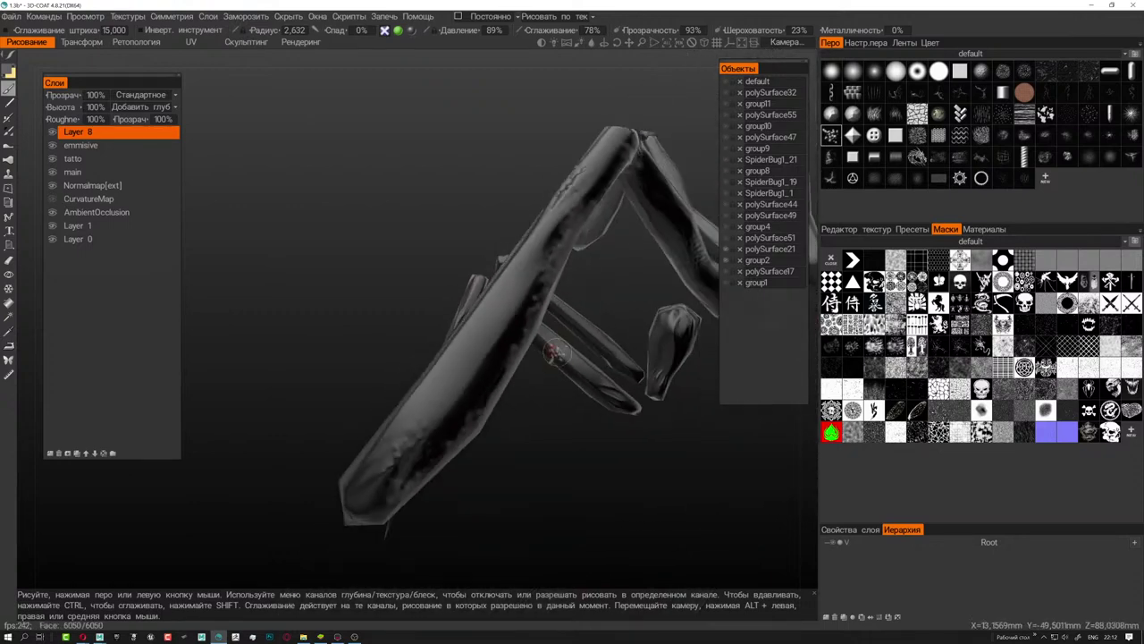
mouse_move(498, 310)
left_mouse_down()
mouse_move(503, 289)
mouse_move(524, 289)
left_mouse_up()
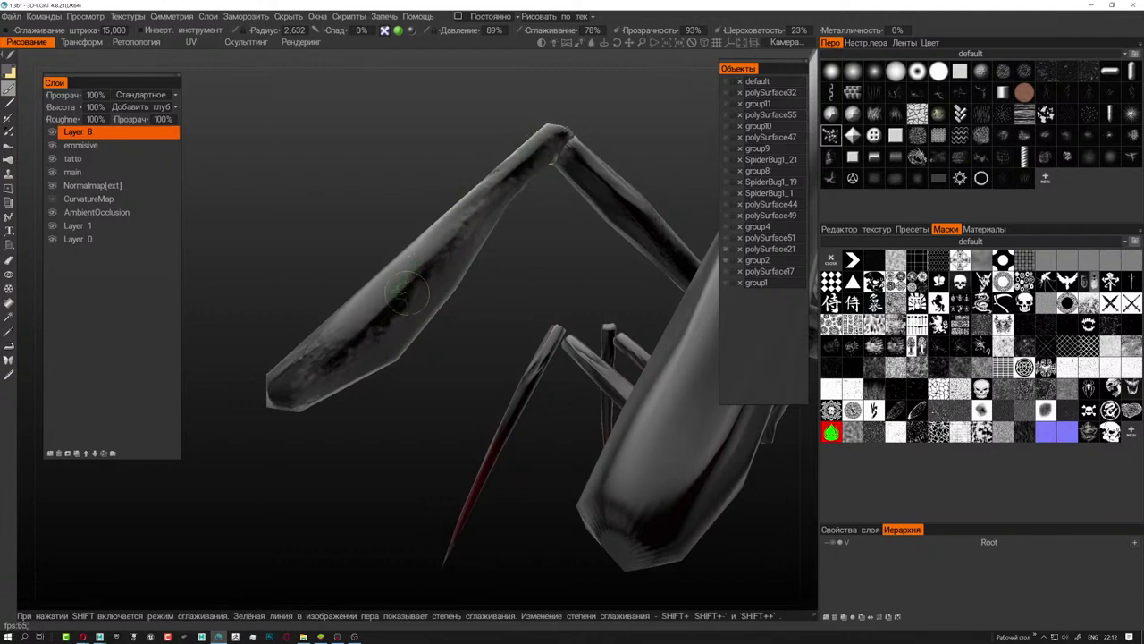
mouse_move(626, 294)
left_mouse_down()
mouse_move(572, 268)
mouse_move(539, 316)
mouse_move(530, 306)
left_mouse_up()
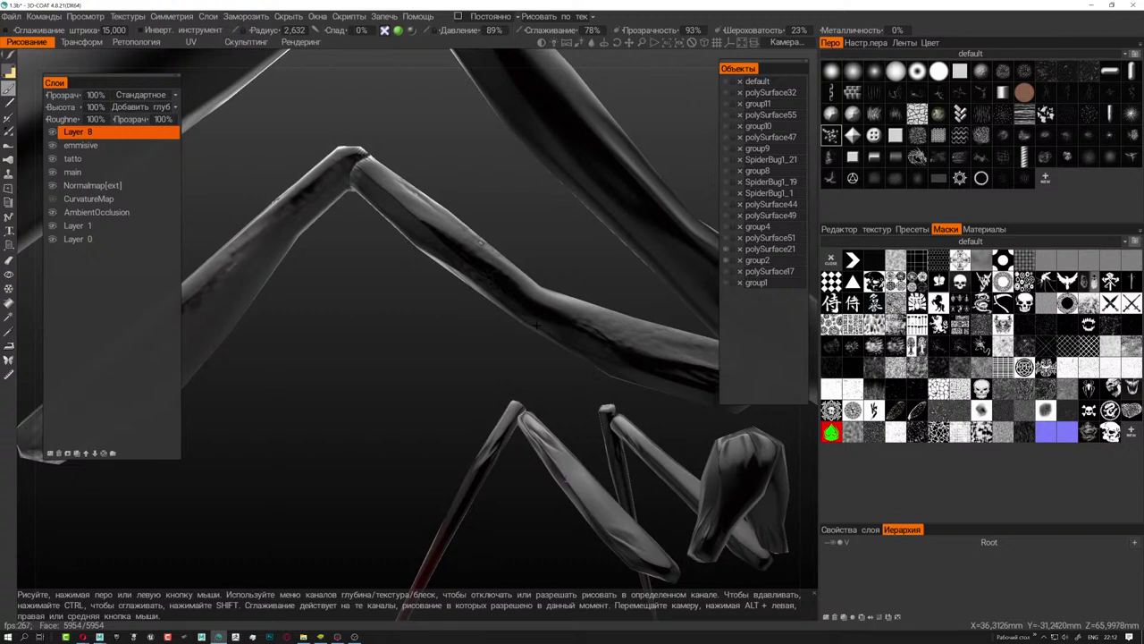
- Paint grainy grime along a bent leg, then pull back to check the whole spider
left_click_drag(529, 306, 554, 355, "alt")
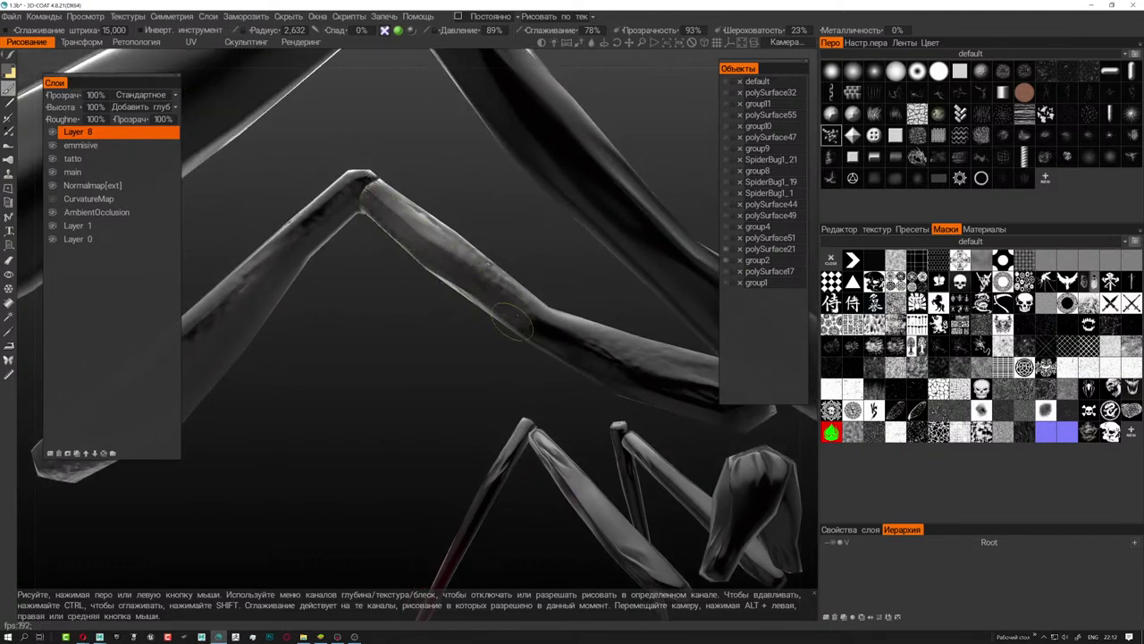
left_click_drag(596, 367, 690, 405)
left_click_drag(672, 366, 690, 402, "alt")
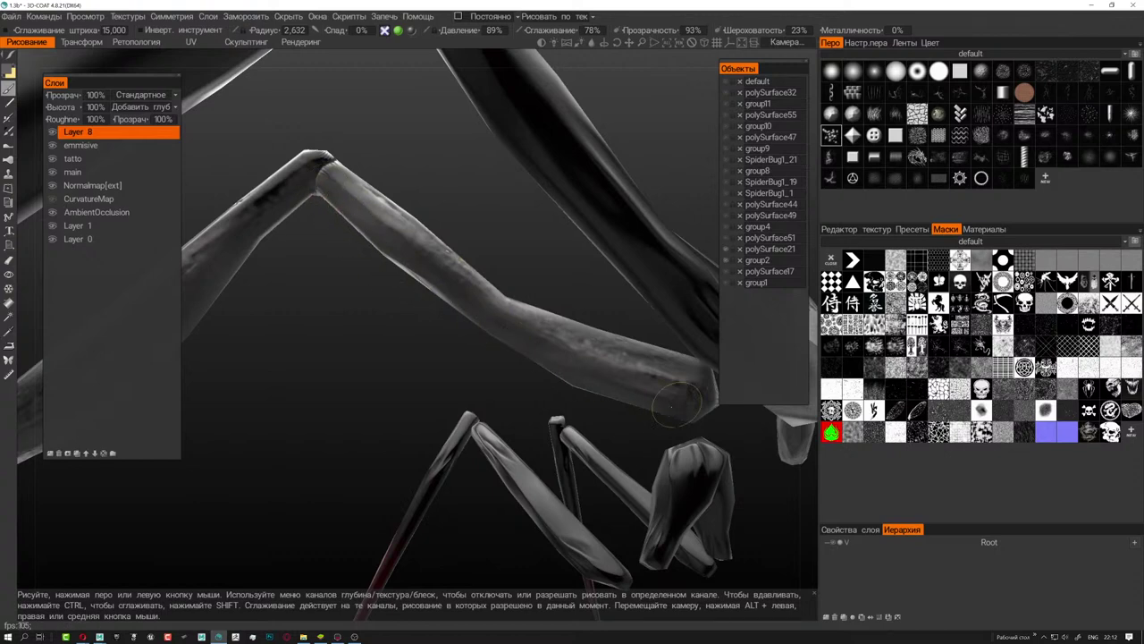
mouse_move(660, 404)
left_mouse_down("alt")
mouse_move(666, 334)
mouse_move(639, 460)
left_mouse_up("alt")
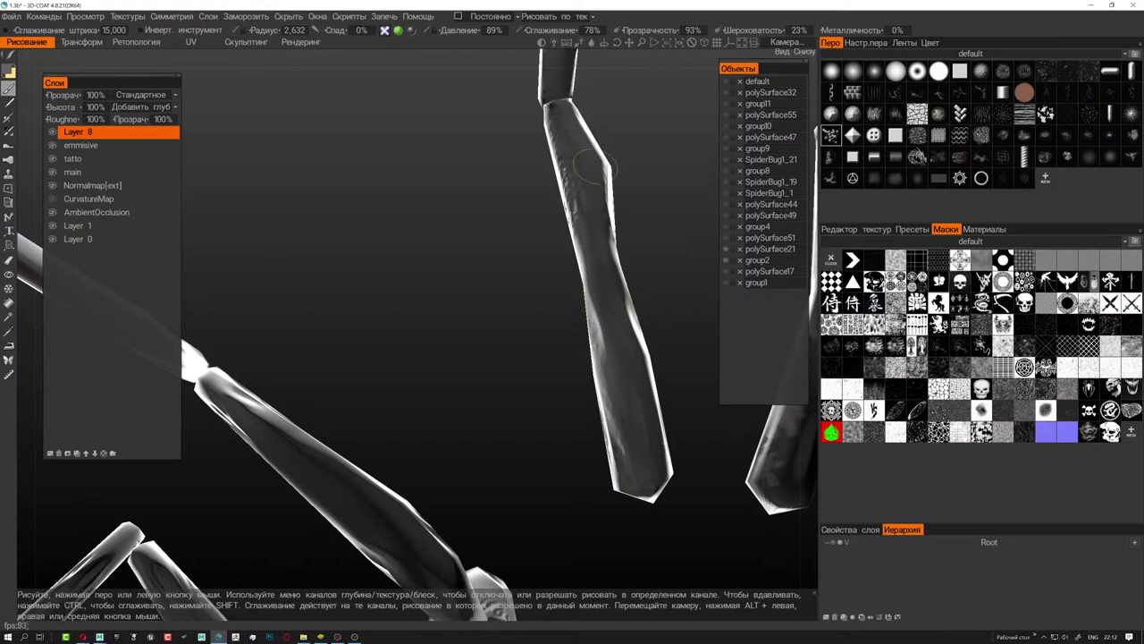
mouse_move(565, 114)
left_mouse_down("alt")
mouse_move(566, 247)
mouse_move(515, 346)
mouse_move(633, 206)
left_mouse_up("alt")
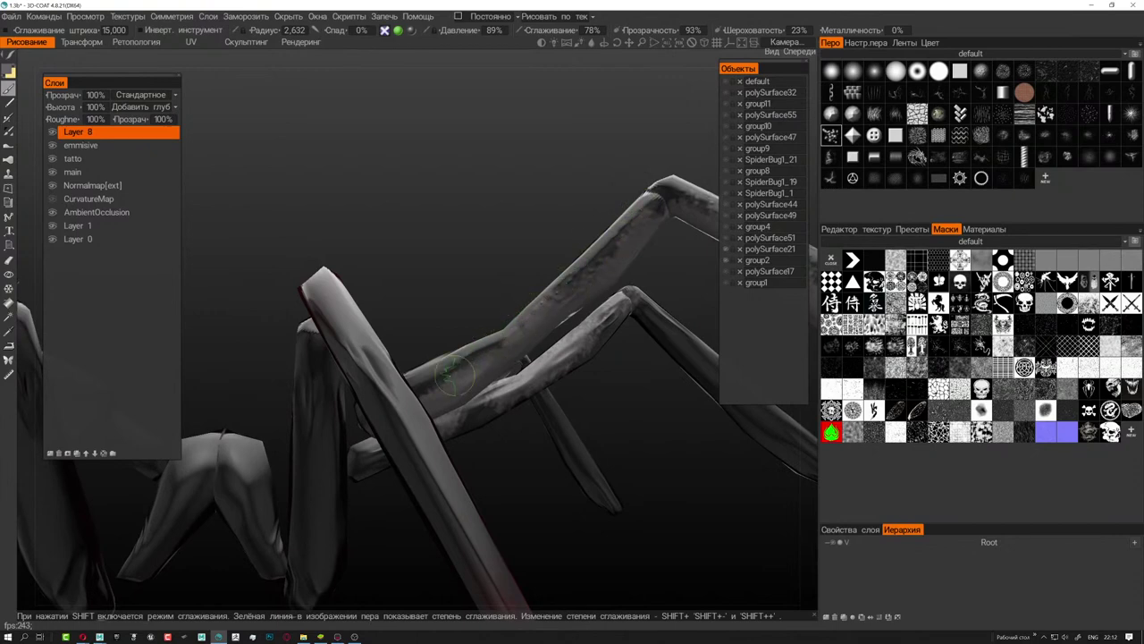
mouse_move(452, 373)
left_mouse_down("alt")
mouse_move(495, 361)
mouse_move(513, 276)
left_mouse_up("alt")
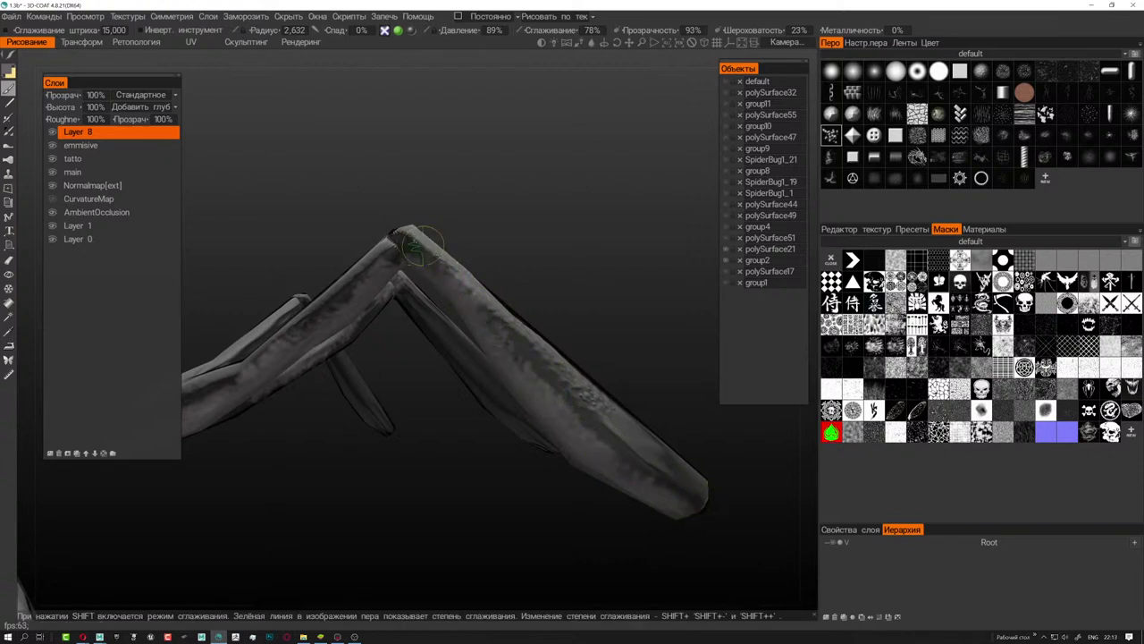
right_click_drag(387, 243, 475, 475, "alt")
mouse_move(474, 475)
left_mouse_down("alt")
mouse_move(439, 485)
mouse_move(461, 480)
mouse_move(503, 375)
mouse_move(450, 307)
mouse_move(501, 365)
left_mouse_up("alt")
scroll(461, 480, "up", 2)
scroll(454, 460, "up", 3)
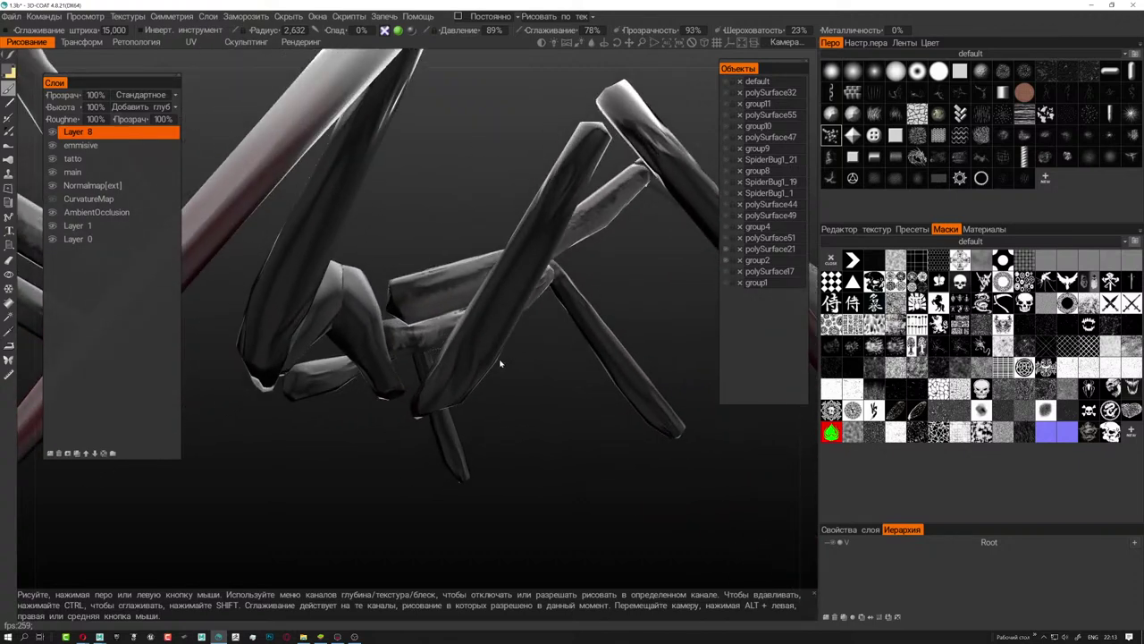
- Turn the legs into an inverted V and set the brush radius to about 1.739
scroll(454, 373, "up", 2)
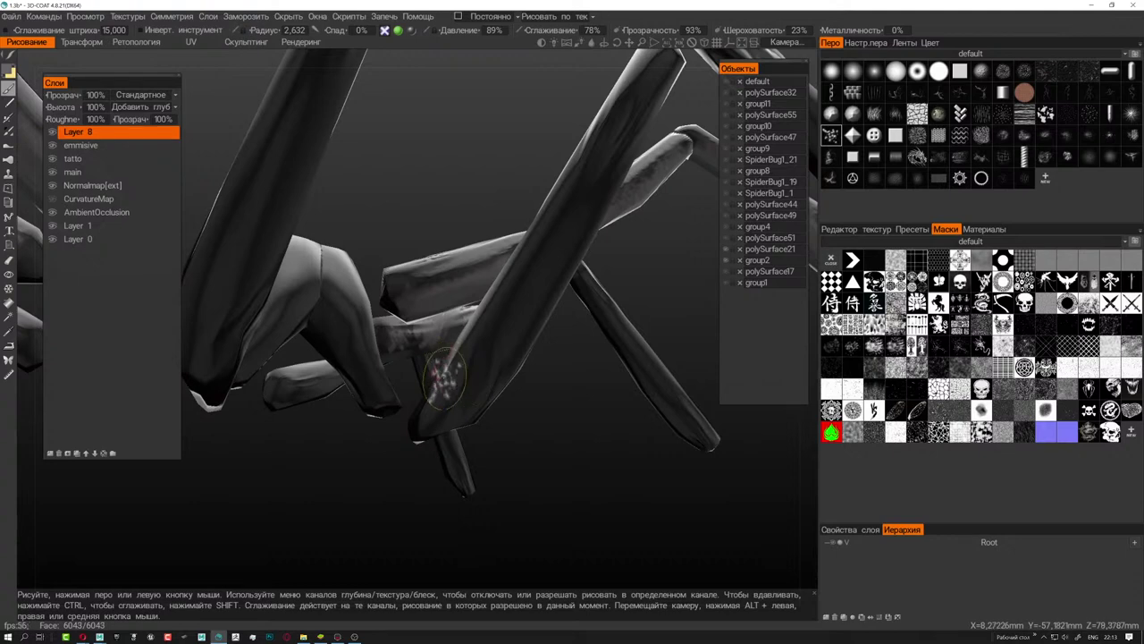
mouse_move(454, 373)
left_mouse_down("alt")
mouse_move(303, 330)
mouse_move(353, 333)
left_mouse_up("alt")
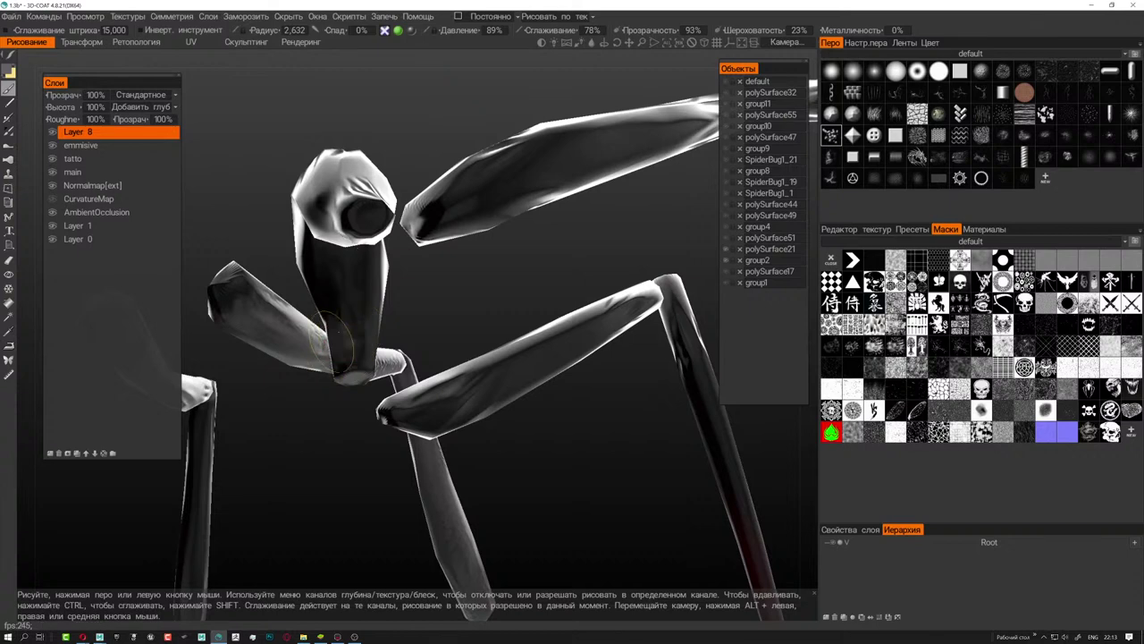
left_click_drag(344, 372, 468, 357, "alt")
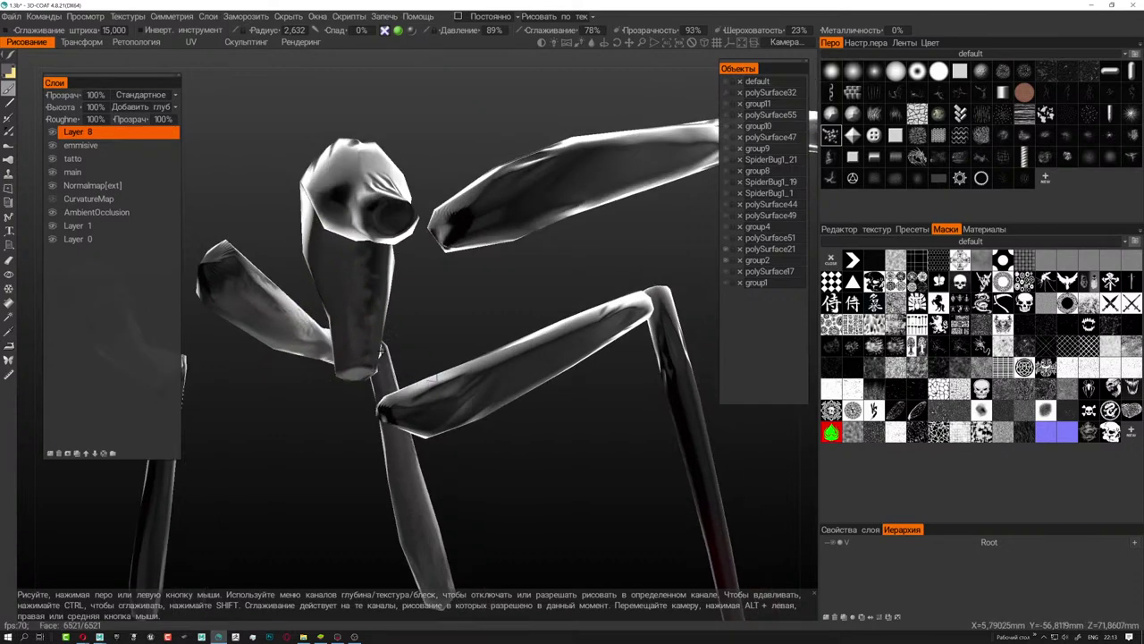
right_click_drag(467, 358, 547, 231)
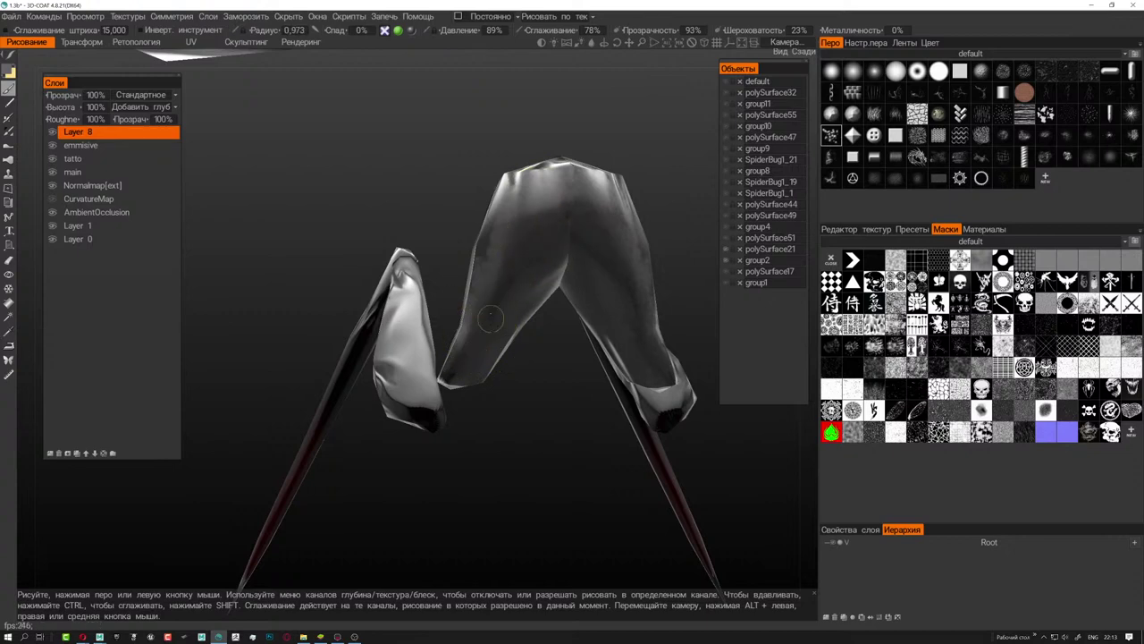
right_click_drag(468, 352, 528, 234)
- Paint over the dark patch on a leg and smooth it with Shift
mouse_move(556, 228)
left_mouse_down("alt")
mouse_move(659, 263)
mouse_move(566, 315)
left_mouse_up("alt")
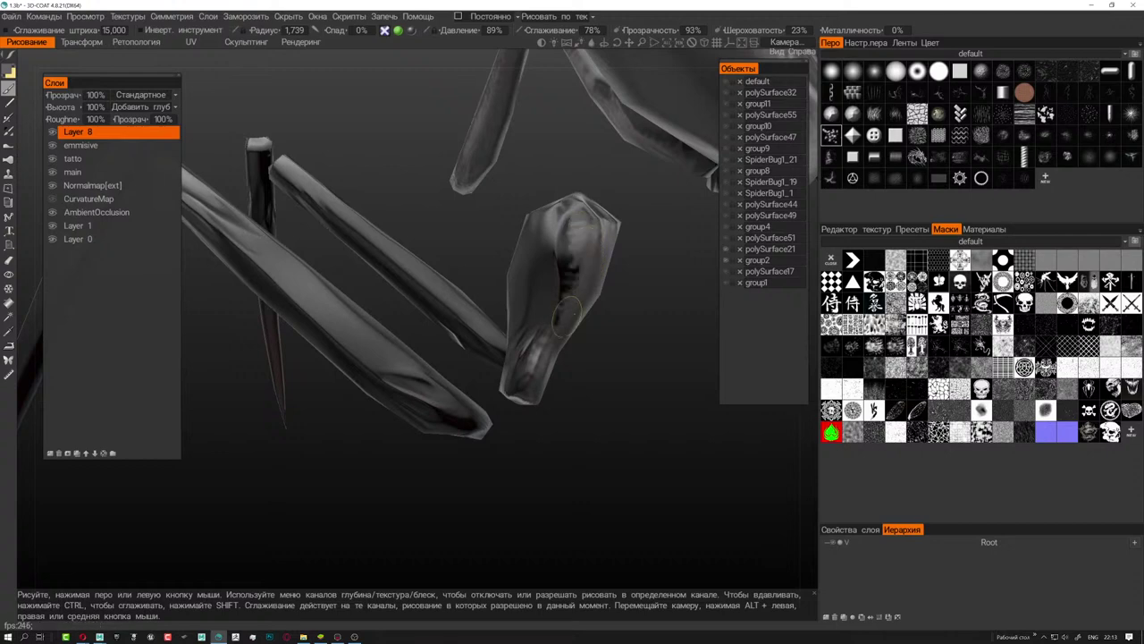
left_click_drag(540, 370, 586, 254)
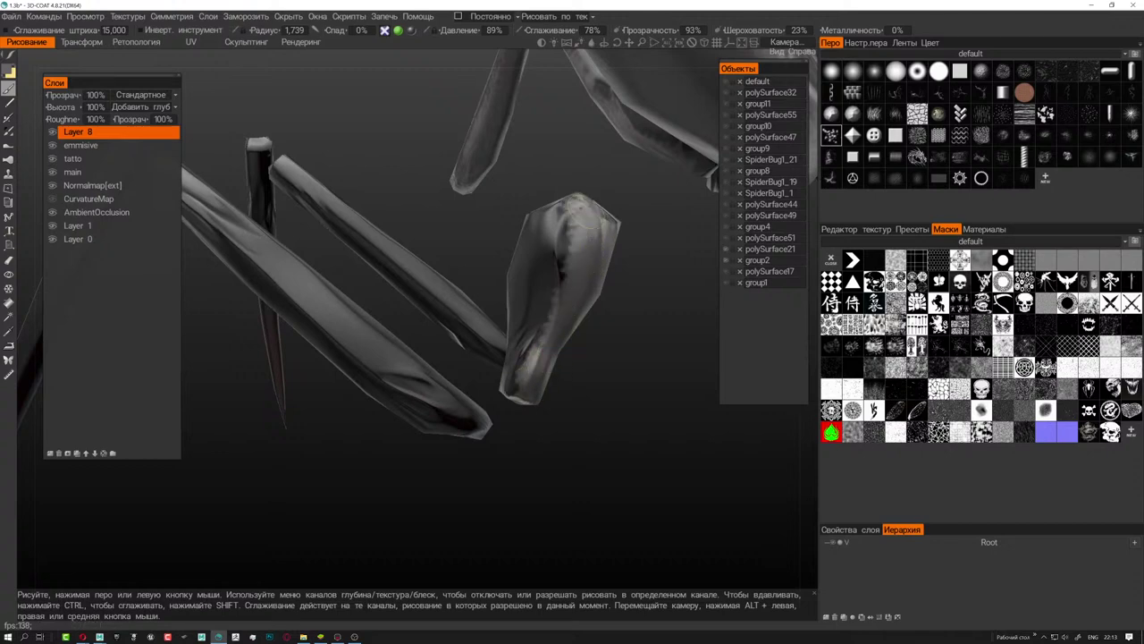
key("shift")
mouse_move(541, 409)
left_mouse_down("alt")
mouse_move(605, 408)
mouse_move(438, 383)
mouse_move(475, 365)
mouse_move(447, 340)
mouse_move(468, 388)
mouse_move(474, 373)
left_mouse_up("alt")
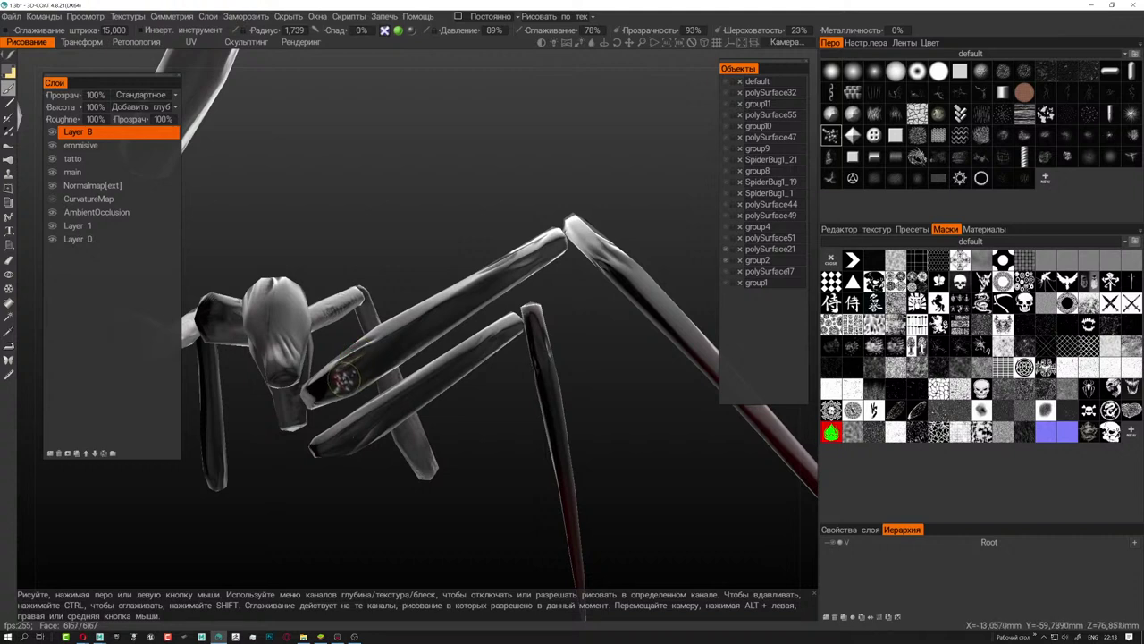
- Enlarge the brush to about 2.371 and paint along the leg near the body
key("bracketright")
left_click_drag(326, 382, 432, 320)
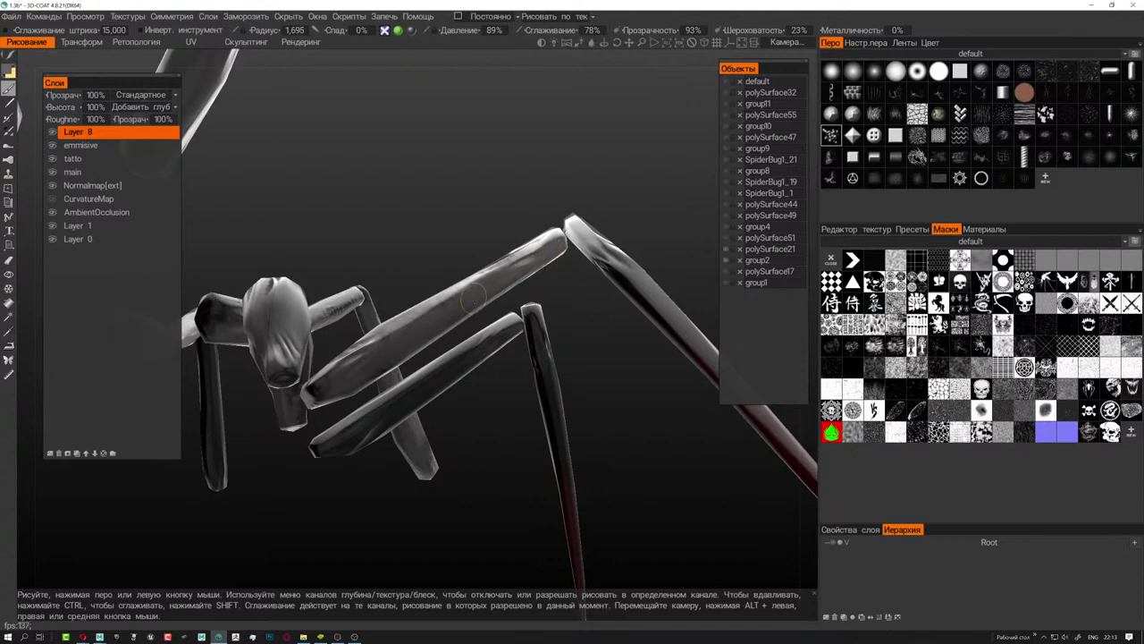
left_click_drag(326, 388, 380, 394, "alt")
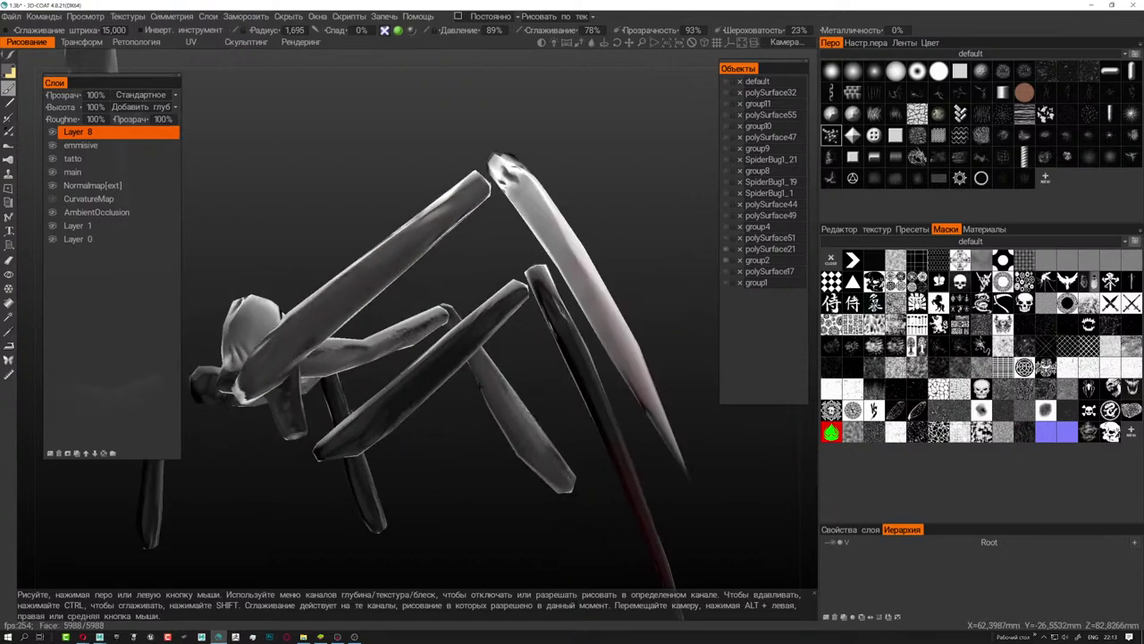
left_click_drag(432, 386, 487, 476, "alt")
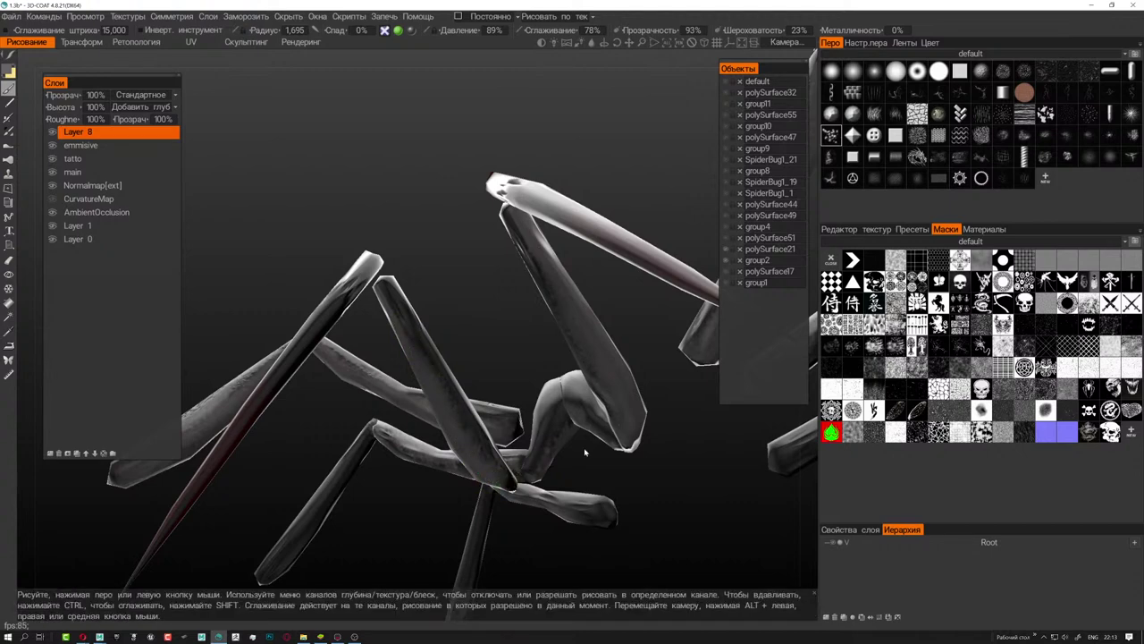
mouse_move(420, 354)
left_mouse_down("alt")
mouse_move(654, 477)
mouse_move(595, 413)
mouse_move(546, 413)
mouse_move(562, 423)
mouse_move(529, 408)
mouse_move(593, 370)
mouse_move(509, 360)
mouse_move(525, 382)
mouse_move(546, 375)
mouse_move(330, 530)
mouse_move(204, 585)
mouse_move(545, 382)
mouse_move(560, 342)
left_mouse_up("alt")
- Raise the brush radius to 2.367 and inspect the grimy legs from several angles
mouse_move(578, 466)
left_mouse_down("alt")
mouse_move(566, 408)
mouse_move(455, 430)
mouse_move(383, 398)
mouse_move(382, 365)
mouse_move(286, 454)
mouse_move(261, 500)
left_mouse_up("alt")
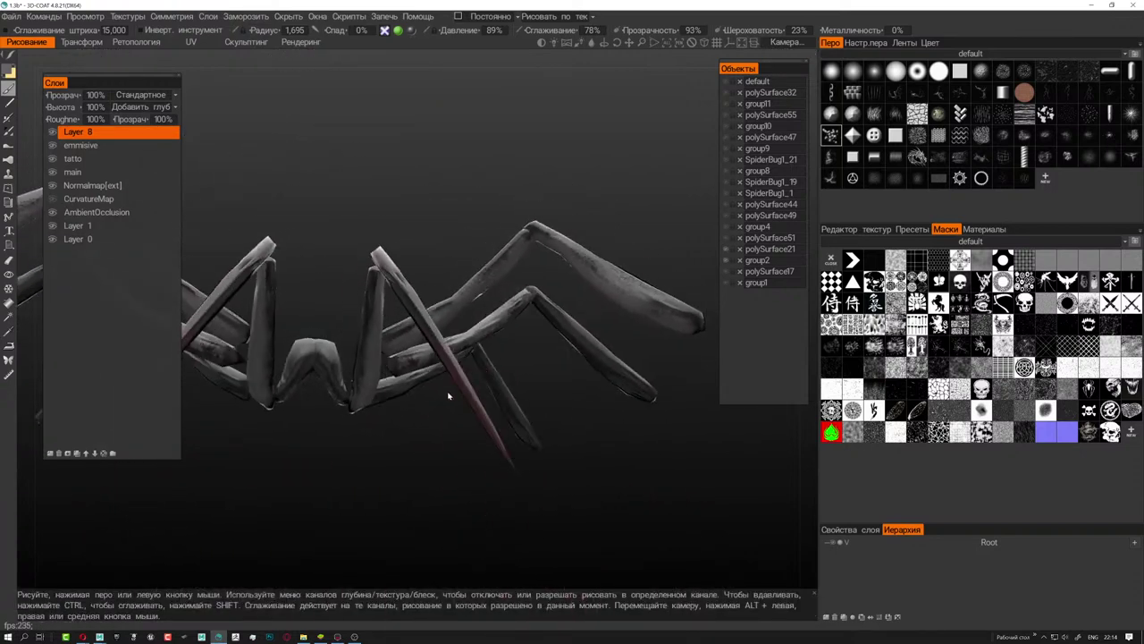
scroll(381, 363, "up", 5)
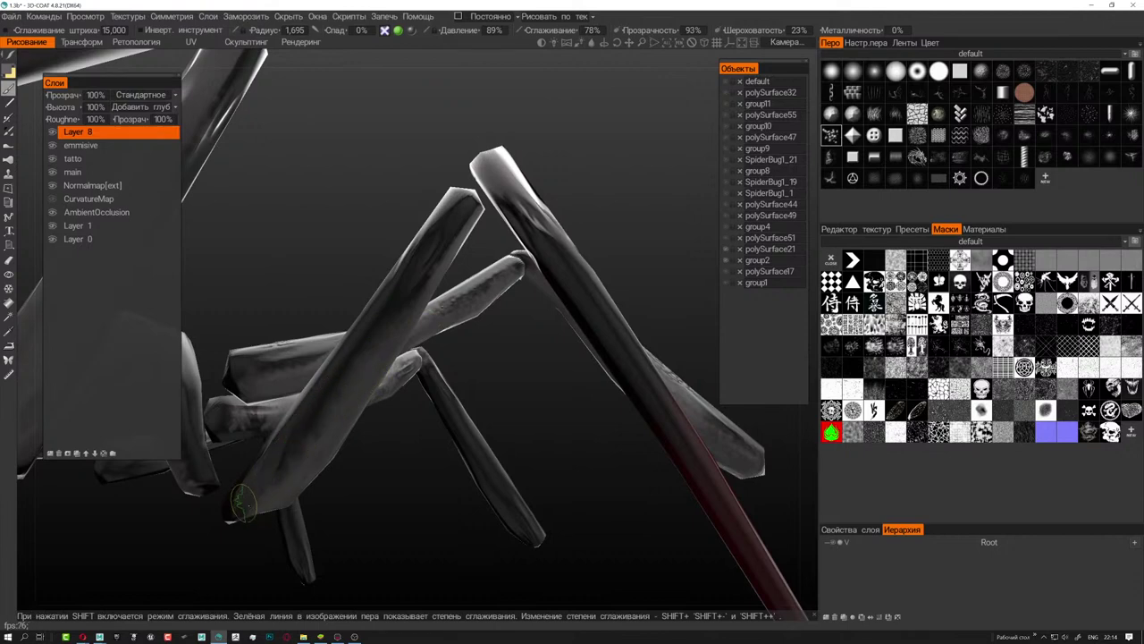
scroll(526, 553, "down", 5)
mouse_move(485, 531)
left_mouse_down("alt")
mouse_move(510, 519)
mouse_move(391, 541)
mouse_move(533, 417)
left_mouse_up("alt")
scroll(493, 396, "up", 5)
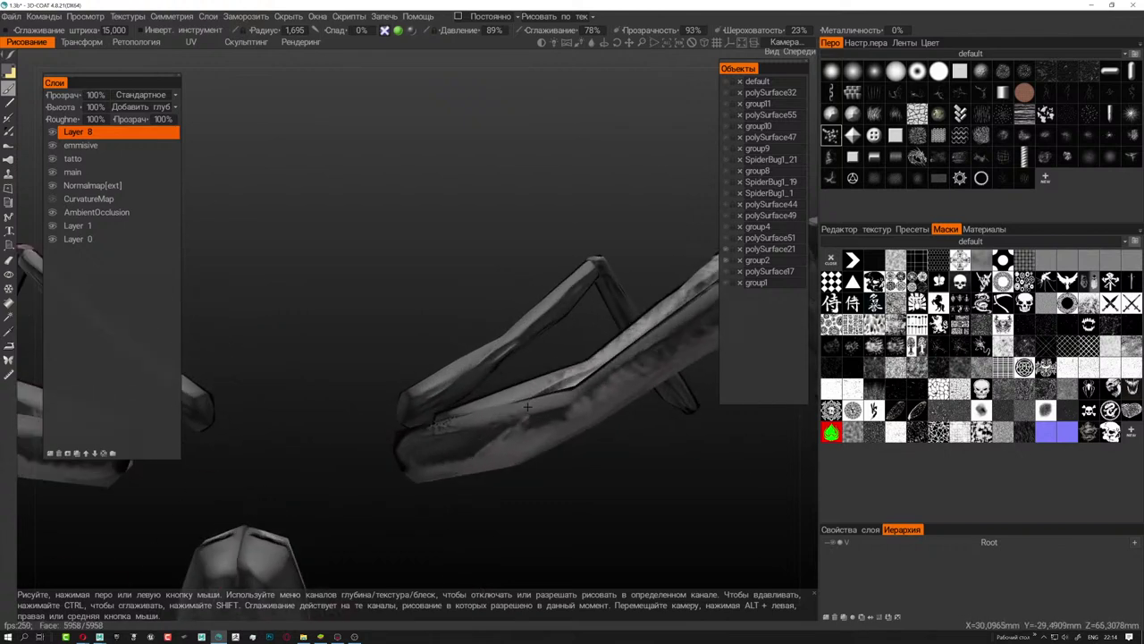
scroll(580, 361, "up", 2)
mouse_move(579, 361)
left_mouse_down("alt")
mouse_move(567, 324)
mouse_move(475, 349)
left_mouse_up("alt")
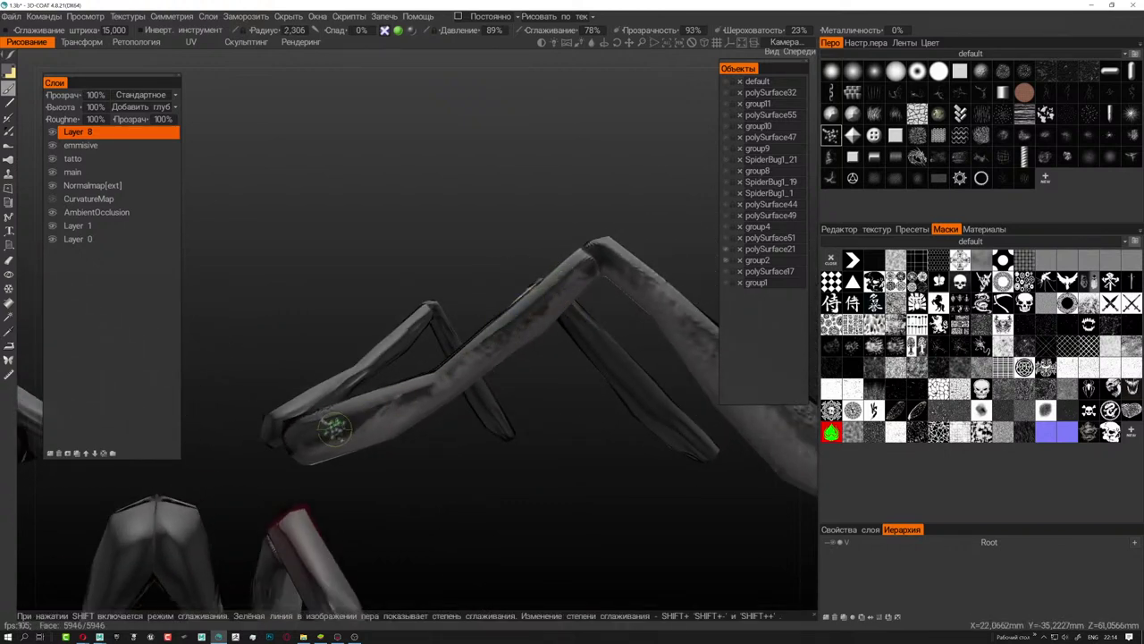
right_click_drag(304, 433, 407, 406)
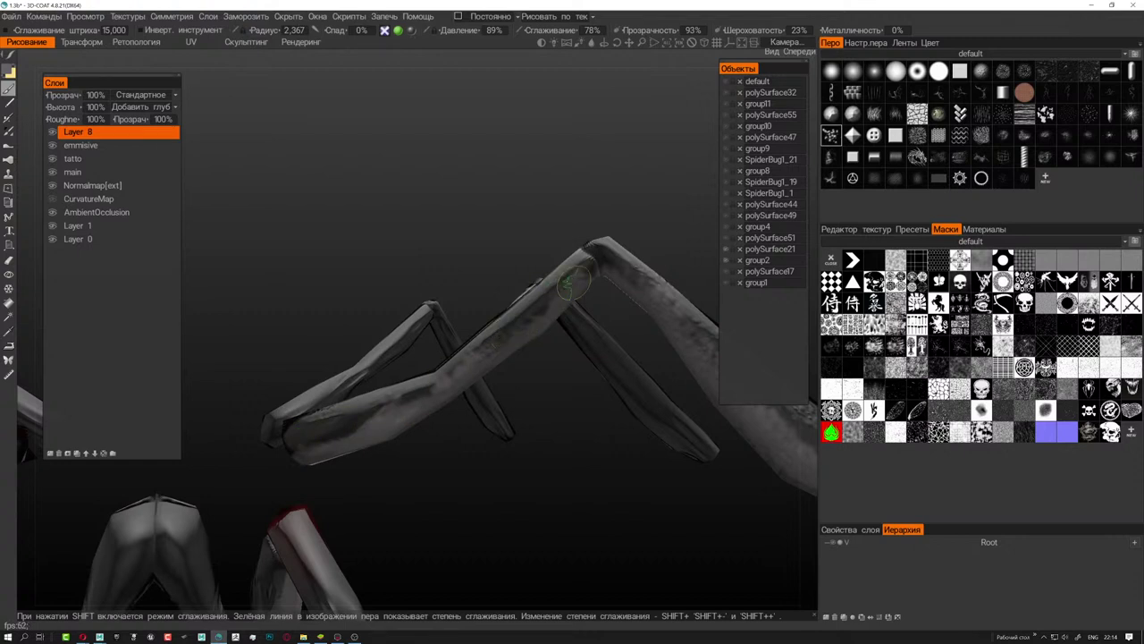
mouse_move(591, 410)
left_mouse_down("alt")
mouse_move(435, 402)
mouse_move(429, 338)
left_mouse_up("alt")
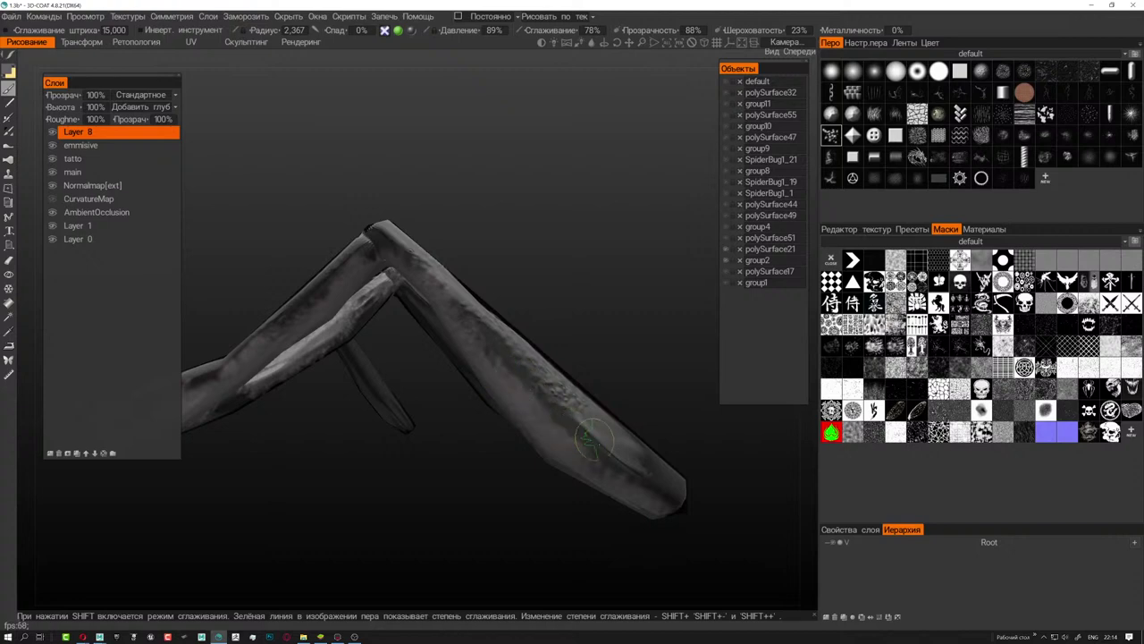
mouse_move(678, 497)
left_mouse_down("alt")
mouse_move(637, 497)
mouse_move(503, 401)
mouse_move(556, 453)
mouse_move(509, 364)
mouse_move(421, 345)
mouse_move(467, 398)
mouse_move(510, 401)
mouse_move(465, 385)
left_mouse_up("alt")
- Erase the mottled grime off the middle leg with the Eraser
left_click(9, 261)
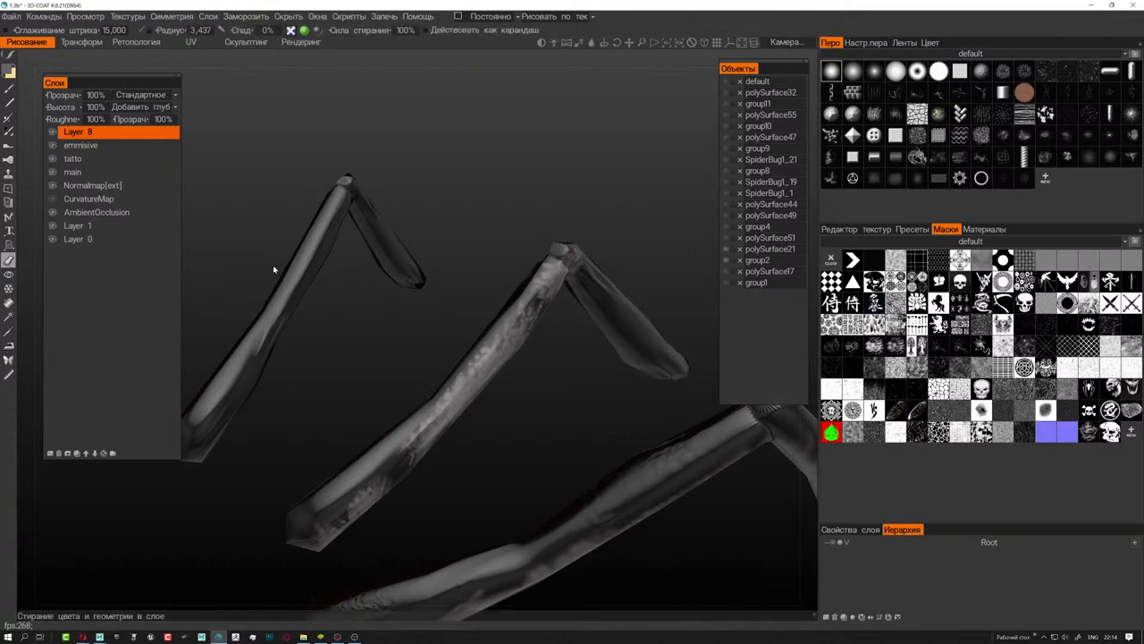
mouse_move(540, 269)
left_mouse_down()
mouse_move(367, 492)
mouse_move(304, 509)
mouse_move(361, 375)
left_mouse_up()
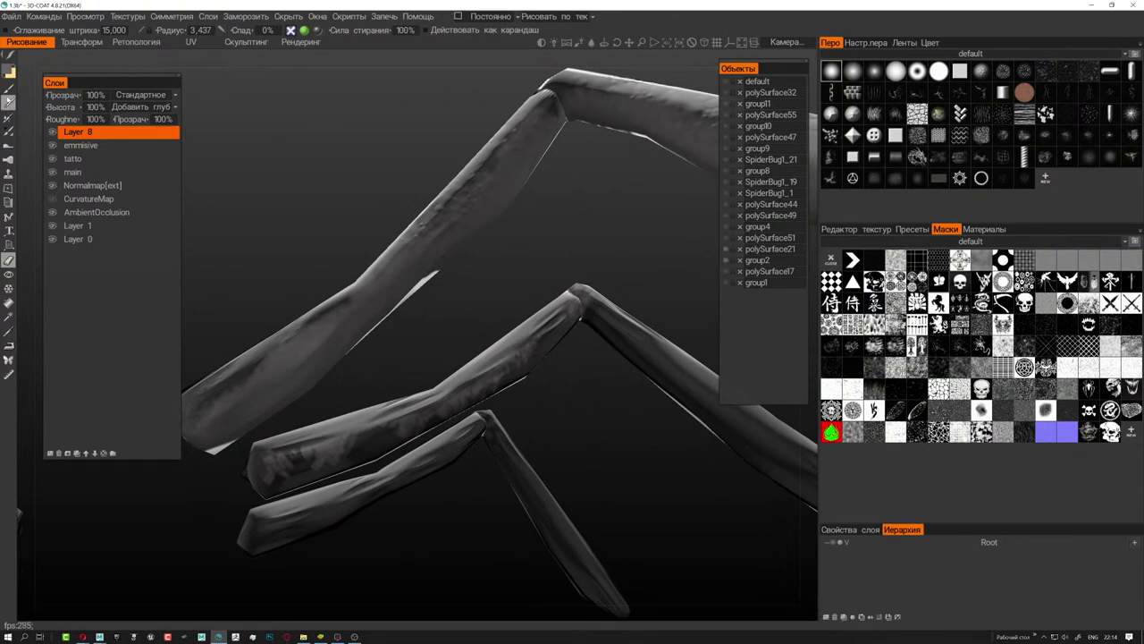
left_click(9, 87)
- Repaint darker grime on the lower leg end, upper segment, lower-left leg and middle leg
mouse_move(328, 457)
left_mouse_down()
mouse_move(252, 481)
mouse_move(420, 423)
mouse_move(271, 477)
mouse_move(481, 391)
mouse_move(580, 313)
left_mouse_up()
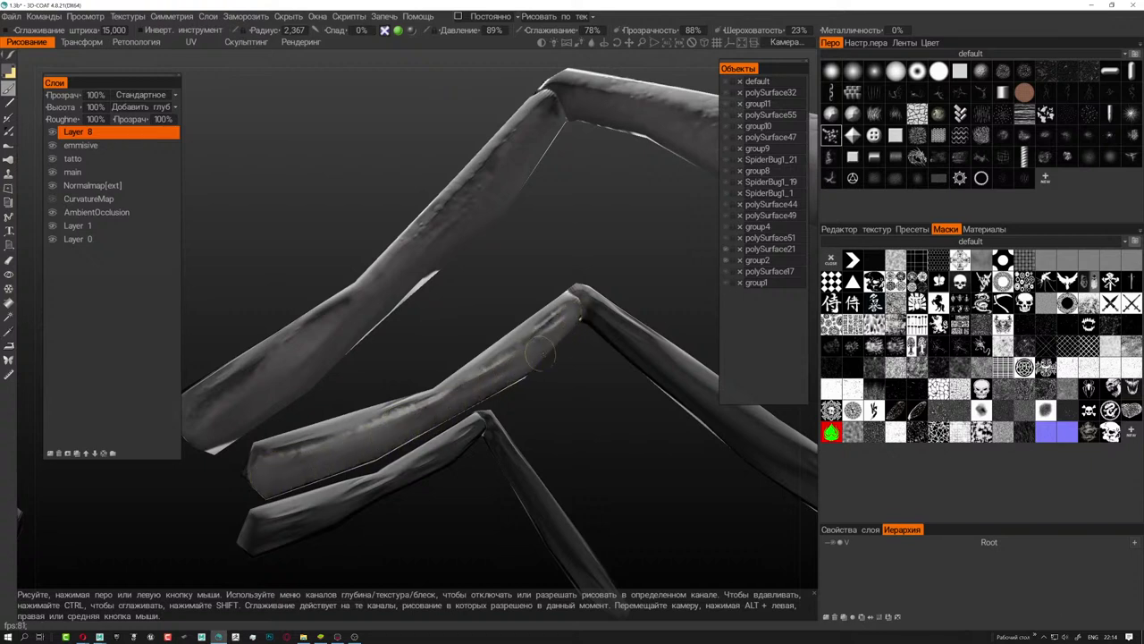
right_click_drag(608, 365, 480, 312)
mouse_move(409, 250)
left_mouse_down()
mouse_move(616, 410)
mouse_move(684, 443)
mouse_move(561, 371)
mouse_move(403, 237)
left_mouse_up()
mouse_move(397, 361)
left_mouse_down()
mouse_move(452, 396)
mouse_move(527, 409)
mouse_move(405, 283)
left_mouse_up()
mouse_move(414, 236)
left_mouse_down()
mouse_move(183, 468)
mouse_move(411, 245)
mouse_move(282, 373)
left_mouse_up()
mouse_move(178, 469)
left_mouse_down()
mouse_move(409, 365)
mouse_move(423, 336)
mouse_move(353, 319)
left_mouse_up()
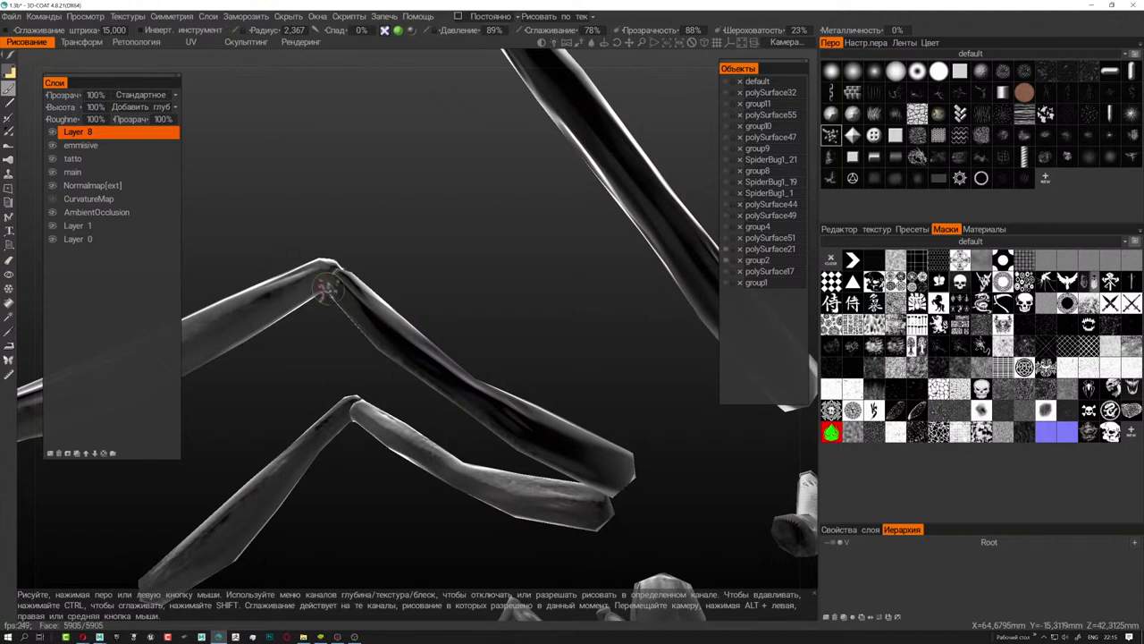
mouse_move(442, 372)
left_mouse_down()
mouse_move(613, 465)
mouse_move(433, 389)
mouse_move(330, 279)
mouse_move(431, 383)
mouse_move(585, 460)
mouse_move(600, 408)
mouse_move(486, 339)
mouse_move(480, 370)
mouse_move(417, 390)
mouse_move(451, 353)
mouse_move(429, 340)
left_mouse_up()
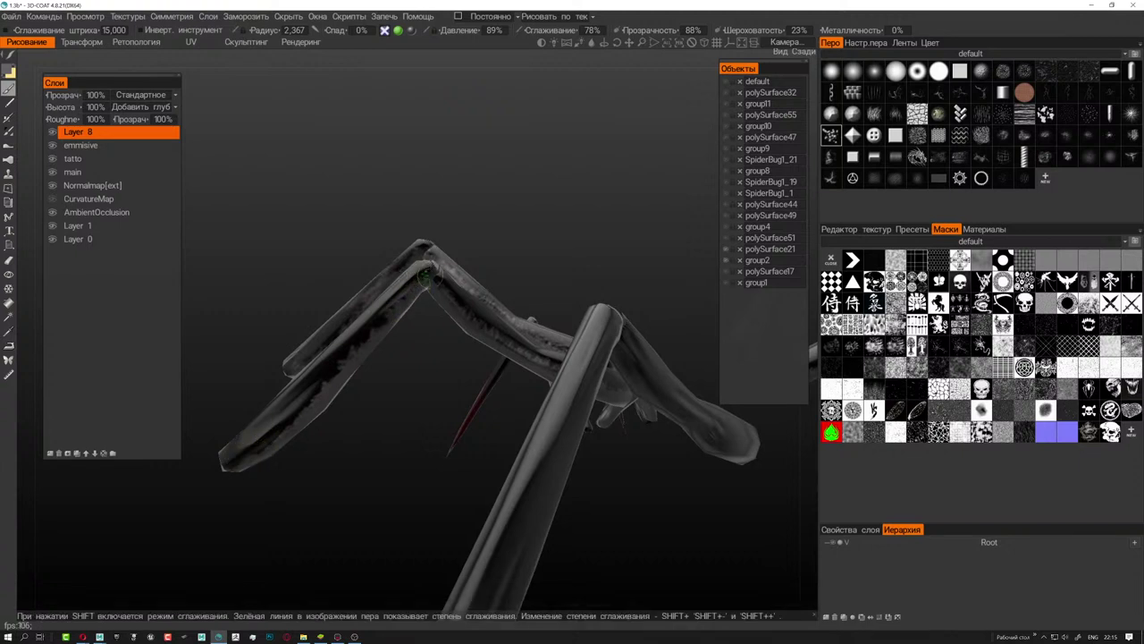
scroll(554, 358, "down", 5)
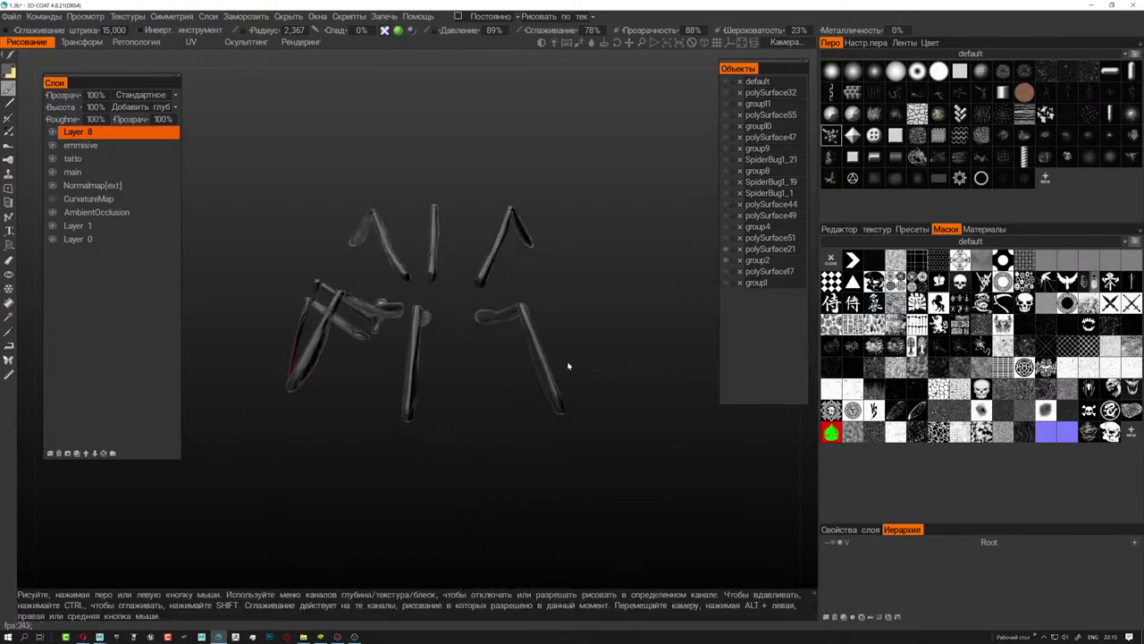
mouse_move(567, 365)
left_mouse_down("alt")
mouse_move(521, 334)
mouse_move(340, 269)
left_mouse_up("alt")
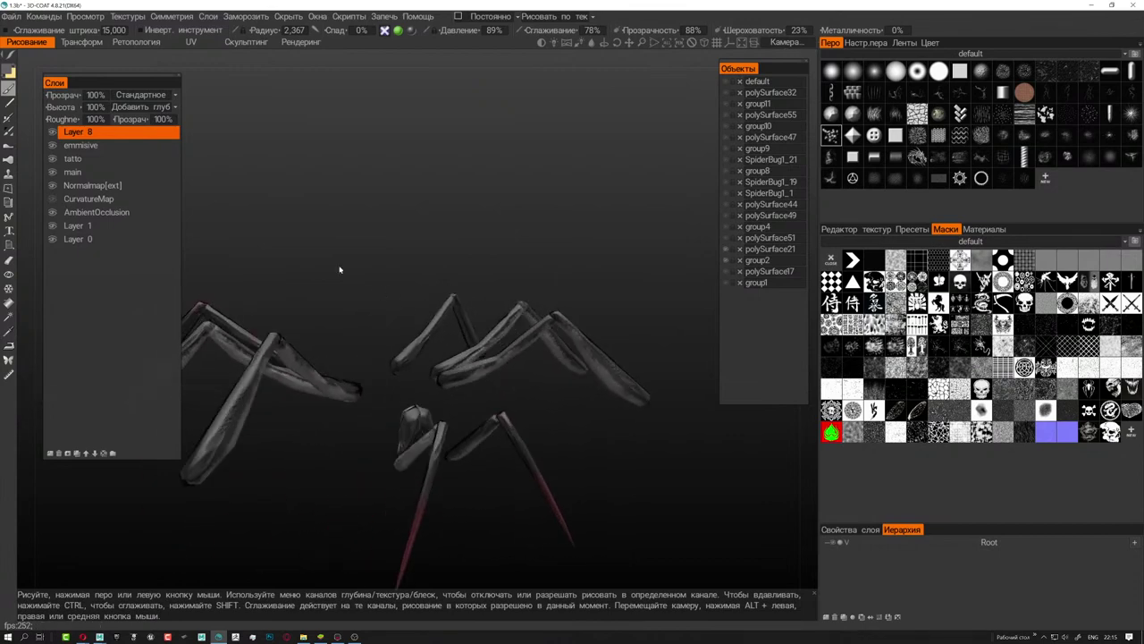
- Open and dismiss File > Export model, then switch to the VK page in the browser
left_click(11, 16)
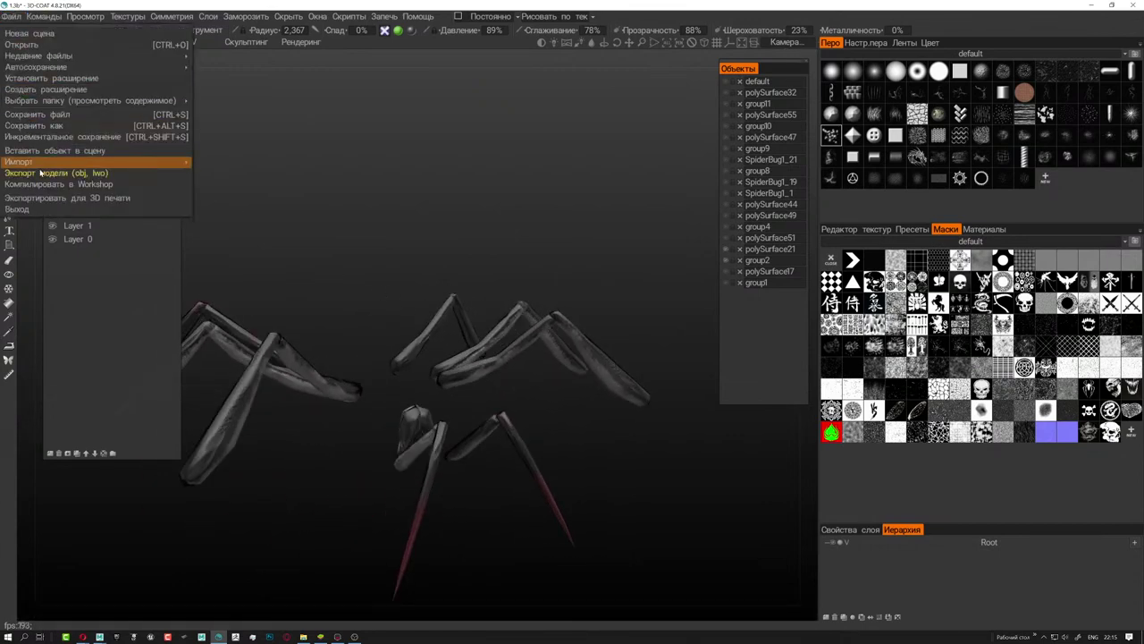
left_click(40, 172)
left_click(338, 603)
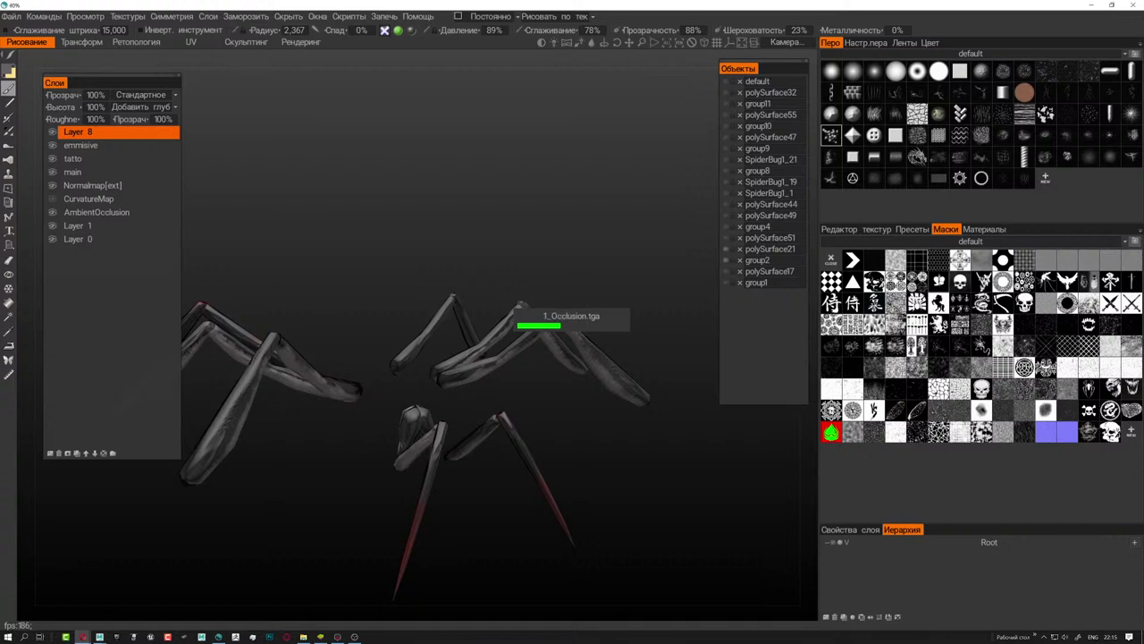
key("alt+Tab")
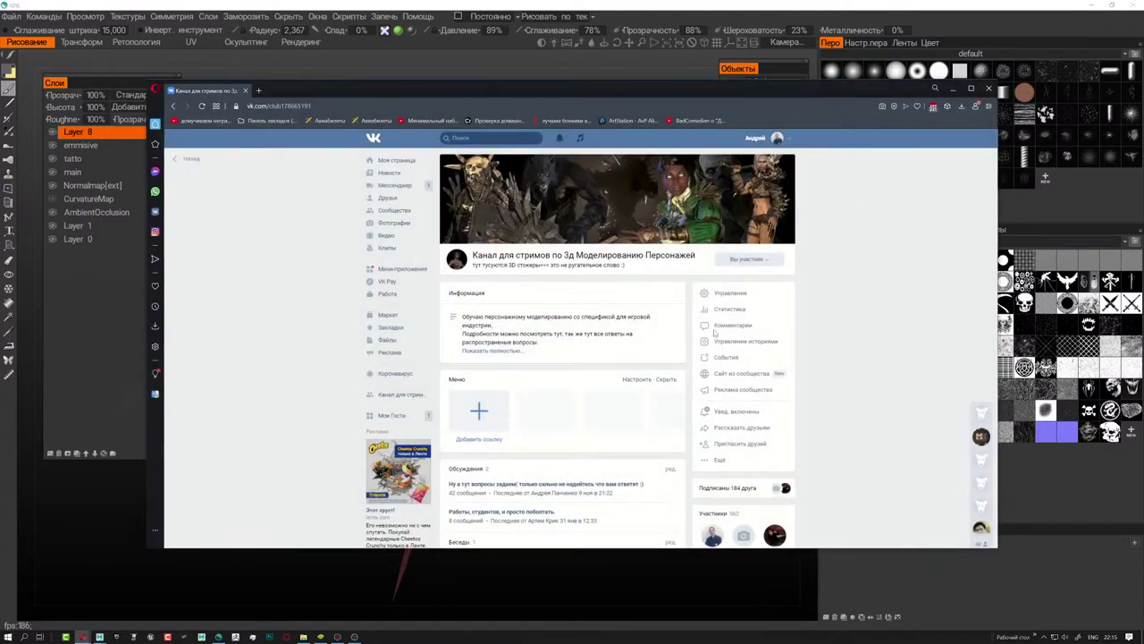
- Maximize the browser, scroll the VK feed and open the cgtrader Knight model link
left_click(970, 87)
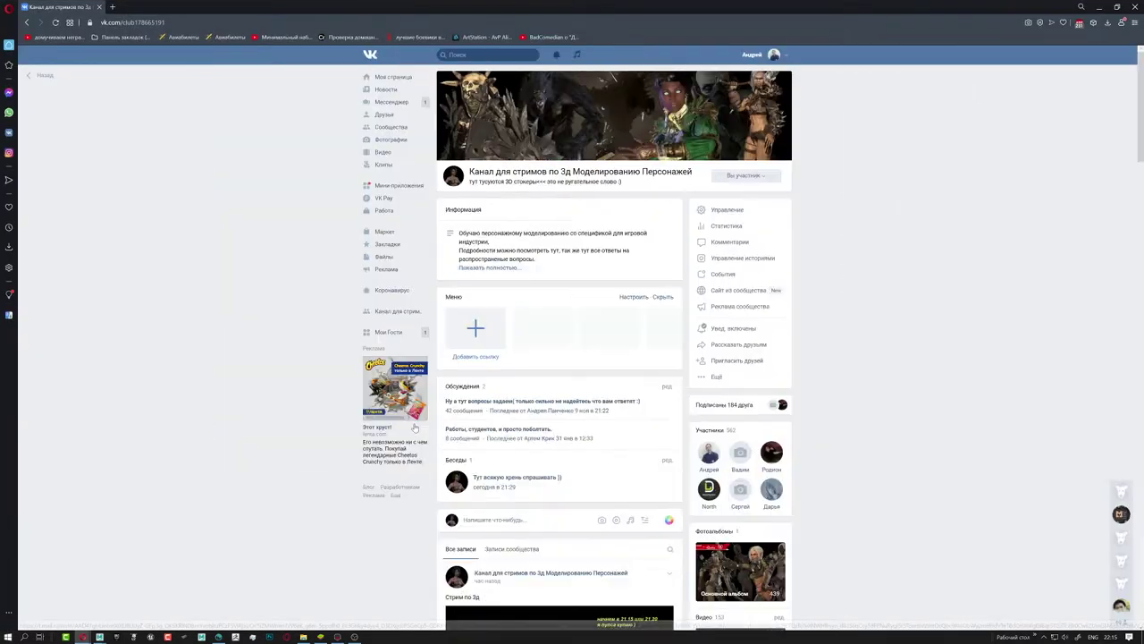
scroll(414, 428, "down", 3)
scroll(447, 429, "down", 3)
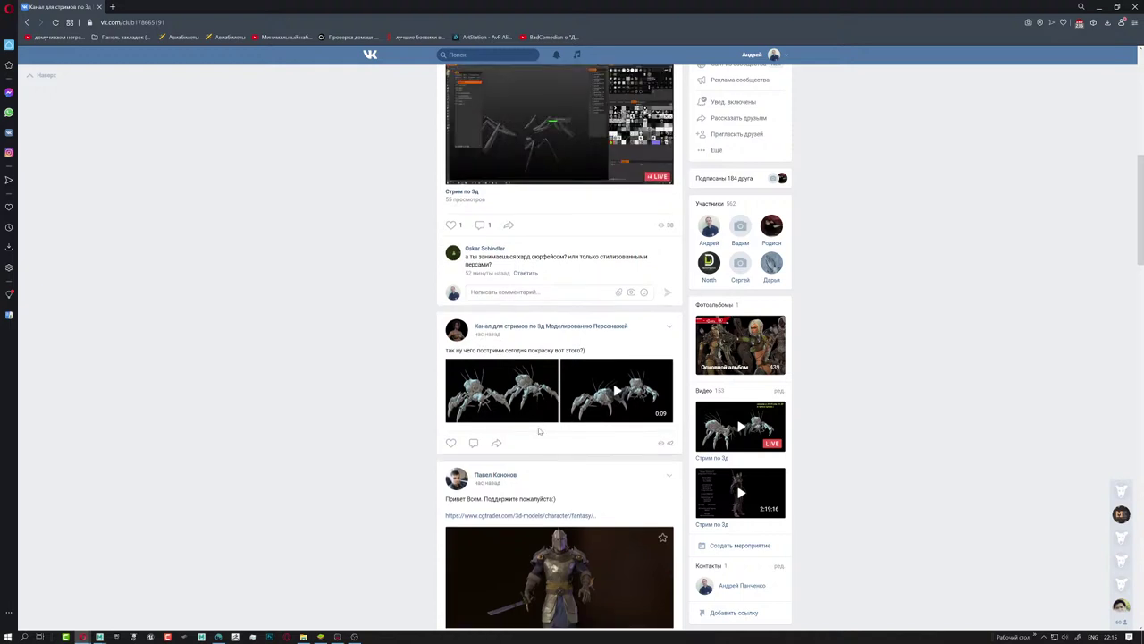
scroll(539, 431, "down", 3)
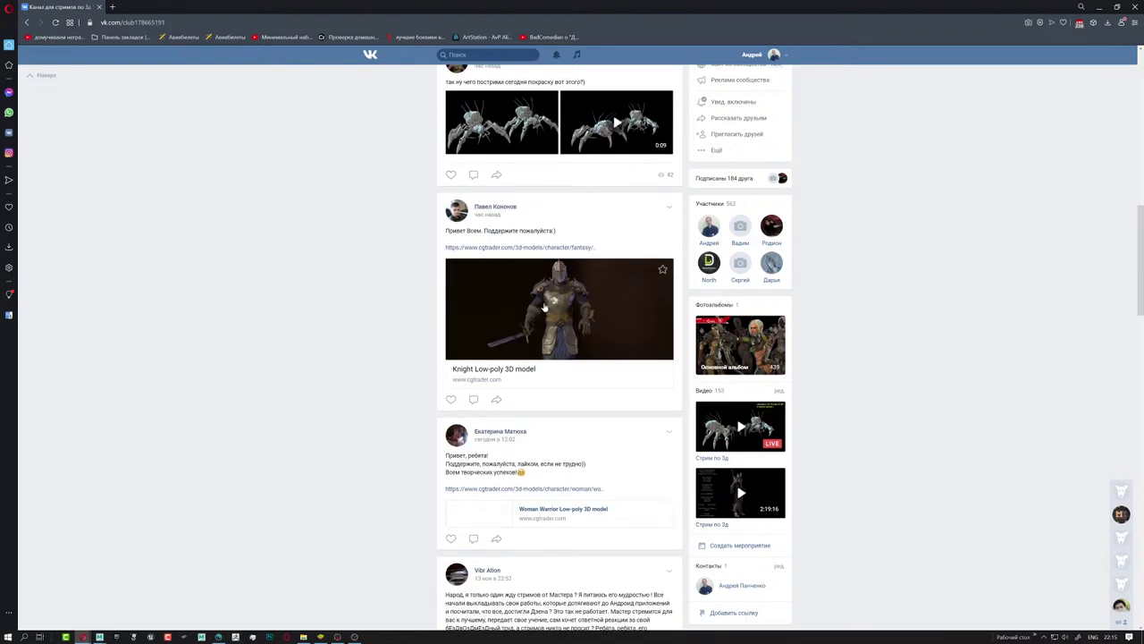
left_click(519, 251)
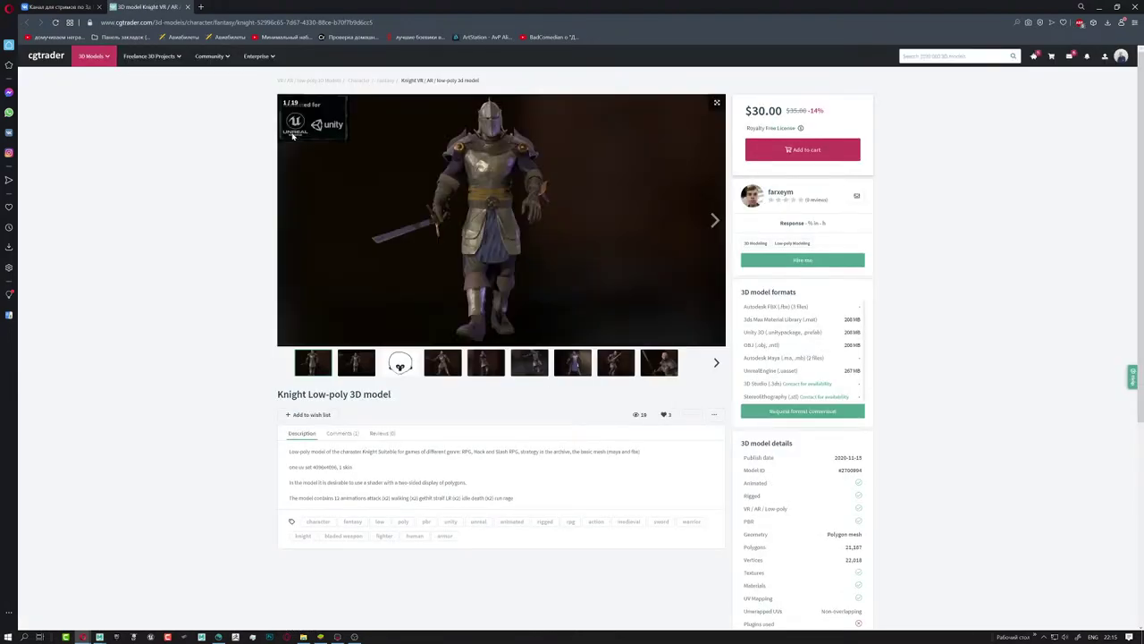
- View the Knight image fullscreen, close it, and return to the VK feed
left_click(717, 105)
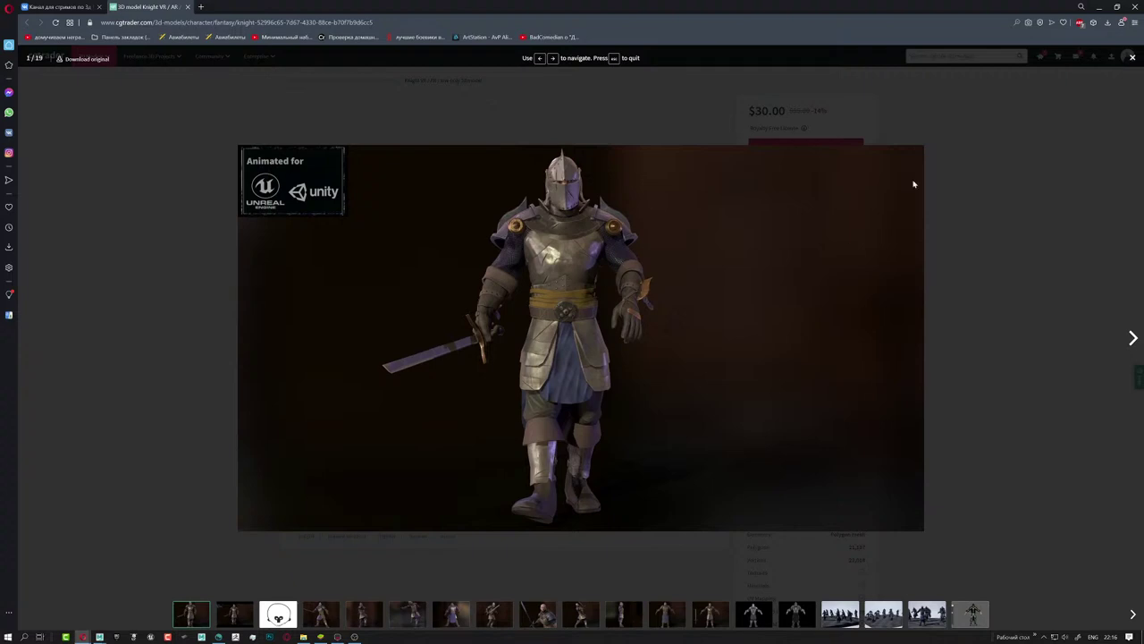
left_click(1134, 59)
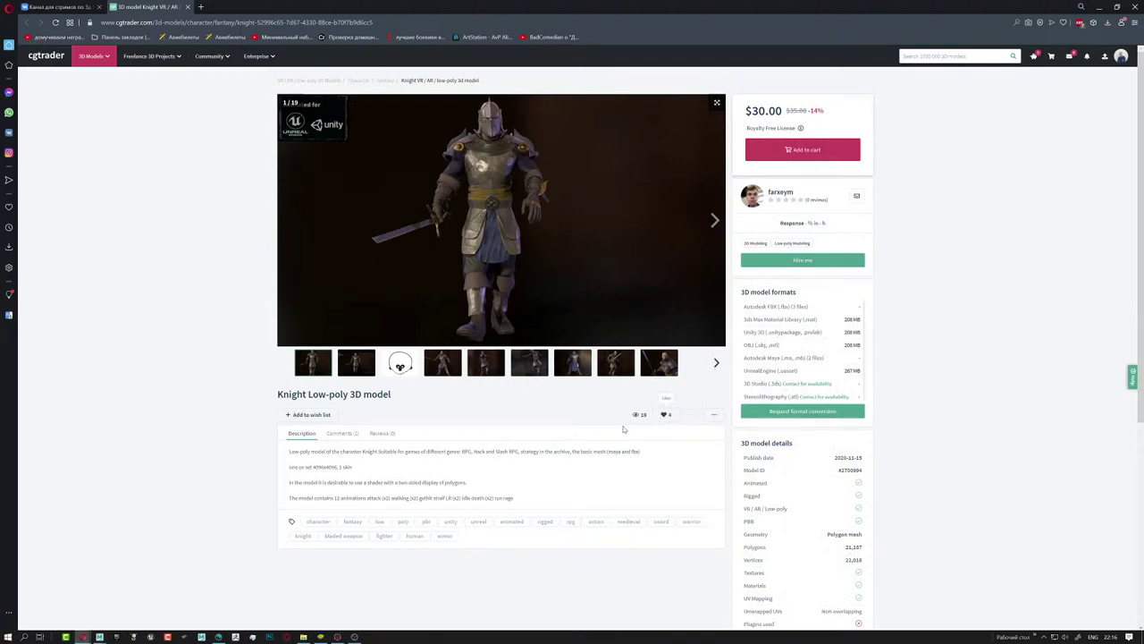
left_click(58, 6)
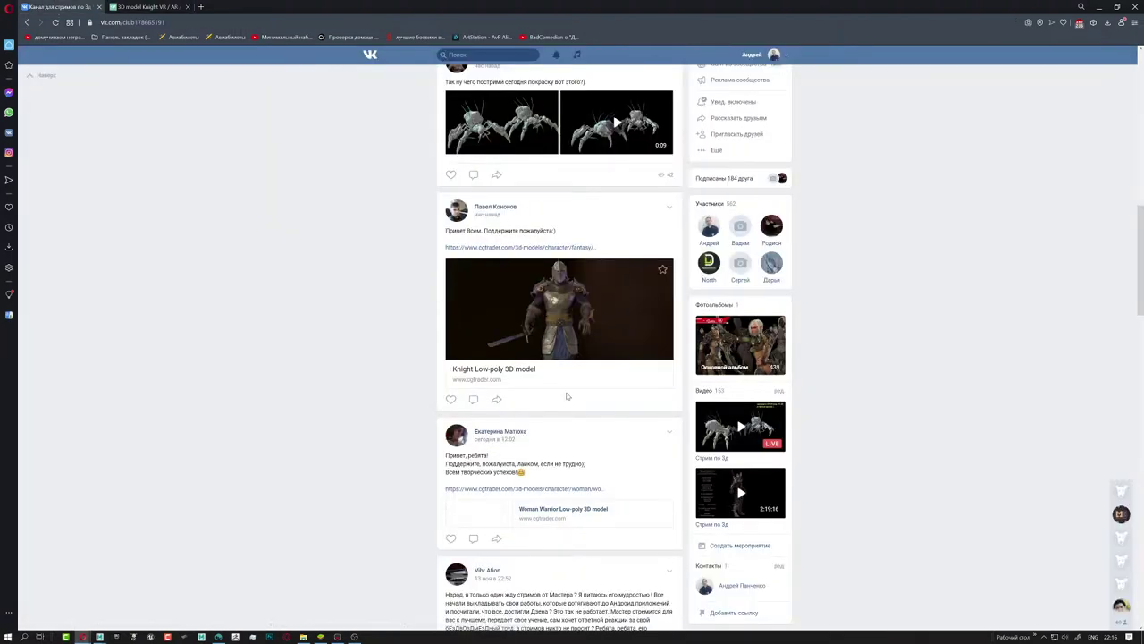
scroll(566, 395, "down", 1)
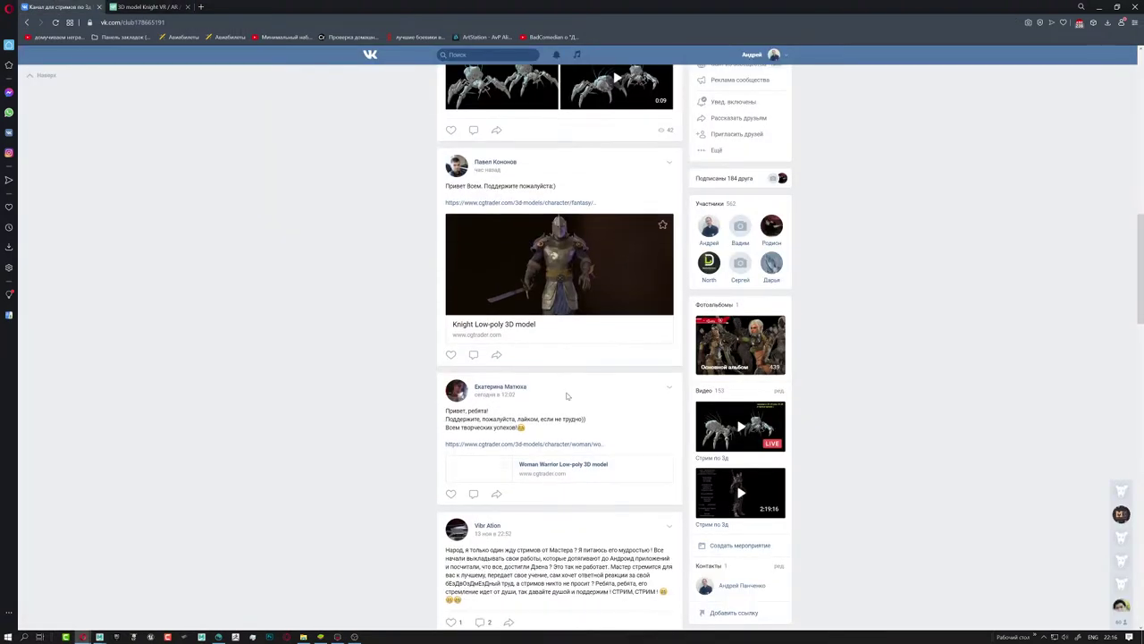
- Open the Woman Warrior page and browse its video, face, armour, back, front and full-body images
left_click(554, 443)
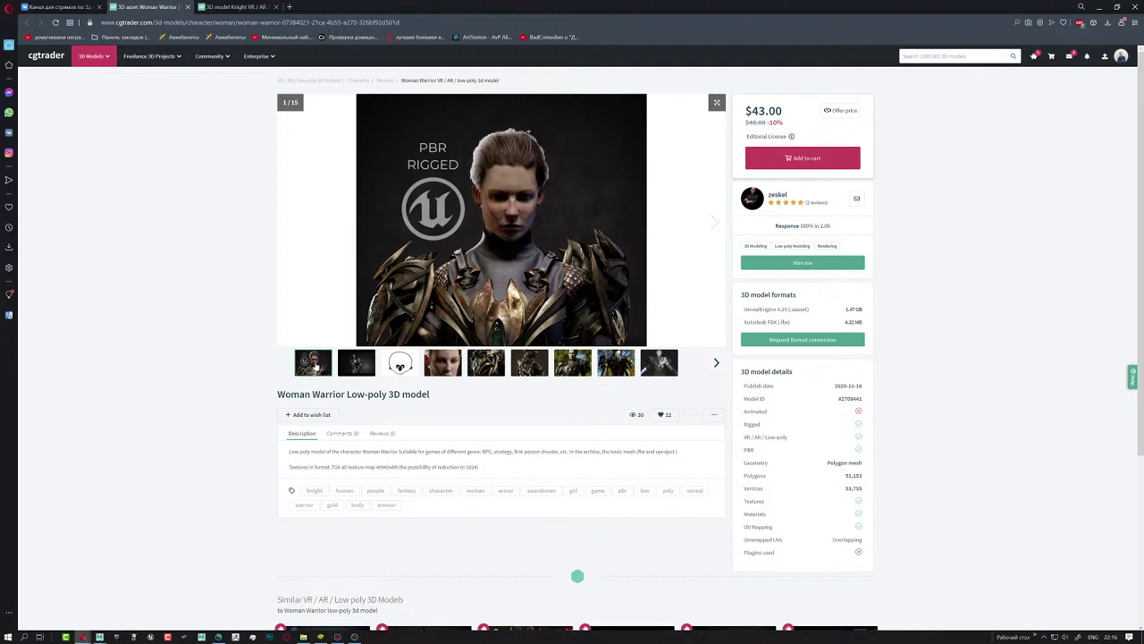
left_click(353, 367)
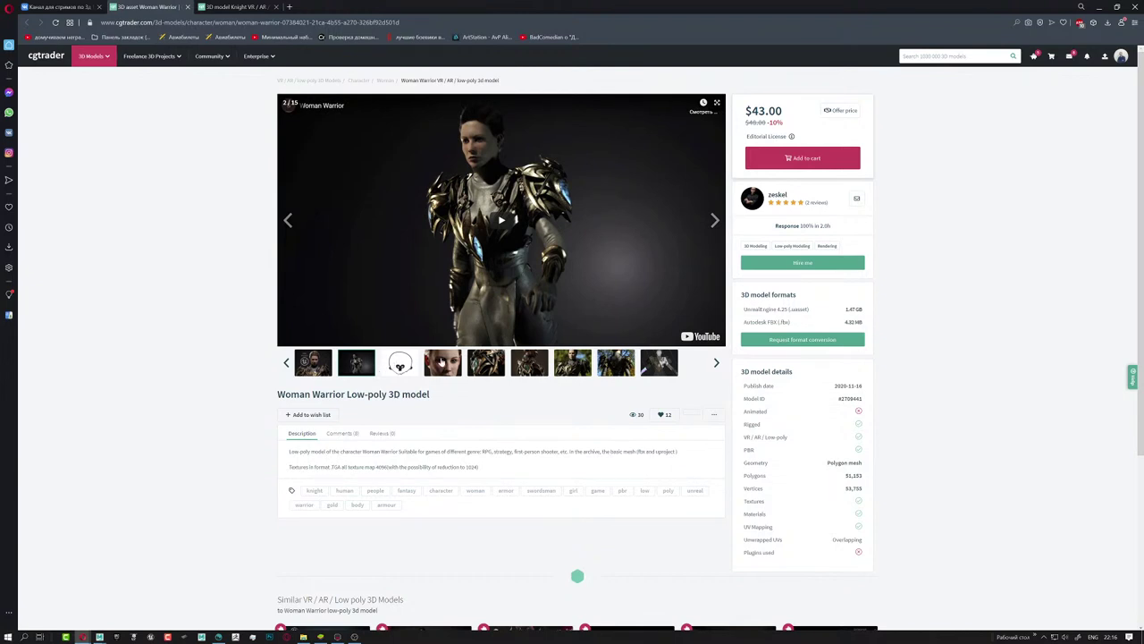
left_click(441, 360)
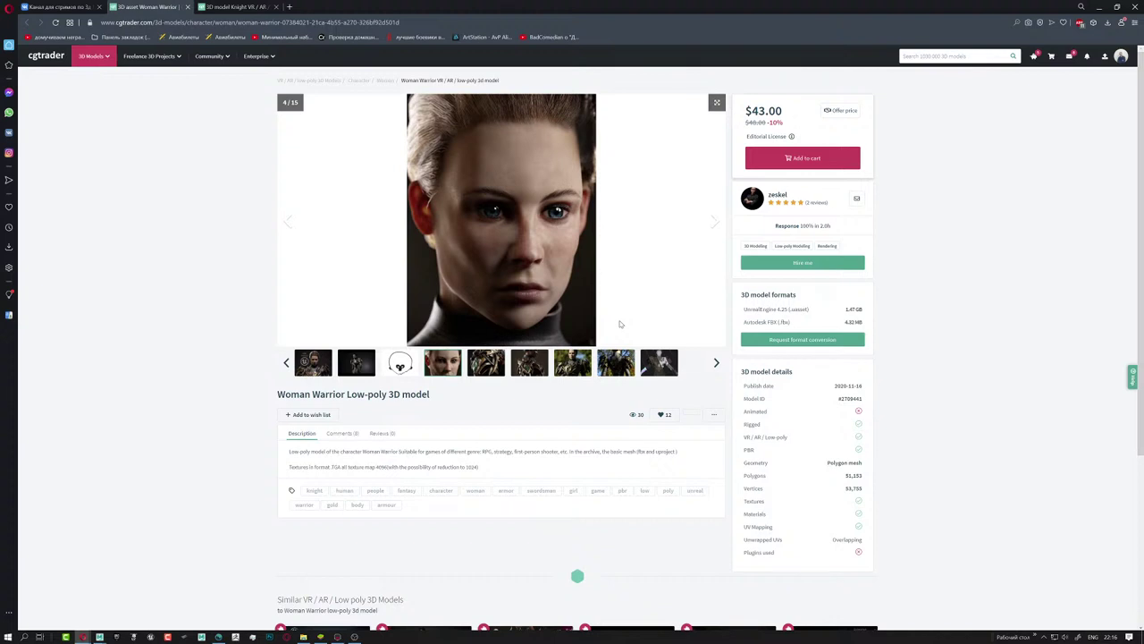
left_click(488, 367)
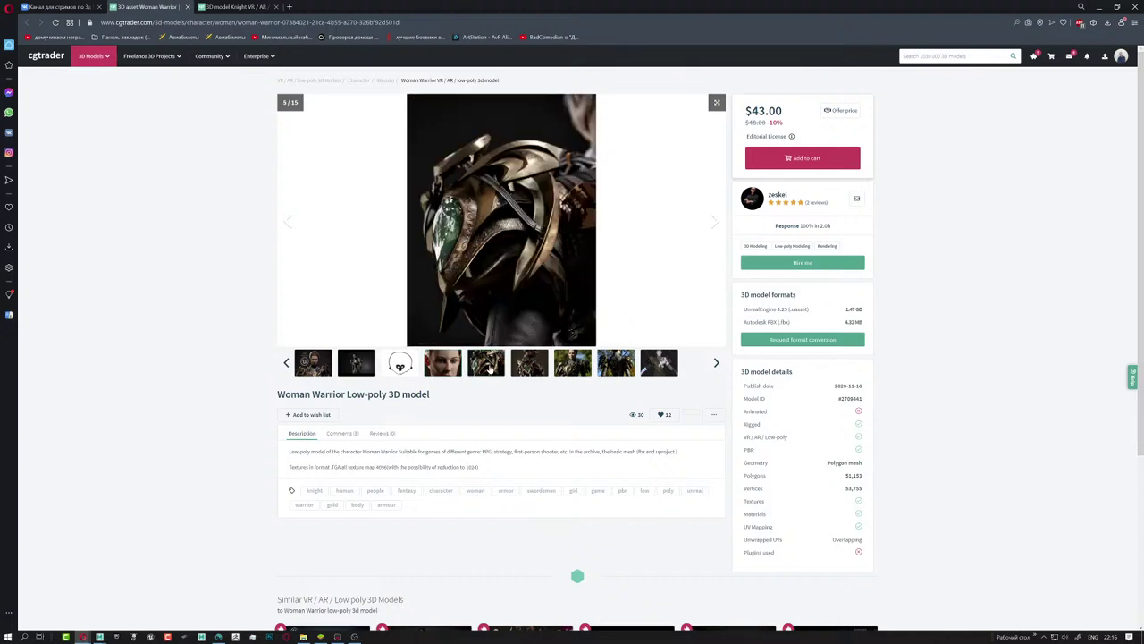
left_click(538, 362)
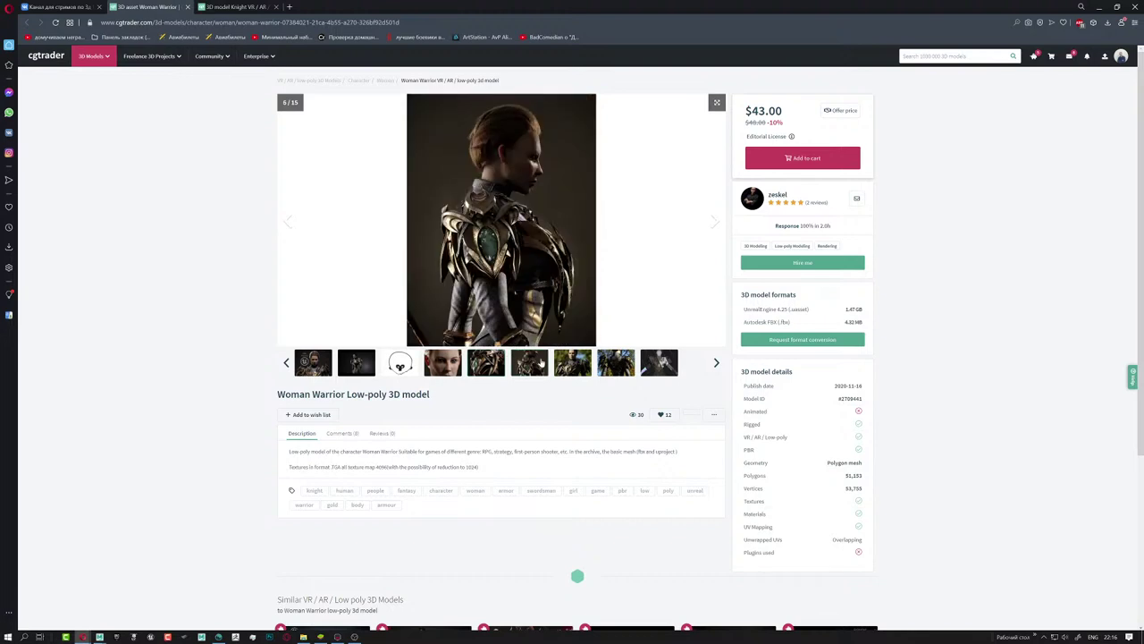
left_click(571, 362)
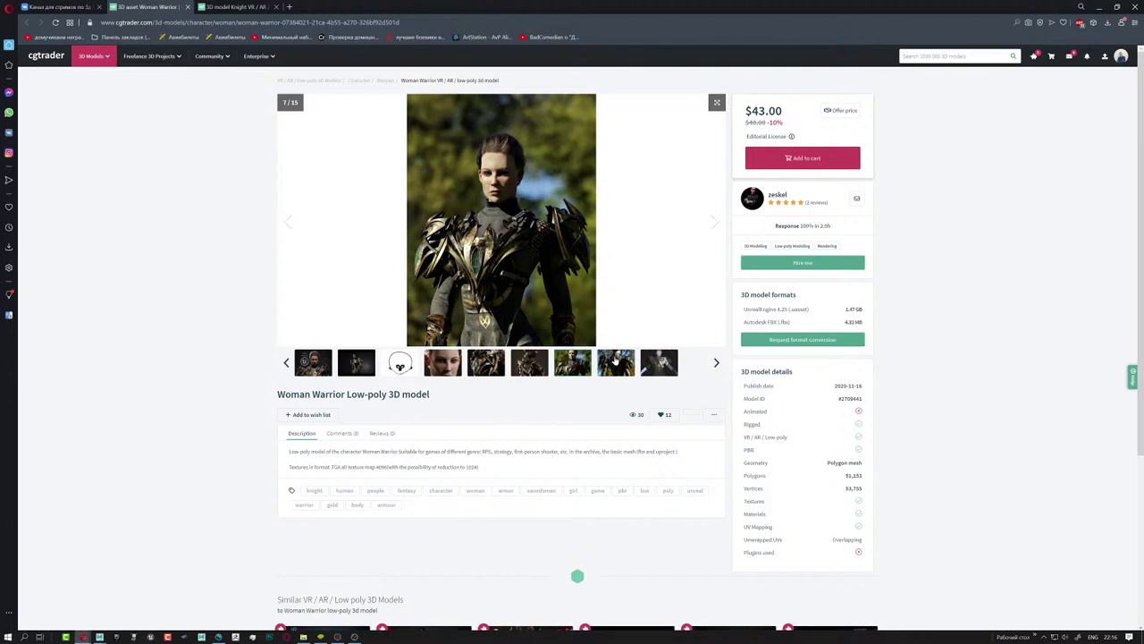
left_click(616, 359)
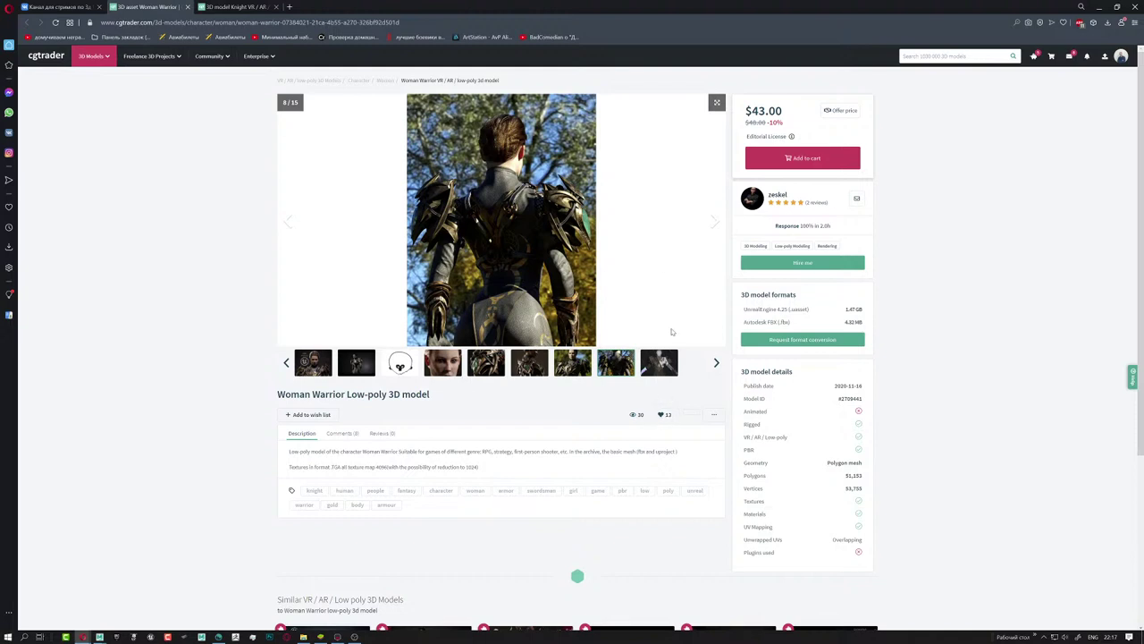
left_click(662, 364)
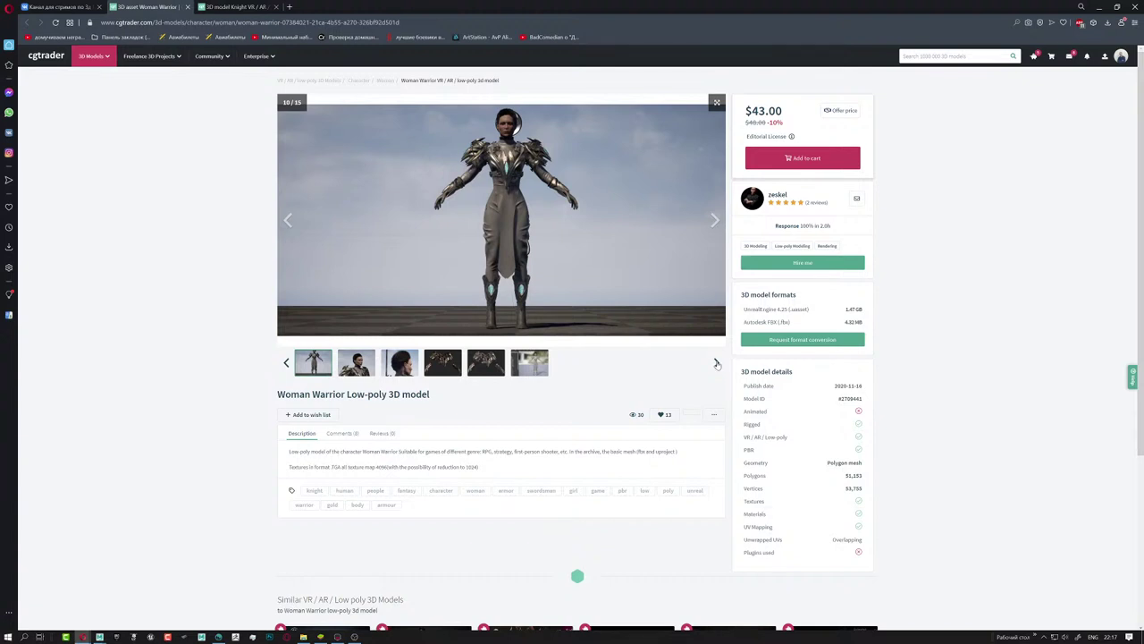
left_click(717, 364)
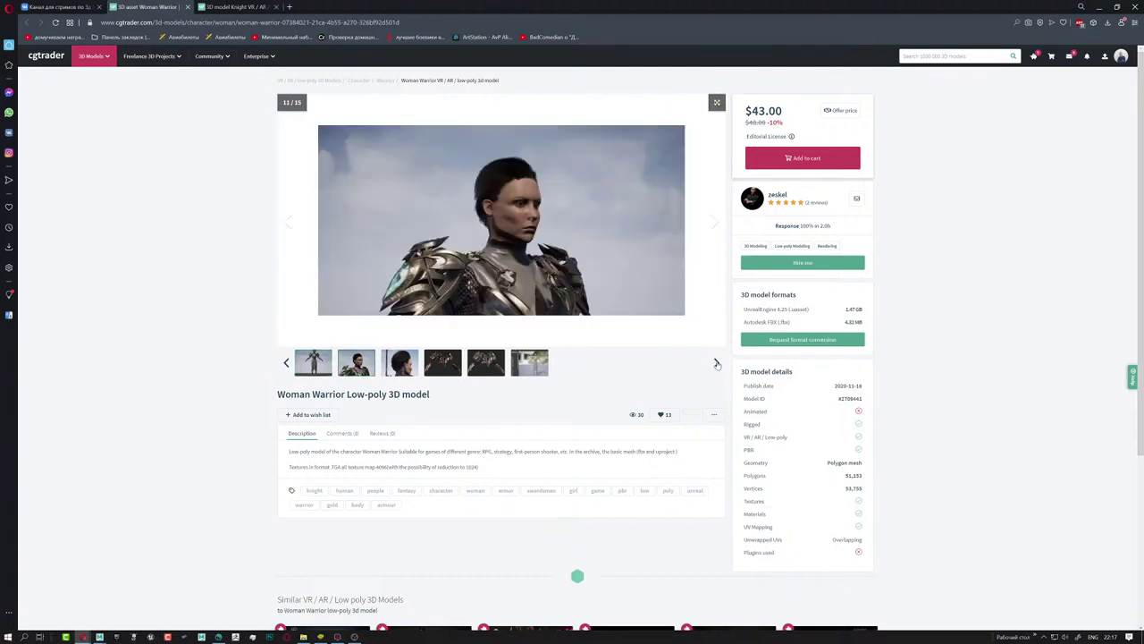
- View the head close-up, armour close-ups and the Unreal editor screenshot
left_click(290, 229)
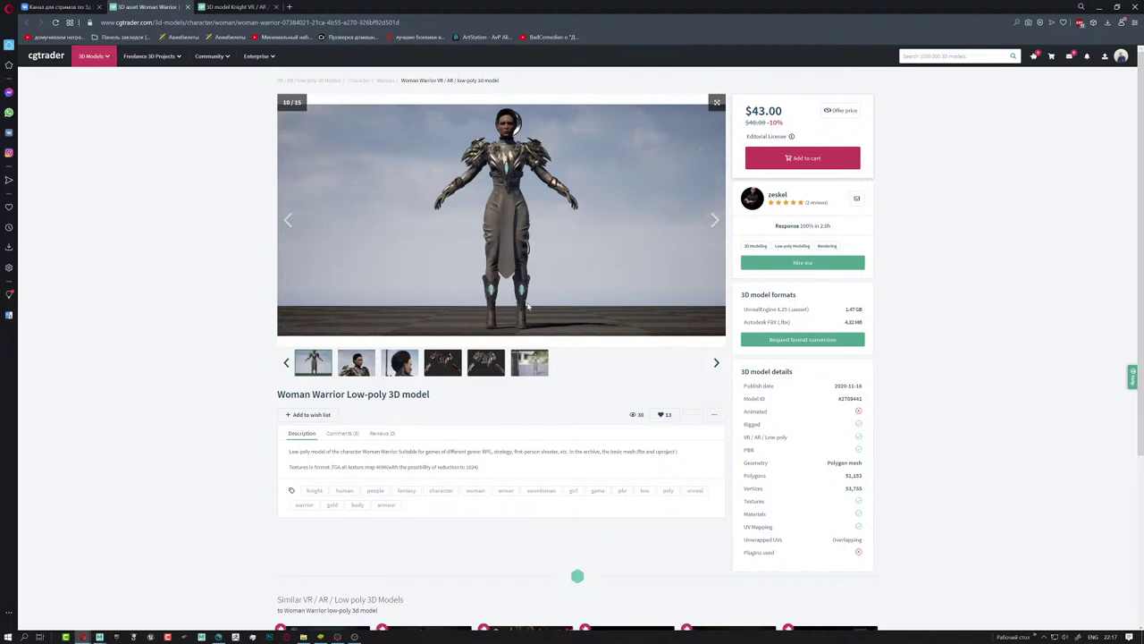
left_click(443, 366)
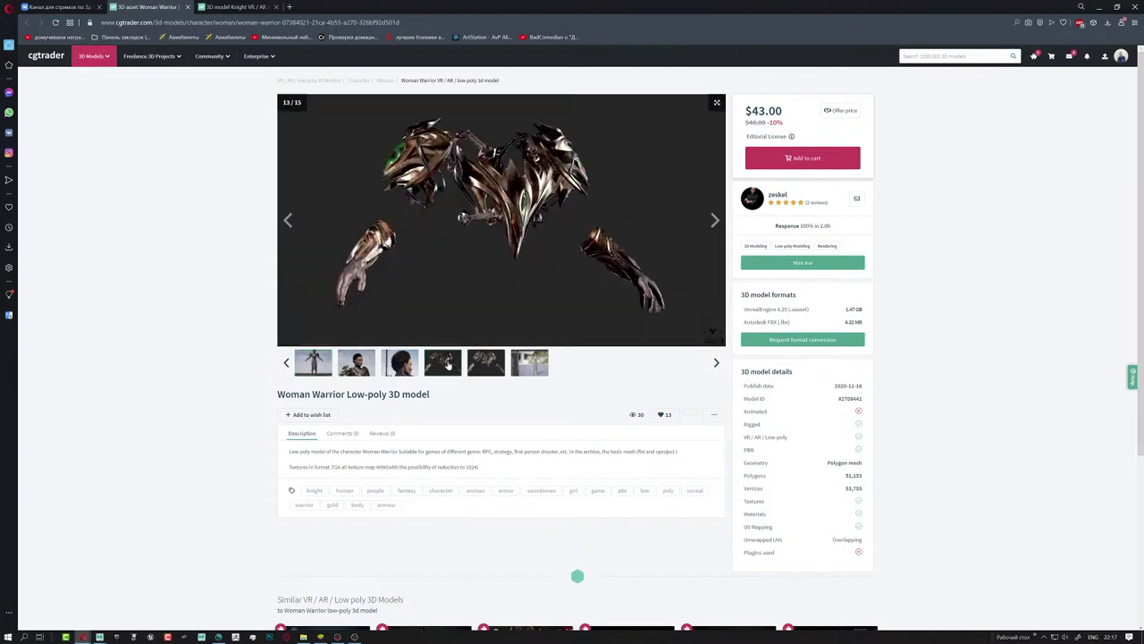
left_click(486, 363)
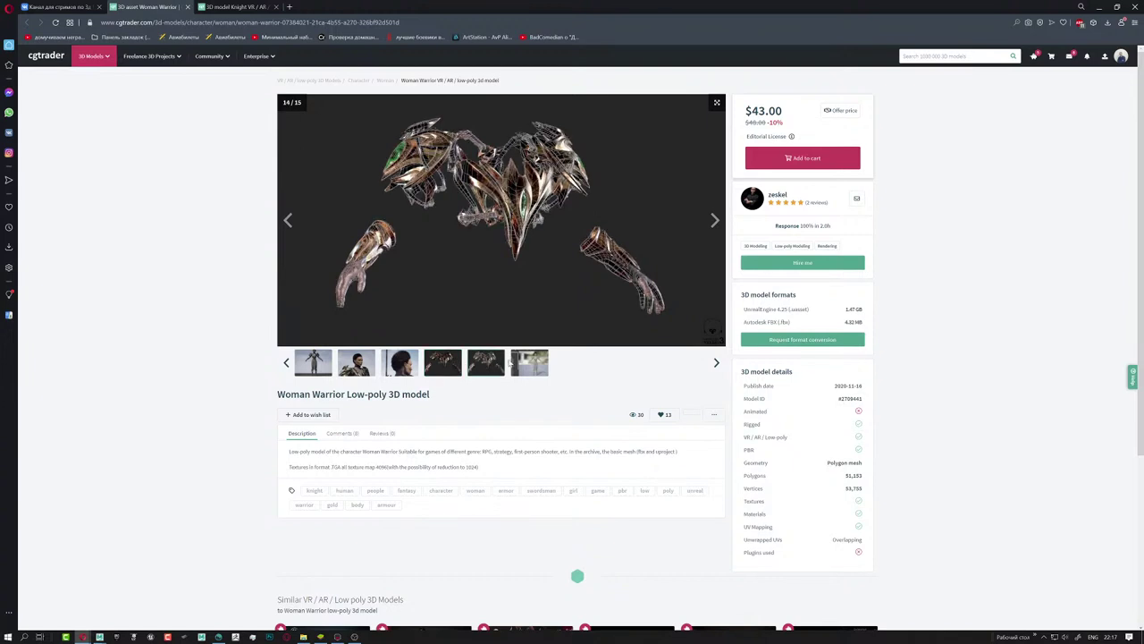
left_click(528, 362)
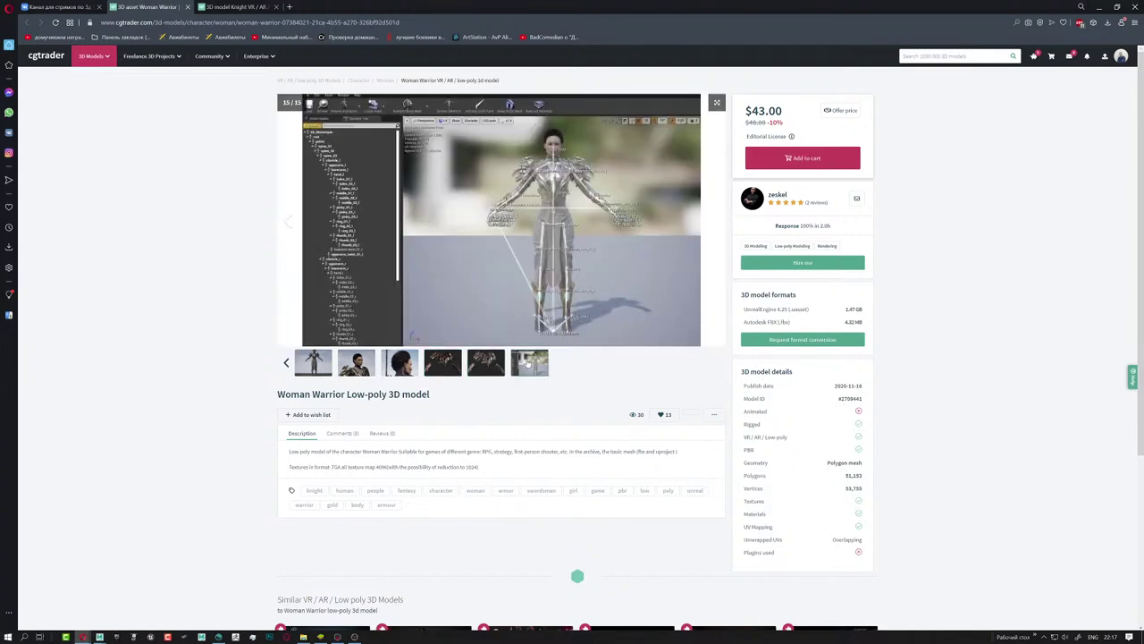
- Step back through the gallery to the first PBR Rigged portrait (1/15)
left_click(441, 367)
left_click(402, 367)
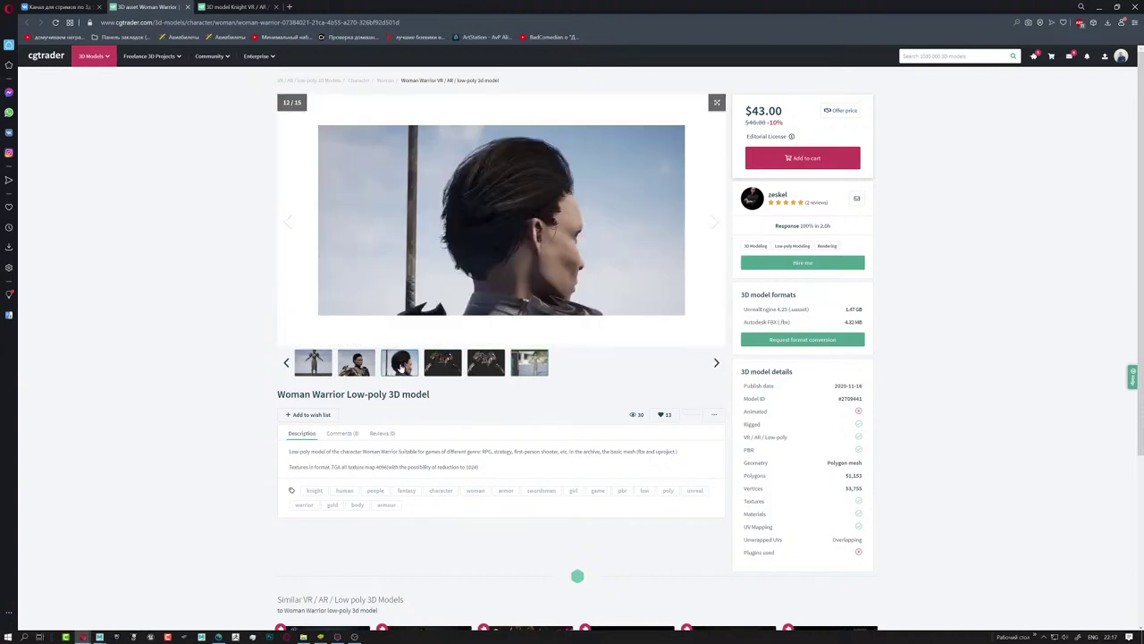
left_click(357, 363)
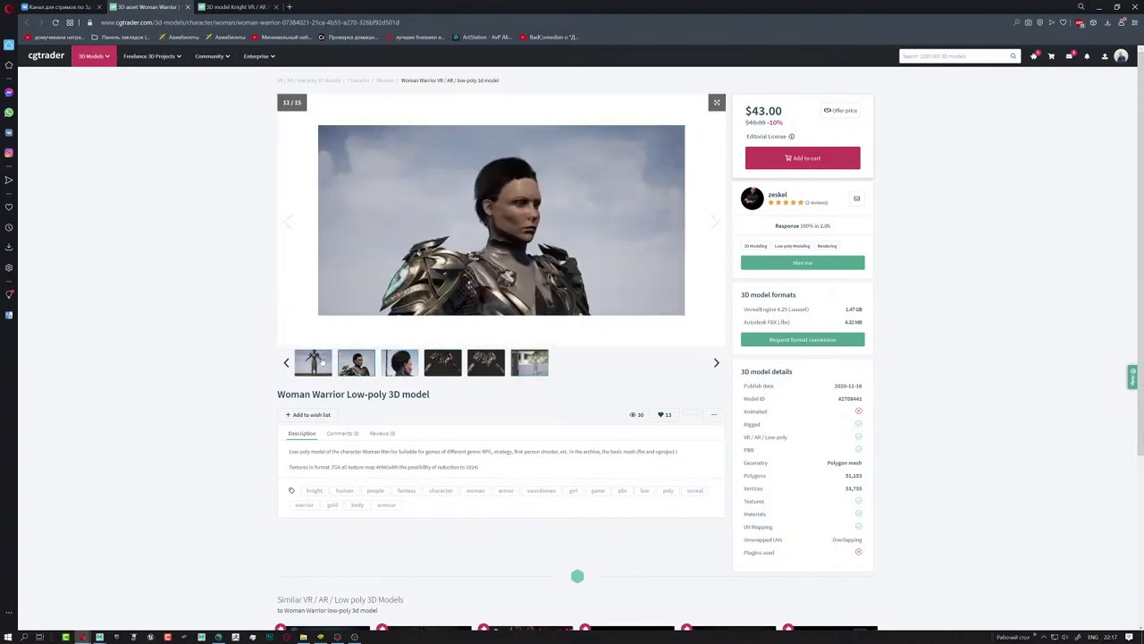
left_click(286, 363)
left_click(285, 363)
left_click(285, 363)
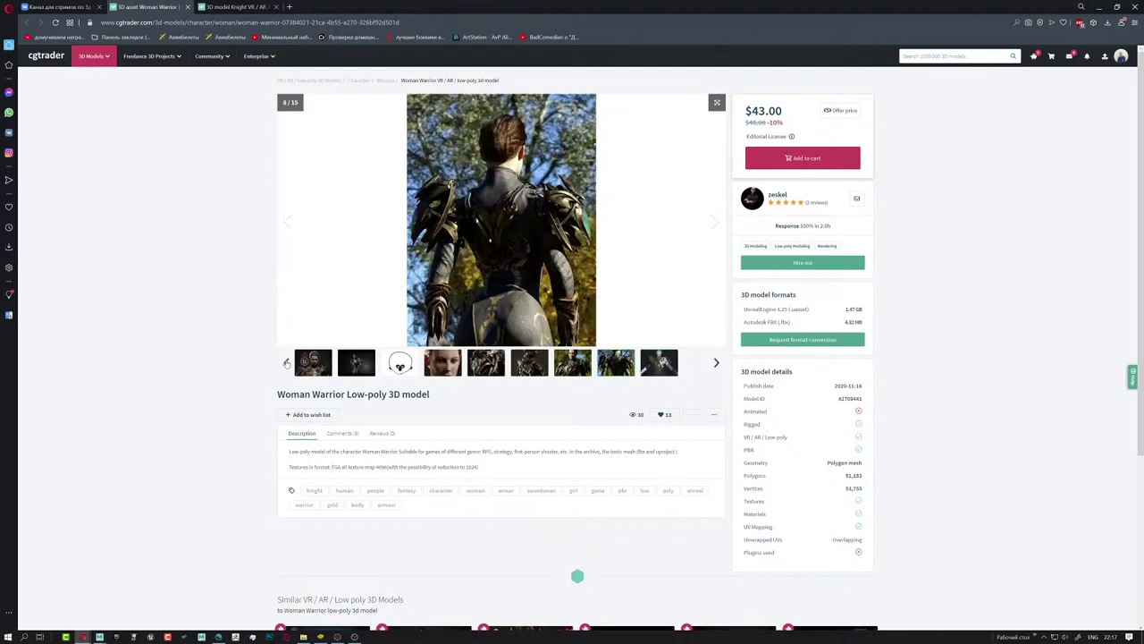
left_click(317, 364)
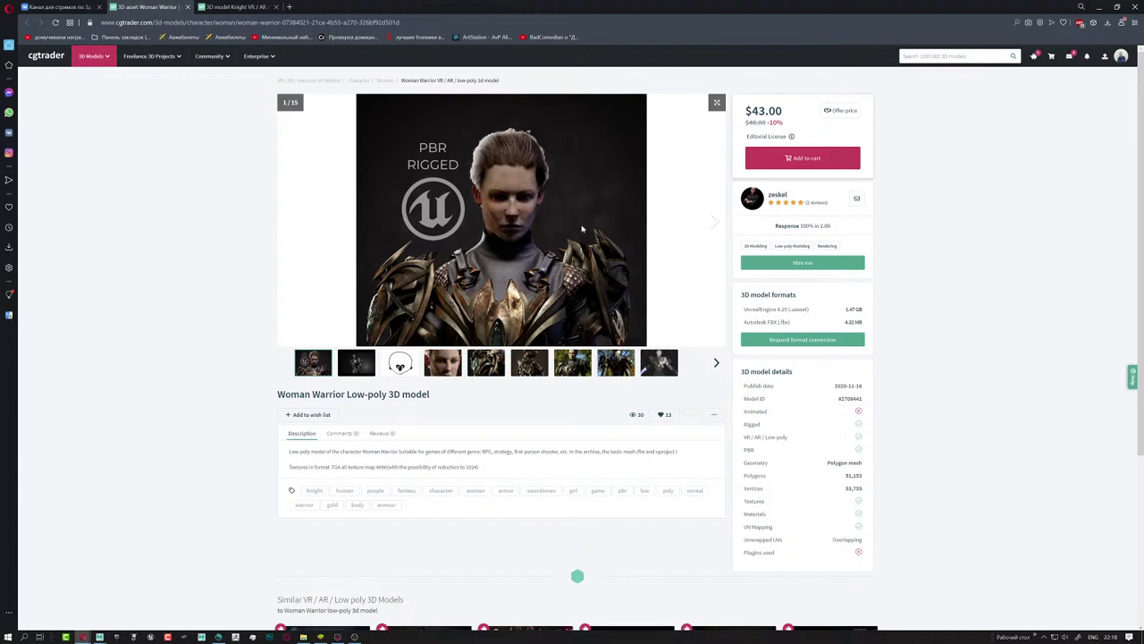
- Like the Woman Warrior model and open its comments section
left_click(663, 416)
left_click(343, 434)
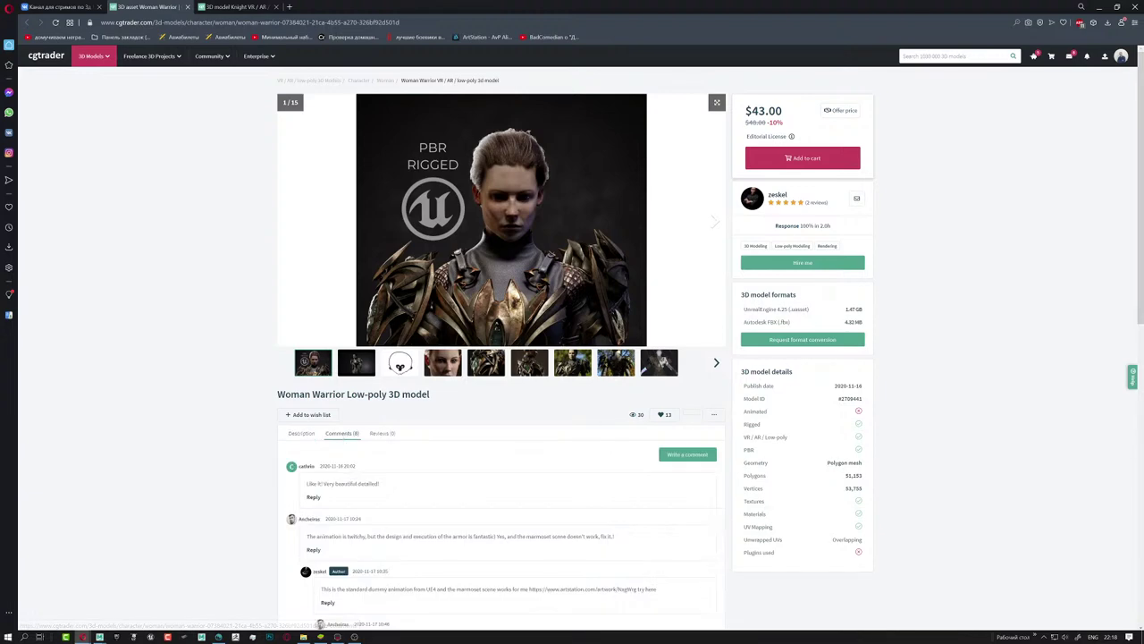
scroll(684, 454, "down", 1)
scroll(684, 454, "down", 8)
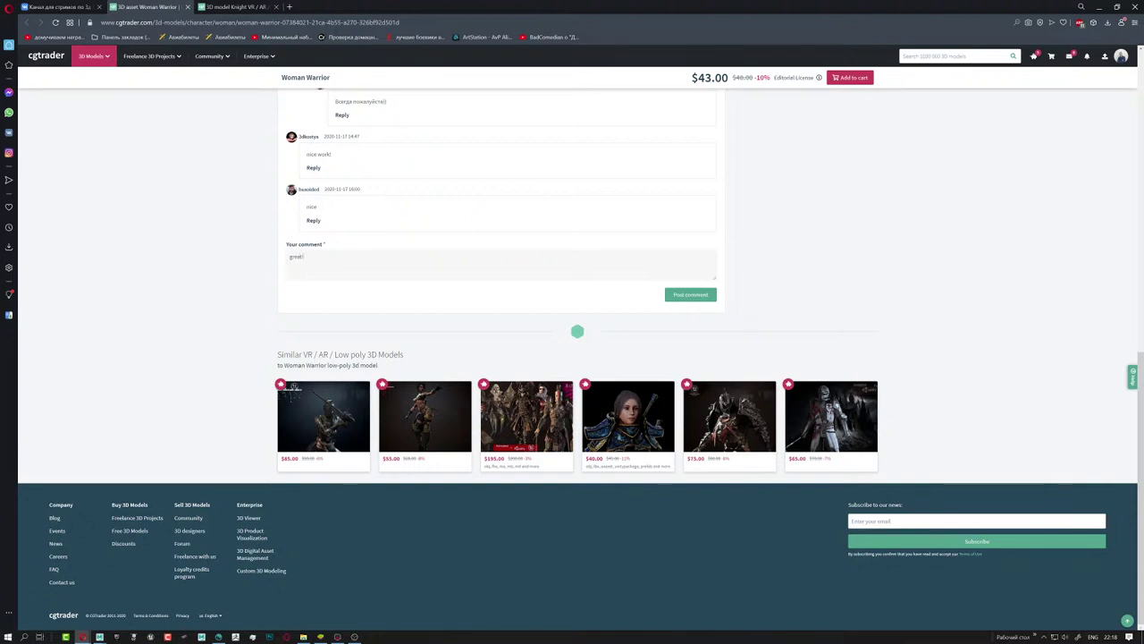
- Post the comment 'great!' and check that it shows in the comment list
left_click(693, 298)
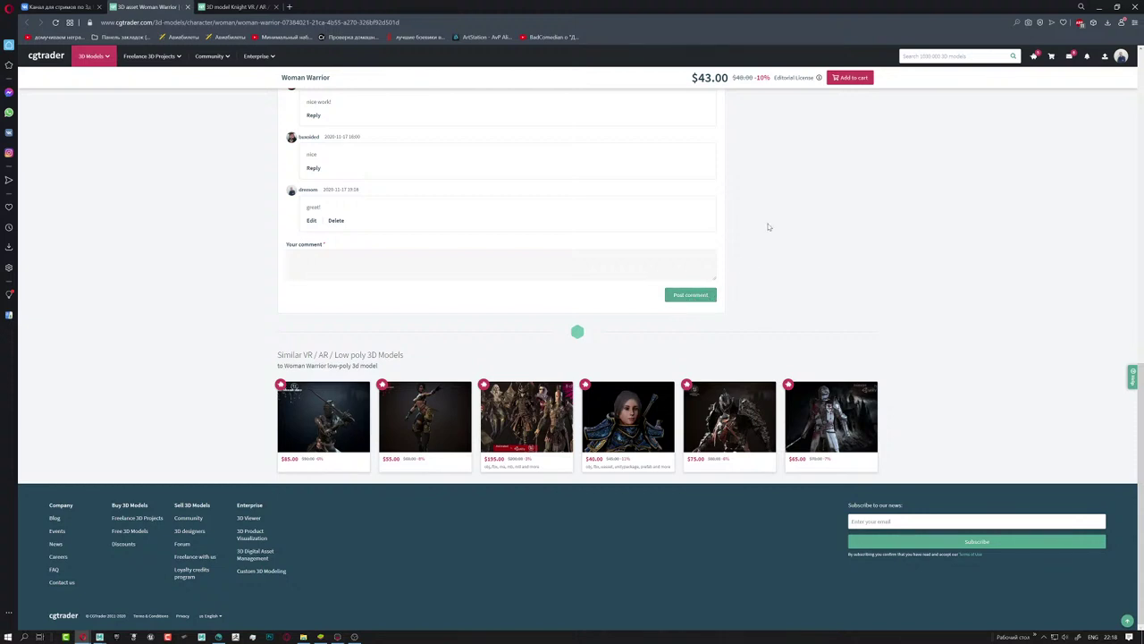
scroll(767, 227, "up", 3)
scroll(767, 227, "up", 8)
scroll(767, 227, "up", 4)
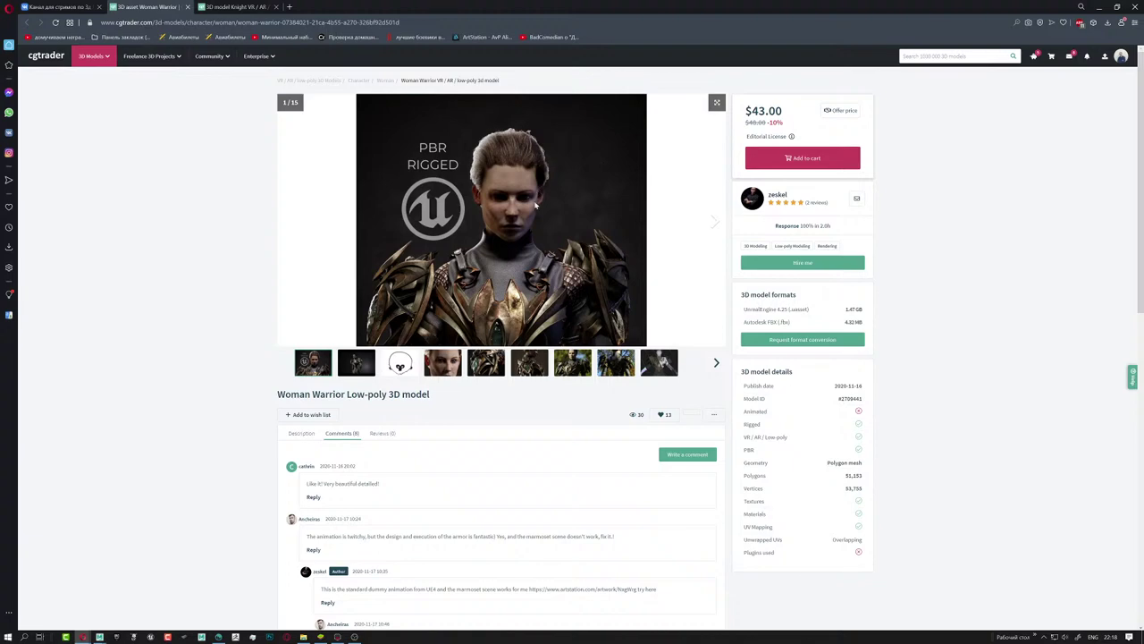
scroll(576, 237, "down", 1)
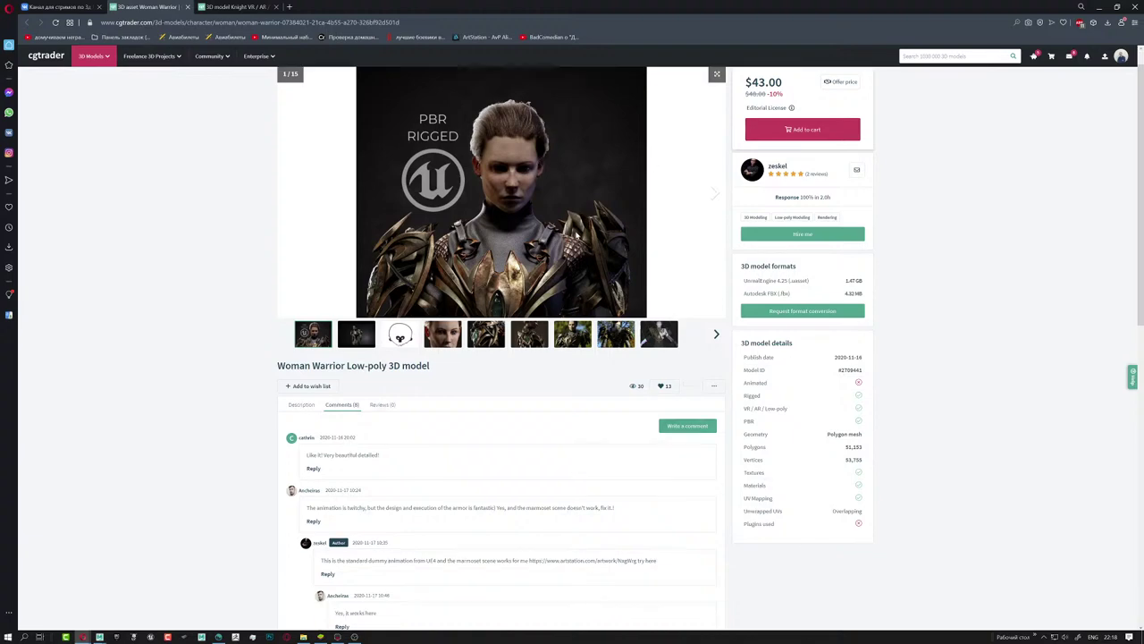
scroll(575, 237, "down", 6)
scroll(576, 238, "down", 2)
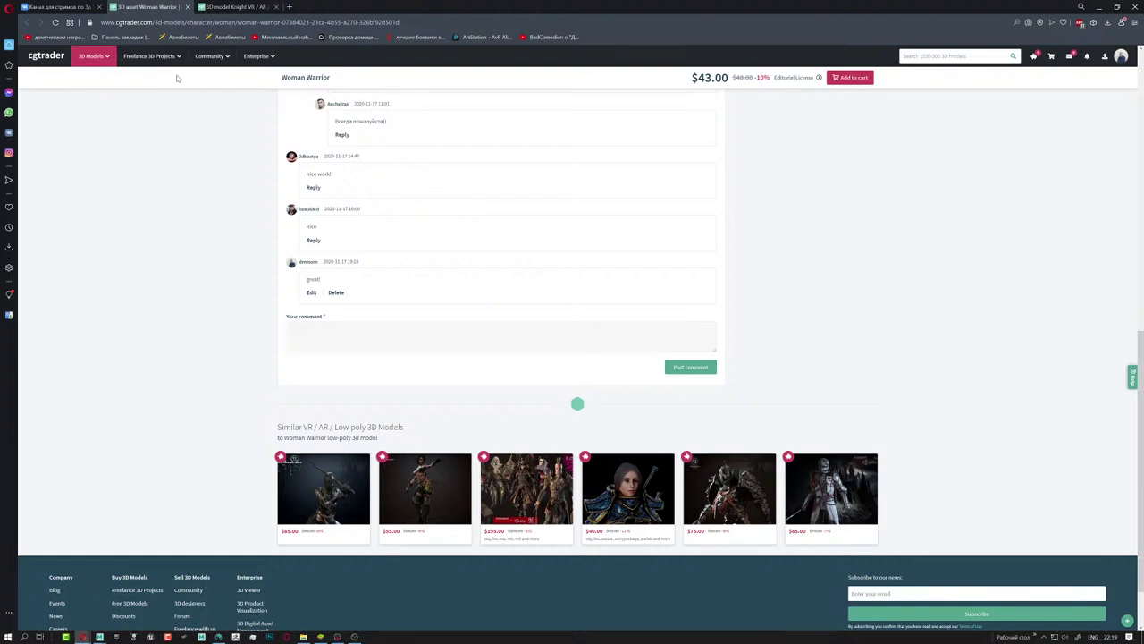
- Close the Woman Warrior and Knight pages and open the Skeleton Archer model from VK
left_click(188, 8)
left_click(189, 7)
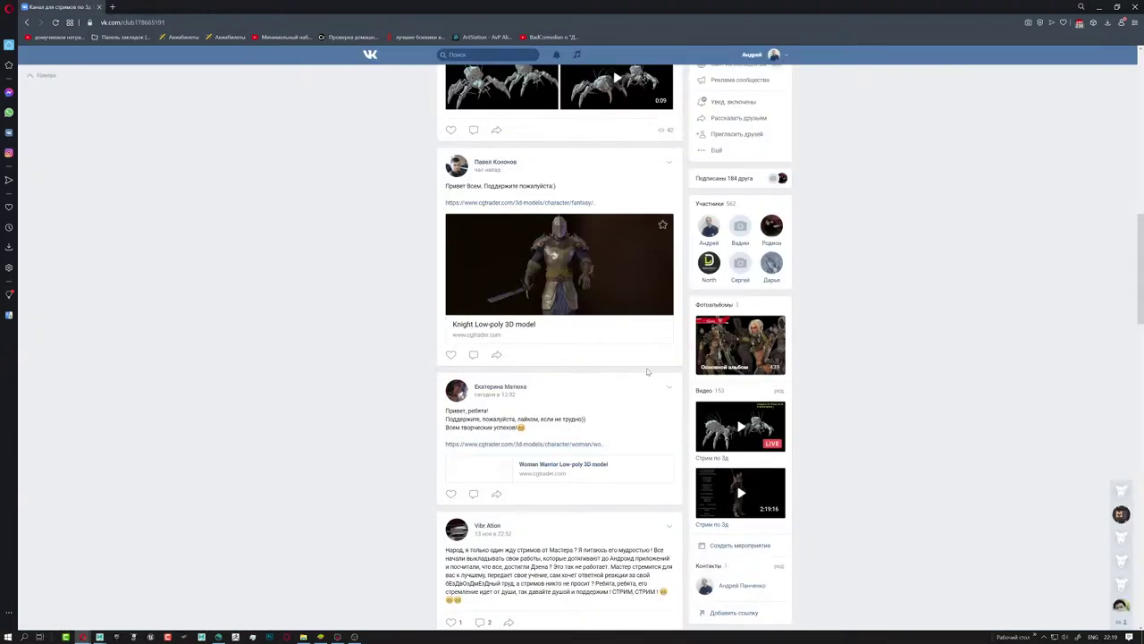
scroll(616, 367, "down", 2)
scroll(612, 368, "down", 3)
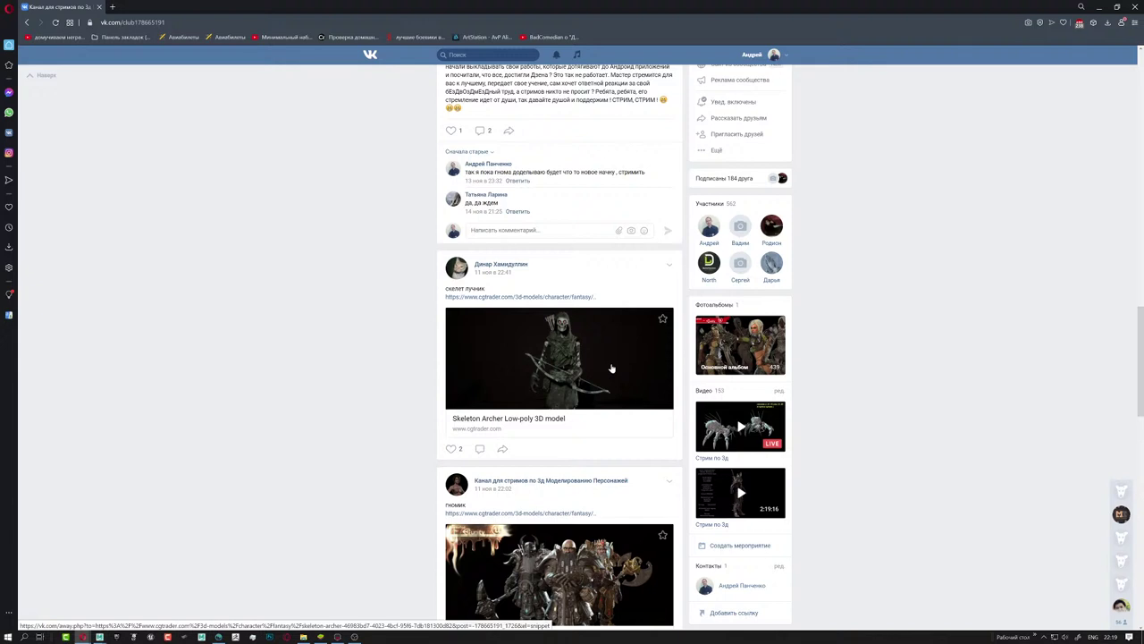
scroll(611, 367, "down", 1)
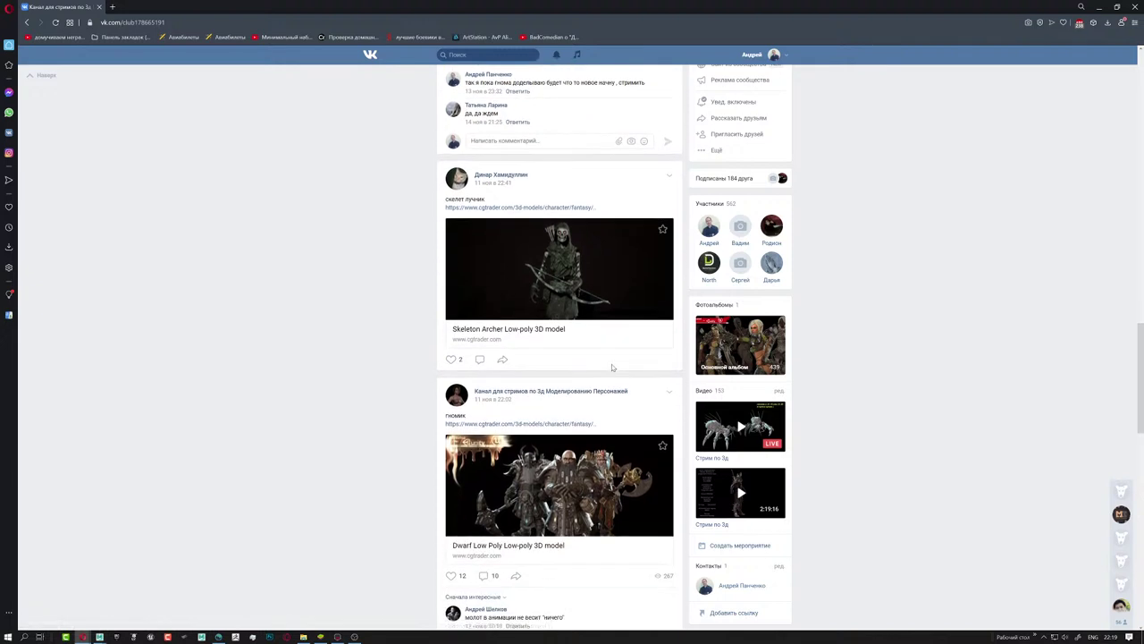
left_click(563, 270)
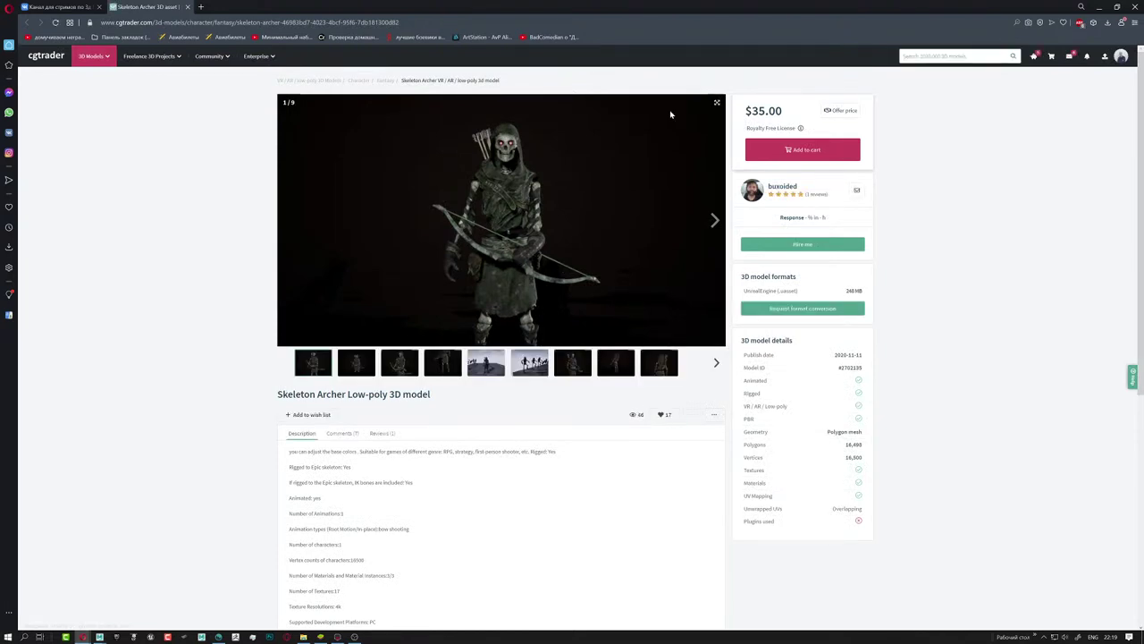
- Page through the Skeleton Archer gallery full screen to the last image, 9 of 9
left_click(718, 103)
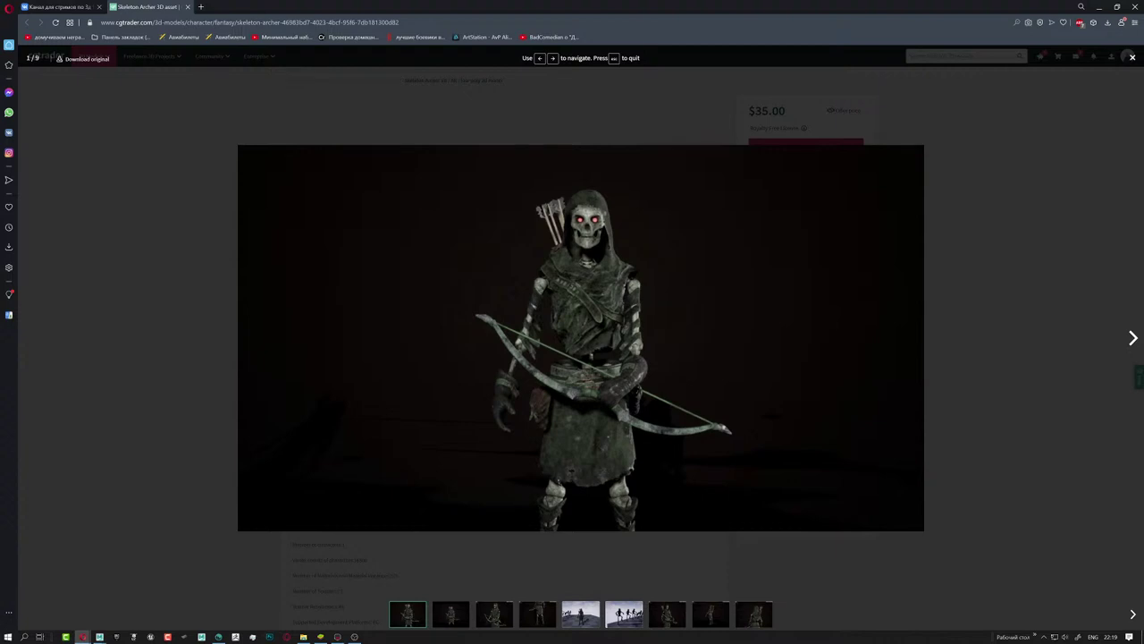
left_click(1132, 339)
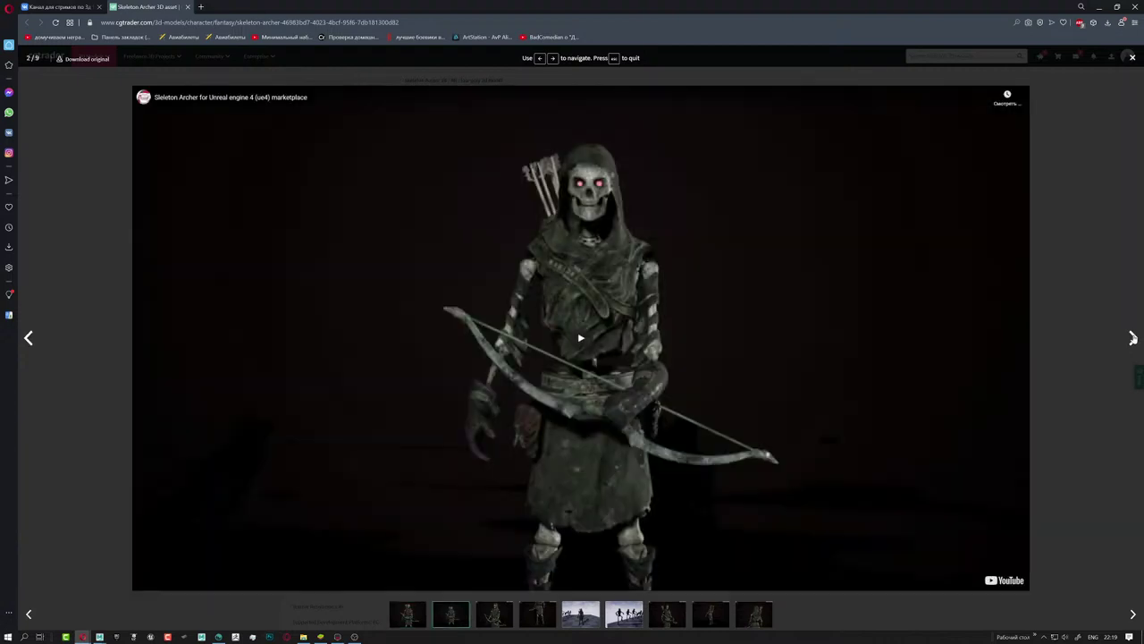
left_click(1132, 339)
left_click(1133, 339)
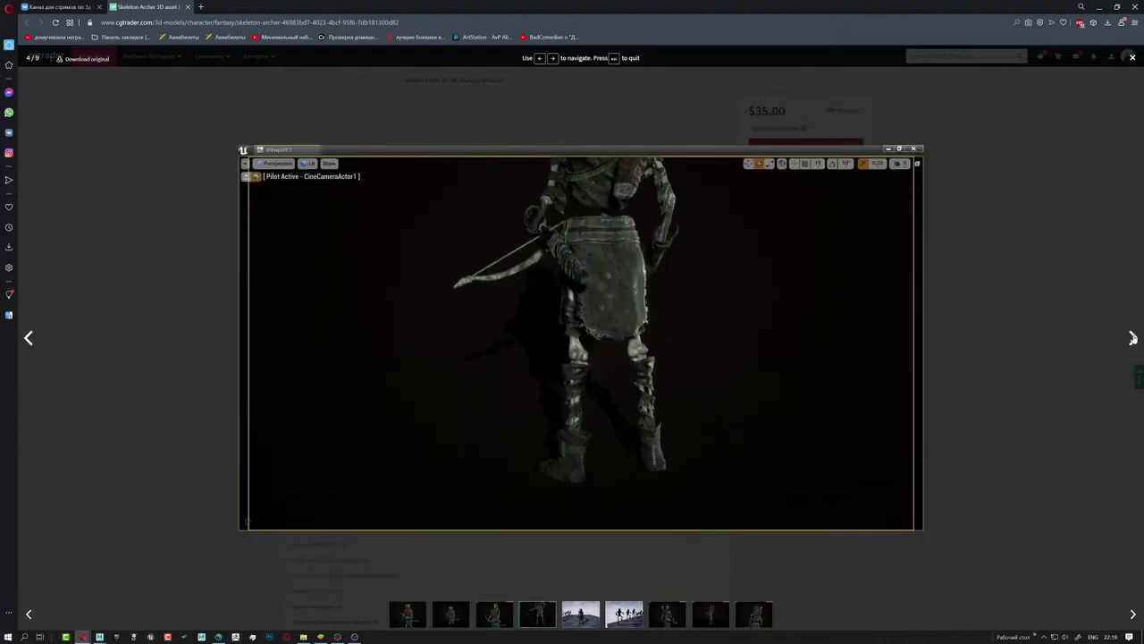
left_click(1133, 339)
left_click(1133, 339)
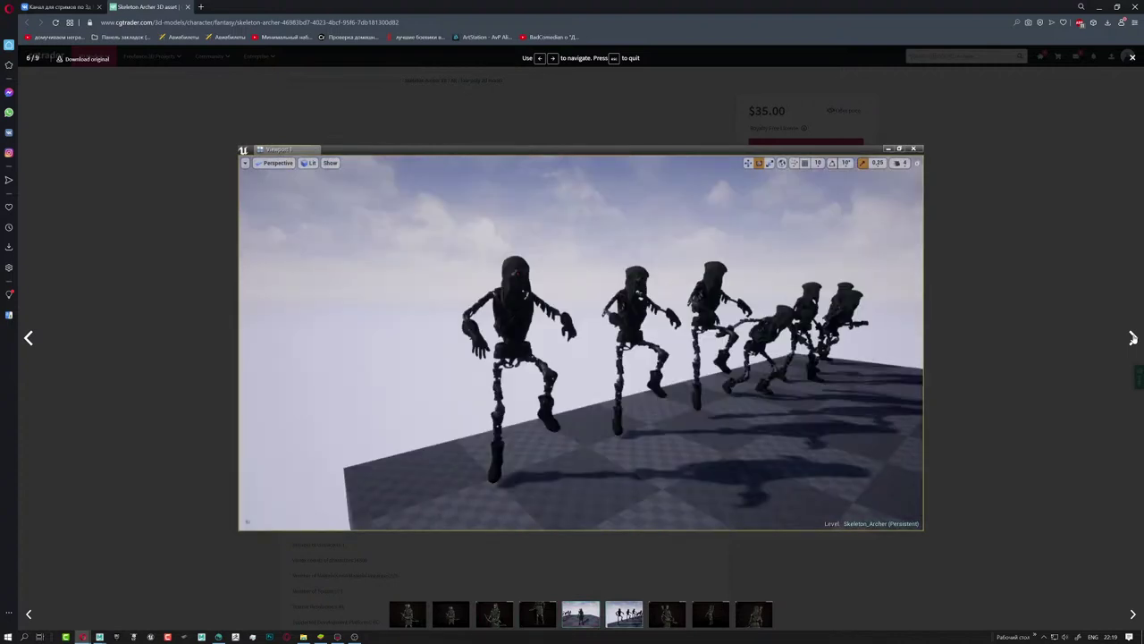
left_click(1133, 339)
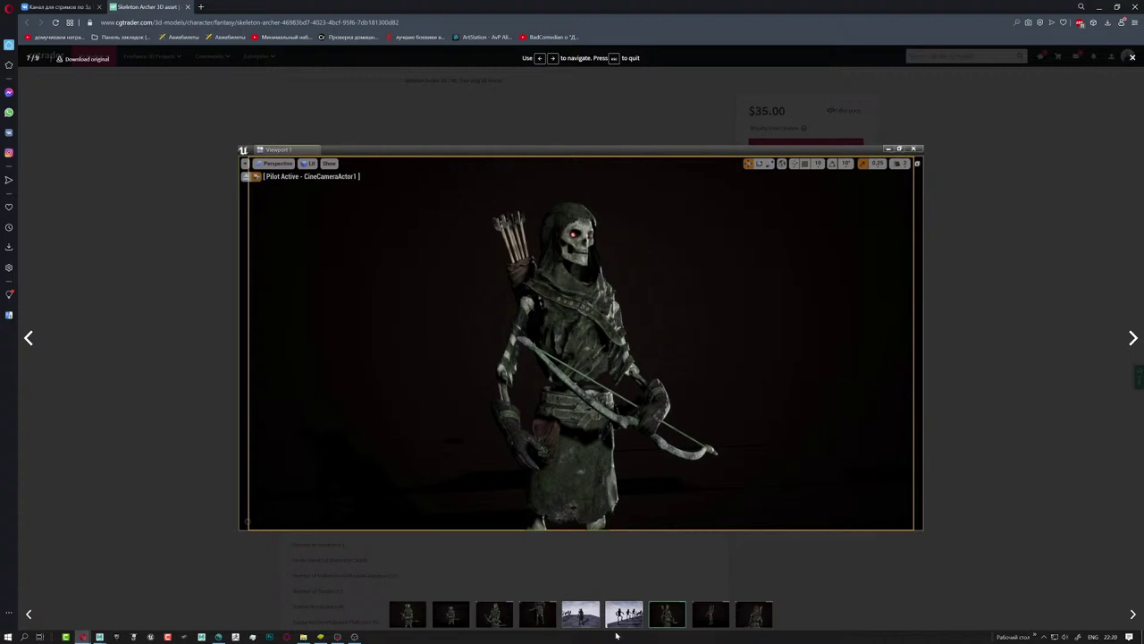
left_click(1131, 338)
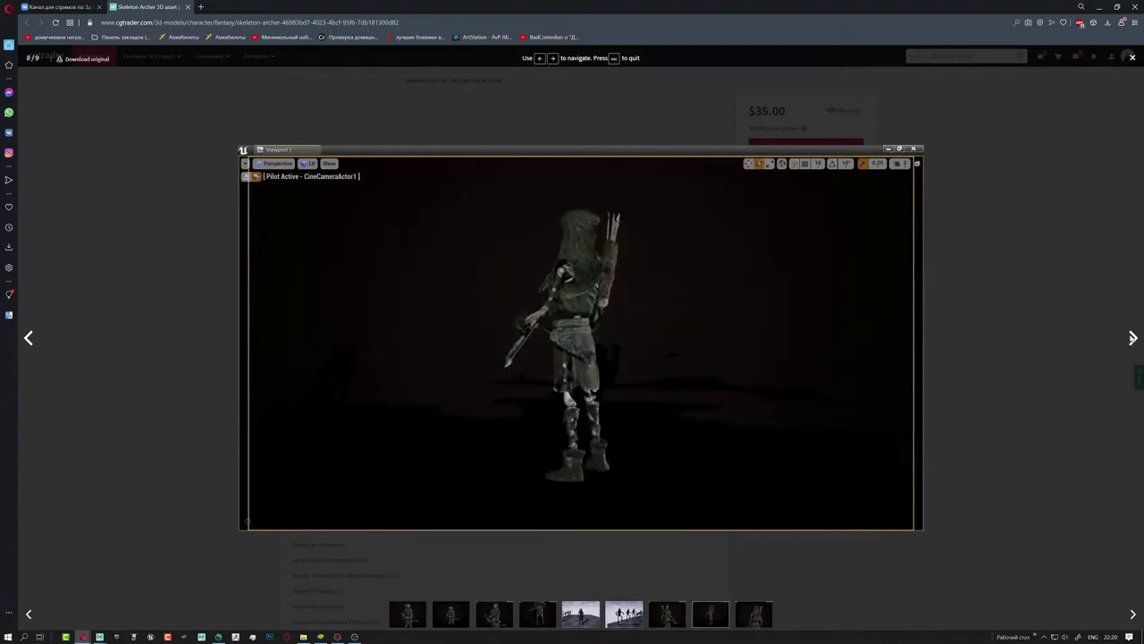
left_click(1131, 337)
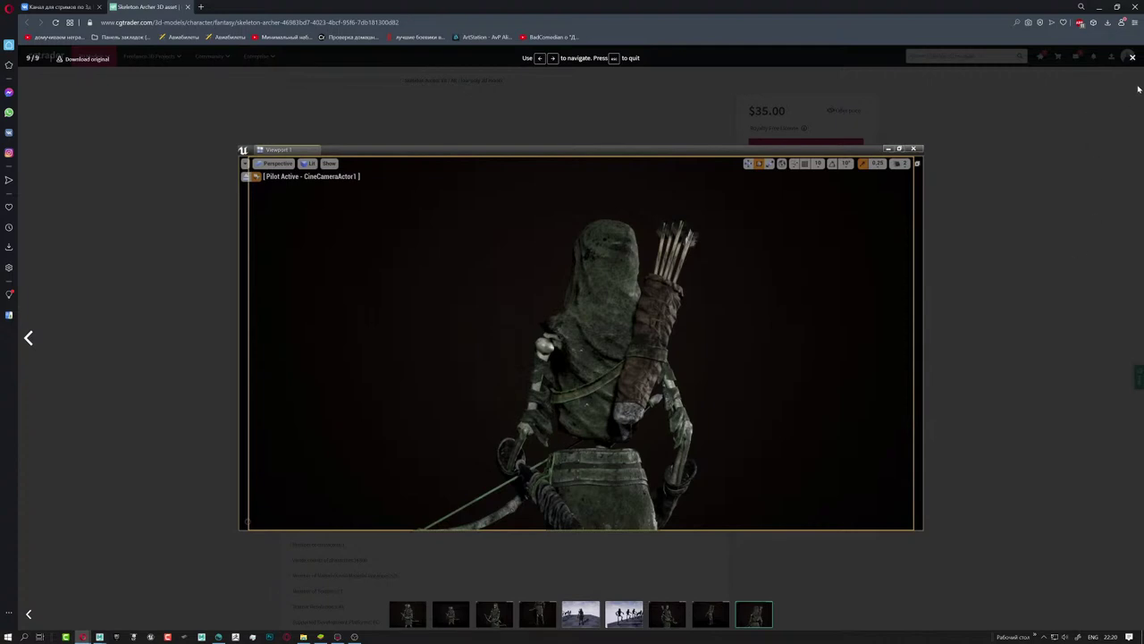
- Close the Skeleton Archer page, glance at a new speed-dial tab, and return to VK
left_click(188, 6)
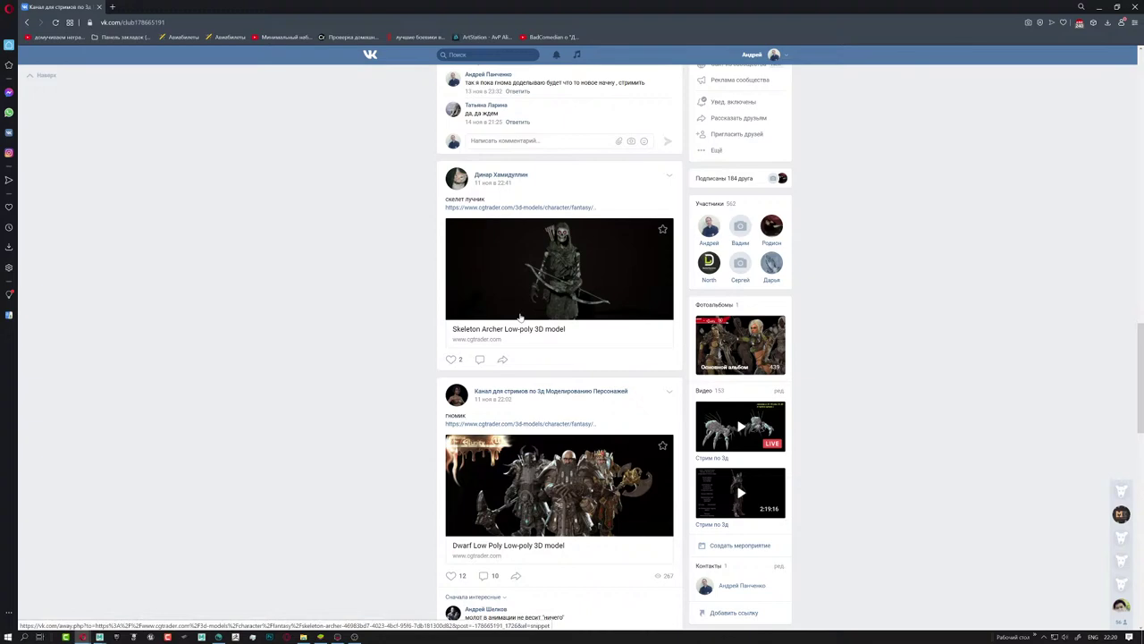
left_click(111, 7)
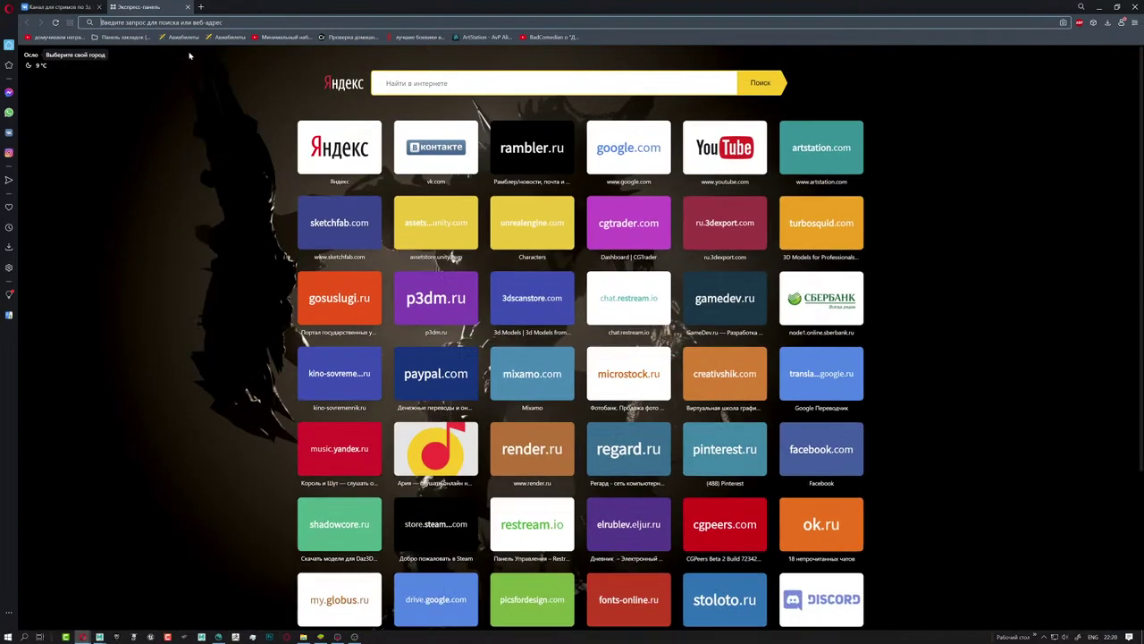
mouse_move(725, 304)
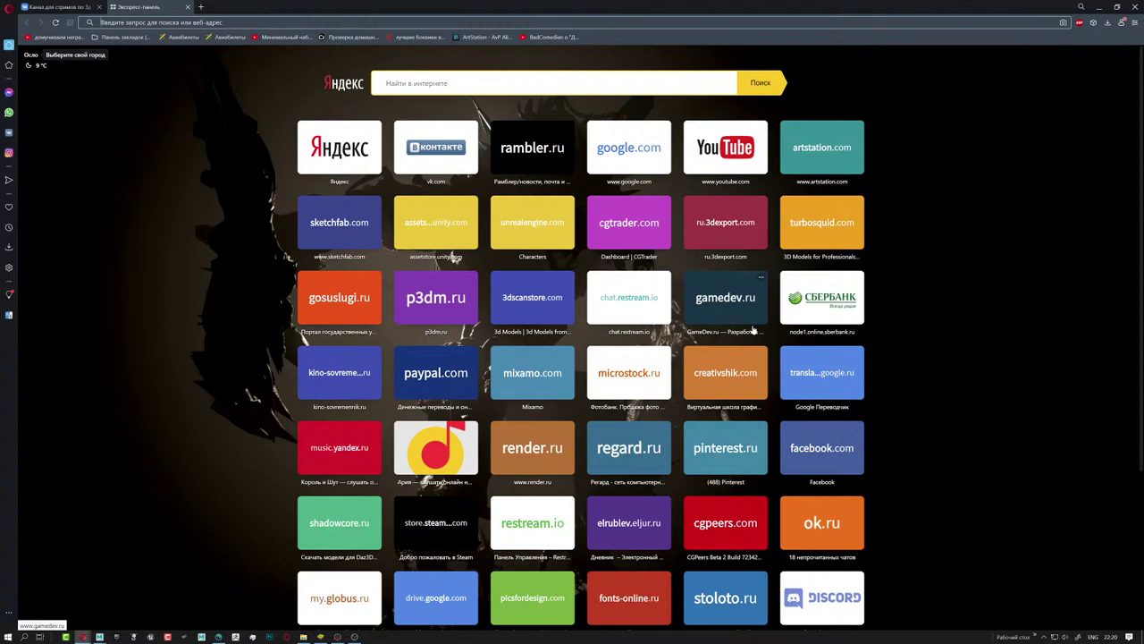
scroll(753, 331, "down", 3)
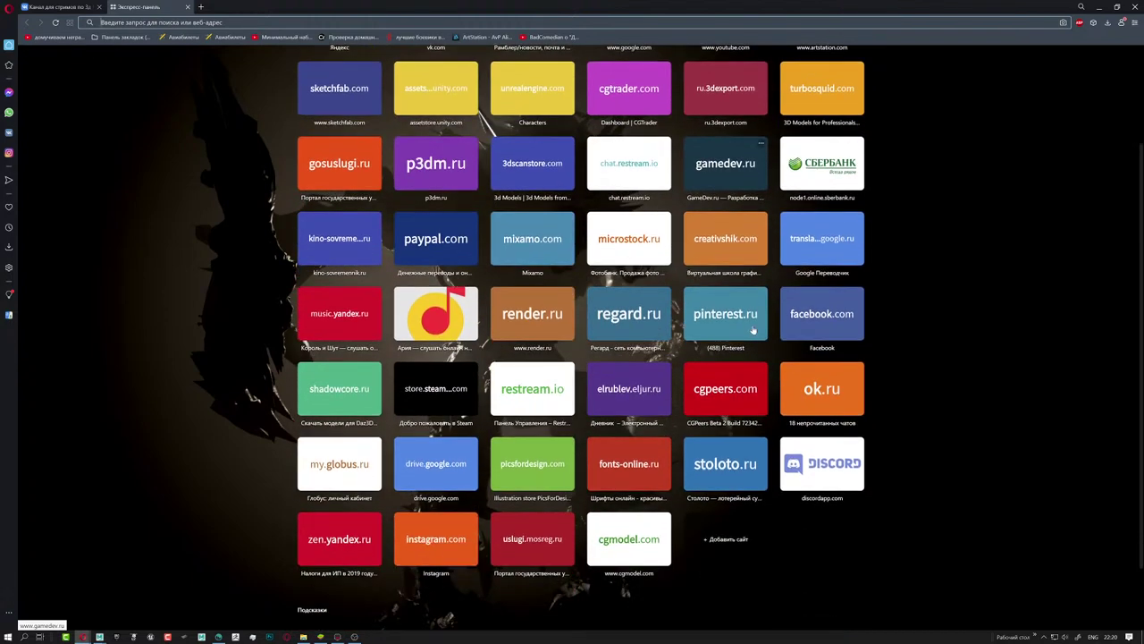
mouse_move(725, 448)
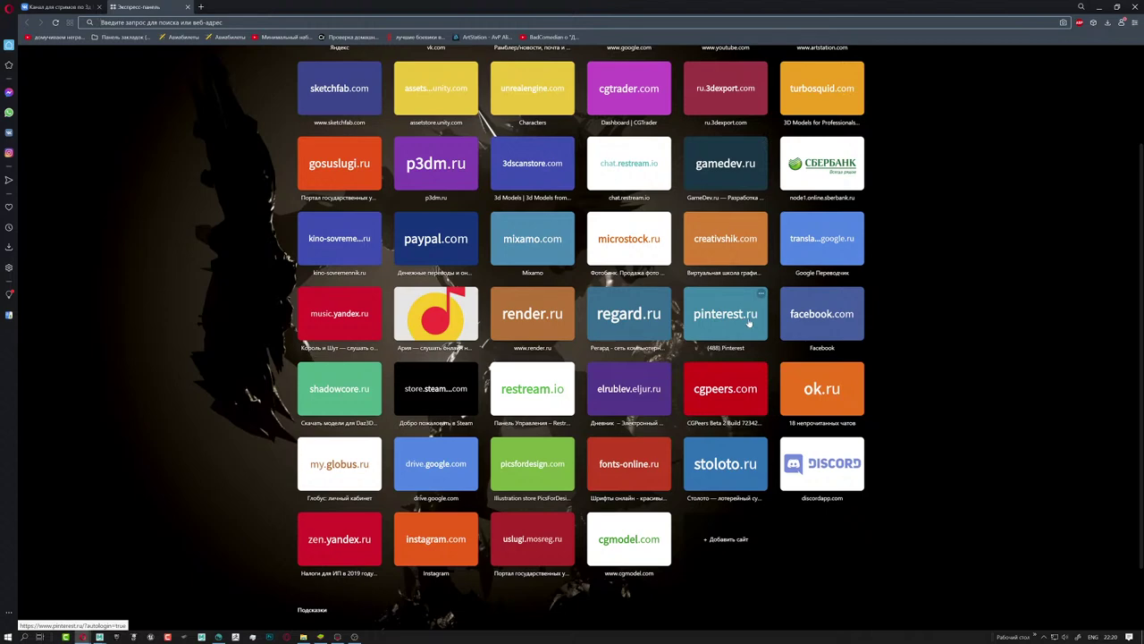
scroll(749, 323, "up", 3)
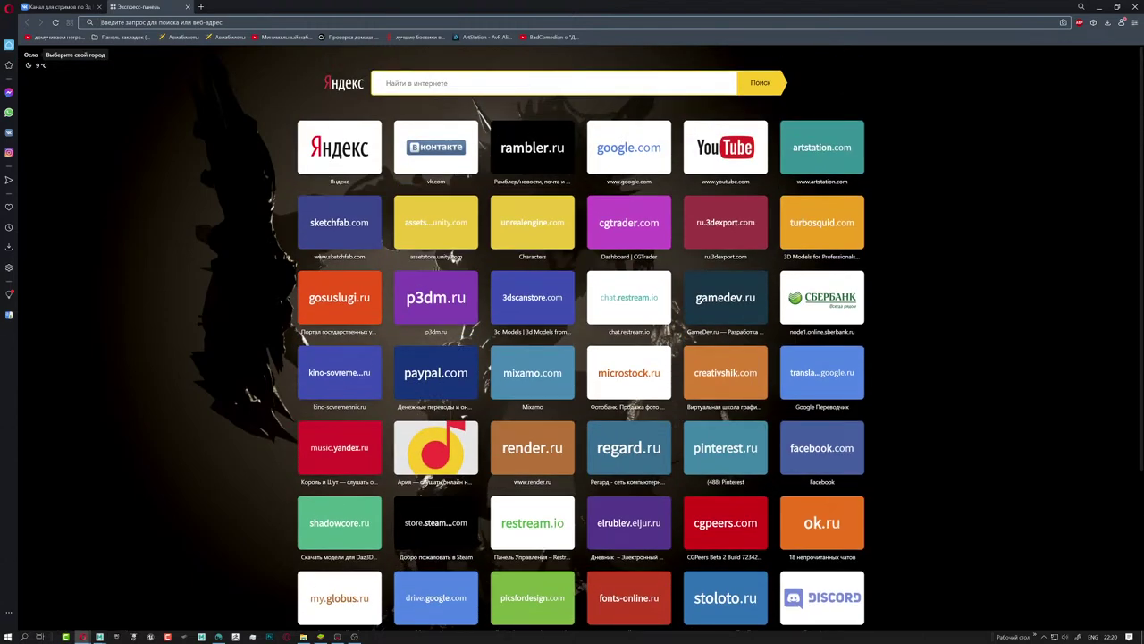
left_click(71, 7)
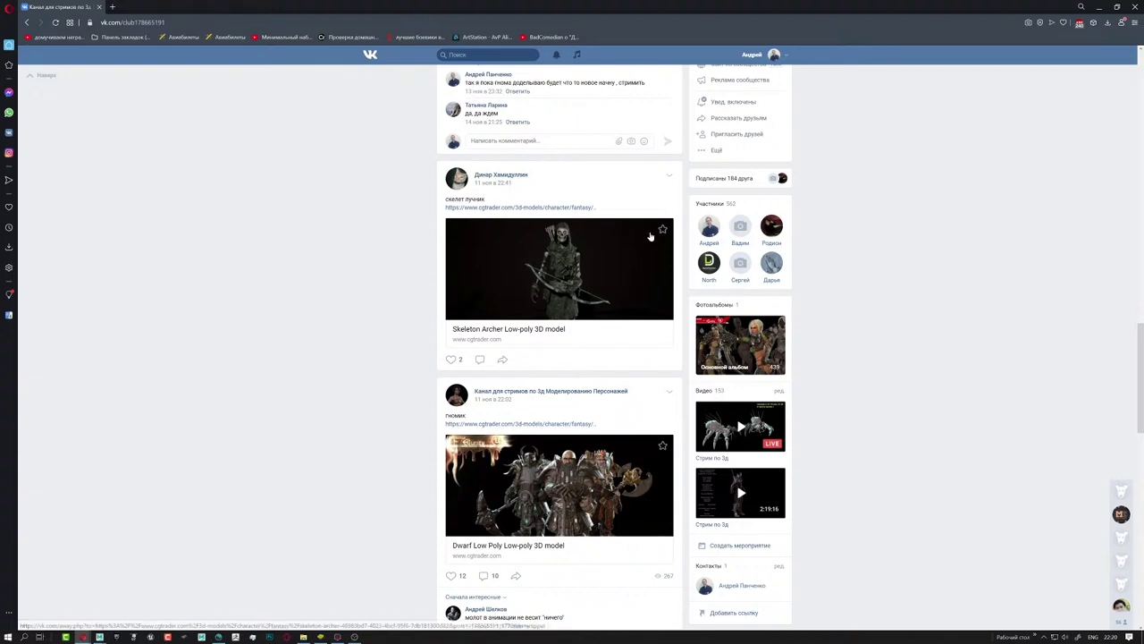
- Scroll the VK community feed down to the Ogre Low-poly 3D model post
scroll(641, 244, "down", 2)
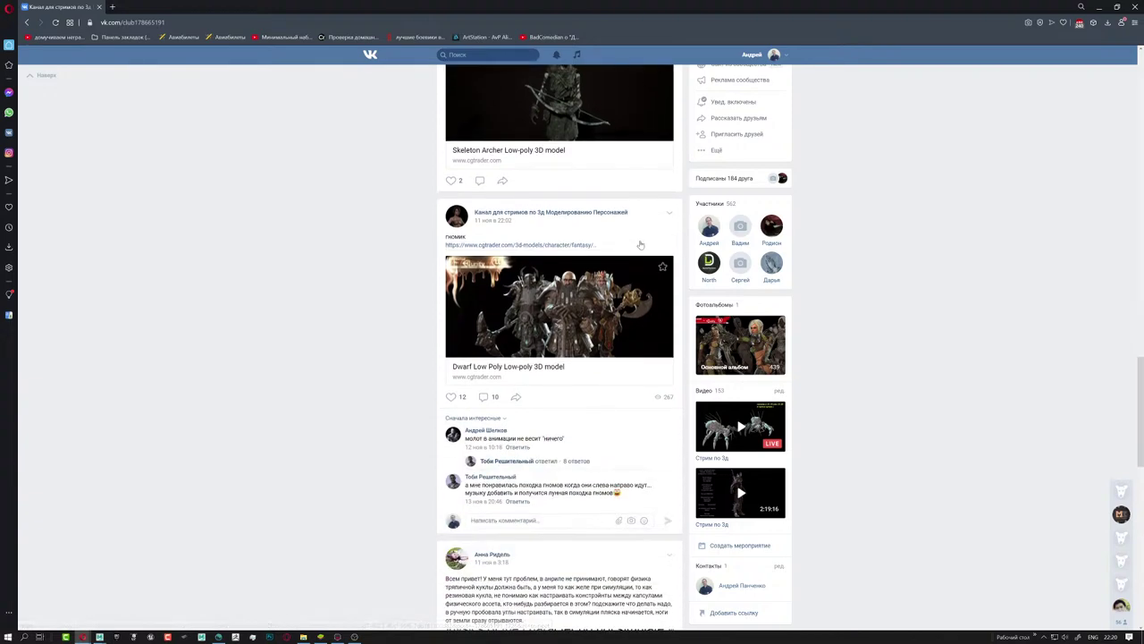
scroll(640, 244, "down", 3)
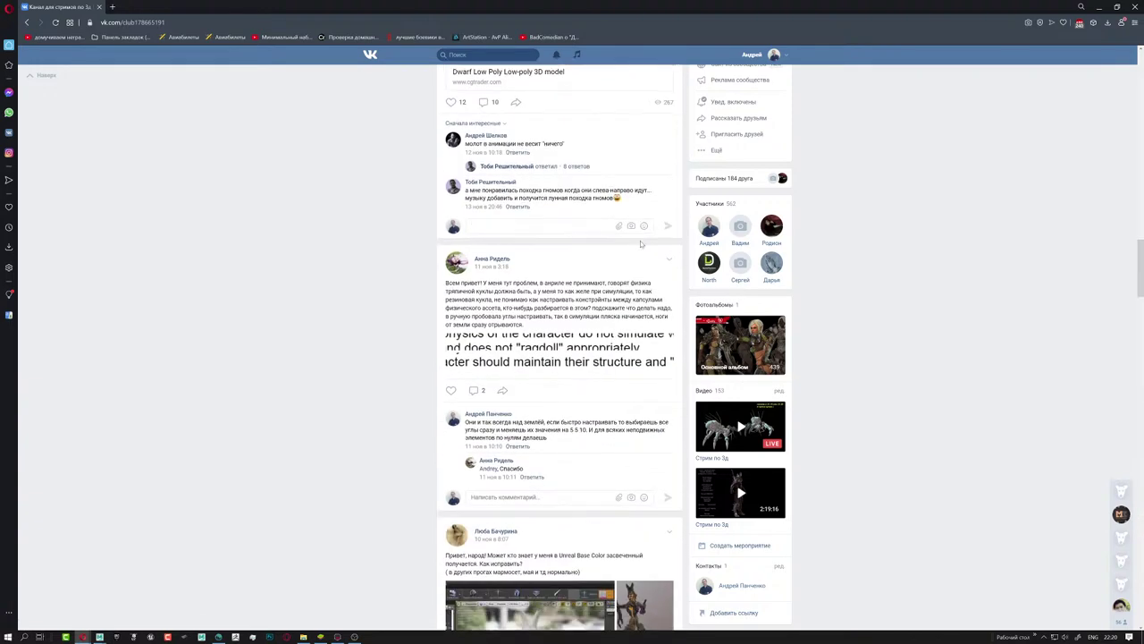
scroll(640, 244, "down", 3)
scroll(640, 244, "down", 2)
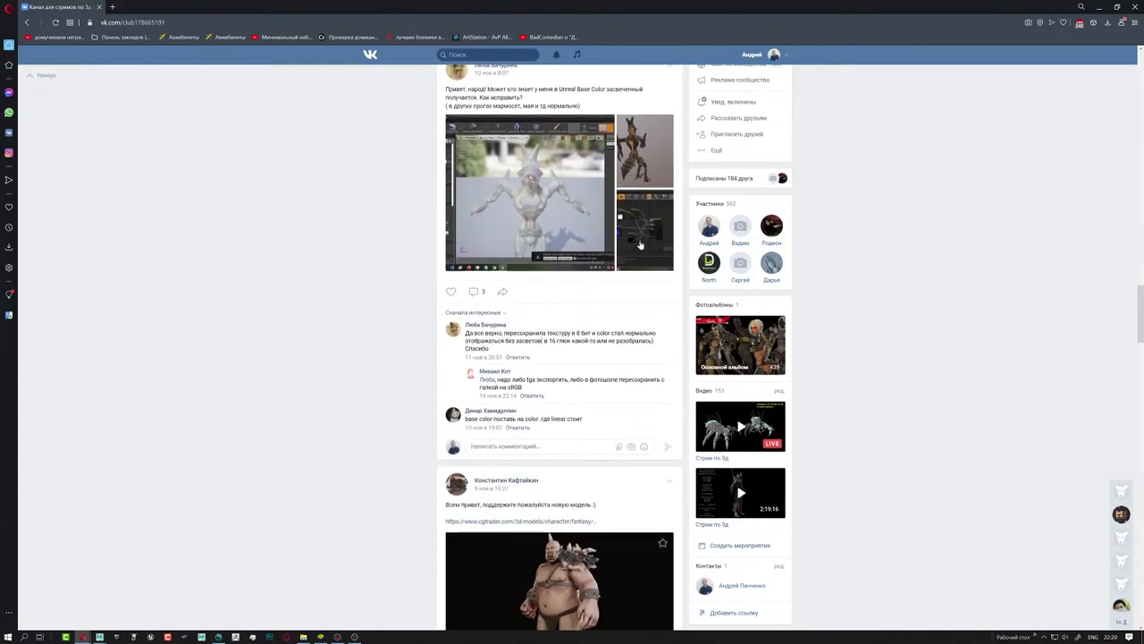
scroll(640, 244, "down", 2)
scroll(641, 244, "down", 2)
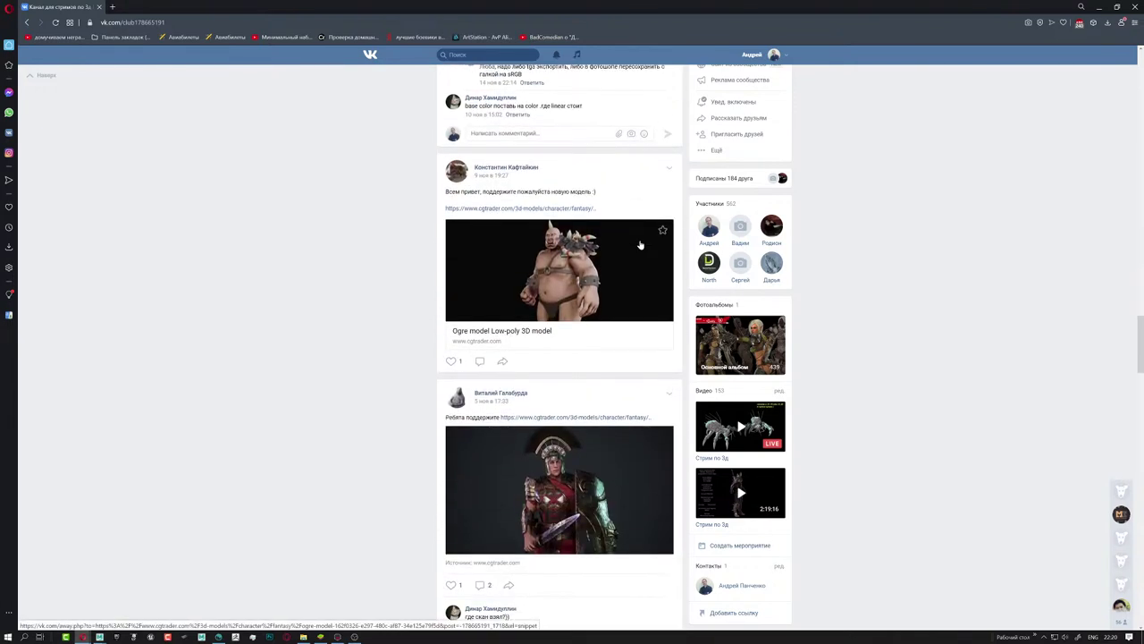
- View the Ogre model page and its close-up render, close it, and launch Photoshop
left_click(578, 271)
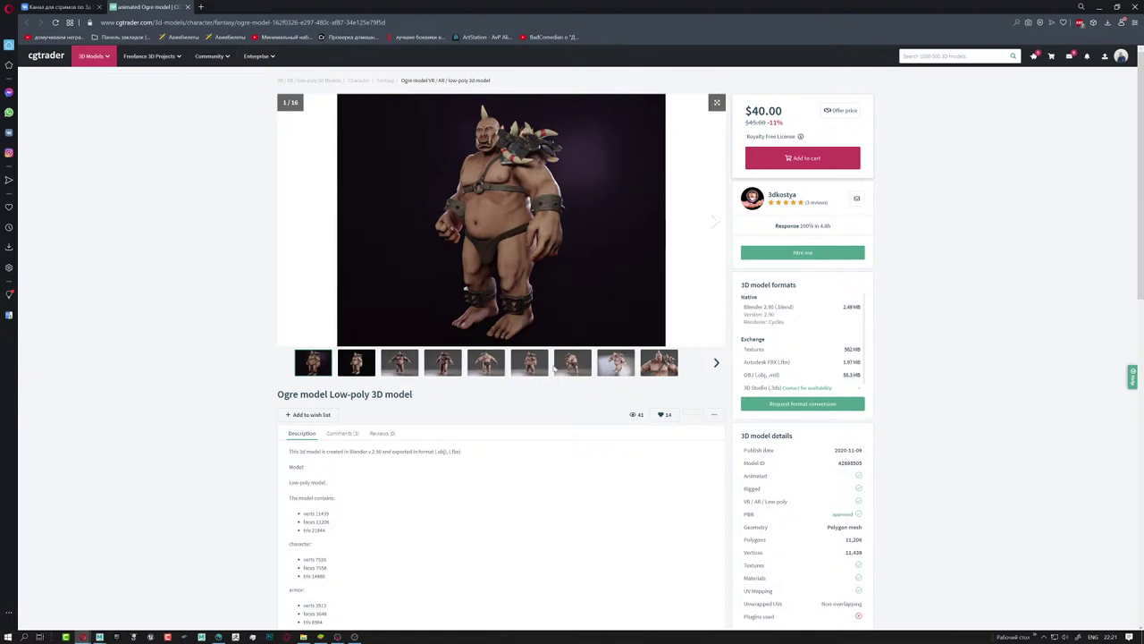
left_click(661, 367)
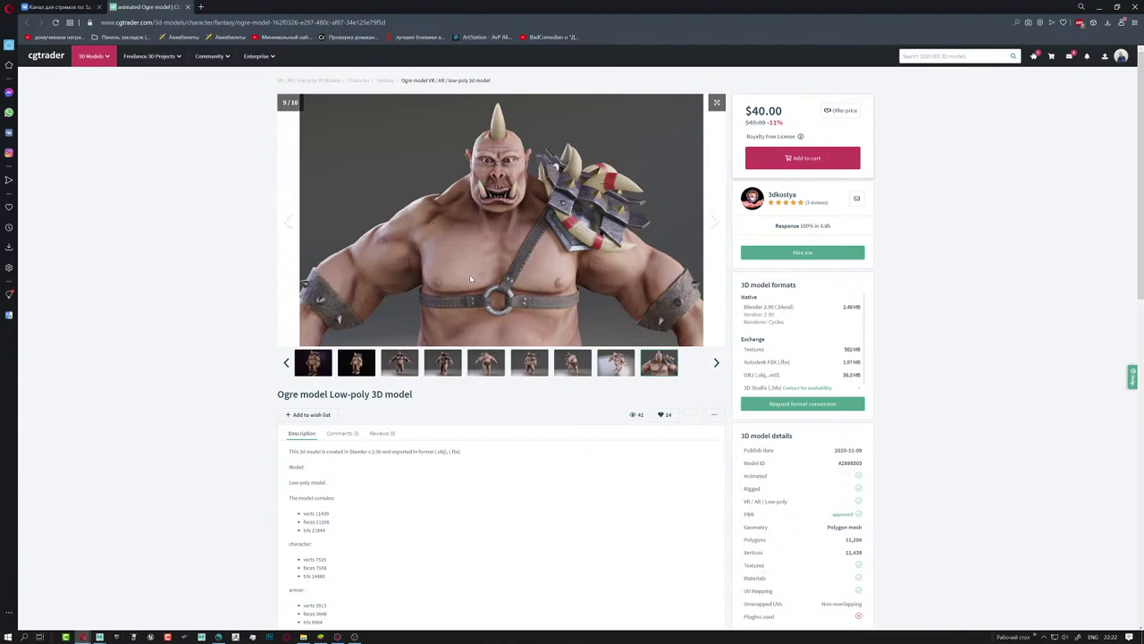
left_click(188, 7)
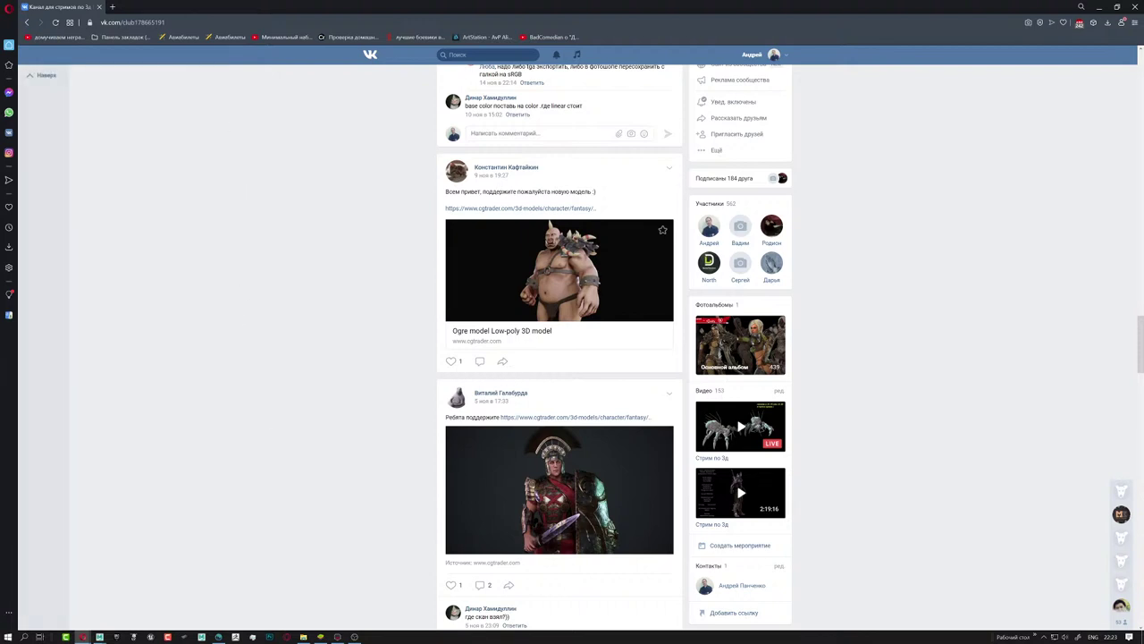
left_click(270, 636)
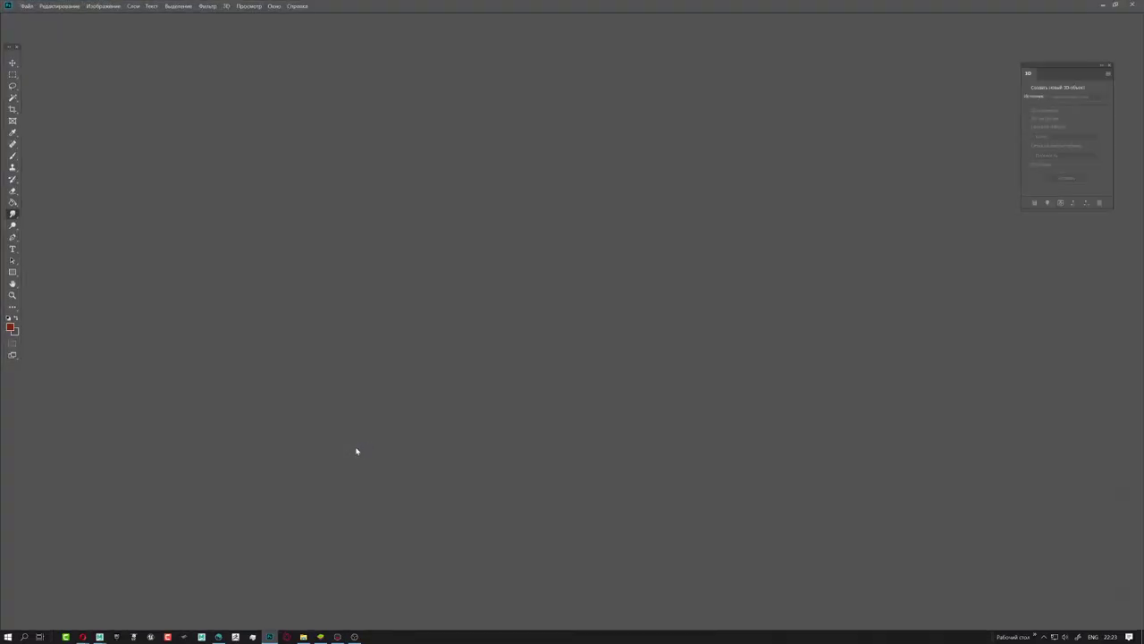
- Open body_ao.tif from the maps folder in Photoshop
left_click(27, 6)
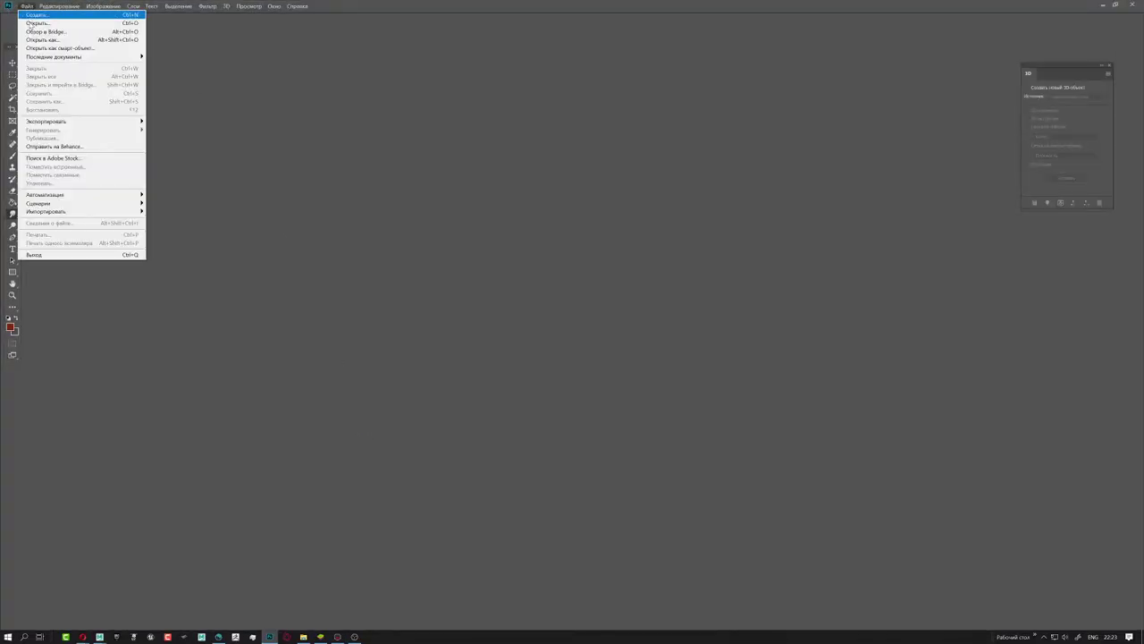
left_click(31, 24)
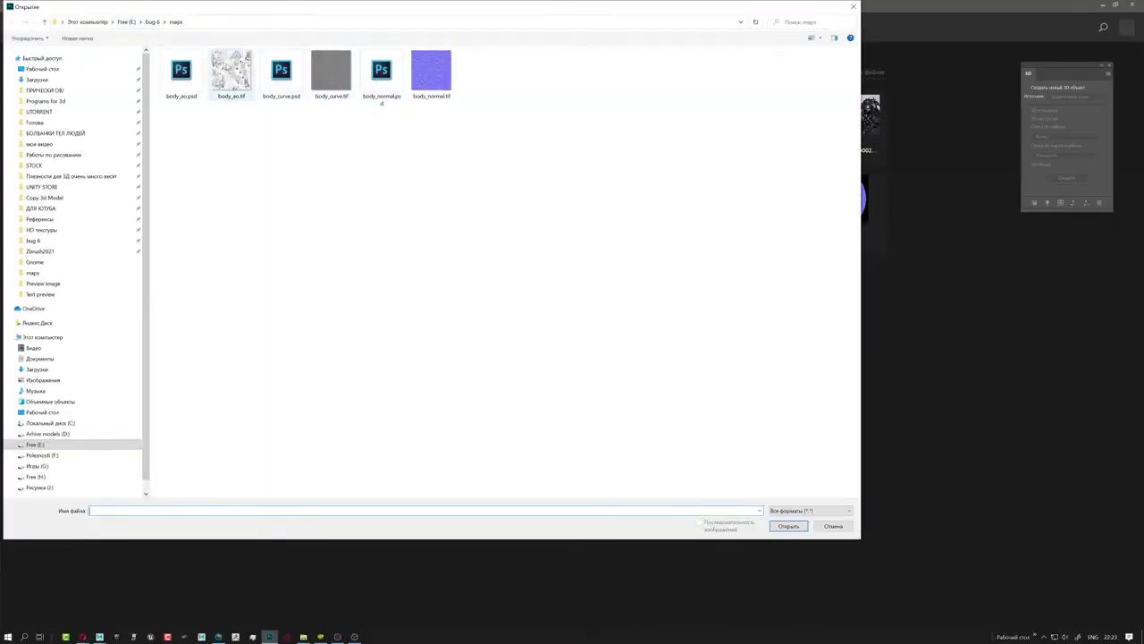
double_click(230, 71)
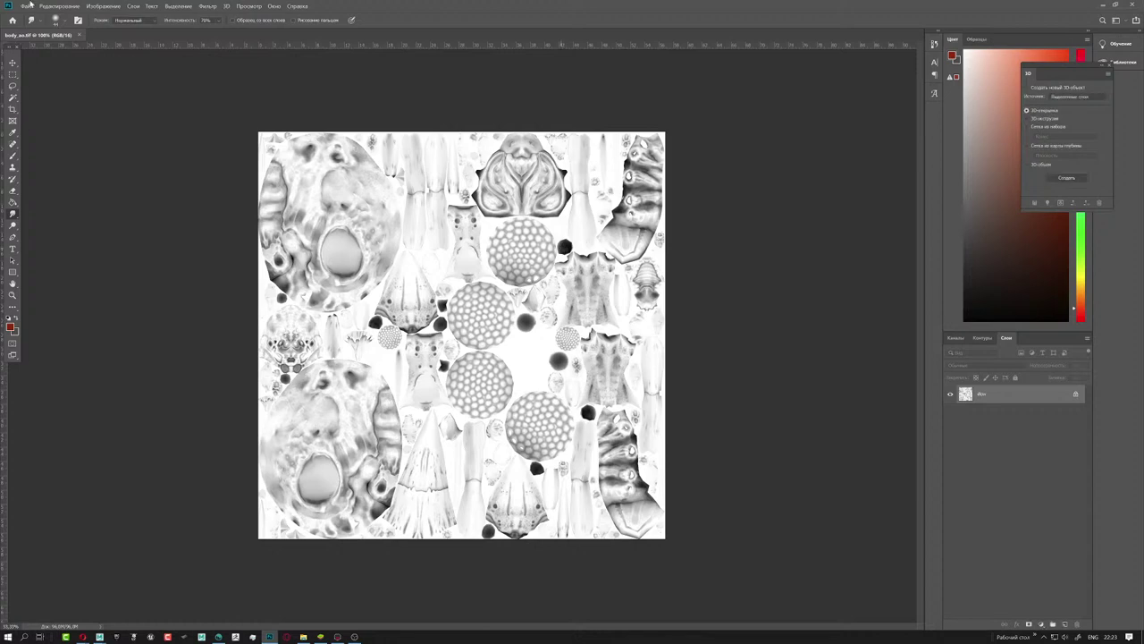
- Abandon a first Save As and convert the texture to 8 Bits/Channel mode
left_click(28, 5)
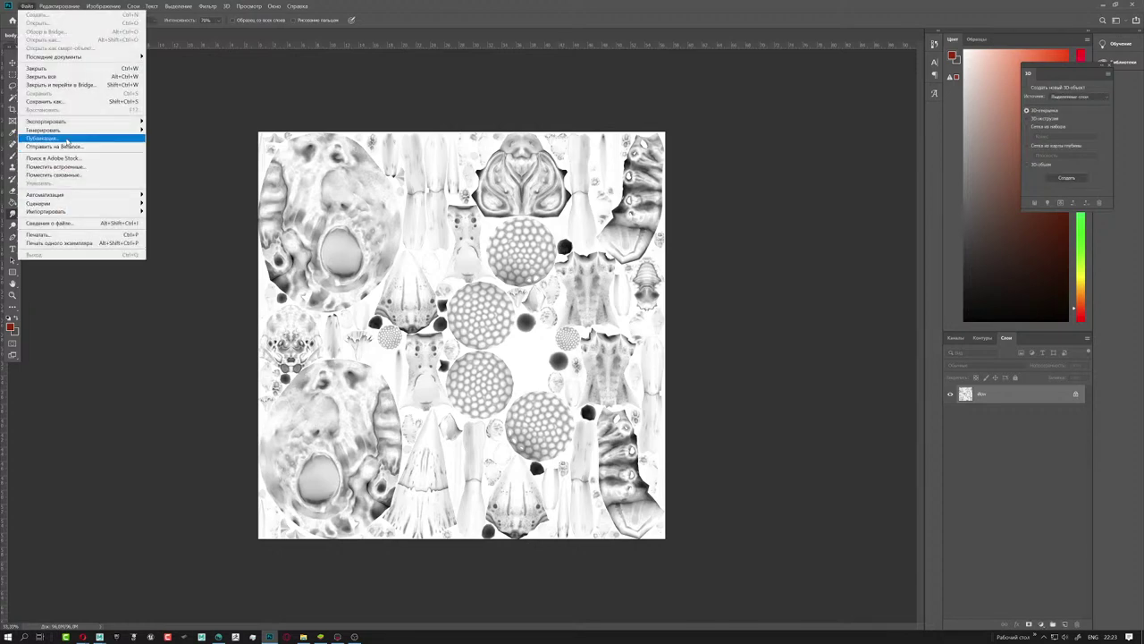
left_click(60, 101)
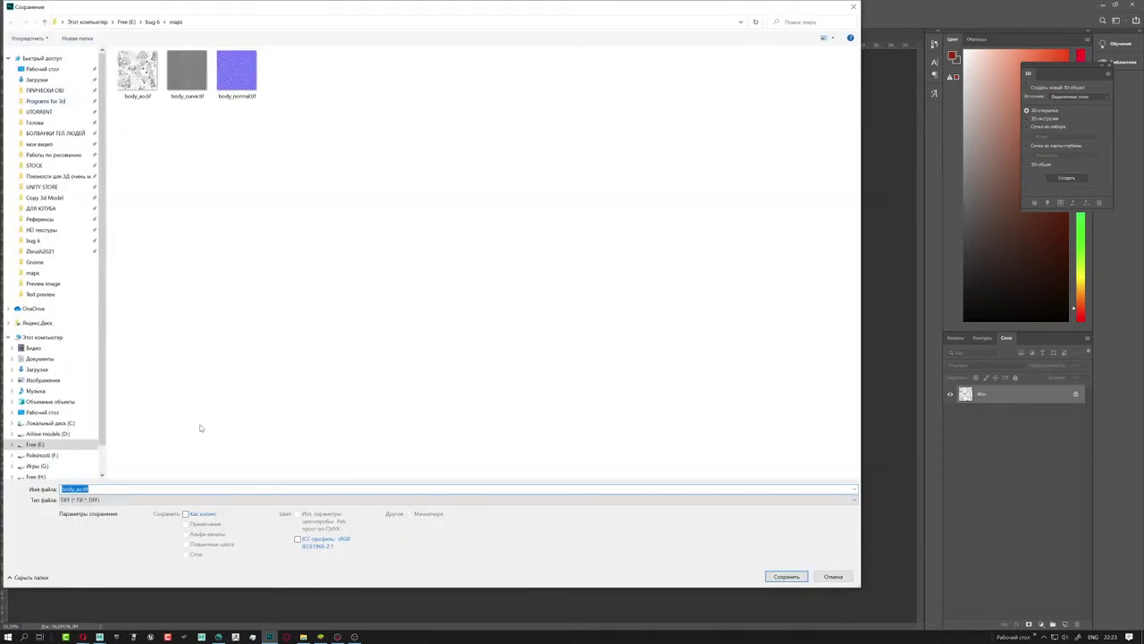
left_click(98, 500)
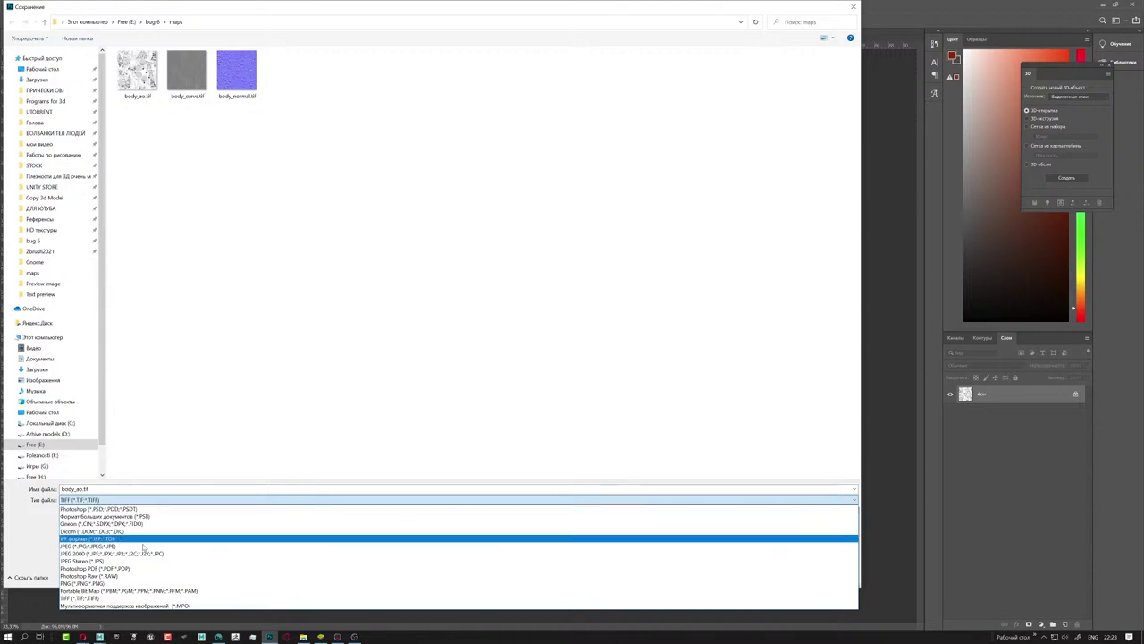
left_click(251, 400)
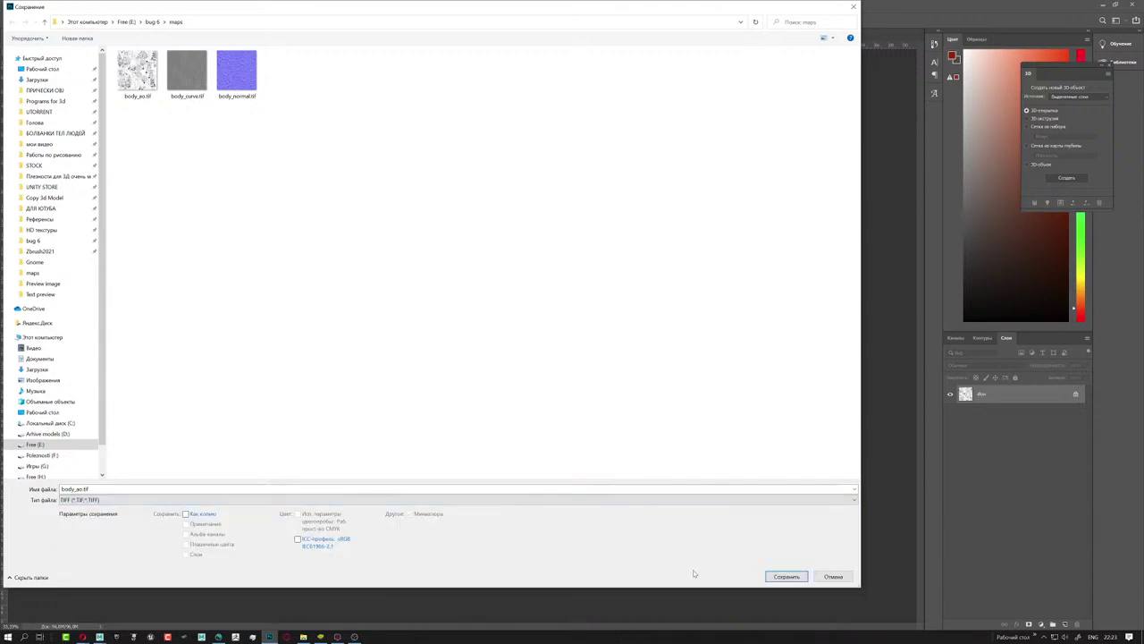
left_click(833, 576)
left_click(100, 6)
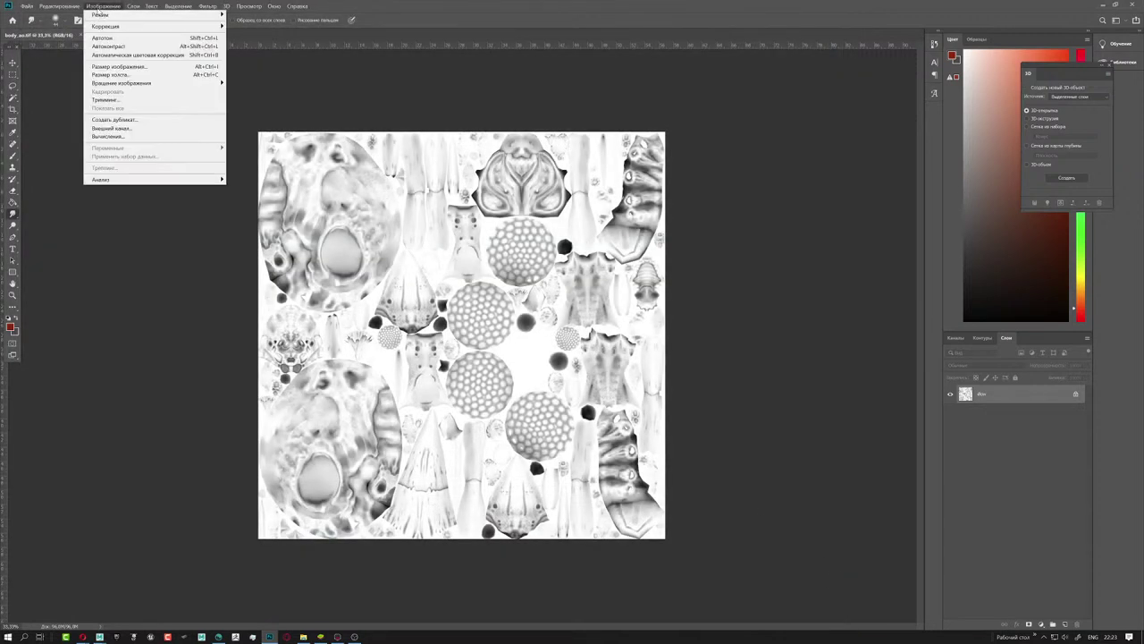
mouse_move(104, 15)
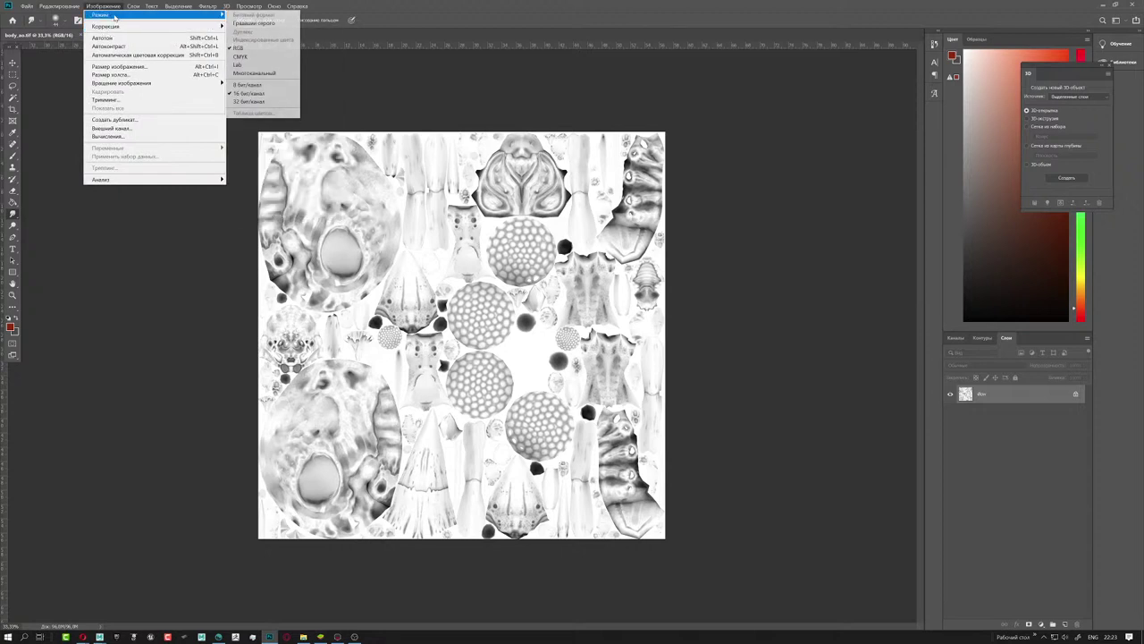
left_click(252, 84)
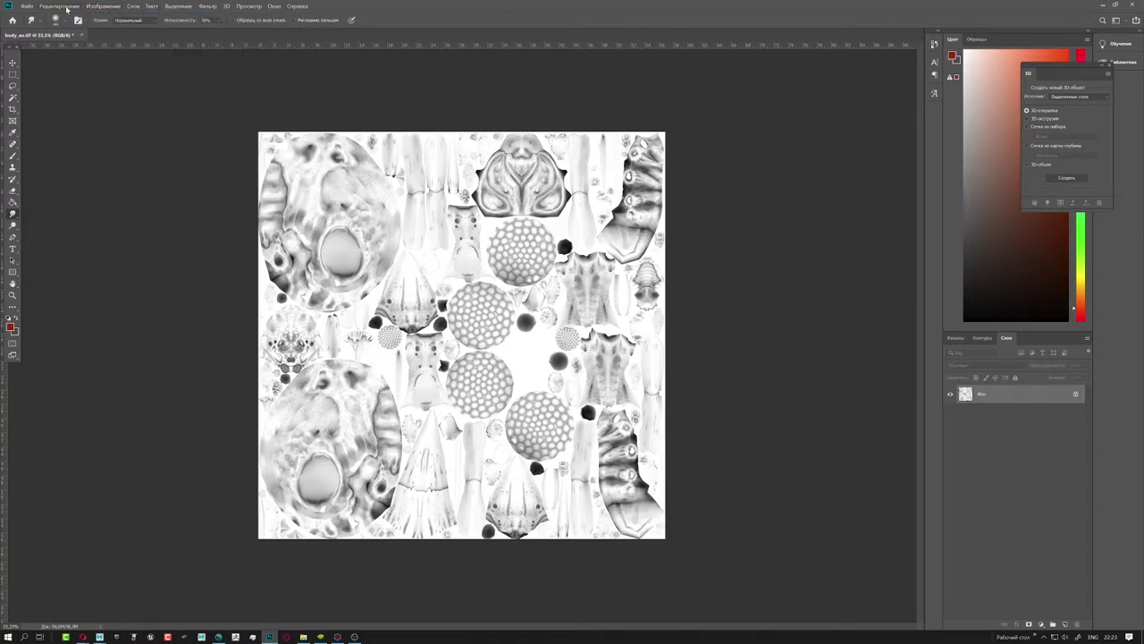
- Save the texture as body_ao.tga in Targa format, then quit Photoshop without saving the TIF
left_click(27, 7)
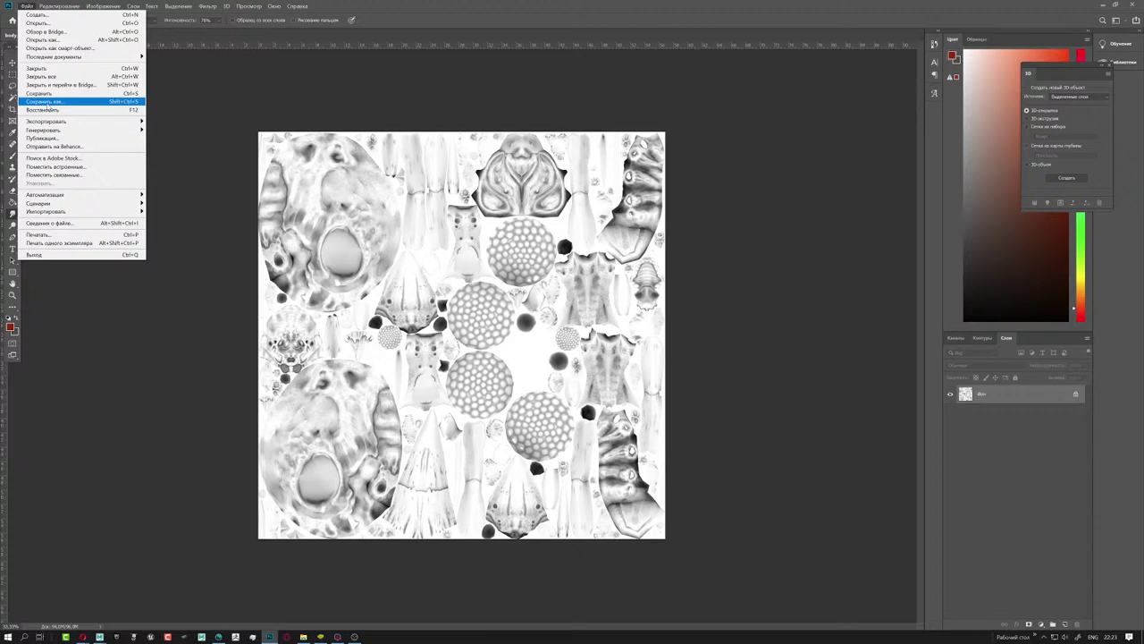
left_click(51, 101)
left_click(150, 498)
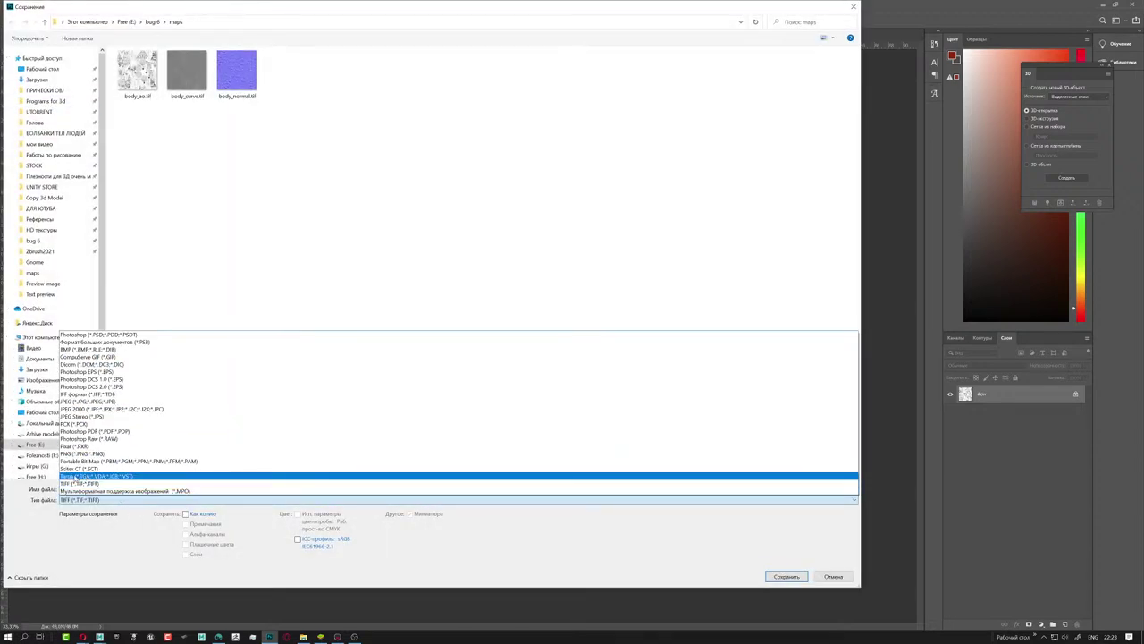
left_click(95, 476)
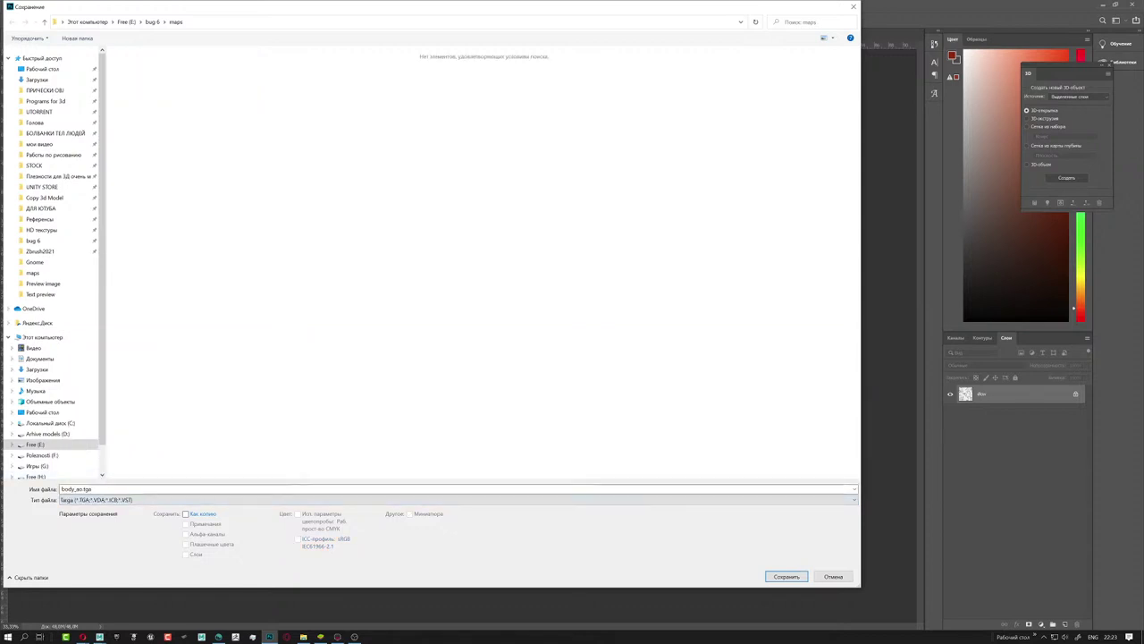
left_click(785, 576)
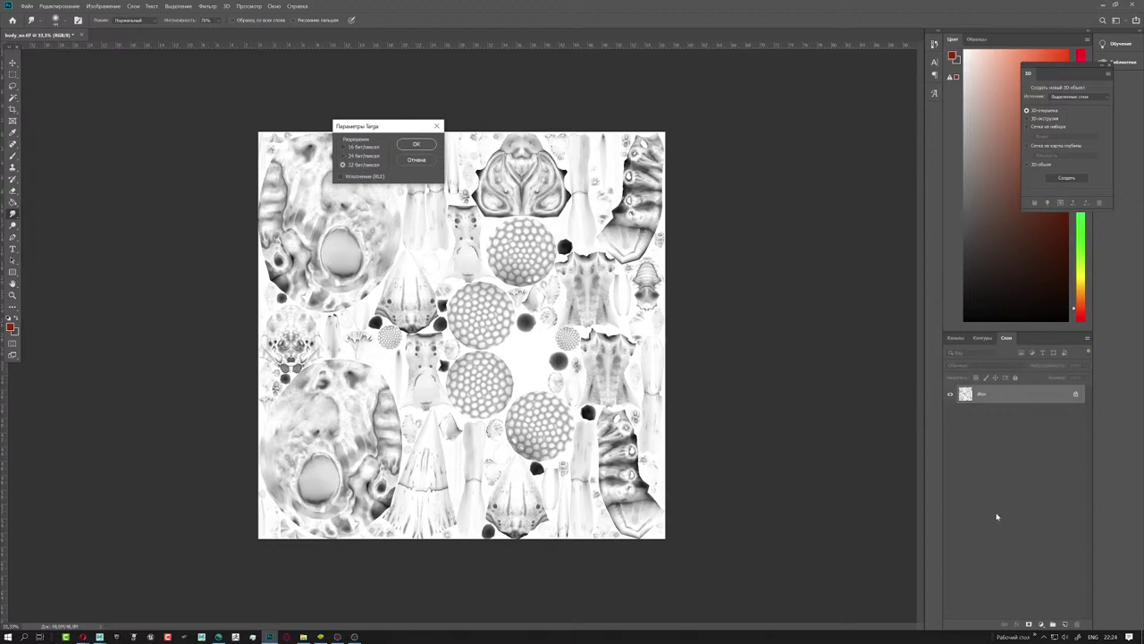
left_click(422, 161)
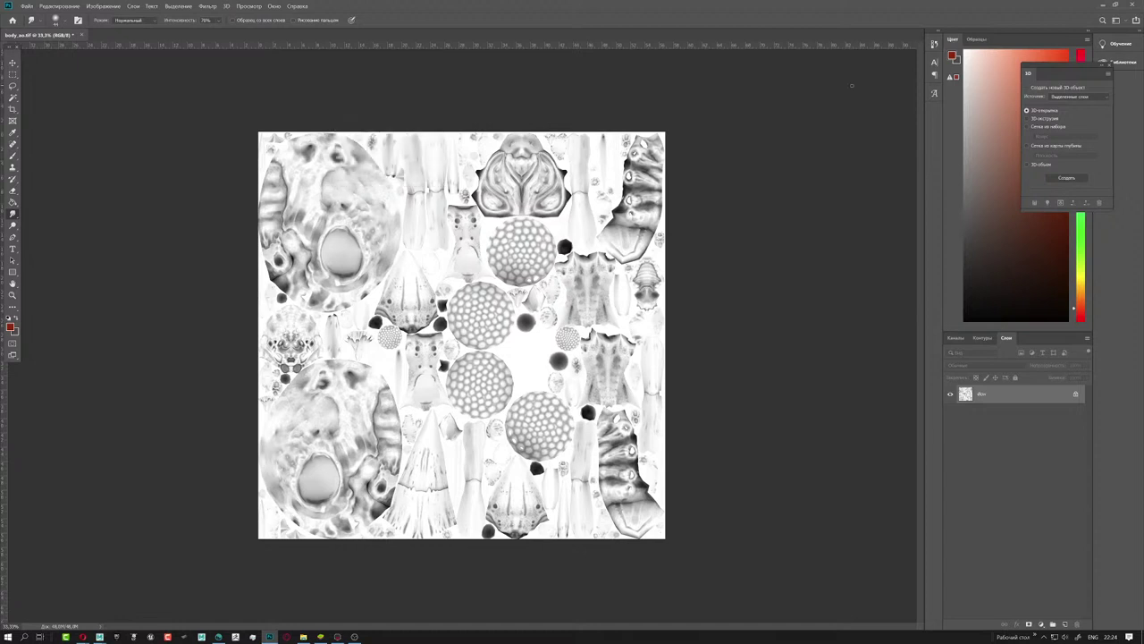
left_click(1133, 6)
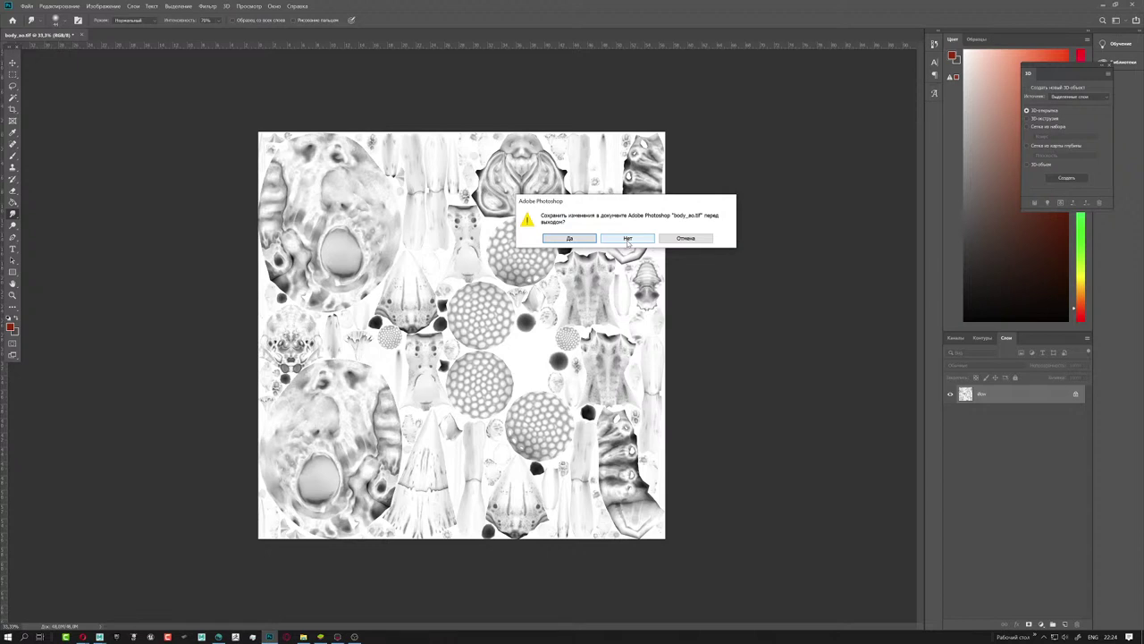
left_click(628, 239)
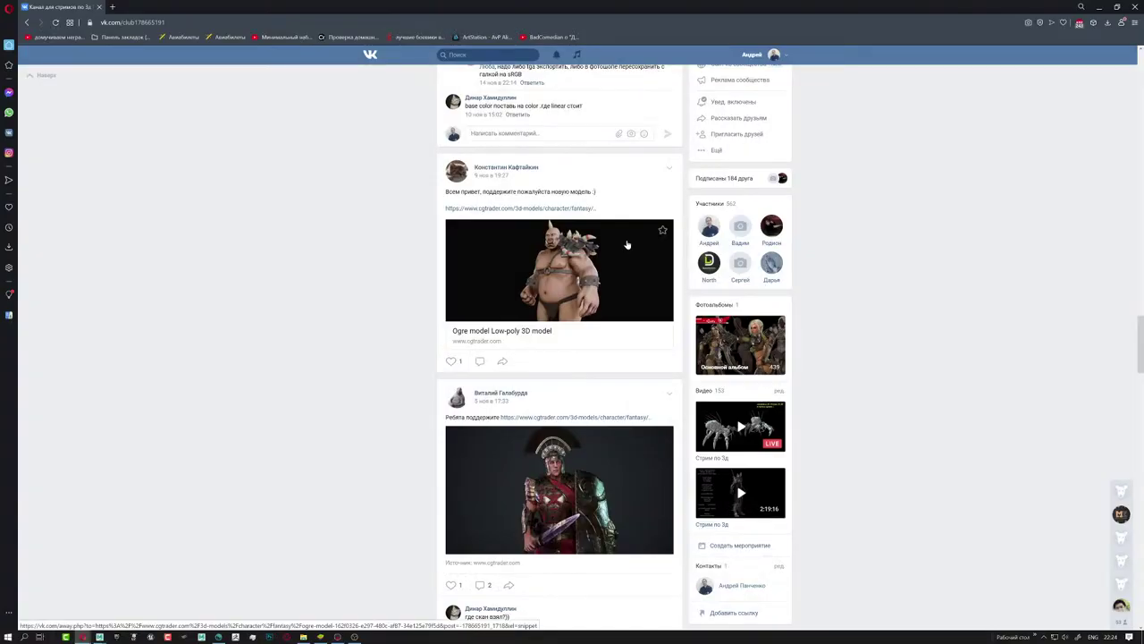
- View the Roman warrior render full-size in VK, then start a new browser tab
scroll(567, 320, "down", 3)
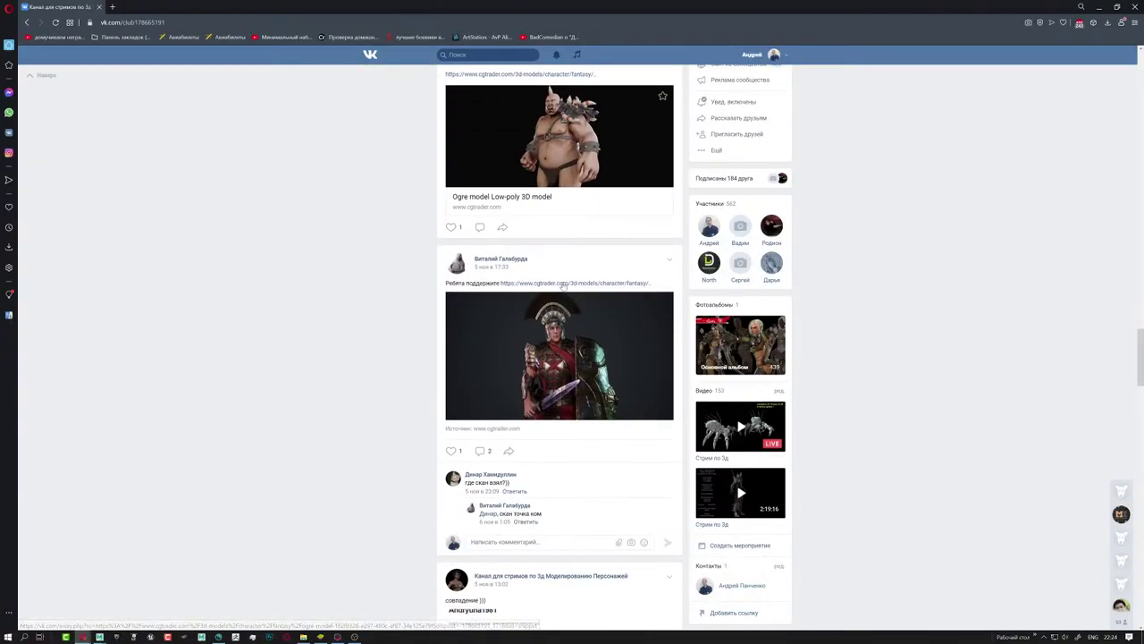
left_click(548, 358)
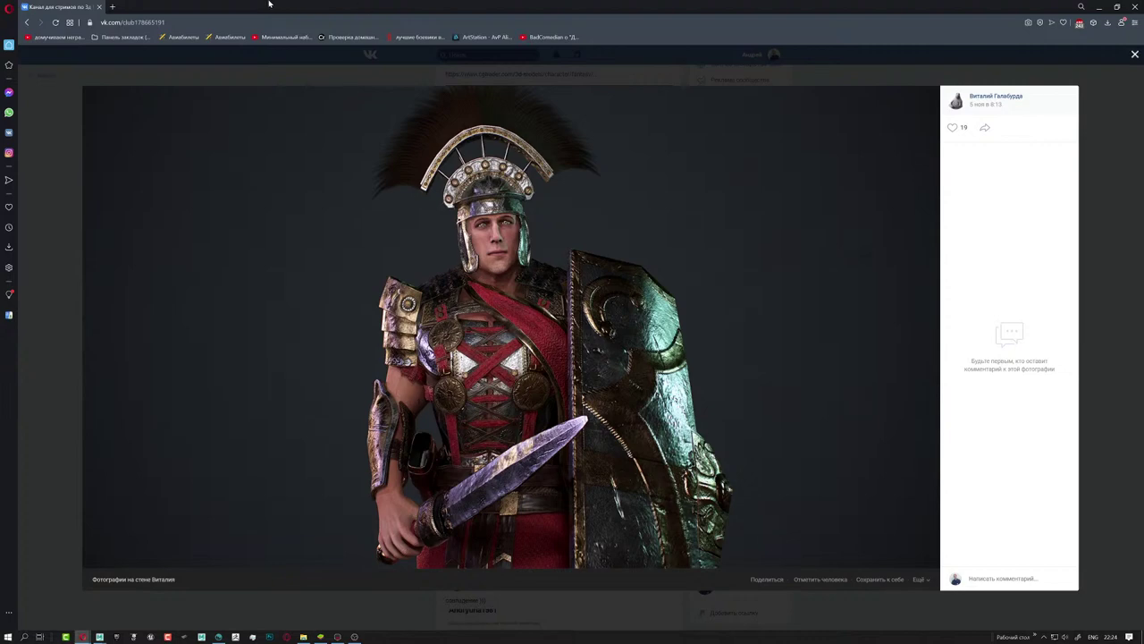
left_click(114, 8)
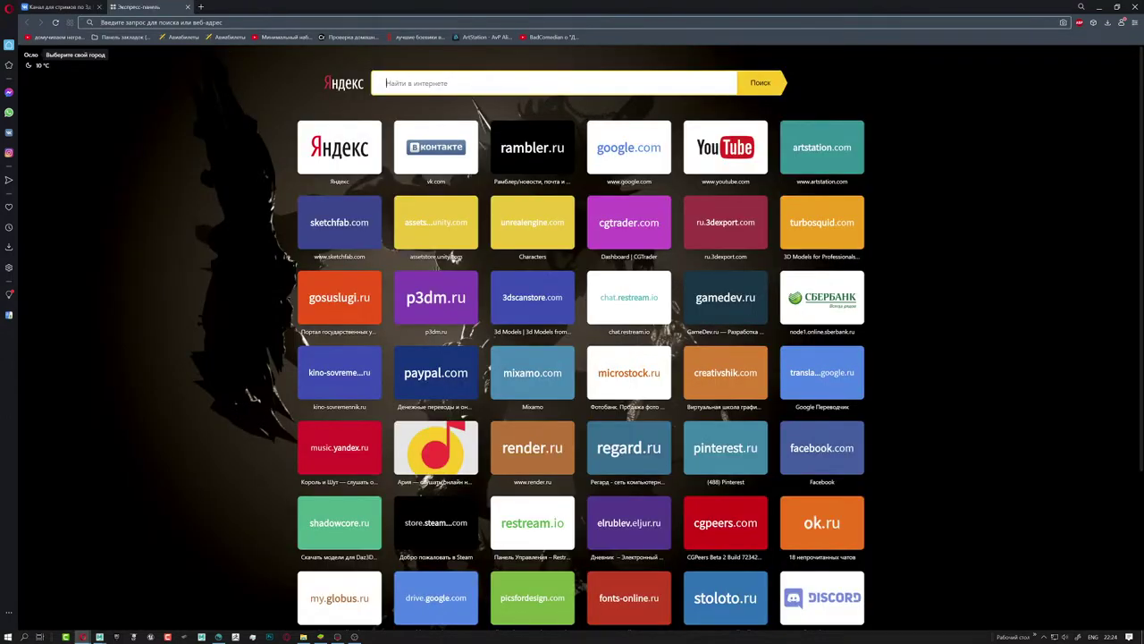
- Search Yandex images for 'центурион рим', enlarge two centurion pictures, then close the viewer
type("wtynehbj")
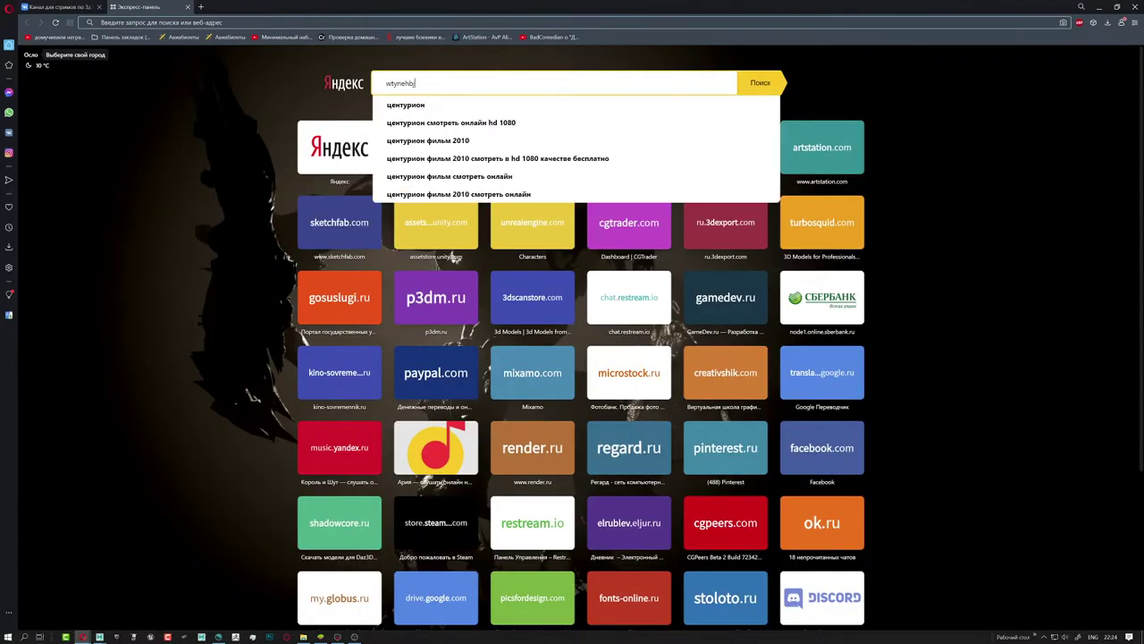
type("y hbv")
key("Return")
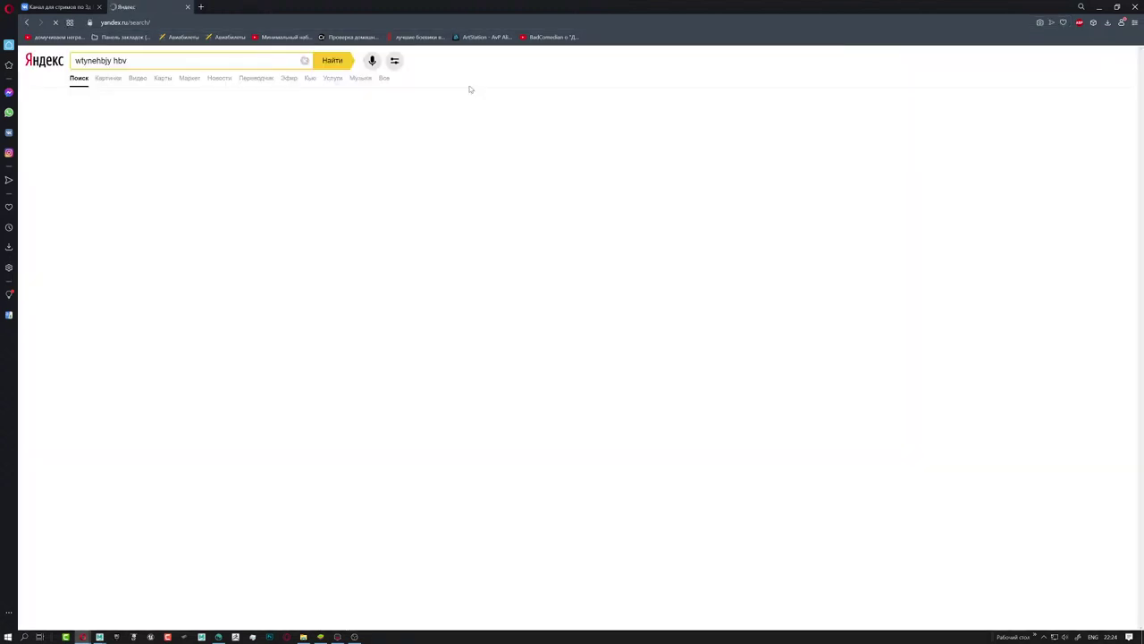
left_click(111, 80)
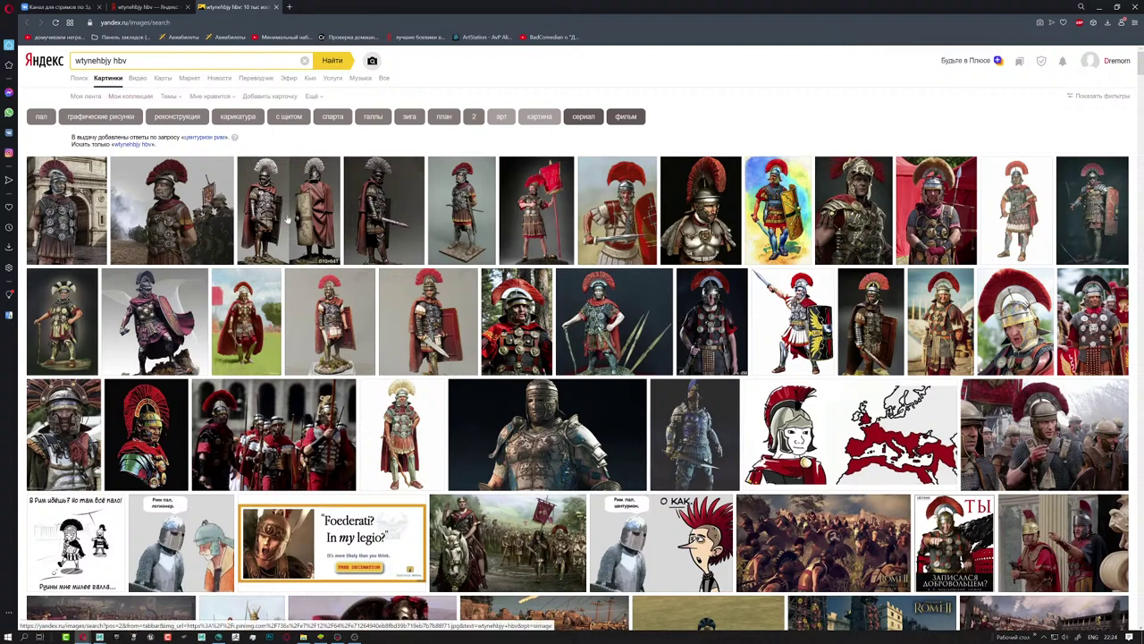
left_click(174, 218)
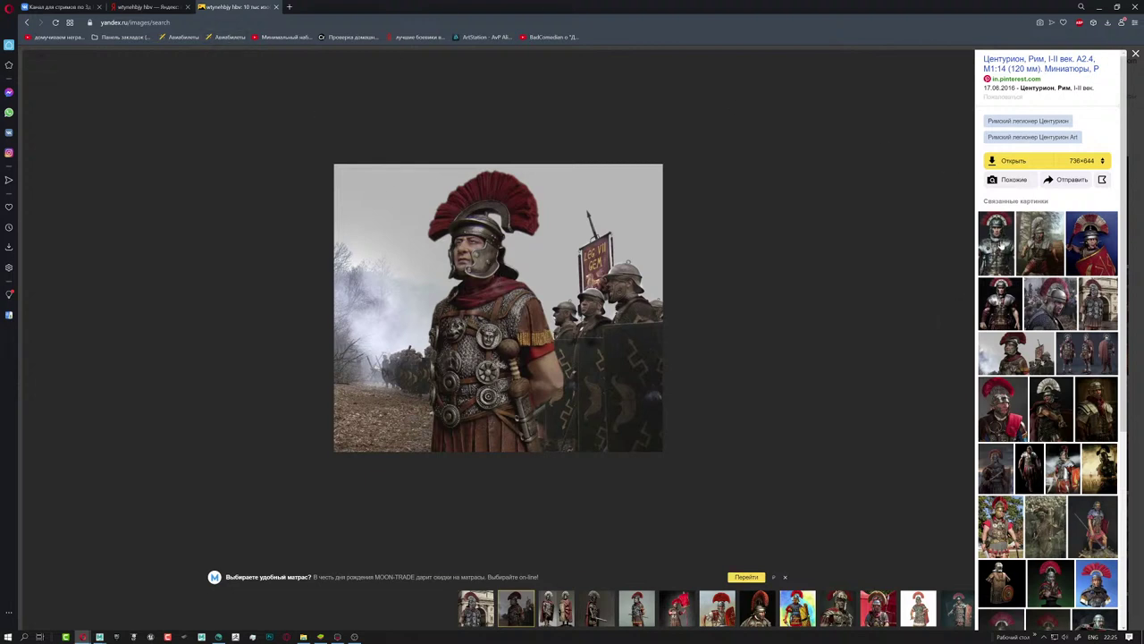
left_click(1000, 244)
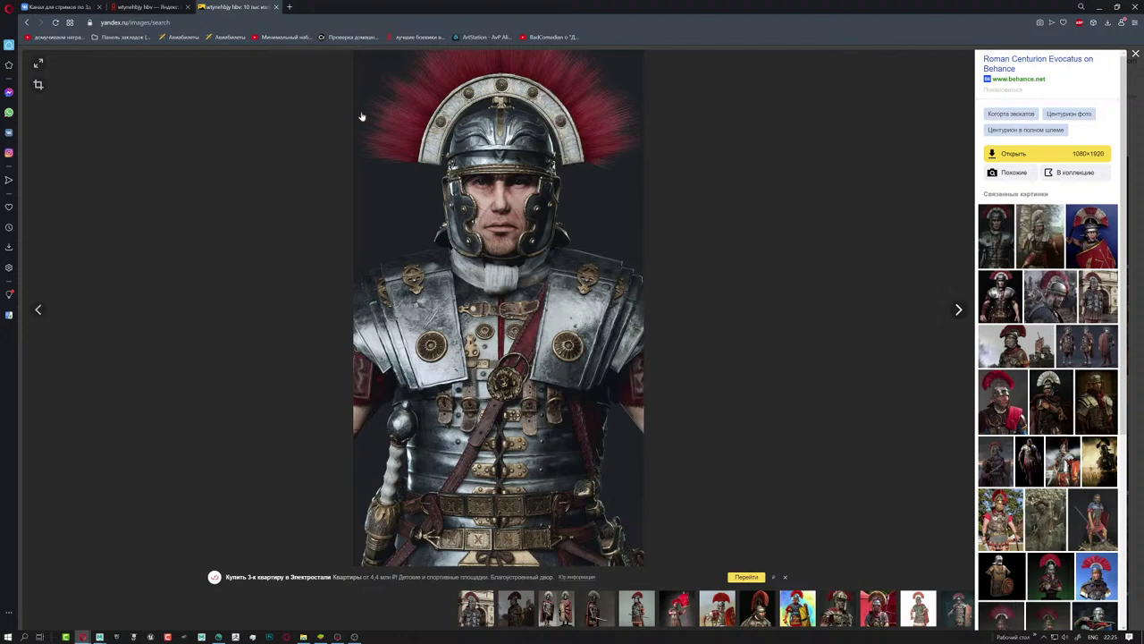
key("ctrl+w")
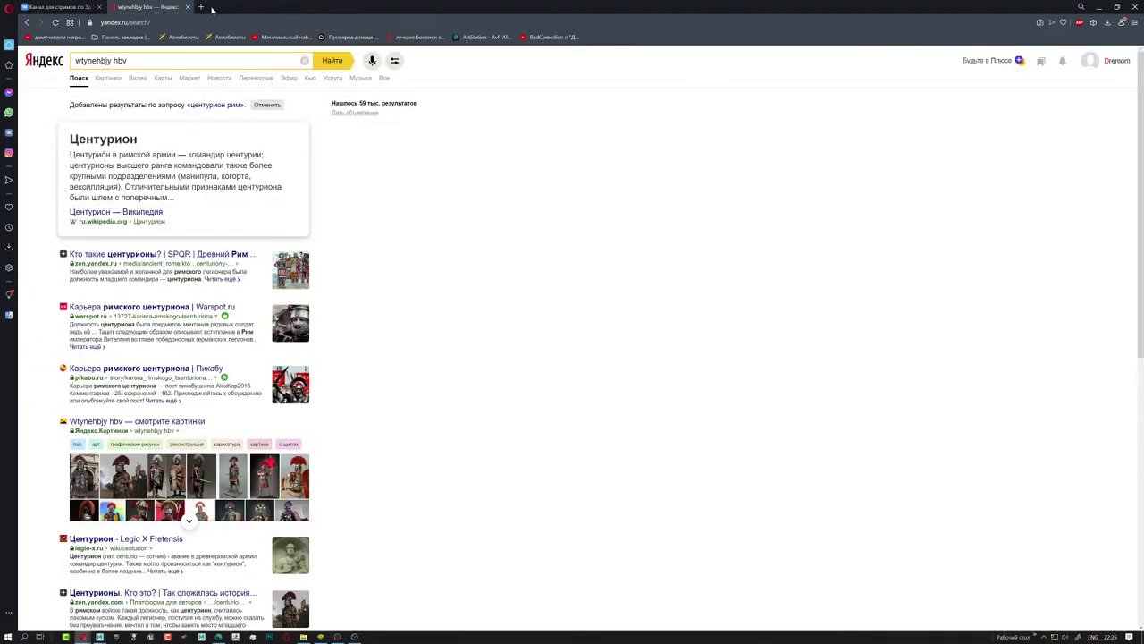
- Close the Yandex tab and the centurion photo, then scroll the VK wall to the Samurai demon post
left_click(189, 7)
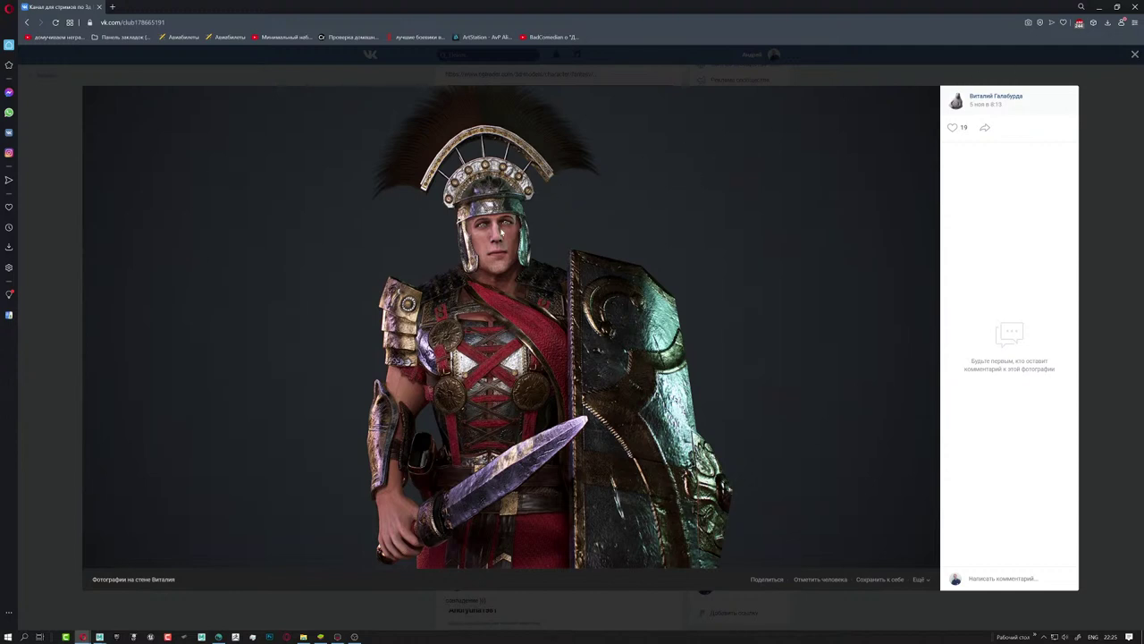
left_click(1132, 56)
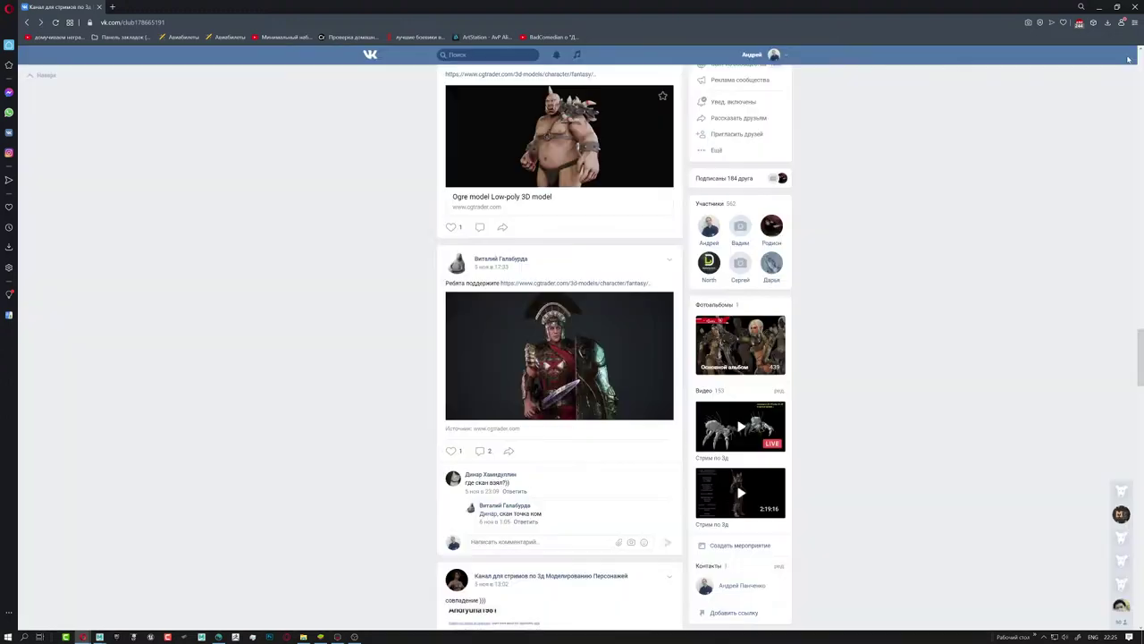
scroll(611, 274, "down", 1)
scroll(610, 342, "down", 1)
scroll(610, 342, "down", 2)
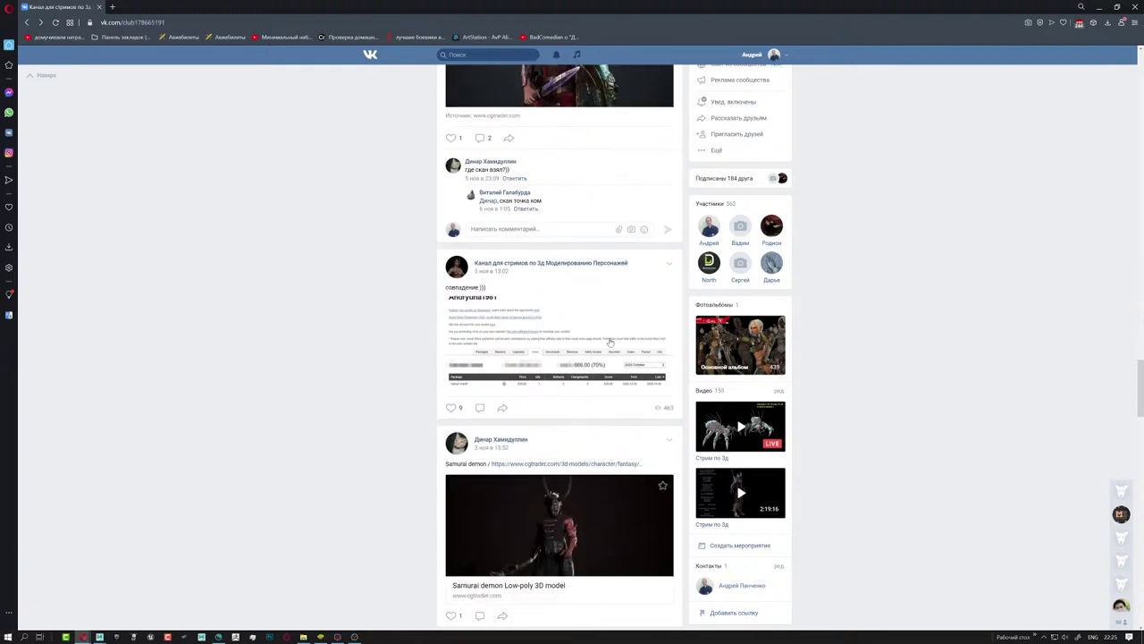
scroll(610, 342, "down", 2)
- Open the Samurai demon model page and browse its full-screen gallery to the 11th preview
left_click(565, 338)
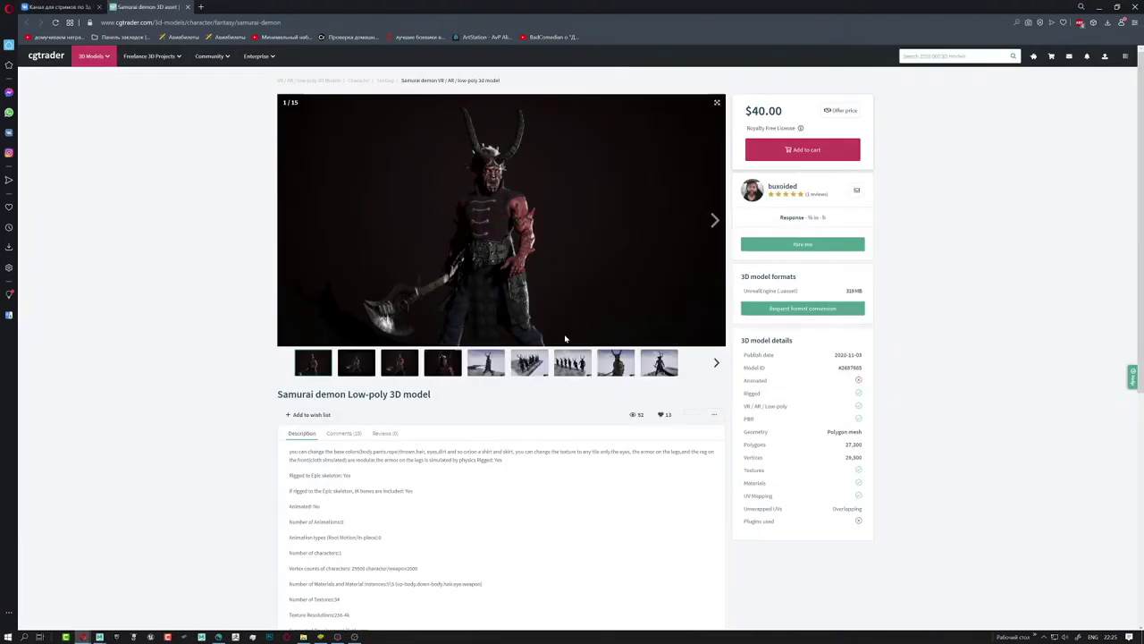
left_click(717, 105)
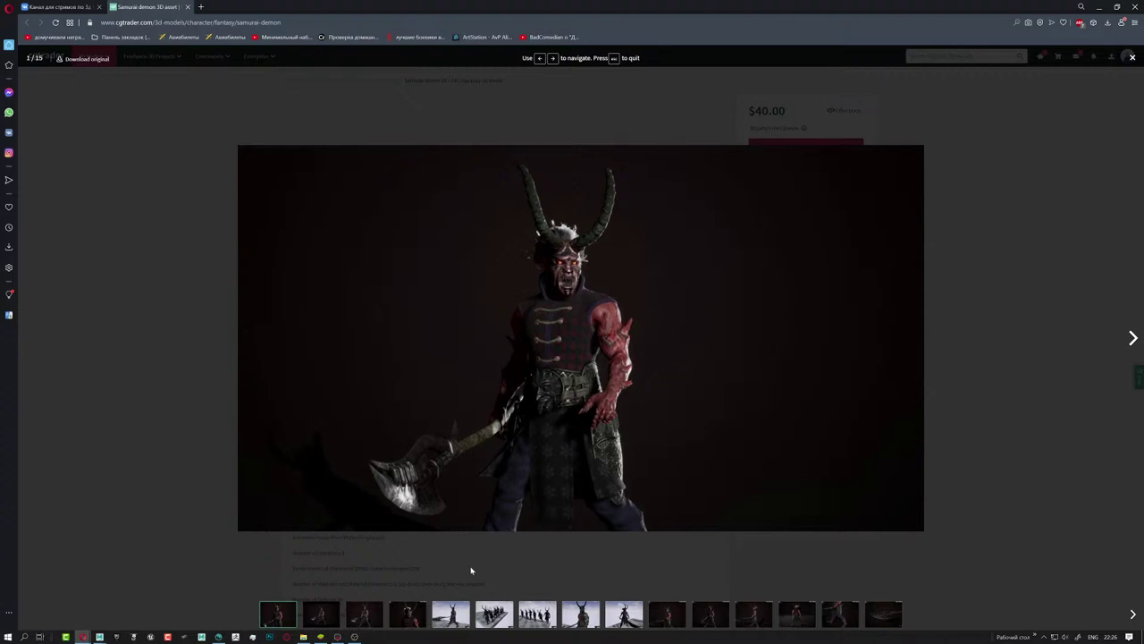
left_click(711, 617)
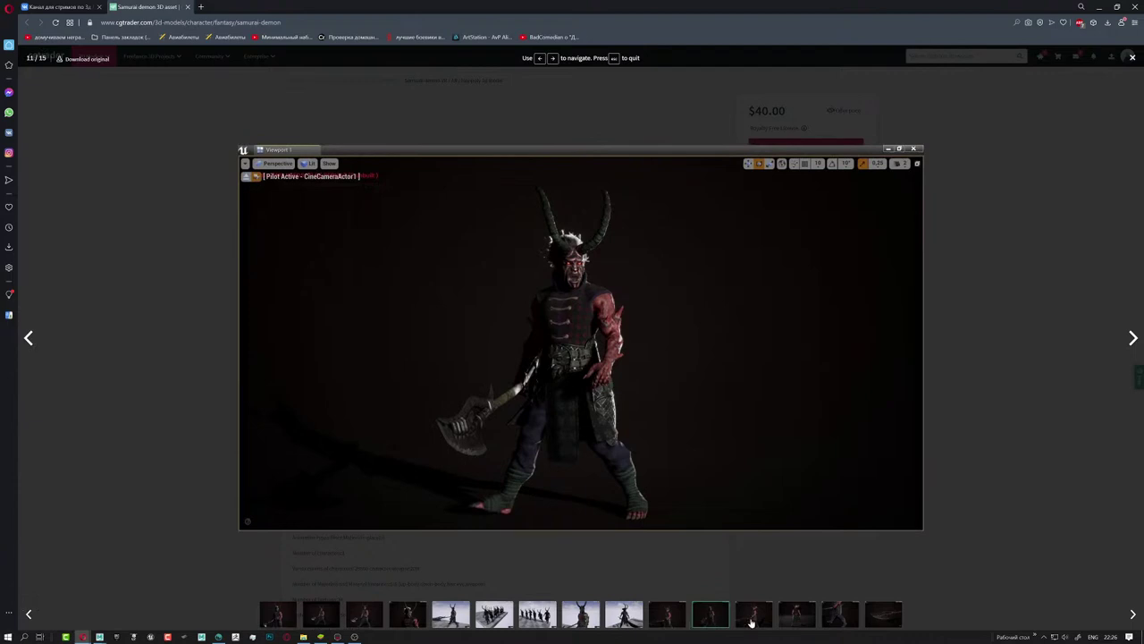
key("Left")
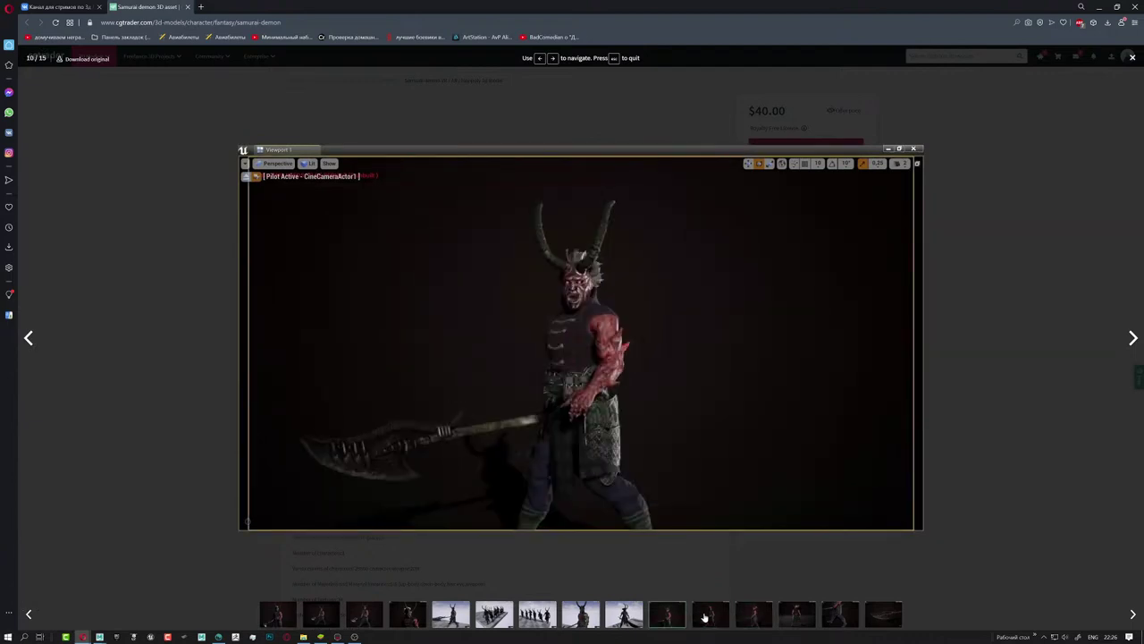
left_click(707, 617)
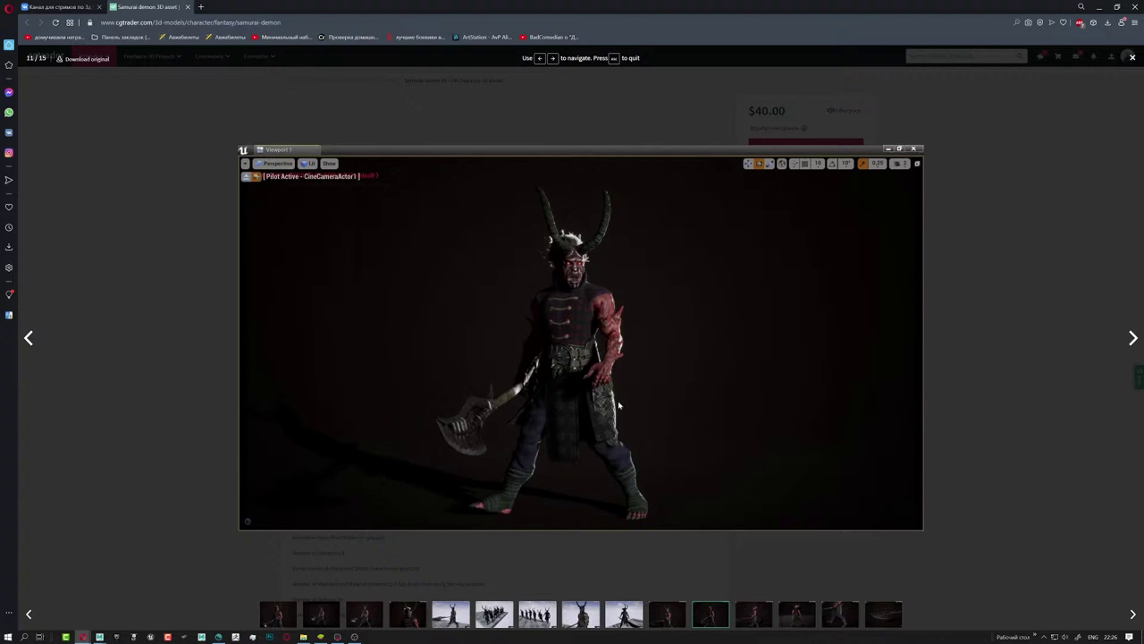
- Go back to the VK group and reopen the Samurai demon model page from its post
left_click(58, 6)
scroll(559, 359, "up", 5)
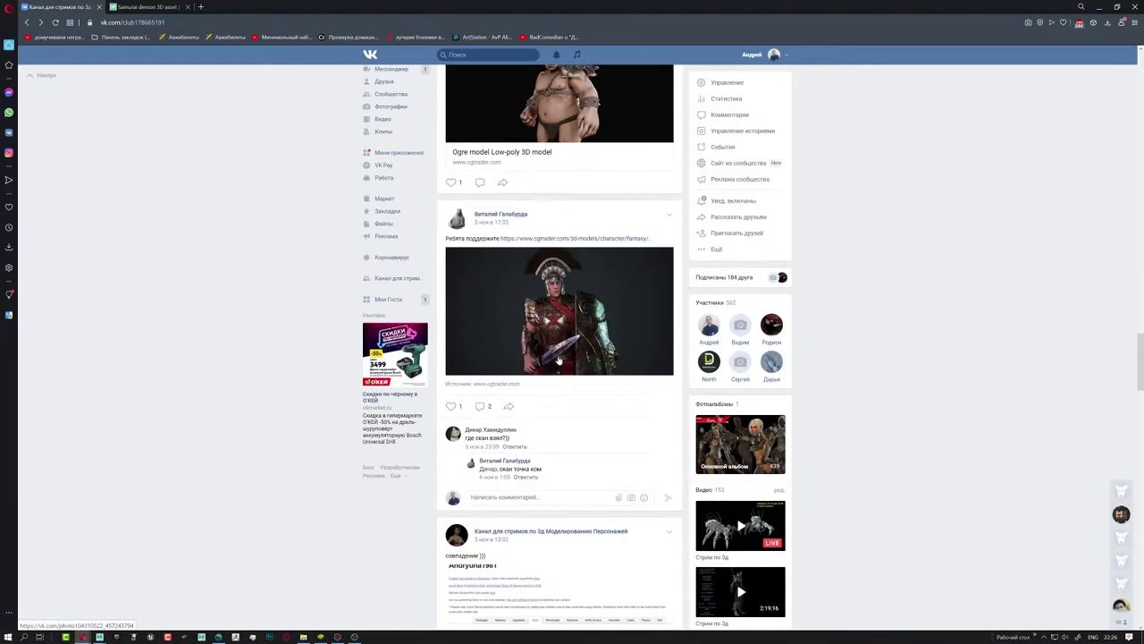
scroll(559, 360, "up", 3)
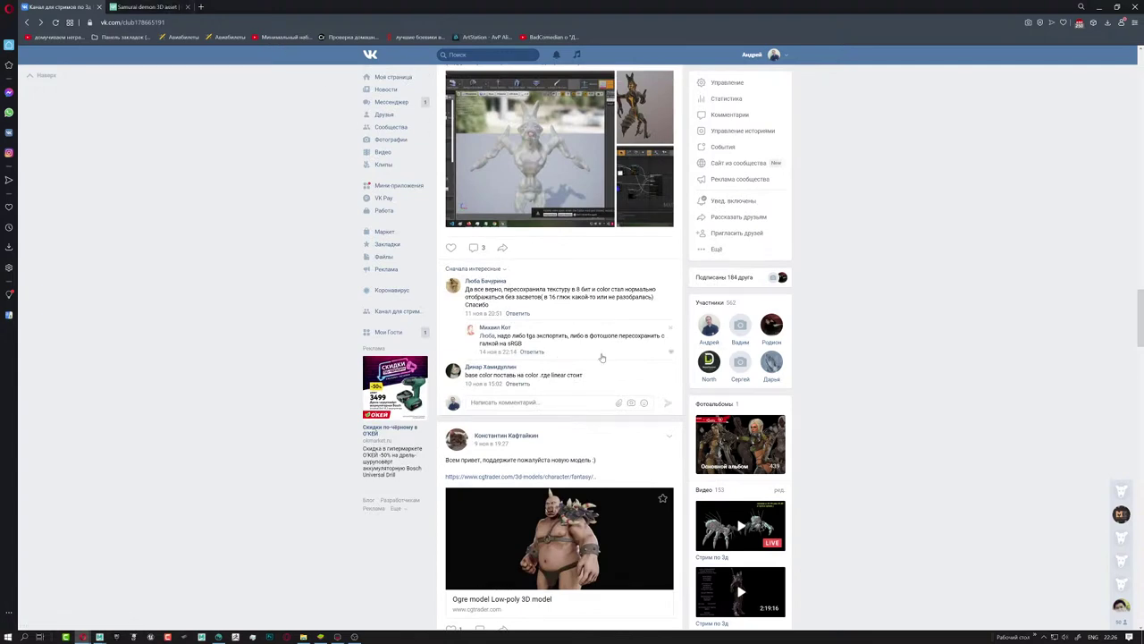
scroll(583, 379, "down", 5)
scroll(580, 379, "up", 5)
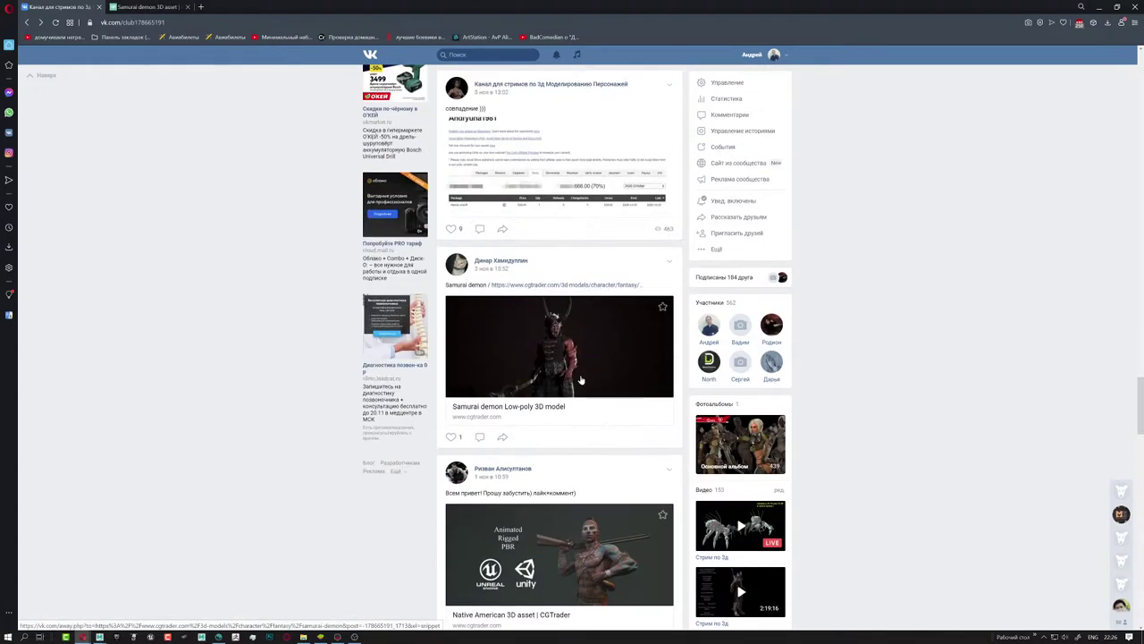
scroll(580, 379, "up", 5)
scroll(580, 379, "down", 3)
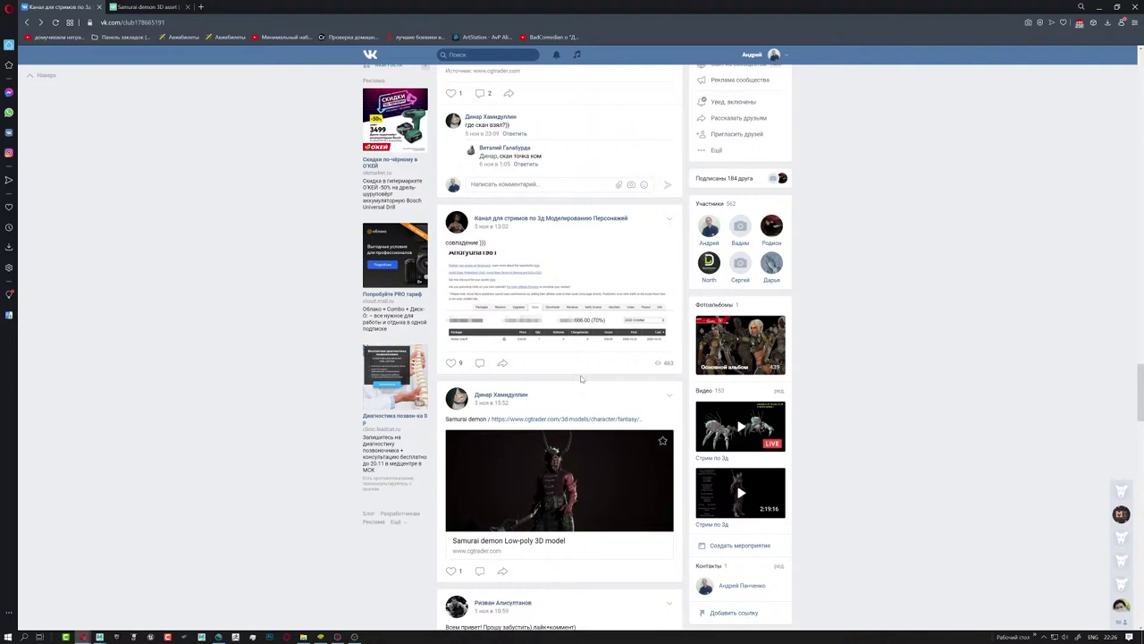
scroll(580, 380, "down", 4)
scroll(577, 335, "up", 2)
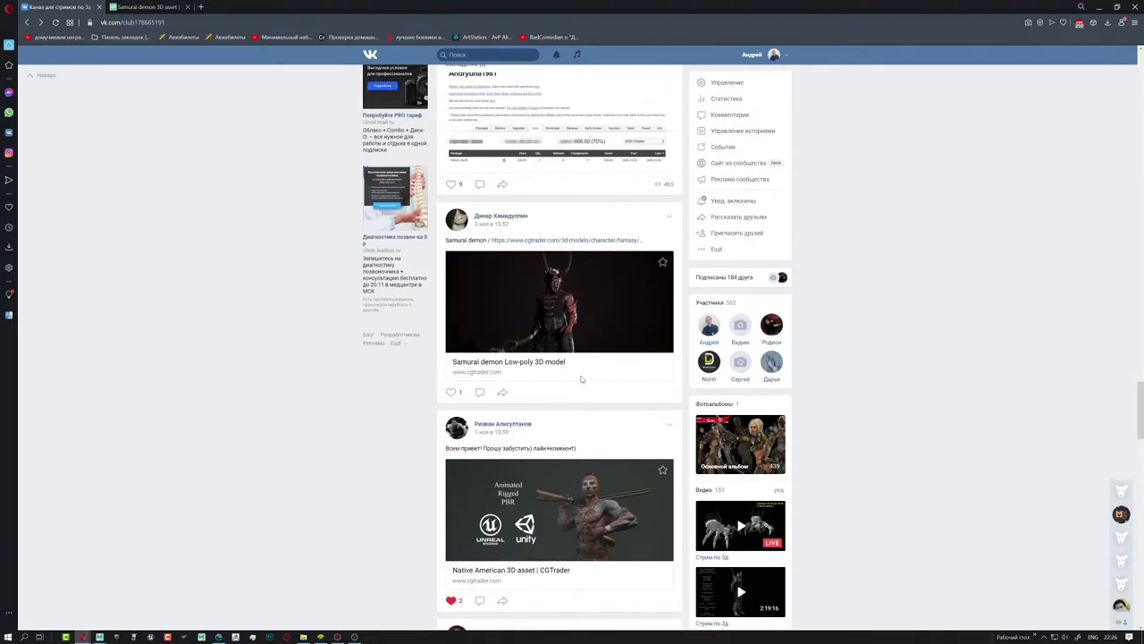
left_click(564, 307)
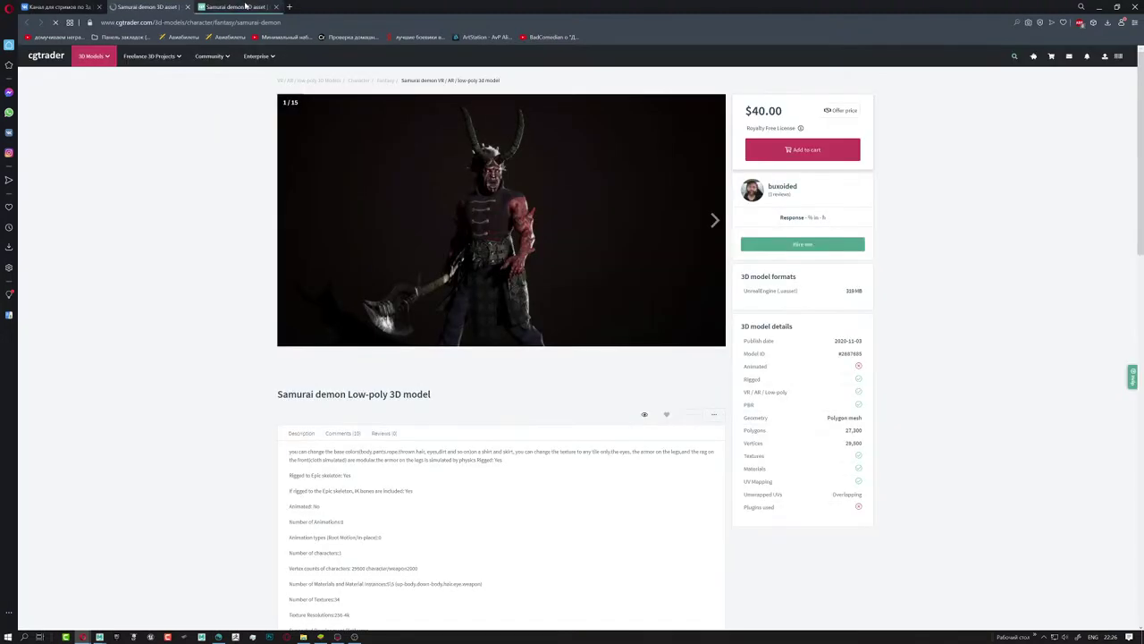
- Close the duplicate tab, view preview images 7 and 8 full screen, then close the Samurai demon page
middle_click(245, 6)
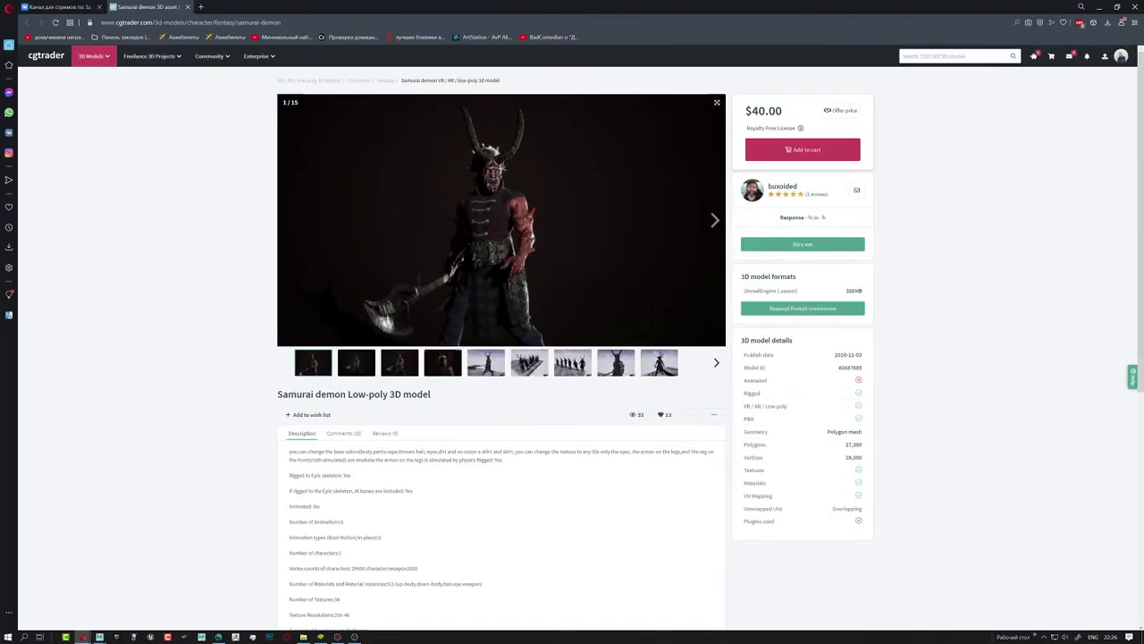
left_click(718, 108)
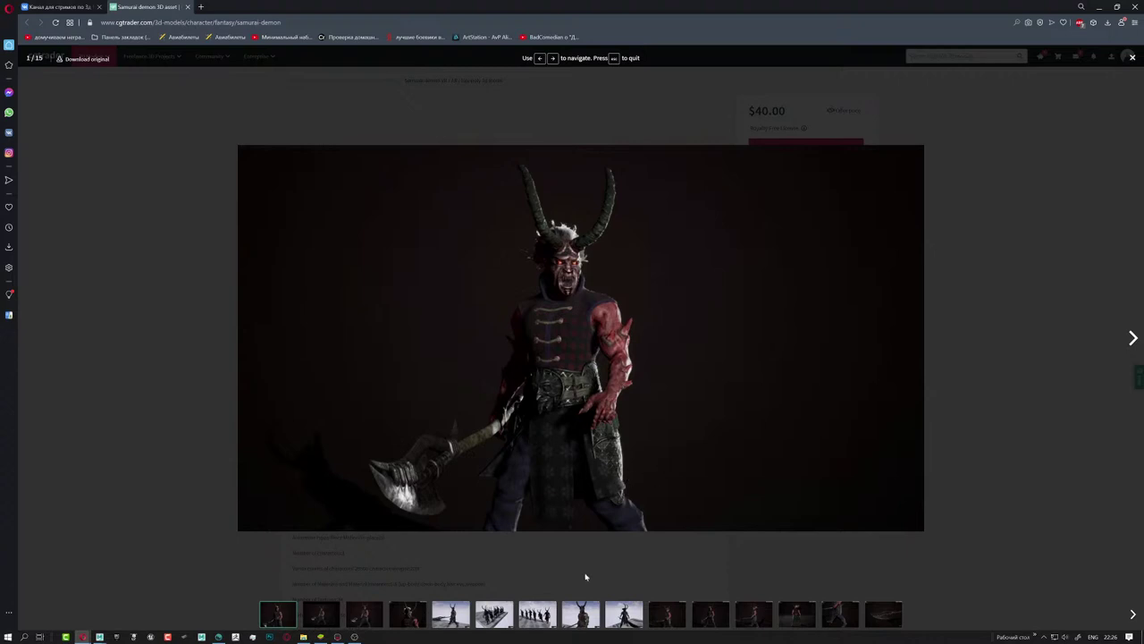
left_click(548, 617)
left_click(579, 617)
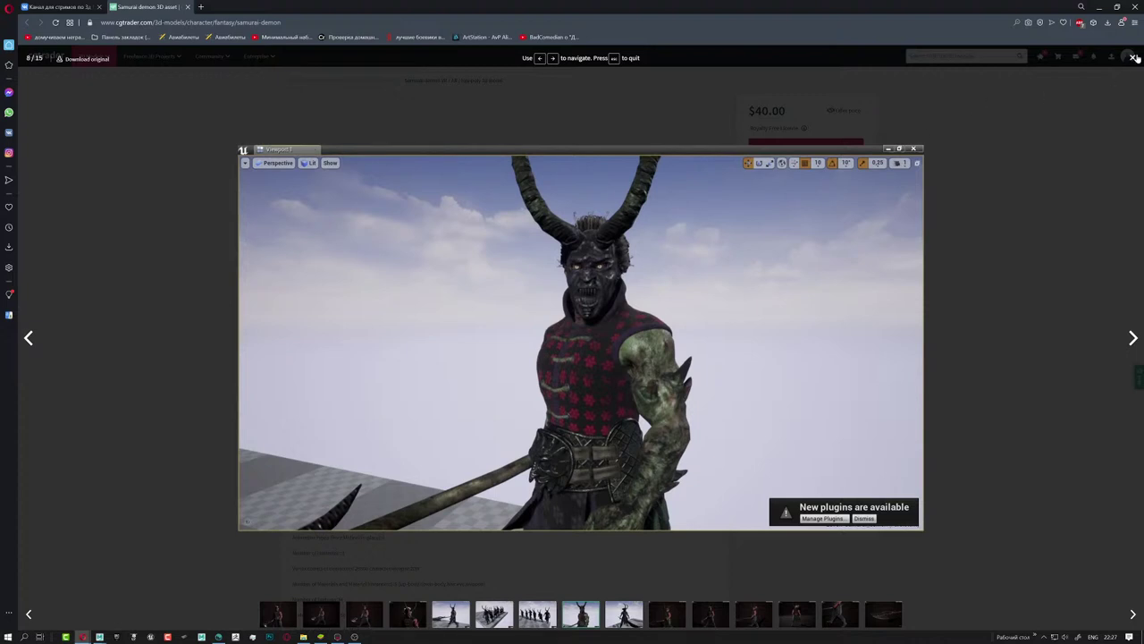
left_click(1133, 57)
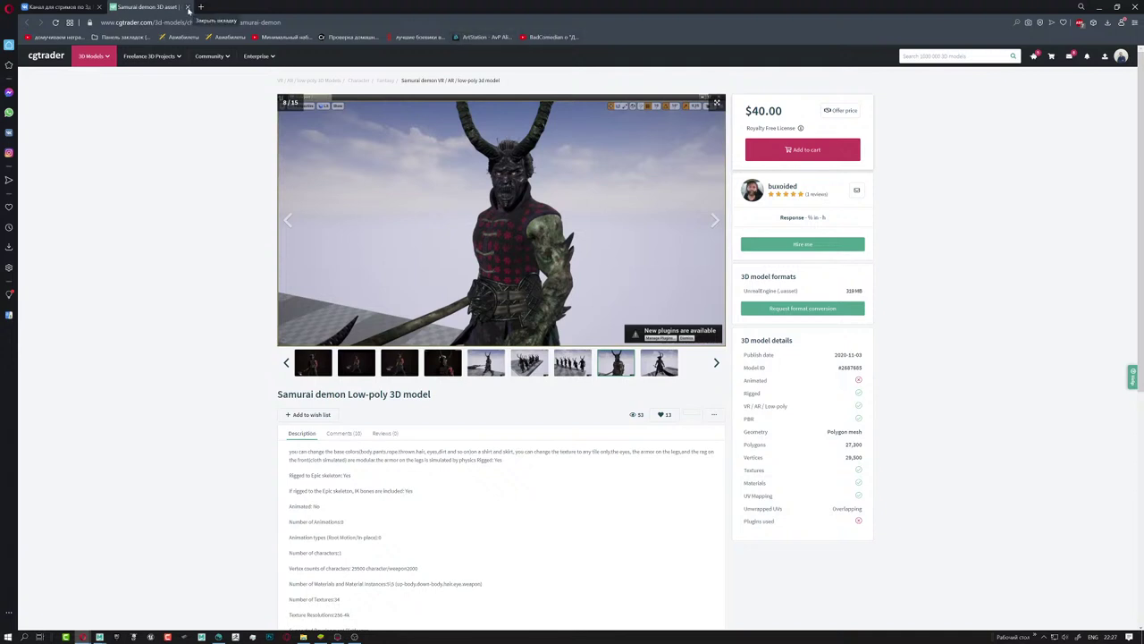
left_click(188, 7)
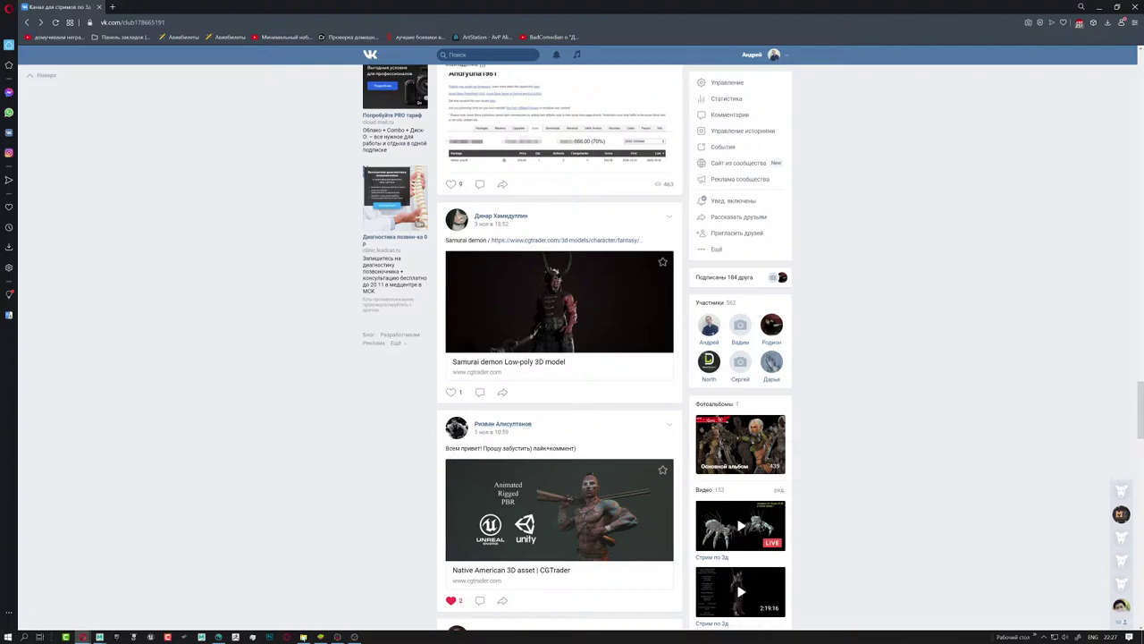
left_click(338, 637)
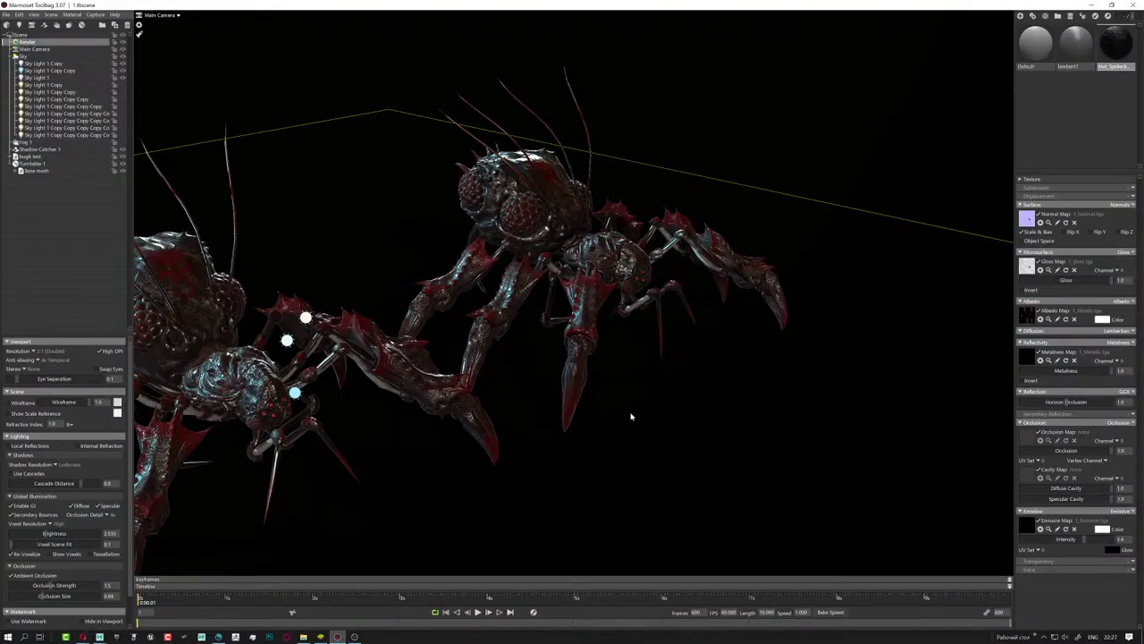
mouse_move(562, 435)
left_mouse_down()
mouse_move(536, 404)
mouse_move(582, 434)
left_mouse_up()
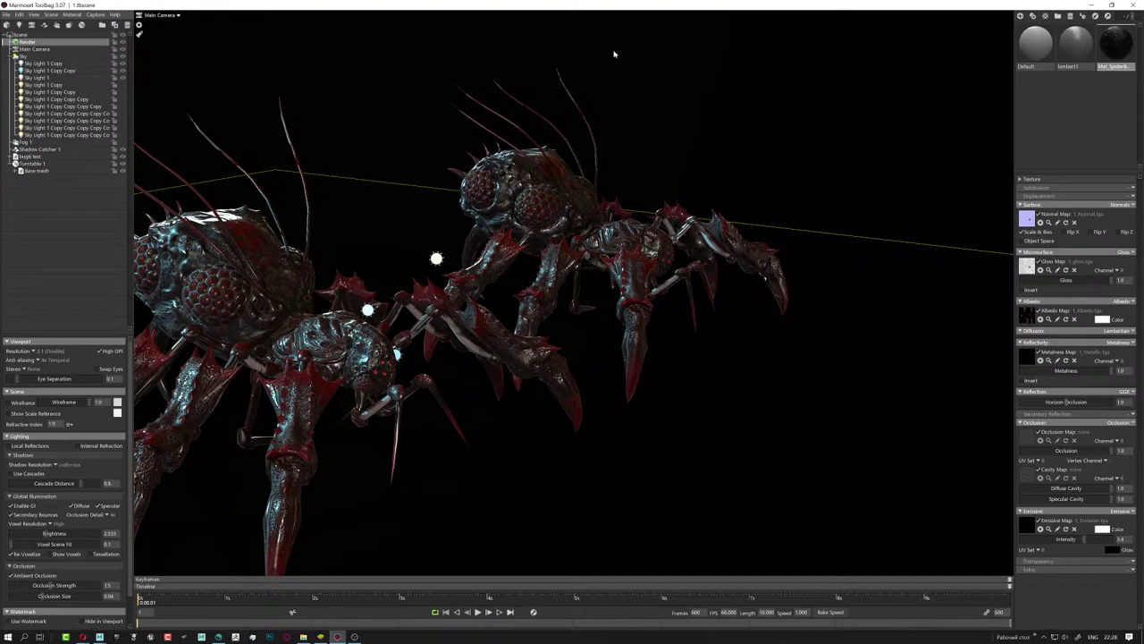
left_click(1092, 6)
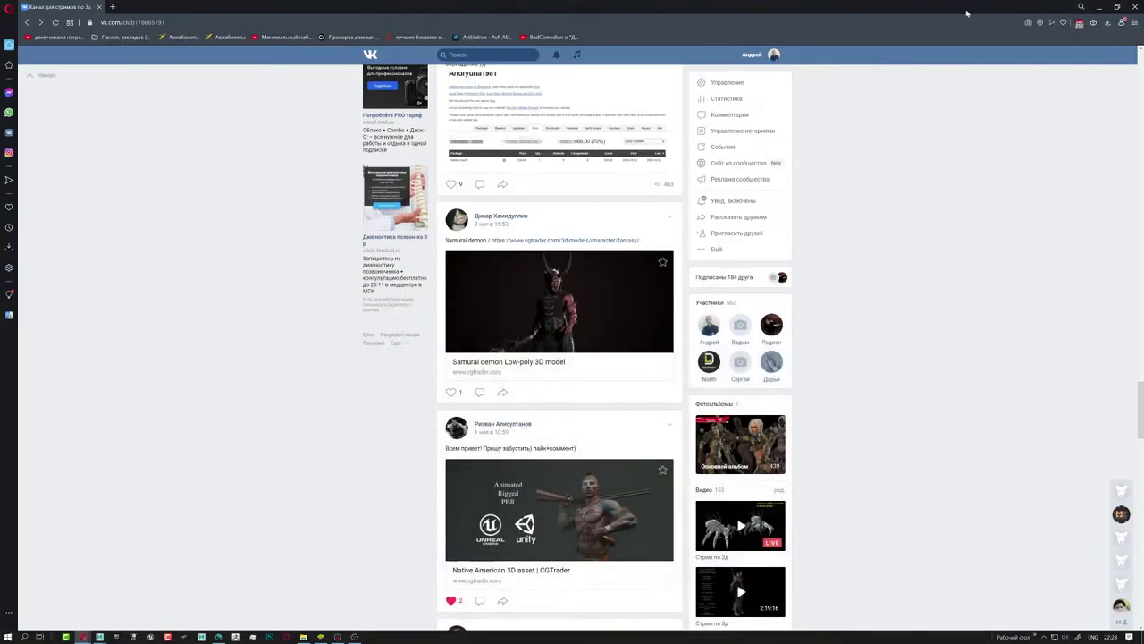
scroll(924, 277, "down", 2)
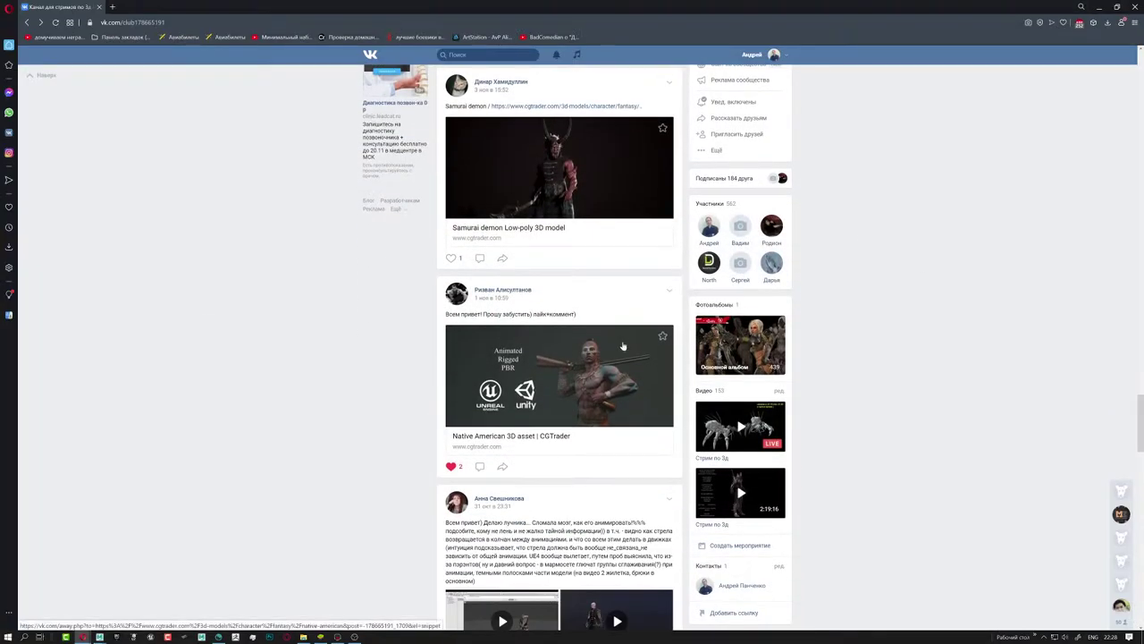
left_click(606, 362)
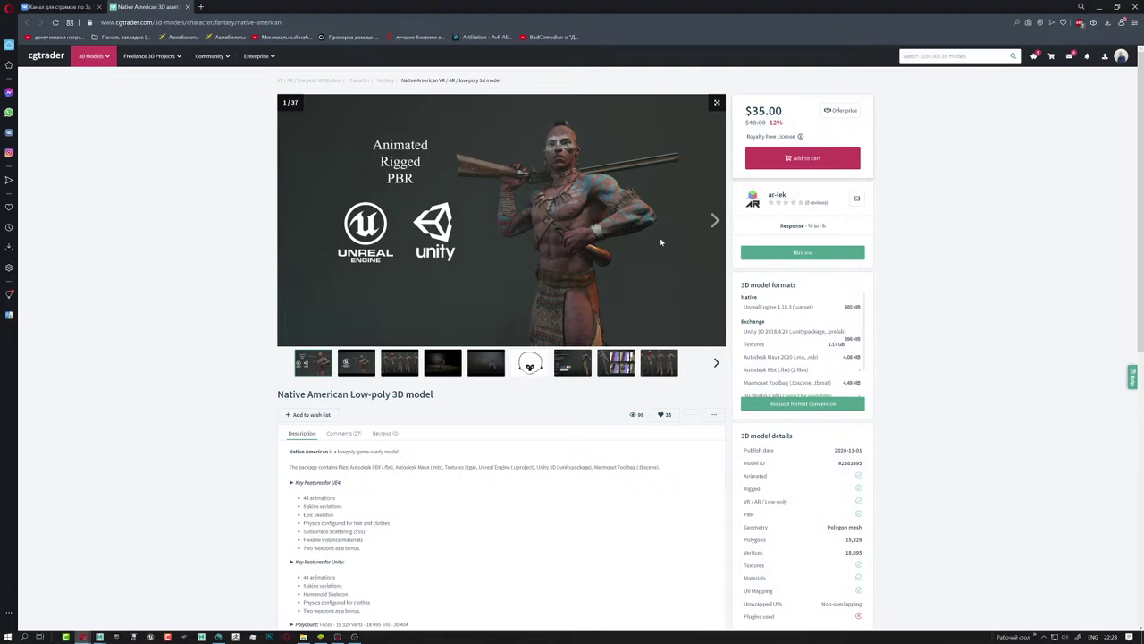
left_click(396, 362)
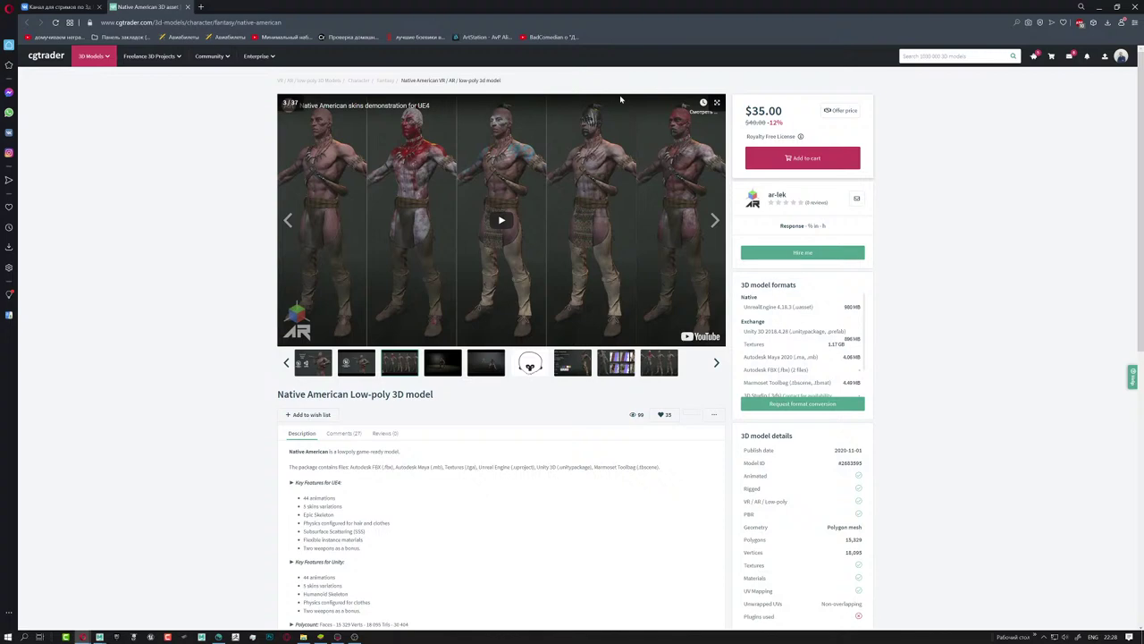
left_click(716, 103)
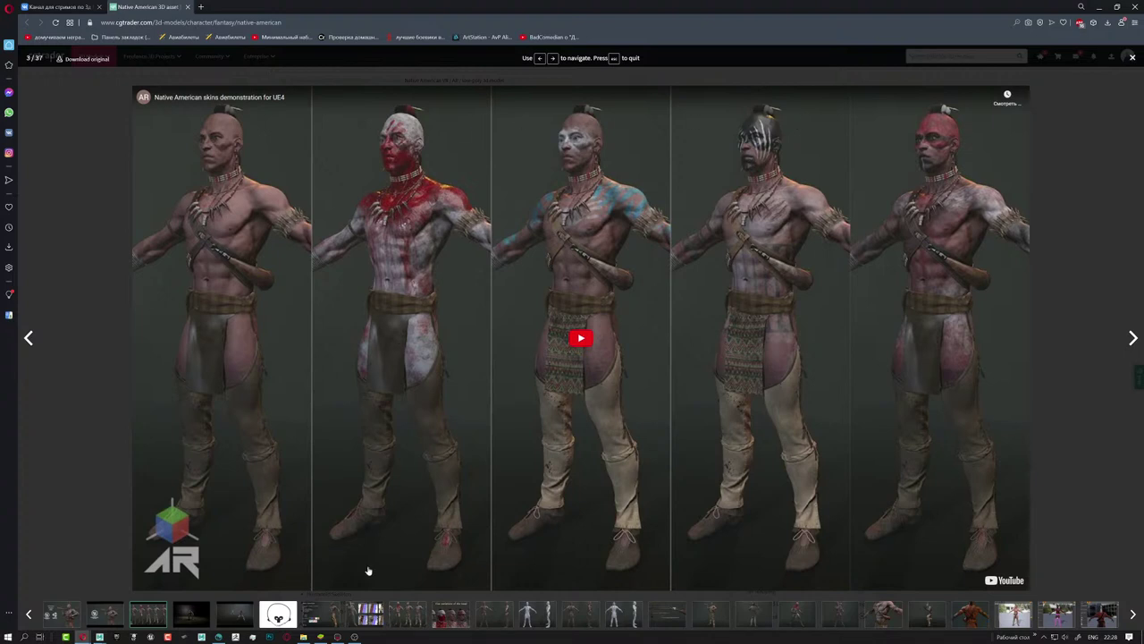
left_click(454, 622)
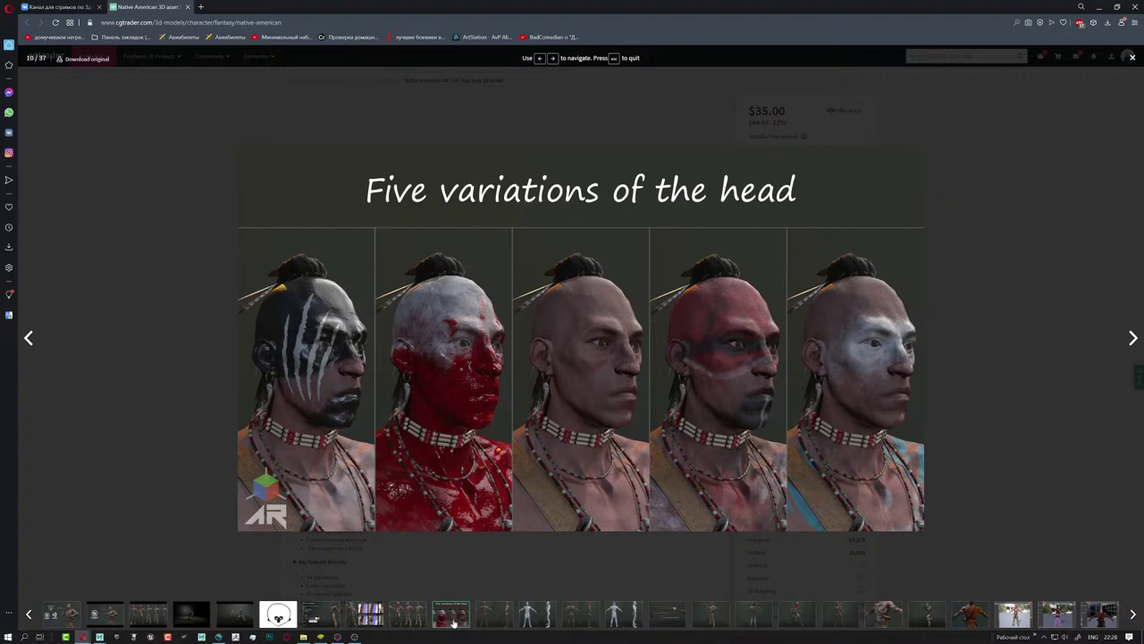
left_click(404, 613)
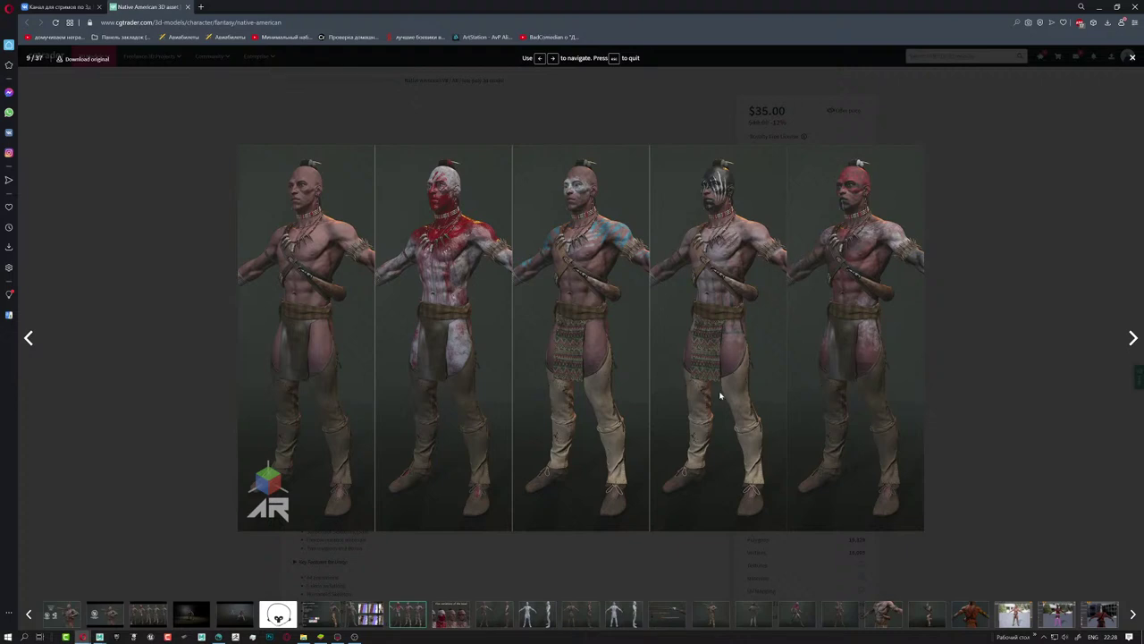
left_click(188, 6)
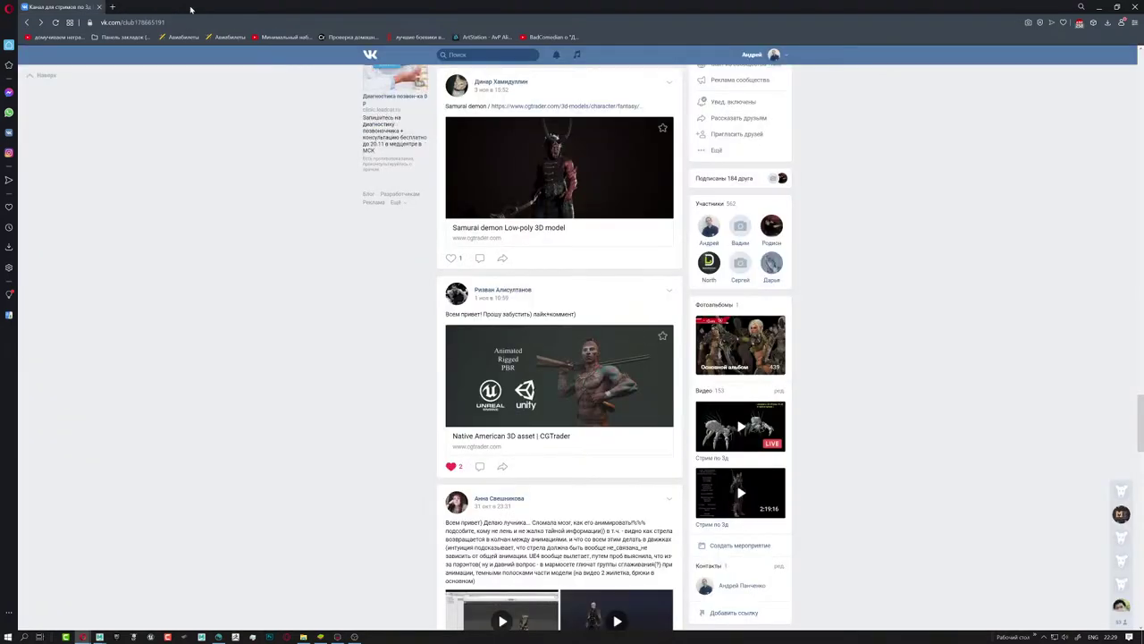
scroll(599, 394, "down", 3)
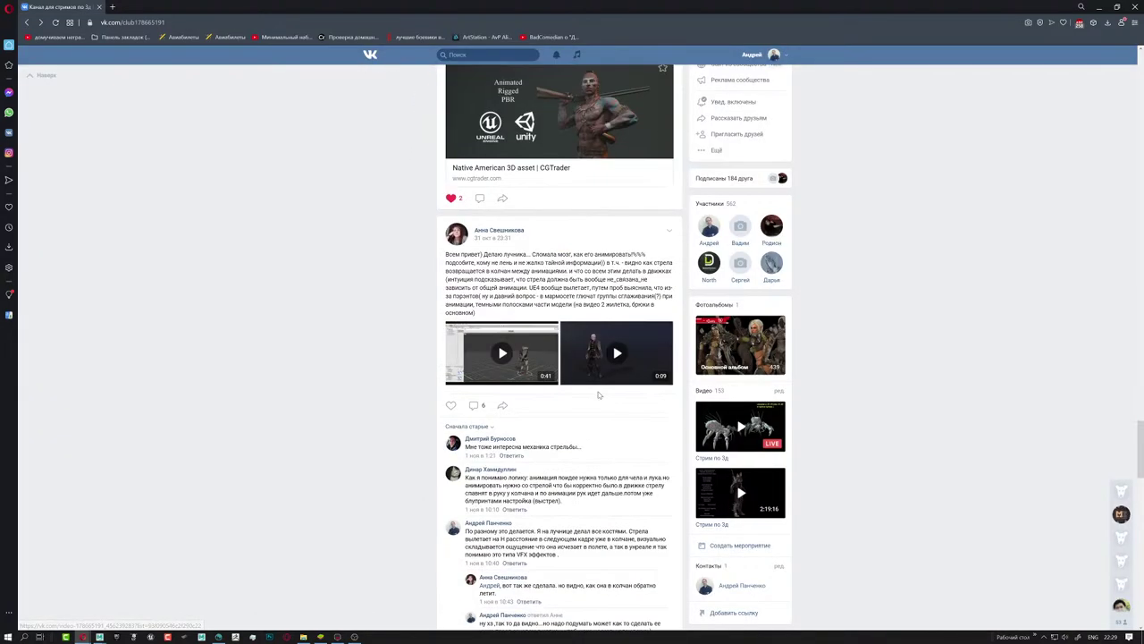
scroll(599, 394, "down", 2)
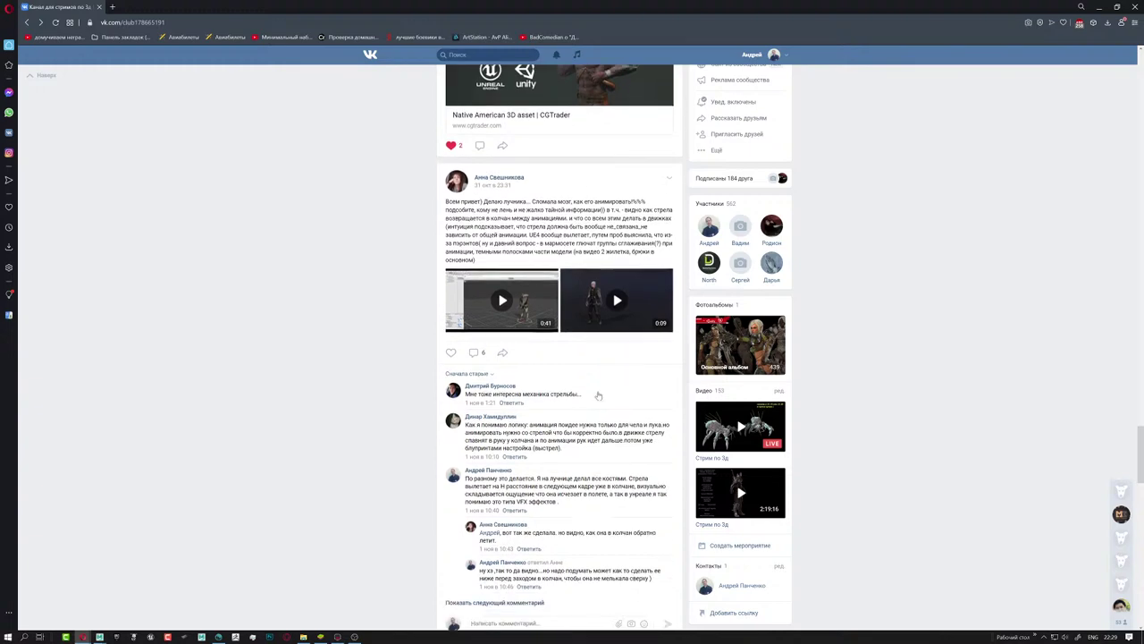
scroll(599, 395, "down", 3)
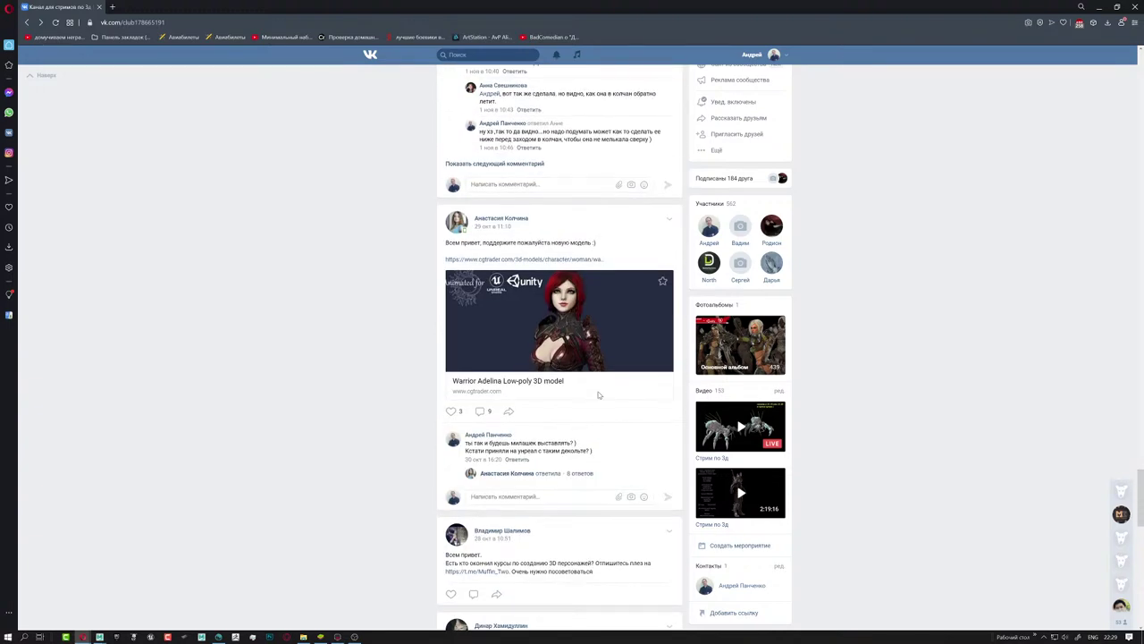
left_click(557, 316)
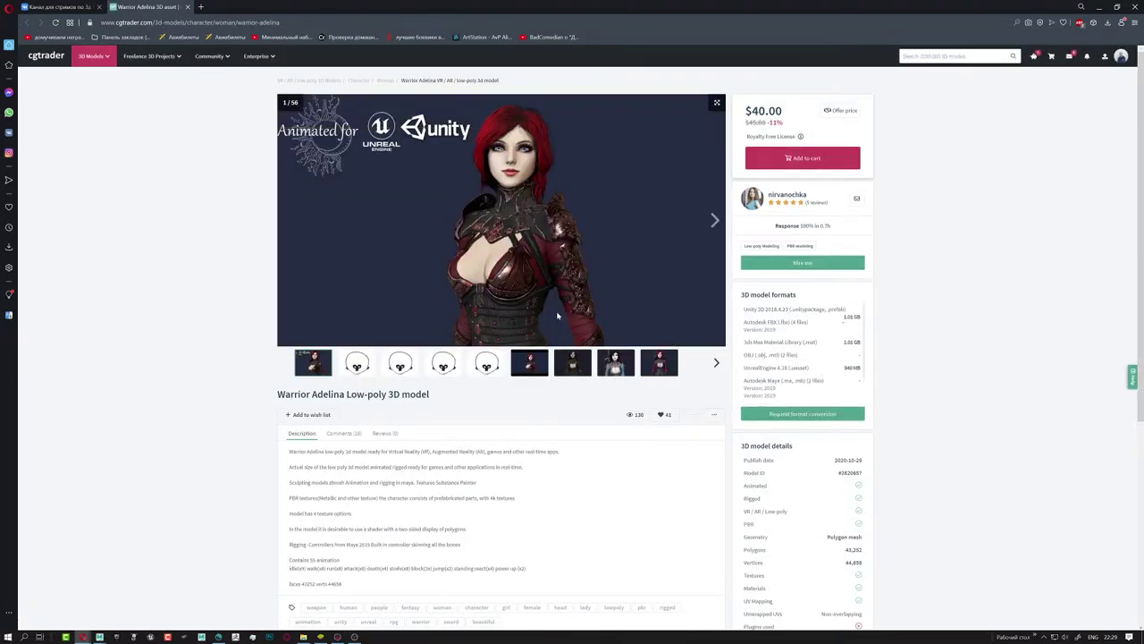
left_click(786, 196)
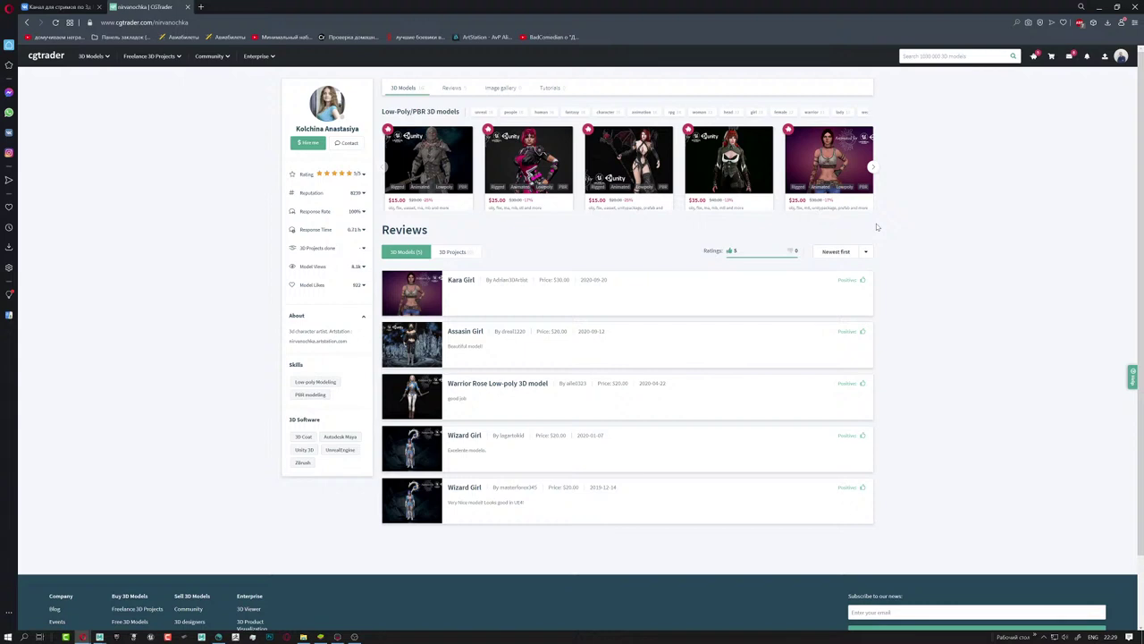
left_click(873, 169)
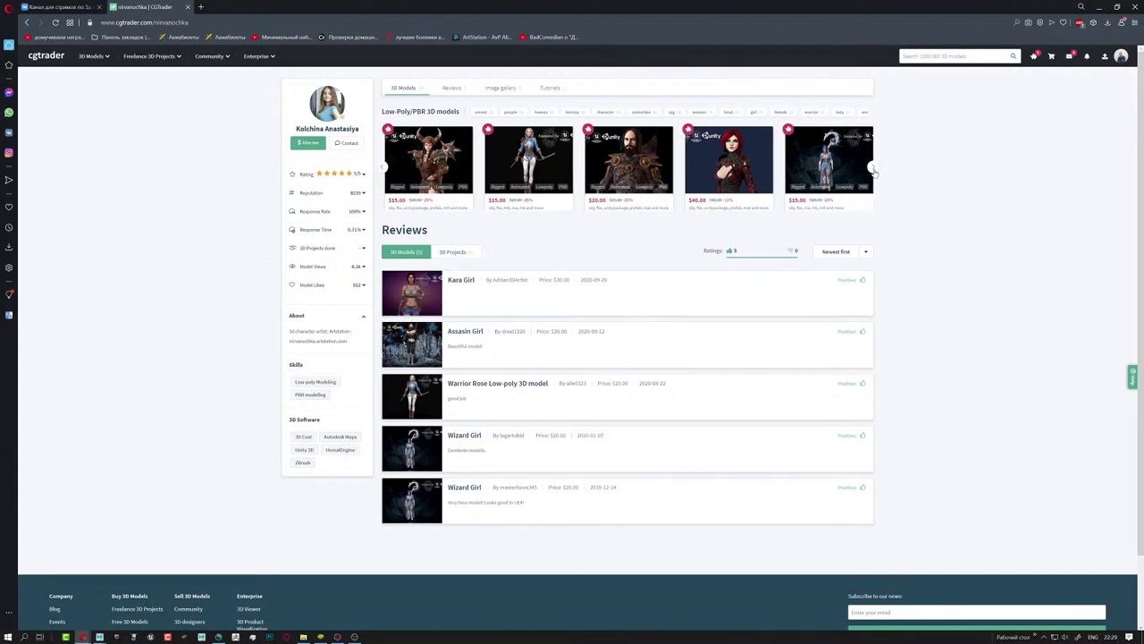
left_click(873, 169)
left_click(874, 170)
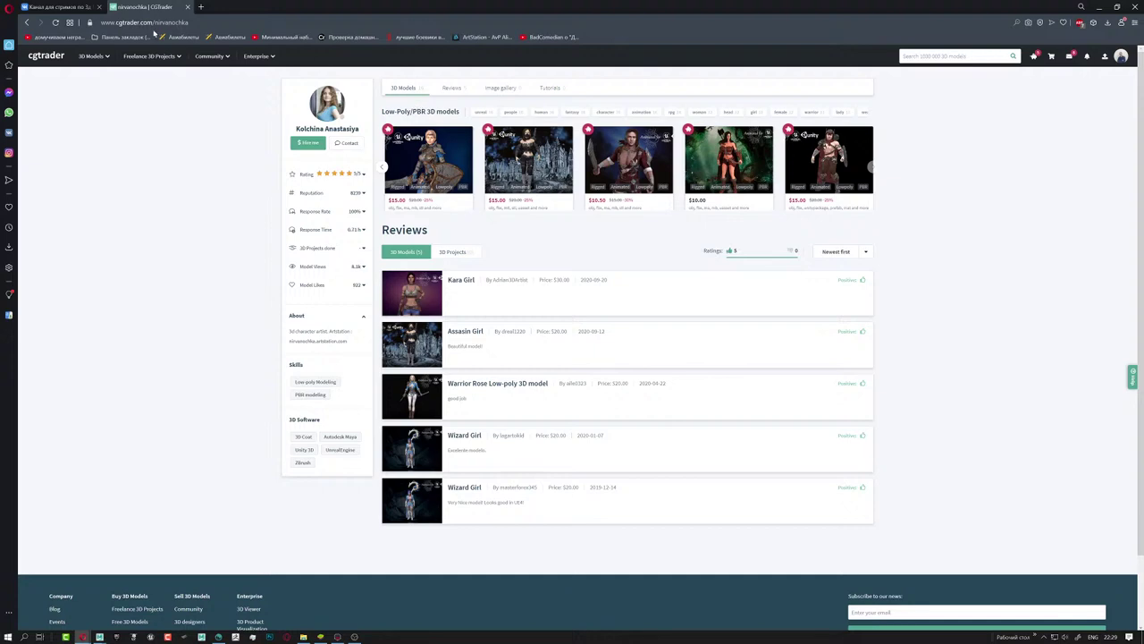
left_click(188, 7)
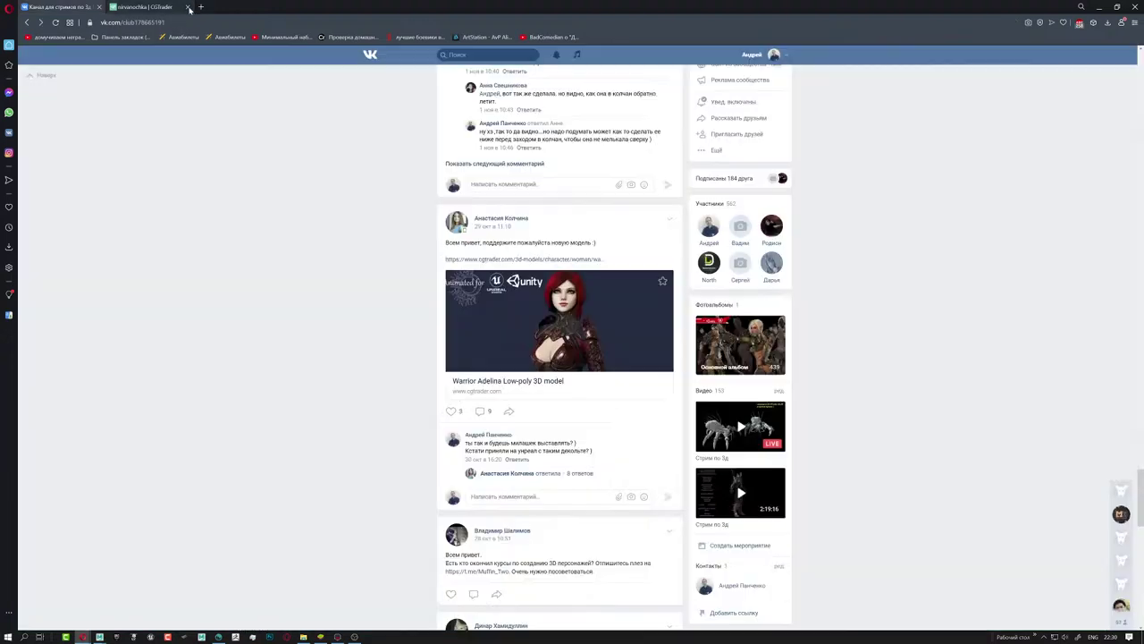
scroll(547, 352, "down", 3)
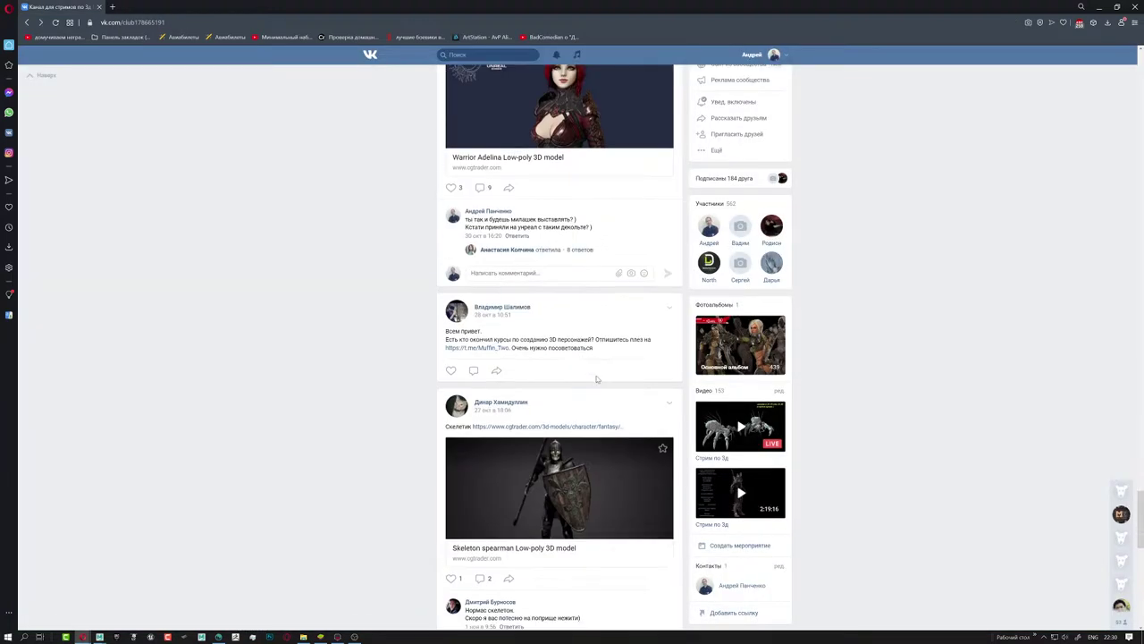
scroll(597, 379, "down", 5)
scroll(598, 379, "down", 3)
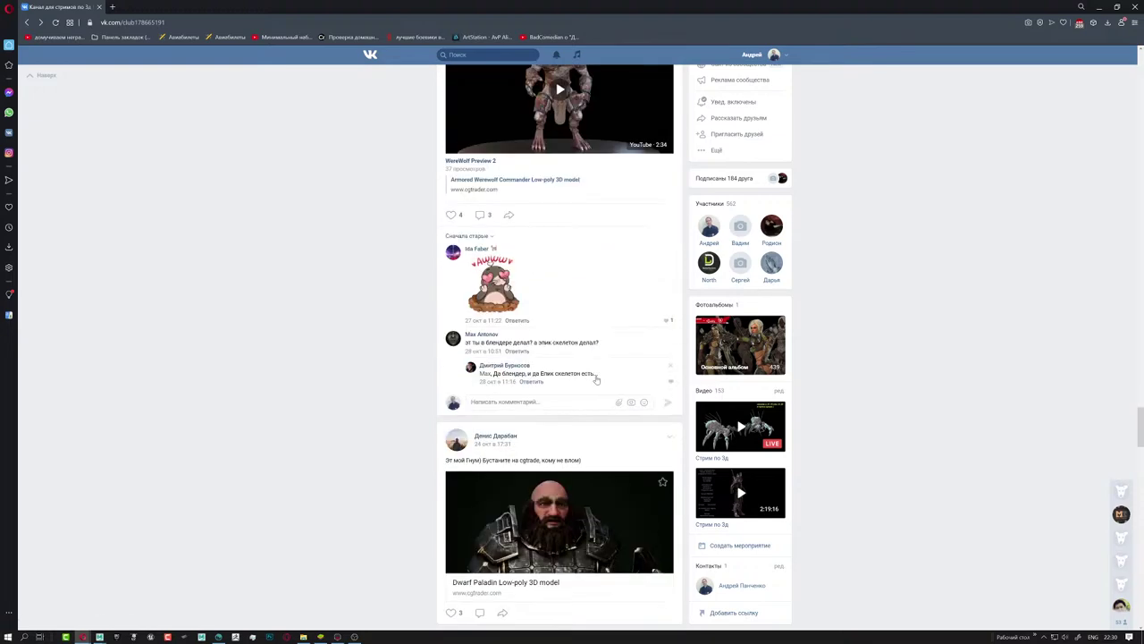
scroll(597, 380, "down", 3)
scroll(597, 379, "down", 1)
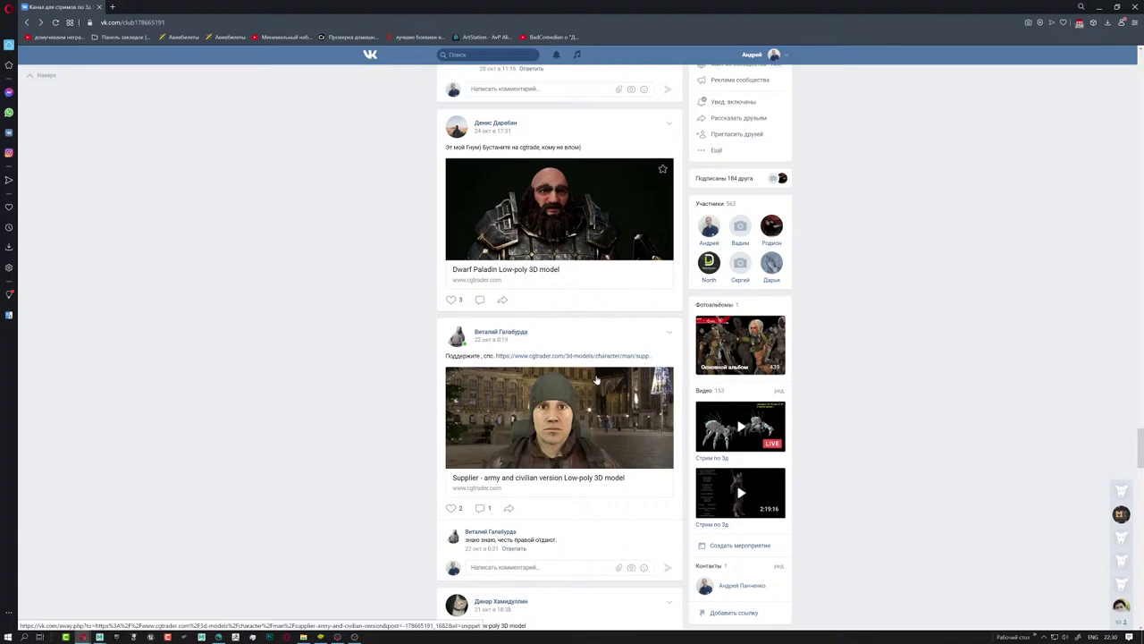
scroll(596, 380, "up", 4)
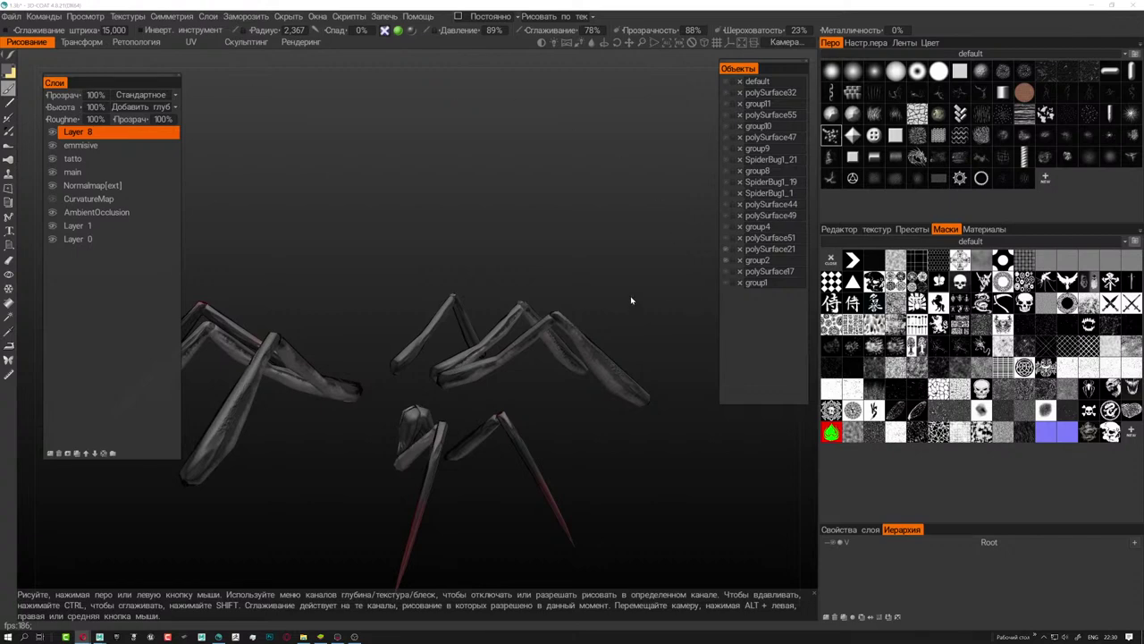
- Zoom in on the lower-left leg and brush a grime stroke along it on Layer 8
left_click_drag(632, 300, 432, 247, "alt")
mouse_move(456, 280)
left_mouse_down("alt")
mouse_move(606, 327)
mouse_move(541, 339)
left_mouse_up("alt")
mouse_move(597, 410)
left_mouse_down("alt")
mouse_move(582, 388)
mouse_move(637, 143)
left_mouse_up("alt")
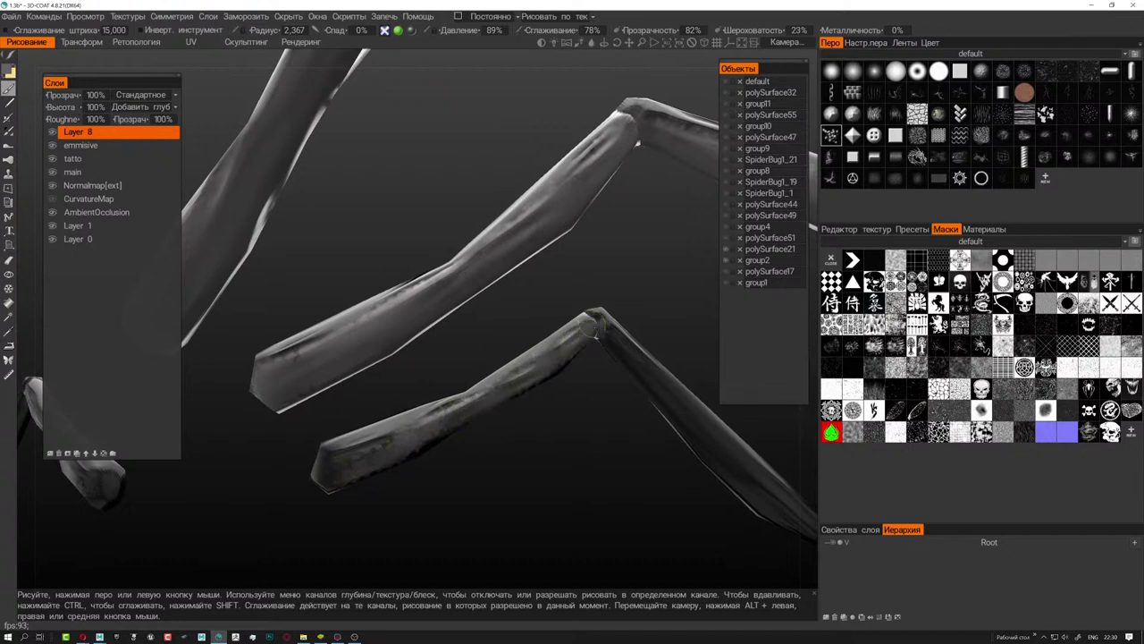
left_click_drag(458, 420, 308, 486)
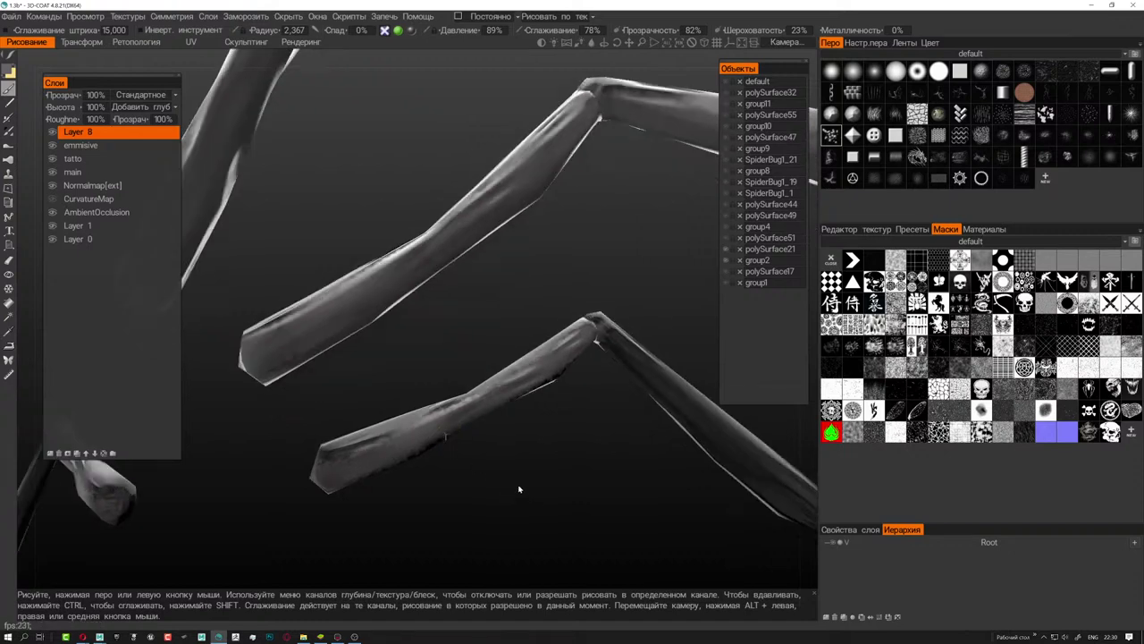
- Orbit around the legs to view the fresh grime from several angles
left_click_drag(445, 433, 481, 535, "alt")
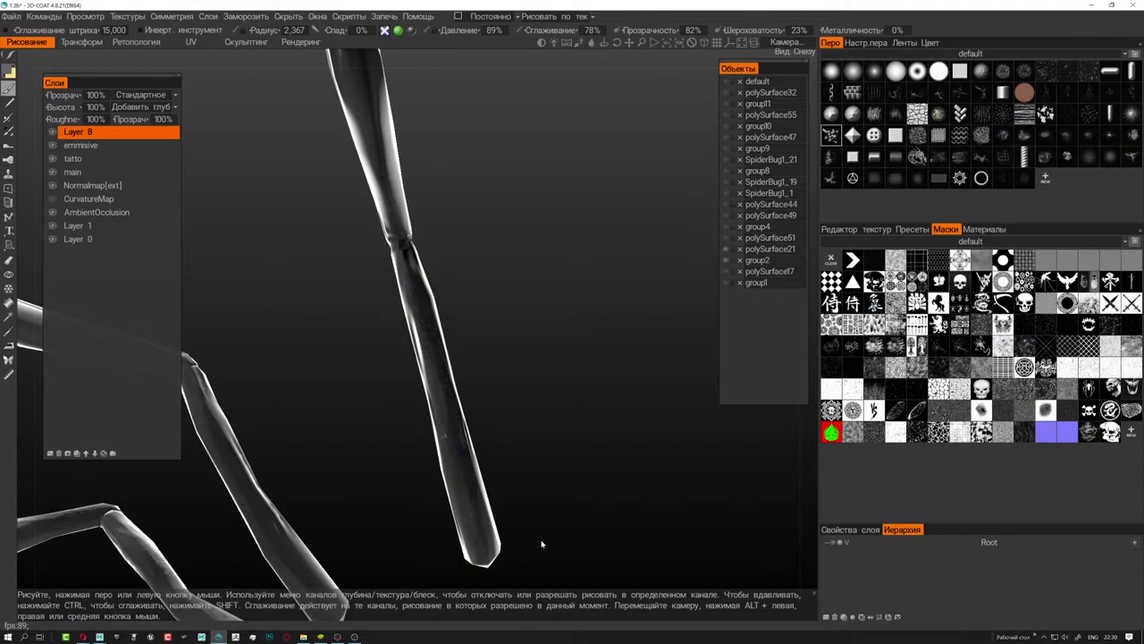
left_click_drag(541, 543, 527, 473, "alt")
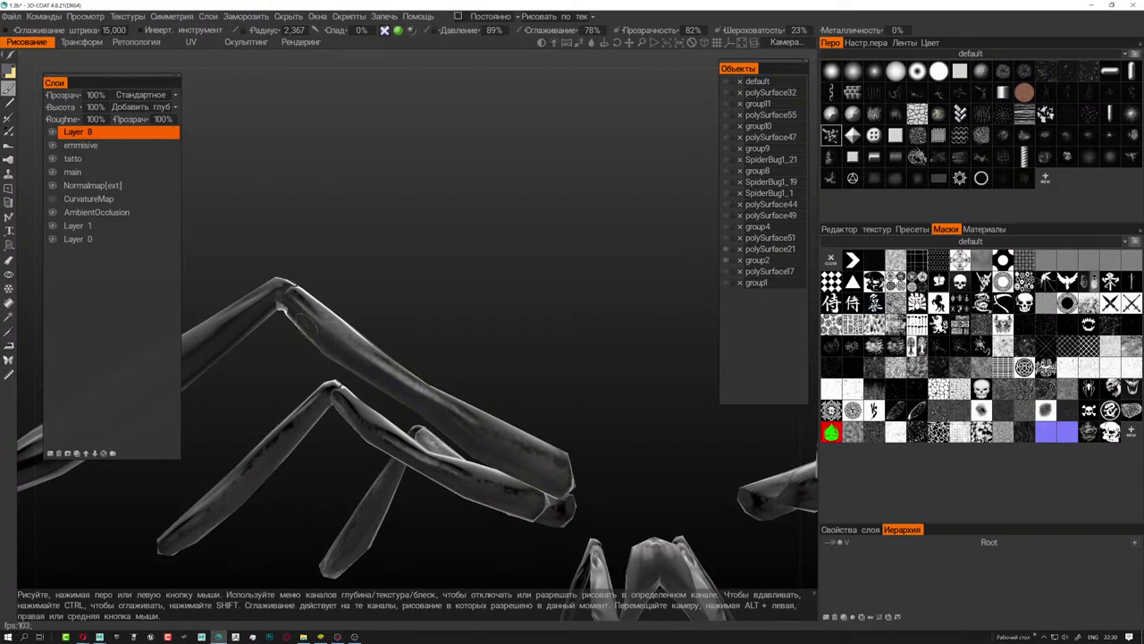
mouse_move(279, 296)
left_mouse_down("alt")
mouse_move(544, 319)
mouse_move(430, 289)
mouse_move(438, 295)
left_mouse_up("alt")
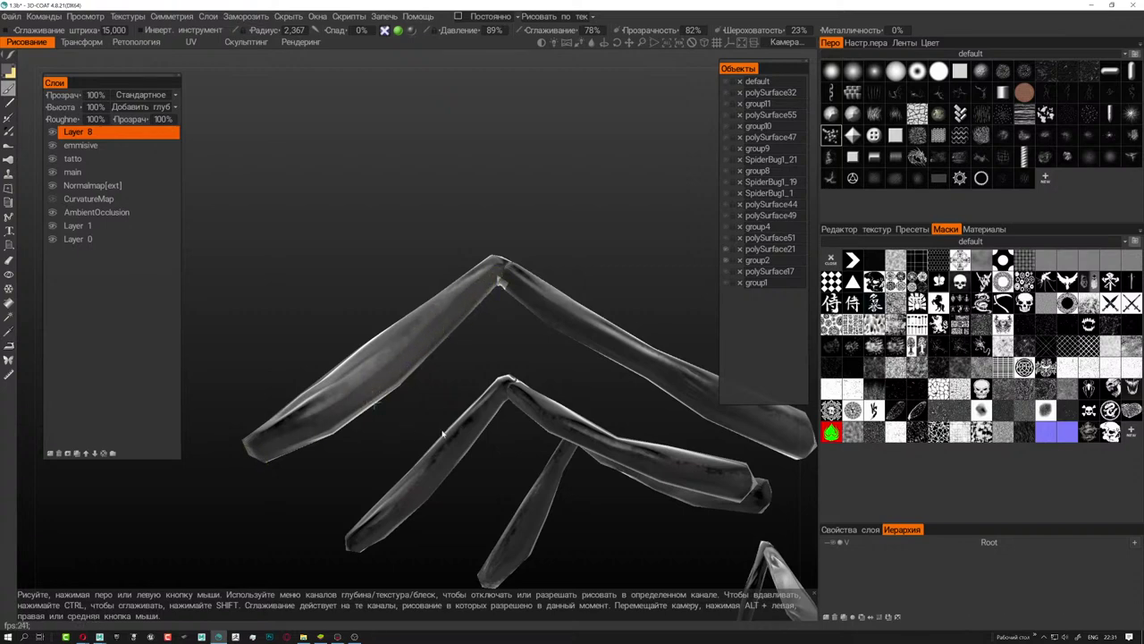
mouse_move(487, 440)
left_mouse_down("alt")
mouse_move(374, 402)
mouse_move(319, 256)
left_mouse_up("alt")
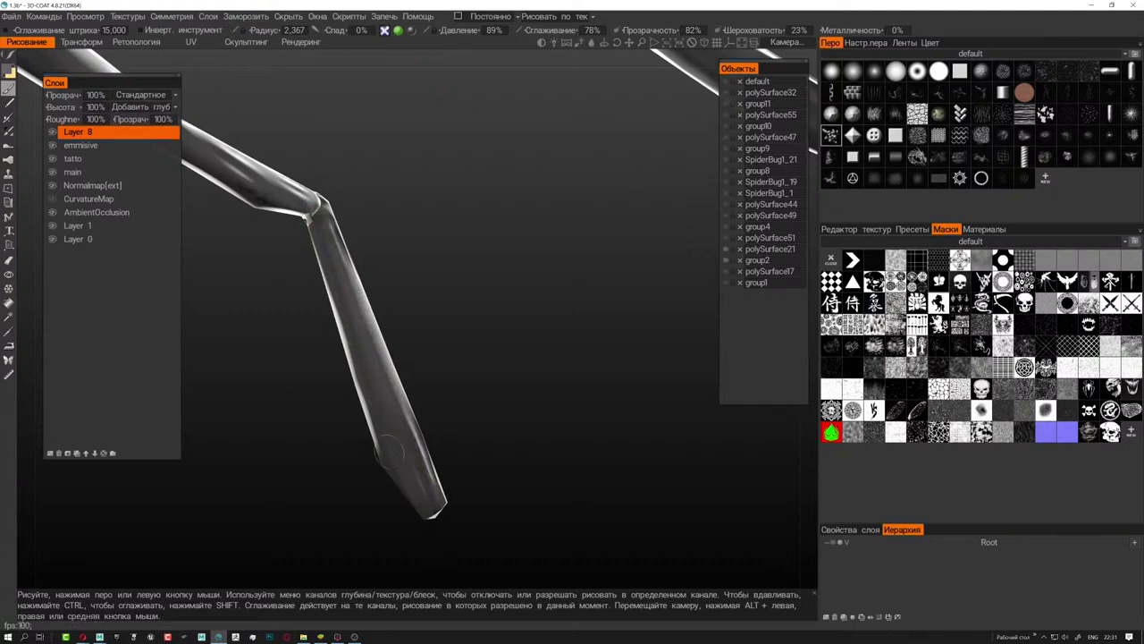
mouse_move(454, 403)
left_mouse_down("alt")
mouse_move(572, 393)
mouse_move(580, 417)
mouse_move(503, 417)
mouse_move(498, 399)
left_mouse_up("alt")
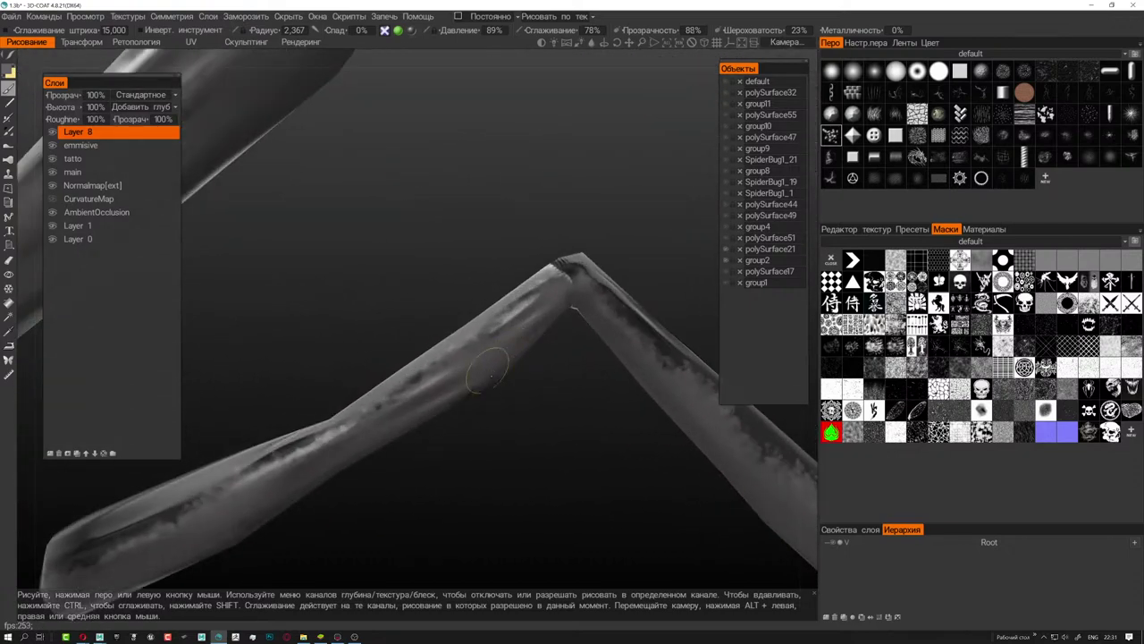
- Orbit and zoom around the spider to bring several bent legs into view
mouse_move(557, 306)
left_mouse_down("alt")
mouse_move(477, 402)
mouse_move(396, 390)
left_mouse_up("alt")
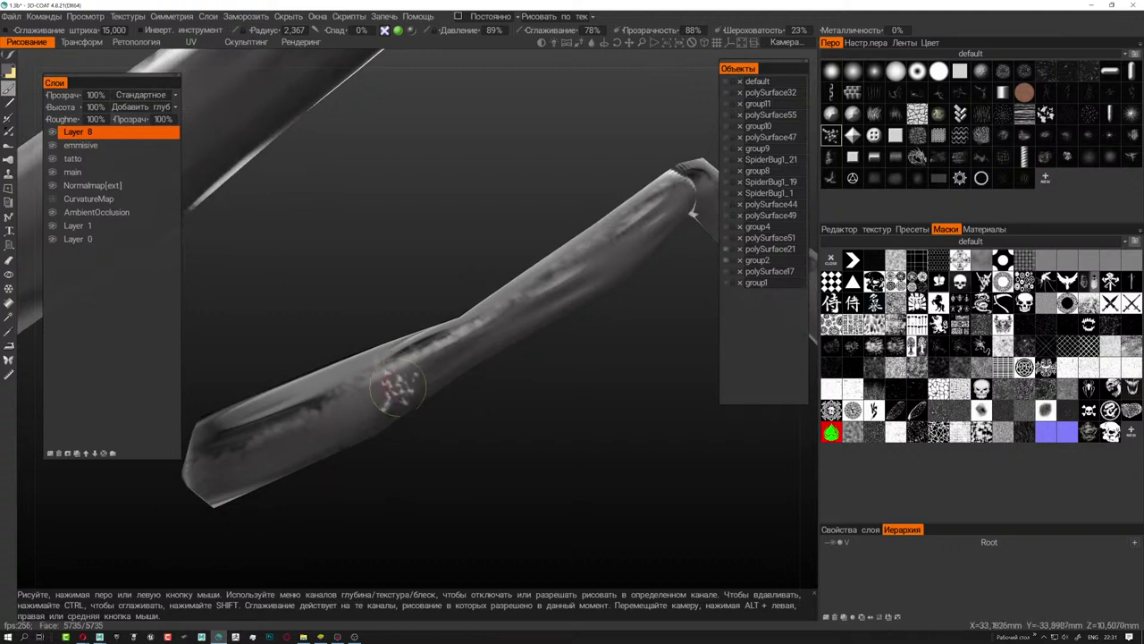
mouse_move(282, 491)
left_mouse_down("alt")
mouse_move(406, 480)
mouse_move(463, 455)
mouse_move(528, 468)
mouse_move(489, 465)
mouse_move(453, 388)
mouse_move(429, 426)
mouse_move(479, 409)
left_mouse_up("alt")
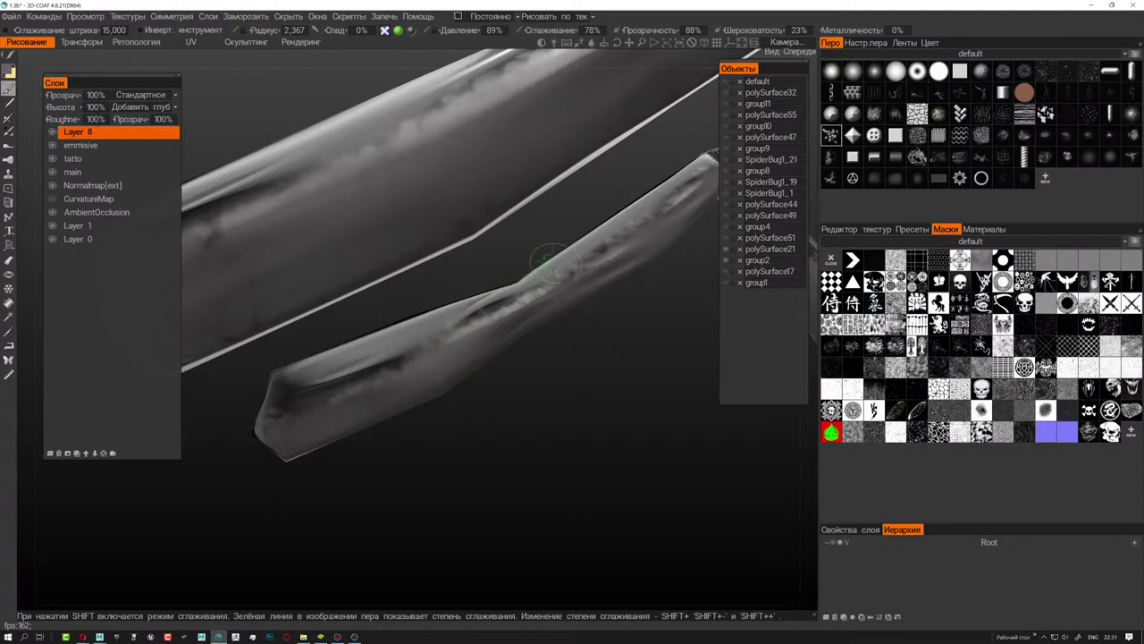
mouse_move(544, 294)
left_mouse_down("alt")
mouse_move(544, 346)
mouse_move(452, 334)
mouse_move(437, 271)
left_mouse_up("alt")
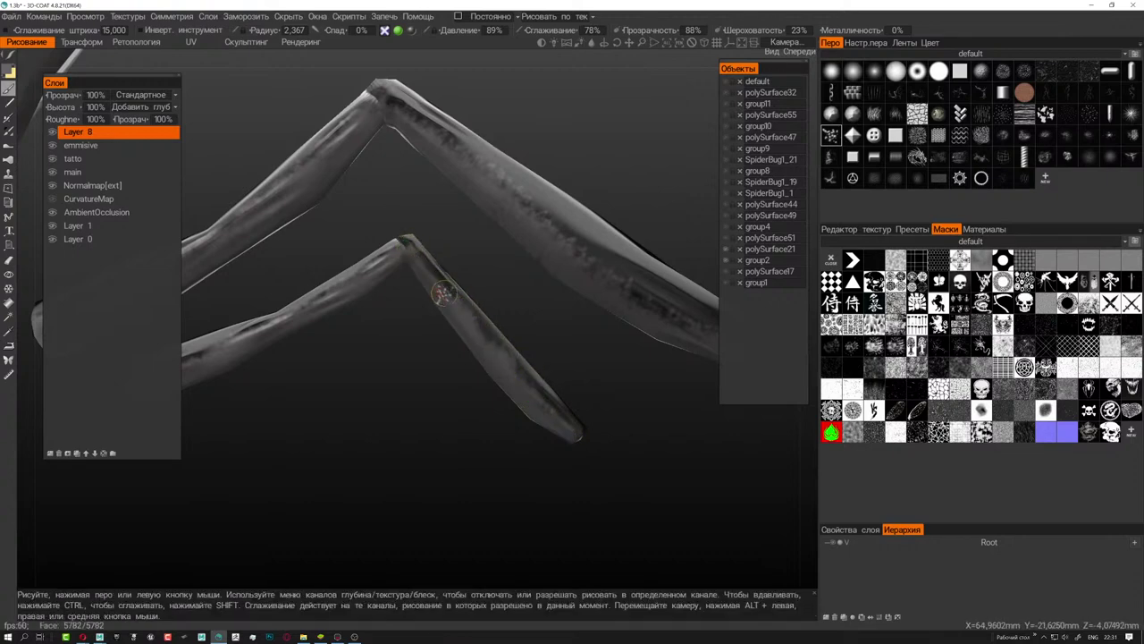
left_click_drag(406, 241, 330, 377, "alt")
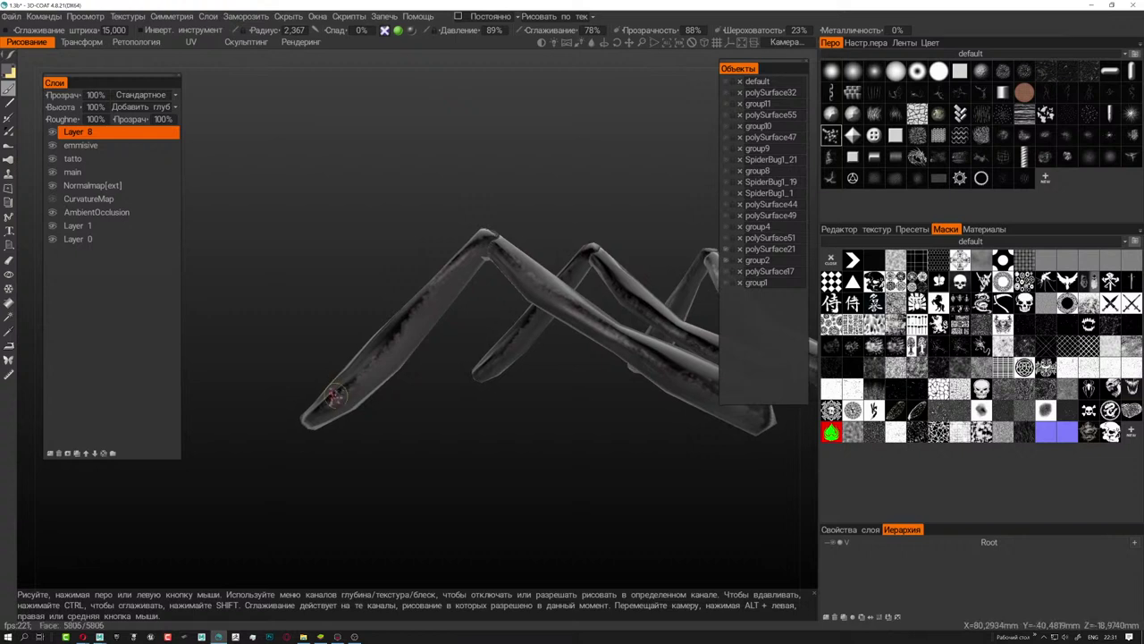
key("shift")
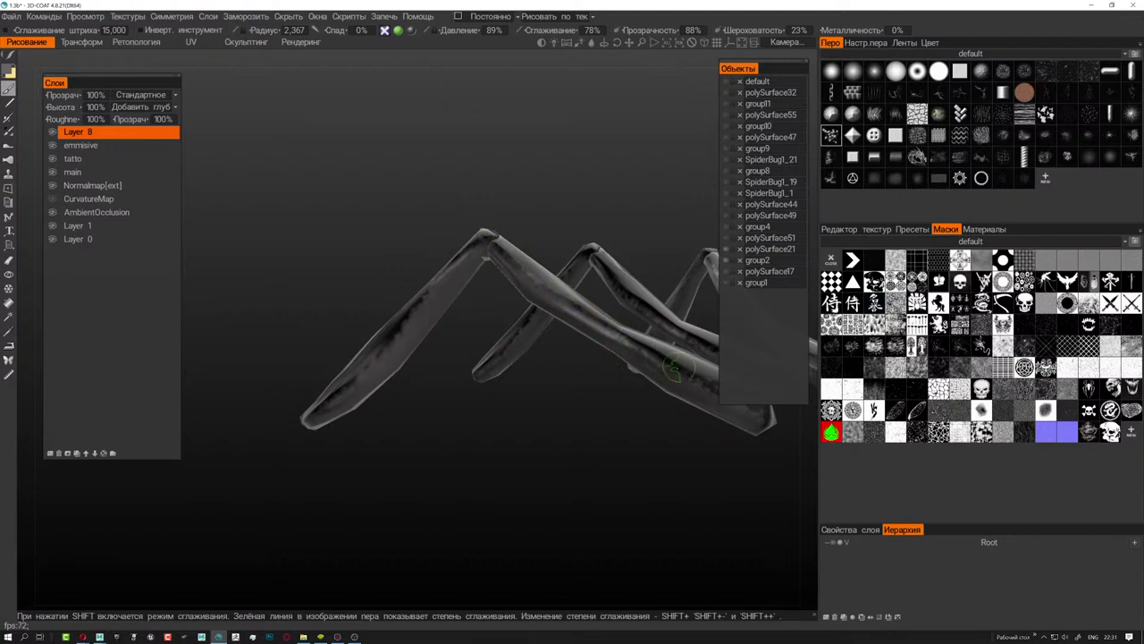
middle_click_drag(672, 373, 645, 393)
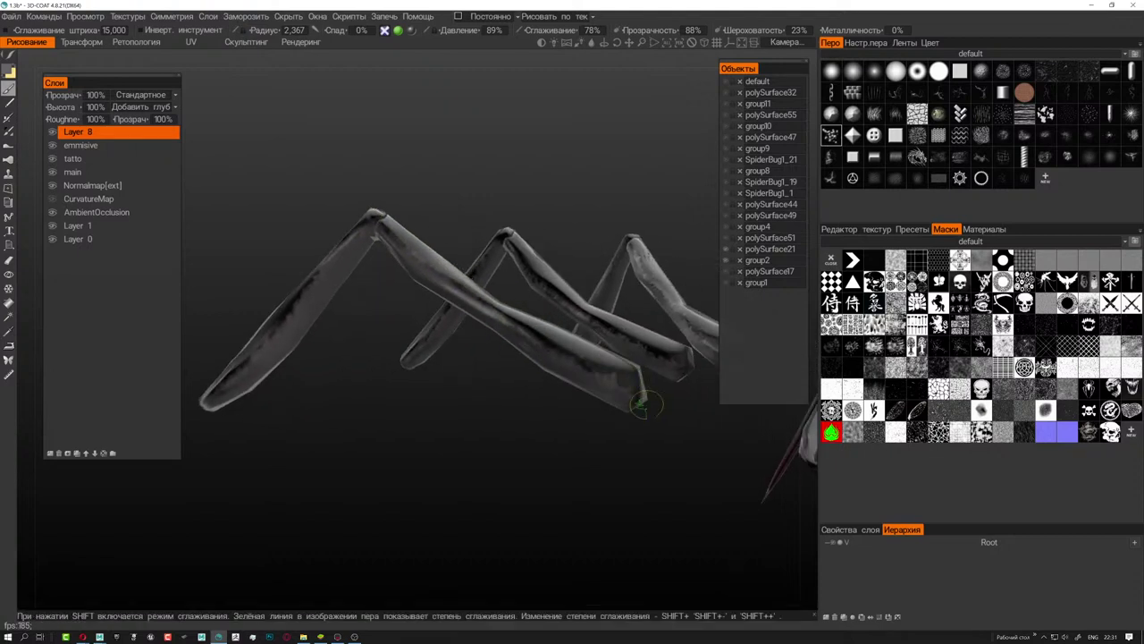
mouse_move(649, 500)
left_mouse_down()
mouse_move(558, 475)
mouse_move(477, 428)
mouse_move(539, 446)
left_mouse_up()
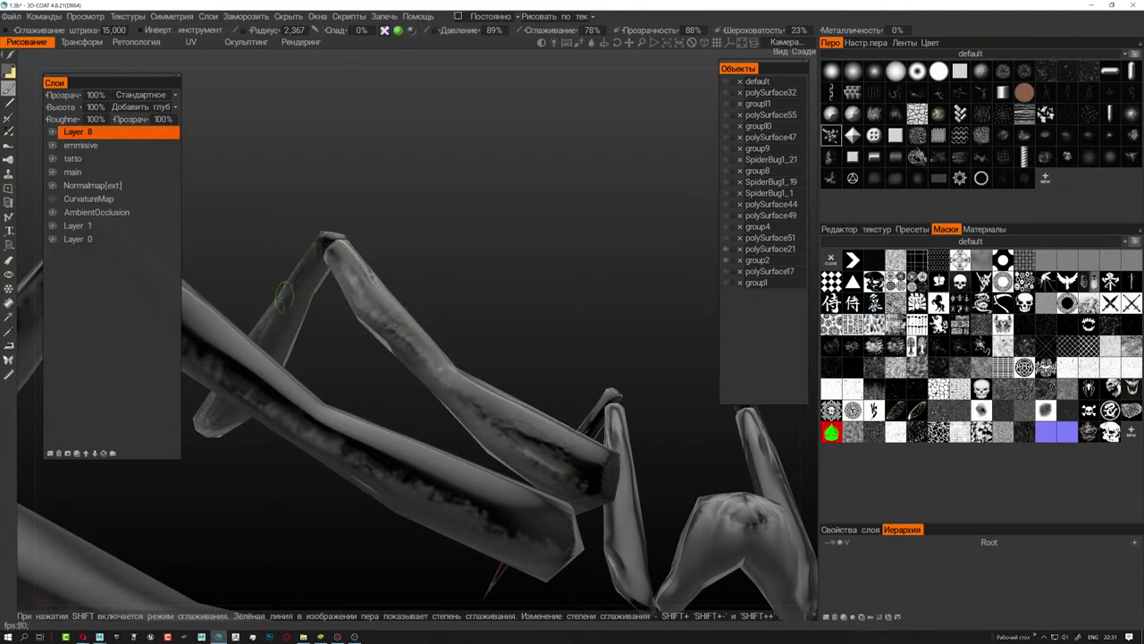
left_click_drag(382, 331, 541, 439)
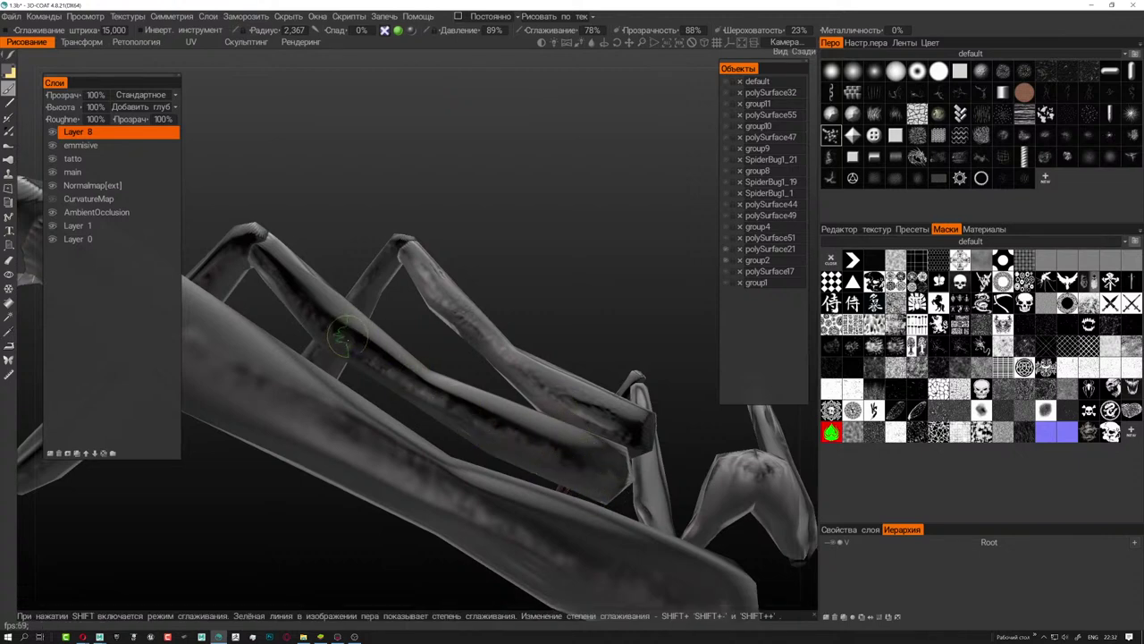
left_click_drag(207, 277, 358, 319)
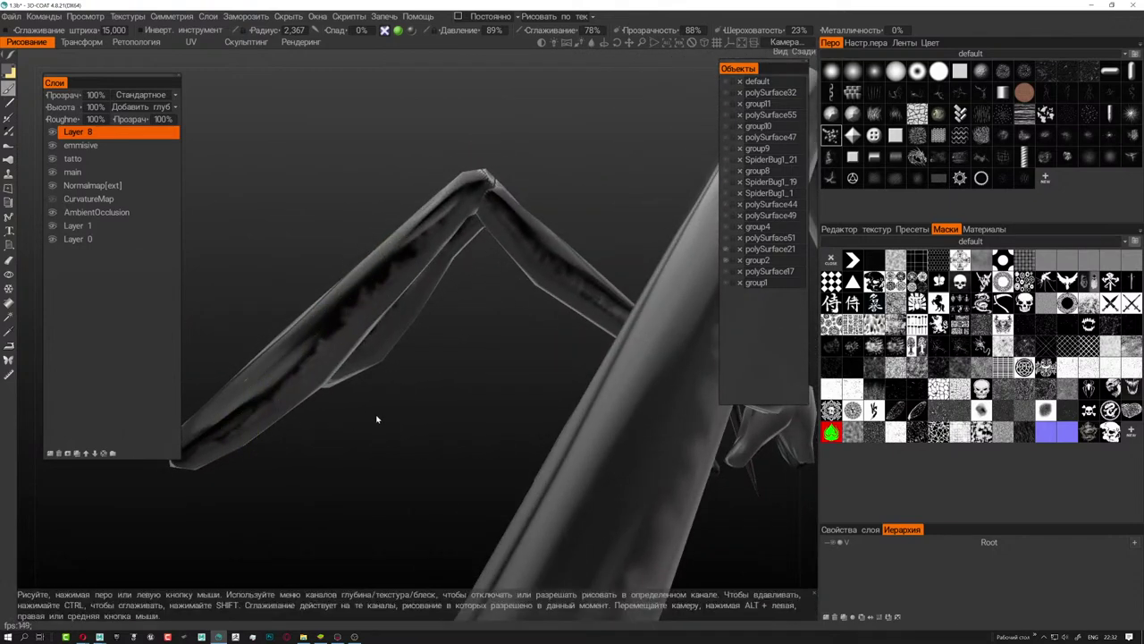
- Zoom in on a leg and paint a dark grime stroke down to its lower end
scroll(376, 414, "down", 5)
mouse_move(375, 414)
left_mouse_down()
mouse_move(464, 408)
mouse_move(421, 447)
mouse_move(357, 451)
left_mouse_up()
scroll(405, 394, "up", 3)
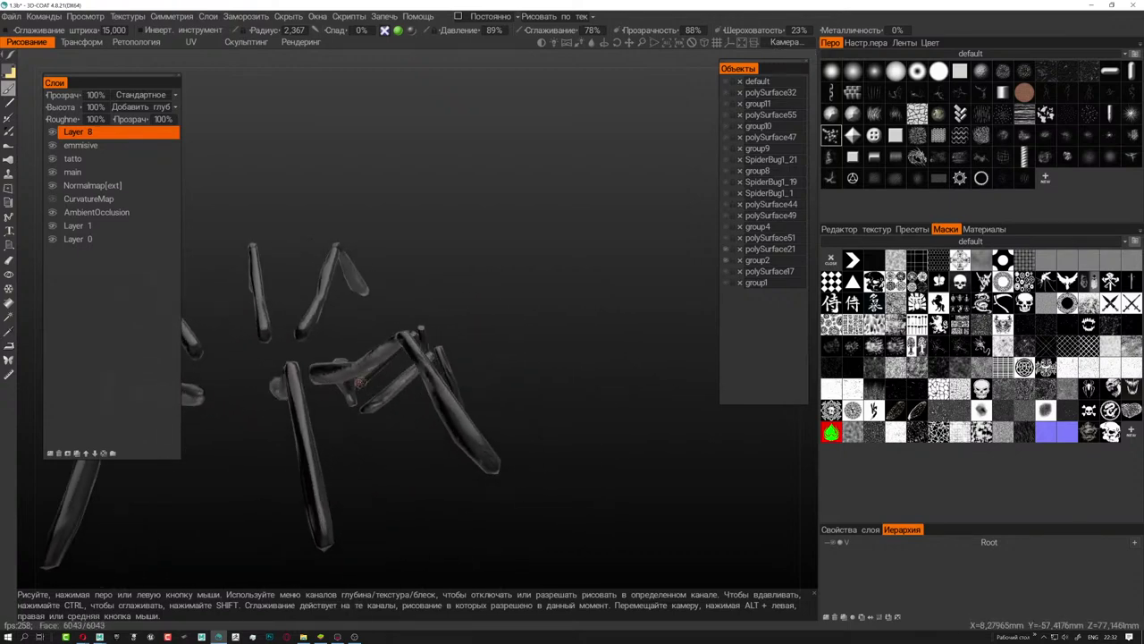
scroll(405, 394, "up", 3)
mouse_move(405, 394)
left_mouse_down()
mouse_move(381, 406)
mouse_move(467, 304)
left_mouse_up()
left_click_drag(511, 234, 442, 299)
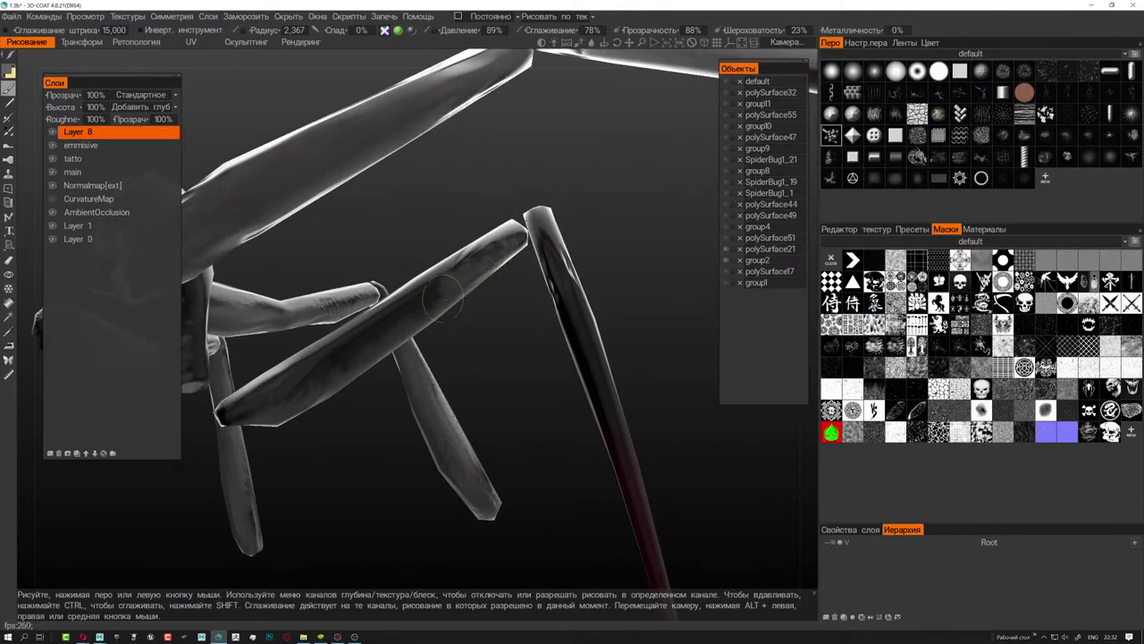
left_click_drag(362, 374, 271, 415)
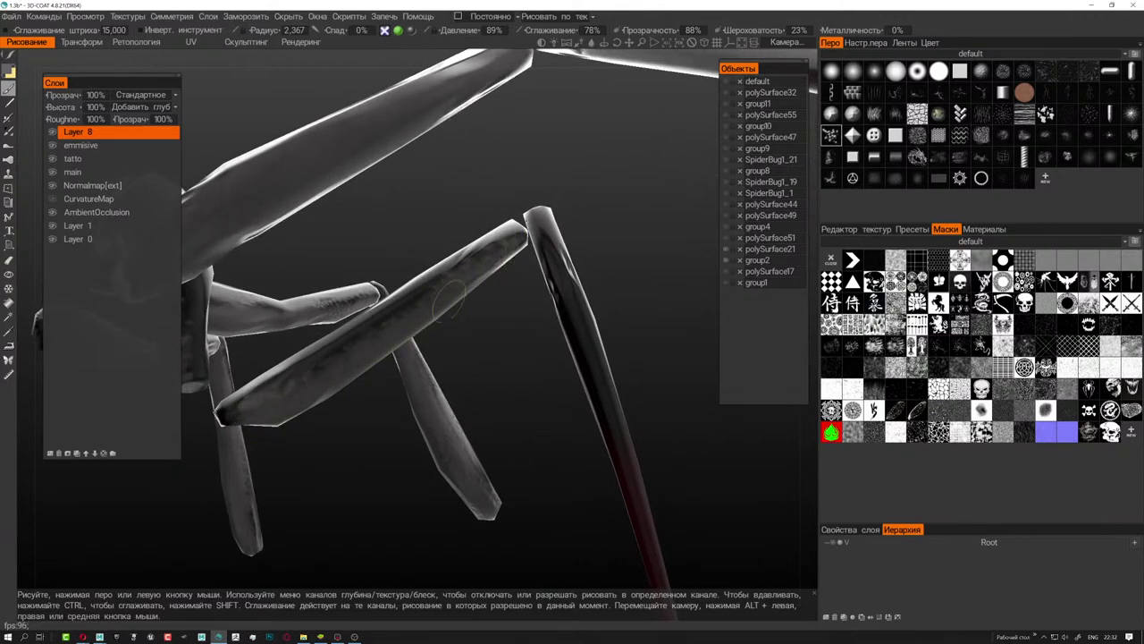
- Orbit around the legs to check the new grime from other sides
mouse_move(483, 295)
left_mouse_down()
mouse_move(256, 417)
mouse_move(524, 396)
mouse_move(452, 417)
left_mouse_up()
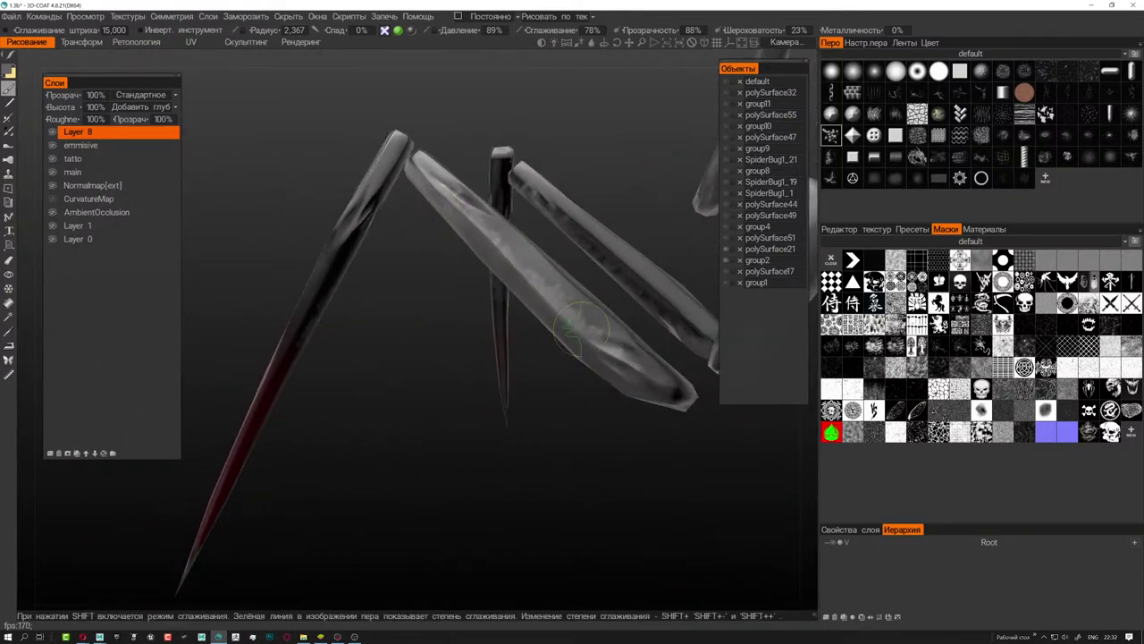
mouse_move(396, 186)
left_mouse_down()
mouse_move(579, 384)
mouse_move(396, 365)
mouse_move(268, 401)
mouse_move(417, 403)
mouse_move(505, 239)
left_mouse_up()
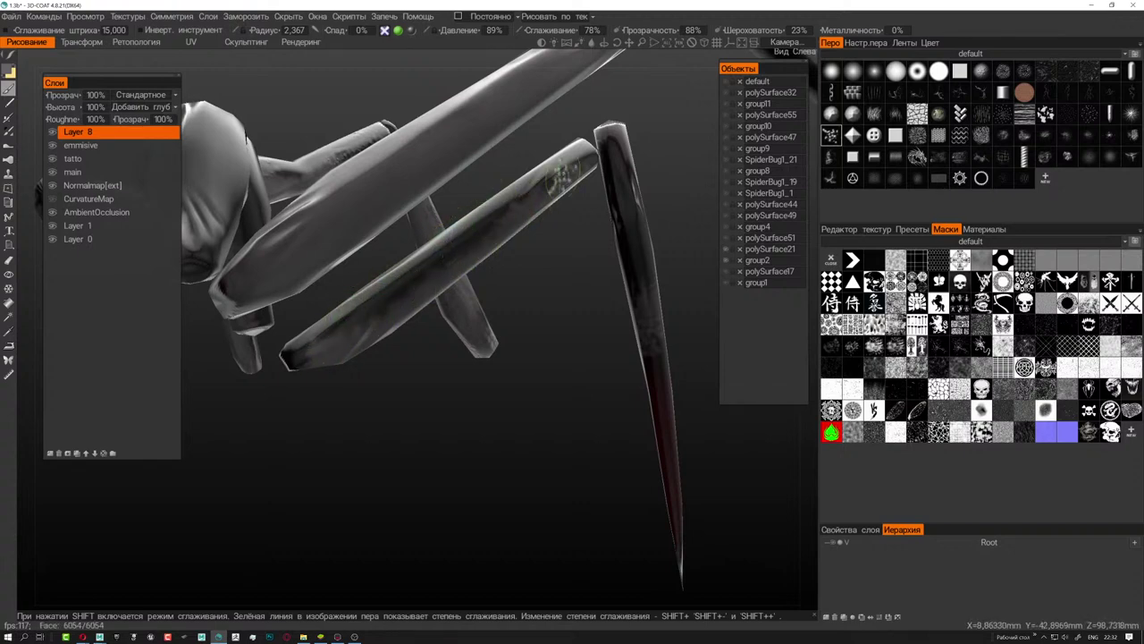
mouse_move(568, 178)
left_mouse_down()
mouse_move(496, 437)
mouse_move(396, 473)
left_mouse_up()
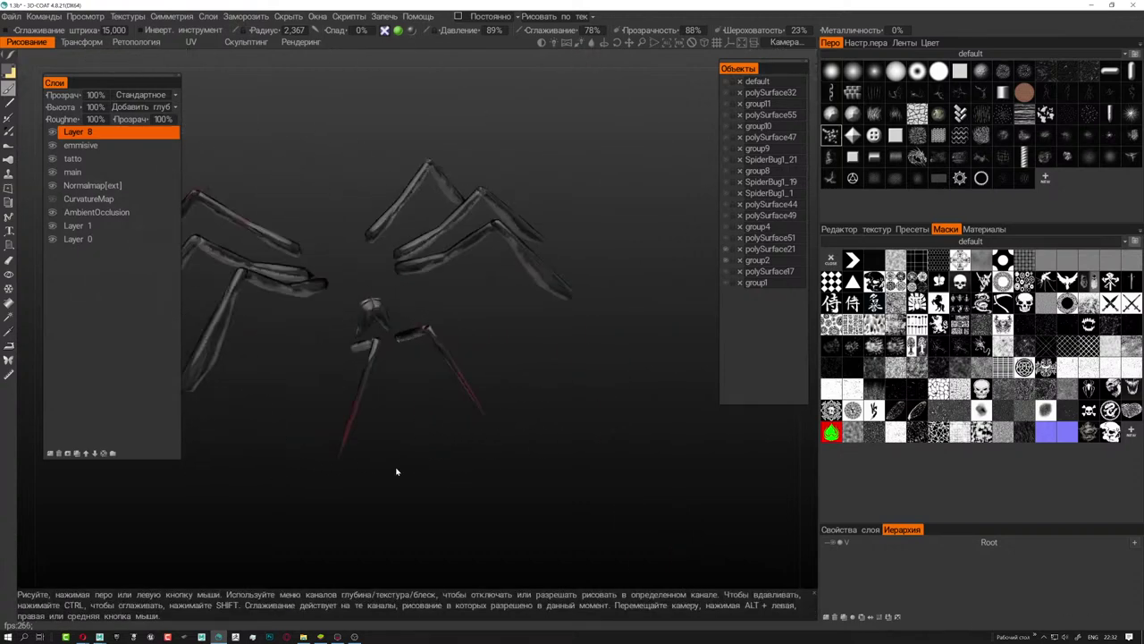
mouse_move(396, 473)
right_mouse_down()
mouse_move(511, 233)
mouse_move(536, 389)
right_mouse_up()
left_click_drag(537, 389, 550, 372)
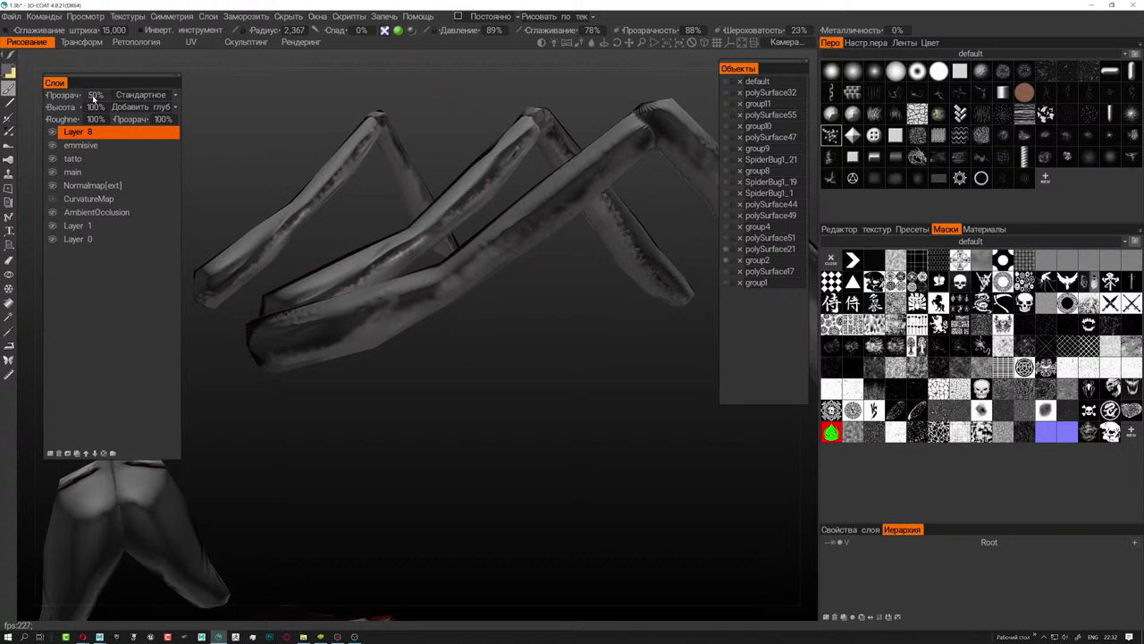
- Orbit the legs to the lower left and zoom in close on one leg
mouse_move(396, 298)
left_mouse_down()
mouse_move(451, 309)
mouse_move(423, 320)
mouse_move(416, 288)
left_mouse_up()
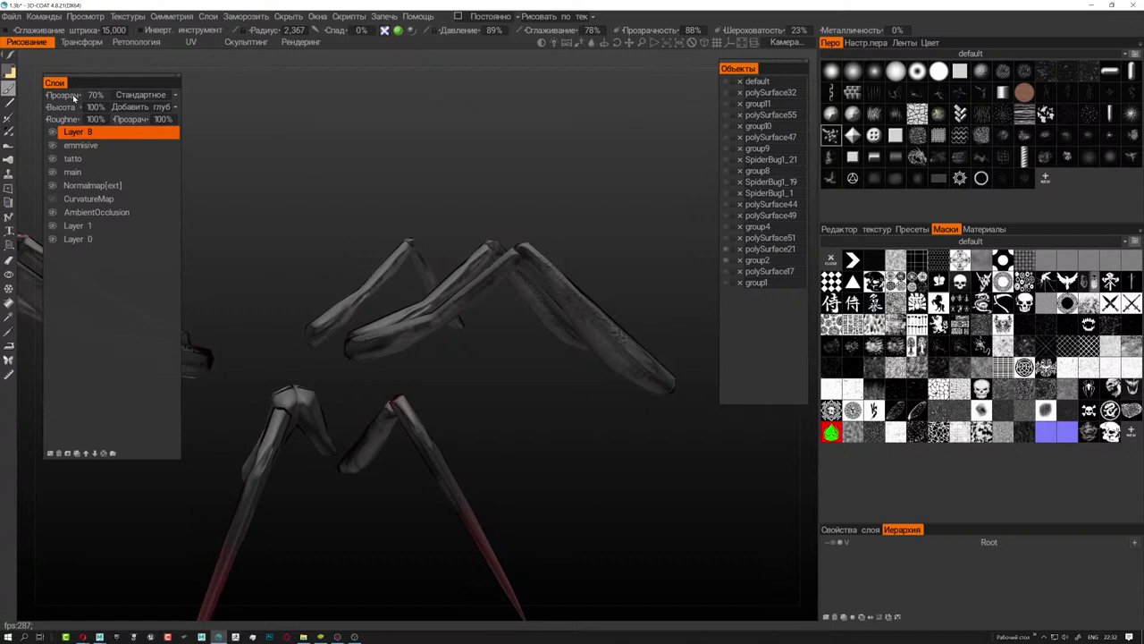
left_click_drag(439, 248, 304, 254)
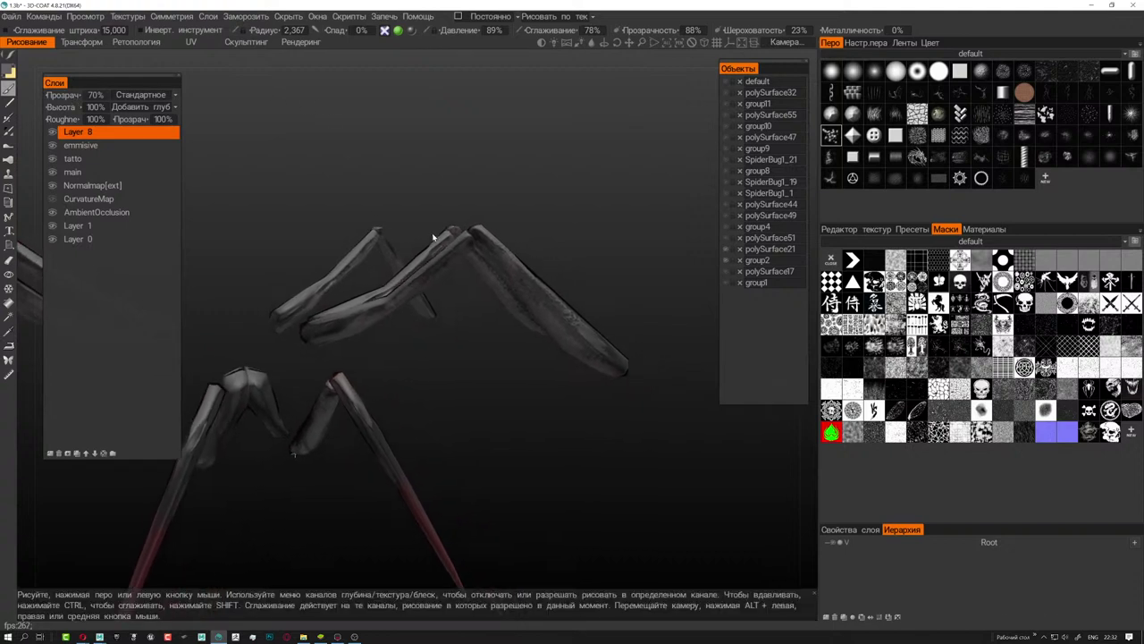
scroll(451, 255, "up", 2)
scroll(451, 256, "up", 2)
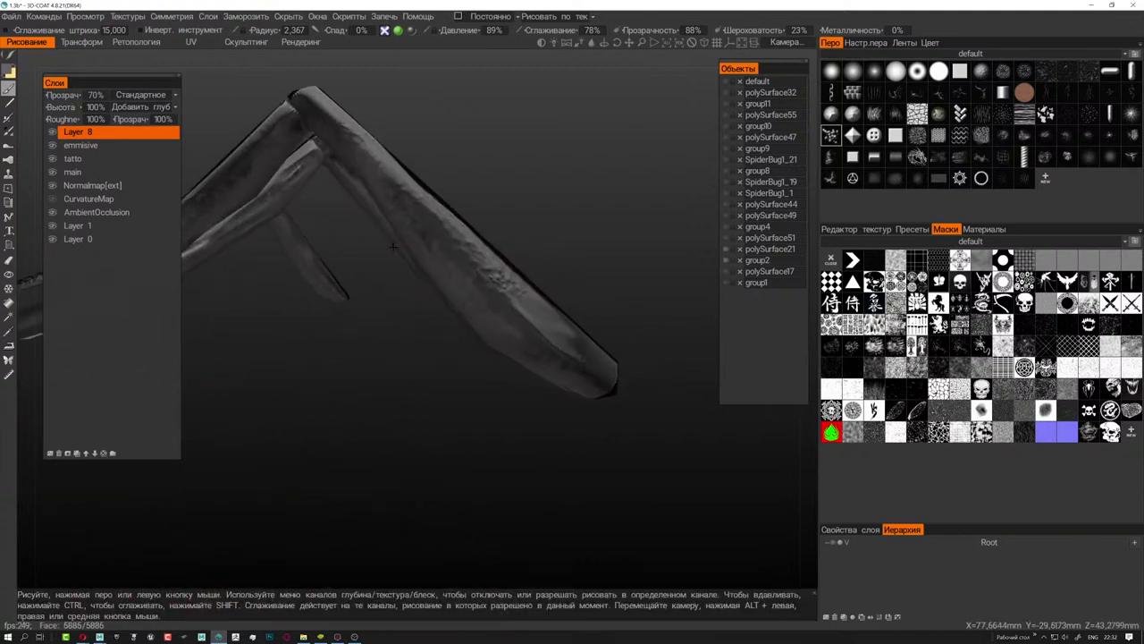
scroll(451, 256, "up", 2)
scroll(450, 255, "up", 2)
scroll(451, 255, "up", 2)
scroll(480, 253, "up", 2)
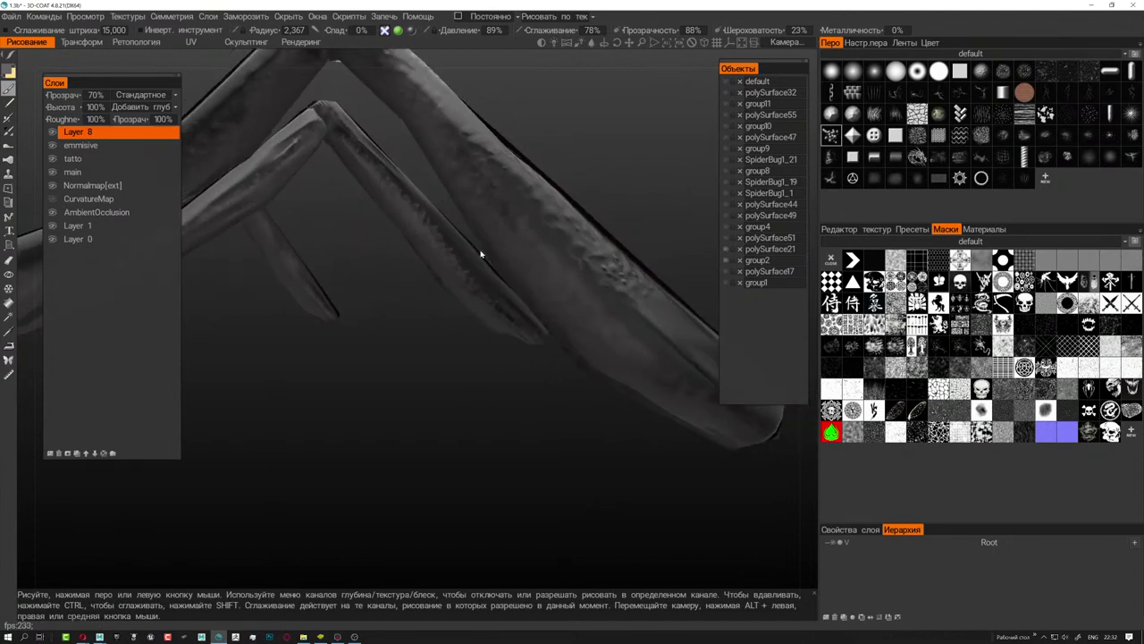
scroll(511, 255, "up", 2)
scroll(576, 266, "up", 2)
- Smooth the grime on the leg with the Shift brush and inspect its bent joint
key("shift")
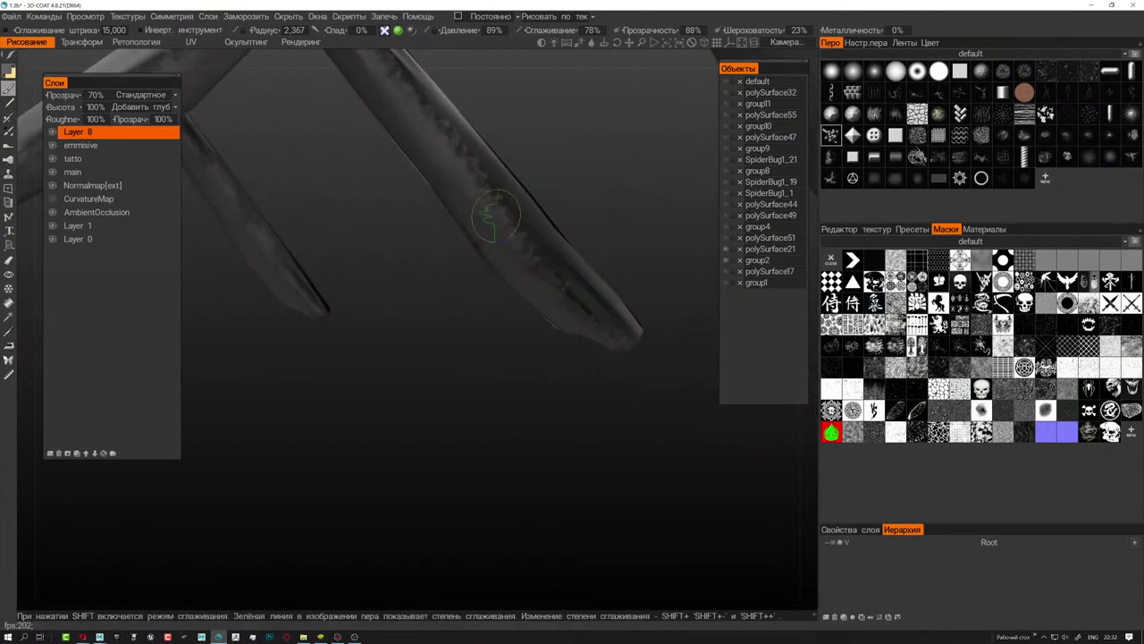
left_click_drag(545, 253, 498, 207, "shift")
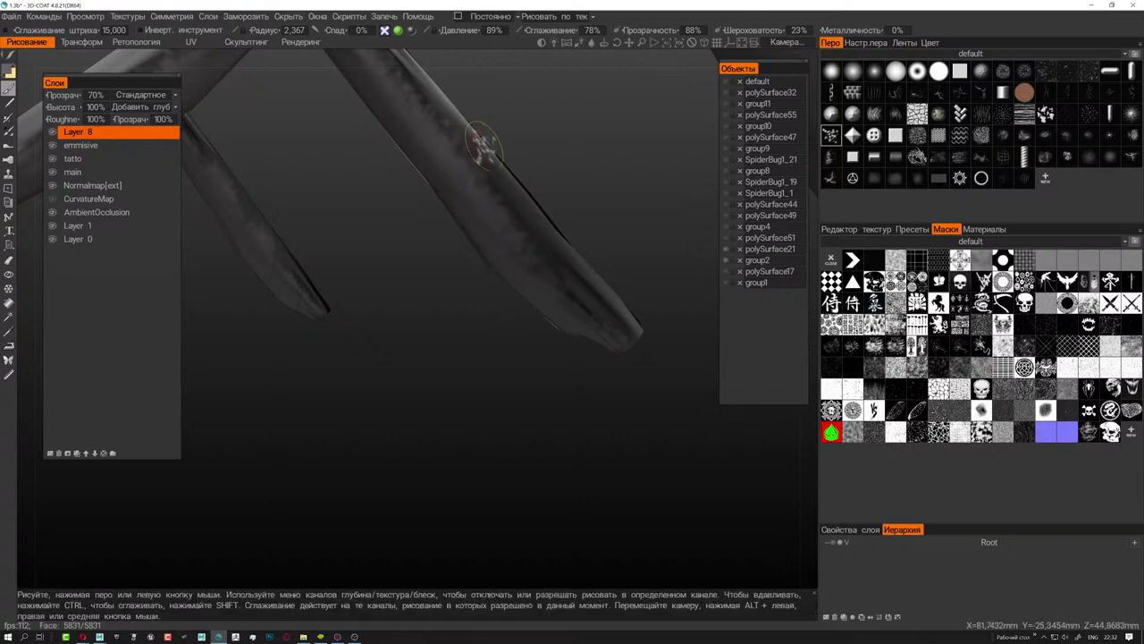
mouse_move(525, 219)
right_mouse_down()
mouse_move(611, 430)
mouse_move(550, 421)
mouse_move(586, 507)
mouse_move(504, 294)
right_mouse_up()
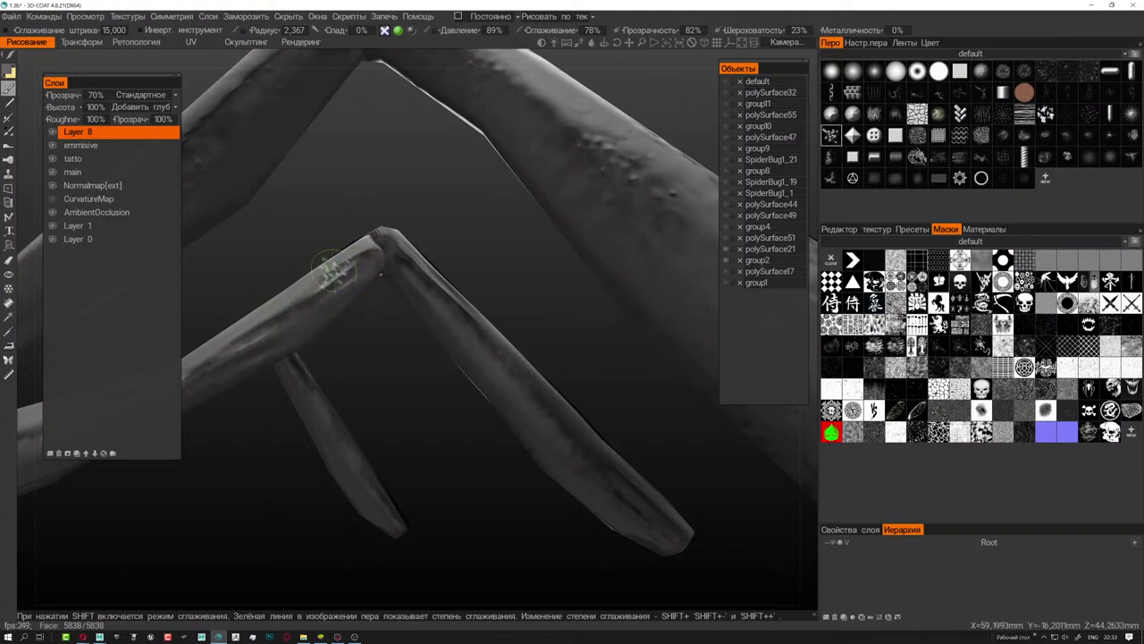
- Orbit around the spider to view the legs from higher and pull back
right_click_drag(366, 429, 438, 434)
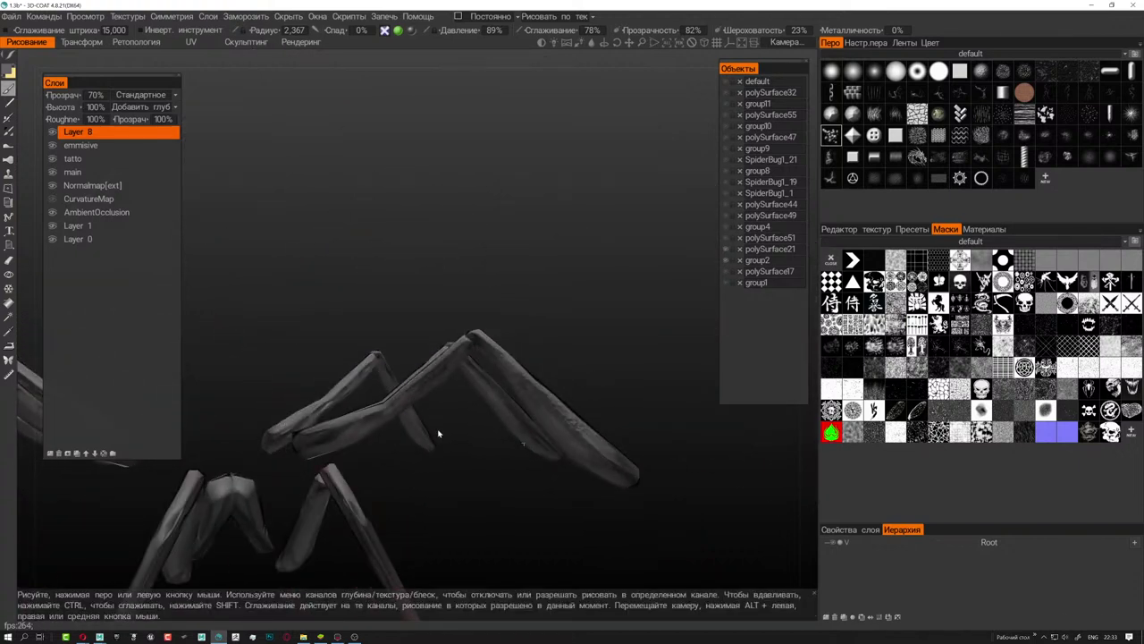
left_click_drag(438, 434, 562, 379, "alt")
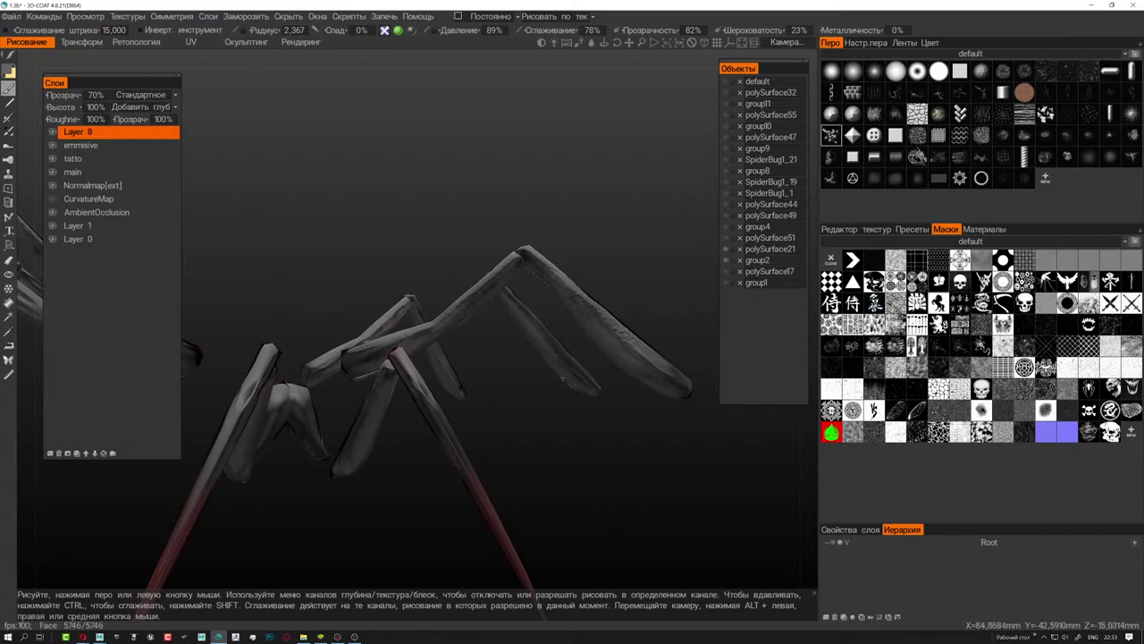
mouse_move(461, 384)
right_mouse_down()
mouse_move(468, 417)
mouse_move(551, 300)
right_mouse_up()
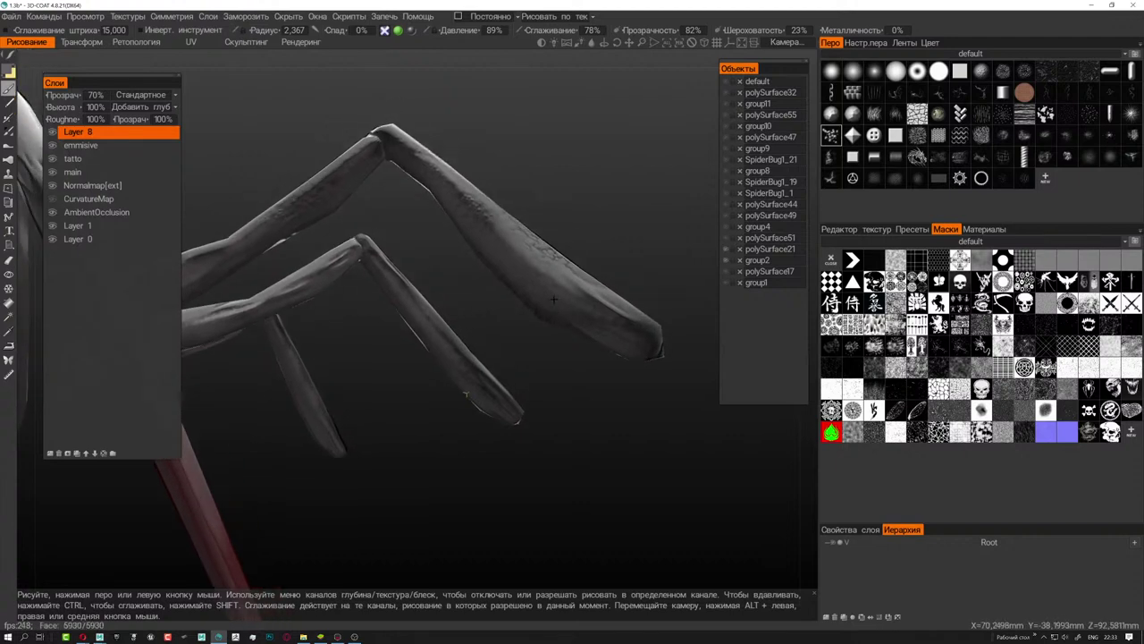
mouse_move(552, 300)
right_mouse_down()
mouse_move(611, 285)
mouse_move(605, 327)
mouse_move(475, 189)
mouse_move(563, 241)
mouse_move(513, 224)
mouse_move(438, 249)
mouse_move(475, 265)
mouse_move(436, 354)
mouse_move(434, 301)
mouse_move(399, 322)
mouse_move(457, 390)
mouse_move(361, 419)
right_mouse_up()
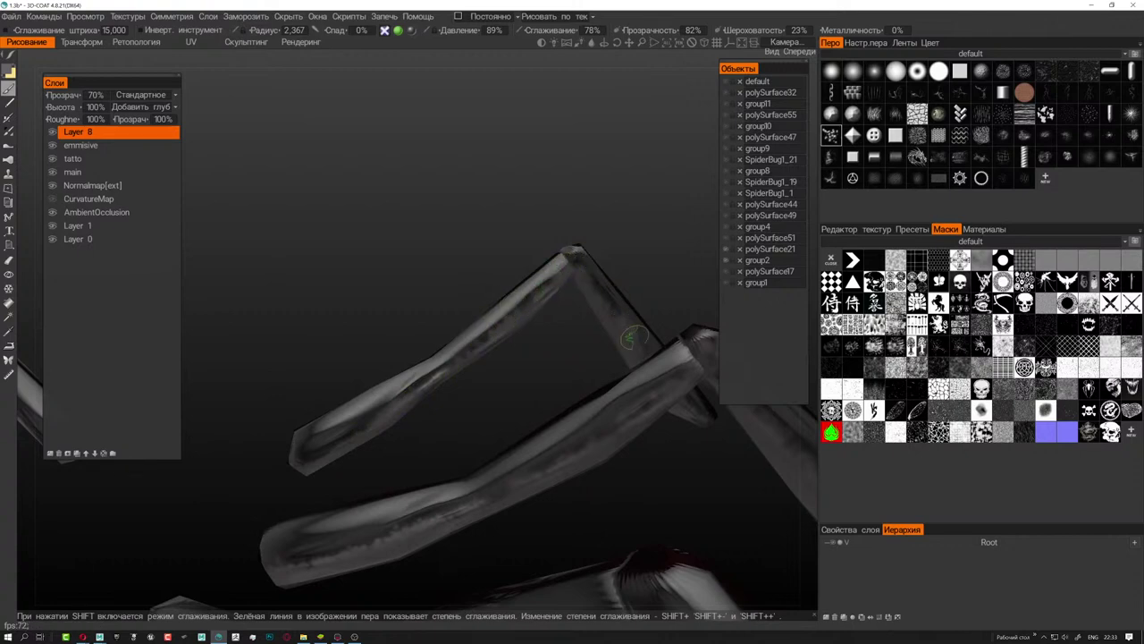
mouse_move(634, 327)
right_mouse_down()
mouse_move(701, 430)
mouse_move(430, 307)
right_mouse_up()
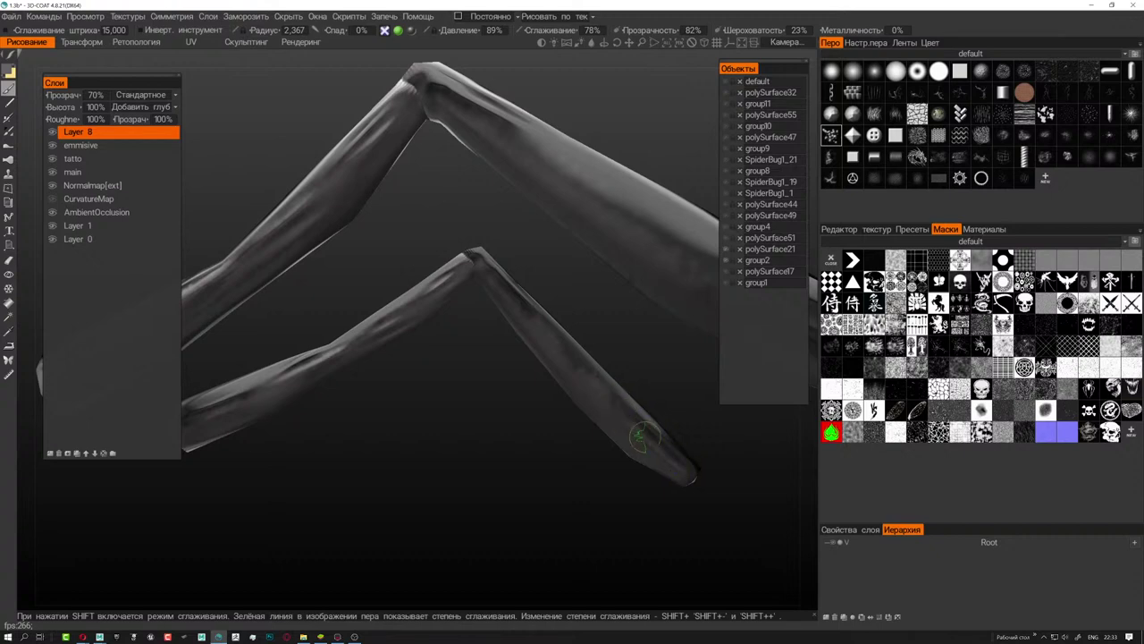
scroll(602, 414, "down", 5)
mouse_move(500, 399)
left_mouse_down("alt")
mouse_move(543, 413)
mouse_move(530, 416)
left_mouse_up("alt")
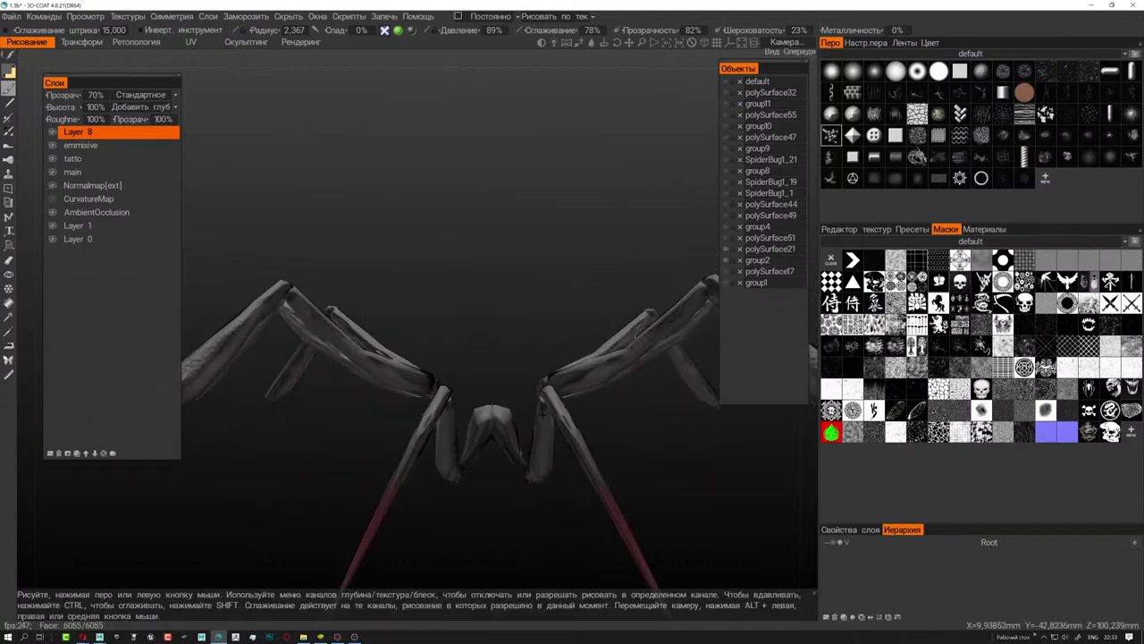
- Zoom and orbit in close on two bent legs
scroll(531, 424, "up", 3)
scroll(399, 309, "up", 2)
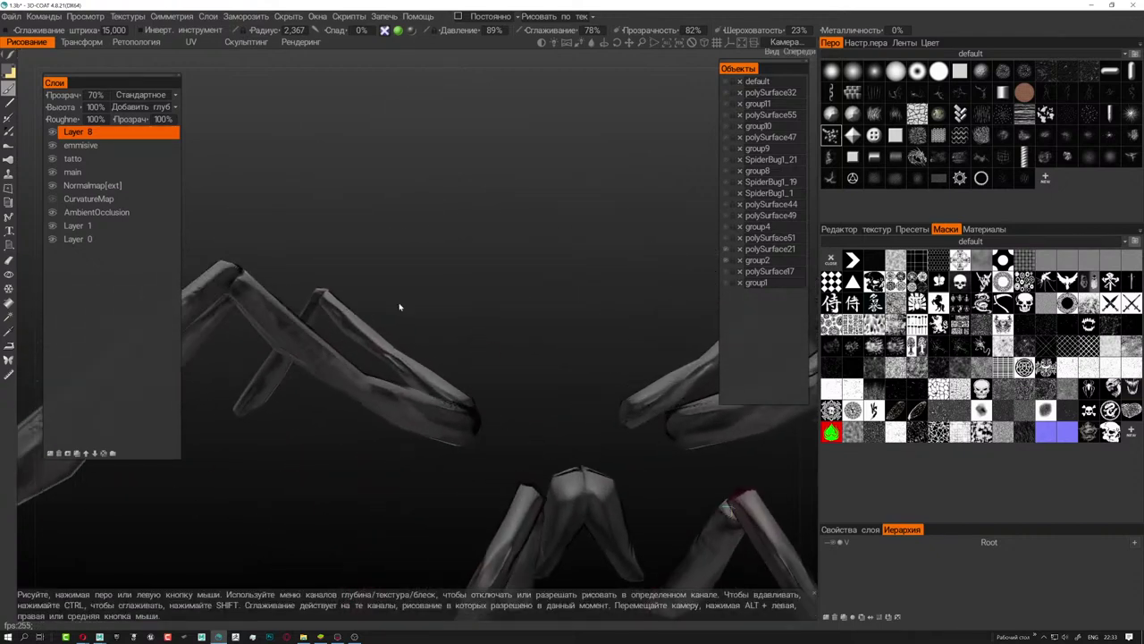
scroll(309, 319, "up", 2)
scroll(309, 319, "up", 2)
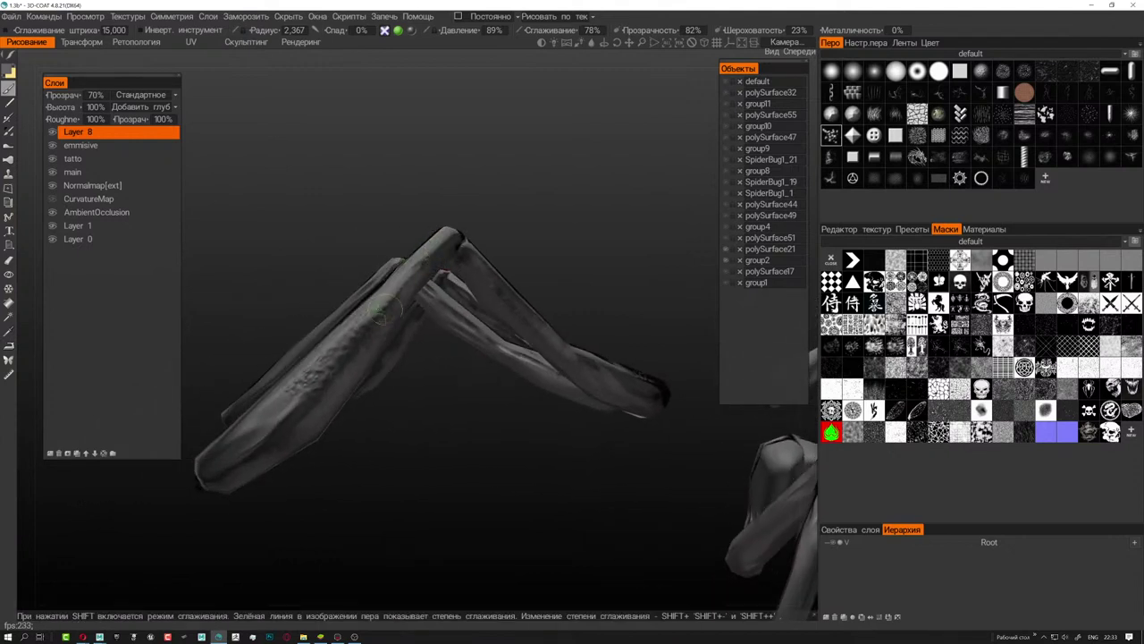
mouse_move(319, 404)
left_mouse_down("alt")
mouse_move(396, 421)
mouse_move(362, 399)
left_mouse_up("alt")
mouse_move(234, 461)
left_mouse_down("alt")
mouse_move(429, 319)
mouse_move(518, 378)
left_mouse_up("alt")
scroll(429, 319, "up", 3)
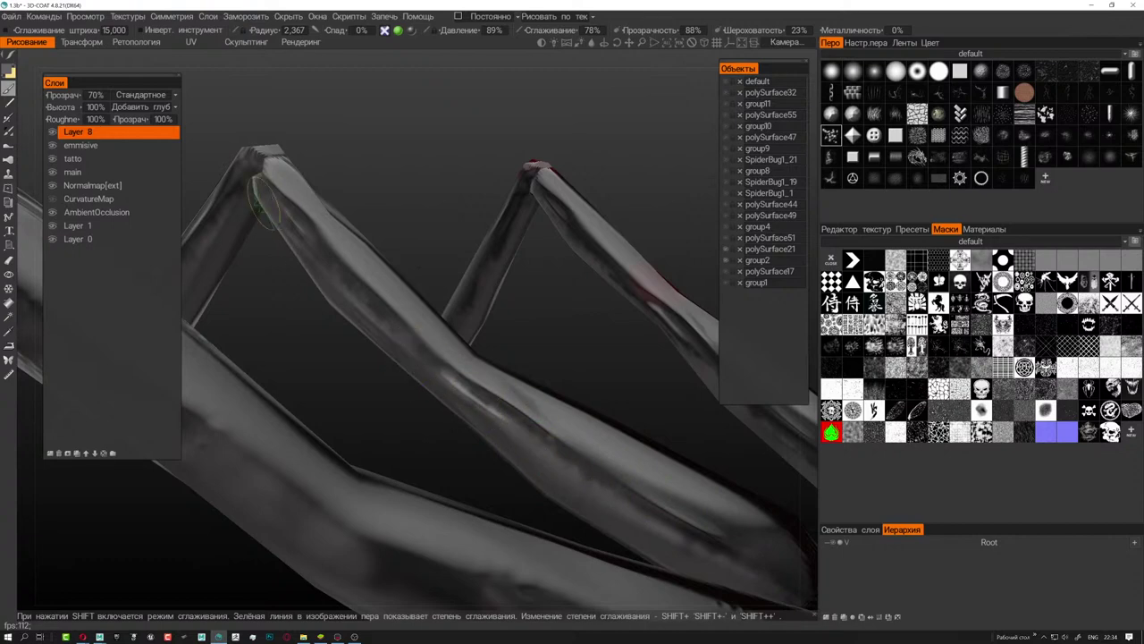
mouse_move(478, 298)
left_mouse_down("alt")
mouse_move(575, 353)
mouse_move(480, 362)
left_mouse_up("alt")
mouse_move(531, 288)
left_mouse_down("alt")
mouse_move(417, 332)
mouse_move(480, 289)
mouse_move(480, 301)
mouse_move(487, 273)
left_mouse_up("alt")
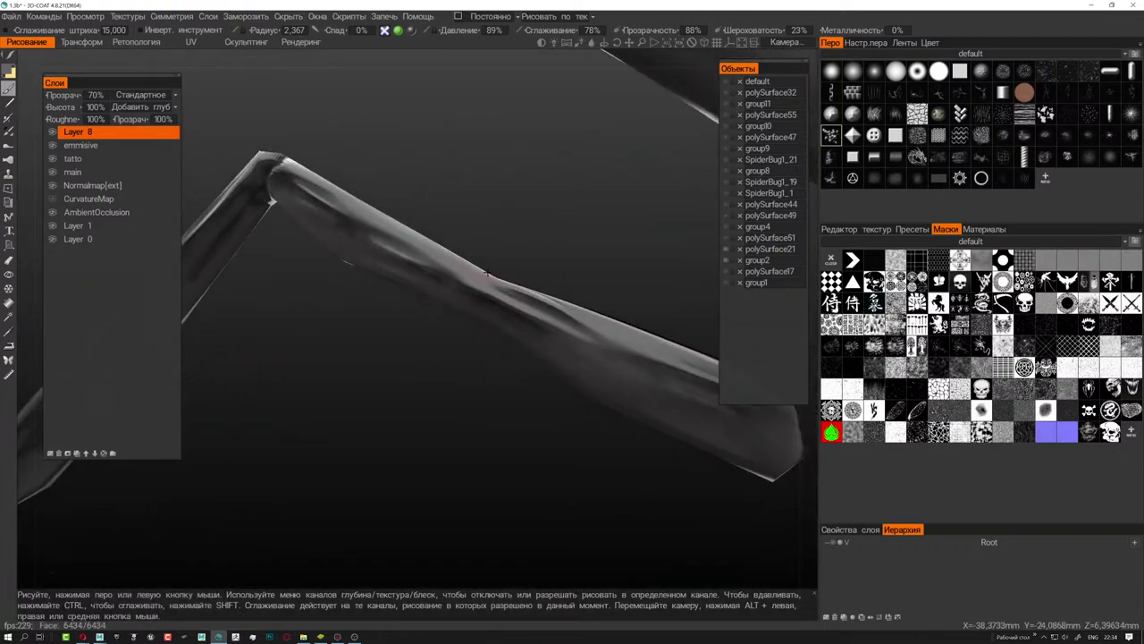
left_click_drag(662, 391, 689, 420, "alt")
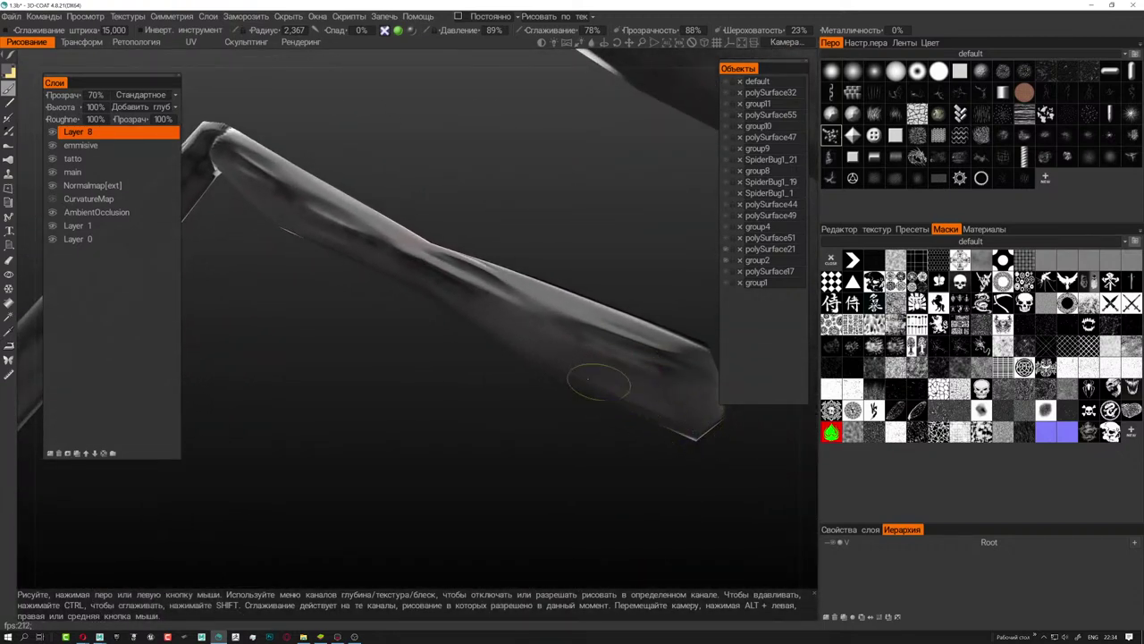
mouse_move(509, 337)
left_mouse_down("alt")
mouse_move(623, 334)
mouse_move(561, 340)
left_mouse_up("alt")
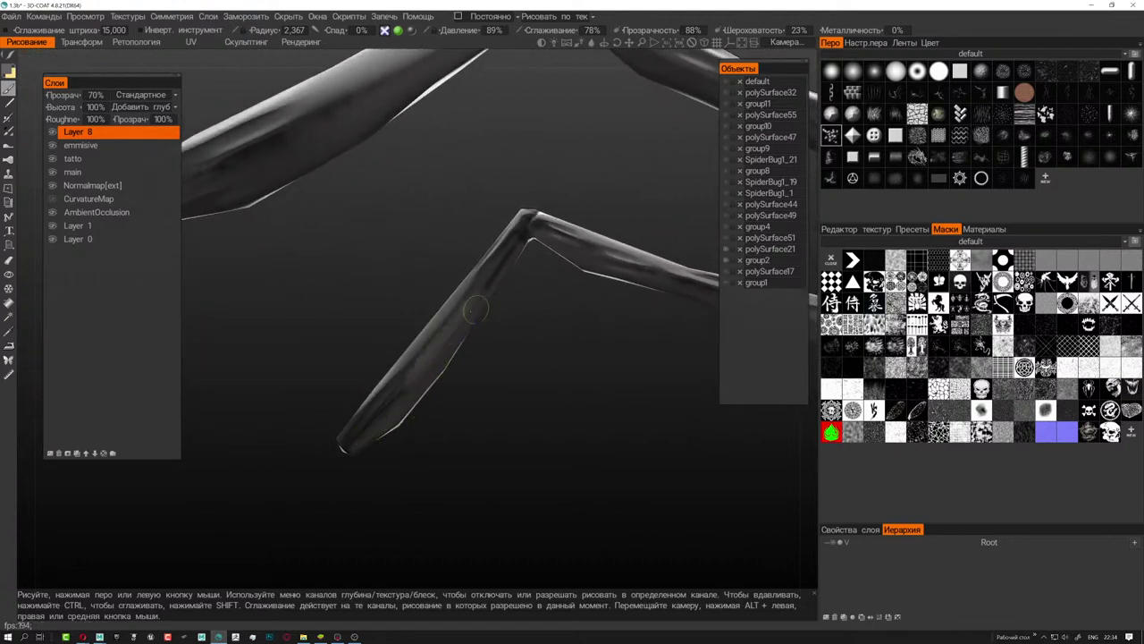
- Paint dark speckled grime up the leg and blend it with the Shift smoothing brush
key("shift")
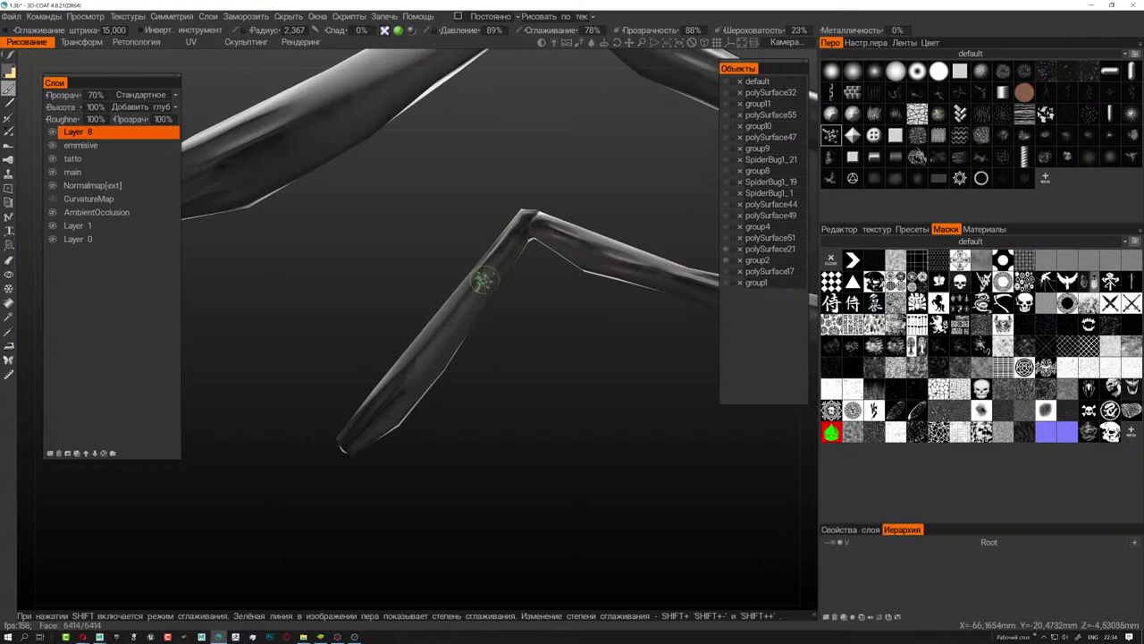
mouse_move(485, 444)
left_mouse_down("alt")
mouse_move(349, 491)
mouse_move(438, 499)
mouse_move(465, 485)
mouse_move(450, 406)
left_mouse_up("alt")
key("shift")
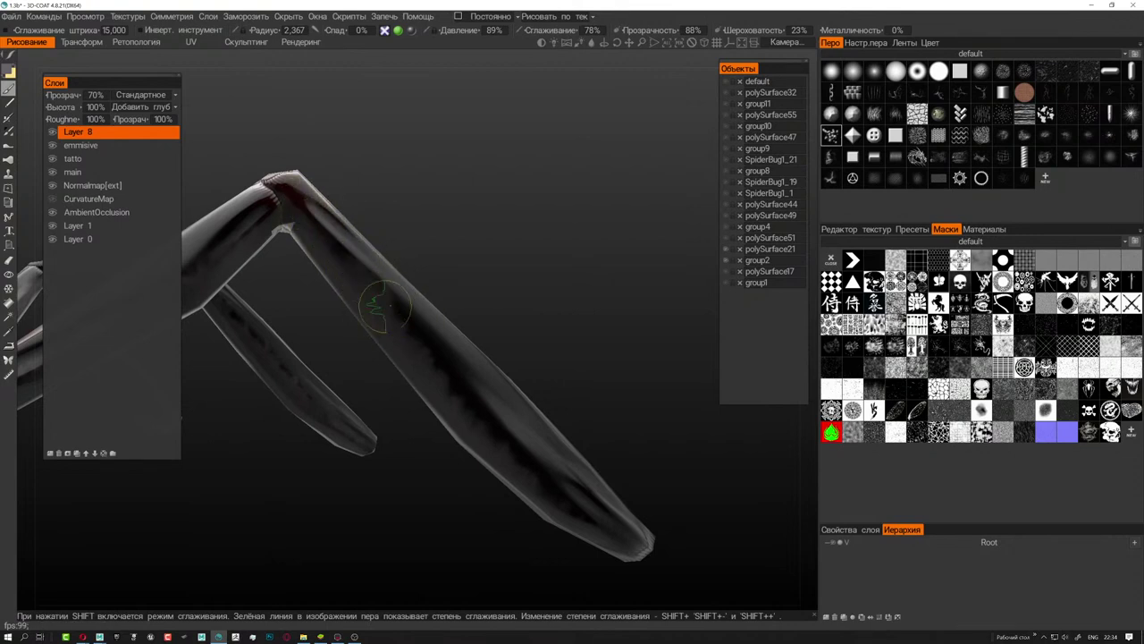
left_click_drag(384, 304, 514, 447, "shift")
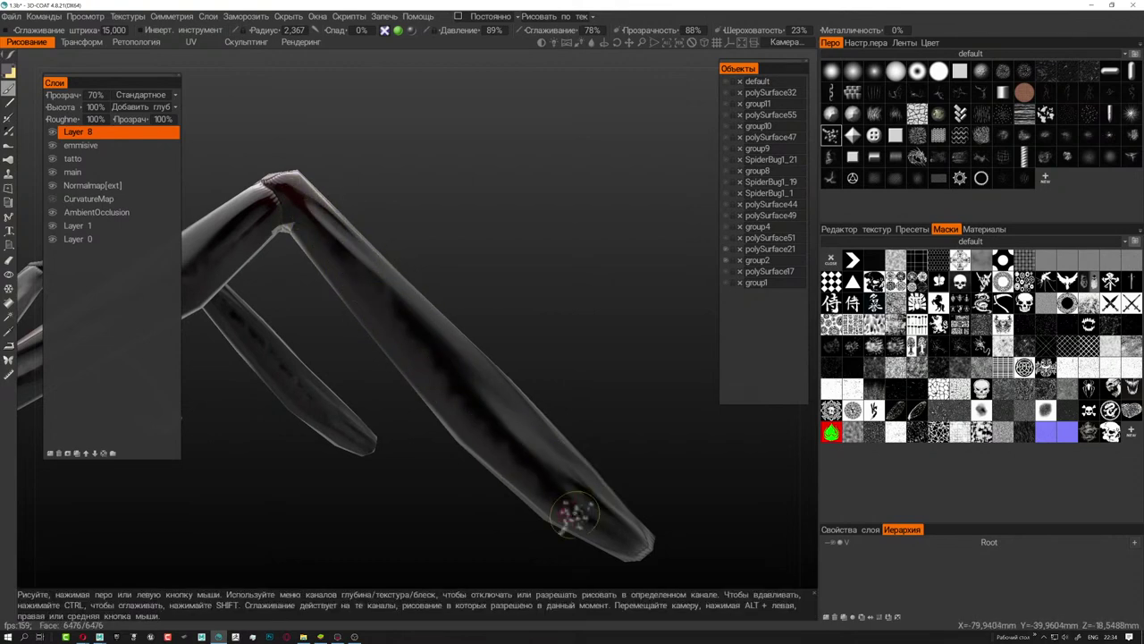
mouse_move(581, 507)
left_mouse_down()
mouse_move(478, 467)
mouse_move(447, 407)
mouse_move(371, 320)
left_mouse_up()
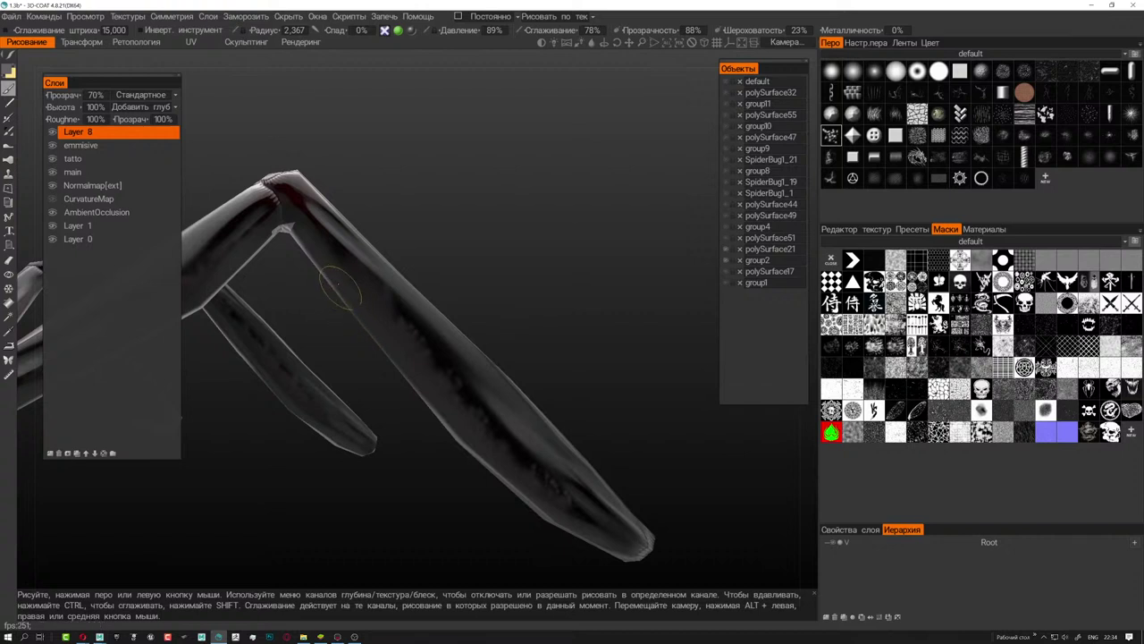
mouse_move(319, 242)
left_mouse_down("shift")
mouse_move(447, 349)
mouse_move(594, 514)
left_mouse_up("shift")
mouse_move(435, 439)
left_mouse_down()
mouse_move(516, 460)
mouse_move(483, 403)
mouse_move(462, 421)
mouse_move(505, 445)
mouse_move(444, 434)
mouse_move(480, 412)
mouse_move(478, 450)
mouse_move(462, 452)
mouse_move(482, 415)
left_mouse_up()
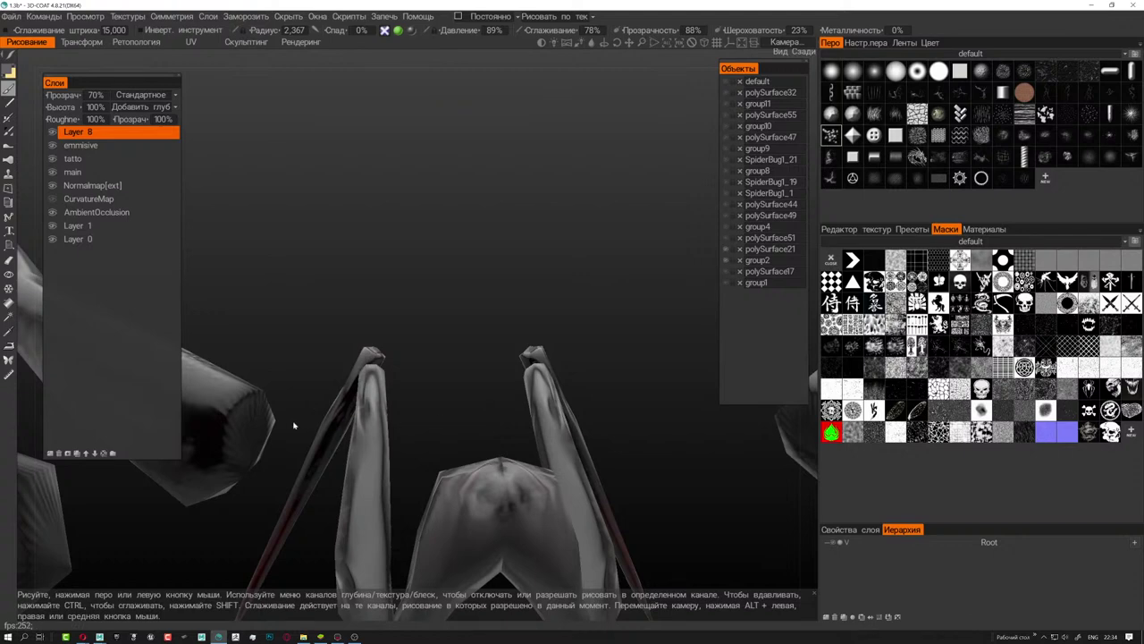
- Hide the leg object in the Objects list so only the red-eyed body shows
mouse_move(293, 426)
left_mouse_down()
mouse_move(614, 408)
mouse_move(483, 387)
left_mouse_up()
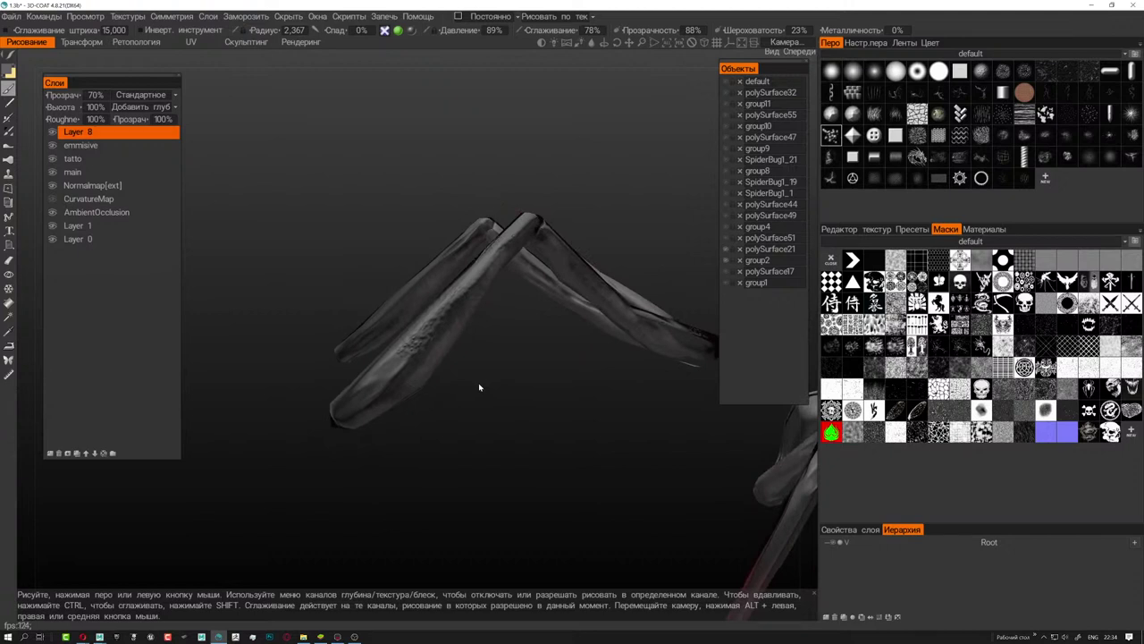
mouse_move(524, 357)
left_mouse_down()
mouse_move(439, 375)
mouse_move(443, 391)
mouse_move(376, 373)
mouse_move(439, 384)
mouse_move(460, 339)
mouse_move(423, 324)
mouse_move(477, 348)
mouse_move(436, 352)
left_mouse_up()
left_click_drag(440, 404, 458, 383)
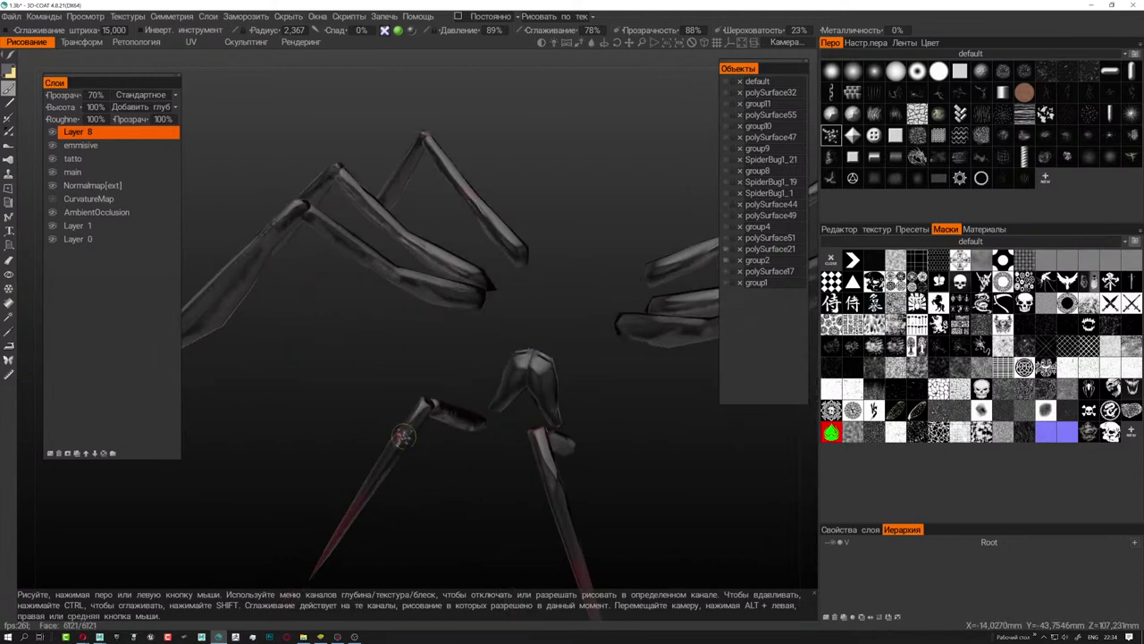
mouse_move(403, 435)
left_mouse_down()
mouse_move(424, 455)
mouse_move(421, 473)
mouse_move(404, 396)
mouse_move(412, 404)
left_mouse_up()
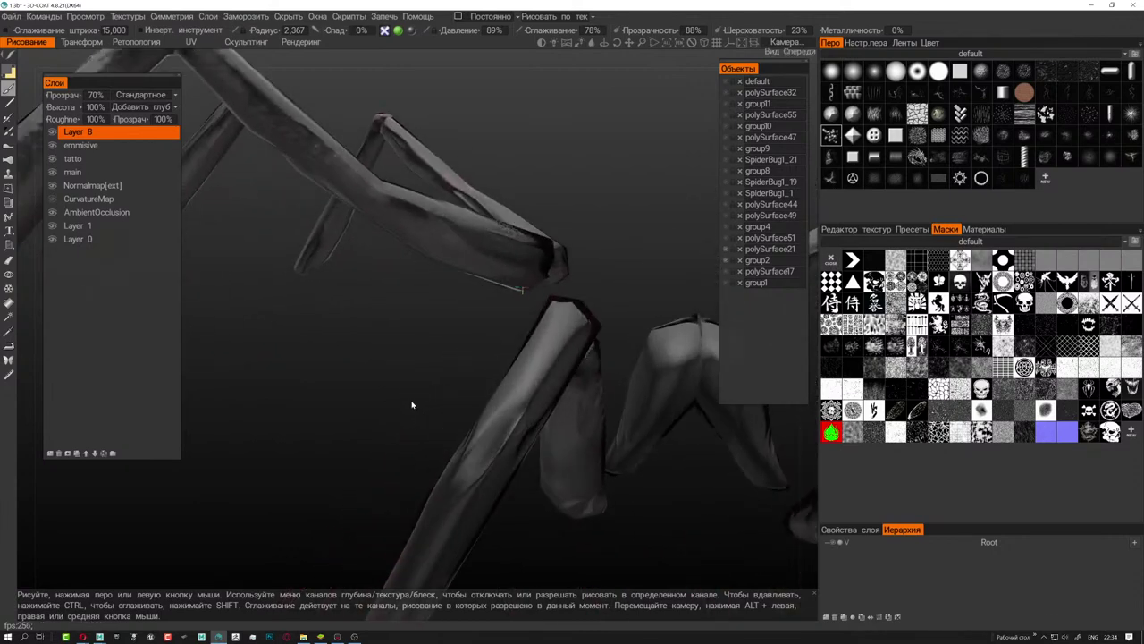
mouse_move(489, 407)
left_mouse_down()
mouse_move(460, 396)
mouse_move(452, 367)
mouse_move(473, 378)
mouse_move(450, 366)
mouse_move(500, 375)
mouse_move(524, 366)
mouse_move(516, 379)
mouse_move(485, 359)
left_mouse_up()
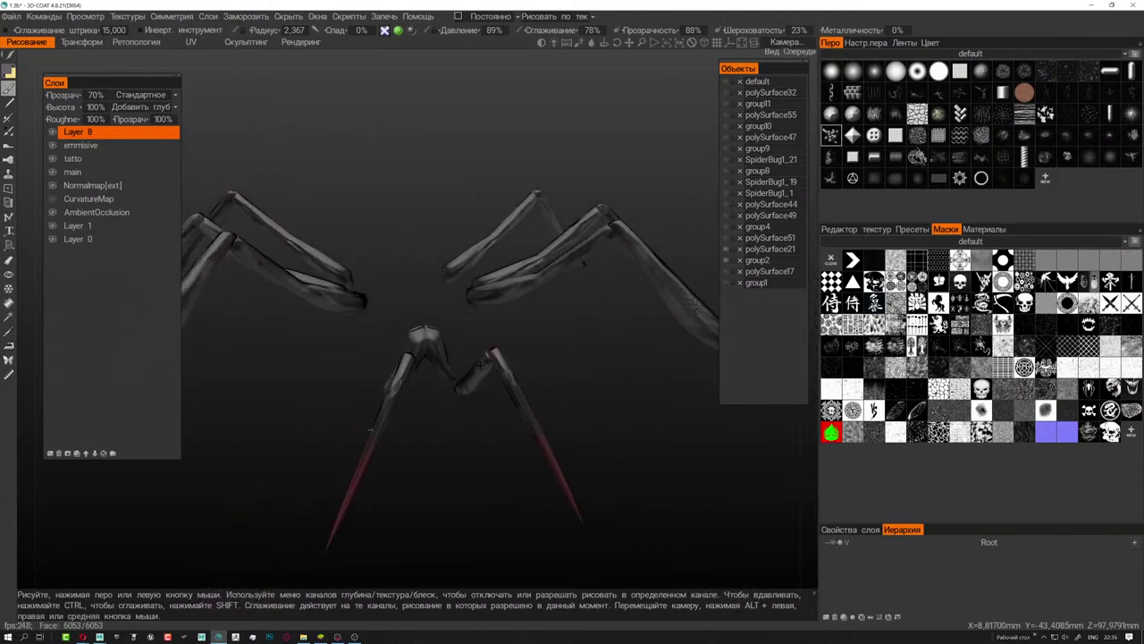
left_click(725, 239)
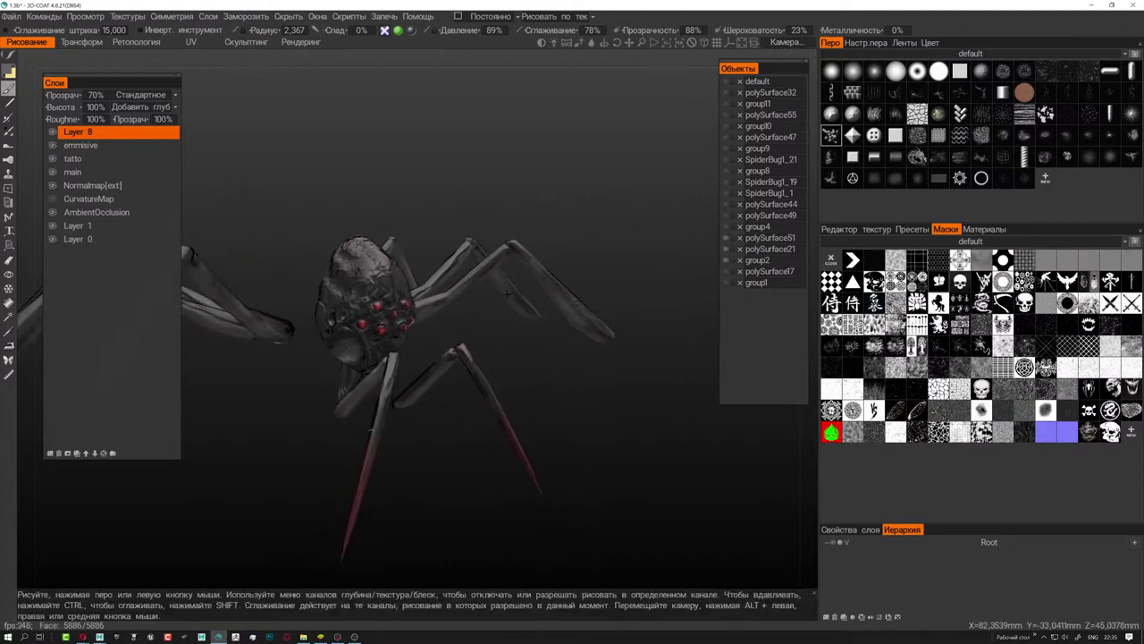
left_click(725, 260)
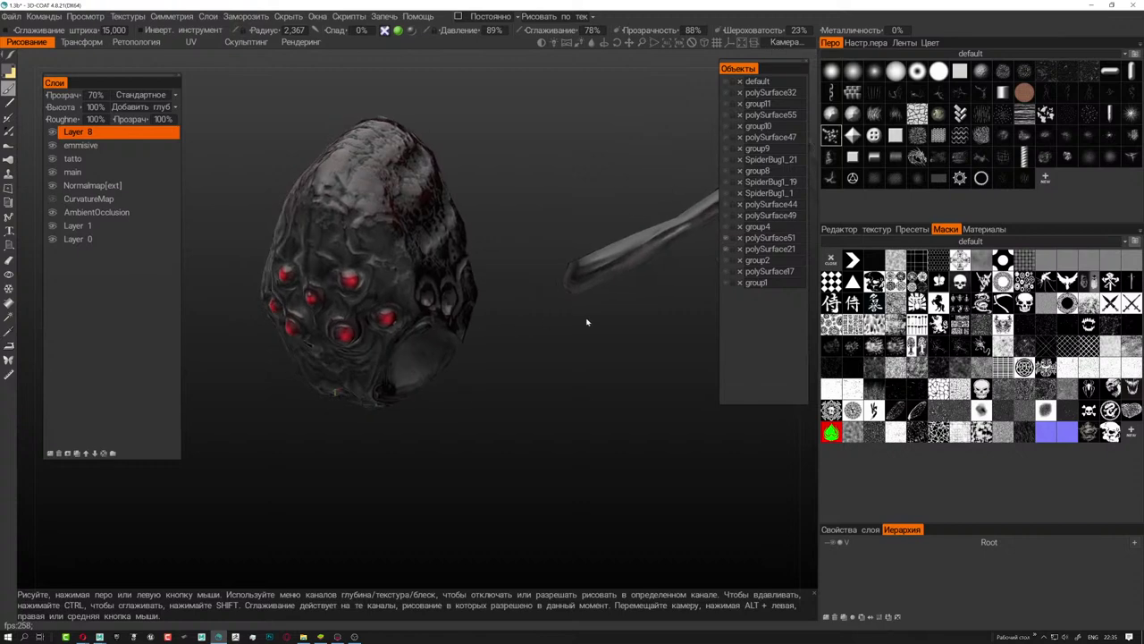
left_click(725, 250)
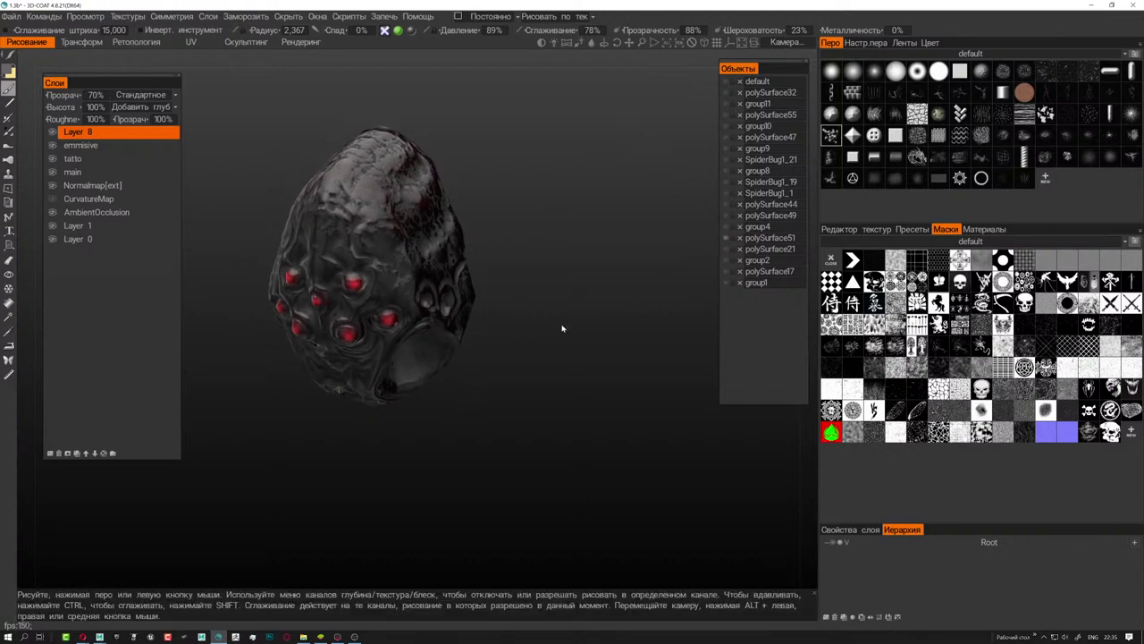
- Frame the spider's body and add a new Layer 9 above Layer 8
mouse_move(467, 350)
left_mouse_down()
mouse_move(384, 333)
mouse_move(506, 394)
mouse_move(473, 282)
mouse_move(511, 331)
mouse_move(490, 387)
mouse_move(478, 379)
left_mouse_up()
scroll(385, 333, "up", 5)
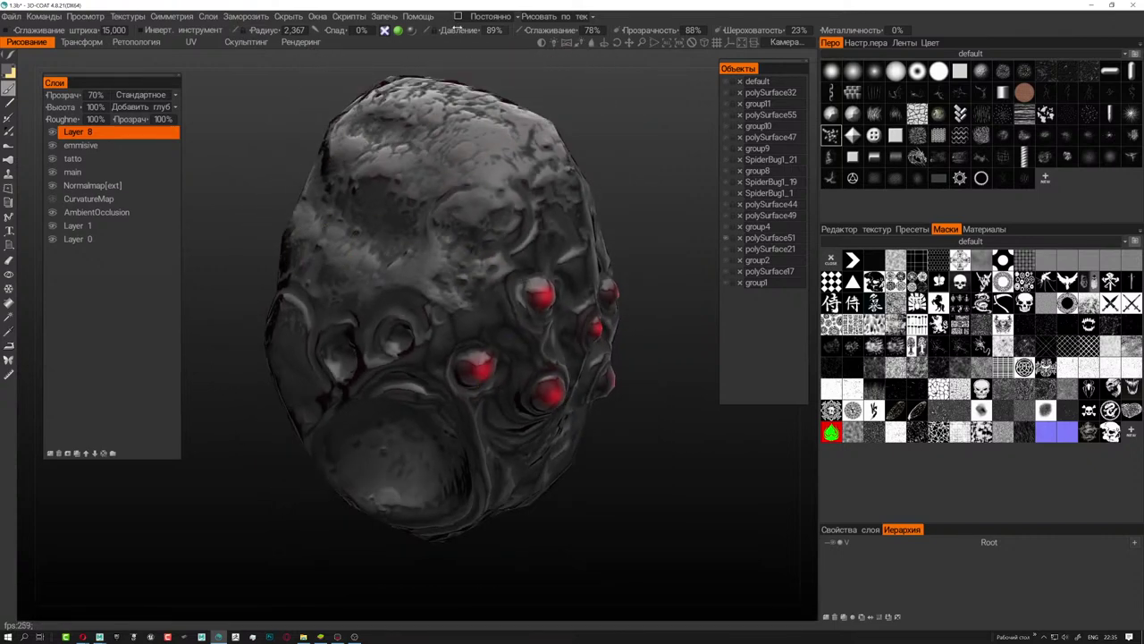
left_click(50, 454)
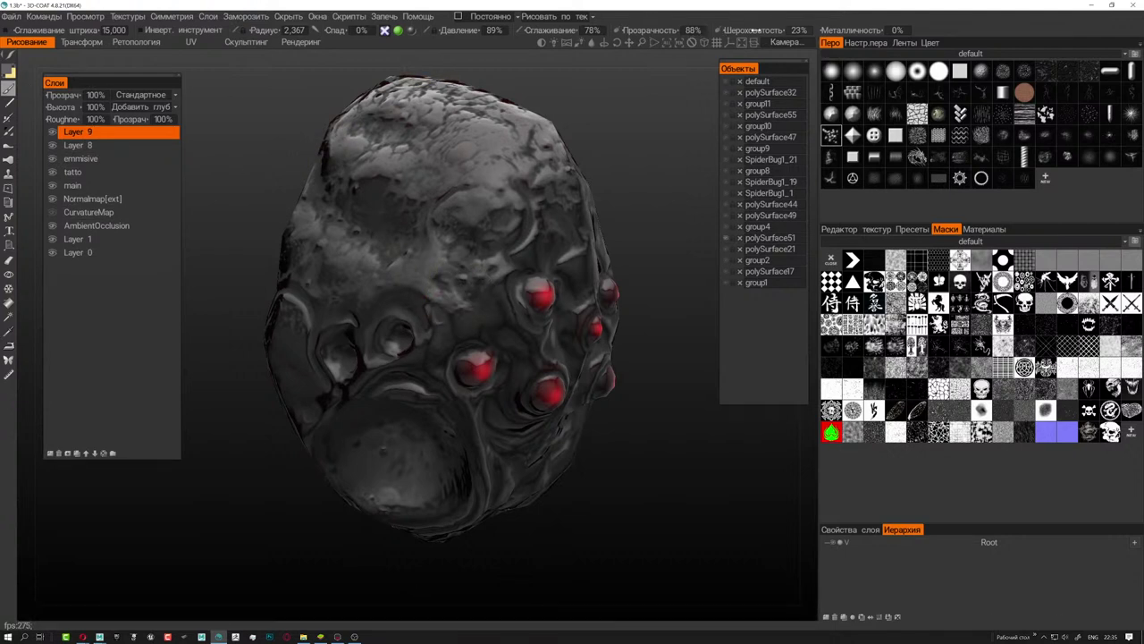
- Switch the painting condition from Постоянно to the Больше на… mode
left_click(490, 16)
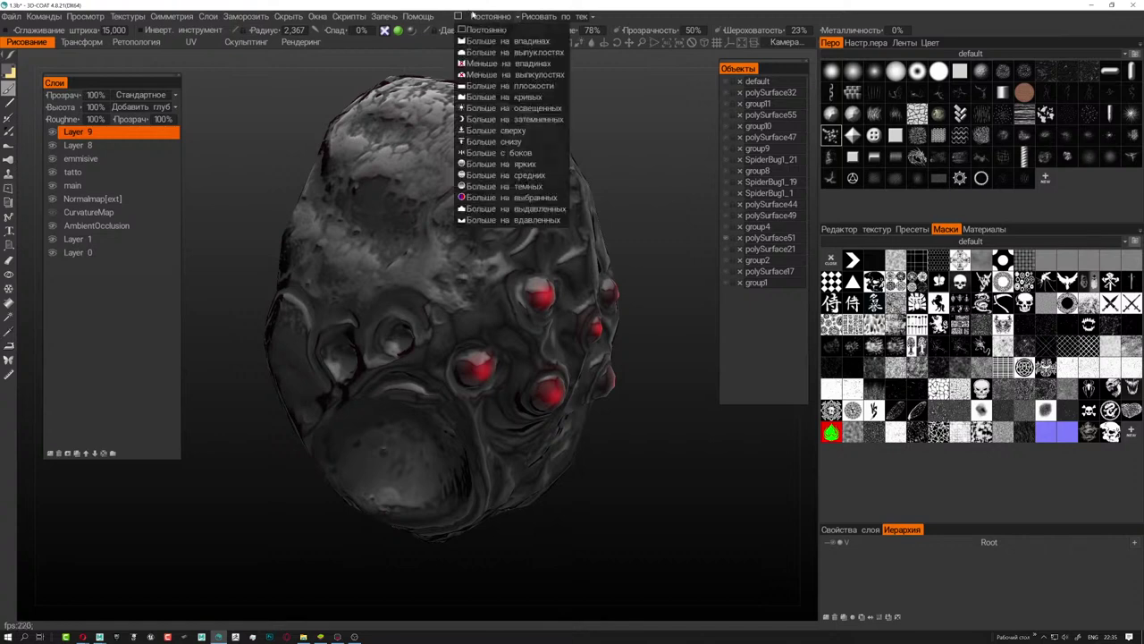
left_click(492, 44)
scroll(525, 407, "up", 3)
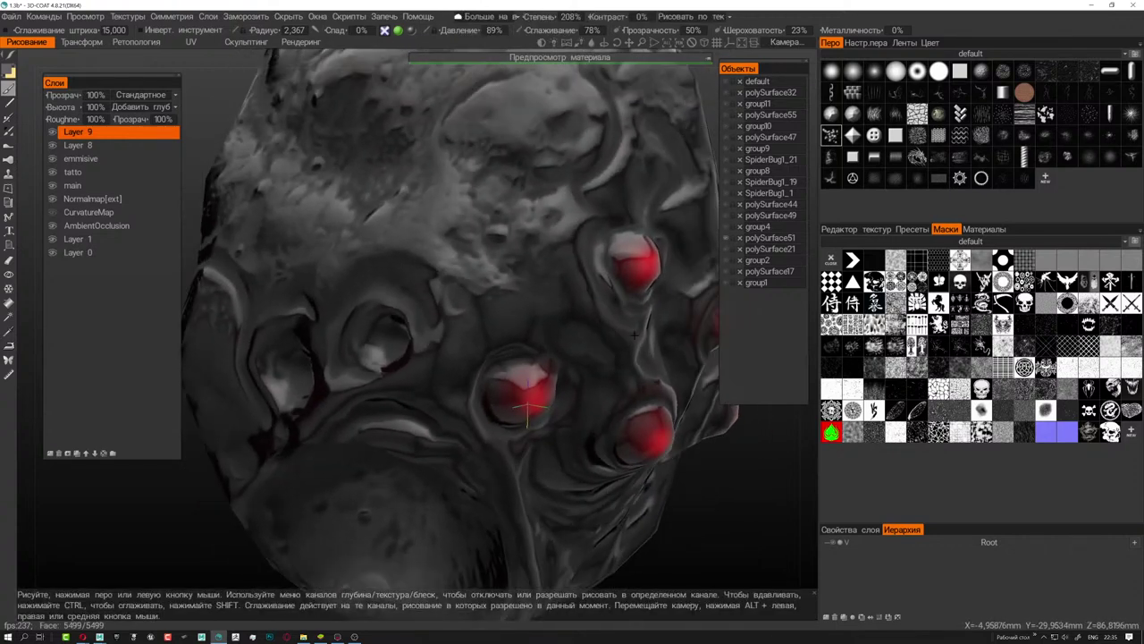
left_click_drag(525, 407, 542, 237, "alt")
scroll(543, 237, "up", 2)
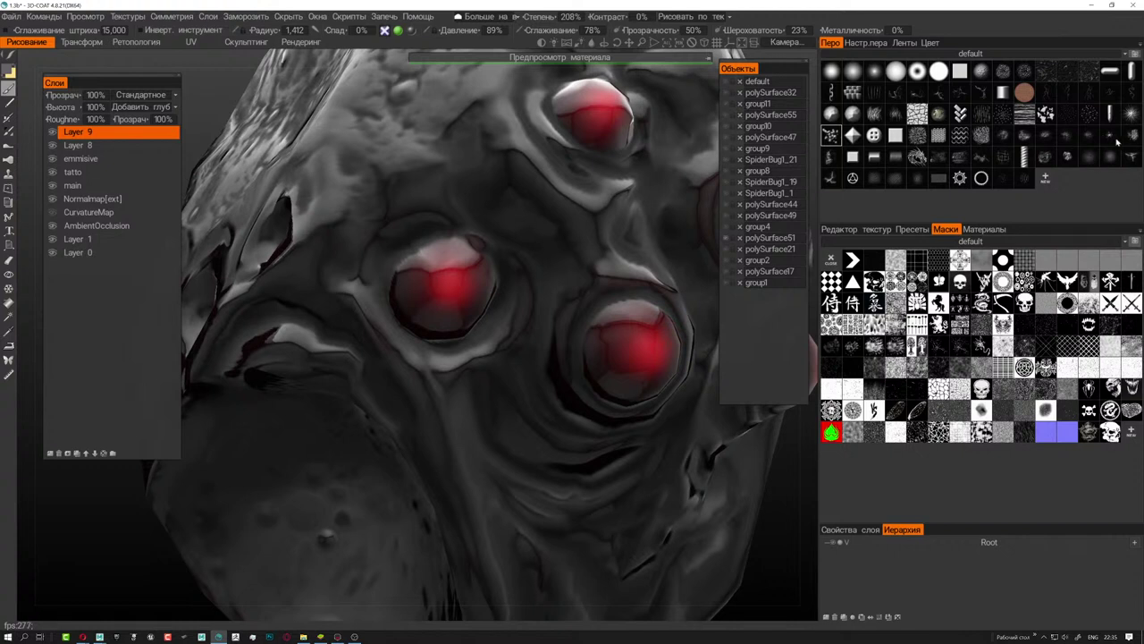
- Orbit and zoom around the head to frame the red eyes for close work
left_click_drag(469, 350, 527, 282, "alt")
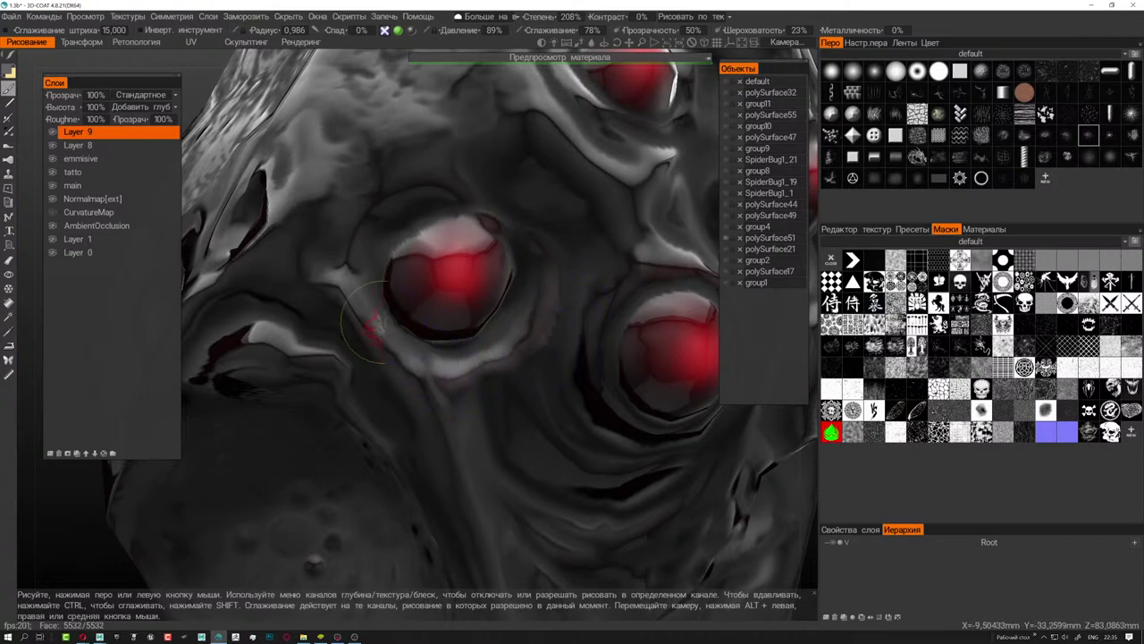
left_click_drag(463, 424, 490, 302, "alt")
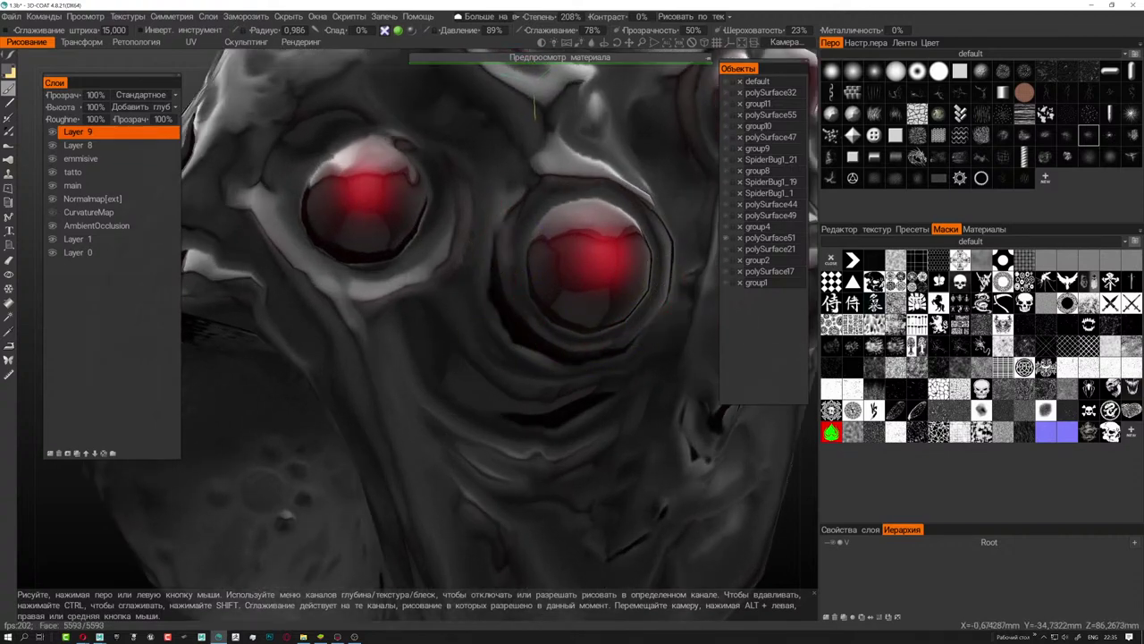
mouse_move(490, 303)
left_mouse_down("alt")
mouse_move(495, 344)
mouse_move(524, 363)
left_mouse_up("alt")
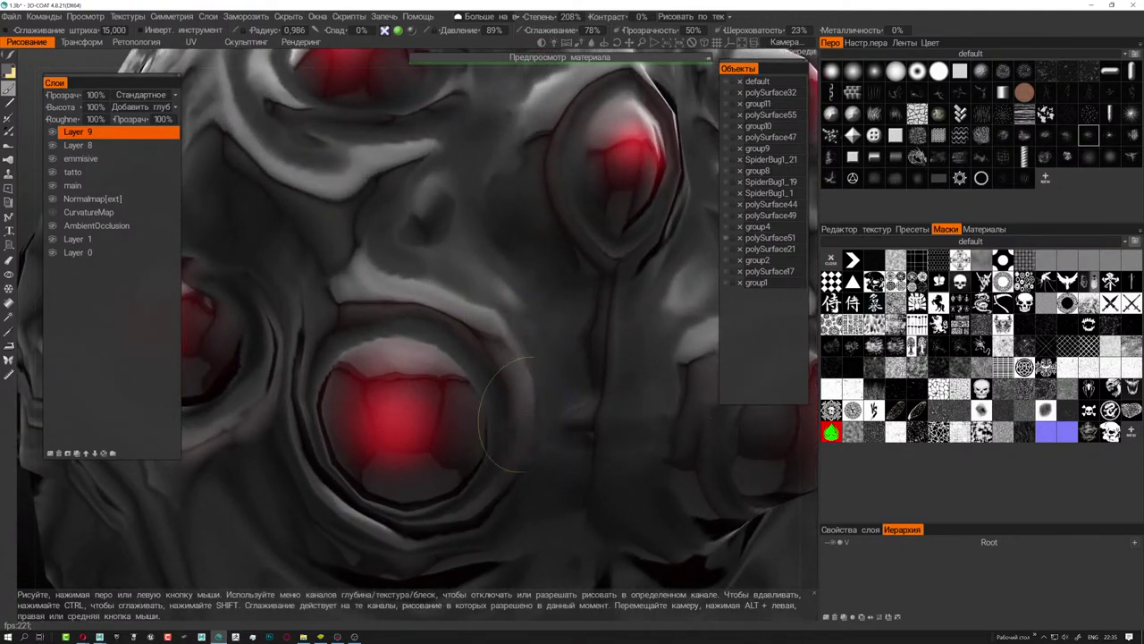
left_click_drag(527, 447, 558, 413, "alt")
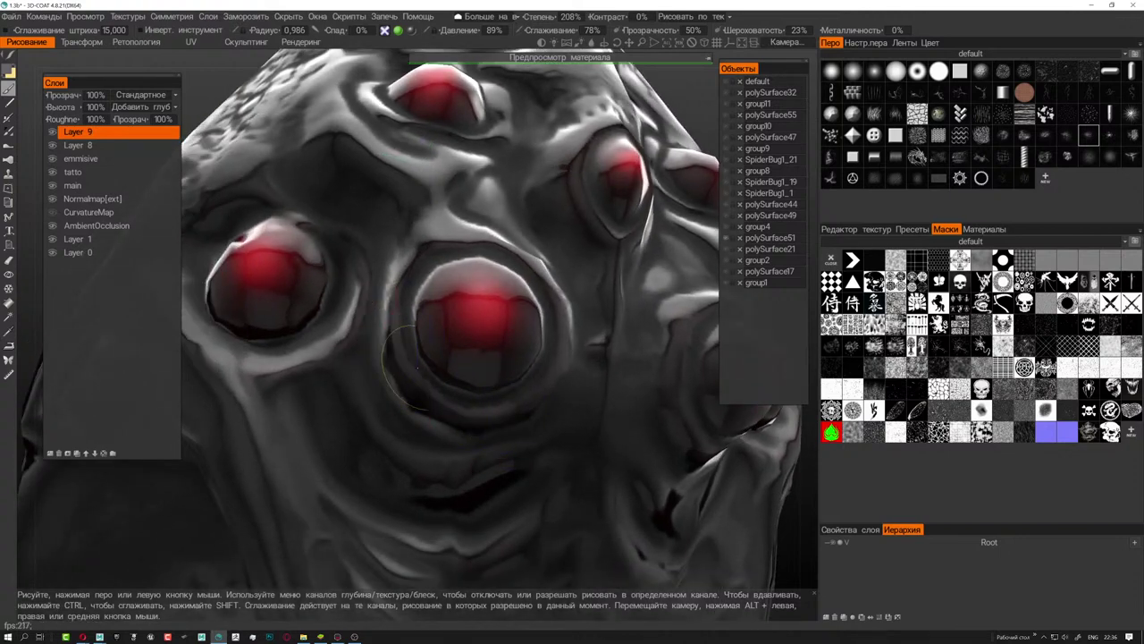
left_click_drag(314, 313, 334, 300, "alt")
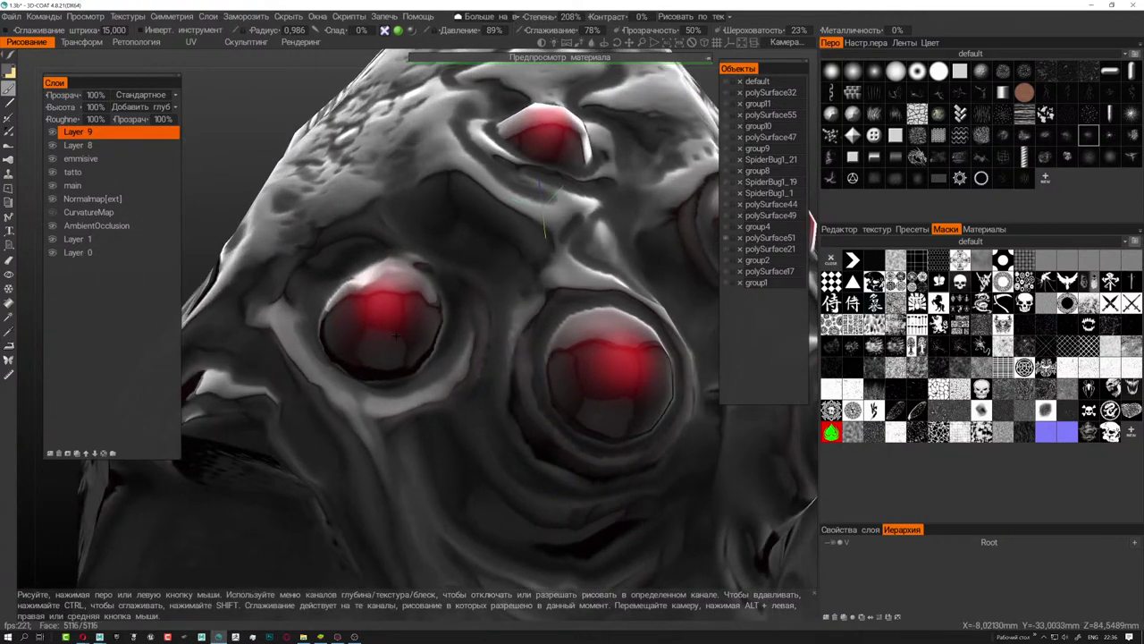
scroll(334, 301, "up", 3)
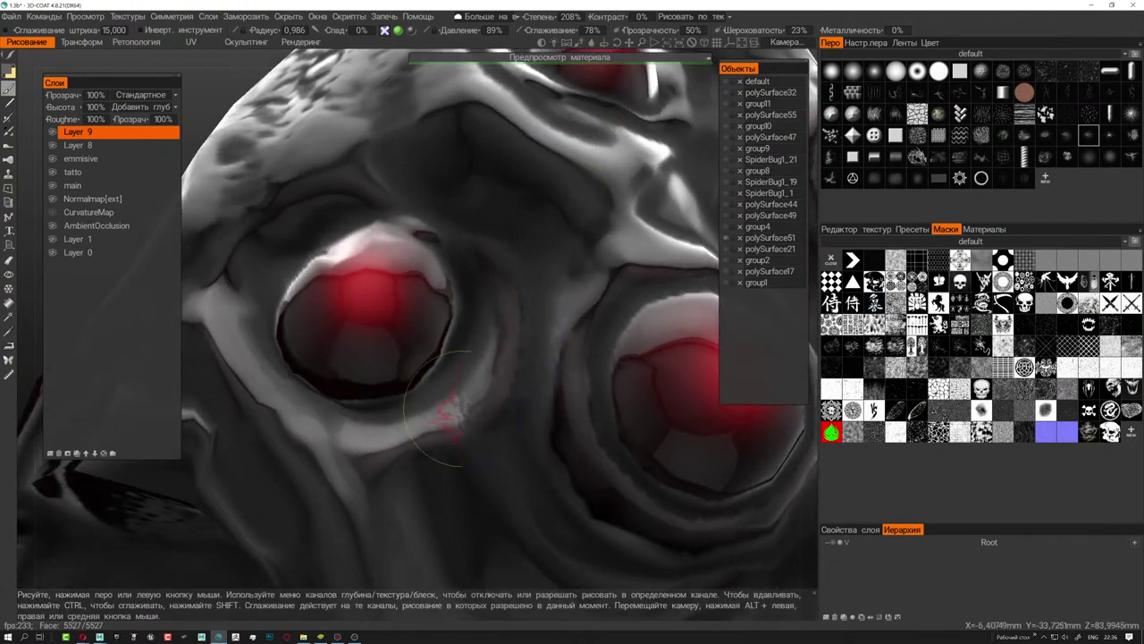
scroll(384, 445, "down", 3)
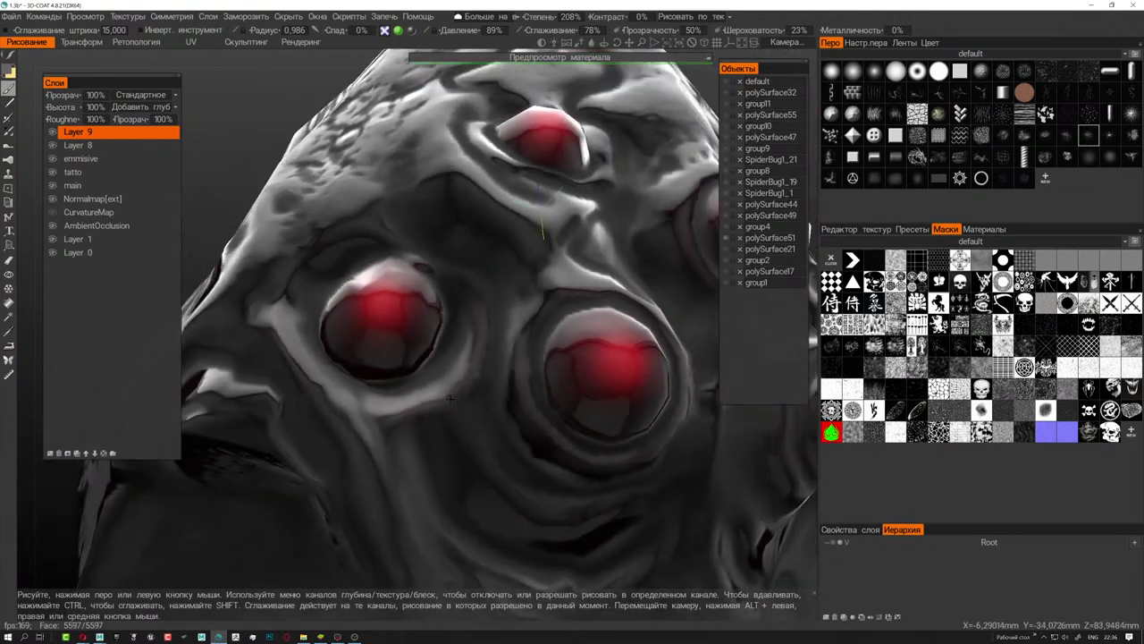
mouse_move(384, 445)
left_mouse_down("alt")
mouse_move(365, 327)
mouse_move(474, 310)
left_mouse_up("alt")
scroll(402, 321, "up", 3)
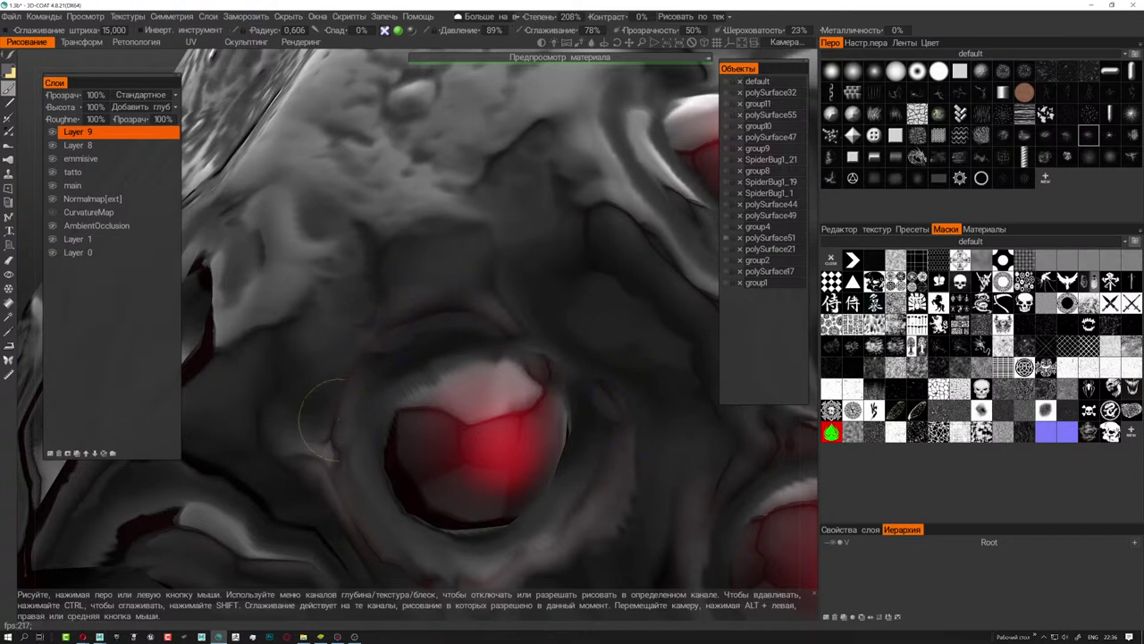
- Orbit and zoom so the head faces front with the upper eyes in view
scroll(320, 418, "down", 5)
scroll(358, 393, "down", 3)
left_click_drag(358, 394, 475, 334, "alt")
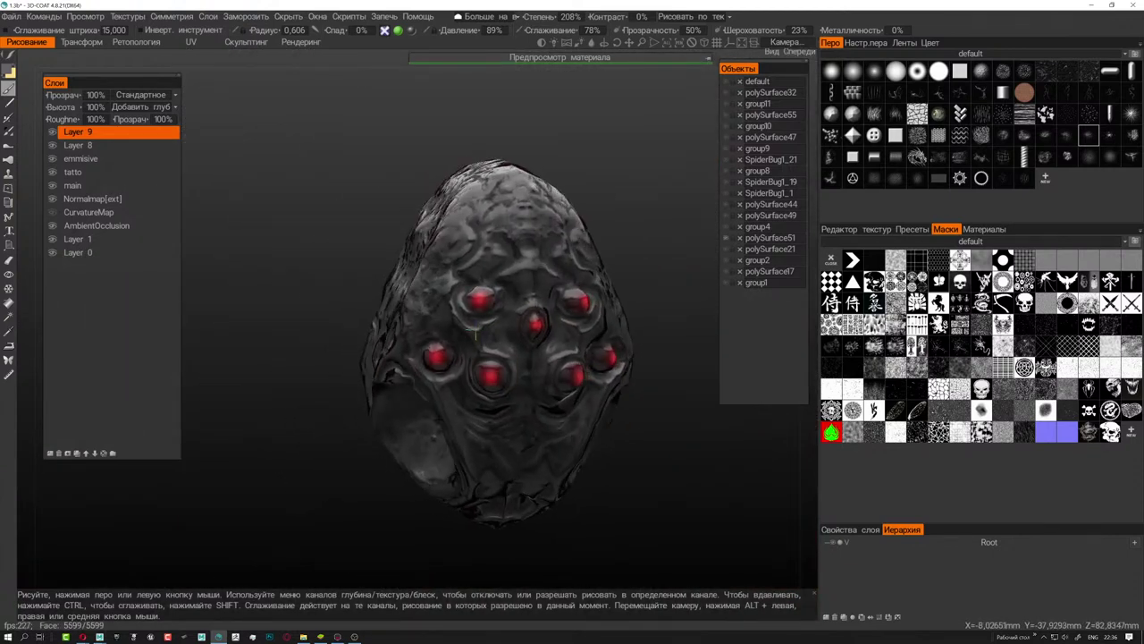
scroll(475, 335, "up", 2)
scroll(465, 337, "up", 2)
scroll(438, 344, "up", 2)
scroll(411, 351, "up", 2)
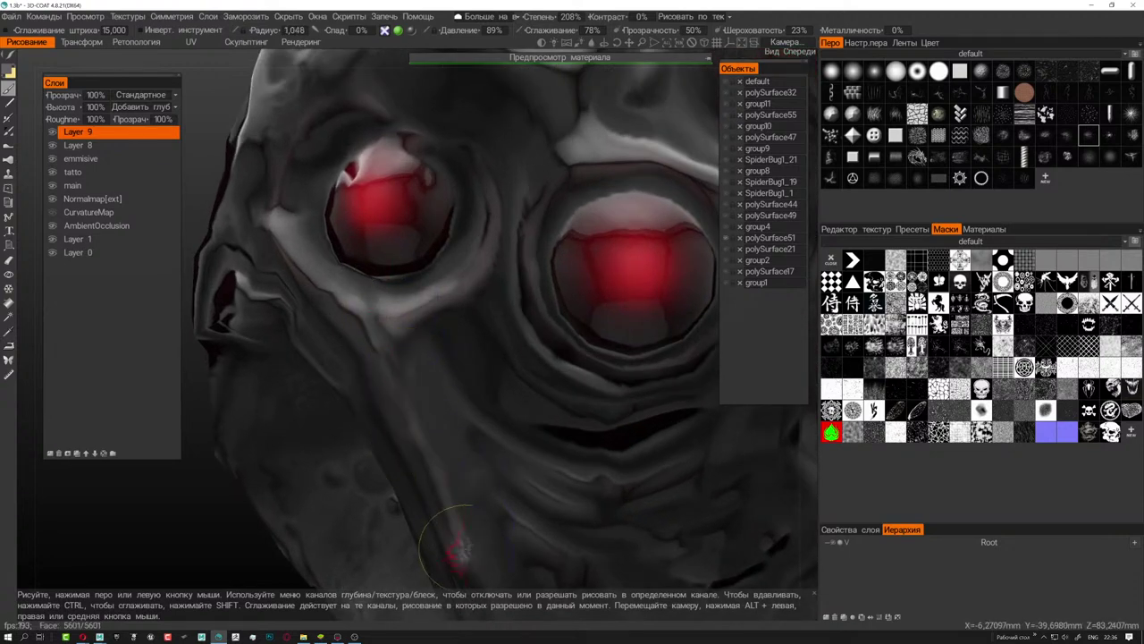
scroll(475, 398, "down", 5)
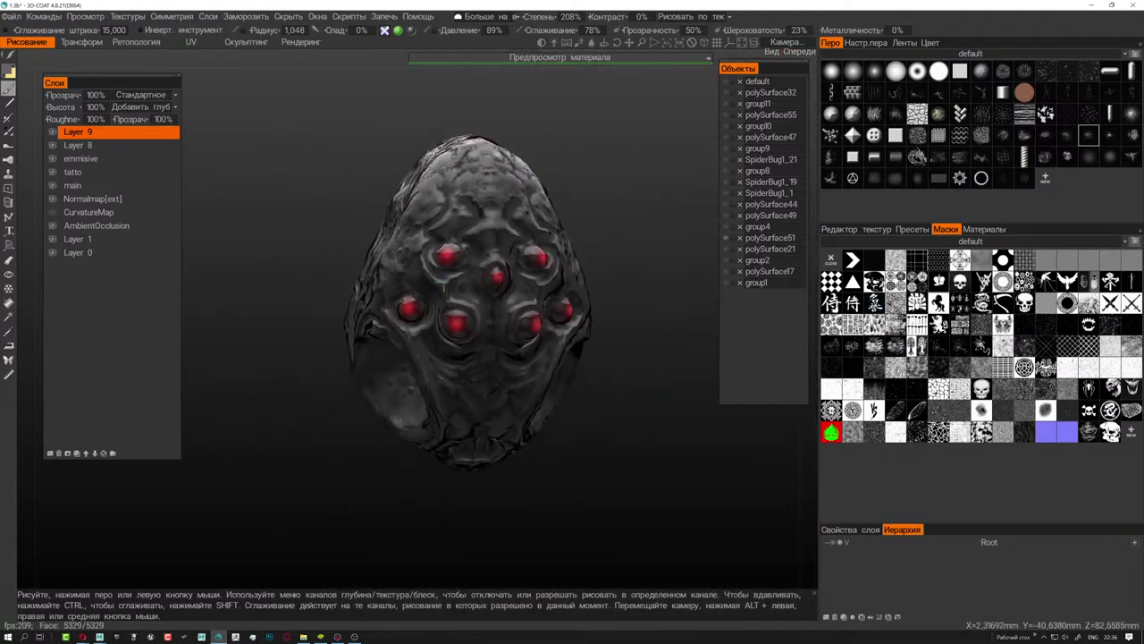
left_click_drag(474, 397, 489, 193, "alt")
scroll(489, 192, "up", 4)
scroll(489, 192, "up", 2)
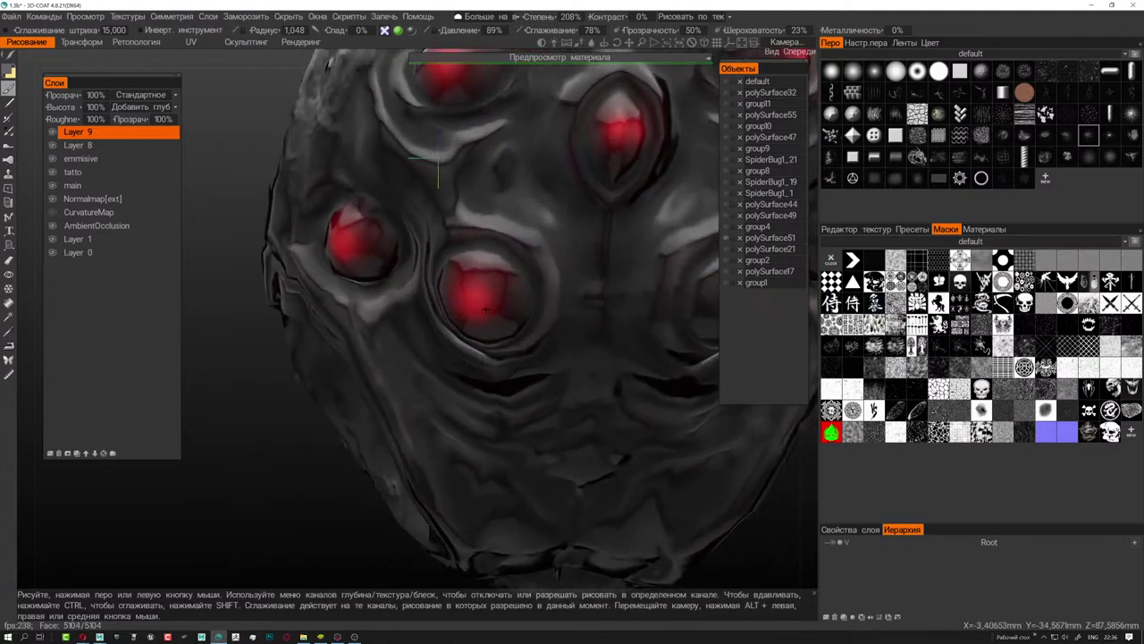
scroll(478, 304, "up", 2)
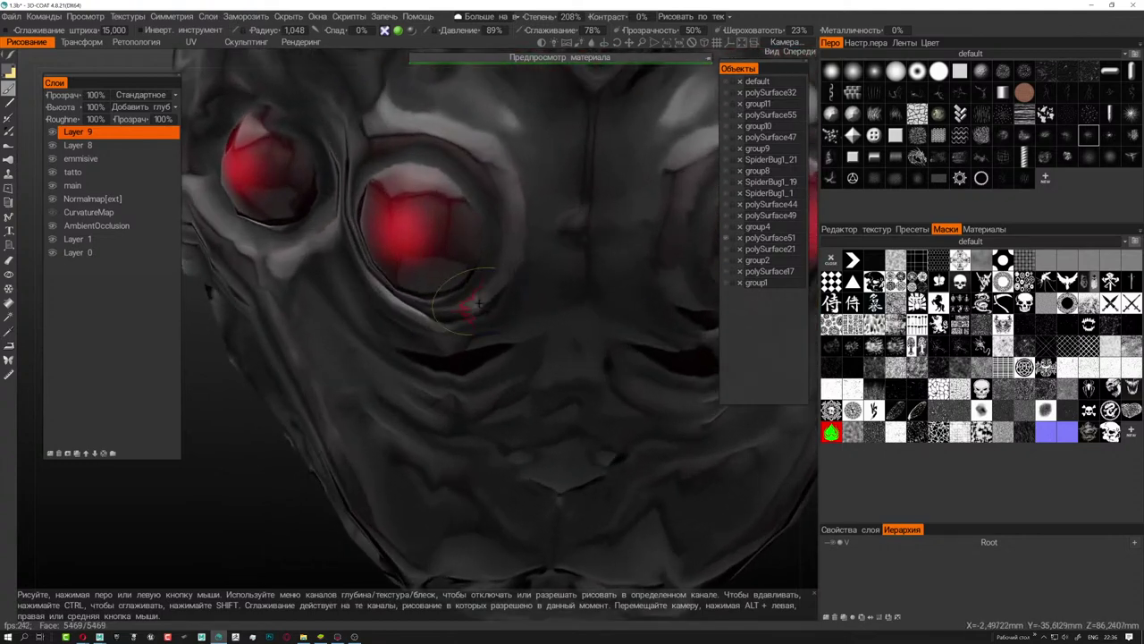
left_click_drag(478, 304, 457, 348, "alt")
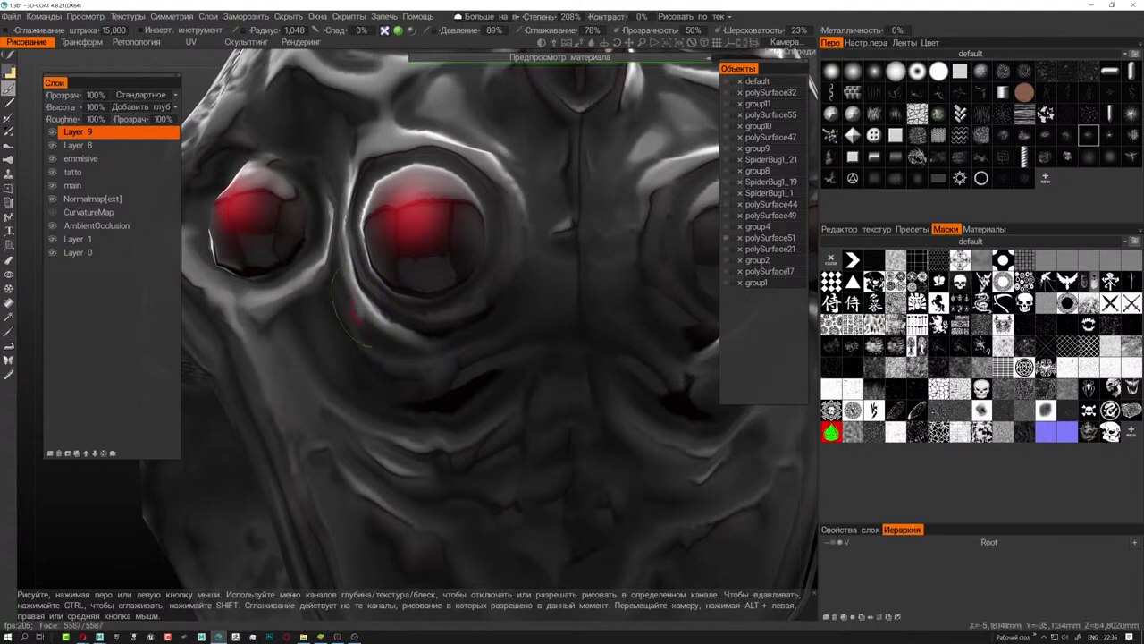
- Undo the stray paint dab and return to a frontal view of the eyes
key("ctrl+z")
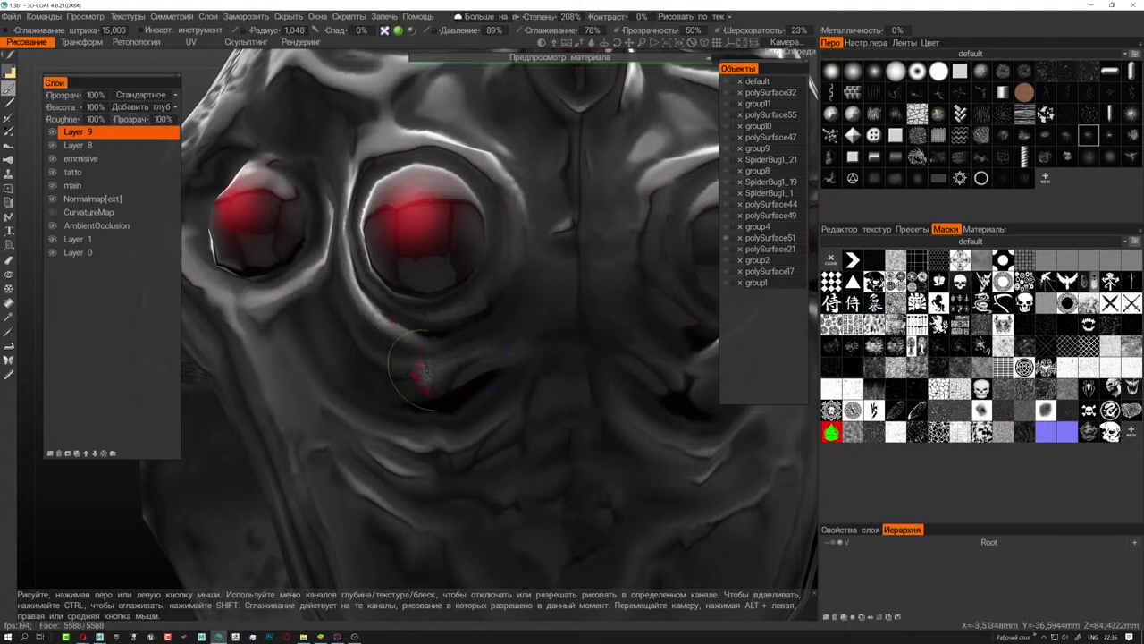
scroll(429, 367, "down", 5)
scroll(537, 409, "down", 3)
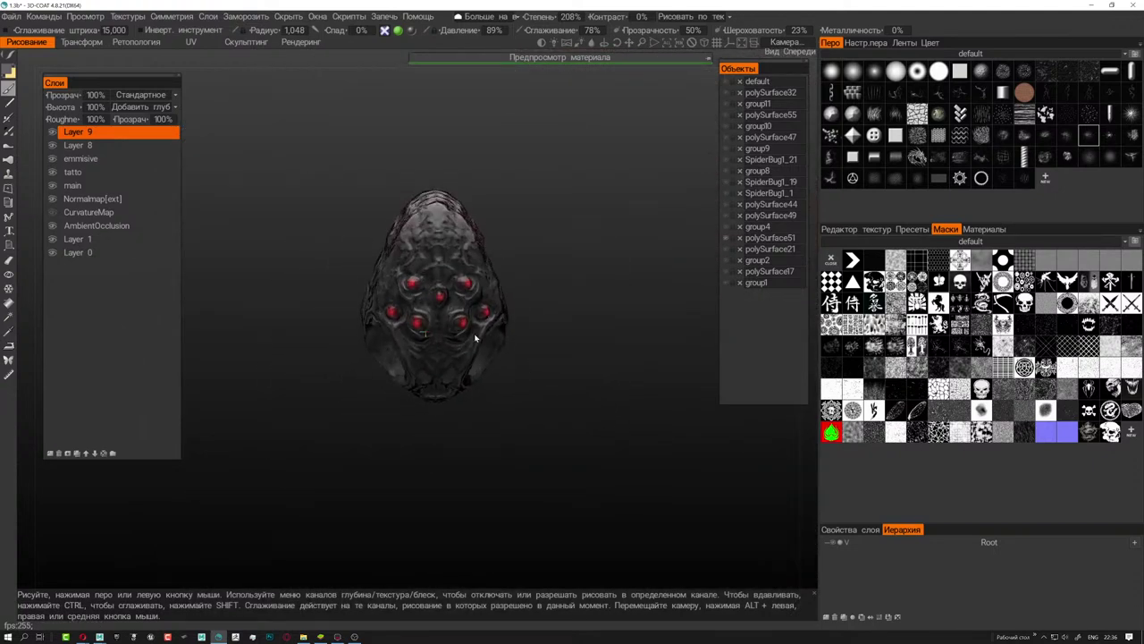
scroll(483, 304, "up", 10)
left_click_drag(483, 304, 393, 242, "alt")
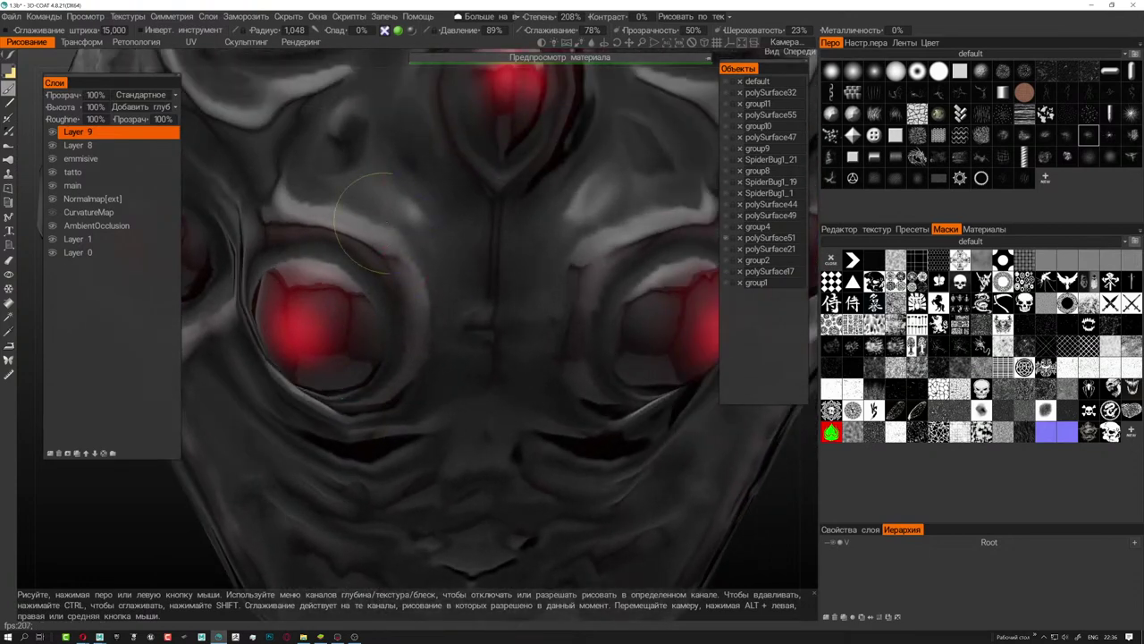
- Zoom in on the eye cluster and orbit to see the eyes from below
scroll(512, 391, "down", 5)
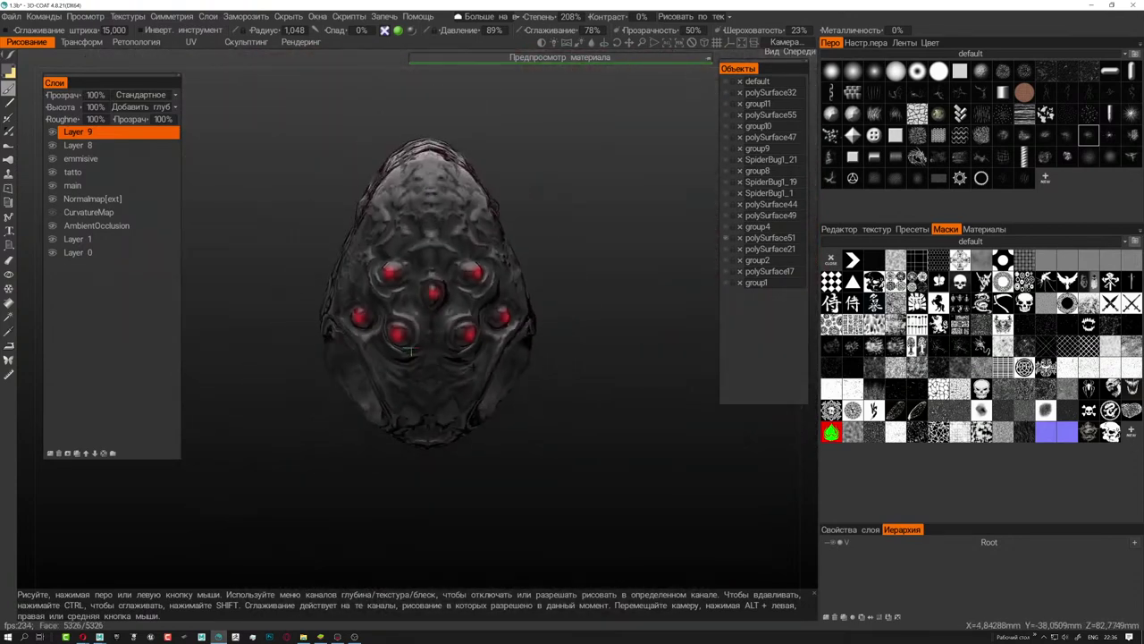
scroll(447, 340, "down", 1)
scroll(393, 264, "up", 1)
scroll(393, 265, "up", 3)
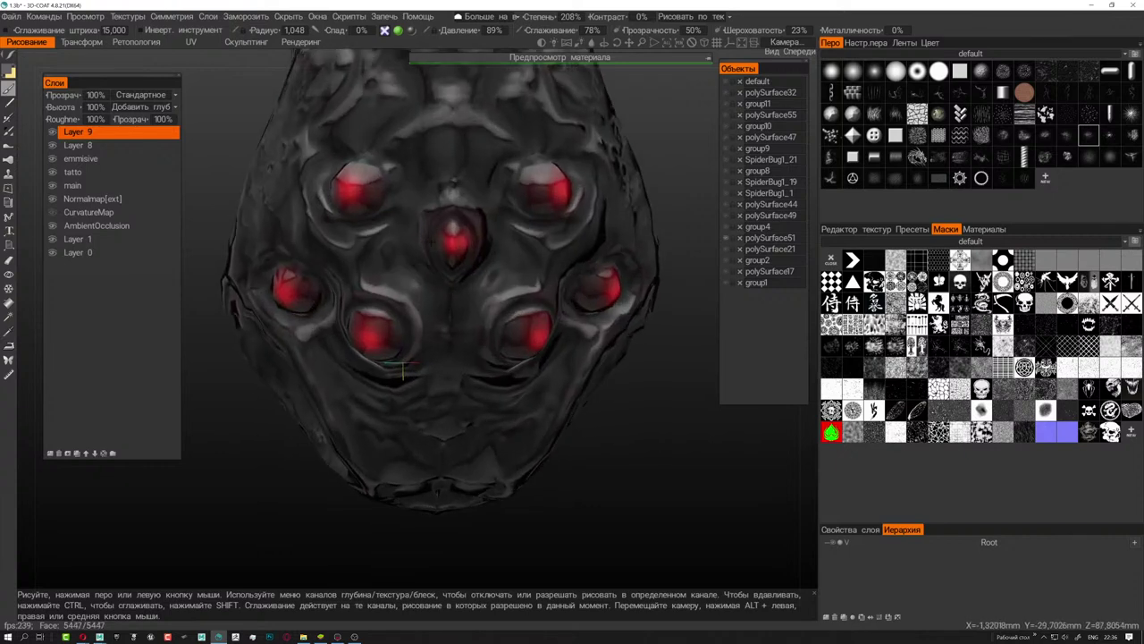
scroll(407, 272, "up", 1)
scroll(420, 285, "up", 2)
scroll(433, 294, "up", 2)
scroll(389, 246, "up", 2)
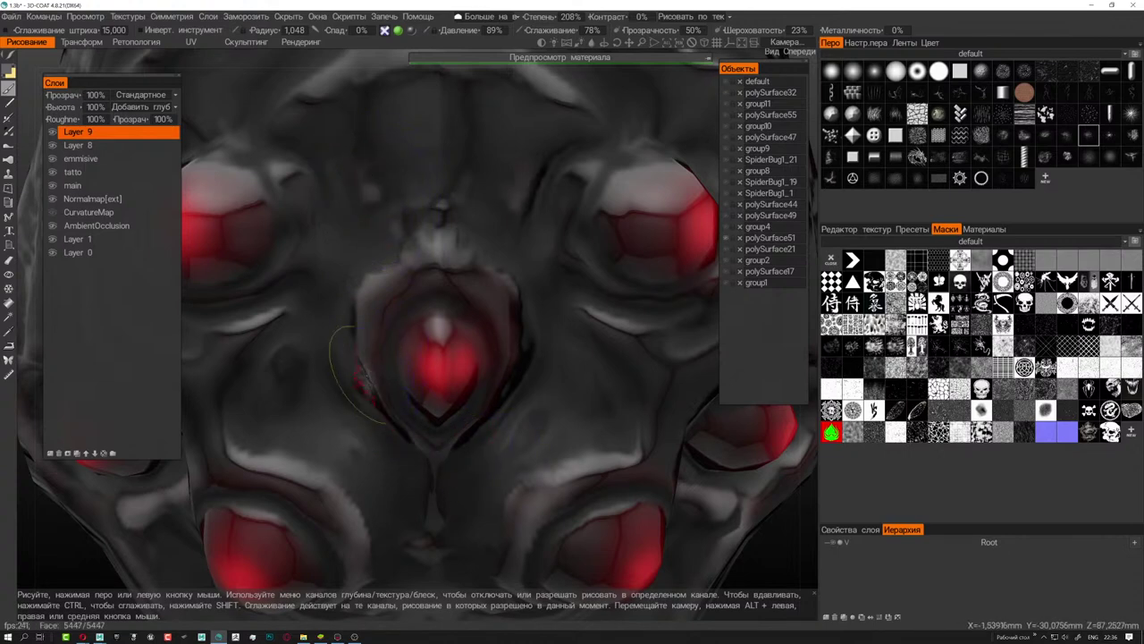
scroll(420, 460, "down", 10)
scroll(475, 472, "up", 1)
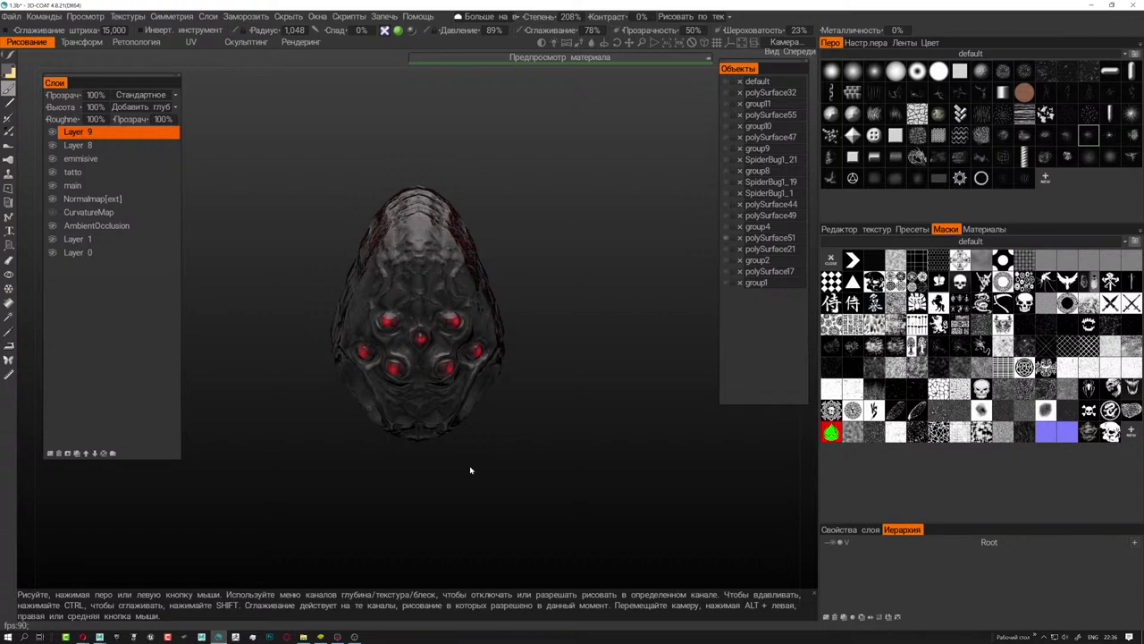
scroll(440, 433, "up", 1)
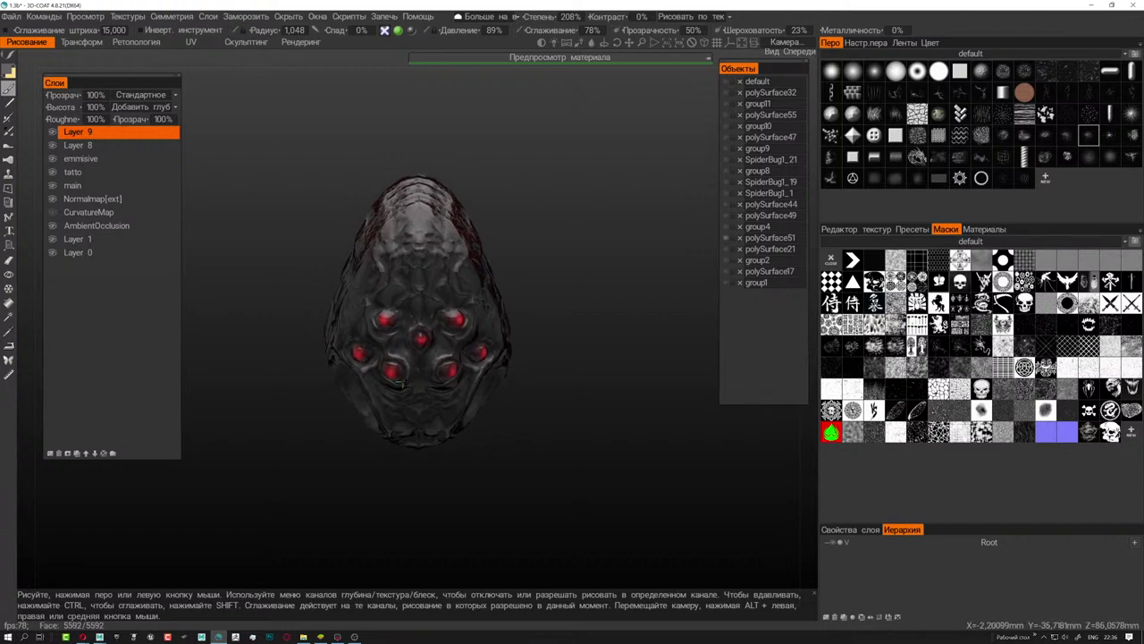
scroll(438, 456, "up", 2)
scroll(436, 482, "up", 1)
scroll(438, 490, "up", 2)
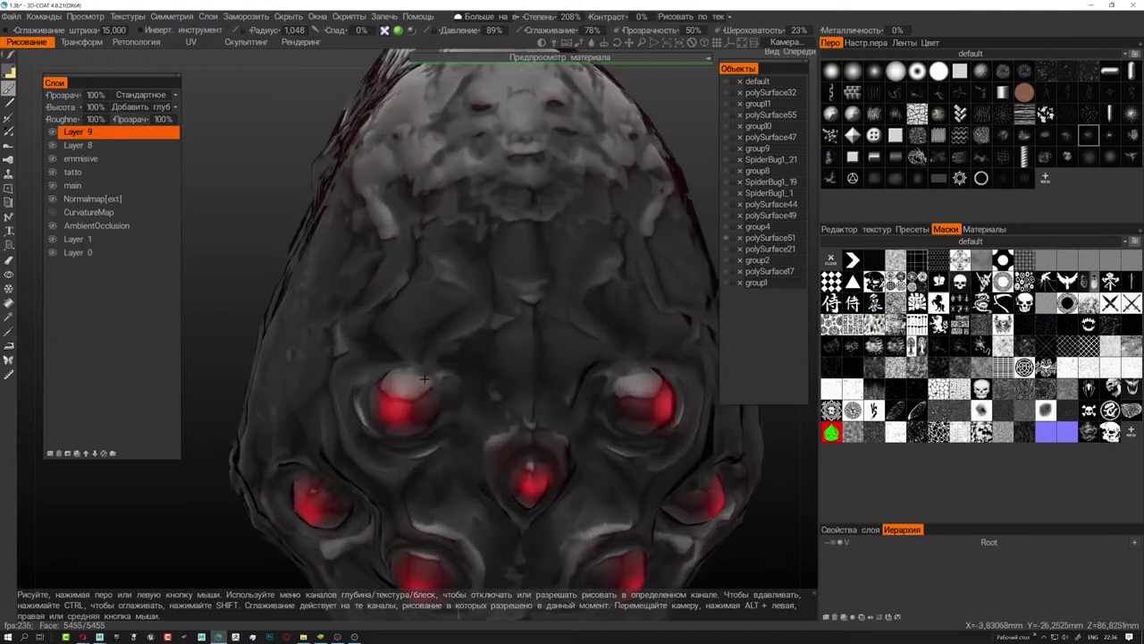
left_click_drag(438, 490, 466, 334, "alt")
scroll(466, 334, "up", 2)
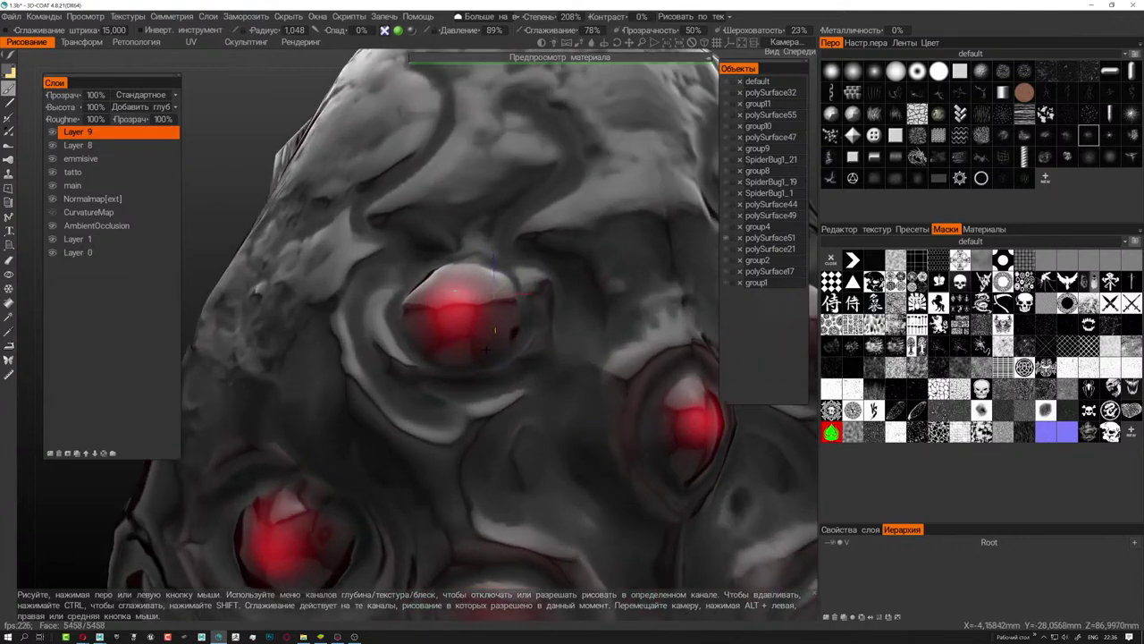
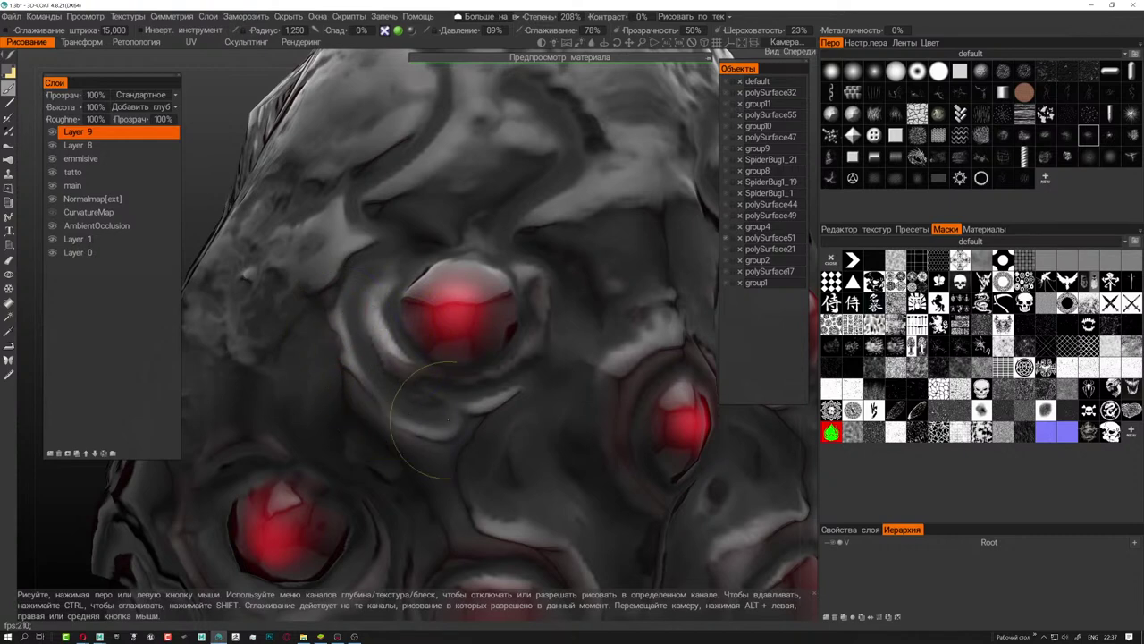
- Orbit and zoom from the red eyes over the head to a tilted three-quarter view
left_click_drag(427, 404, 489, 358, "alt")
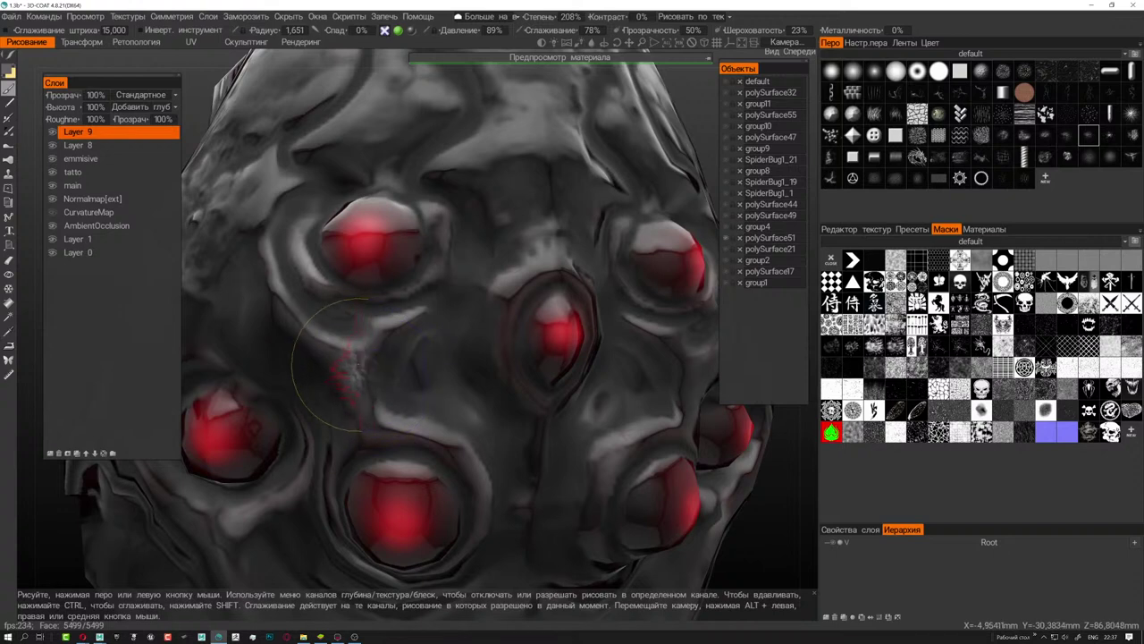
mouse_move(384, 375)
left_mouse_down("alt")
mouse_move(490, 368)
mouse_move(528, 253)
left_mouse_up("alt")
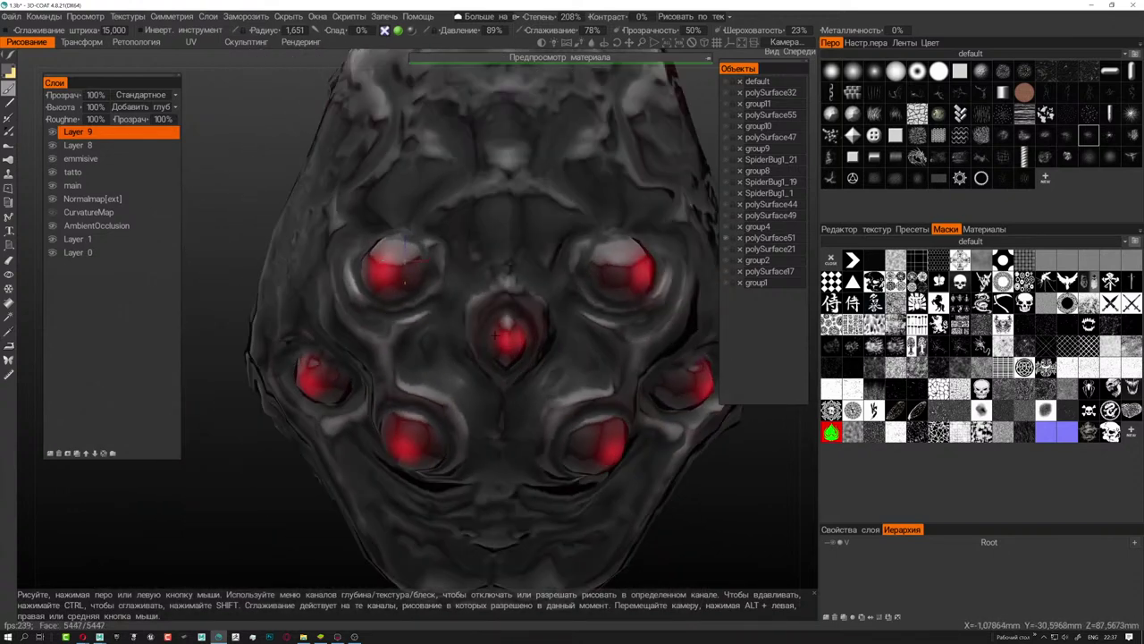
scroll(527, 253, "up", 3)
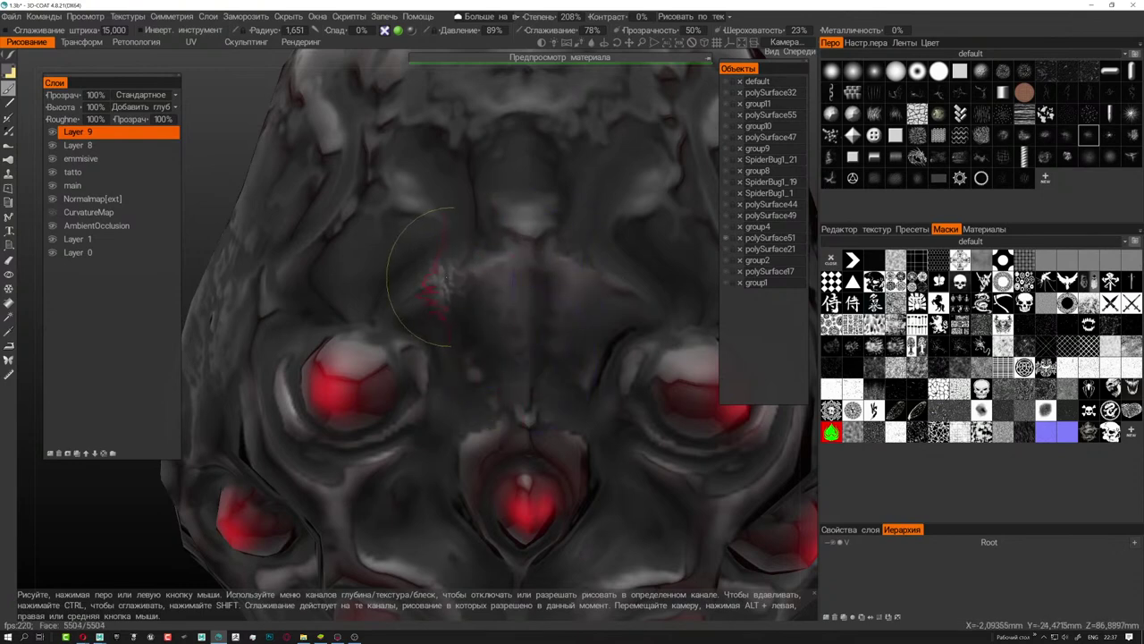
scroll(365, 380, "down", 10)
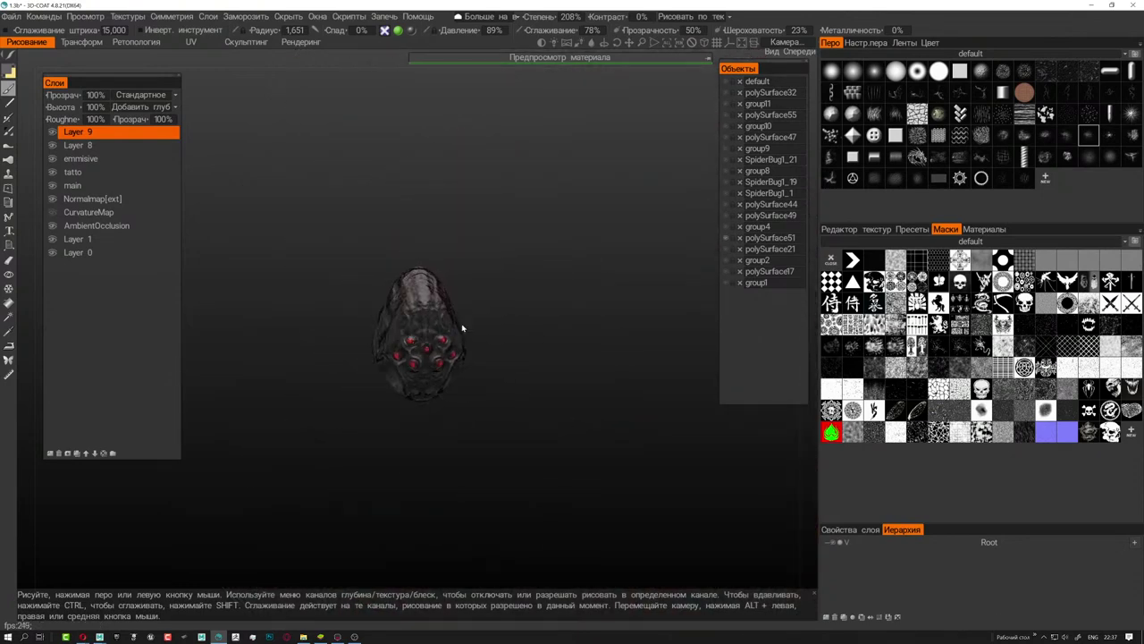
scroll(393, 365, "up", 5)
scroll(393, 365, "up", 2)
scroll(489, 351, "up", 2)
scroll(375, 371, "up", 2)
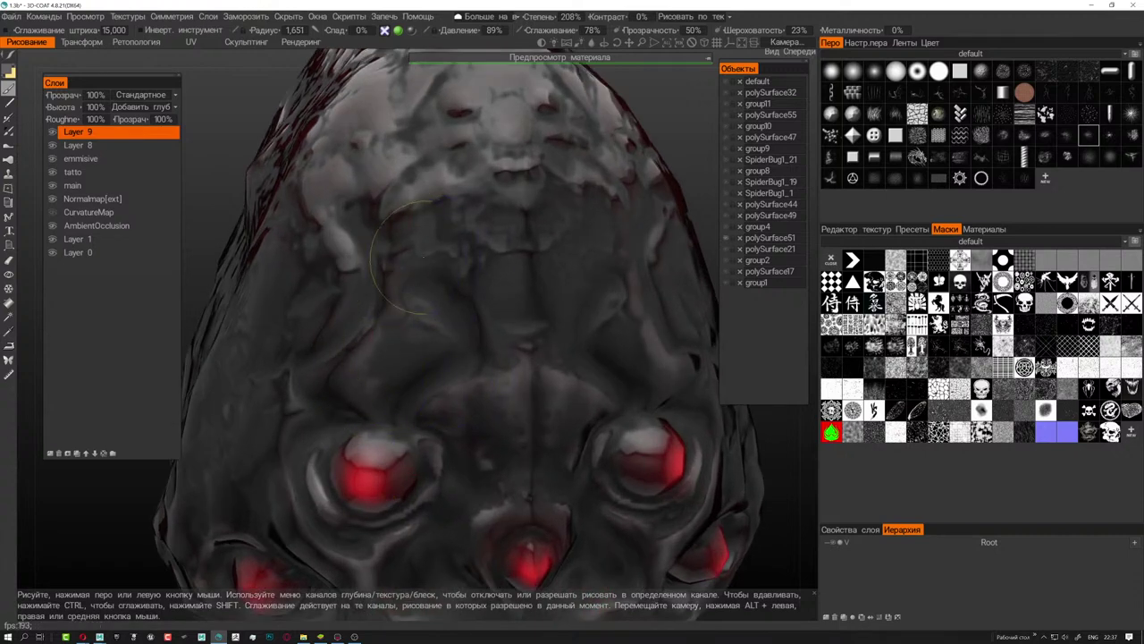
scroll(395, 472, "down", 5)
scroll(460, 282, "up", 3)
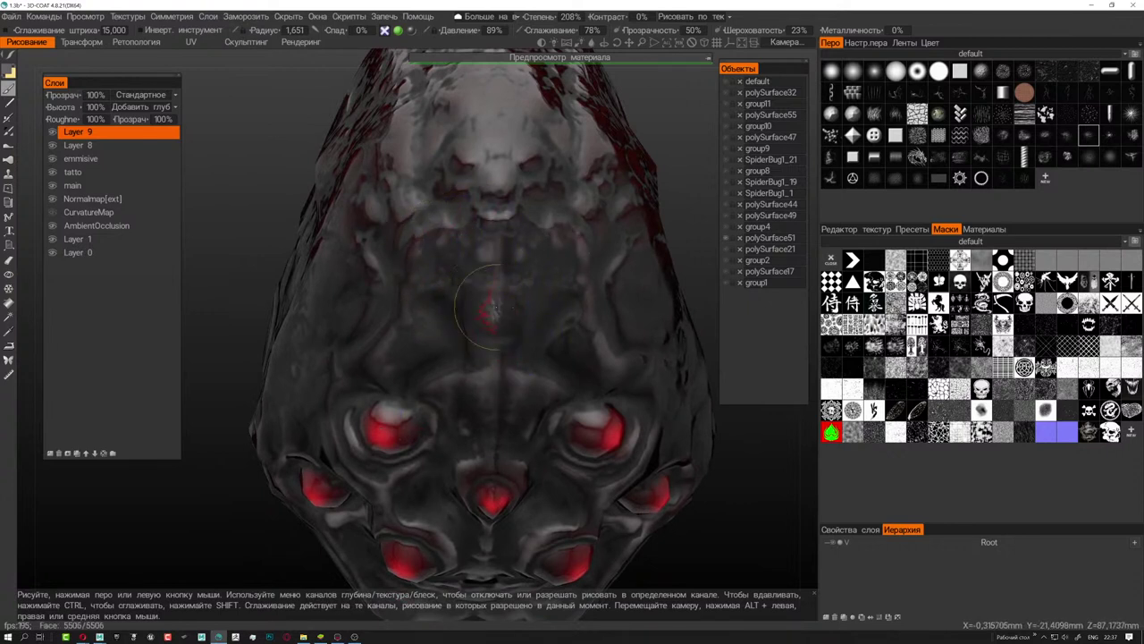
scroll(489, 306, "down", 3)
mouse_move(489, 306)
left_mouse_down("alt")
mouse_move(560, 289)
mouse_move(462, 277)
left_mouse_up("alt")
scroll(500, 284, "up", 3)
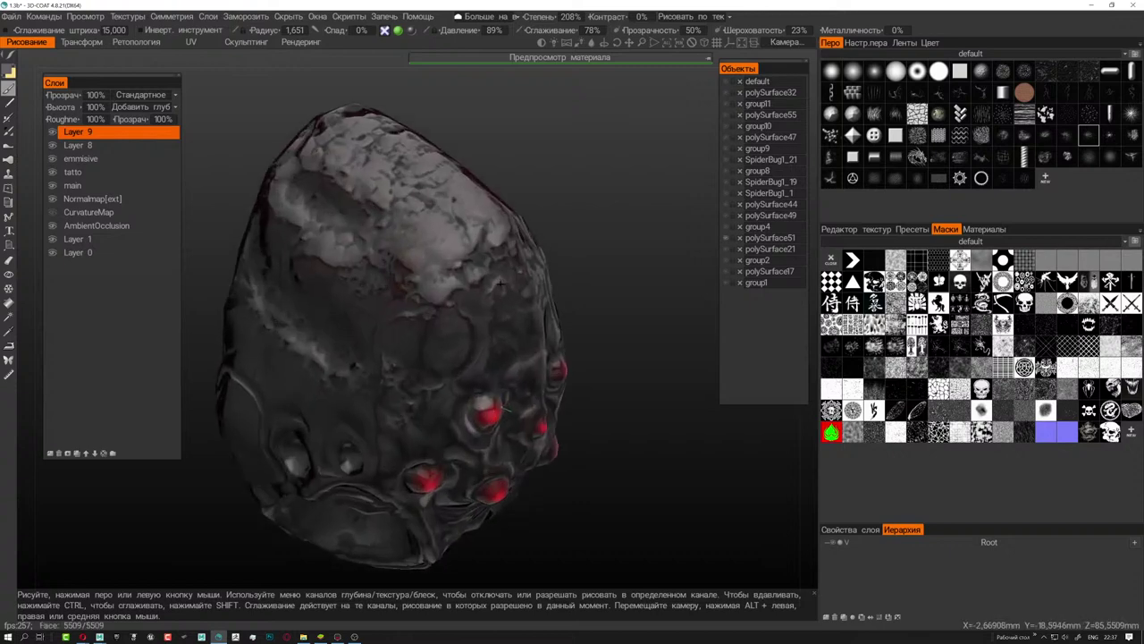
scroll(505, 288, "up", 2)
scroll(514, 297, "up", 2)
scroll(528, 311, "up", 1)
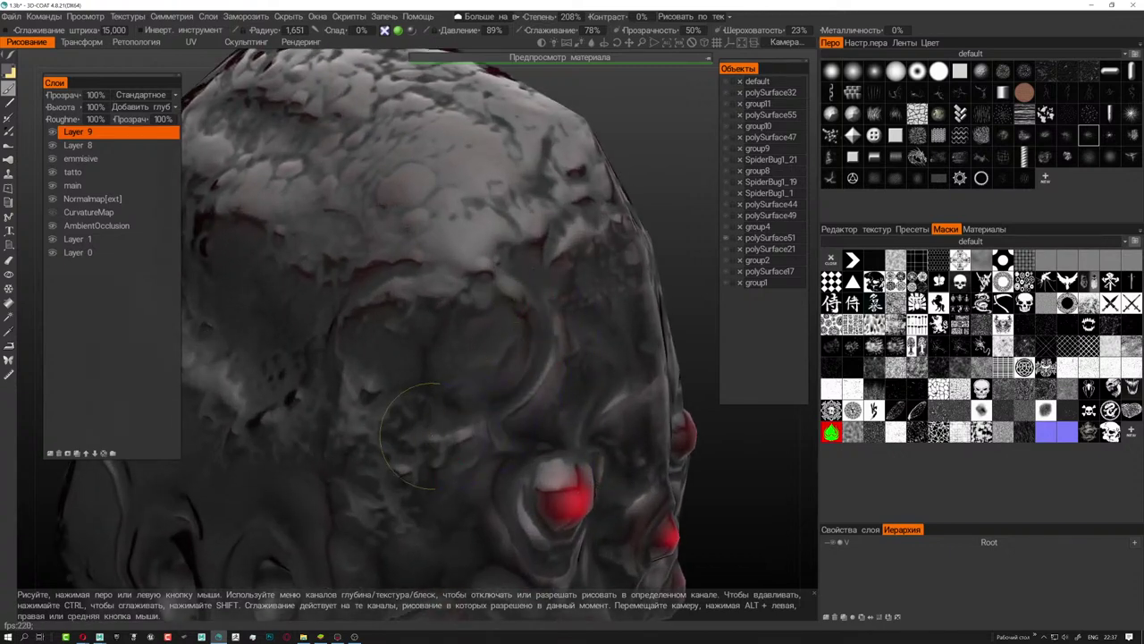
scroll(385, 494, "down", 3)
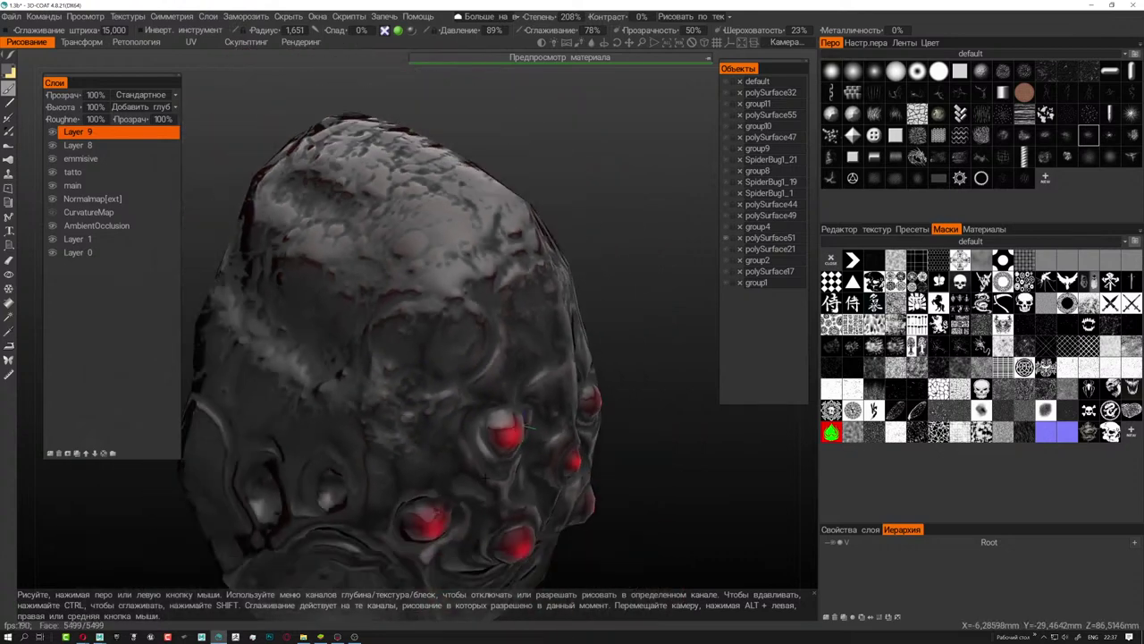
scroll(385, 494, "down", 3)
mouse_move(385, 494)
left_mouse_down("alt")
mouse_move(384, 459)
mouse_move(394, 465)
left_mouse_up("alt")
scroll(412, 340, "up", 1)
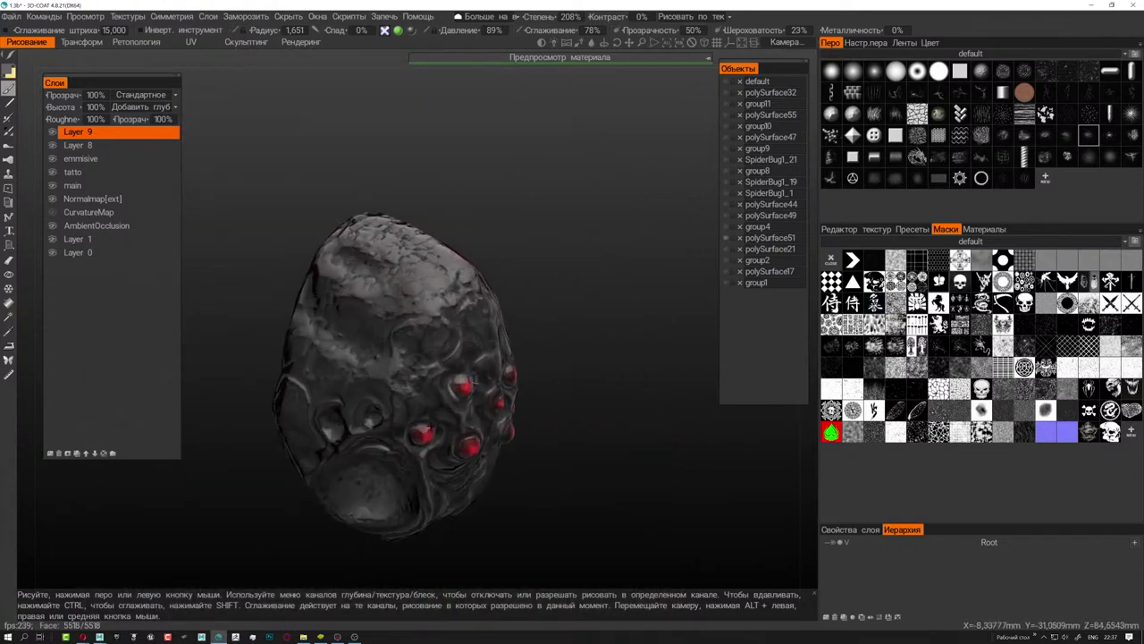
scroll(411, 340, "up", 2)
scroll(411, 340, "up", 2)
scroll(411, 340, "up", 2)
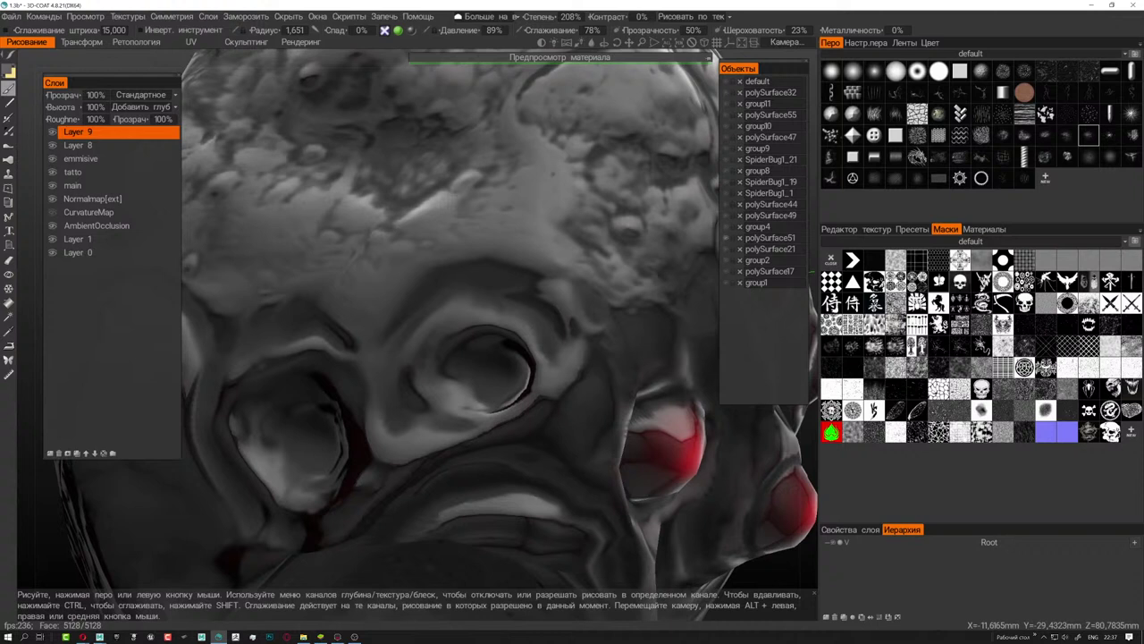
- Paint dark reddish strokes along the ridge and rim of the head's left eye socket
mouse_move(465, 357)
left_mouse_down("alt")
mouse_move(496, 338)
mouse_move(436, 404)
mouse_move(386, 404)
left_mouse_up("alt")
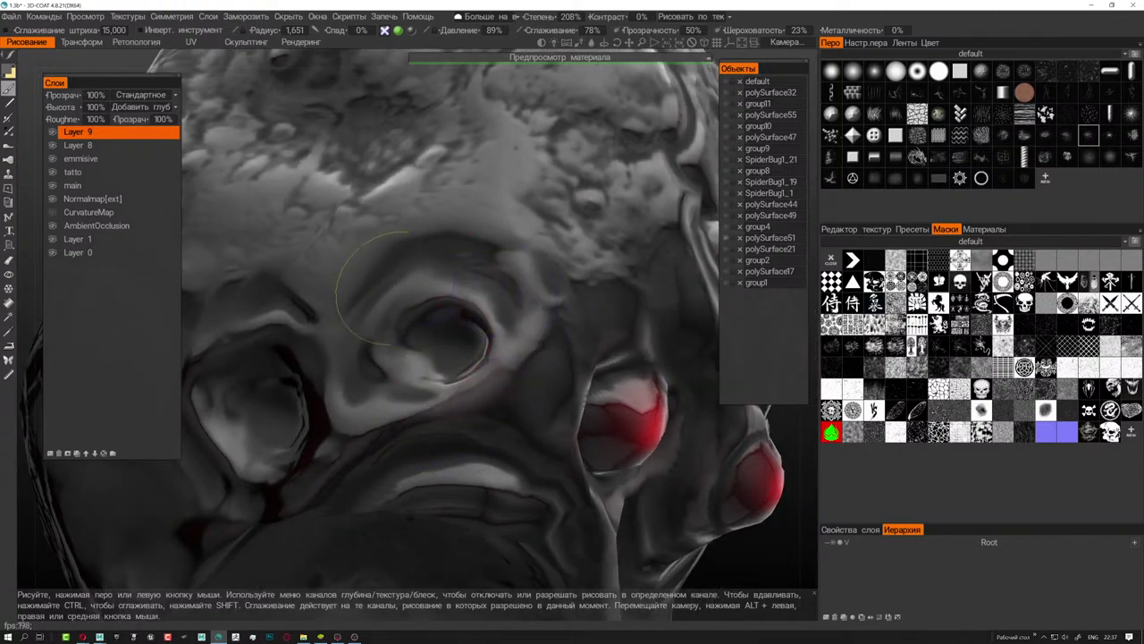
scroll(429, 367, "down", 5)
left_click_drag(429, 367, 465, 375, "alt")
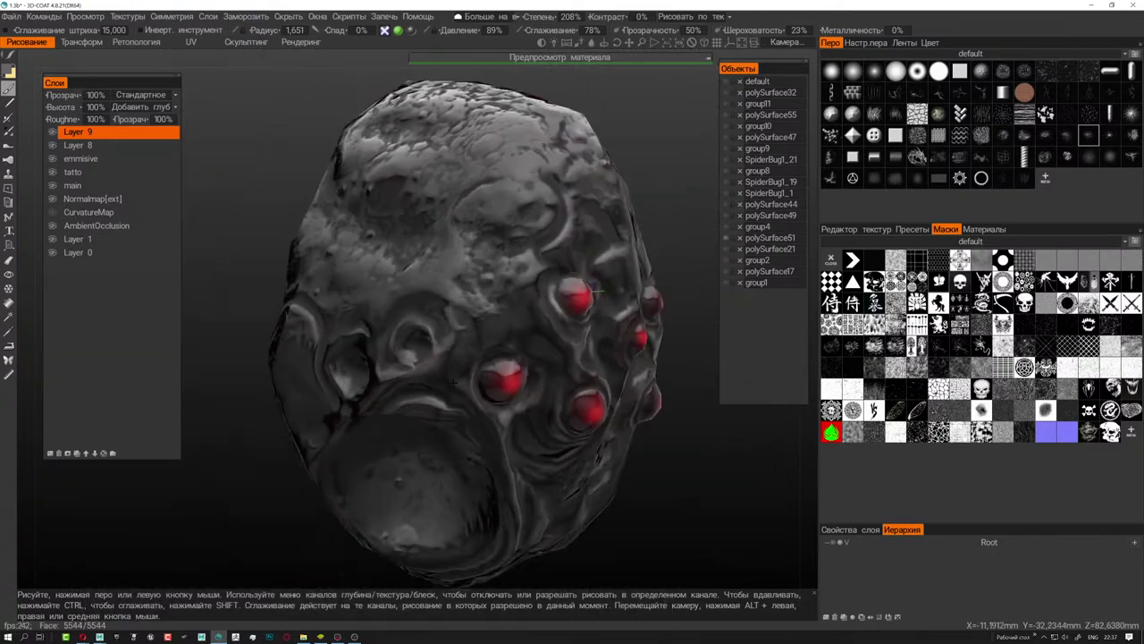
scroll(456, 376, "up", 5)
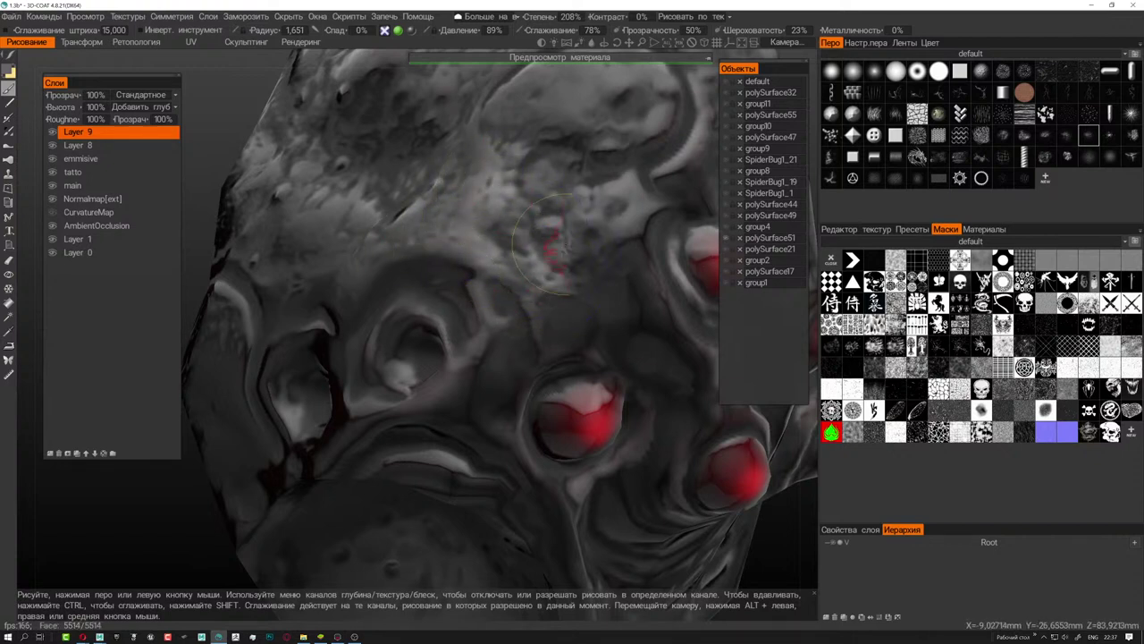
scroll(510, 284, "up", 3)
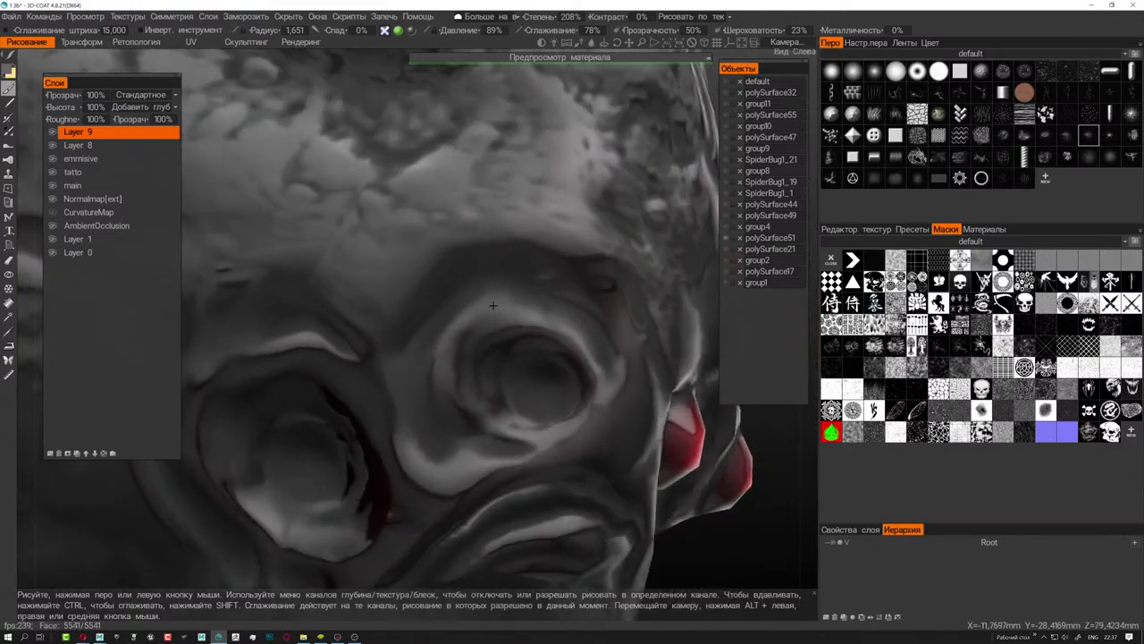
mouse_move(511, 277)
left_mouse_down("alt")
mouse_move(515, 252)
mouse_move(451, 332)
left_mouse_up("alt")
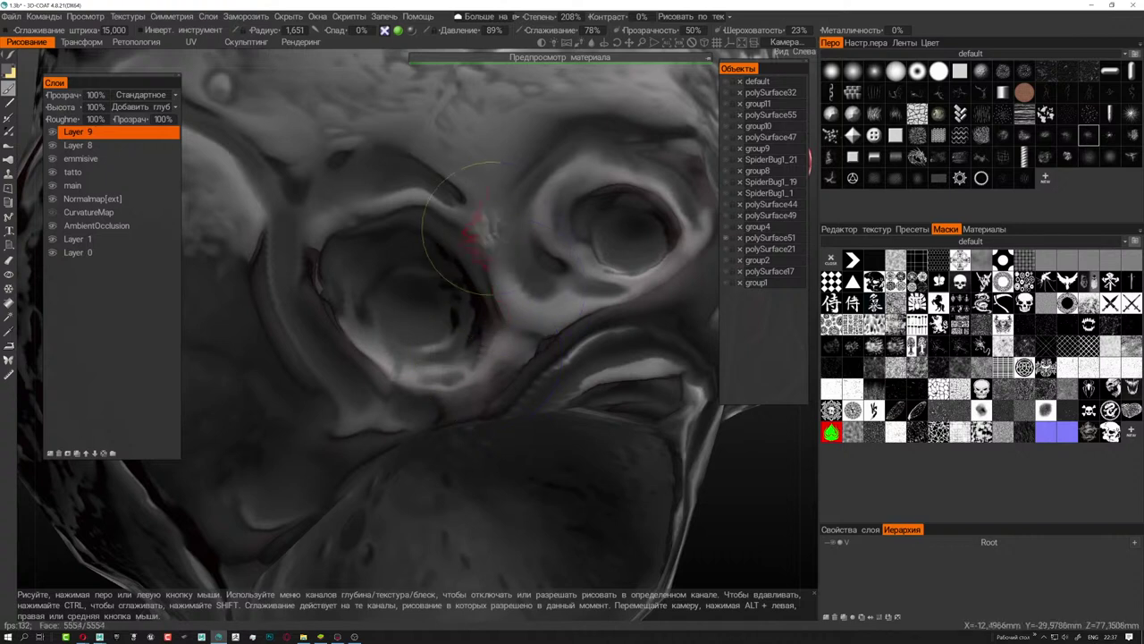
mouse_move(443, 201)
left_mouse_down()
mouse_move(351, 215)
mouse_move(341, 318)
left_mouse_up()
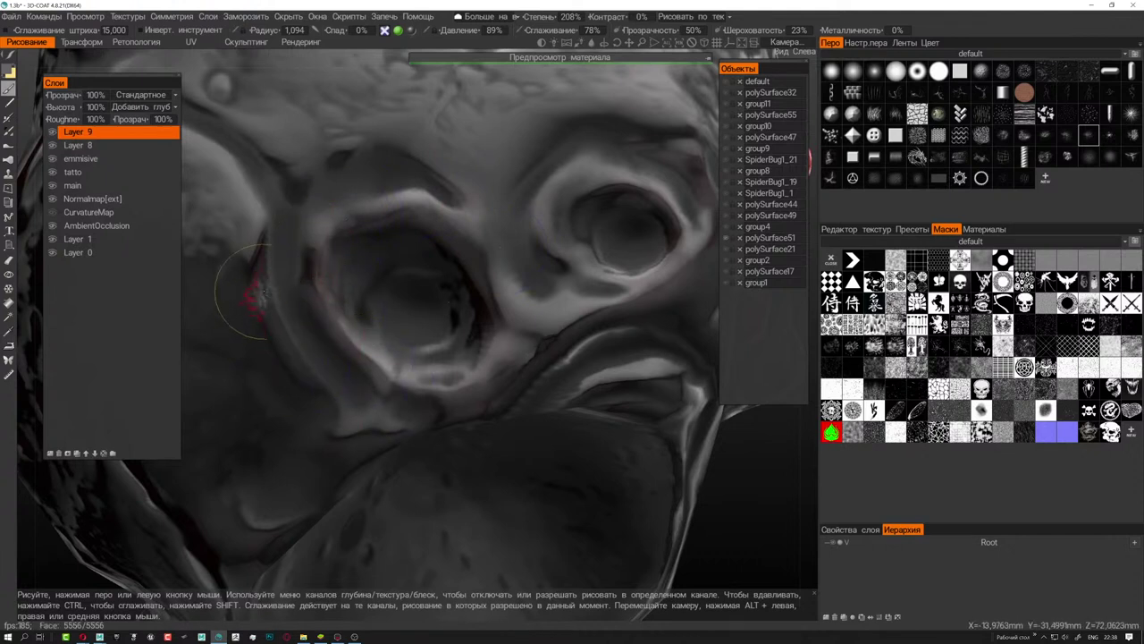
mouse_move(262, 292)
left_mouse_down()
mouse_move(307, 378)
mouse_move(396, 434)
left_mouse_up()
scroll(483, 411, "down", 10)
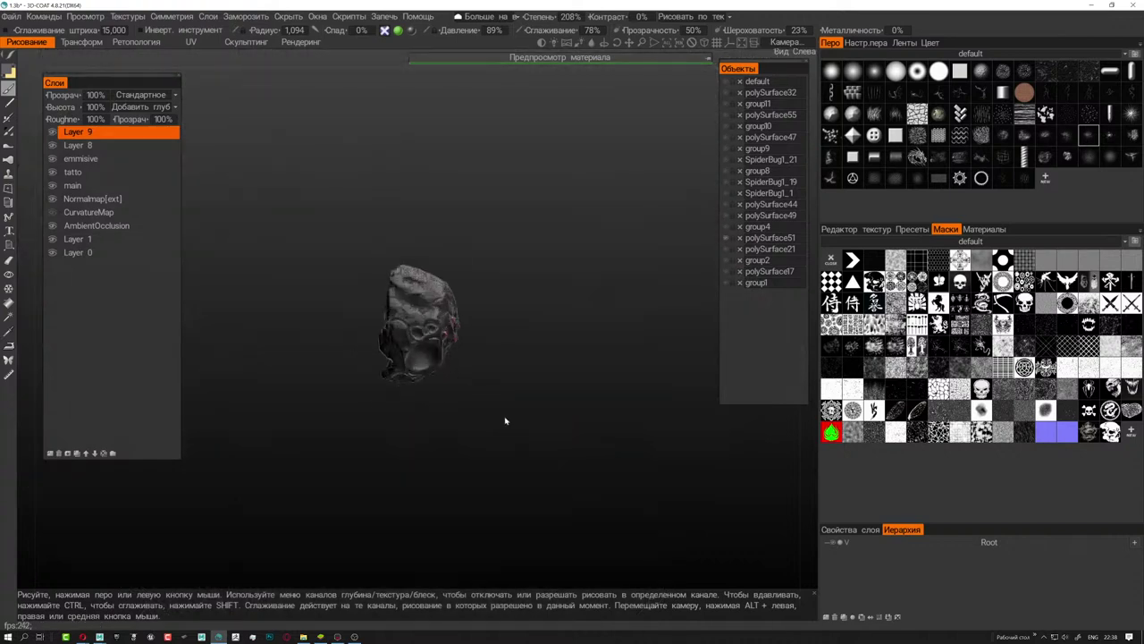
mouse_move(547, 434)
left_mouse_down()
mouse_move(432, 455)
mouse_move(506, 383)
mouse_move(492, 365)
left_mouse_up()
scroll(506, 383, "down", 5)
scroll(493, 365, "up", 10)
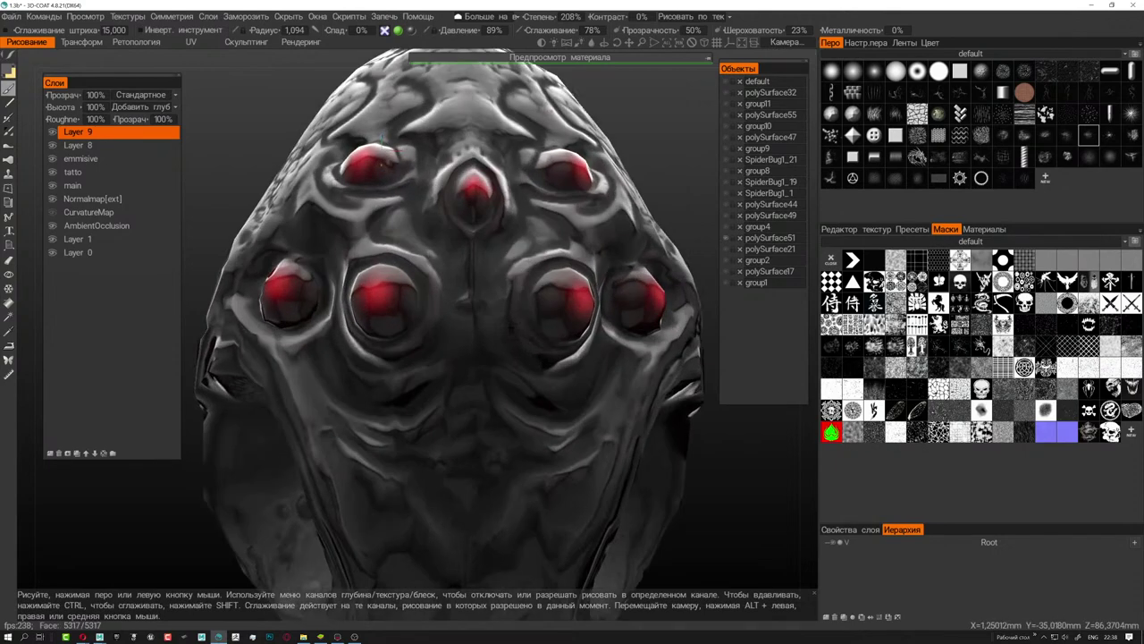
scroll(495, 293, "up", 3)
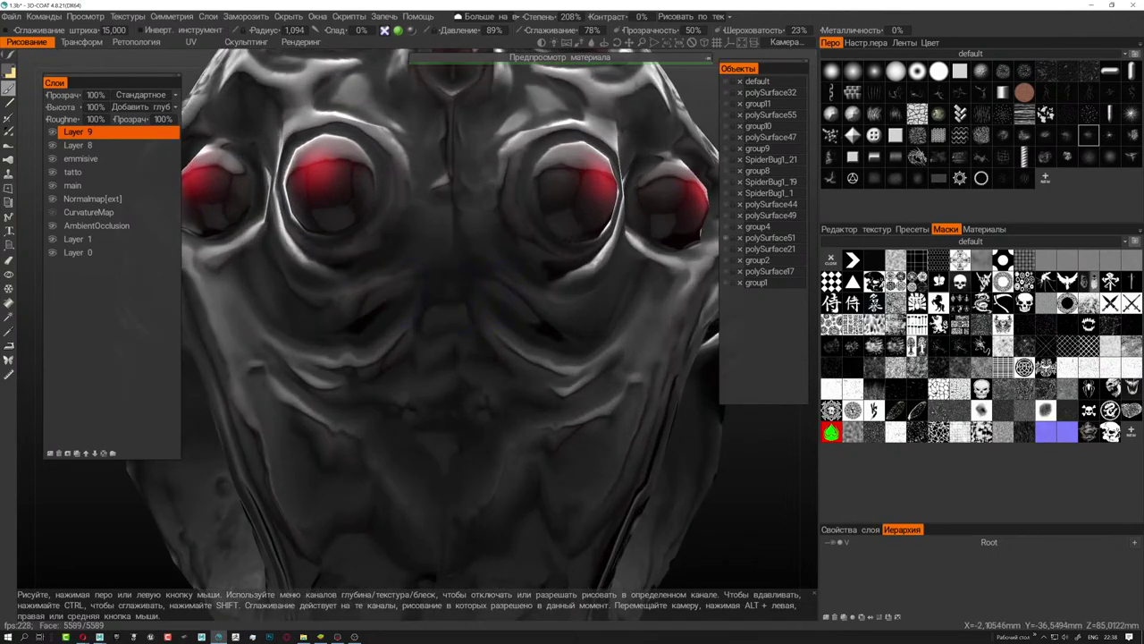
left_click_drag(494, 293, 287, 306, "alt")
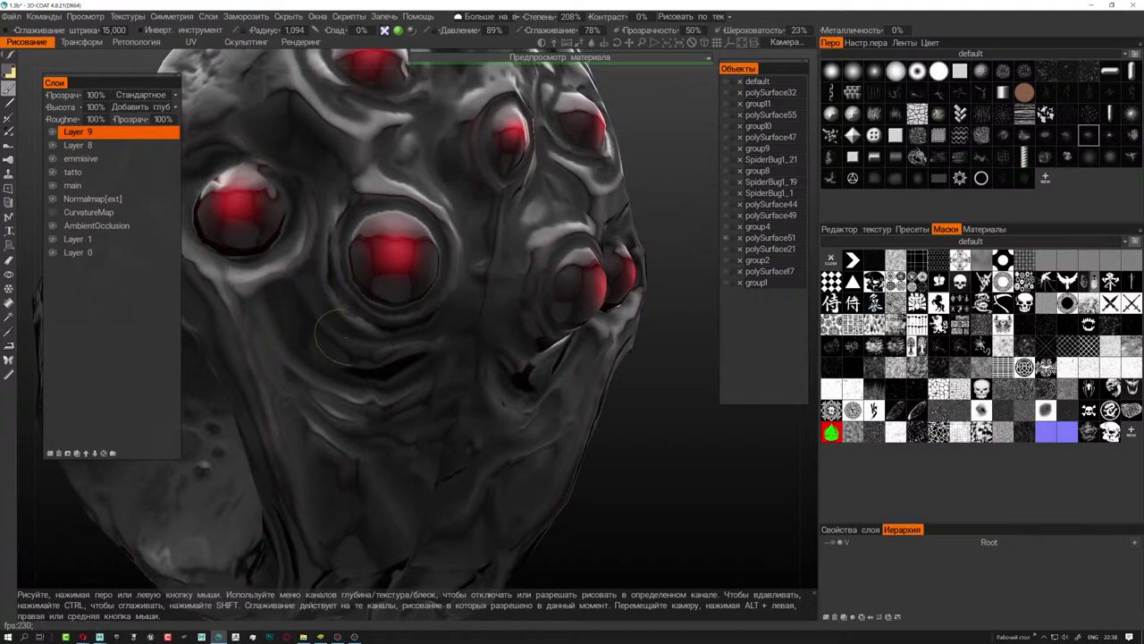
left_click_drag(342, 362, 346, 347, "alt")
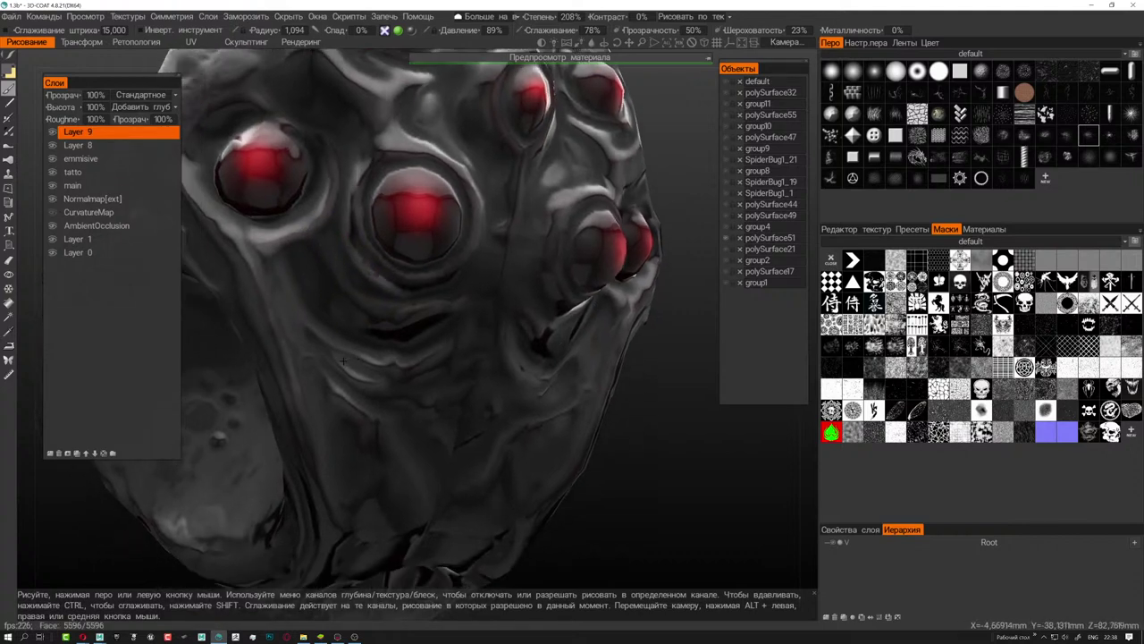
scroll(347, 346, "up", 3)
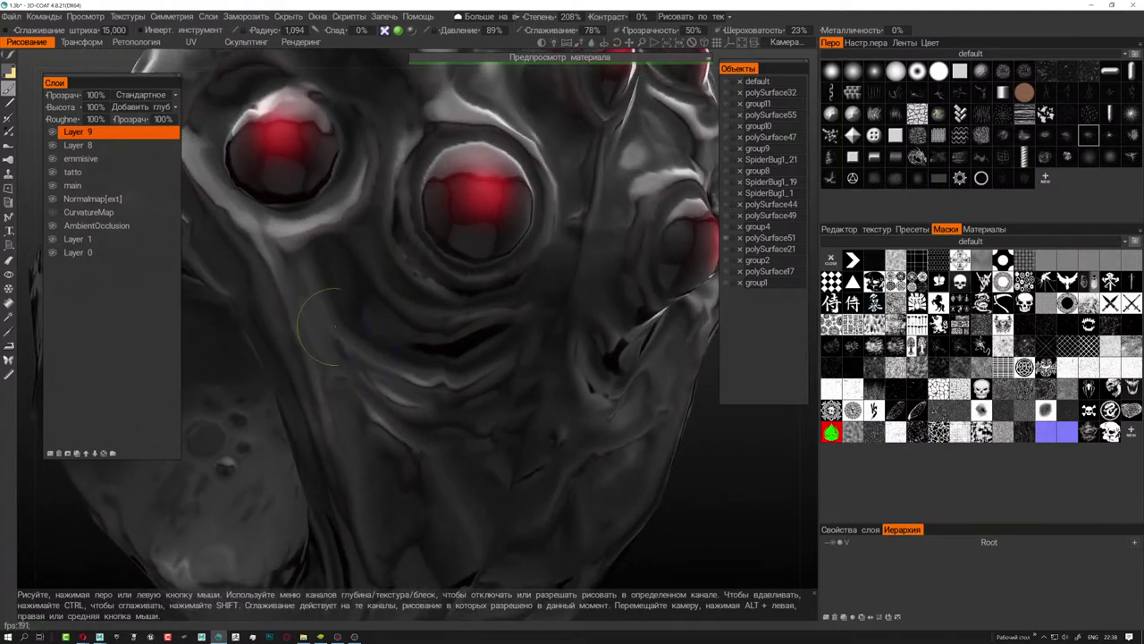
mouse_move(494, 379)
left_mouse_down("alt")
mouse_move(419, 422)
mouse_move(438, 385)
left_mouse_up("alt")
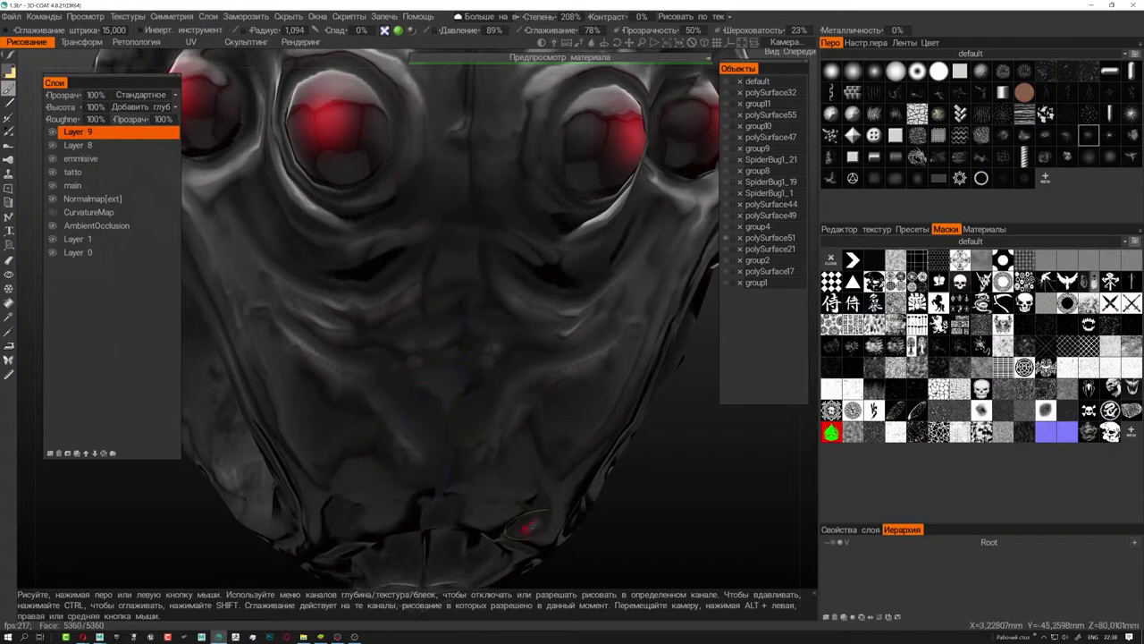
scroll(554, 463, "down", 5)
mouse_move(555, 462)
left_mouse_down("alt")
mouse_move(503, 452)
mouse_move(499, 268)
left_mouse_up("alt")
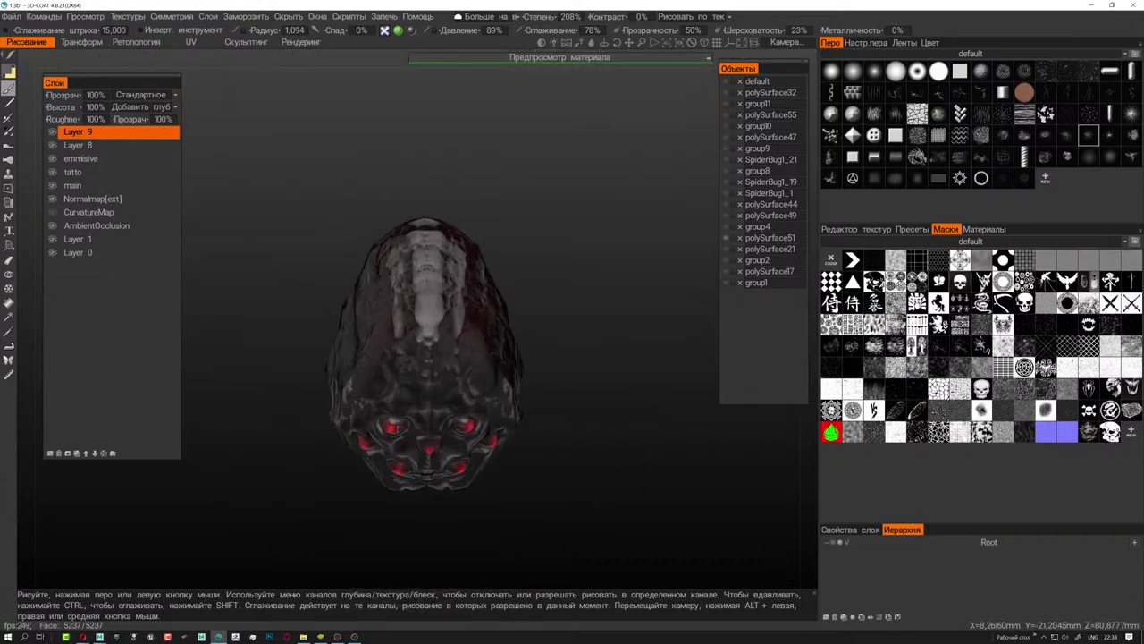
scroll(620, 361, "up", 2)
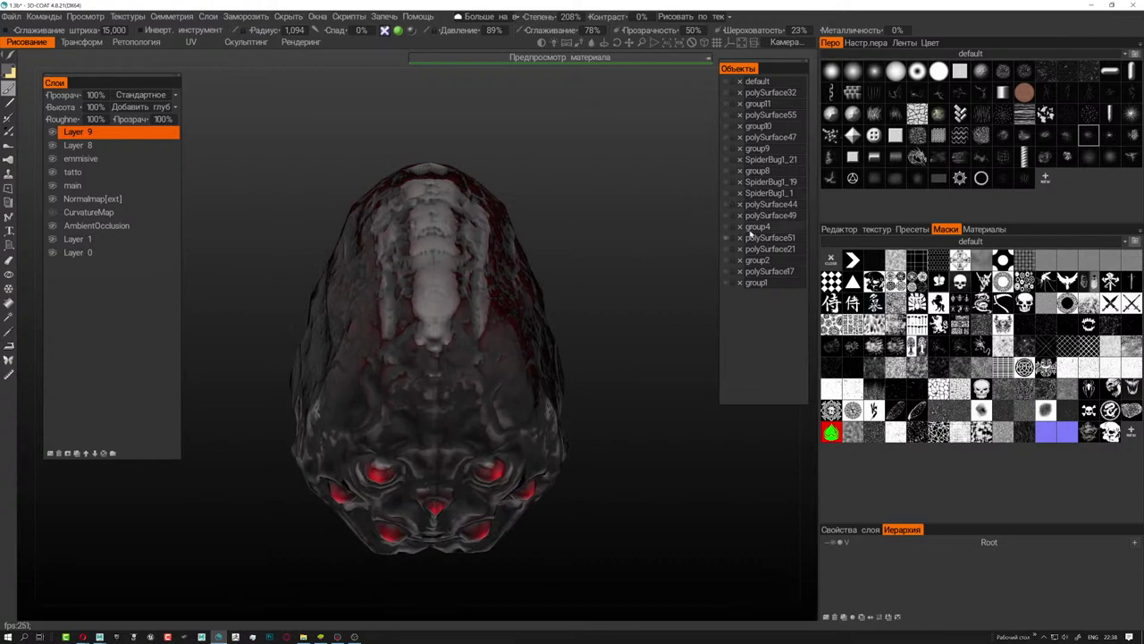
- Show the group4 spiky spheres, hide the main head mesh, and orbit close to the main sphere
left_click(728, 228)
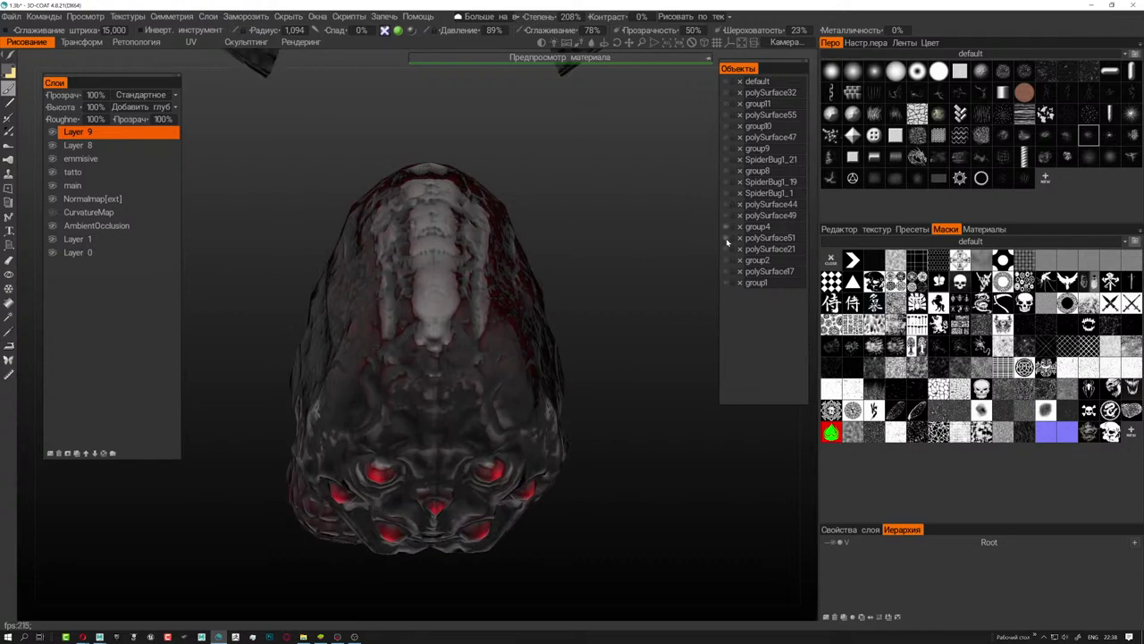
left_click(727, 238)
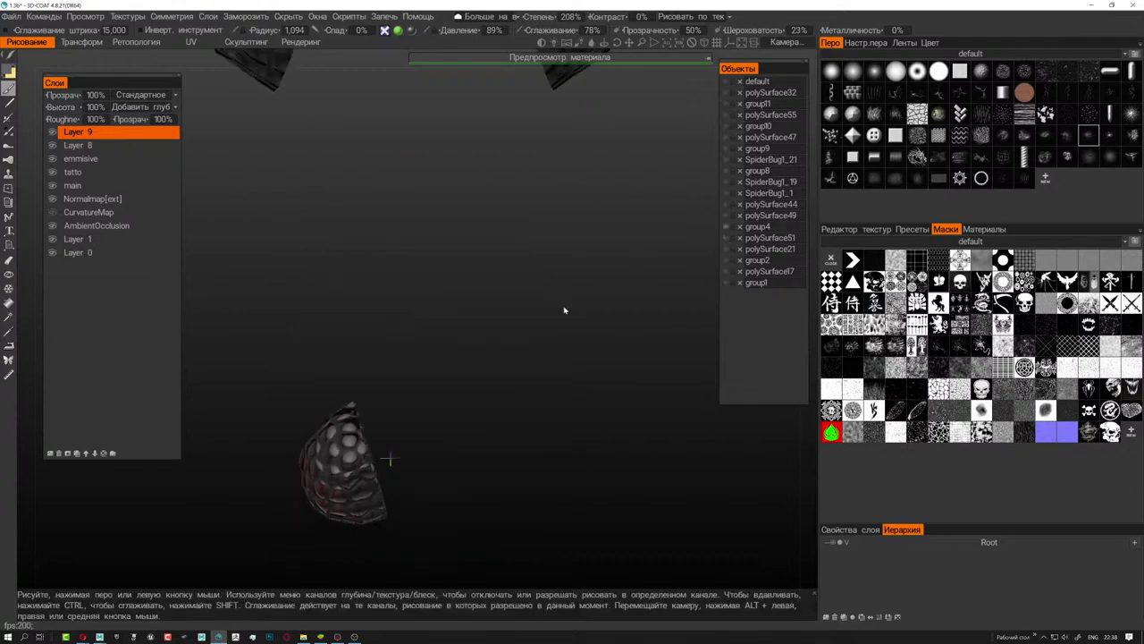
left_click(728, 222)
right_click_drag(685, 251, 522, 330)
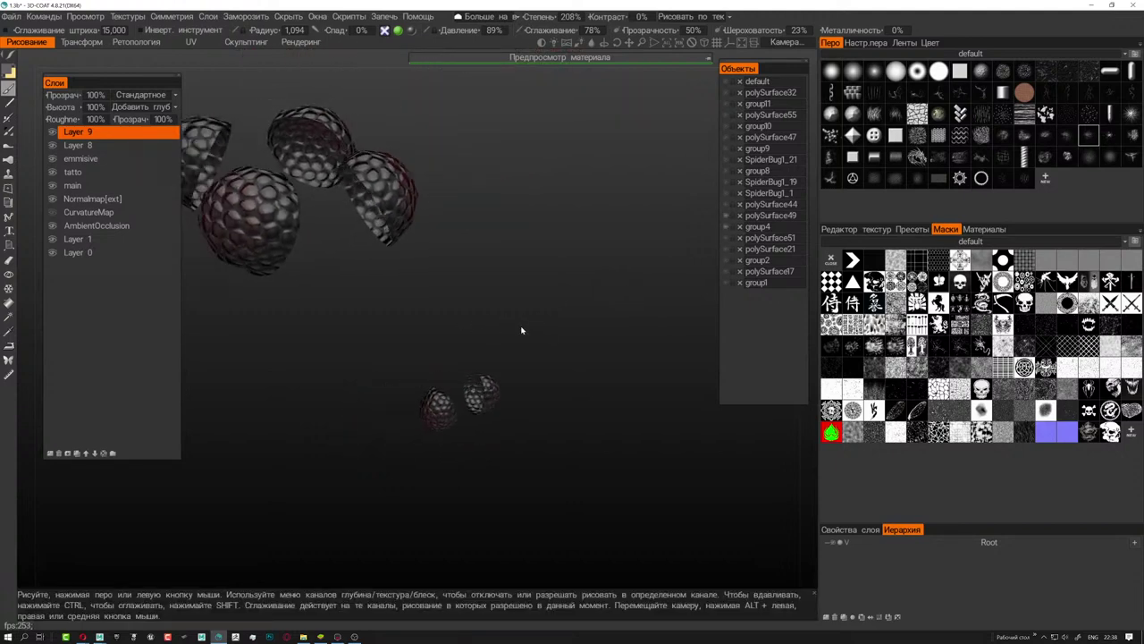
left_click_drag(522, 330, 470, 319)
scroll(470, 319, "up", 5)
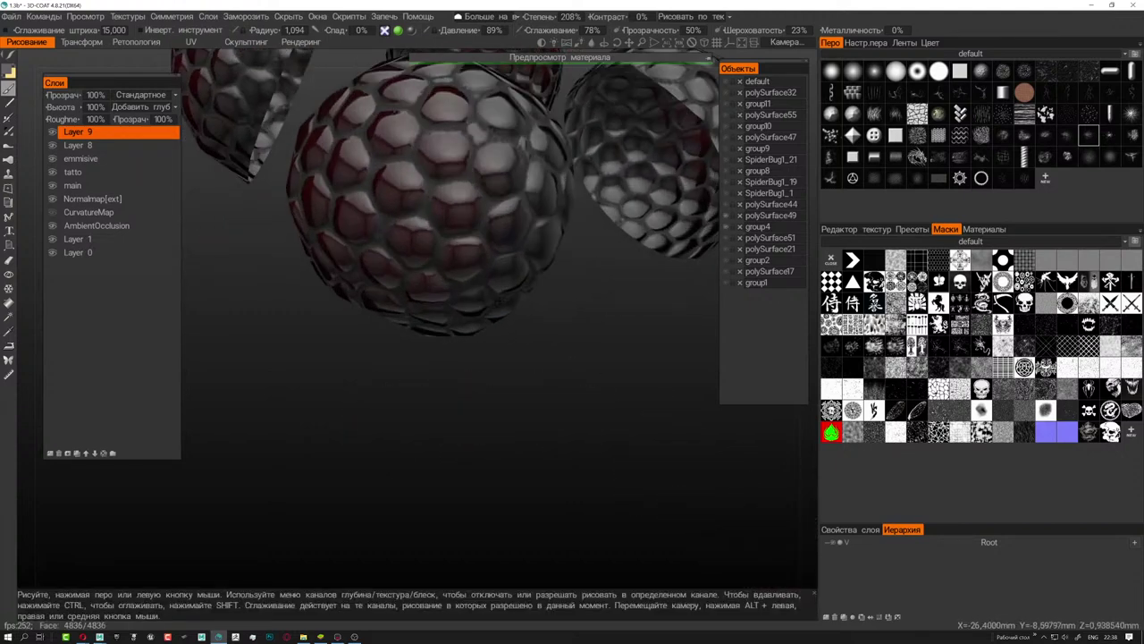
right_click_drag(471, 319, 438, 340)
mouse_move(452, 427)
right_mouse_down()
mouse_move(429, 393)
mouse_move(447, 469)
mouse_move(496, 474)
right_mouse_up()
scroll(437, 373, "up", 3)
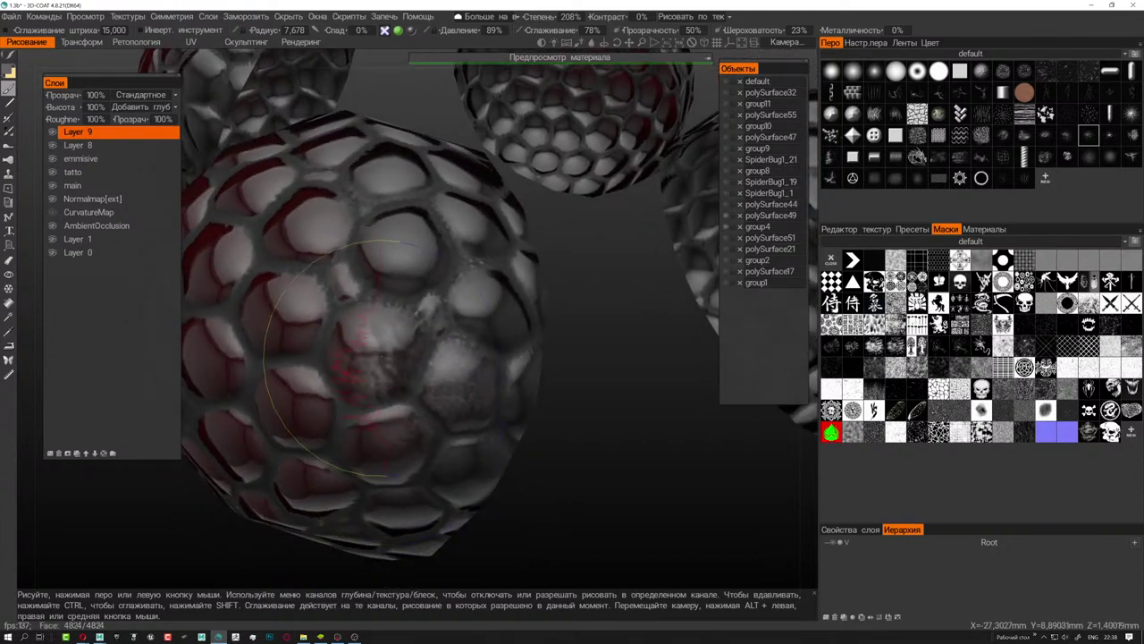
right_click_drag(429, 549, 433, 412)
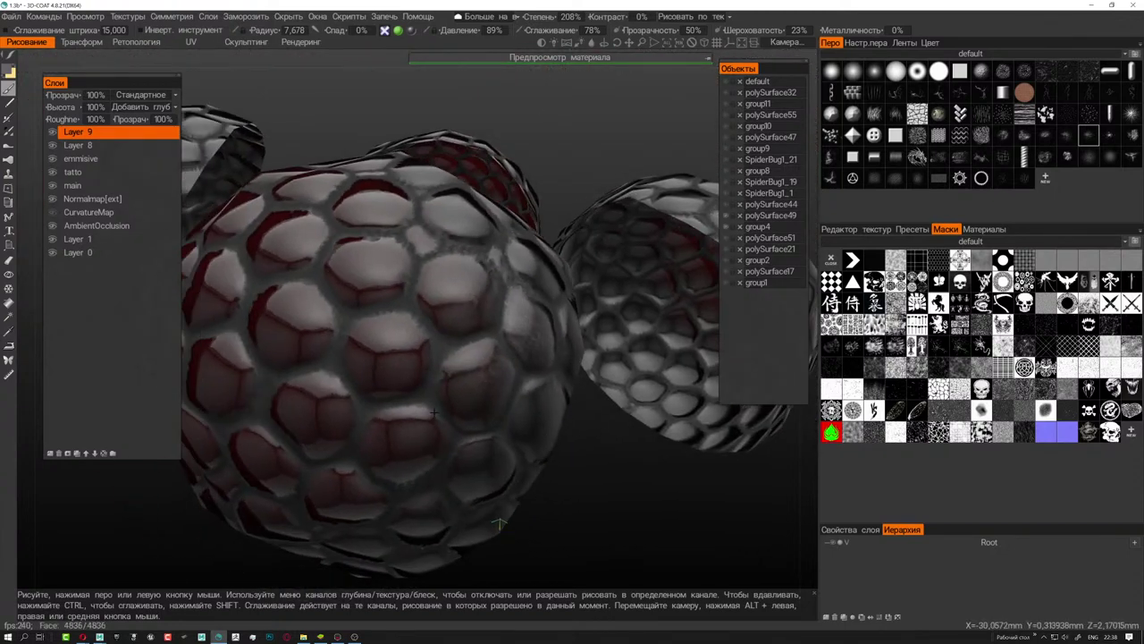
mouse_move(393, 371)
right_mouse_down()
mouse_move(478, 385)
mouse_move(399, 438)
right_mouse_up()
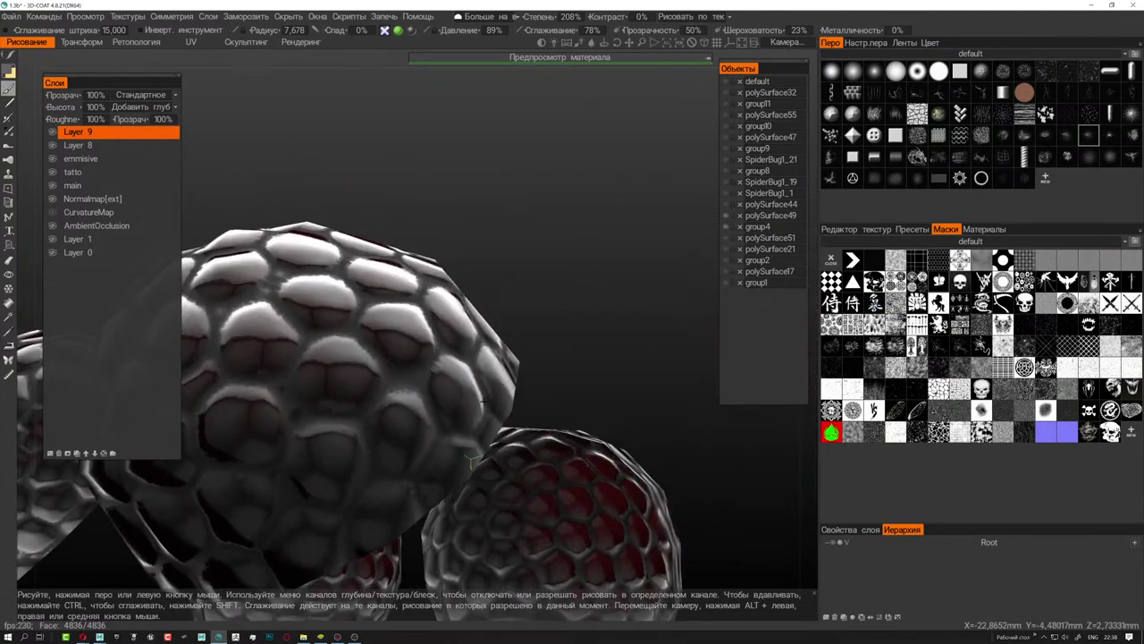
- Undo the stray red marks and dab soft red smudges into several honeycomb cells
key("ctrl+z")
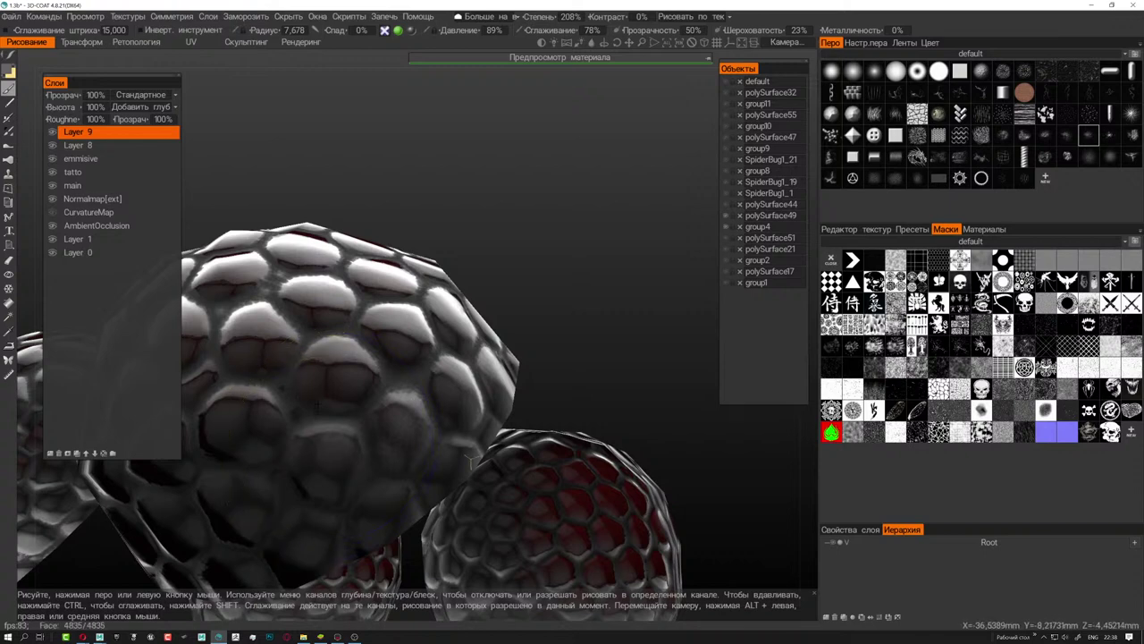
right_click_drag(471, 460, 429, 420)
left_click_drag(429, 421, 452, 416)
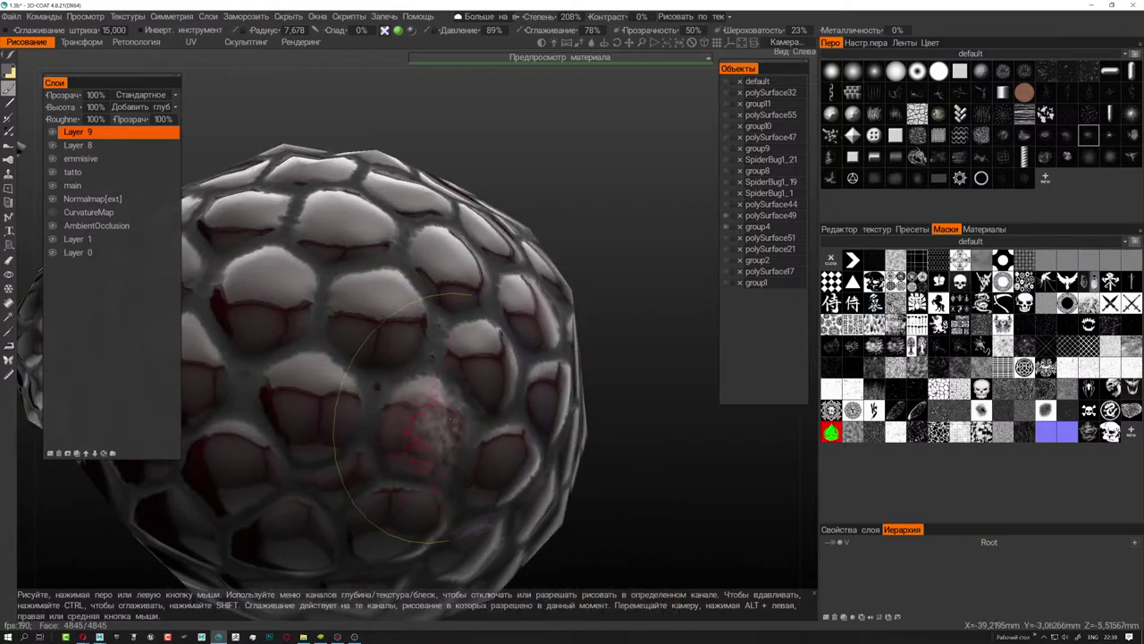
right_click_drag(429, 420, 386, 314)
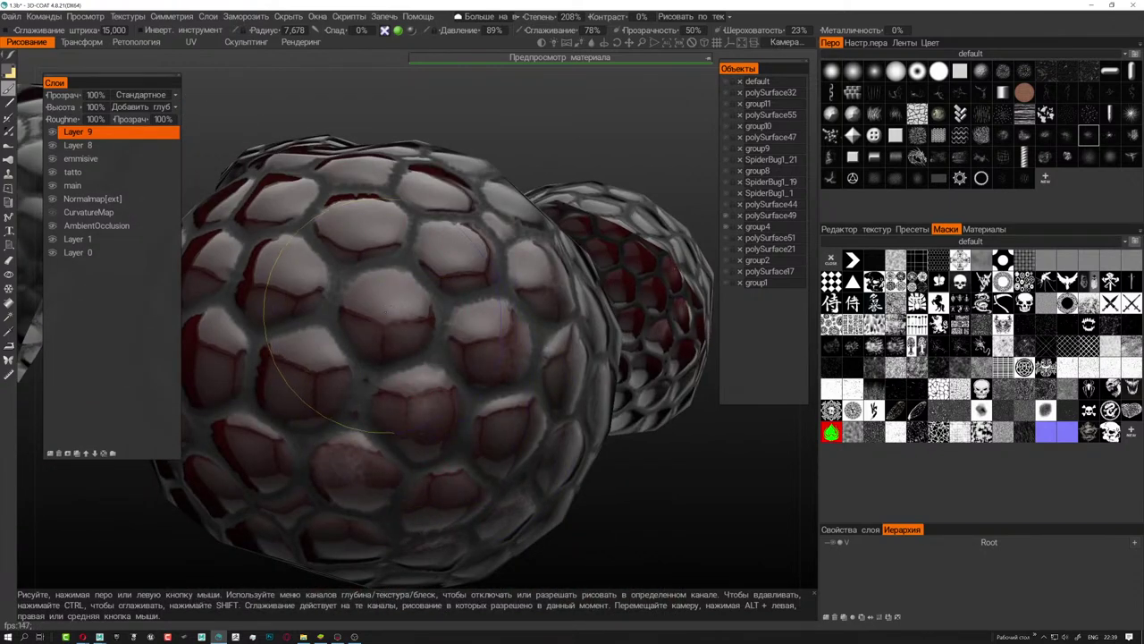
scroll(379, 316, "up", 3)
right_click_drag(379, 317, 416, 322)
left_click_drag(416, 322, 420, 313)
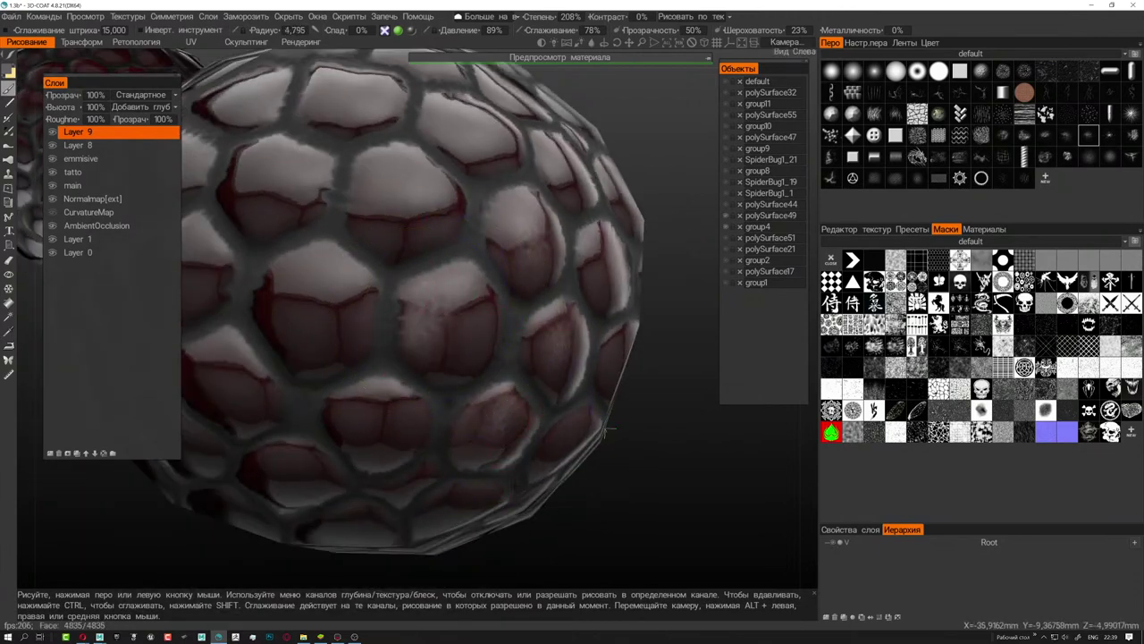
right_click_drag(415, 324, 365, 345)
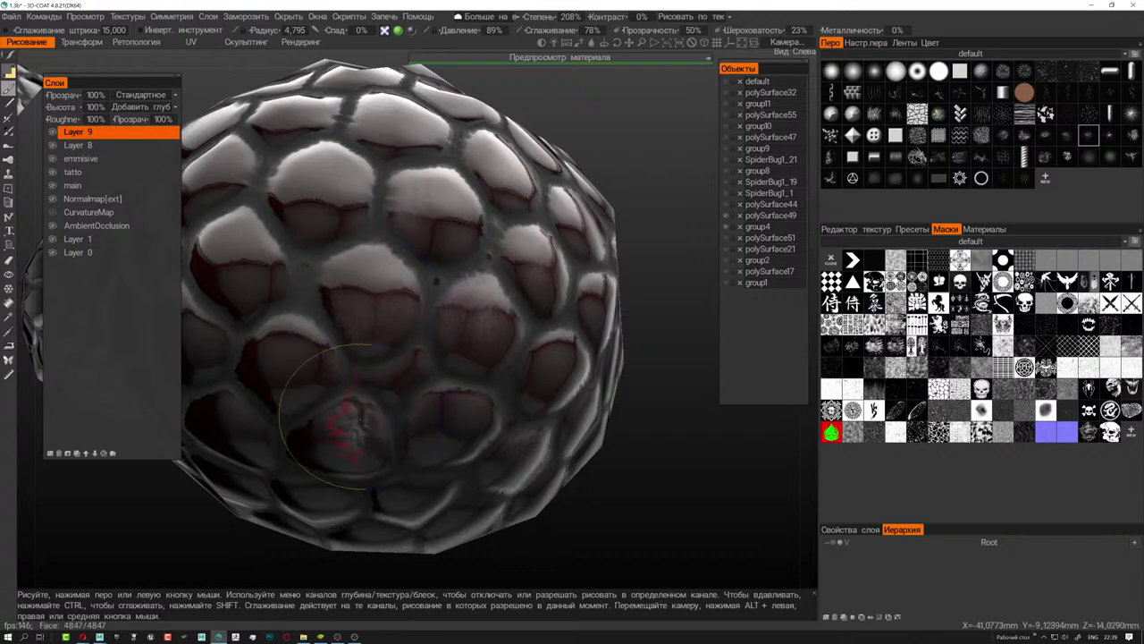
- Paint vertical red strokes inside a cell on the main sphere
right_click_drag(435, 281, 457, 415)
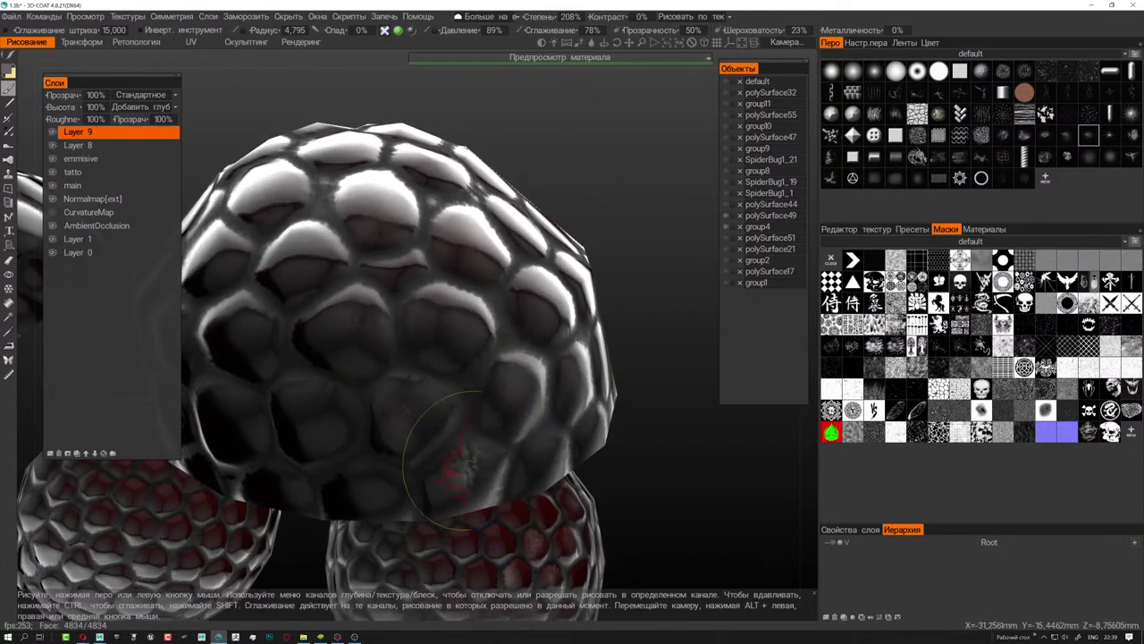
right_click_drag(373, 483, 441, 471)
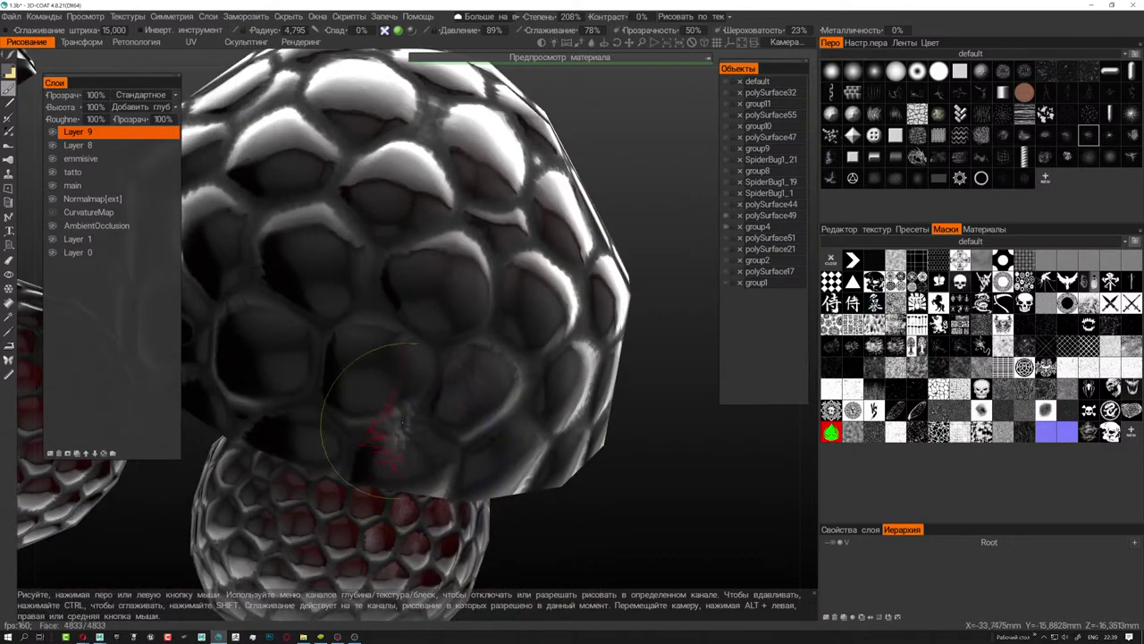
right_click_drag(358, 336, 344, 370)
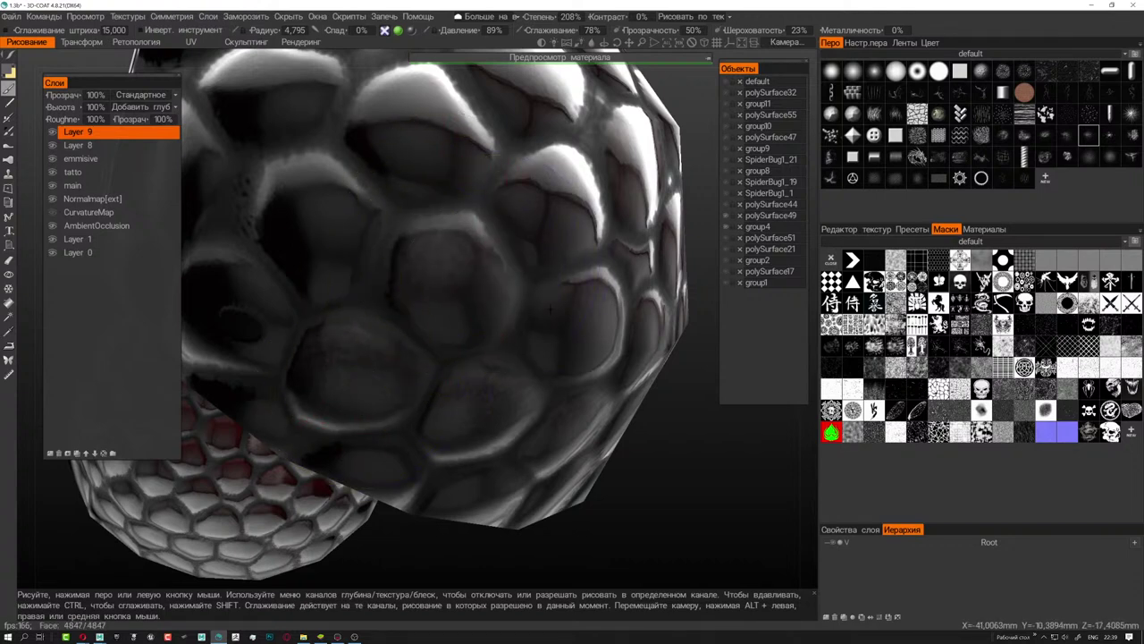
mouse_move(501, 268)
right_mouse_down()
mouse_move(357, 311)
mouse_move(376, 322)
right_mouse_up()
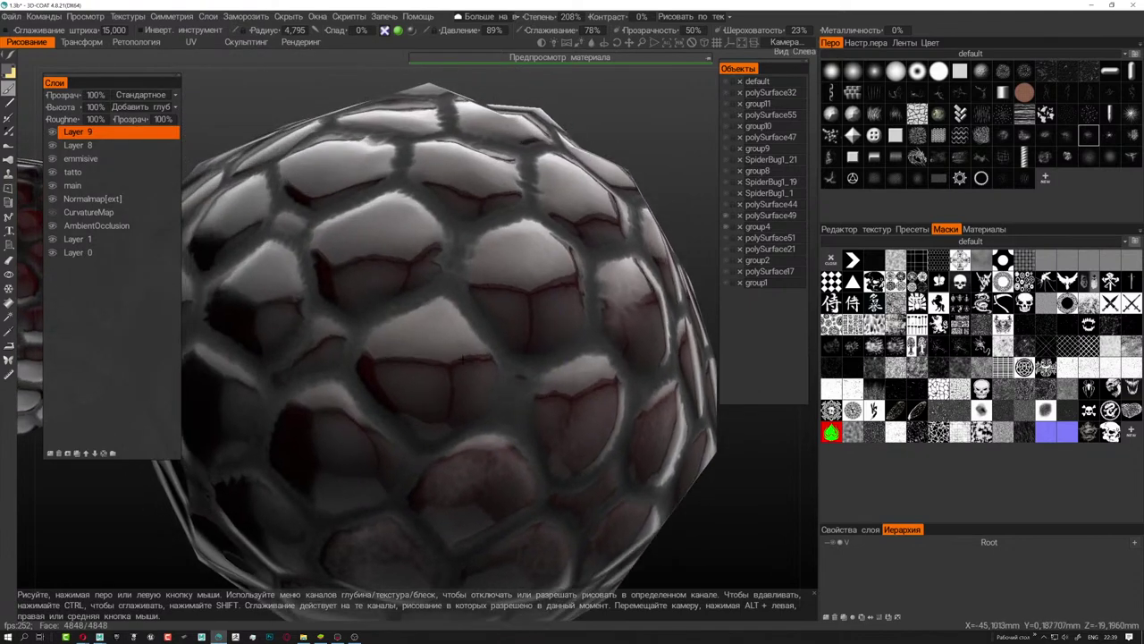
right_click_drag(479, 362, 456, 340)
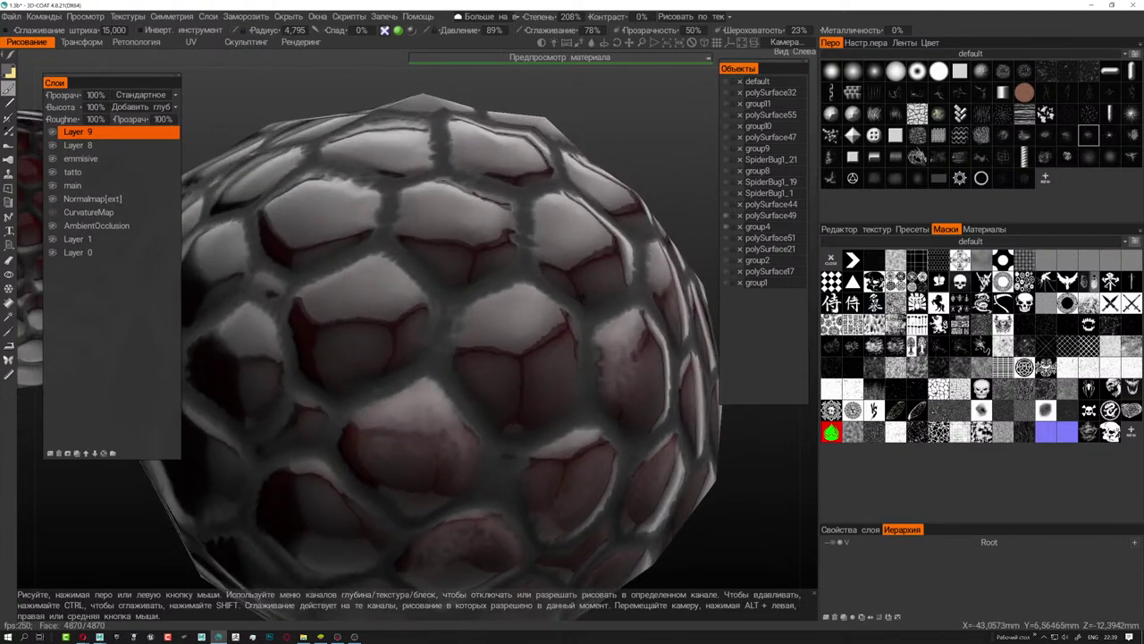
left_click_drag(451, 335, 463, 393)
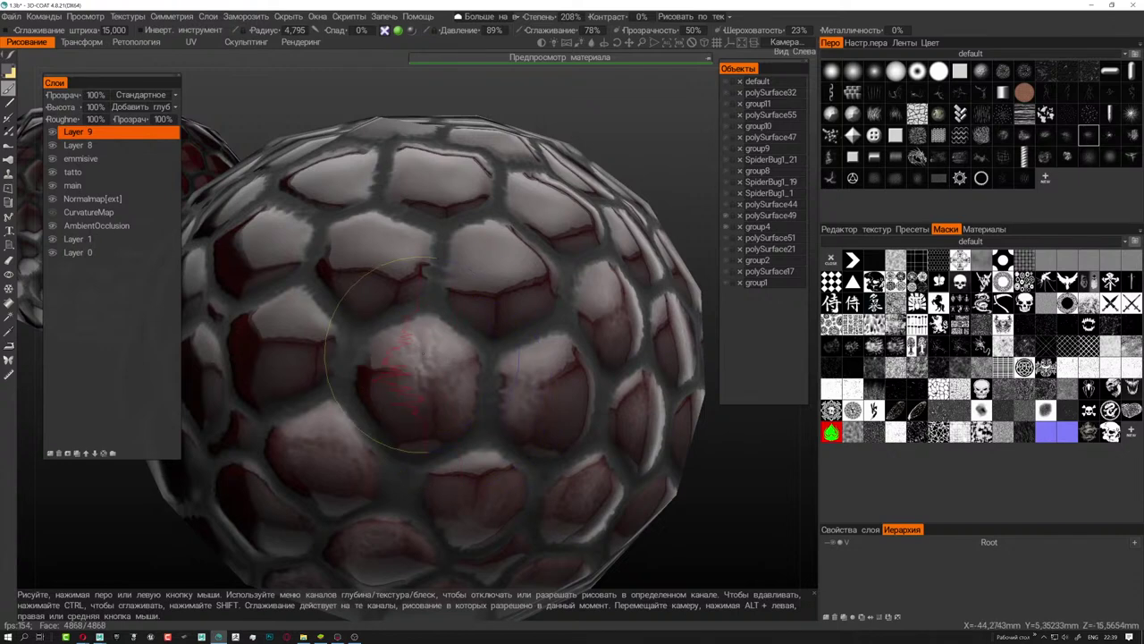
mouse_move(413, 393)
right_mouse_down()
mouse_move(479, 418)
mouse_move(530, 285)
mouse_move(398, 377)
right_mouse_up()
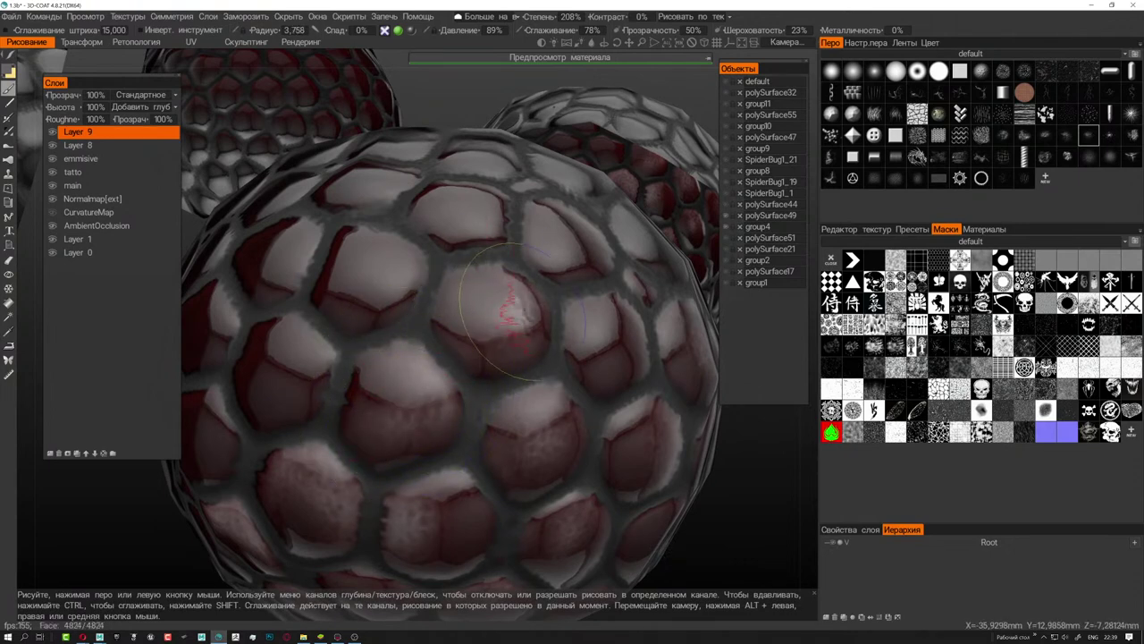
right_click_drag(508, 311, 464, 344)
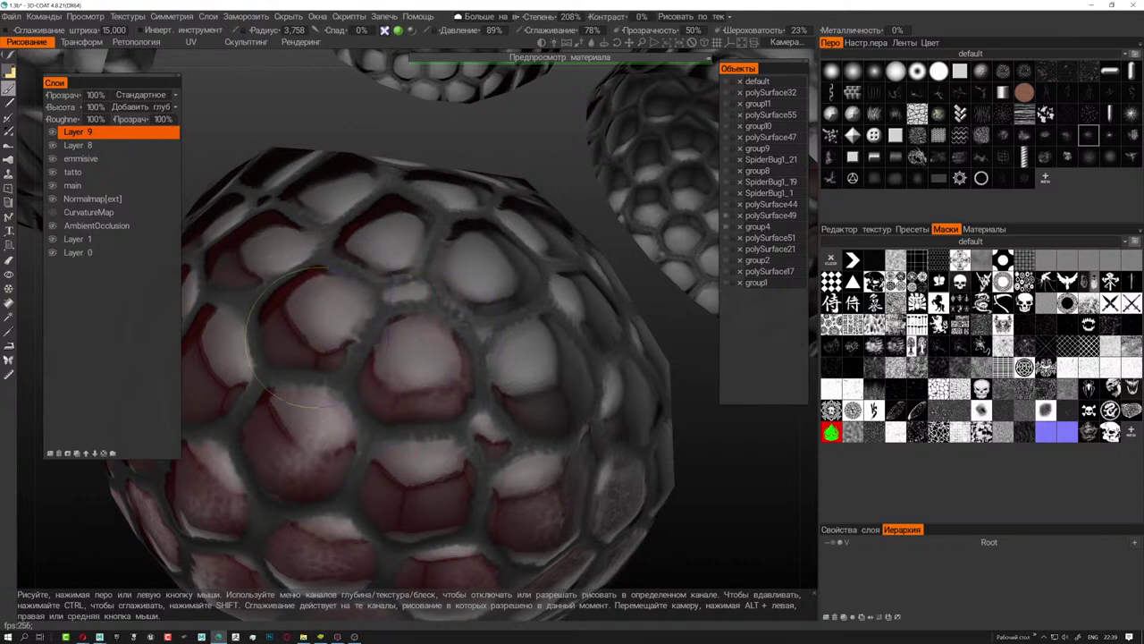
- Add whitish speckled patches plus red zig-zags and scribbles to neighbouring cells
left_click_drag(309, 339, 303, 344)
right_click_drag(316, 349, 443, 313)
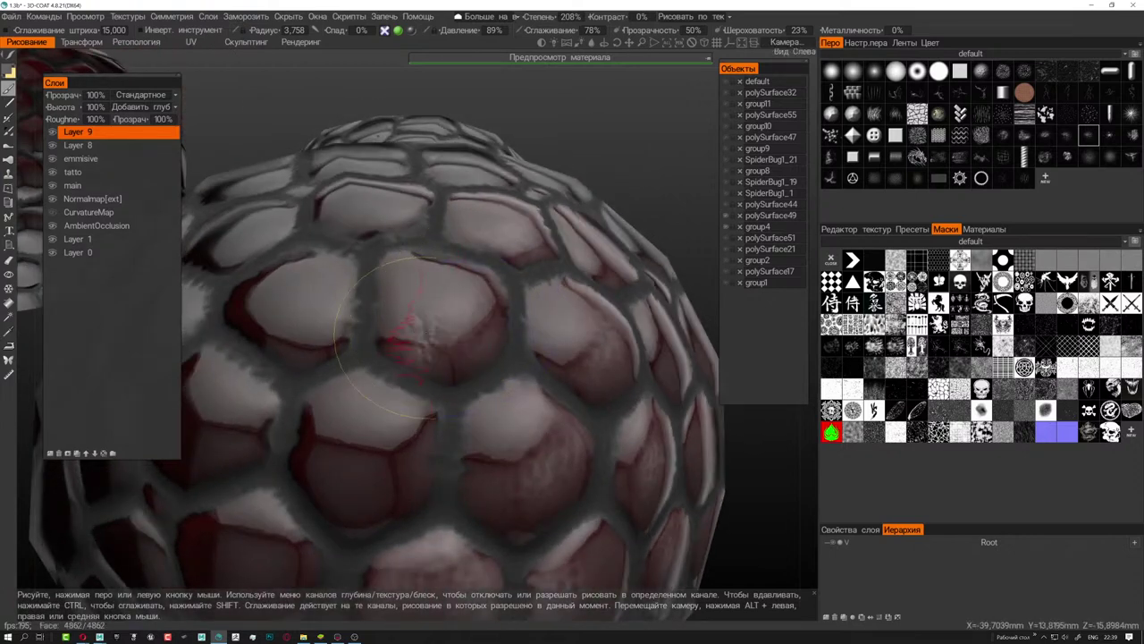
left_click_drag(362, 461, 346, 481)
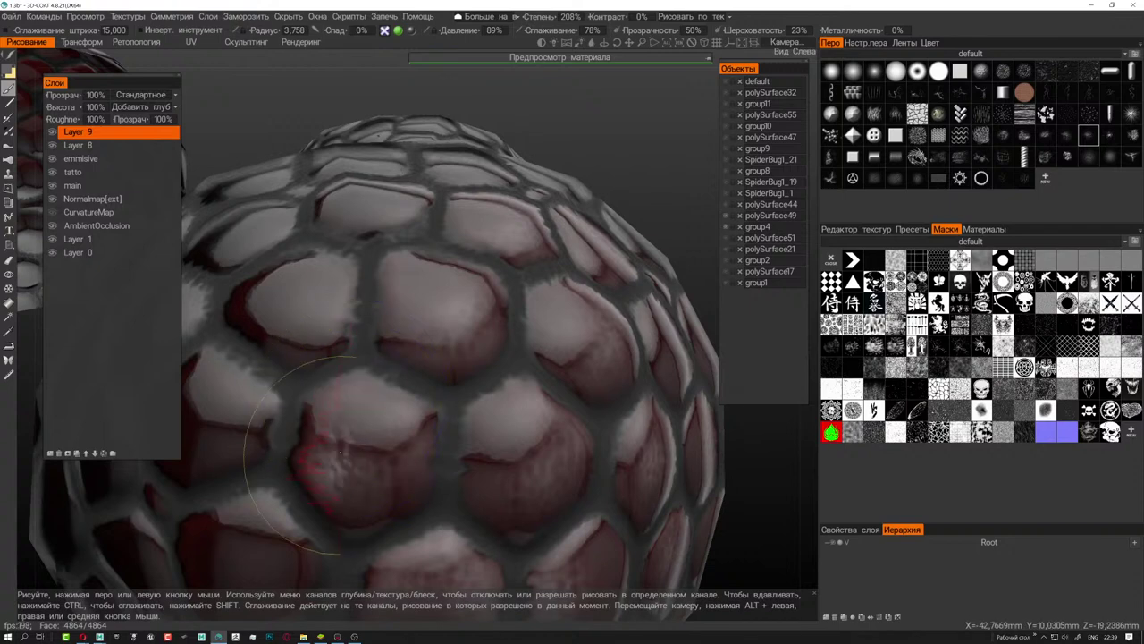
right_click_drag(342, 481, 419, 379)
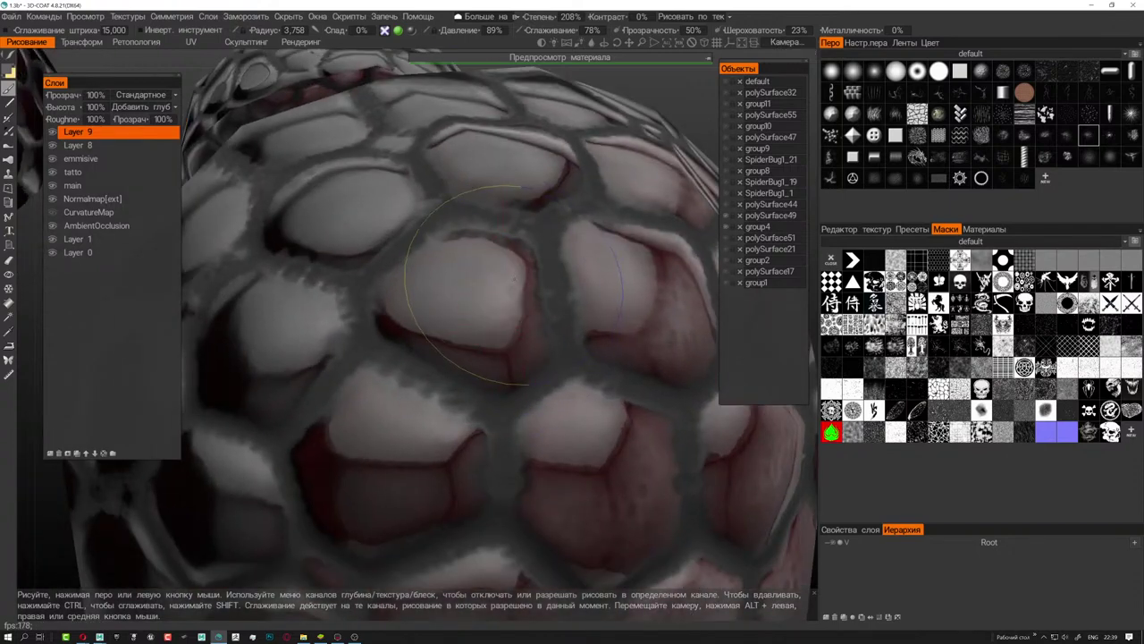
left_click_drag(411, 407, 464, 378)
right_click_drag(462, 383, 480, 403)
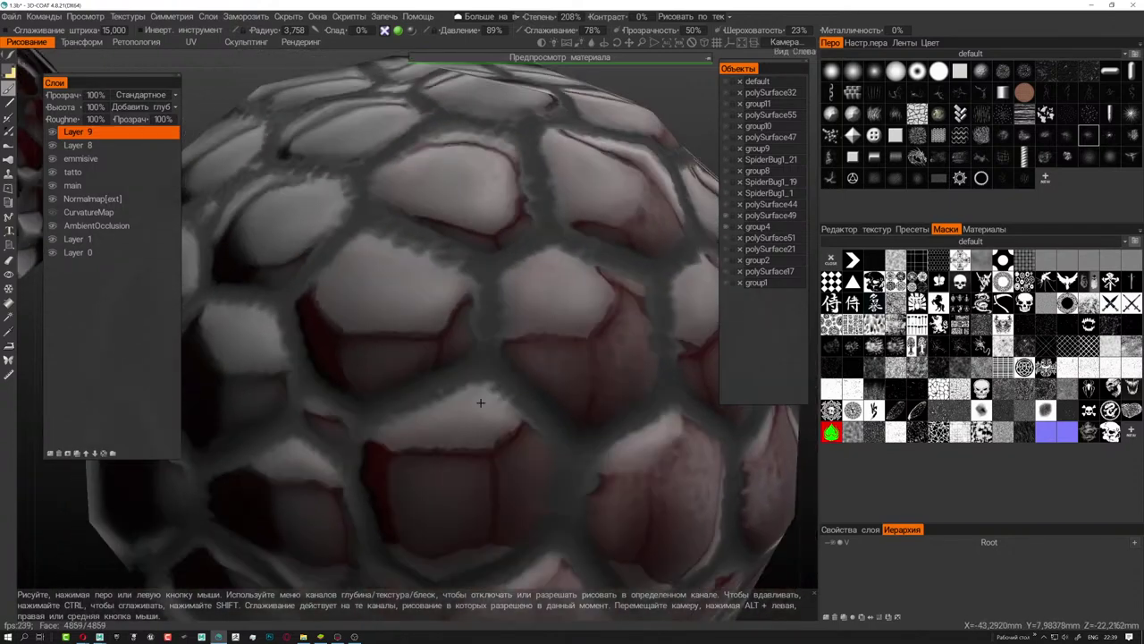
left_click_drag(439, 327, 313, 358)
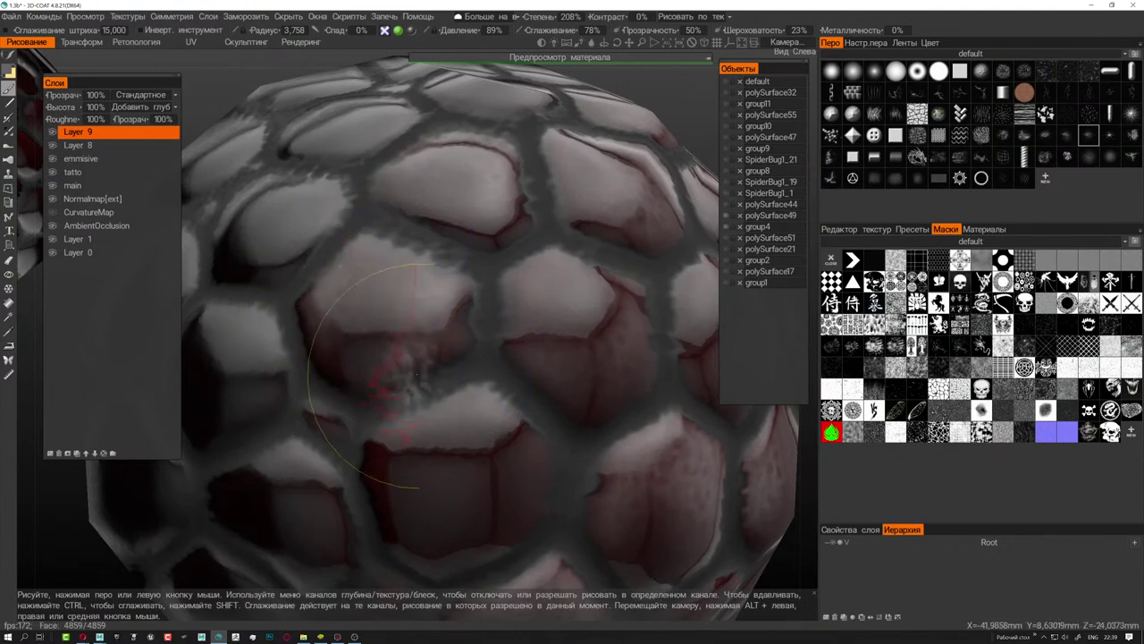
right_click_drag(313, 358, 444, 357)
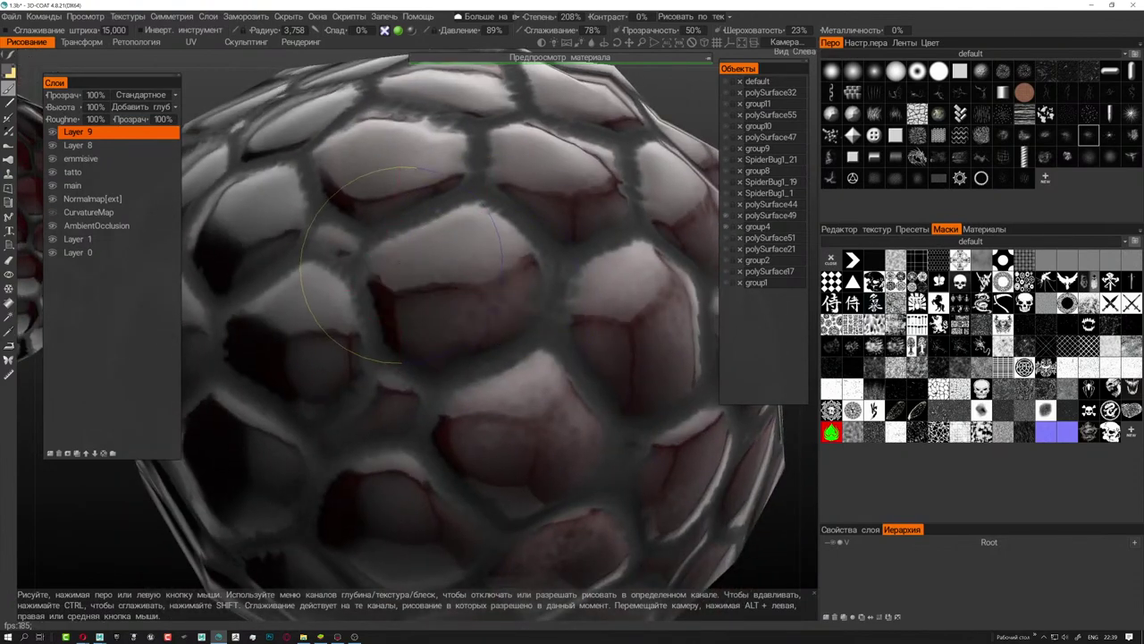
left_click_drag(434, 358, 450, 371)
right_click_drag(451, 369, 371, 358)
left_click_drag(371, 357, 391, 368)
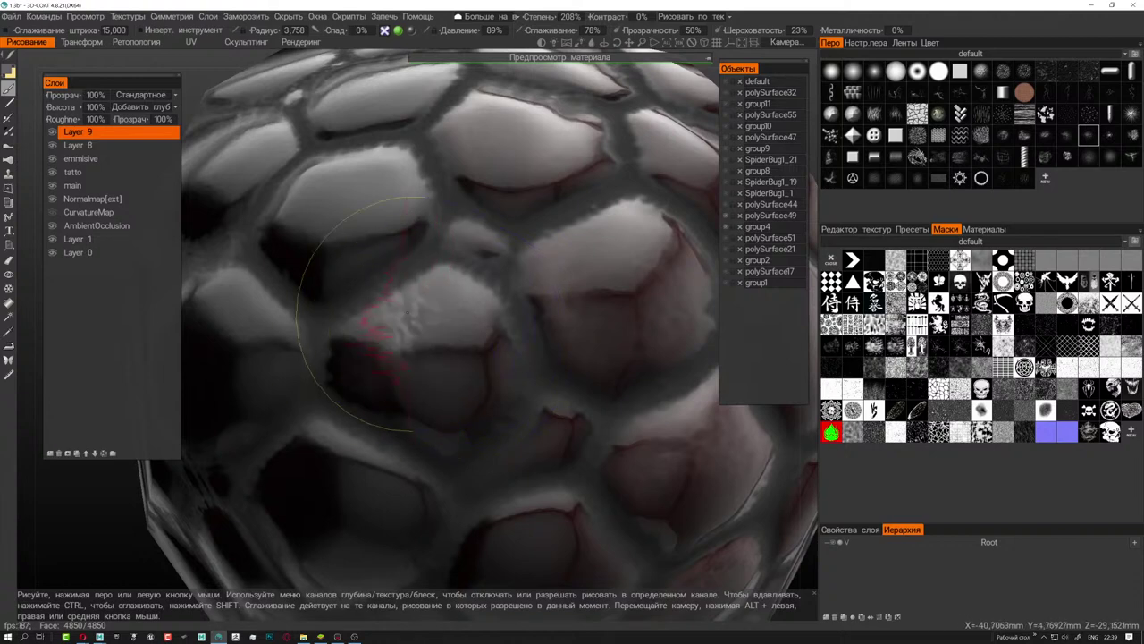
scroll(385, 376, "down", 5)
right_click_drag(385, 375, 492, 345)
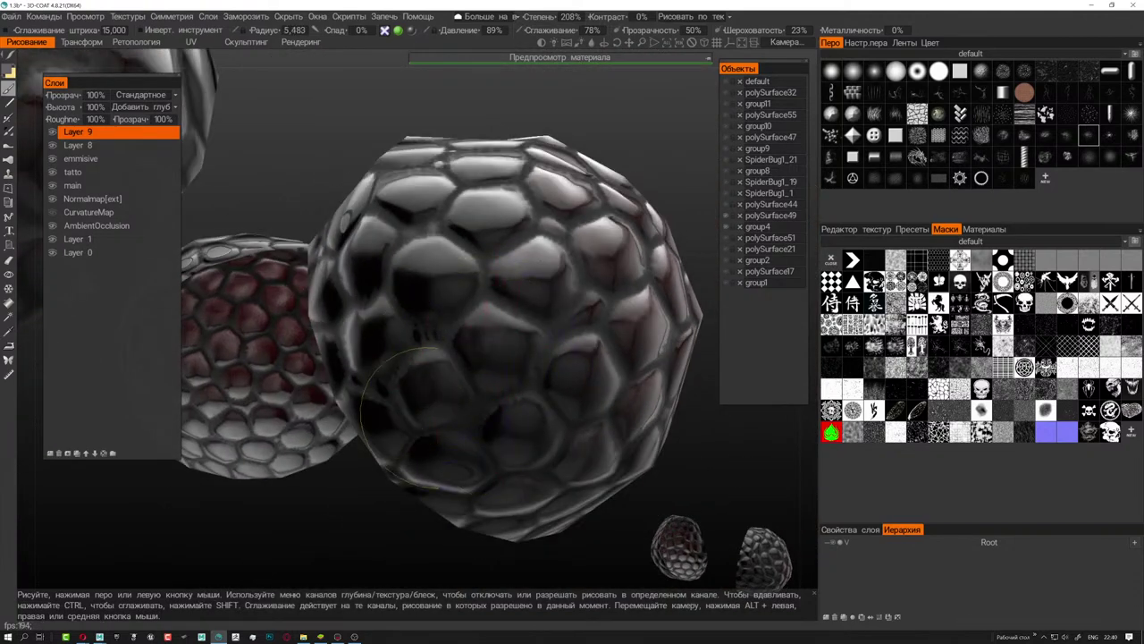
- Orbit around the balls and add a light mottled patch to the central cells
right_click_drag(447, 321, 451, 306)
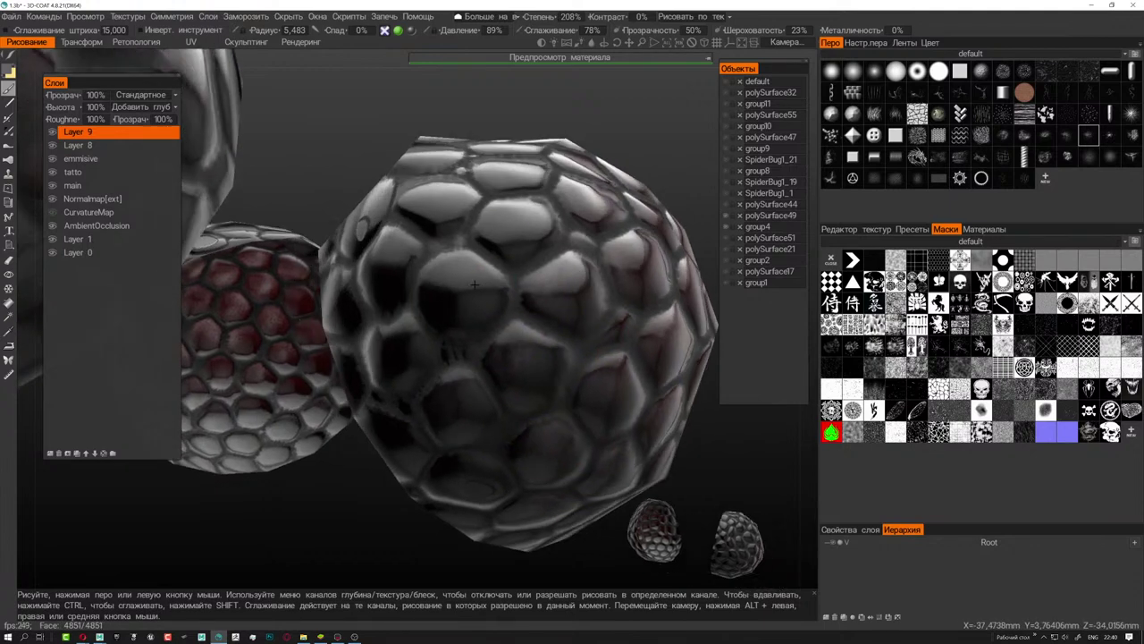
right_click_drag(543, 259, 522, 293)
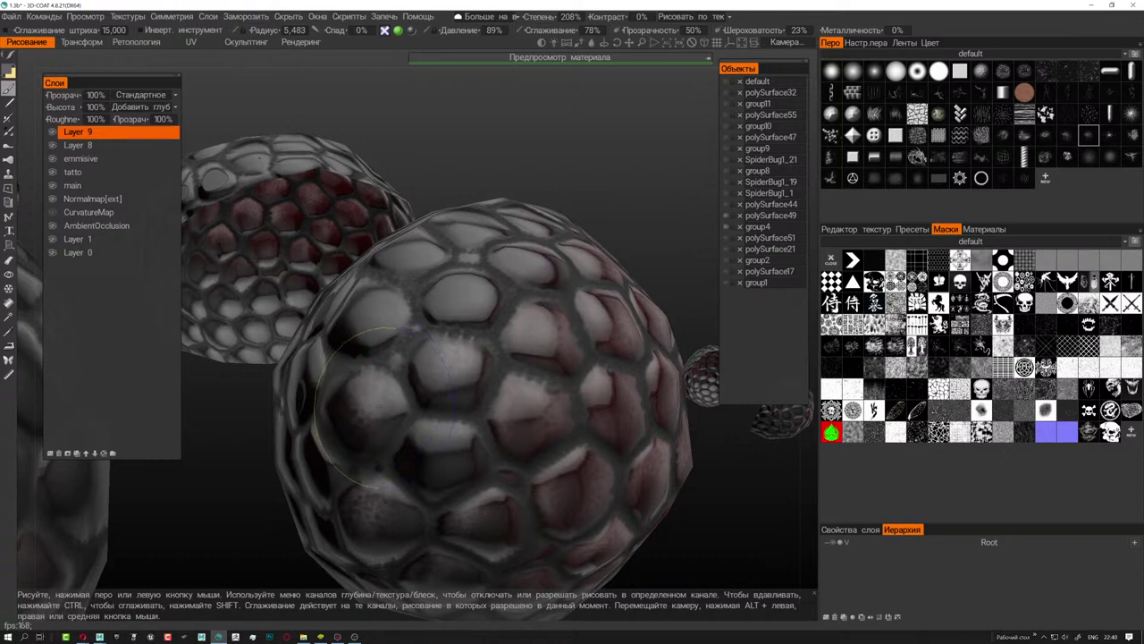
right_click_drag(384, 407, 507, 398)
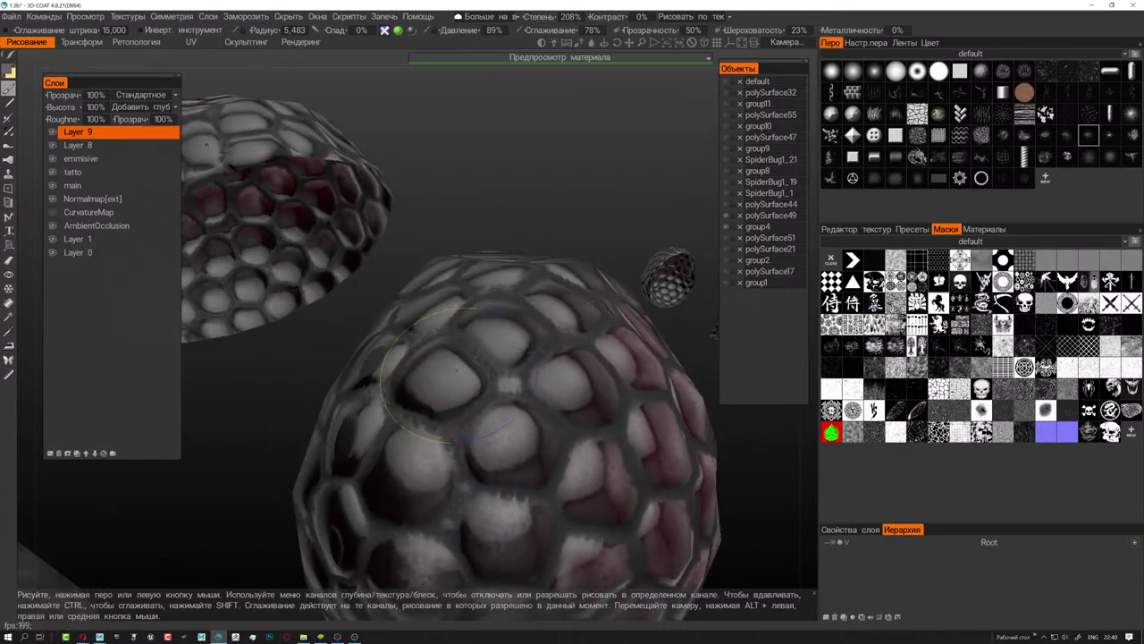
mouse_move(447, 389)
right_mouse_down()
mouse_move(559, 395)
mouse_move(420, 421)
mouse_move(459, 376)
right_mouse_up()
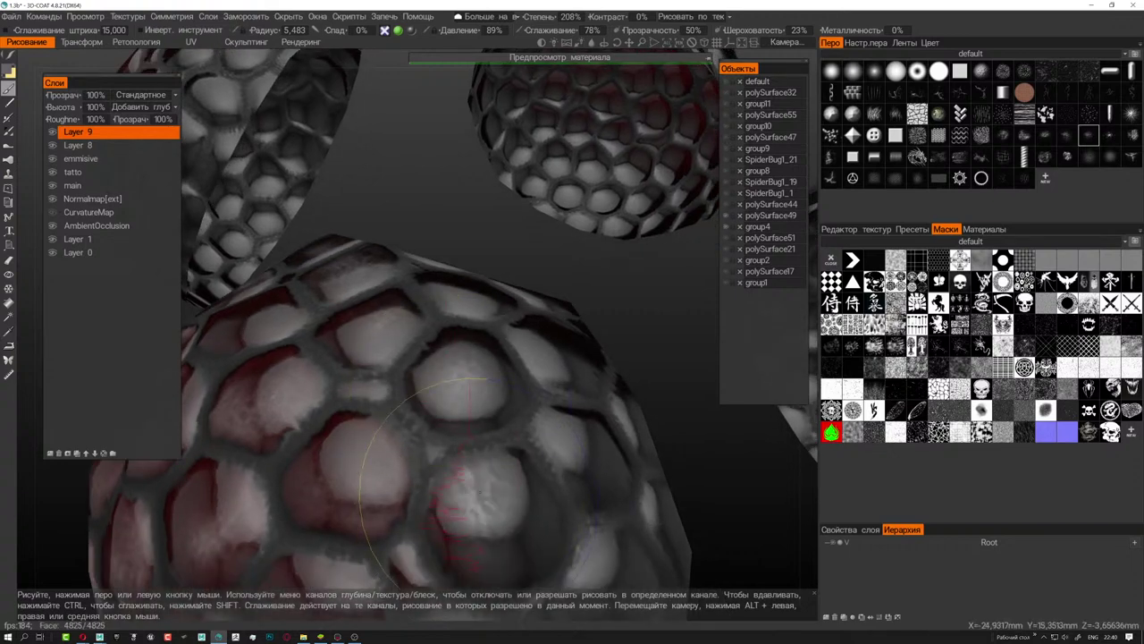
scroll(576, 539, "down", 10)
mouse_move(576, 539)
right_mouse_down()
mouse_move(503, 422)
mouse_move(545, 406)
right_mouse_up()
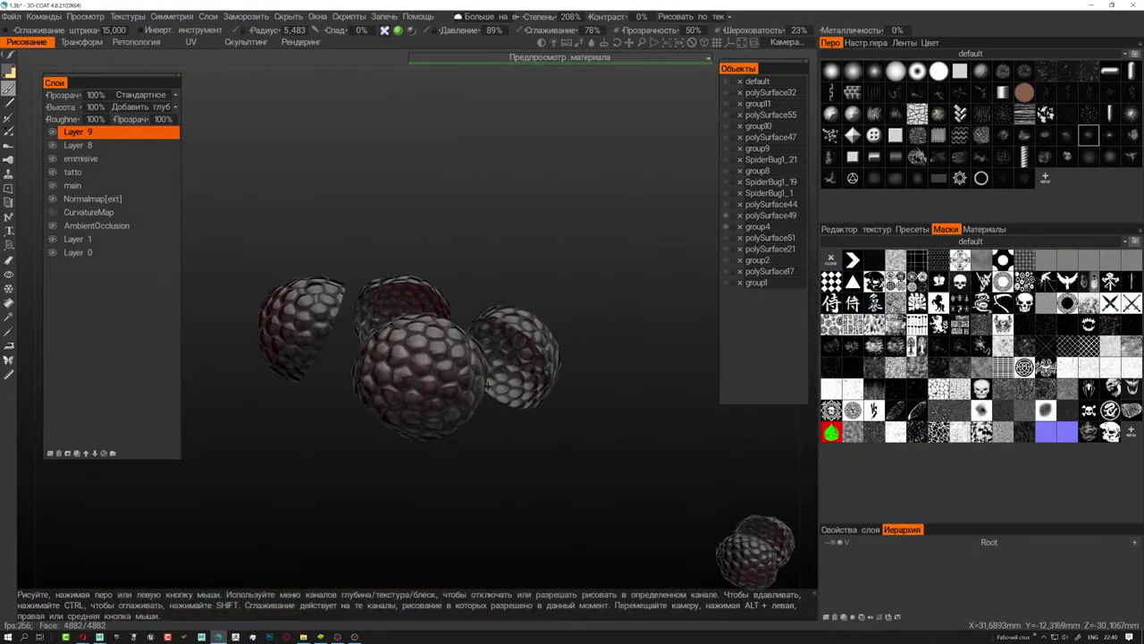
scroll(503, 390, "up", 10)
right_click_drag(364, 298, 628, 441)
left_click_drag(469, 322, 396, 335)
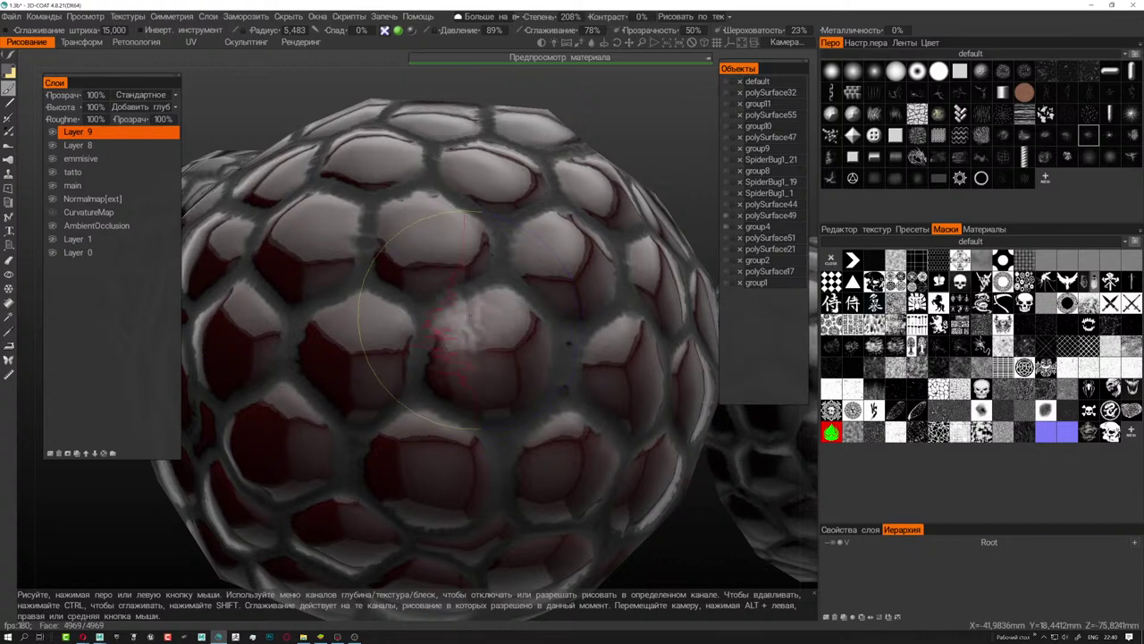
- Paint small red strokes and squiggles into several upper cells of the sphere
left_click_drag(411, 210, 449, 224)
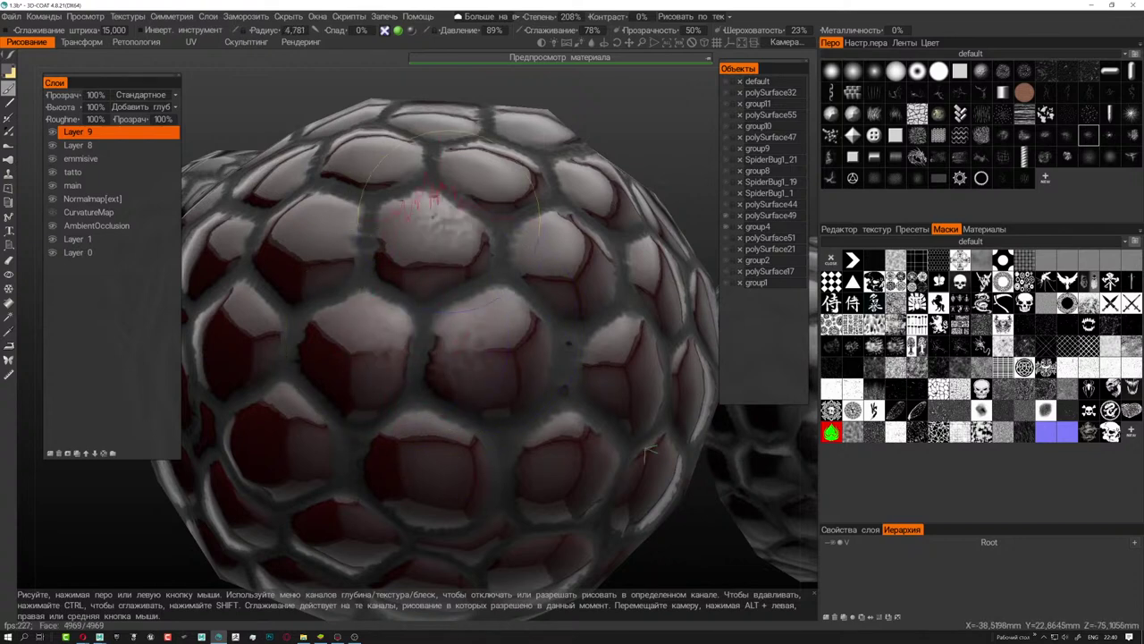
left_click_drag(645, 454, 651, 454, "alt")
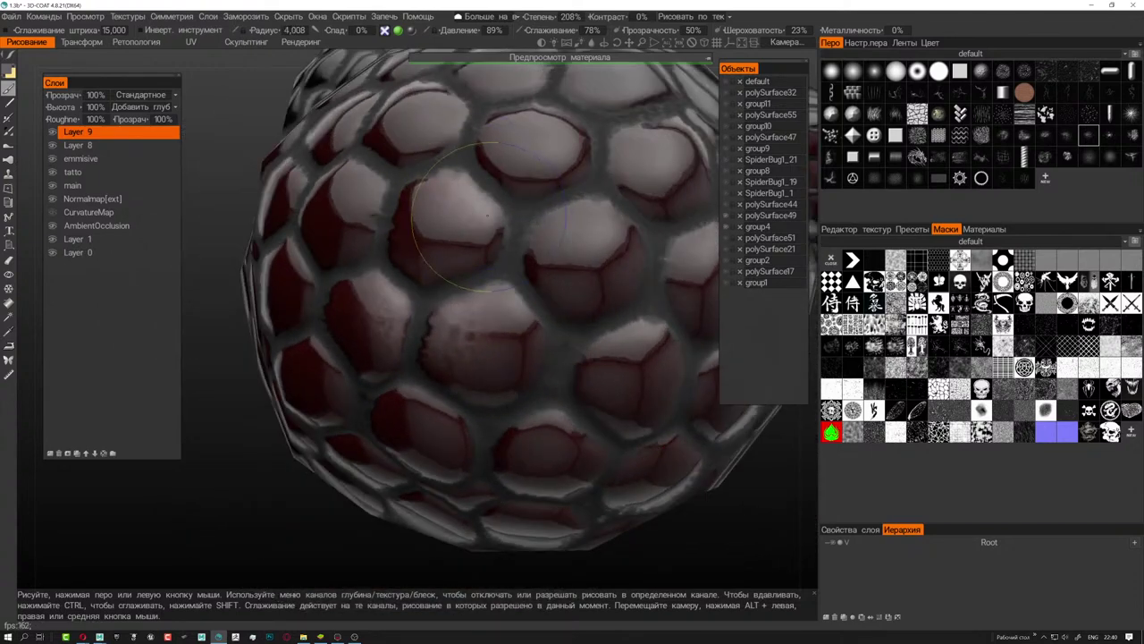
left_click_drag(487, 215, 454, 255)
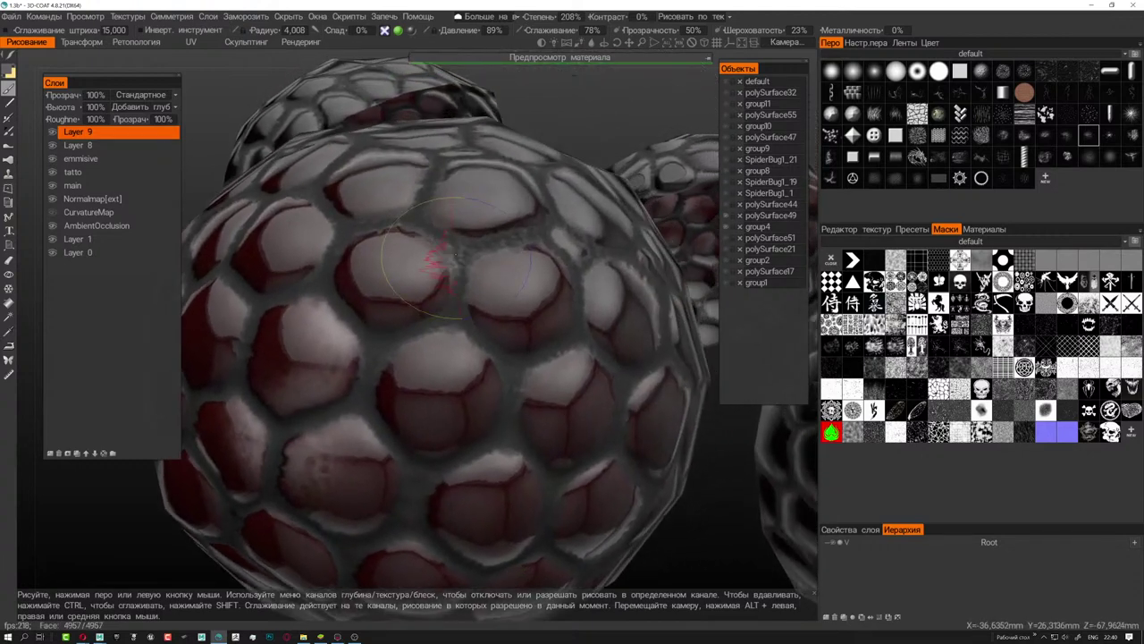
mouse_move(371, 300)
left_mouse_down("alt")
mouse_move(536, 259)
mouse_move(554, 268)
mouse_move(393, 529)
mouse_move(496, 321)
mouse_move(490, 371)
mouse_move(391, 308)
left_mouse_up("alt")
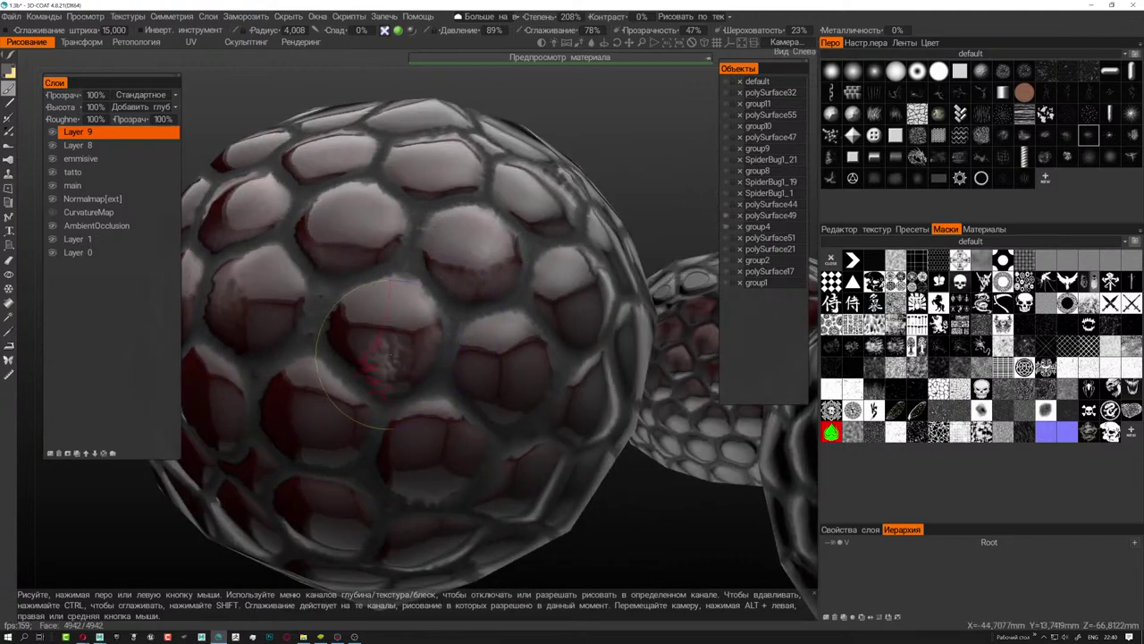
left_click_drag(409, 415, 535, 270, "alt")
mouse_move(496, 322)
left_mouse_down("alt")
mouse_move(407, 318)
mouse_move(416, 357)
left_mouse_up("alt")
mouse_move(299, 402)
left_mouse_down("alt")
mouse_move(413, 342)
mouse_move(536, 313)
left_mouse_up("alt")
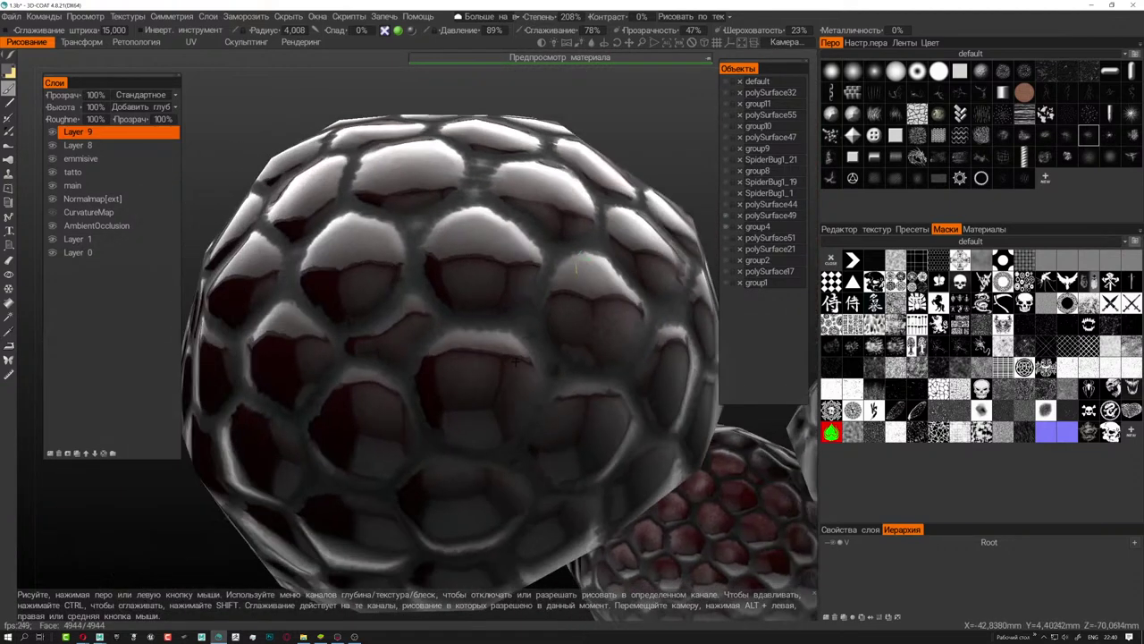
left_click_drag(487, 371, 501, 385)
- Undo the stray red squiggle and dab noisy red speckles onto another cell
key("ctrl+z")
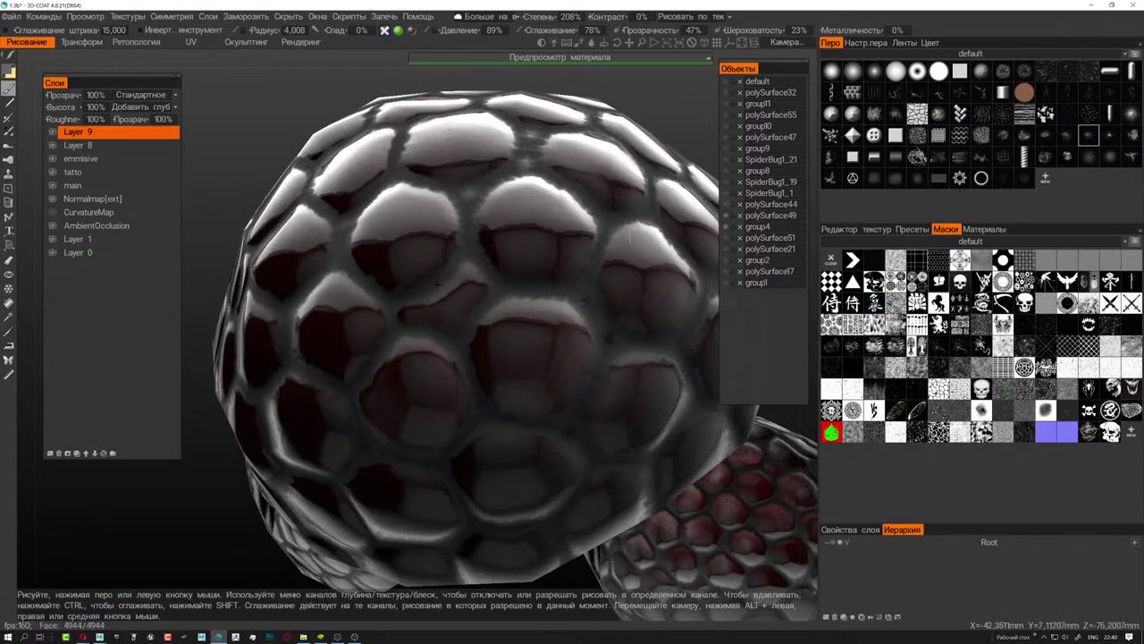
left_click_drag(437, 282, 438, 284, "alt")
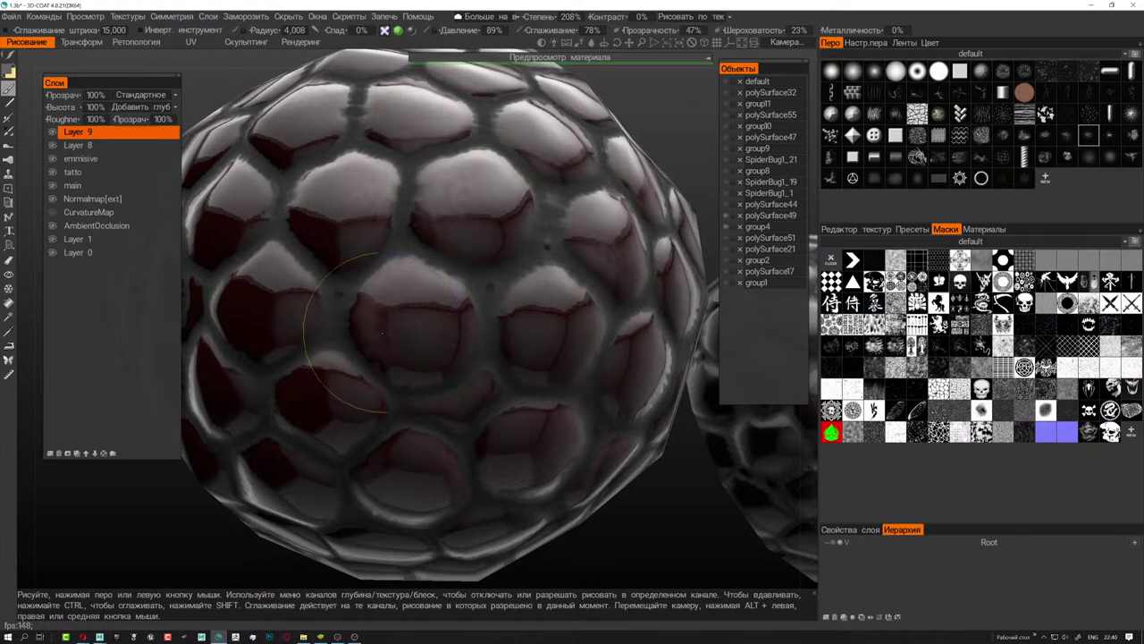
left_click_drag(465, 313, 525, 281, "alt")
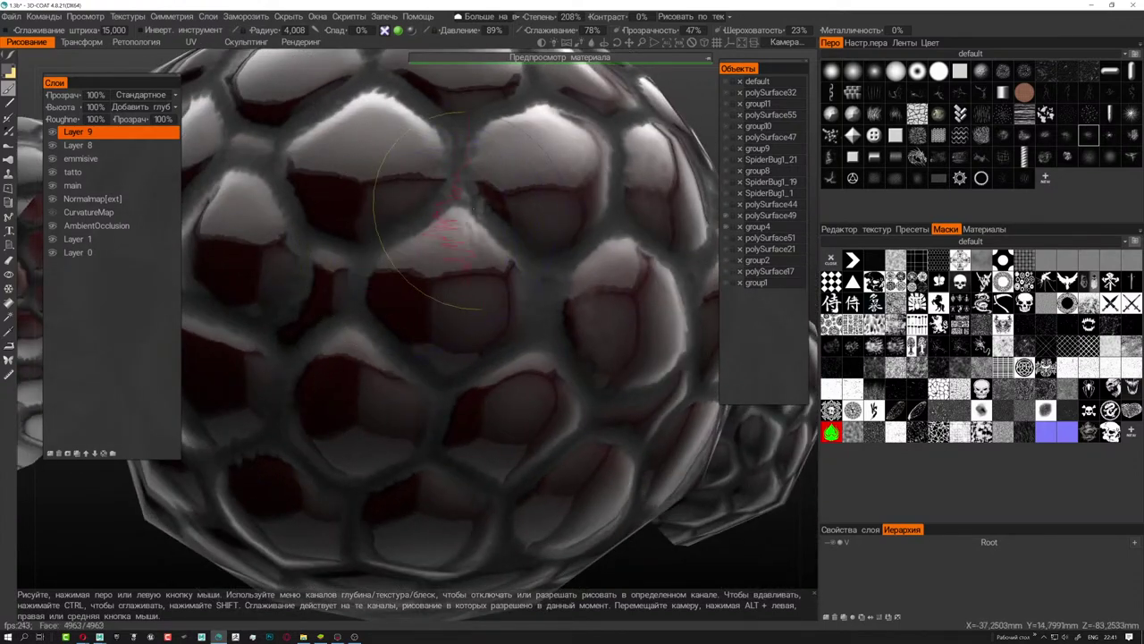
left_click_drag(434, 256, 408, 279)
mouse_move(504, 338)
left_mouse_down("alt")
mouse_move(492, 396)
mouse_move(536, 363)
mouse_move(479, 333)
left_mouse_up("alt")
scroll(478, 333, "up", 3)
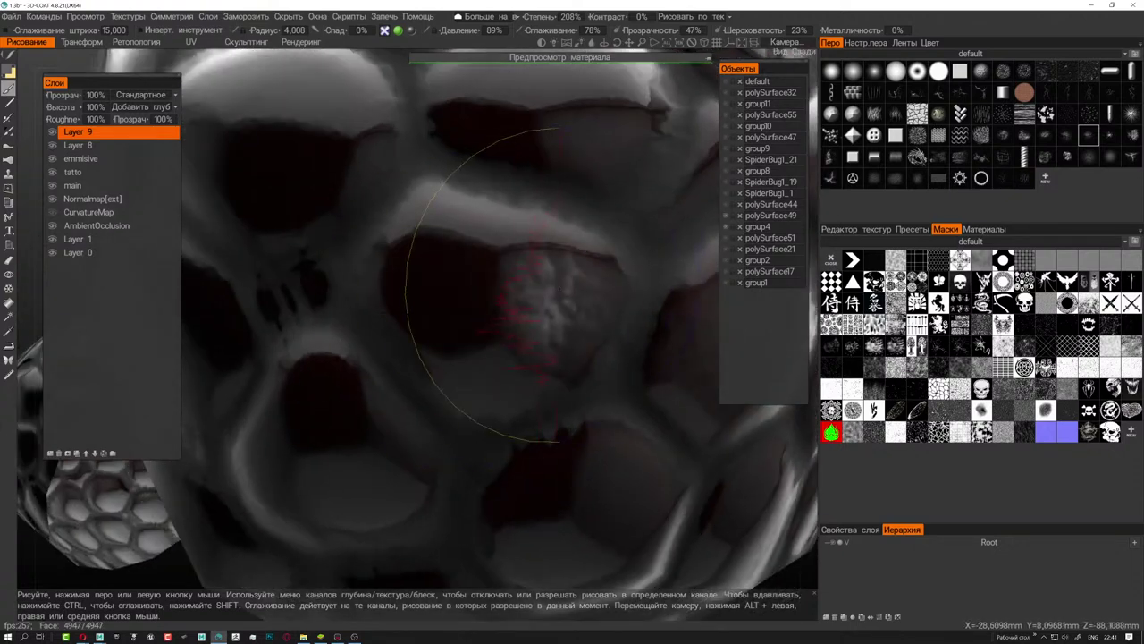
- Paint red and light speckles onto another red-painted cell
scroll(503, 322, "down", 5)
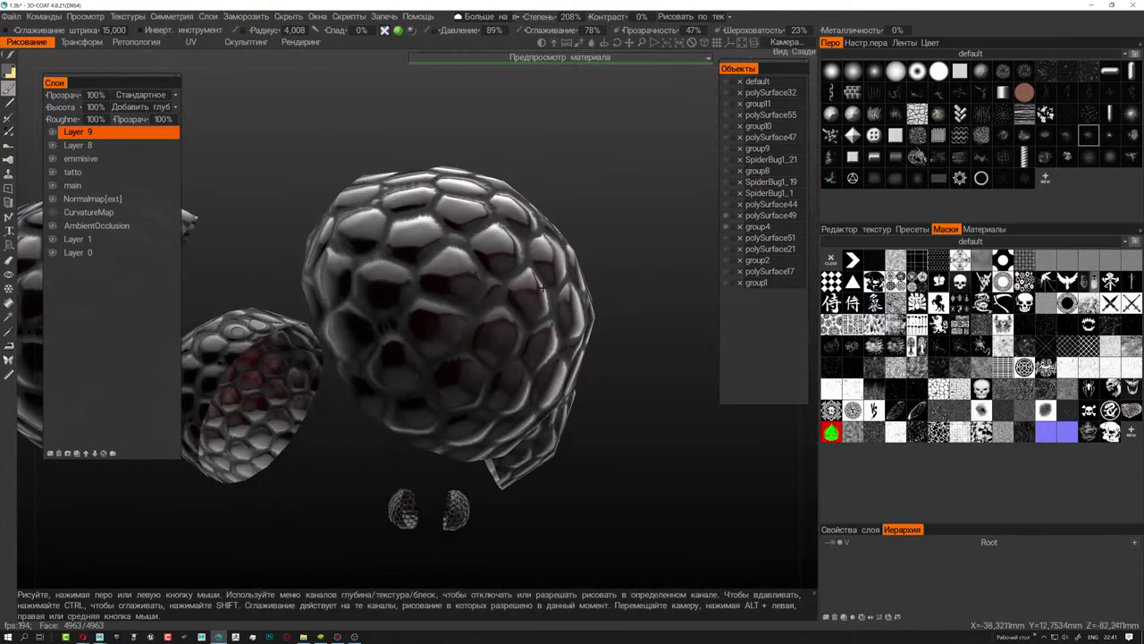
left_click_drag(503, 323, 501, 295, "alt")
scroll(500, 295, "up", 5)
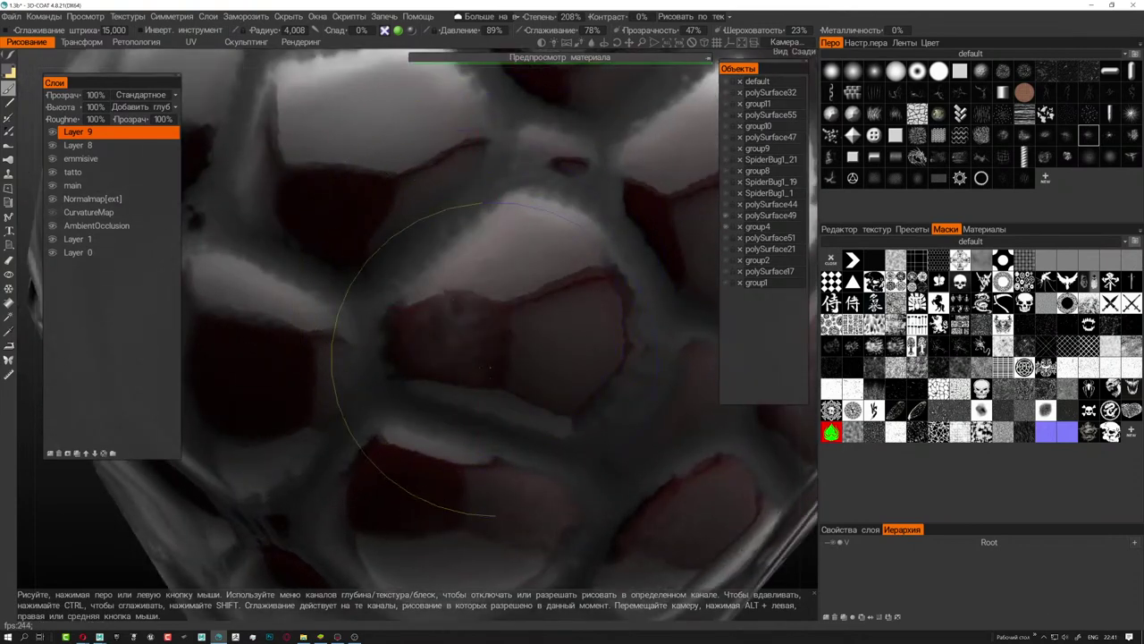
left_click_drag(532, 407, 580, 371)
scroll(579, 371, "down", 5)
scroll(564, 348, "up", 3)
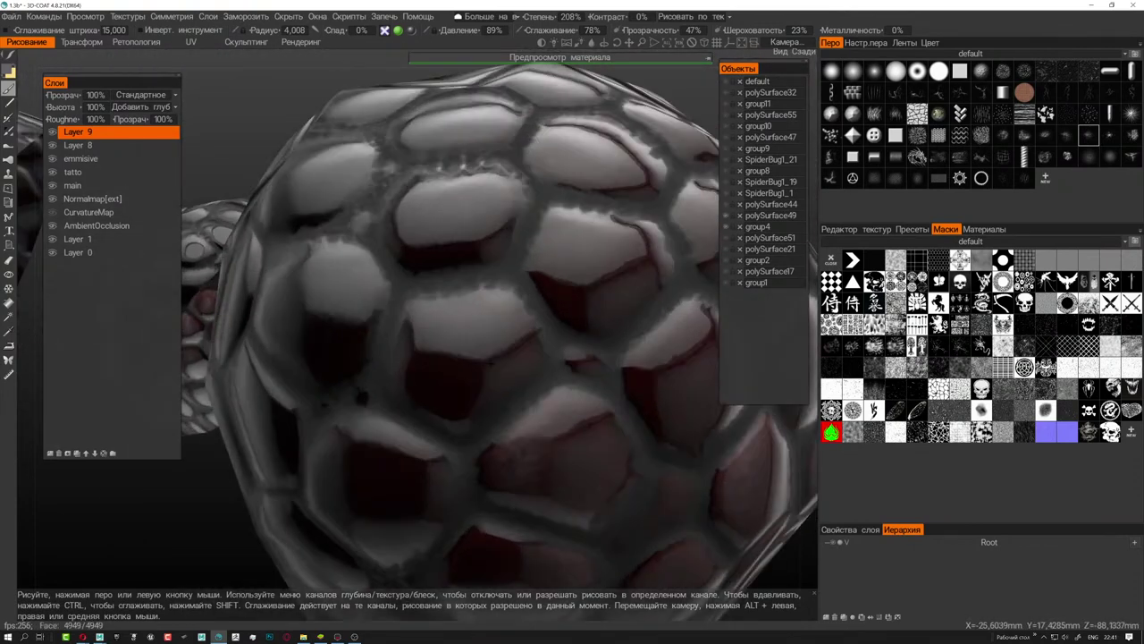
scroll(555, 329, "up", 2)
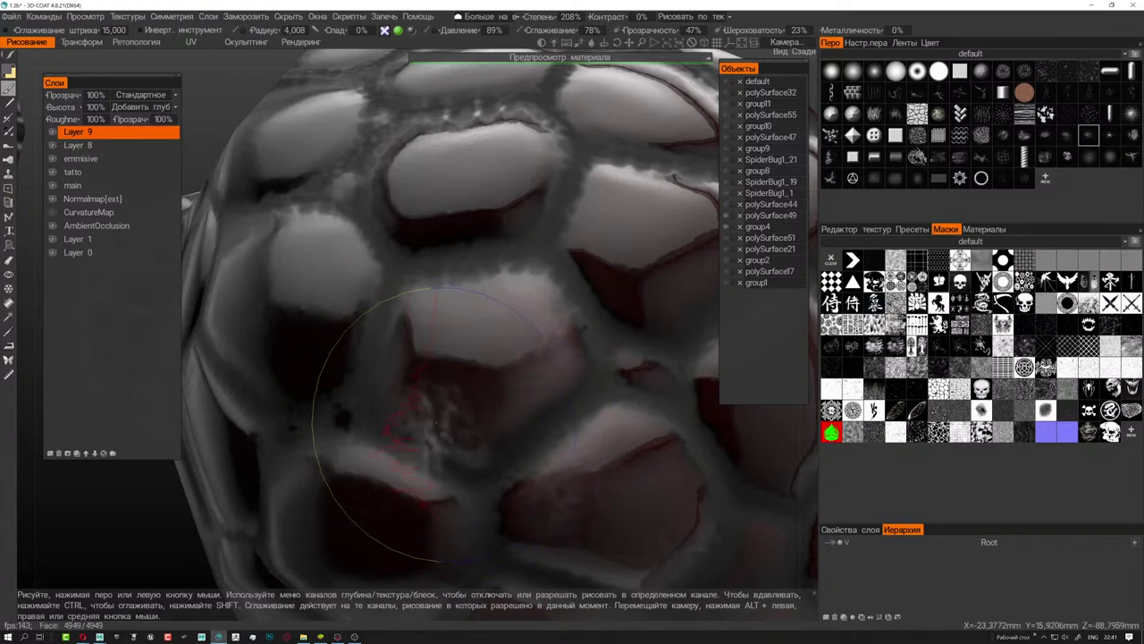
- Rotate the sphere through several angles, then pull back to see all four spheres
mouse_move(340, 340)
left_mouse_down("alt")
mouse_move(483, 340)
mouse_move(447, 332)
mouse_move(513, 328)
left_mouse_up("alt")
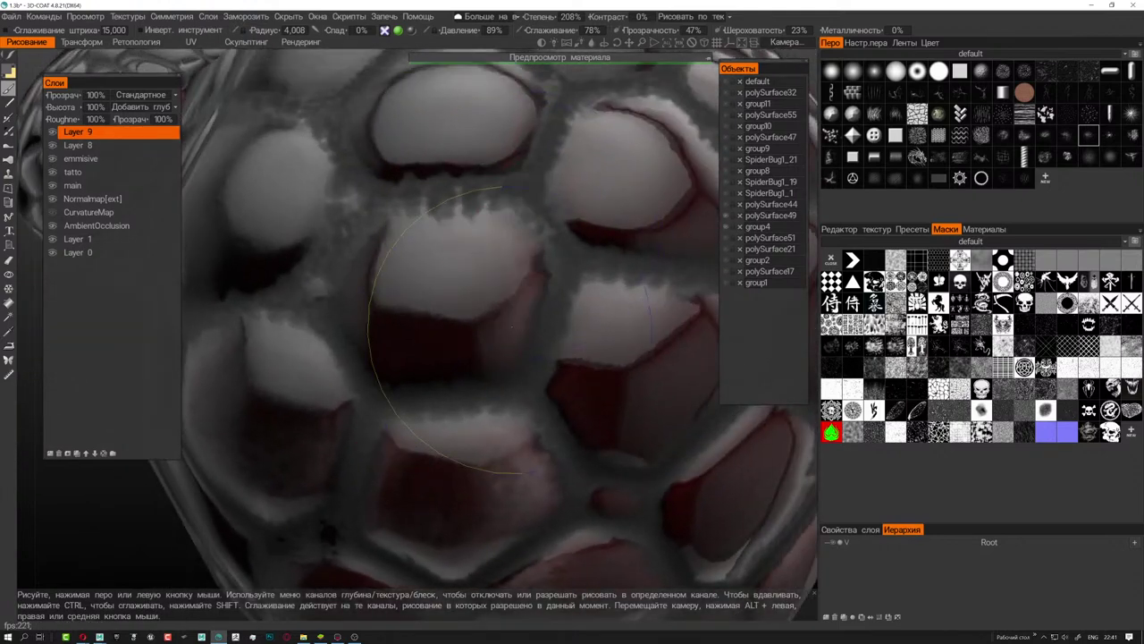
mouse_move(405, 342)
left_mouse_down("alt")
mouse_move(480, 284)
mouse_move(523, 295)
left_mouse_up("alt")
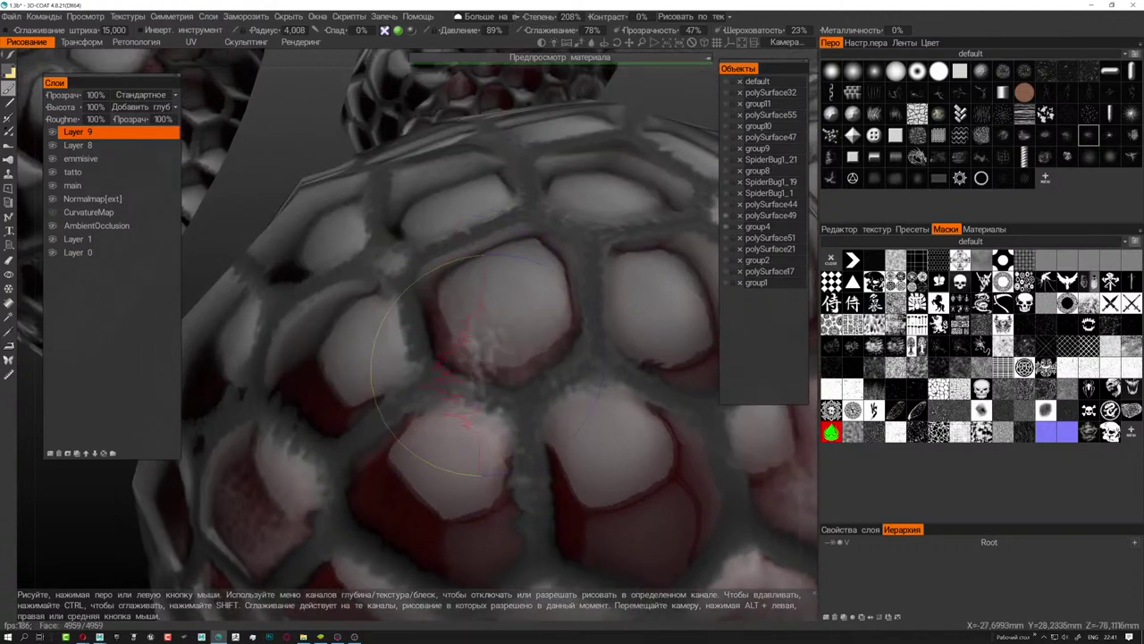
mouse_move(361, 398)
left_mouse_down("alt")
mouse_move(511, 295)
mouse_move(386, 295)
left_mouse_up("alt")
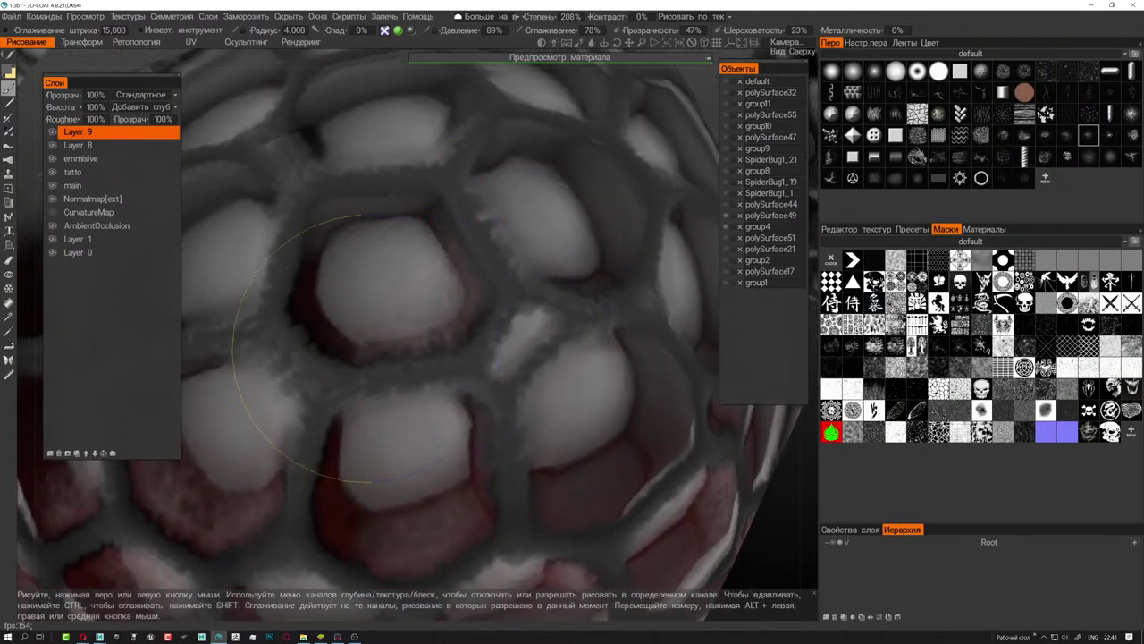
left_click_drag(366, 344, 414, 259, "alt")
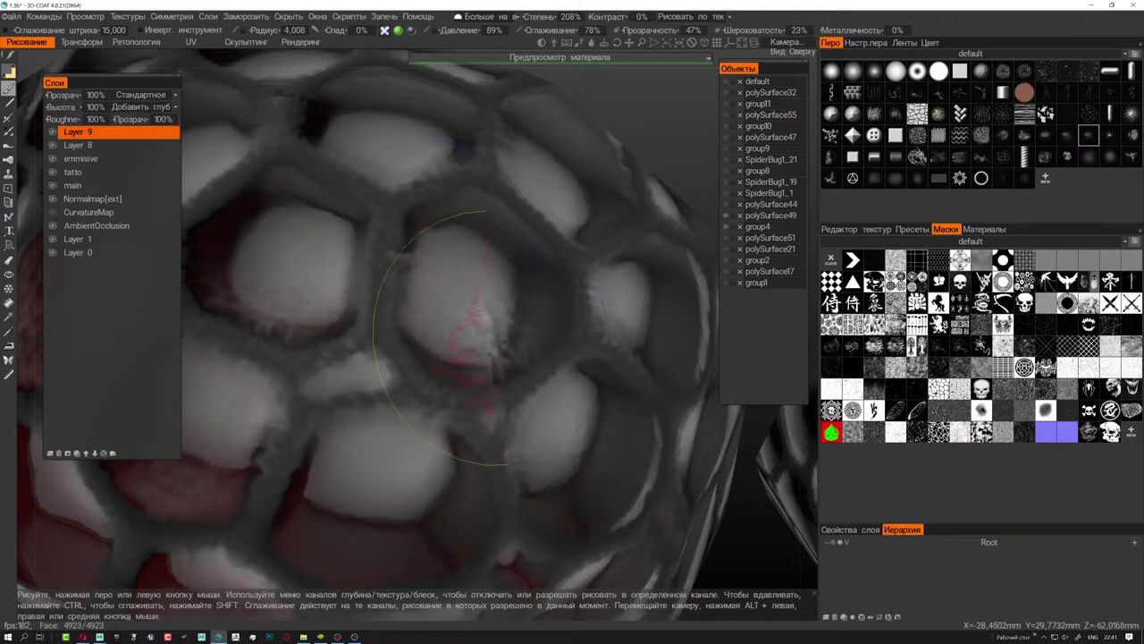
mouse_move(365, 333)
left_mouse_down("alt")
mouse_move(487, 447)
mouse_move(533, 349)
left_mouse_up("alt")
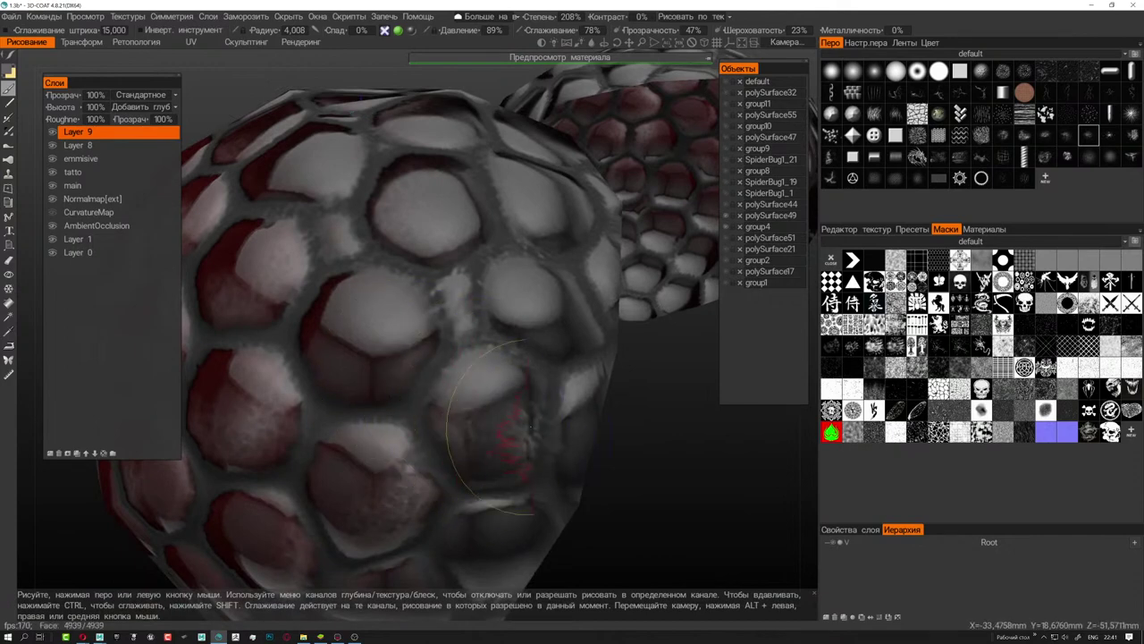
mouse_move(576, 362)
left_mouse_down("alt")
mouse_move(610, 369)
mouse_move(351, 357)
left_mouse_up("alt")
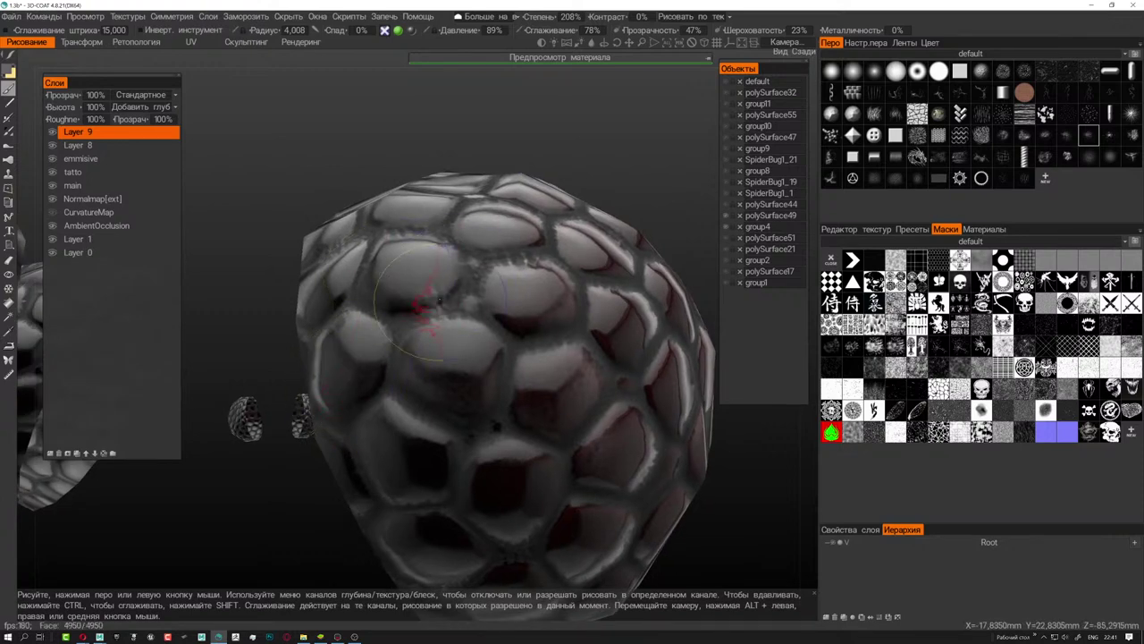
left_click_drag(429, 304, 449, 321, "alt")
right_click_drag(448, 322, 487, 354, "alt")
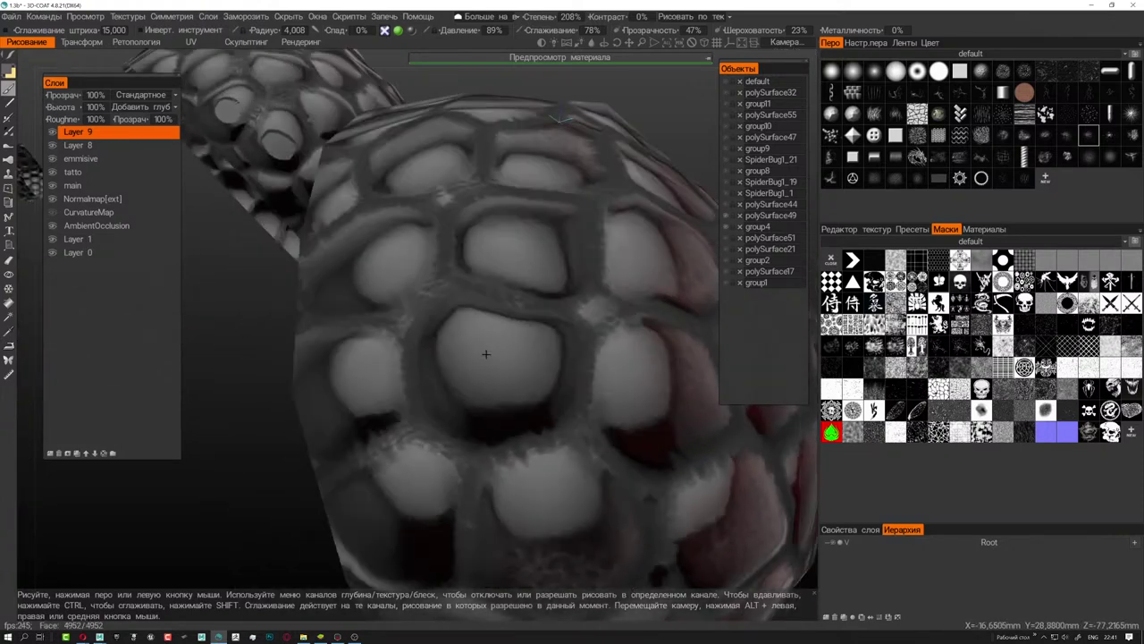
left_click_drag(543, 368, 425, 245, "alt")
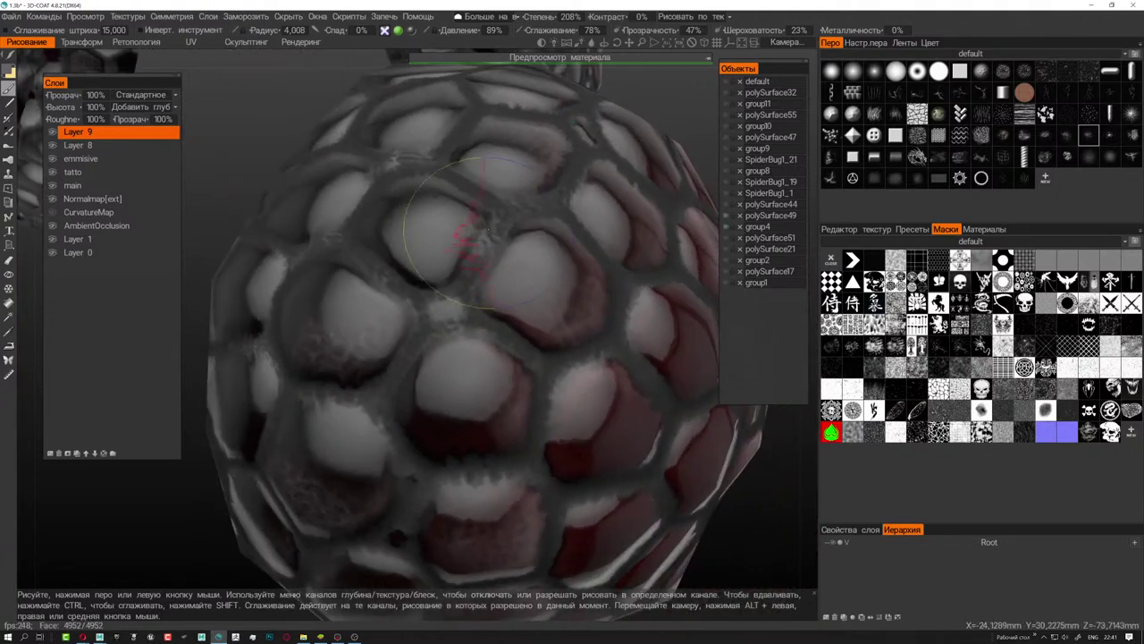
right_click_drag(371, 272, 407, 286, "alt")
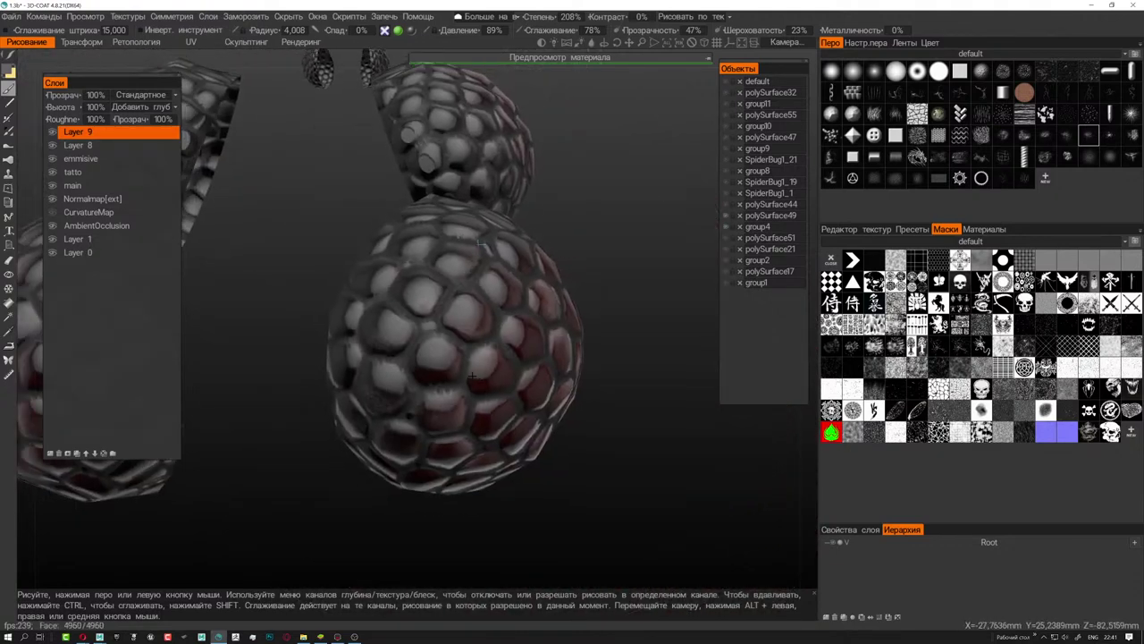
mouse_move(407, 286)
left_mouse_down("alt")
mouse_move(512, 327)
mouse_move(369, 375)
mouse_move(417, 354)
left_mouse_up("alt")
- Orbit between close-ups and wide views of the spheres, then open the 'Больше на' options
right_click_drag(418, 354, 465, 333, "alt")
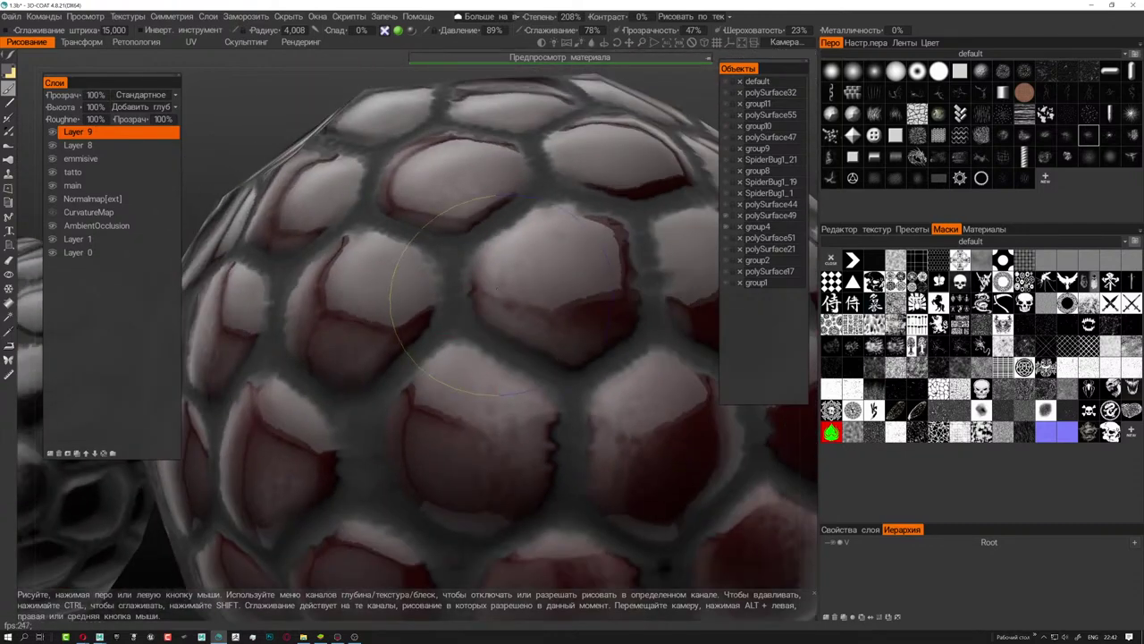
right_click_drag(472, 295, 583, 401, "alt")
left_click_drag(583, 401, 429, 394, "alt")
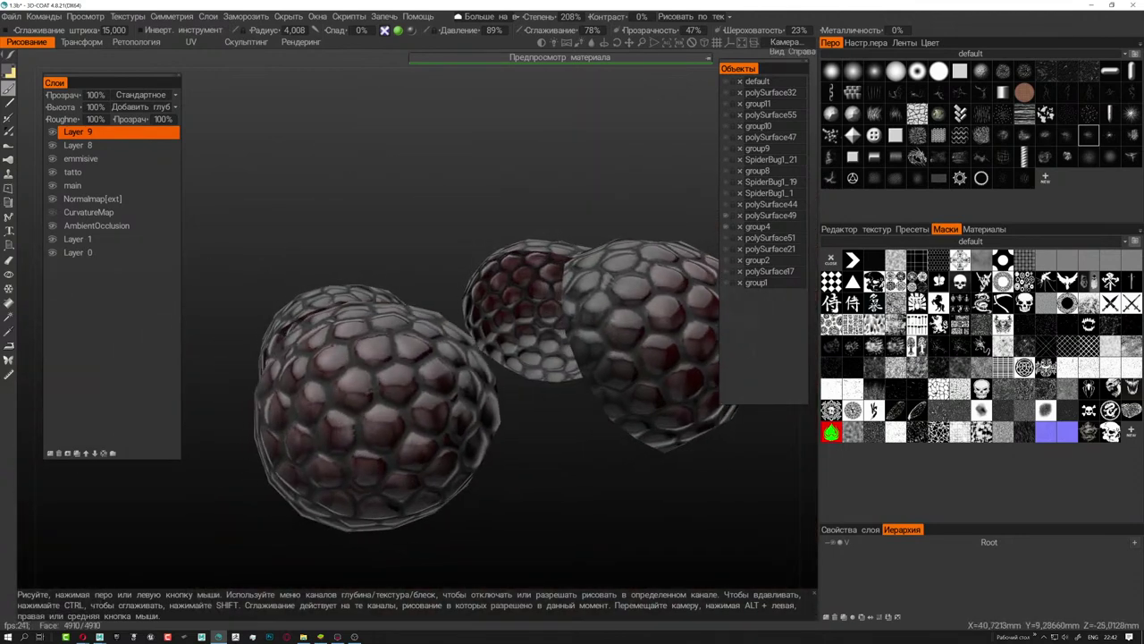
right_click_drag(429, 394, 463, 371, "alt")
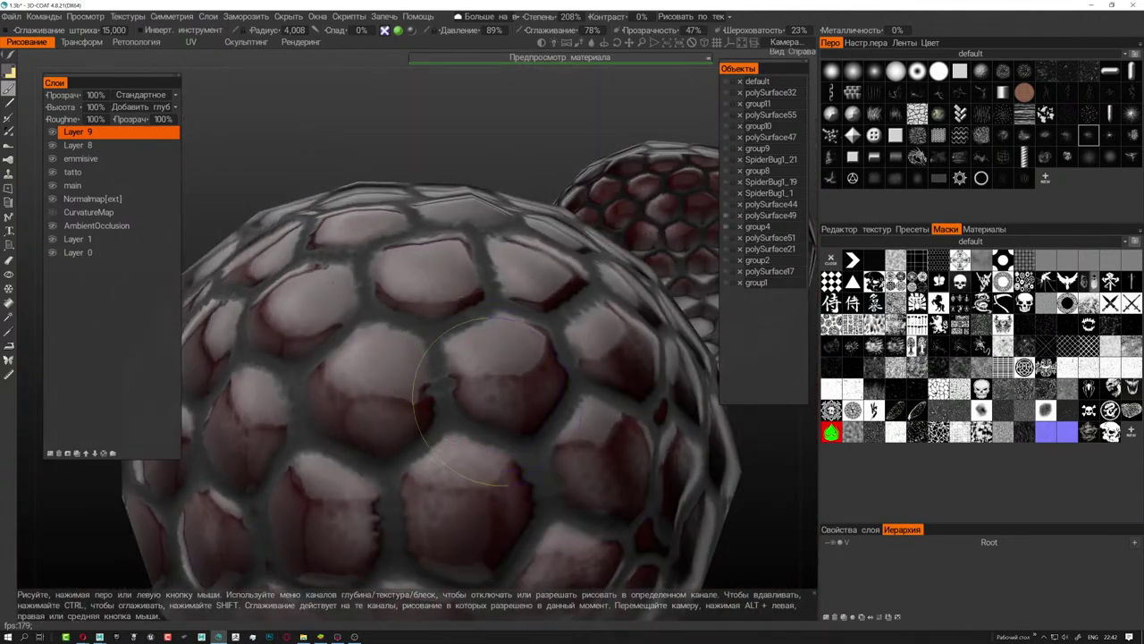
right_click_drag(471, 464, 422, 442, "alt")
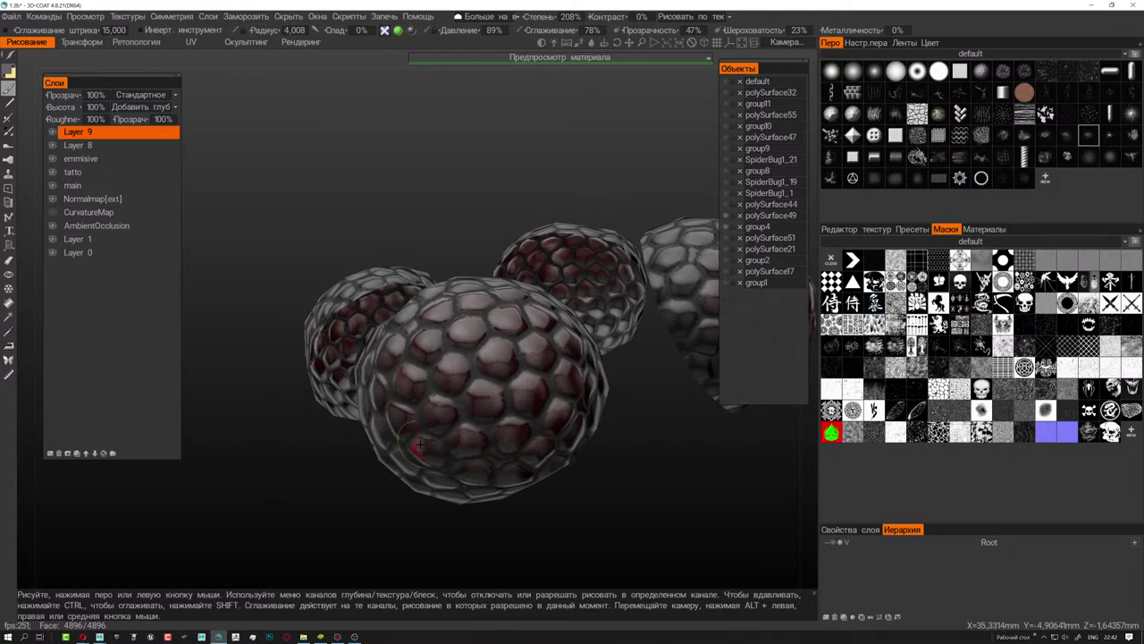
mouse_move(421, 442)
left_mouse_down("alt")
mouse_move(456, 407)
mouse_move(425, 395)
mouse_move(401, 360)
left_mouse_up("alt")
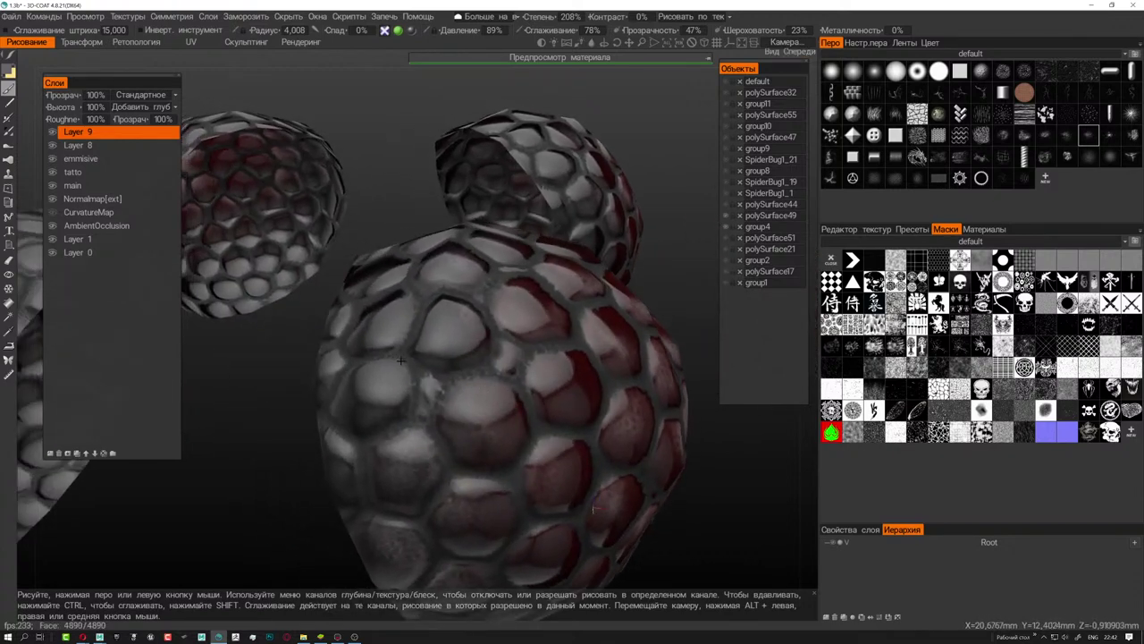
right_click_drag(400, 360, 304, 474, "alt")
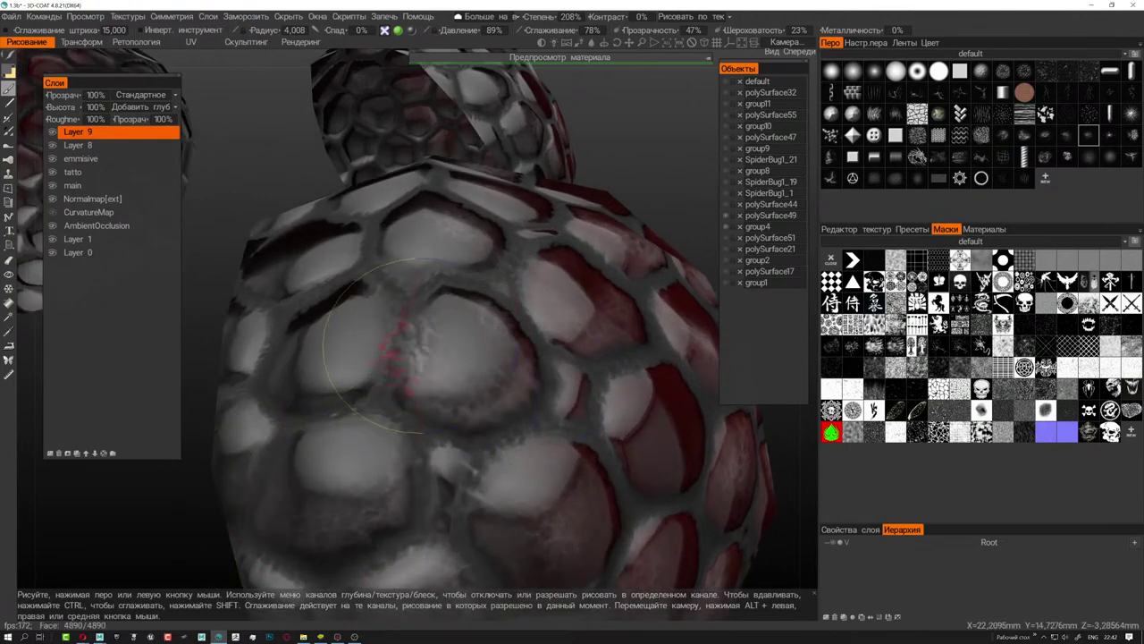
left_click_drag(335, 384, 358, 371, "alt")
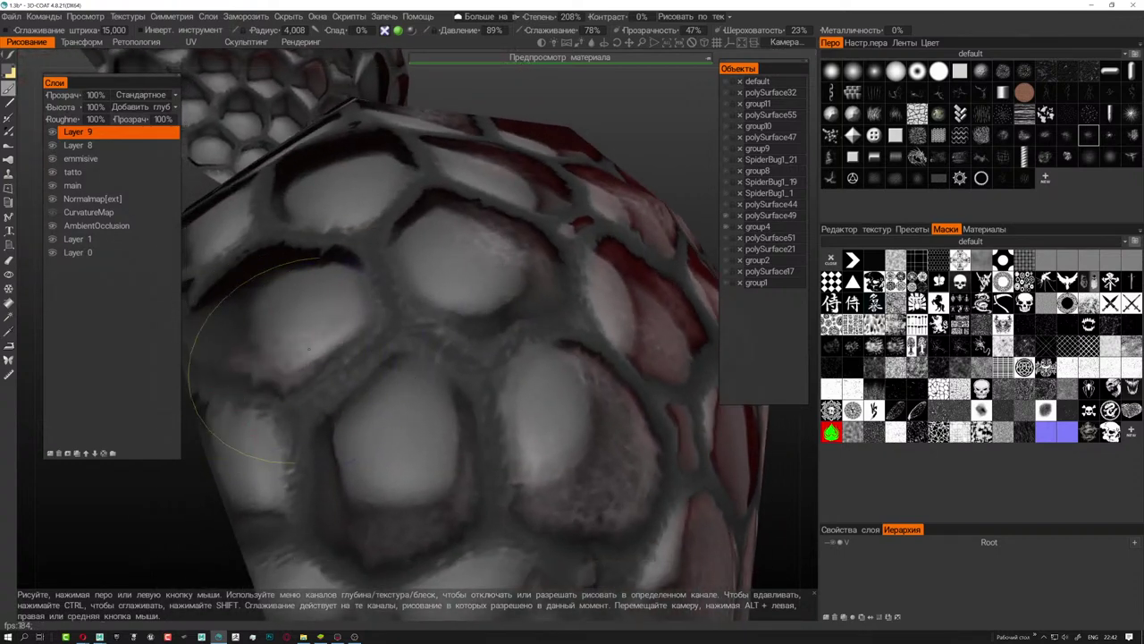
scroll(379, 394, "down", 5)
mouse_move(357, 391)
left_mouse_down("alt")
mouse_move(509, 350)
mouse_move(423, 337)
left_mouse_up("alt")
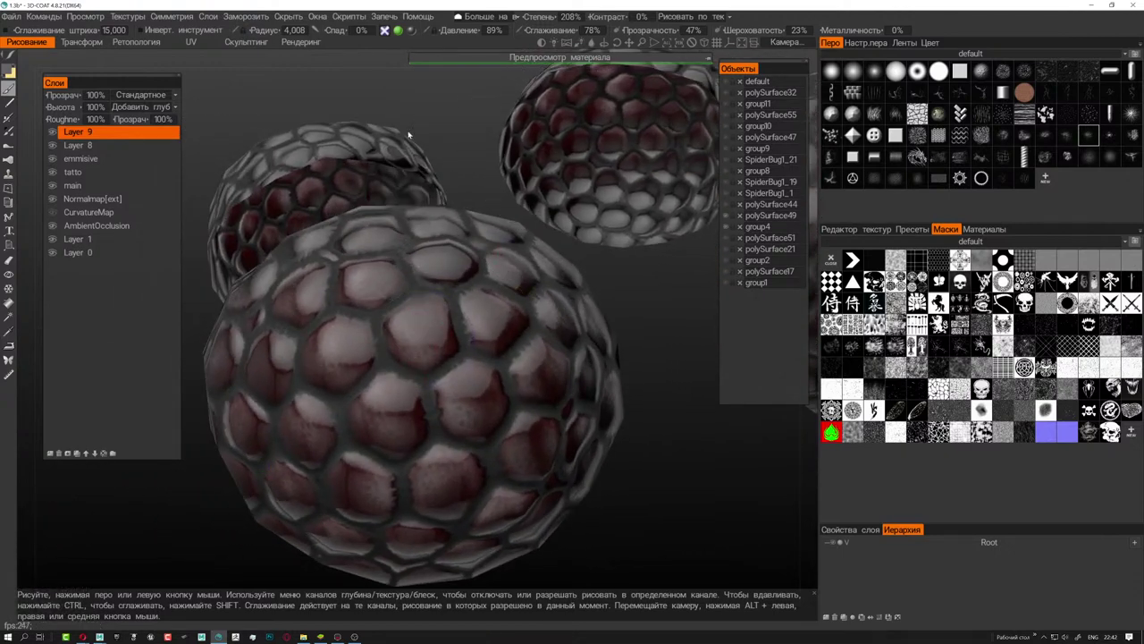
left_click(479, 17)
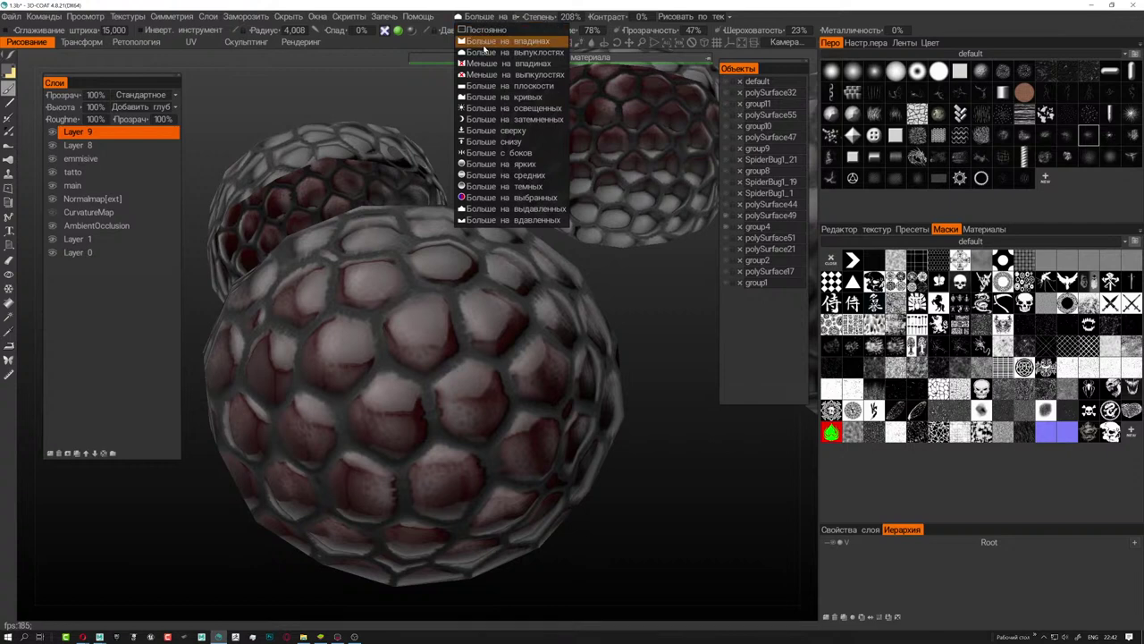
- Pick a surface-dependent option in the 'Больше на' list and zoom in on the near sphere
left_click(484, 42)
mouse_move(447, 268)
left_mouse_down("alt")
mouse_move(445, 249)
mouse_move(798, 180)
left_mouse_up("alt")
scroll(446, 250, "up", 3)
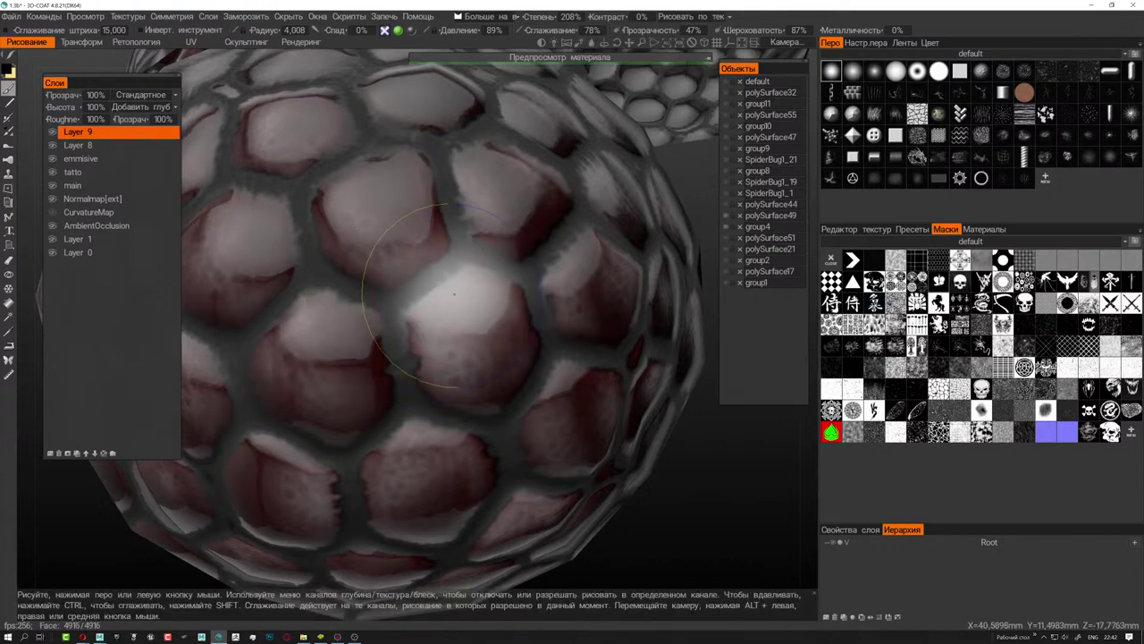
scroll(445, 293, "down", 3)
scroll(446, 293, "up", 3)
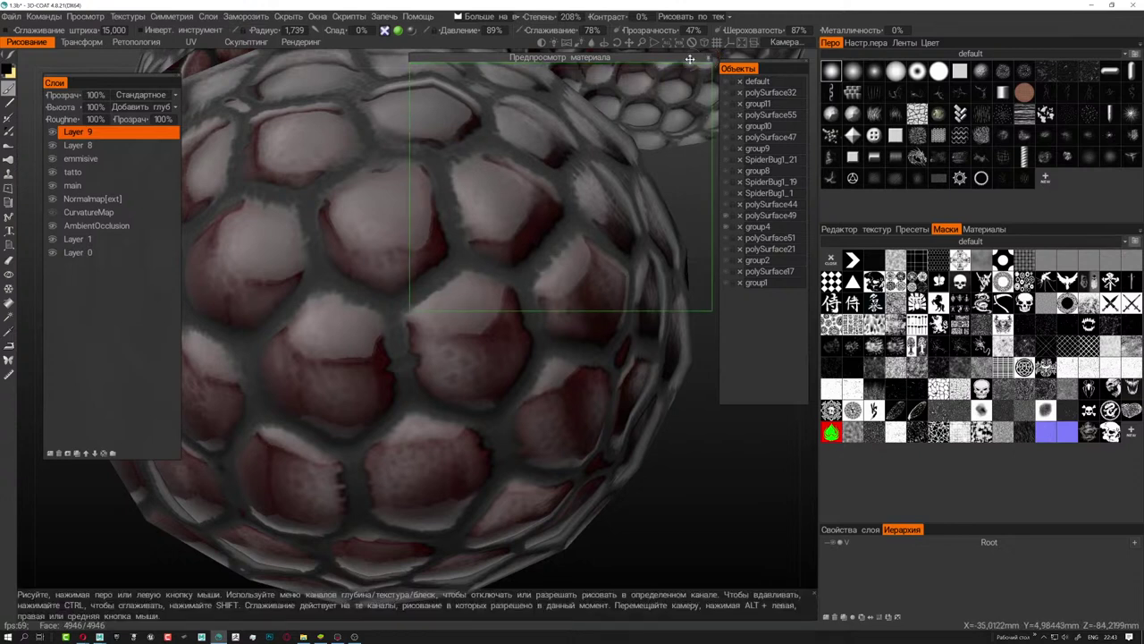
- Move the material preview aside, adjust Степень, and set 'Больше на' to 'Постоянно'
left_click_drag(691, 63, 543, 162)
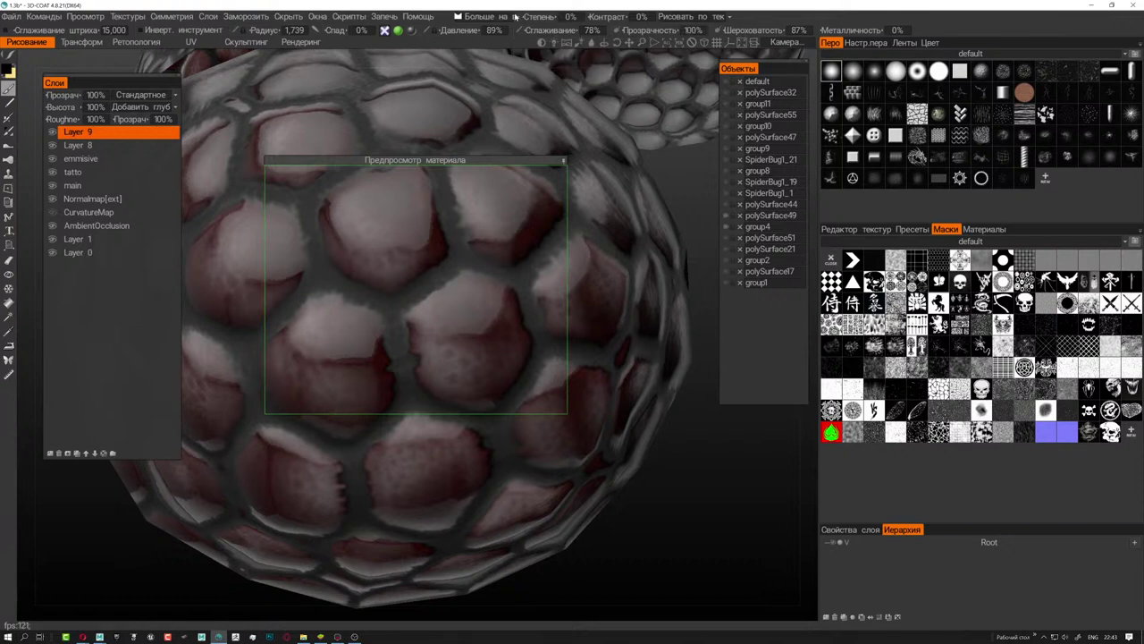
left_click_drag(588, 17, 564, 33)
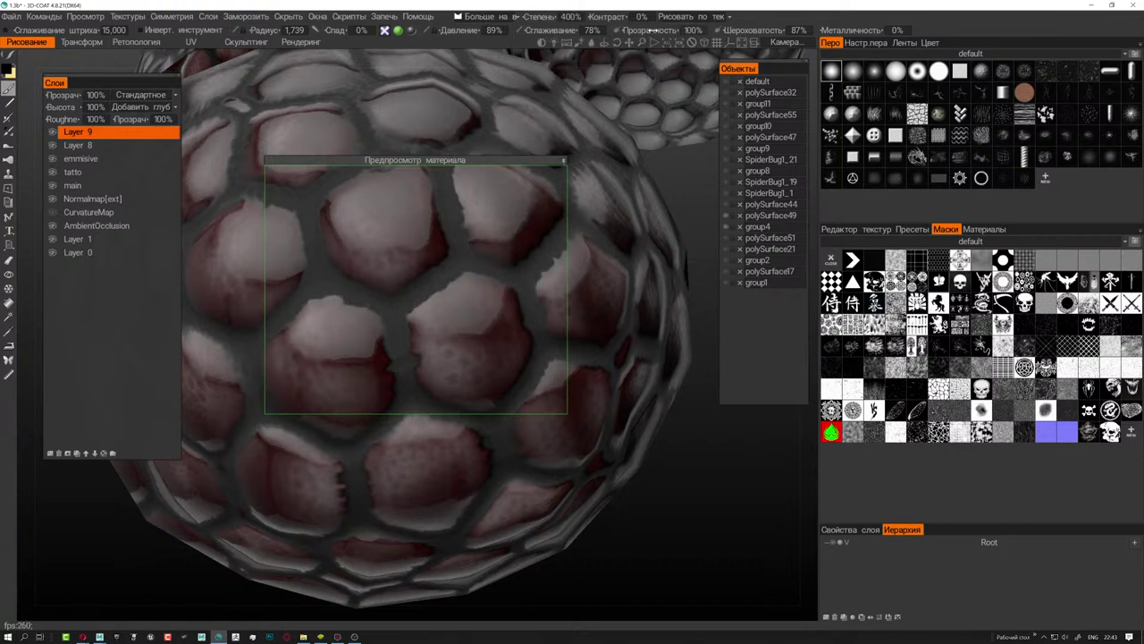
left_click(386, 31)
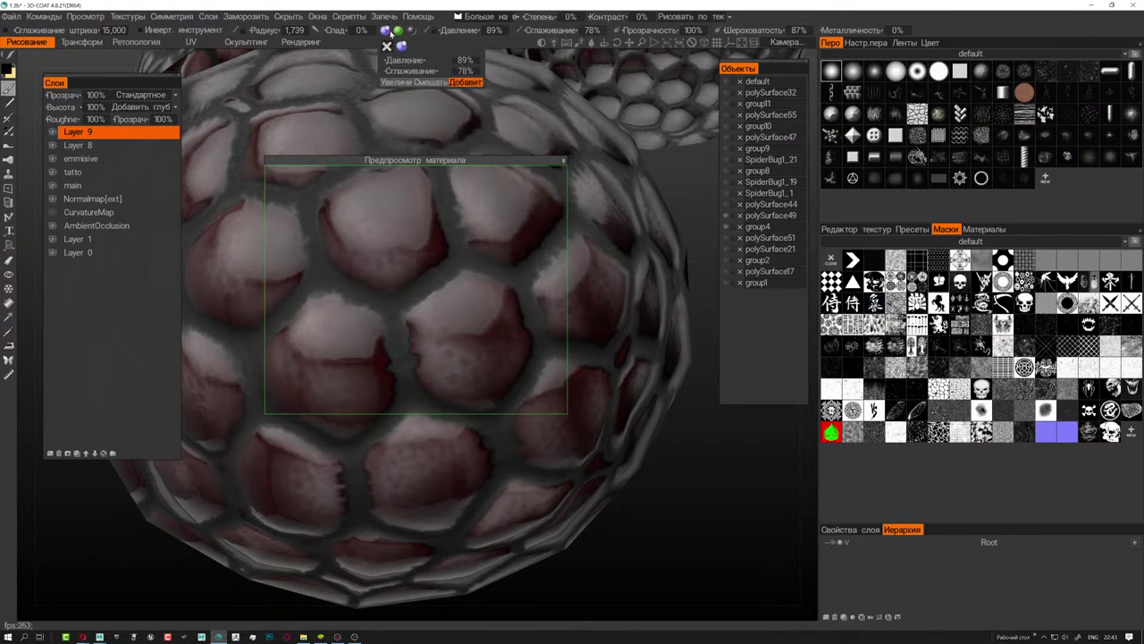
left_click(475, 17)
left_click(480, 30)
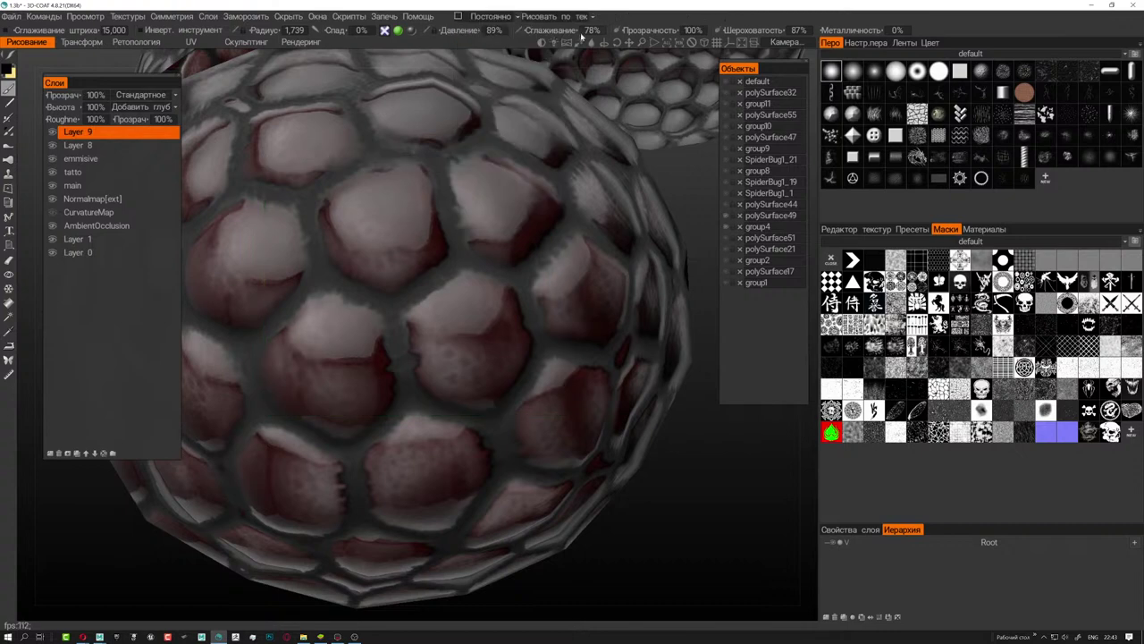
- Pick a light red paint colour in the HSL2 picker: hue 0, saturation 75%, lightness 62%
scroll(447, 256, "down", 5)
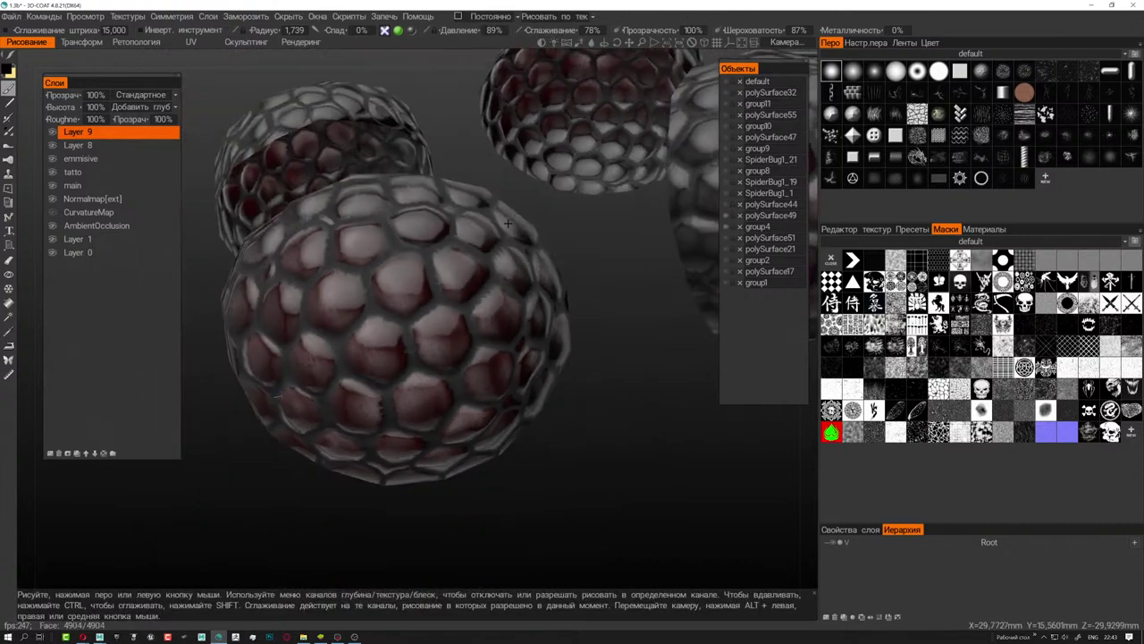
mouse_move(447, 256)
left_mouse_down("alt")
mouse_move(510, 224)
mouse_move(679, 223)
left_mouse_up("alt")
scroll(526, 229, "up", 5)
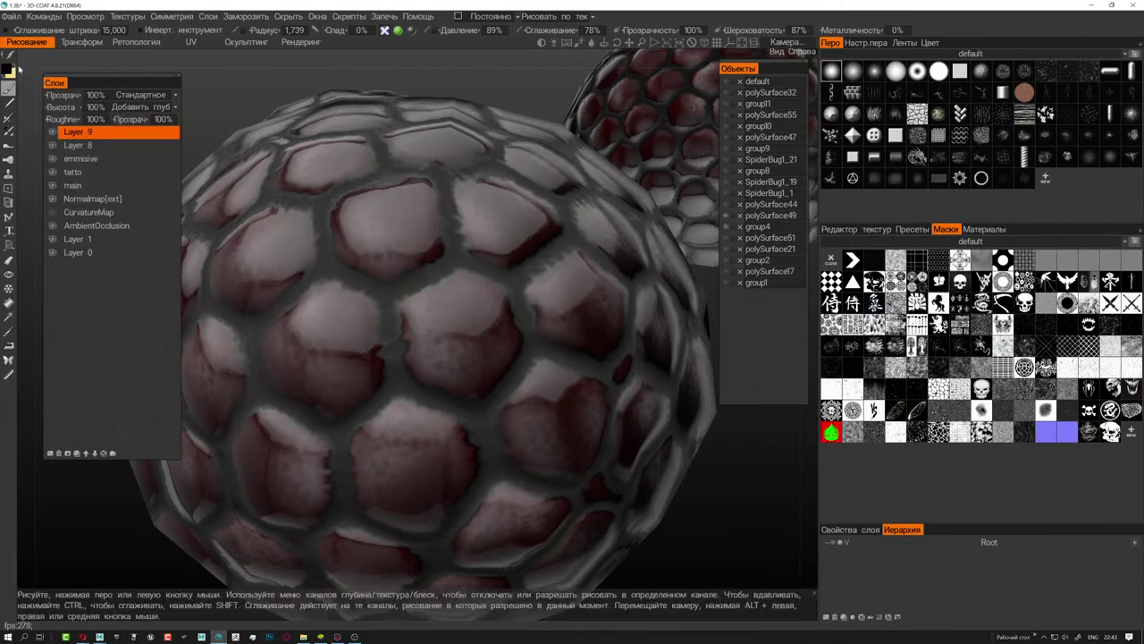
left_click(9, 70)
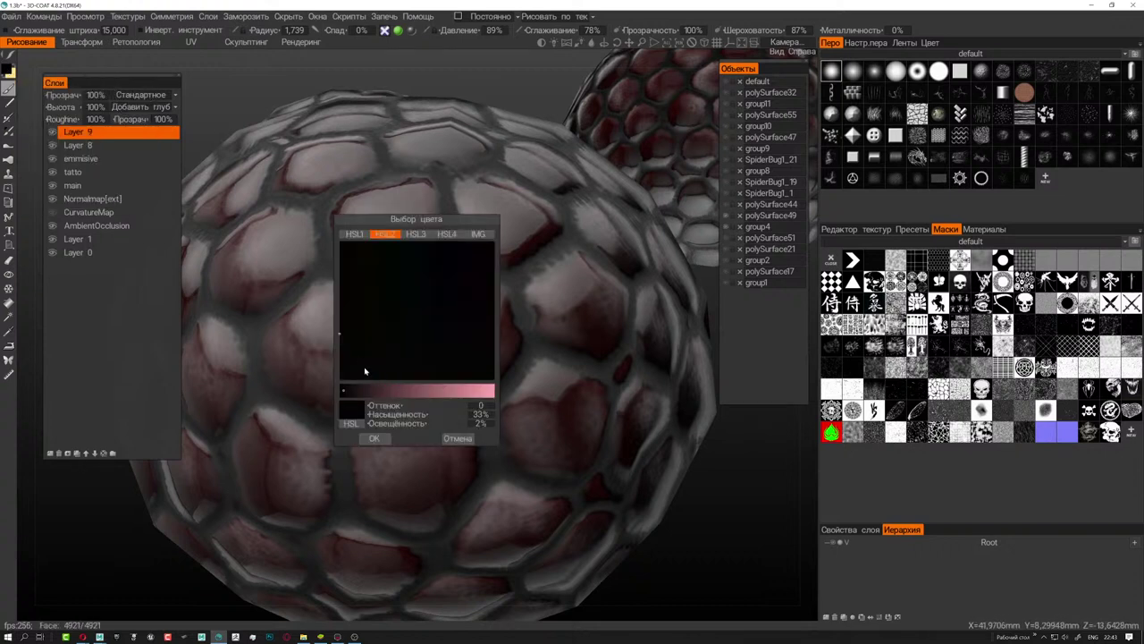
left_click(405, 397)
left_click_drag(347, 303, 337, 276)
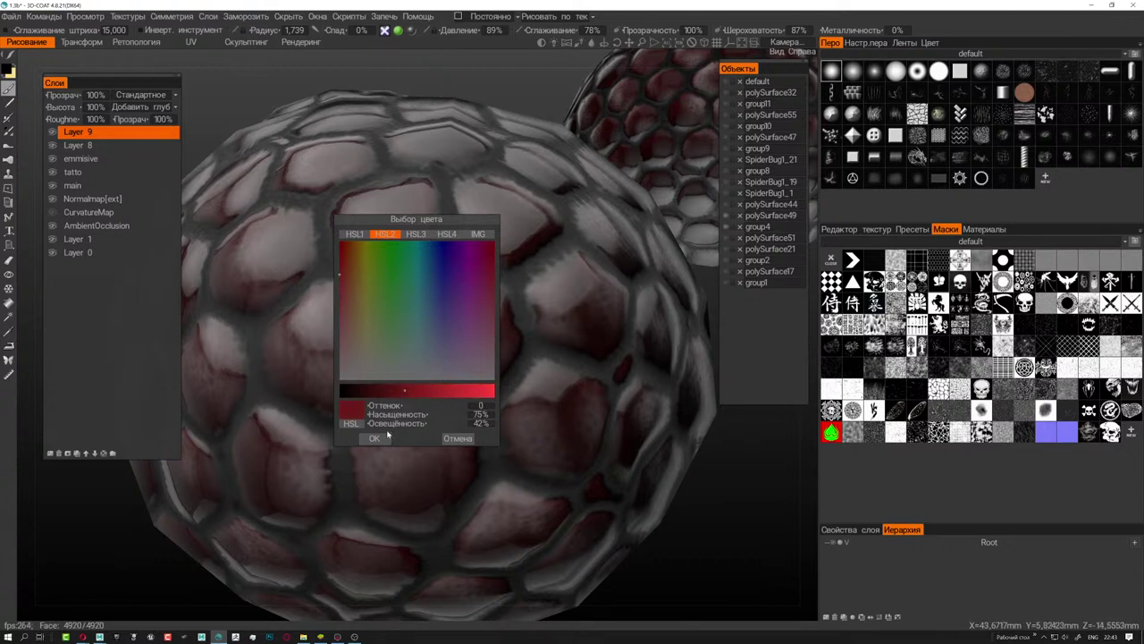
left_click(438, 394)
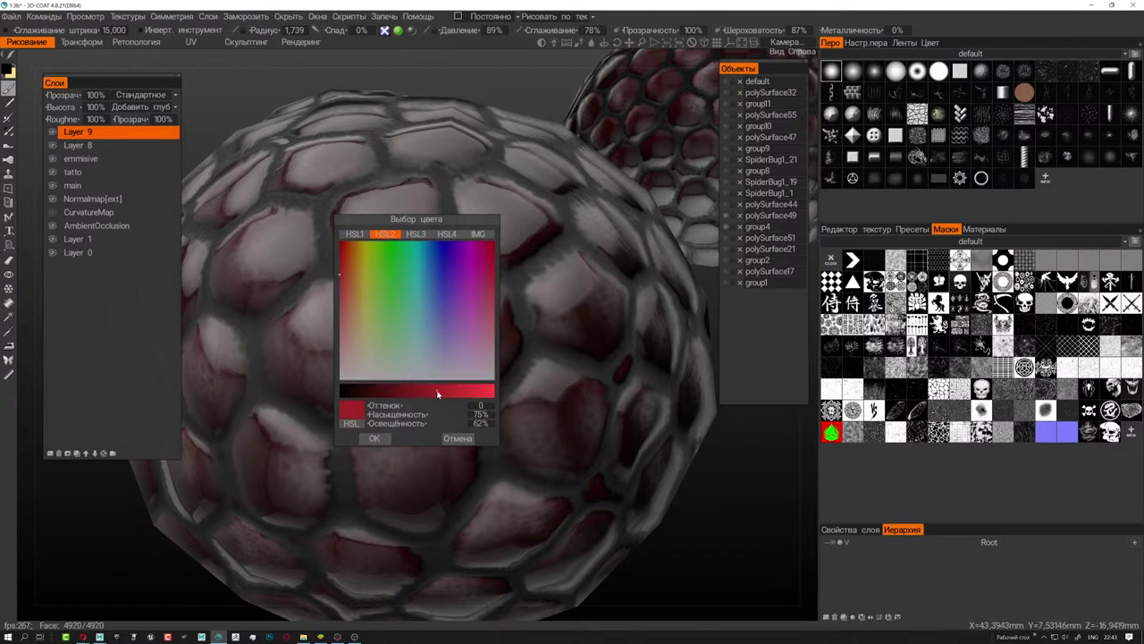
left_click(391, 438)
scroll(474, 313, "up", 2)
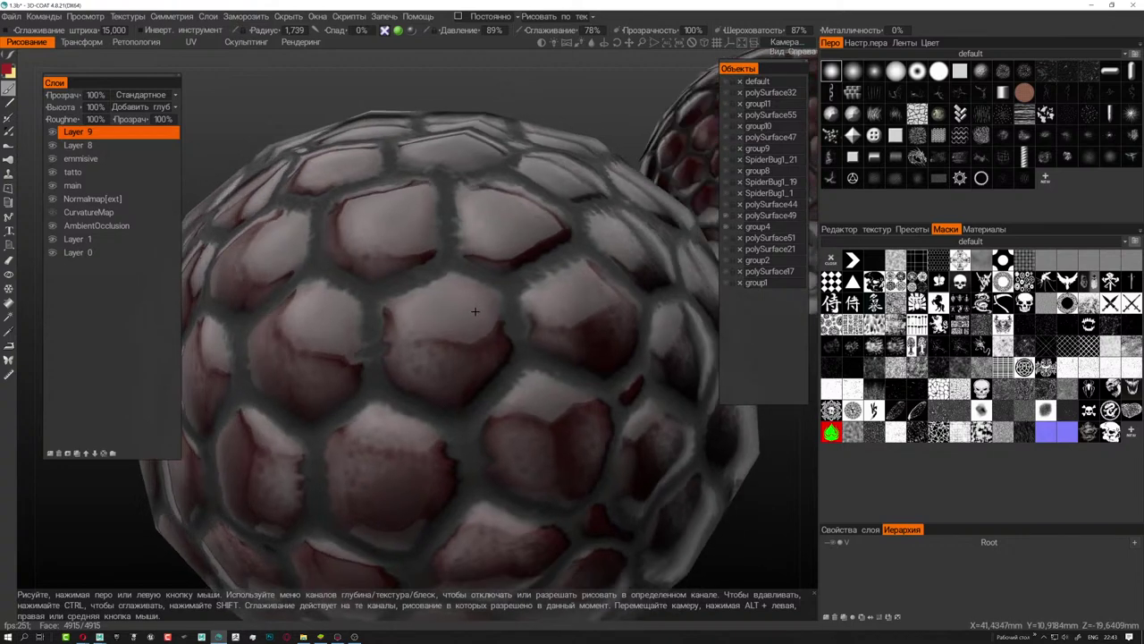
scroll(475, 313, "up", 1)
scroll(475, 312, "up", 2)
scroll(474, 310, "up", 2)
scroll(475, 310, "down", 2)
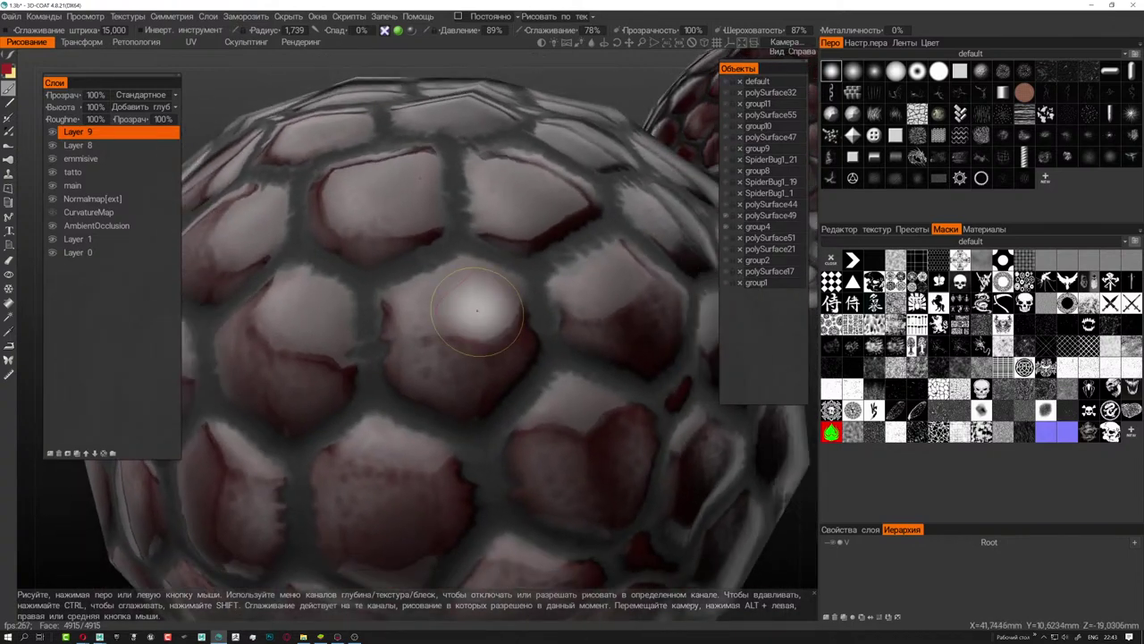
- Add new Layer 10, dab a test spot on the central cell, then undo it
left_click(50, 453)
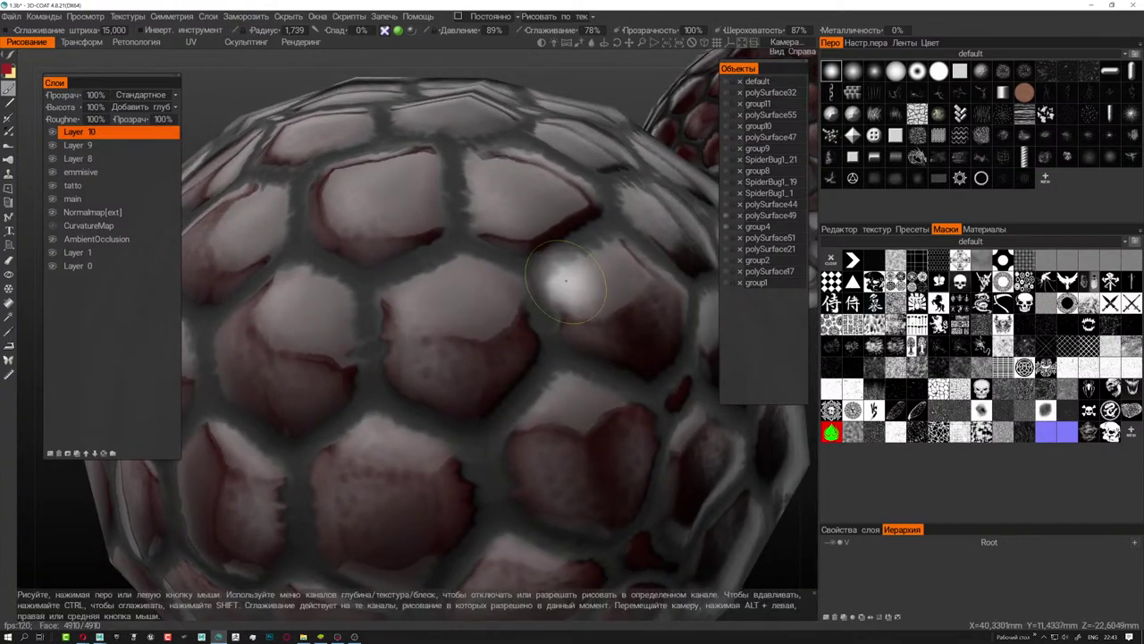
left_click_drag(588, 160, 568, 162, "alt")
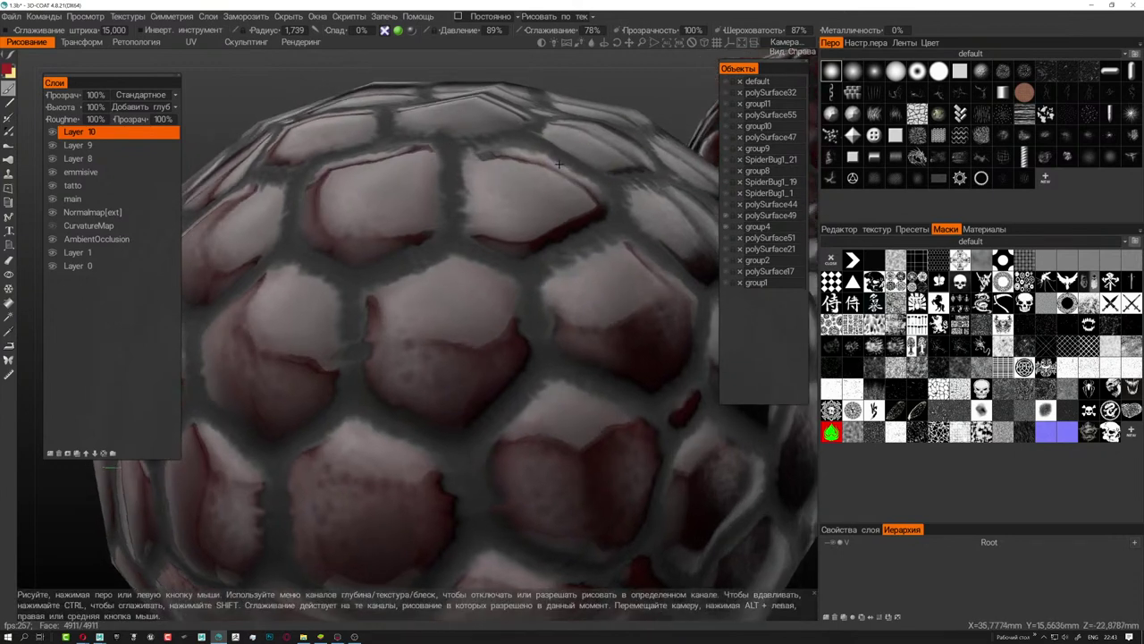
left_click(438, 329)
key("ctrl+z")
- Orbit around the sphere and repaint a softer light spot on the central cell
scroll(537, 268, "down", 10)
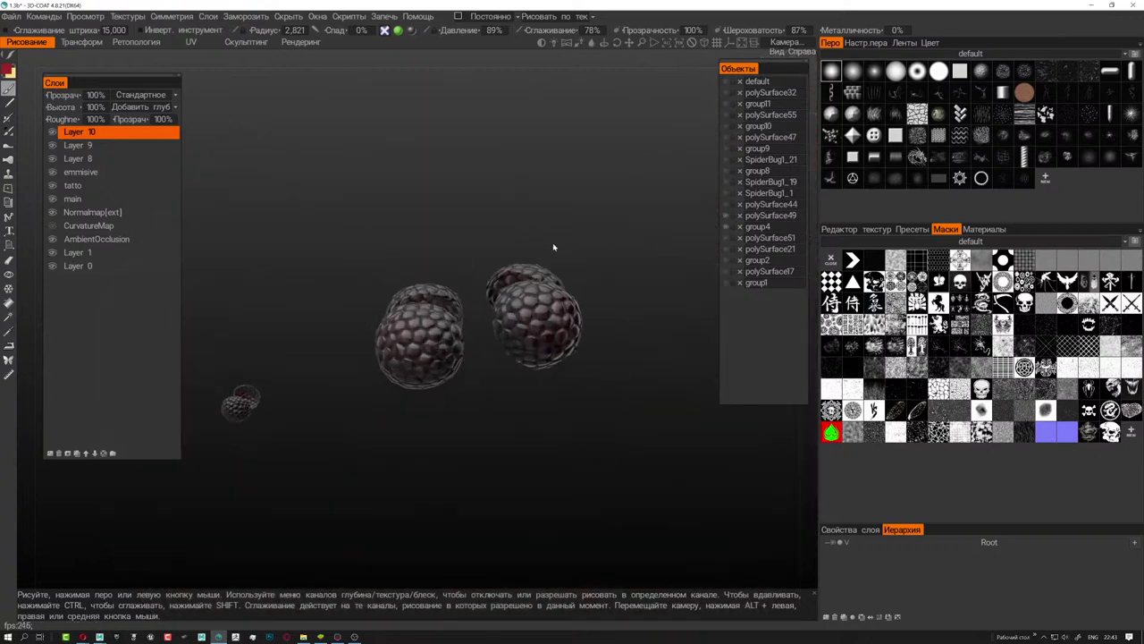
scroll(509, 286, "up", 3)
scroll(502, 289, "up", 3)
scroll(502, 289, "up", 3)
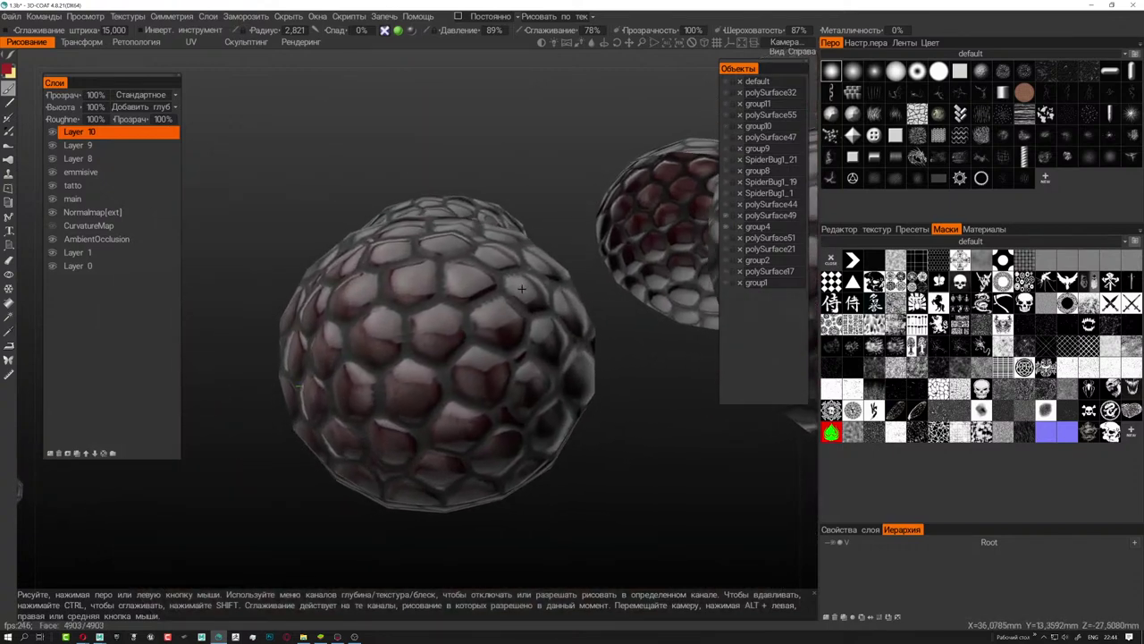
scroll(520, 284, "down", 1)
scroll(514, 288, "up", 1)
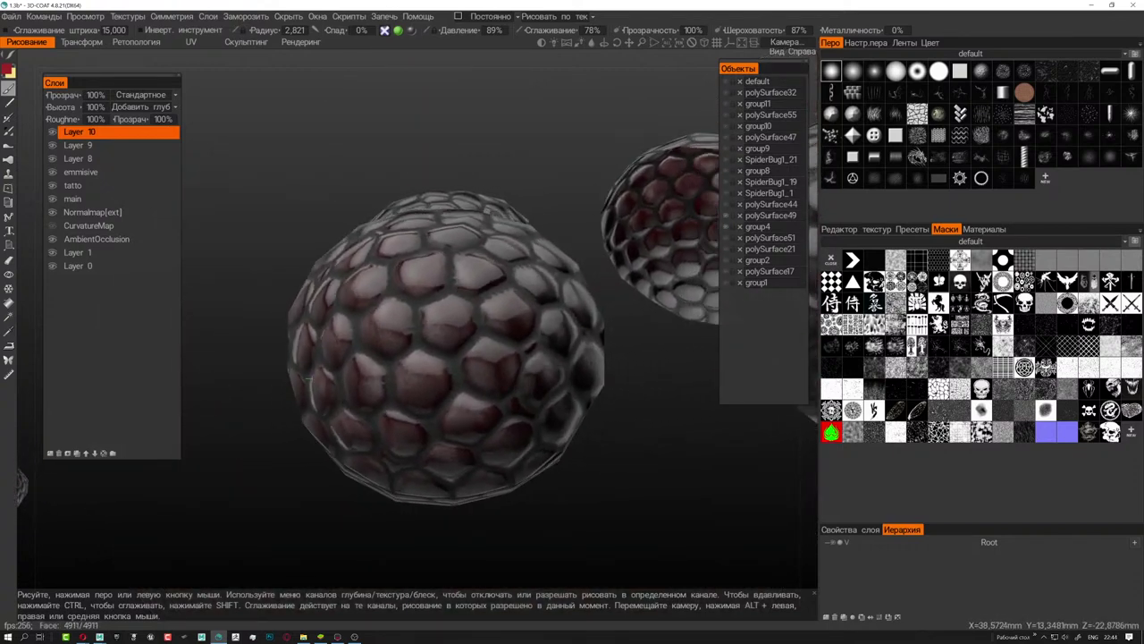
scroll(507, 291, "up", 2)
scroll(503, 293, "up", 2)
right_click_drag(503, 293, 474, 286)
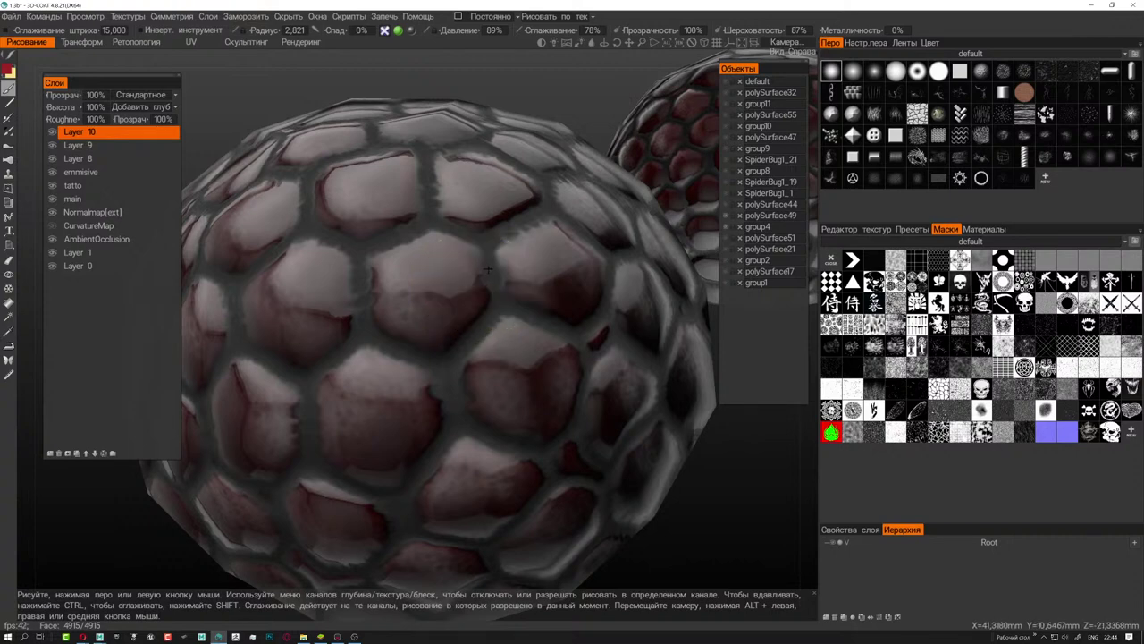
mouse_move(474, 287)
right_mouse_down()
mouse_move(474, 261)
mouse_move(468, 290)
right_mouse_up()
scroll(473, 260, "up", 2)
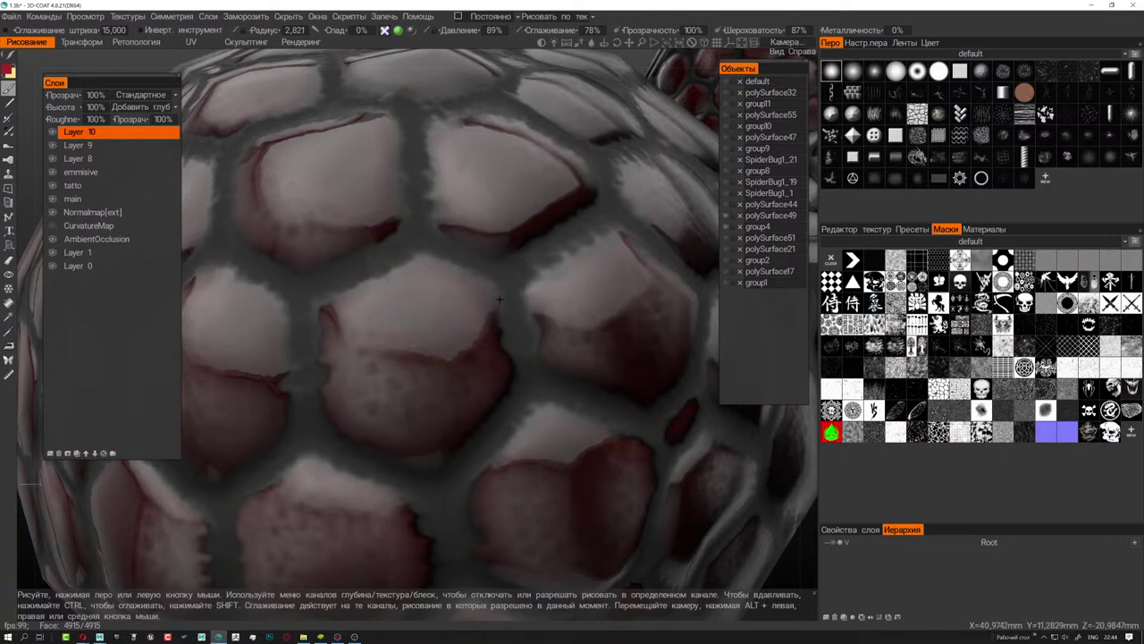
scroll(454, 295, "up", 3)
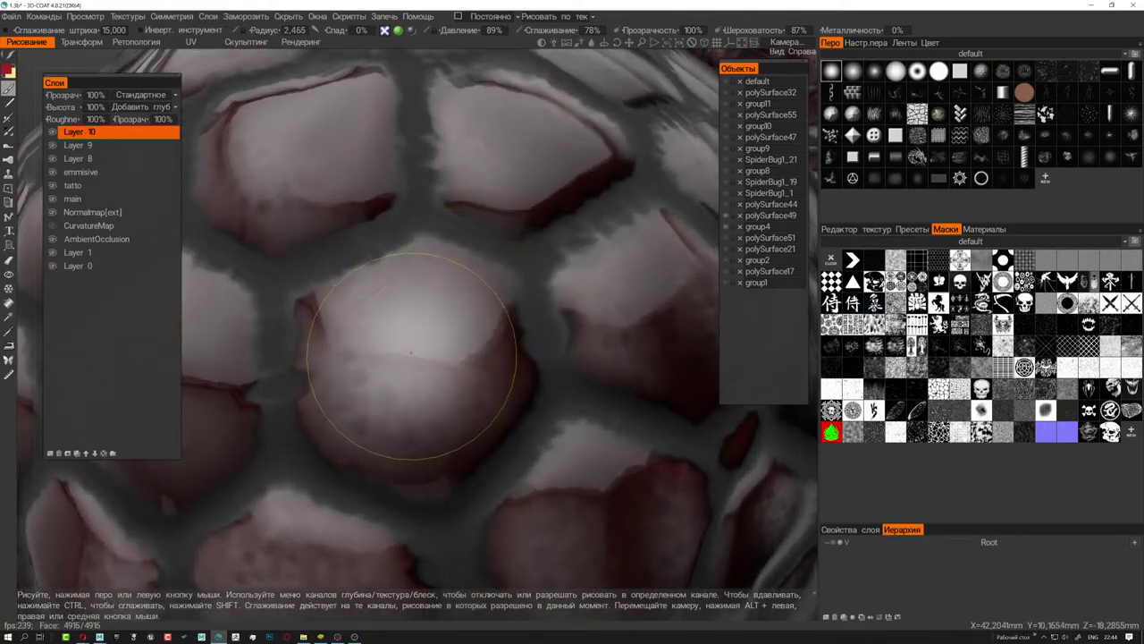
left_click(420, 339)
key("ctrl+z")
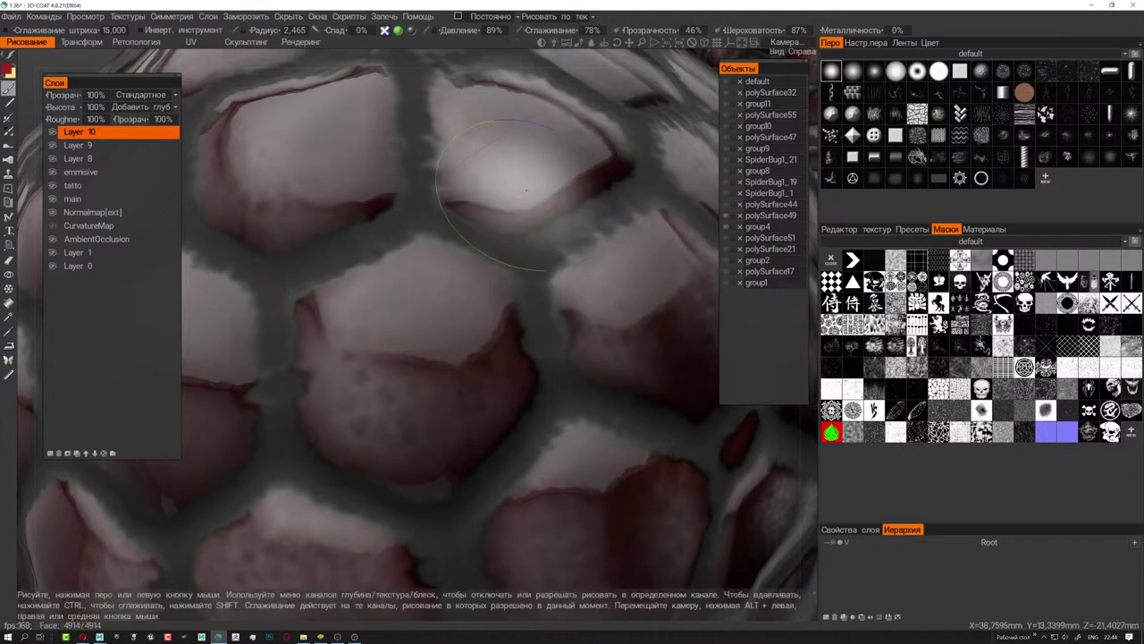
left_click(438, 269)
- Orbit around the group of spheres and bring the front one closer
scroll(590, 409, "down", 3)
scroll(590, 409, "down", 3)
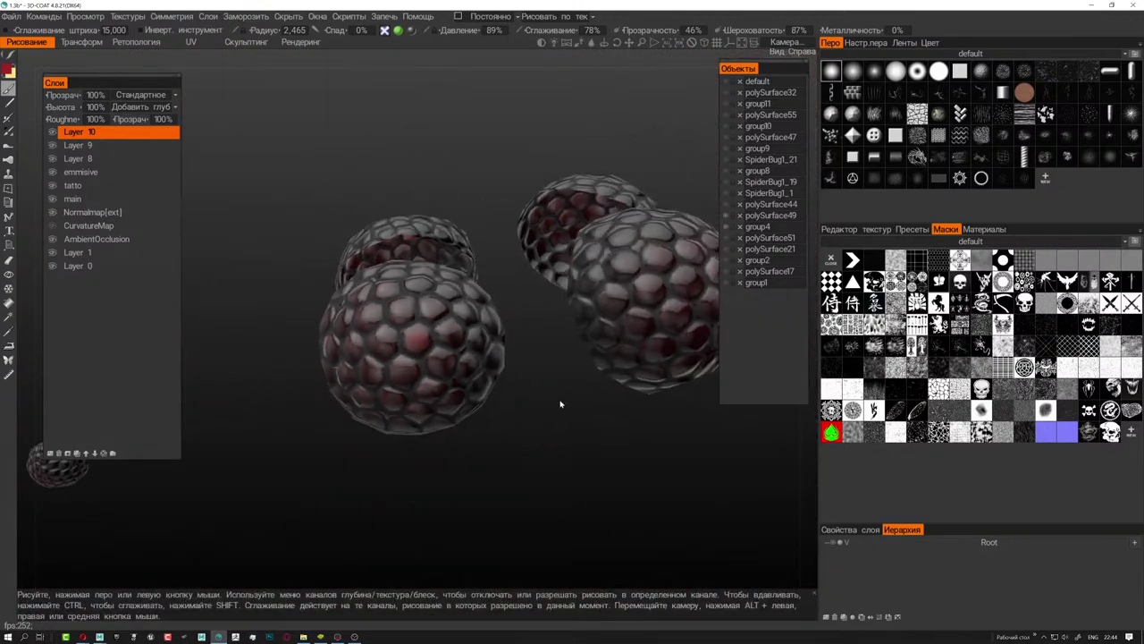
scroll(557, 402, "up", 5)
scroll(545, 395, "down", 2)
scroll(534, 388, "up", 1)
scroll(535, 388, "down", 3)
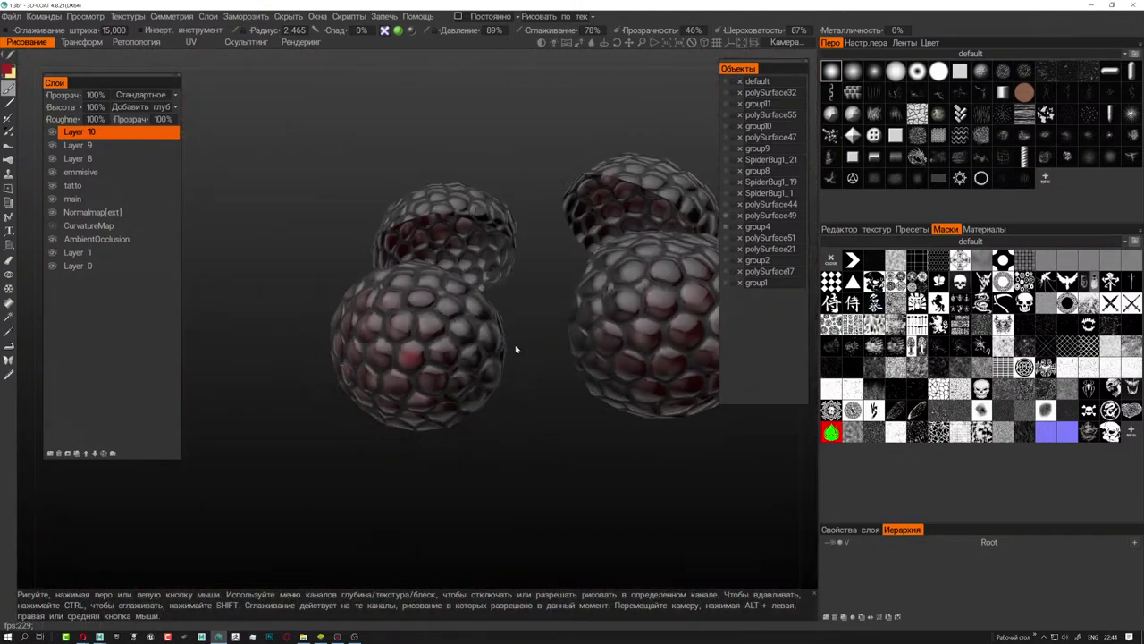
mouse_move(516, 345)
left_mouse_down()
mouse_move(531, 340)
mouse_move(506, 313)
left_mouse_up()
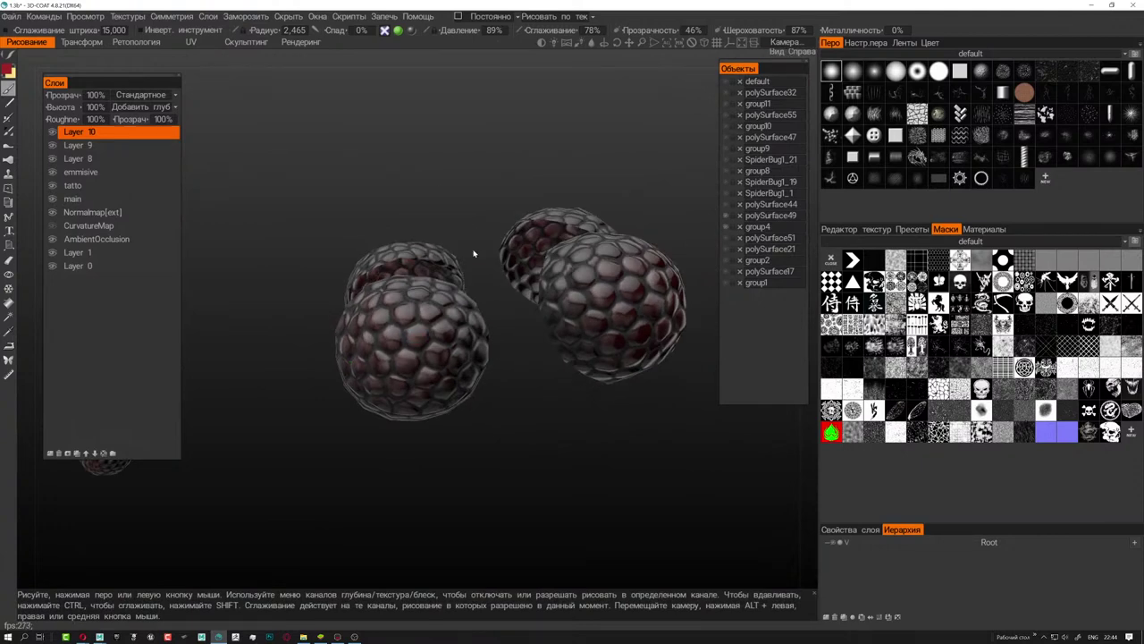
left_click_drag(474, 254, 664, 64)
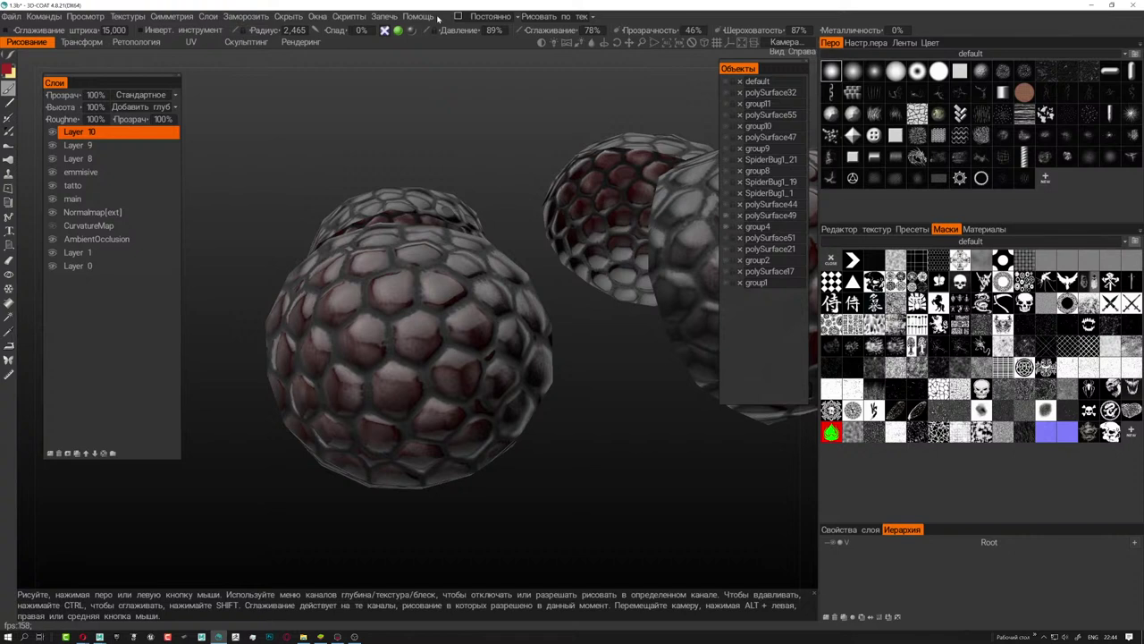
- Try Больше на выпуклостях at 71% opacity and 118% strength, then return to Постоянно
left_click(483, 18)
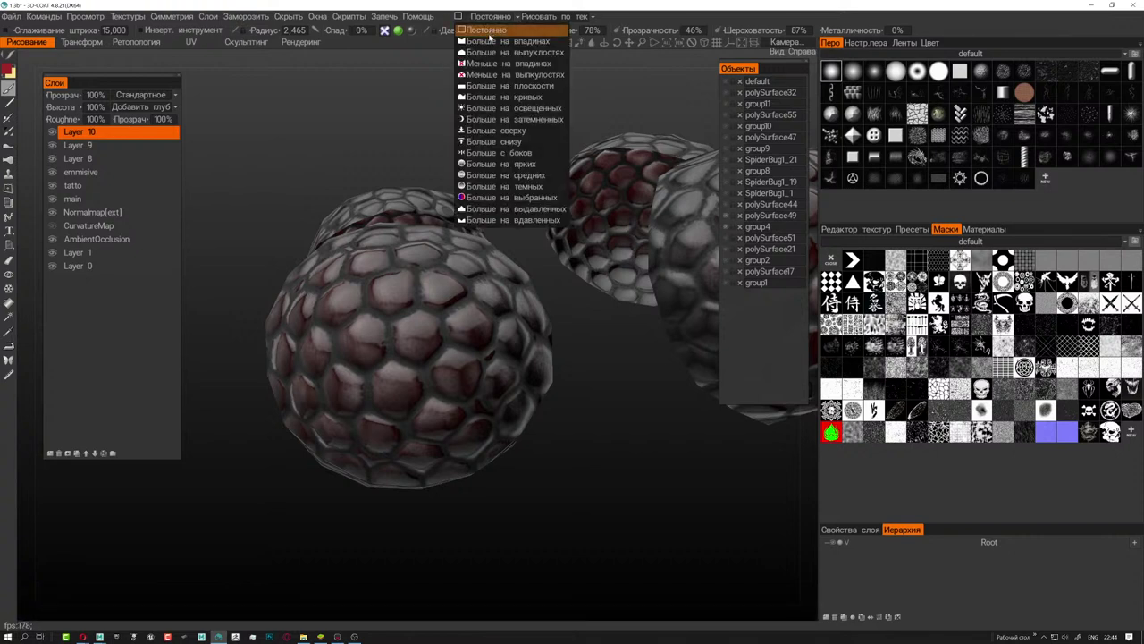
left_click(490, 52)
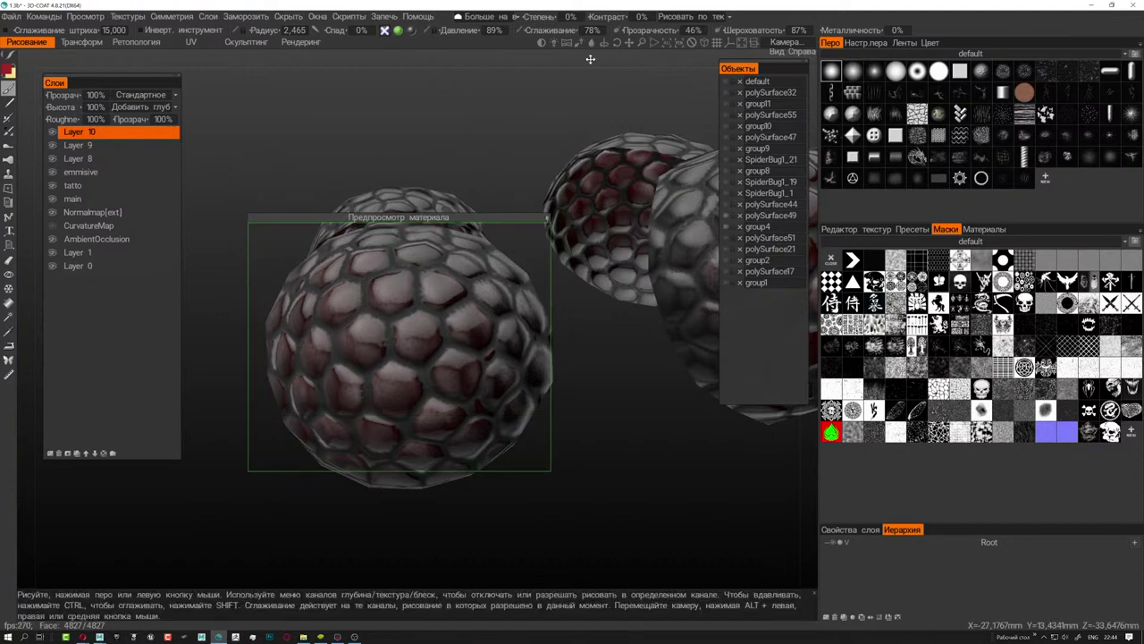
left_click_drag(653, 32, 704, 38)
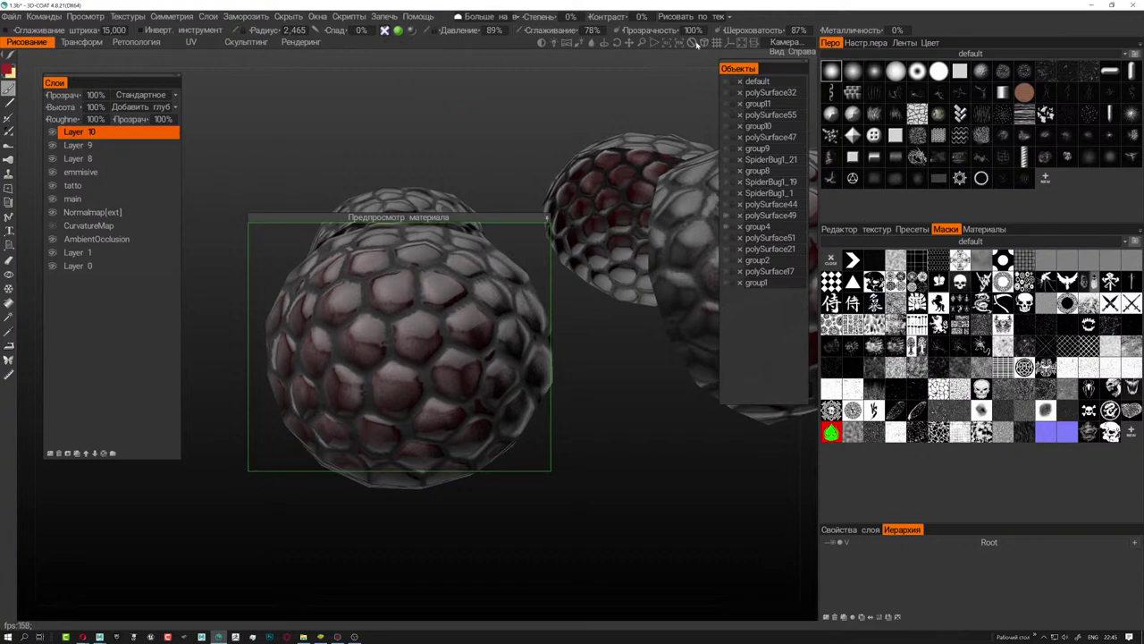
mouse_move(552, 16)
left_mouse_down()
mouse_move(615, 32)
mouse_move(575, 42)
left_mouse_up()
left_click(468, 24)
left_click(487, 42)
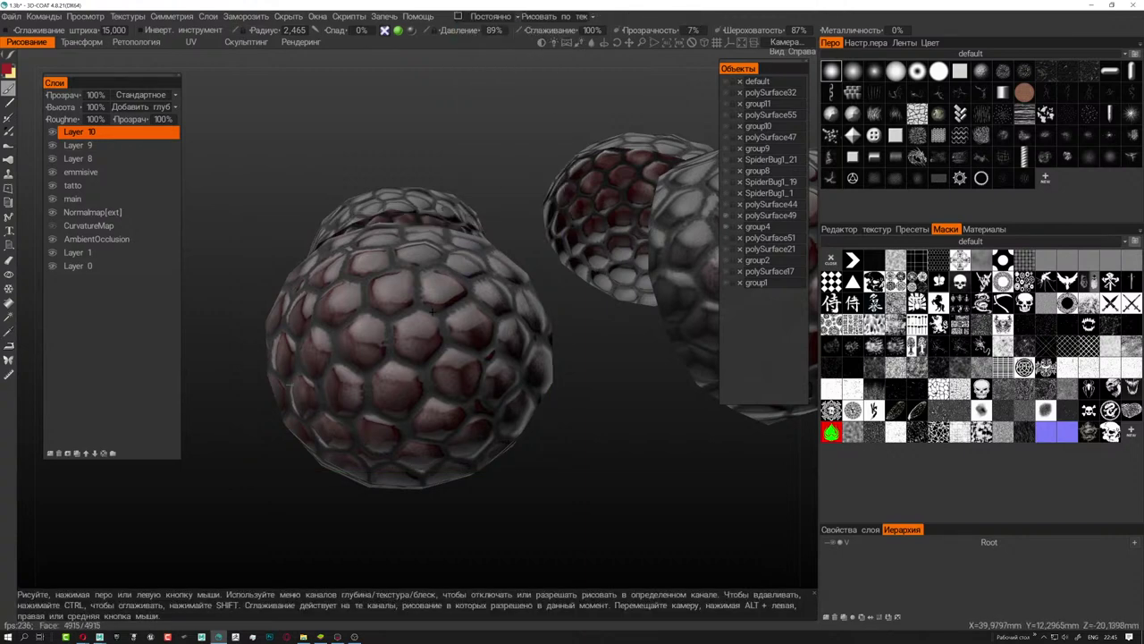
scroll(511, 286, "up", 5)
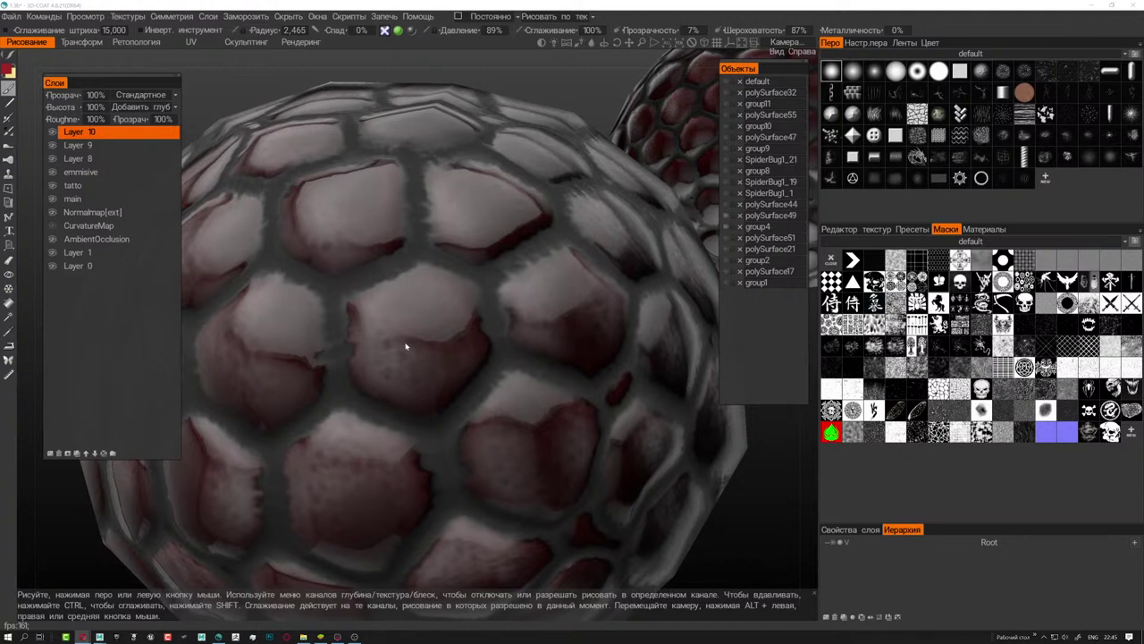
scroll(411, 340, "down", 2)
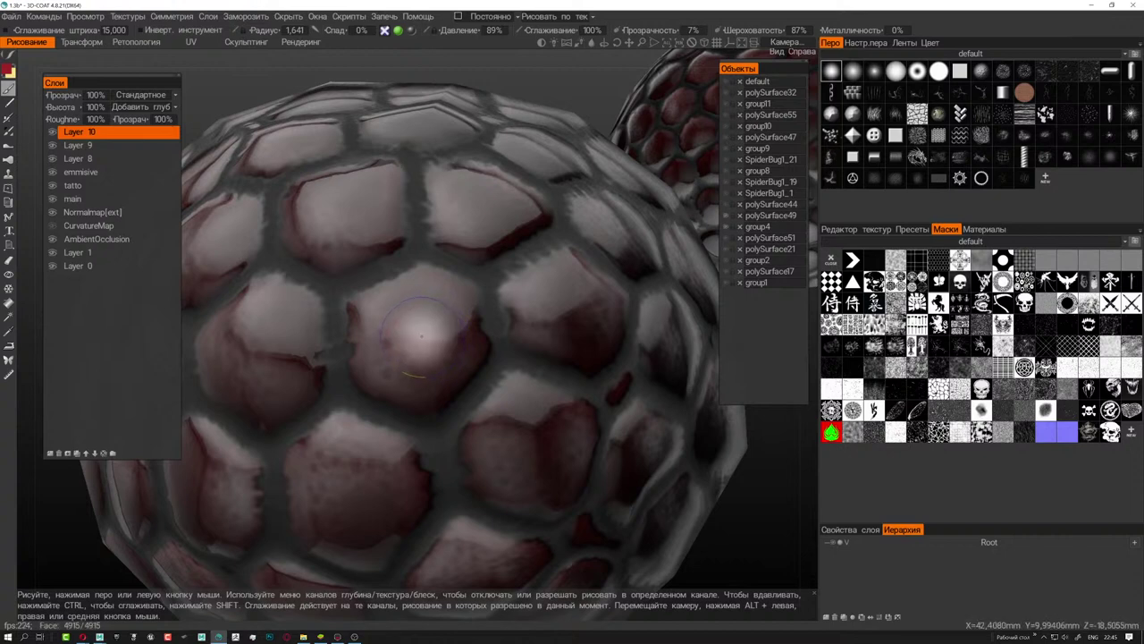
mouse_move(464, 353)
right_mouse_down()
mouse_move(466, 302)
mouse_move(443, 322)
right_mouse_up()
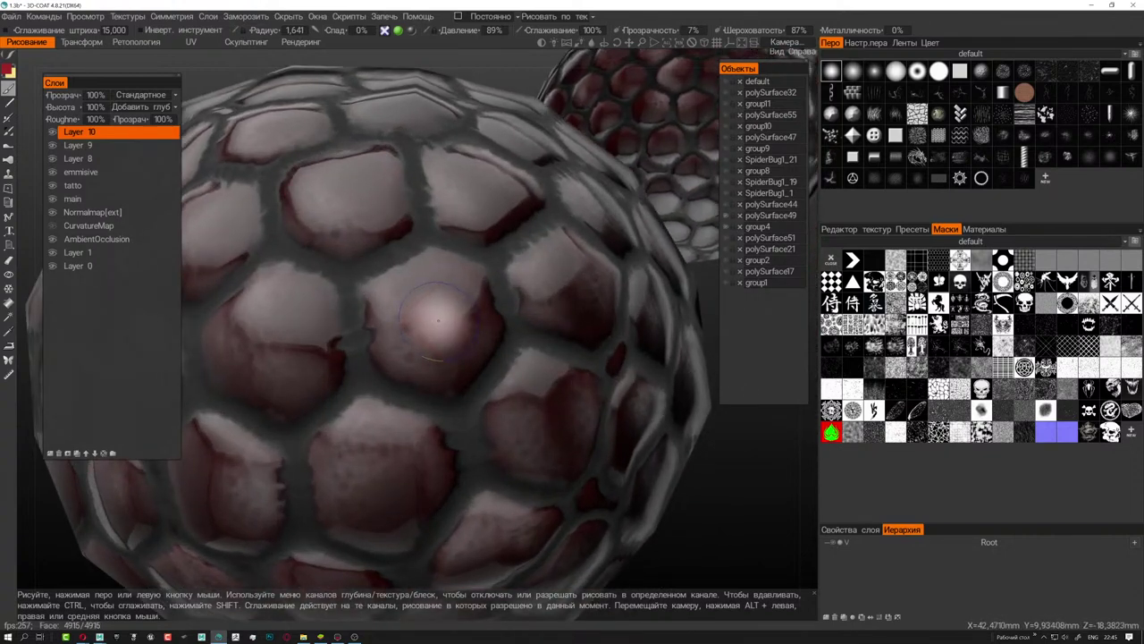
left_click(438, 319)
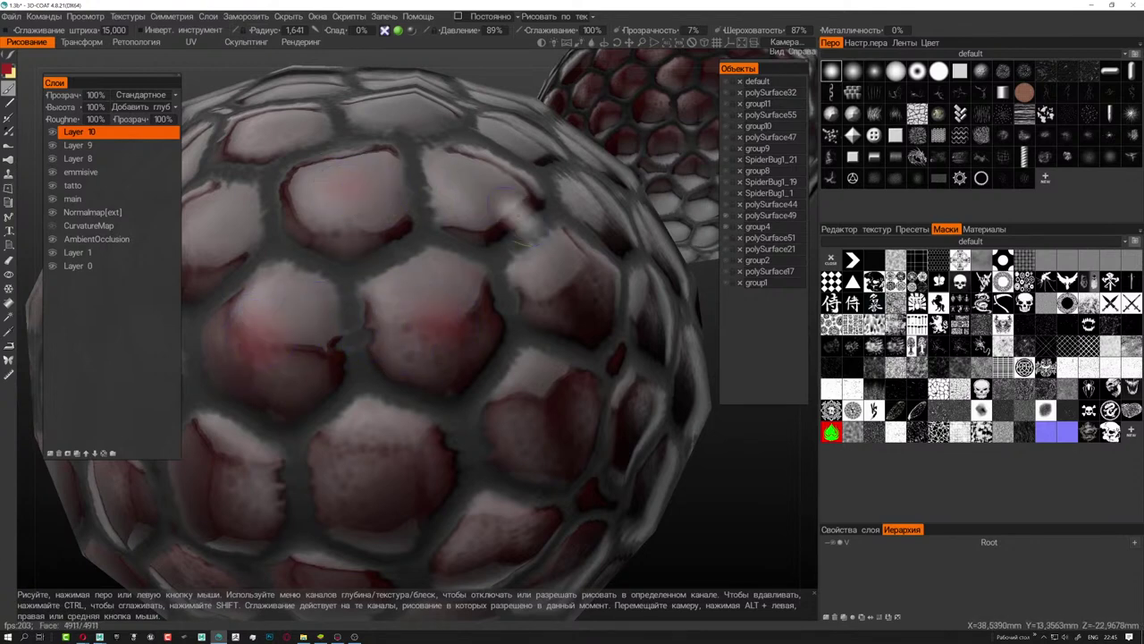
left_click_drag(346, 186, 483, 222, "alt")
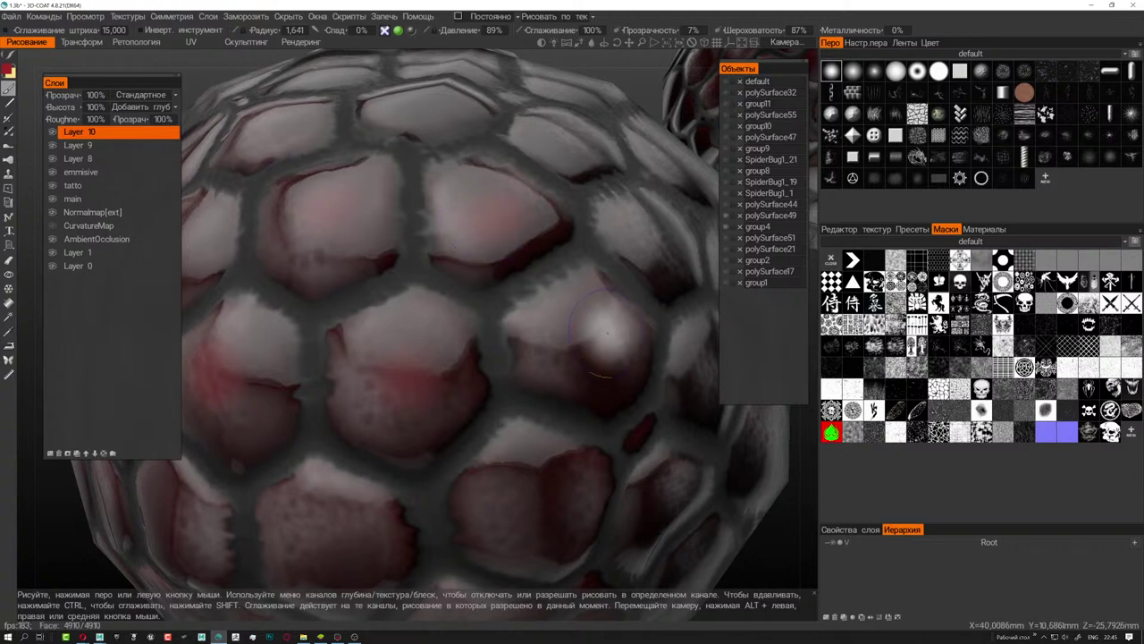
scroll(588, 343, "down", 3)
scroll(588, 342, "down", 8)
mouse_move(480, 332)
left_mouse_down("alt")
mouse_move(501, 358)
mouse_move(388, 417)
mouse_move(403, 411)
mouse_move(274, 454)
mouse_move(357, 425)
left_mouse_up("alt")
scroll(500, 366, "up", 10)
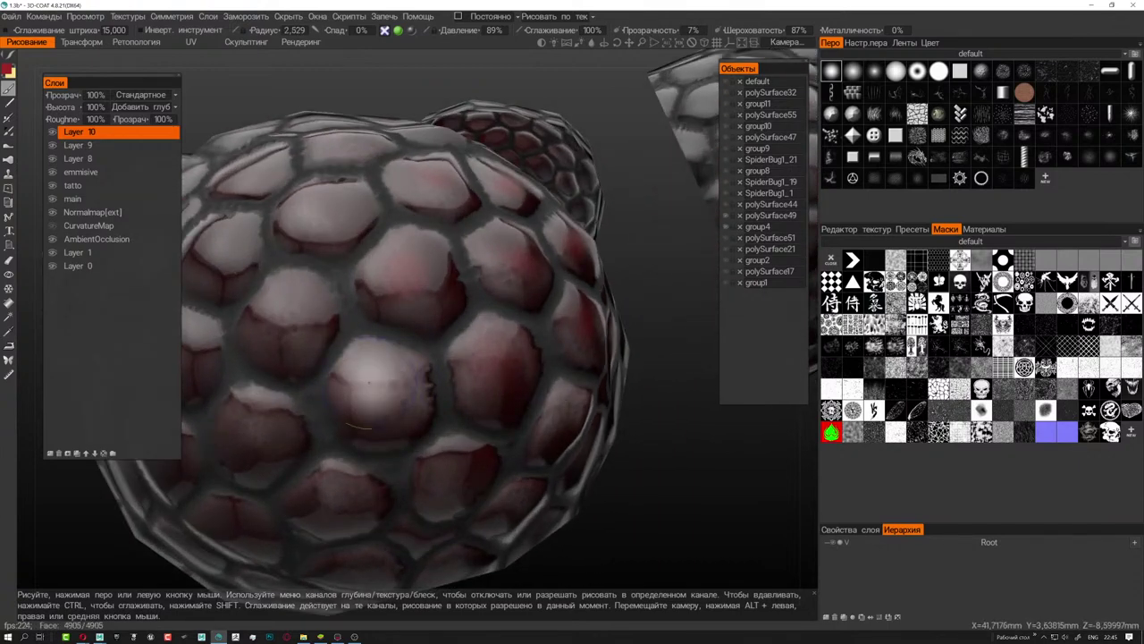
left_click_drag(368, 385, 380, 390, "alt")
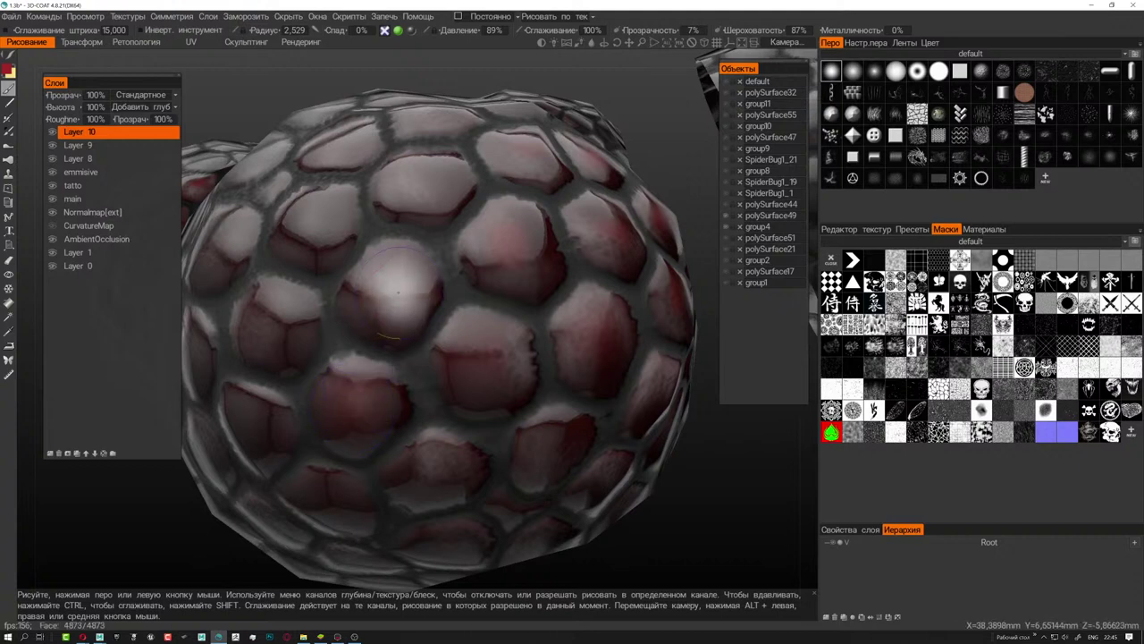
scroll(545, 374, "down", 5)
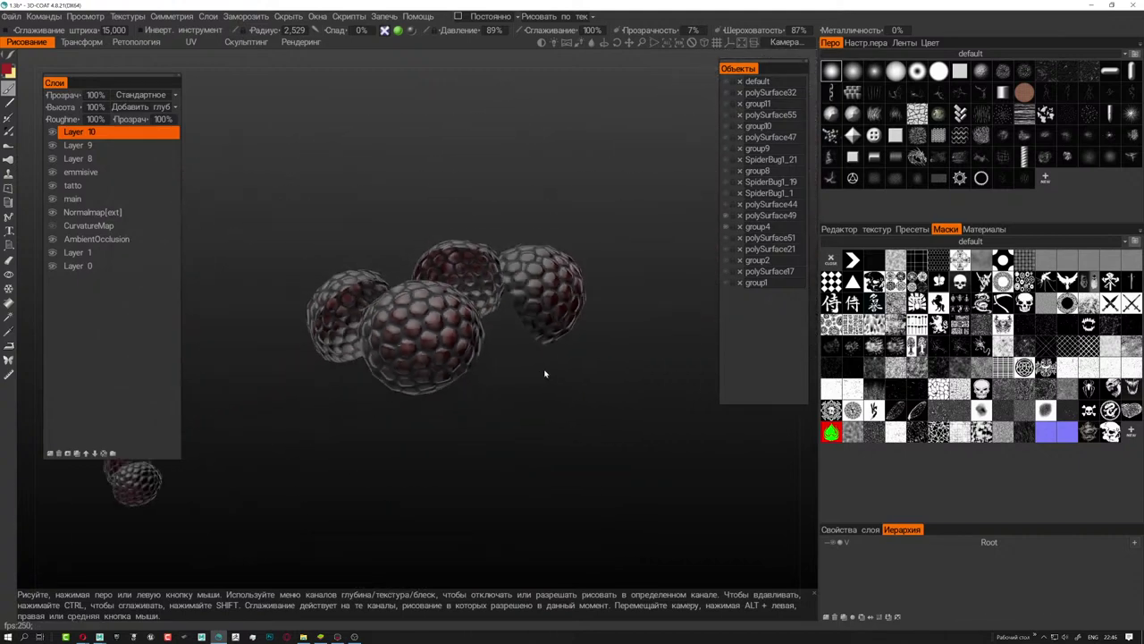
left_click_drag(557, 366, 617, 362, "alt")
scroll(569, 322, "up", 1)
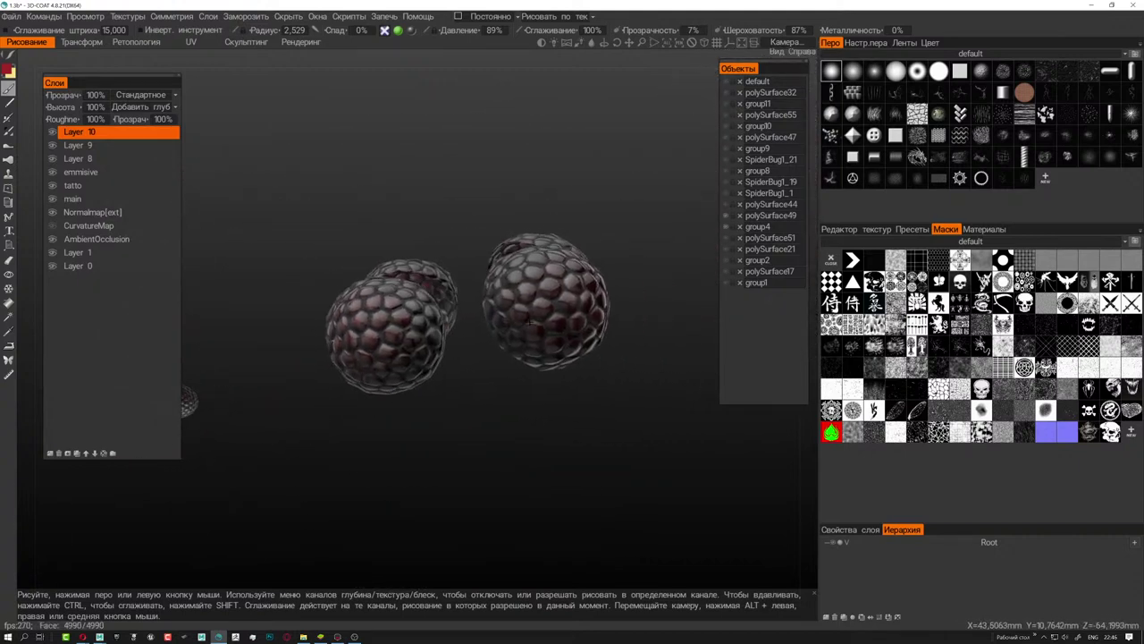
scroll(496, 328, "up", 2)
scroll(501, 331, "up", 3)
scroll(511, 340, "up", 3)
left_click_drag(496, 343, 364, 371, "alt")
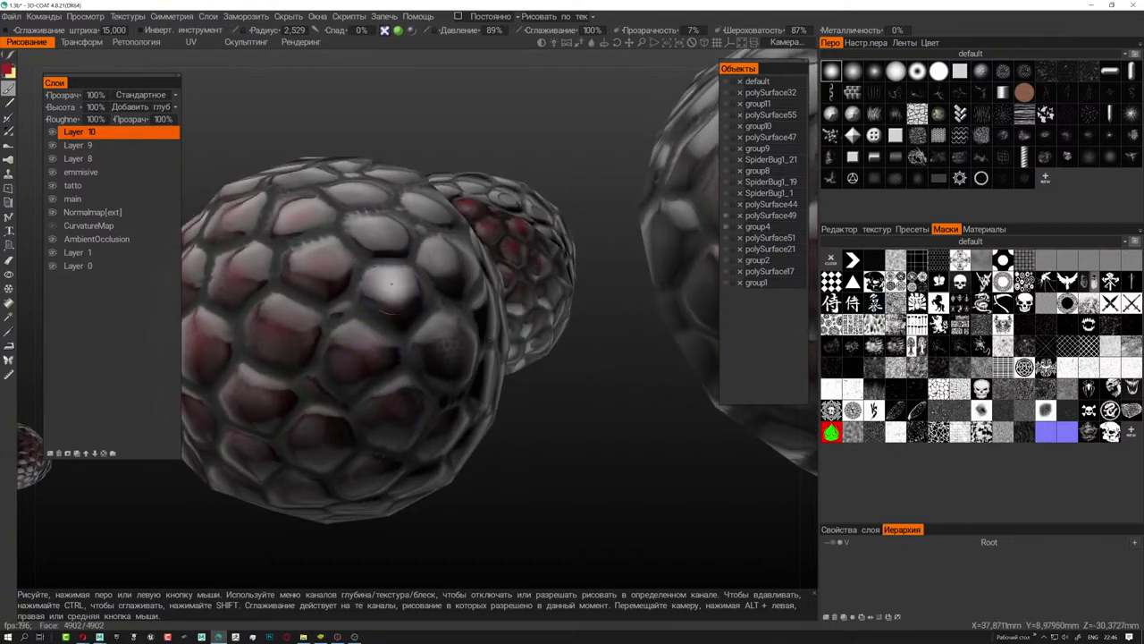
left_click_drag(378, 233, 498, 241, "alt")
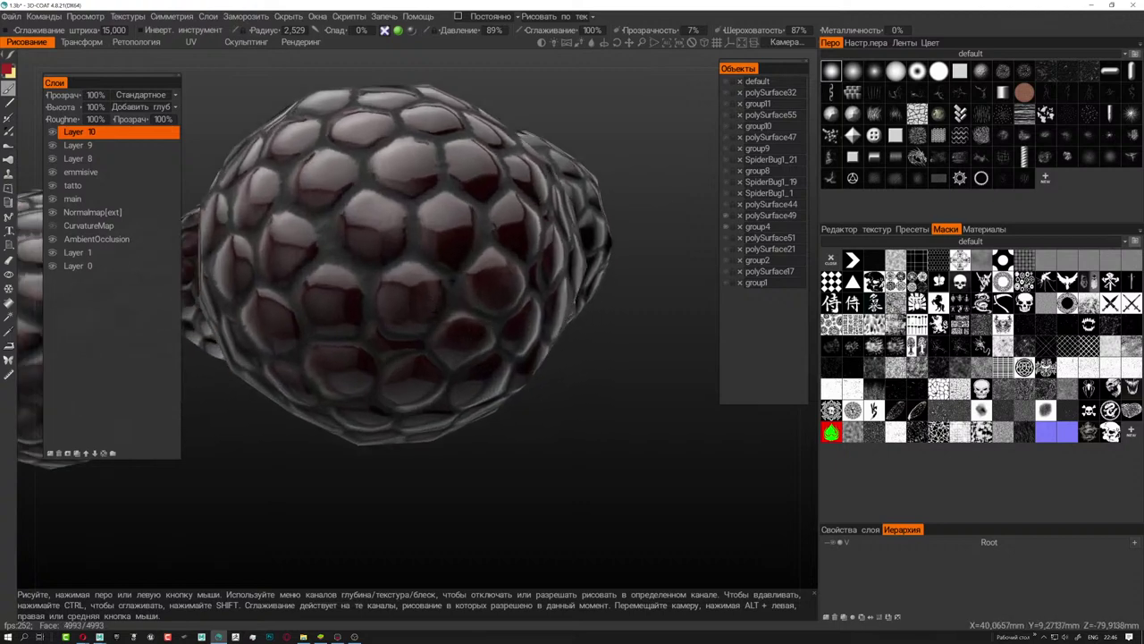
scroll(613, 225, "down", 5)
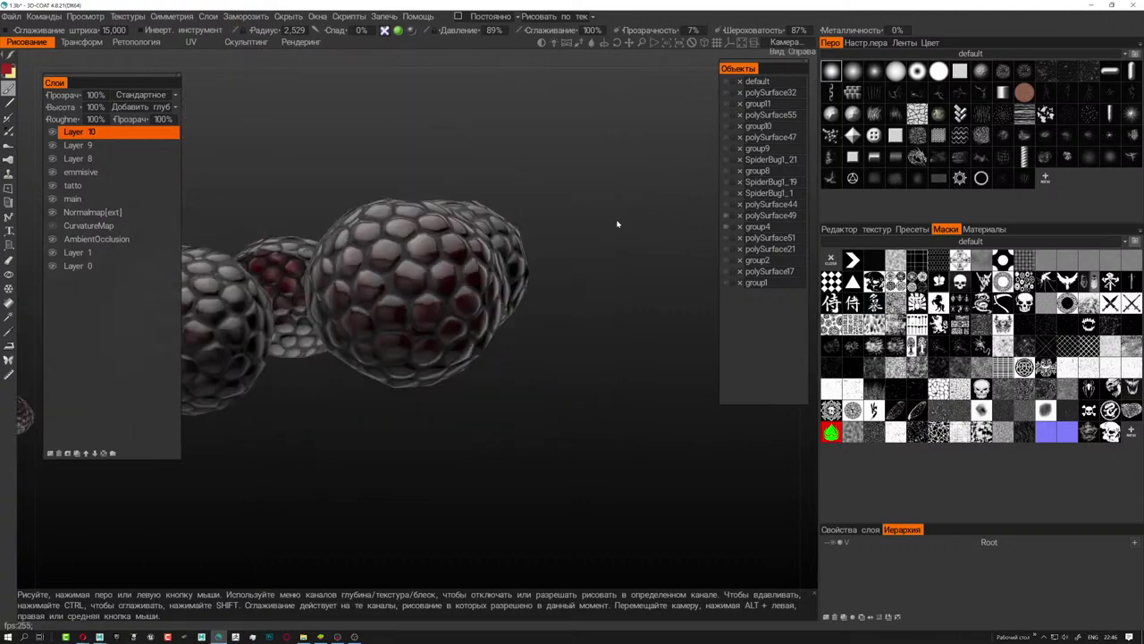
scroll(613, 225, "up", 4)
scroll(577, 224, "down", 6)
scroll(571, 243, "up", 5)
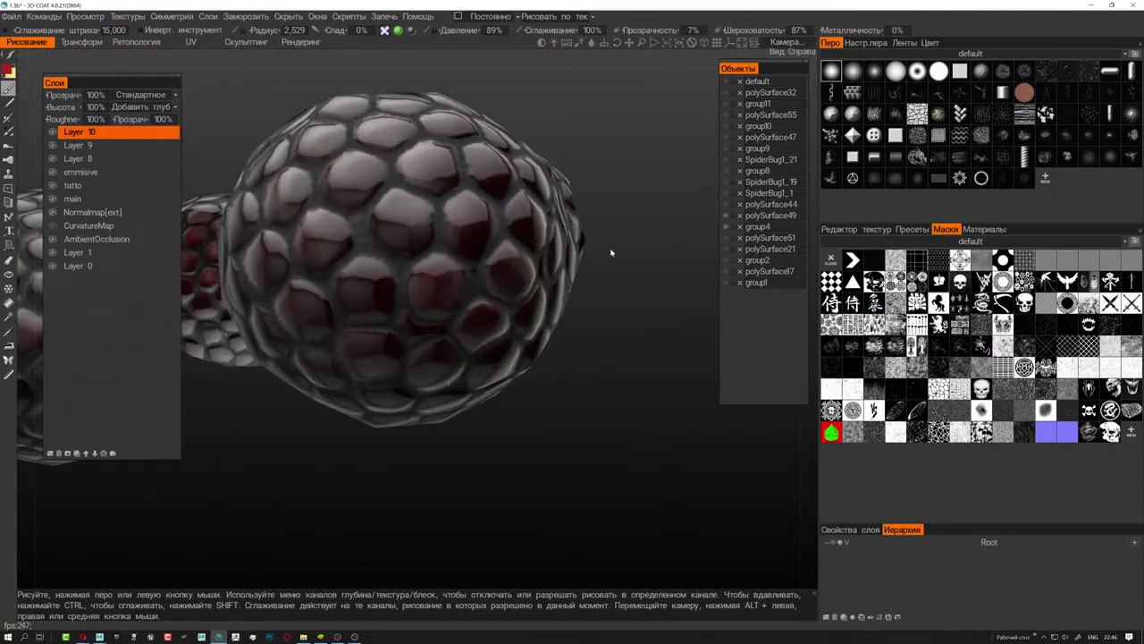
scroll(547, 200, "down", 2)
- Orbit the honeycomb sphere and dab two white highlights onto hexagon cells
mouse_move(547, 200)
middle_mouse_down()
mouse_move(509, 300)
mouse_move(528, 334)
mouse_move(438, 304)
middle_mouse_up()
scroll(527, 334, "up", 3)
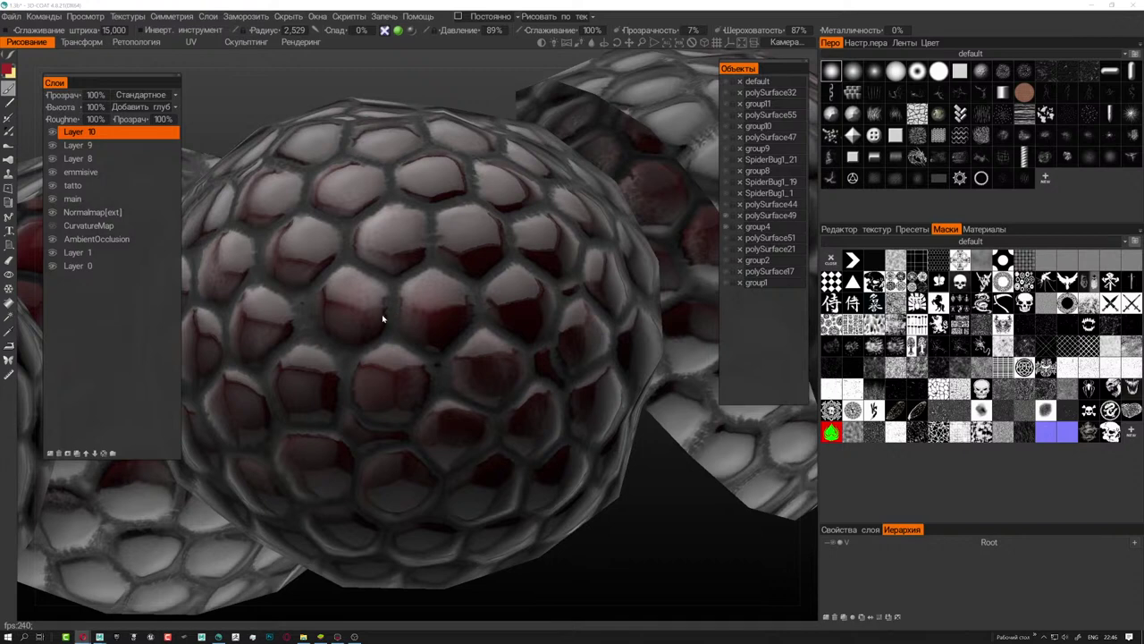
left_click_drag(394, 319, 411, 319, "alt")
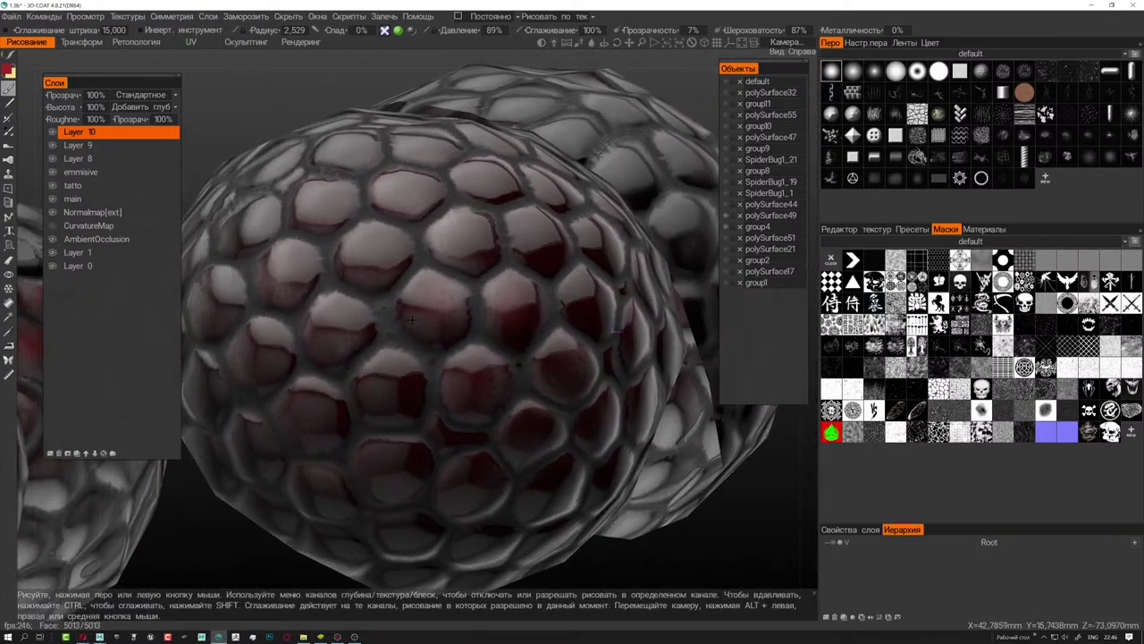
scroll(412, 320, "up", 3)
scroll(412, 319, "up", 2)
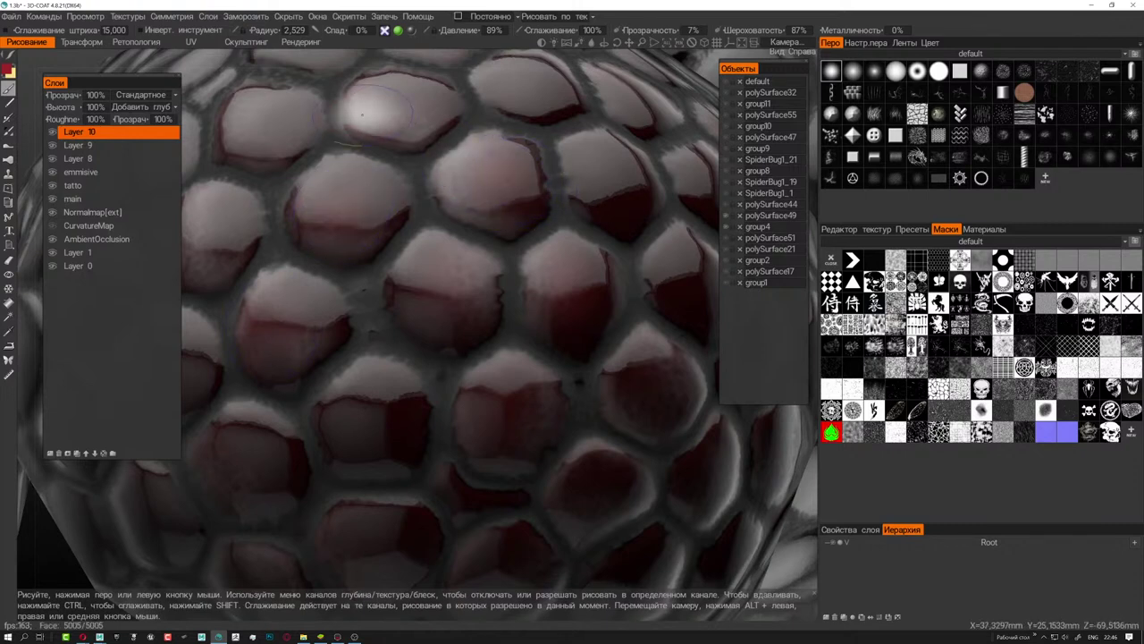
mouse_move(362, 115)
left_mouse_down("alt")
mouse_move(489, 320)
mouse_move(408, 345)
left_mouse_up("alt")
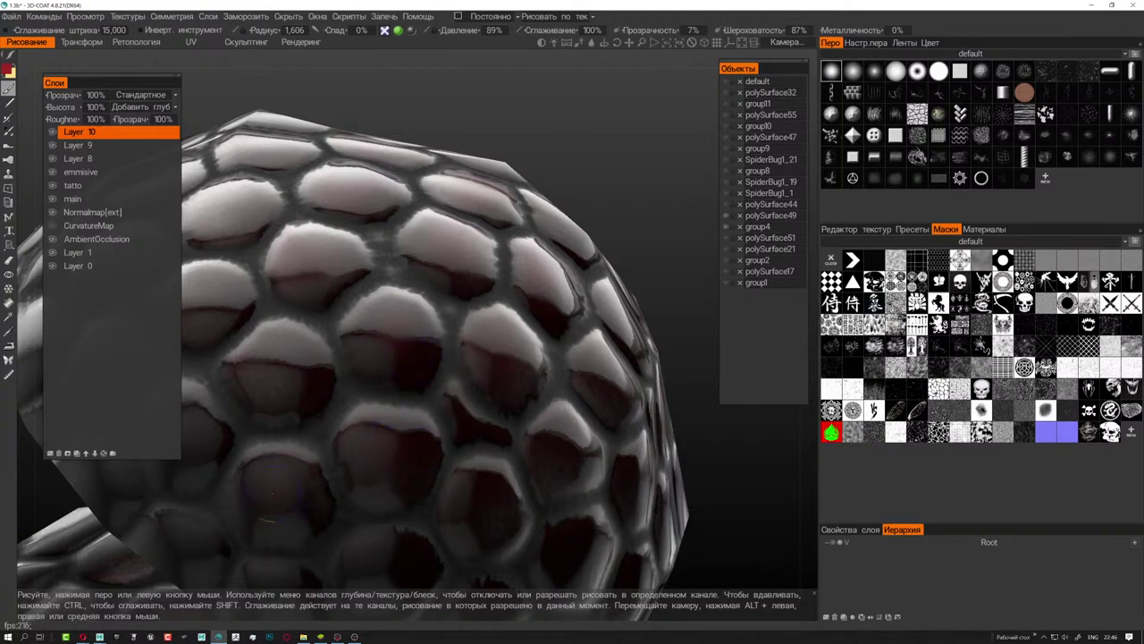
mouse_move(287, 380)
left_mouse_down("alt")
mouse_move(398, 210)
mouse_move(423, 393)
left_mouse_up("alt")
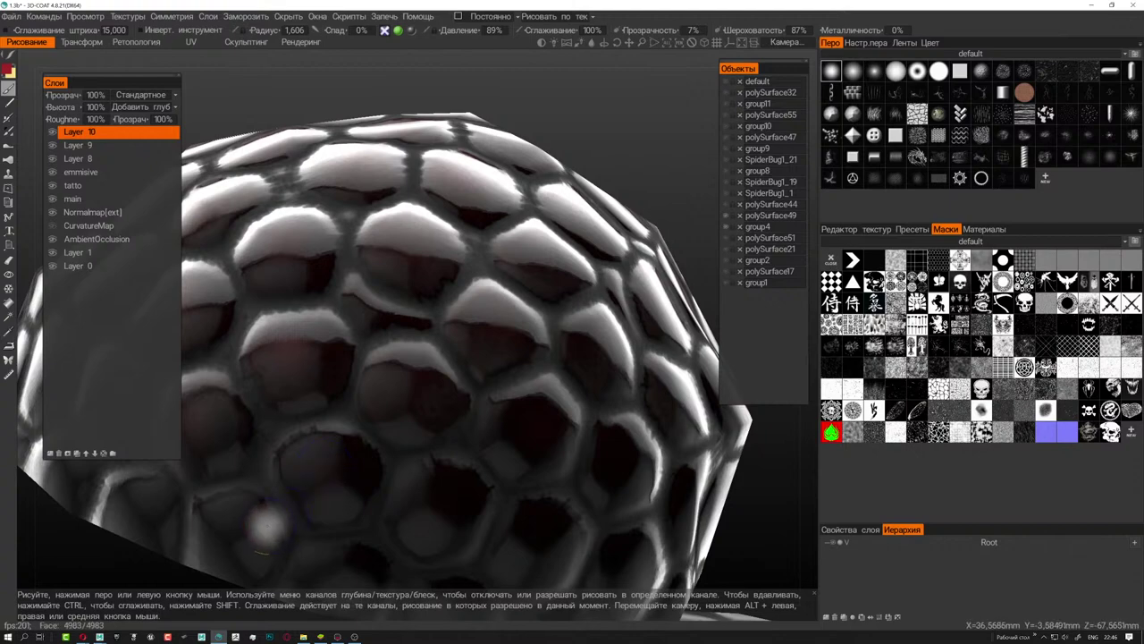
left_click_drag(395, 210, 514, 362, "alt")
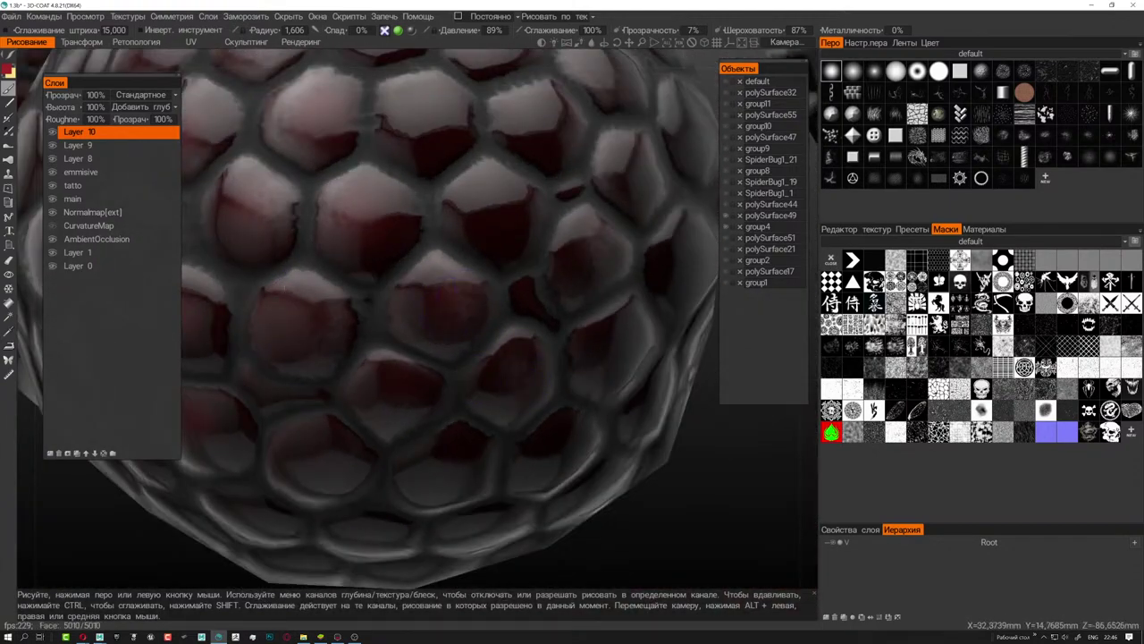
left_click_drag(483, 424, 442, 300, "alt")
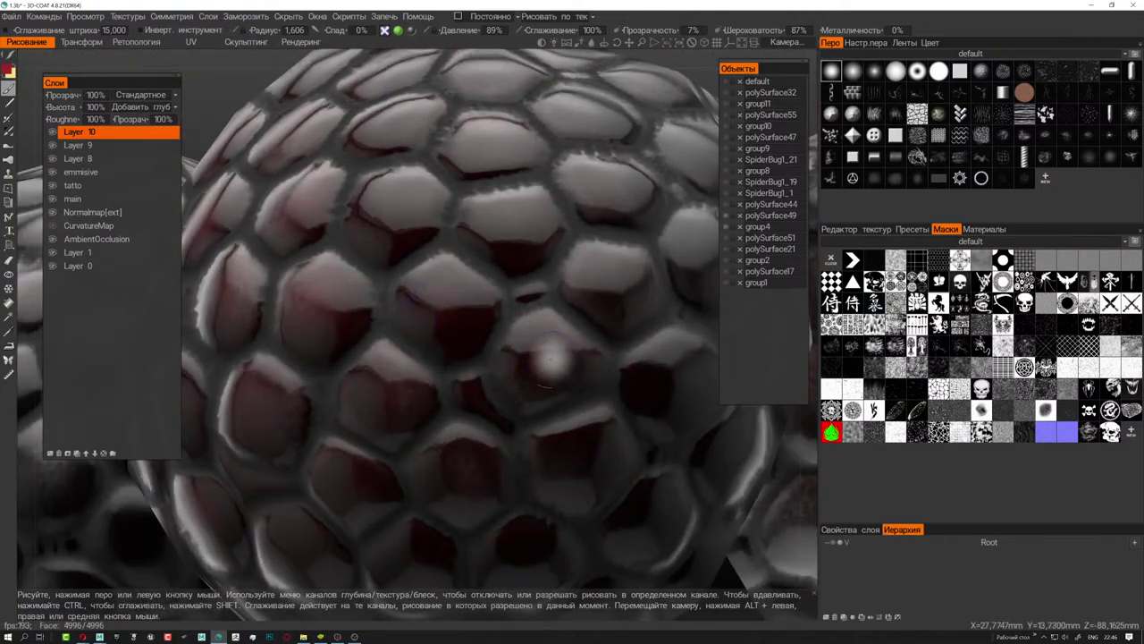
mouse_move(620, 266)
left_mouse_down("alt")
mouse_move(486, 307)
mouse_move(499, 323)
left_mouse_up("alt")
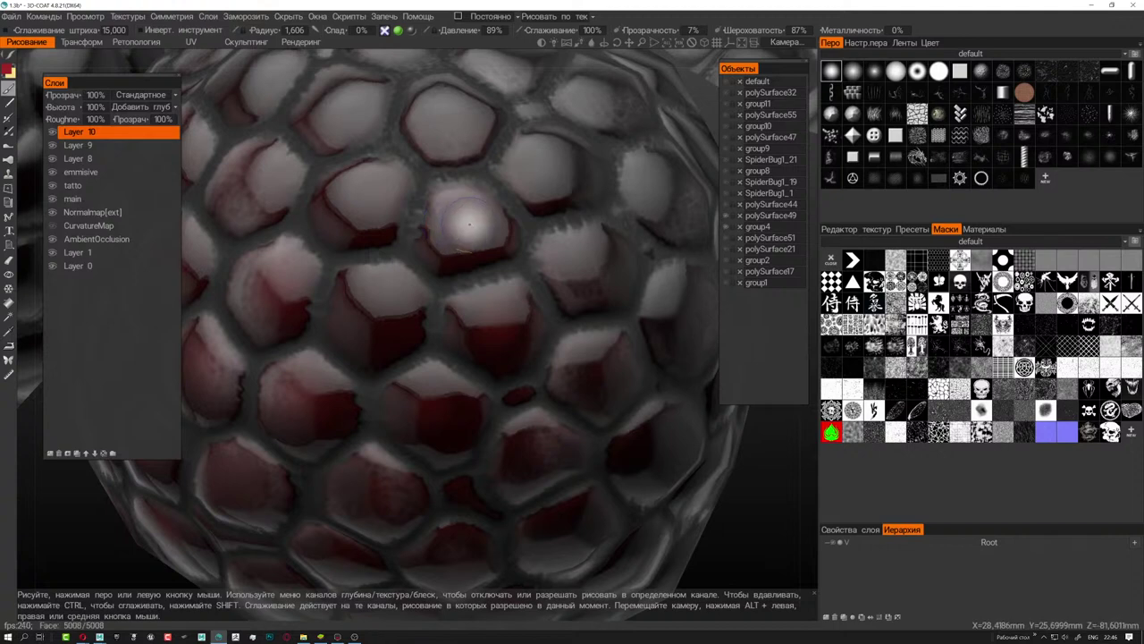
left_click_drag(470, 223, 438, 284, "alt")
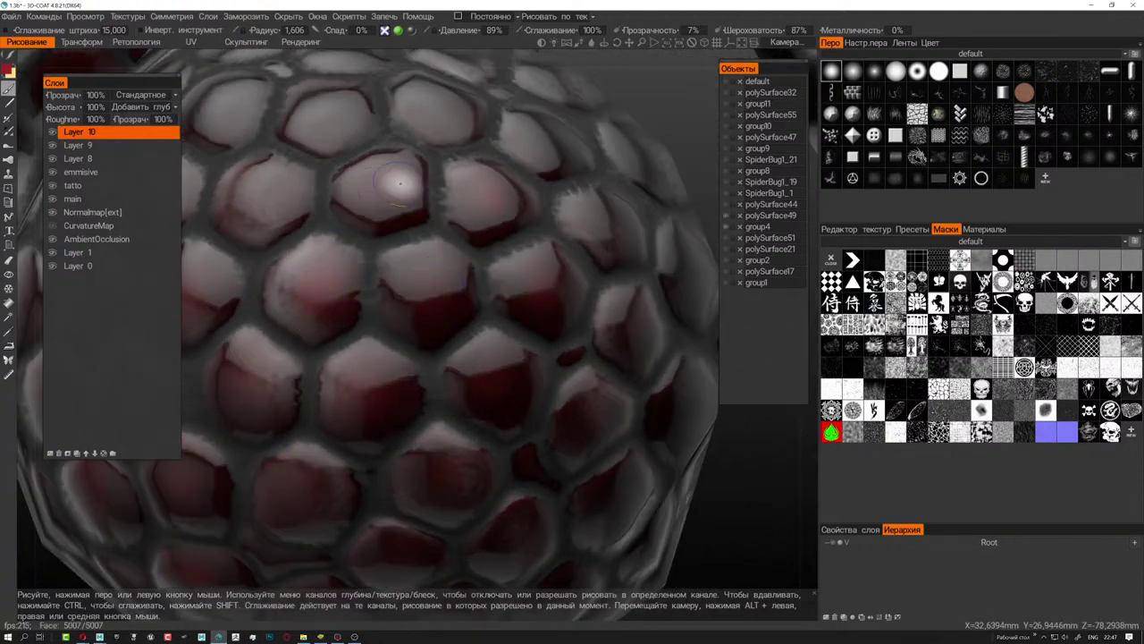
left_click_drag(399, 182, 432, 236, "alt")
left_click(238, 247)
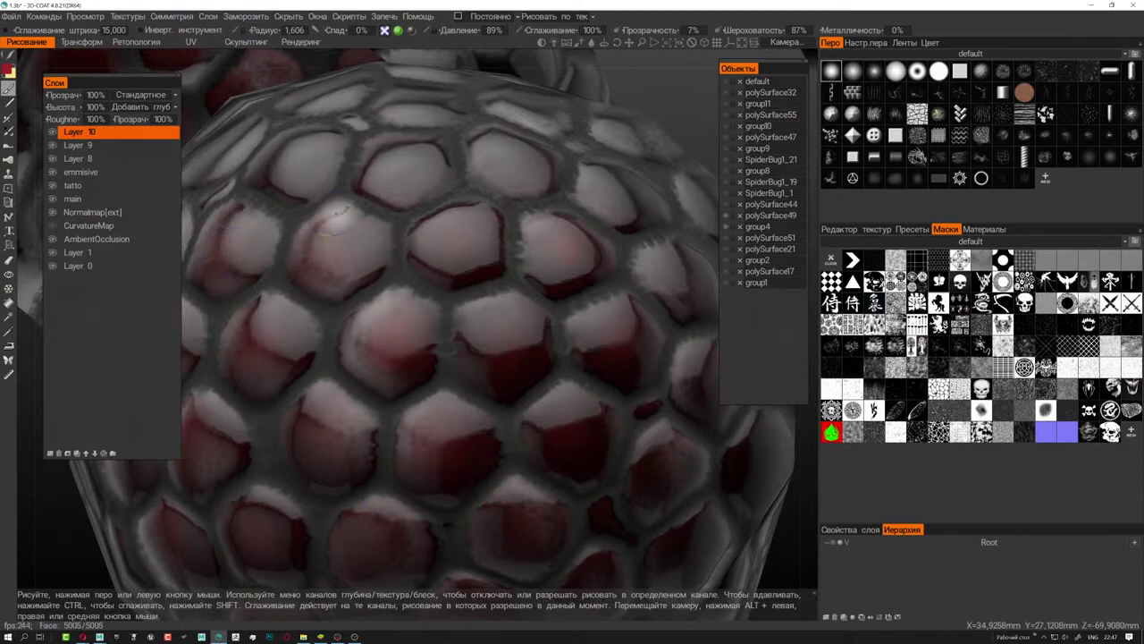
left_click(503, 163)
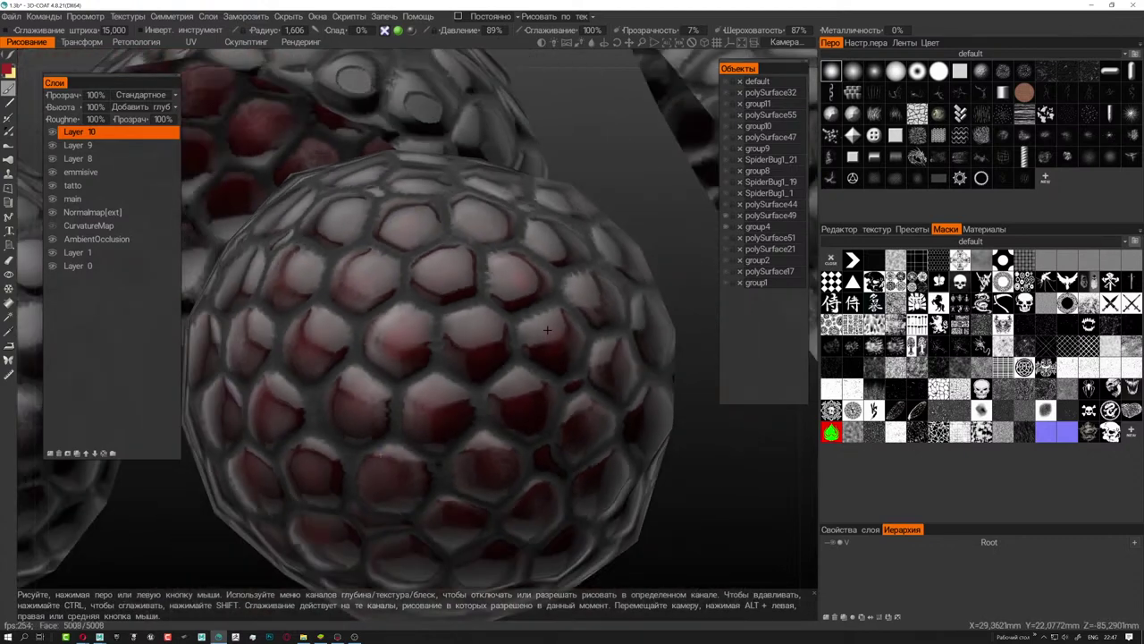
- Shrink the brush radius to 0.550 and turn the sphere to reach other cells
left_click_drag(506, 162, 577, 298, "alt")
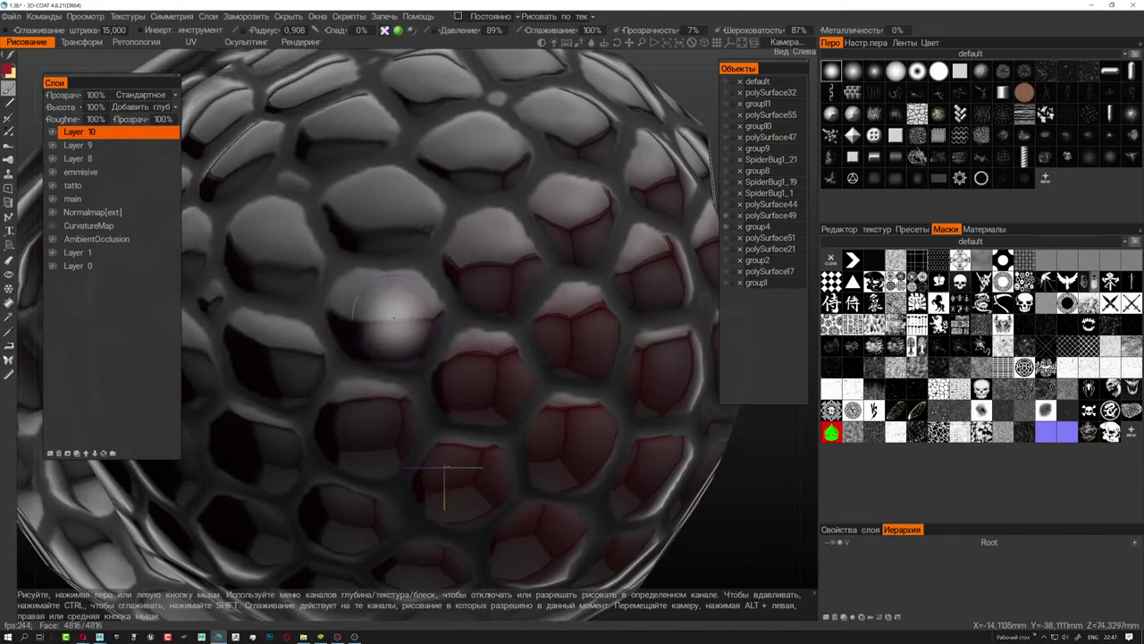
right_click_drag(393, 312, 377, 305)
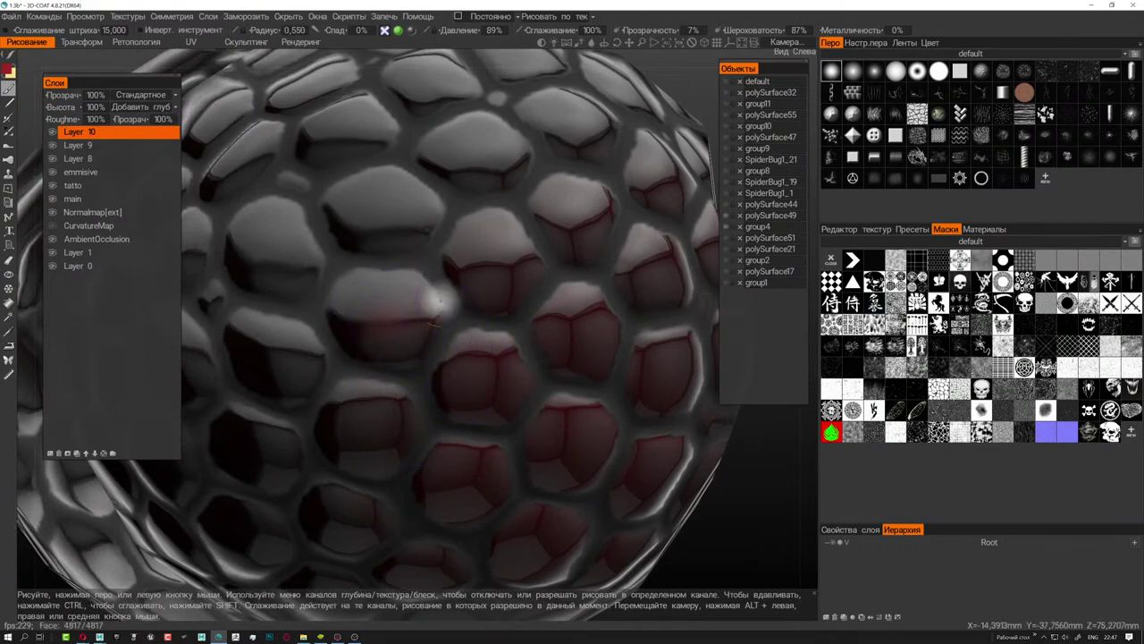
mouse_move(548, 288)
left_mouse_down("alt")
mouse_move(444, 468)
mouse_move(460, 409)
left_mouse_up("alt")
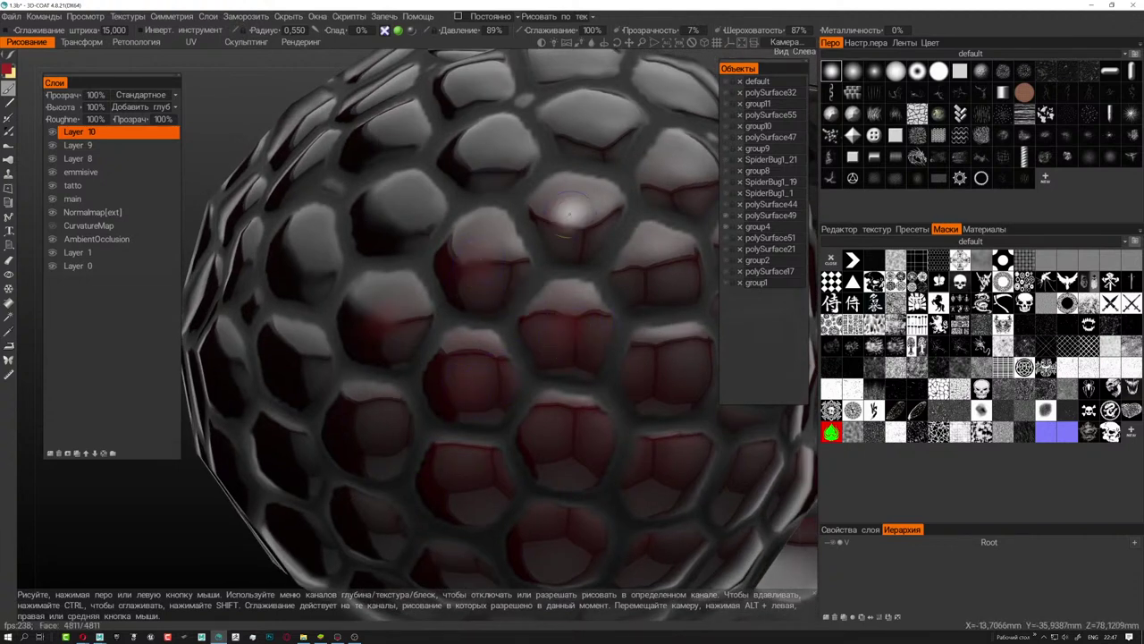
left_click_drag(444, 466, 355, 447, "alt")
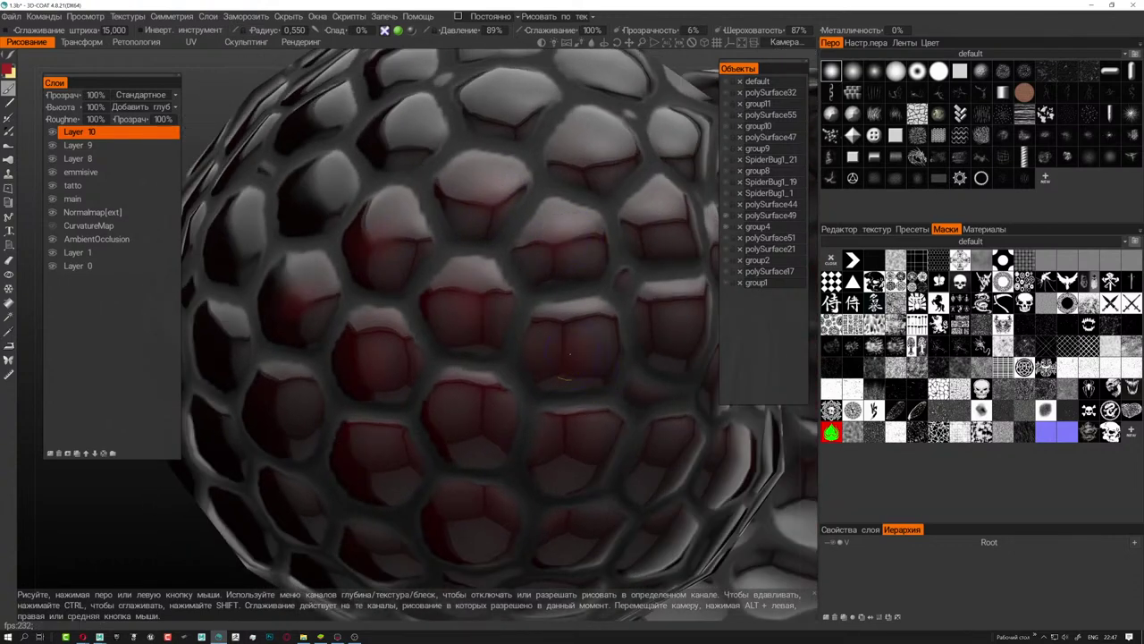
left_click_drag(567, 367, 479, 358, "alt")
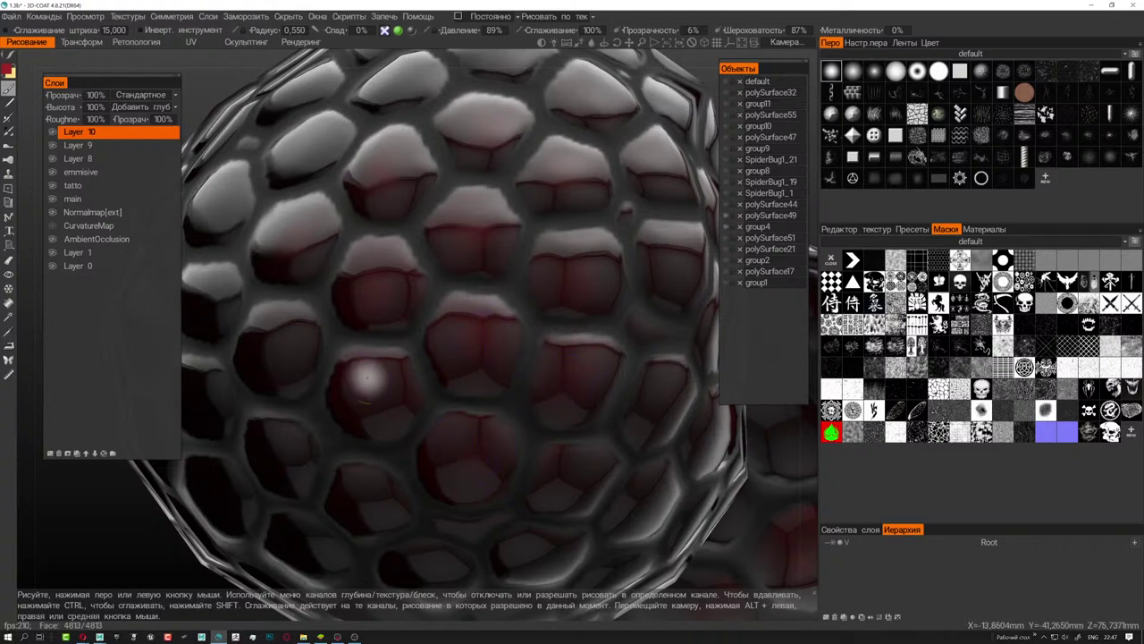
left_click_drag(374, 398, 389, 304, "alt")
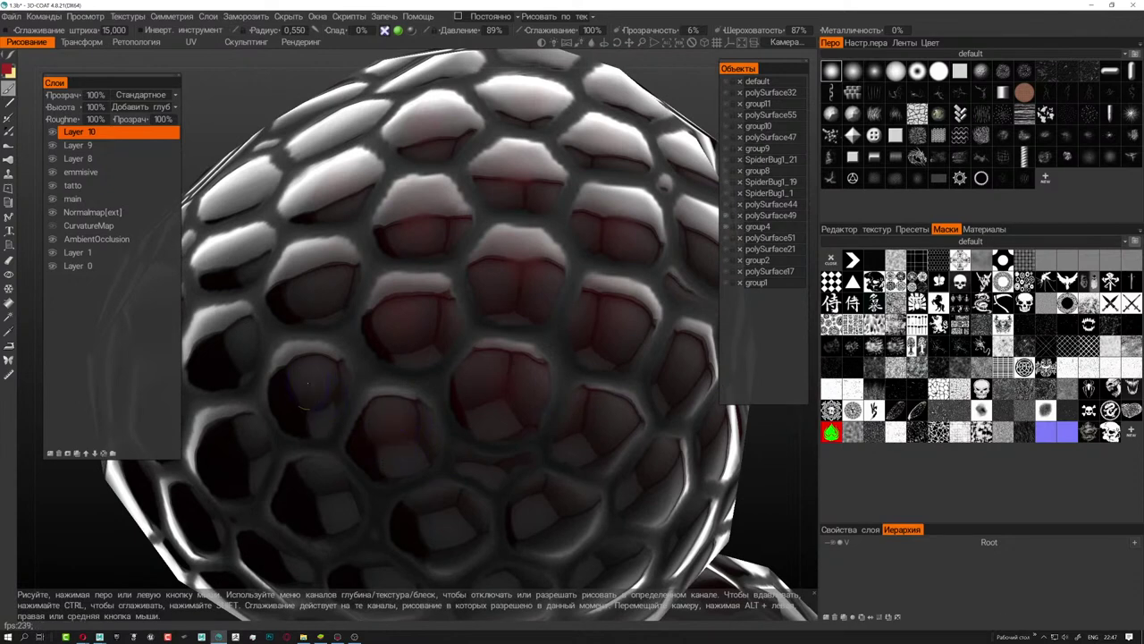
left_click_drag(624, 444, 537, 440, "alt")
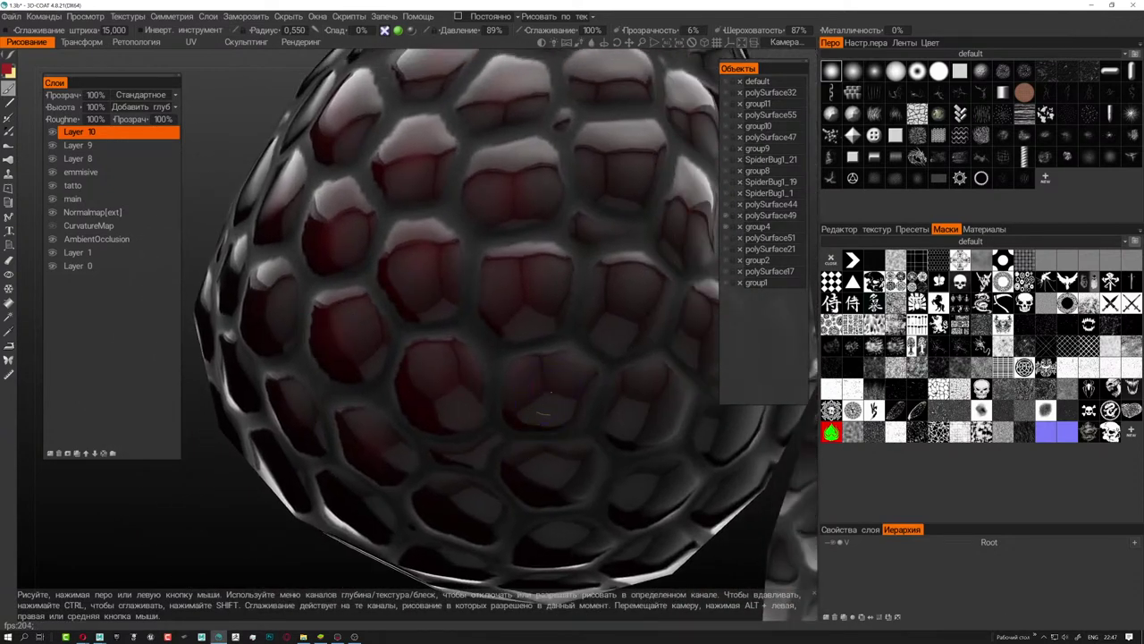
left_click_drag(636, 250, 519, 345, "alt")
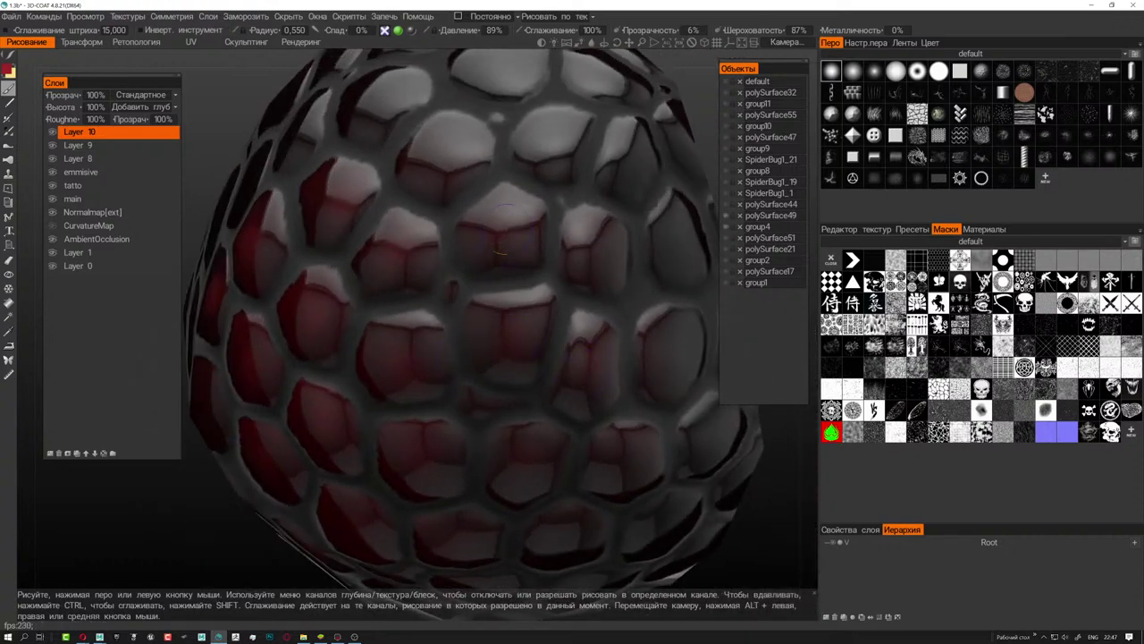
mouse_move(505, 219)
left_mouse_down("alt")
mouse_move(530, 276)
mouse_move(472, 231)
mouse_move(363, 254)
mouse_move(419, 321)
left_mouse_up("alt")
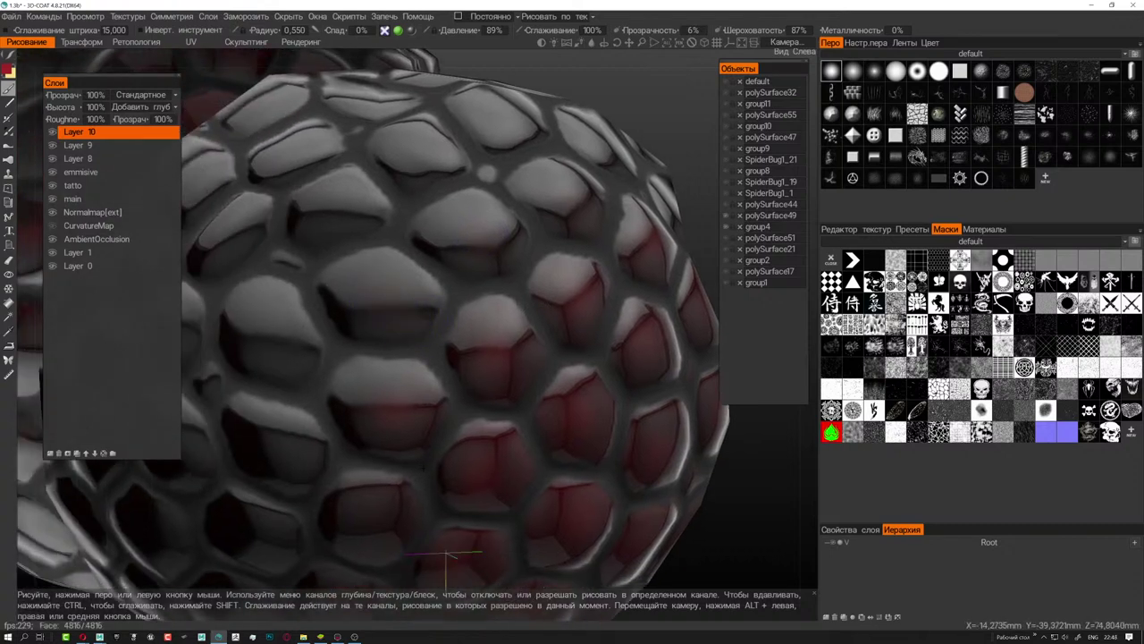
mouse_move(449, 572)
left_mouse_down("alt")
mouse_move(465, 468)
mouse_move(309, 346)
left_mouse_up("alt")
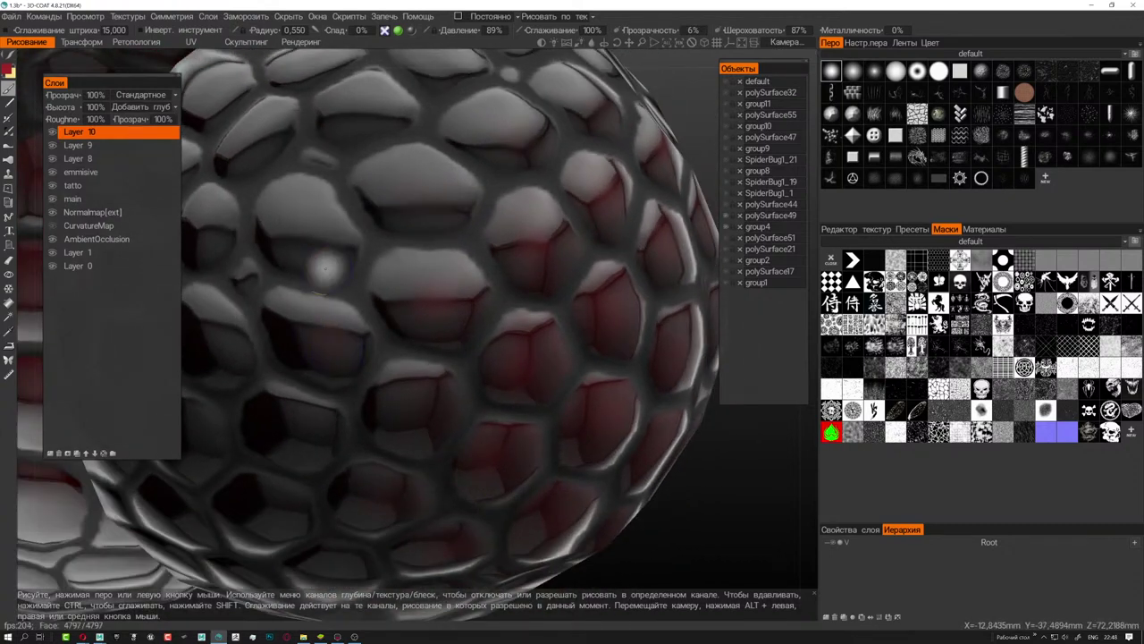
mouse_move(487, 465)
left_mouse_down("alt")
mouse_move(467, 411)
mouse_move(351, 424)
mouse_move(514, 313)
left_mouse_up("alt")
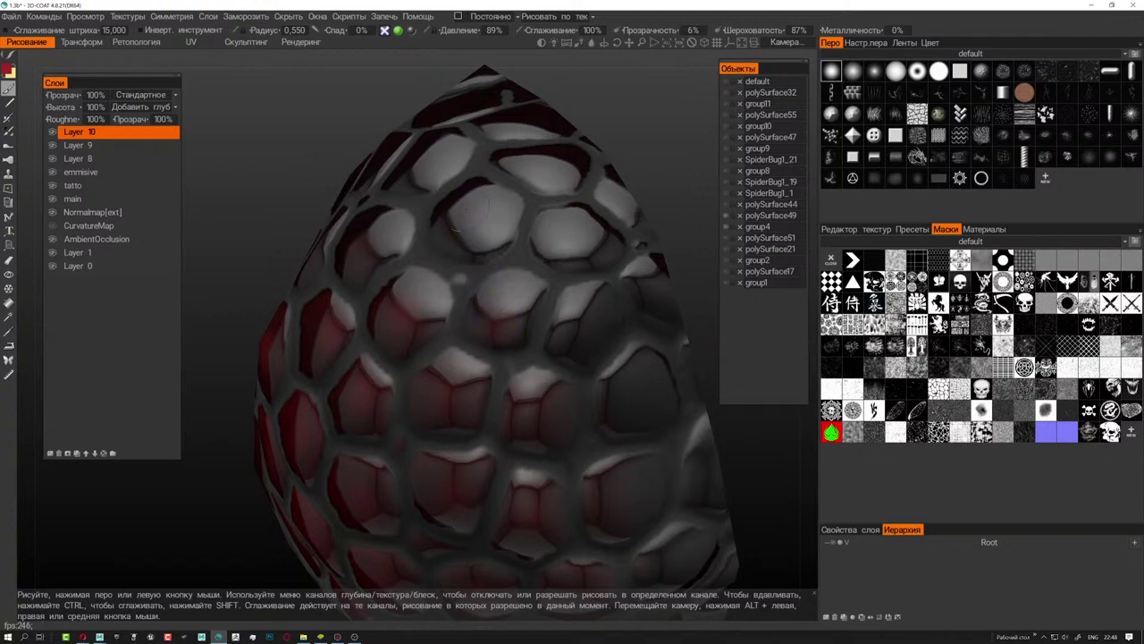
right_click_drag(466, 219, 760, 402, "alt")
mouse_move(760, 403)
left_mouse_down("alt")
mouse_move(646, 450)
mouse_move(546, 412)
left_mouse_up("alt")
mouse_move(546, 412)
right_mouse_down("alt")
mouse_move(630, 503)
mouse_move(582, 532)
right_mouse_up("alt")
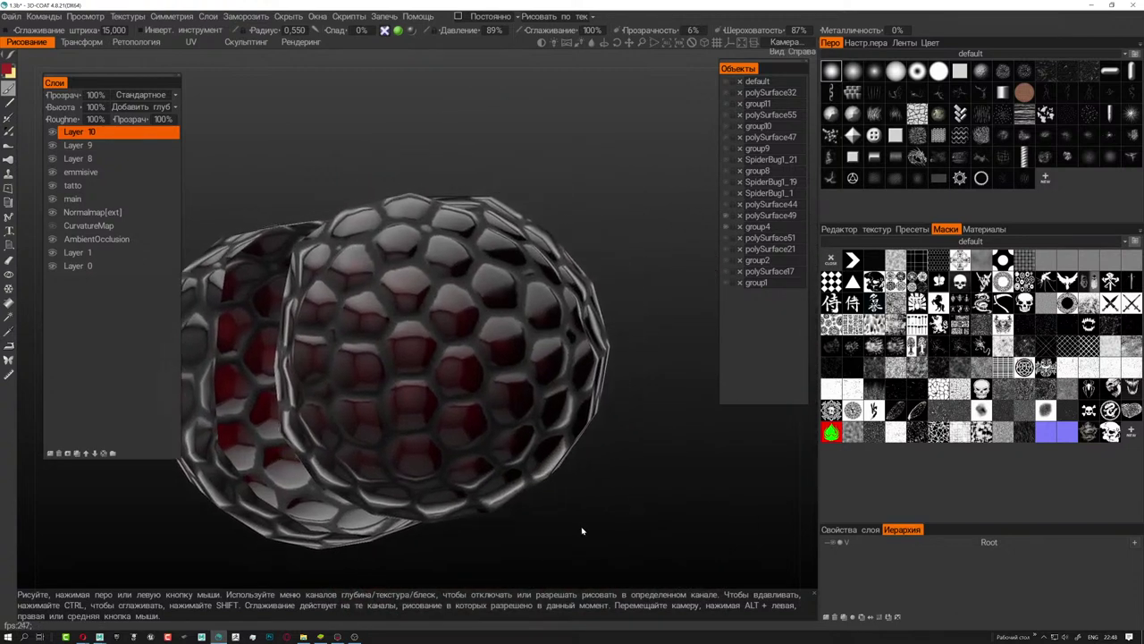
left_click_drag(567, 518, 575, 483, "alt")
right_click_drag(575, 483, 489, 339, "alt")
mouse_move(490, 340)
left_mouse_down("alt")
mouse_move(439, 403)
mouse_move(455, 414)
left_mouse_up("alt")
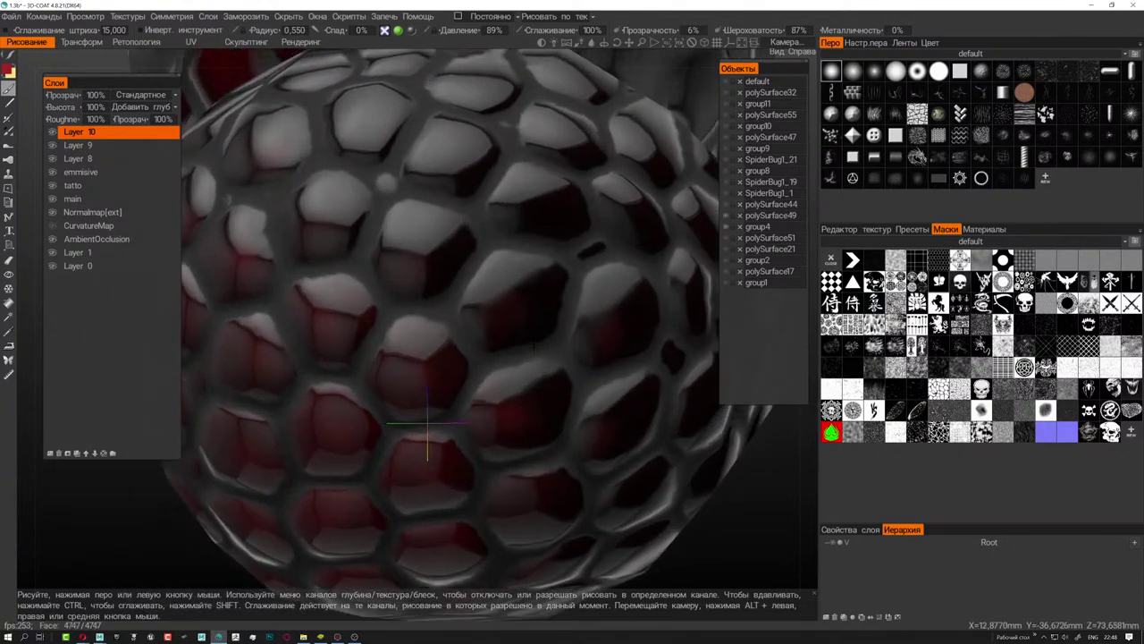
mouse_move(455, 413)
right_mouse_down("alt")
mouse_move(474, 333)
mouse_move(611, 362)
right_mouse_up("alt")
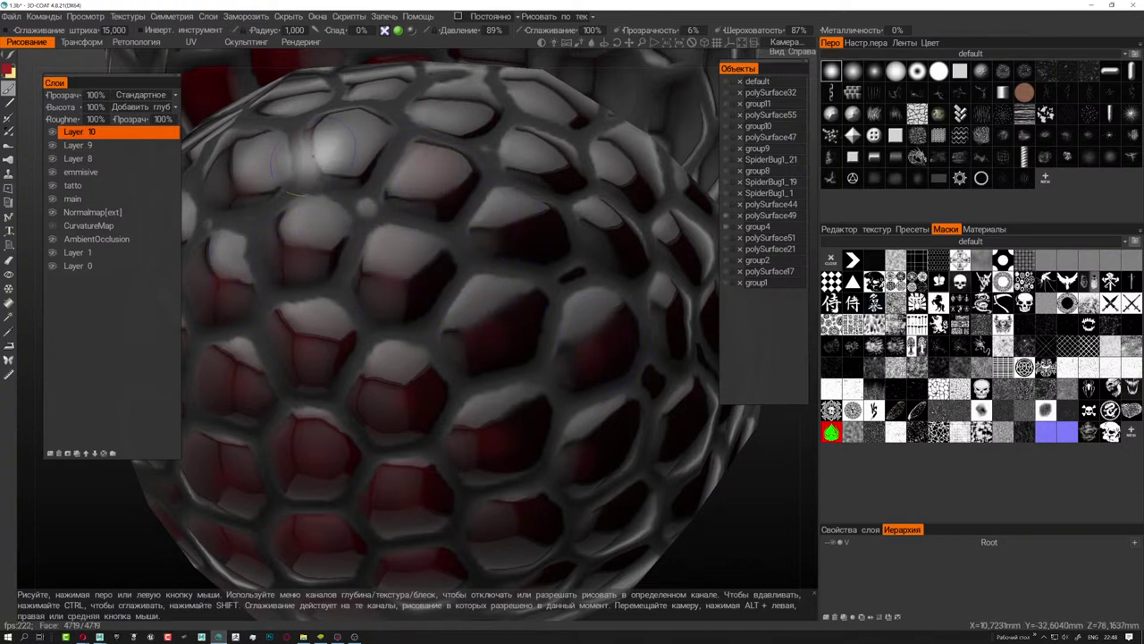
key("bracketleft")
key("bracketleft")
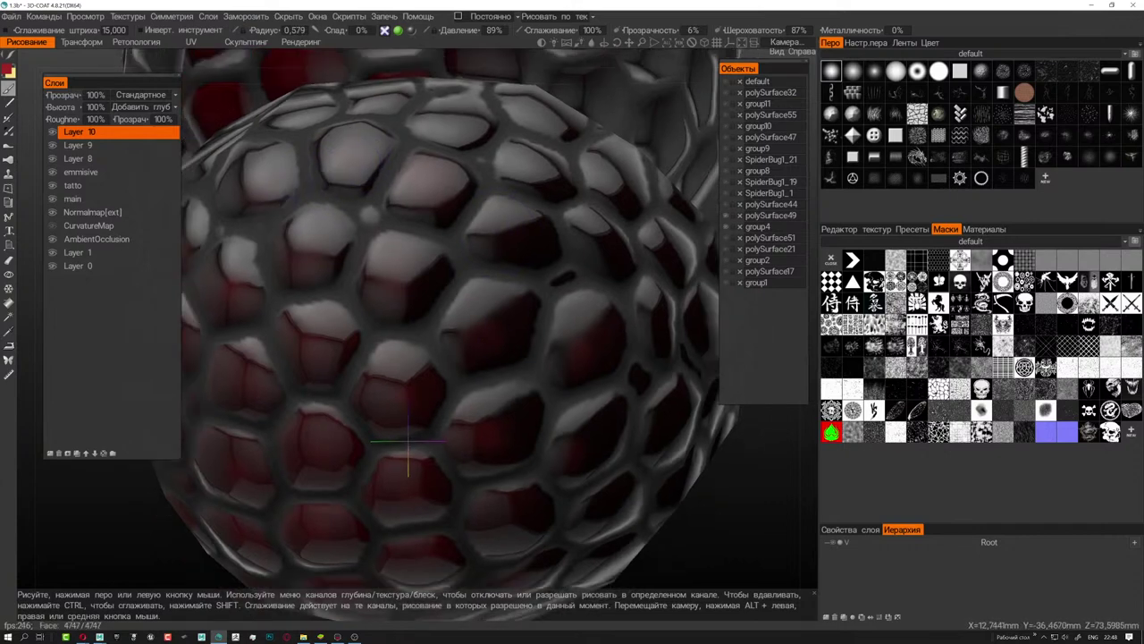
scroll(329, 159, "down", 5)
mouse_move(329, 159)
left_mouse_down("alt")
mouse_move(464, 375)
mouse_move(500, 358)
left_mouse_up("alt")
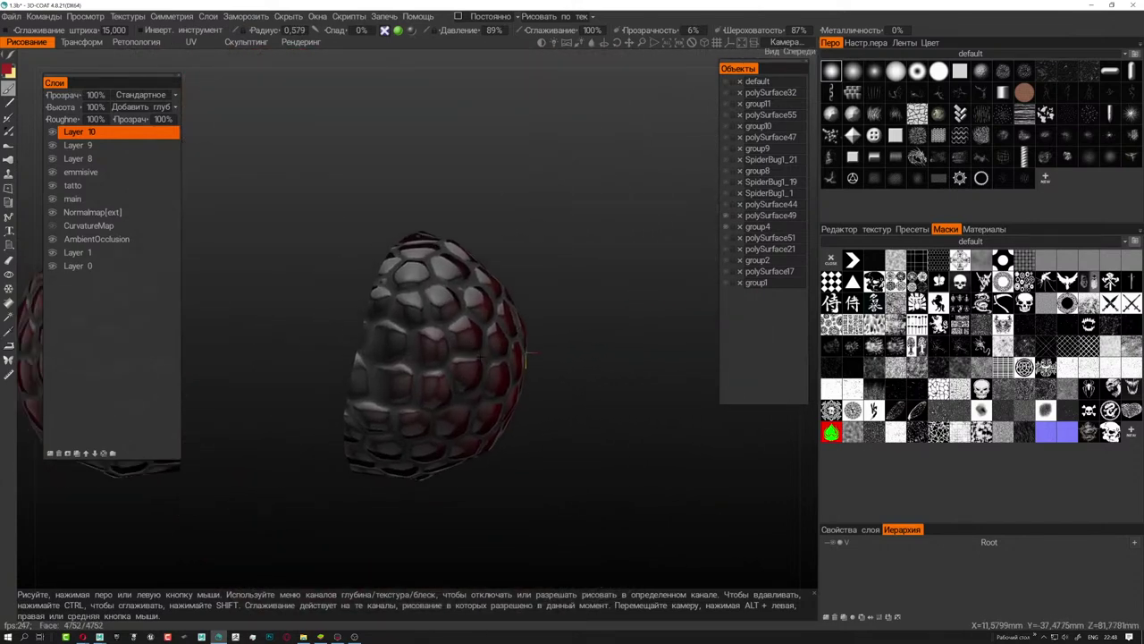
scroll(406, 264, "up", 5)
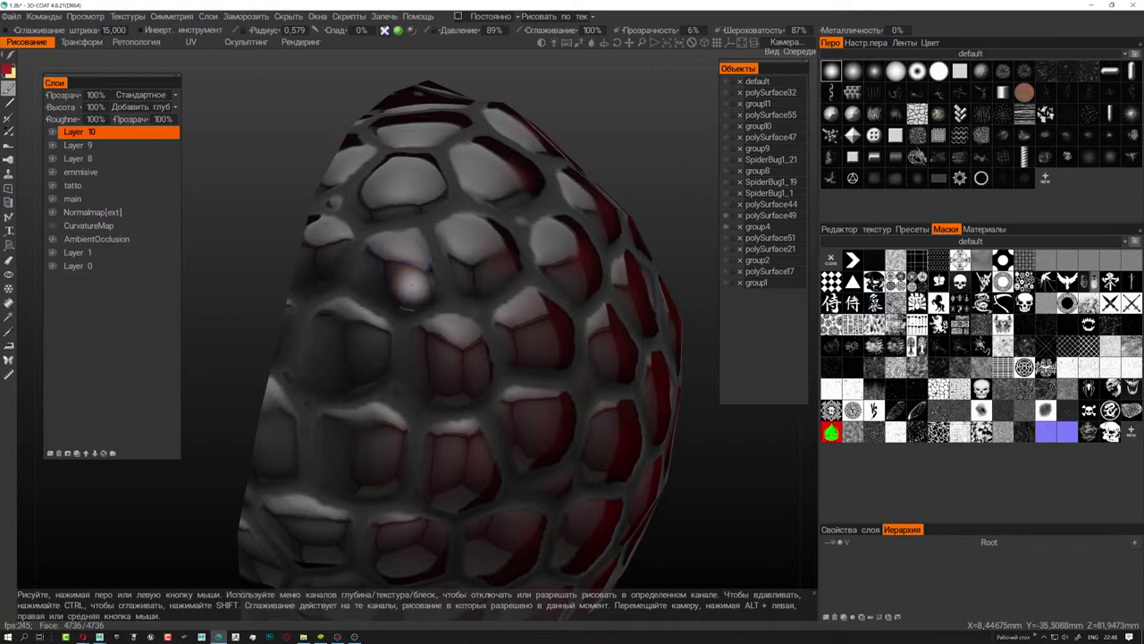
mouse_move(409, 285)
left_mouse_down("alt")
mouse_move(412, 215)
mouse_move(485, 389)
left_mouse_up("alt")
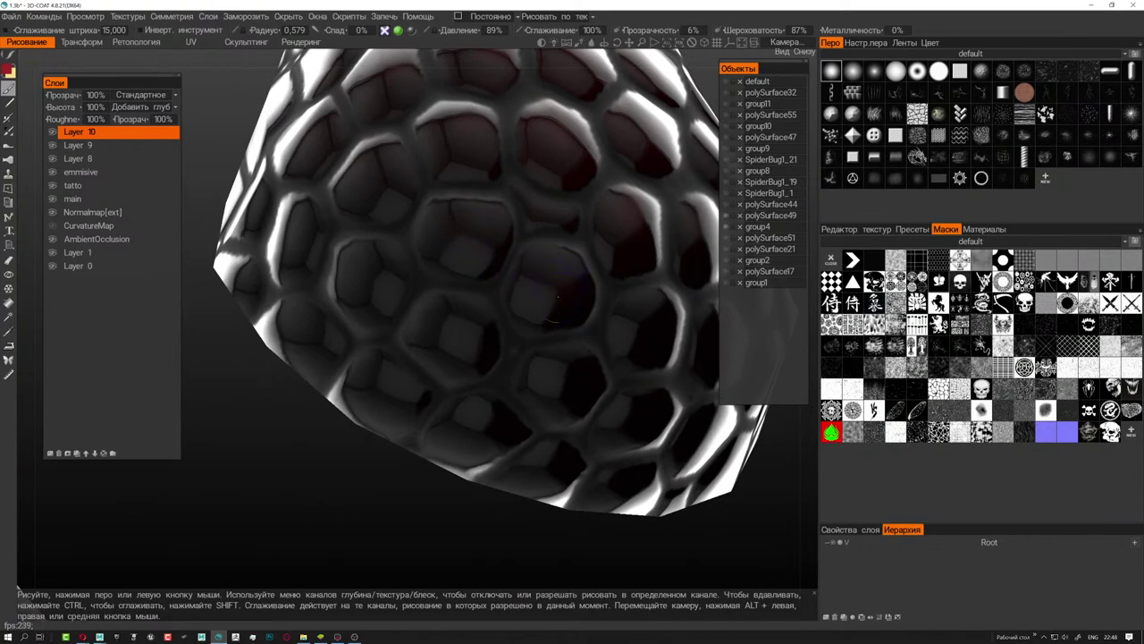
mouse_move(556, 295)
left_mouse_down("alt")
mouse_move(524, 401)
mouse_move(488, 353)
mouse_move(546, 361)
left_mouse_up("alt")
scroll(545, 361, "up", 3)
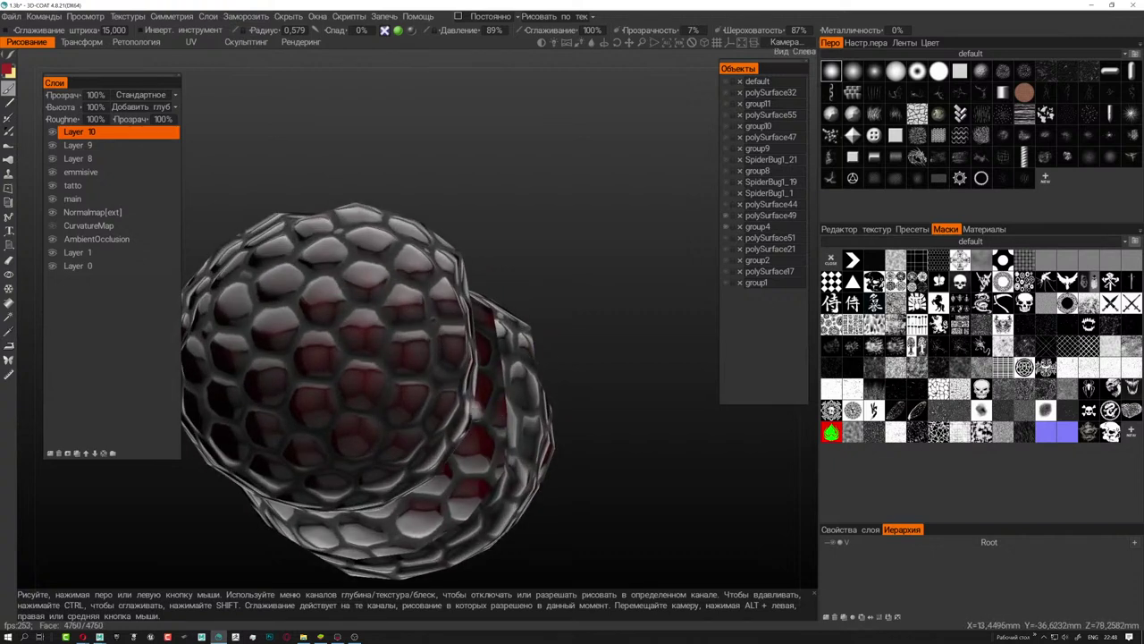
left_click_drag(483, 413, 529, 418, "alt")
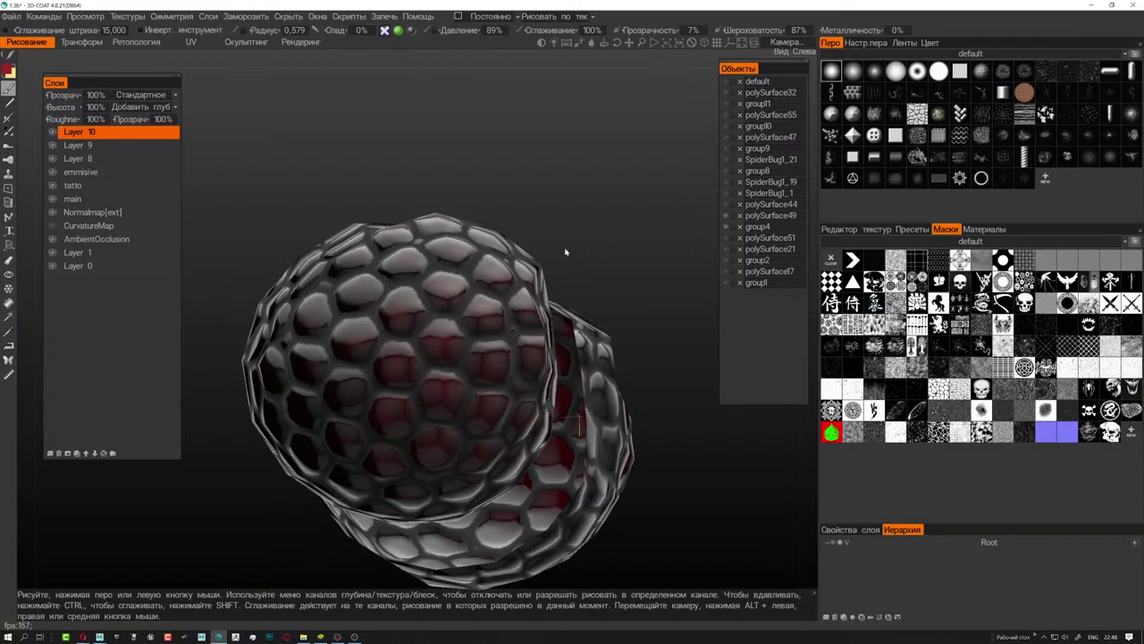
mouse_move(565, 252)
left_mouse_down()
mouse_move(579, 251)
mouse_move(512, 237)
mouse_move(514, 207)
left_mouse_up()
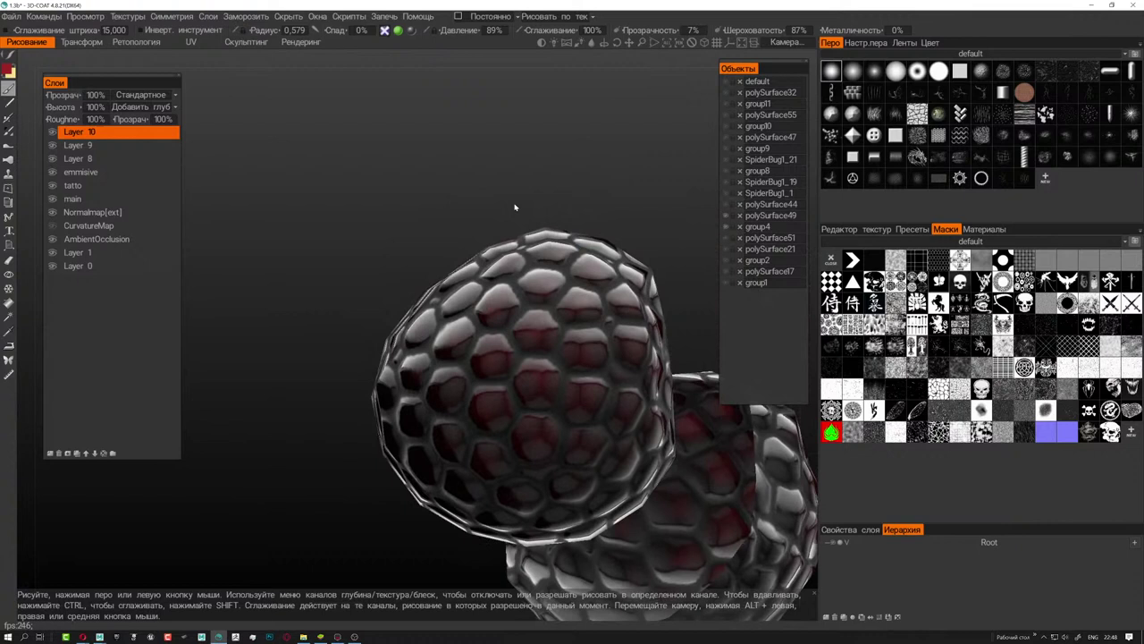
- Hide both honeycomb eye spheres, zoom into the eye socket and enlarge the brush to 14.165
left_click(726, 215)
left_click(726, 227)
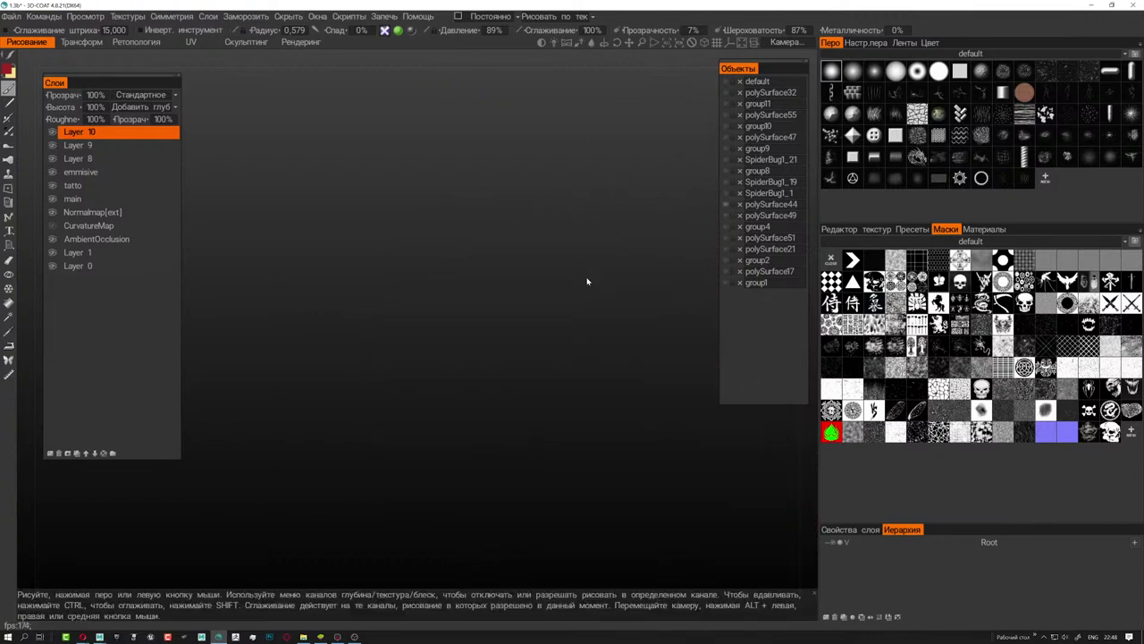
mouse_move(491, 343)
left_mouse_down()
mouse_move(371, 294)
mouse_move(544, 330)
mouse_move(474, 326)
mouse_move(587, 360)
mouse_move(463, 363)
mouse_move(506, 367)
left_mouse_up()
scroll(463, 363, "up", 2)
scroll(474, 362, "up", 3)
scroll(492, 360, "up", 2)
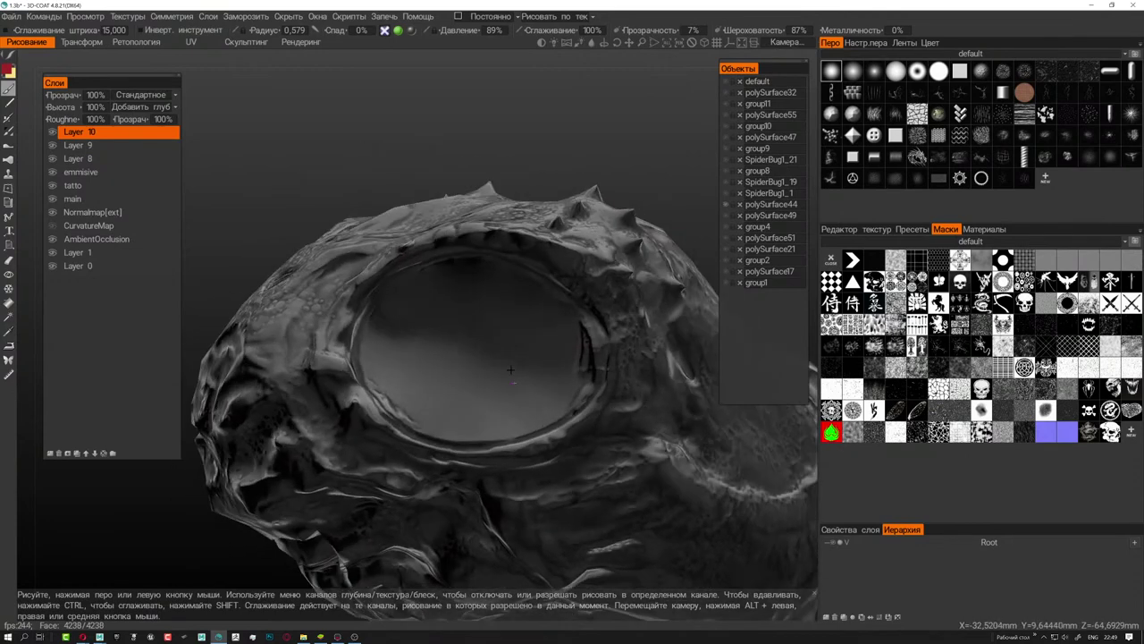
right_click_drag(505, 367, 524, 384)
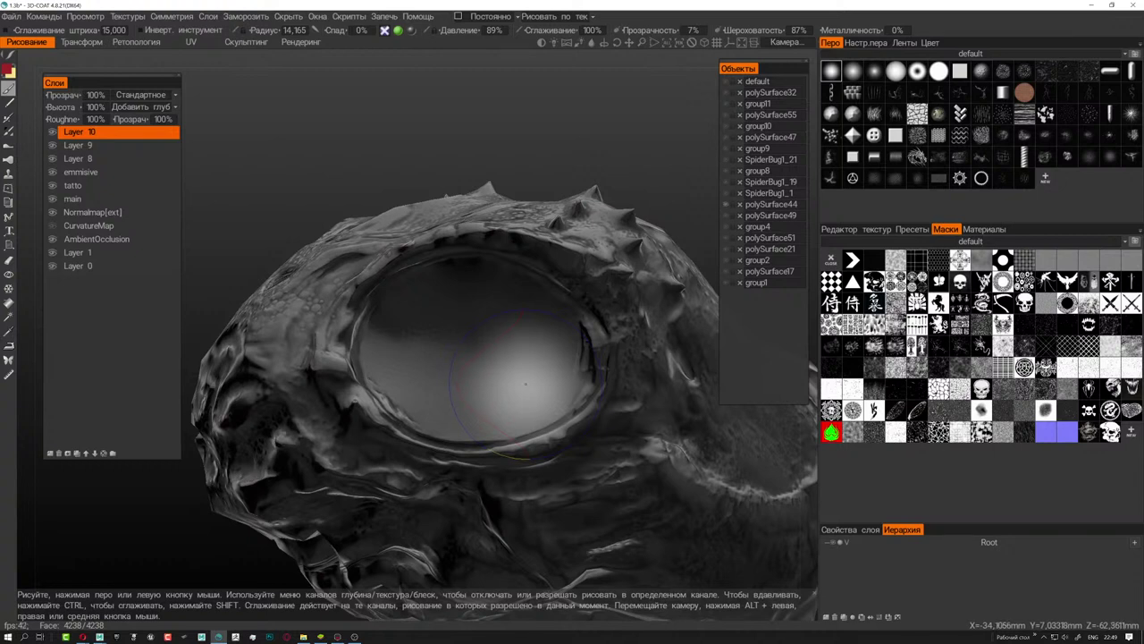
- Brush soft red strokes across the eye socket interior, then pull back to check the head
left_click_drag(525, 383, 516, 373)
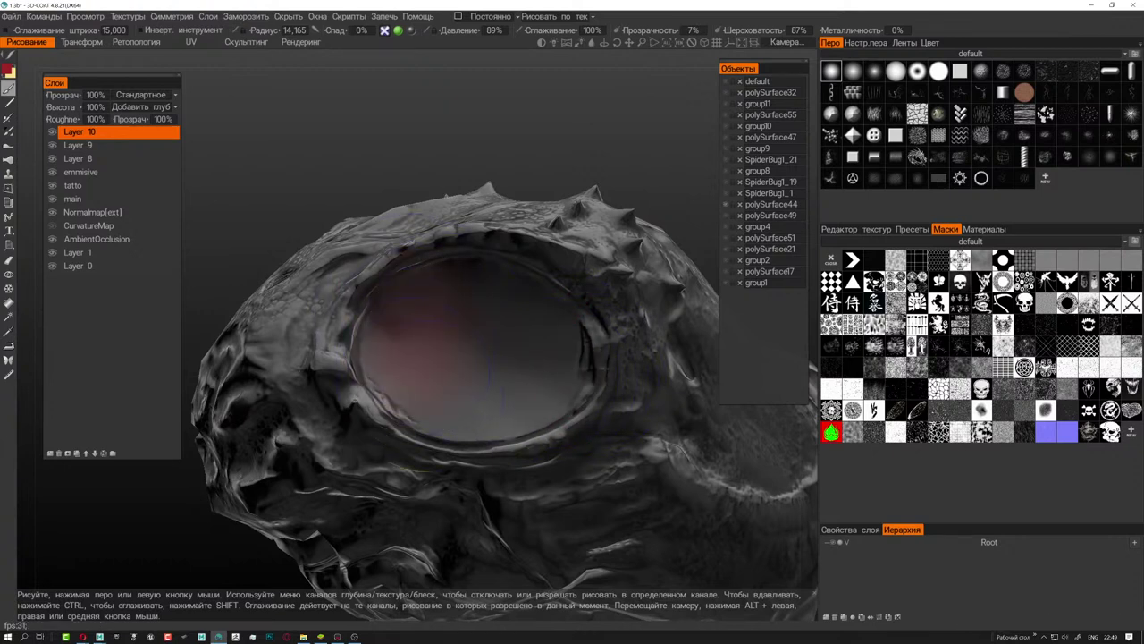
left_click_drag(533, 331, 493, 287)
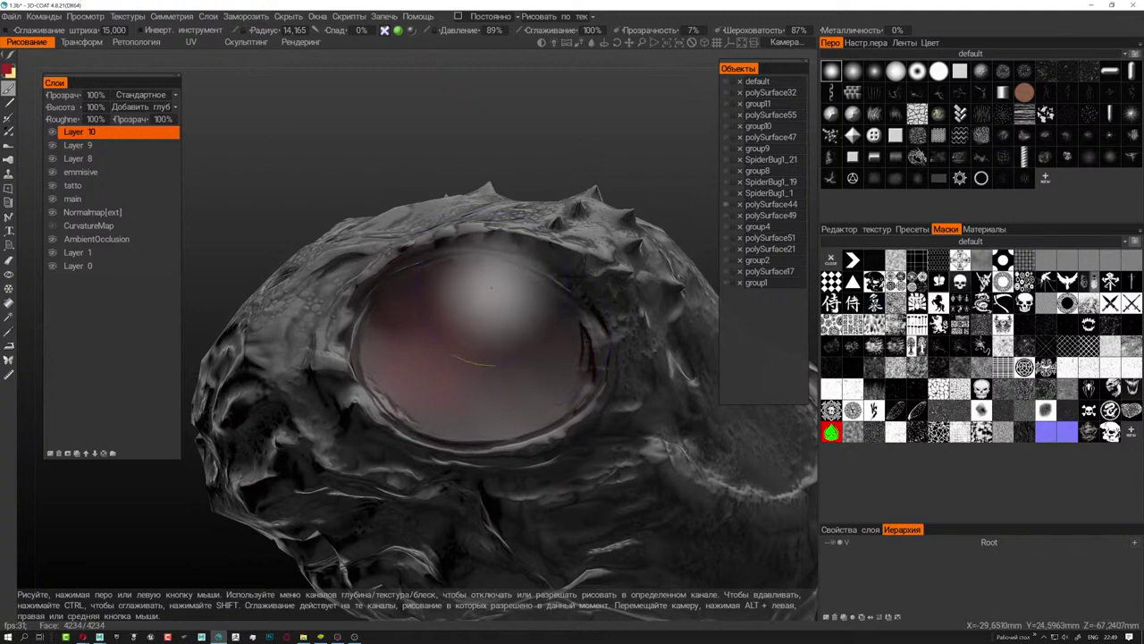
left_click_drag(468, 361, 514, 348)
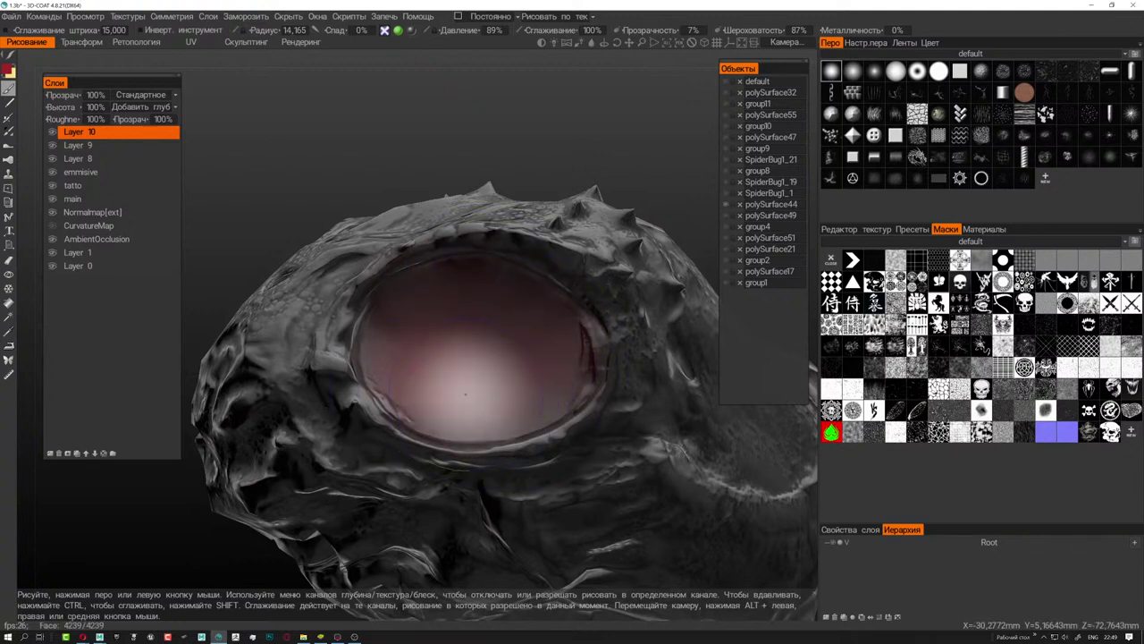
left_click_drag(447, 327, 474, 344)
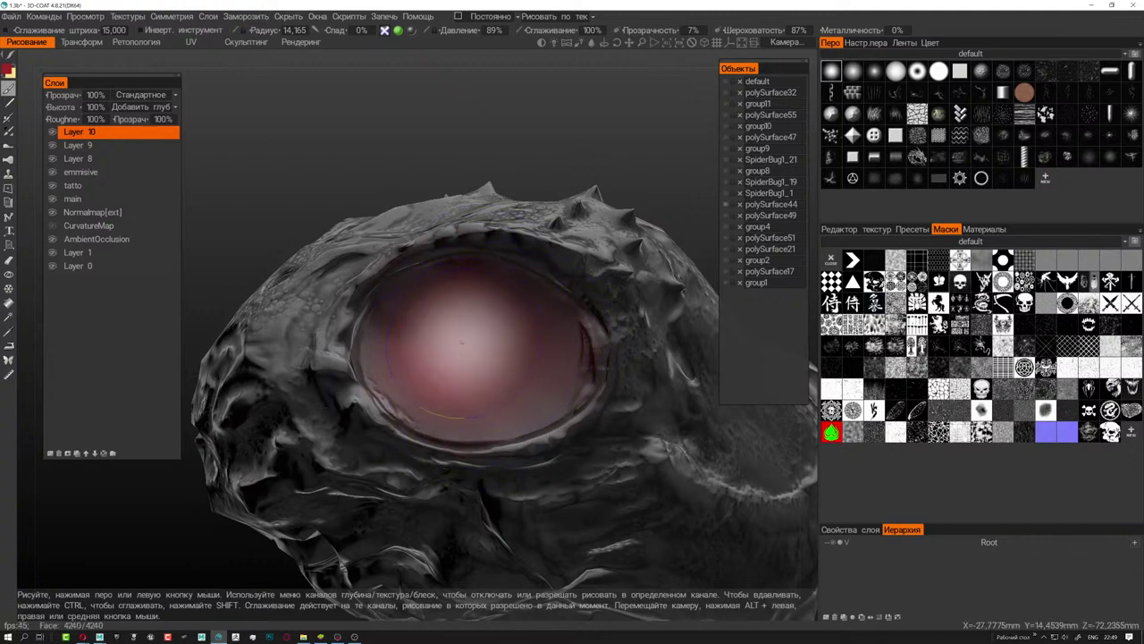
scroll(501, 348, "down", 5)
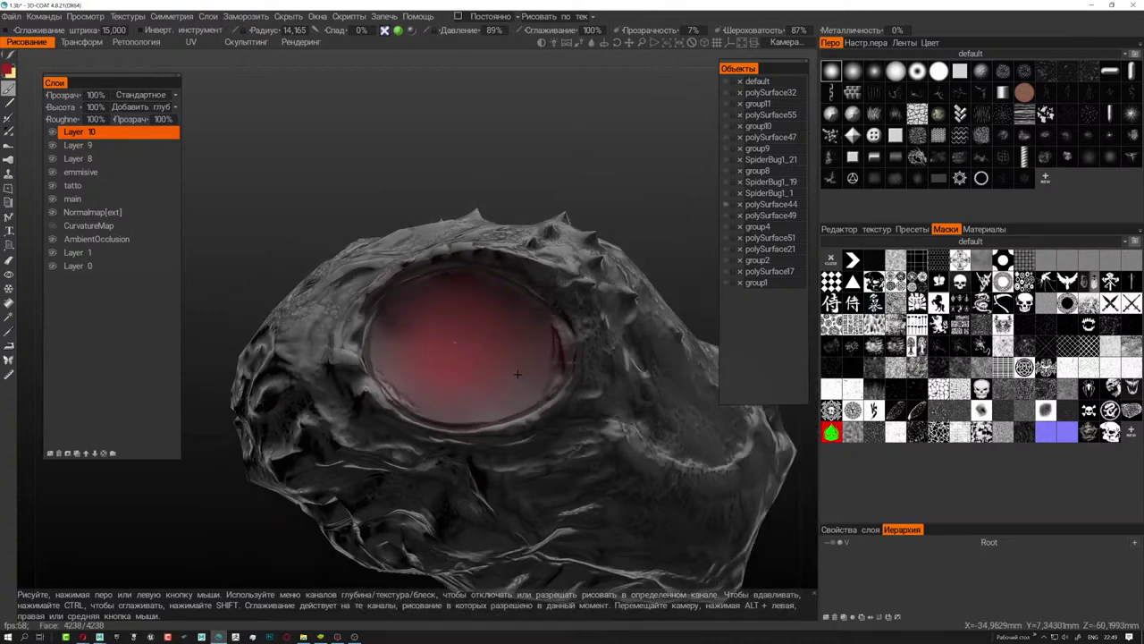
scroll(501, 348, "down", 3)
mouse_move(607, 358)
left_mouse_down("alt")
mouse_move(528, 345)
mouse_move(690, 350)
mouse_move(659, 340)
mouse_move(601, 376)
mouse_move(509, 353)
left_mouse_up("alt")
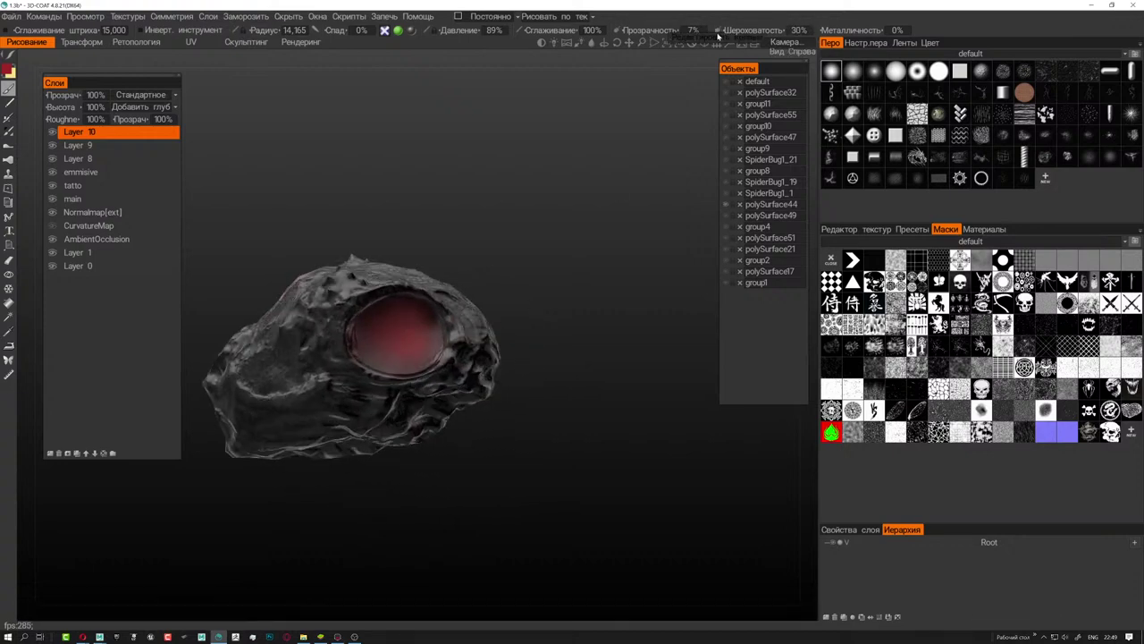
scroll(393, 339, "up", 2)
scroll(393, 339, "up", 3)
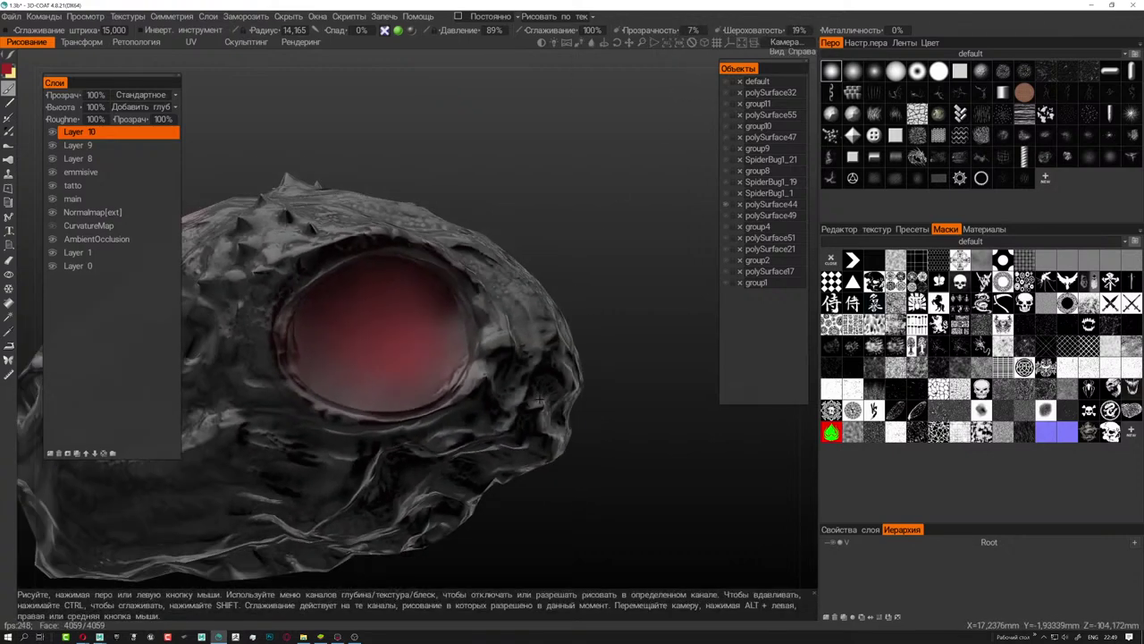
- Shrink the brush and tint a spike tip above the eye
mouse_move(394, 340)
left_mouse_down("alt")
mouse_move(411, 368)
mouse_move(500, 376)
left_mouse_up("alt")
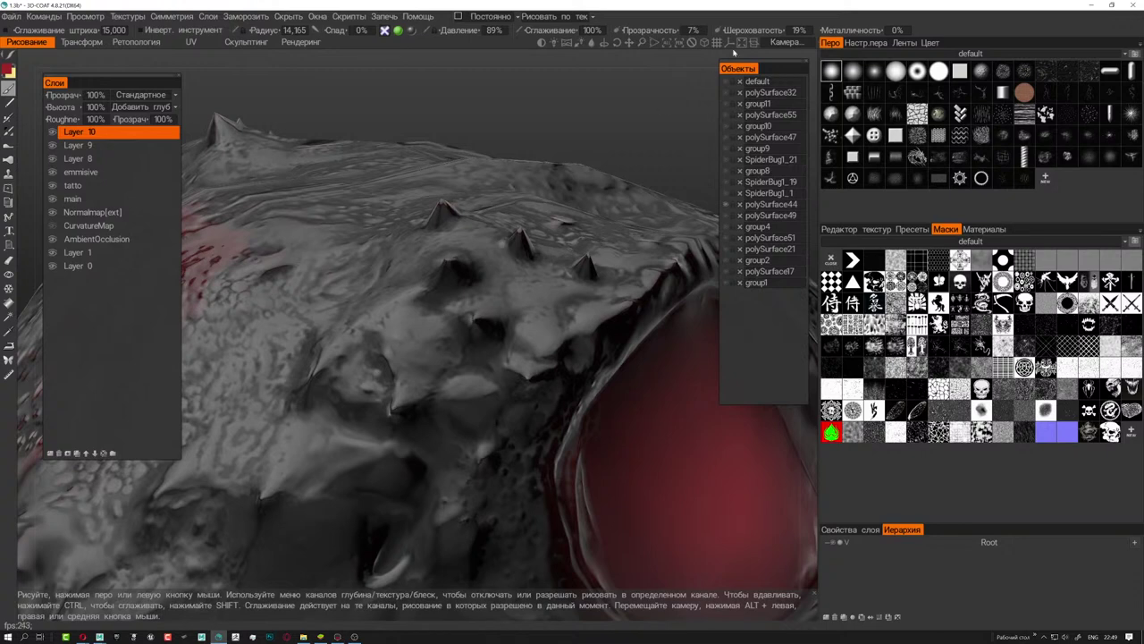
mouse_move(536, 286)
left_mouse_down("alt")
mouse_move(540, 267)
mouse_move(402, 375)
left_mouse_up("alt")
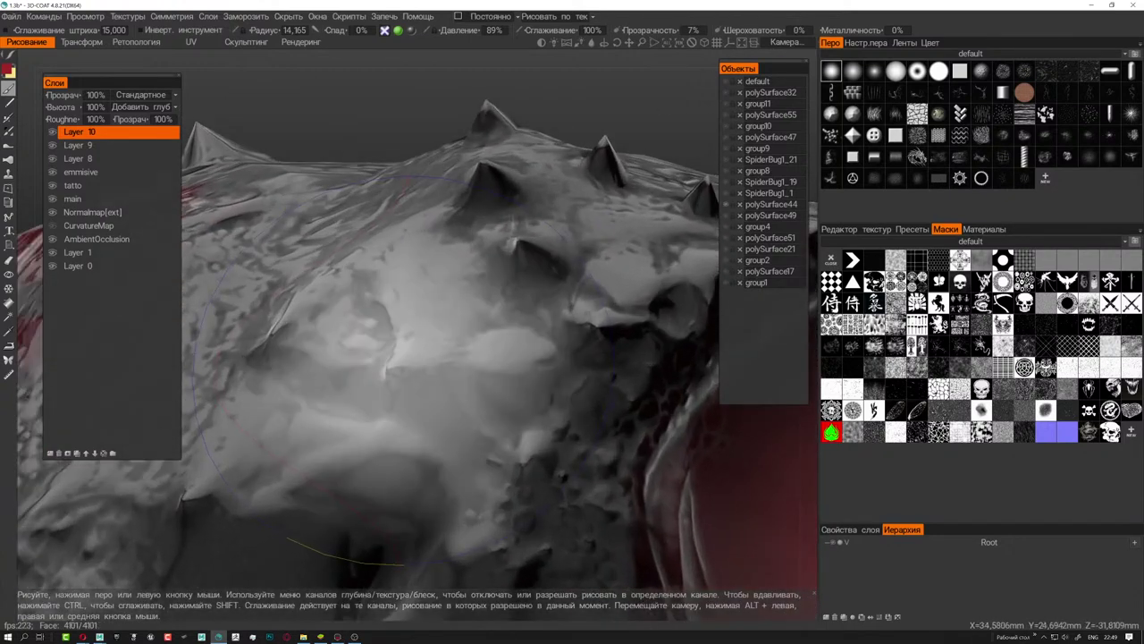
right_click_drag(393, 375, 349, 379)
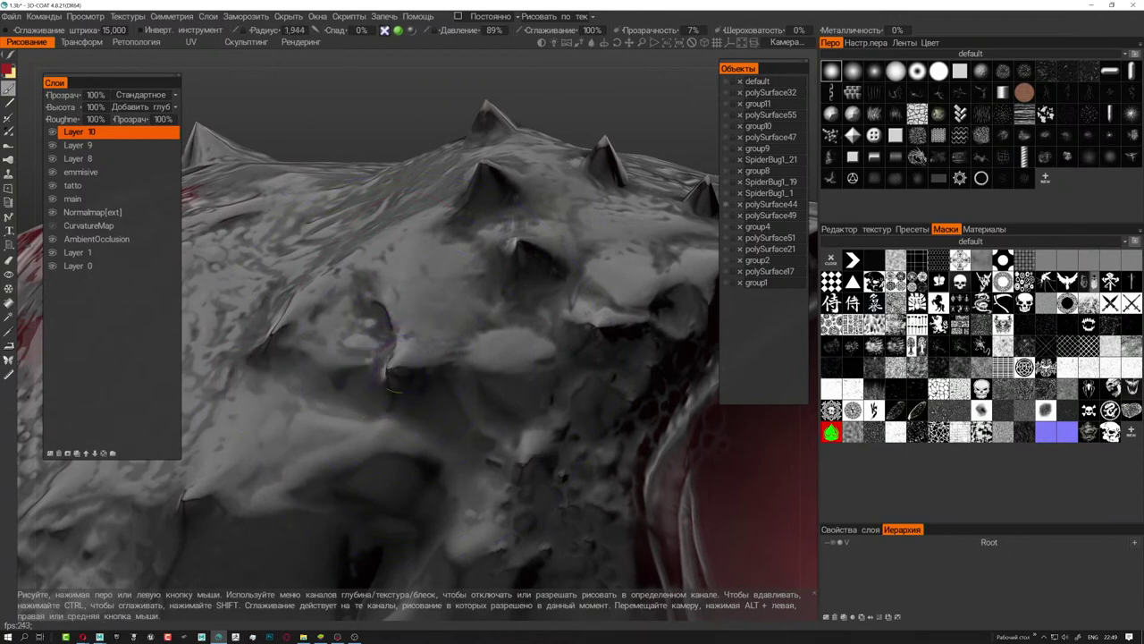
left_click_drag(384, 394, 403, 366)
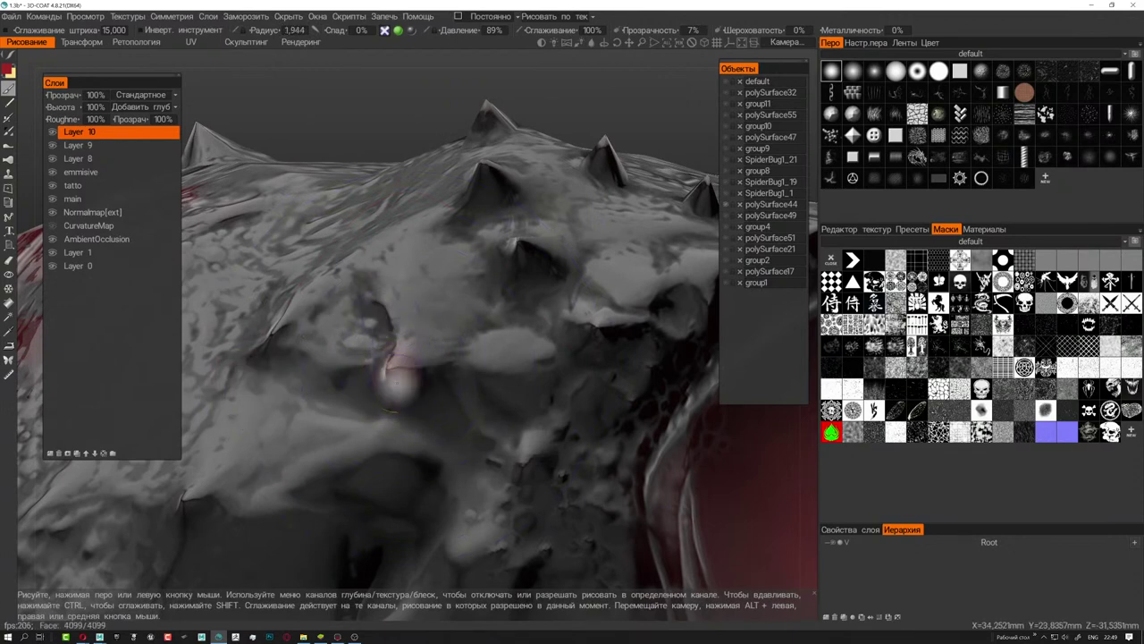
- Rotate to other spike groups and tint another spike tip red at radius 1.395
left_click_drag(332, 376, 483, 317, "alt")
scroll(483, 320, "up", 1)
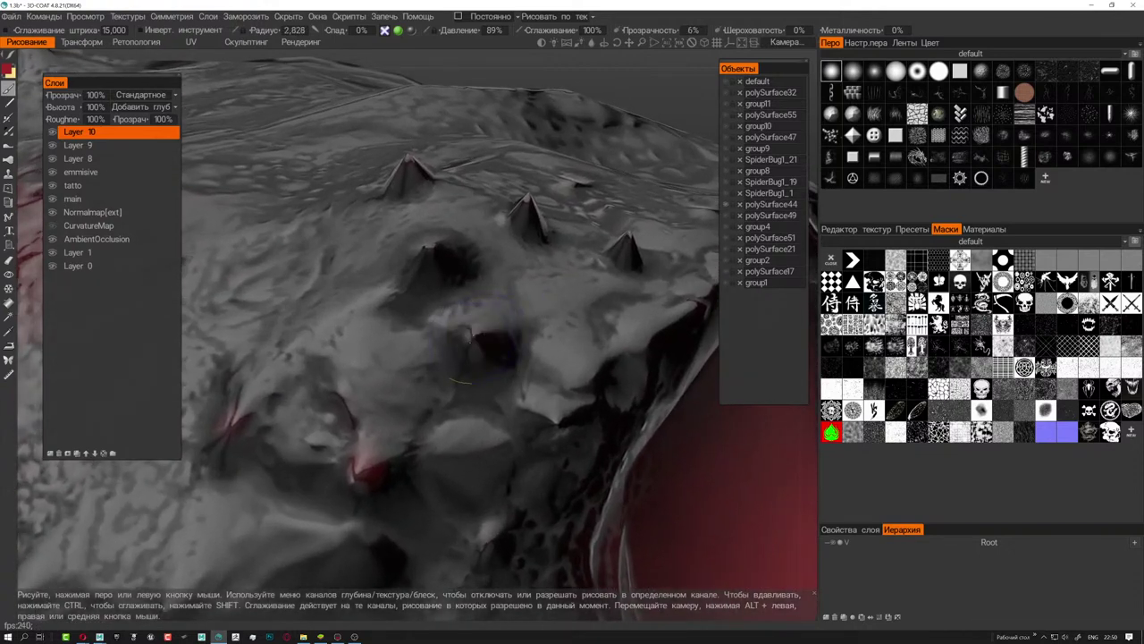
scroll(481, 331, "up", 1)
scroll(479, 340, "up", 1)
left_click_drag(481, 332, 435, 273, "alt")
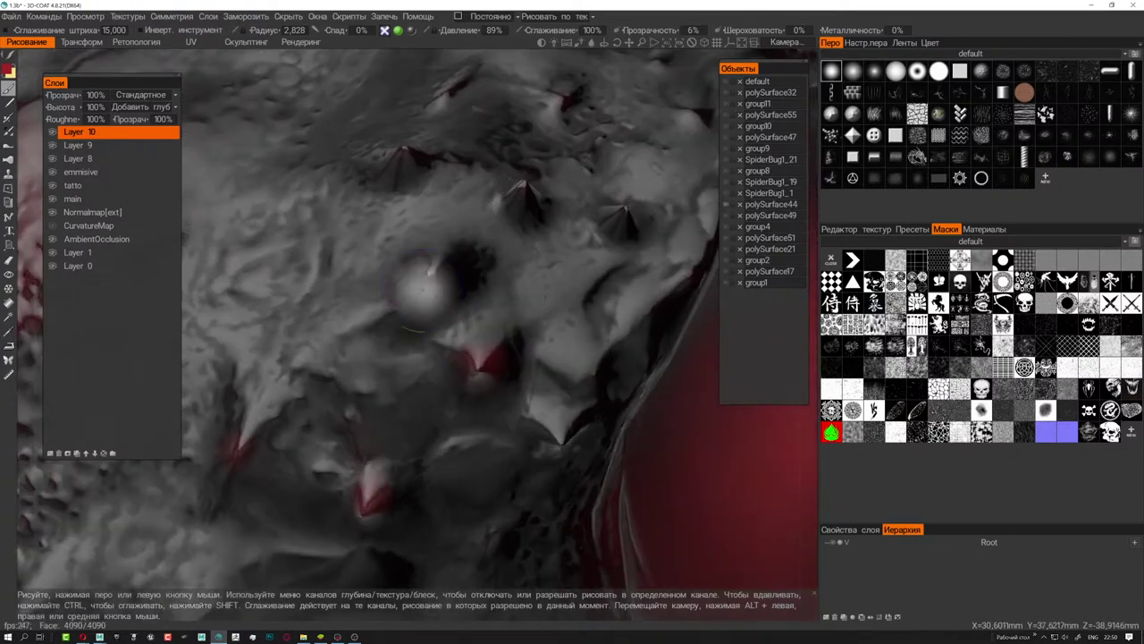
scroll(435, 272, "down", 5)
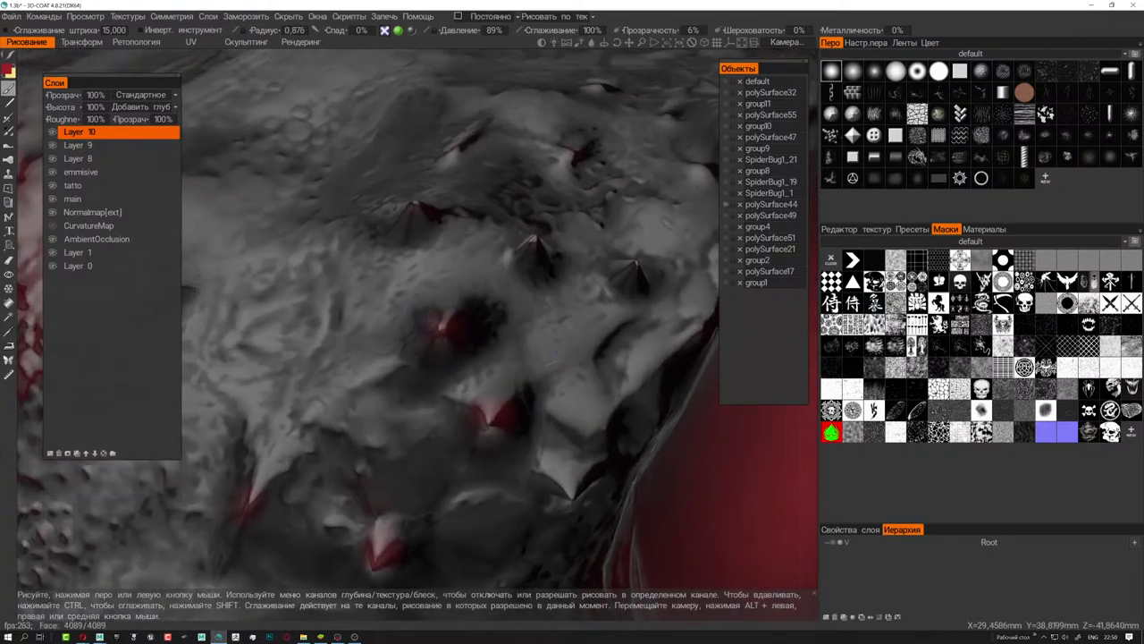
left_click_drag(436, 268, 424, 314, "alt")
scroll(423, 311, "up", 6)
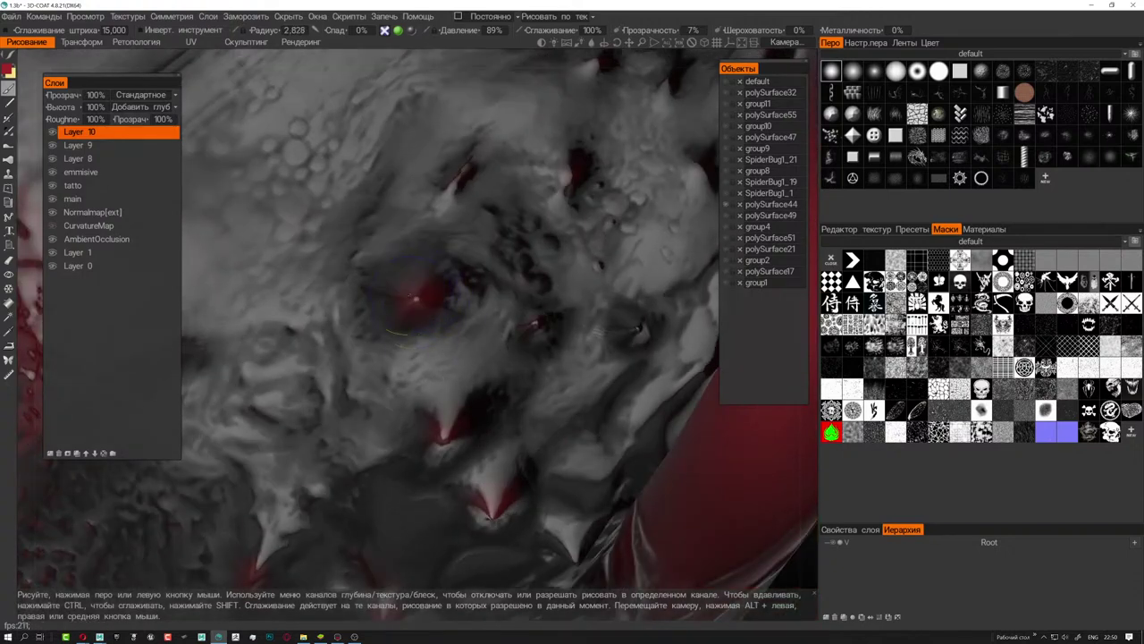
scroll(416, 299, "down", 4)
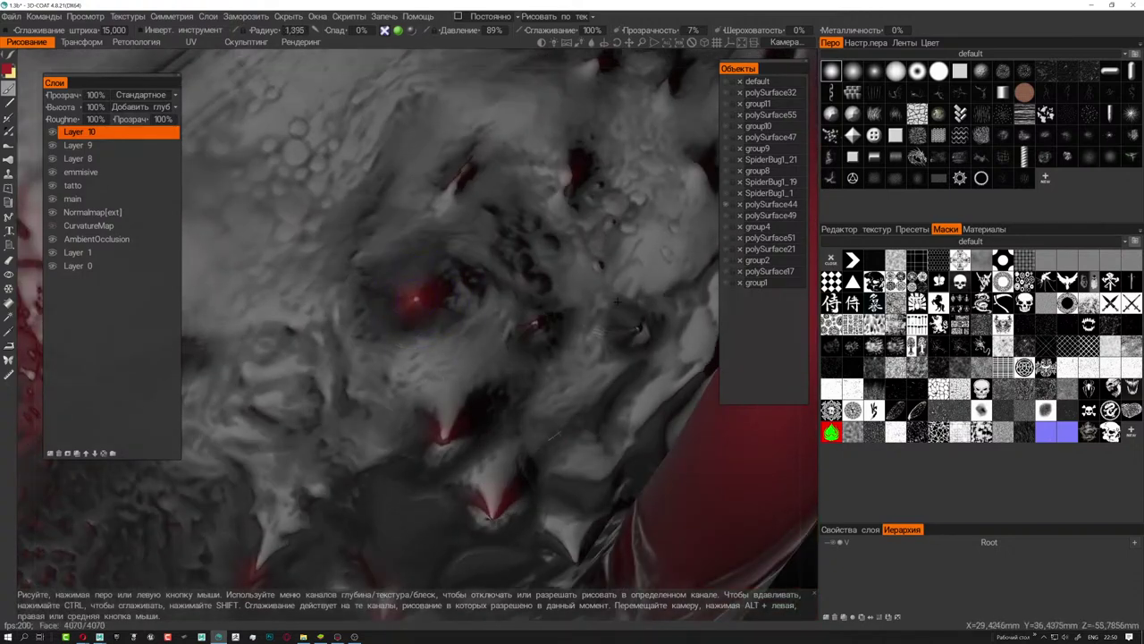
left_click_drag(618, 301, 416, 445, "alt")
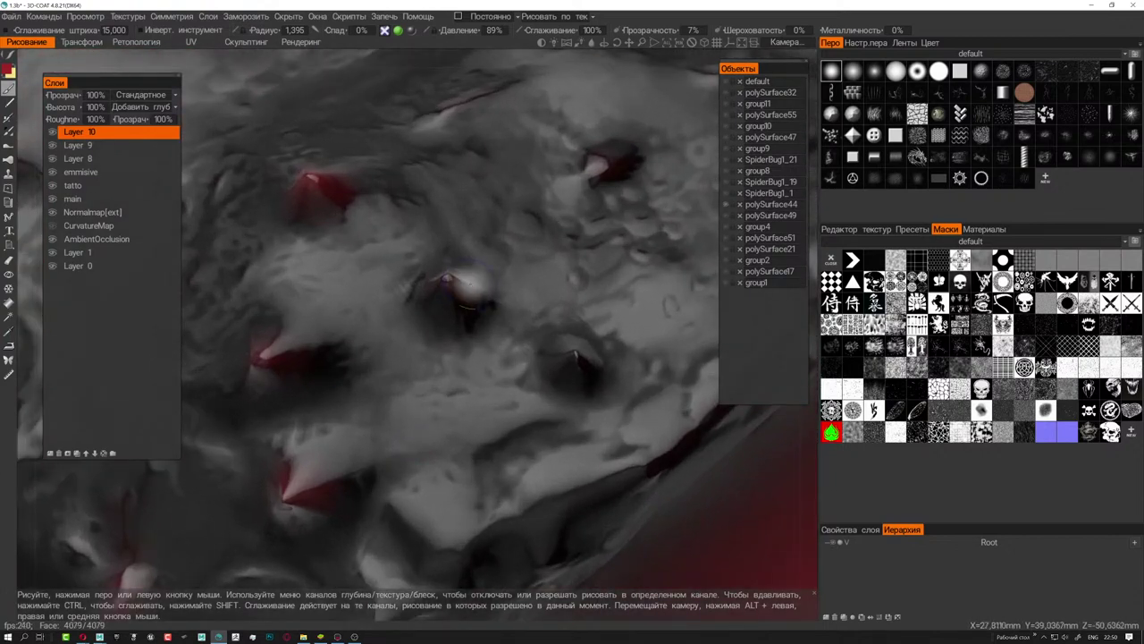
left_click_drag(447, 283, 507, 346, "alt")
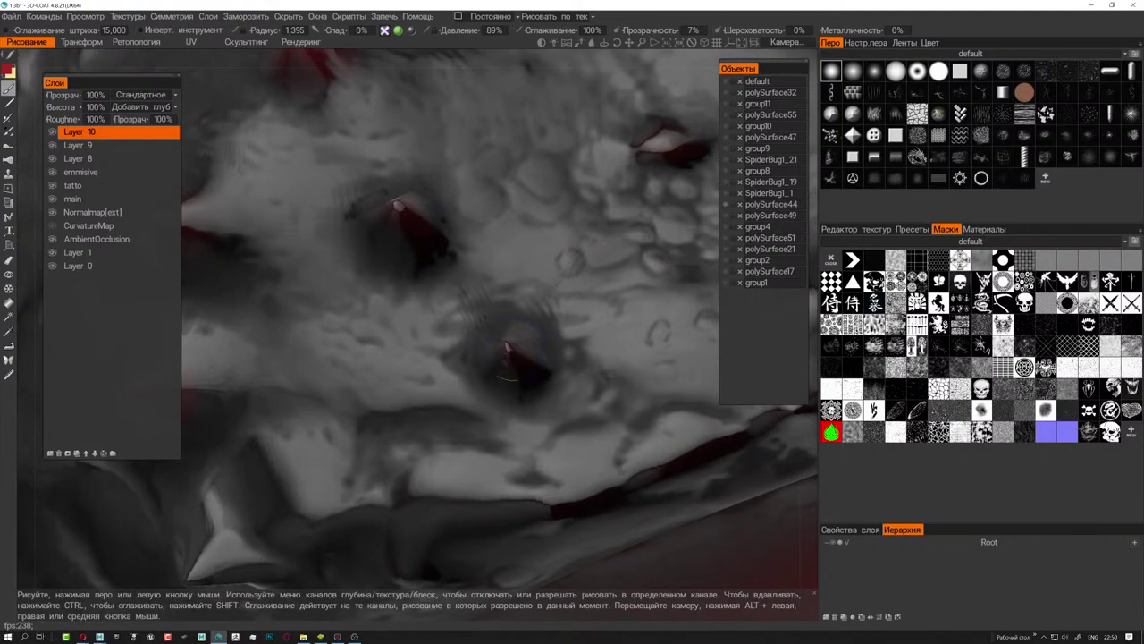
left_click(507, 347)
- Orbit around the head to review the red-tipped spikes and speckled surface
left_click_drag(505, 349, 473, 333, "alt")
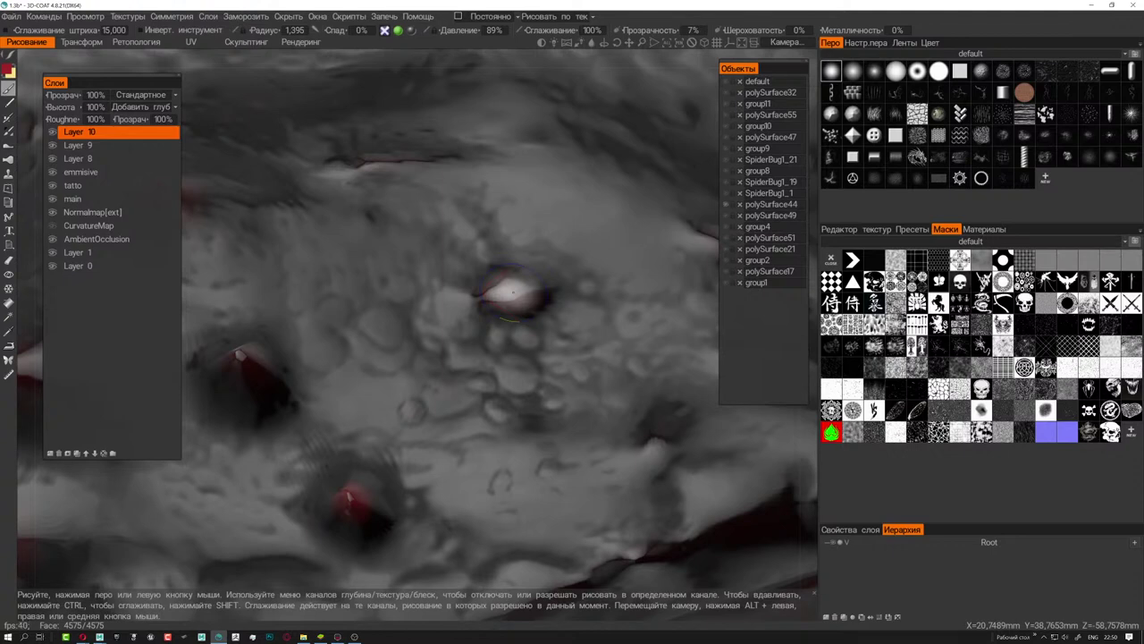
left_click_drag(511, 292, 439, 212, "alt")
left_click_drag(438, 211, 396, 328, "alt")
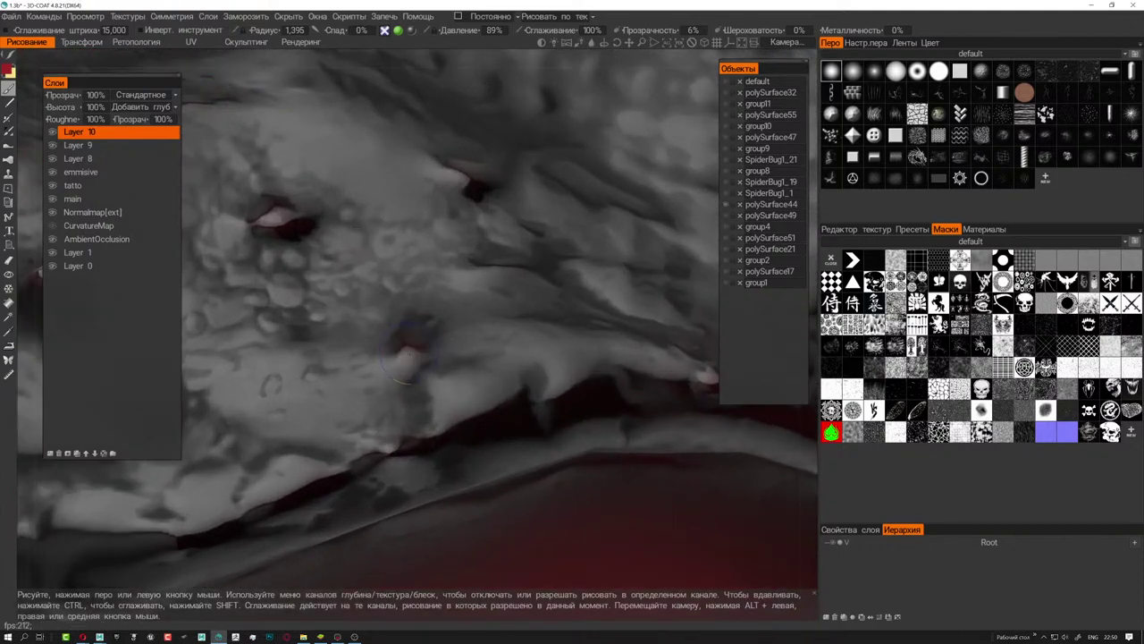
left_click_drag(409, 352, 401, 242, "alt")
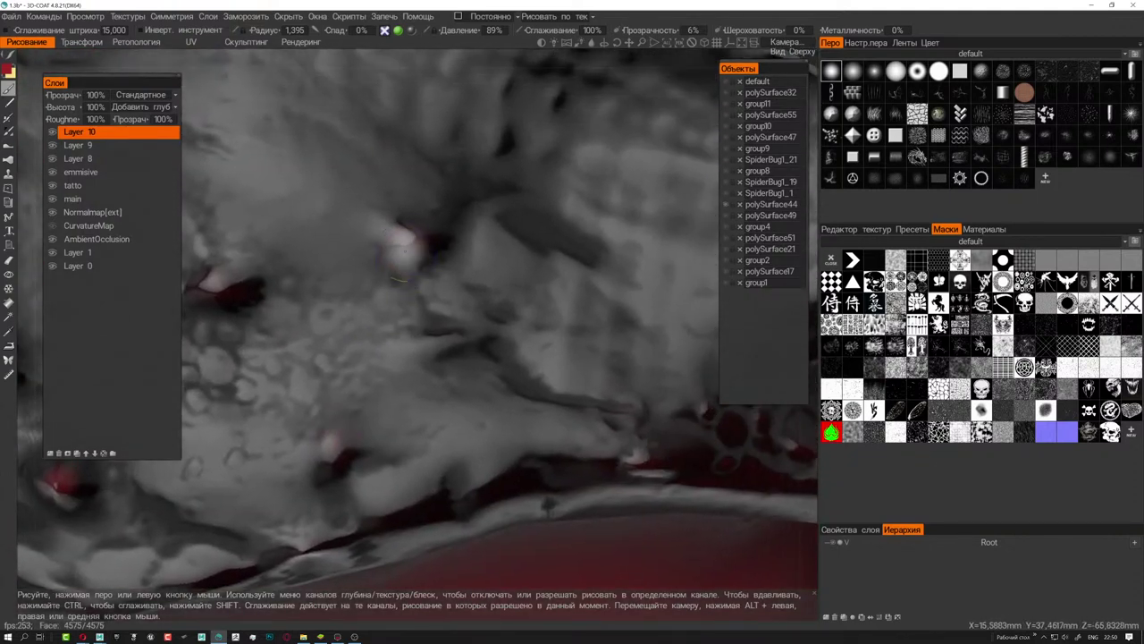
mouse_move(403, 235)
left_mouse_down("alt")
mouse_move(590, 314)
mouse_move(410, 381)
left_mouse_up("alt")
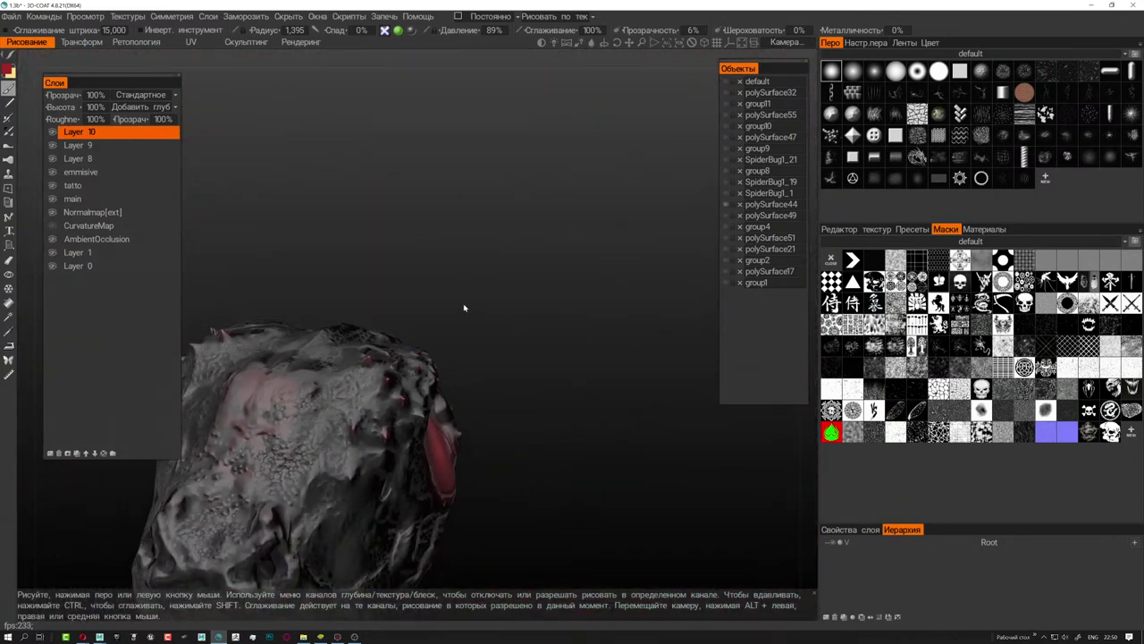
scroll(421, 398, "up", 5)
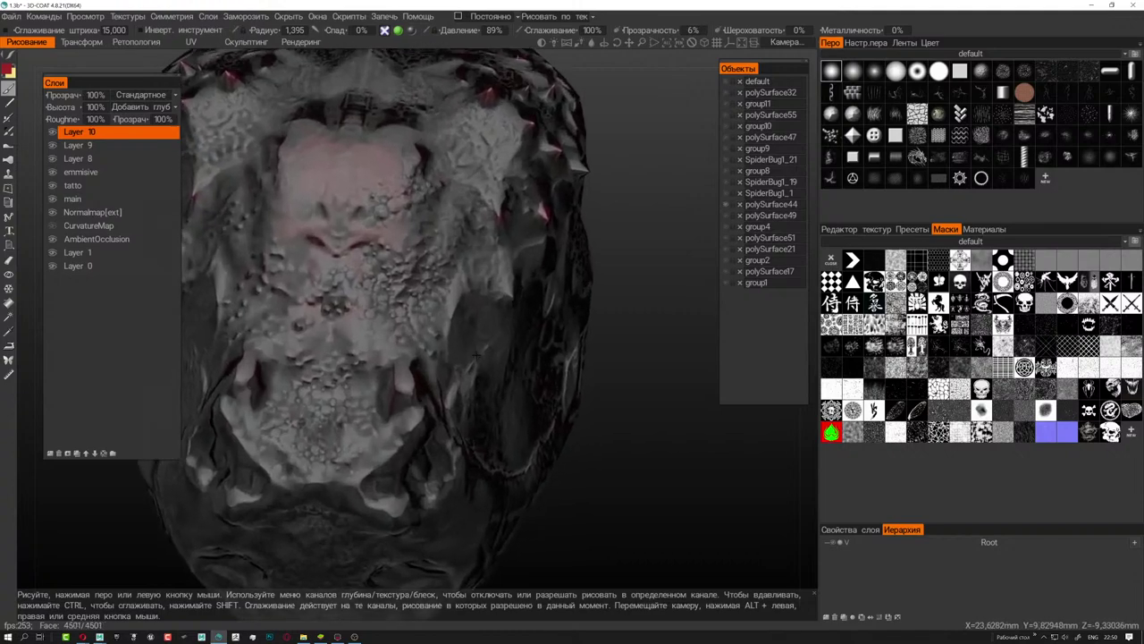
left_click_drag(454, 433, 536, 295, "alt")
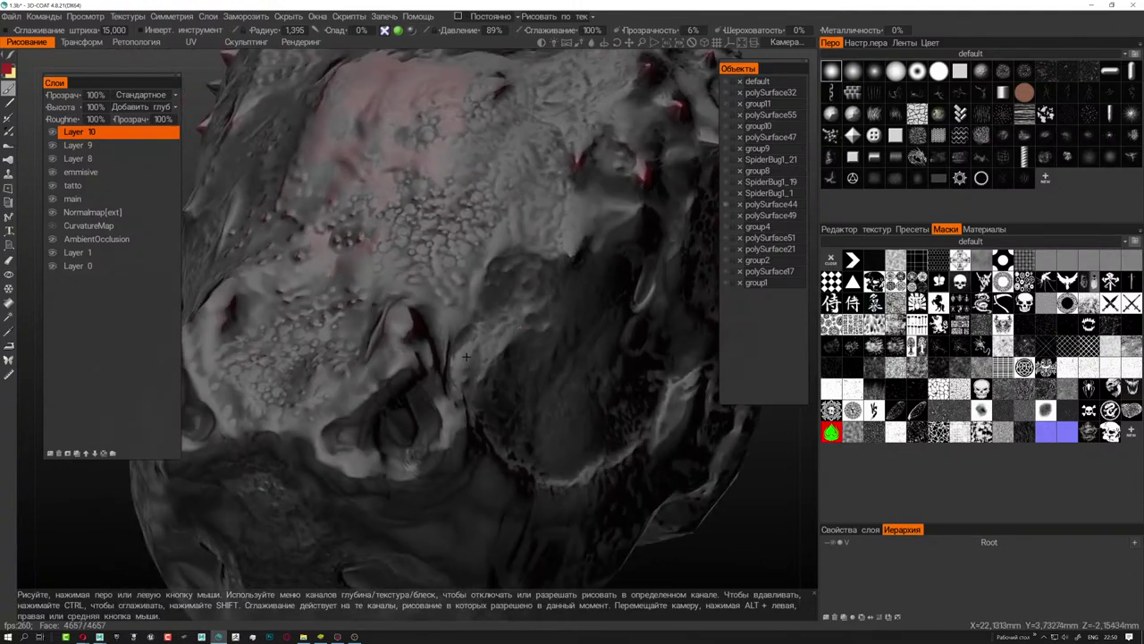
left_click_drag(411, 357, 376, 339, "alt")
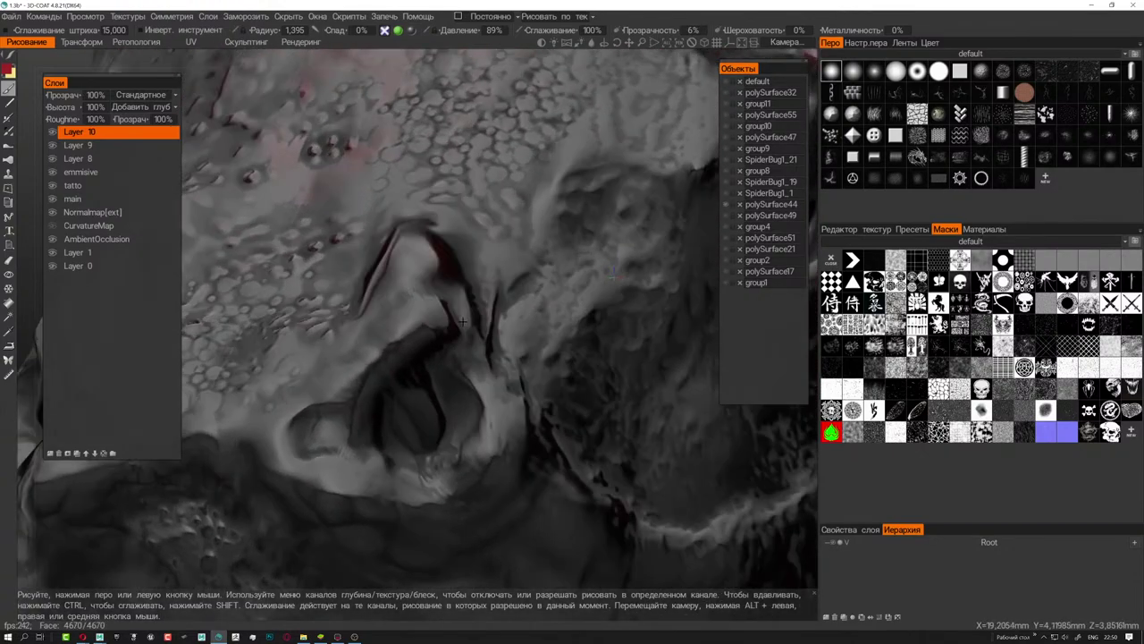
- Switch the paint colour to a pale pink (about 17% saturation) and move closer to the dark socket
left_click(9, 71)
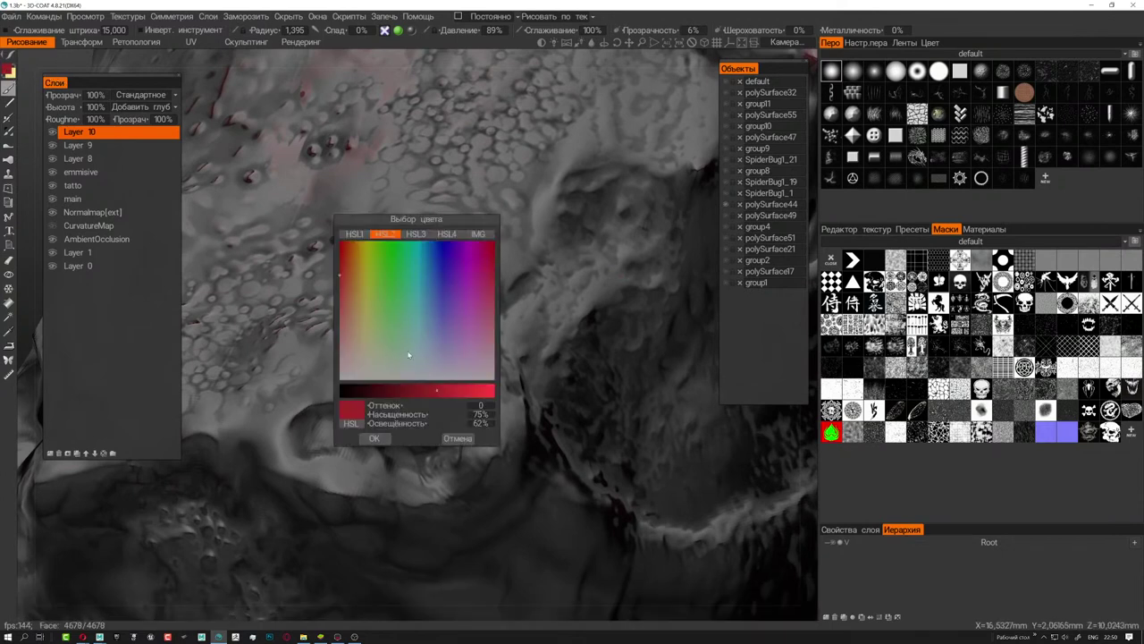
left_click(346, 361)
left_click(375, 439)
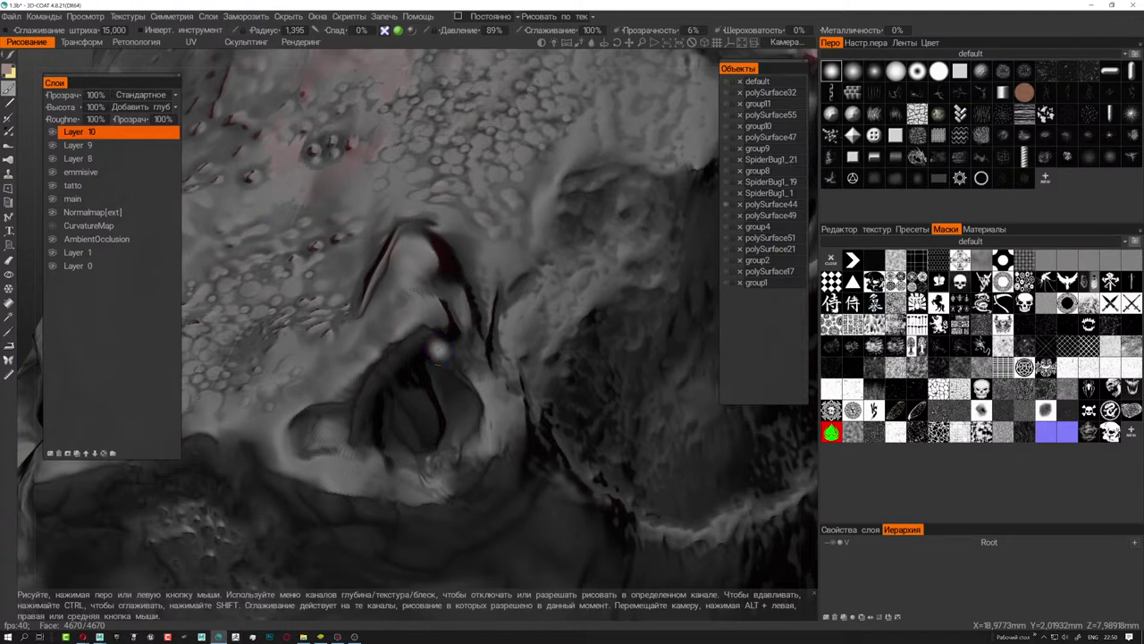
scroll(469, 330, "up", 1)
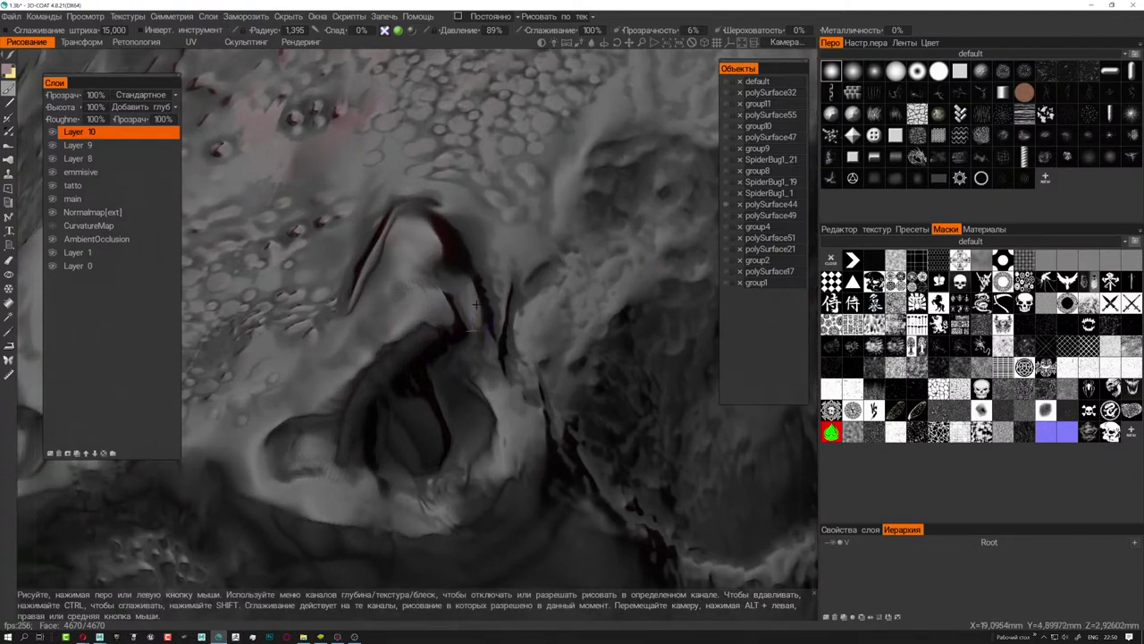
mouse_move(471, 330)
right_mouse_down()
mouse_move(422, 321)
mouse_move(396, 445)
right_mouse_up()
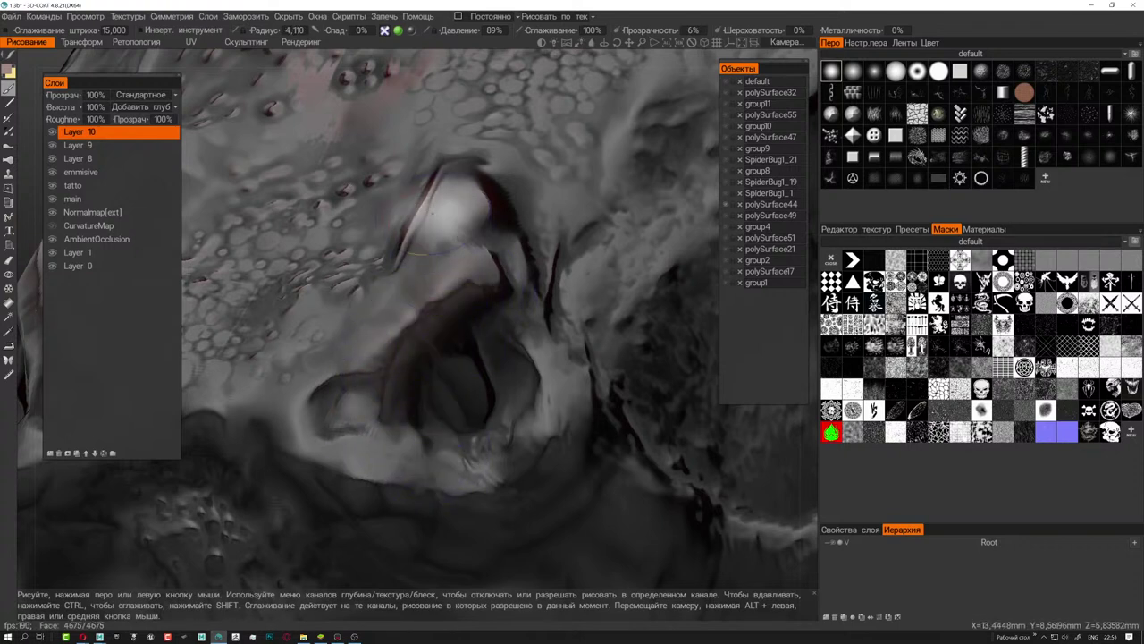
left_click(488, 17)
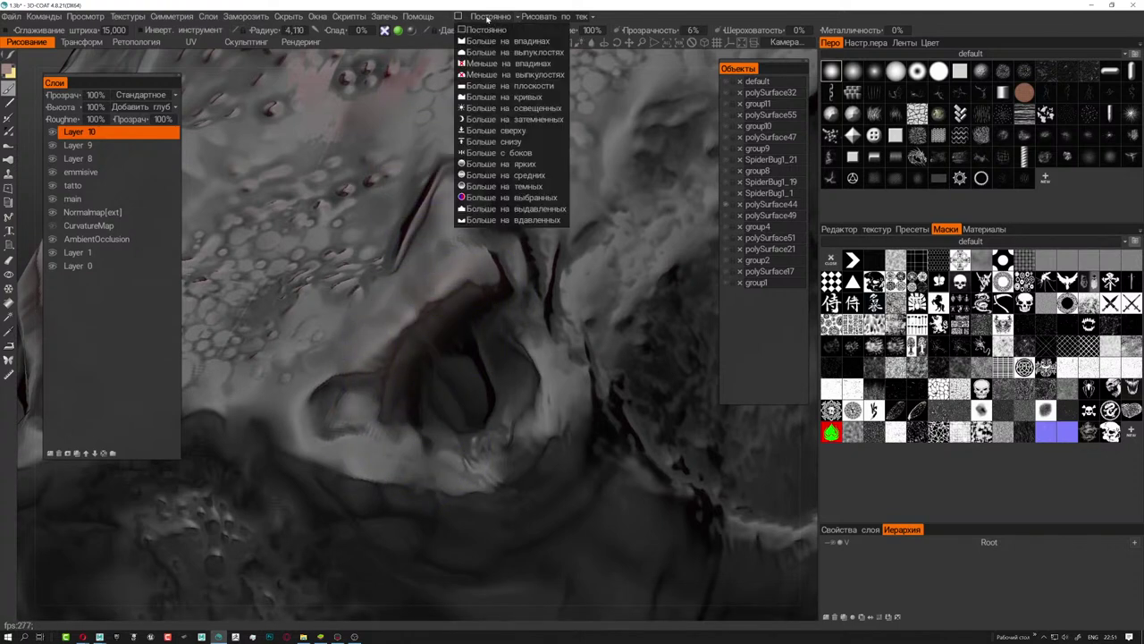
- Set paint to Больше на выпуклостях, brush radius about 1.9 and opacity 44% around the socket ridge
left_click(510, 52)
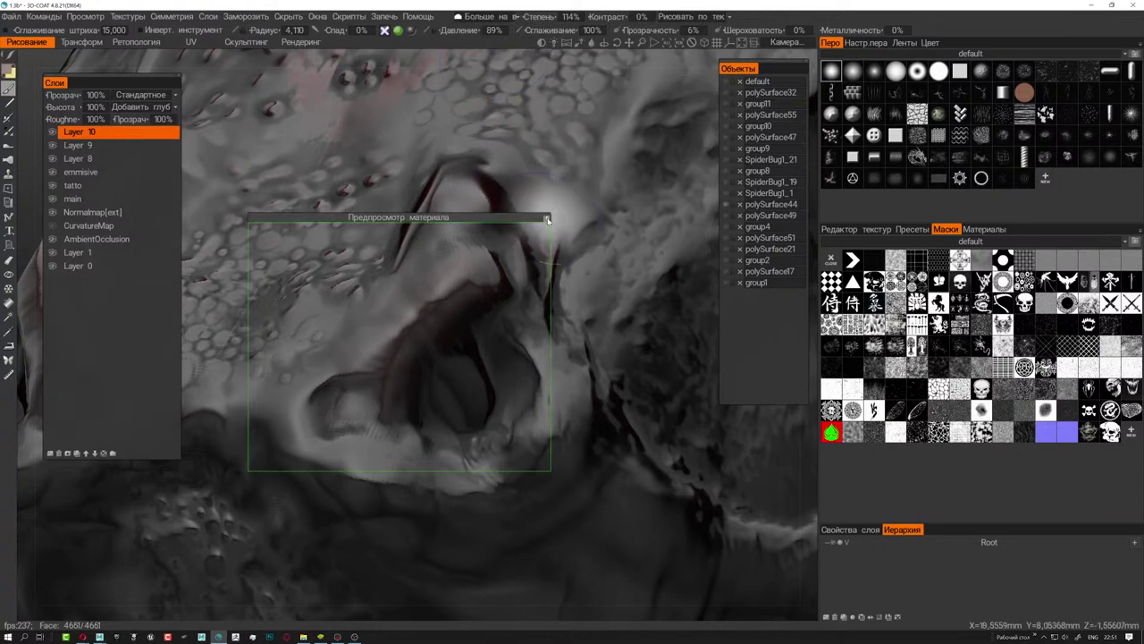
mouse_move(549, 219)
left_mouse_down()
mouse_move(632, 95)
mouse_move(650, 88)
left_mouse_up()
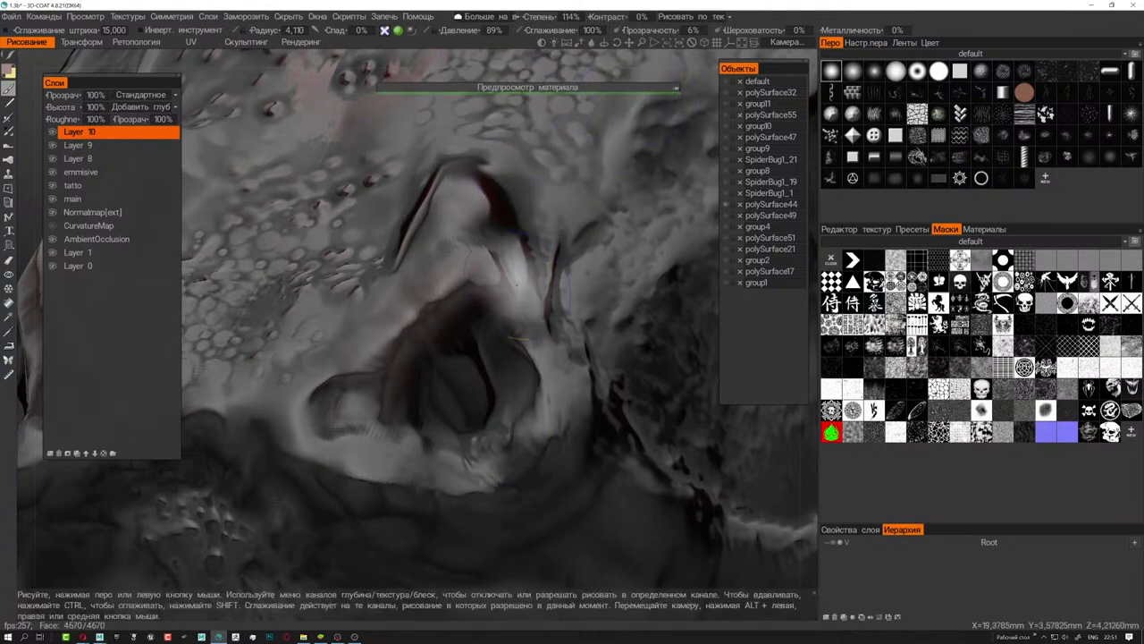
right_click_drag(397, 370, 362, 364)
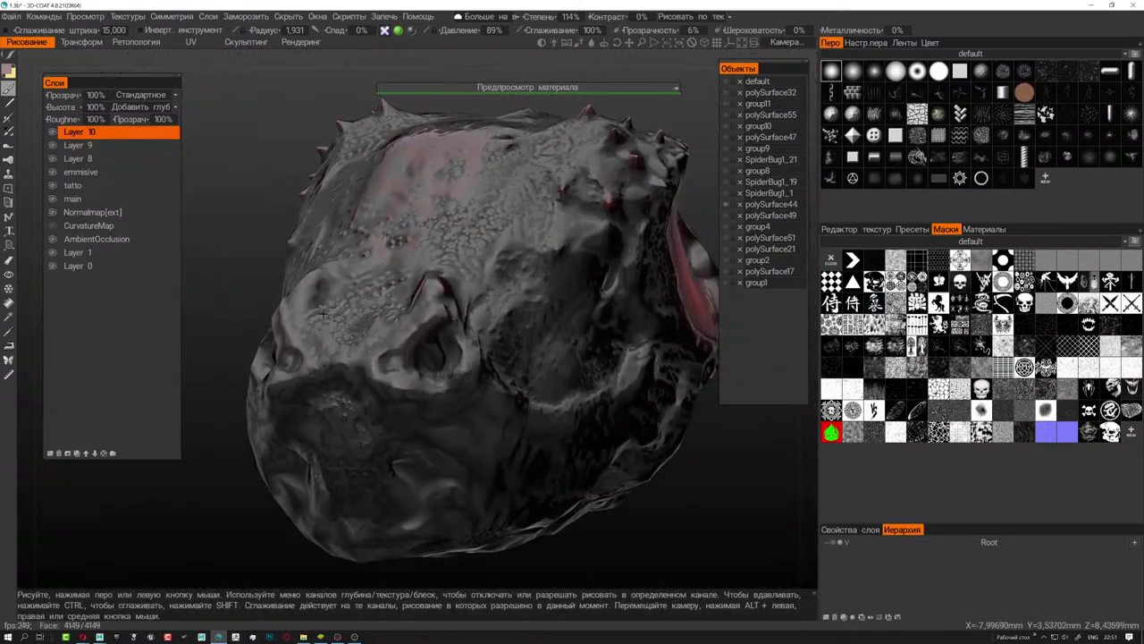
mouse_move(465, 376)
left_mouse_down("alt")
mouse_move(504, 356)
mouse_move(454, 353)
left_mouse_up("alt")
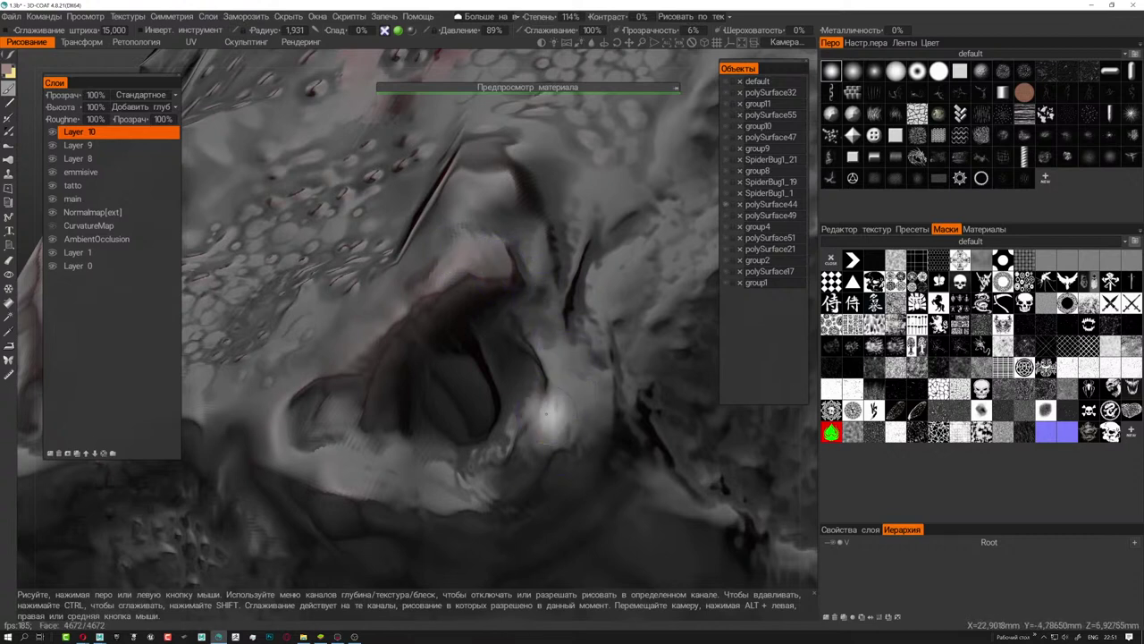
left_click_drag(704, 33, 697, 34)
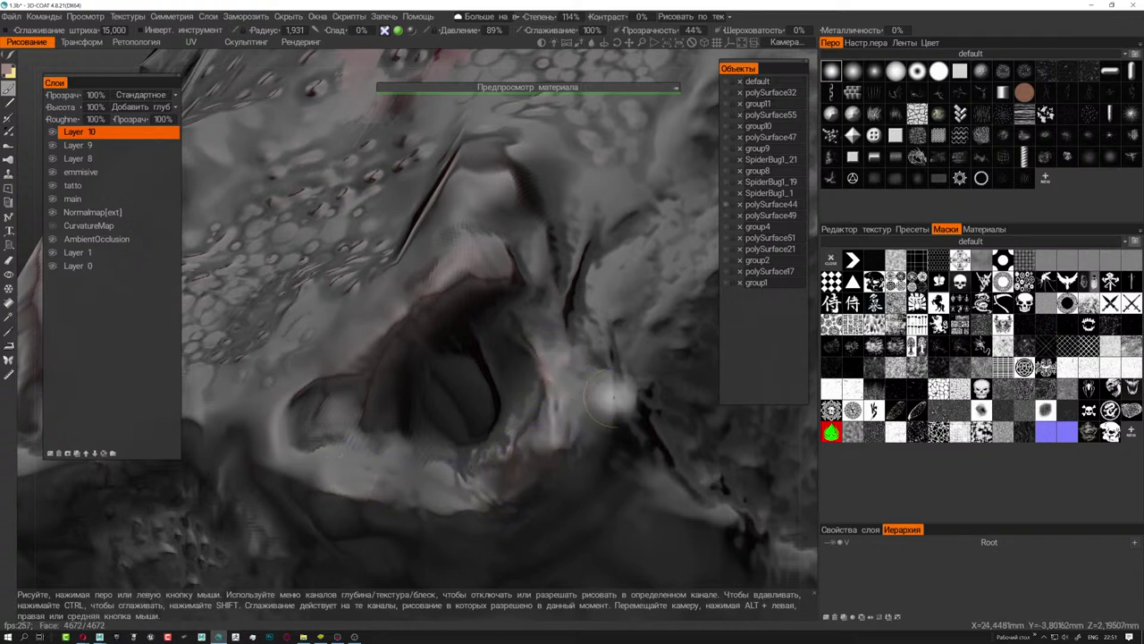
left_click_drag(621, 337, 514, 325, "alt")
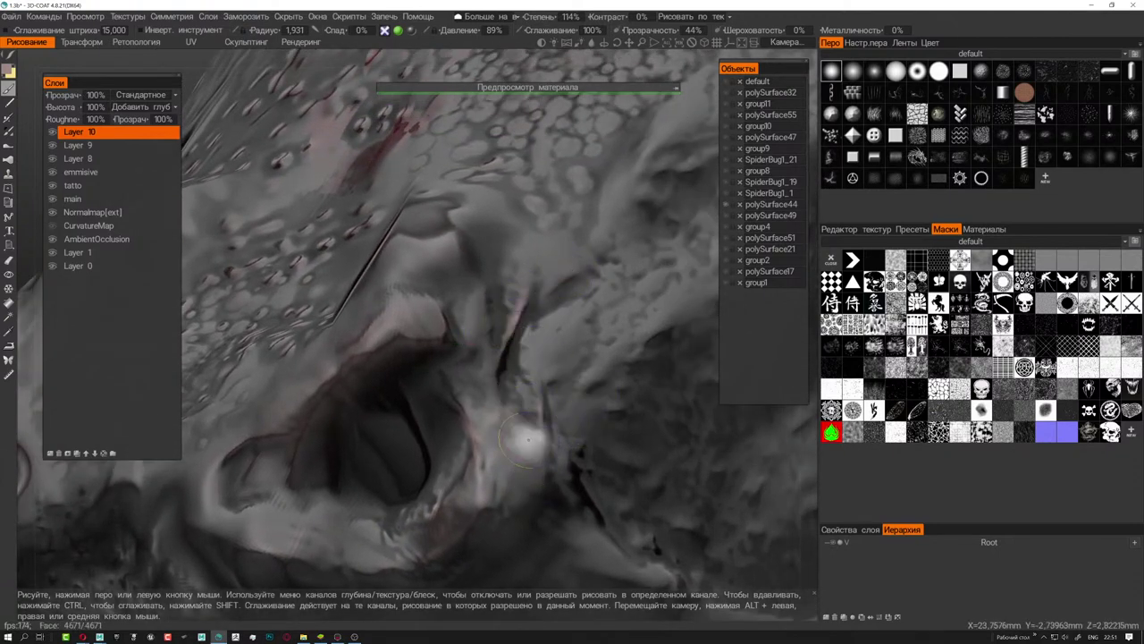
mouse_move(532, 434)
left_mouse_down("alt")
mouse_move(435, 359)
mouse_move(466, 372)
mouse_move(437, 350)
mouse_move(470, 343)
left_mouse_up("alt")
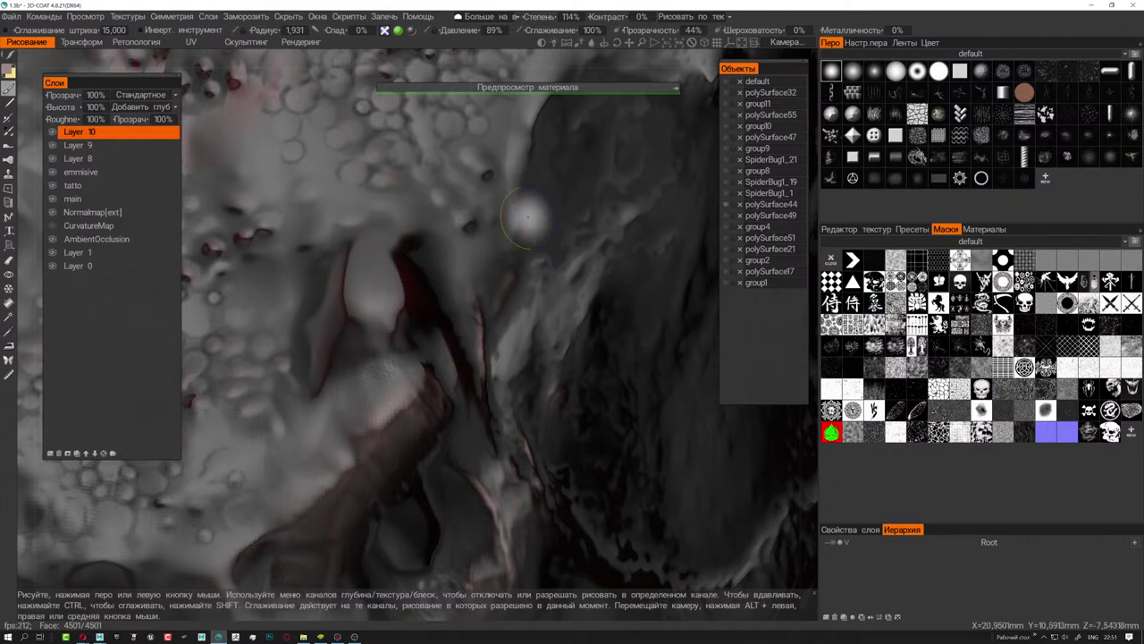
- Enlarge the brush radius to 7.826 and briefly check the Symmetry settings
scroll(536, 224, "down", 3)
scroll(464, 185, "up", 3)
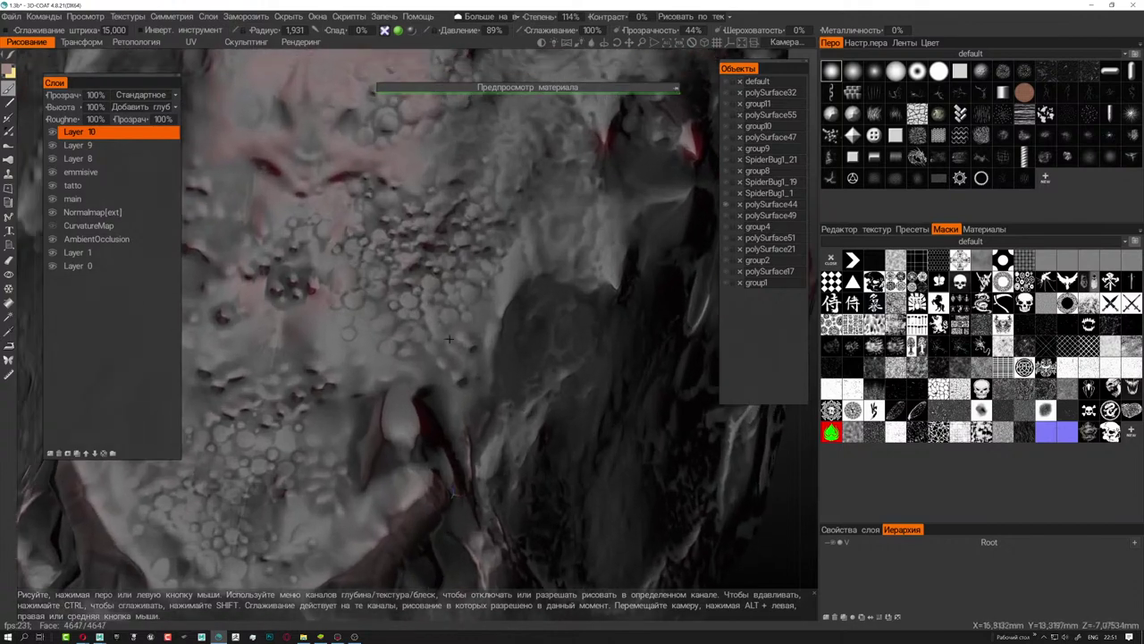
right_click_drag(393, 296, 427, 296)
scroll(427, 296, "down", 2)
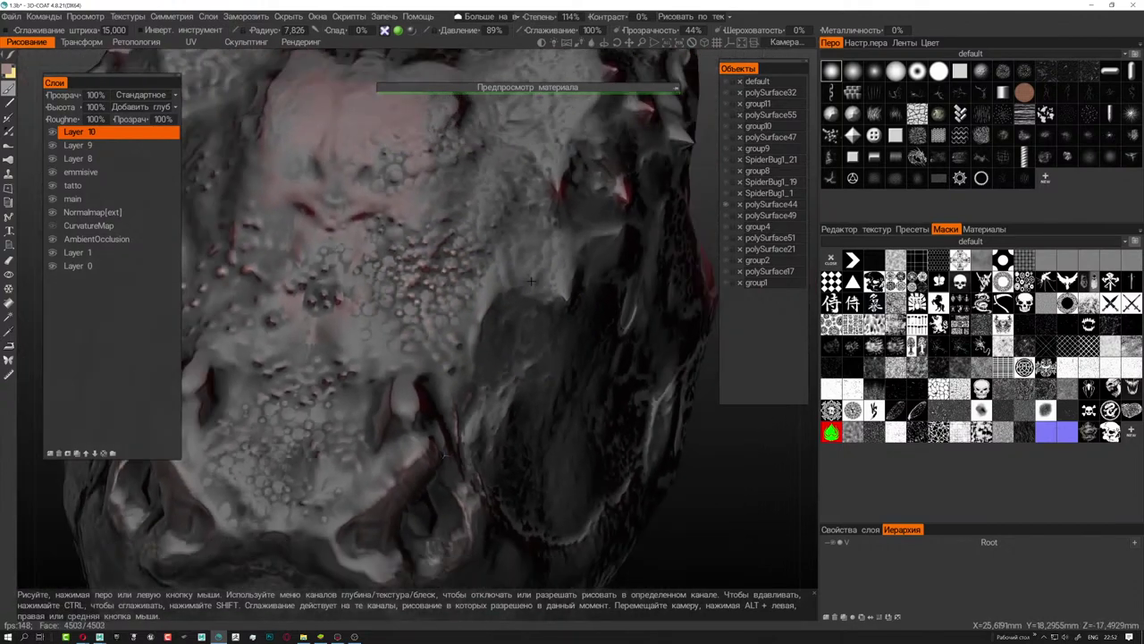
scroll(427, 296, "down", 3)
scroll(427, 296, "down", 1)
scroll(398, 421, "up", 1)
scroll(398, 420, "up", 2)
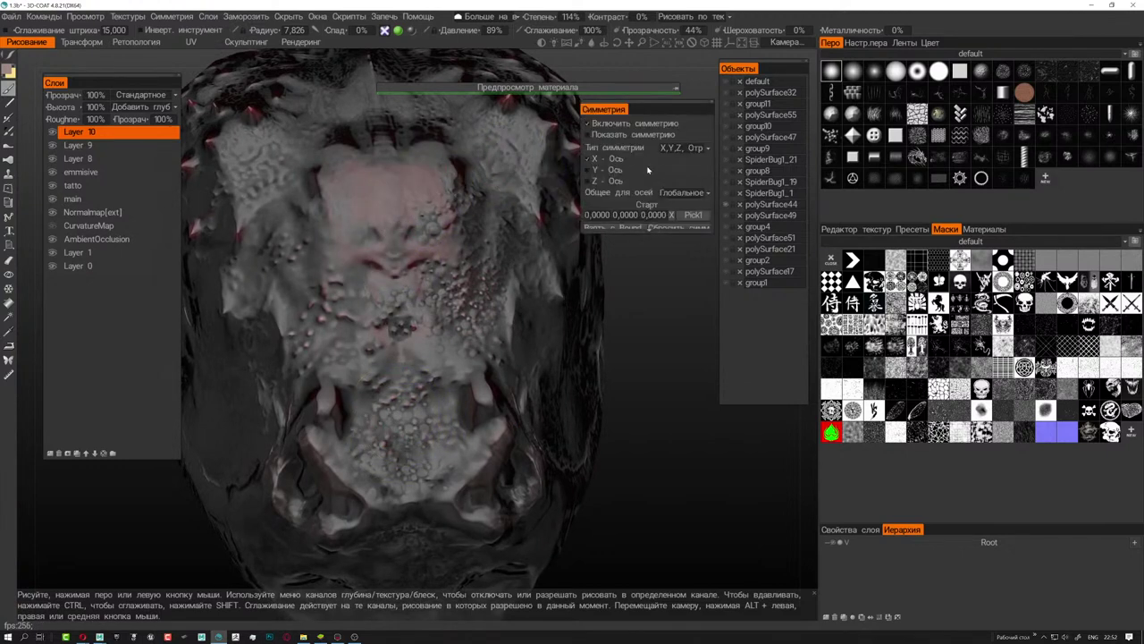
key("s")
mouse_move(339, 376)
left_mouse_down("alt")
mouse_move(381, 335)
mouse_move(417, 378)
left_mouse_up("alt")
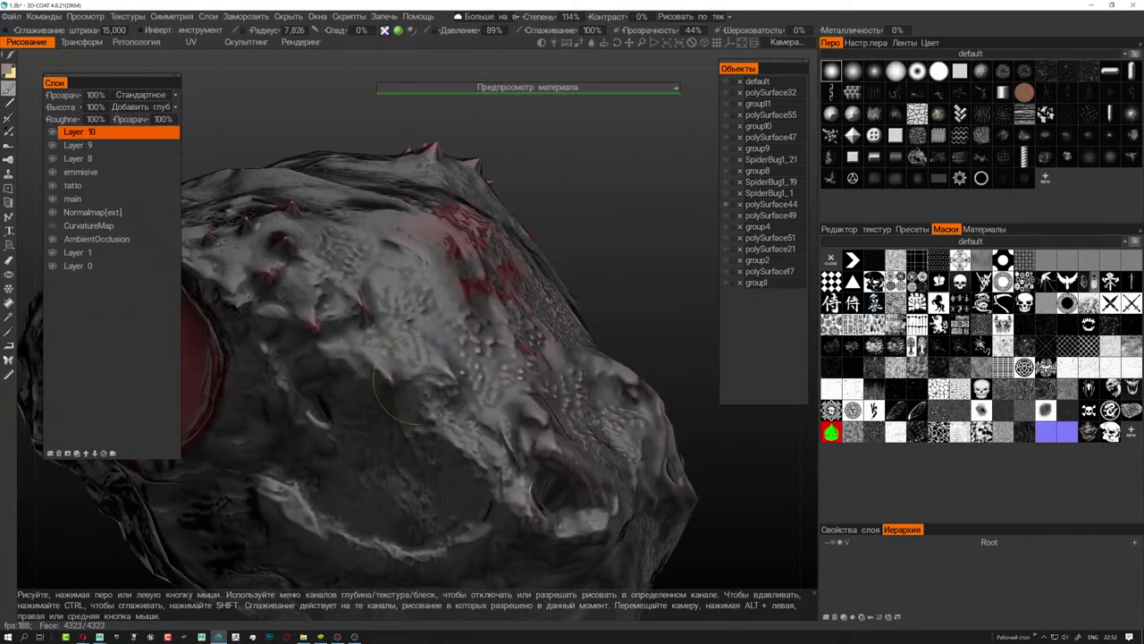
- Paint pale pink highlights around the nose and bumpy upper head, then frame the face frontally
left_click_drag(429, 366, 371, 385, "alt")
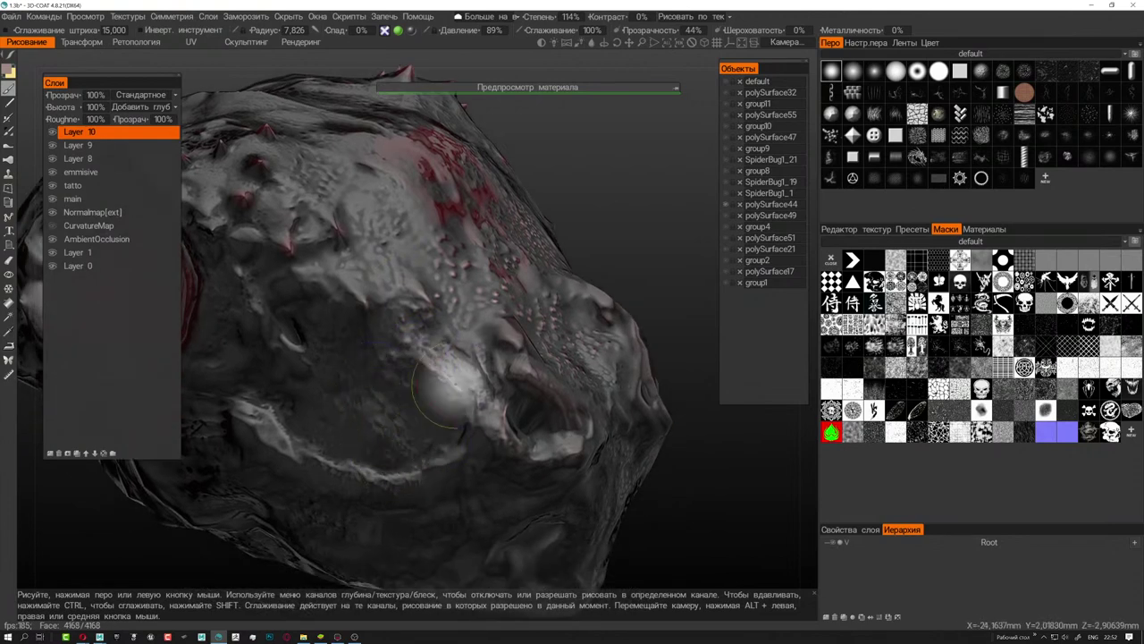
left_click_drag(458, 393, 530, 281, "alt")
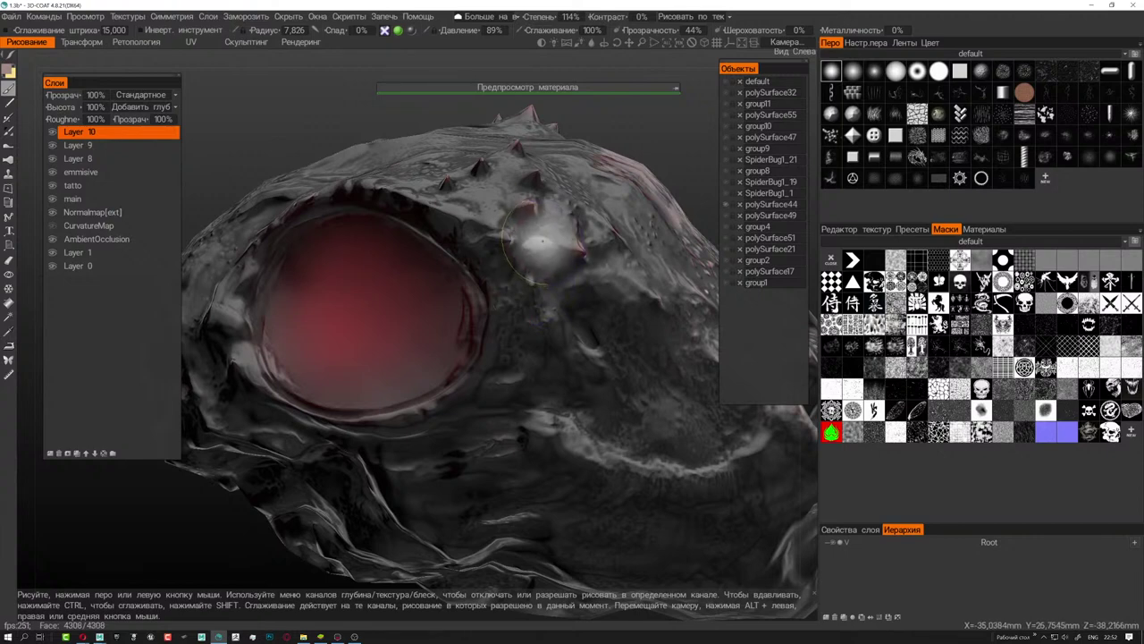
mouse_move(529, 281)
left_mouse_down("alt")
mouse_move(536, 331)
mouse_move(496, 310)
mouse_move(549, 402)
left_mouse_up("alt")
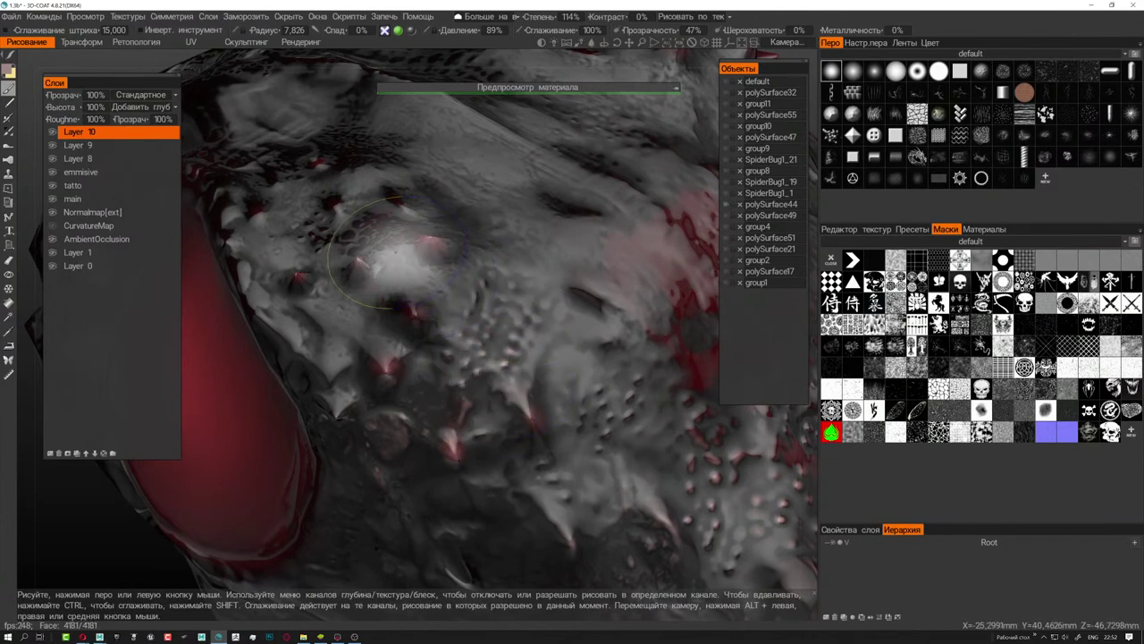
mouse_move(434, 279)
left_mouse_down("alt")
mouse_move(404, 239)
mouse_move(505, 302)
mouse_move(273, 330)
mouse_move(374, 261)
left_mouse_up("alt")
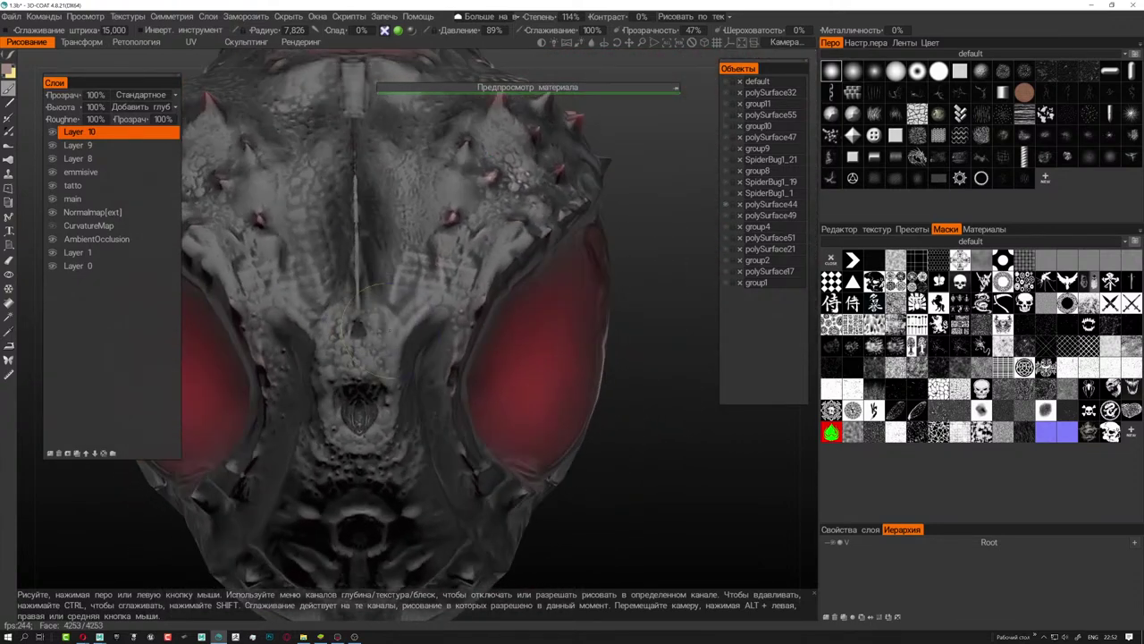
mouse_move(366, 330)
left_mouse_down()
mouse_move(384, 393)
mouse_move(293, 308)
left_mouse_up()
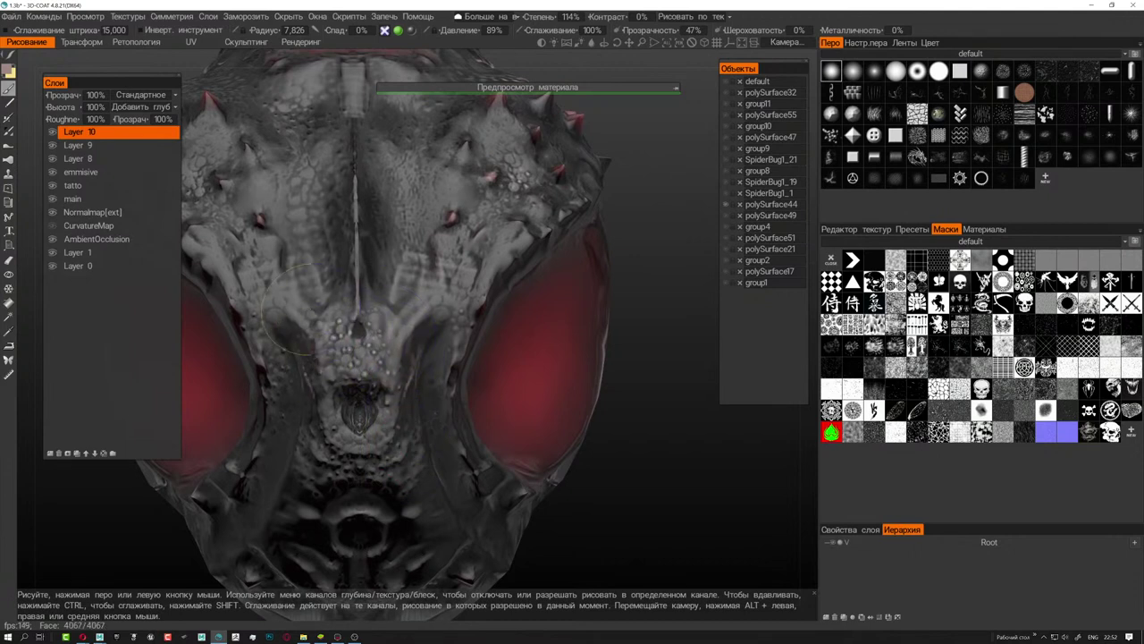
left_click_drag(367, 250, 383, 199)
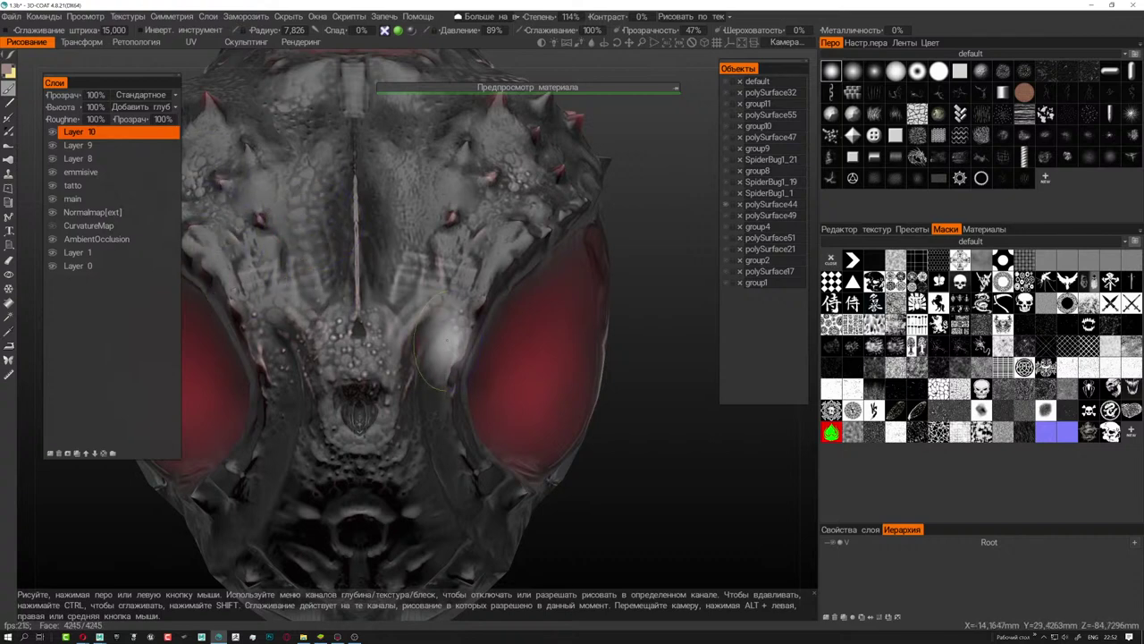
left_click_drag(465, 383, 476, 375, "alt")
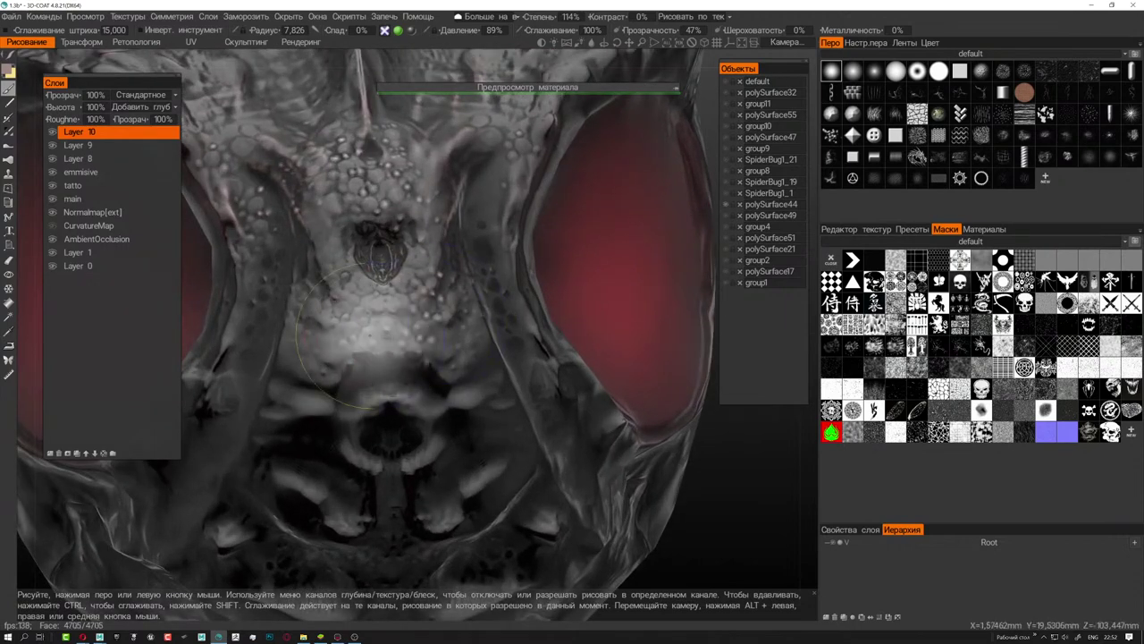
mouse_move(336, 338)
left_mouse_down("alt")
mouse_move(340, 269)
mouse_move(315, 261)
left_mouse_up("alt")
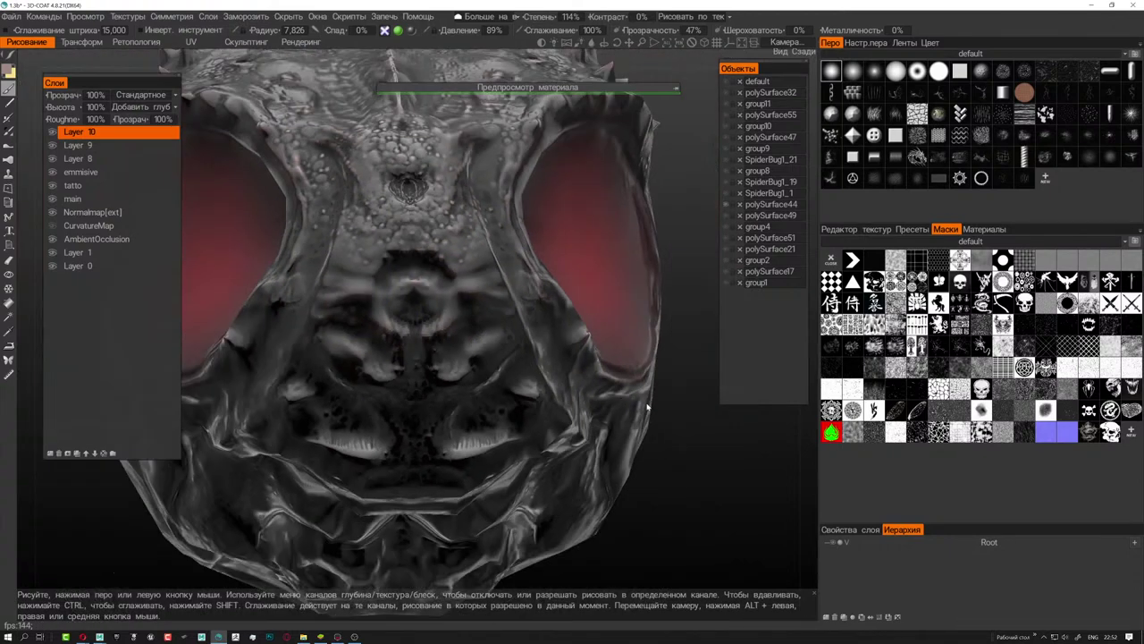
right_click_drag(514, 202, 544, 335, "alt")
mouse_move(544, 334)
left_mouse_down("alt")
mouse_move(572, 340)
mouse_move(548, 316)
mouse_move(483, 358)
left_mouse_up("alt")
mouse_move(483, 358)
right_mouse_down("alt")
mouse_move(428, 389)
mouse_move(420, 420)
right_mouse_up("alt")
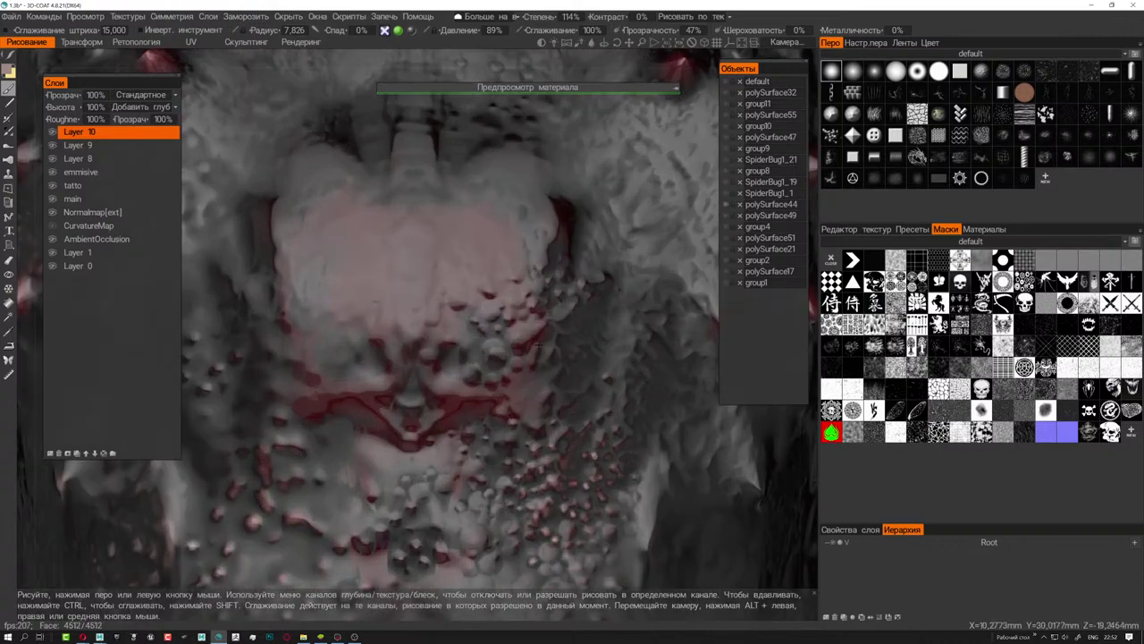
- Reduce the brush radius to 4.409 and set the depth condition to Постоянно
right_click_drag(536, 286, 510, 286)
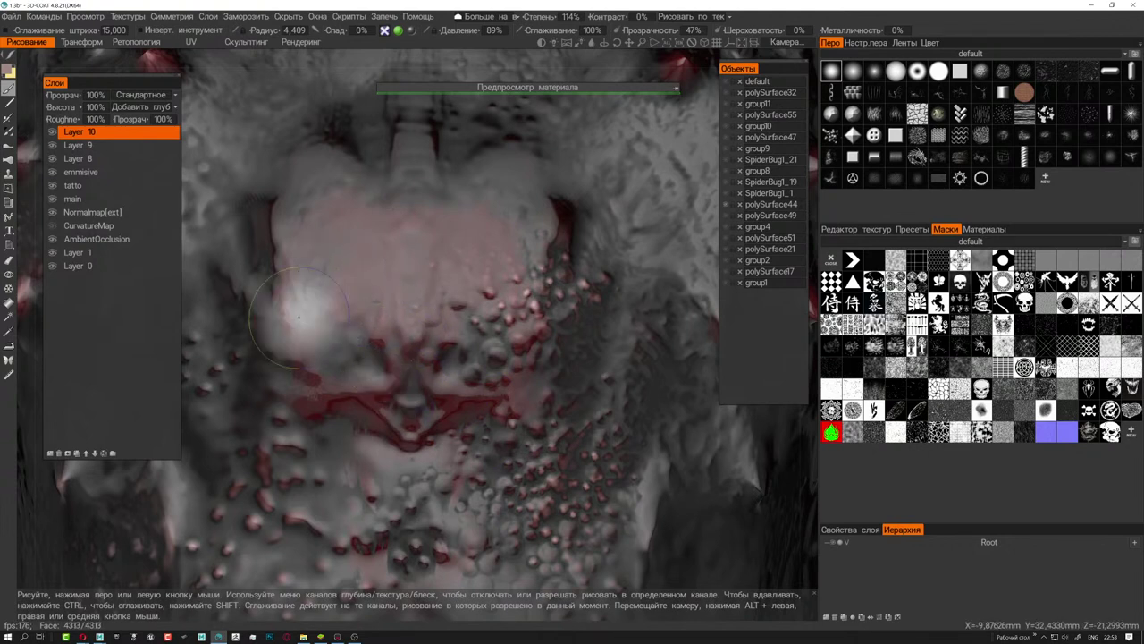
left_click(487, 16)
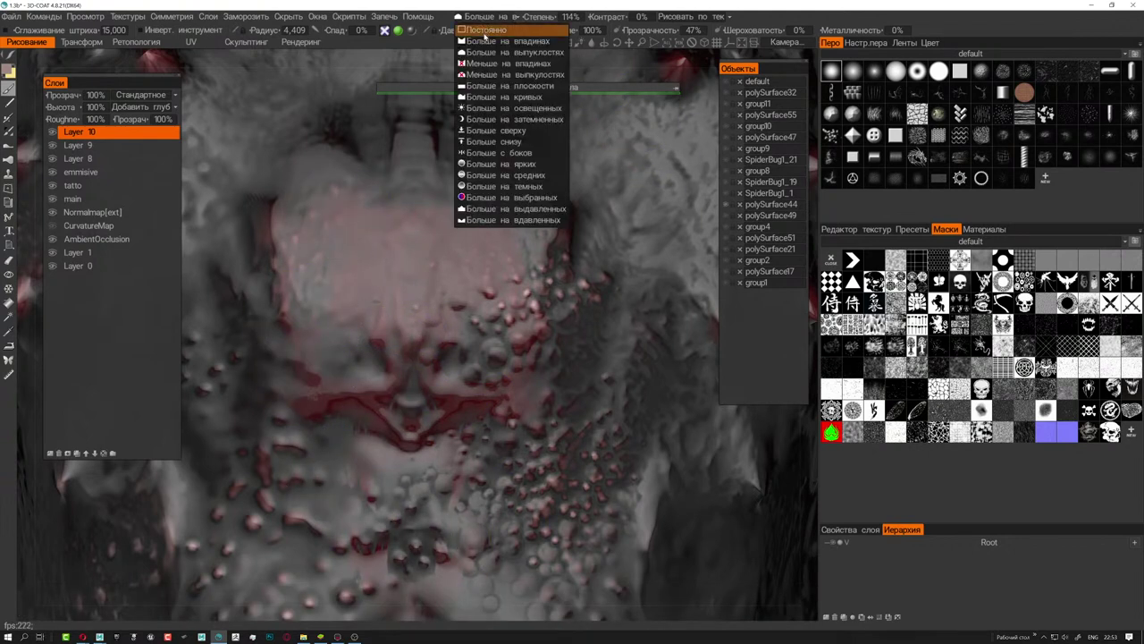
left_click(483, 30)
- Shrink the brush to radius 1.328, try a pale stroke down the nose, then undo it
right_click_drag(486, 178, 433, 404)
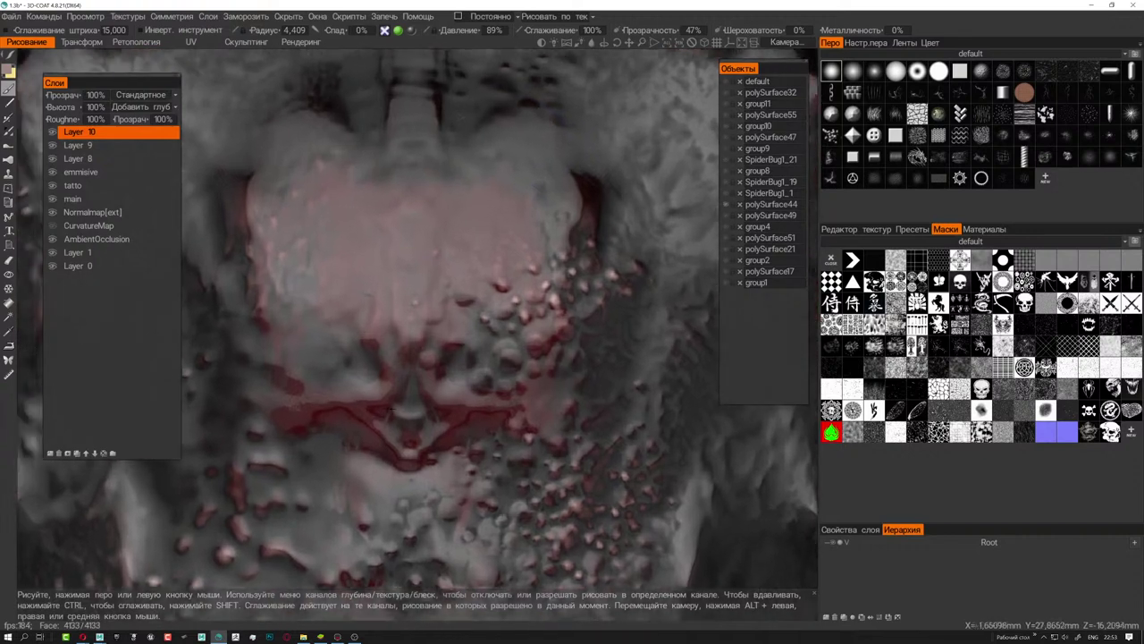
left_click_drag(432, 404, 436, 386, "alt")
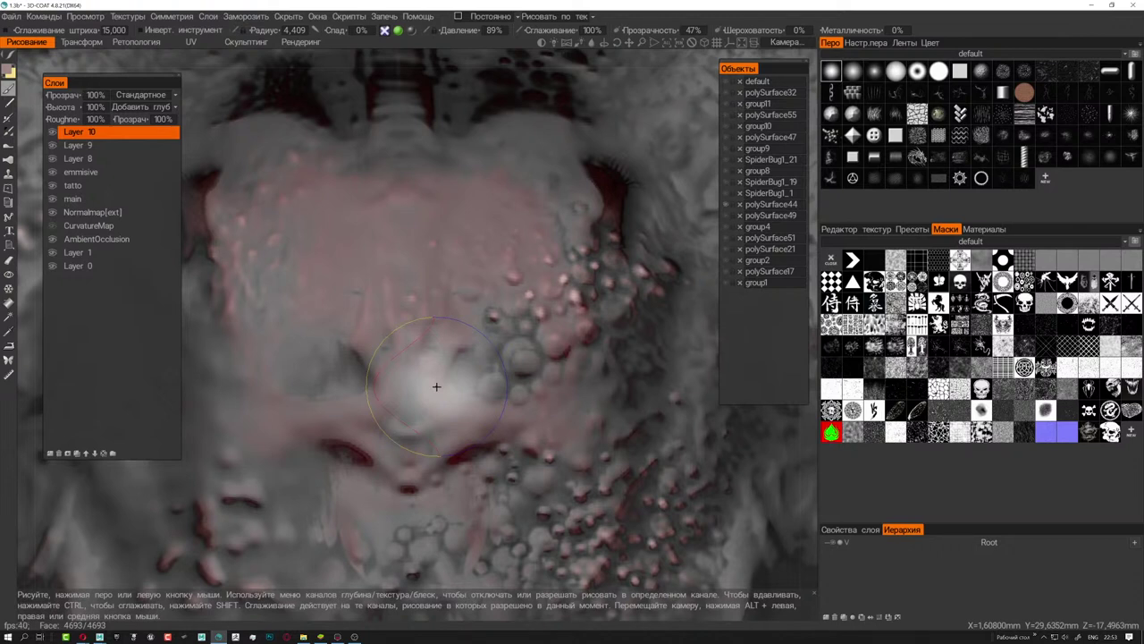
mouse_move(437, 387)
left_mouse_down("alt")
mouse_move(457, 362)
mouse_move(437, 338)
left_mouse_up("alt")
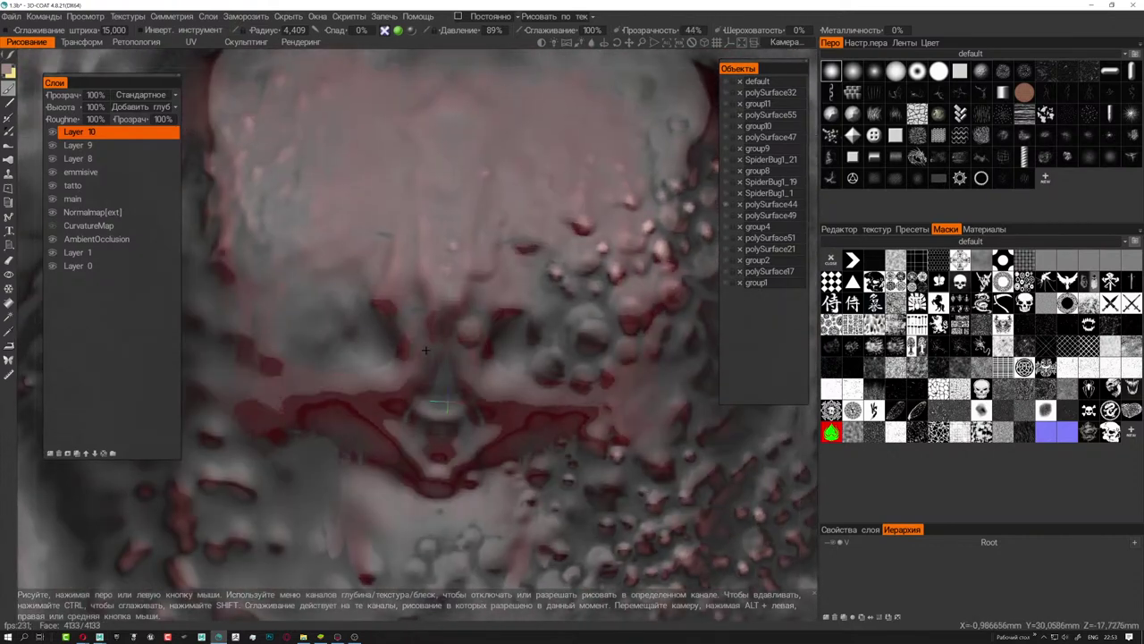
right_click_drag(437, 338, 412, 357)
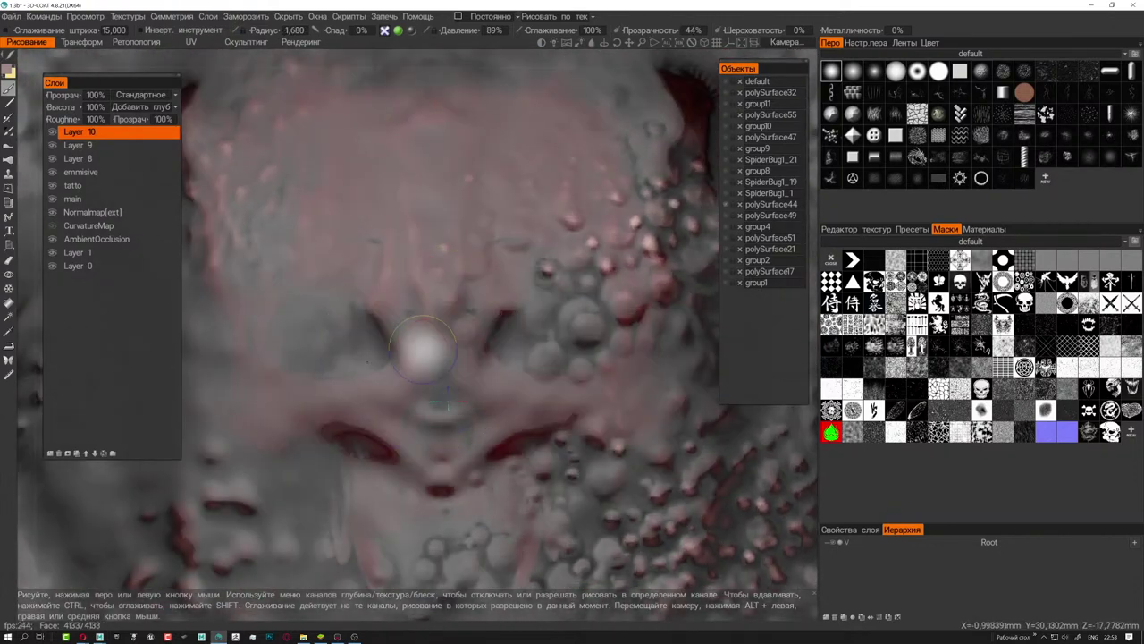
left_click_drag(418, 354, 381, 431)
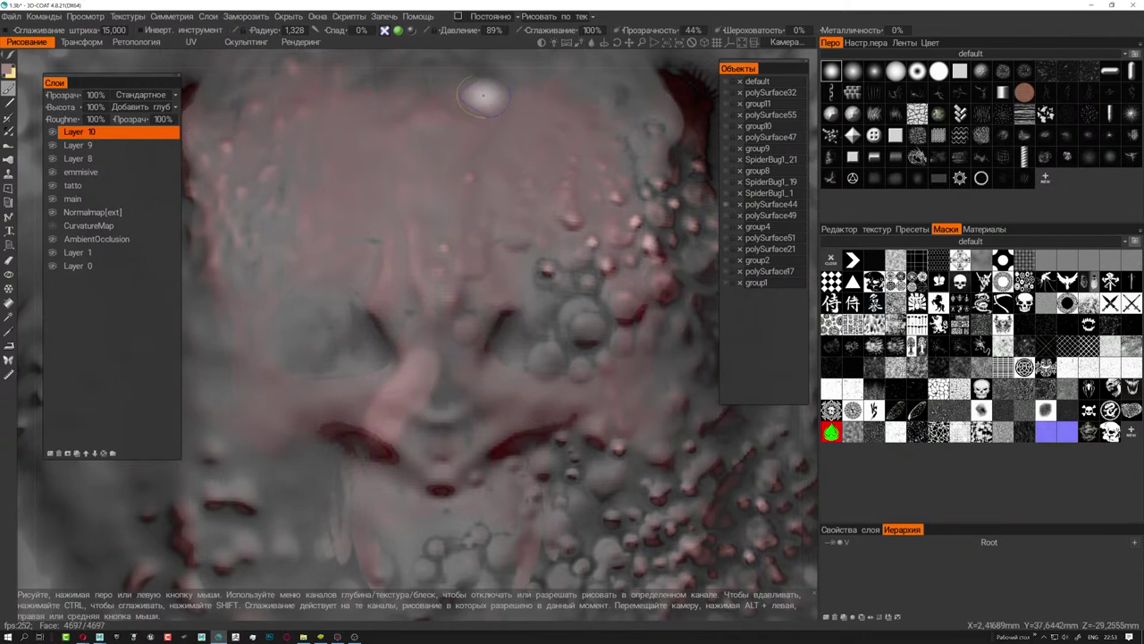
key("ctrl+z")
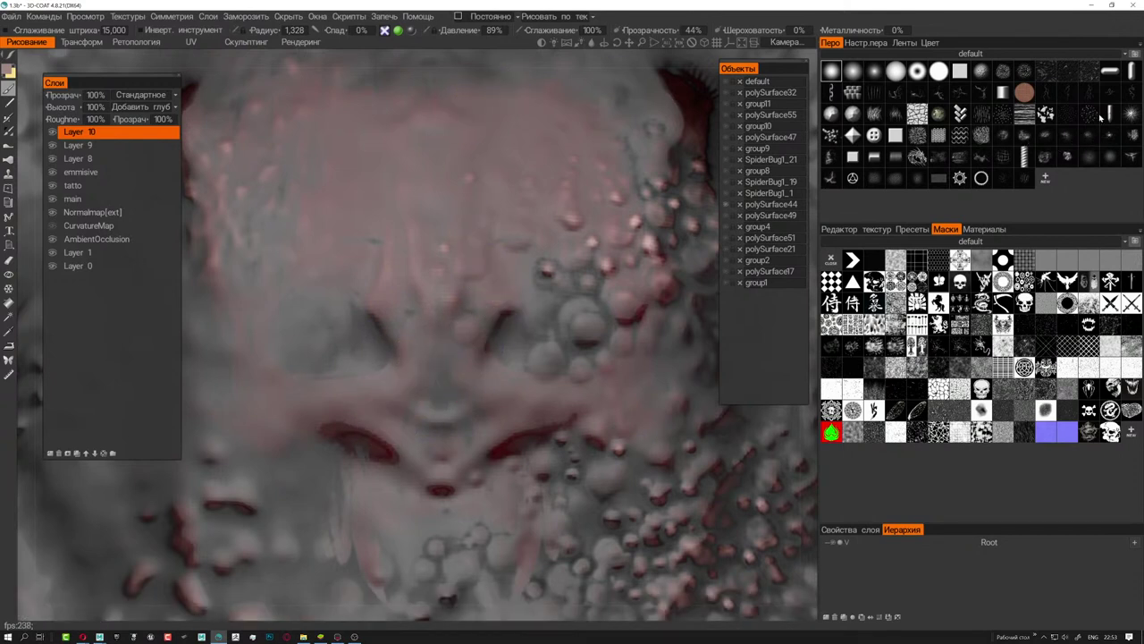
- Pick a brush alpha and lower the paint opacity to about 21%
left_click(830, 158)
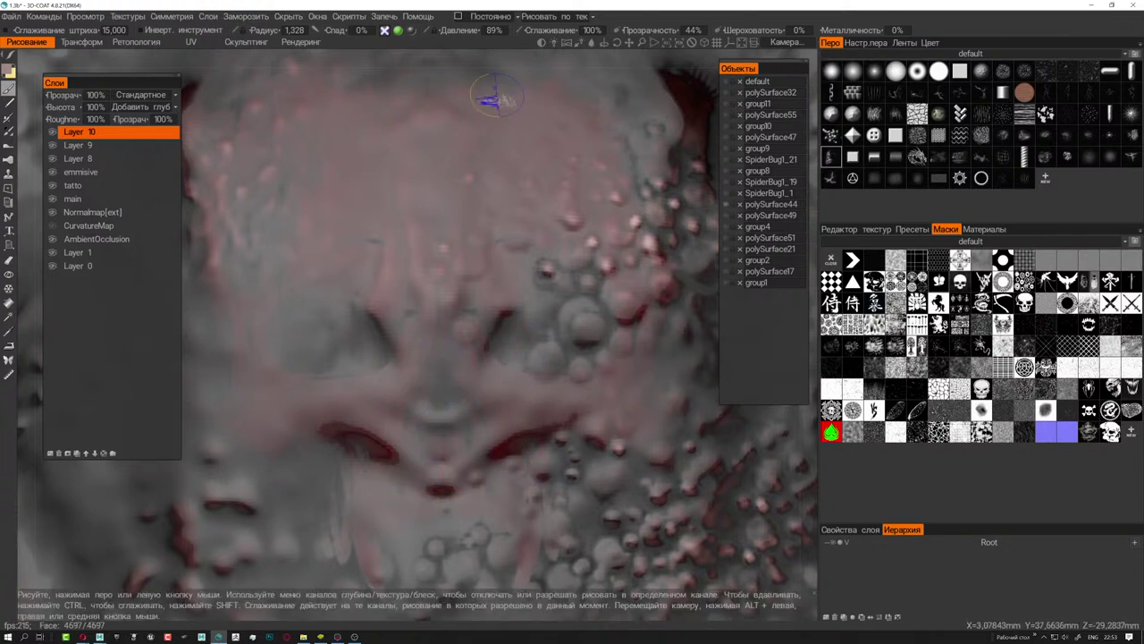
left_click_drag(661, 30, 611, 38)
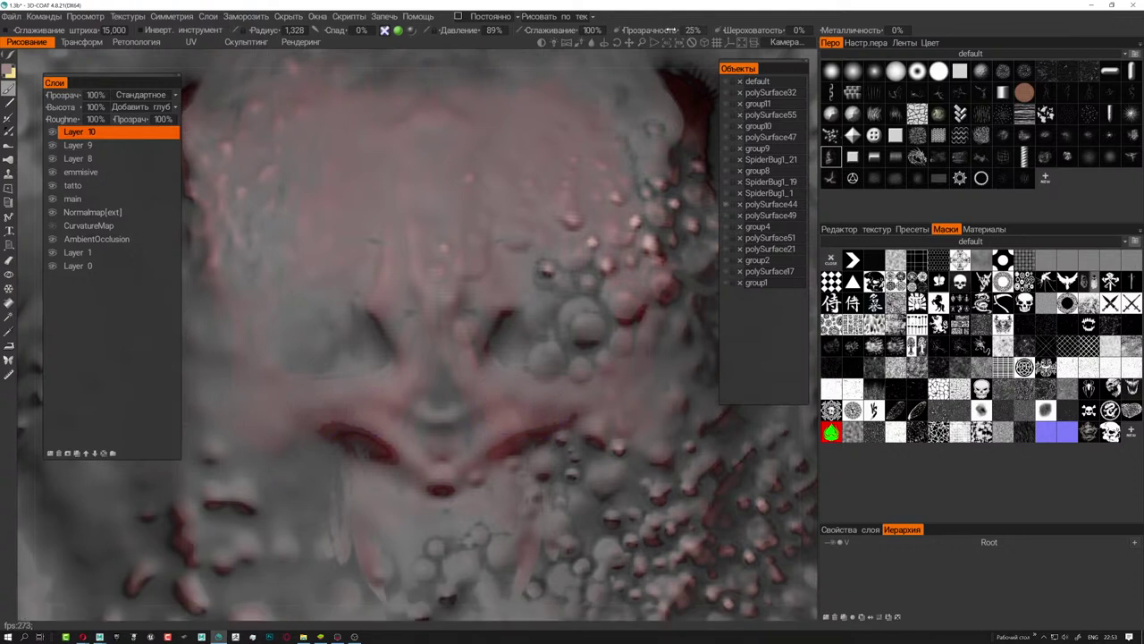
left_click_drag(670, 30, 666, 30)
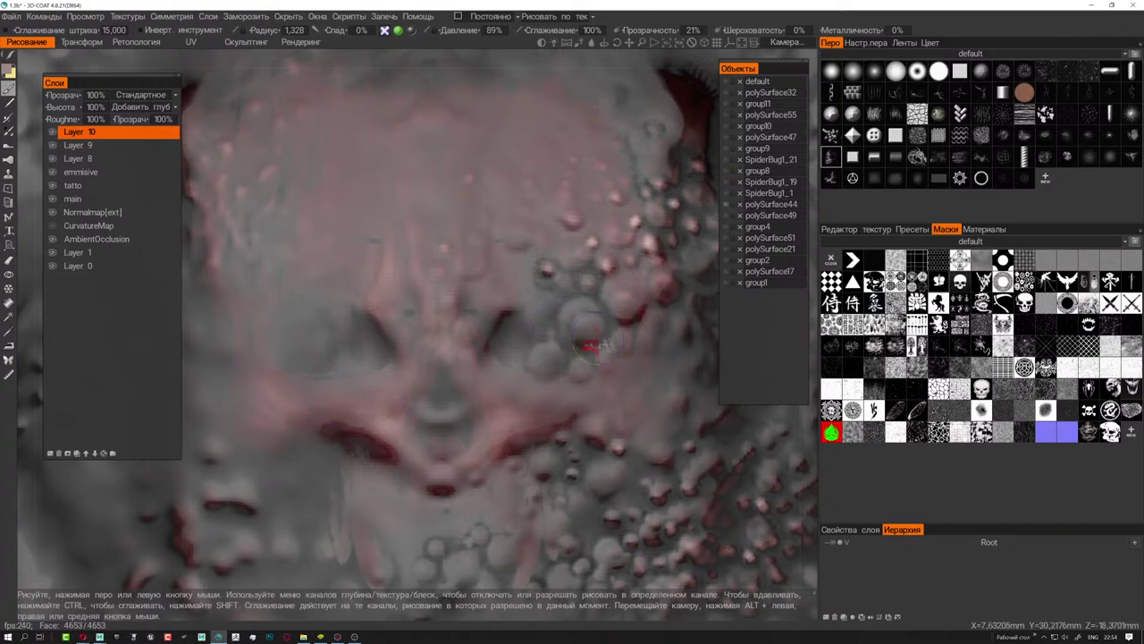
- Dab a faint red accent onto a facial bump, softening it with Shift-smoothing
left_click_drag(607, 400, 580, 379, "alt")
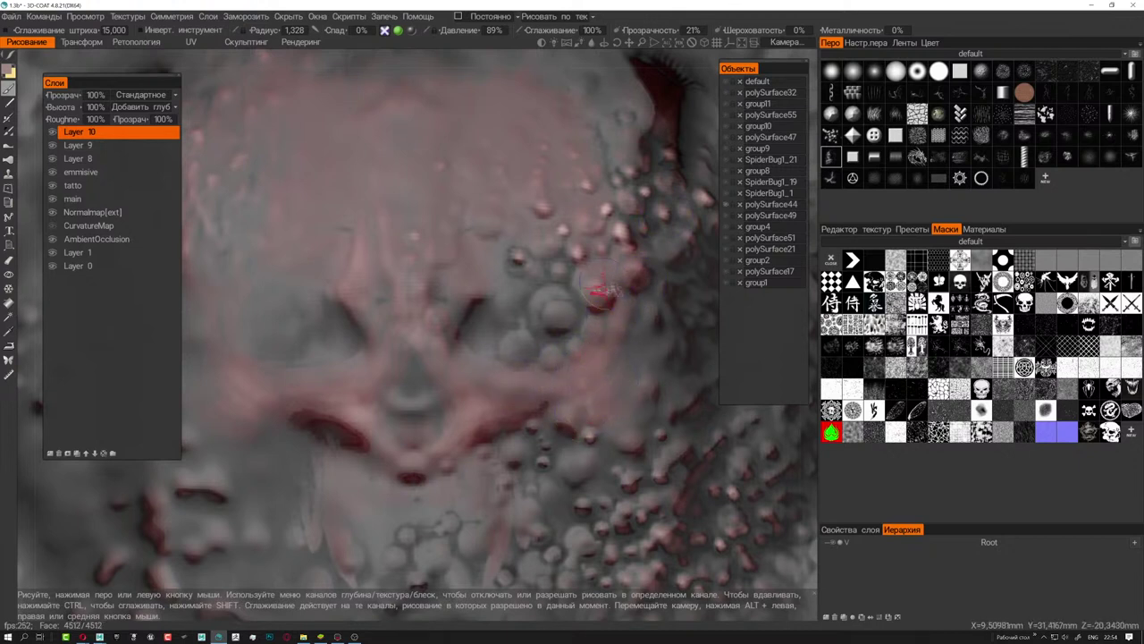
left_click_drag(607, 291, 617, 320, "alt")
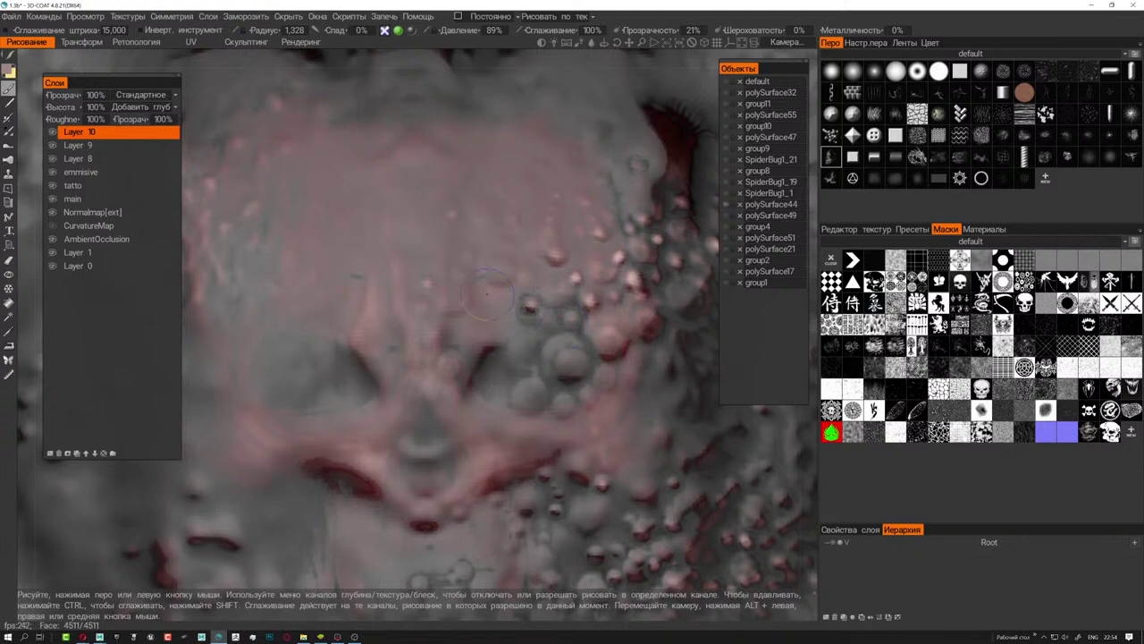
left_click_drag(493, 279, 507, 272)
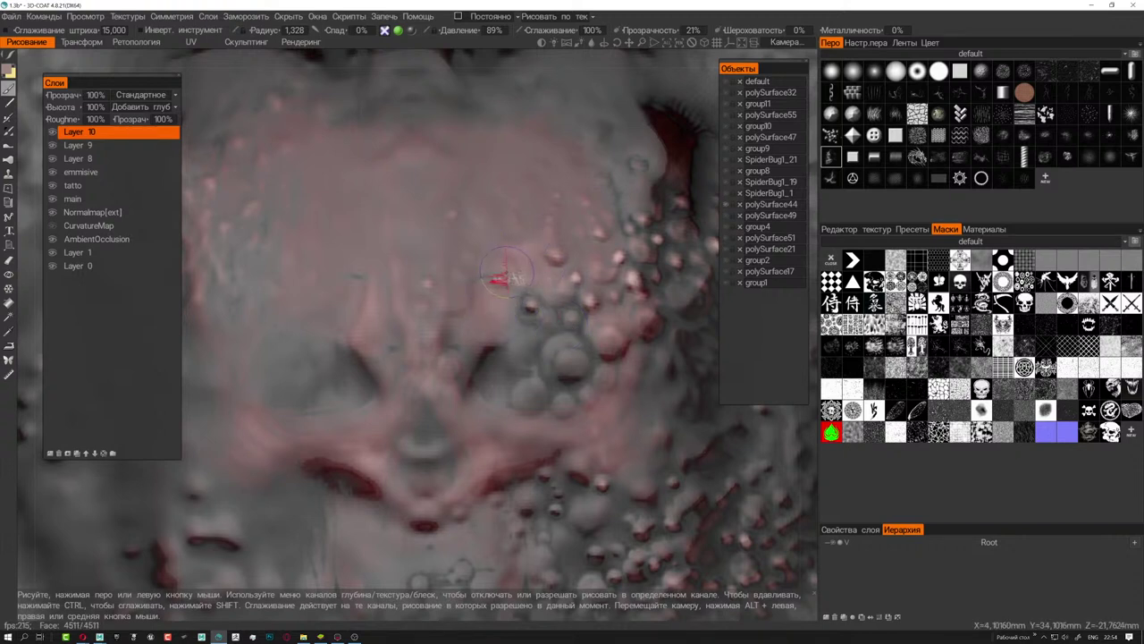
left_click_drag(472, 360, 471, 303, "alt")
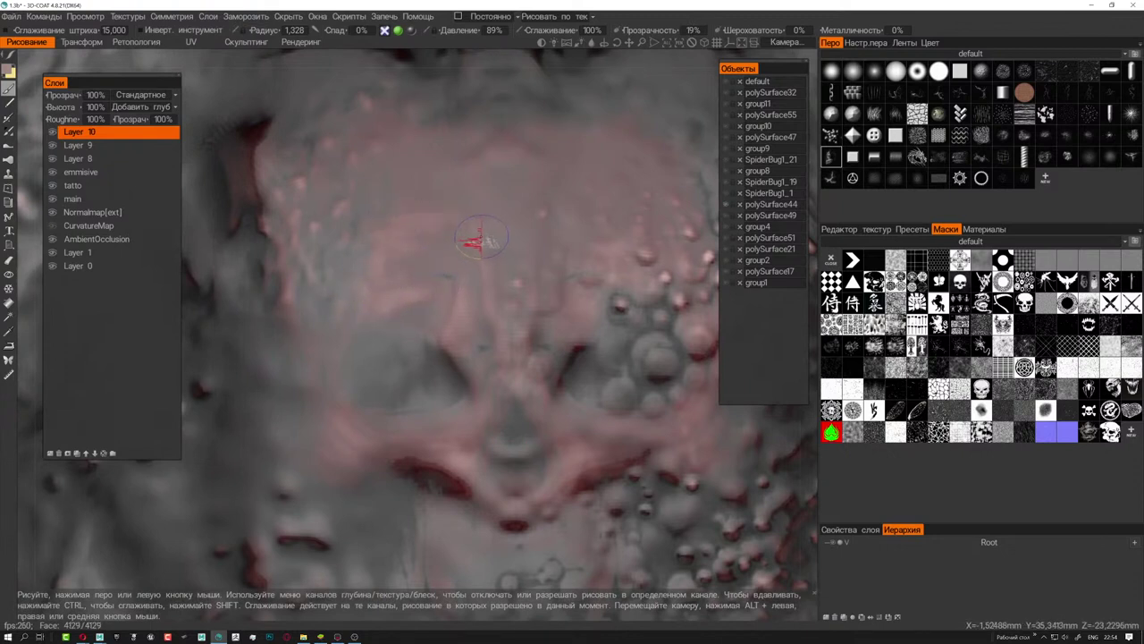
key("shift")
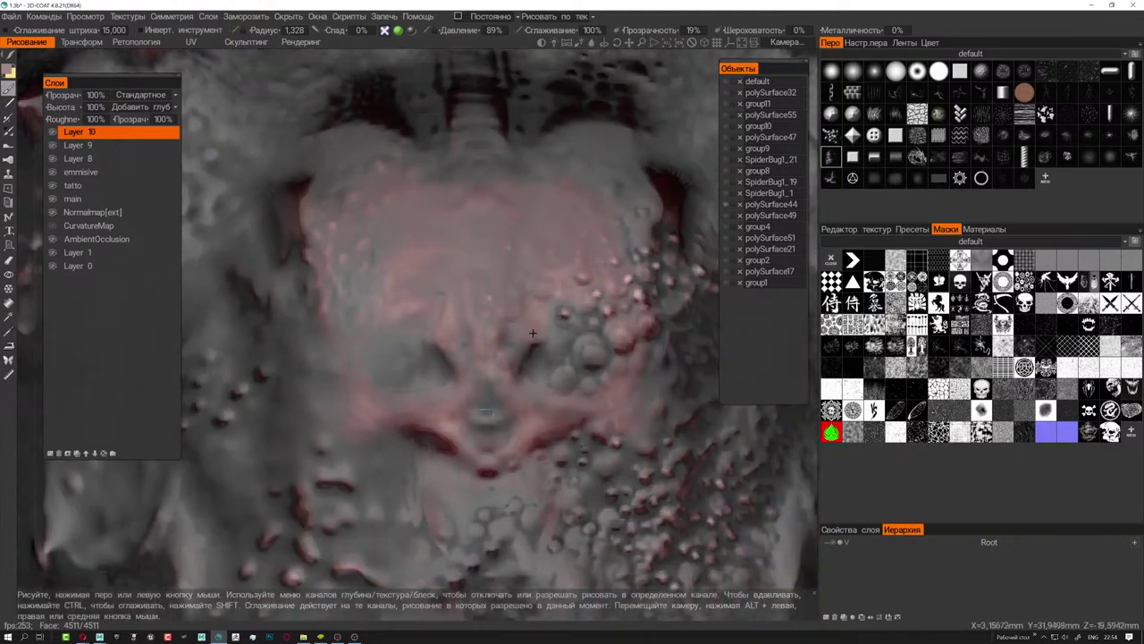
scroll(488, 285, "down", 5)
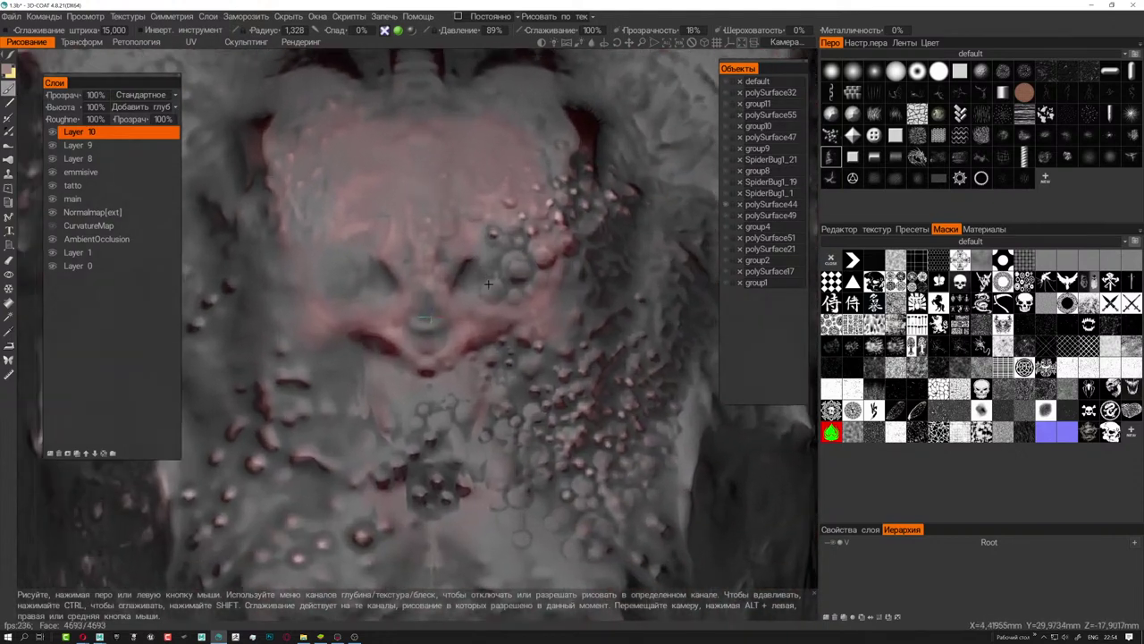
scroll(488, 284, "up", 2)
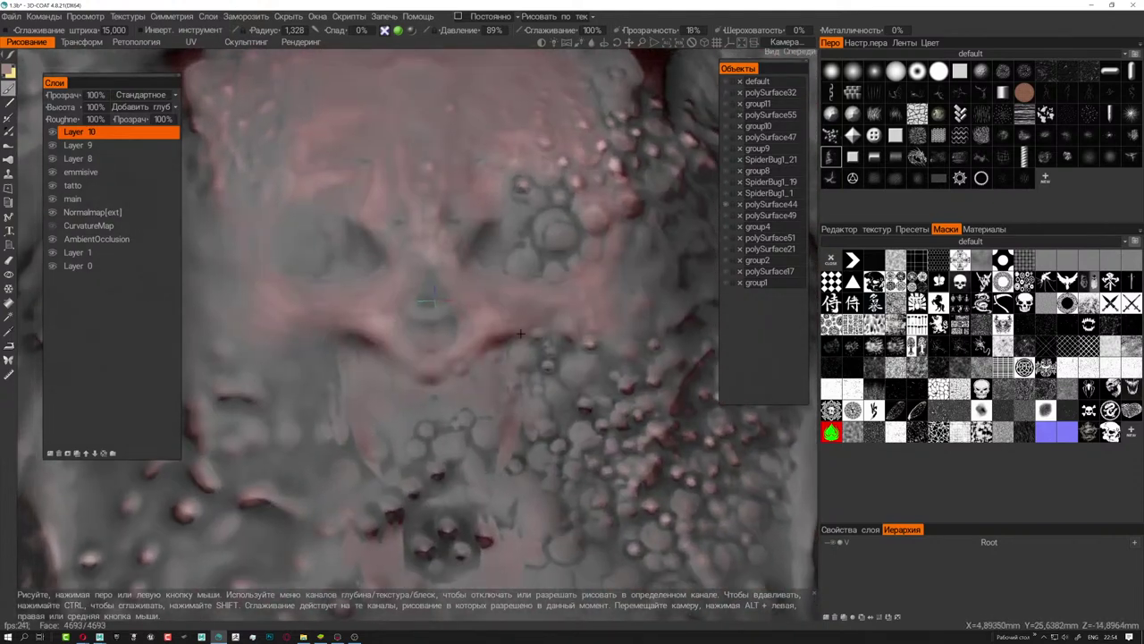
scroll(439, 331, "up", 3)
- Orbit toward the underside and resize the brush to radius 5.163
scroll(386, 374, "up", 2)
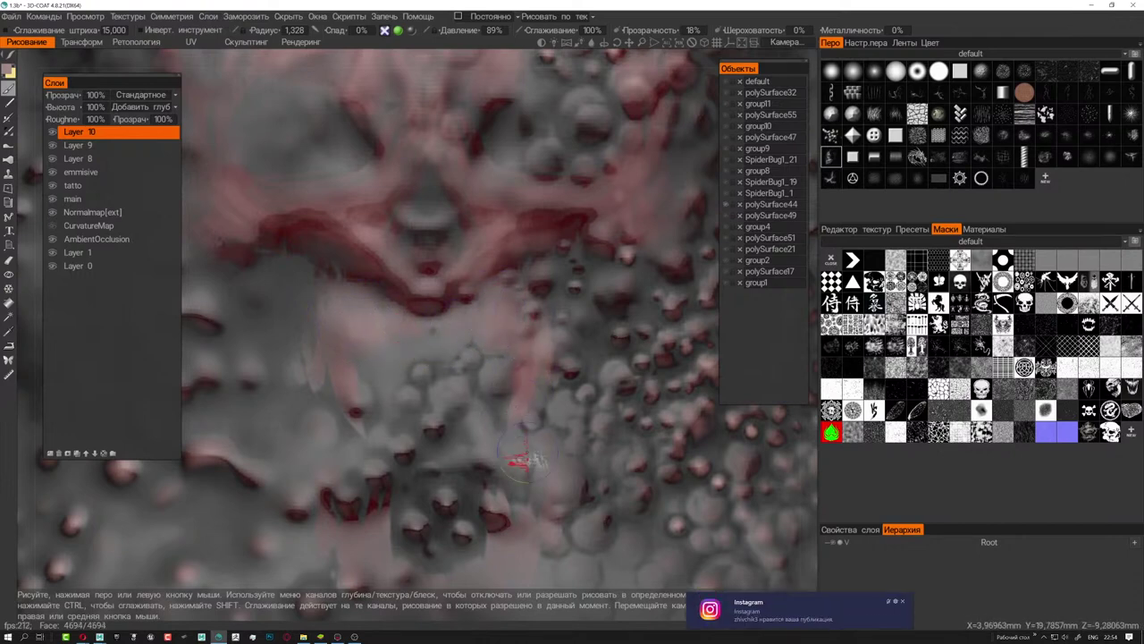
mouse_move(528, 358)
left_mouse_down("alt")
mouse_move(456, 400)
mouse_move(344, 417)
left_mouse_up("alt")
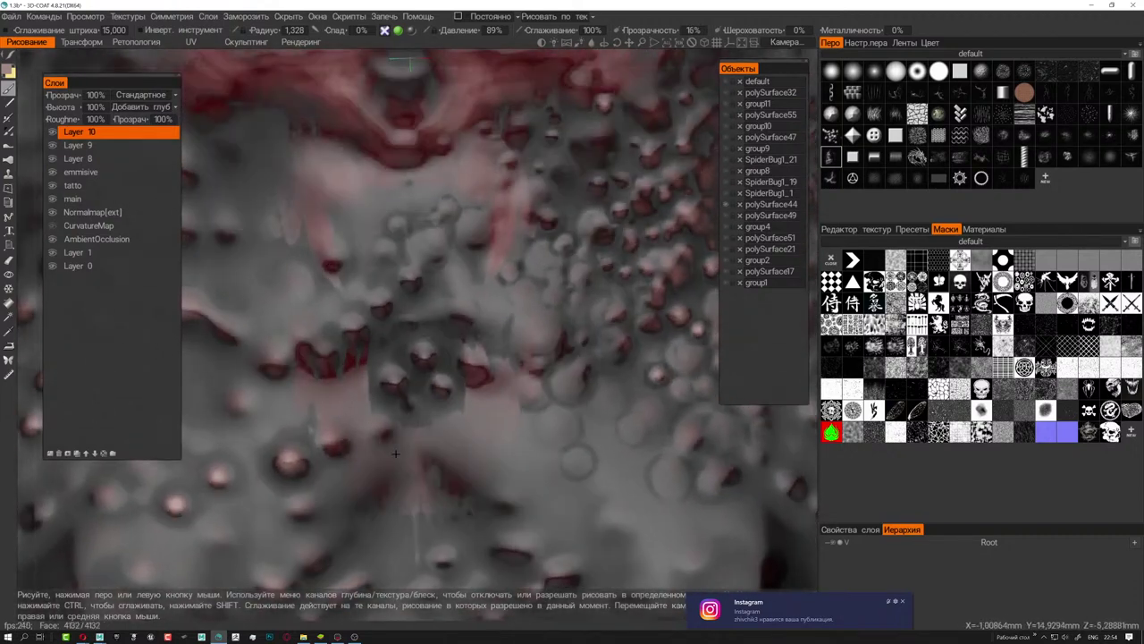
right_click_drag(344, 418, 305, 403)
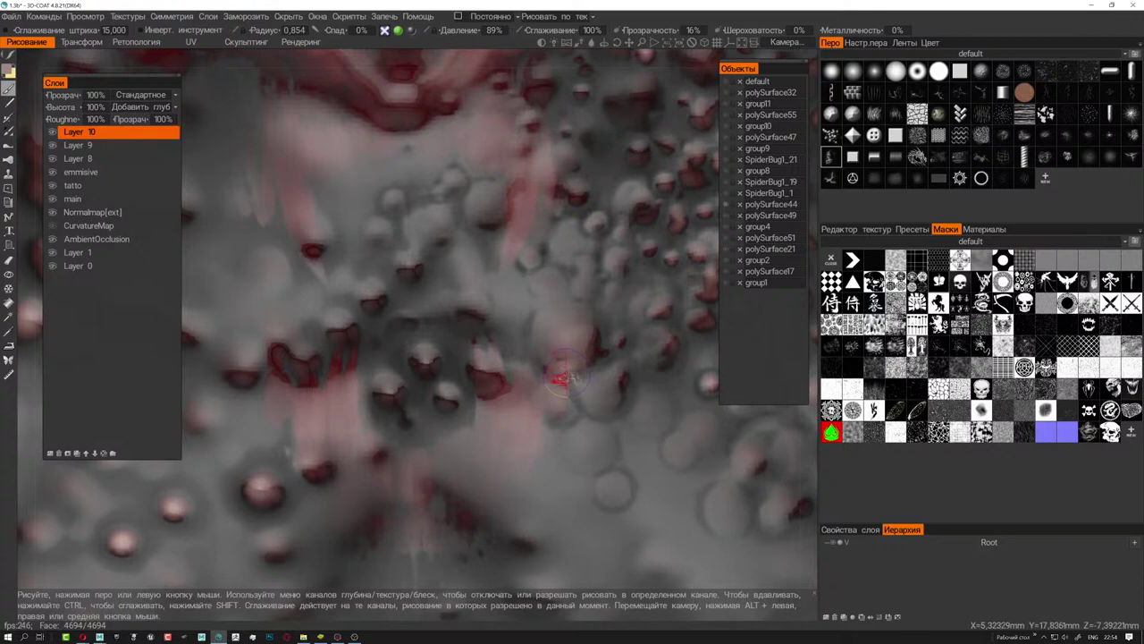
scroll(626, 370, "down", 5)
scroll(581, 384, "down", 2)
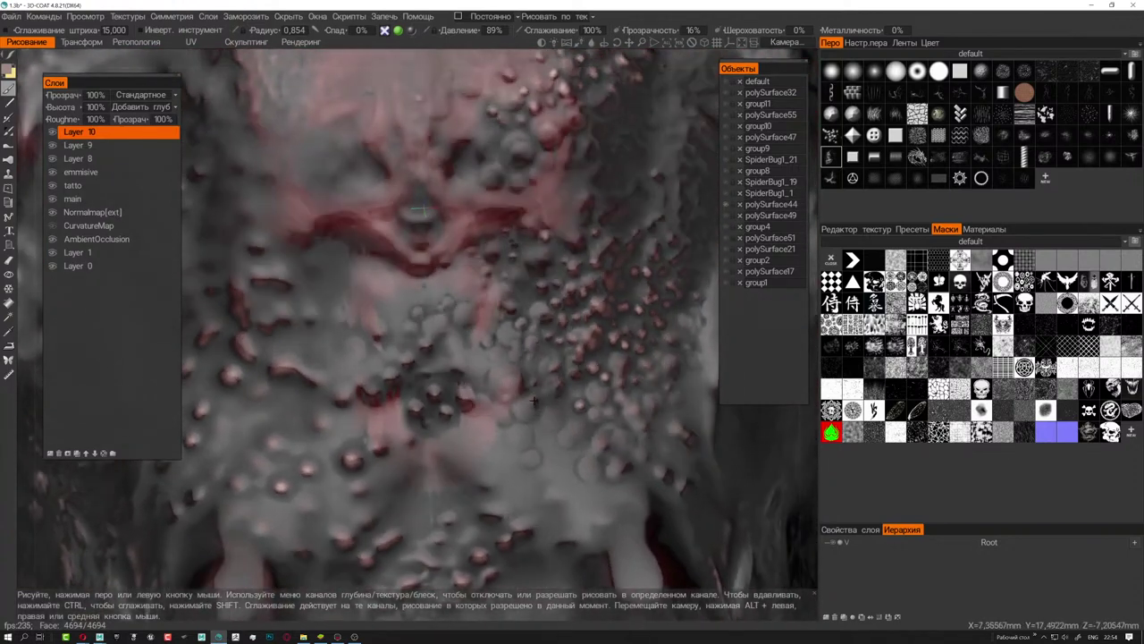
middle_click_drag(534, 401, 537, 416, "alt")
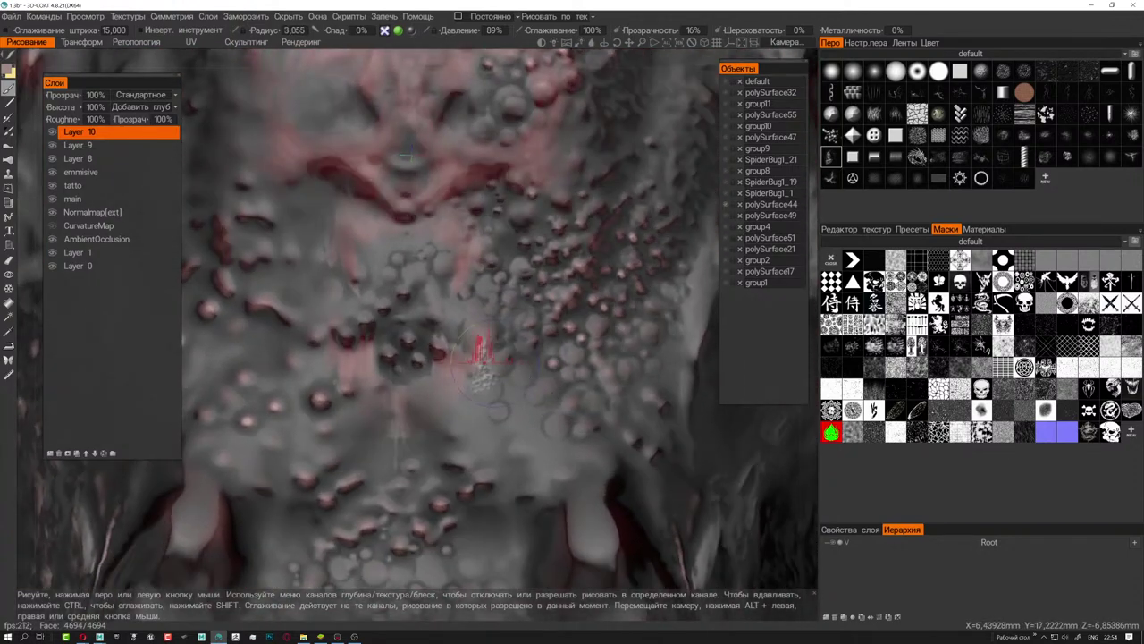
right_click_drag(537, 415, 550, 419)
scroll(541, 418, "down", 3)
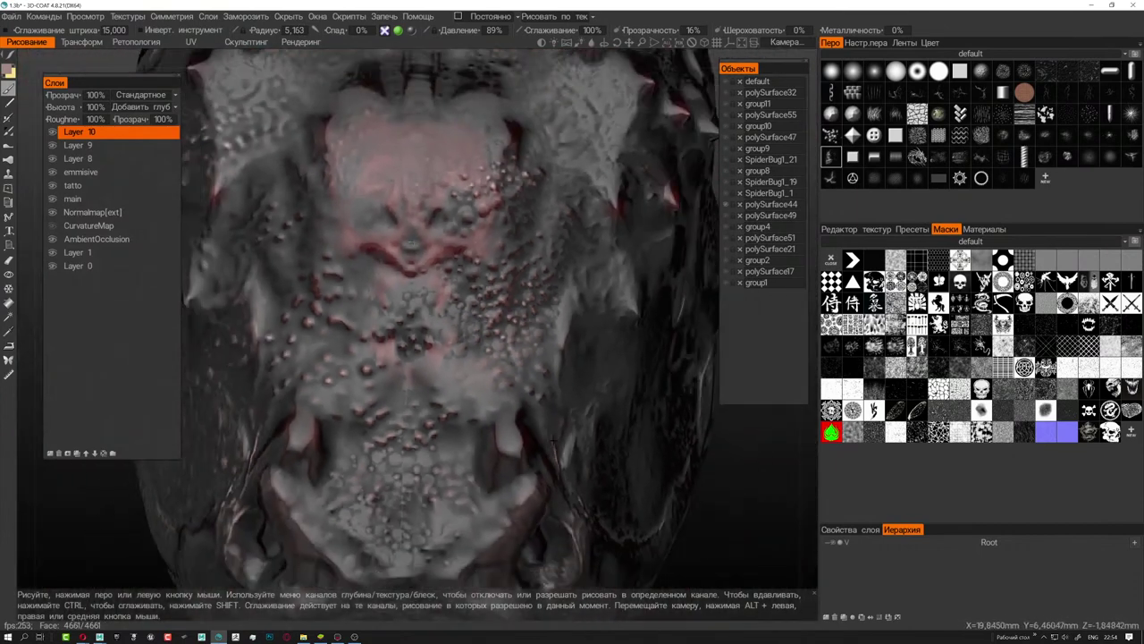
scroll(548, 429, "down", 3)
left_click_drag(547, 429, 636, 403, "alt")
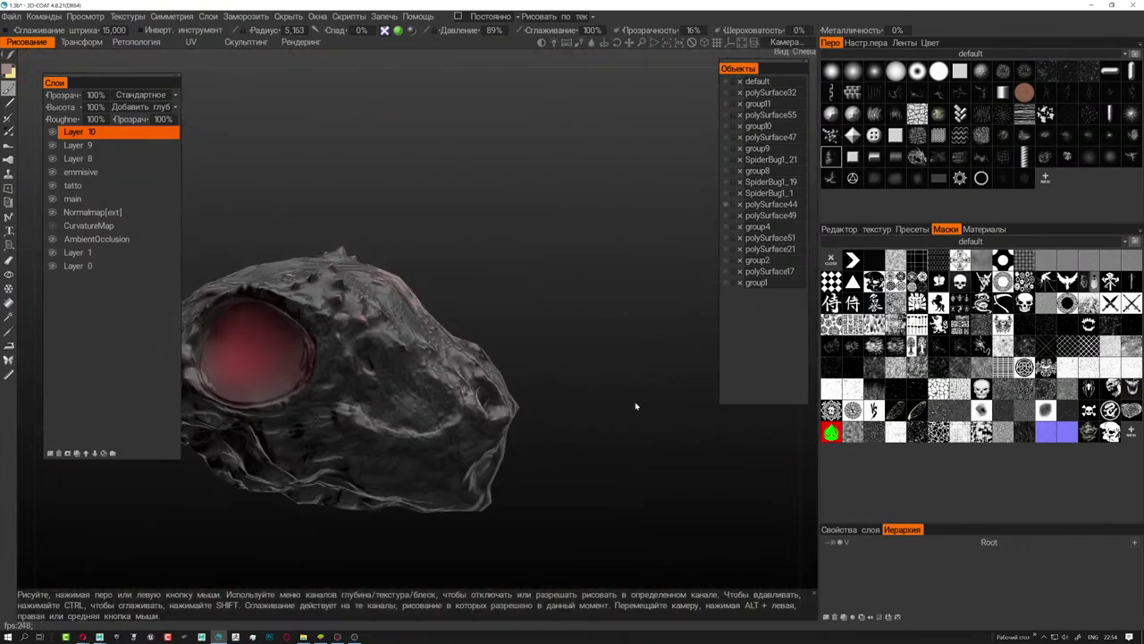
- Make Layer 8 the paint layer and enlarge the brush radius to about 20
scroll(501, 409, "up", 1)
mouse_move(500, 412)
left_mouse_down("alt")
mouse_move(559, 346)
mouse_move(613, 324)
left_mouse_up("alt")
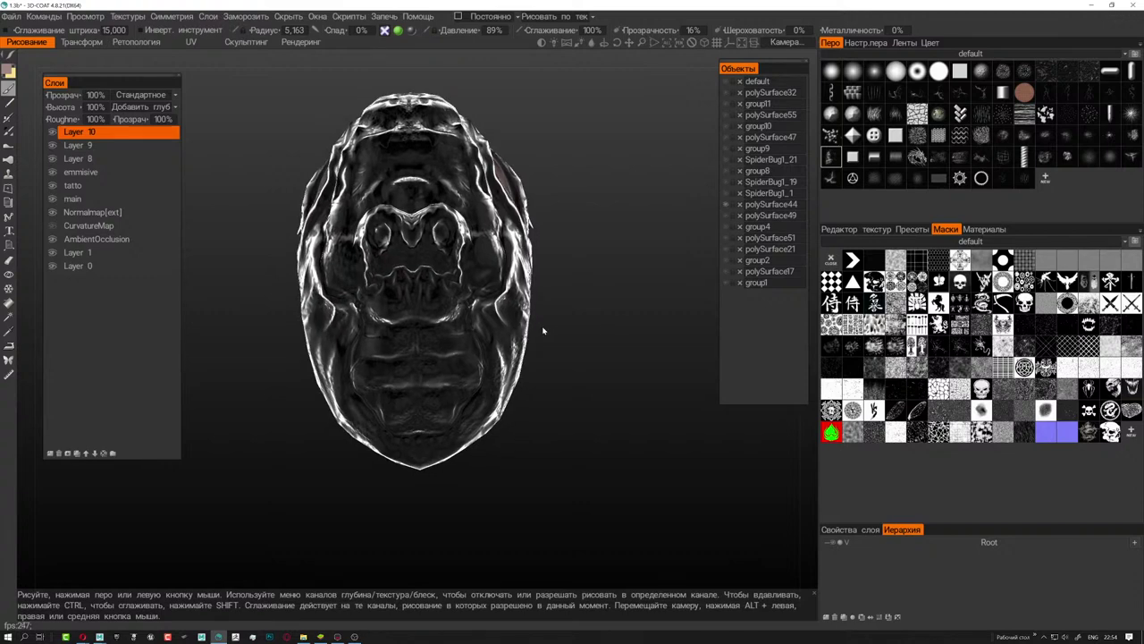
mouse_move(544, 331)
left_mouse_down("alt")
mouse_move(514, 394)
mouse_move(542, 336)
left_mouse_up("alt")
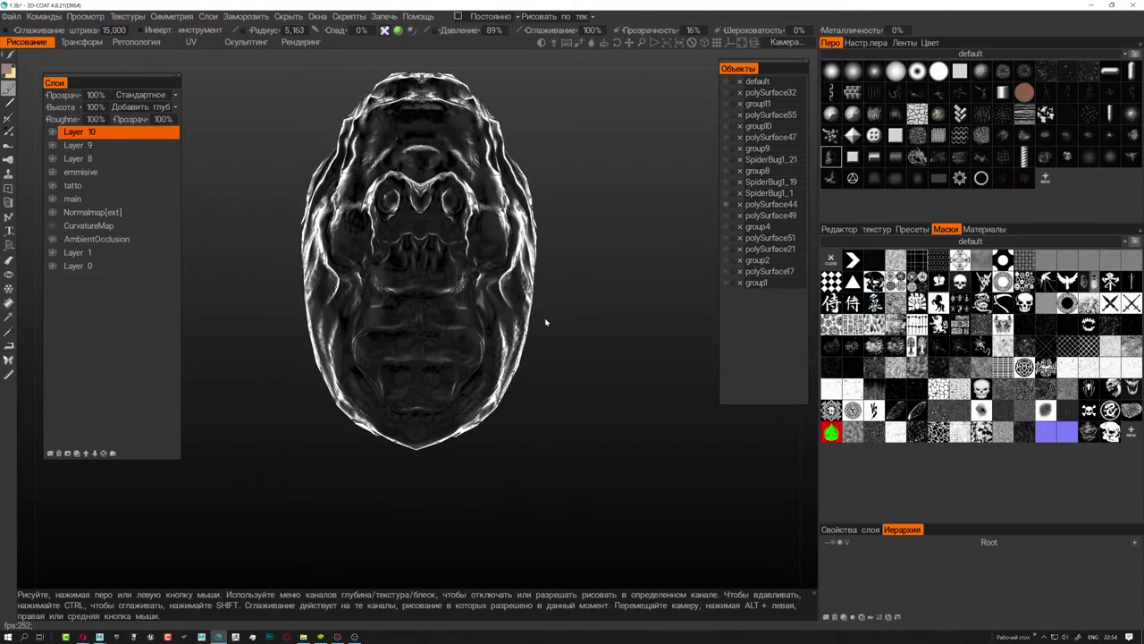
scroll(583, 363, "up", 4)
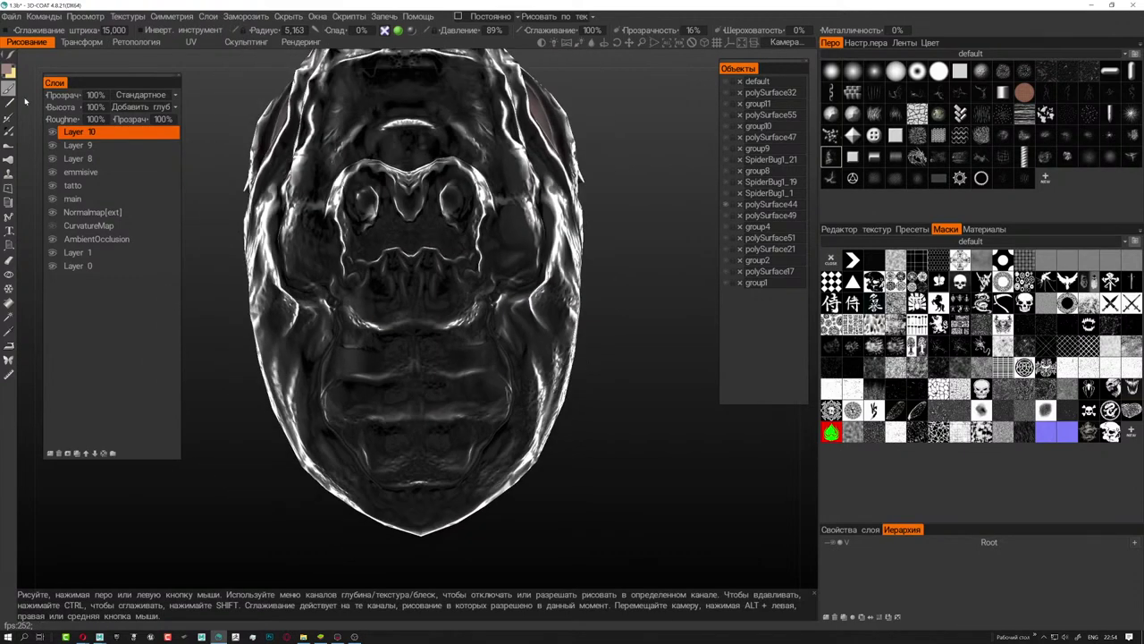
left_click(78, 159)
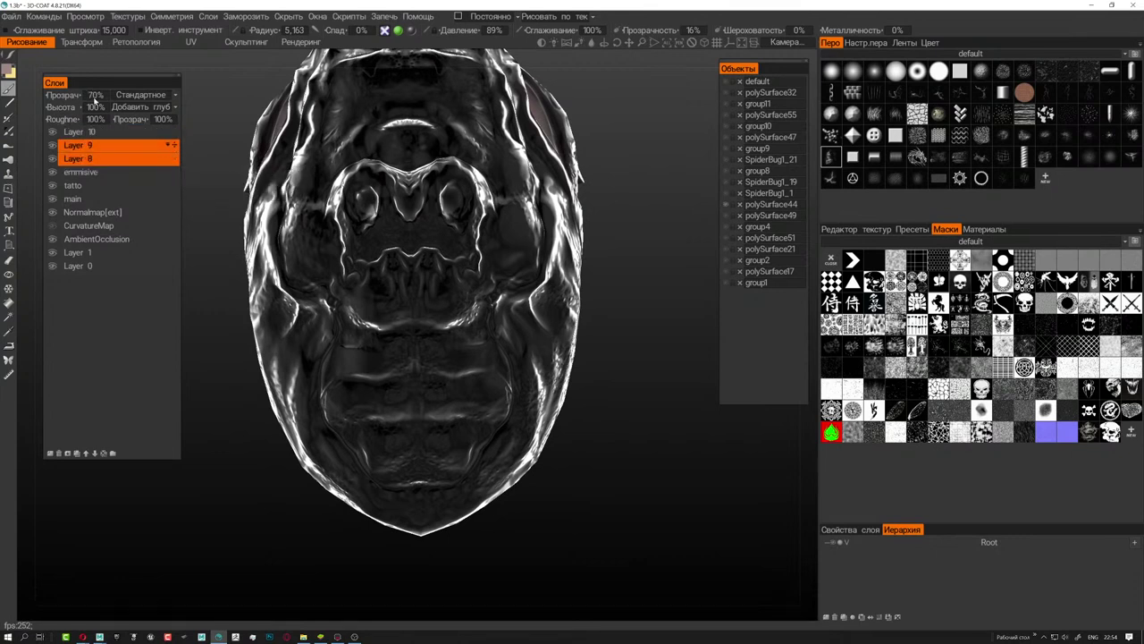
right_click_drag(409, 396, 447, 396)
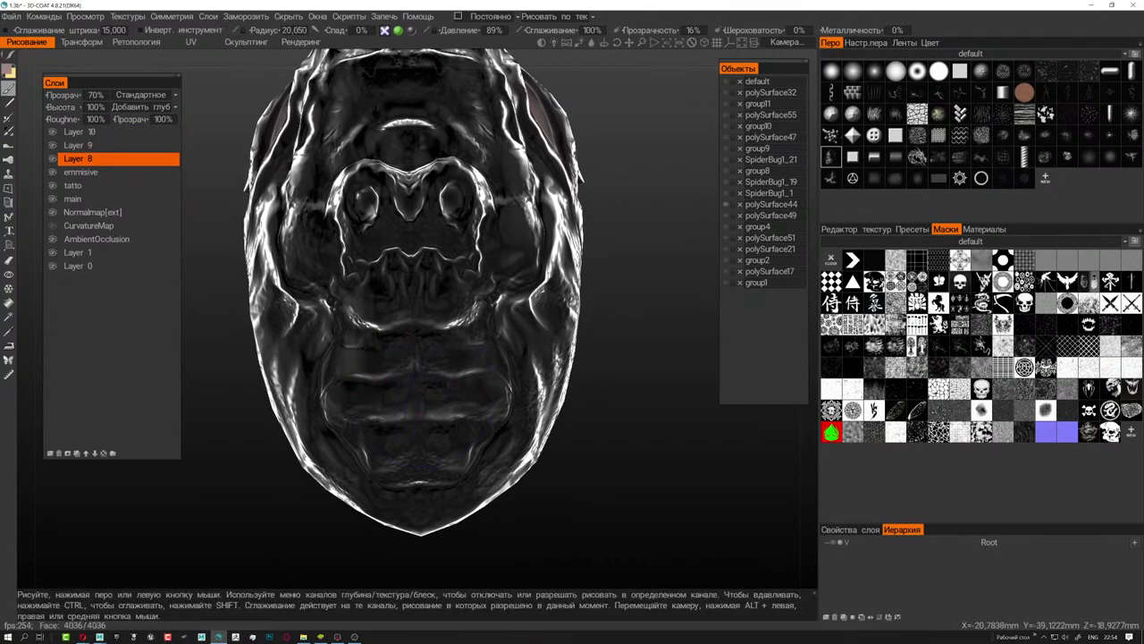
mouse_move(393, 375)
left_mouse_down("alt")
mouse_move(389, 400)
mouse_move(472, 102)
left_mouse_up("alt")
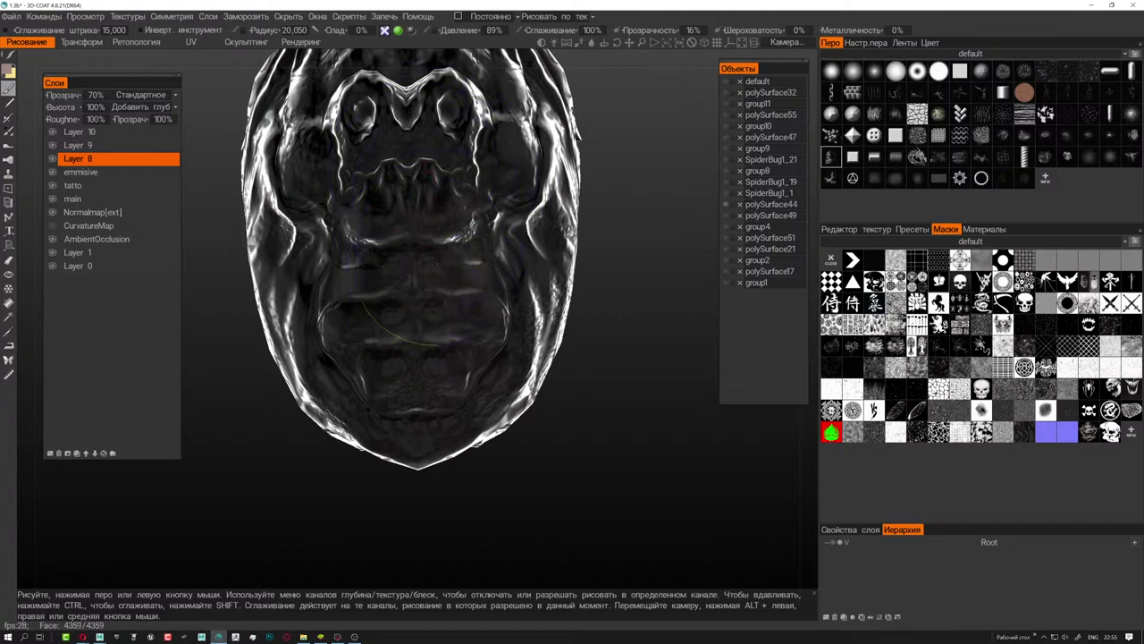
- Paint a trial red stroke across the skull's centre, then undo it
left_click_drag(436, 261, 437, 260)
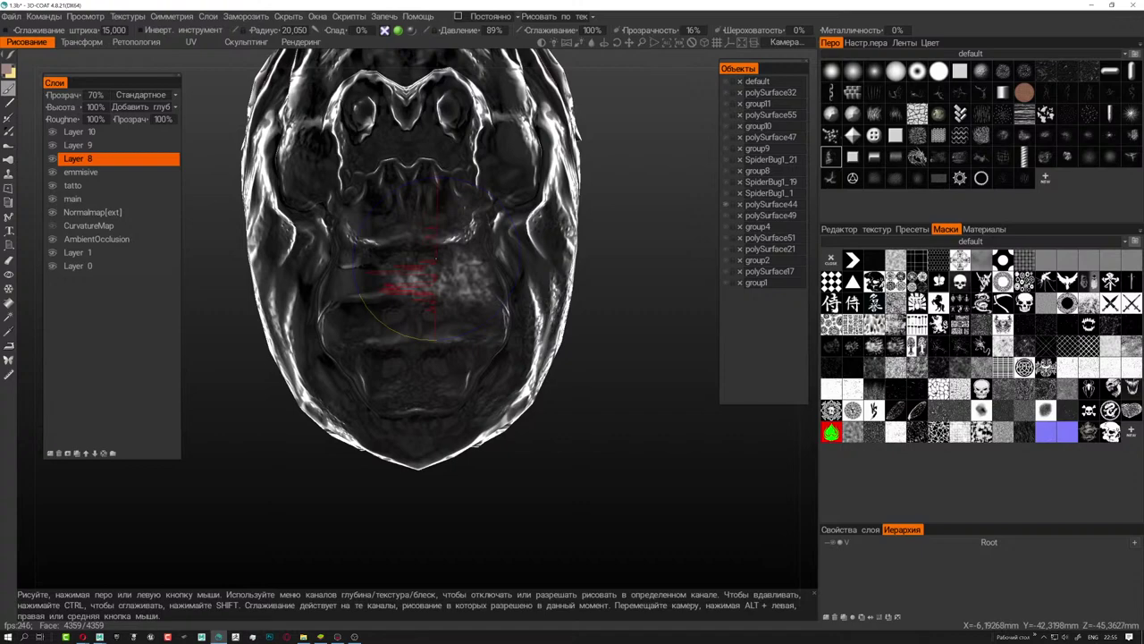
key("ctrl+z")
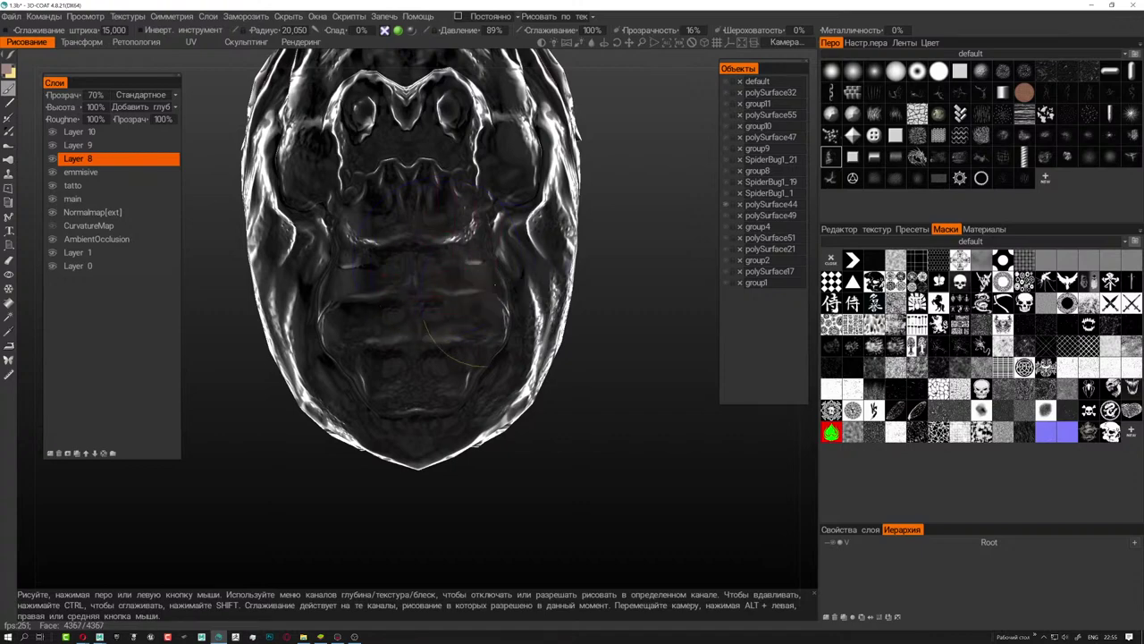
mouse_move(420, 385)
left_mouse_down("alt")
mouse_move(472, 337)
mouse_move(384, 255)
left_mouse_up("alt")
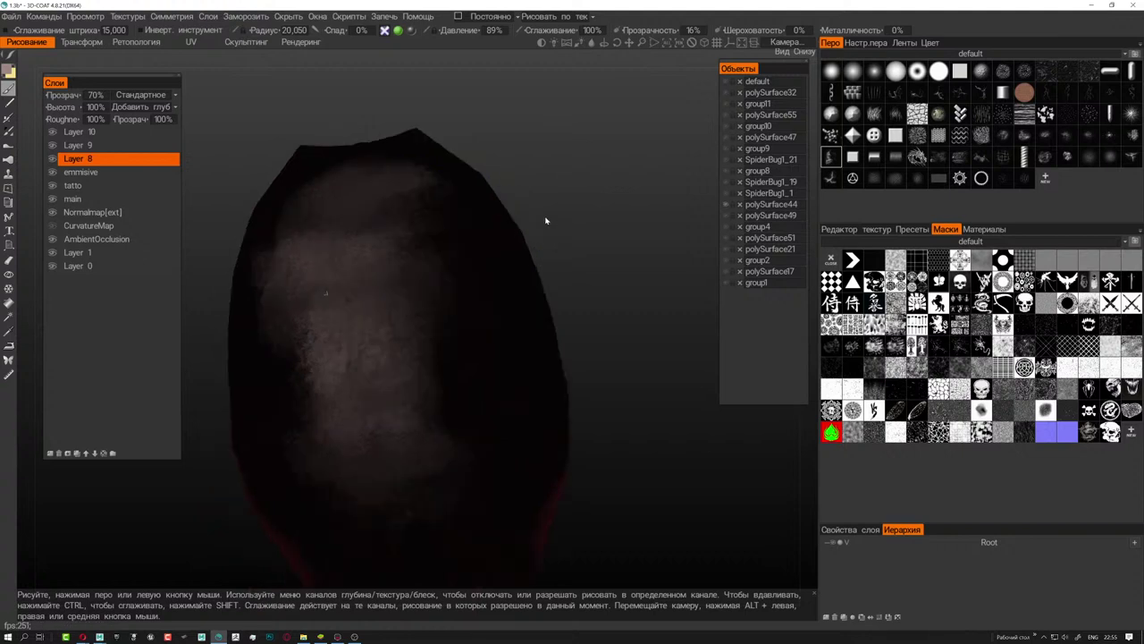
- Lighten the upper, middle and lower back of the head, shrinking the brush to radius 13.926
key("s")
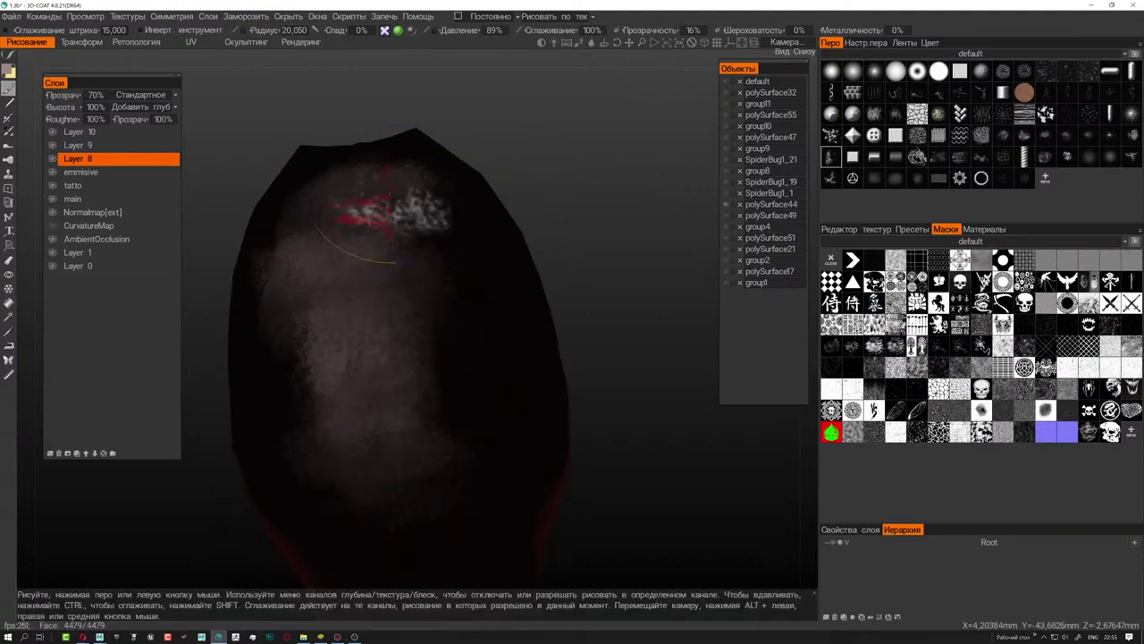
left_click_drag(388, 176, 429, 268)
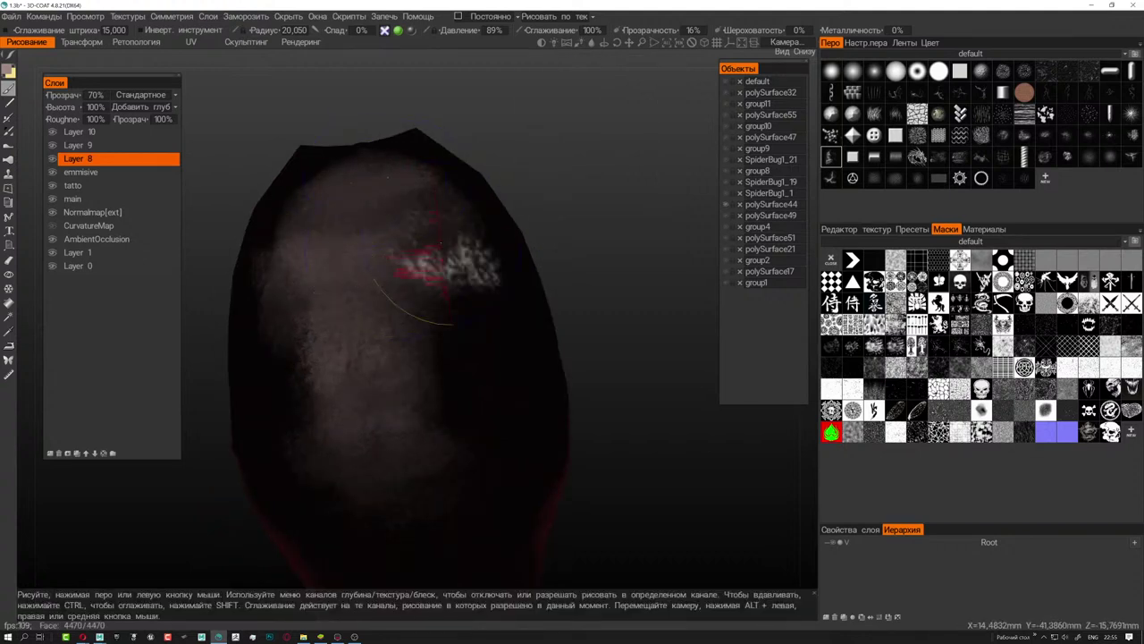
left_click_drag(462, 361, 384, 411)
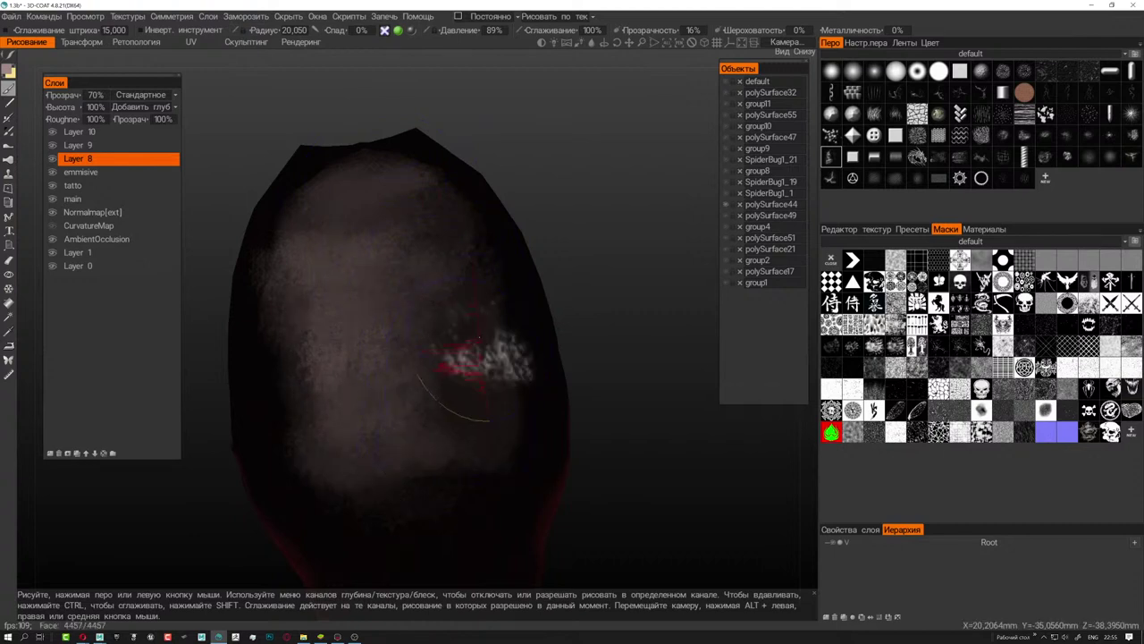
middle_click_drag(473, 448, 464, 402)
left_click_drag(465, 401, 388, 362, "alt")
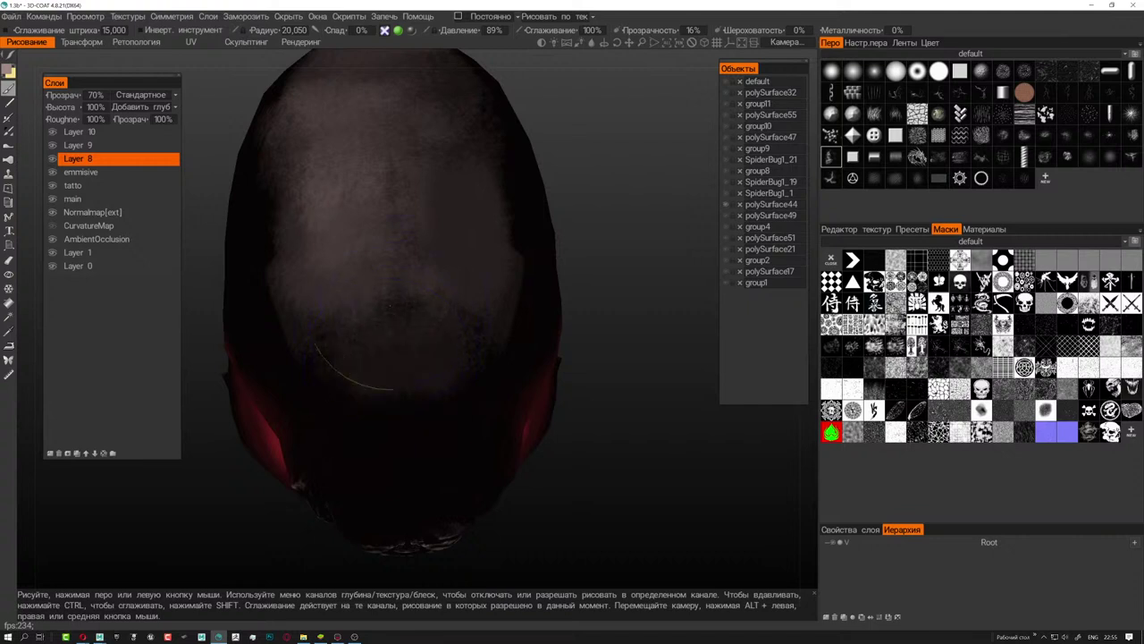
left_click_drag(418, 298, 412, 461)
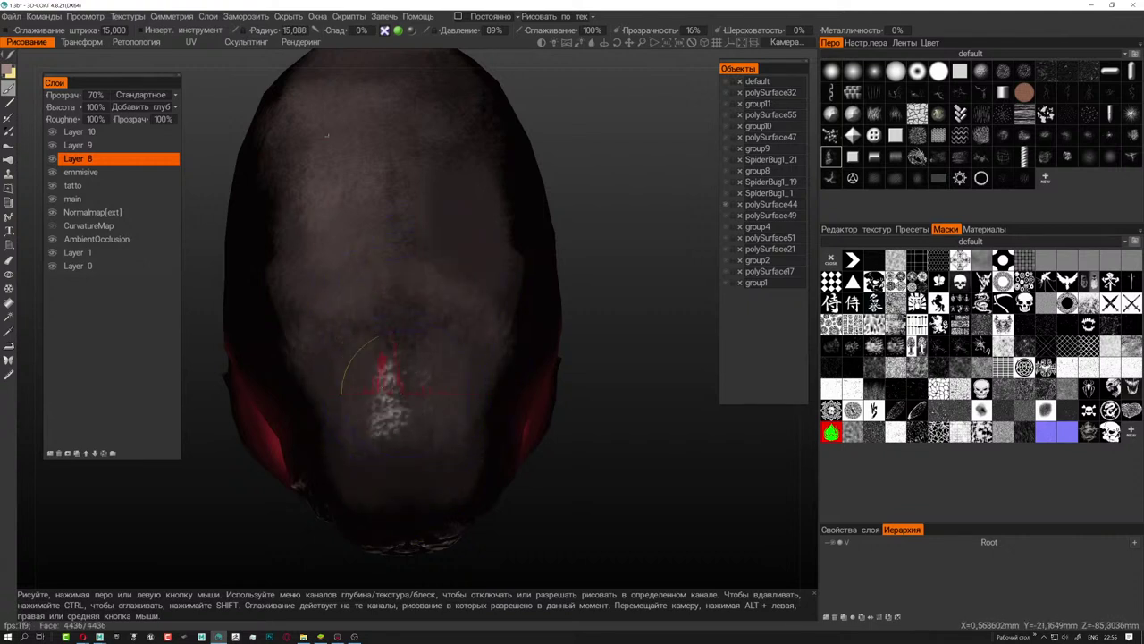
right_click_drag(472, 351, 410, 322)
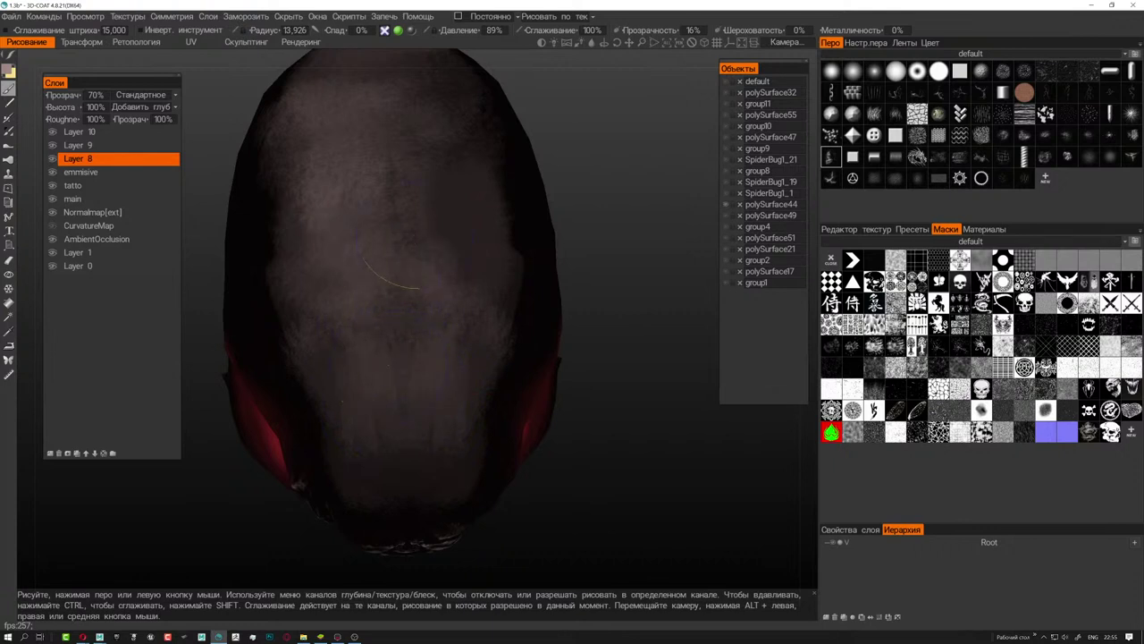
left_click_drag(322, 116, 385, 205, "alt")
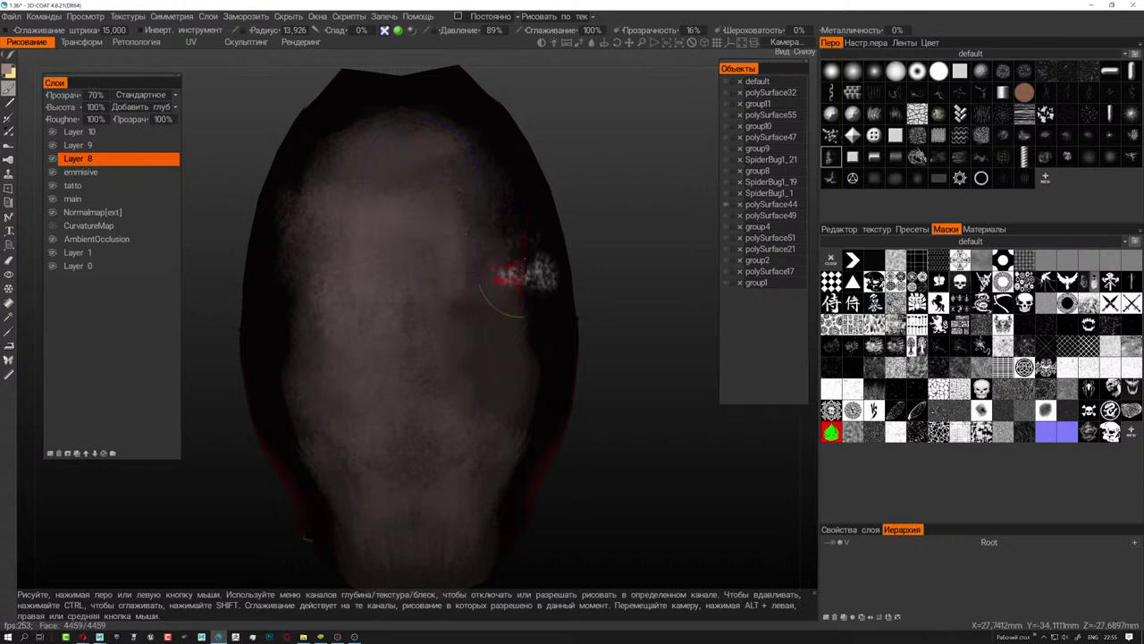
left_click_drag(598, 387, 420, 375, "alt")
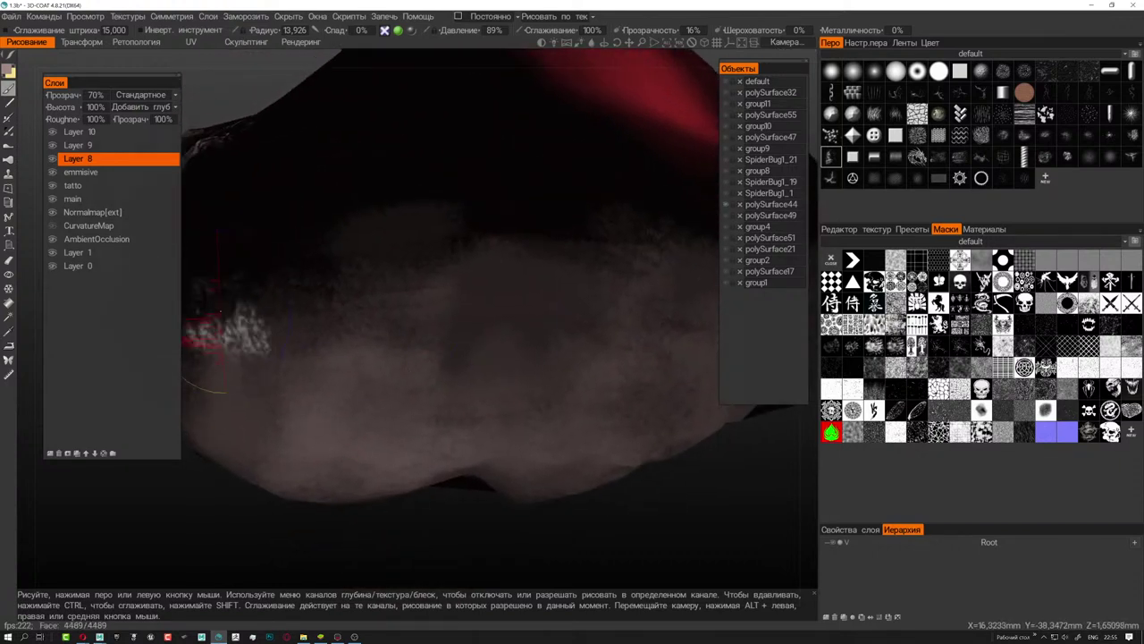
- Switch to the Eraser at 100% and clear light paint along the underside, ending at radius 9.334
left_click(10, 259)
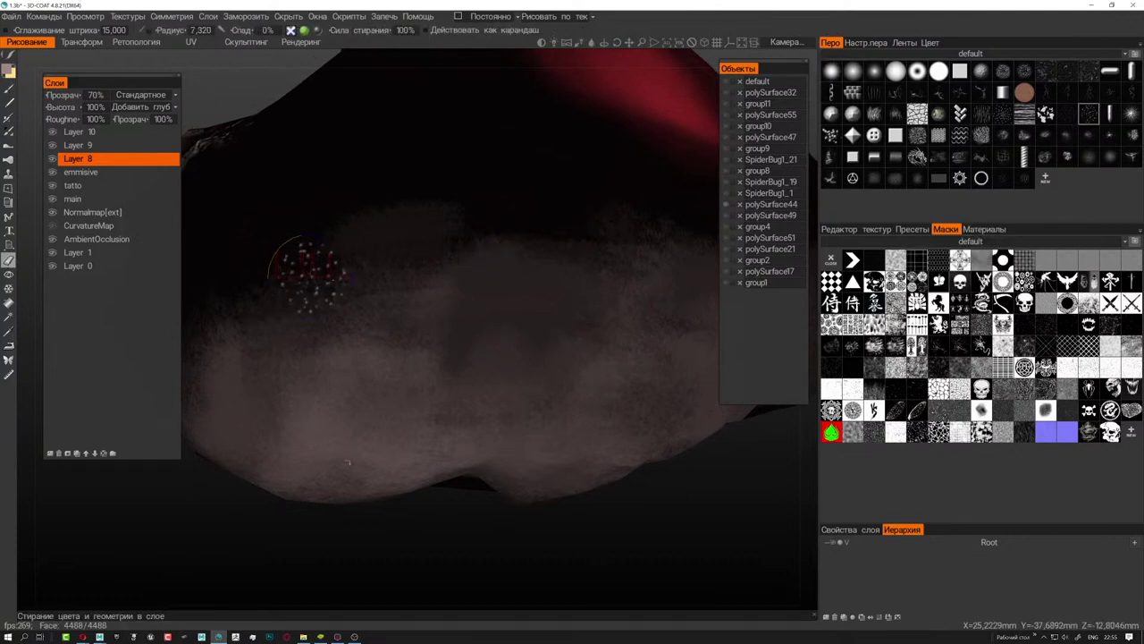
mouse_move(304, 273)
left_mouse_down("alt")
mouse_move(398, 246)
mouse_move(308, 259)
mouse_move(300, 293)
left_mouse_up("alt")
right_click_drag(300, 293, 290, 288)
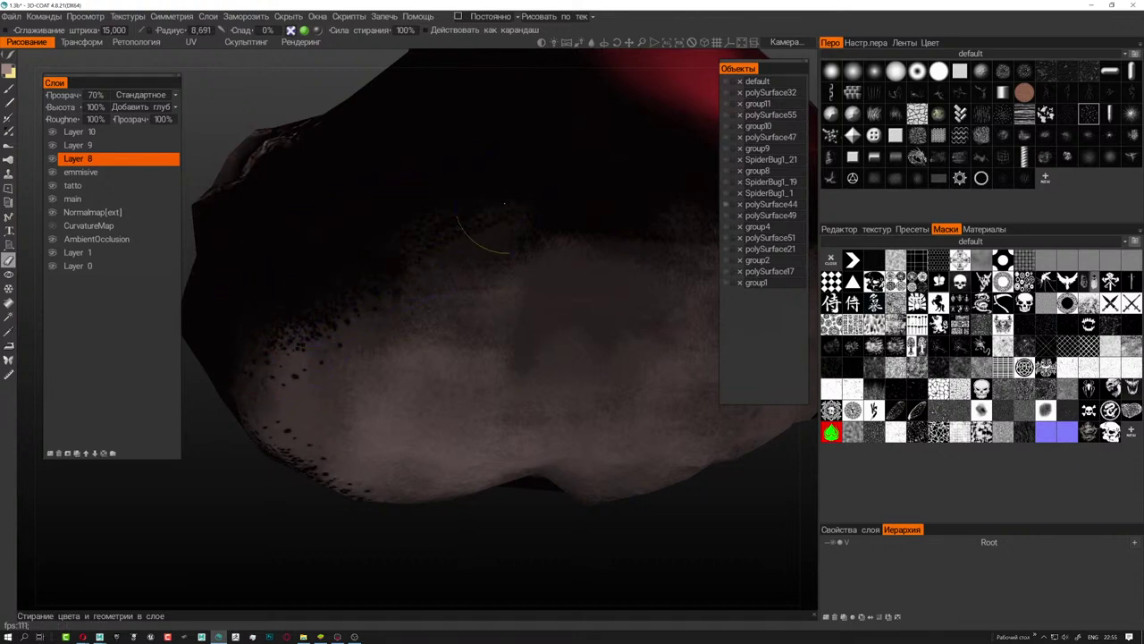
left_click_drag(505, 204, 393, 224)
right_click_drag(382, 256, 403, 255)
left_click_drag(402, 256, 464, 177)
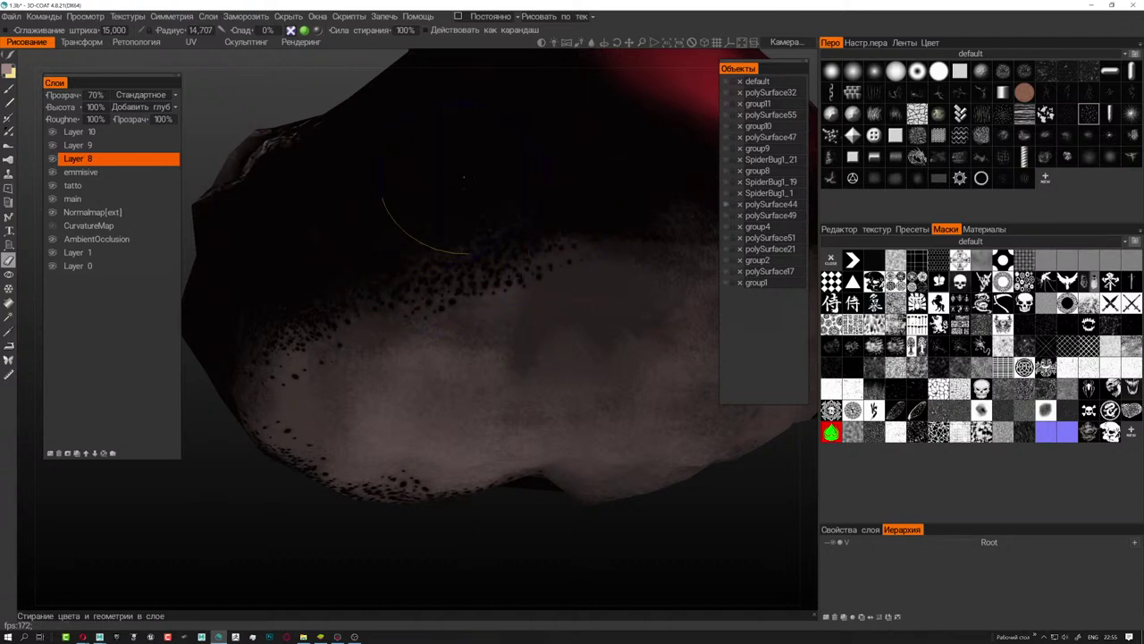
middle_click_drag(487, 187, 237, 485)
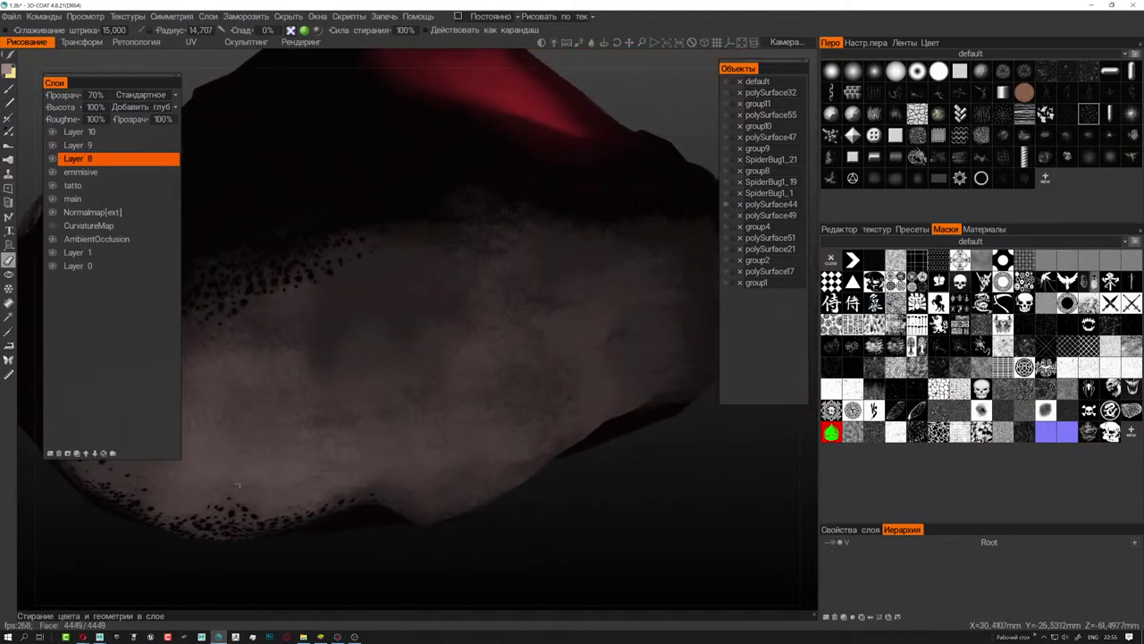
right_click_drag(478, 178, 462, 181)
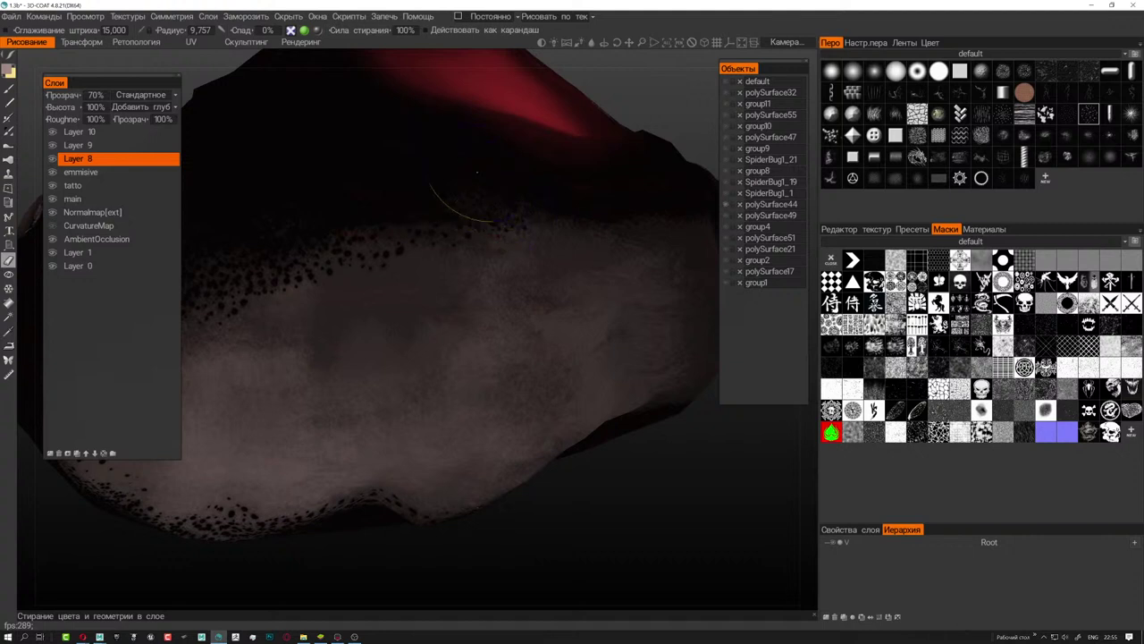
right_click_drag(376, 203, 393, 268)
mouse_move(393, 268)
left_mouse_down()
mouse_move(385, 304)
mouse_move(332, 307)
mouse_move(323, 289)
left_mouse_up()
- Turn to the dotted underside patch and erase white speckles from its upper part
mouse_move(323, 289)
middle_mouse_down()
mouse_move(197, 511)
mouse_move(163, 516)
mouse_move(414, 243)
middle_mouse_up()
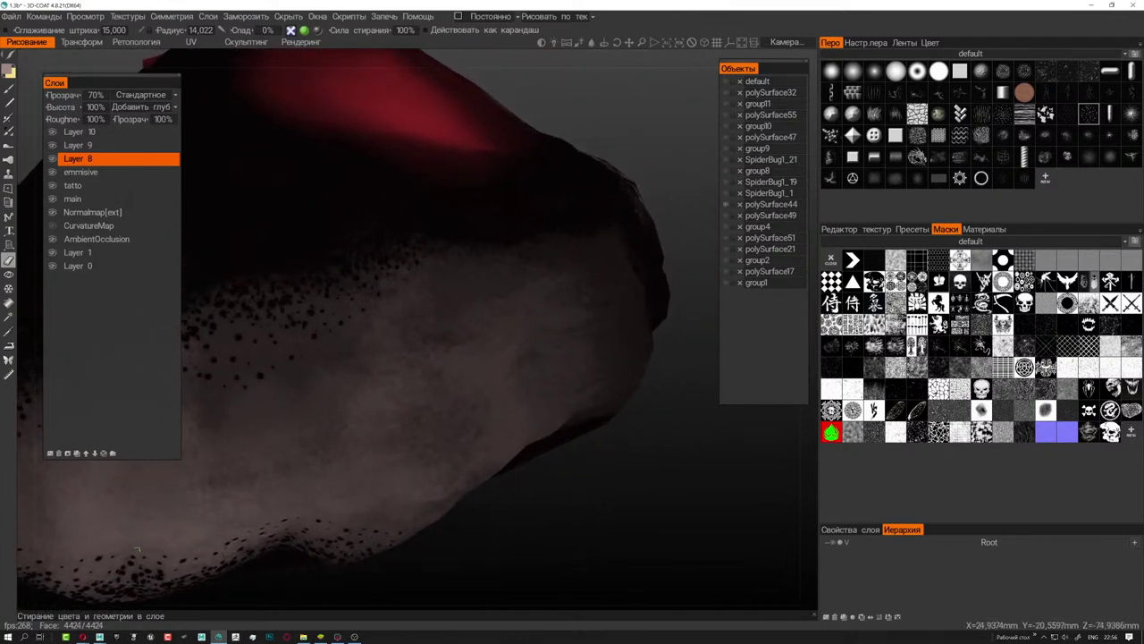
middle_click_drag(414, 243, 586, 306)
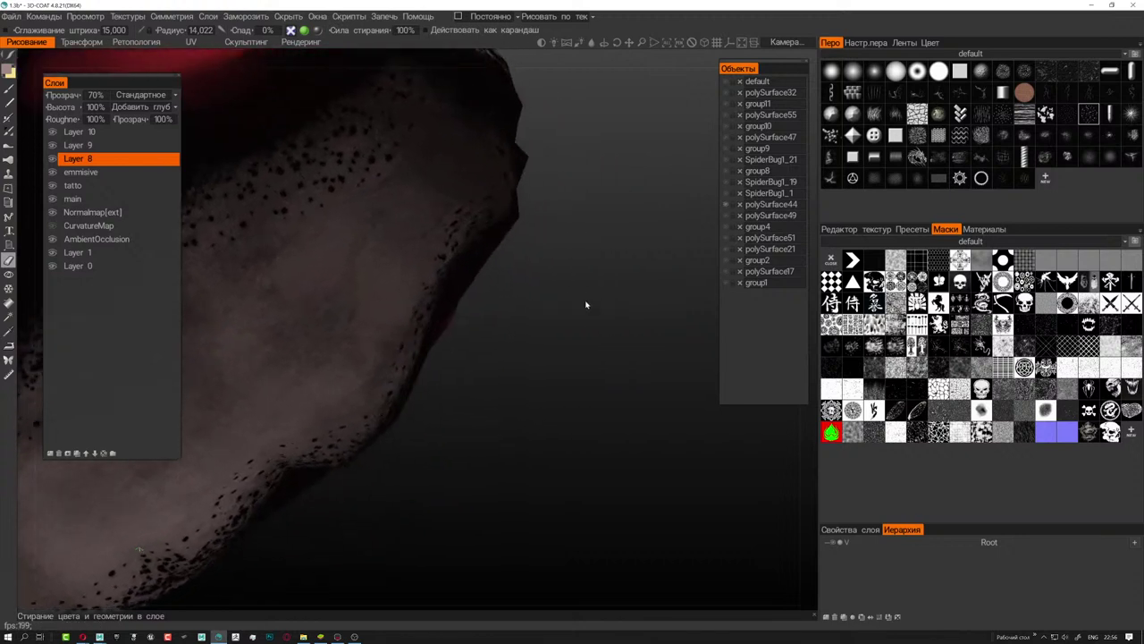
middle_click_drag(473, 332, 415, 240)
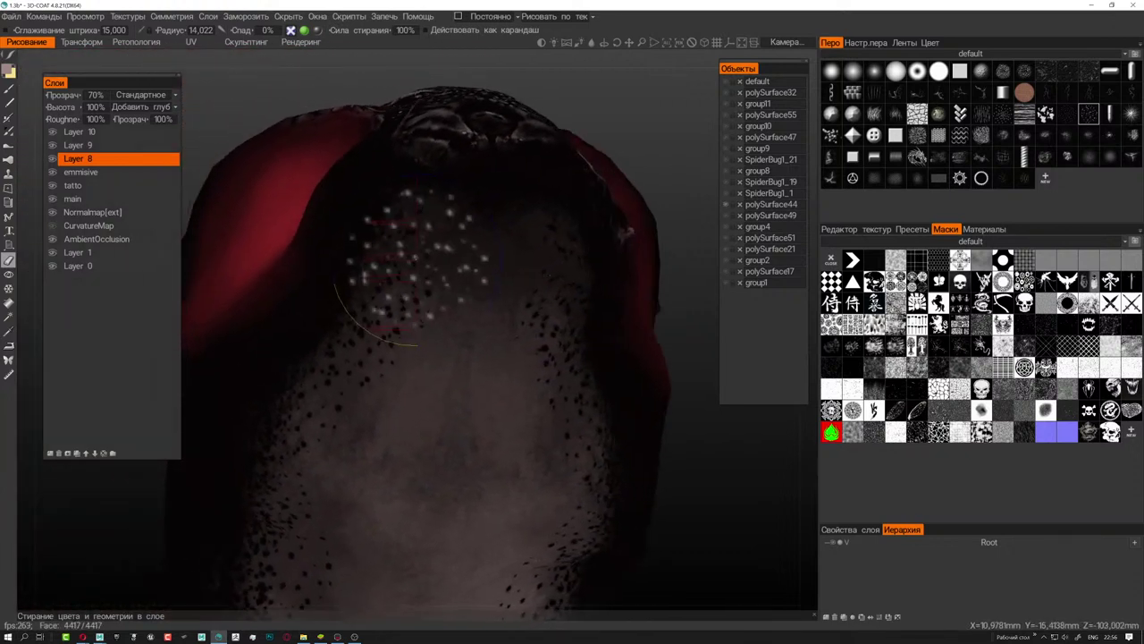
left_click_drag(416, 241, 383, 192)
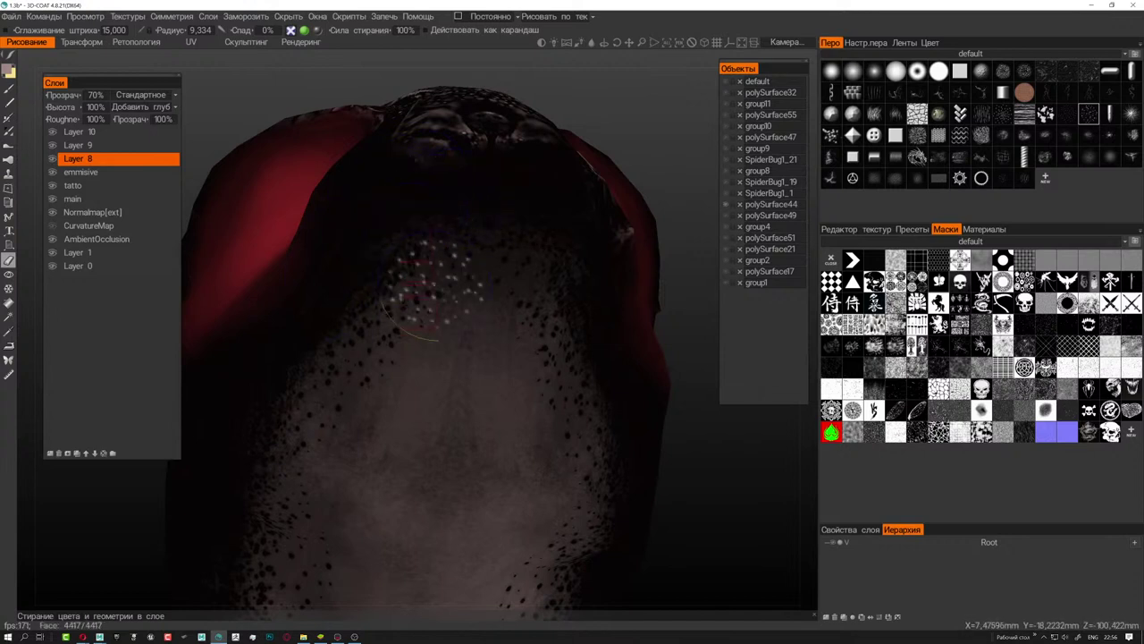
mouse_move(436, 465)
middle_mouse_down()
mouse_move(545, 354)
mouse_move(572, 251)
mouse_move(451, 242)
middle_mouse_up()
scroll(544, 354, "down", 5)
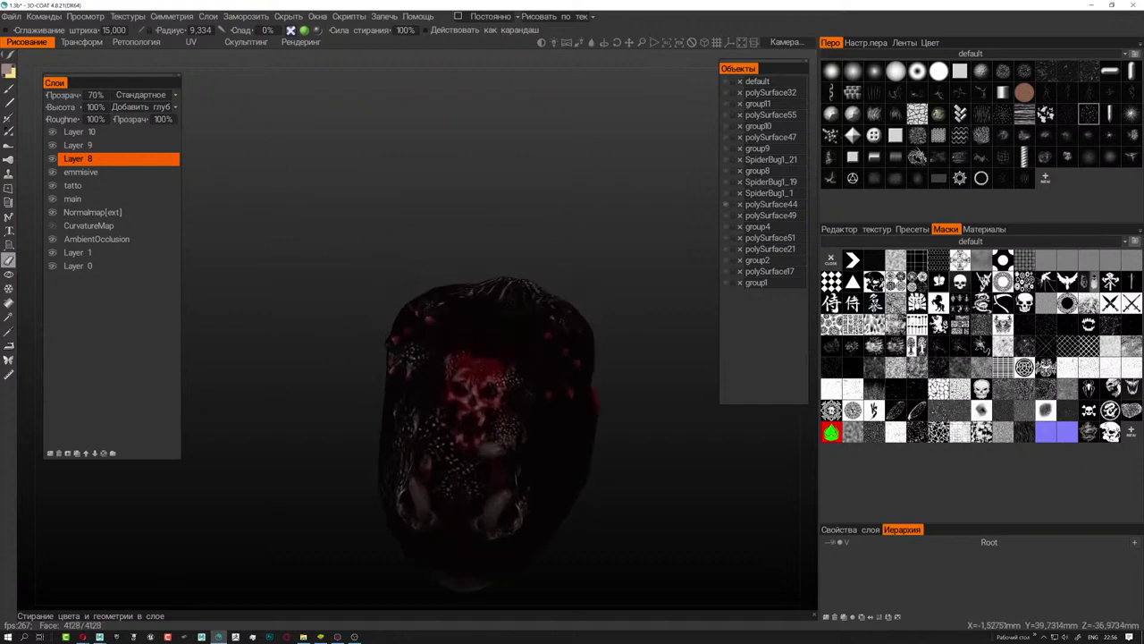
- Erase the white dots over the red front patch and shrink the eraser to radius 8.769
scroll(451, 242, "up", 5)
left_click_drag(443, 240, 478, 219)
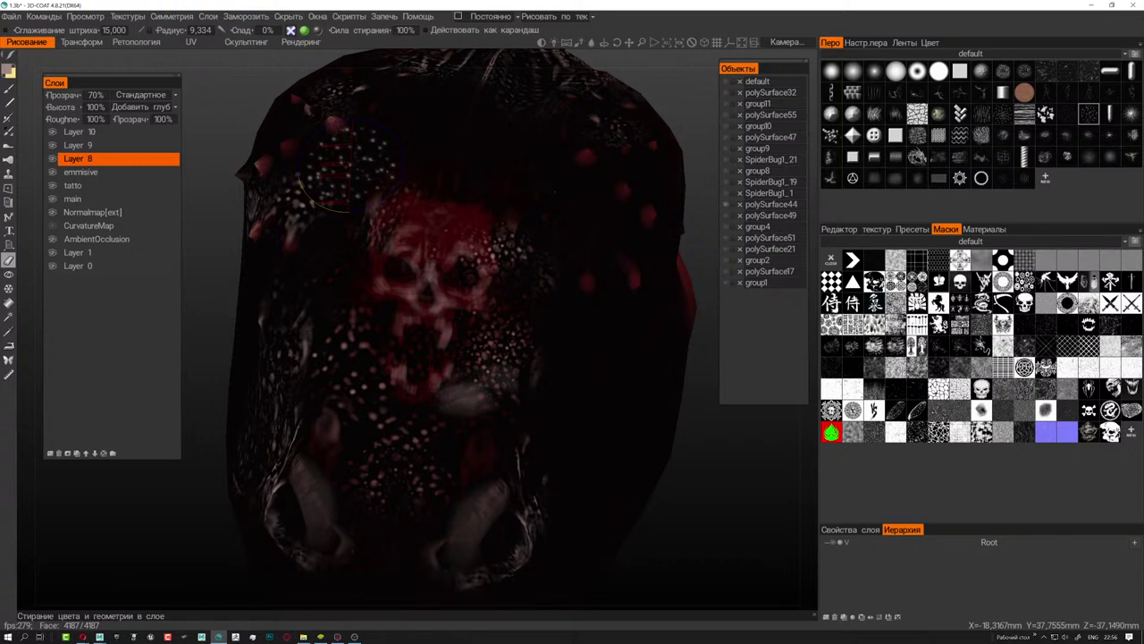
right_click_drag(328, 195, 318, 195)
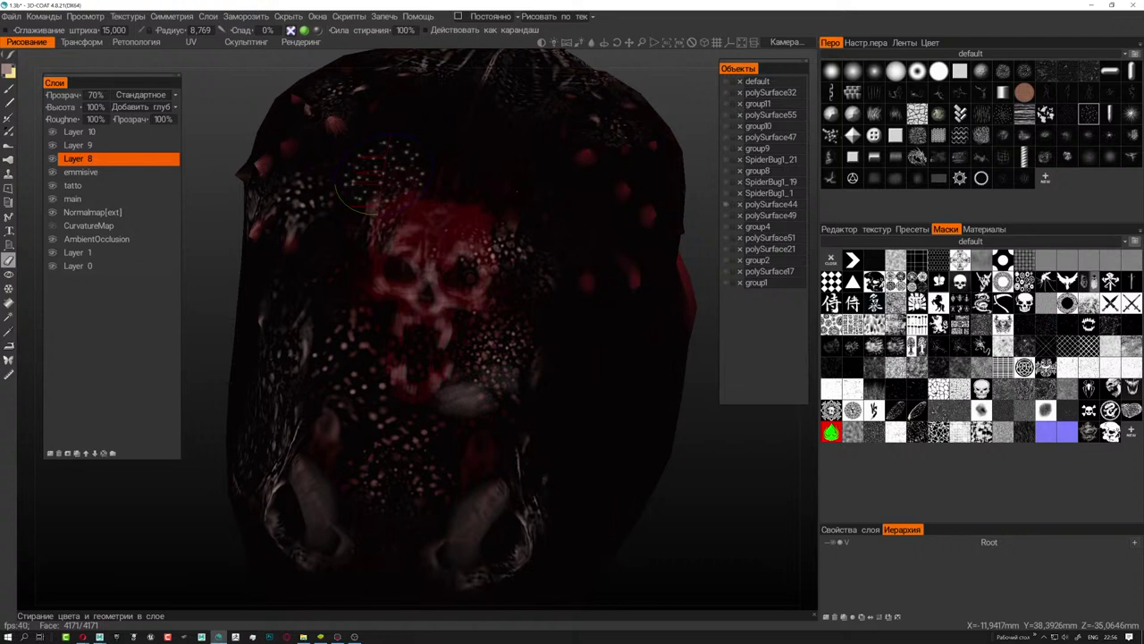
mouse_move(530, 330)
left_mouse_down("alt")
mouse_move(501, 332)
mouse_move(591, 331)
mouse_move(363, 362)
mouse_move(500, 389)
left_mouse_up("alt")
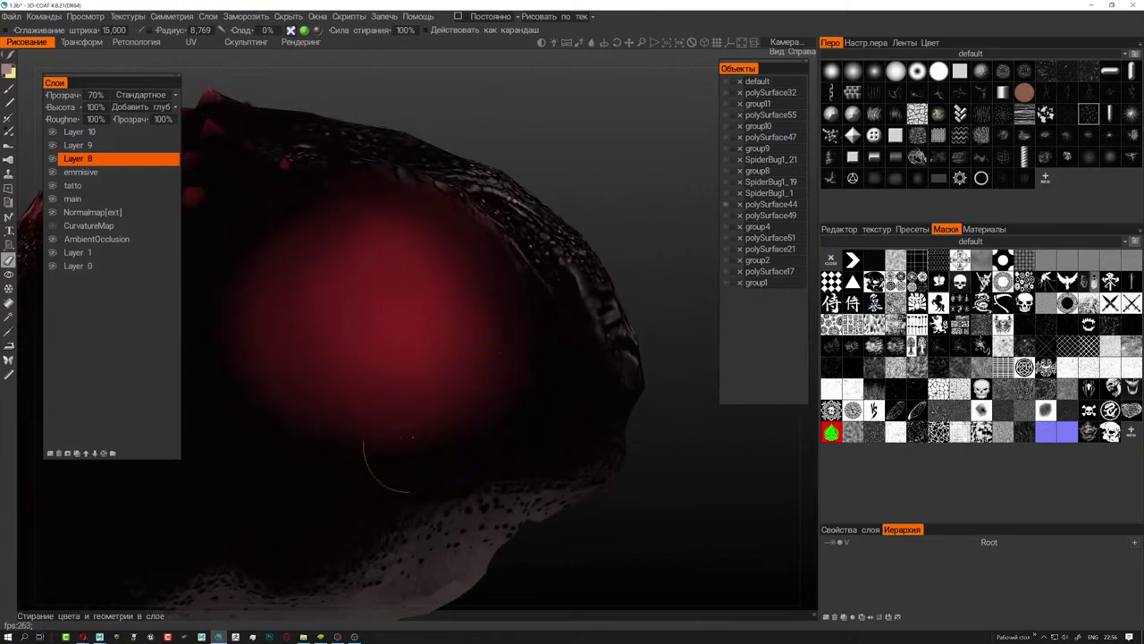
left_click_drag(329, 438, 300, 319, "alt")
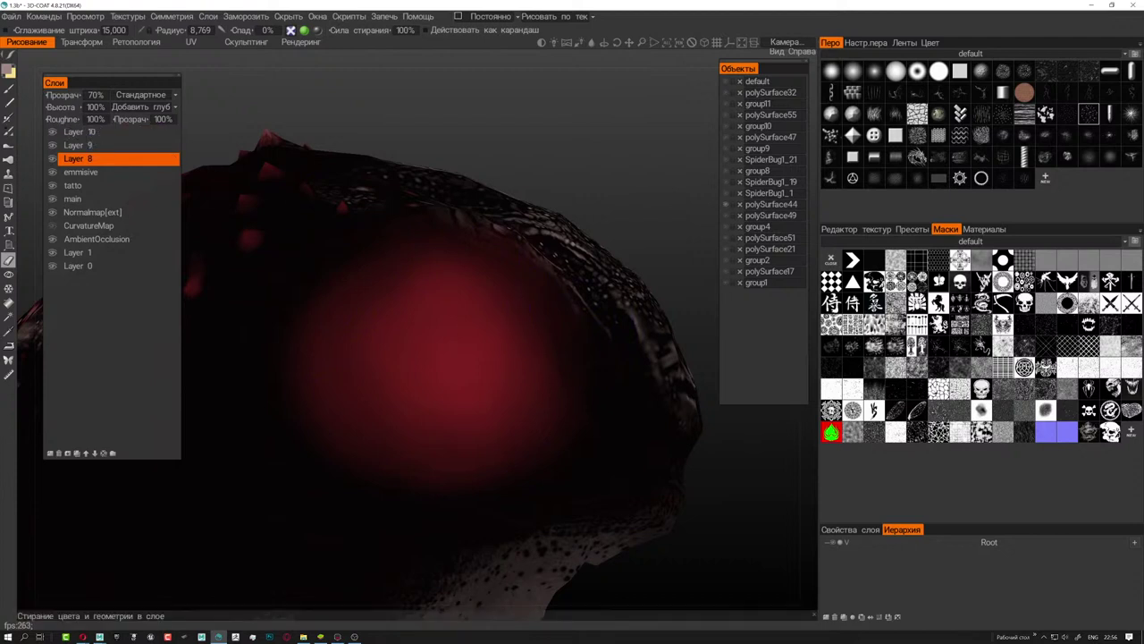
- Make Layer 10 active, undo a stray test stroke, and set eraser strength to 40%
left_click(76, 132)
left_click_drag(573, 384, 542, 463)
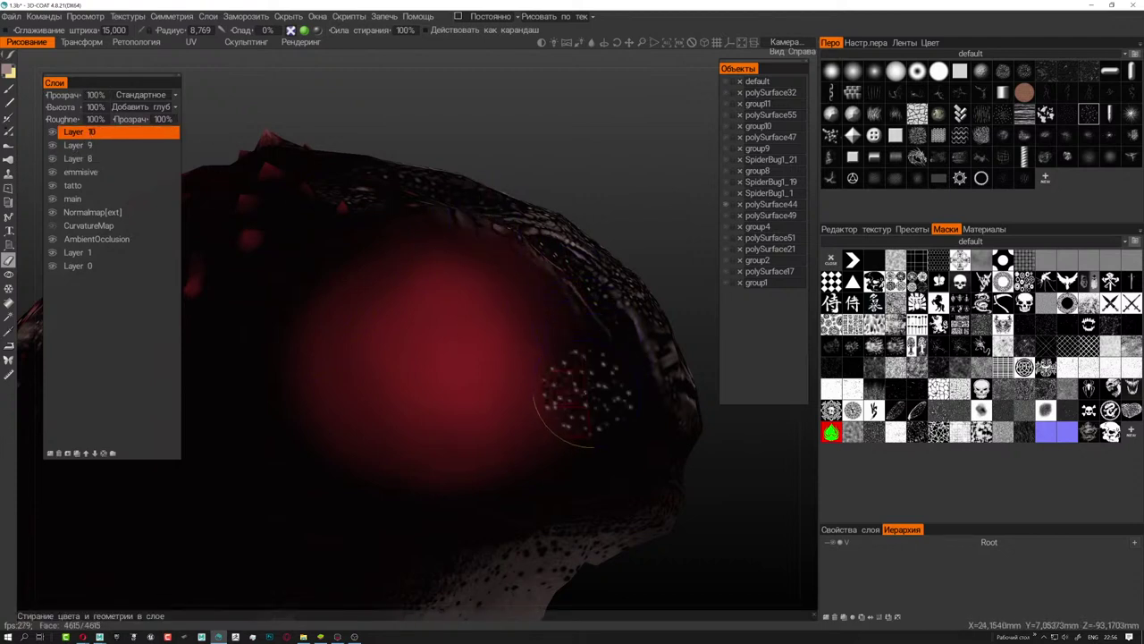
key("ctrl+z")
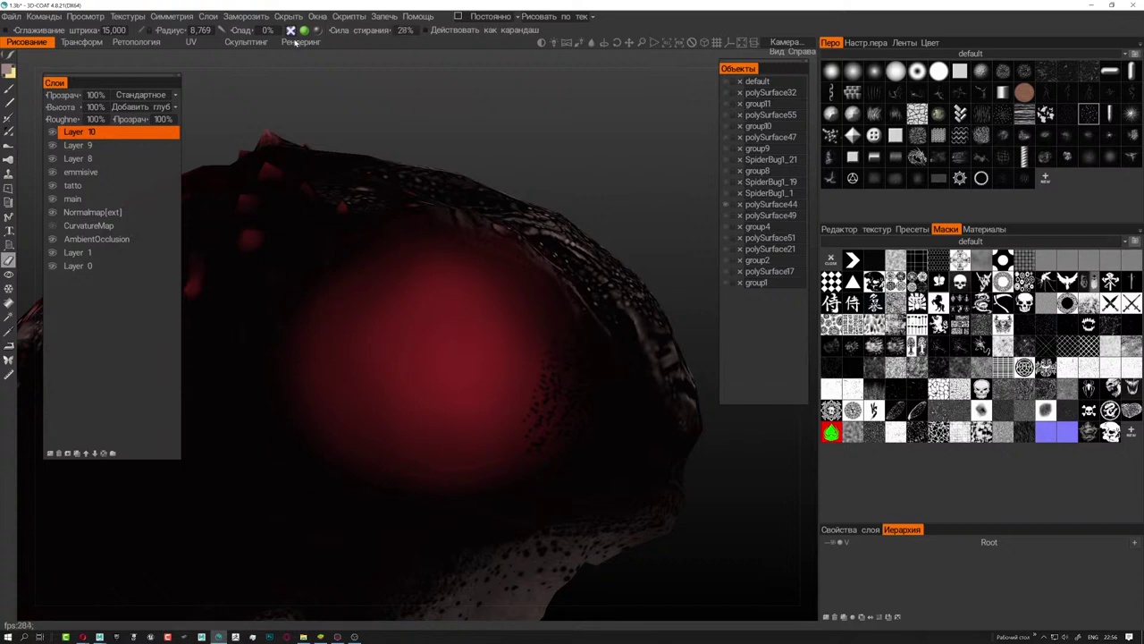
left_click(405, 30)
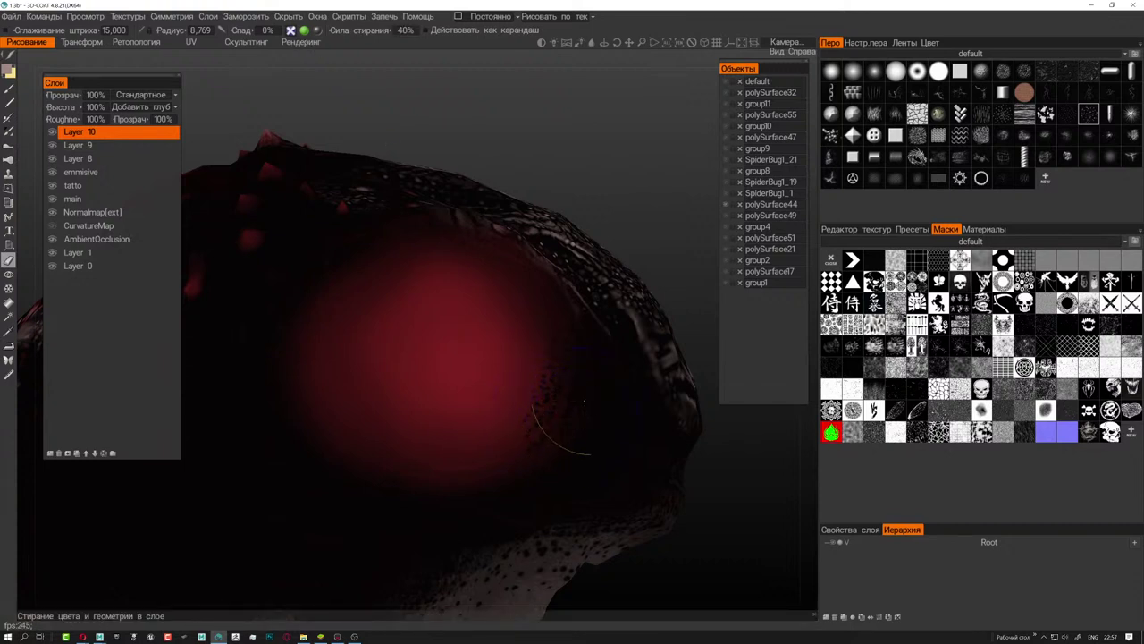
mouse_move(362, 460)
right_mouse_down()
mouse_move(299, 453)
mouse_move(259, 469)
right_mouse_up()
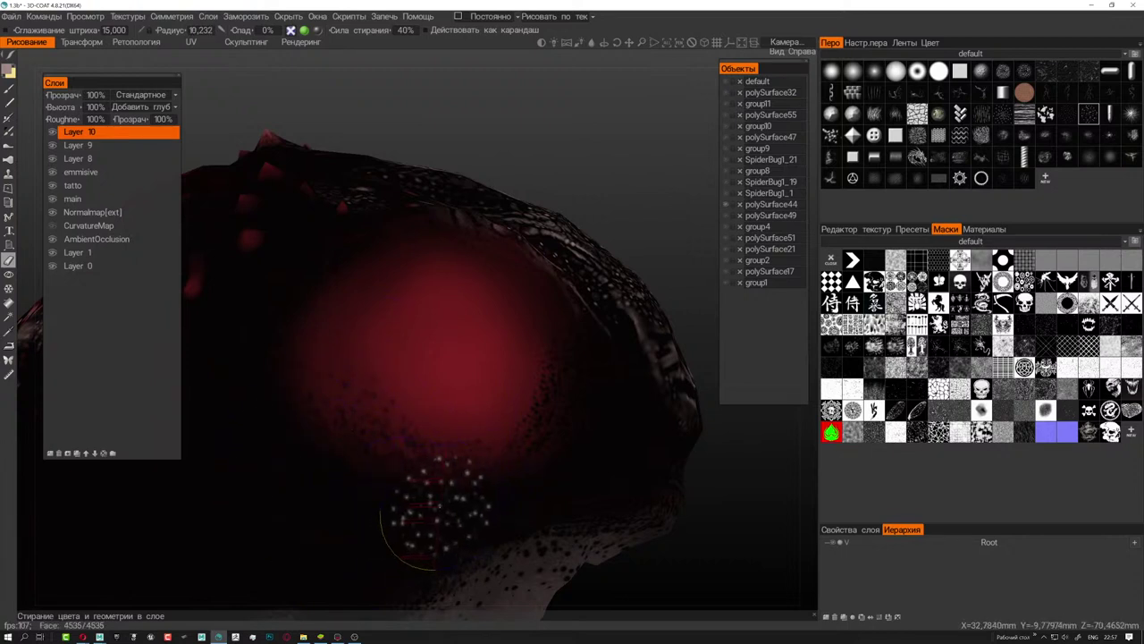
right_click_drag(400, 496, 401, 503)
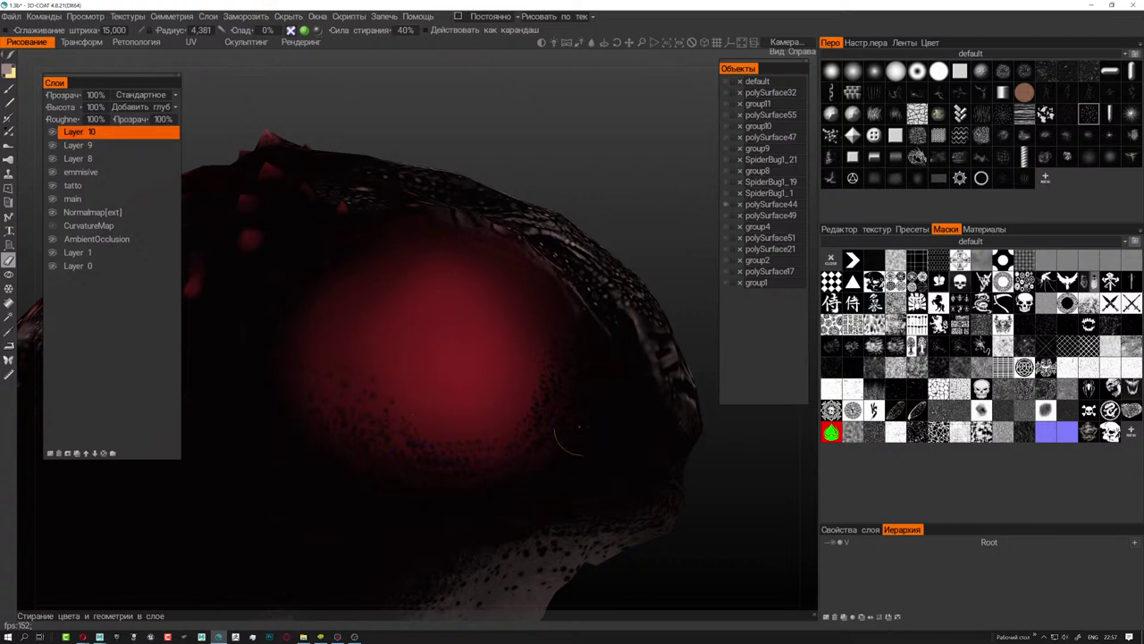
- Speckle-erase the lower, right, upper and lower-left edges of the red eye glow
mouse_move(572, 344)
left_mouse_down()
mouse_move(550, 299)
mouse_move(583, 362)
mouse_move(523, 383)
left_mouse_up()
left_click_drag(523, 444, 579, 380)
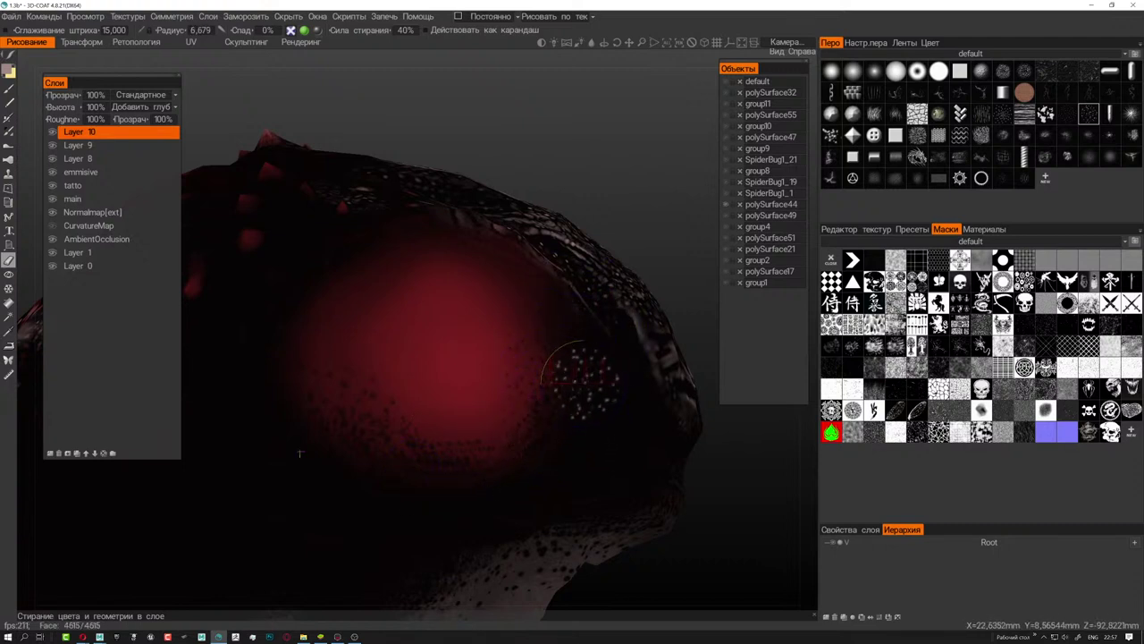
mouse_move(550, 268)
left_mouse_down()
mouse_move(537, 309)
mouse_move(496, 295)
mouse_move(474, 268)
mouse_move(398, 272)
left_mouse_up()
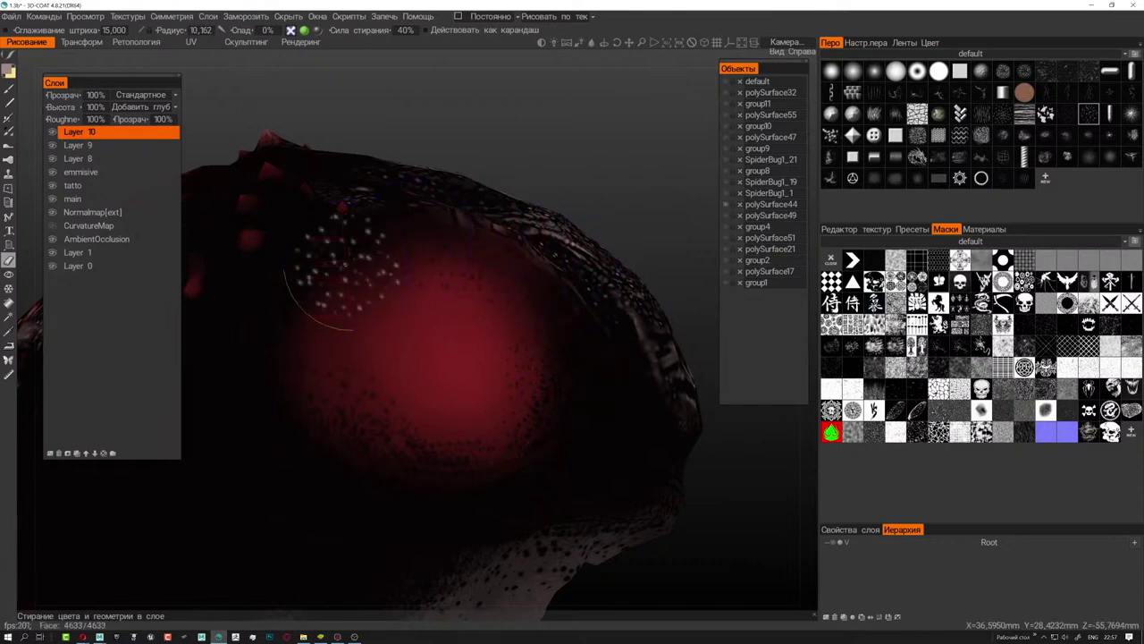
mouse_move(309, 372)
left_mouse_down()
mouse_move(268, 411)
mouse_move(287, 353)
mouse_move(290, 385)
mouse_move(291, 330)
left_mouse_up()
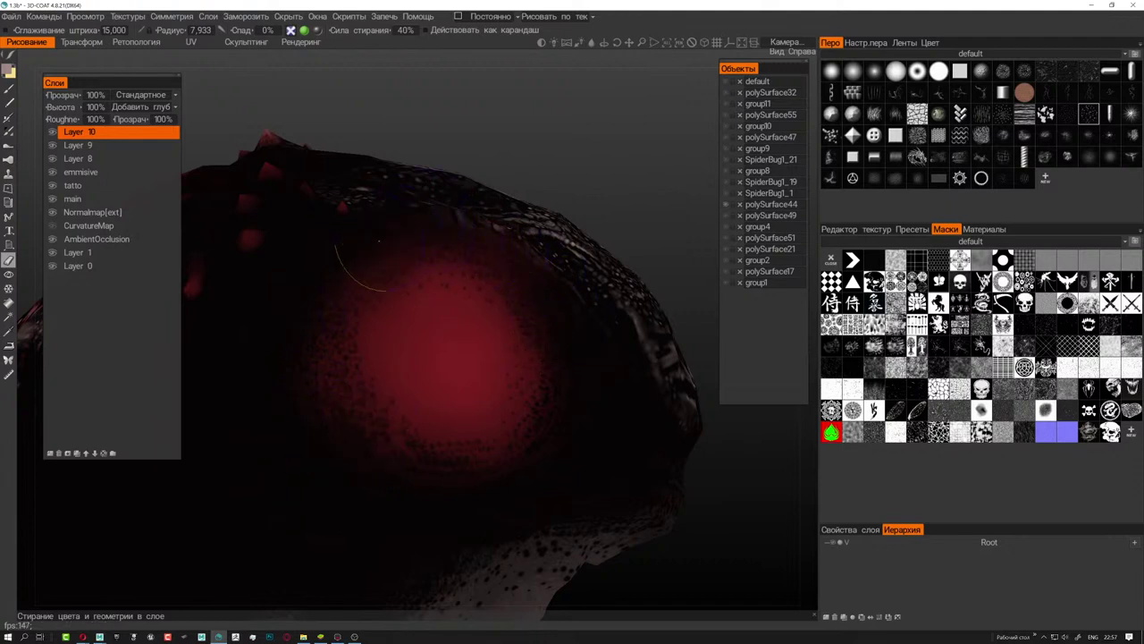
mouse_move(393, 254)
right_mouse_down()
mouse_move(362, 259)
mouse_move(313, 300)
right_mouse_up()
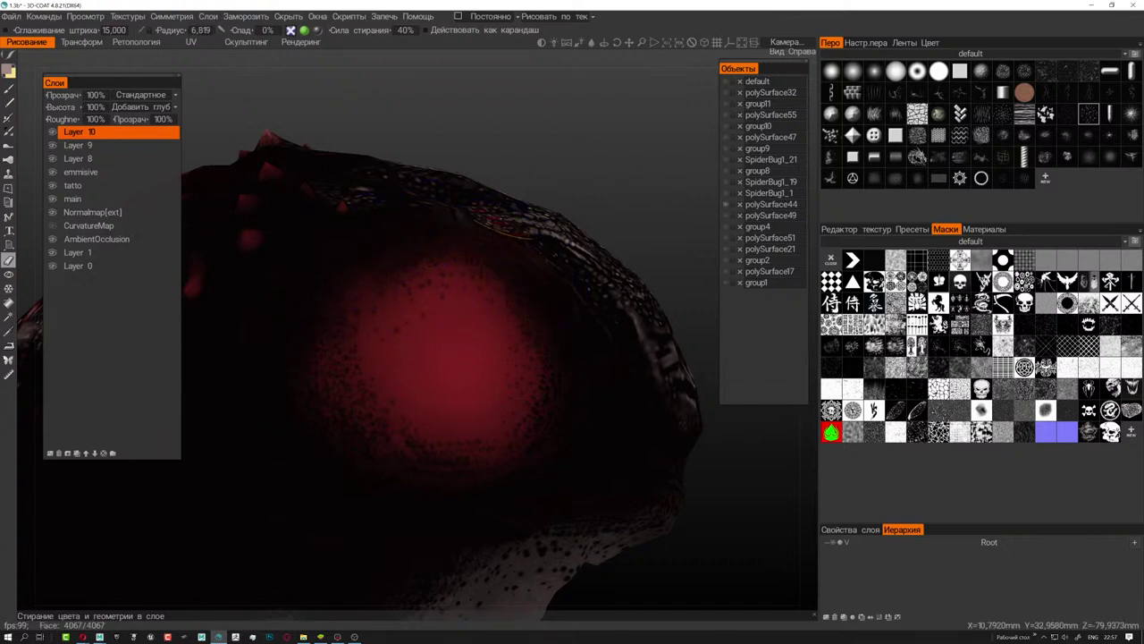
left_click_drag(299, 454, 375, 421)
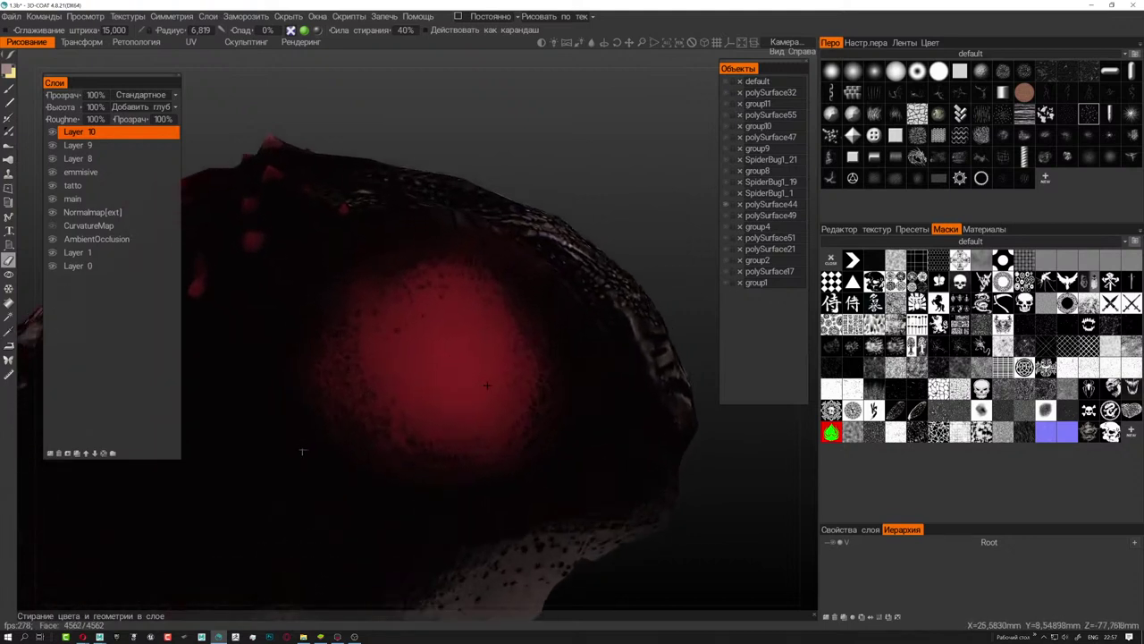
right_click_drag(393, 402, 407, 402)
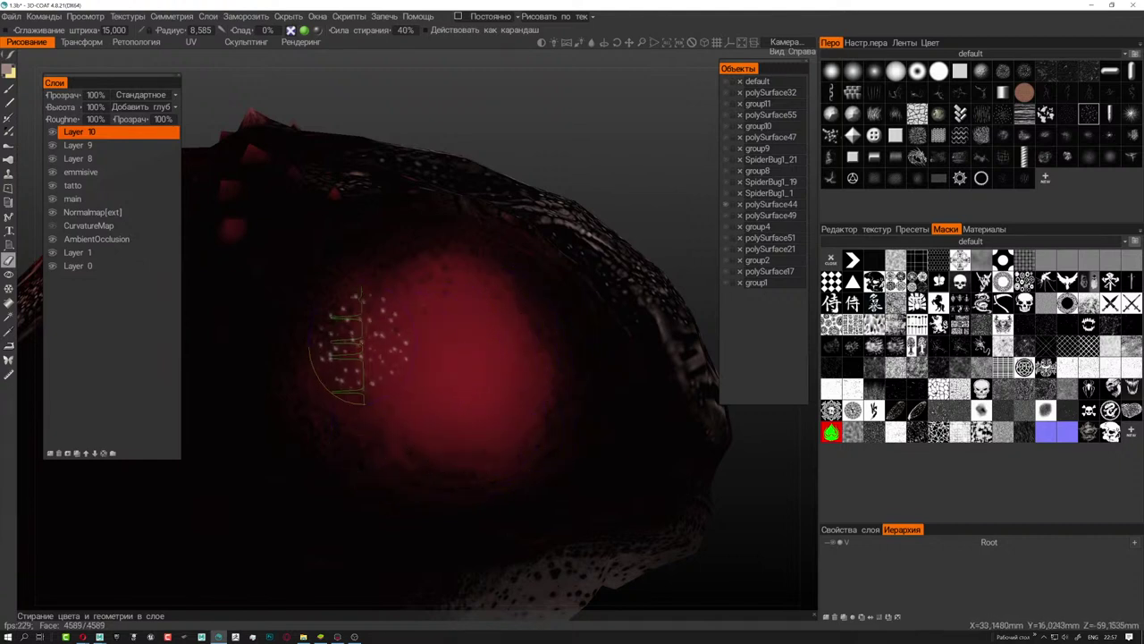
scroll(572, 440, "down", 5)
- Zoom in on the red eye patch and drag a speckled eraser stroke along its left side
scroll(572, 429, "down", 3)
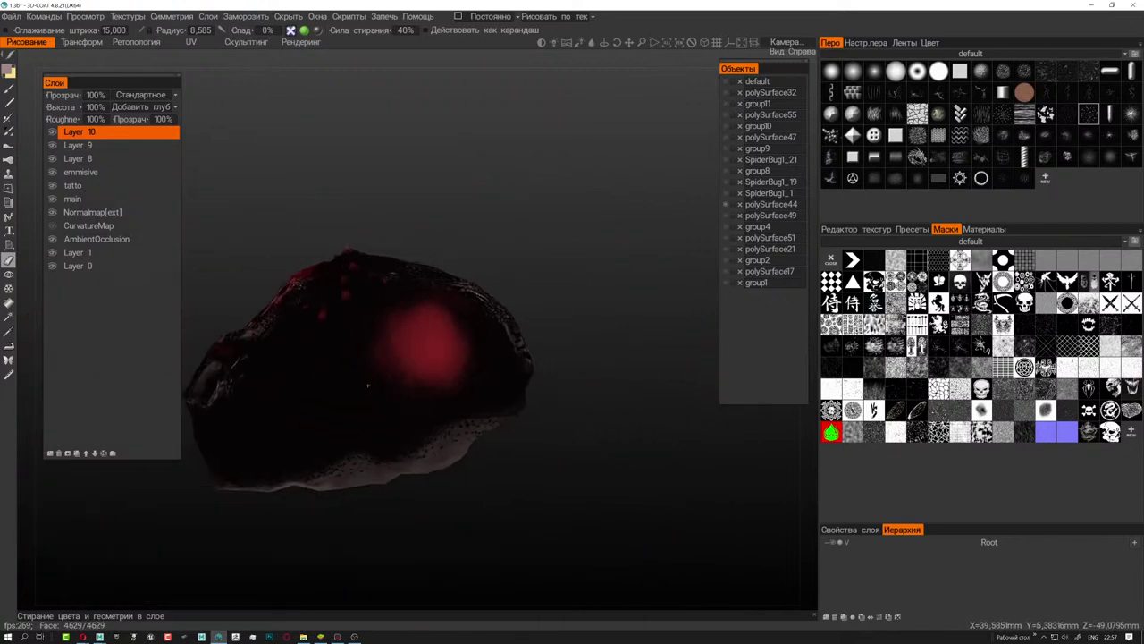
left_click_drag(572, 420, 587, 378)
left_click_drag(572, 420, 536, 402)
scroll(430, 358, "up", 2)
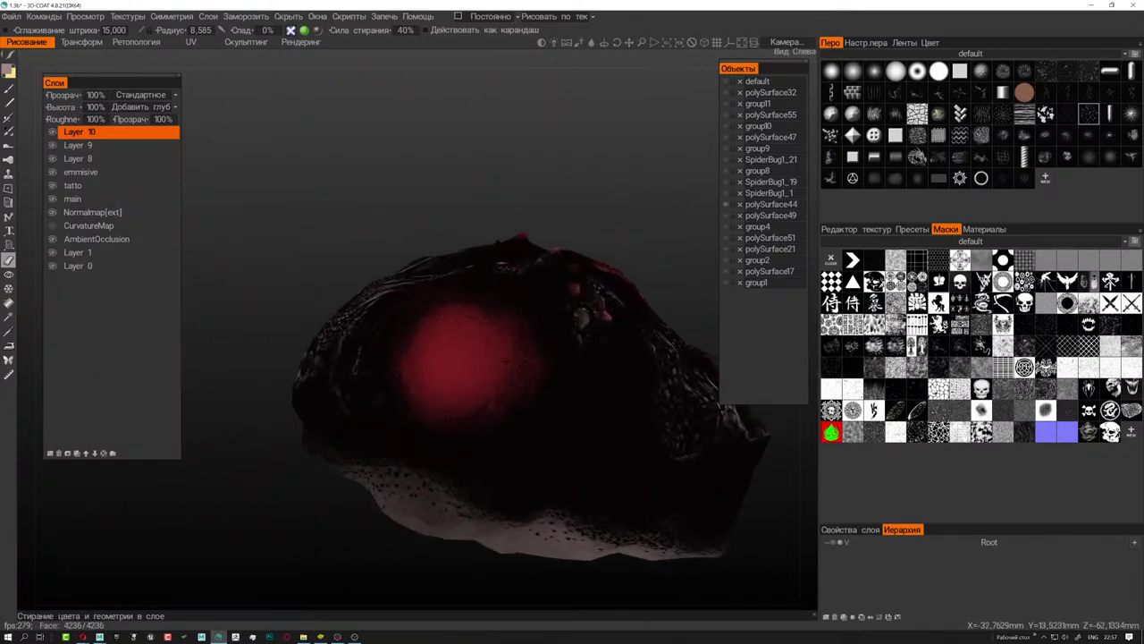
scroll(429, 358, "up", 3)
scroll(429, 358, "up", 3)
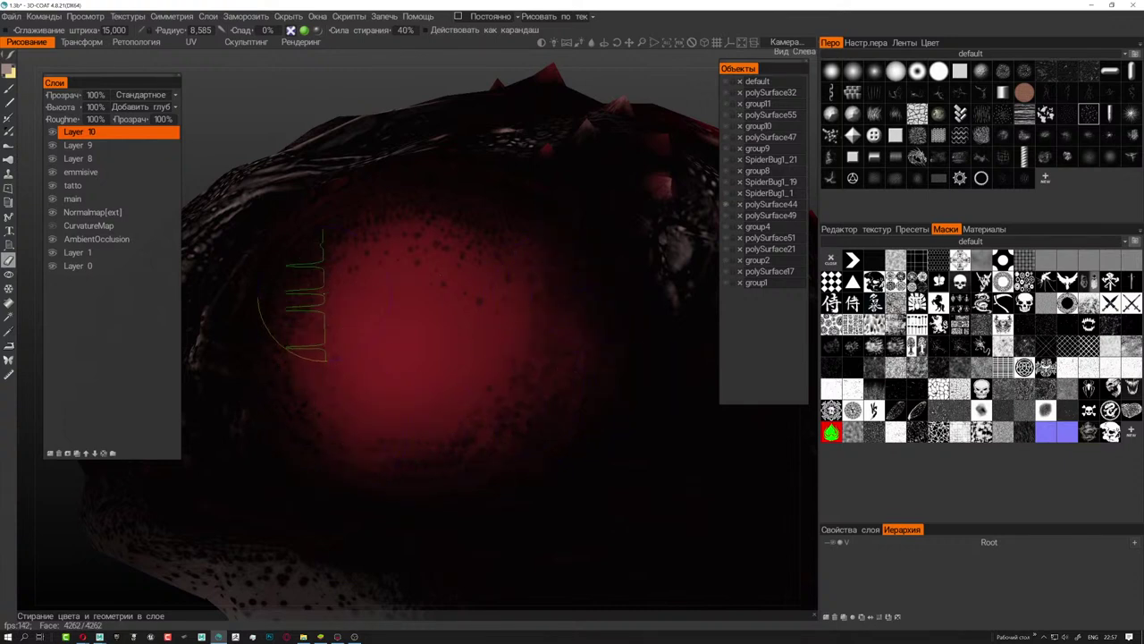
left_click_drag(340, 313, 505, 259)
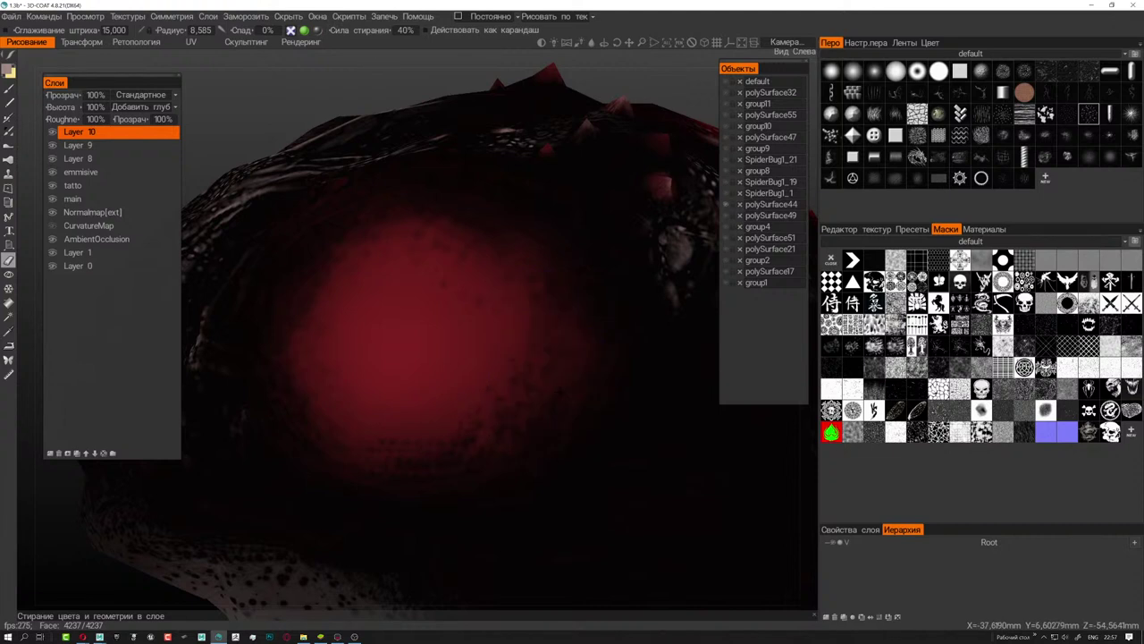
scroll(518, 420, "down", 3)
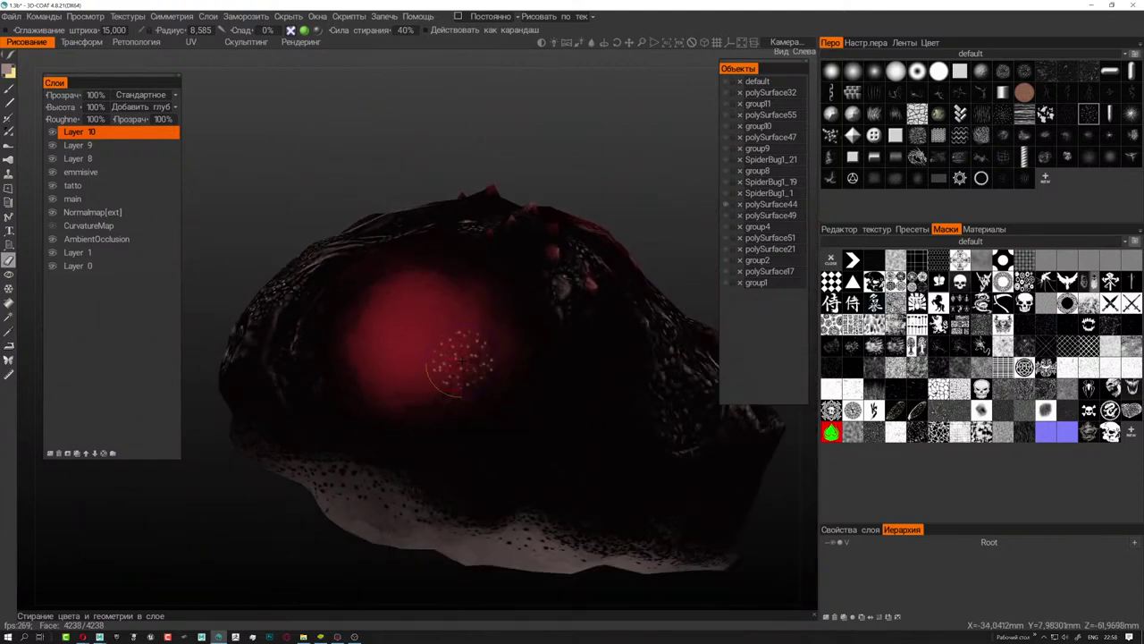
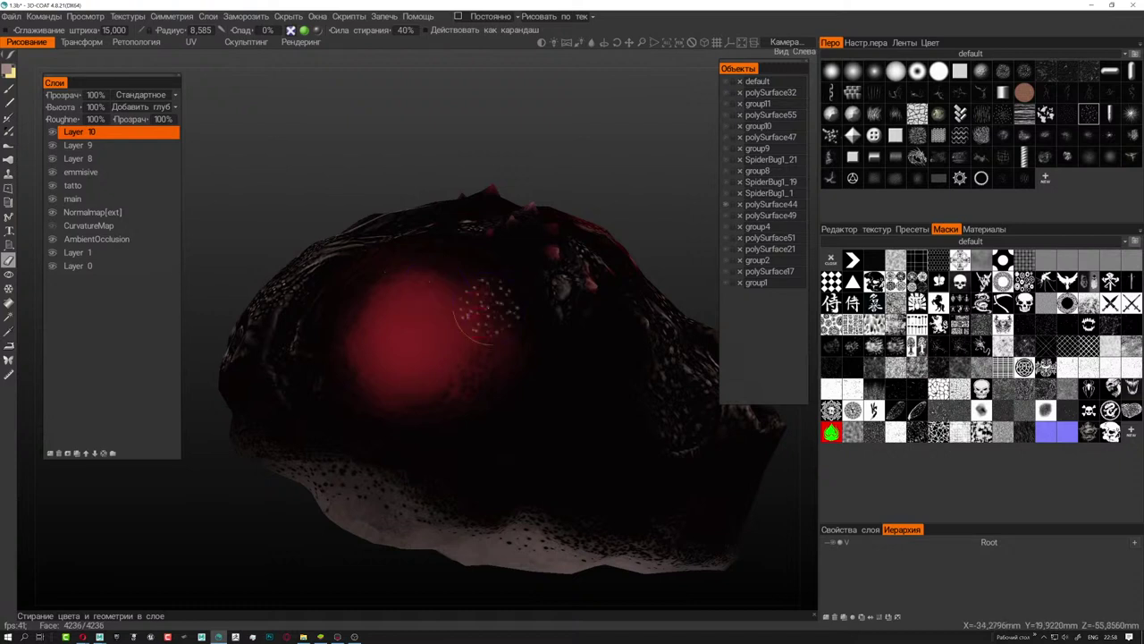
- Turn the model toward the red eye area, pick the paint brush and add Layer 11
right_click_drag(433, 304, 429, 223)
mouse_move(429, 268)
right_mouse_down()
mouse_move(429, 331)
mouse_move(429, 313)
right_mouse_up()
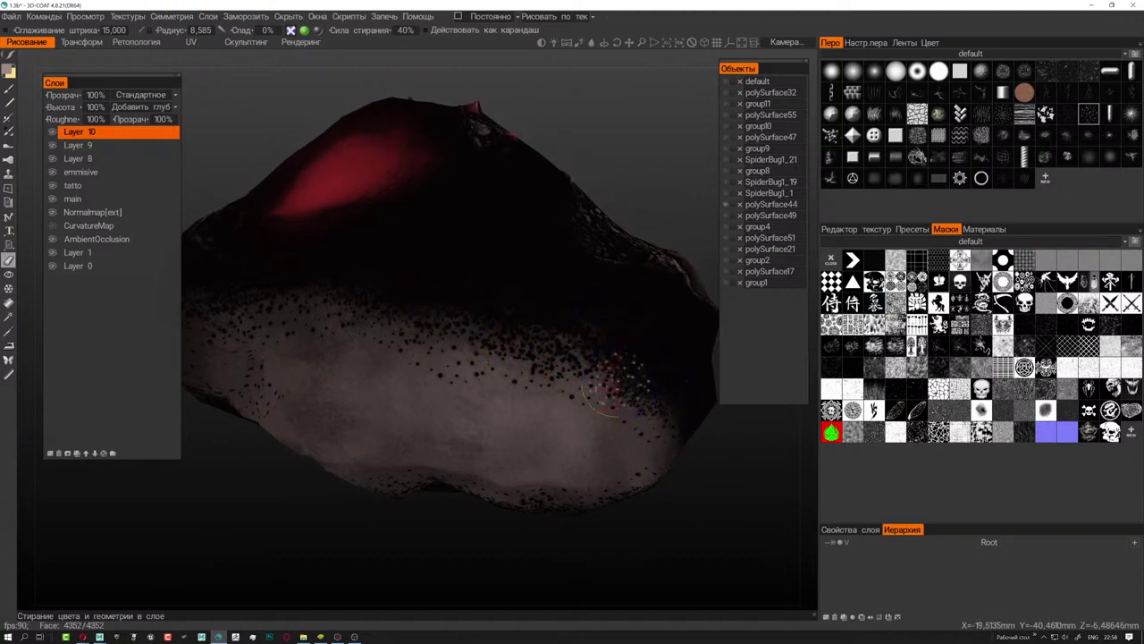
right_click_drag(336, 272, 380, 237)
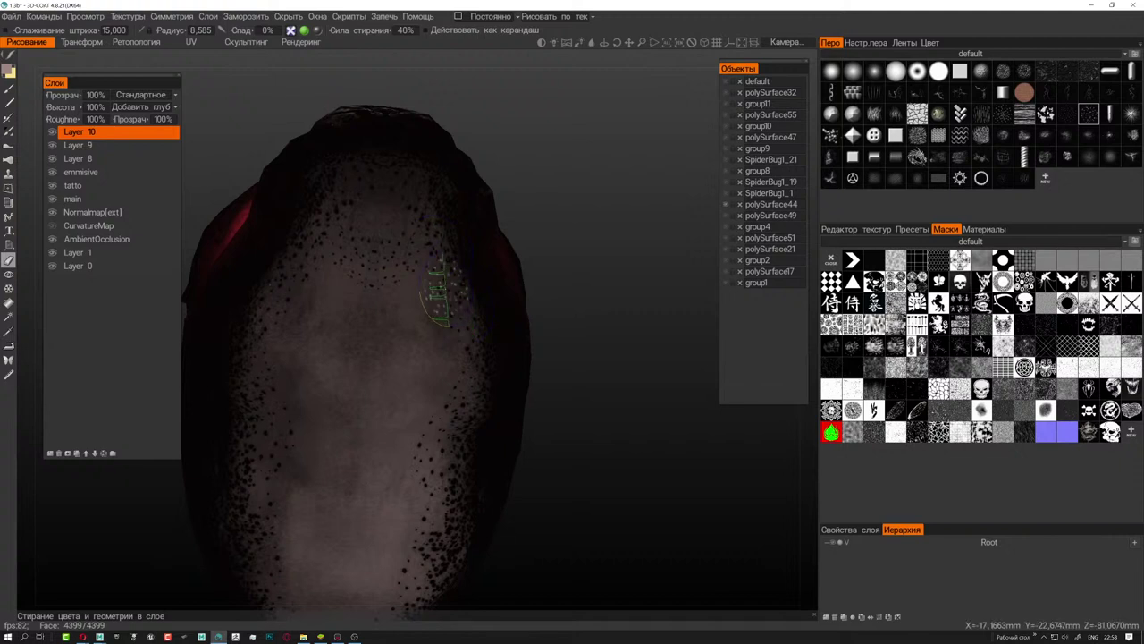
left_click_drag(546, 386, 420, 362)
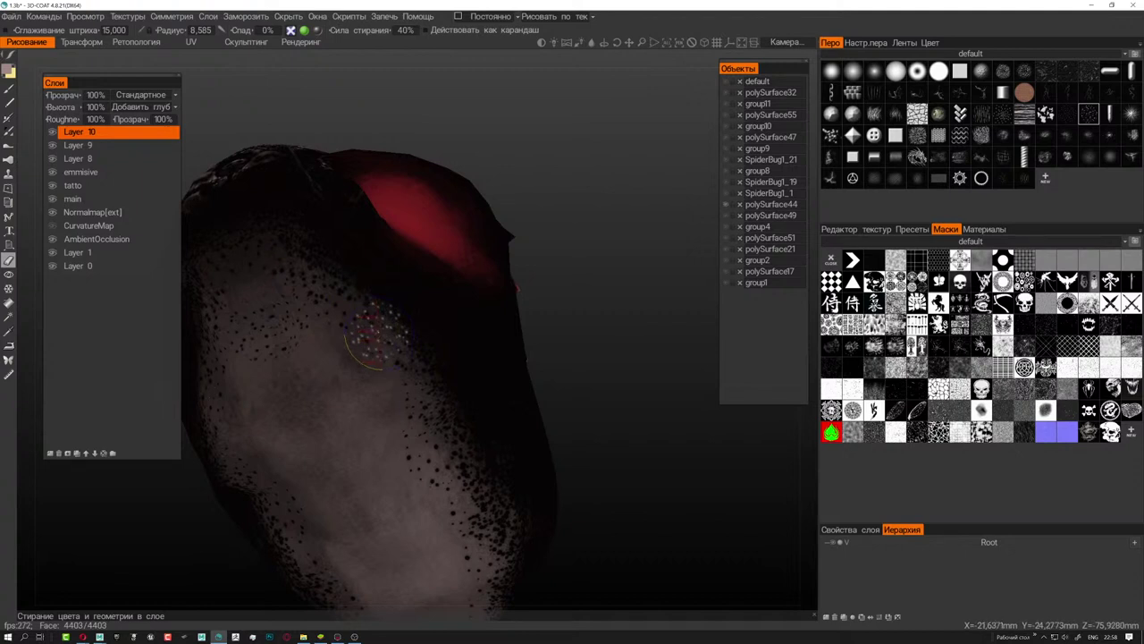
left_click_drag(517, 286, 430, 463)
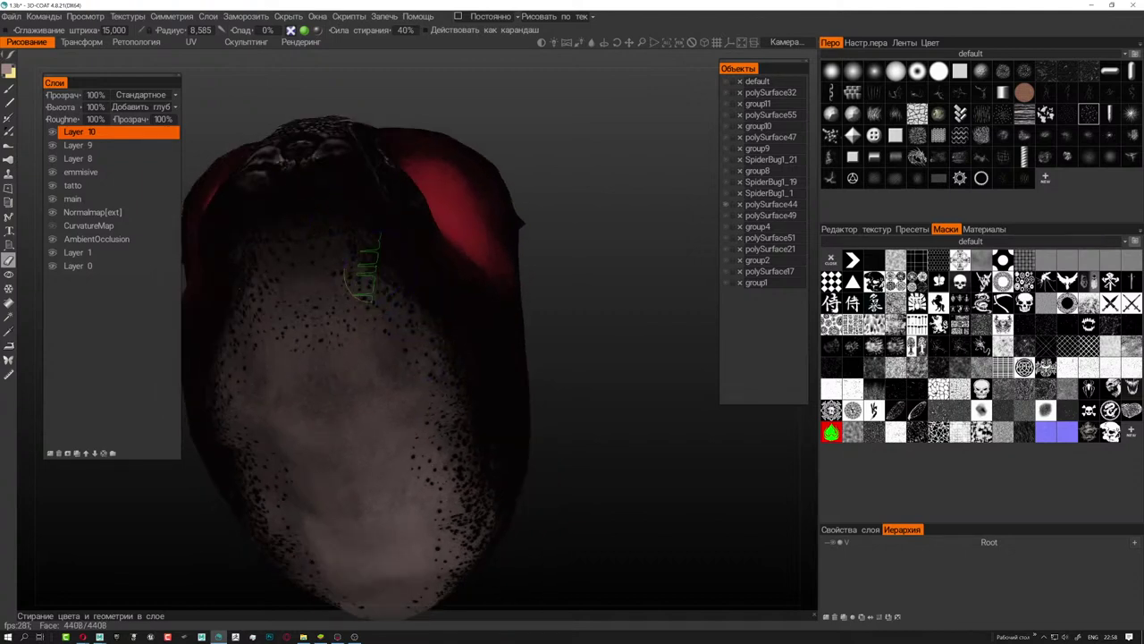
mouse_move(626, 268)
left_mouse_down()
mouse_move(626, 403)
mouse_move(697, 353)
mouse_move(666, 281)
mouse_move(456, 327)
left_mouse_up()
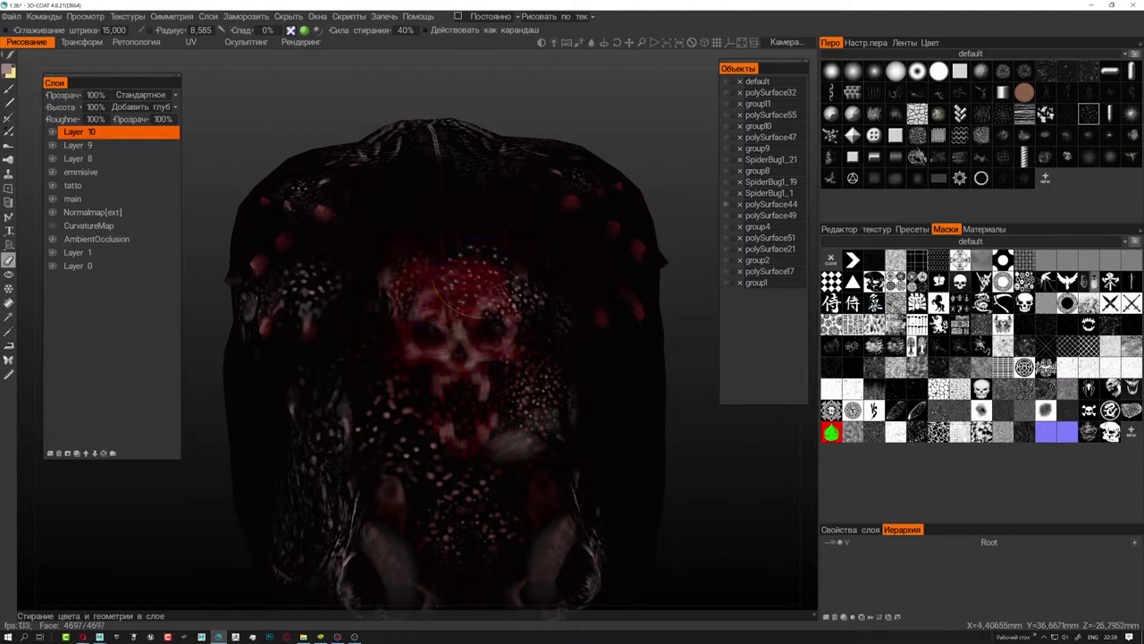
middle_click_drag(420, 287, 393, 259)
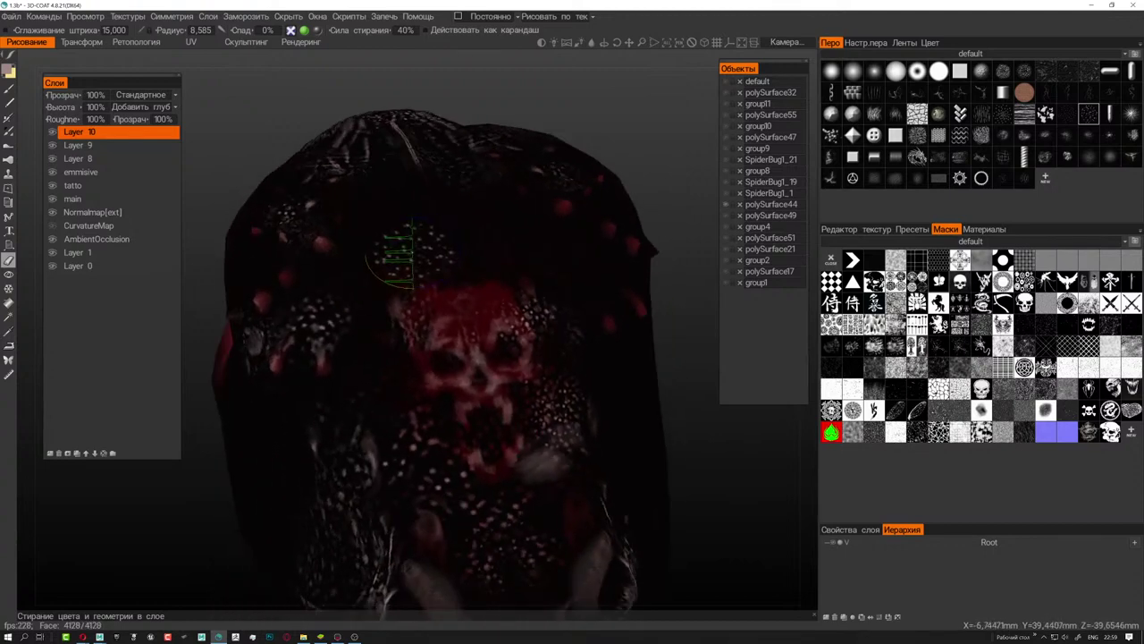
middle_click_drag(456, 259, 501, 304)
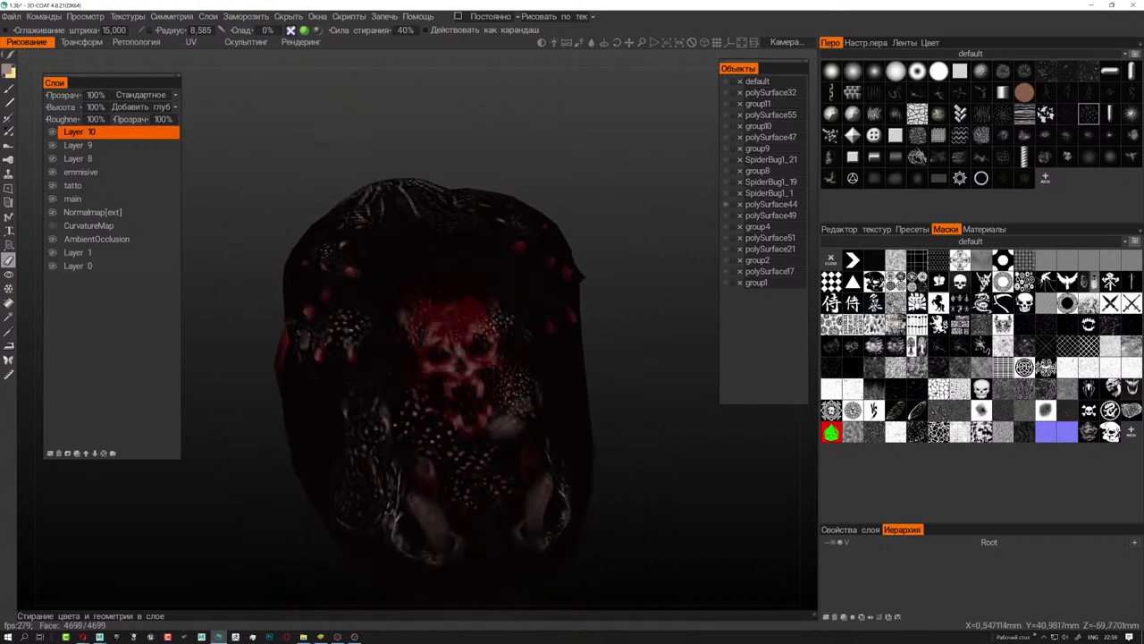
mouse_move(268, 376)
middle_mouse_down()
mouse_move(349, 335)
mouse_move(268, 332)
mouse_move(242, 345)
mouse_move(357, 340)
middle_mouse_up()
left_click(9, 88)
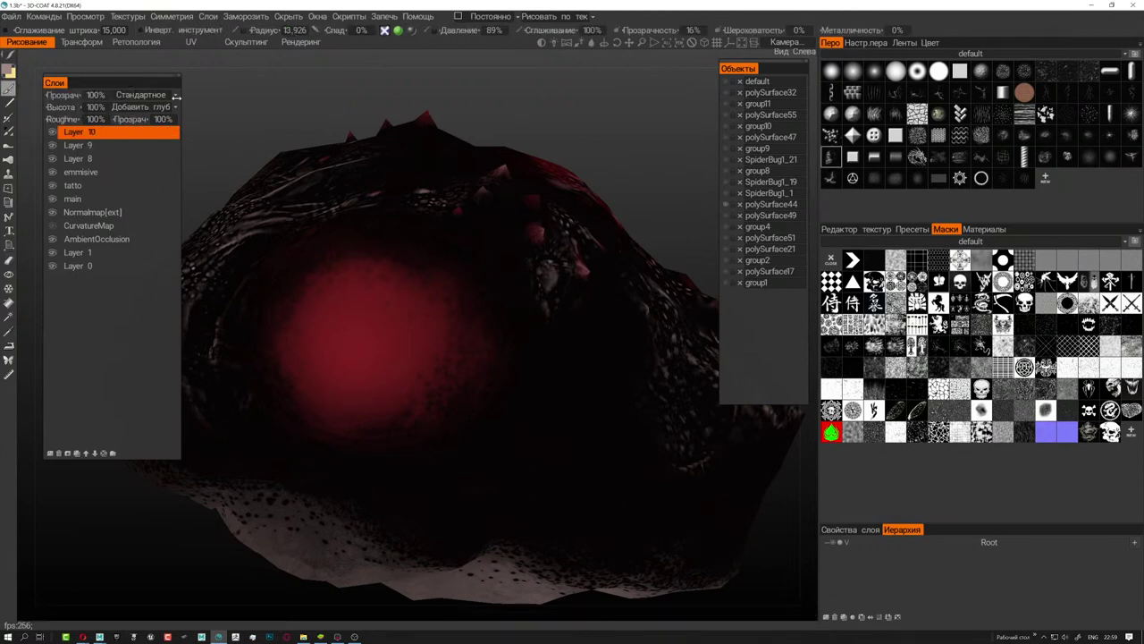
left_click(50, 453)
- Undo a trial bright stroke, choose a new paint colour and set brush radius to about 7.7
left_click_drag(465, 268, 376, 357)
right_click_drag(384, 353, 371, 335)
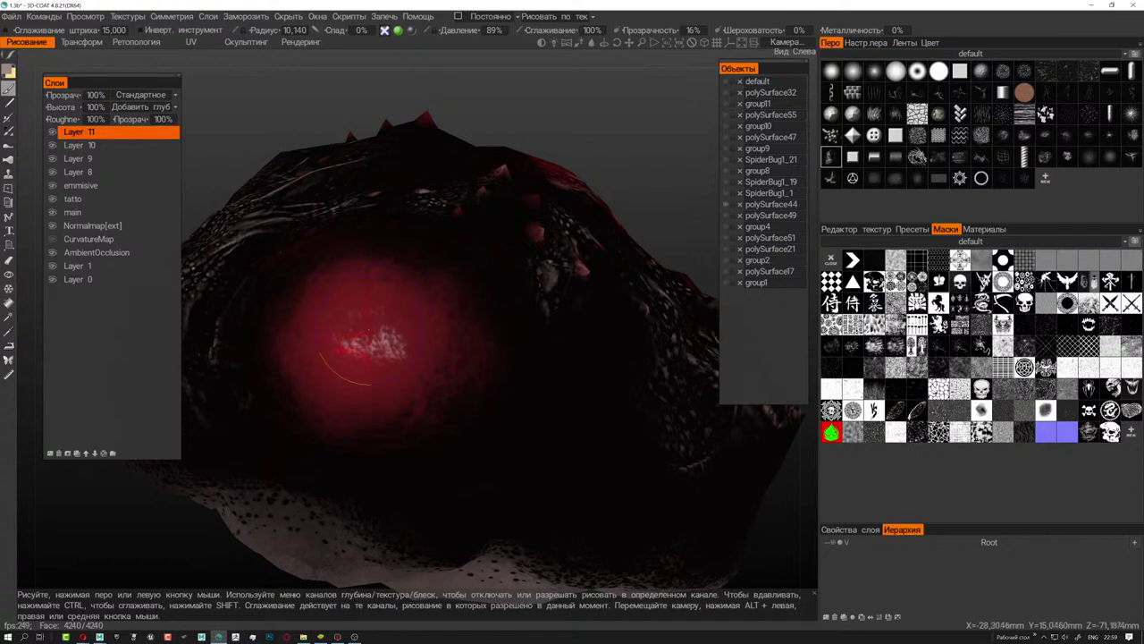
key("ctrl+z")
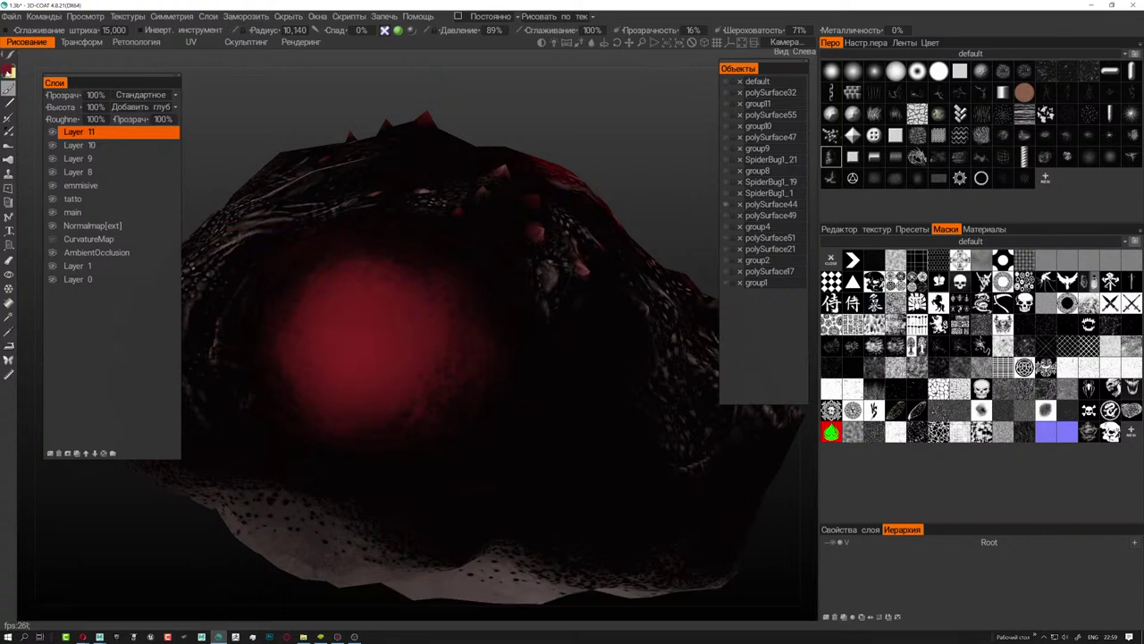
left_click(8, 71)
left_click(374, 438)
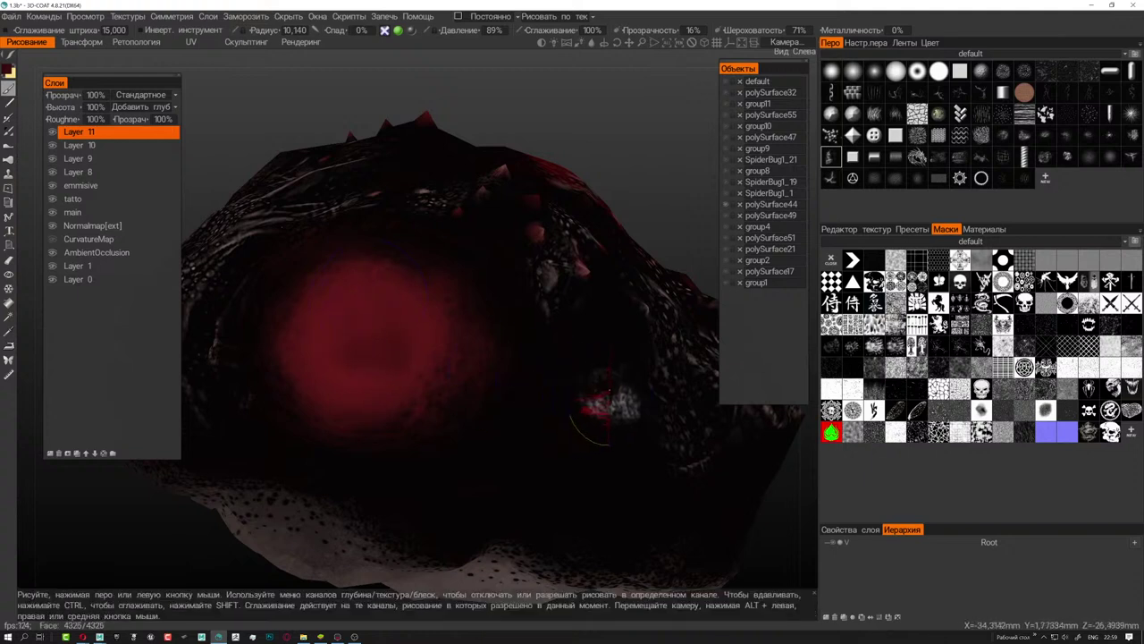
mouse_move(608, 403)
left_mouse_down("alt")
mouse_move(608, 447)
mouse_move(608, 434)
left_mouse_up("alt")
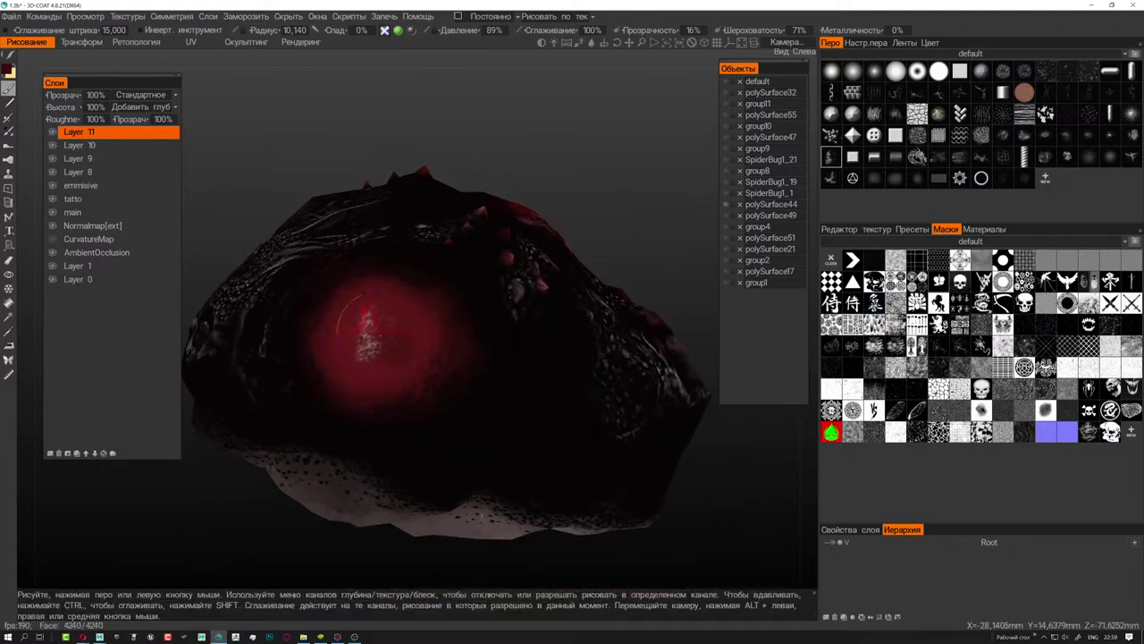
right_click_drag(364, 327, 371, 347)
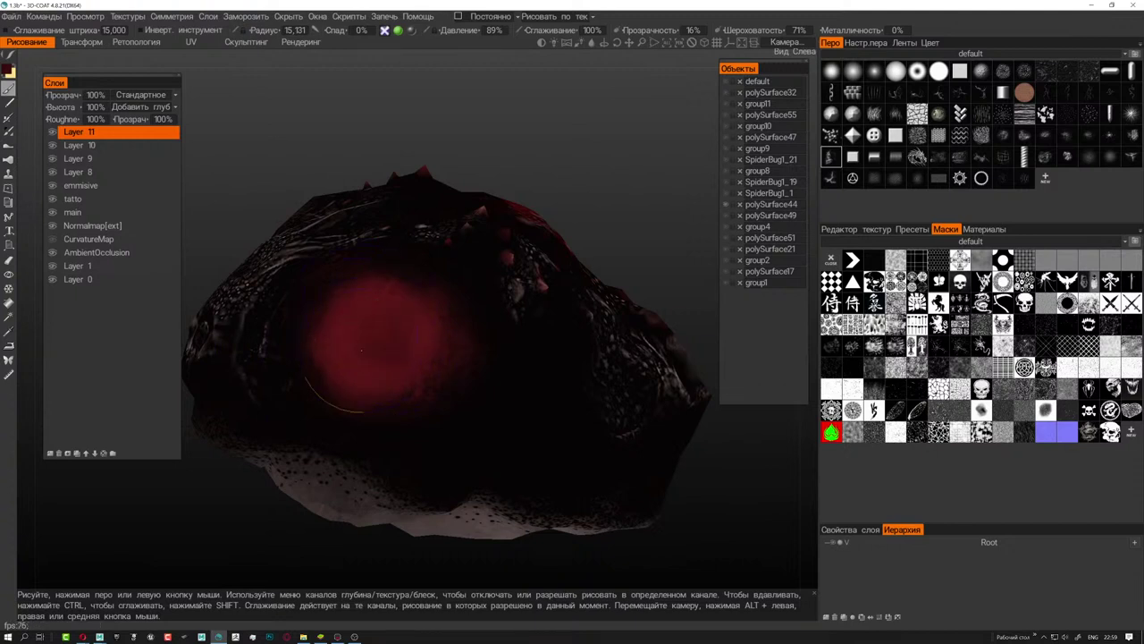
right_click_drag(366, 357, 383, 340)
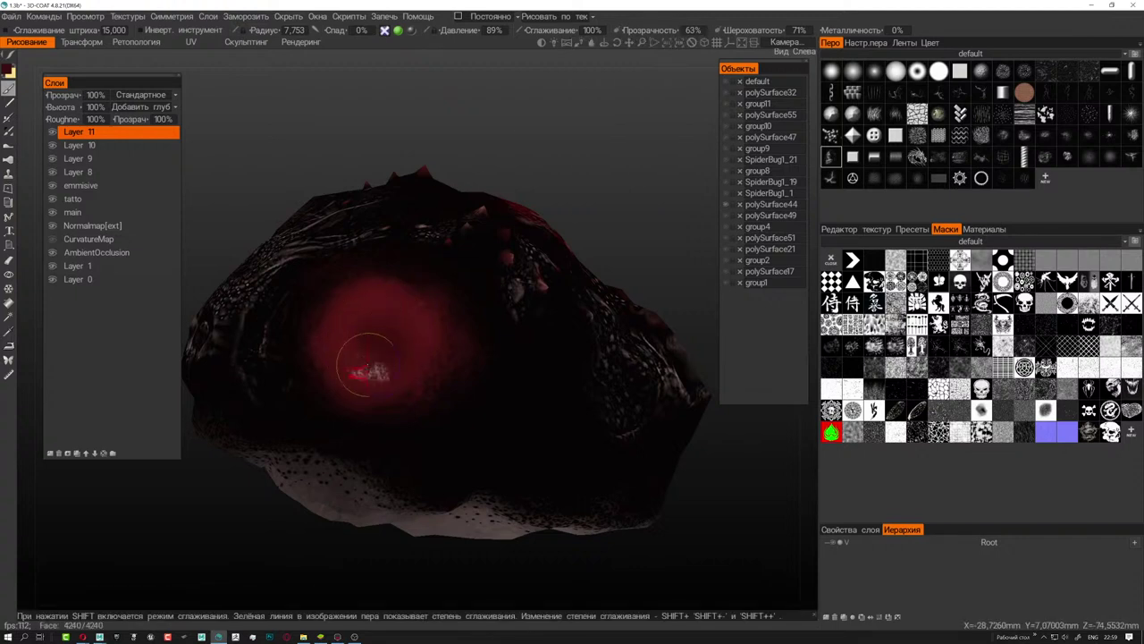
- Paint a reddish band across the model's middle and dab speckles onto the red eye area
left_click_drag(358, 324, 412, 318, "alt")
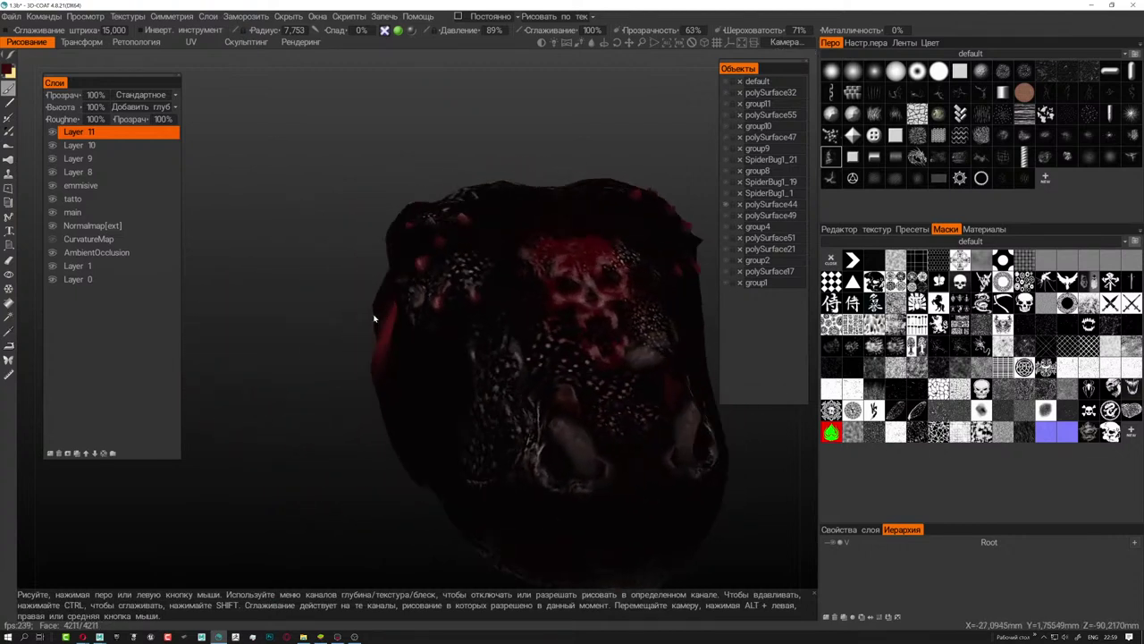
left_click_drag(491, 366, 456, 572, "alt")
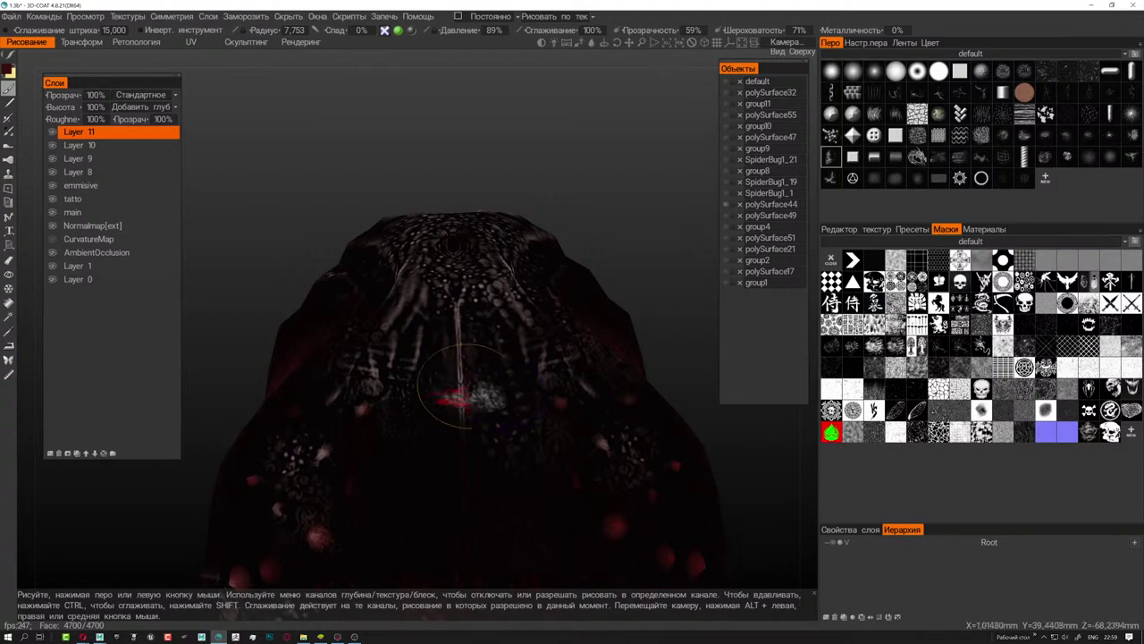
mouse_move(472, 396)
left_mouse_down()
mouse_move(480, 358)
mouse_move(471, 362)
mouse_move(572, 340)
mouse_move(626, 358)
left_mouse_up()
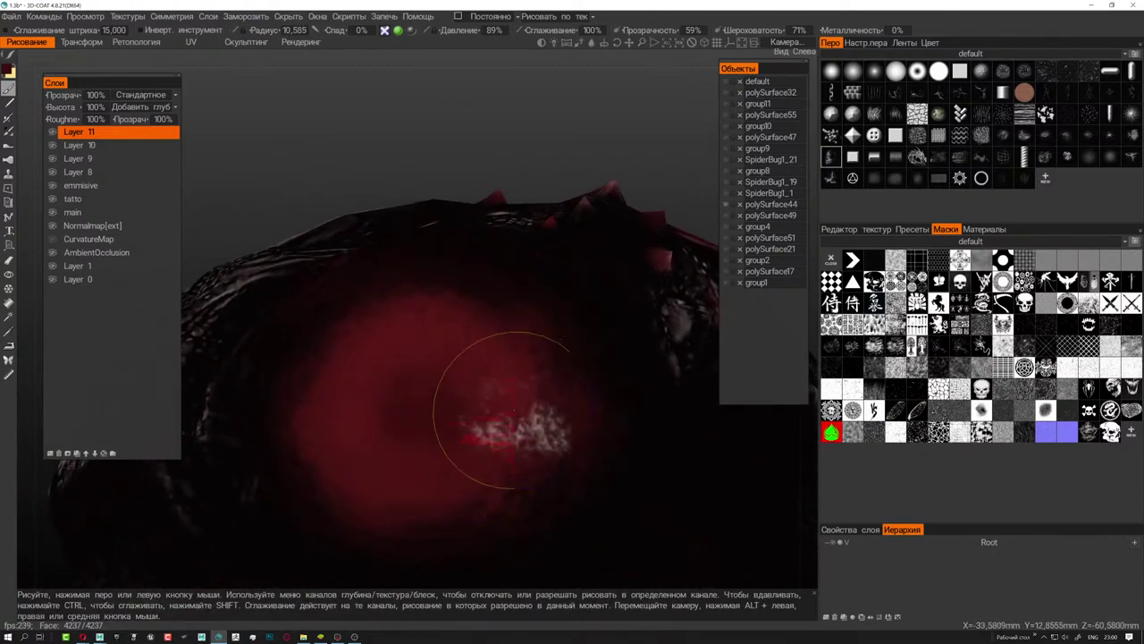
left_click_drag(394, 384, 409, 359)
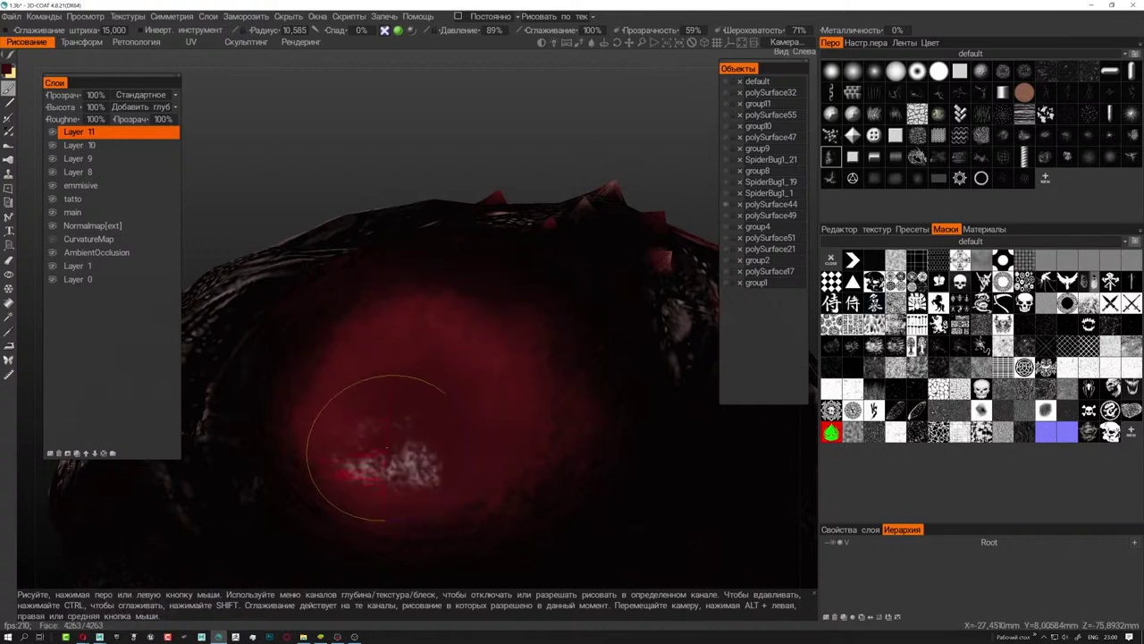
mouse_move(421, 447)
left_mouse_down("alt")
mouse_move(407, 400)
mouse_move(420, 394)
mouse_move(599, 380)
mouse_move(617, 393)
mouse_move(221, 86)
left_mouse_up("alt")
scroll(420, 393, "down", 3)
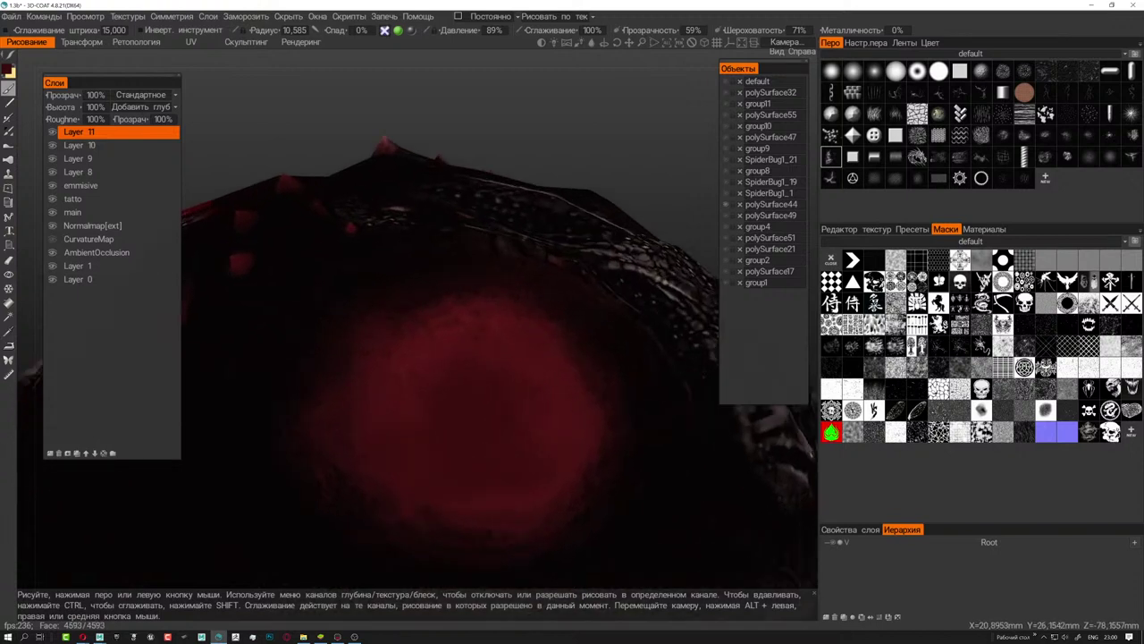
- Darken the paint colour by lowering its lightness in the colour picker
left_click(10, 71)
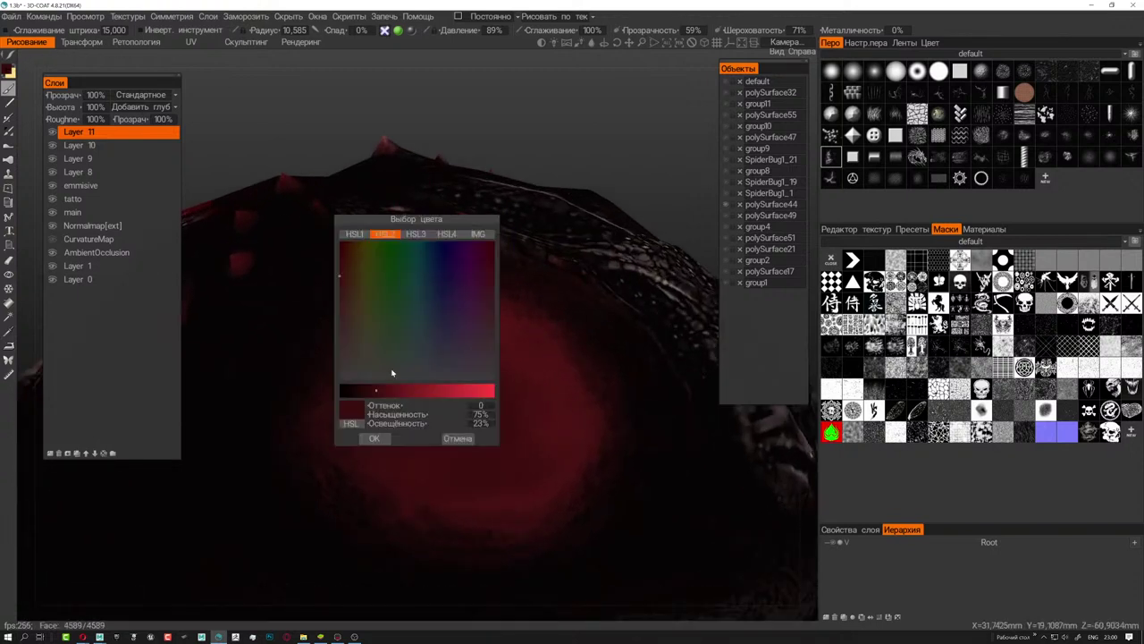
left_click(360, 393)
left_click(373, 438)
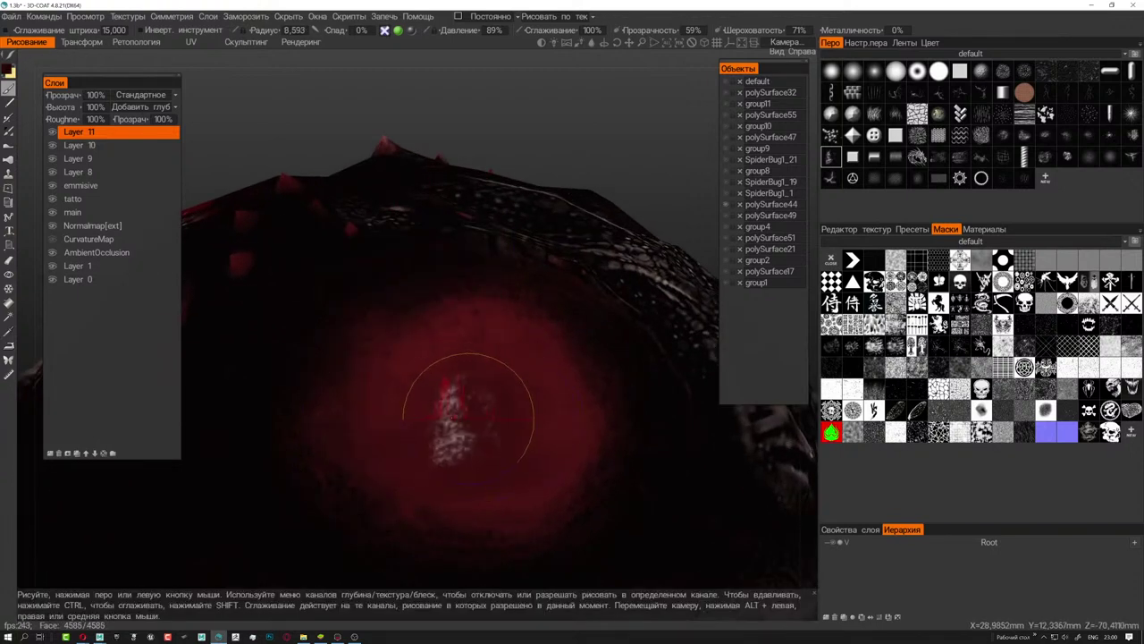
- Paint speckled strokes into the red eye's centre and smooth them with Shift
mouse_move(469, 418)
left_mouse_down()
mouse_move(490, 416)
mouse_move(465, 404)
mouse_move(481, 395)
left_mouse_up()
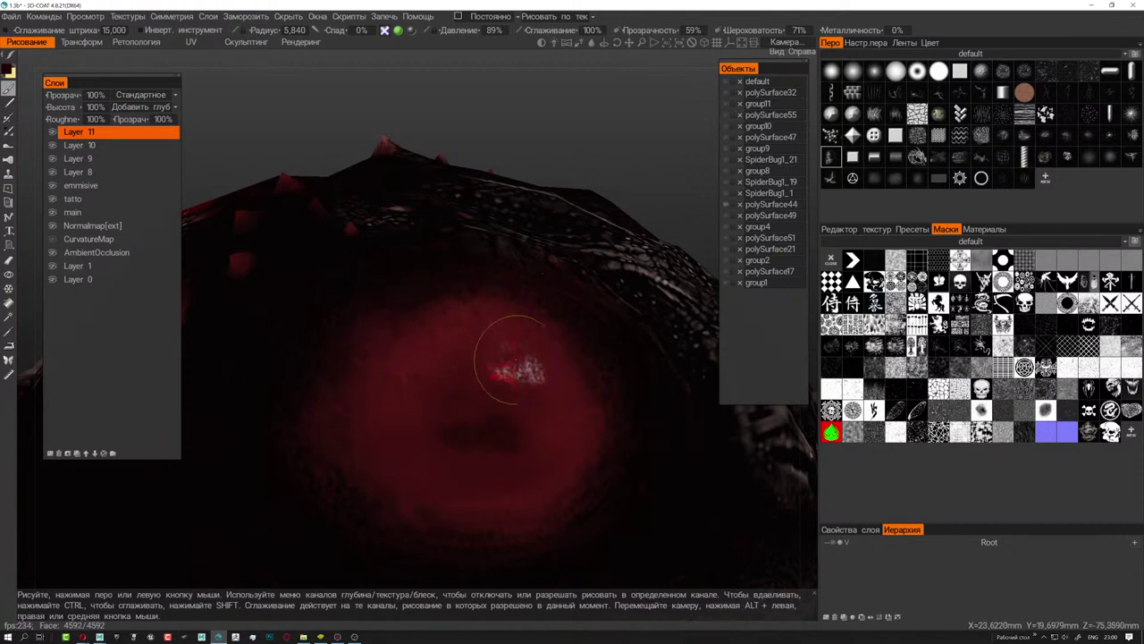
key("shift")
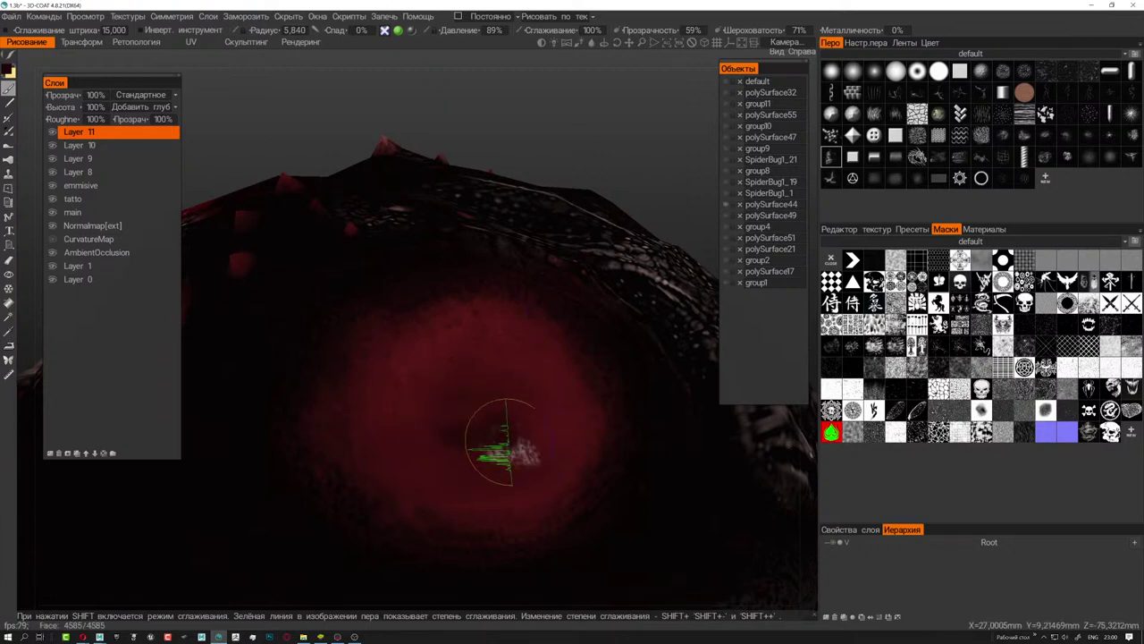
scroll(441, 264, "down", 5)
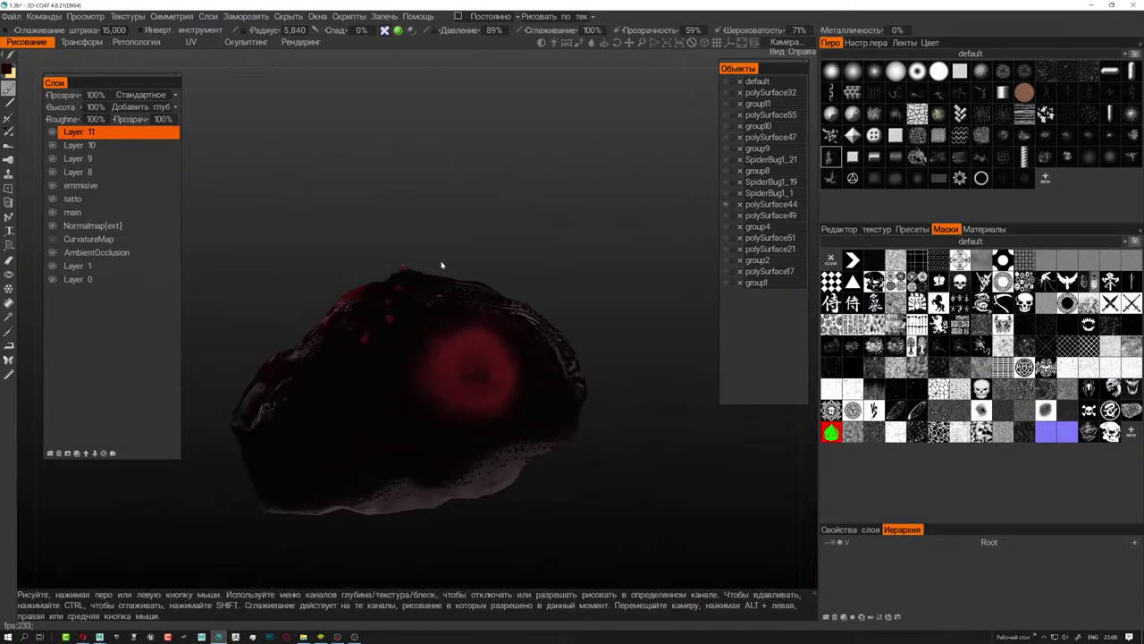
mouse_move(441, 265)
left_mouse_down()
mouse_move(513, 273)
mouse_move(569, 263)
left_mouse_up()
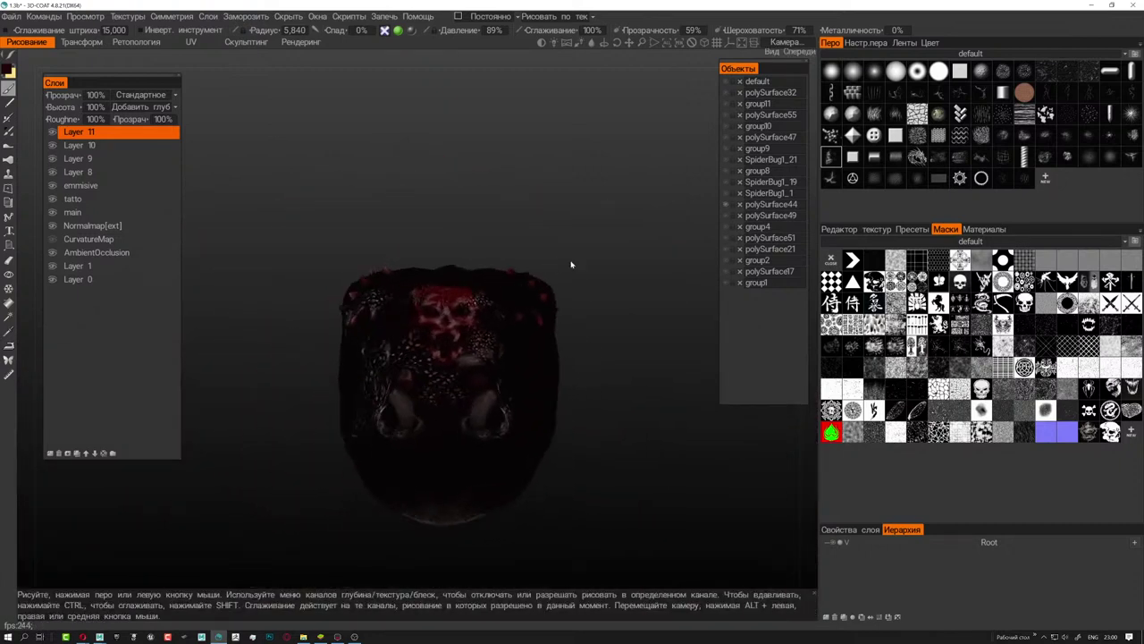
- Hide the SpiderBug_1 part and orbit the remaining piece round to its underside
left_click(728, 193)
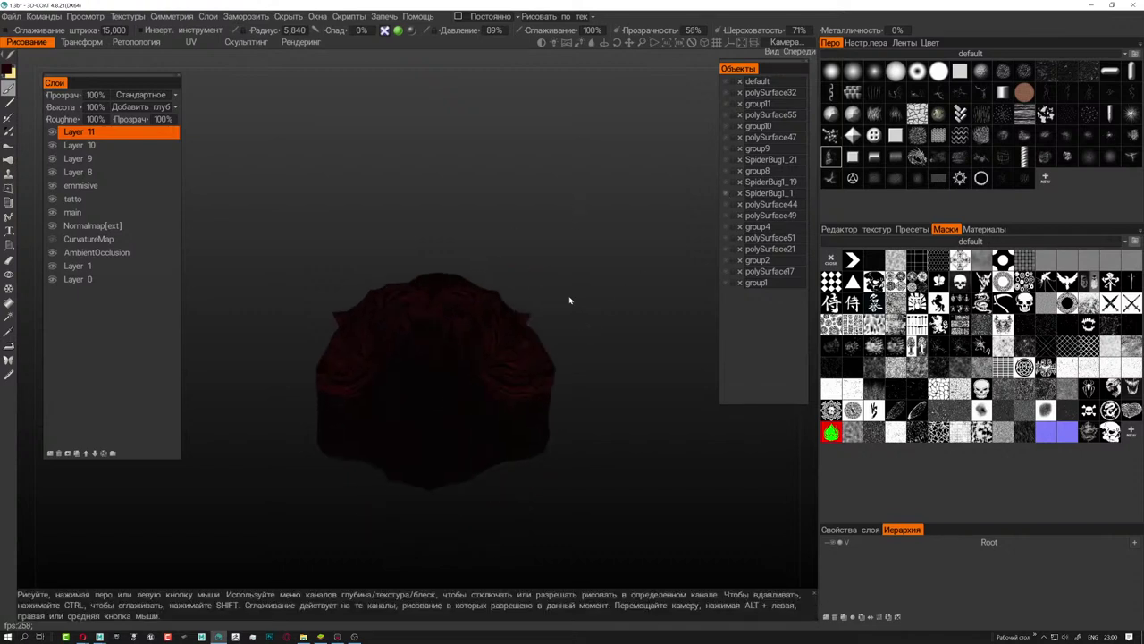
left_click_drag(574, 201, 605, 319)
scroll(483, 285, "up", 3)
mouse_move(483, 284)
left_mouse_down()
mouse_move(521, 271)
mouse_move(248, 222)
mouse_move(456, 262)
left_mouse_up()
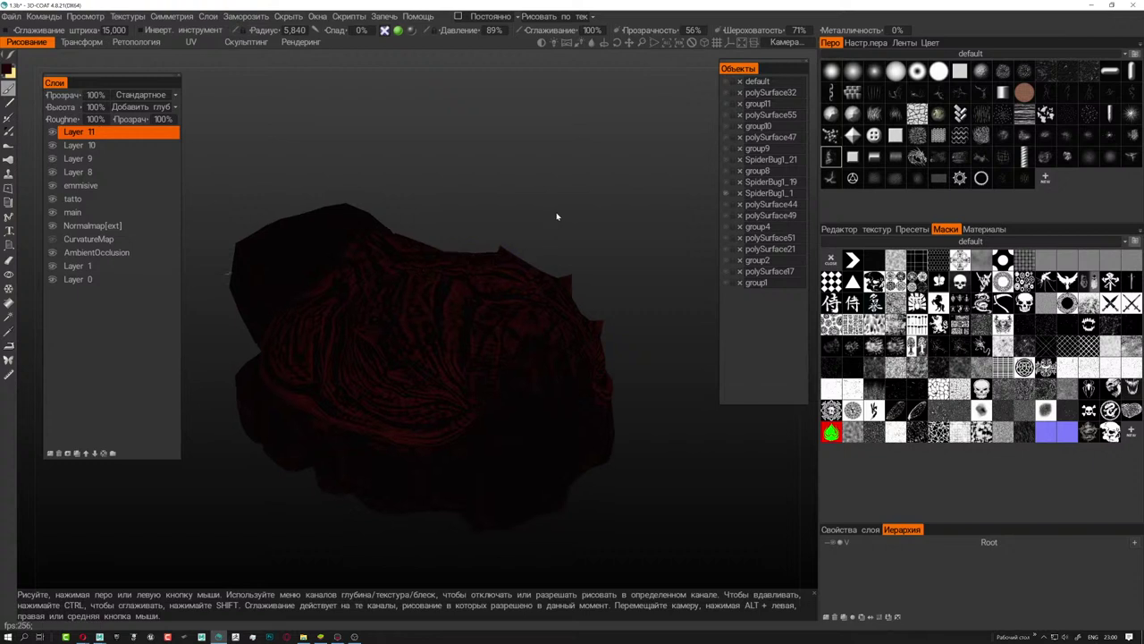
mouse_move(557, 215)
left_mouse_down()
mouse_move(541, 225)
mouse_move(548, 245)
left_mouse_up()
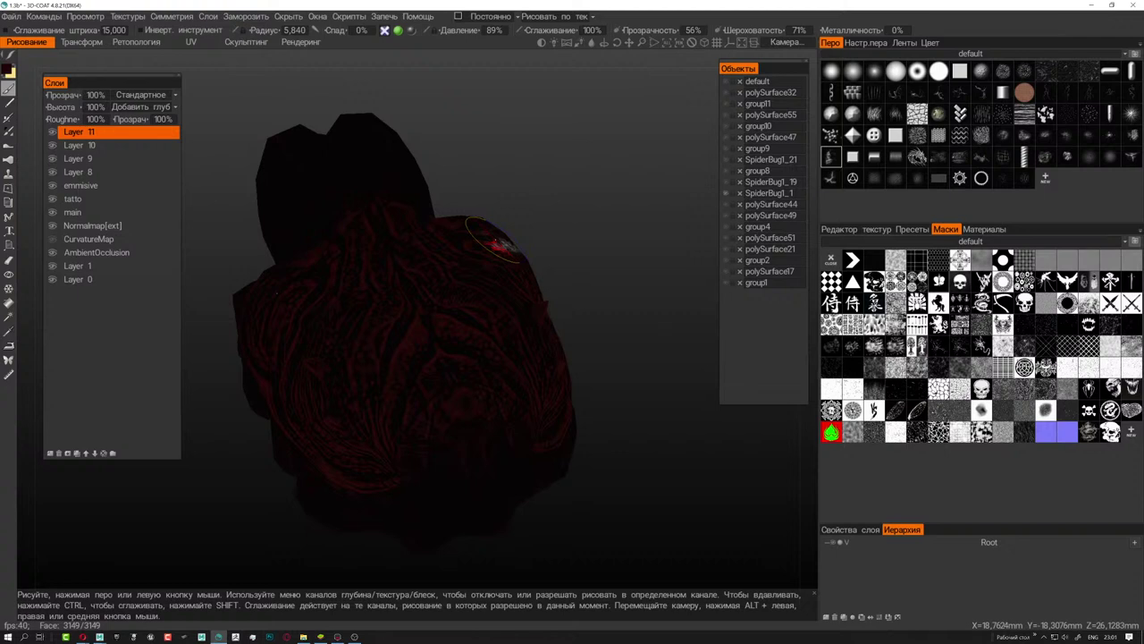
mouse_move(494, 241)
left_mouse_down("alt")
mouse_move(596, 230)
mouse_move(533, 248)
mouse_move(549, 260)
mouse_move(345, 409)
left_mouse_up("alt")
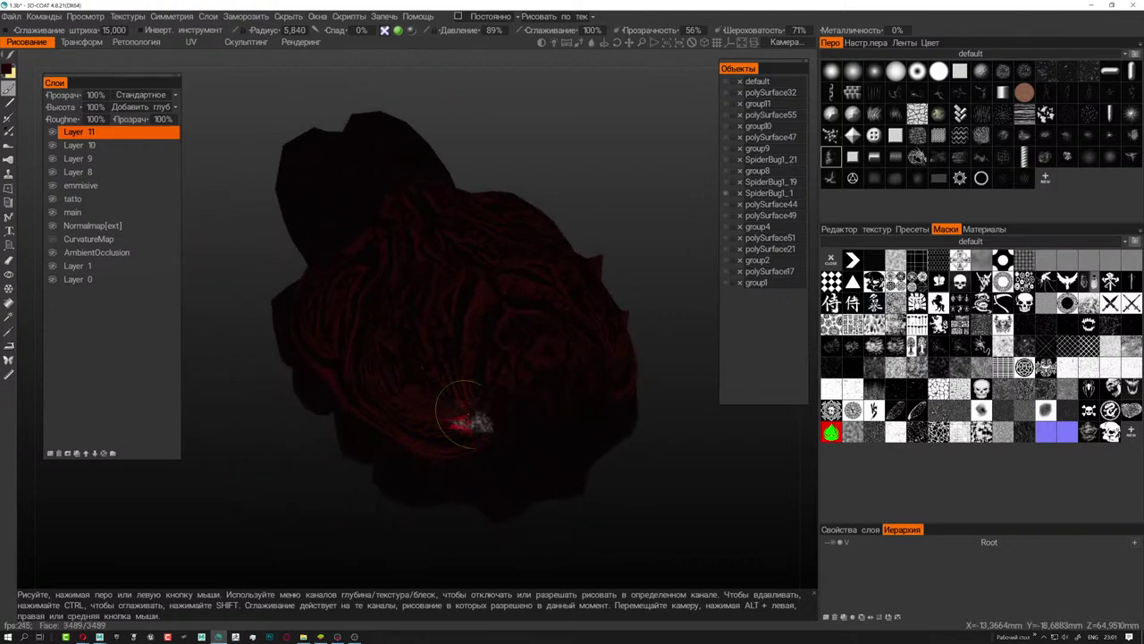
mouse_move(615, 256)
left_mouse_down("alt")
mouse_move(551, 143)
mouse_move(474, 233)
left_mouse_up("alt")
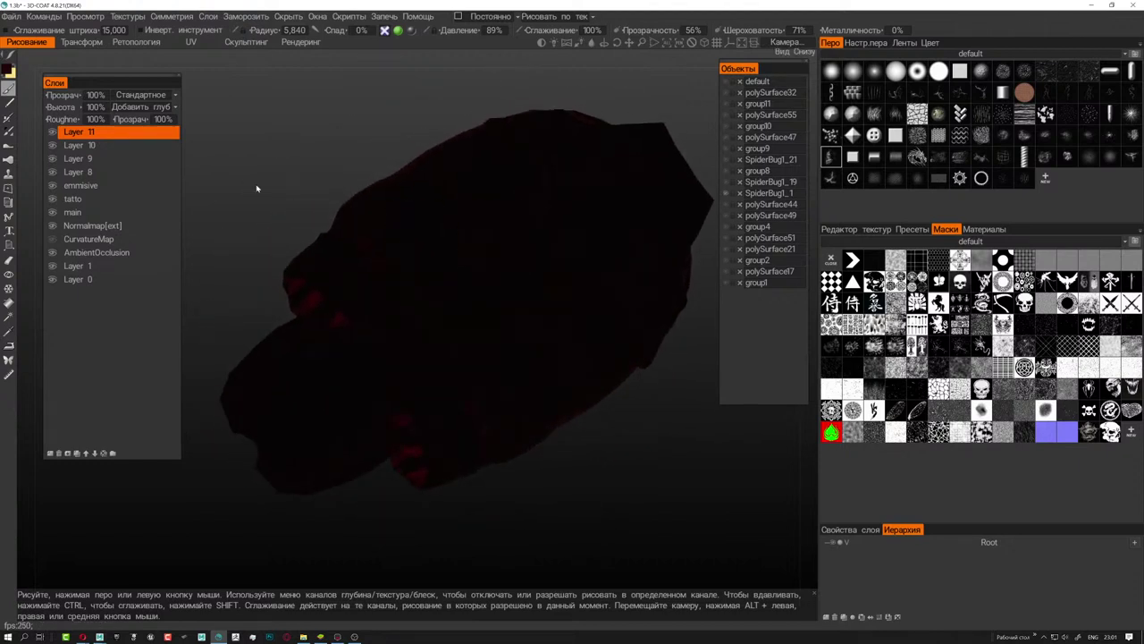
- Make Layer 8 active and set the paint colour to pale beige (H≈11, S 17%, L 61%)
left_click(81, 170)
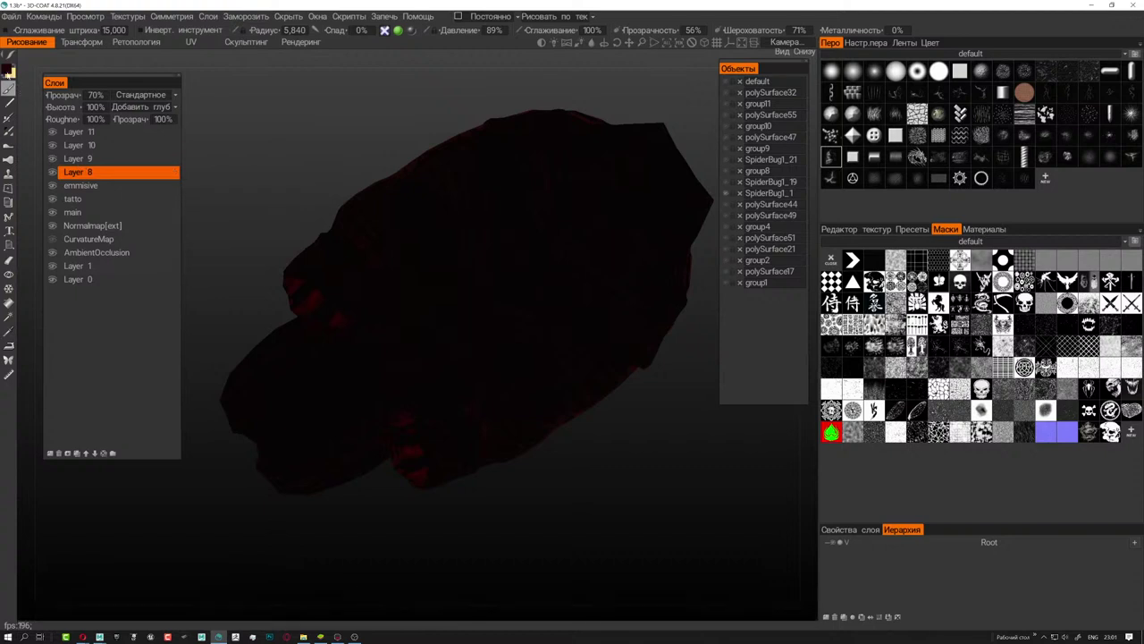
left_click(9, 72)
left_click(340, 331)
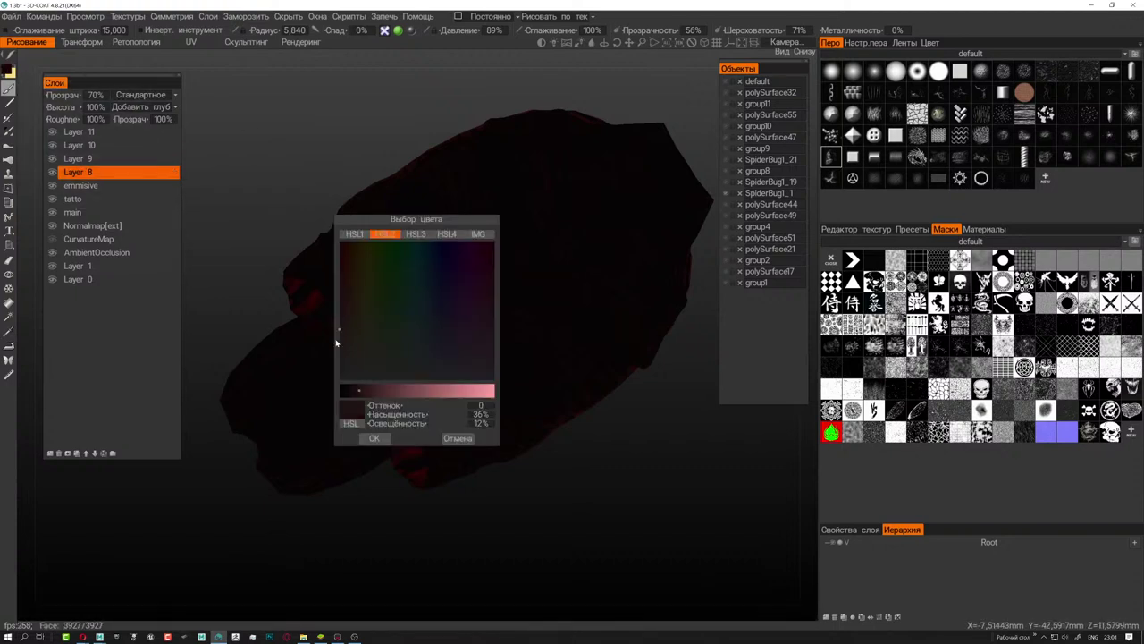
left_click(340, 347)
left_click(434, 391)
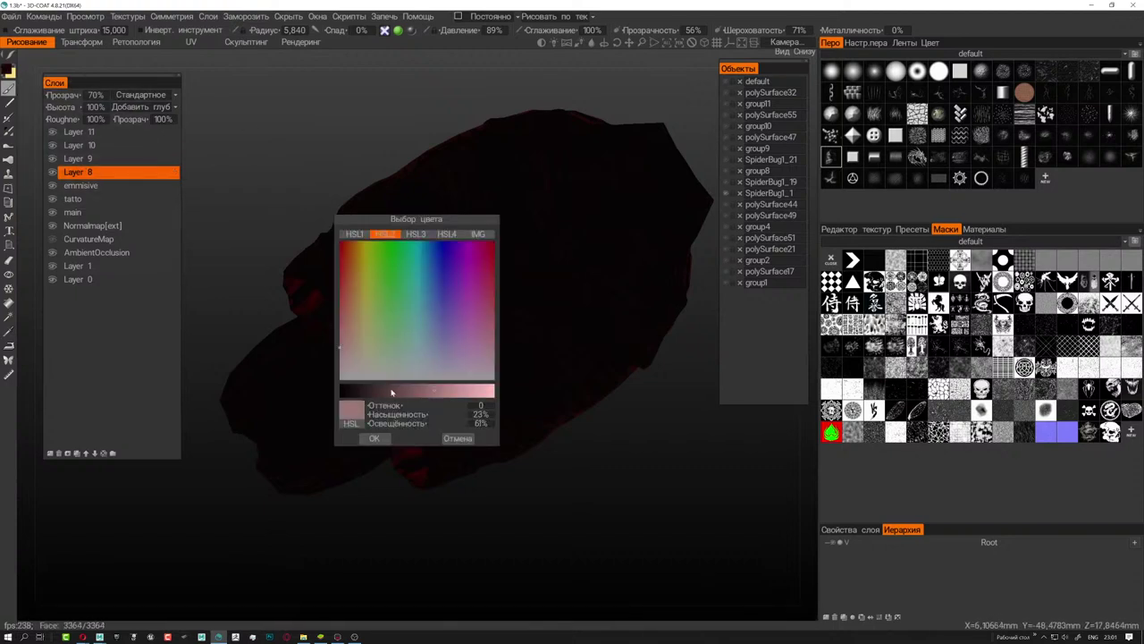
left_click(358, 370)
left_click(345, 359)
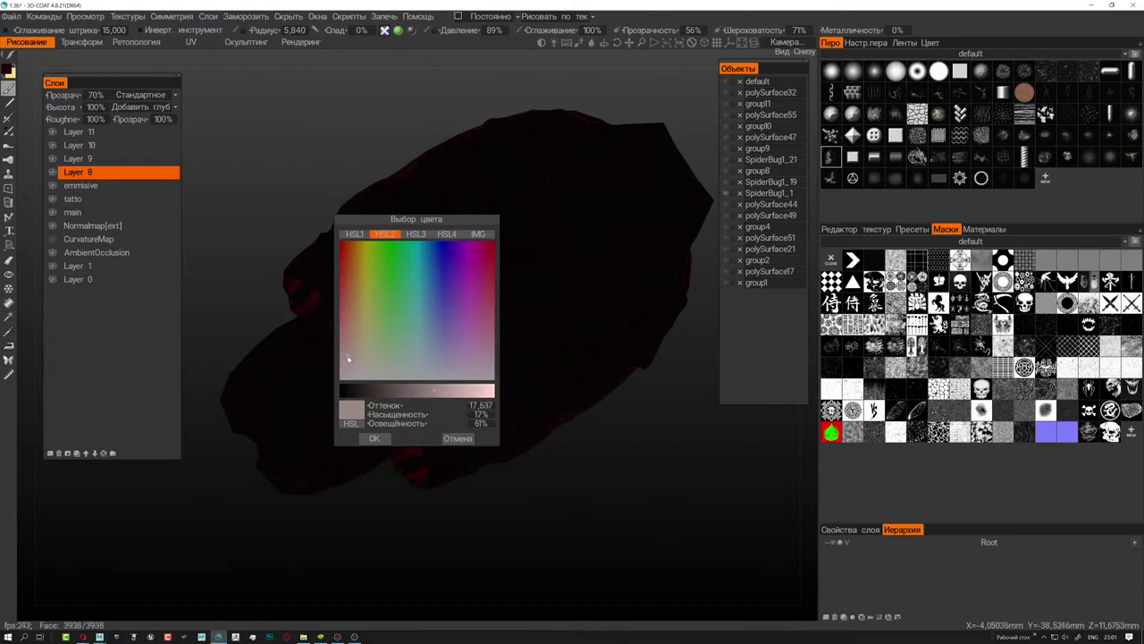
left_click(374, 438)
- Cover the belly with pale mottled paint, undoing a trial dotted speckle brush stroke
mouse_move(375, 268)
left_mouse_down("alt")
mouse_move(429, 295)
mouse_move(371, 357)
mouse_move(323, 319)
mouse_move(382, 370)
mouse_move(414, 358)
mouse_move(403, 313)
mouse_move(412, 277)
left_mouse_up("alt")
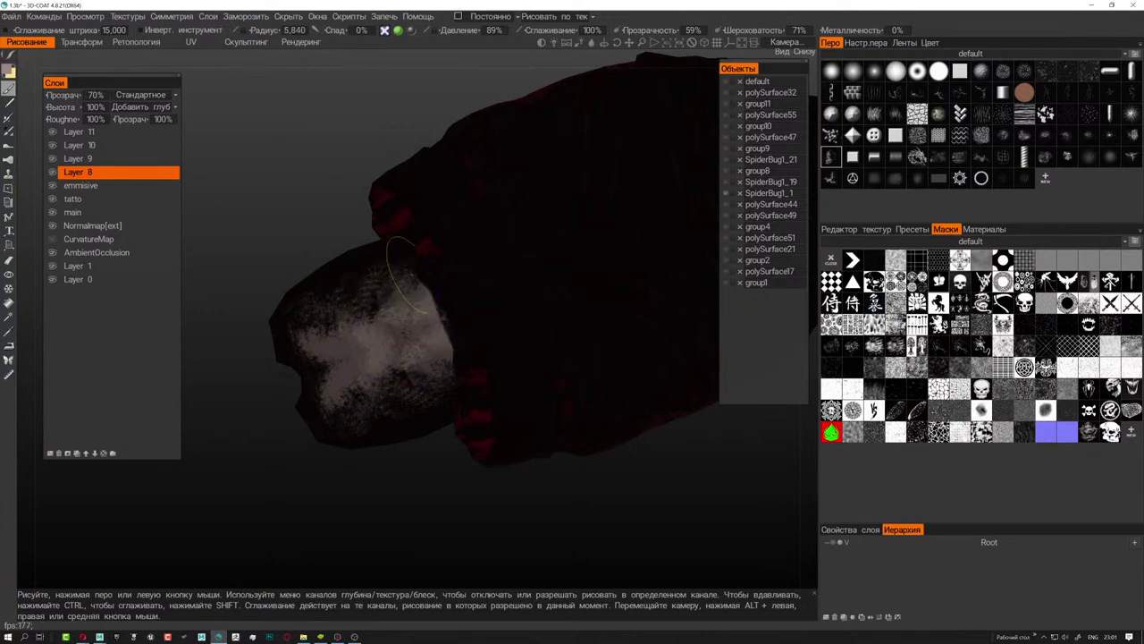
mouse_move(492, 340)
left_mouse_down("alt")
mouse_move(289, 332)
mouse_move(365, 349)
mouse_move(306, 255)
mouse_move(434, 209)
mouse_move(498, 239)
mouse_move(524, 217)
mouse_move(600, 199)
mouse_move(542, 199)
mouse_move(520, 296)
mouse_move(486, 217)
mouse_move(474, 255)
mouse_move(281, 357)
mouse_move(197, 367)
mouse_move(505, 308)
left_mouse_up("alt")
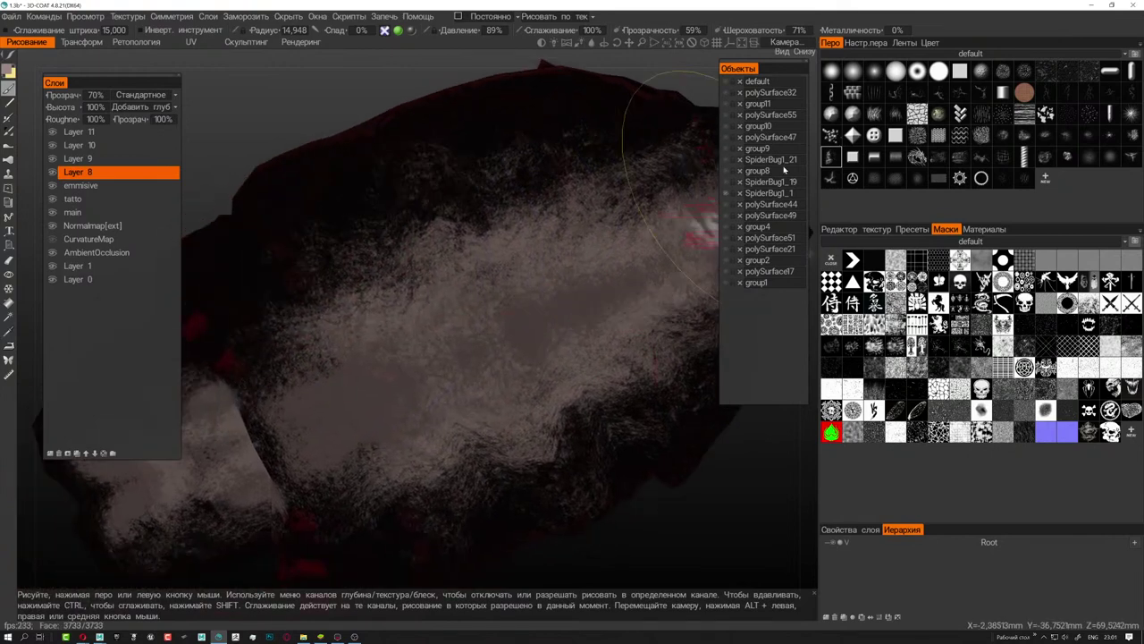
left_click(1089, 114)
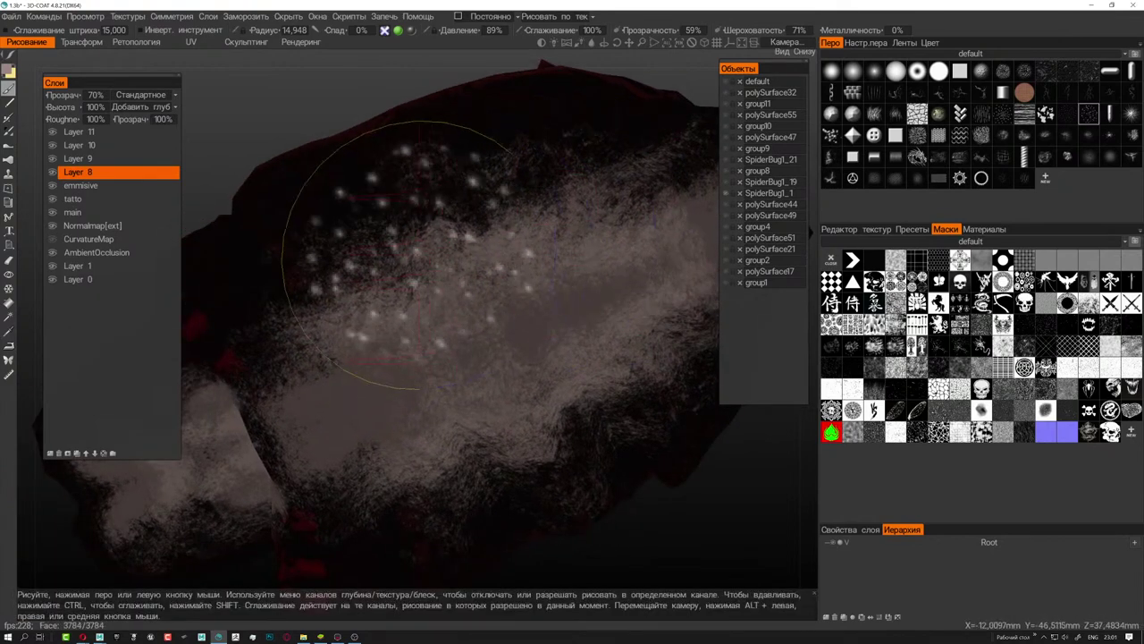
right_click_drag(398, 257, 370, 243)
mouse_move(370, 243)
left_mouse_down()
mouse_move(294, 256)
mouse_move(301, 205)
mouse_move(267, 231)
left_mouse_up()
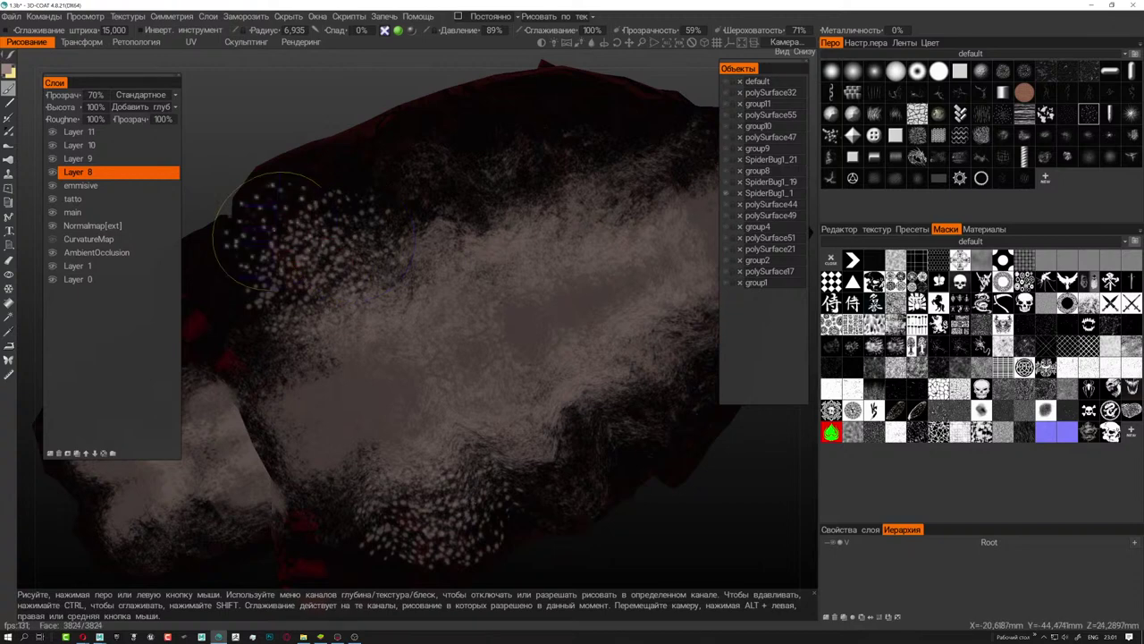
key("ctrl+z")
key("ctrl+z")
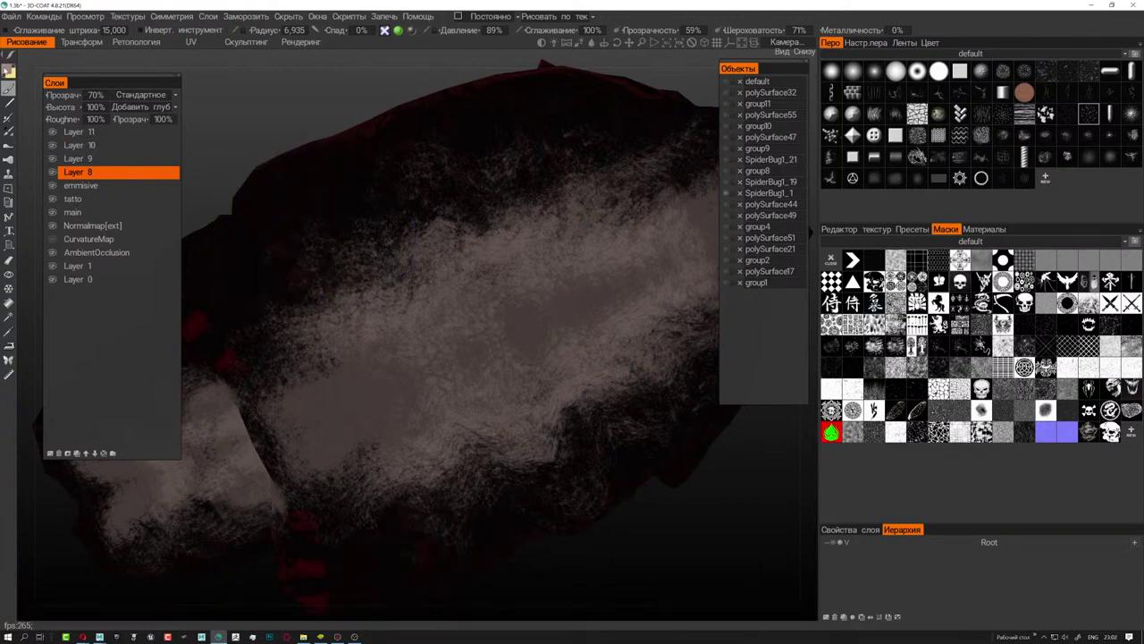
- Erase the left side of the belly paint into speckles with the Eraser at 40%, radius about 5
left_click(9, 259)
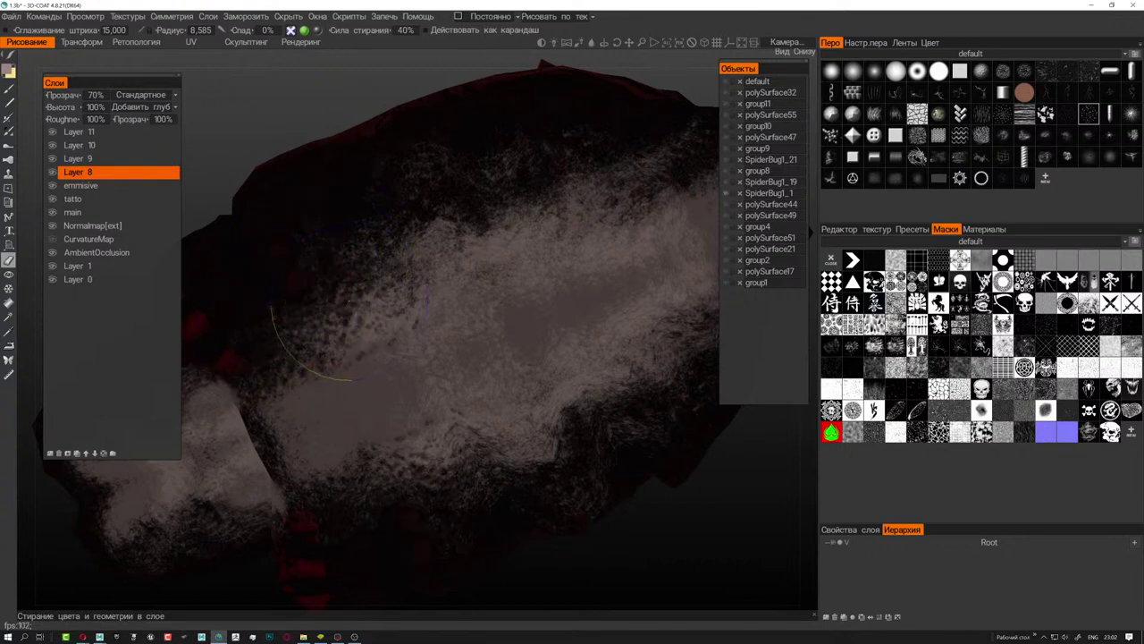
key("s")
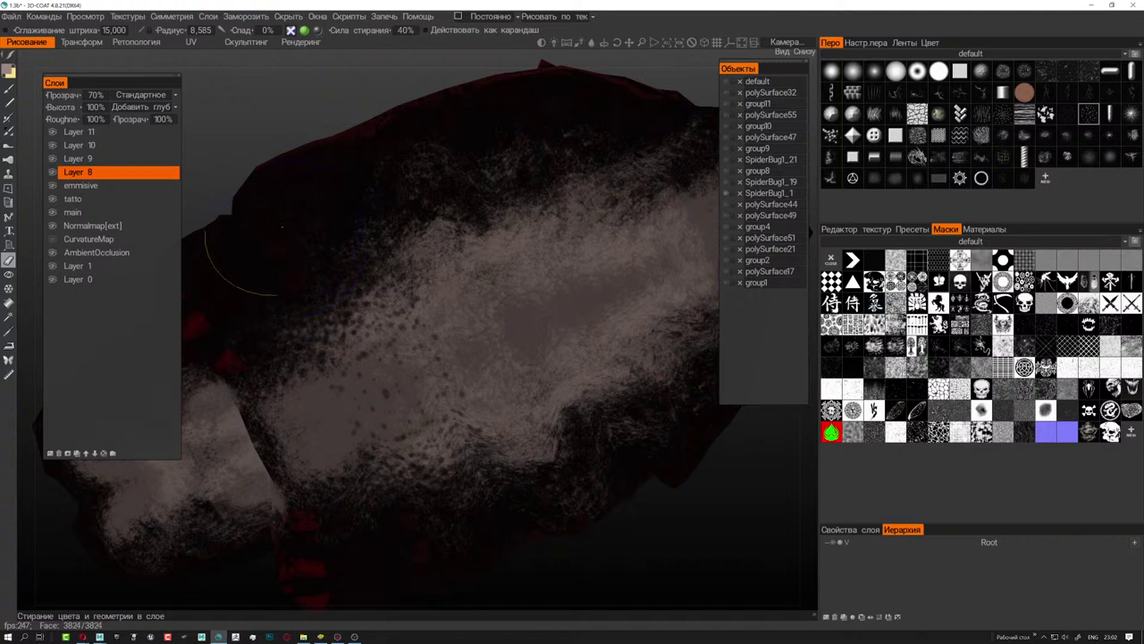
left_click_drag(288, 246, 300, 339)
right_click_drag(304, 369, 272, 372)
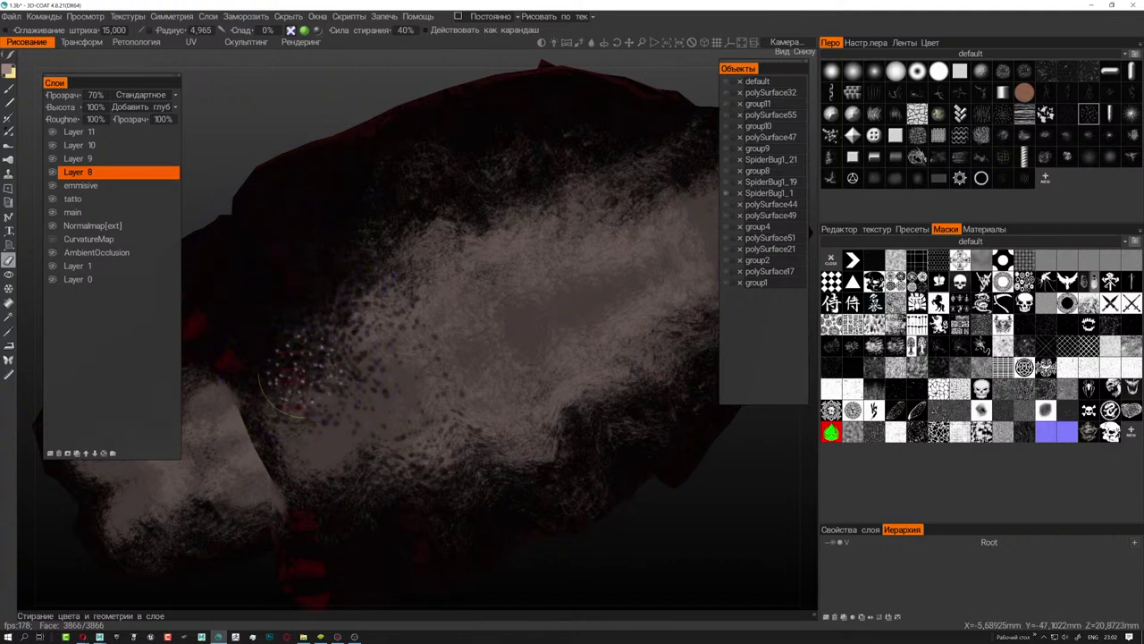
key("alt+Tab")
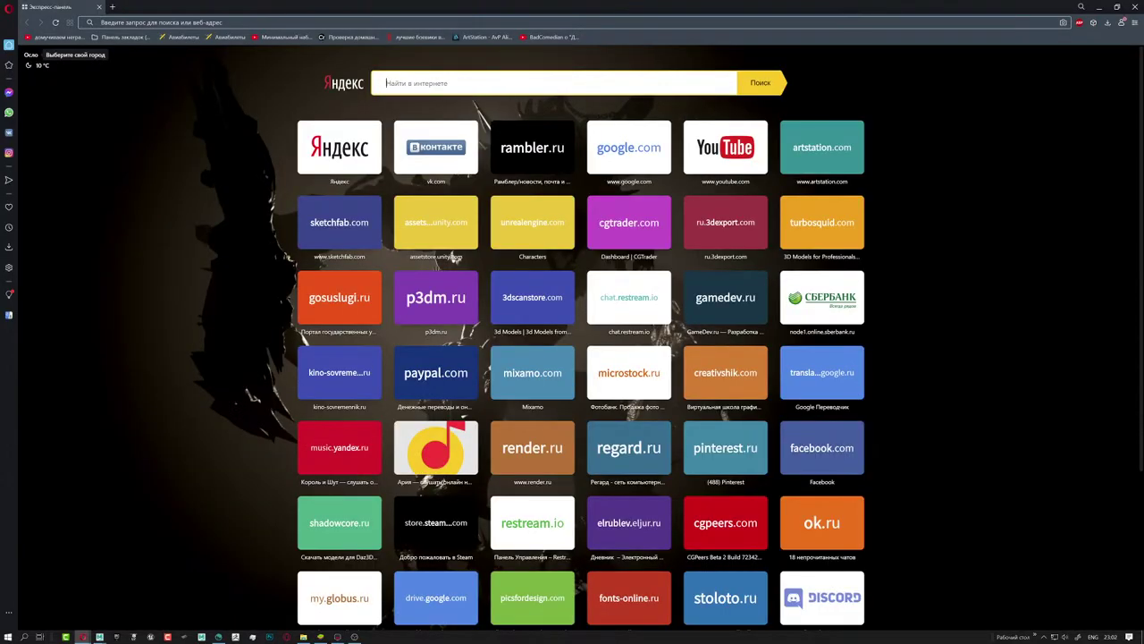
- Search Yandex for 'мифические существа славянской мифологии' and open the image results in a new tab
type("vb")
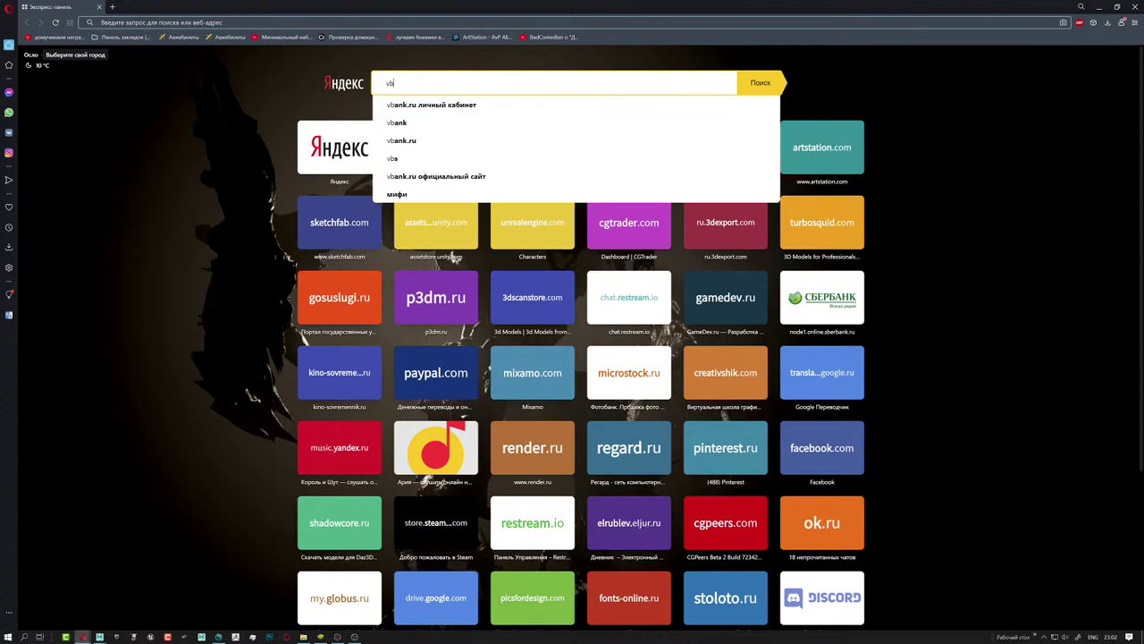
type("abxtcrbt c")
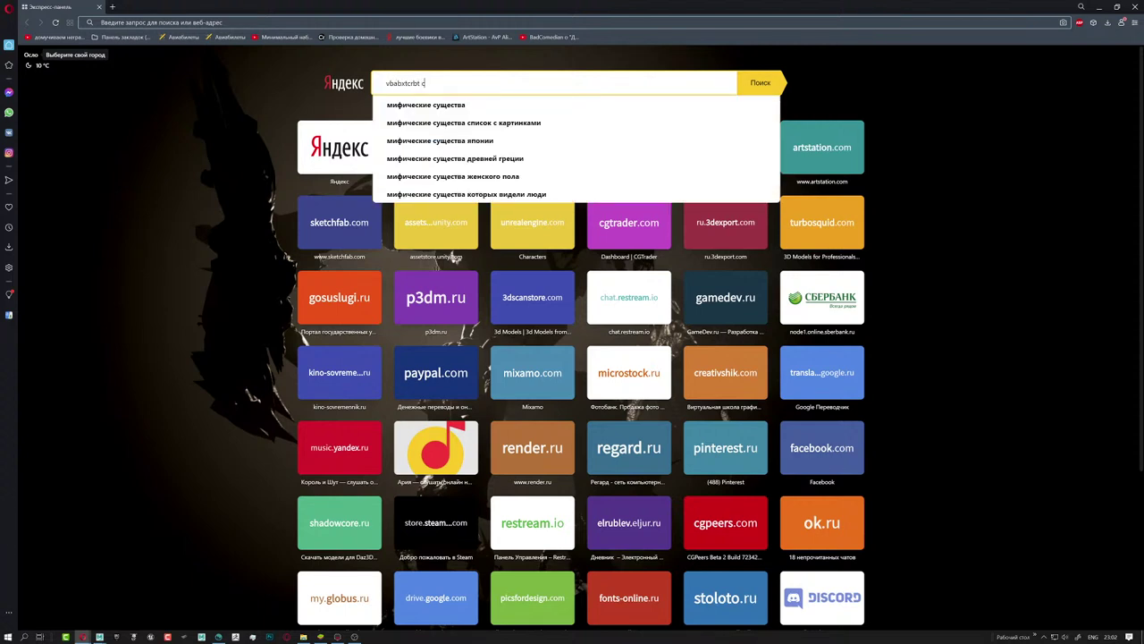
type("eotcndf c")
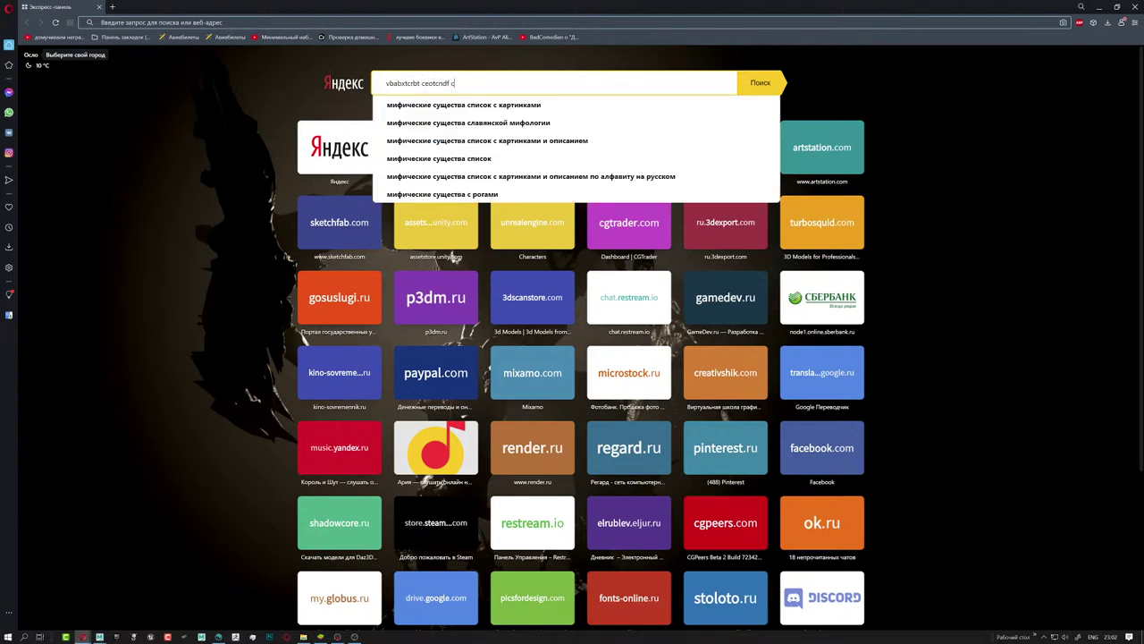
type("kj")
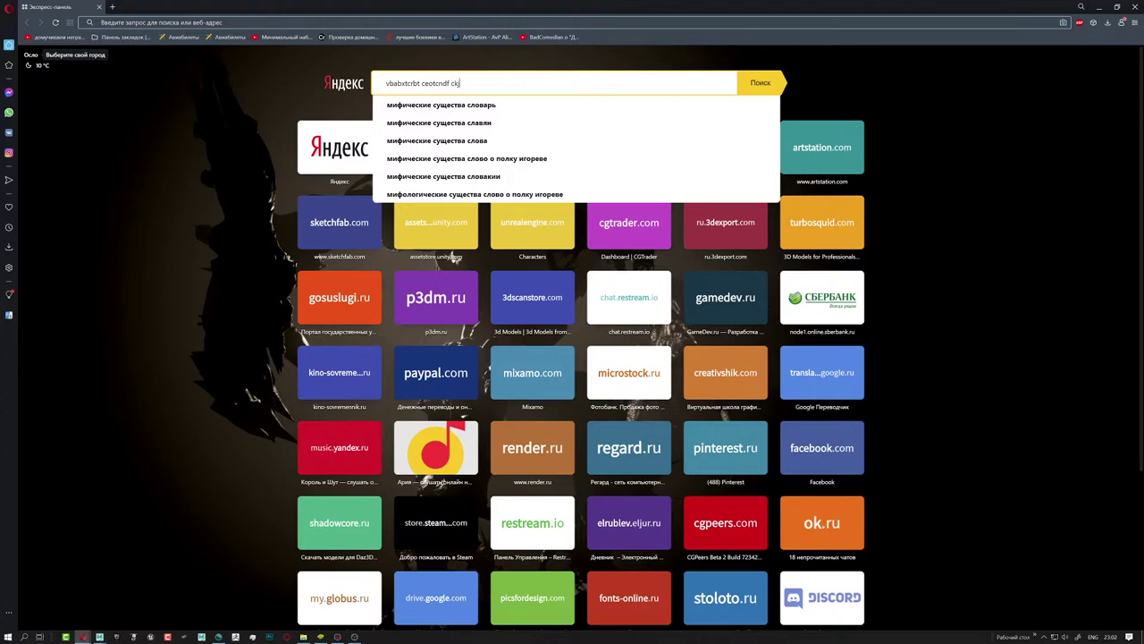
type("dzy")
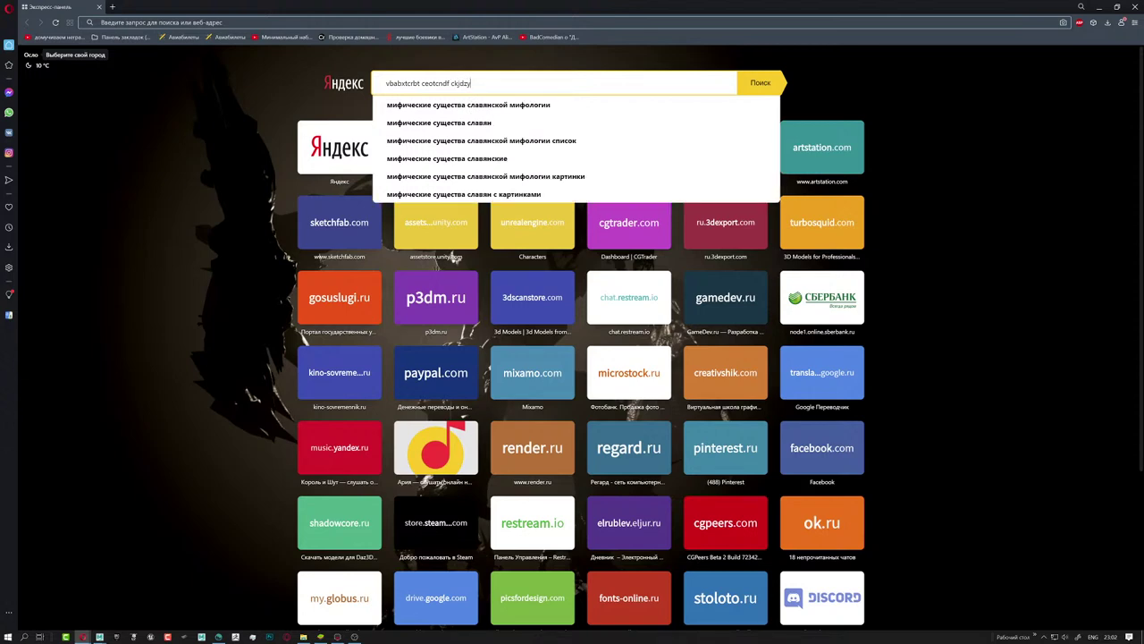
key("Return")
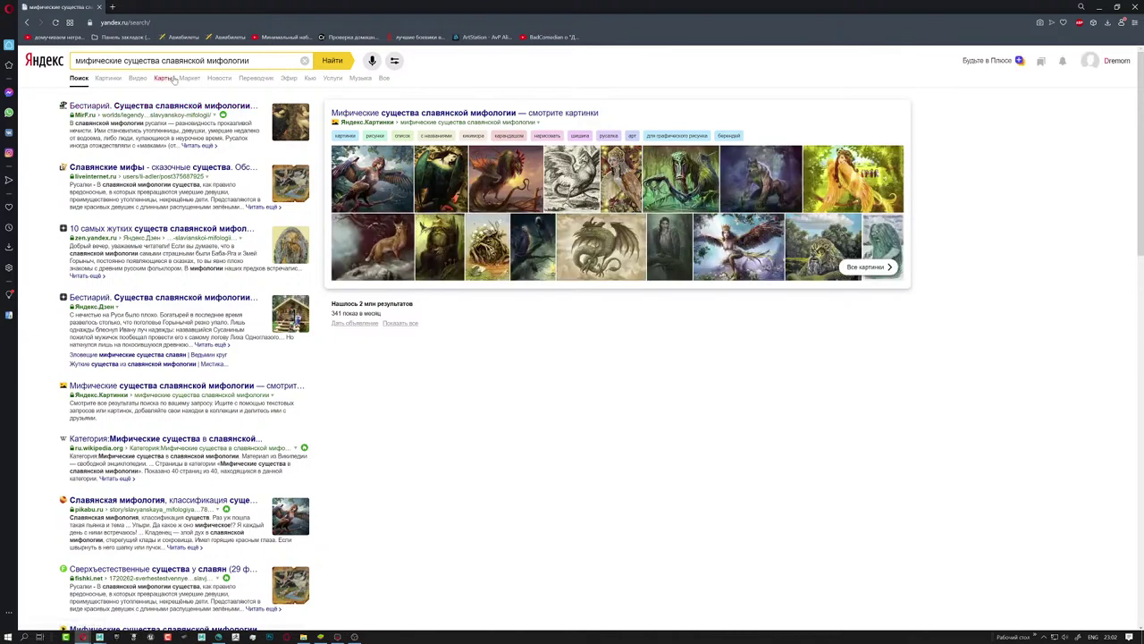
left_click(108, 81)
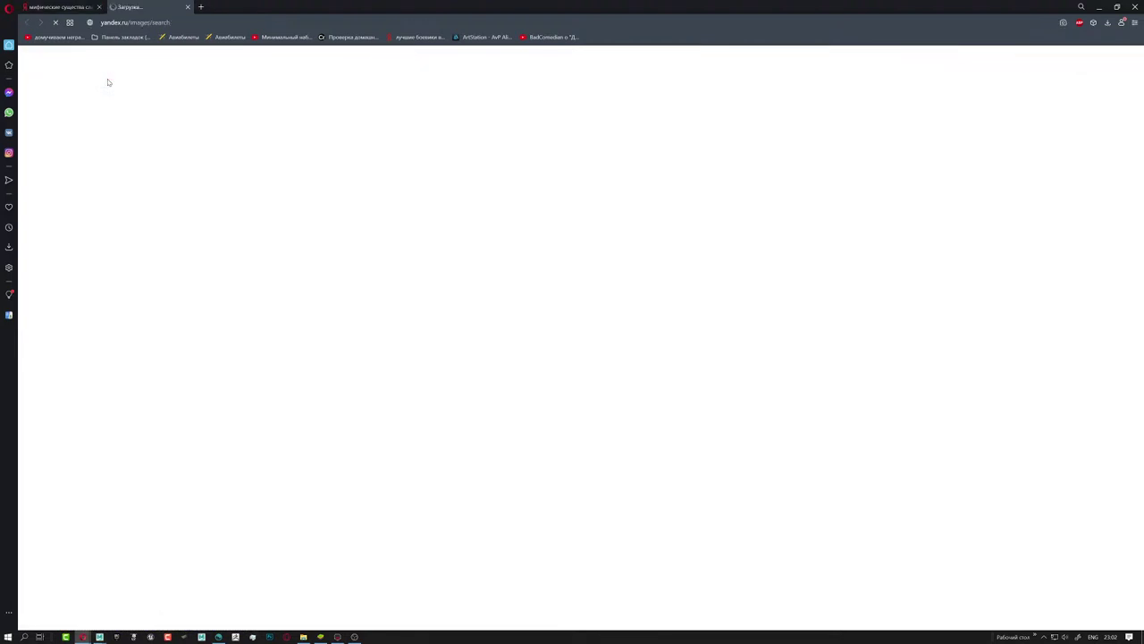
left_click(78, 11)
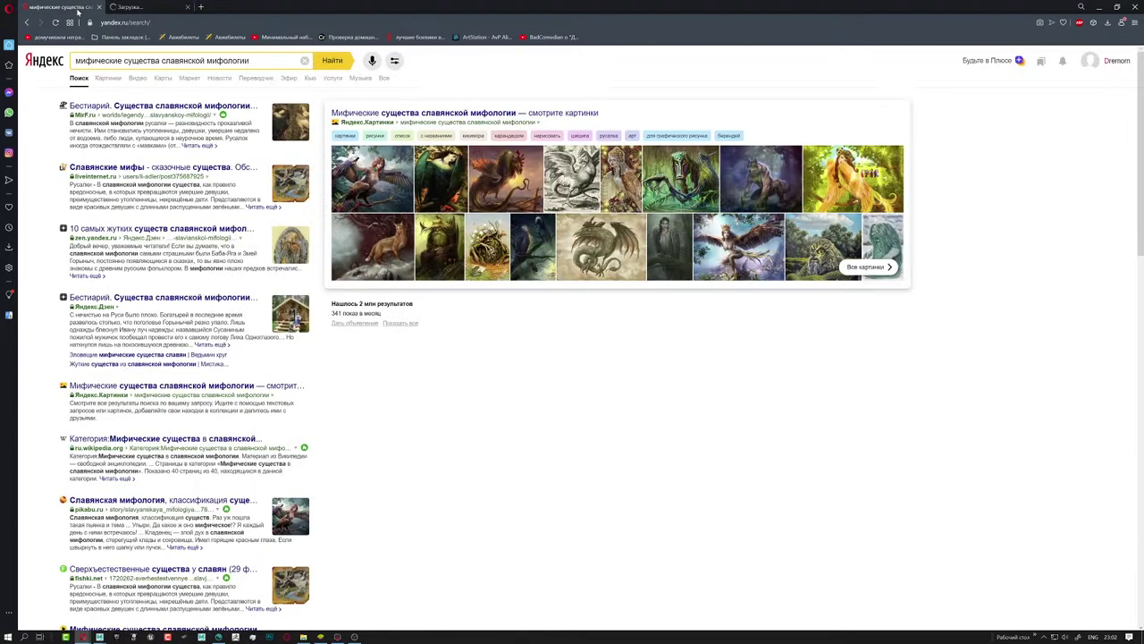
left_click(377, 176)
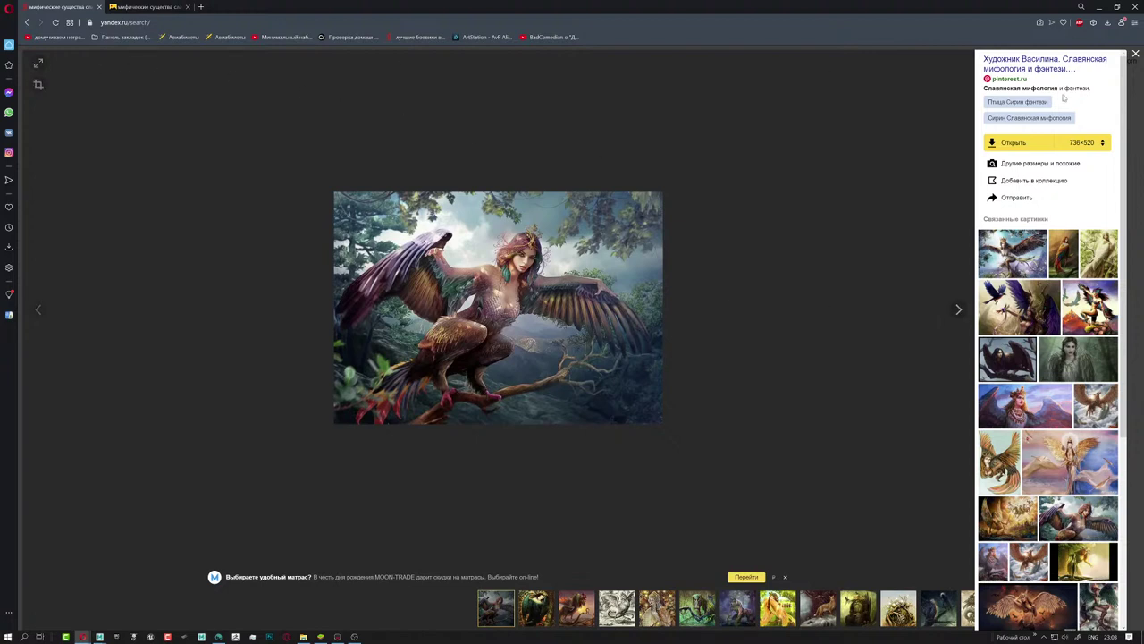
left_click(1135, 55)
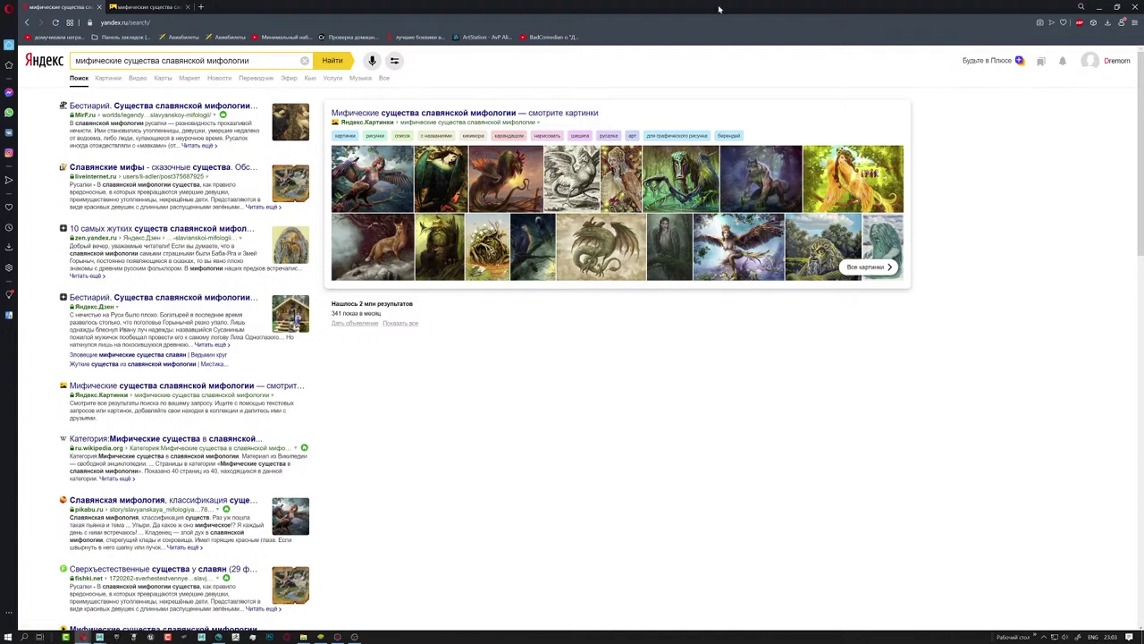
- Read the article on the 10 creepiest Slavic creatures down to Kikimora, then close it
left_click(175, 232)
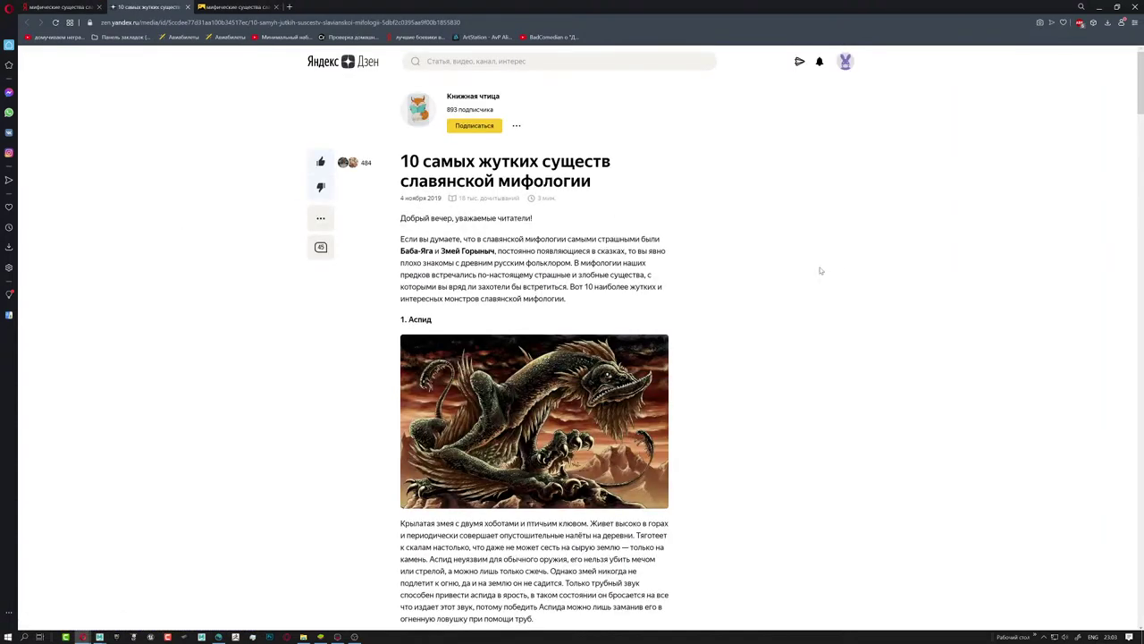
scroll(554, 275, "down", 5)
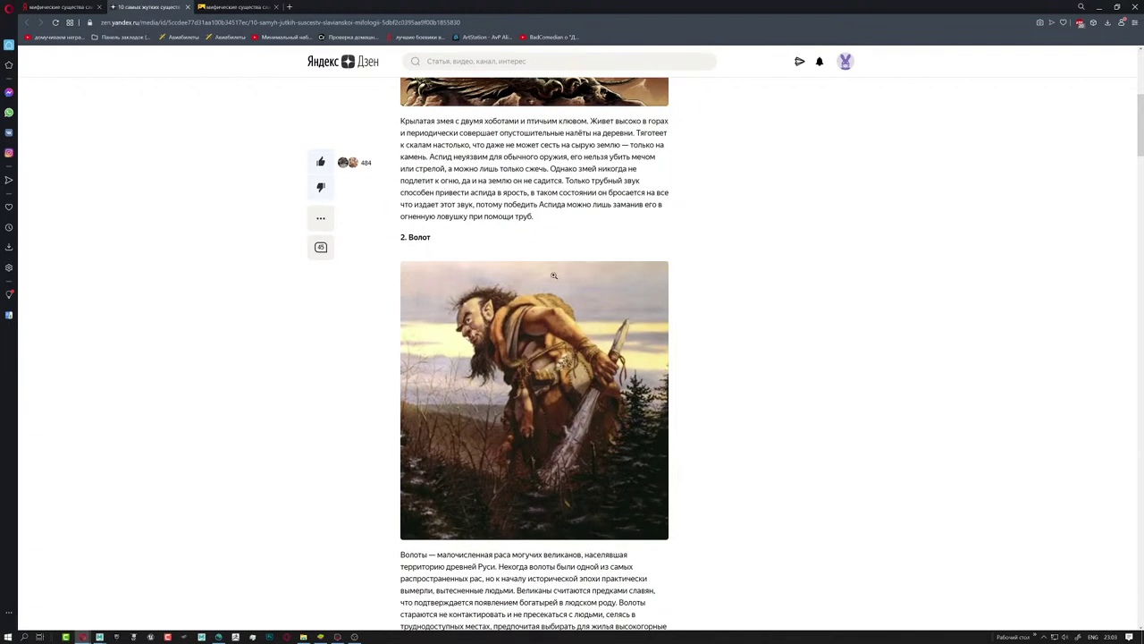
scroll(554, 275, "down", 3)
scroll(554, 275, "down", 2)
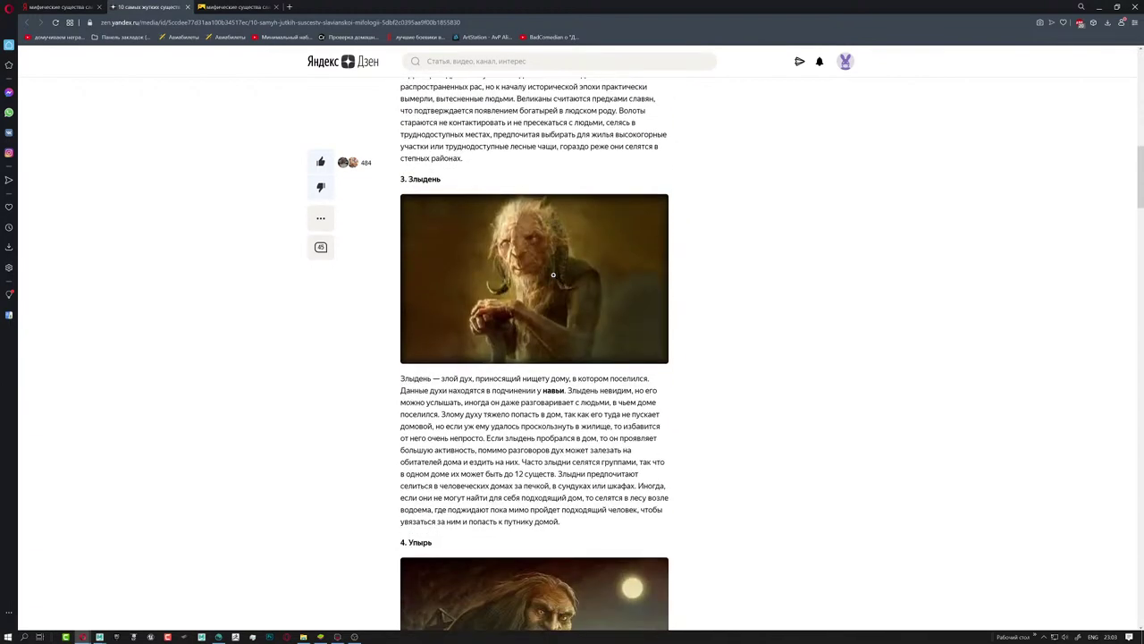
scroll(554, 275, "down", 3)
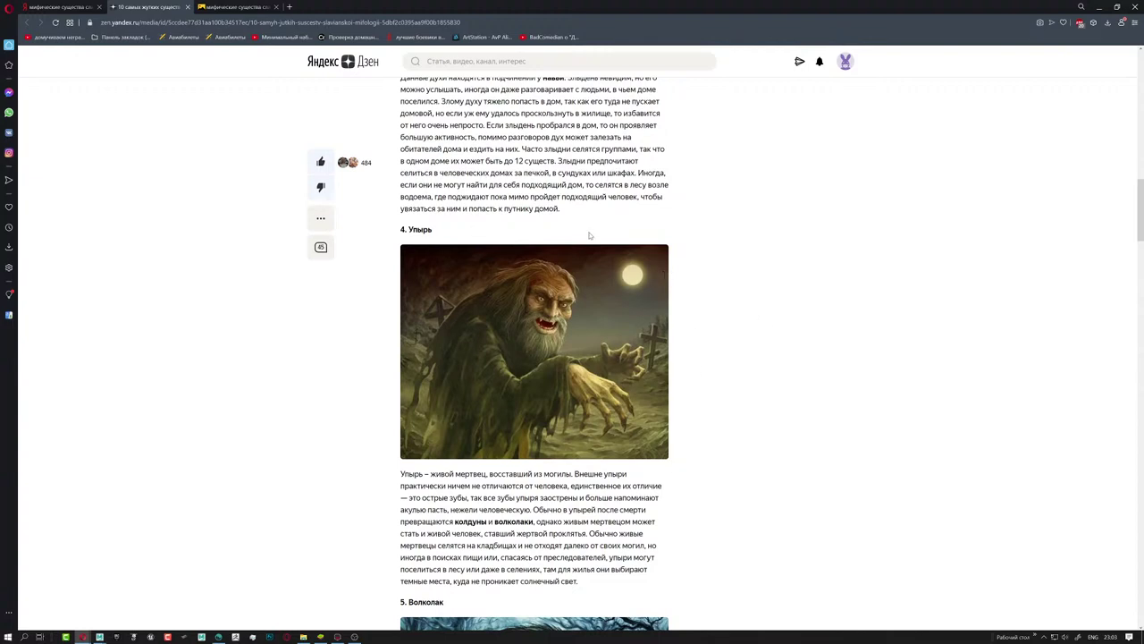
scroll(705, 292, "down", 2)
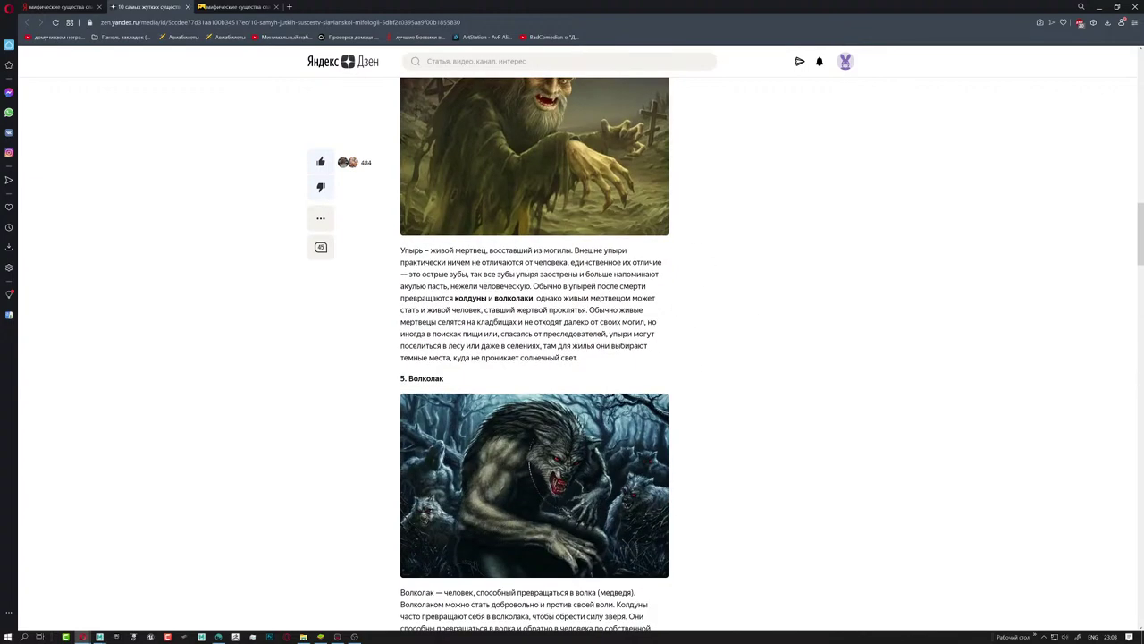
scroll(606, 268, "down", 4)
scroll(606, 269, "down", 5)
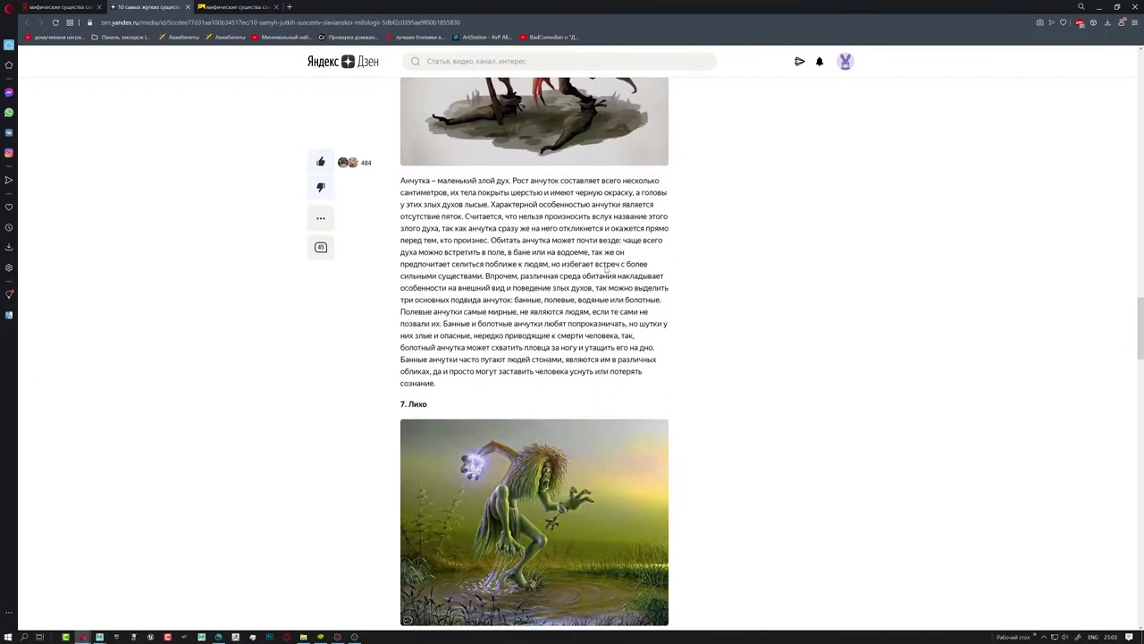
scroll(606, 268, "down", 3)
scroll(606, 268, "down", 4)
scroll(605, 266, "down", 2)
scroll(605, 265, "down", 5)
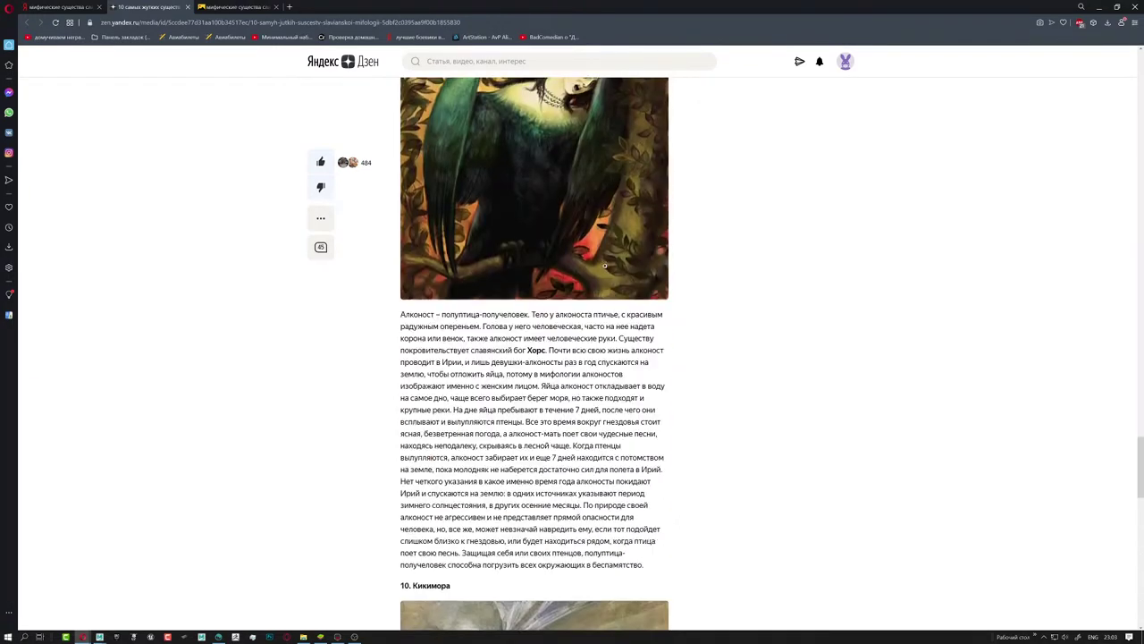
scroll(653, 250, "down", 1)
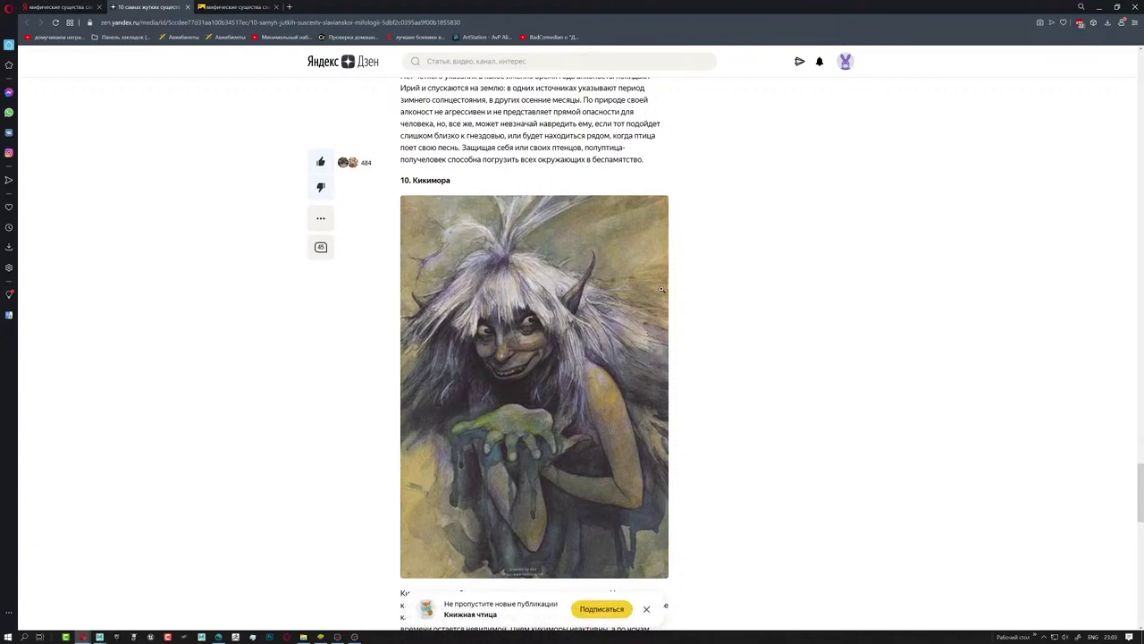
scroll(607, 284, "down", 5)
scroll(578, 238, "up", 5)
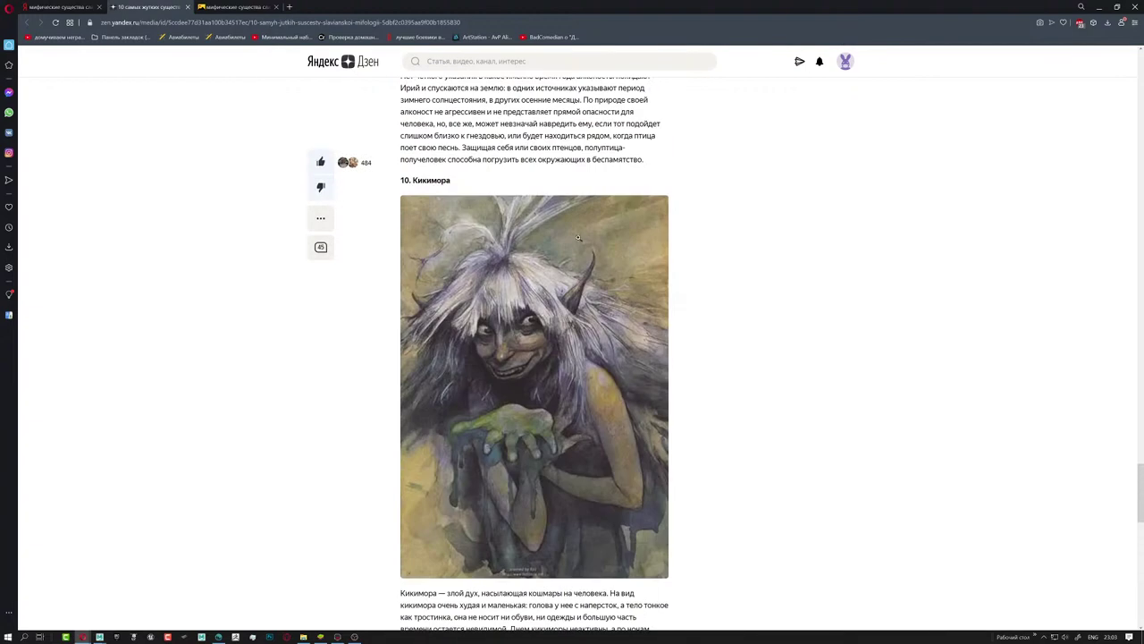
left_click(189, 8)
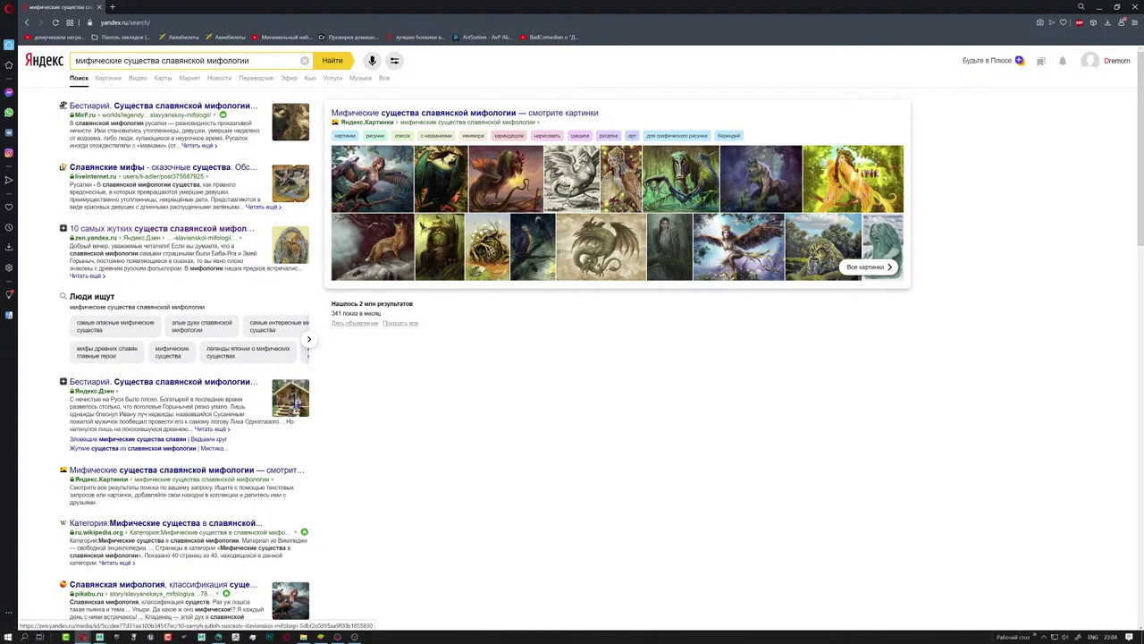
- Search for 'структура крыла птицы' and open the wing anatomy diagram at full size
left_click_drag(255, 60, 44, 73)
type("cn")
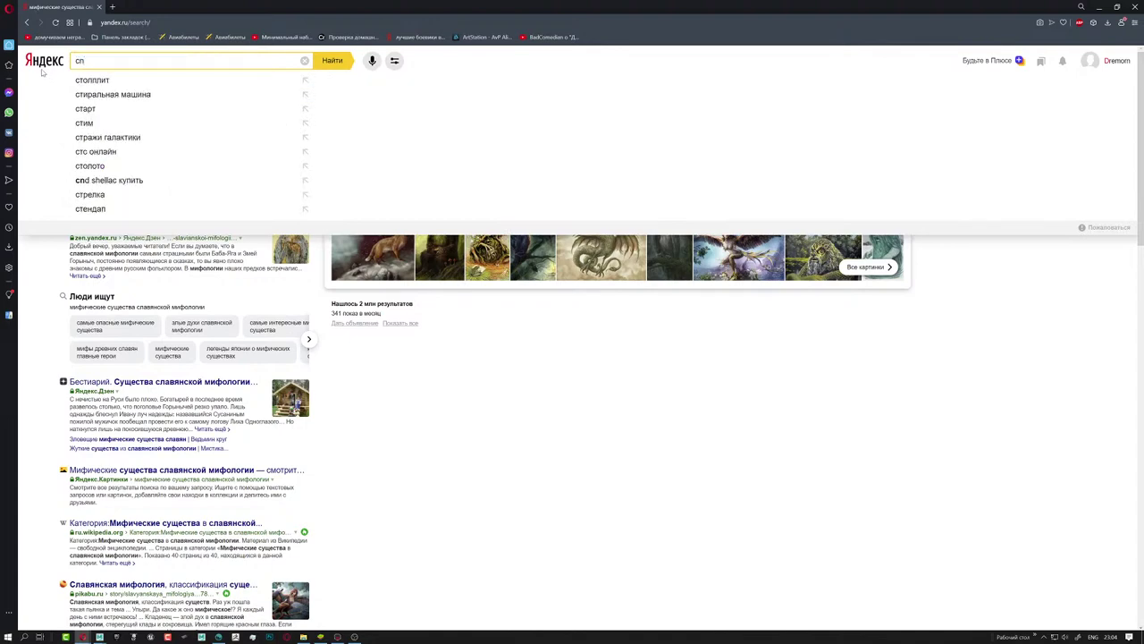
type("hernehf rh")
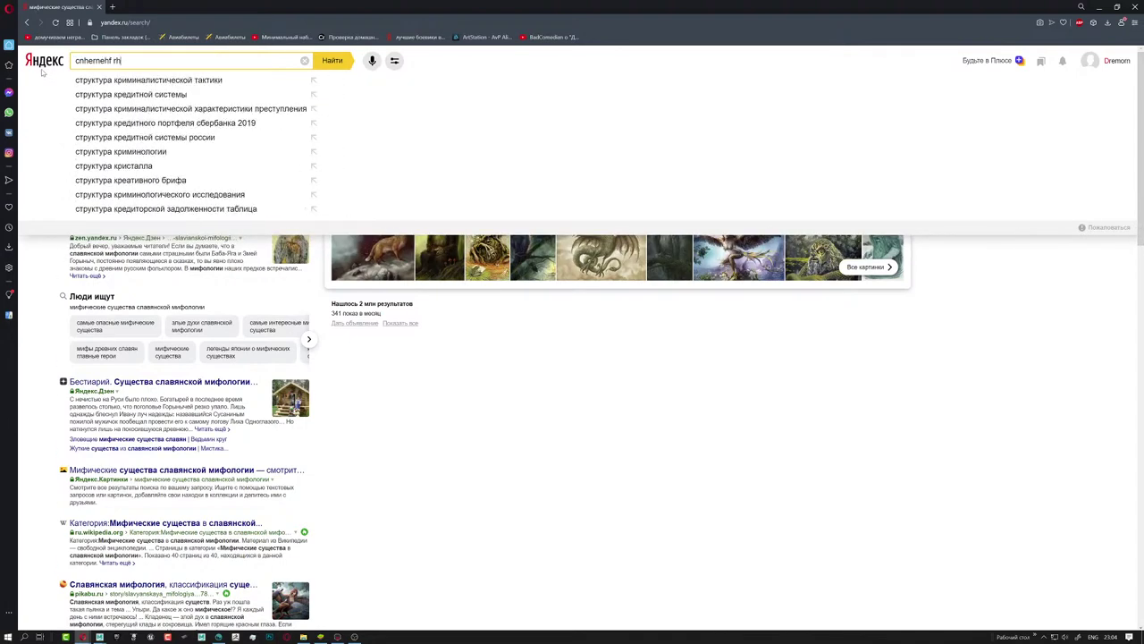
type("skf gnbw")
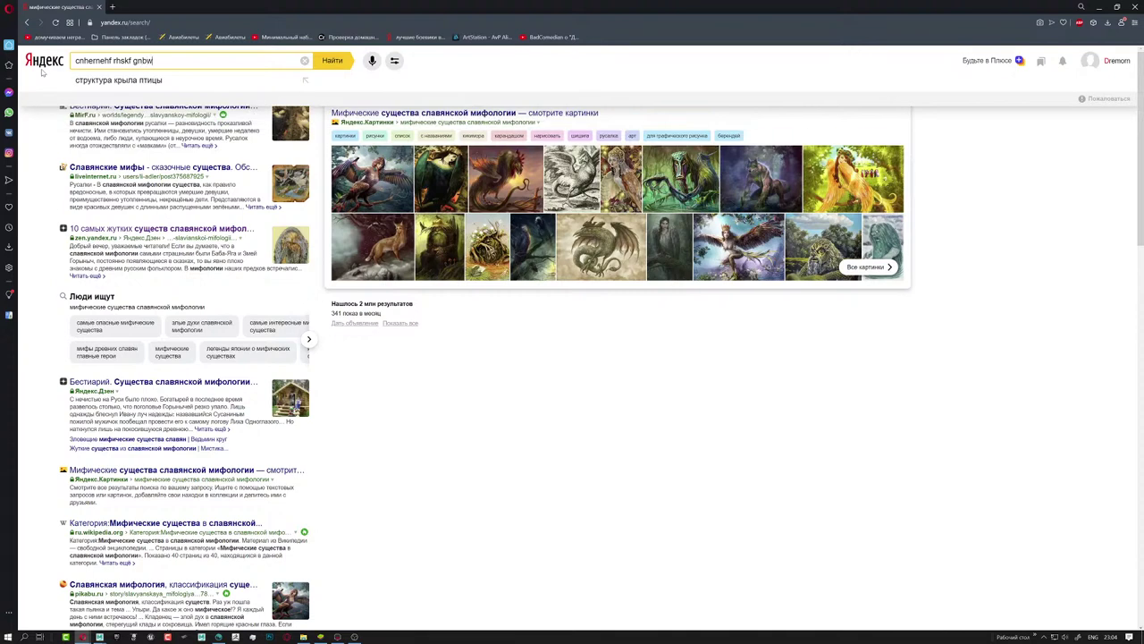
key("Return")
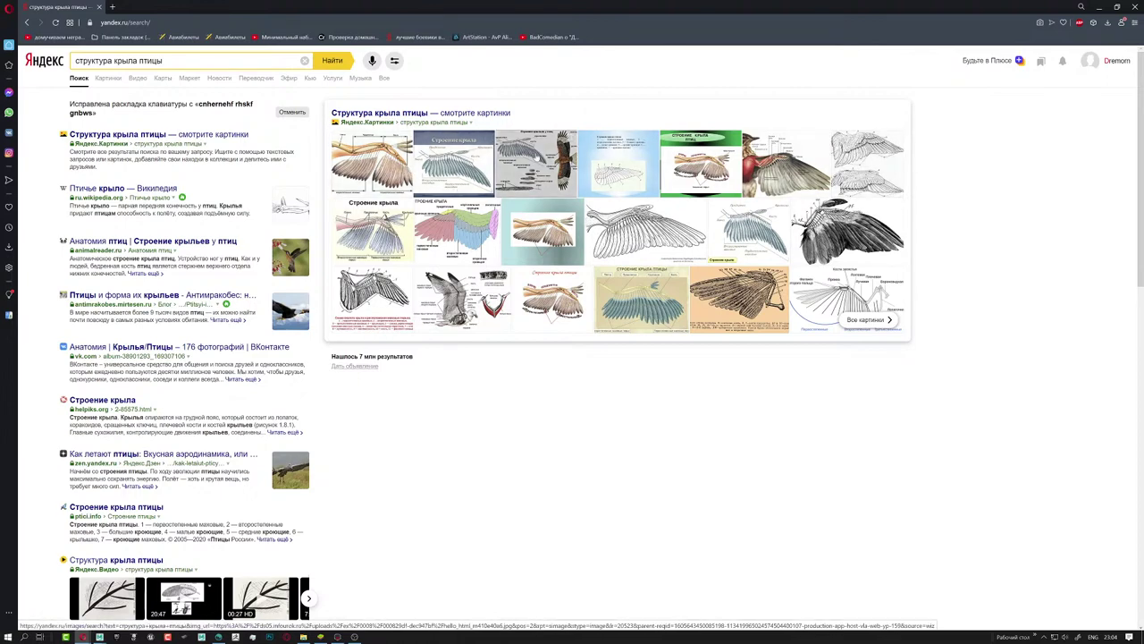
left_click(536, 158)
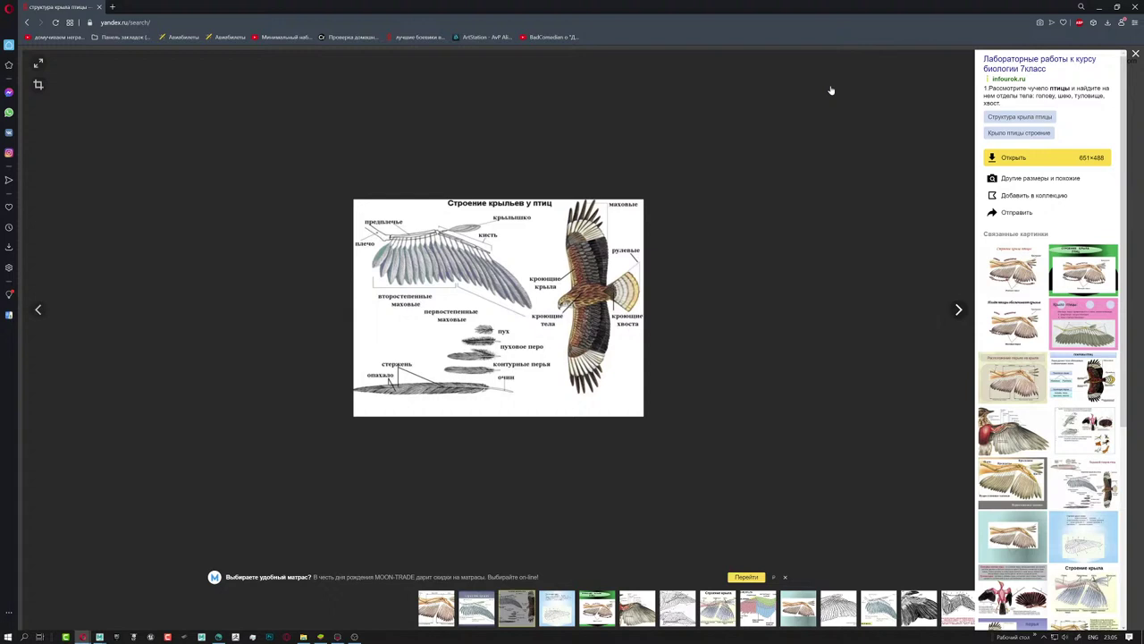
- Close the bird-wing diagram viewer and minimize the browser to get back to 3D-Coat
left_click(1134, 55)
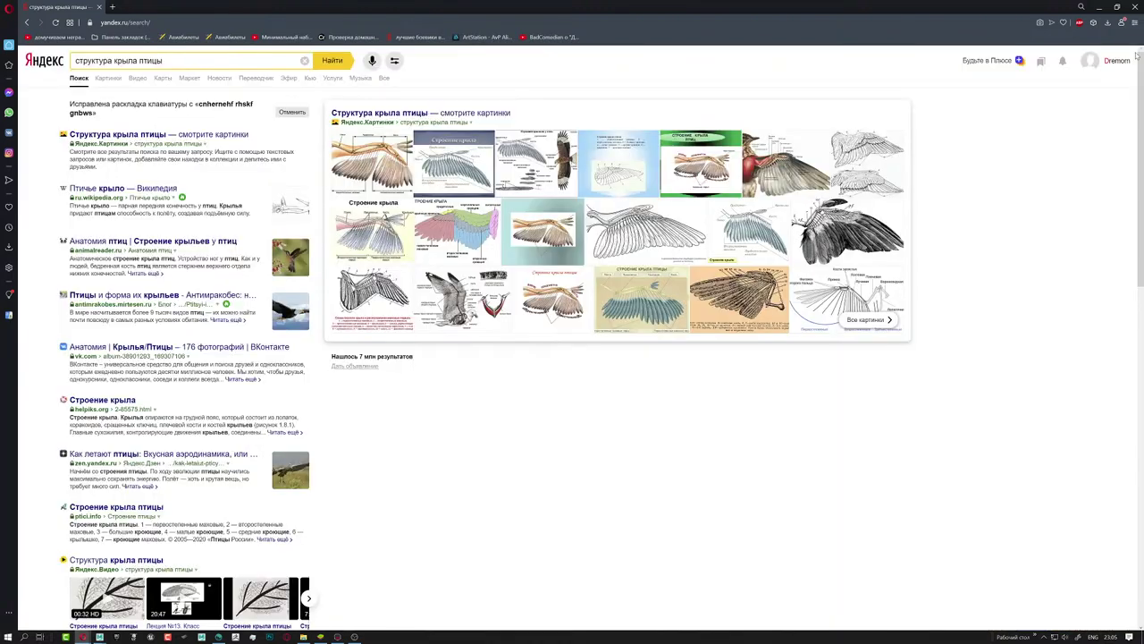
left_click(100, 7)
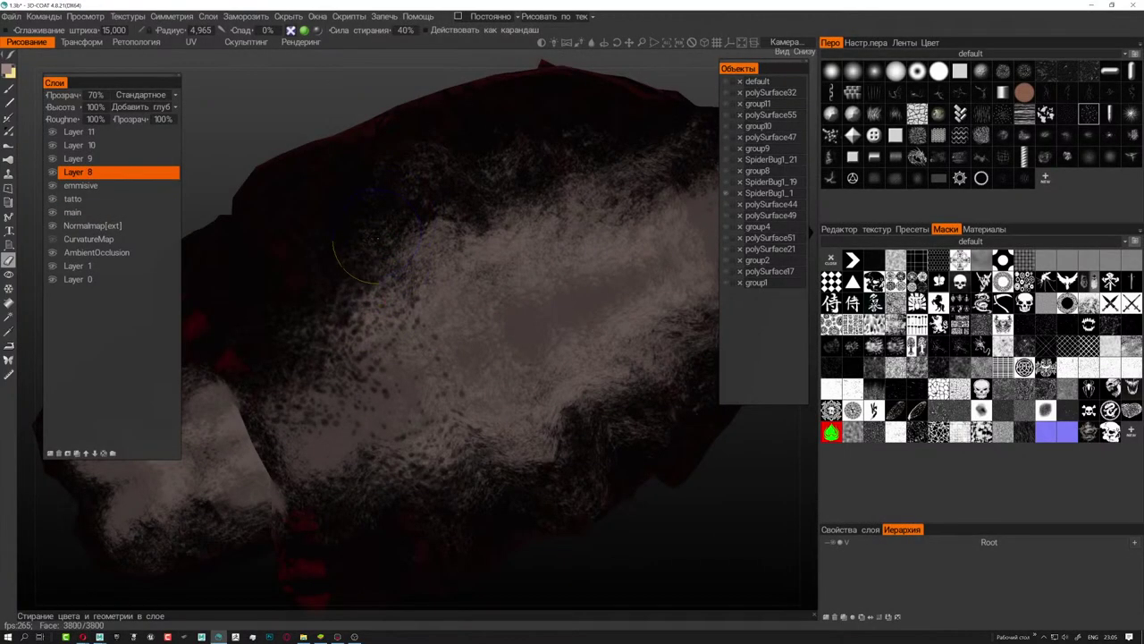
- With eraser radius about 7.9, erase dark speckles down the belly centre and remove stray white dots
right_click_drag(396, 221, 411, 178)
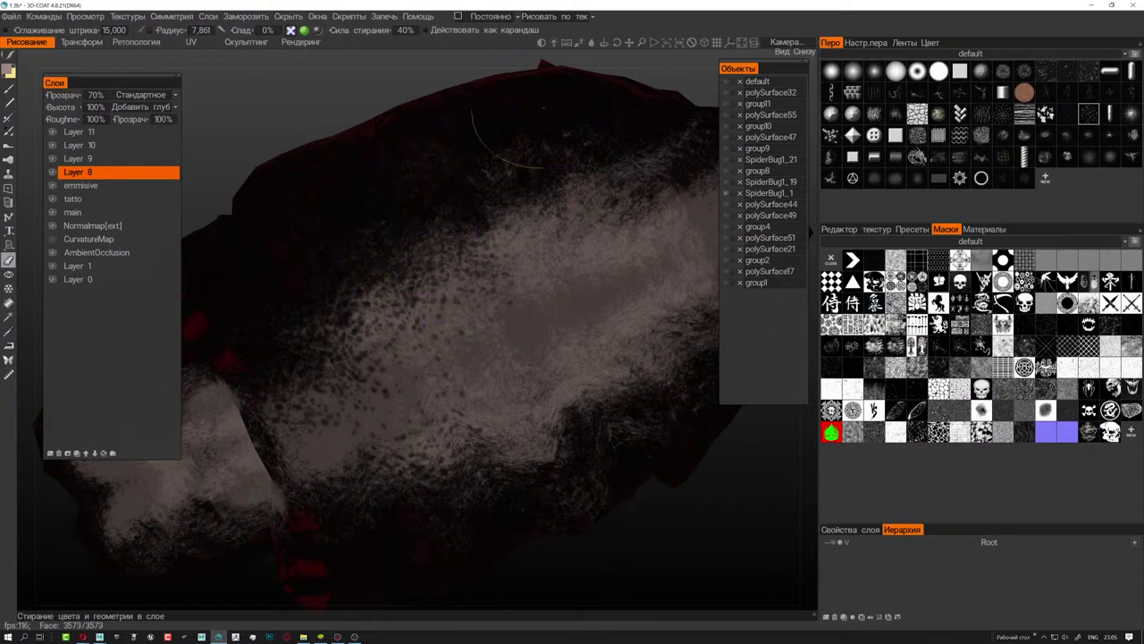
middle_click_drag(501, 175, 375, 269)
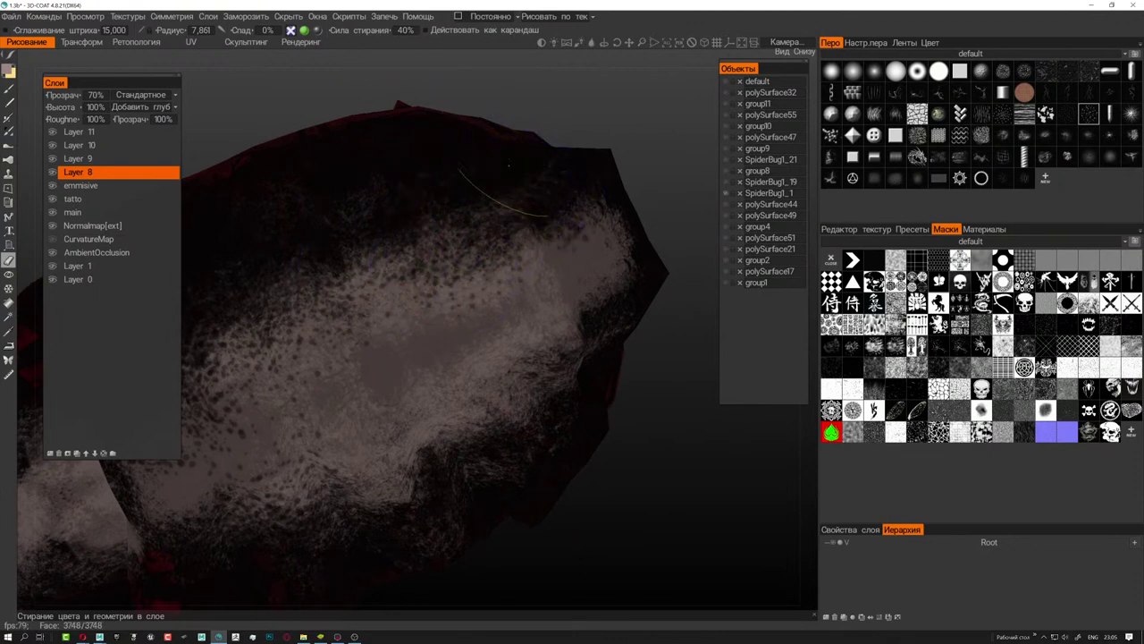
mouse_move(293, 230)
middle_mouse_down()
mouse_move(620, 193)
mouse_move(587, 194)
mouse_move(559, 215)
mouse_move(448, 114)
mouse_move(374, 240)
middle_mouse_up()
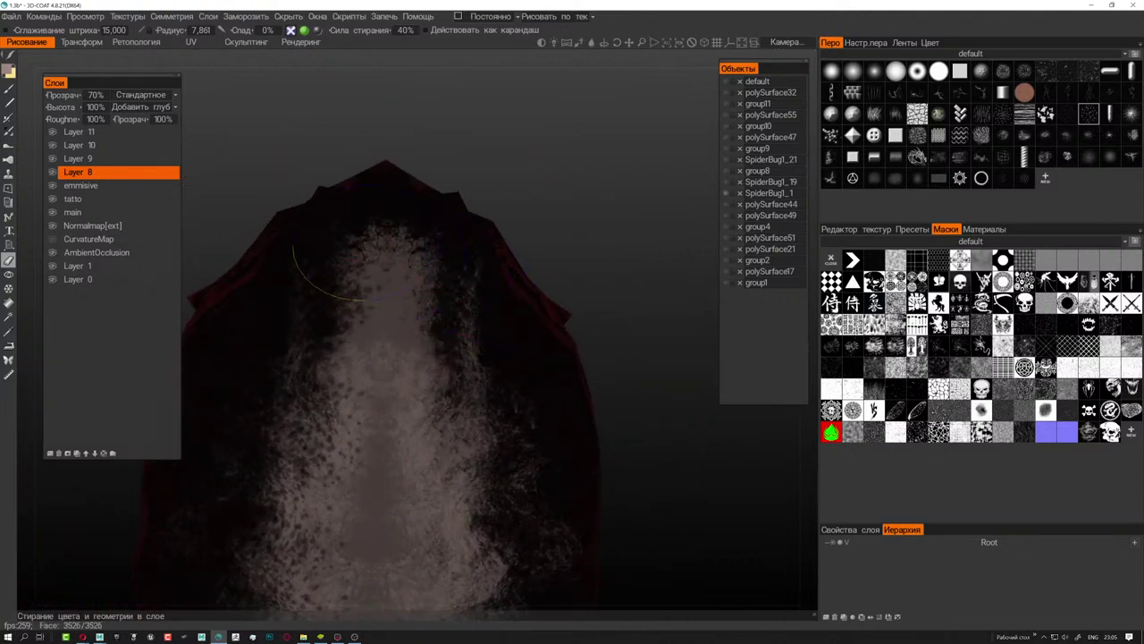
mouse_move(374, 239)
left_mouse_down()
mouse_move(307, 286)
mouse_move(393, 313)
mouse_move(438, 295)
mouse_move(368, 213)
left_mouse_up()
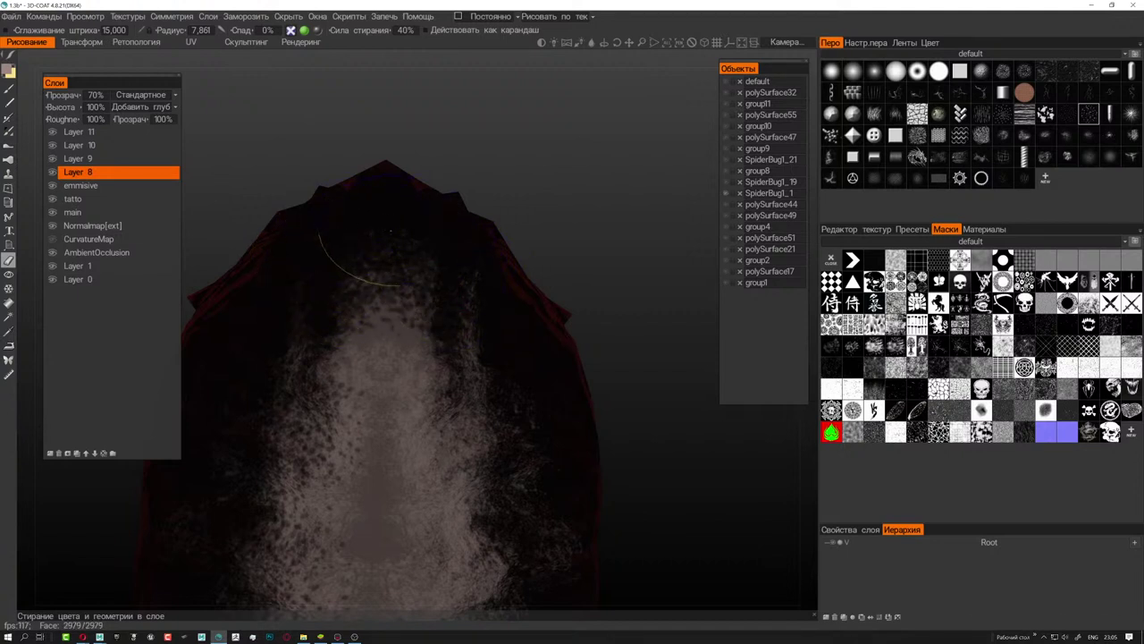
mouse_move(454, 314)
left_mouse_down()
mouse_move(501, 375)
mouse_move(402, 385)
mouse_move(429, 421)
mouse_move(490, 371)
left_mouse_up()
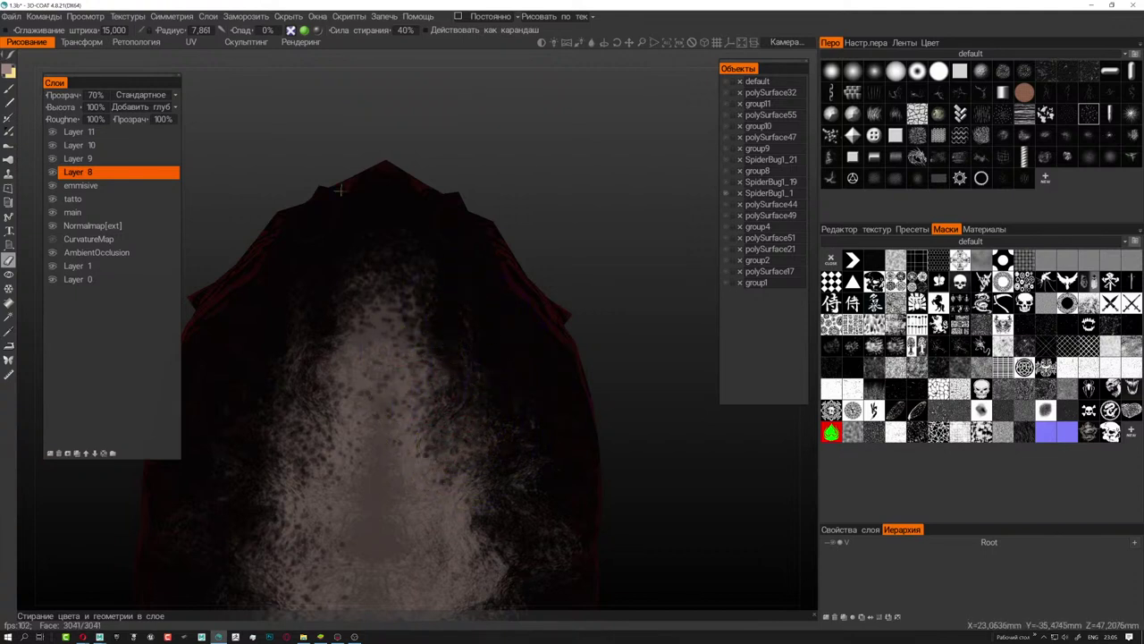
left_click_drag(339, 189, 483, 331)
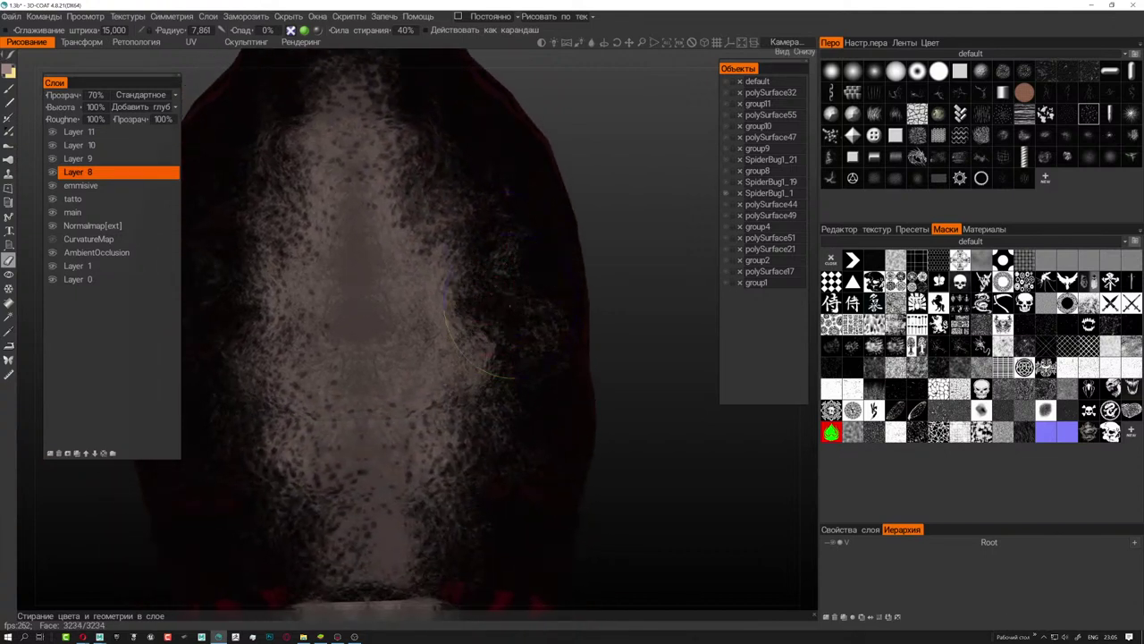
right_click_drag(512, 311, 536, 311)
left_click_drag(384, 242, 423, 275)
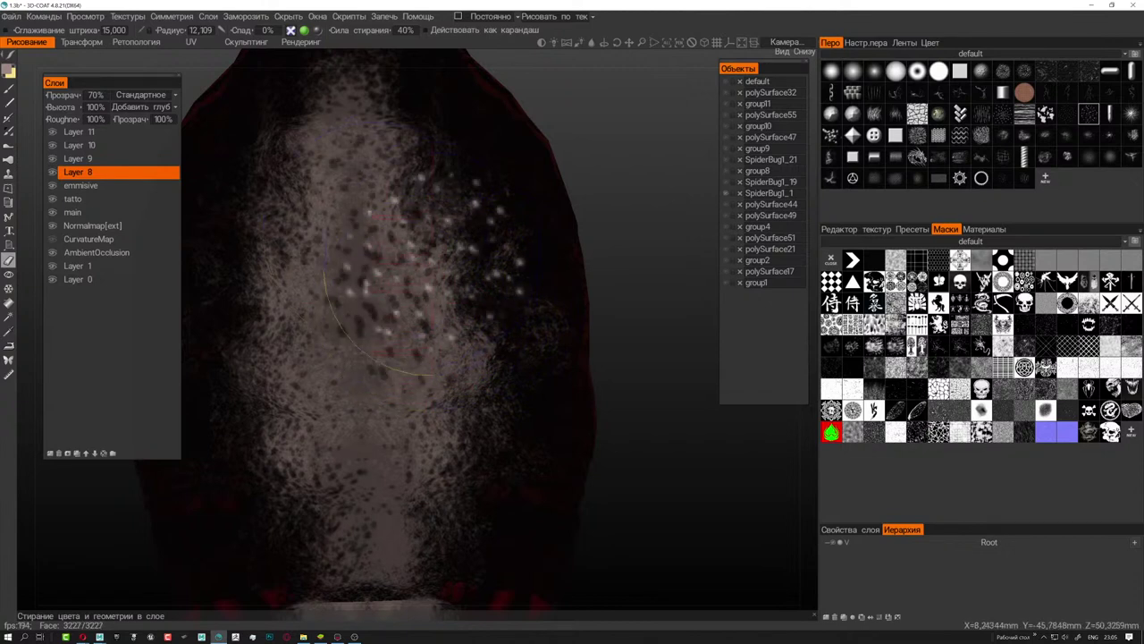
right_click_drag(398, 299, 375, 299)
mouse_move(384, 268)
left_mouse_down()
mouse_move(447, 241)
mouse_move(376, 331)
mouse_move(474, 345)
mouse_move(433, 429)
mouse_move(407, 563)
left_mouse_up()
- Shrink the brush to about 5.6 and darken the lower belly with speckled strokes
scroll(407, 563, "down", 2)
scroll(407, 564, "down", 4)
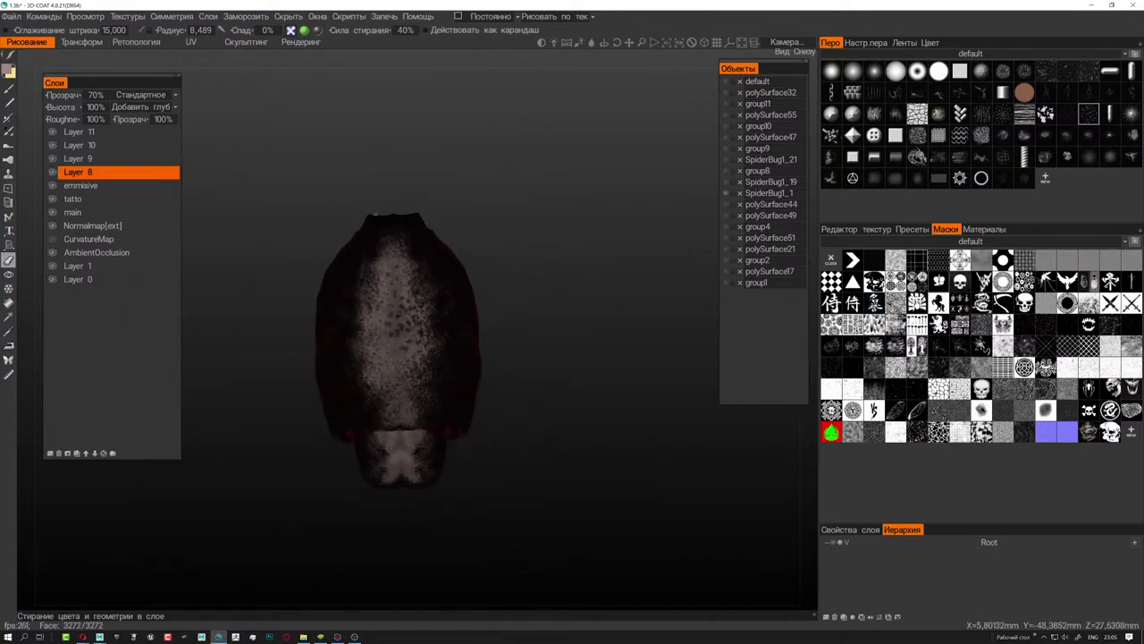
scroll(567, 349, "up", 1)
scroll(567, 349, "up", 1)
scroll(566, 350, "up", 1)
scroll(567, 349, "up", 2)
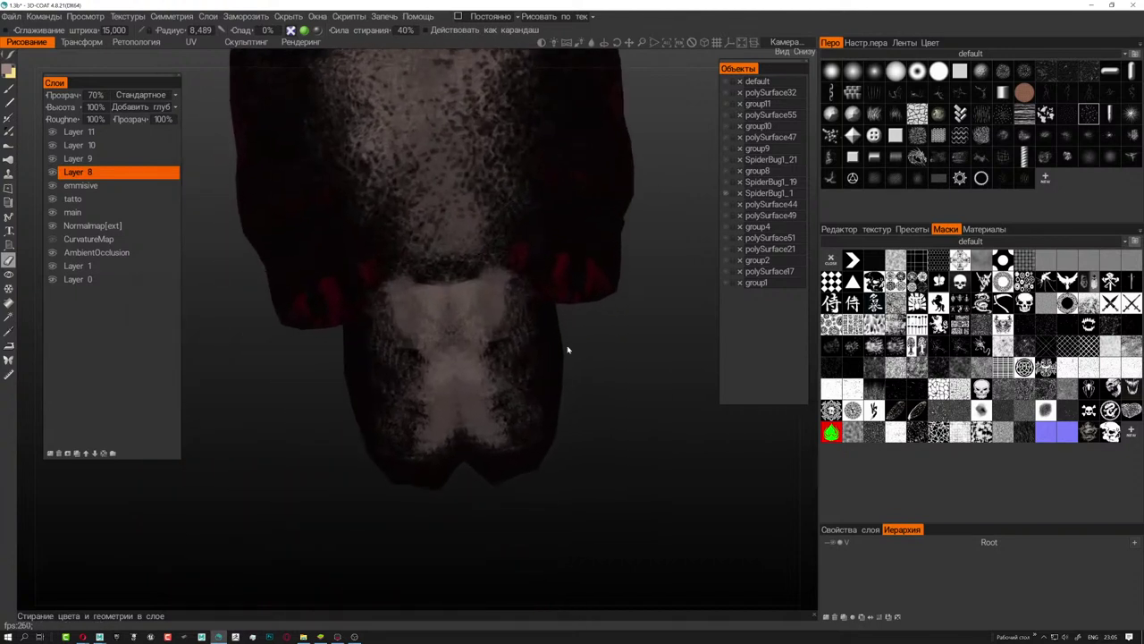
scroll(567, 350, "up", 1)
scroll(567, 350, "up", 1)
scroll(536, 358, "up", 1)
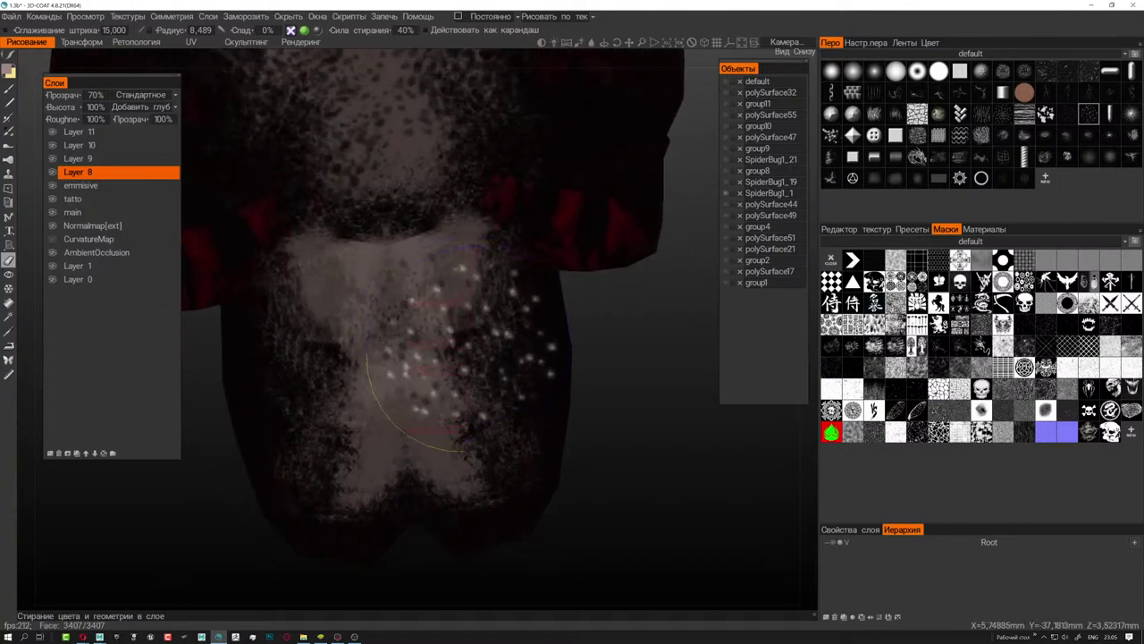
right_click_drag(438, 384, 465, 302)
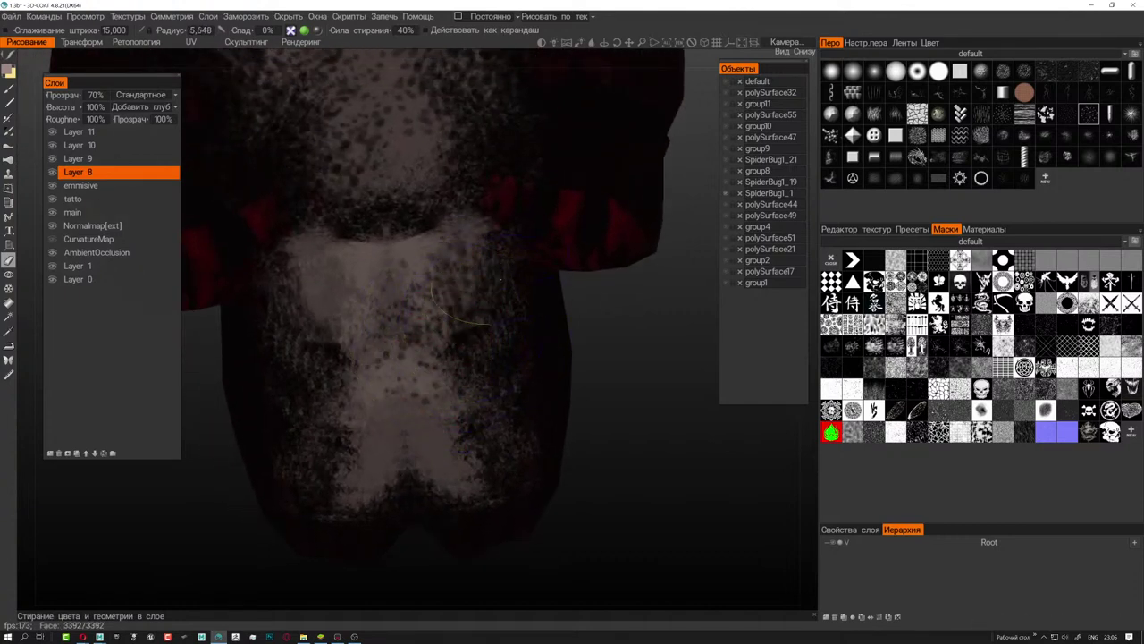
left_click_drag(474, 295, 451, 490)
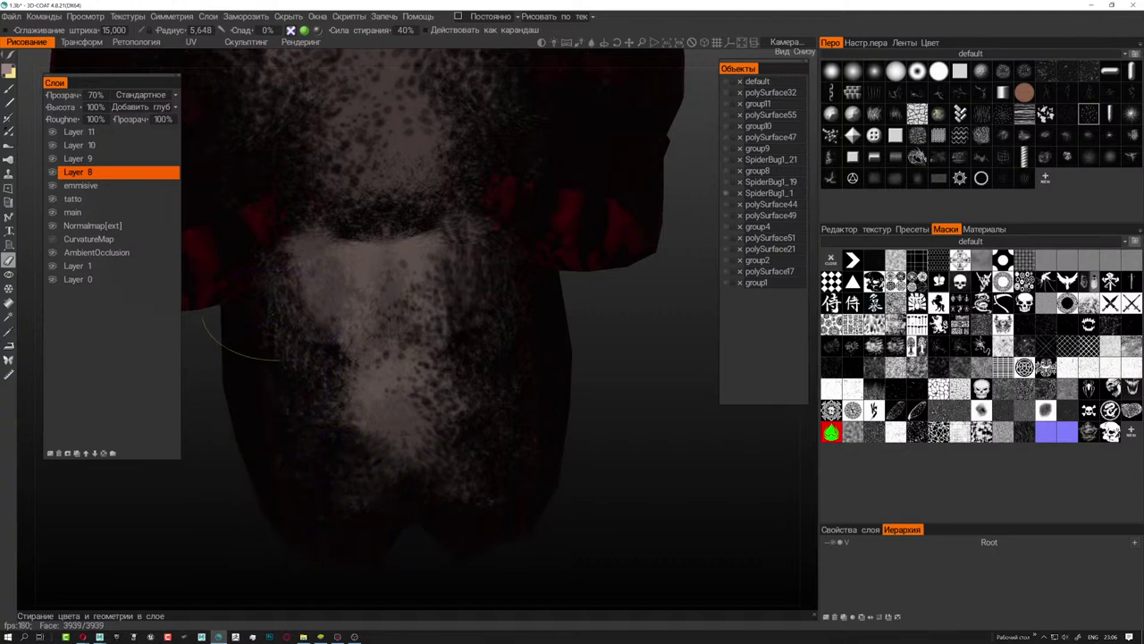
- Orbit in on the eye socket and make Layer 11 the active paint layer
middle_click_drag(295, 268, 385, 286)
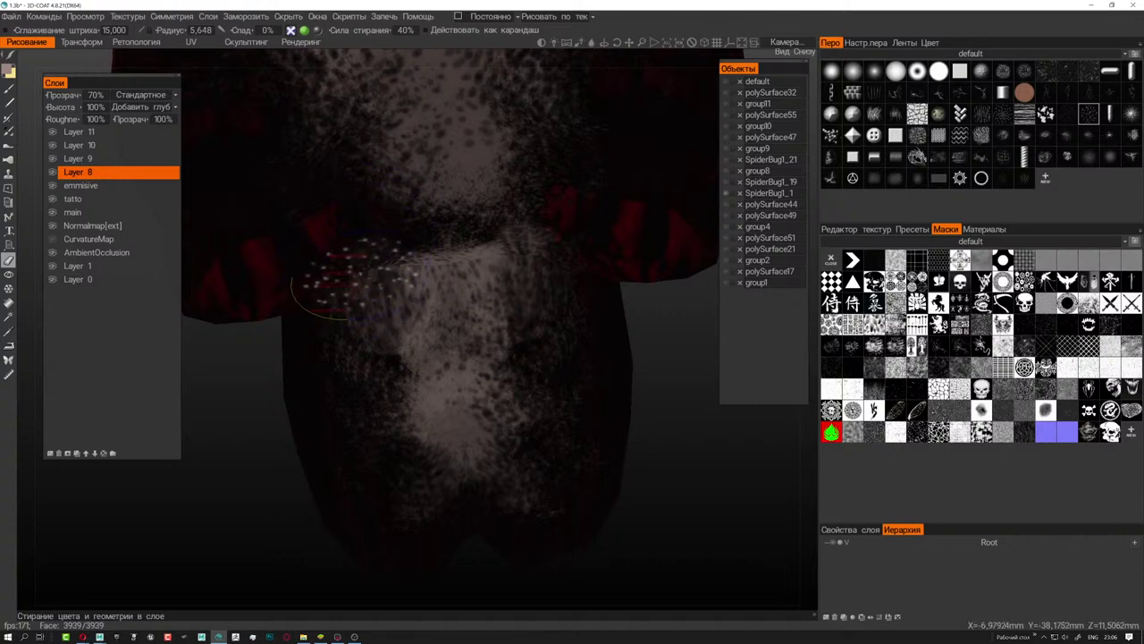
mouse_move(322, 286)
left_mouse_down("alt")
mouse_move(376, 232)
mouse_move(431, 338)
mouse_move(438, 380)
left_mouse_up("alt")
mouse_move(358, 357)
left_mouse_down("alt")
mouse_move(515, 367)
mouse_move(483, 286)
left_mouse_up("alt")
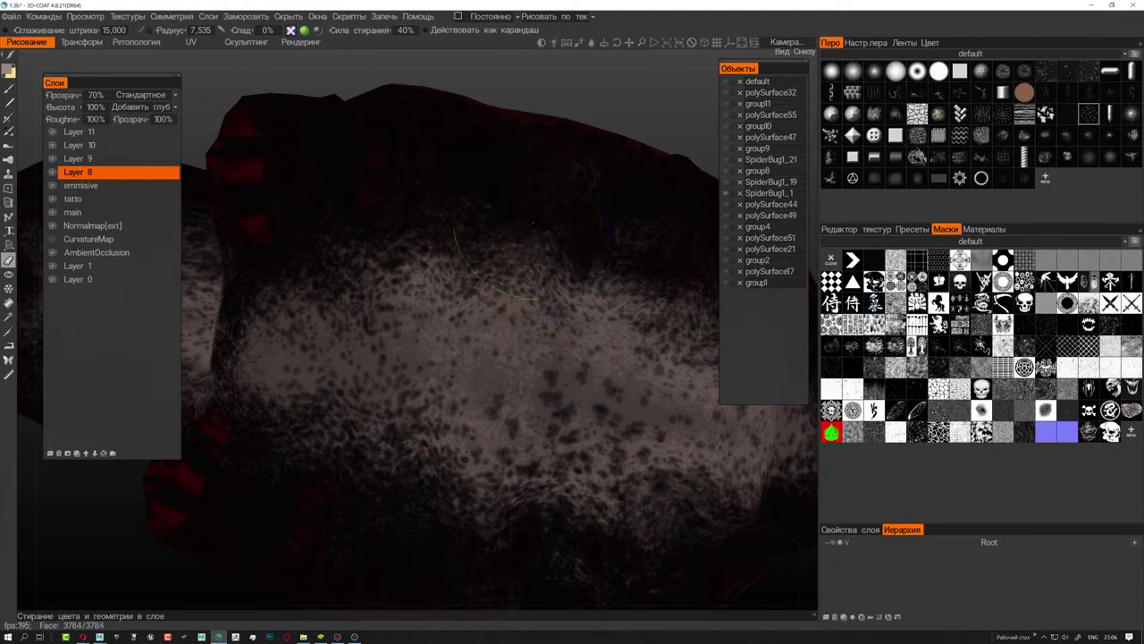
mouse_move(515, 234)
left_mouse_down("alt")
mouse_move(536, 358)
mouse_move(745, 465)
left_mouse_up("alt")
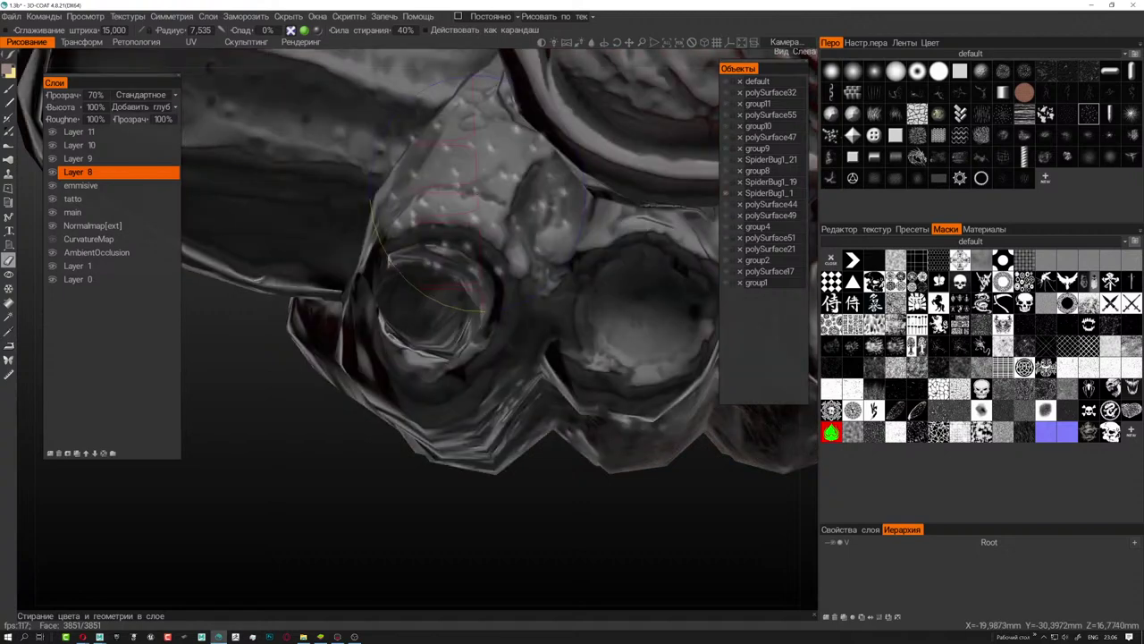
scroll(438, 269, "up", 2)
scroll(456, 264, "up", 3)
scroll(480, 254, "up", 3)
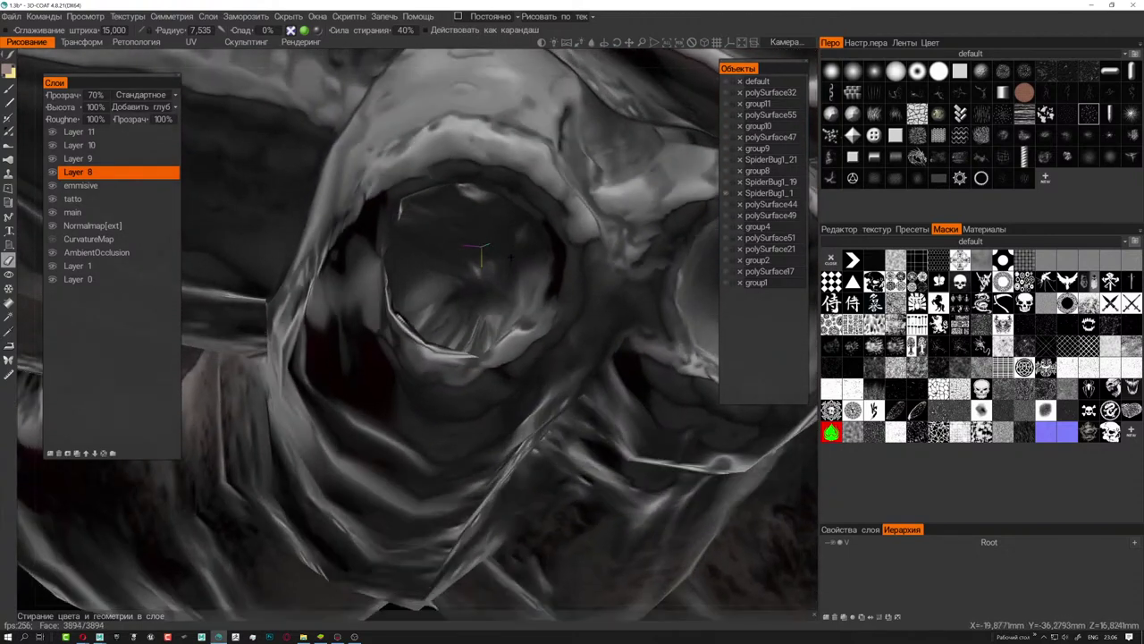
scroll(480, 254, "down", 3)
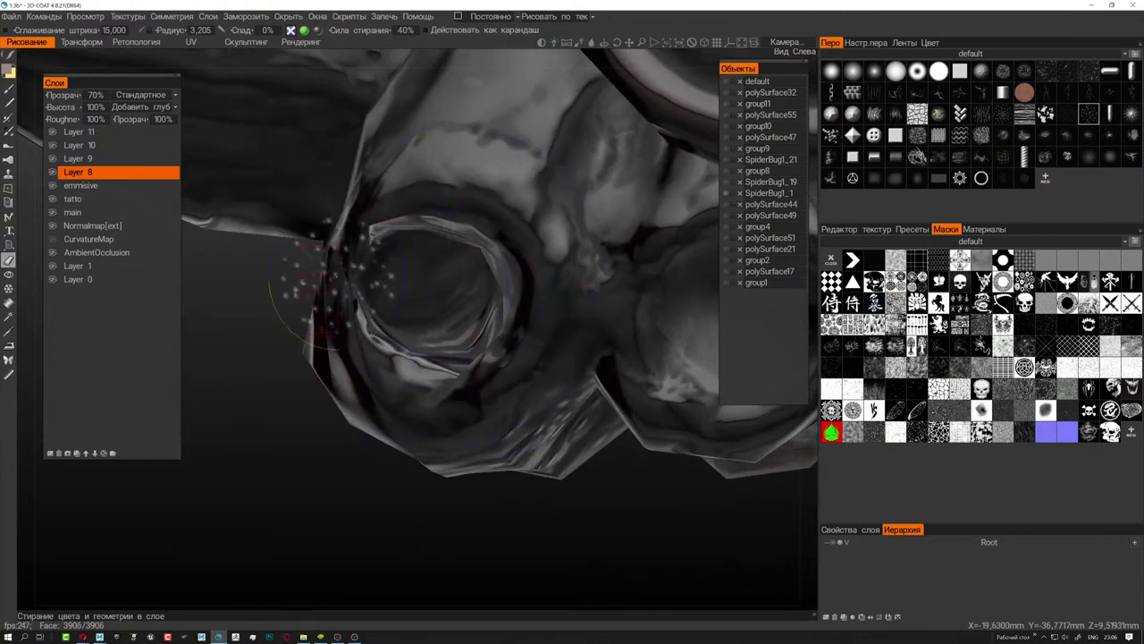
left_click(85, 132)
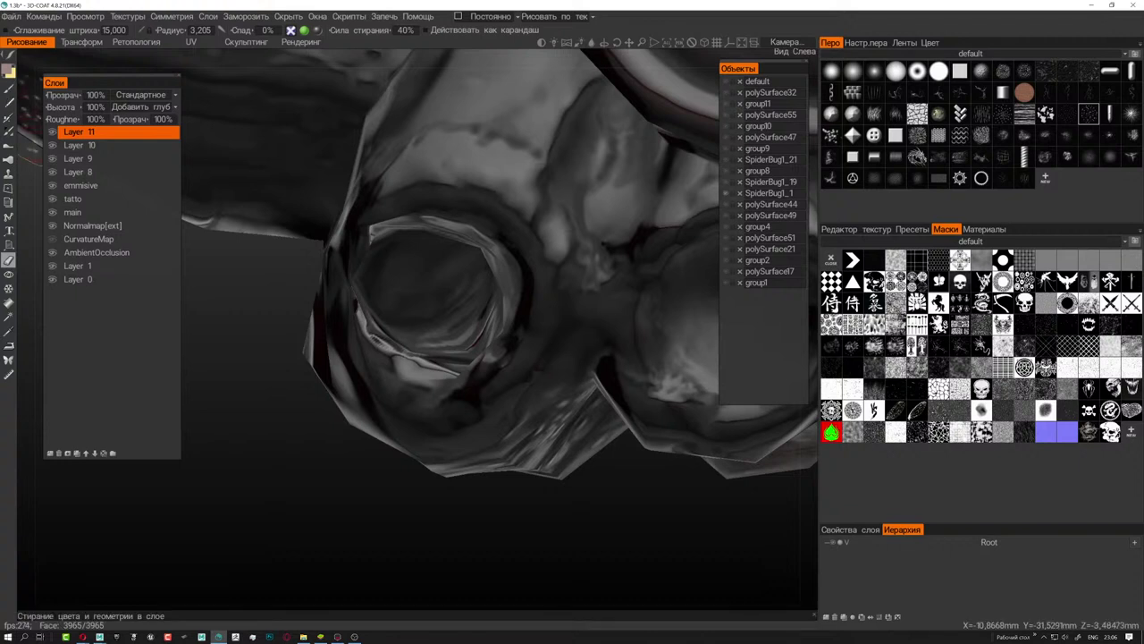
- Switch to the Paint brush at 9% roughness, test a stroke in the socket, then undo it
left_click(11, 88)
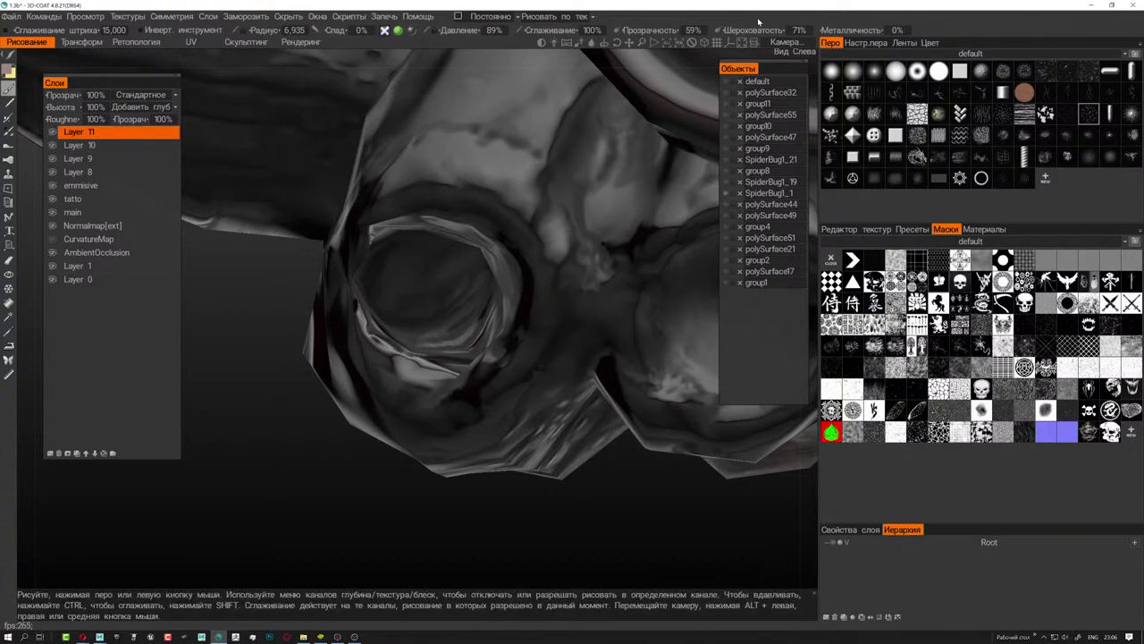
left_click_drag(663, 30, 666, 31)
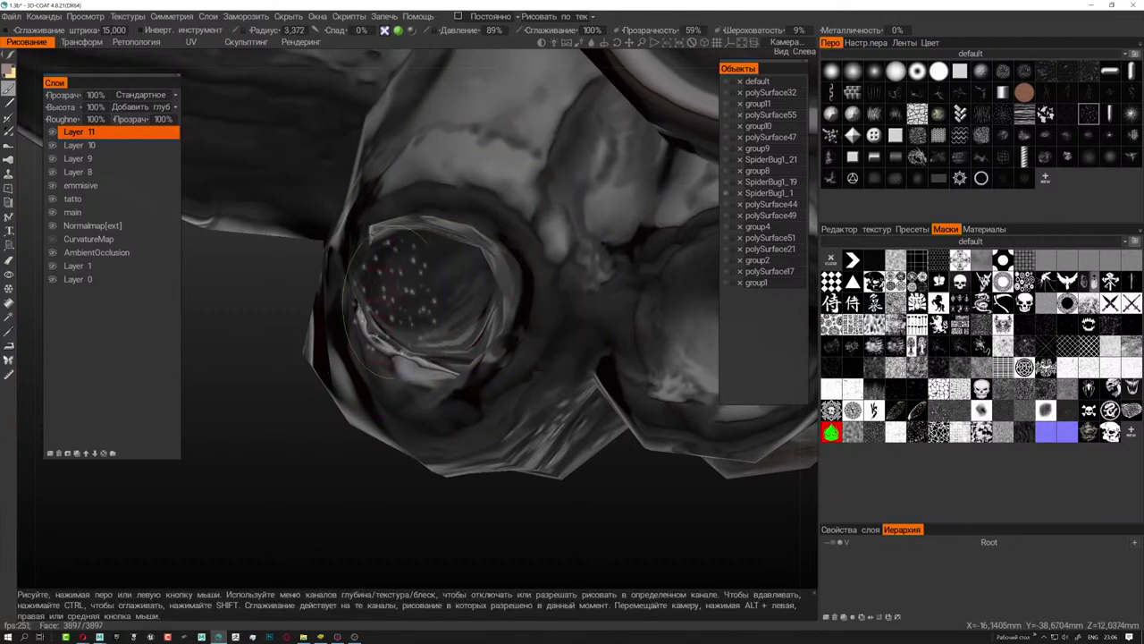
mouse_move(500, 269)
left_mouse_down("alt")
mouse_move(463, 295)
mouse_move(429, 286)
mouse_move(474, 170)
left_mouse_up("alt")
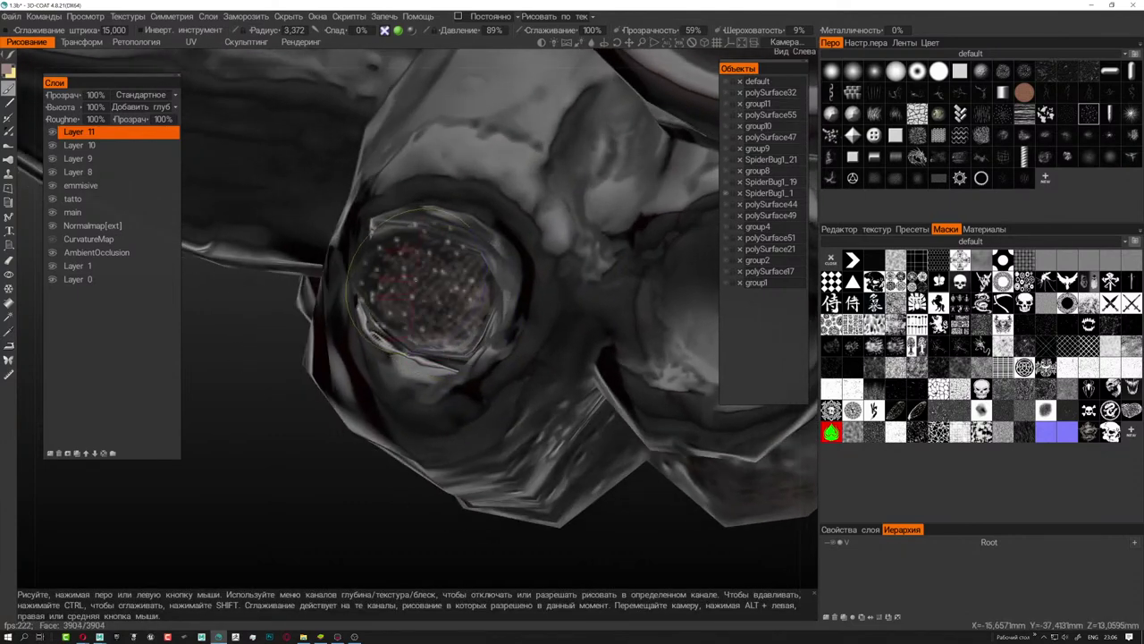
key("ctrl+z")
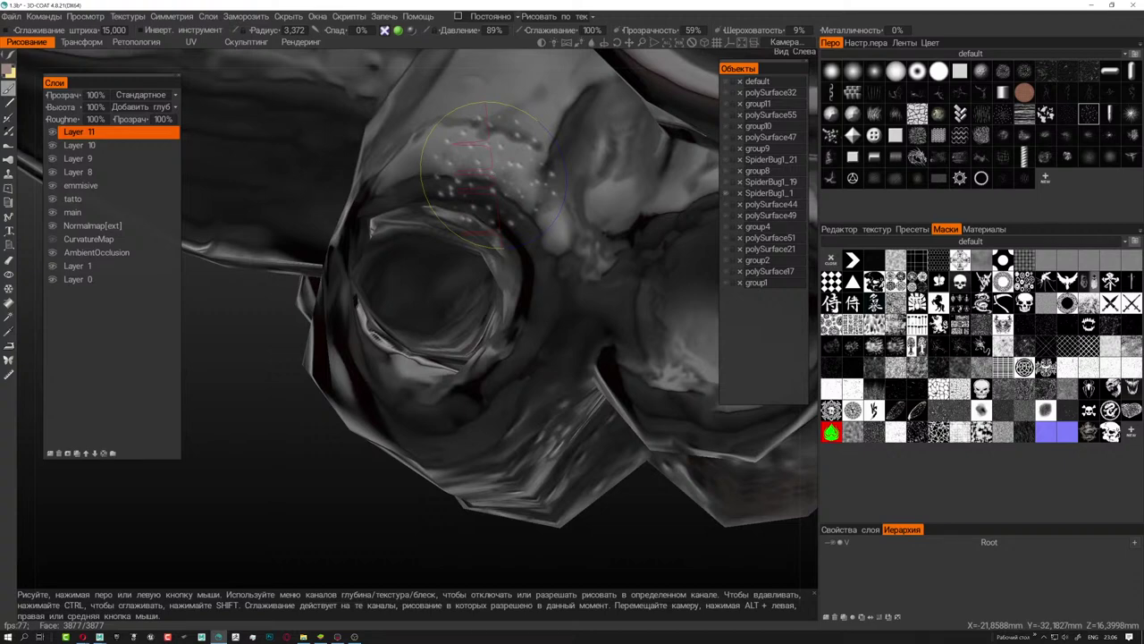
mouse_move(461, 223)
left_mouse_down("alt")
mouse_move(478, 255)
mouse_move(424, 286)
left_mouse_up("alt")
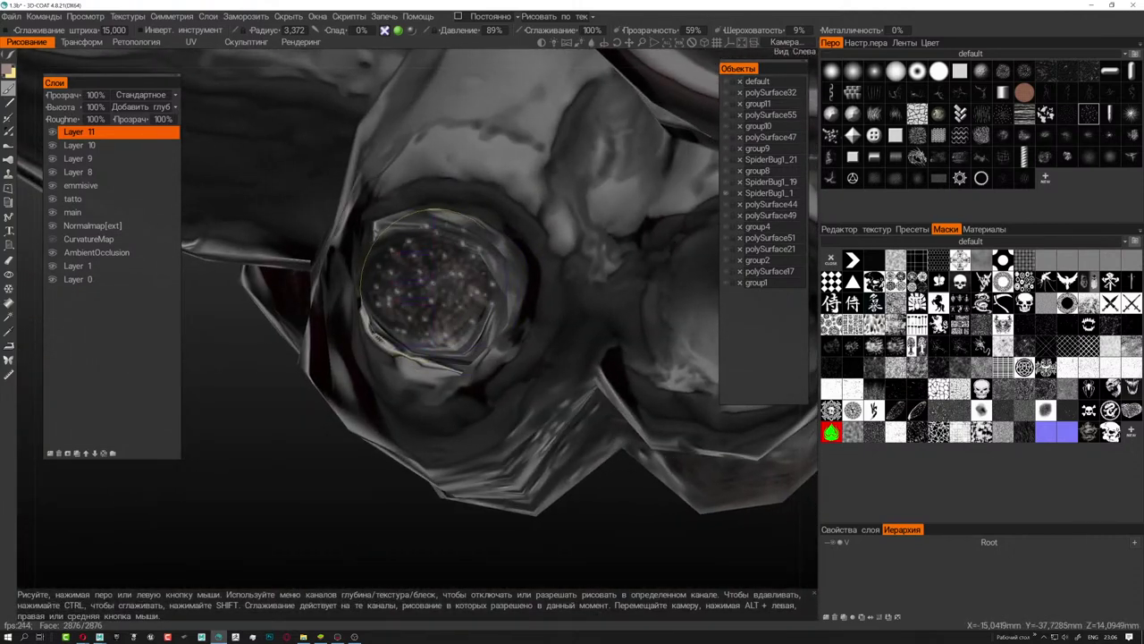
- Add Layer 12 and set a near-black paint colour at 100% opacity
left_click(49, 454)
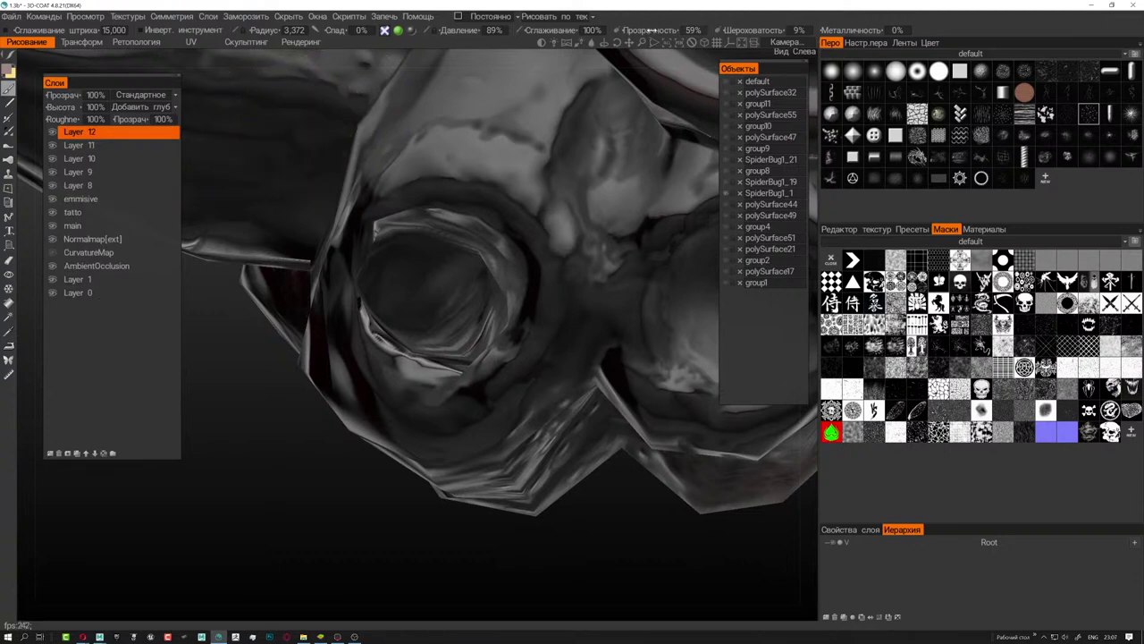
left_click_drag(649, 29, 706, 30)
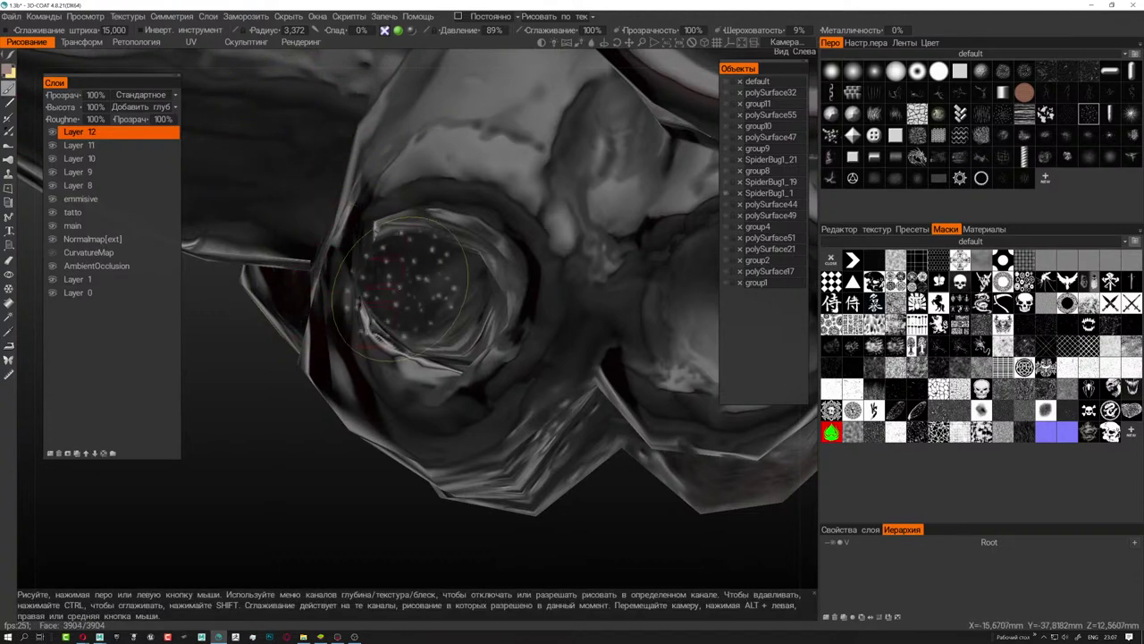
left_click(9, 70)
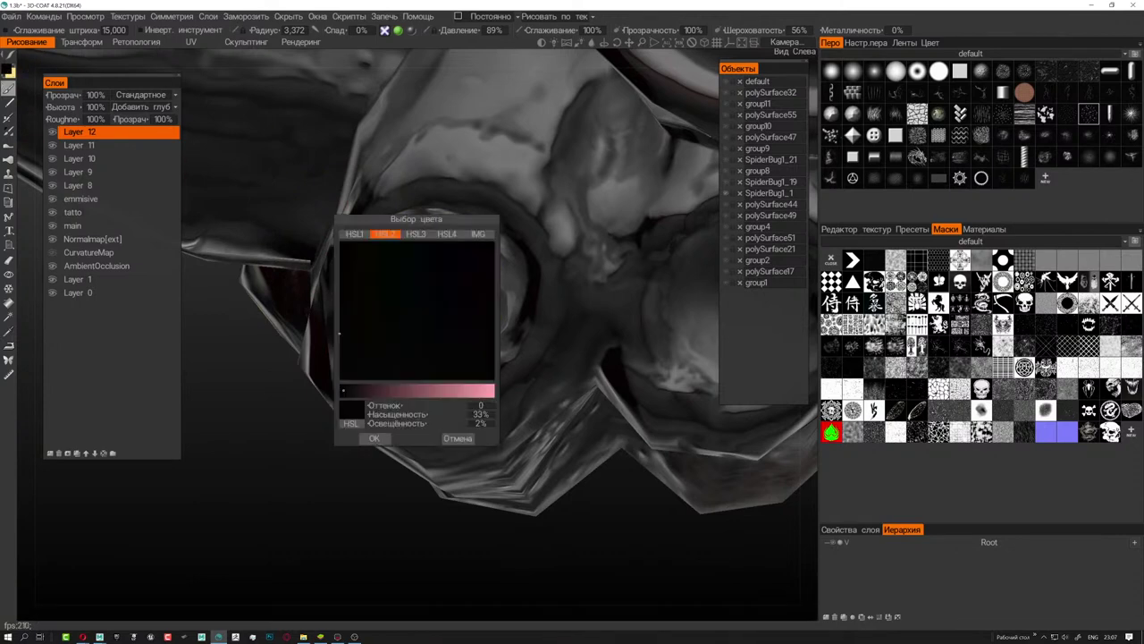
left_click(340, 357)
left_click(352, 392)
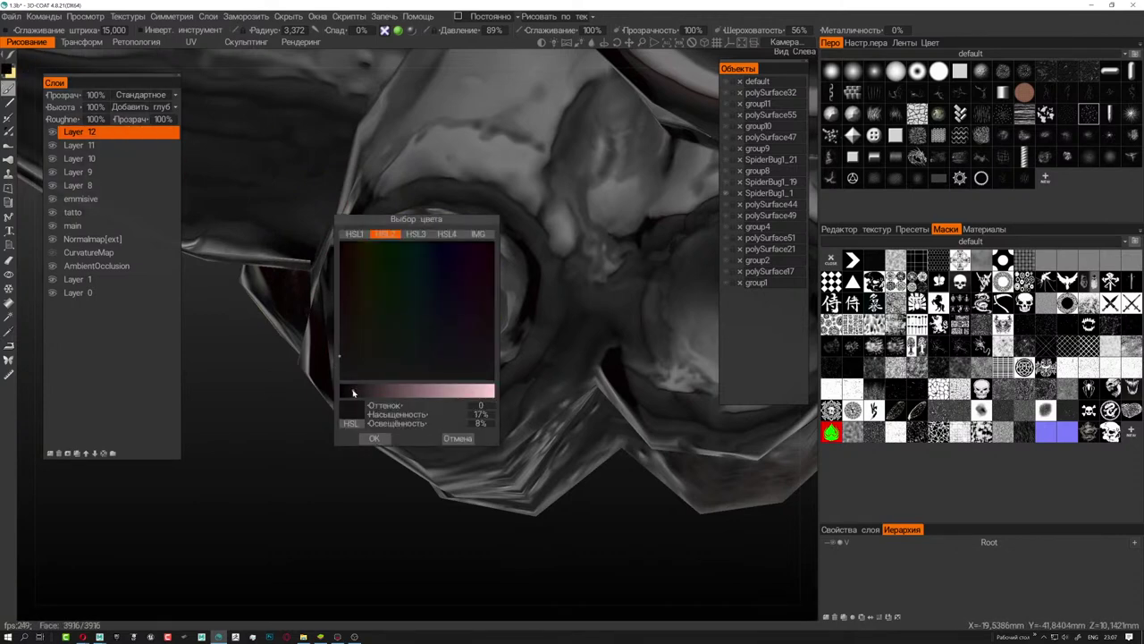
left_click(370, 437)
- Paint the eye socket interiors dark, resizing the brush to fit each socket
right_click_drag(480, 253, 500, 268)
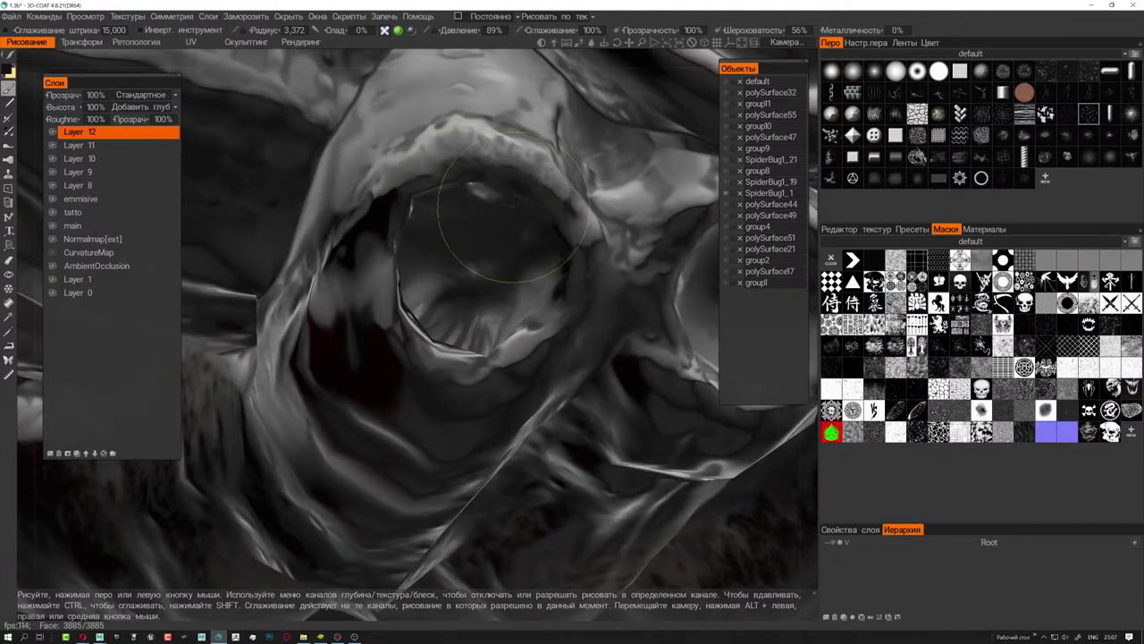
right_click_drag(498, 229, 519, 212)
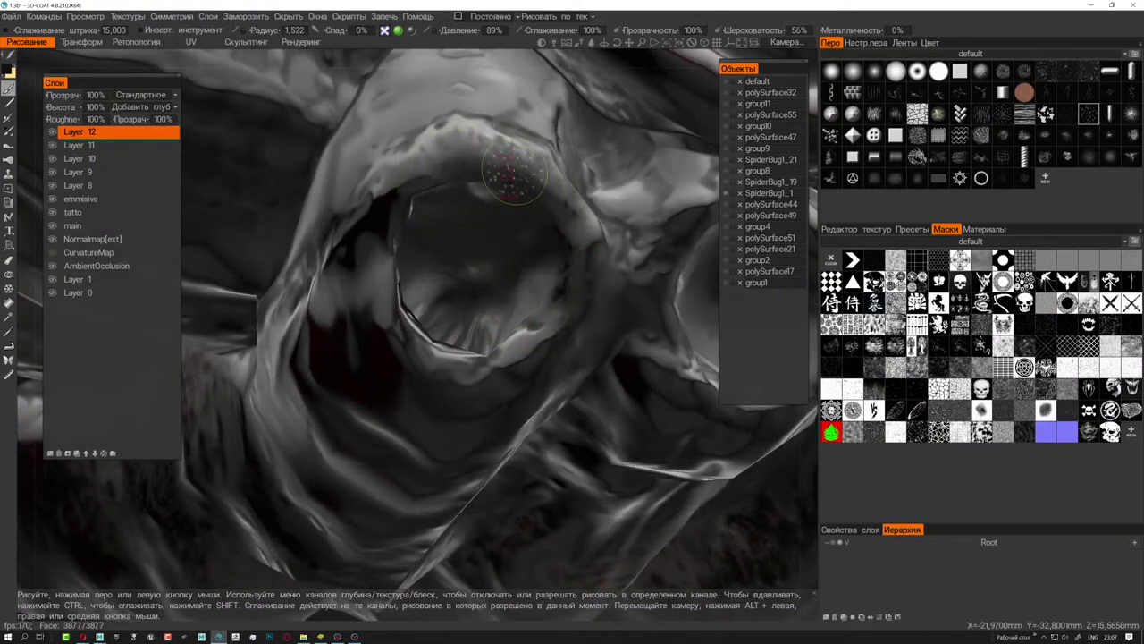
left_click_drag(483, 340, 520, 311, "alt")
left_click_drag(409, 291, 429, 377)
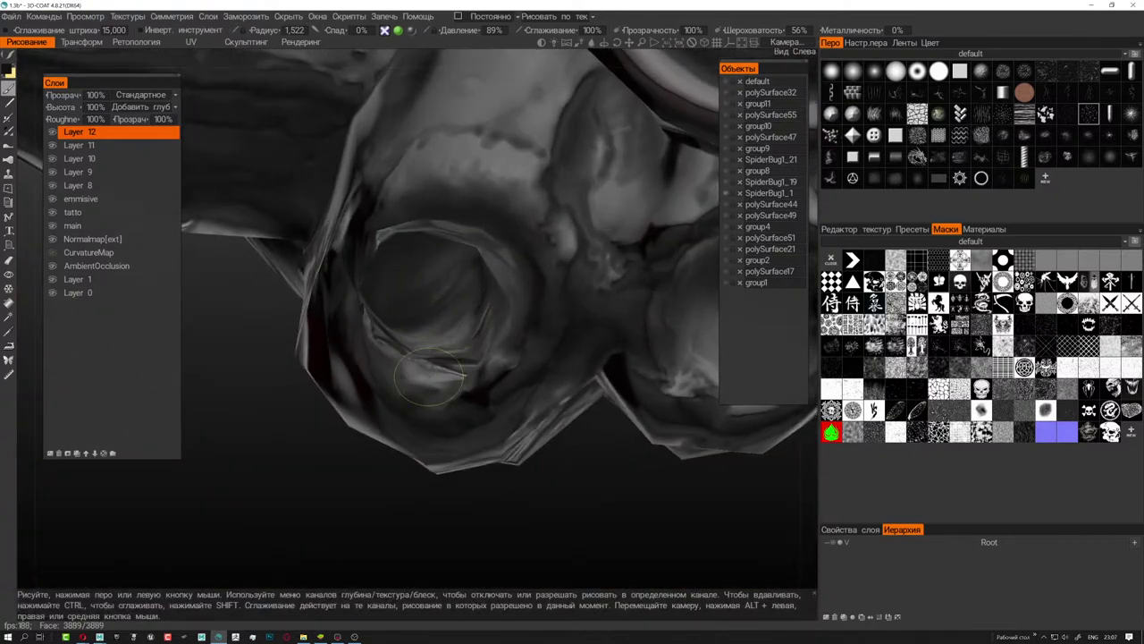
right_click_drag(391, 358, 420, 357)
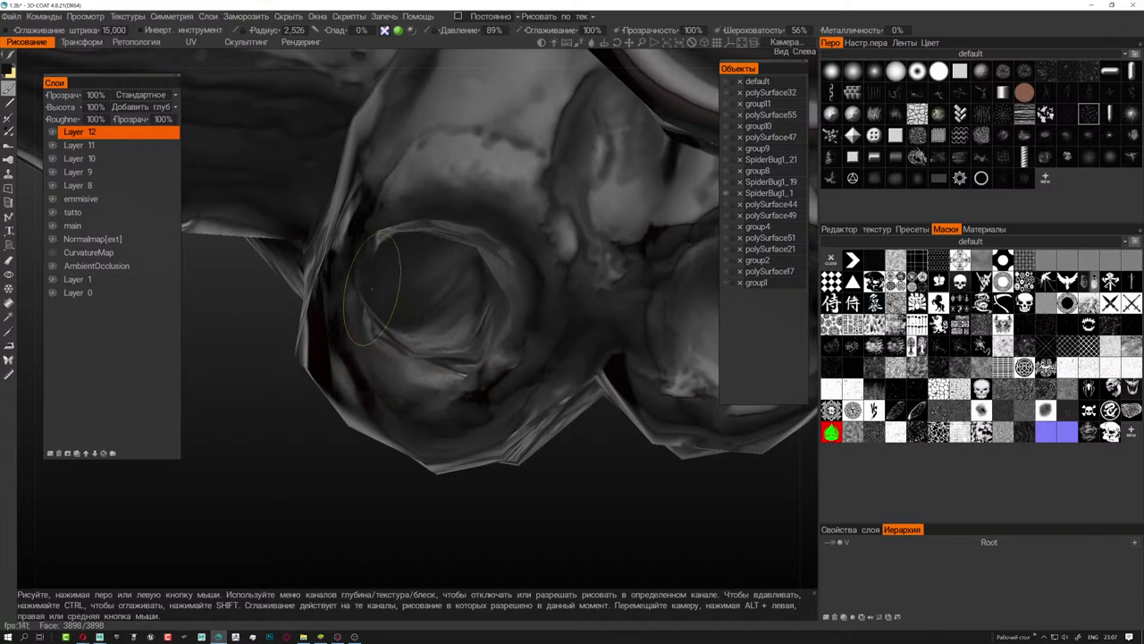
left_click_drag(372, 288, 480, 255, "alt")
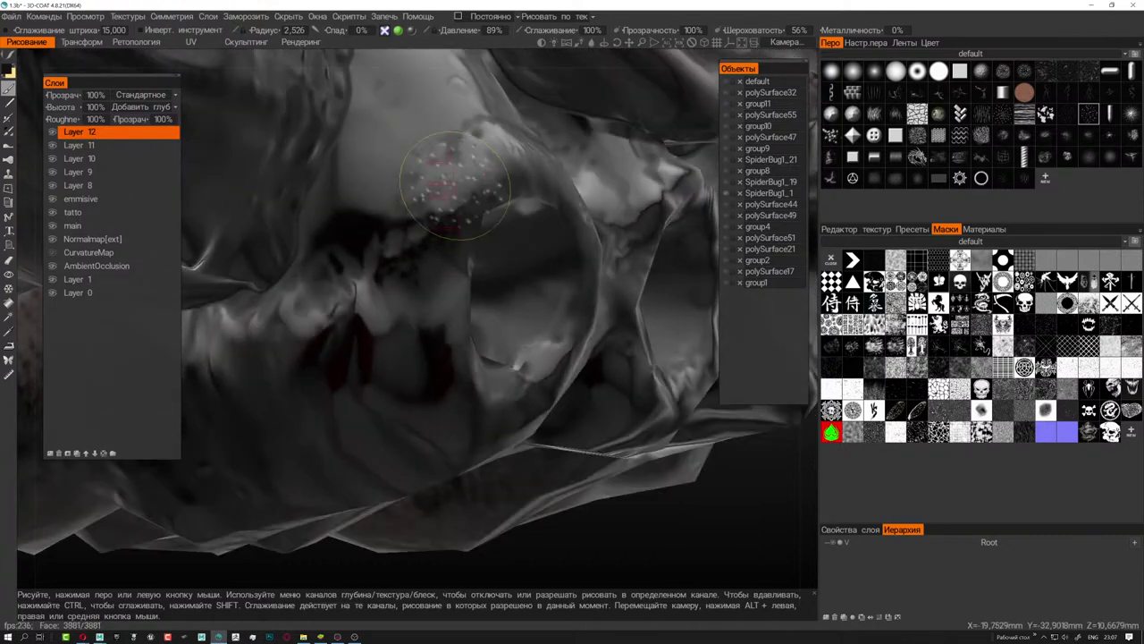
right_click_drag(456, 224, 545, 223)
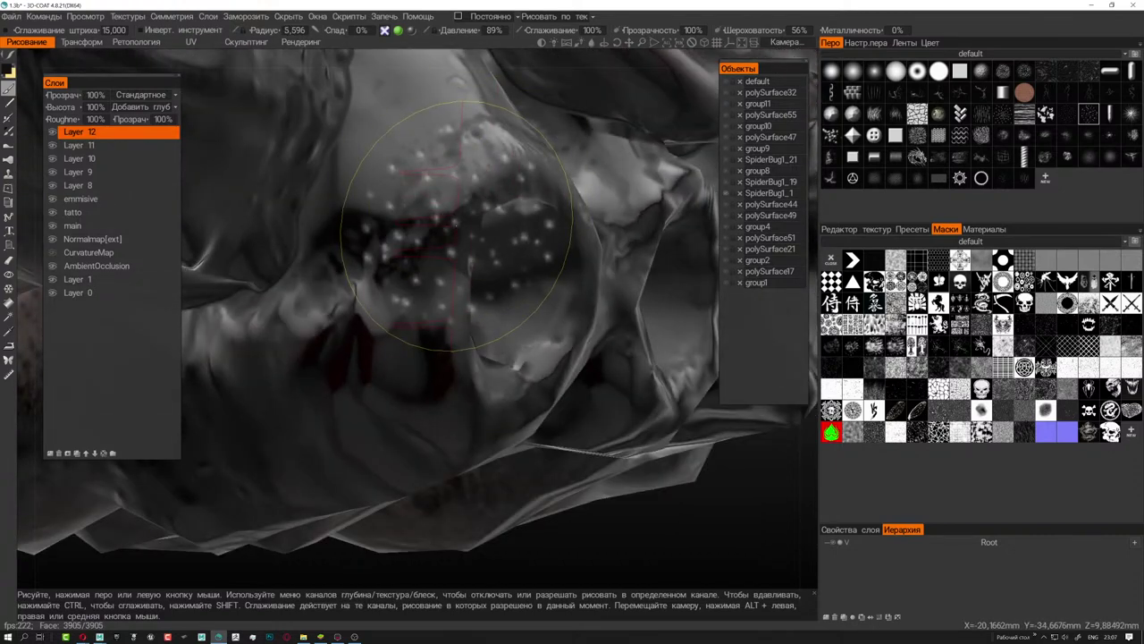
right_click_drag(456, 228, 378, 228)
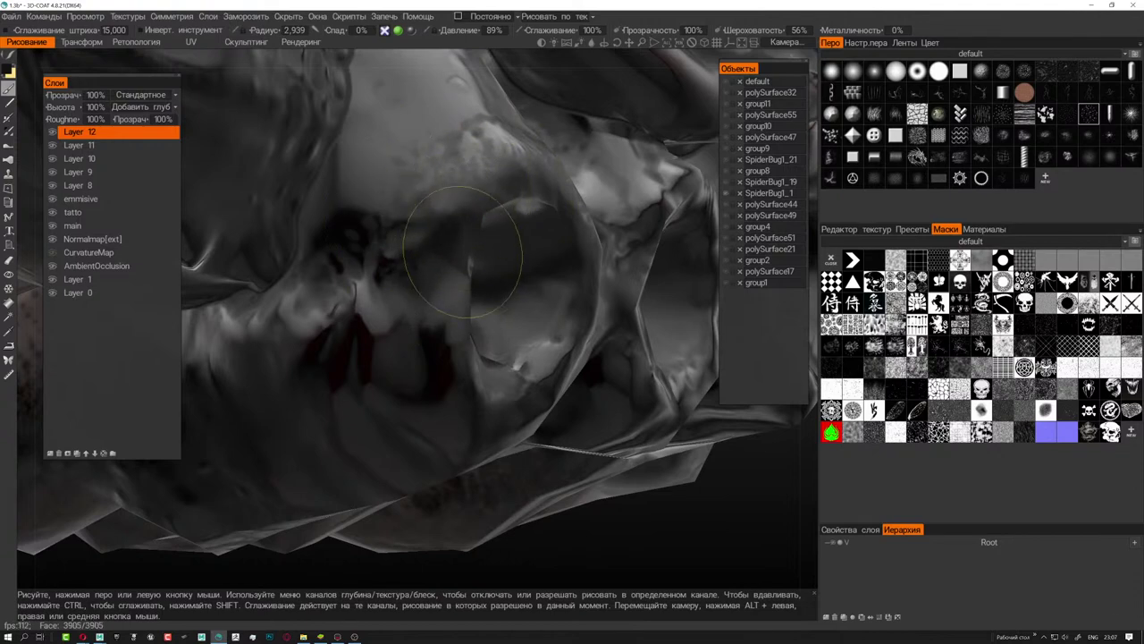
mouse_move(483, 385)
left_mouse_down("alt")
mouse_move(468, 250)
mouse_move(487, 346)
mouse_move(465, 366)
left_mouse_up("alt")
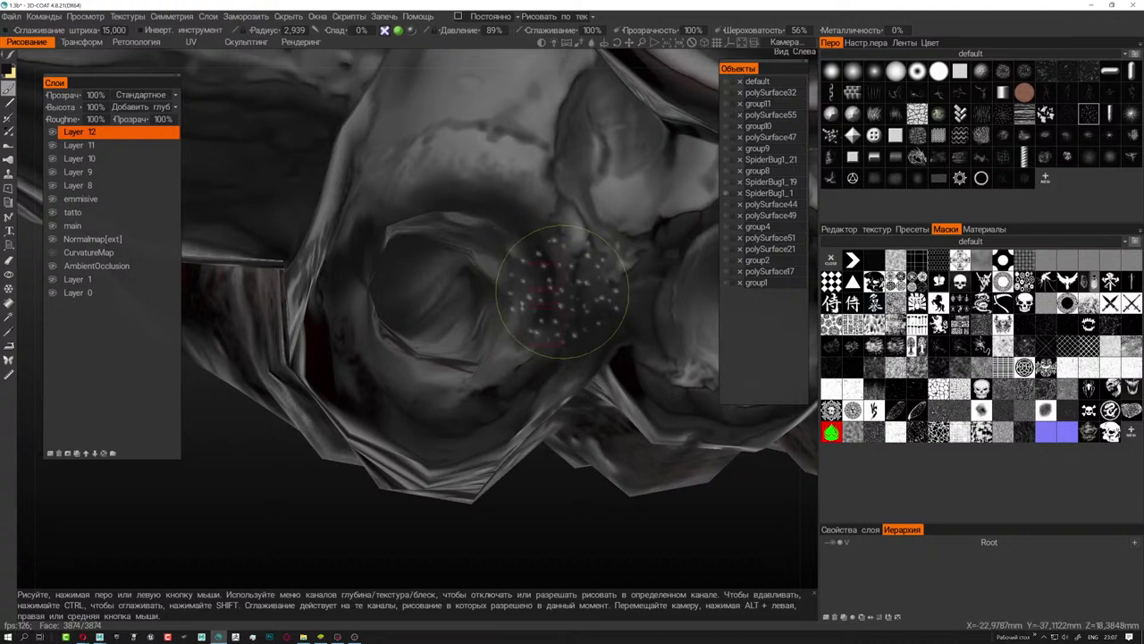
scroll(500, 277, "up", 2)
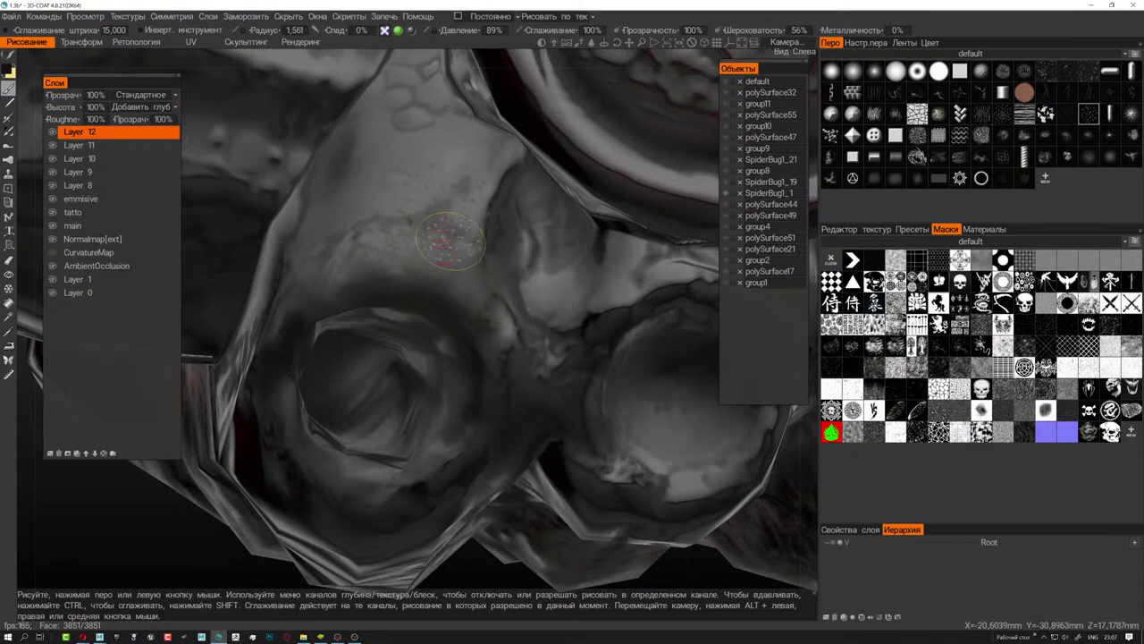
mouse_move(456, 234)
left_mouse_down("alt")
mouse_move(465, 260)
mouse_move(409, 314)
left_mouse_up("alt")
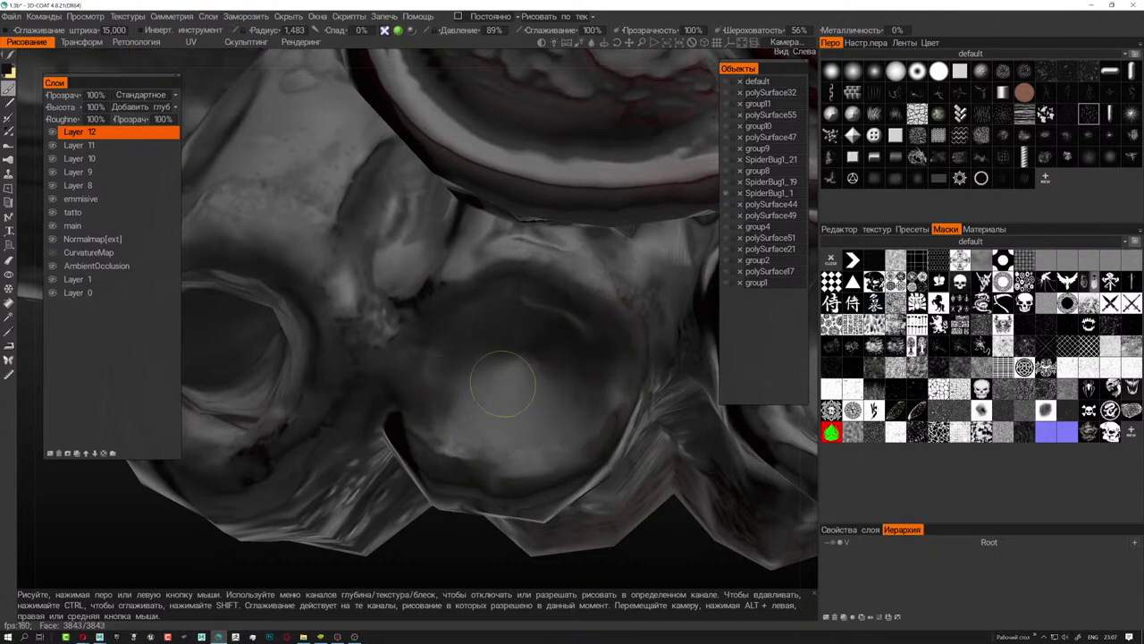
- Shrink the brush and spray white speckles over the tooth socket seen from below
left_click_drag(502, 382, 546, 320, "alt")
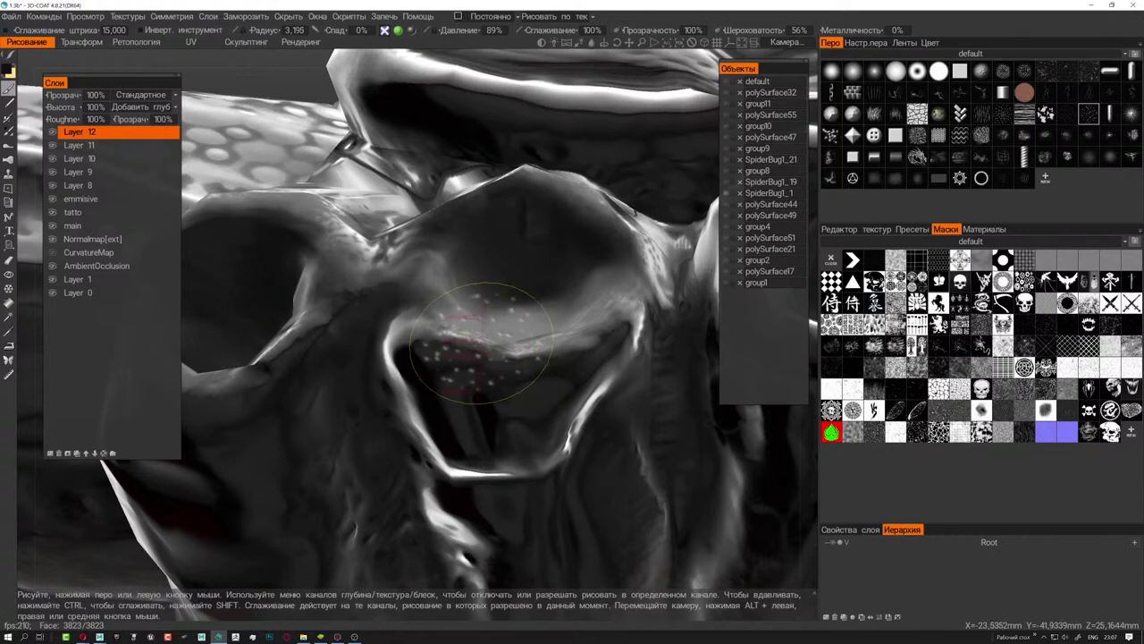
left_click_drag(498, 360, 426, 383, "alt")
right_click_drag(437, 368, 268, 308)
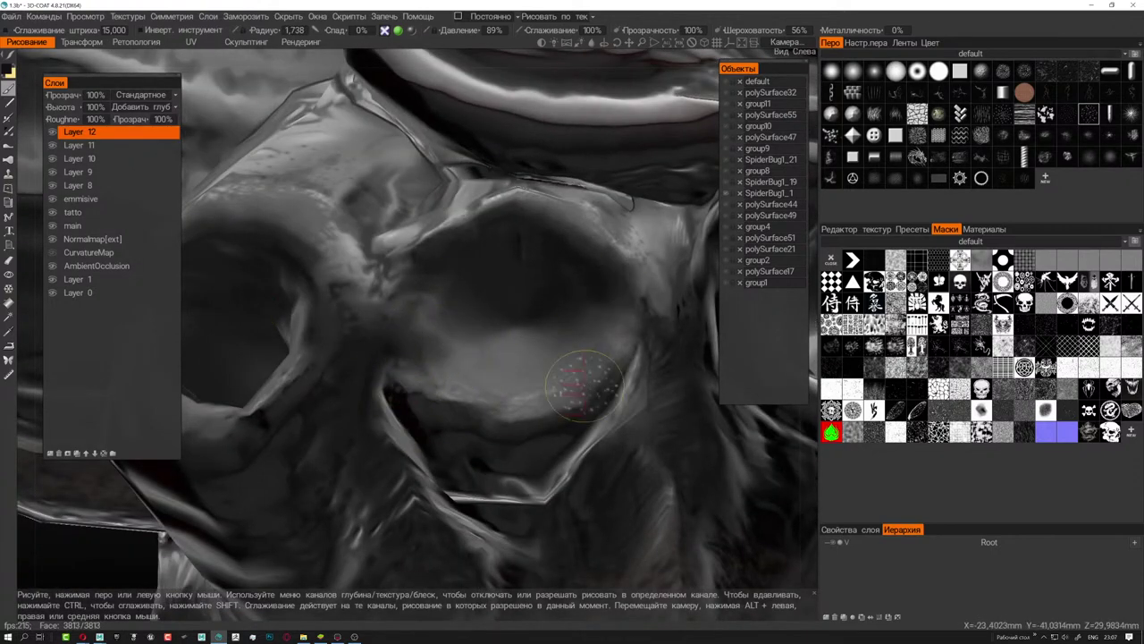
left_click_drag(272, 308, 476, 350, "alt")
right_click_drag(477, 350, 572, 344)
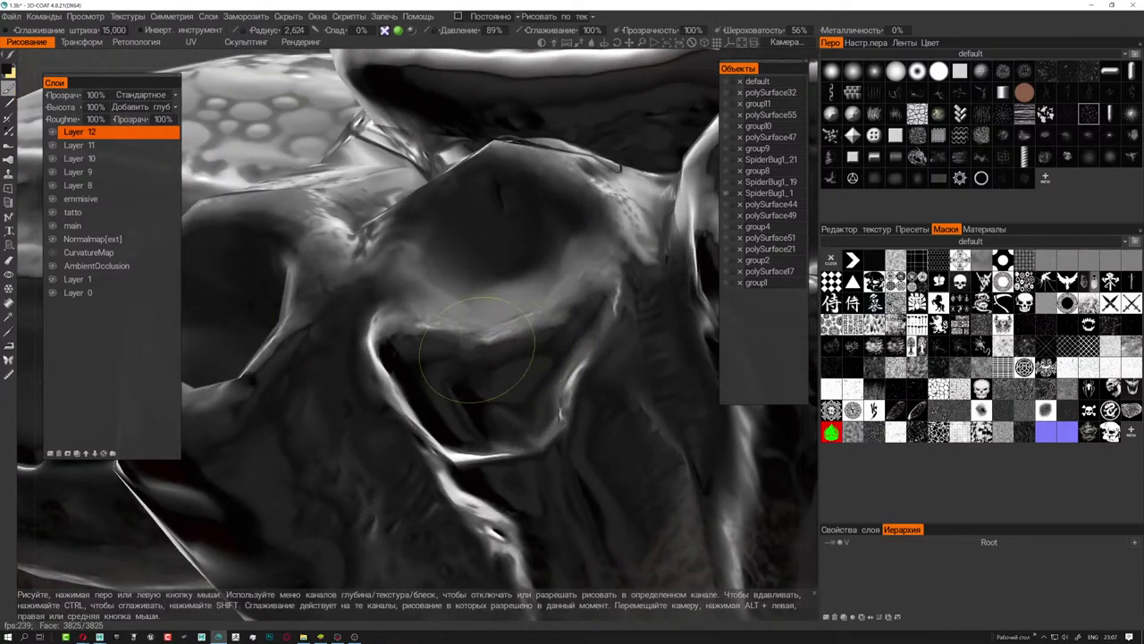
mouse_move(492, 332)
left_mouse_down("alt")
mouse_move(510, 327)
mouse_move(485, 406)
left_mouse_up("alt")
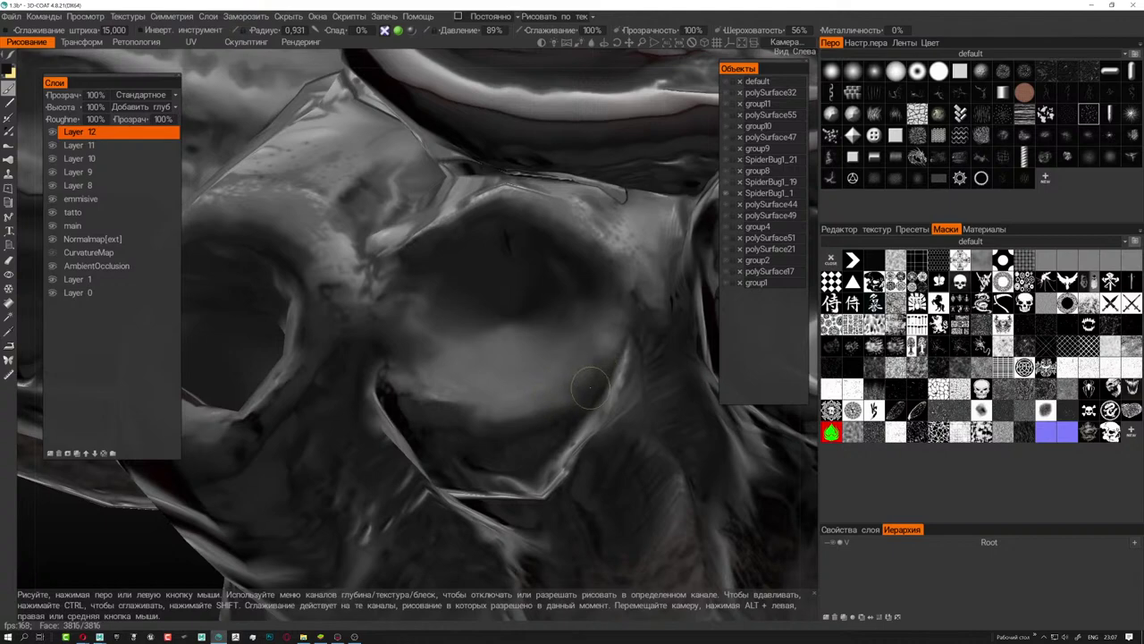
mouse_move(590, 387)
left_mouse_down("alt")
mouse_move(572, 295)
mouse_move(375, 443)
mouse_move(358, 366)
left_mouse_up("alt")
left_click_drag(398, 268, 472, 373)
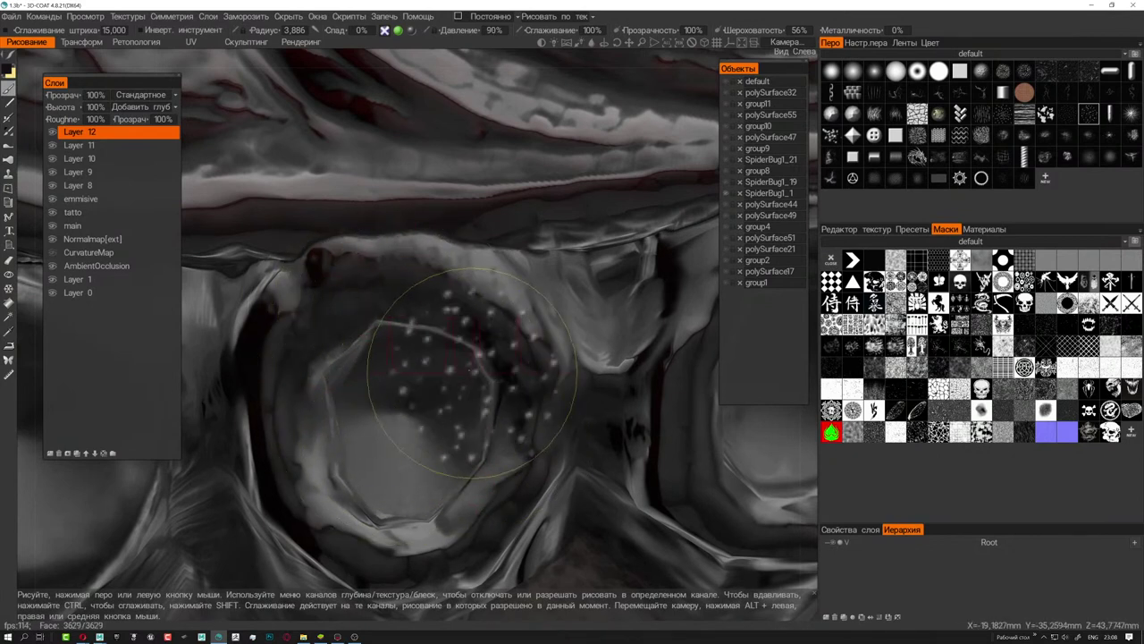
- Speckle the socket's lower rim and dab light and red dots inside it
right_click_drag(472, 374, 377, 295)
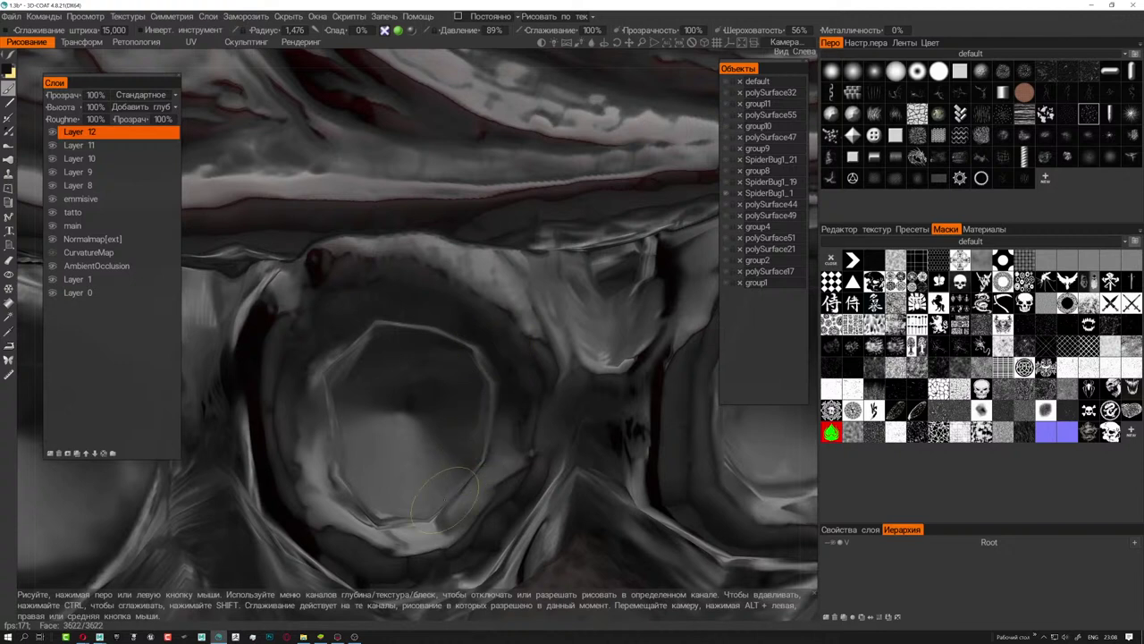
left_click_drag(483, 492, 402, 537)
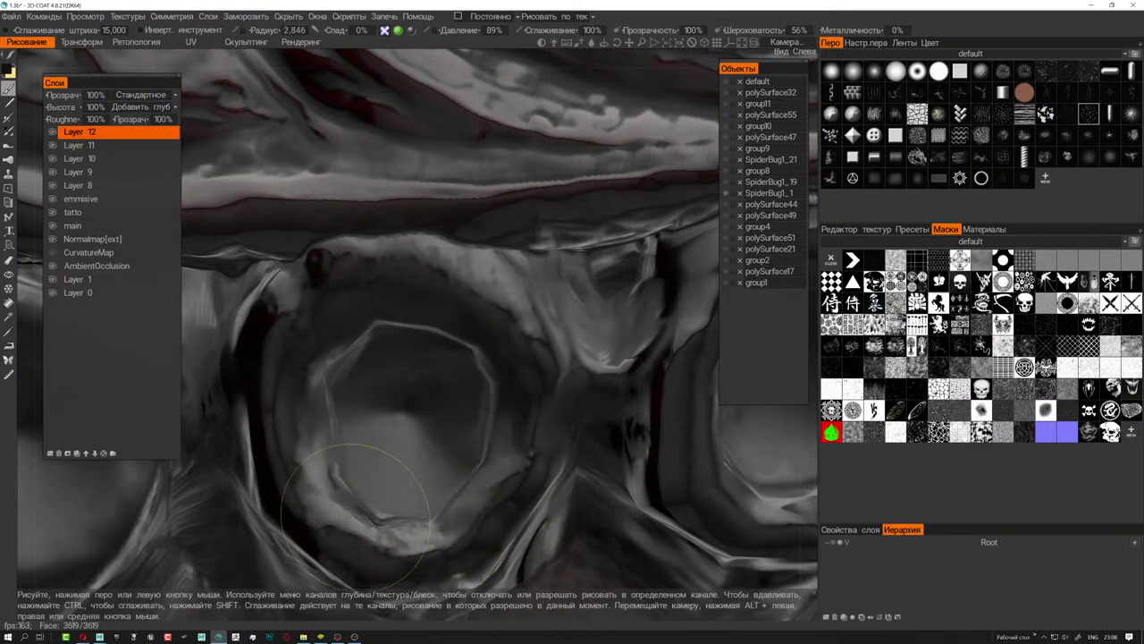
right_click_drag(295, 438, 322, 438)
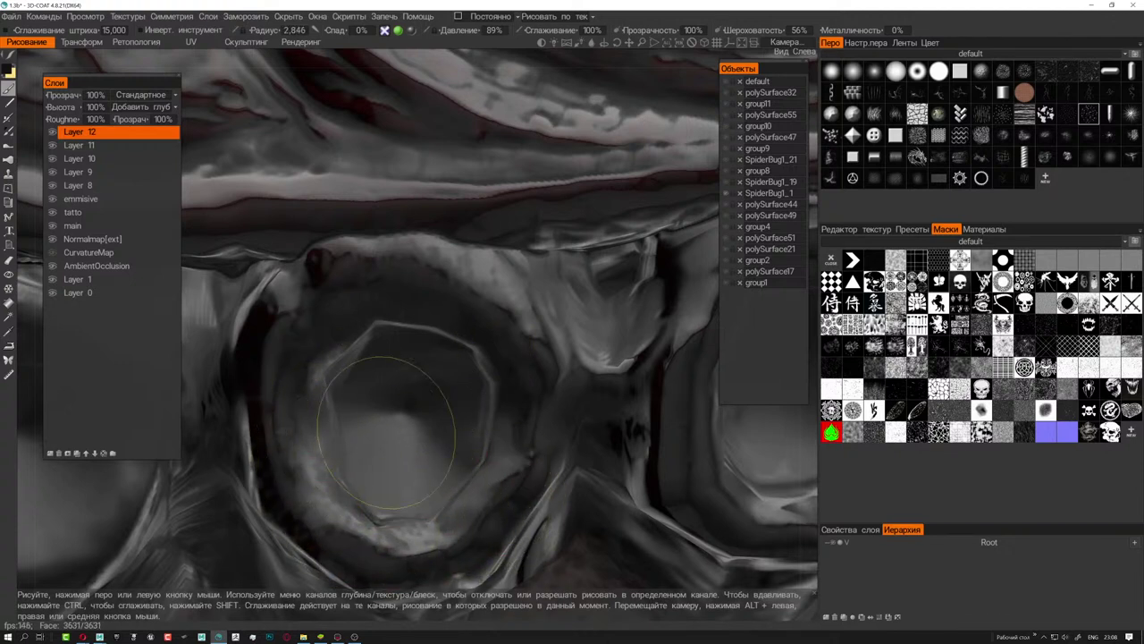
left_click_drag(413, 442, 456, 407)
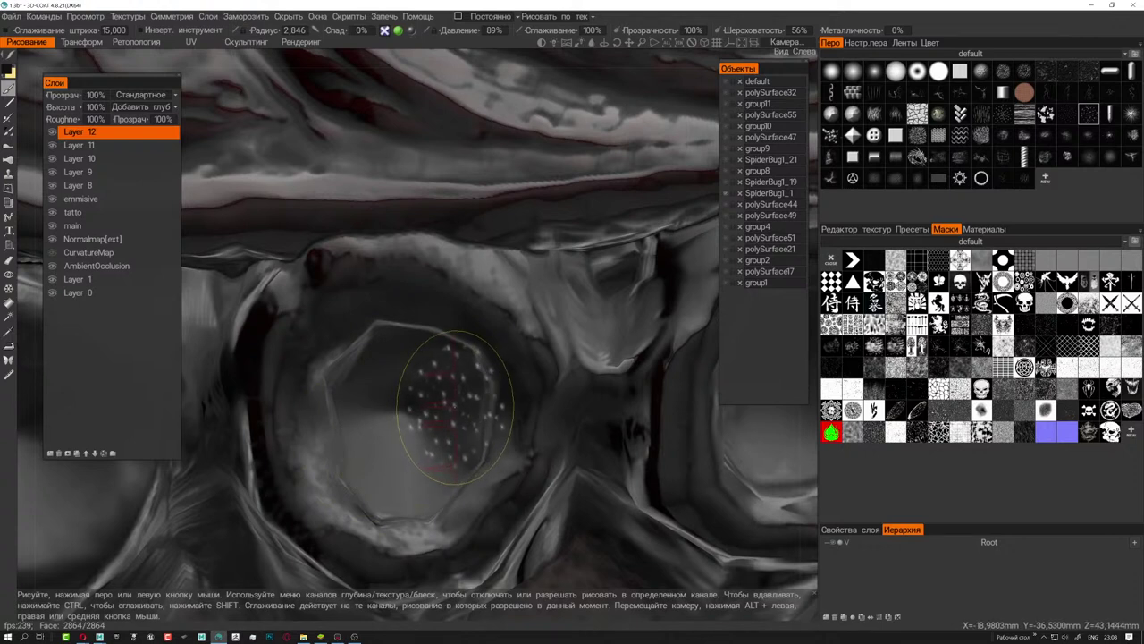
left_click_drag(455, 406, 447, 413)
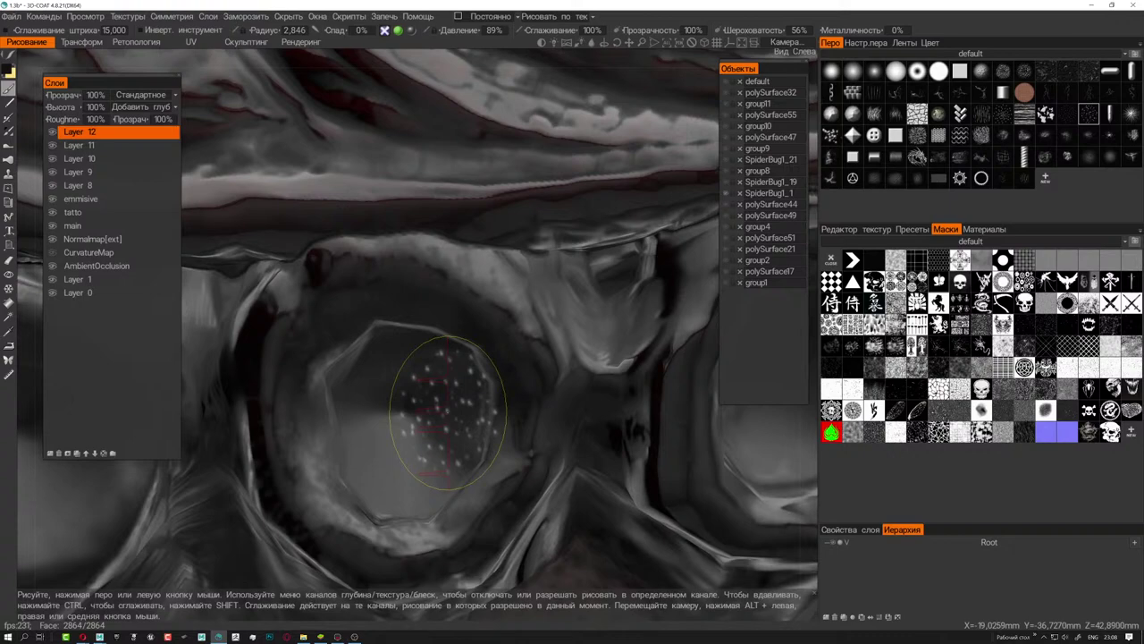
- Spray white dots into the neighbouring eye socket, undoing the unwanted rim strokes
scroll(447, 411, "down", 3)
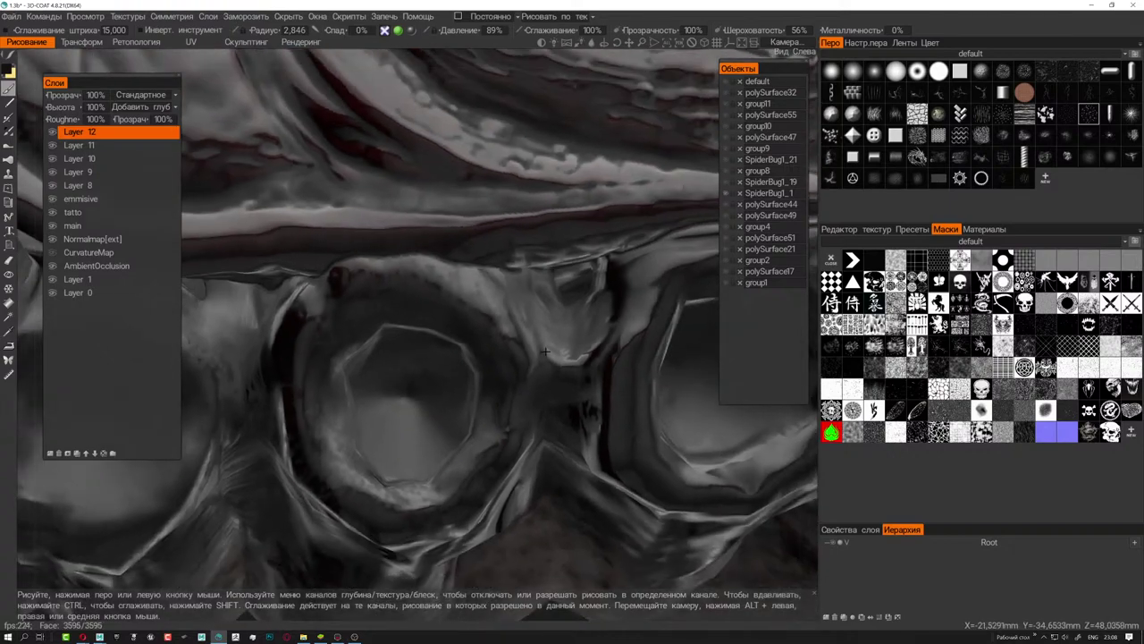
scroll(411, 331, "up", 3)
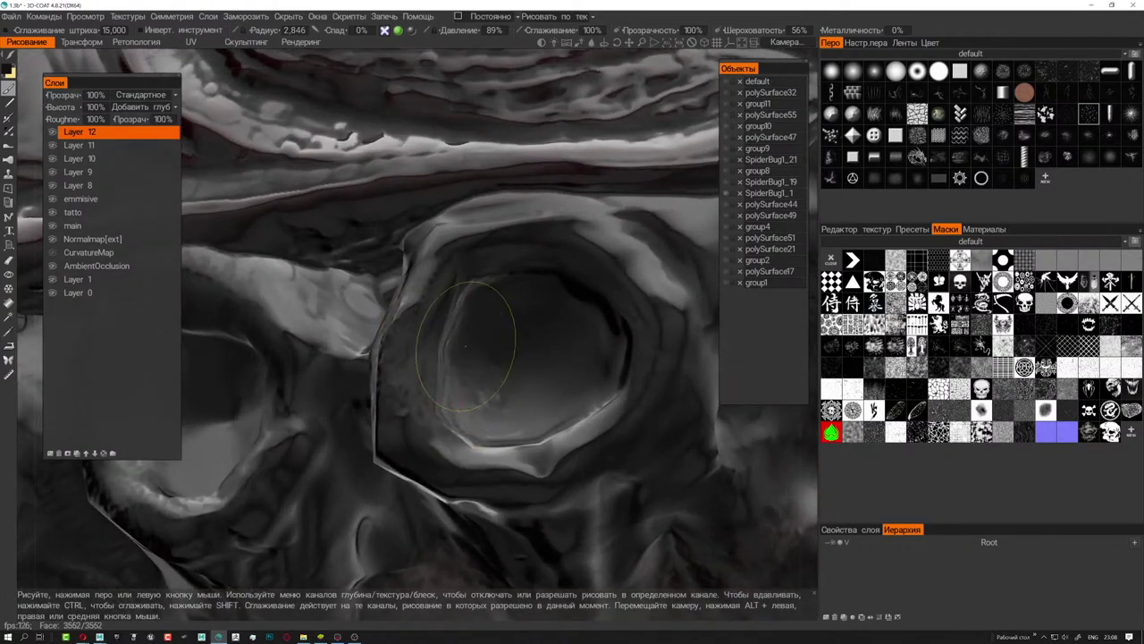
left_click_drag(440, 322, 484, 412)
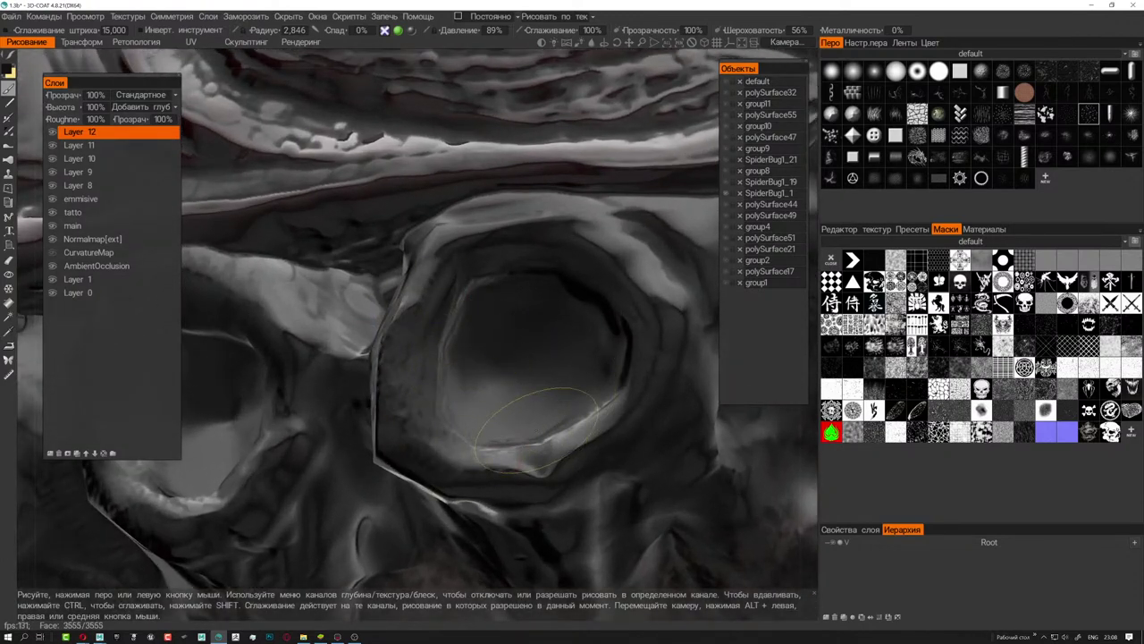
mouse_move(577, 295)
left_mouse_down()
mouse_move(590, 267)
mouse_move(582, 301)
left_mouse_up()
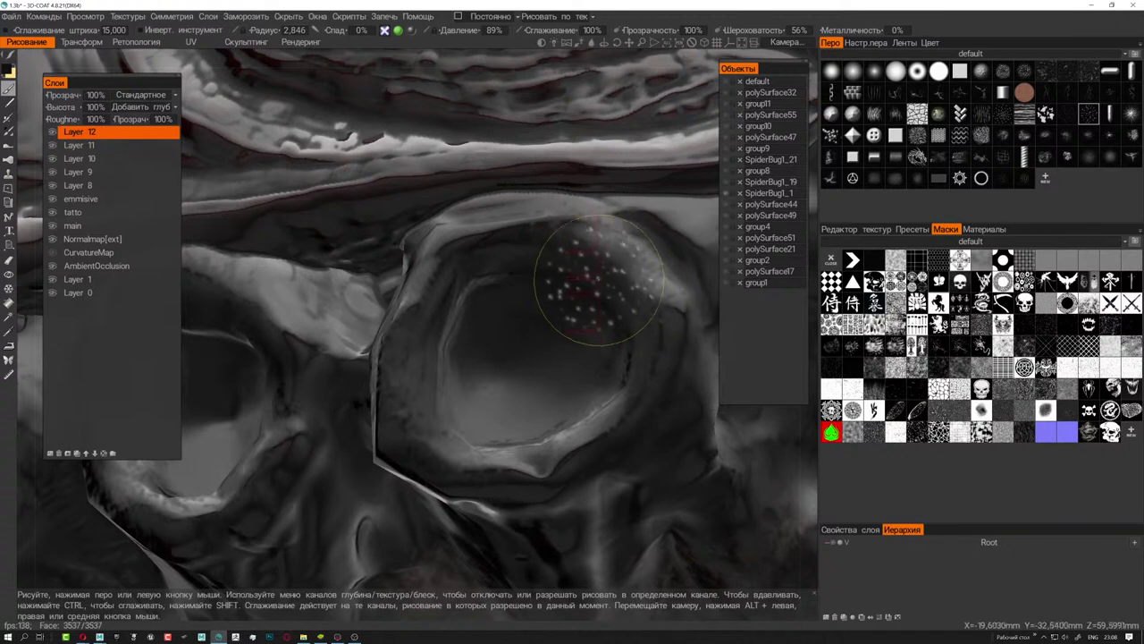
right_click_drag(582, 301, 599, 312)
left_click_drag(600, 313, 617, 268)
right_click_drag(617, 268, 597, 273)
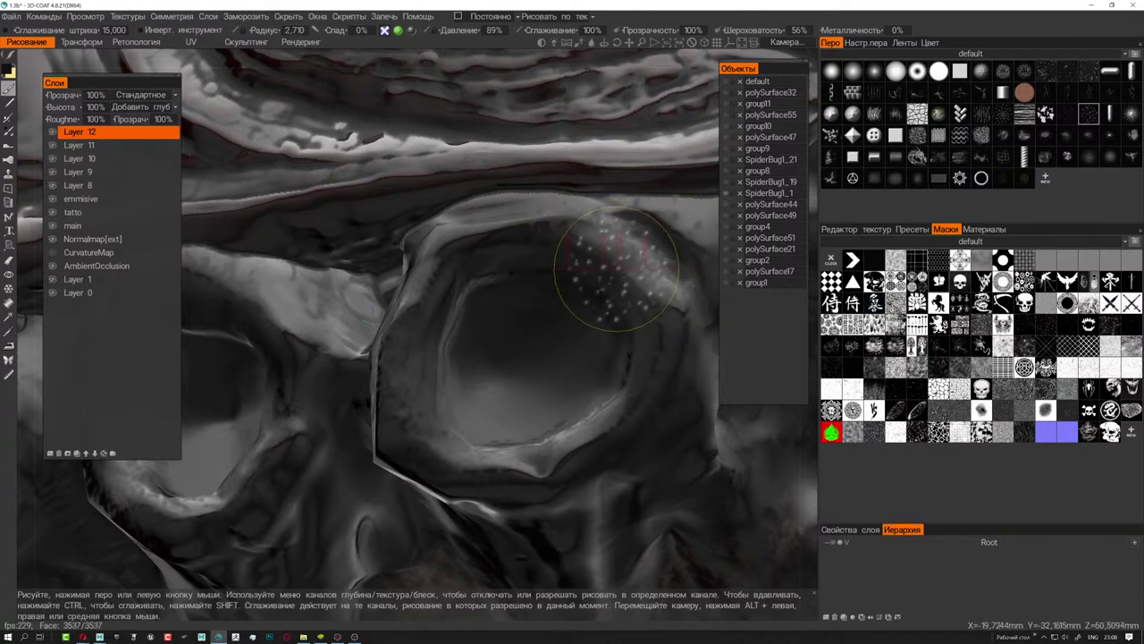
key("ctrl+z")
left_click_drag(515, 274, 473, 281)
key("ctrl+z")
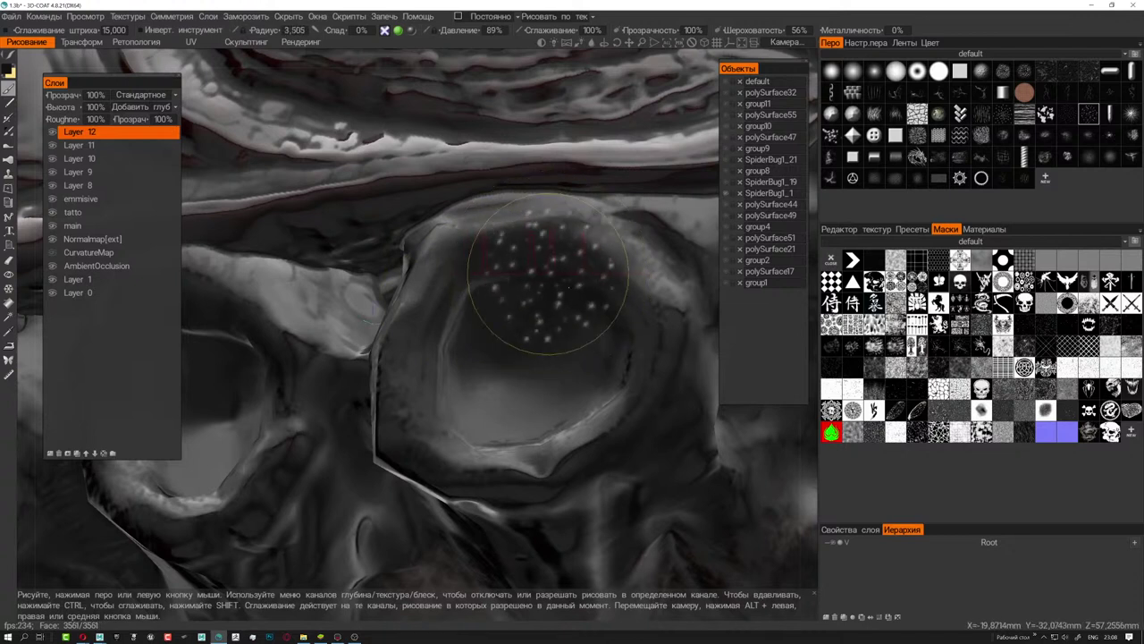
right_click_drag(547, 272, 572, 277)
key("ctrl+z")
left_click_drag(496, 359, 512, 367)
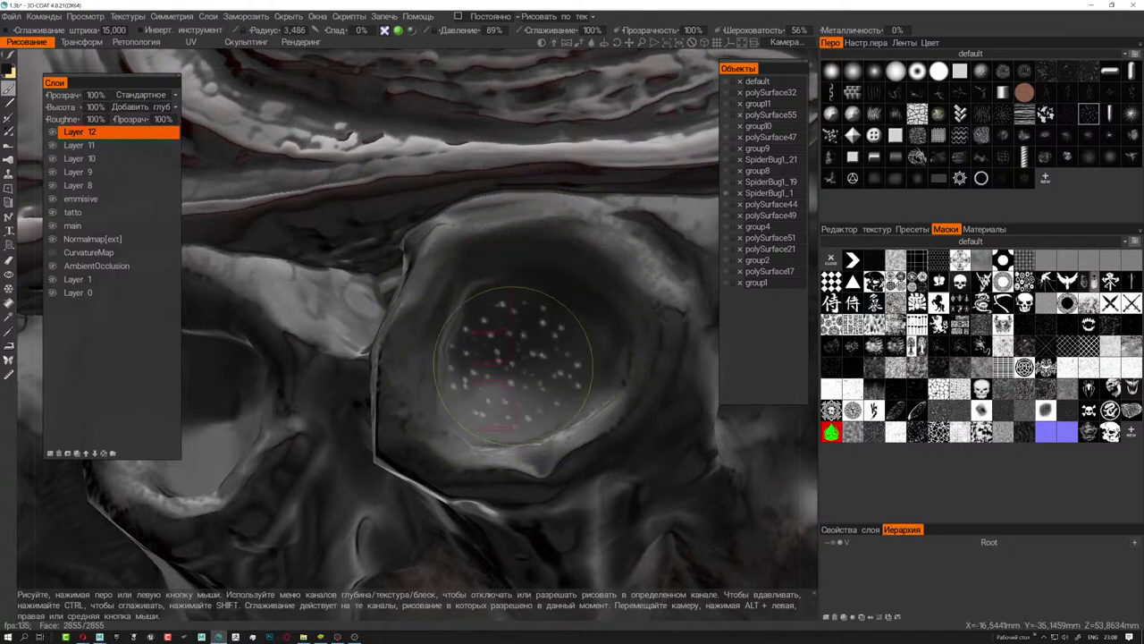
- Orbit around the heart-shaped eye and settle the brush radius at about 2.914
mouse_move(498, 411)
left_mouse_down("alt")
mouse_move(572, 383)
mouse_move(564, 399)
left_mouse_up("alt")
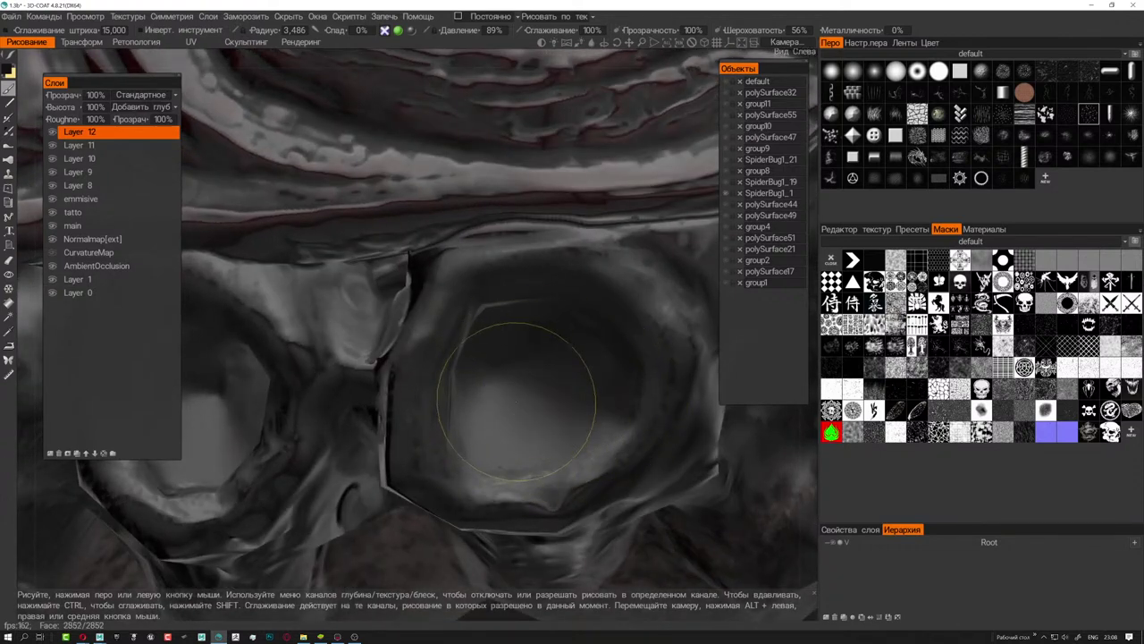
left_click_drag(516, 401, 335, 367, "alt")
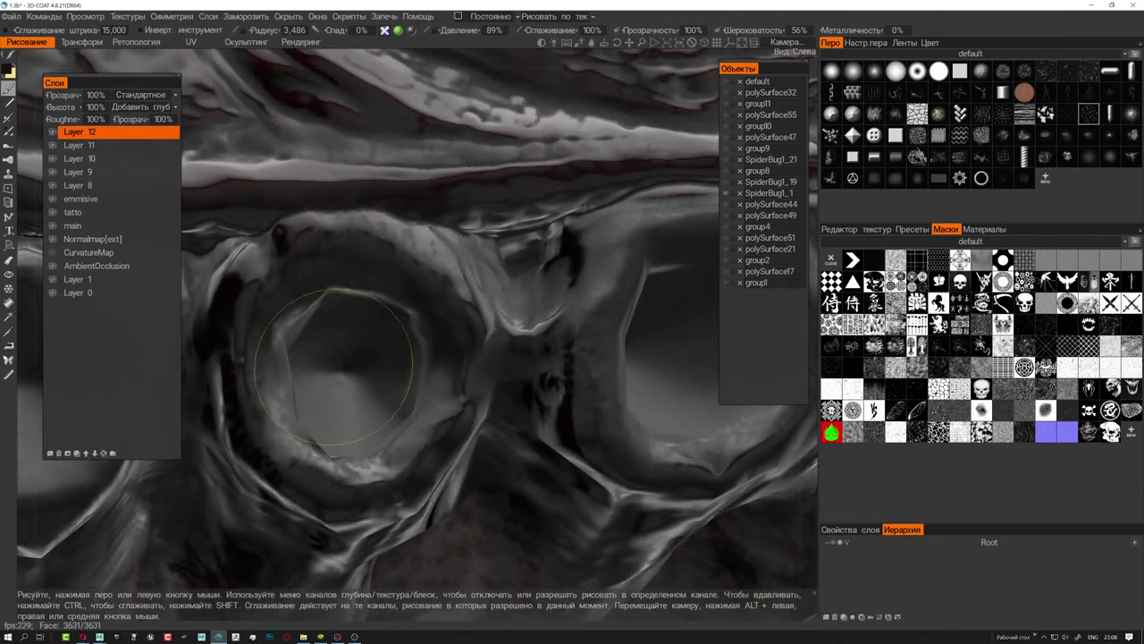
mouse_move(402, 383)
left_mouse_down("alt")
mouse_move(376, 379)
mouse_move(455, 384)
mouse_move(435, 384)
mouse_move(459, 410)
left_mouse_up("alt")
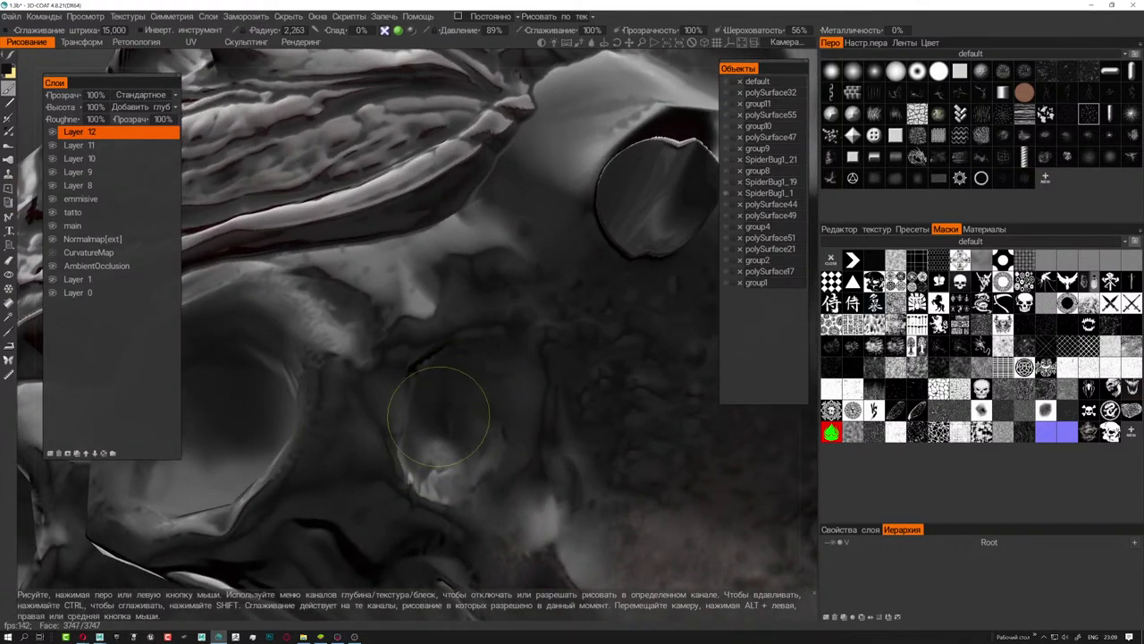
left_click_drag(503, 427, 468, 414, "alt")
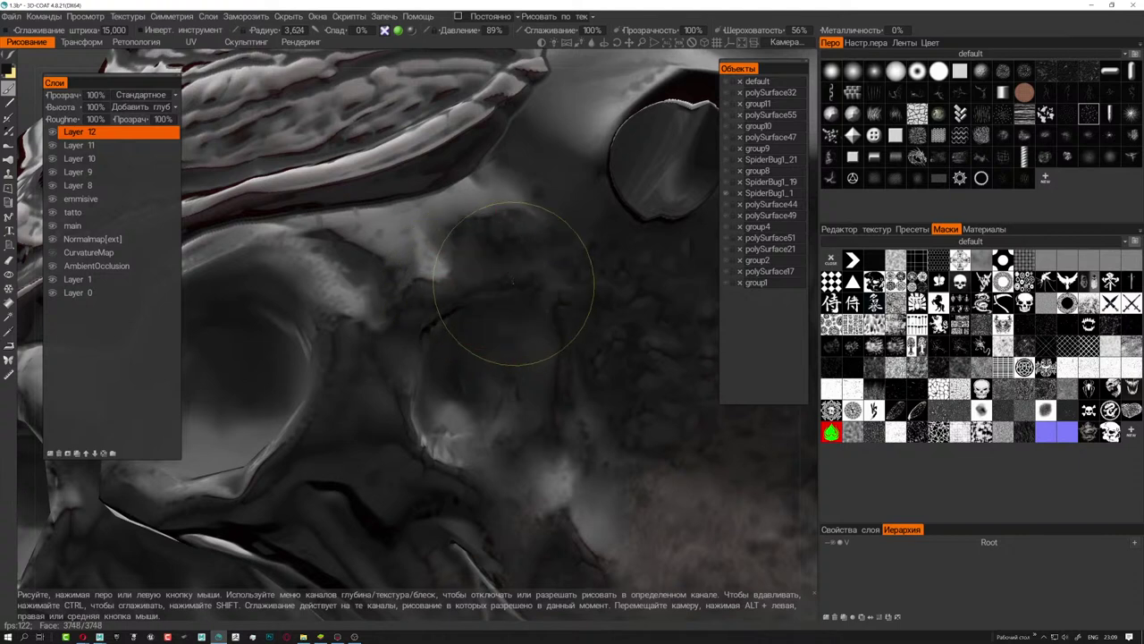
right_click_drag(524, 327, 496, 341)
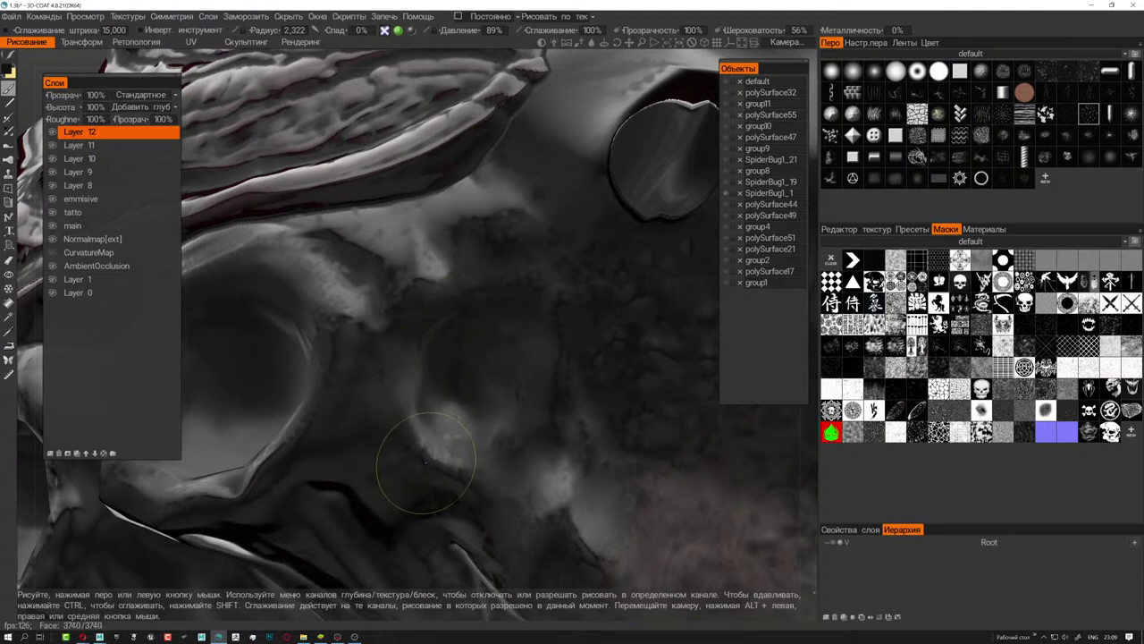
mouse_move(401, 445)
right_mouse_down()
mouse_move(514, 427)
mouse_move(453, 421)
right_mouse_up()
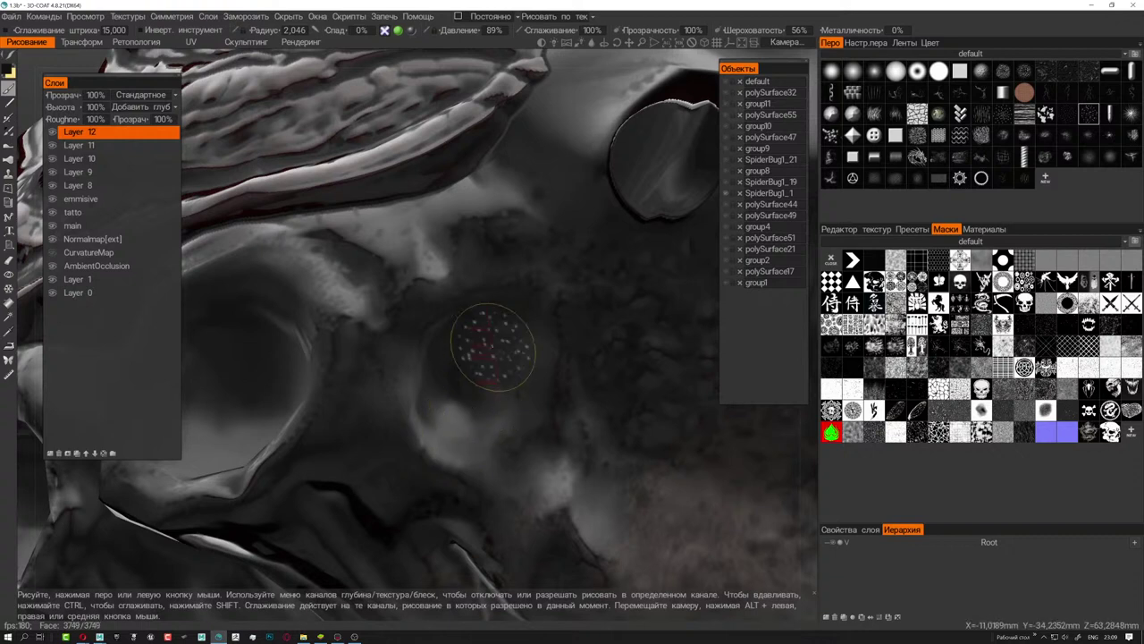
right_click_drag(489, 297, 498, 286)
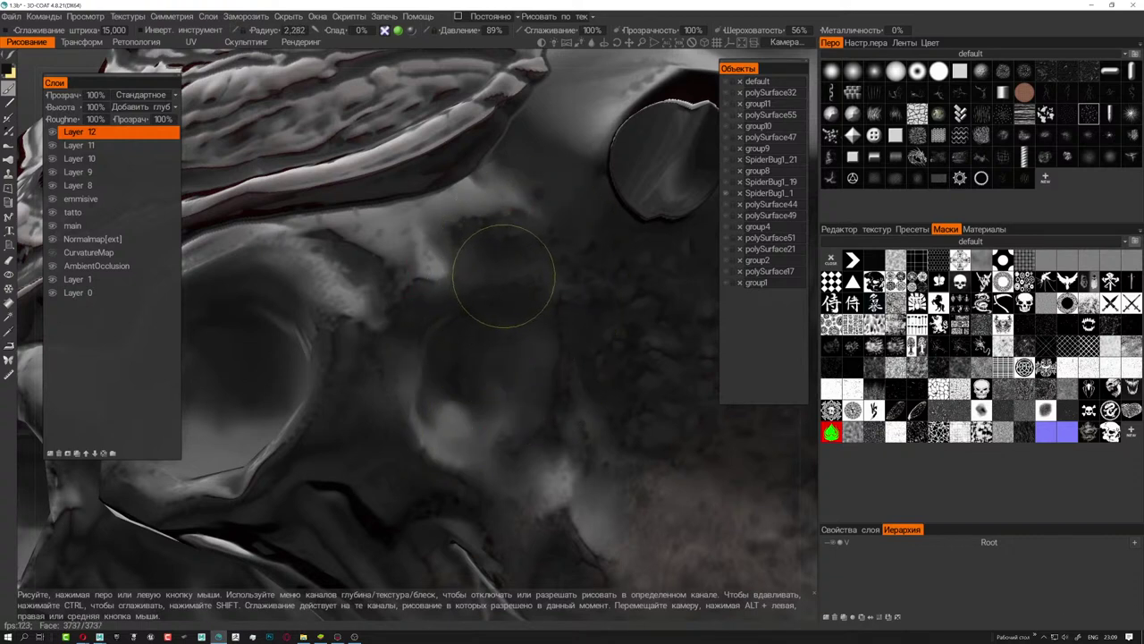
mouse_move(542, 396)
left_mouse_down("alt")
mouse_move(327, 376)
mouse_move(486, 395)
mouse_move(559, 425)
left_mouse_up("alt")
- Scatter pale speckles under the head at radius up to 7.396, smoothing some with Shift
mouse_move(559, 424)
right_mouse_down()
mouse_move(608, 425)
mouse_move(578, 393)
right_mouse_up()
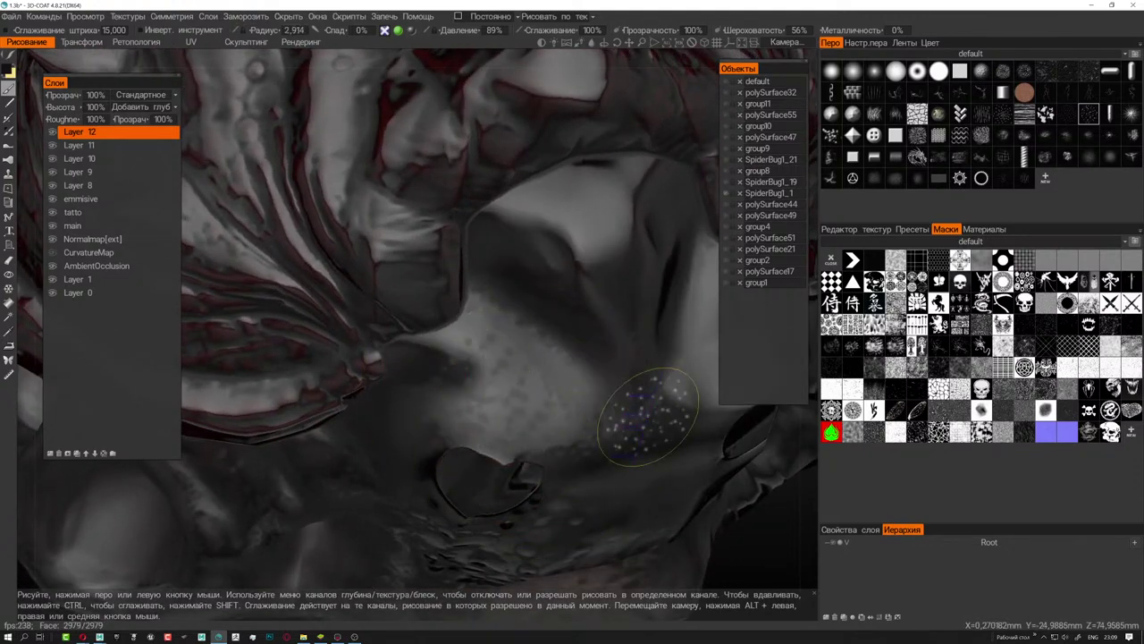
left_click_drag(649, 415, 608, 378, "alt")
key("shift")
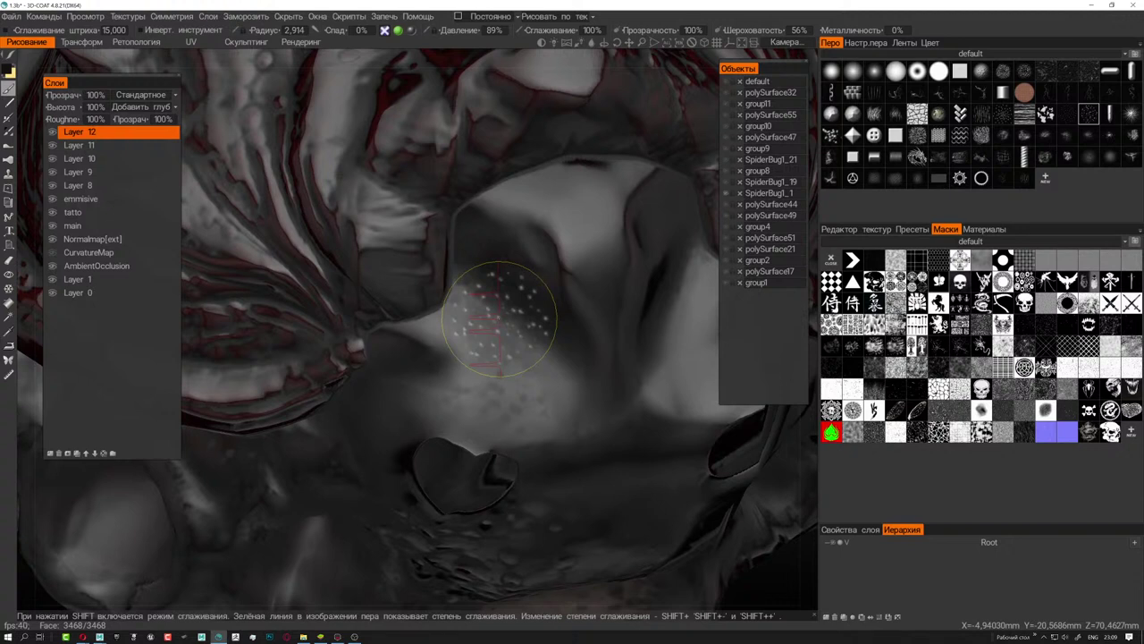
left_click_drag(498, 319, 490, 279, "alt")
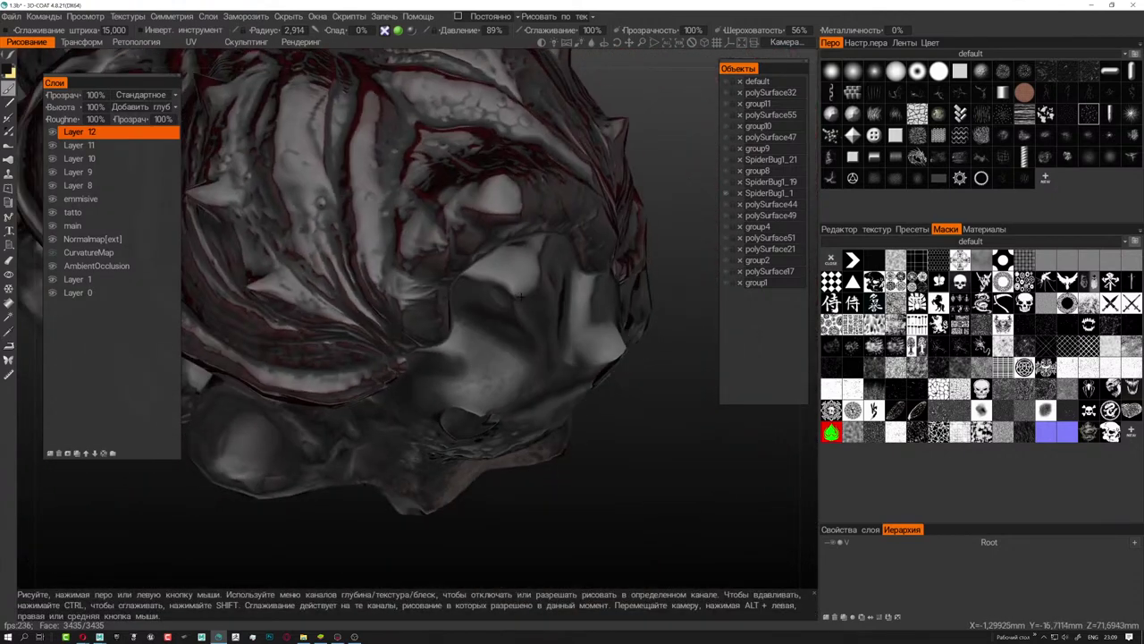
right_click_drag(489, 279, 485, 283)
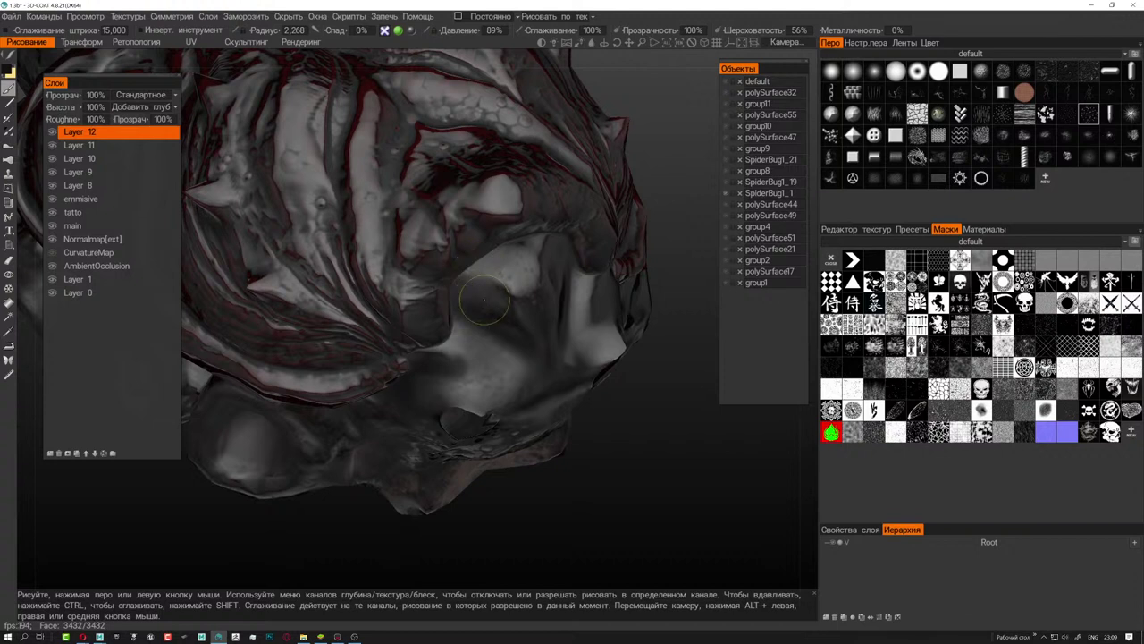
key("shift")
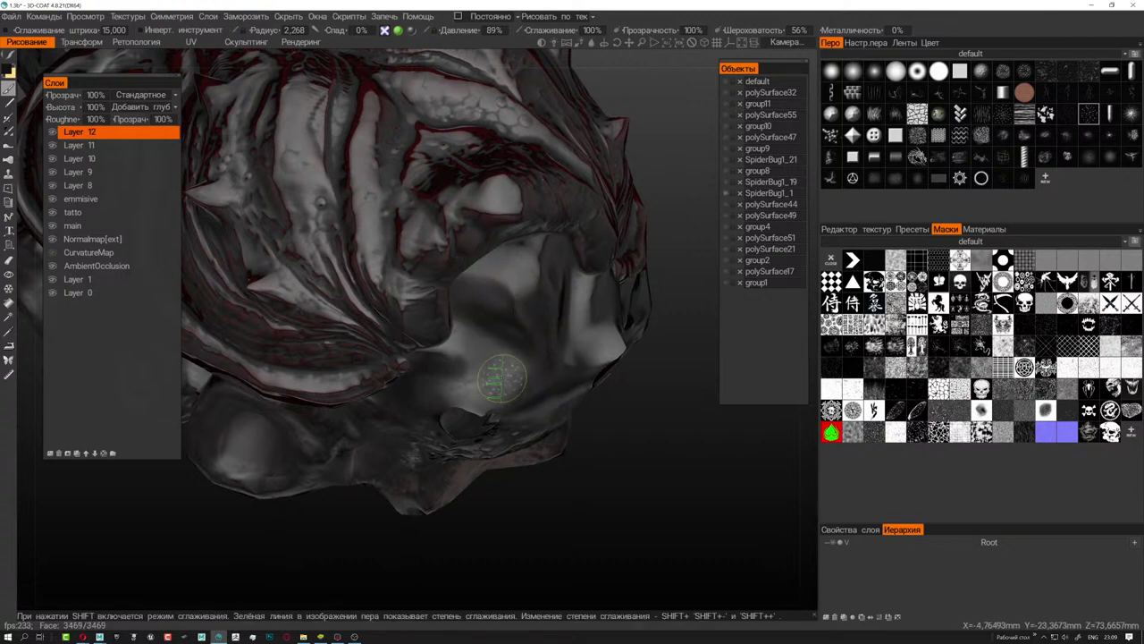
mouse_move(446, 392)
left_mouse_down("alt")
mouse_move(288, 377)
mouse_move(465, 357)
left_mouse_up("alt")
right_click_drag(465, 358, 476, 362)
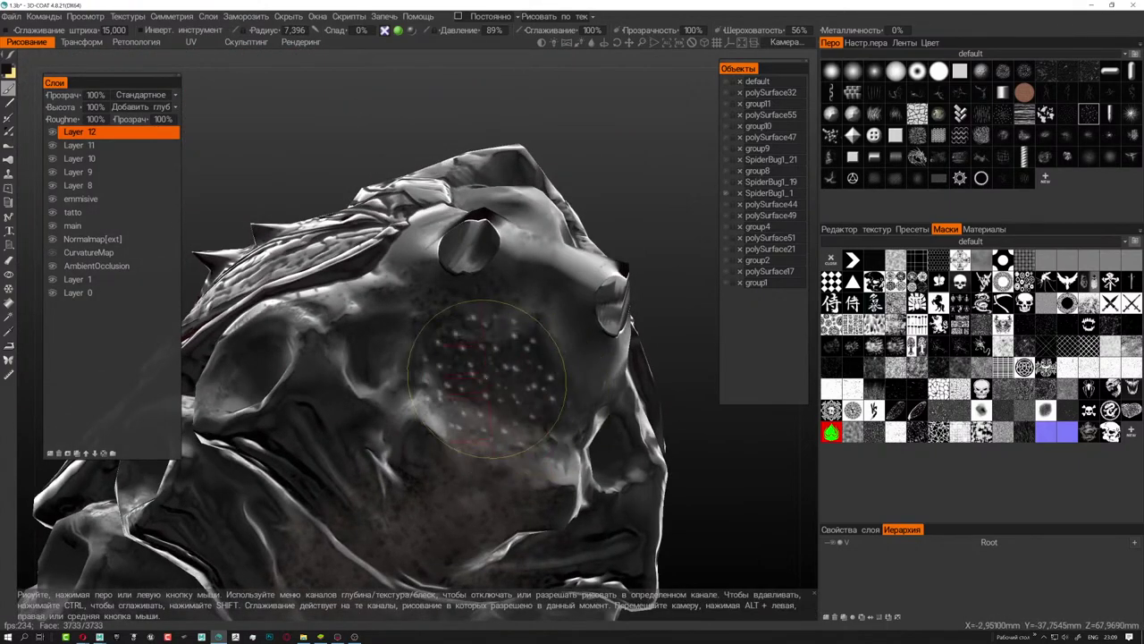
key("shift")
mouse_move(476, 362)
left_mouse_down("alt")
mouse_move(462, 440)
mouse_move(789, 472)
left_mouse_up("alt")
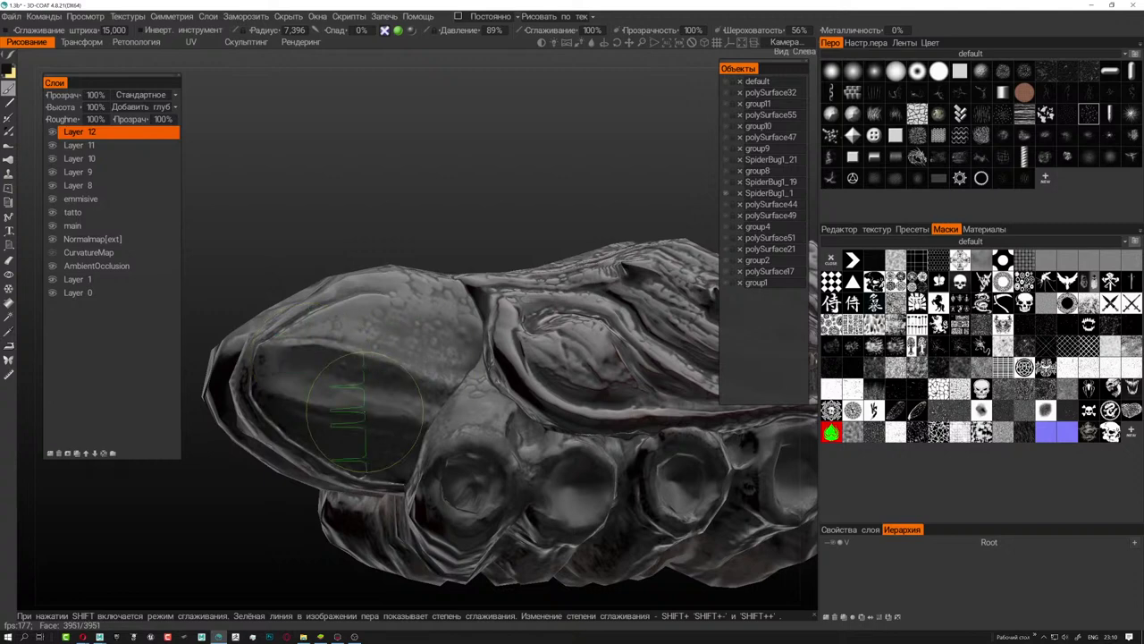
mouse_move(363, 411)
left_mouse_down("alt")
mouse_move(405, 463)
mouse_move(465, 394)
left_mouse_up("alt")
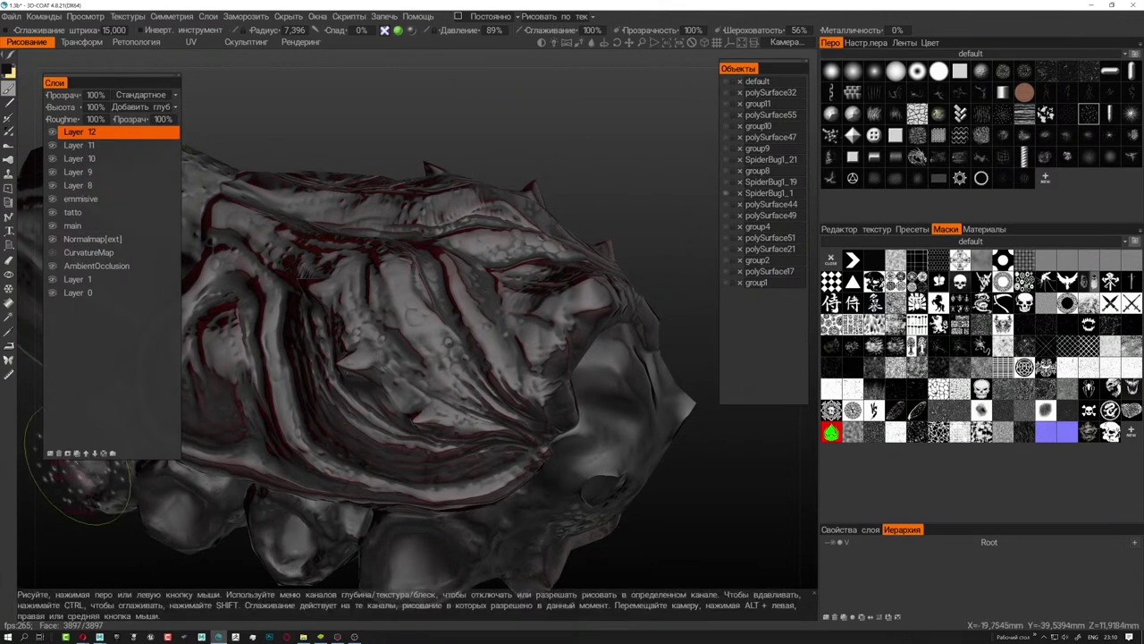
- Add Layer 13 and set a deep red paint colour (hue 0, 79% saturation, 39% lightness)
left_click(50, 453)
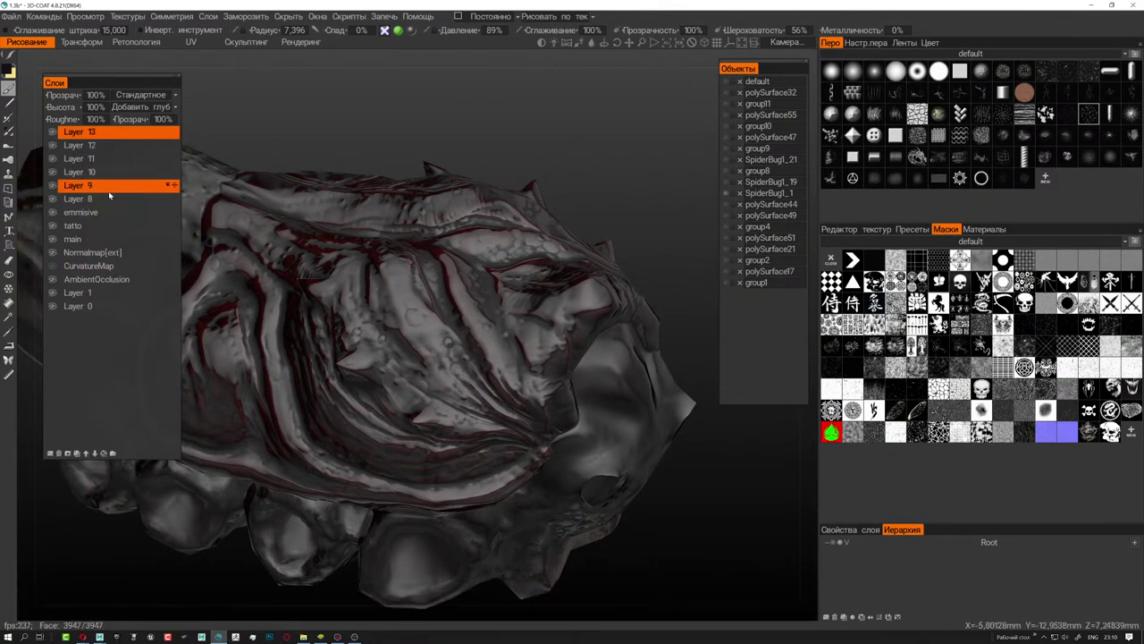
left_click(9, 69)
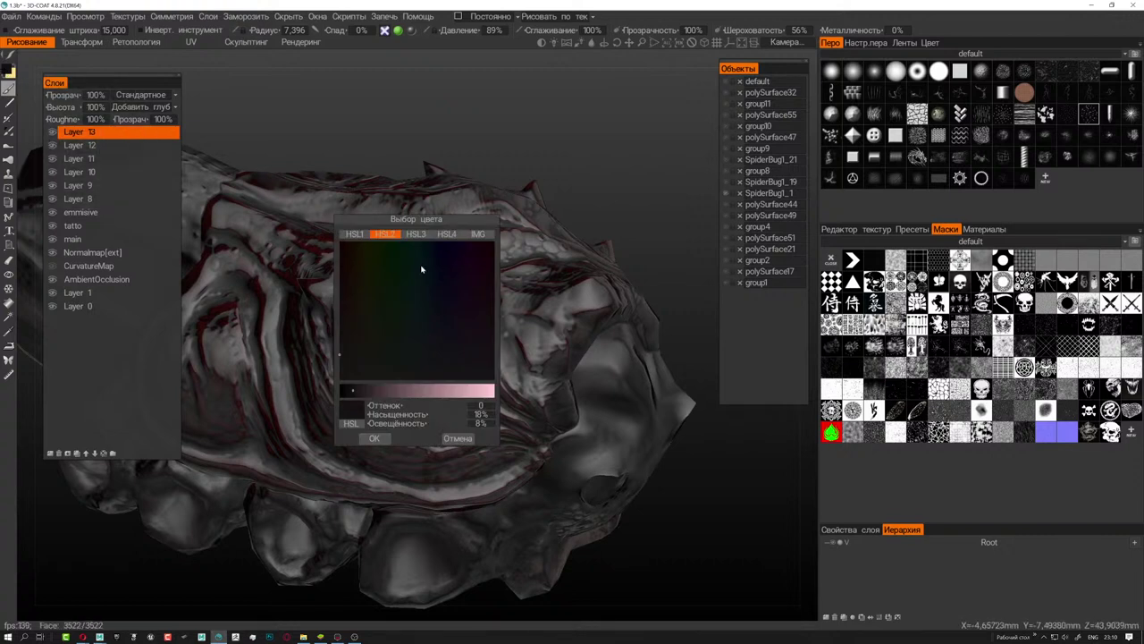
left_click(336, 296)
left_click_drag(416, 396, 403, 394)
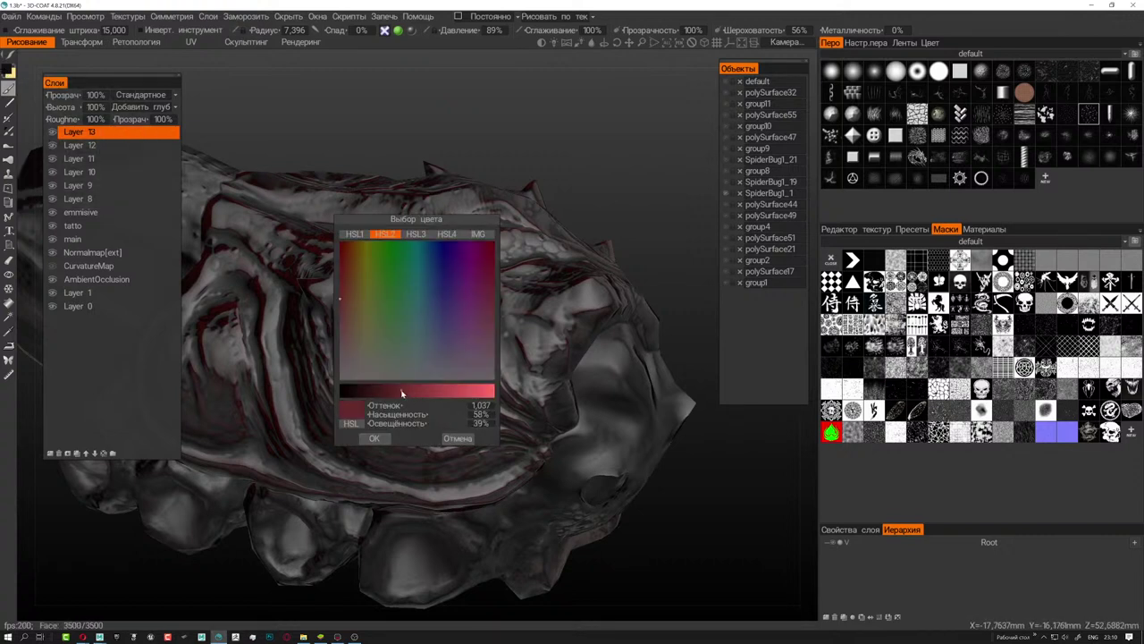
left_click_drag(346, 275, 339, 273)
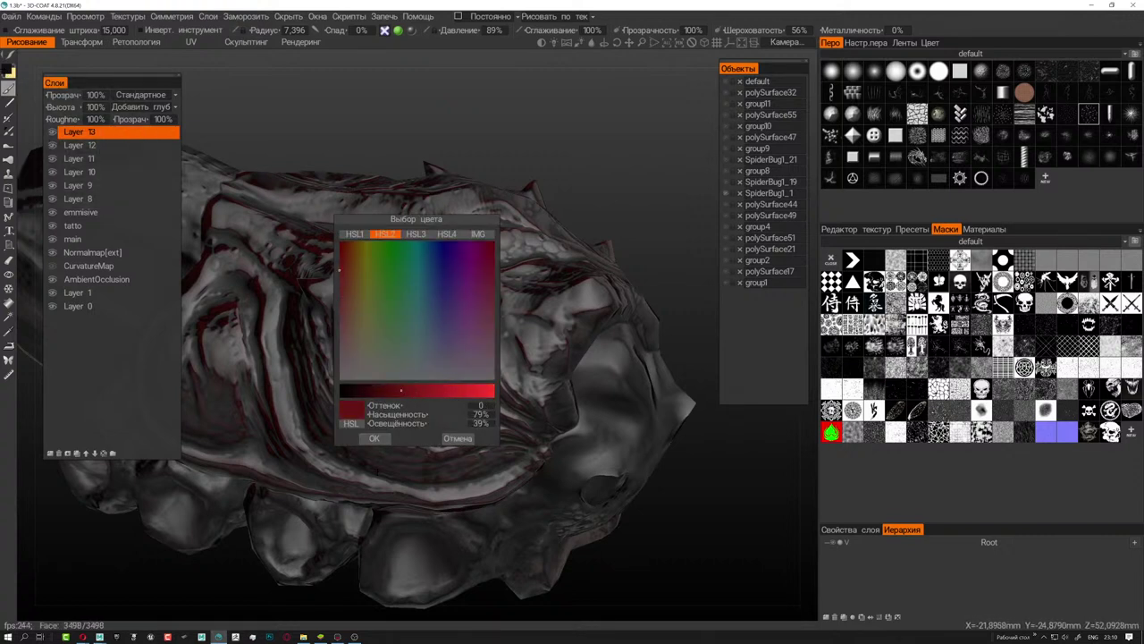
left_click(376, 438)
scroll(421, 429, "up", 2)
scroll(429, 447, "up", 1)
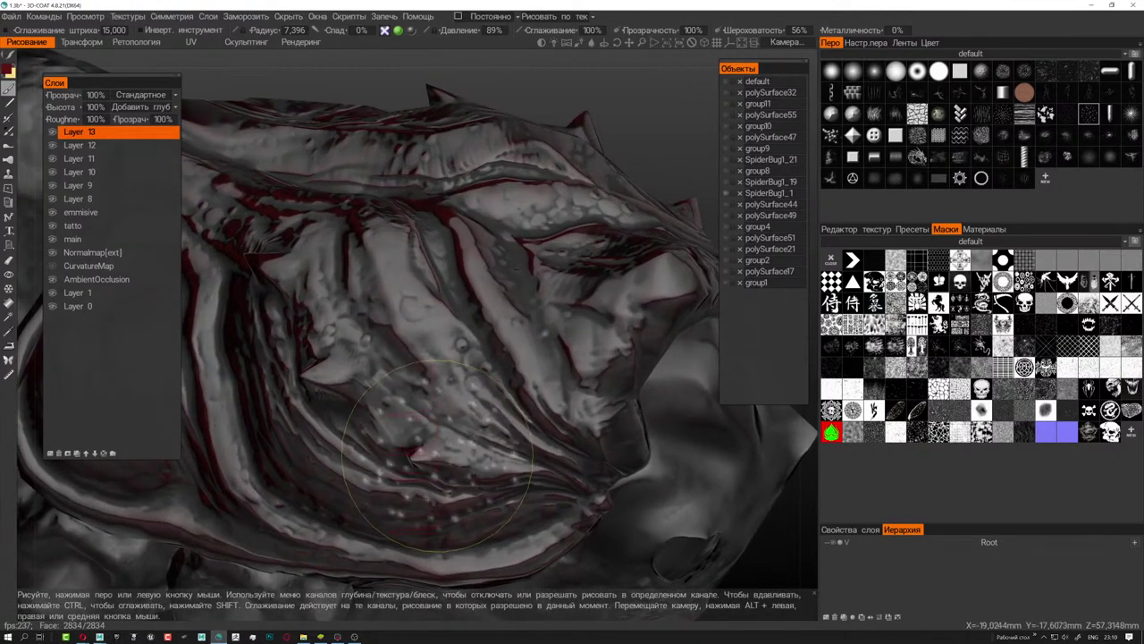
middle_click_drag(434, 456, 478, 471)
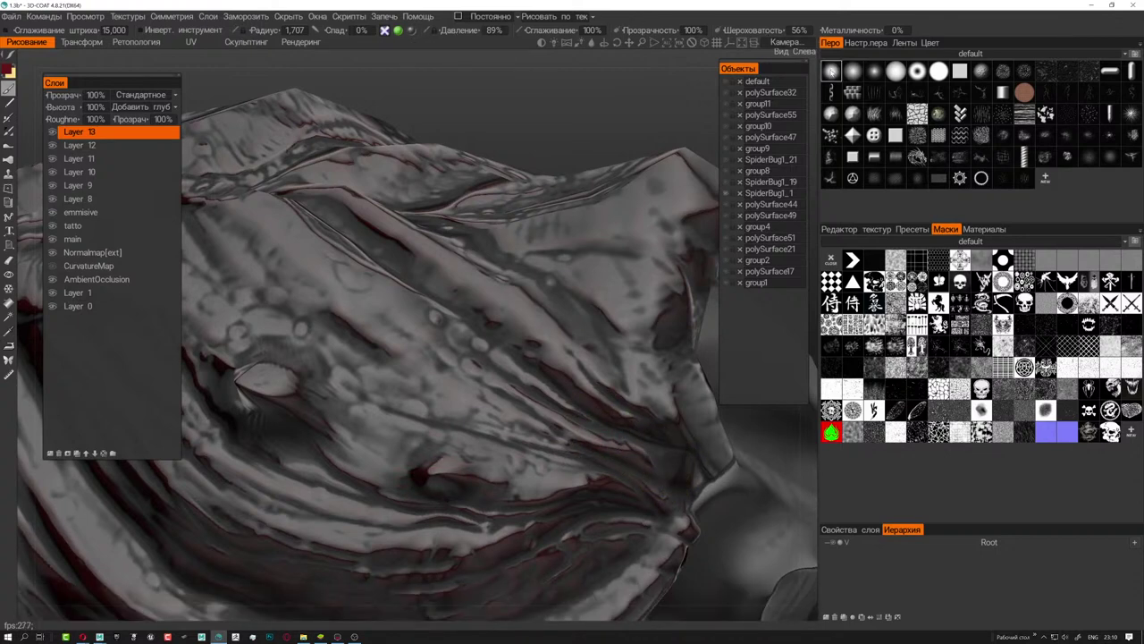
mouse_move(542, 487)
left_mouse_down("alt")
mouse_move(436, 513)
mouse_move(610, 113)
left_mouse_up("alt")
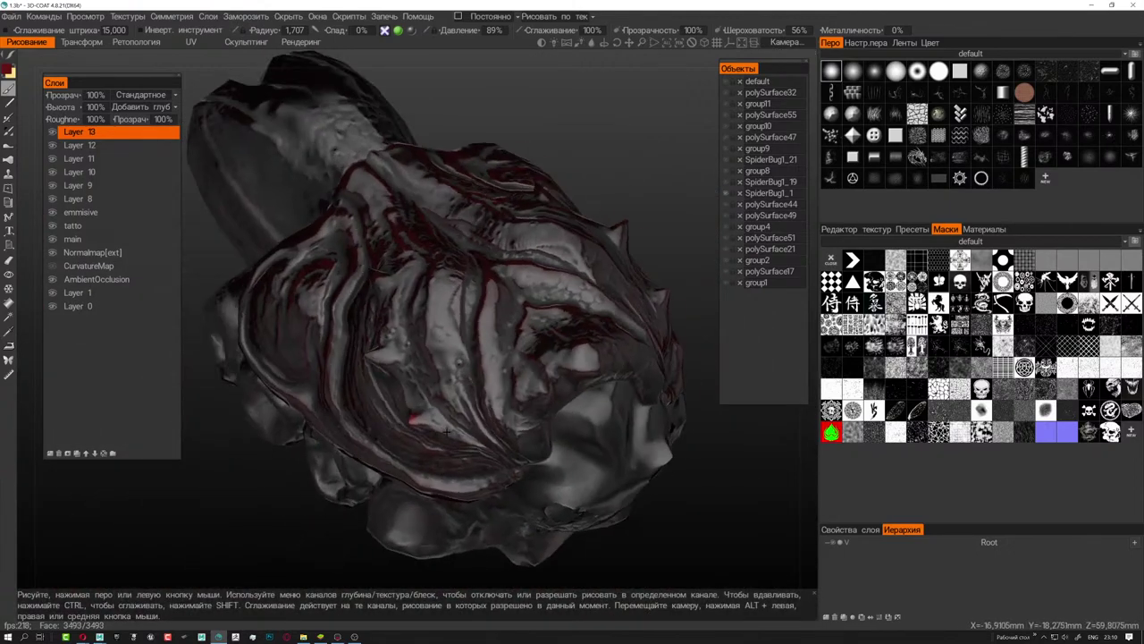
- Enlarge the brush to 3.862, lower roughness to 16%, and paint red on the head spikes
key("s")
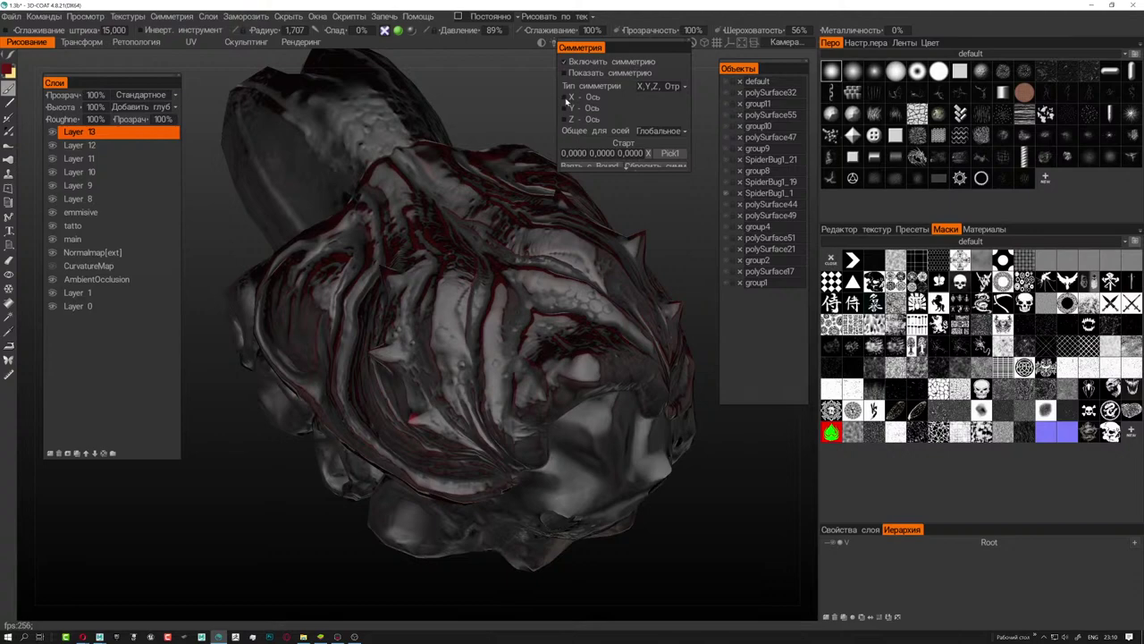
scroll(447, 358, "up", 5)
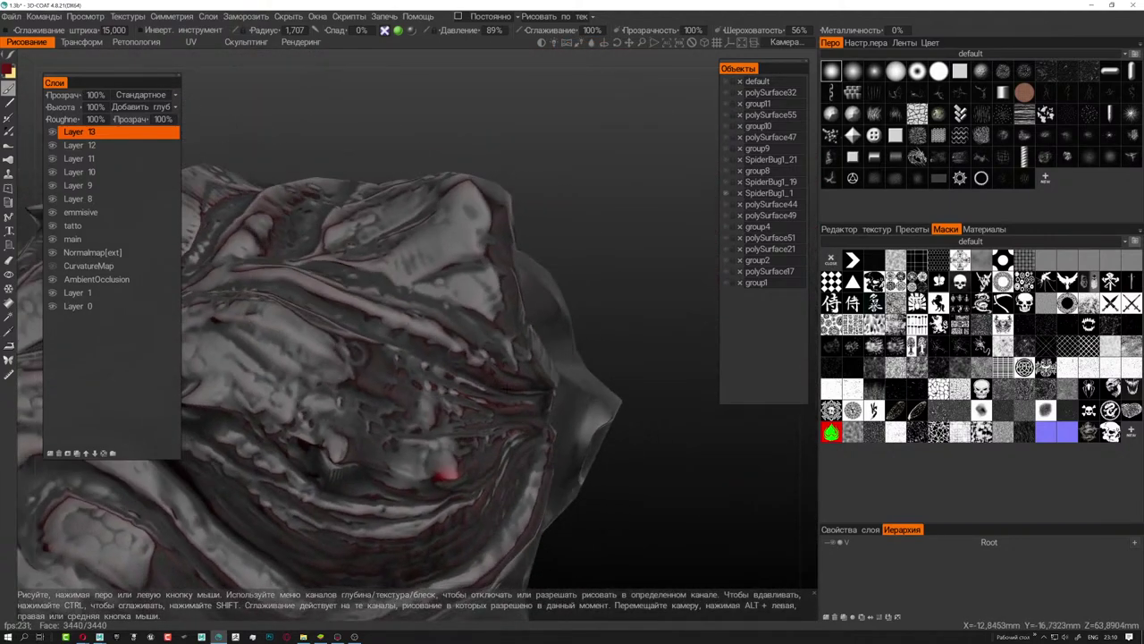
left_click_drag(447, 358, 481, 451, "alt")
left_click_drag(402, 465, 358, 505, "alt")
right_click_drag(363, 457, 403, 457)
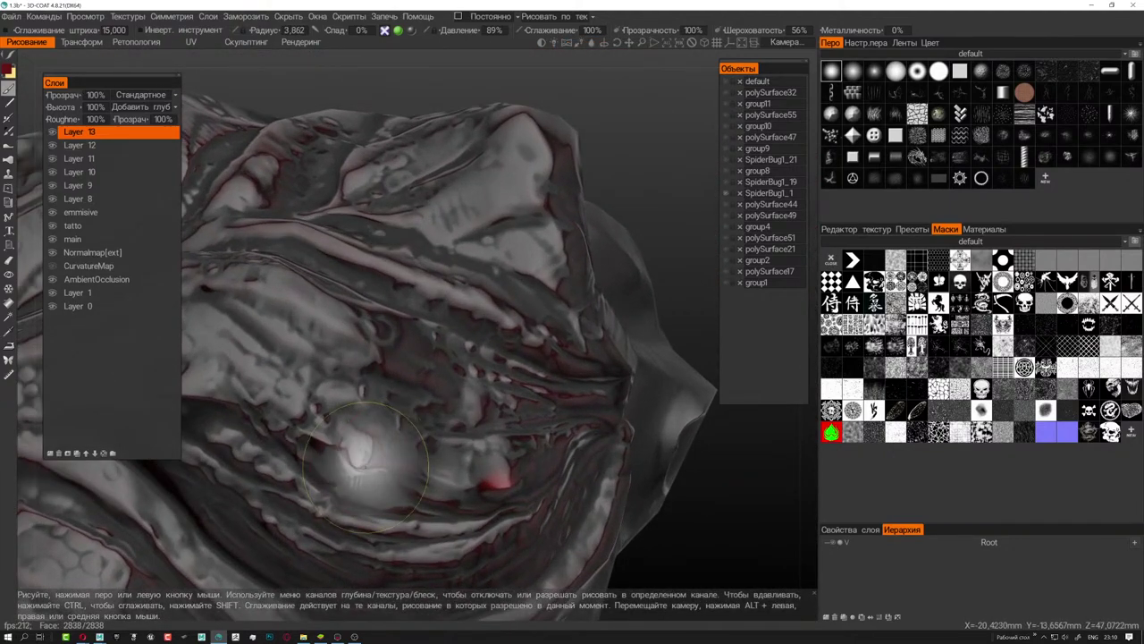
mouse_move(358, 458)
left_mouse_down("alt")
mouse_move(465, 429)
mouse_move(726, 198)
mouse_move(537, 358)
mouse_move(380, 438)
left_mouse_up("alt")
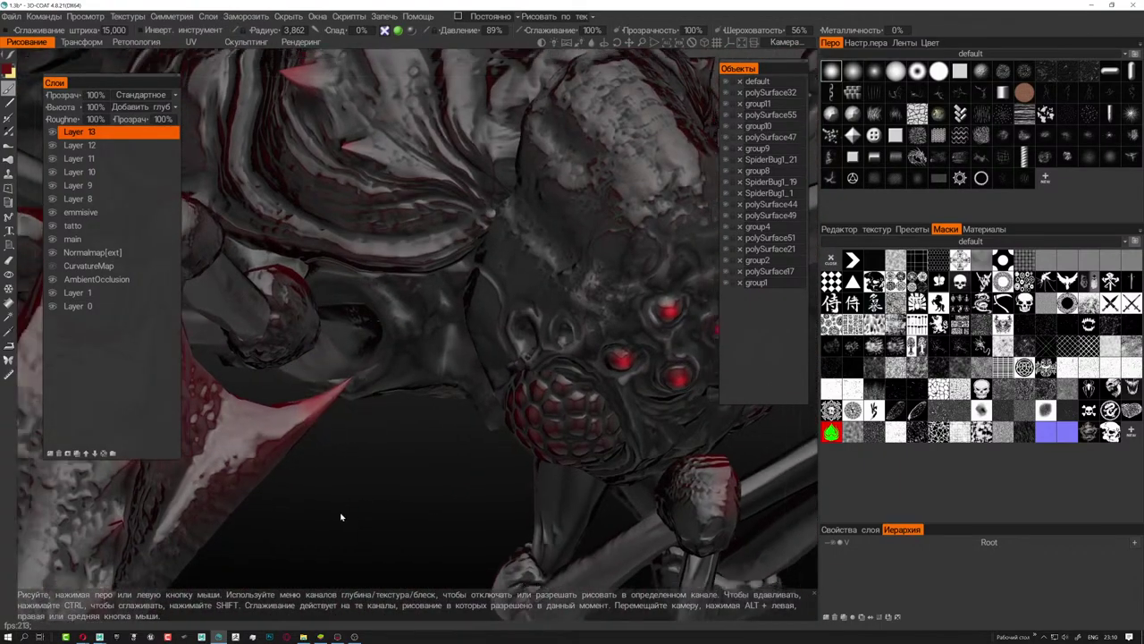
left_click_drag(331, 397, 449, 341, "alt")
left_click_drag(739, 32, 713, 36)
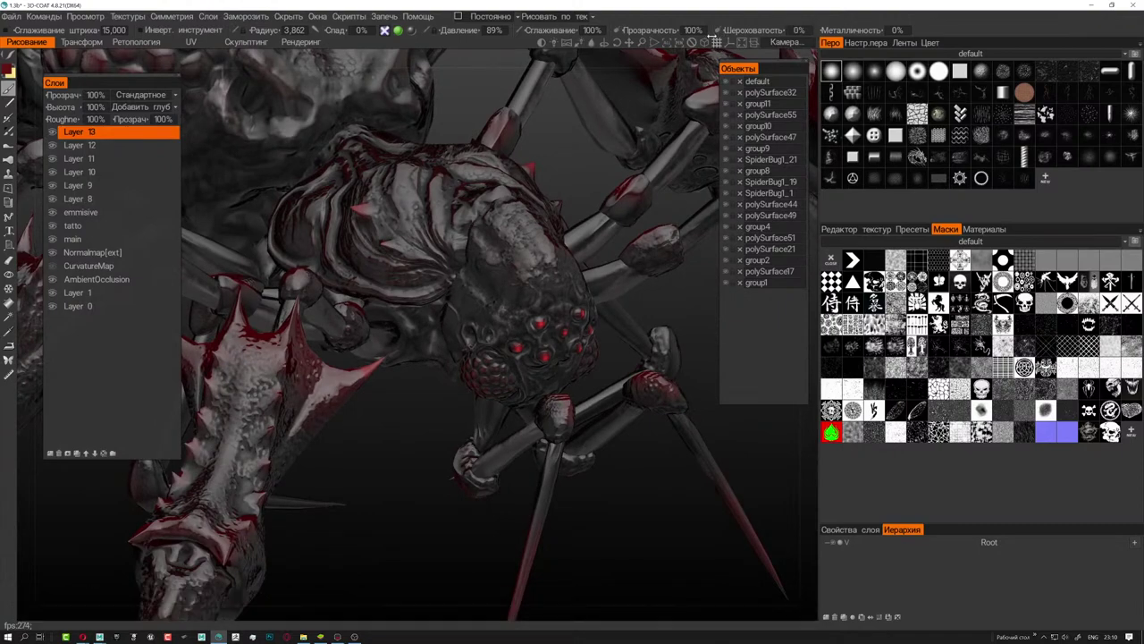
left_click_drag(402, 375, 302, 437, "alt")
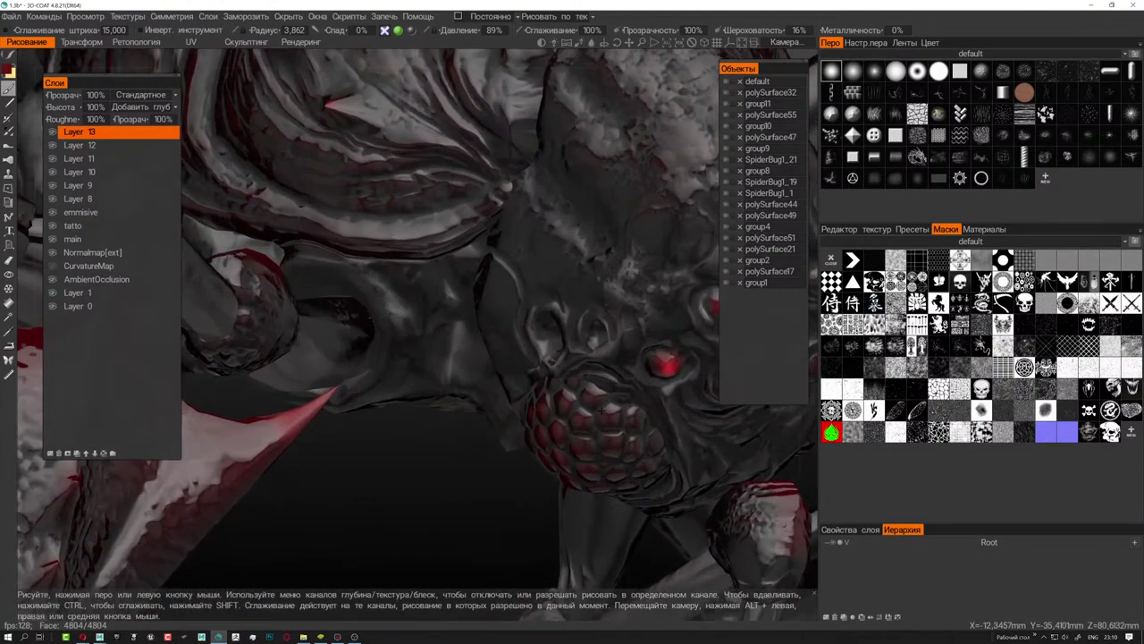
mouse_move(403, 470)
left_mouse_down("alt")
mouse_move(521, 447)
mouse_move(404, 438)
left_mouse_up("alt")
left_click_drag(474, 516, 565, 527, "alt")
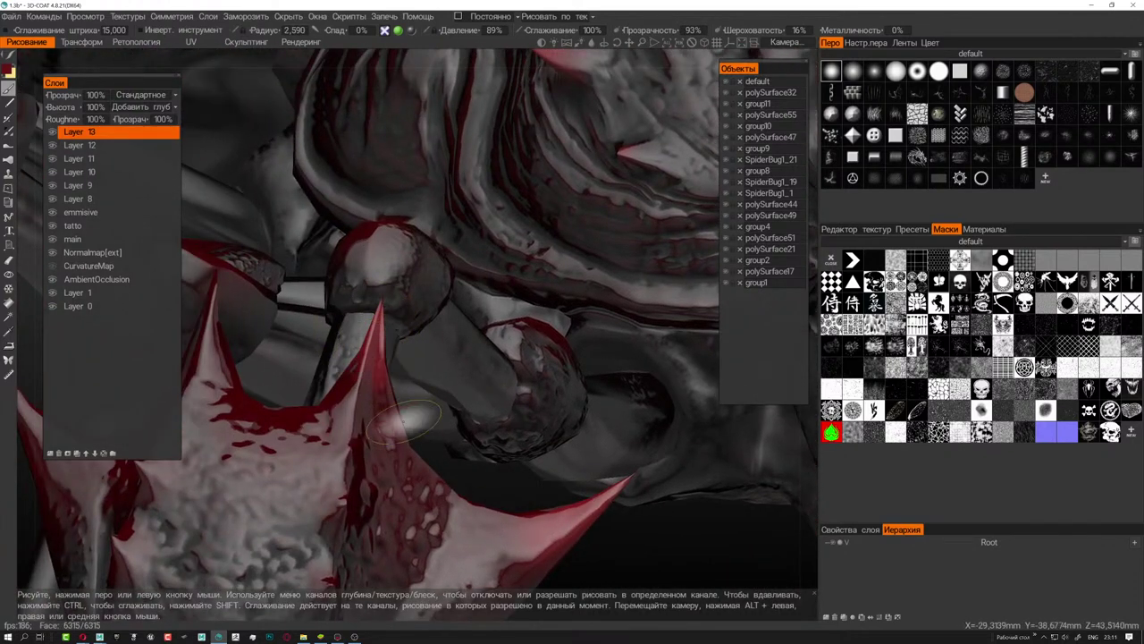
- Orbit and zoom around the leg joints and spike tips to check the dark red tint
scroll(404, 418, "down", 10)
left_click_drag(404, 419, 462, 384, "alt")
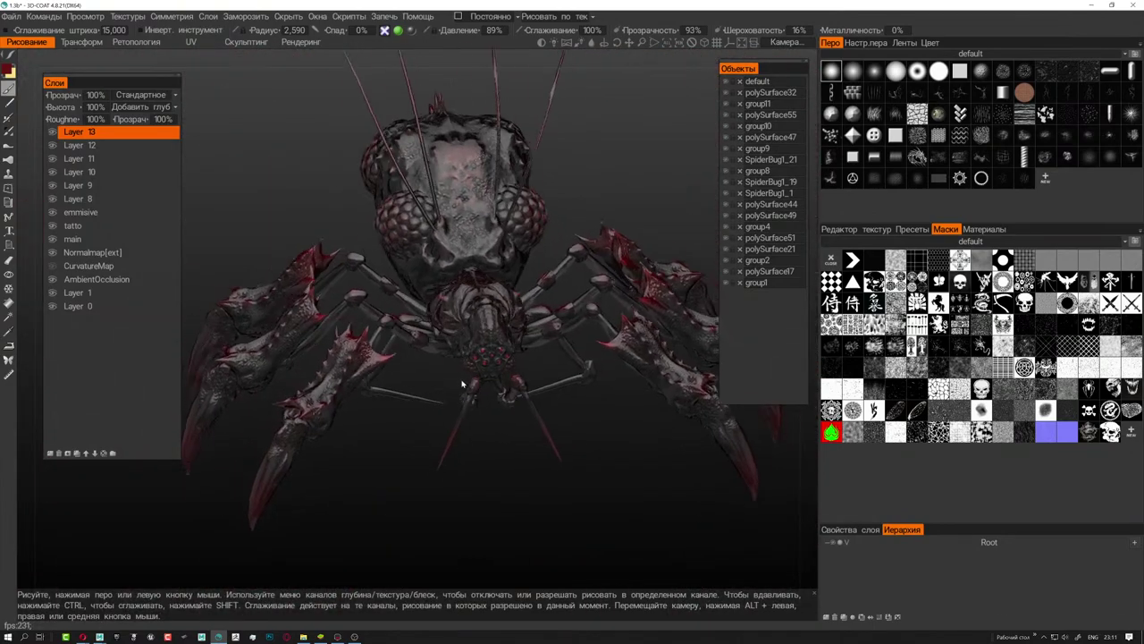
scroll(462, 384, "up", 3)
scroll(332, 340, "up", 3)
scroll(477, 399, "up", 3)
scroll(392, 377, "up", 2)
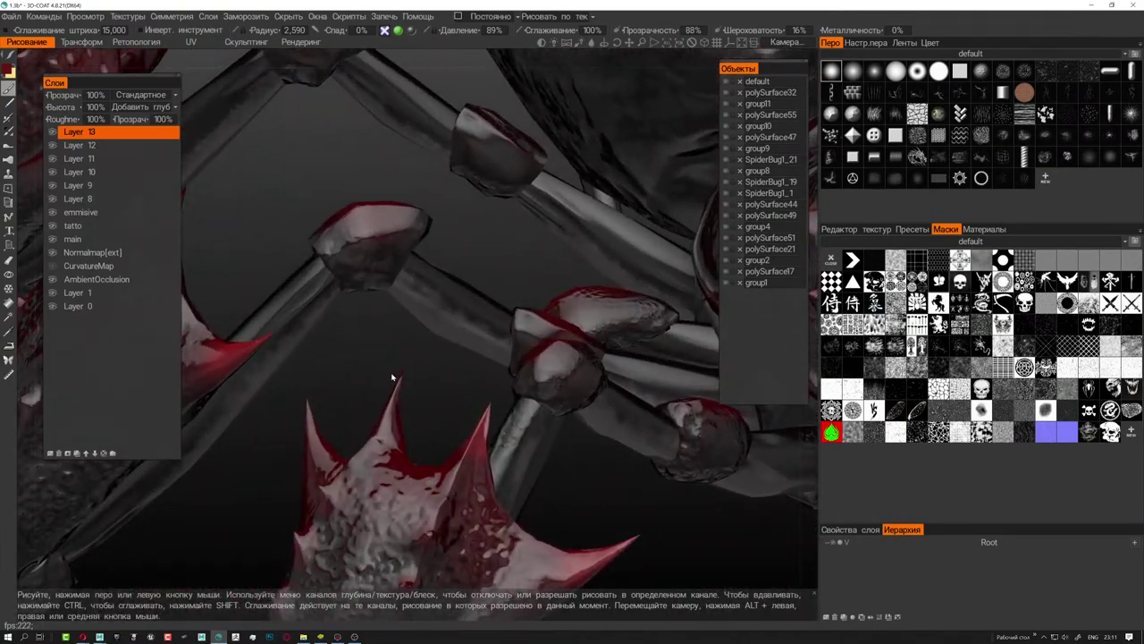
mouse_move(402, 408)
left_mouse_down("alt")
mouse_move(396, 416)
mouse_move(435, 413)
mouse_move(382, 391)
left_mouse_up("alt")
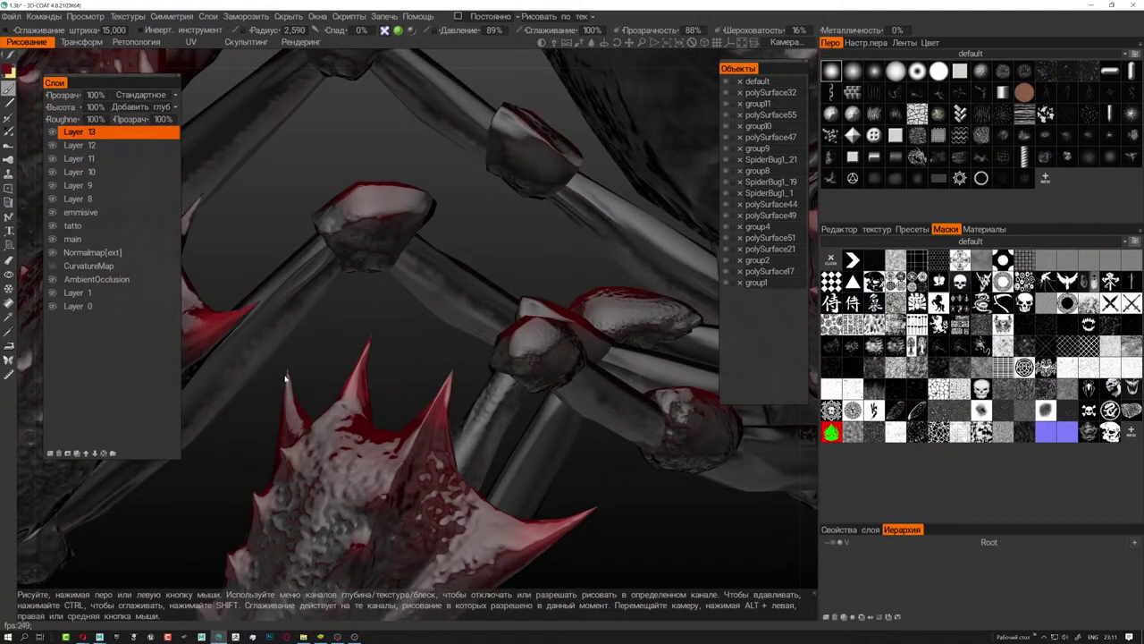
mouse_move(288, 391)
left_mouse_down("alt")
mouse_move(374, 306)
mouse_move(454, 401)
left_mouse_up("alt")
mouse_move(434, 344)
left_mouse_down("alt")
mouse_move(468, 339)
mouse_move(350, 320)
left_mouse_up("alt")
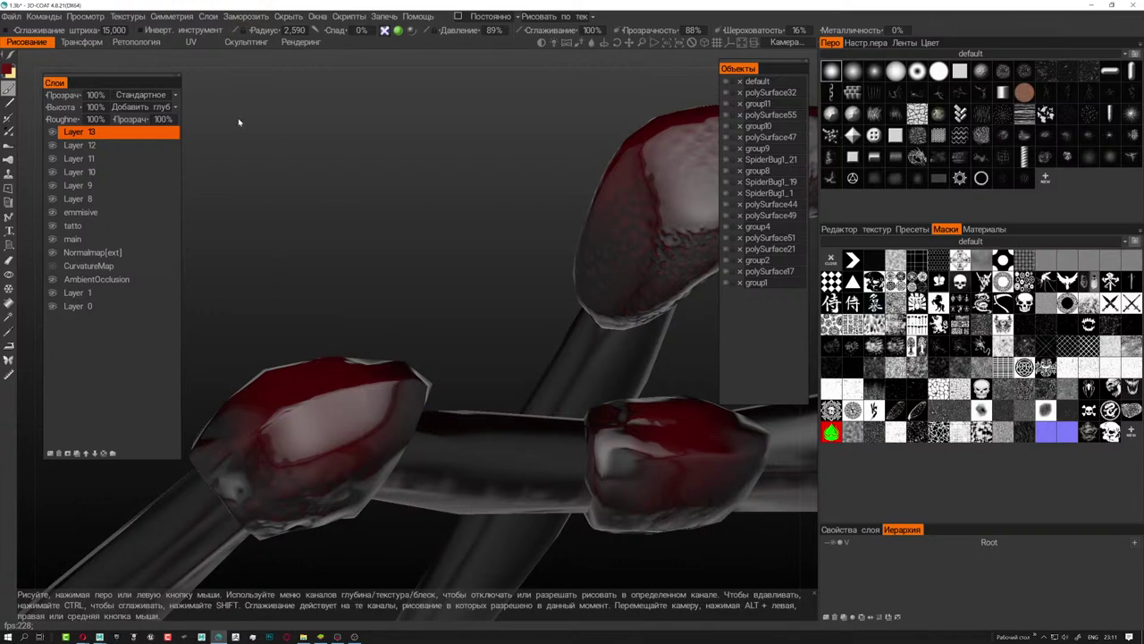
scroll(238, 122, "down", 3)
scroll(342, 211, "down", 3)
scroll(342, 212, "down", 2)
scroll(544, 217, "down", 2)
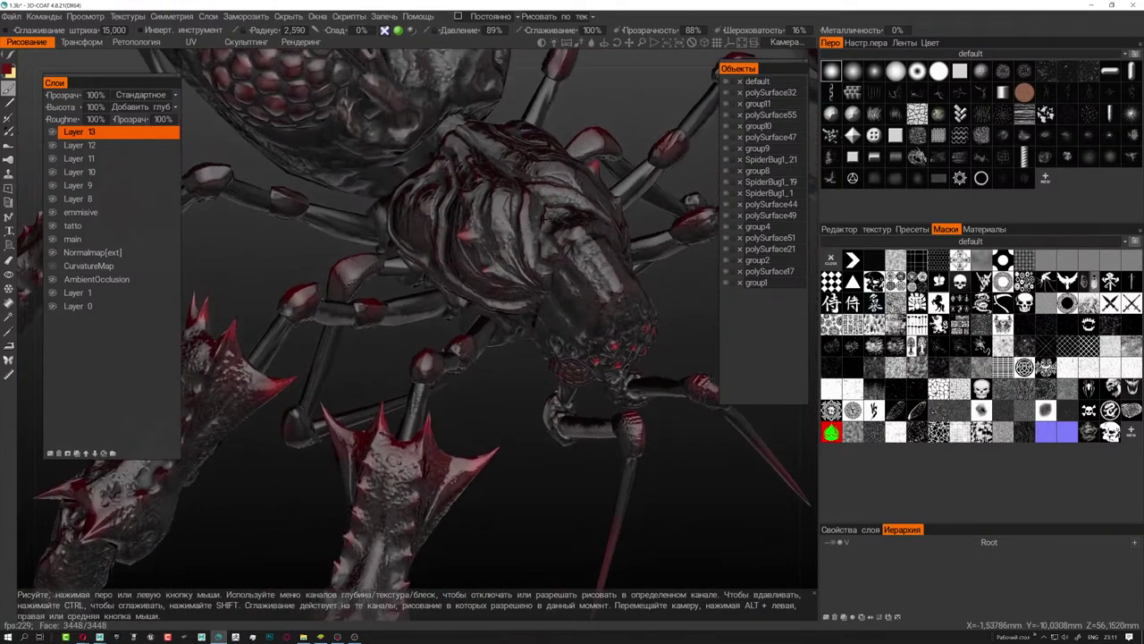
scroll(544, 217, "up", 3)
scroll(544, 218, "up", 3)
scroll(543, 217, "up", 2)
- Tint the small carapace spike bases red with a 1.480 brush, orbiting around the ridges
scroll(544, 217, "up", 2)
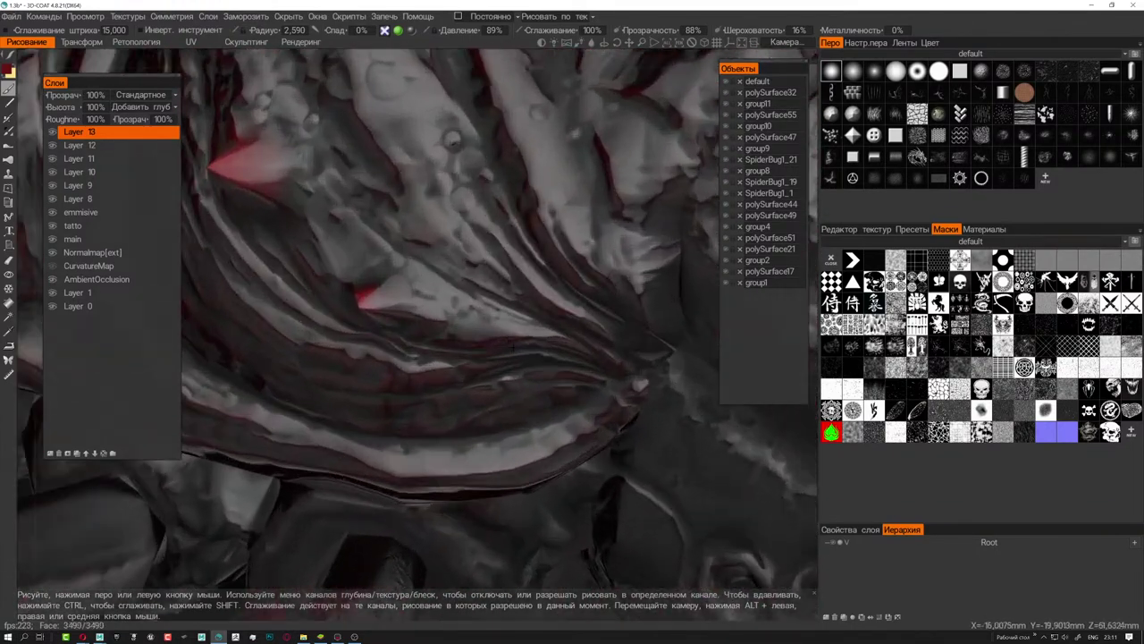
scroll(434, 366, "up", 2)
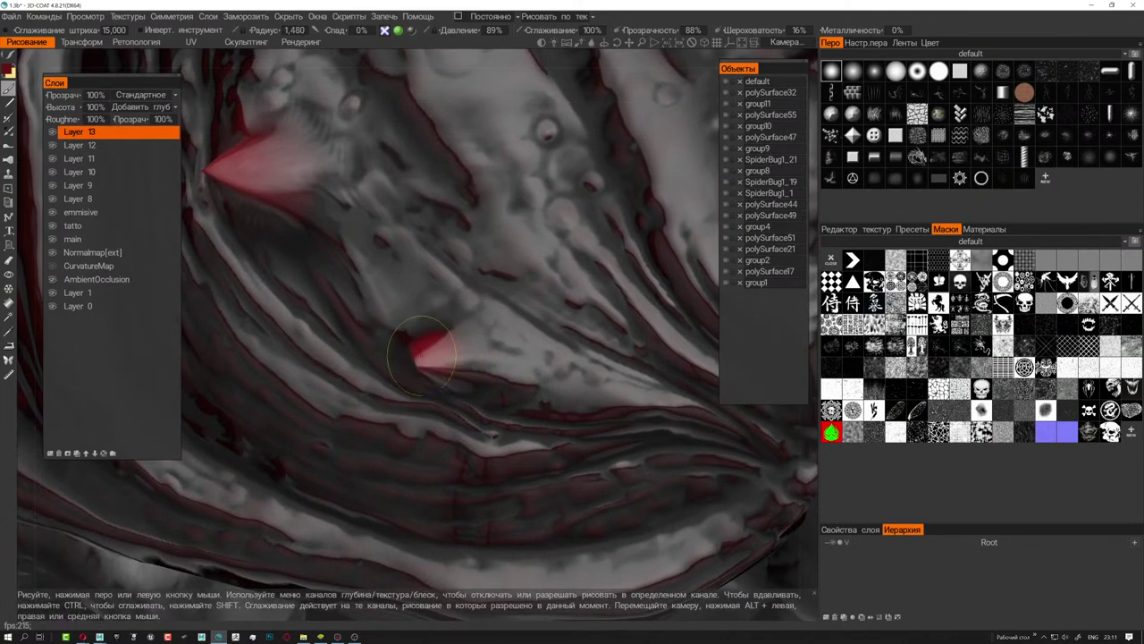
scroll(448, 362, "down", 2)
scroll(490, 323, "down", 3)
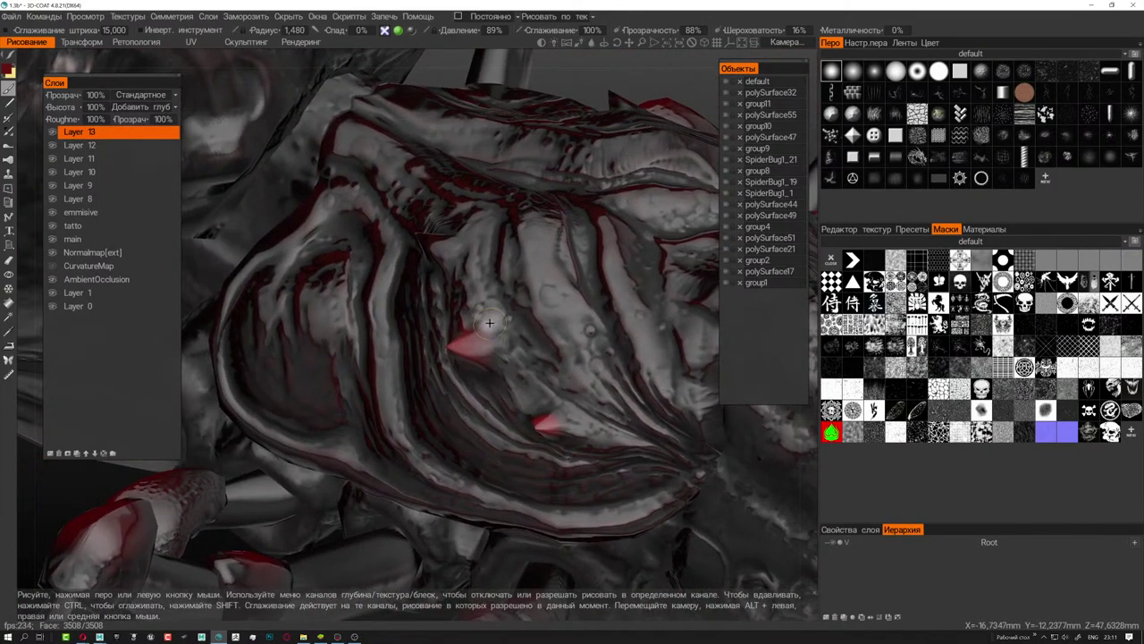
mouse_move(416, 312)
left_mouse_down("alt")
mouse_move(399, 349)
mouse_move(442, 384)
left_mouse_up("alt")
scroll(399, 349, "up", 2)
scroll(400, 349, "up", 2)
scroll(442, 385, "up", 2)
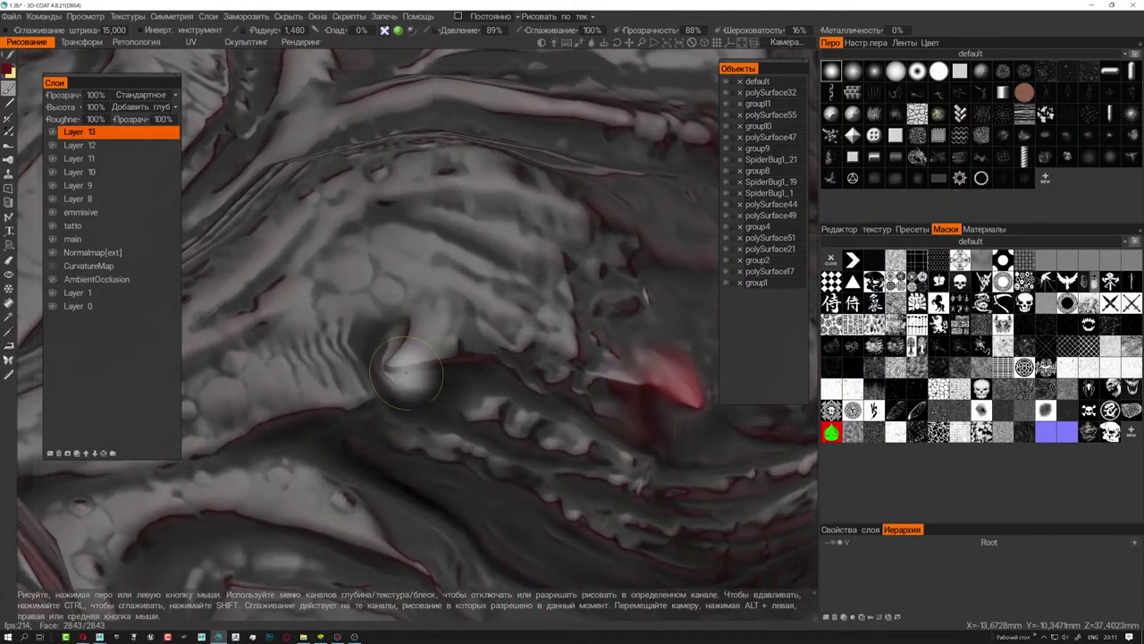
scroll(417, 362, "down", 3)
left_click_drag(417, 362, 359, 421, "alt")
scroll(394, 396, "up", 3)
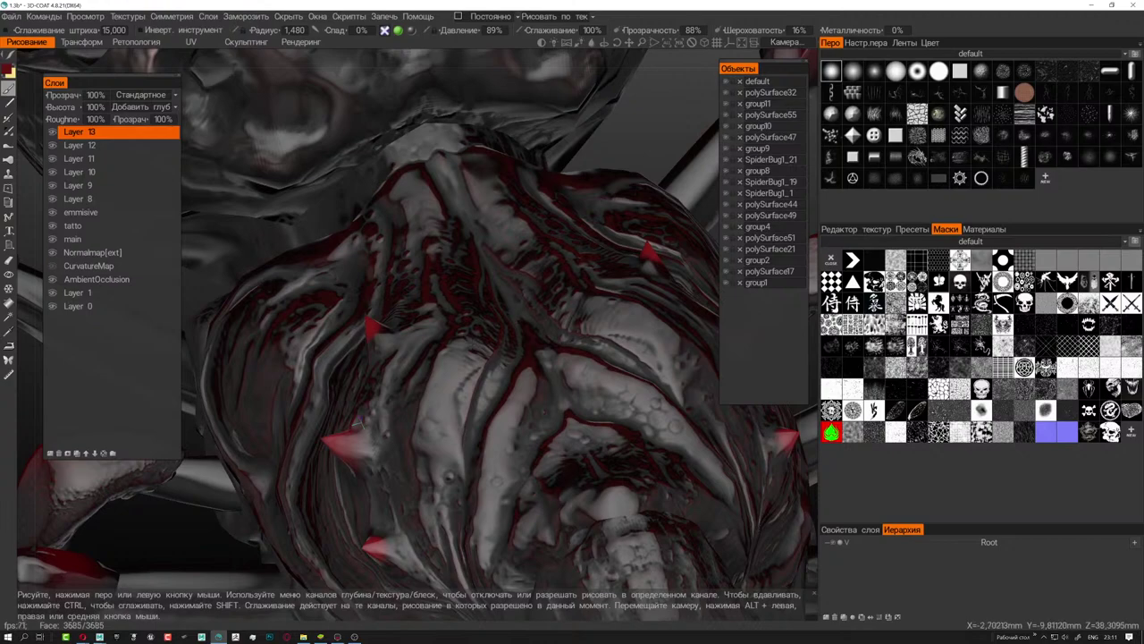
mouse_move(359, 424)
left_mouse_down("alt")
mouse_move(458, 321)
mouse_move(415, 405)
mouse_move(549, 379)
mouse_move(589, 390)
left_mouse_up("alt")
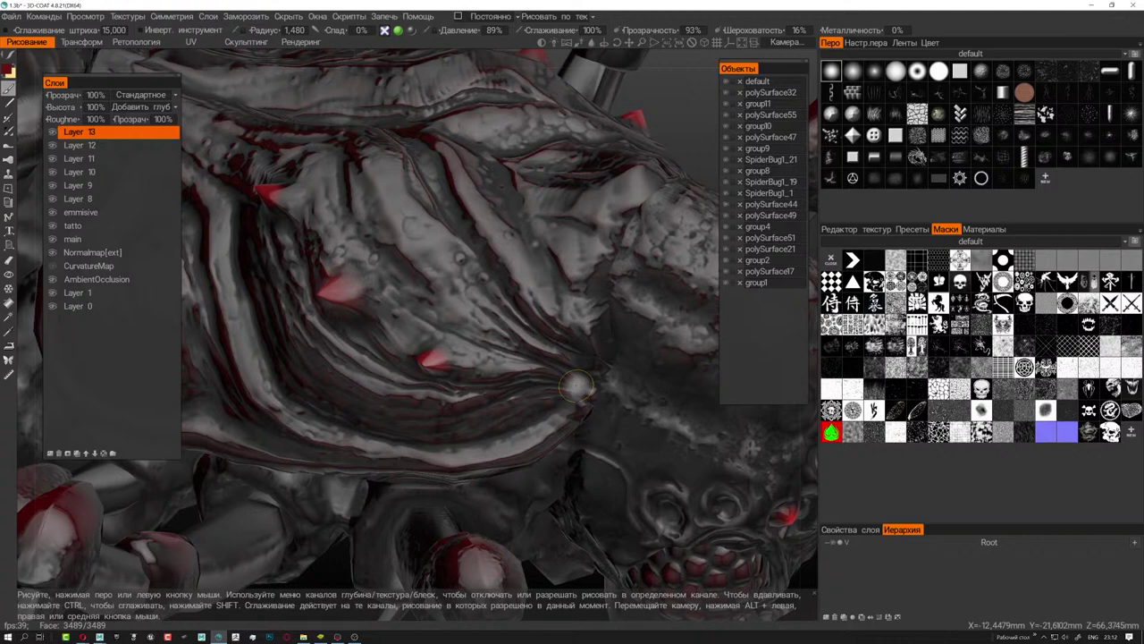
mouse_move(536, 306)
left_mouse_down("alt")
mouse_move(555, 301)
mouse_move(544, 319)
left_mouse_up("alt")
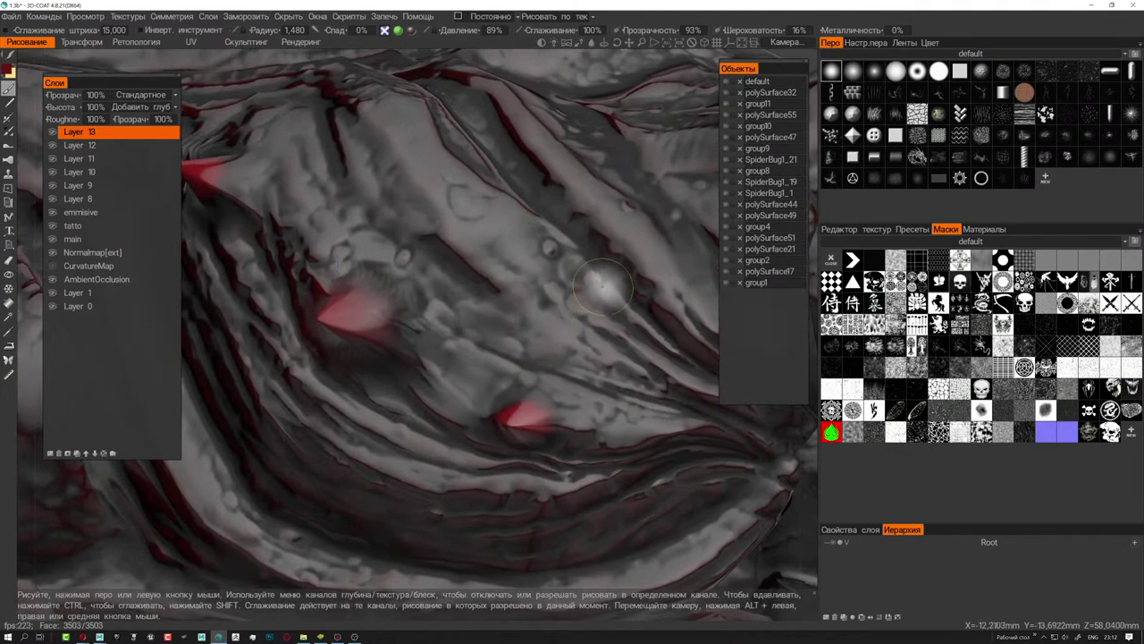
left_click_drag(604, 285, 505, 280, "alt")
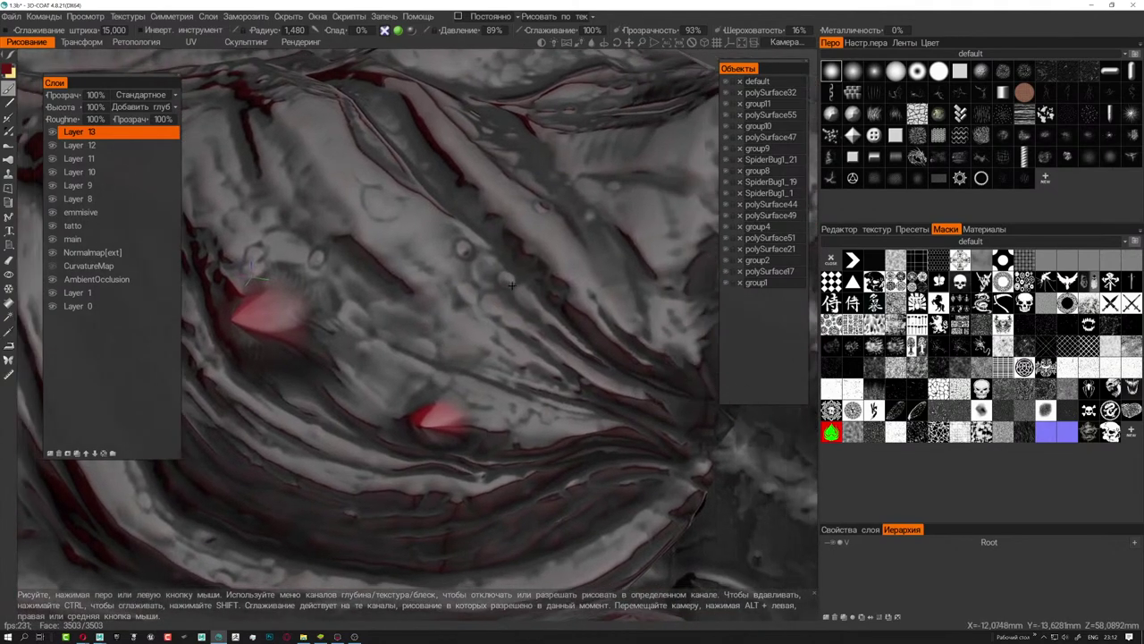